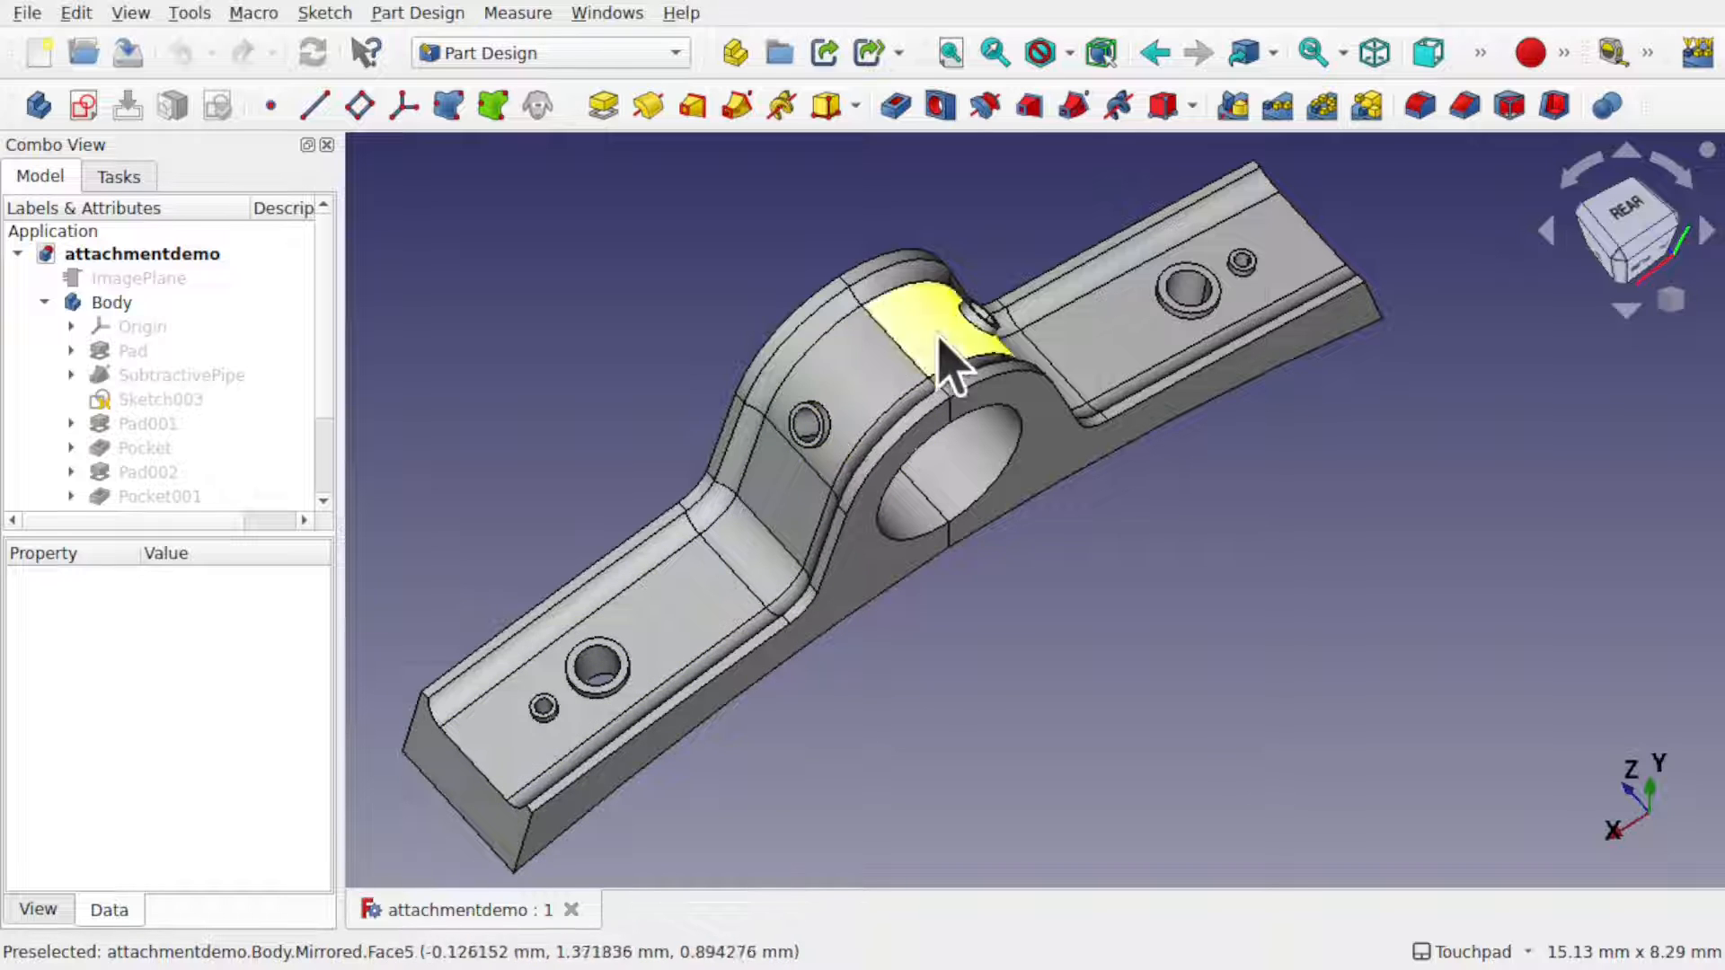
{"action": "mouse_move", "coordinate": [1174, 524]}
{"action": "left_mouse_down", "text": "shift"}
{"action": "mouse_move", "coordinate": [1254, 512]}
{"action": "mouse_move", "coordinate": [1195, 530]}
{"action": "left_mouse_up", "text": "shift"}
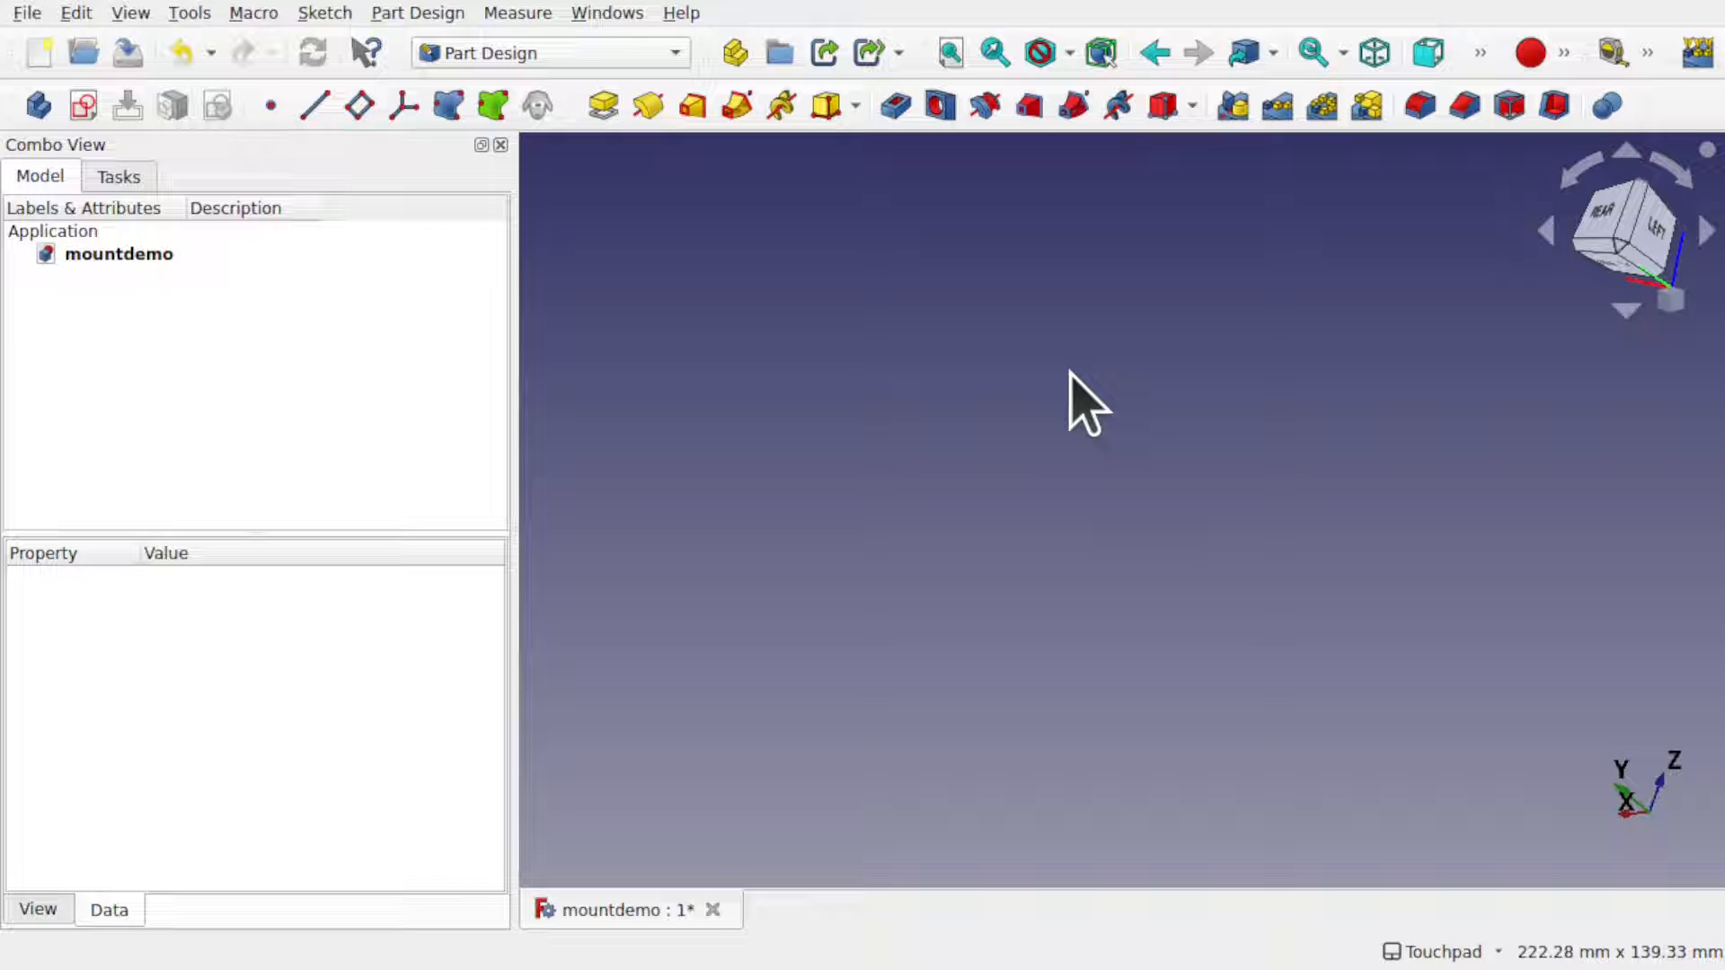
- Create a new body and start a sketch on its XY plane
{"action": "left_click", "coordinate": [34, 106]}
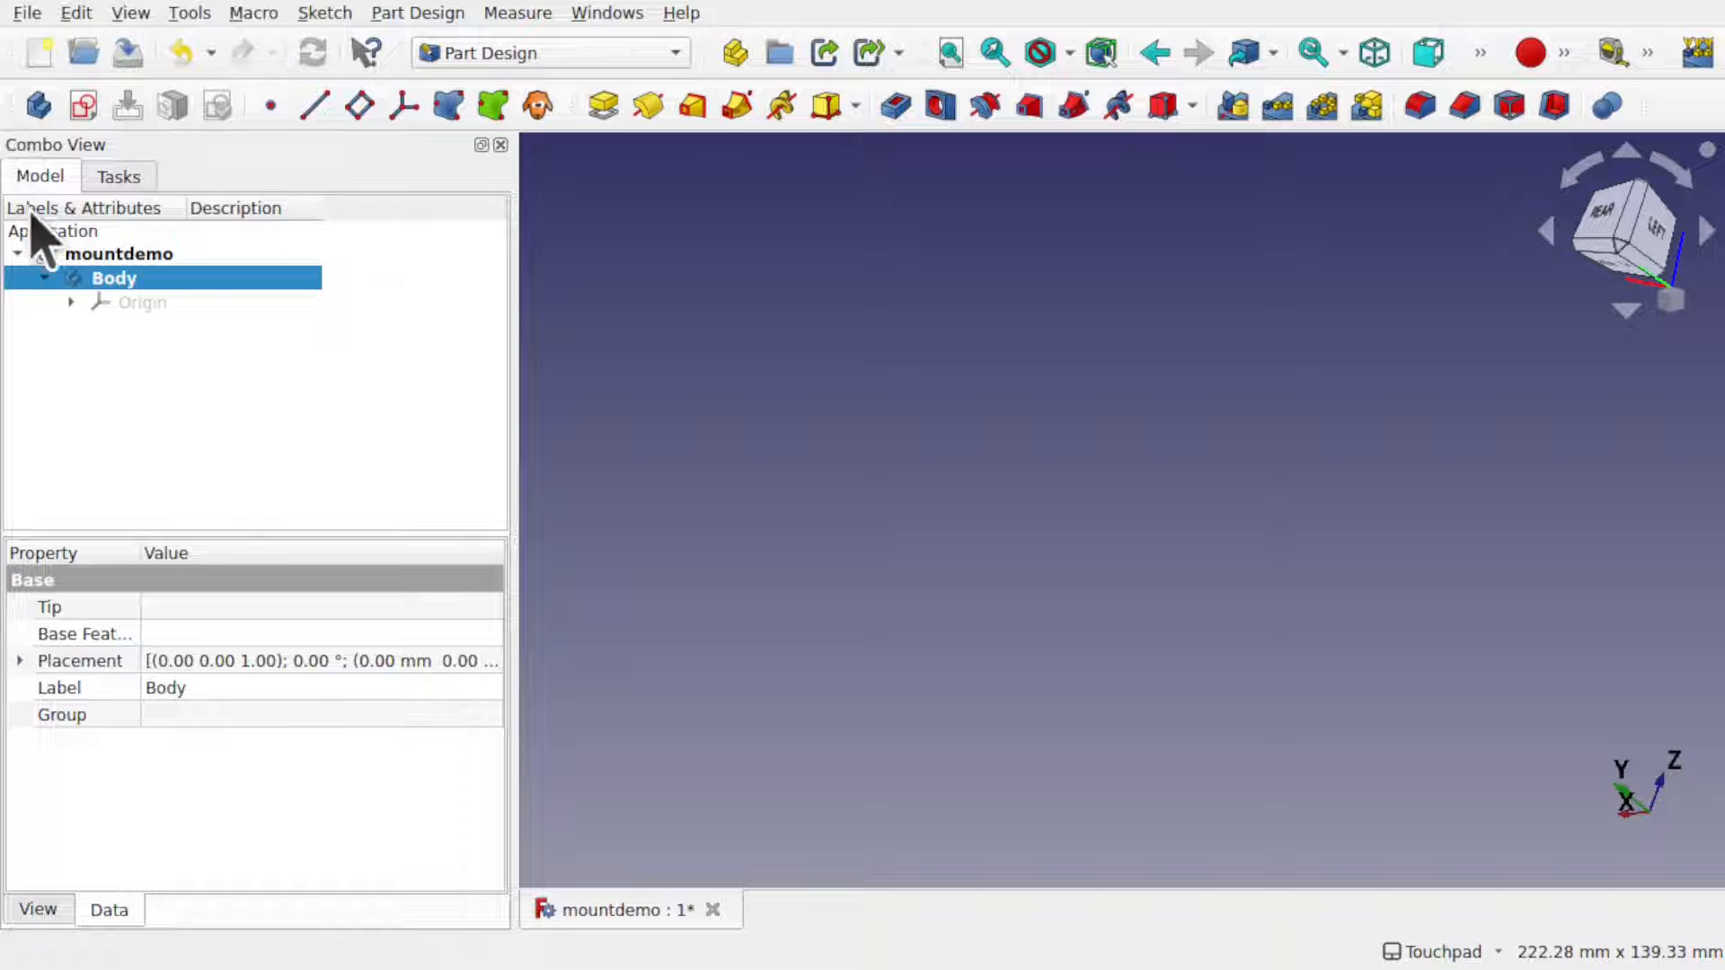
{"action": "left_click", "coordinate": [83, 107]}
{"action": "left_click", "coordinate": [110, 338]}
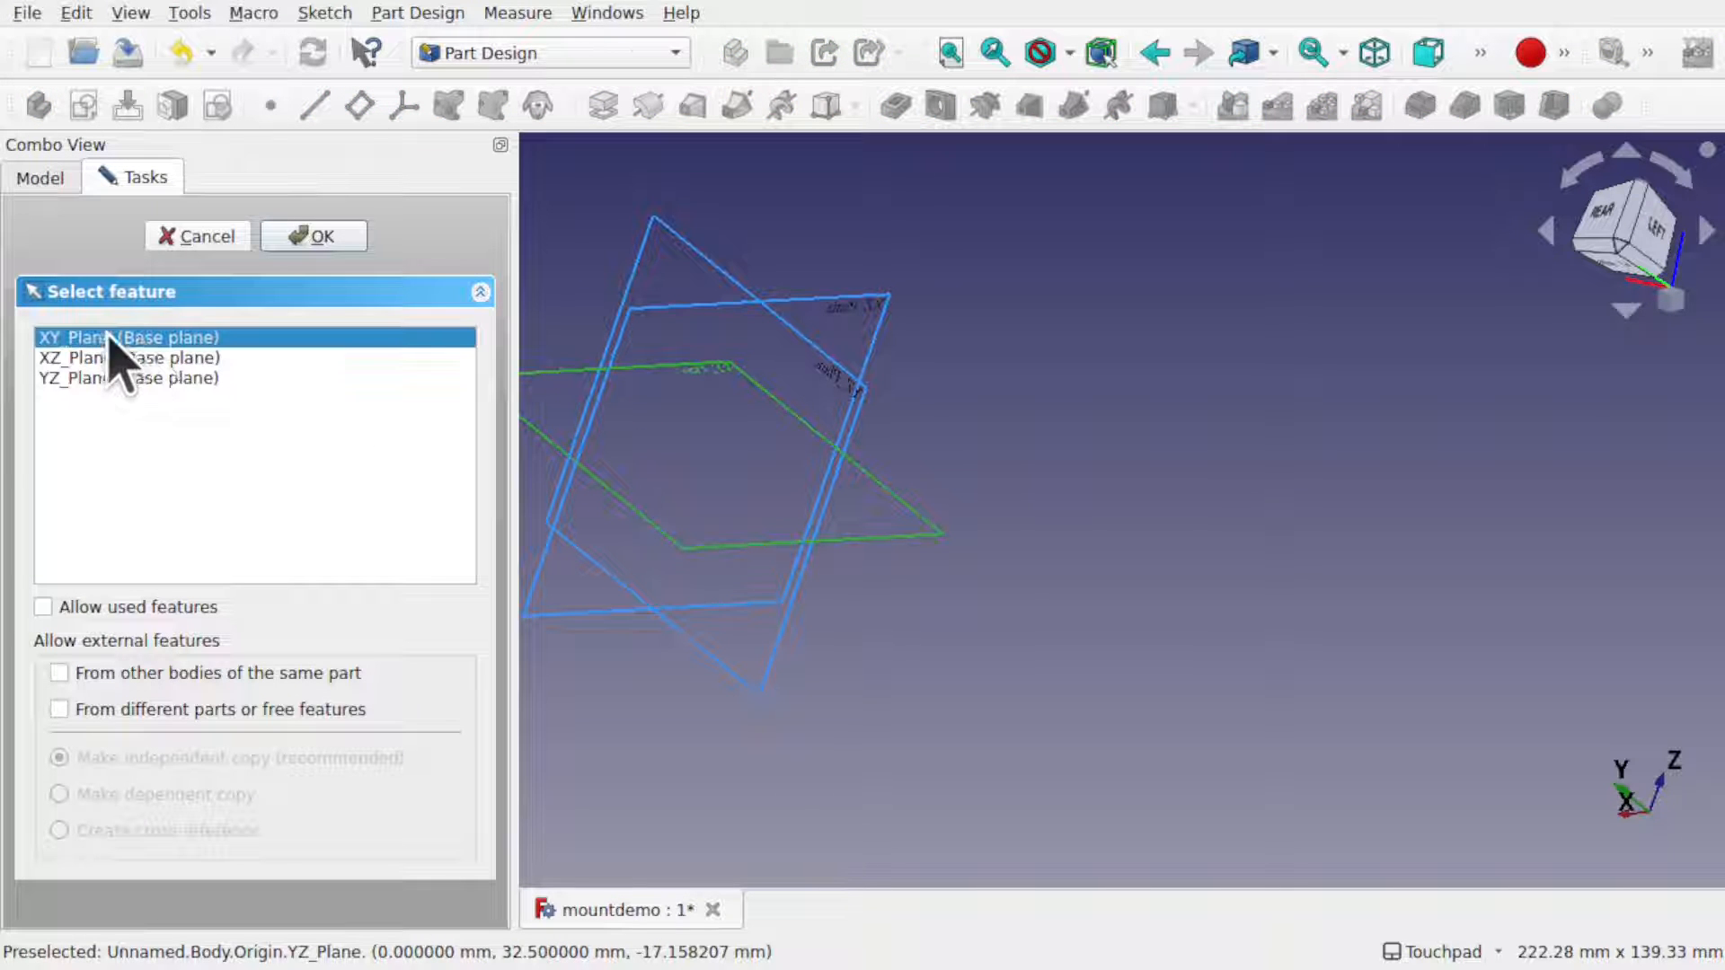
{"action": "left_click", "coordinate": [316, 239]}
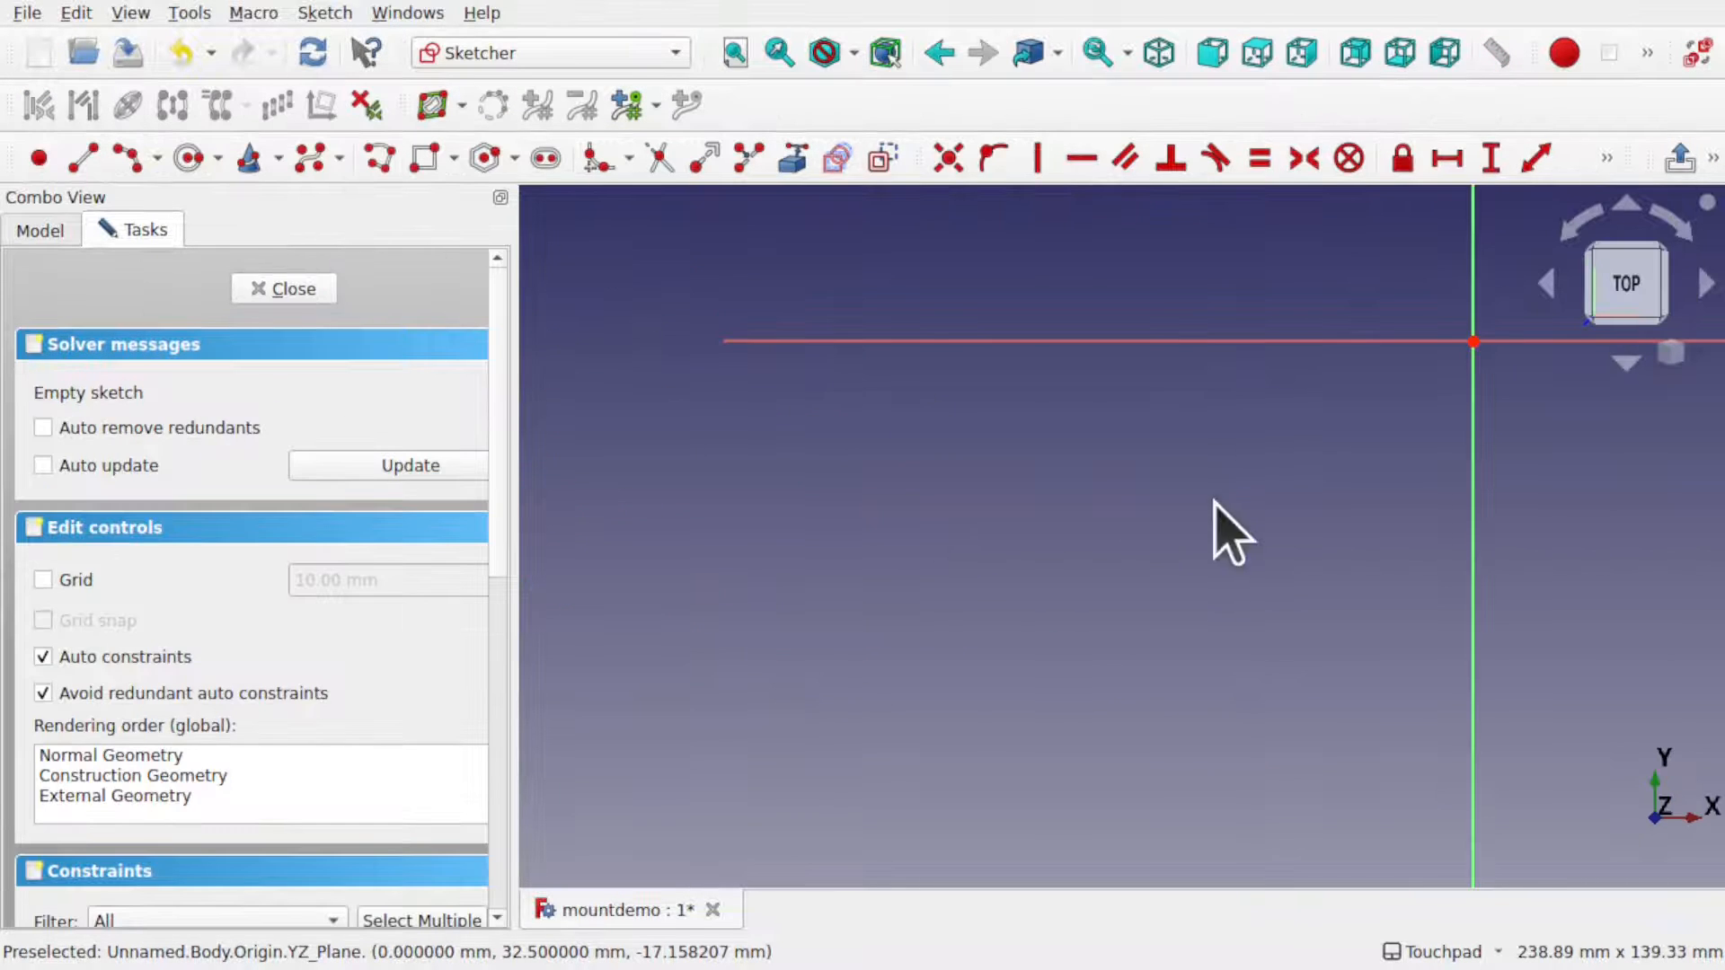
- Draw a circle about 64 mm in diameter centred on the sketch origin
{"action": "mouse_move", "coordinate": [1321, 482]}
{"action": "middle_mouse_down"}
{"action": "mouse_move", "coordinate": [1005, 585]}
{"action": "mouse_move", "coordinate": [955, 628]}
{"action": "mouse_move", "coordinate": [993, 628]}
{"action": "mouse_move", "coordinate": [963, 629]}
{"action": "middle_mouse_up"}
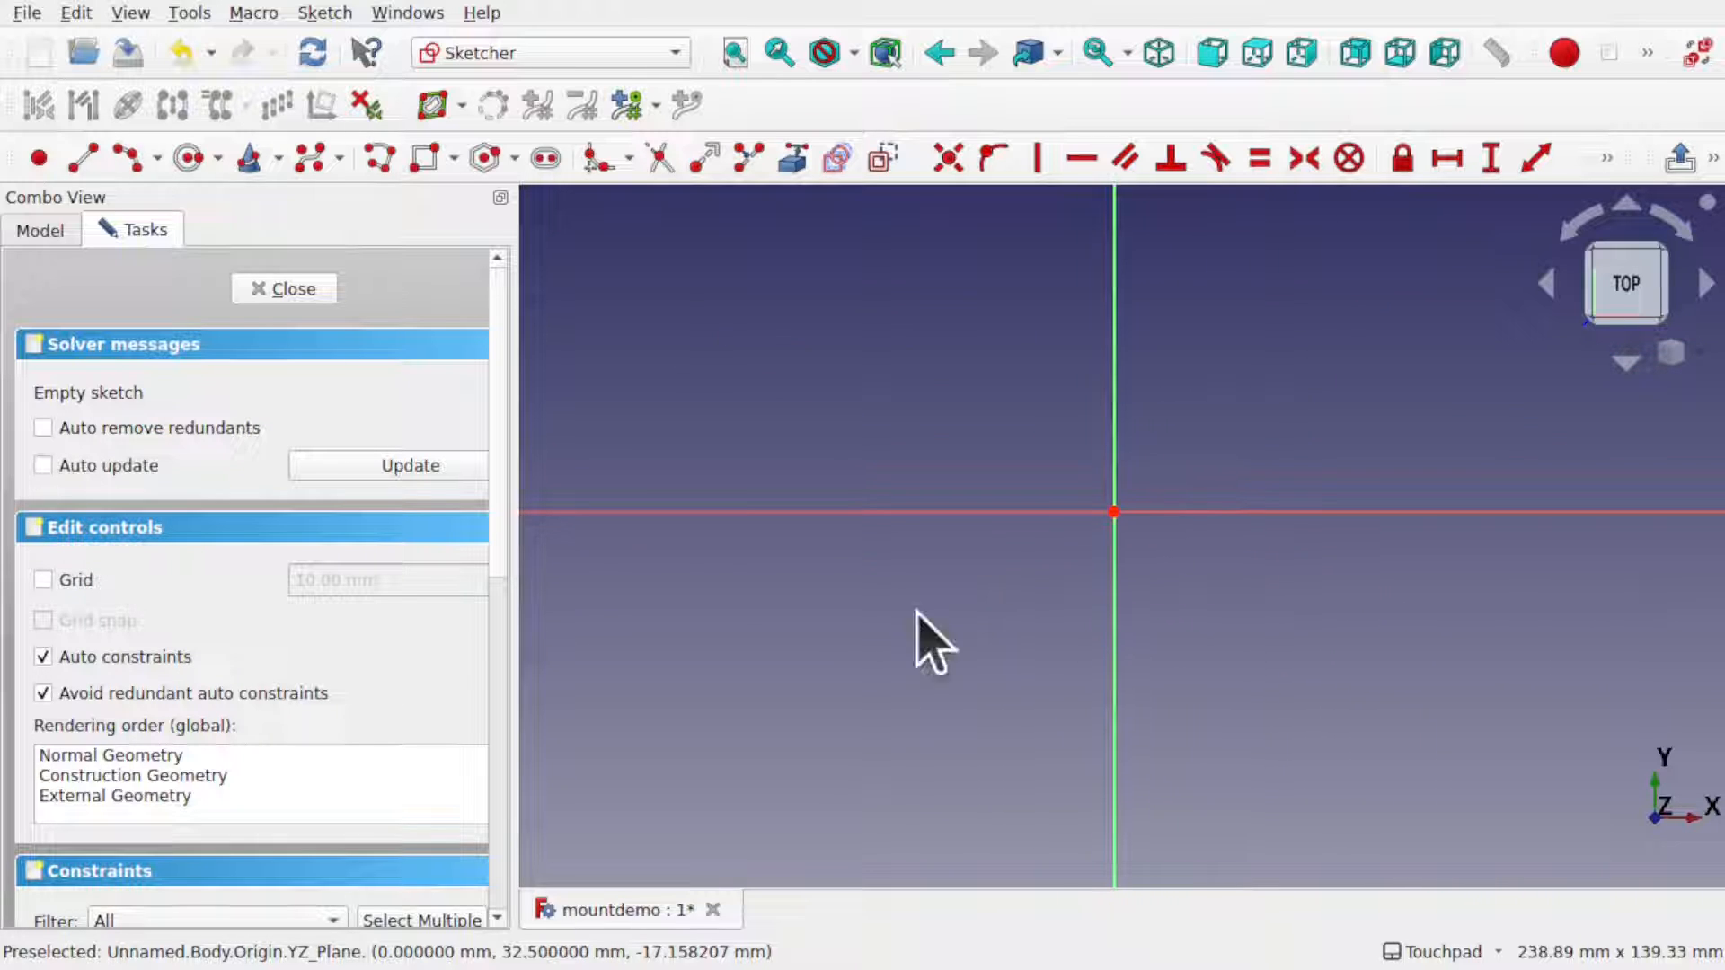
{"action": "left_click", "coordinate": [192, 160]}
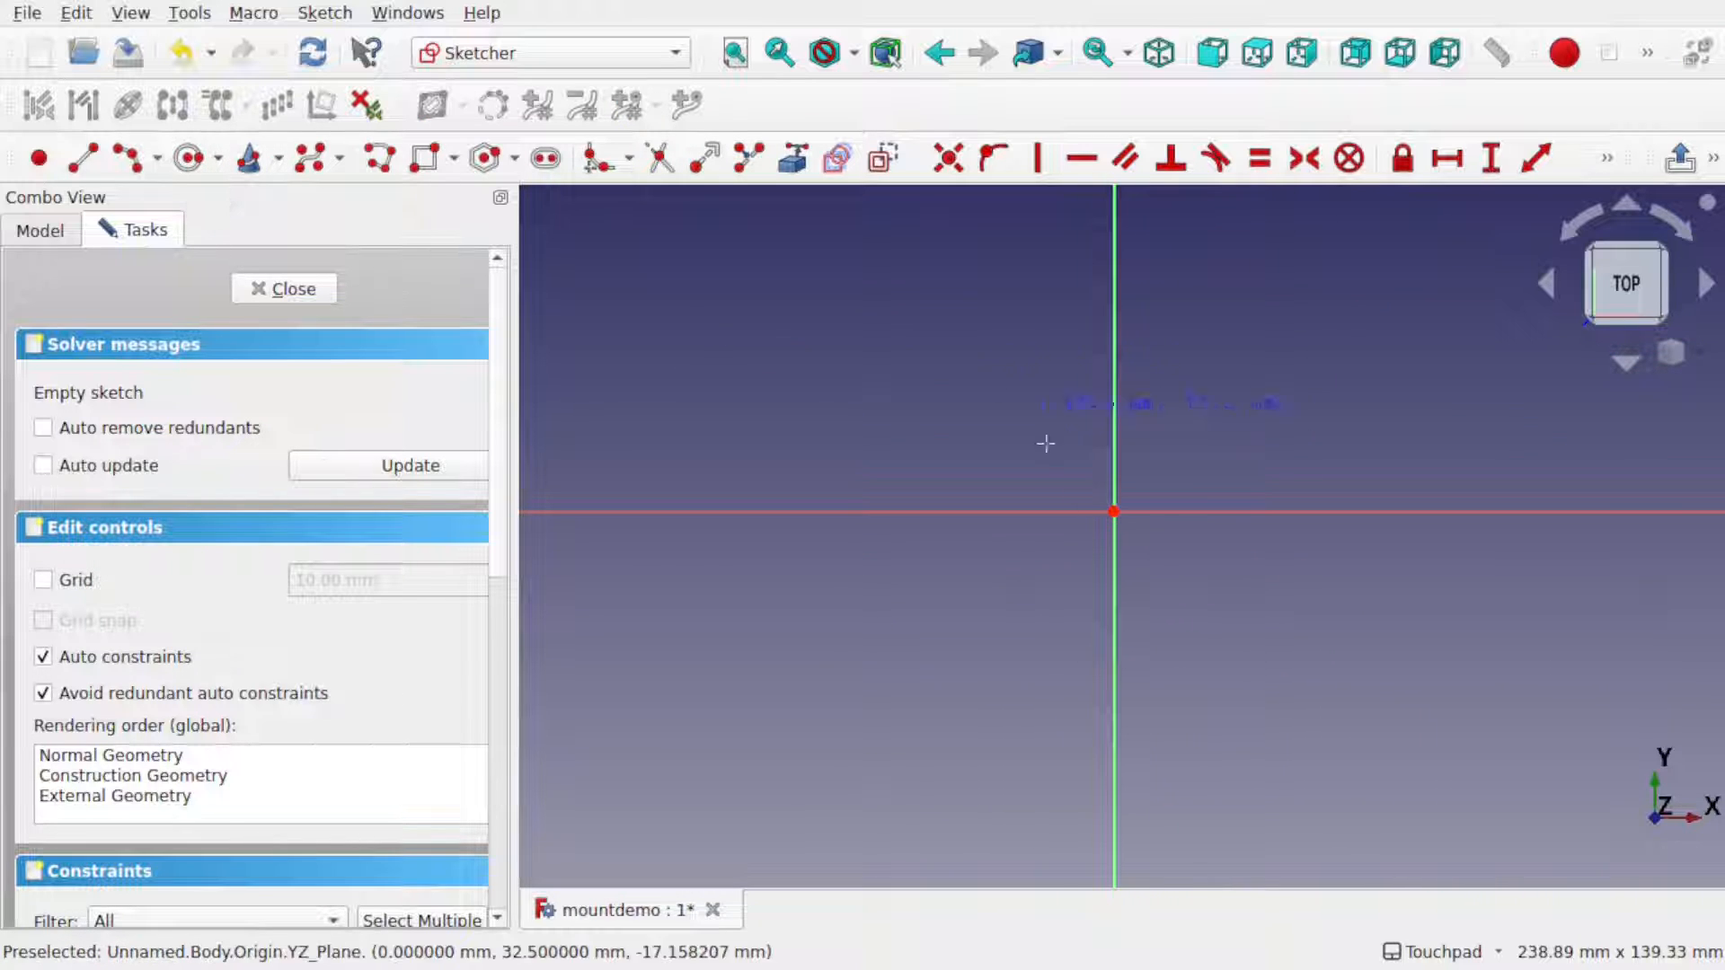
{"action": "left_click", "coordinate": [1114, 511]}
{"action": "left_click", "coordinate": [1258, 586]}
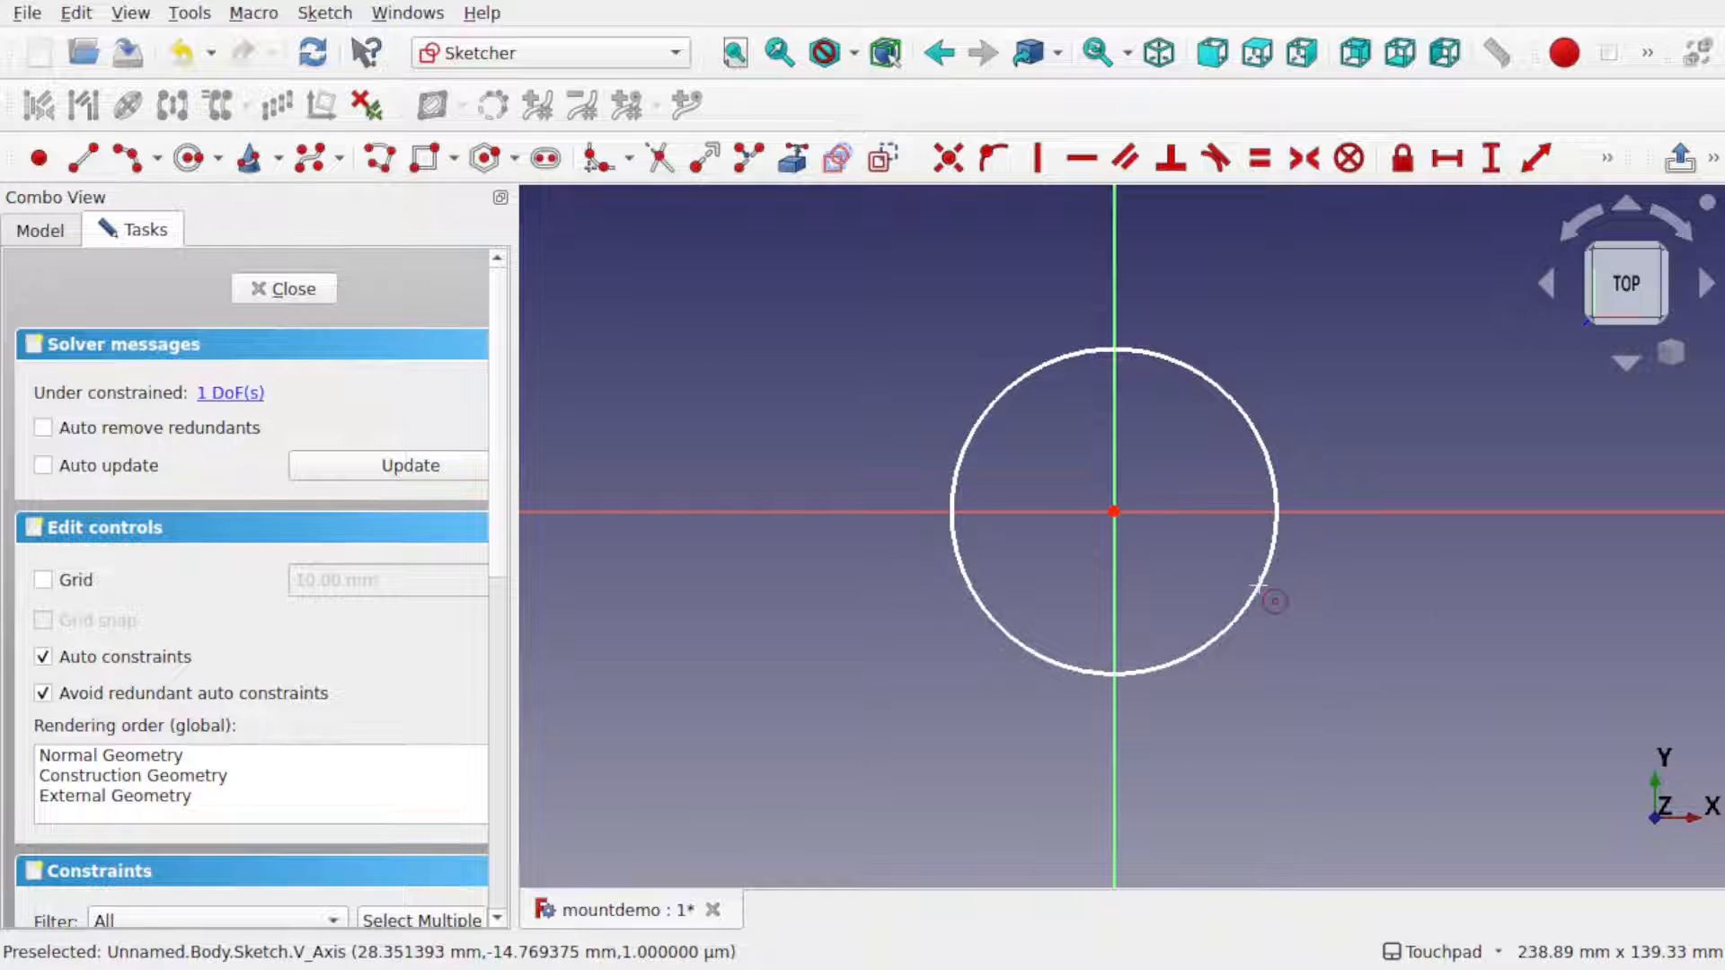
{"action": "key", "text": "Escape"}
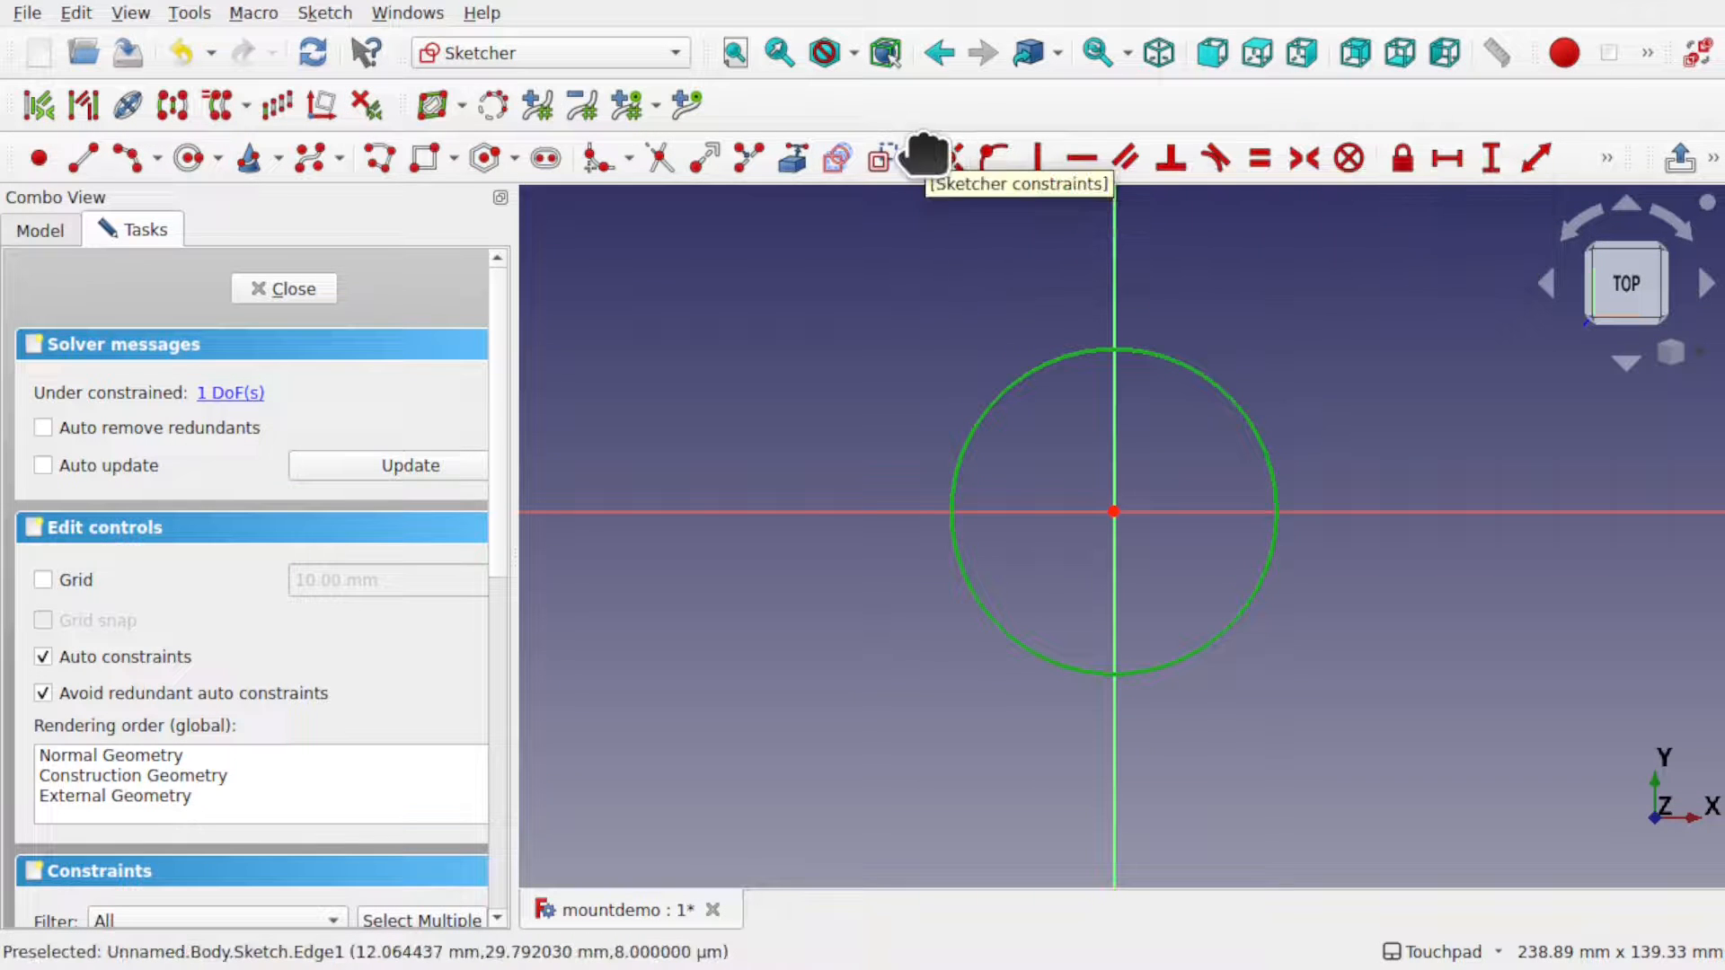
- Constrain the circle's diameter to 50 mm
{"action": "mouse_move", "coordinate": [925, 158]}
{"action": "left_mouse_down"}
{"action": "mouse_move", "coordinate": [803, 162]}
{"action": "mouse_move", "coordinate": [834, 162]}
{"action": "left_mouse_up"}
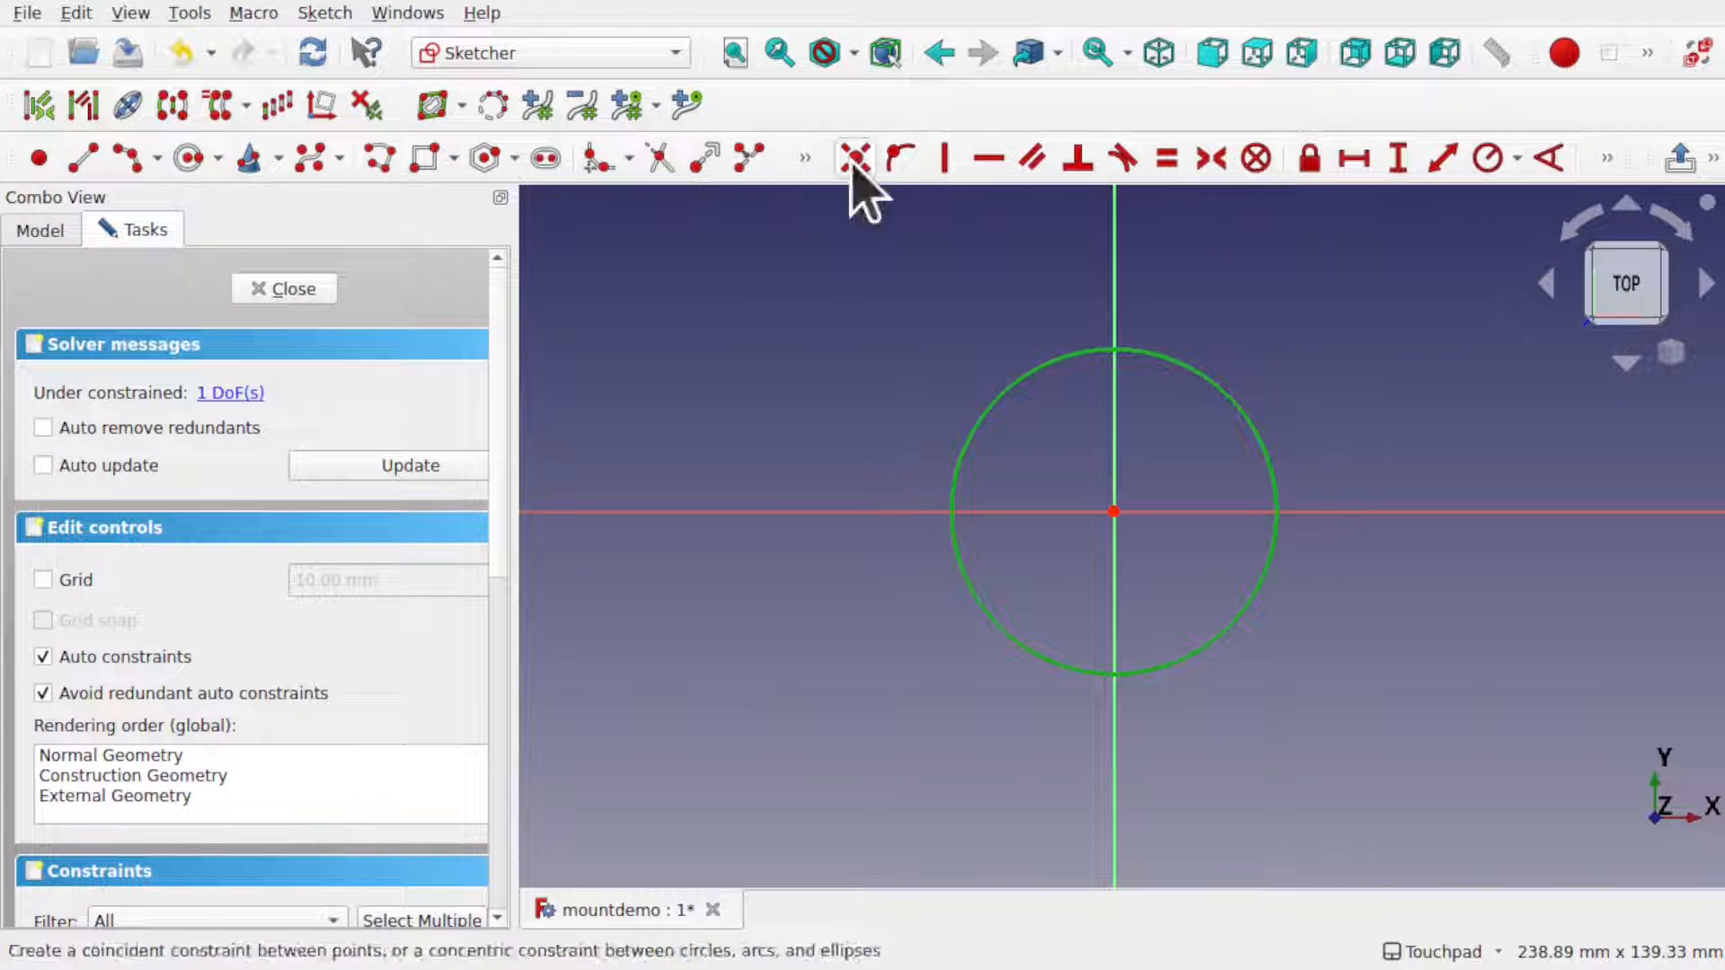
{"action": "left_click", "coordinate": [1517, 160]}
{"action": "left_click", "coordinate": [1460, 229]}
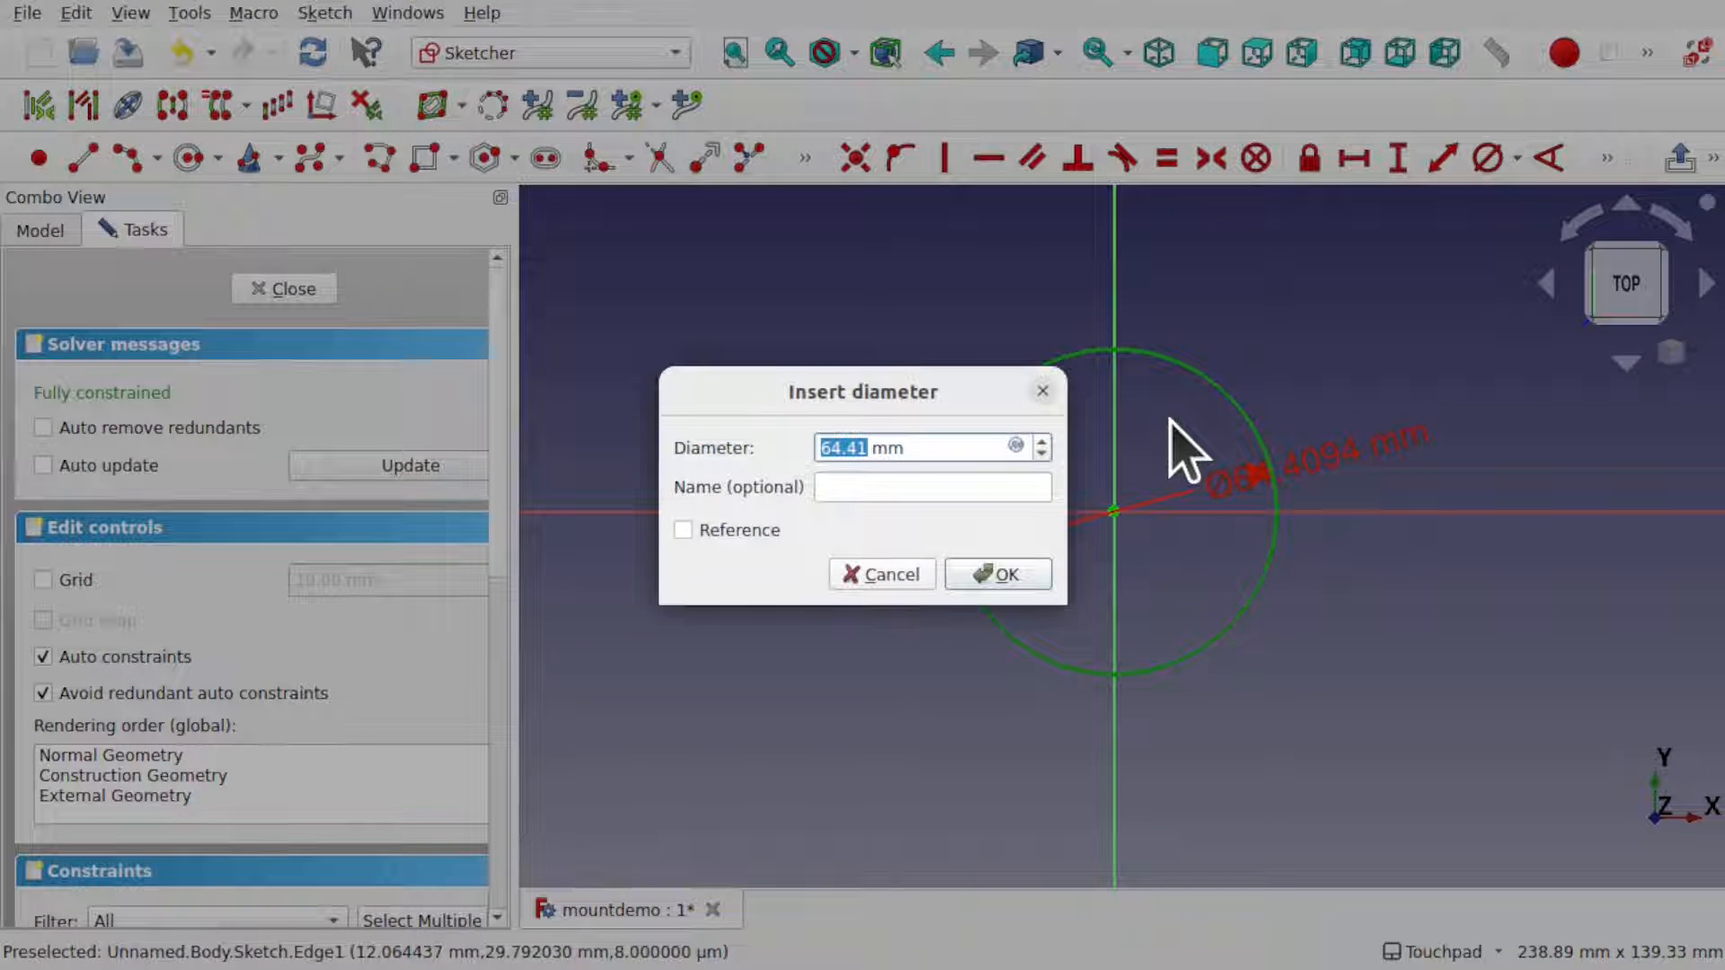
{"action": "type", "text": "50"}
{"action": "key", "text": "Return"}
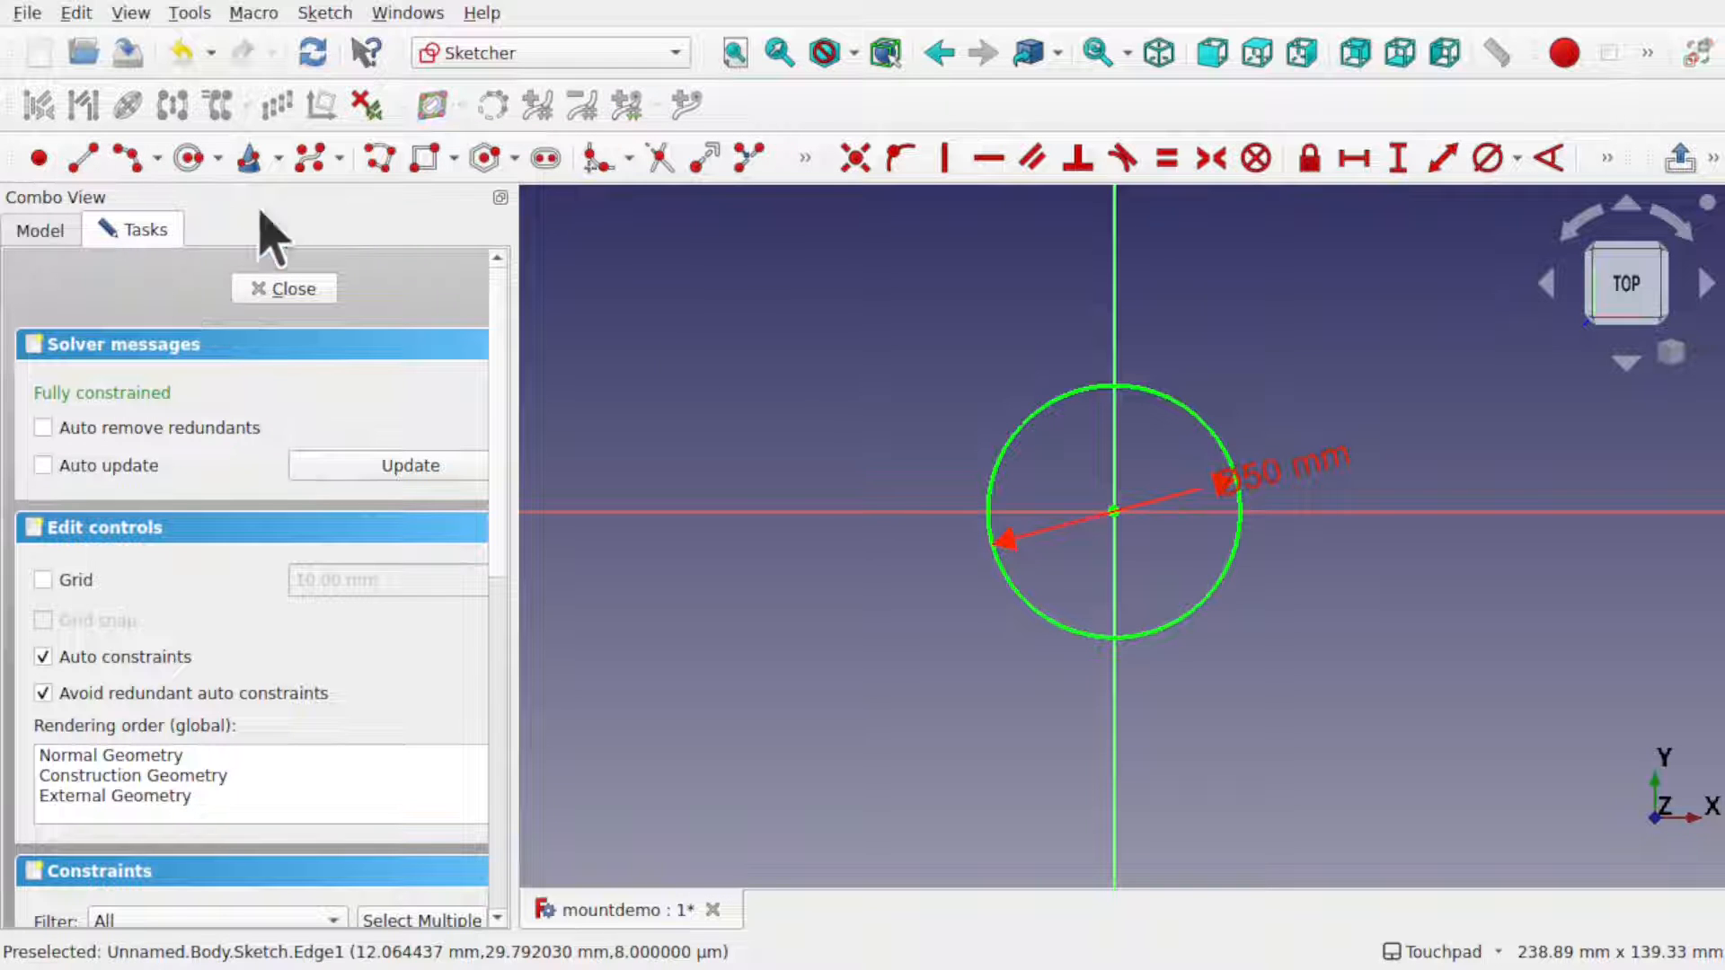
- Draw two lines from the circle's centre past its edge on the negative X side, one above and one below the horizontal axis
{"action": "left_click", "coordinate": [1115, 512]}
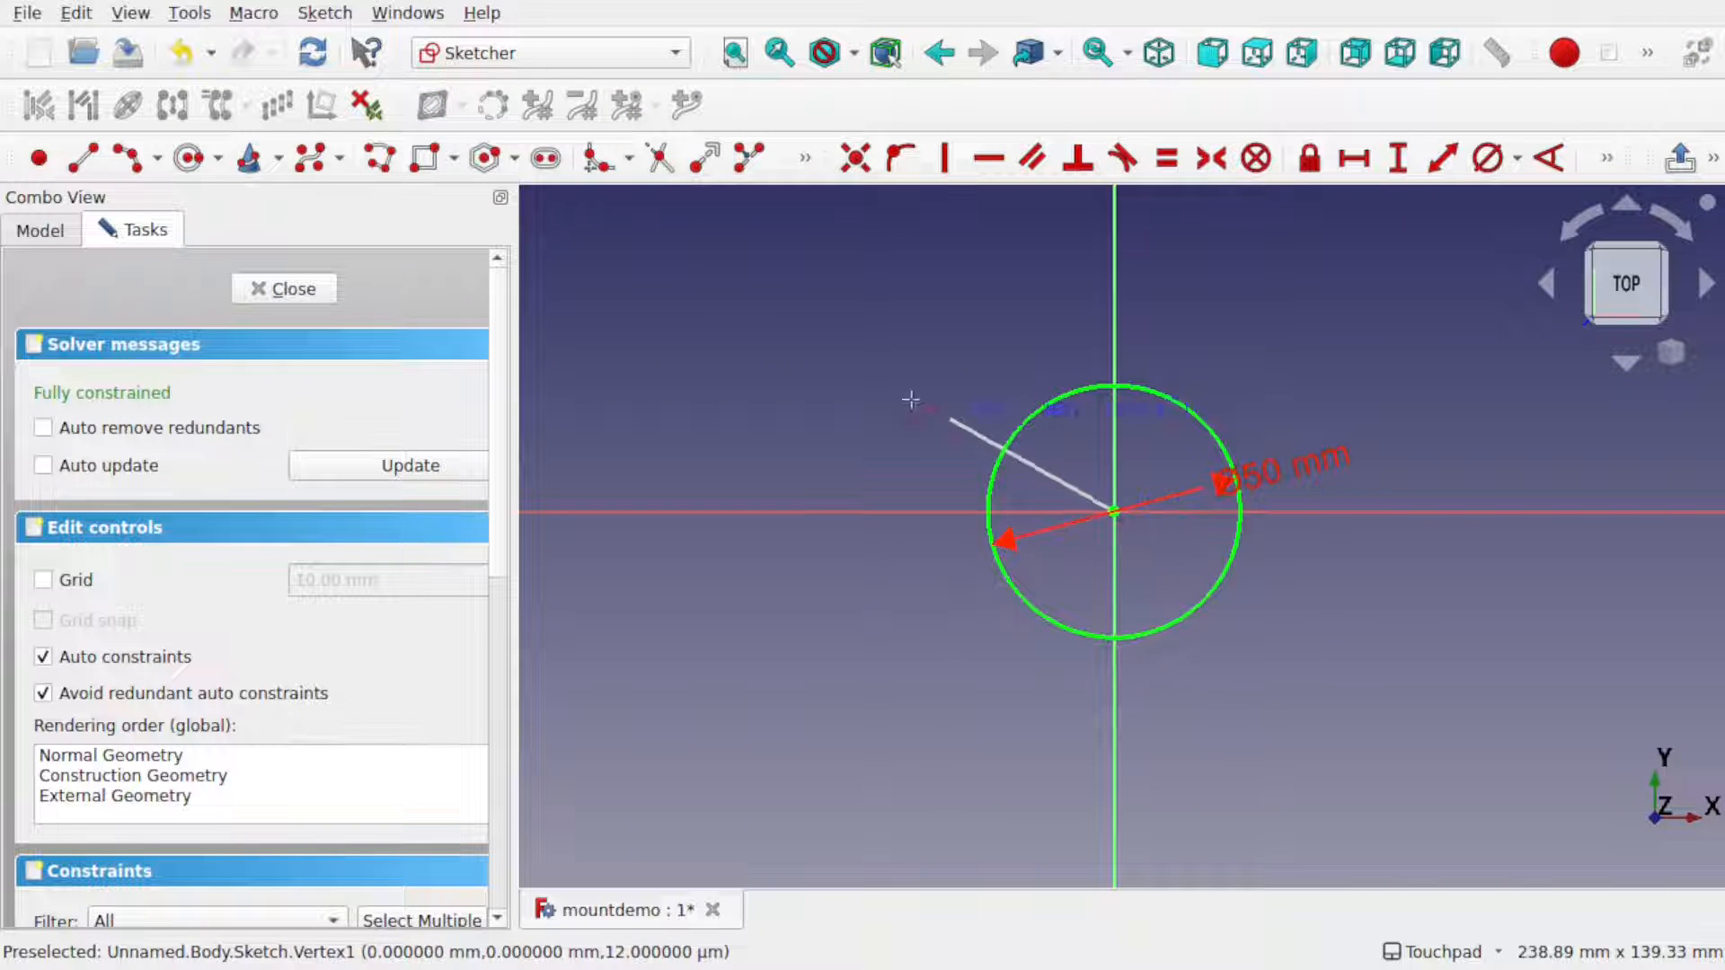
{"action": "left_click", "coordinate": [885, 387]}
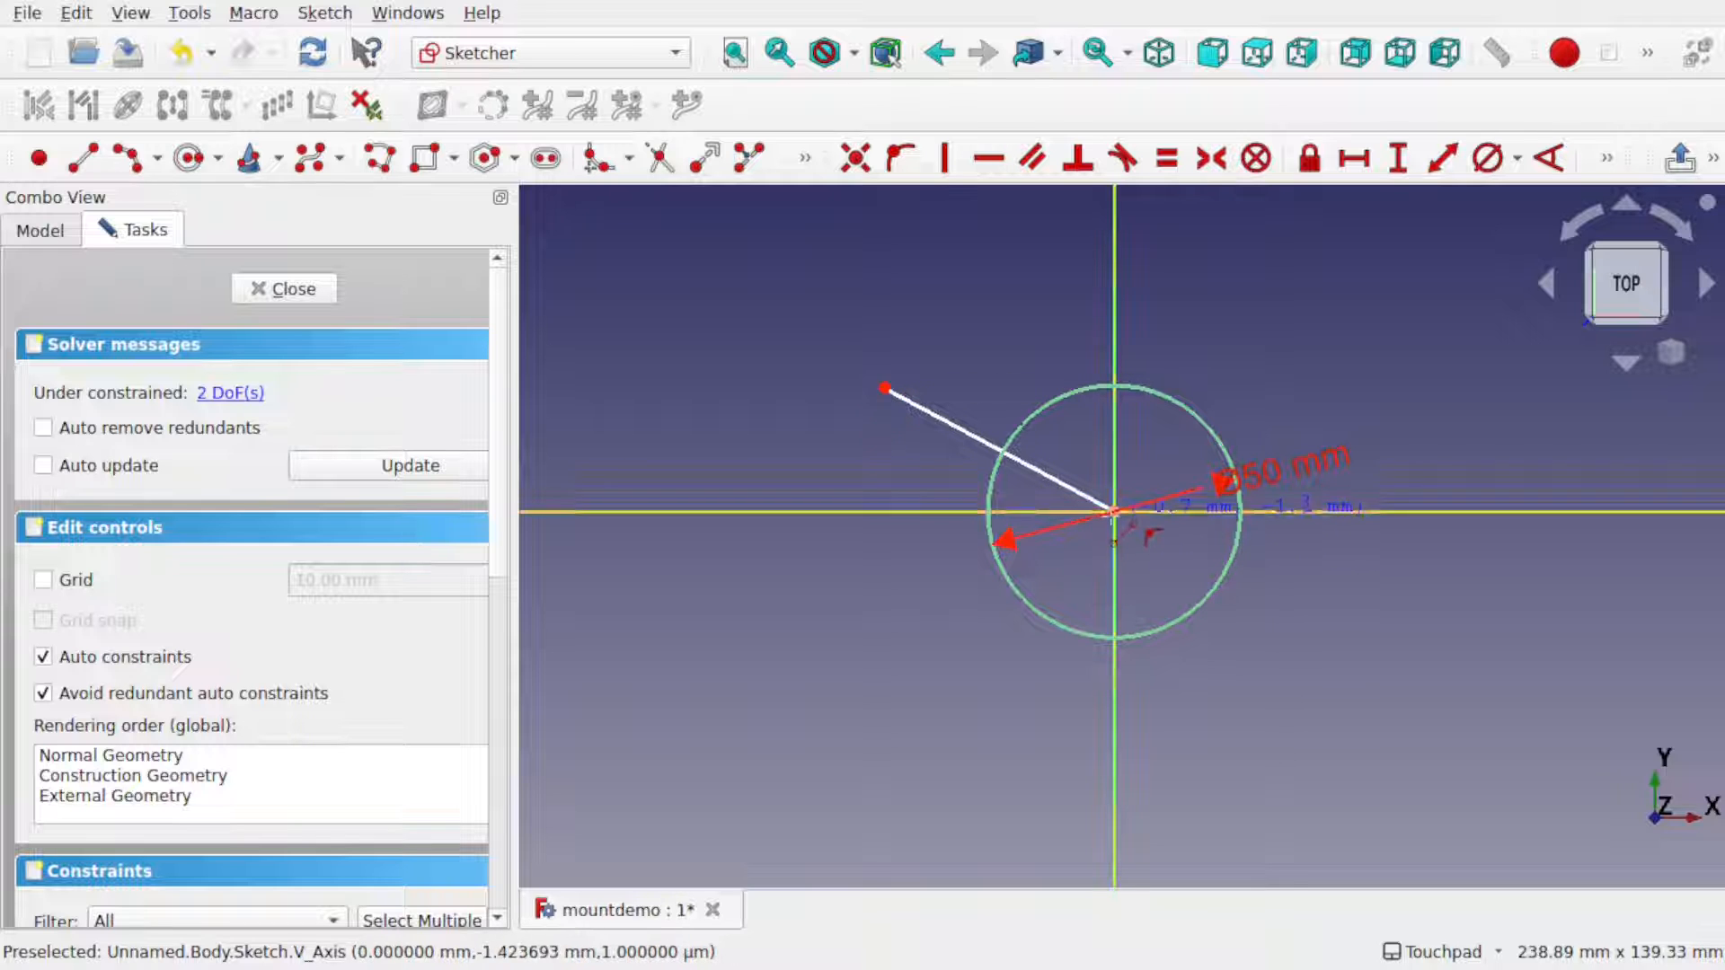
{"action": "left_click", "coordinate": [1114, 512]}
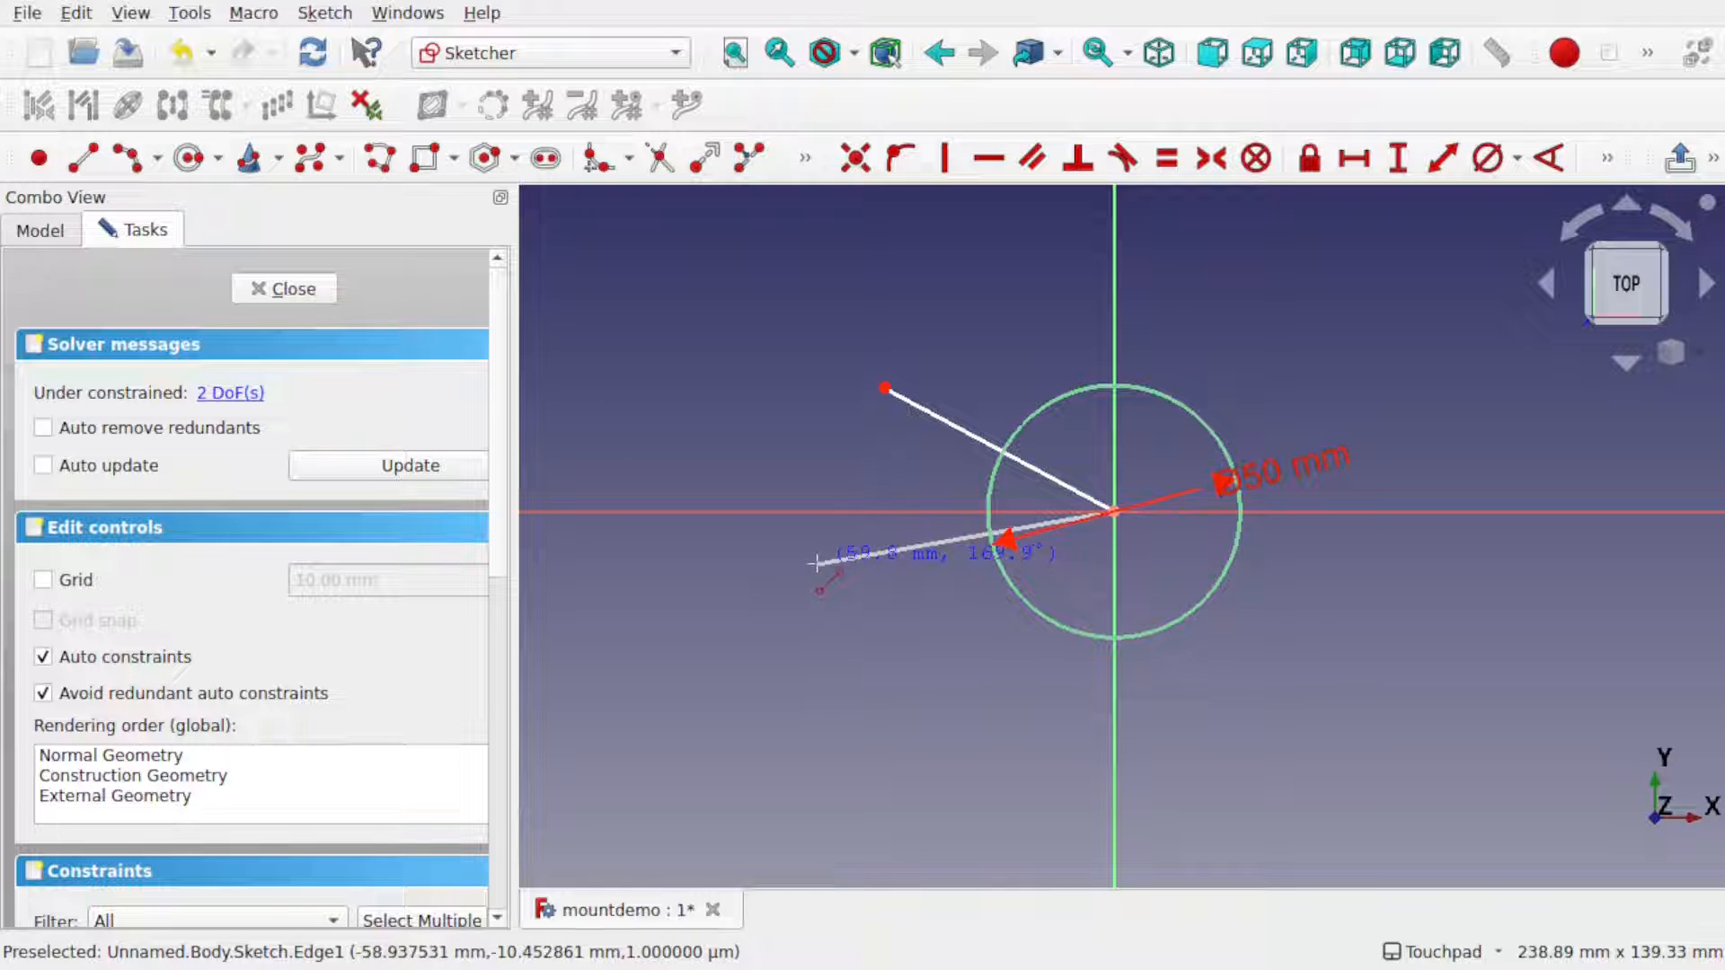
{"action": "left_click", "coordinate": [817, 563]}
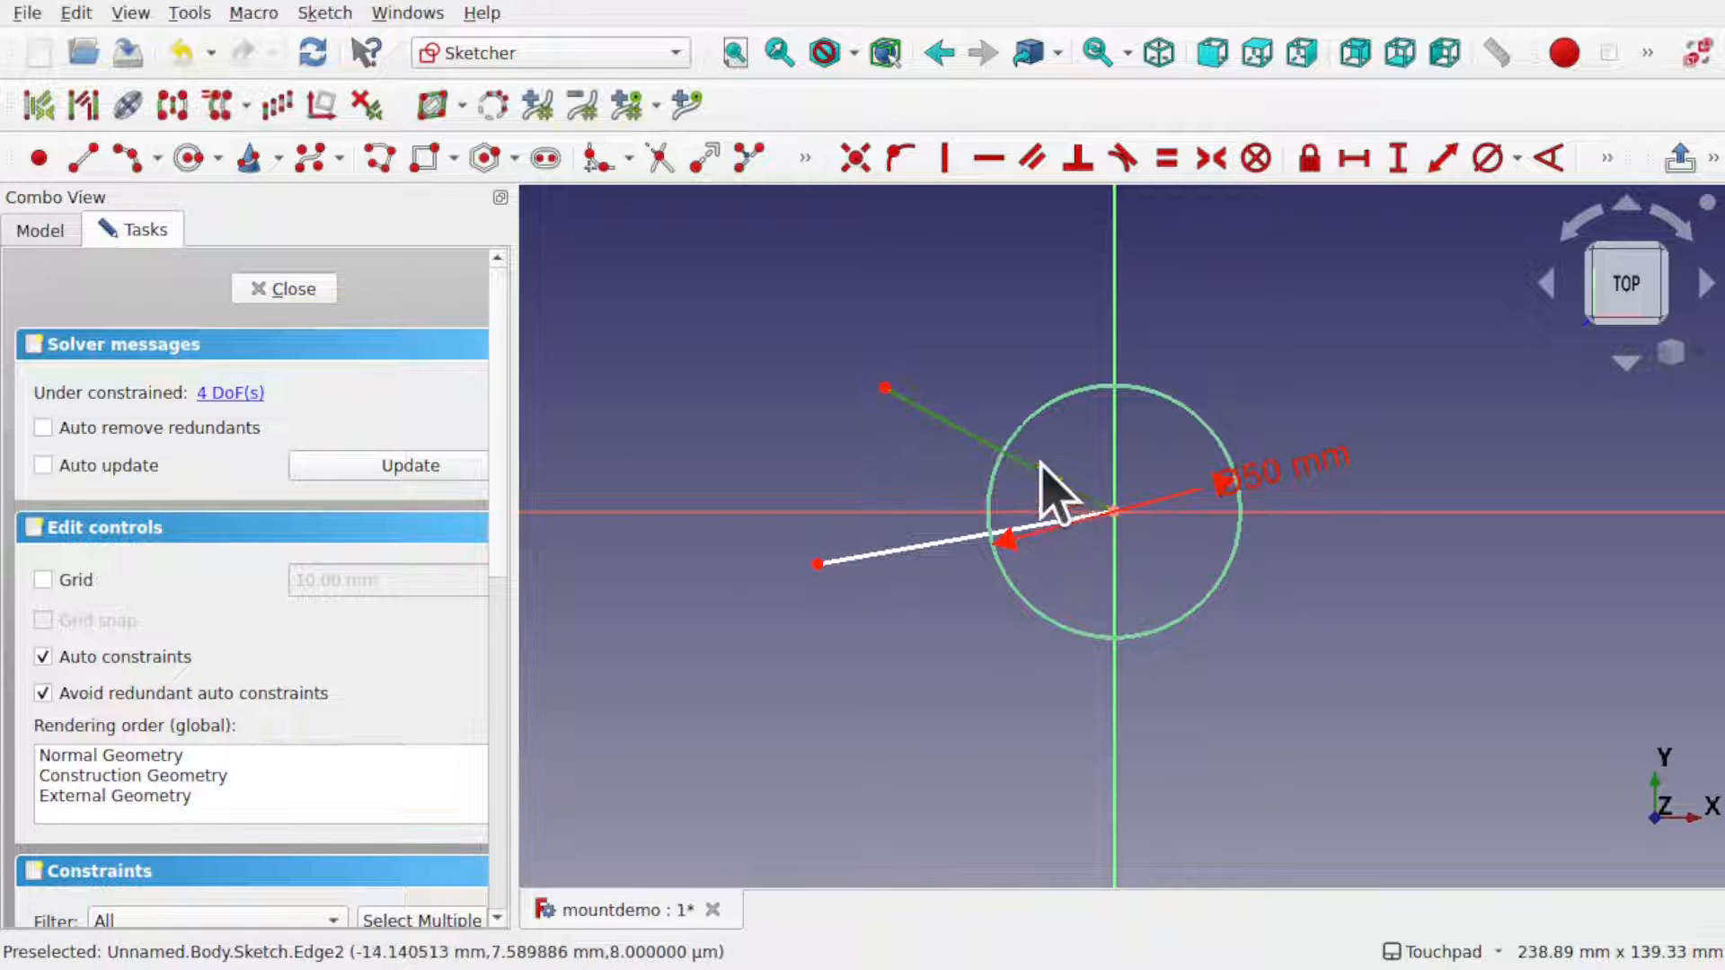
- Constrain the upper line at 72° to the vertical axis and set the angle between the two lines to 40°
{"action": "left_click", "coordinate": [1550, 159]}
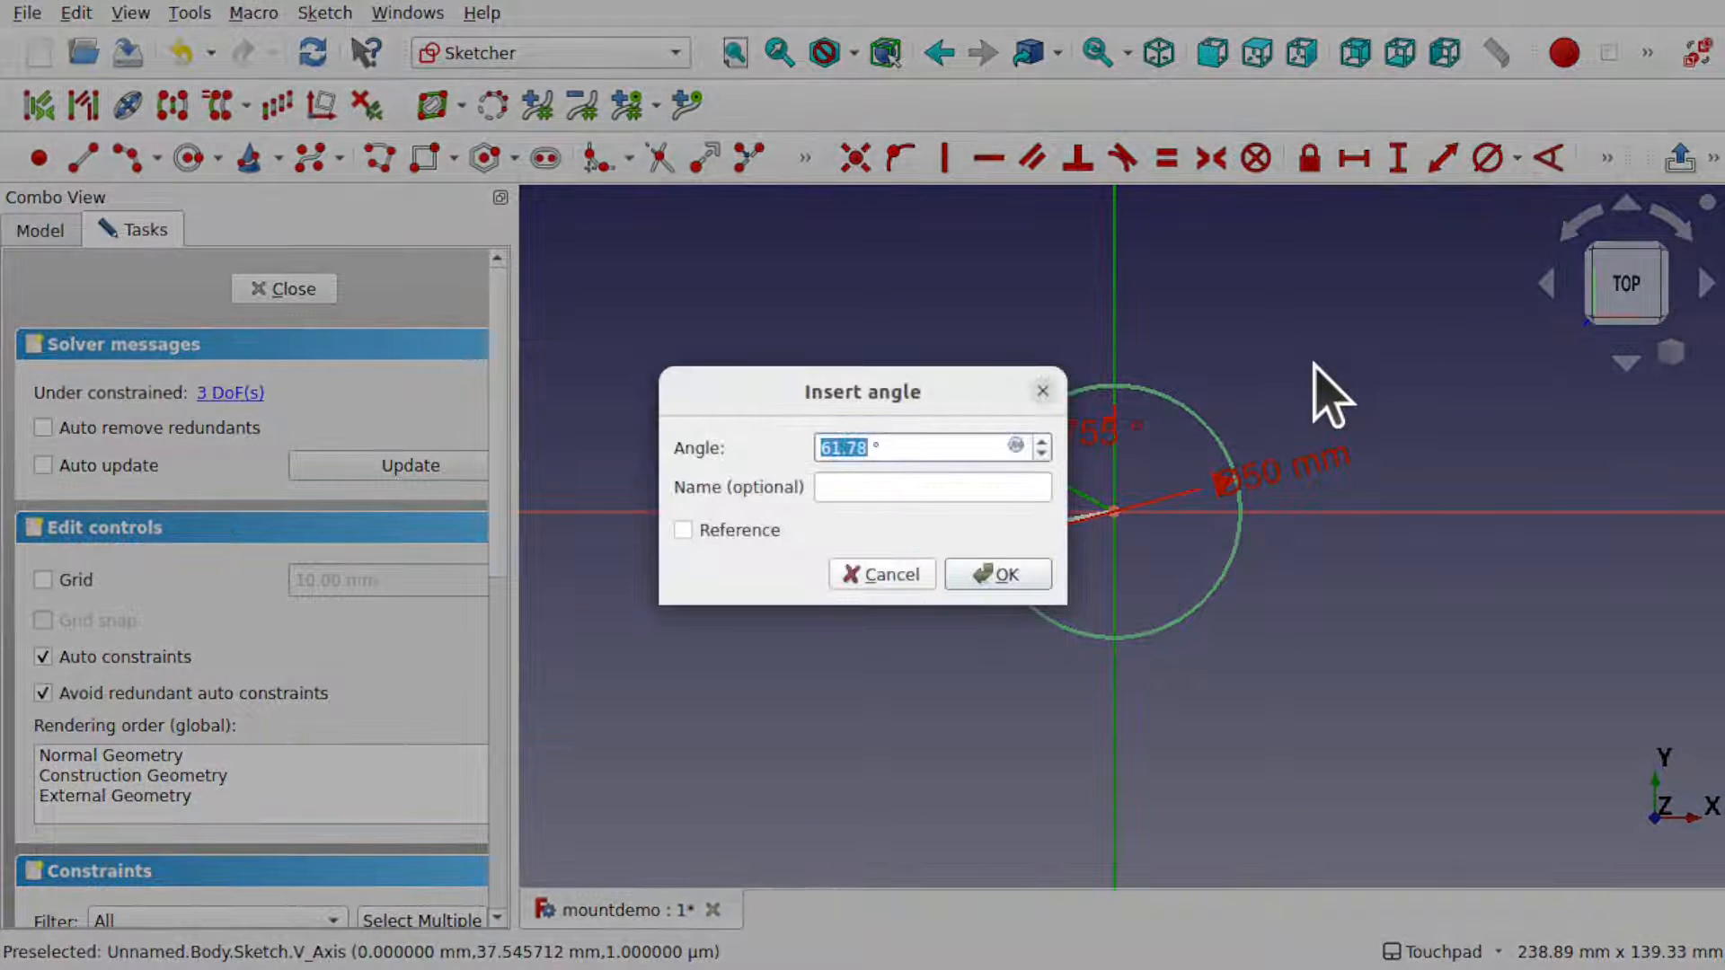
{"action": "key", "text": "Return"}
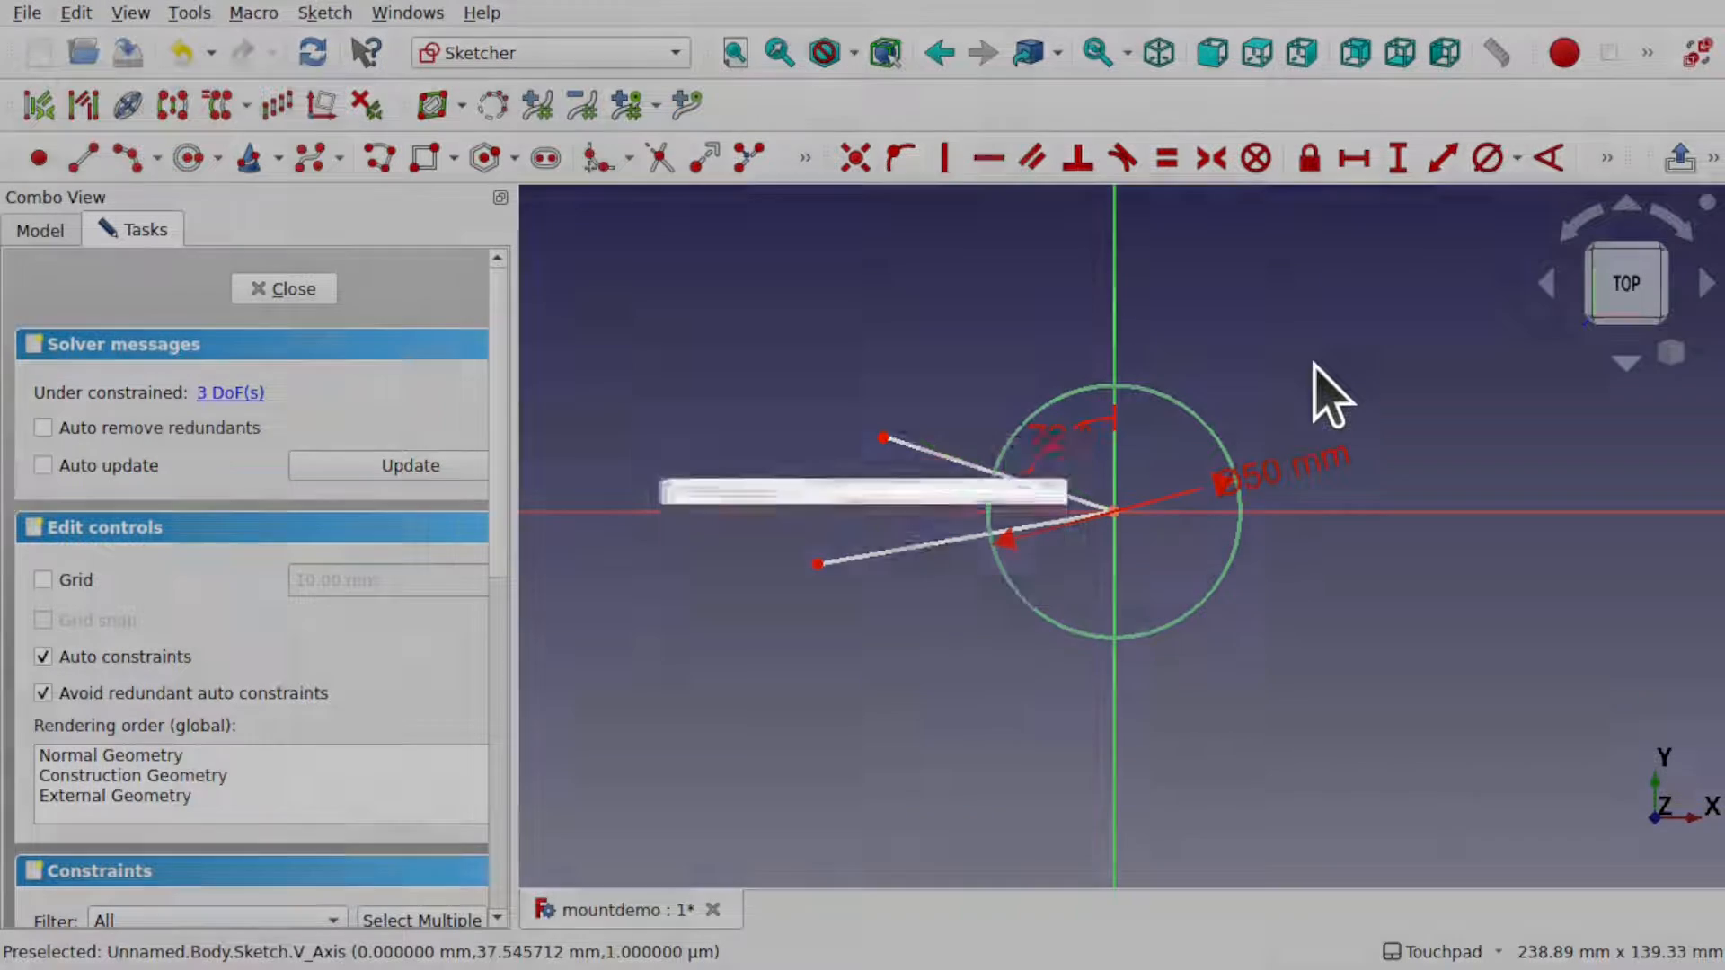
{"action": "left_click", "coordinate": [966, 465]}
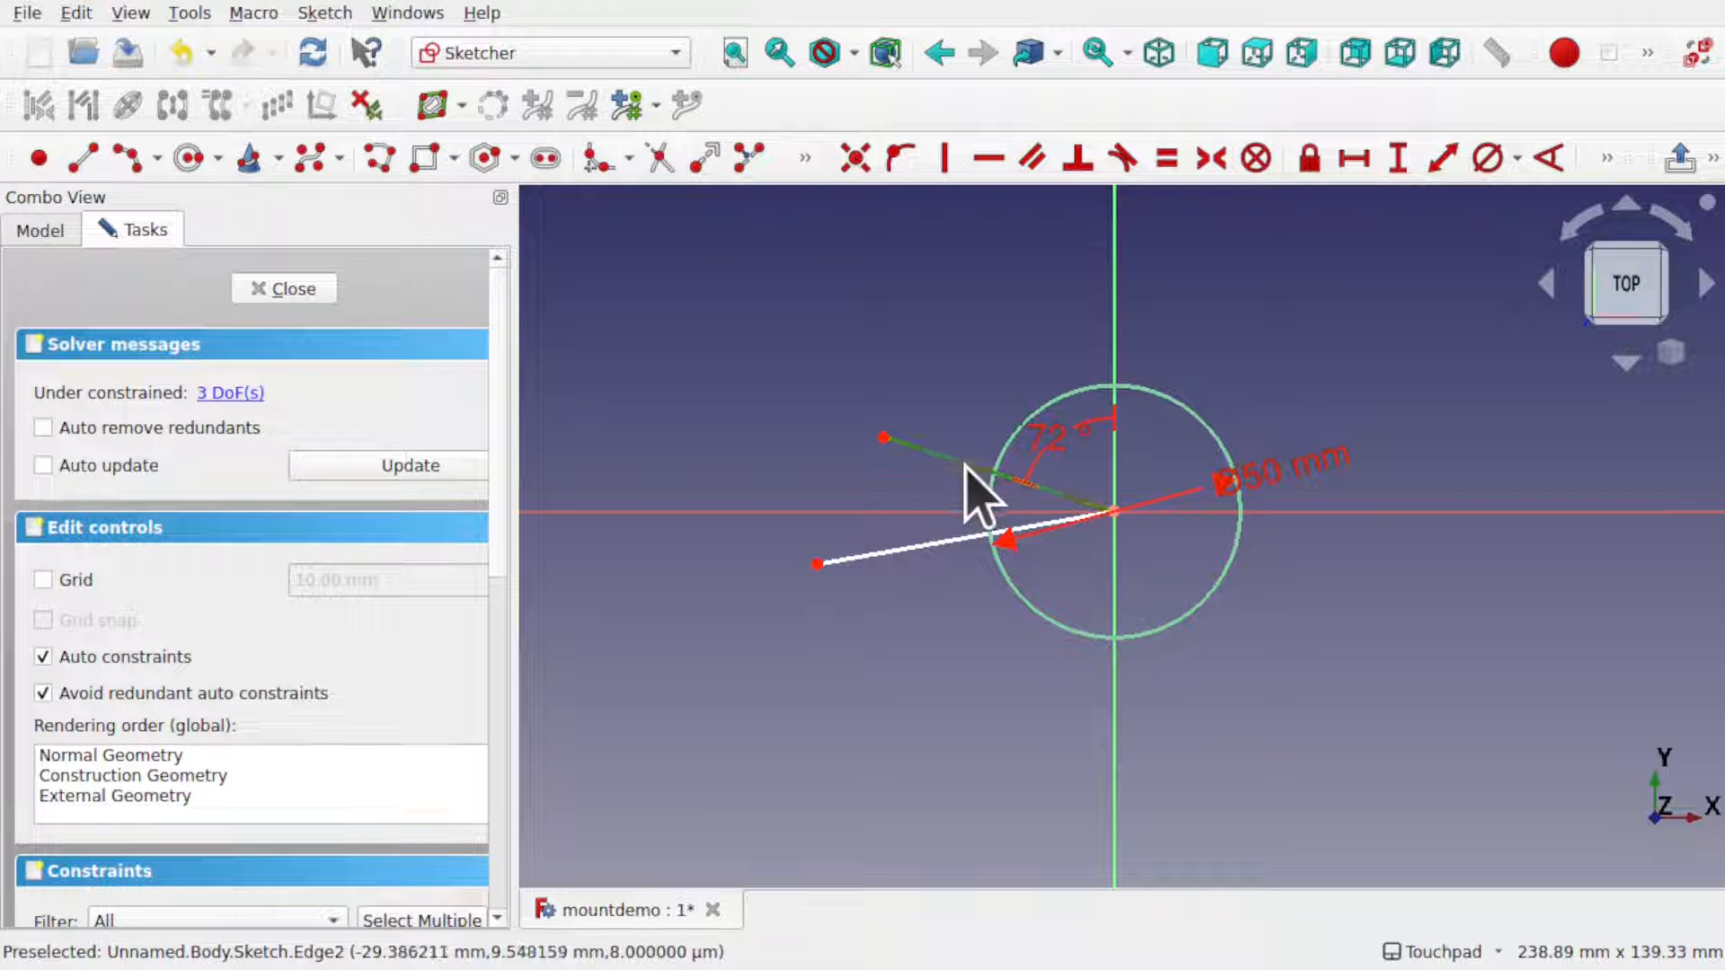
{"action": "left_click", "coordinate": [955, 541]}
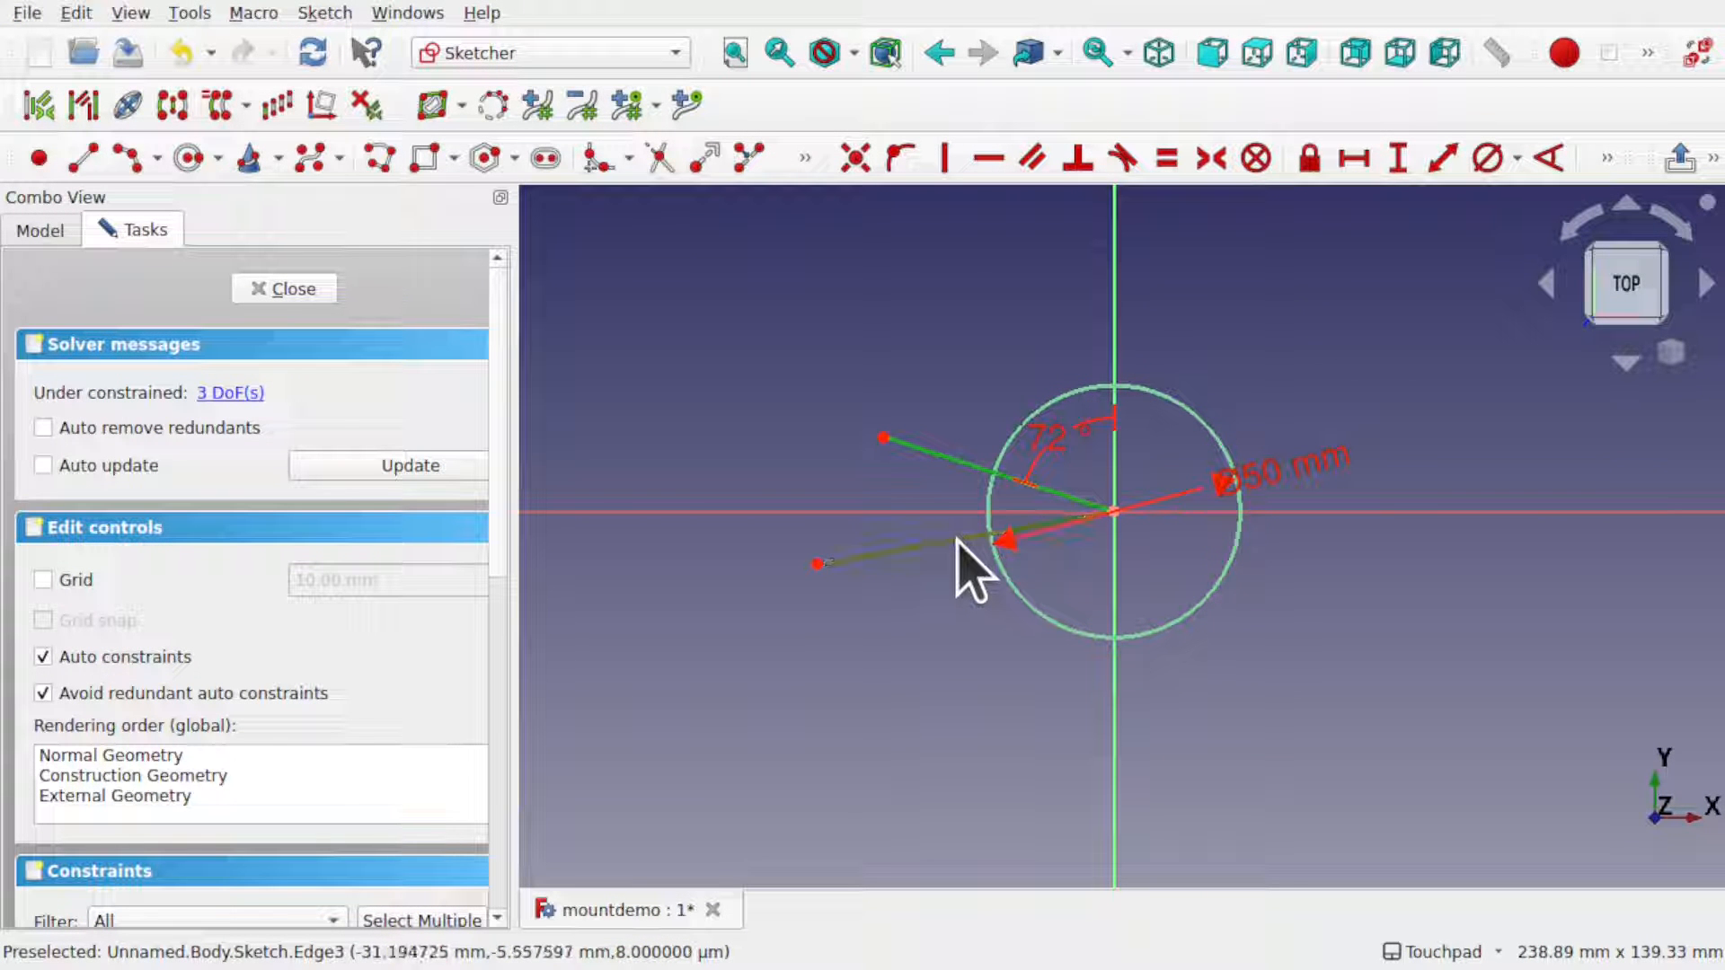
{"action": "left_click", "coordinate": [1547, 160]}
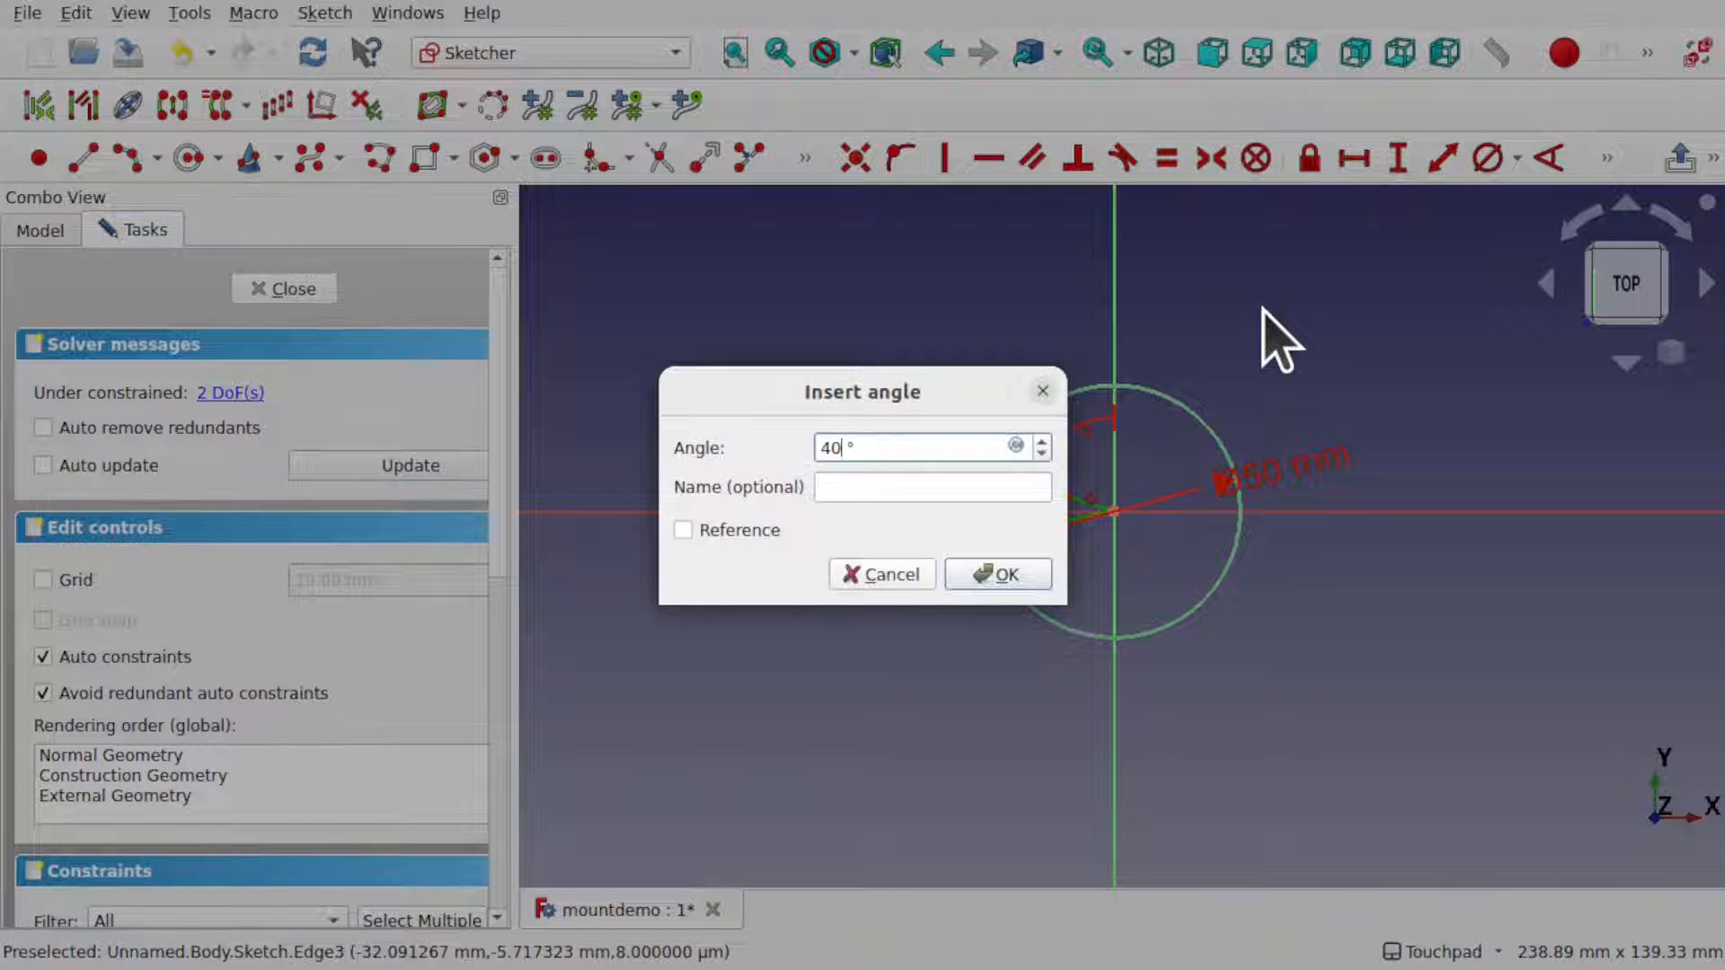
{"action": "type", "text": "40"}
{"action": "key", "text": "Return"}
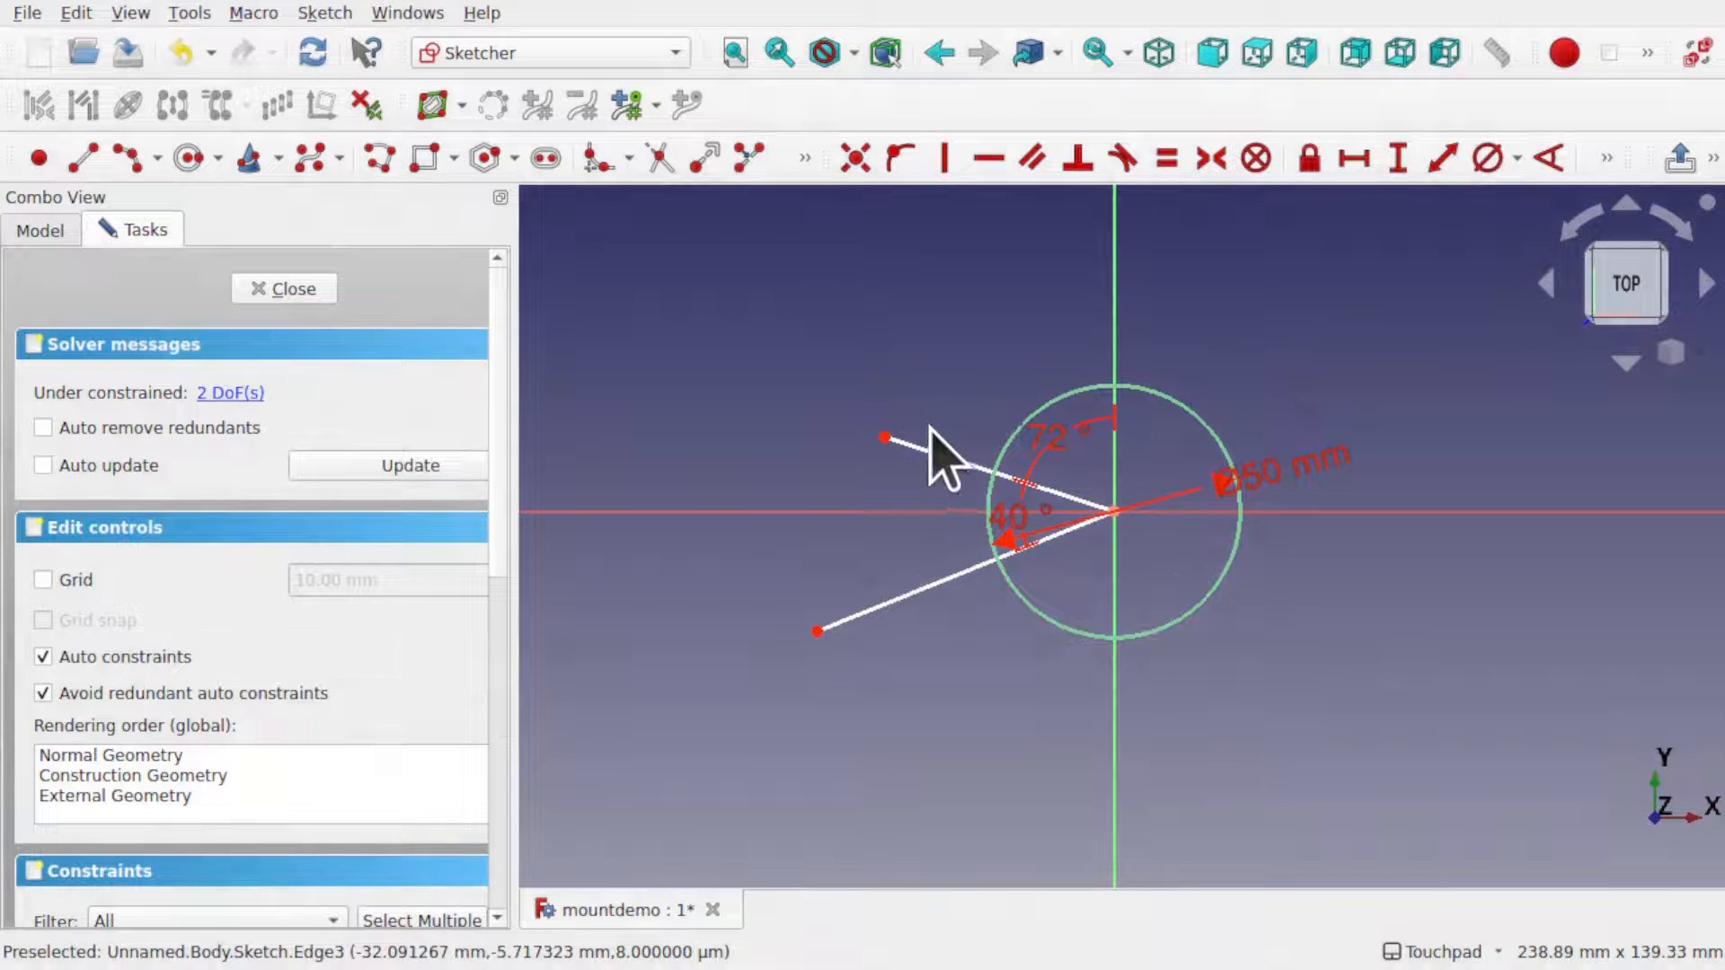
- Lengthen the upper line by moving its free end outward, and convert both lines to construction geometry
{"action": "left_click_drag", "start_coordinate": [886, 438], "coordinate": [816, 416]}
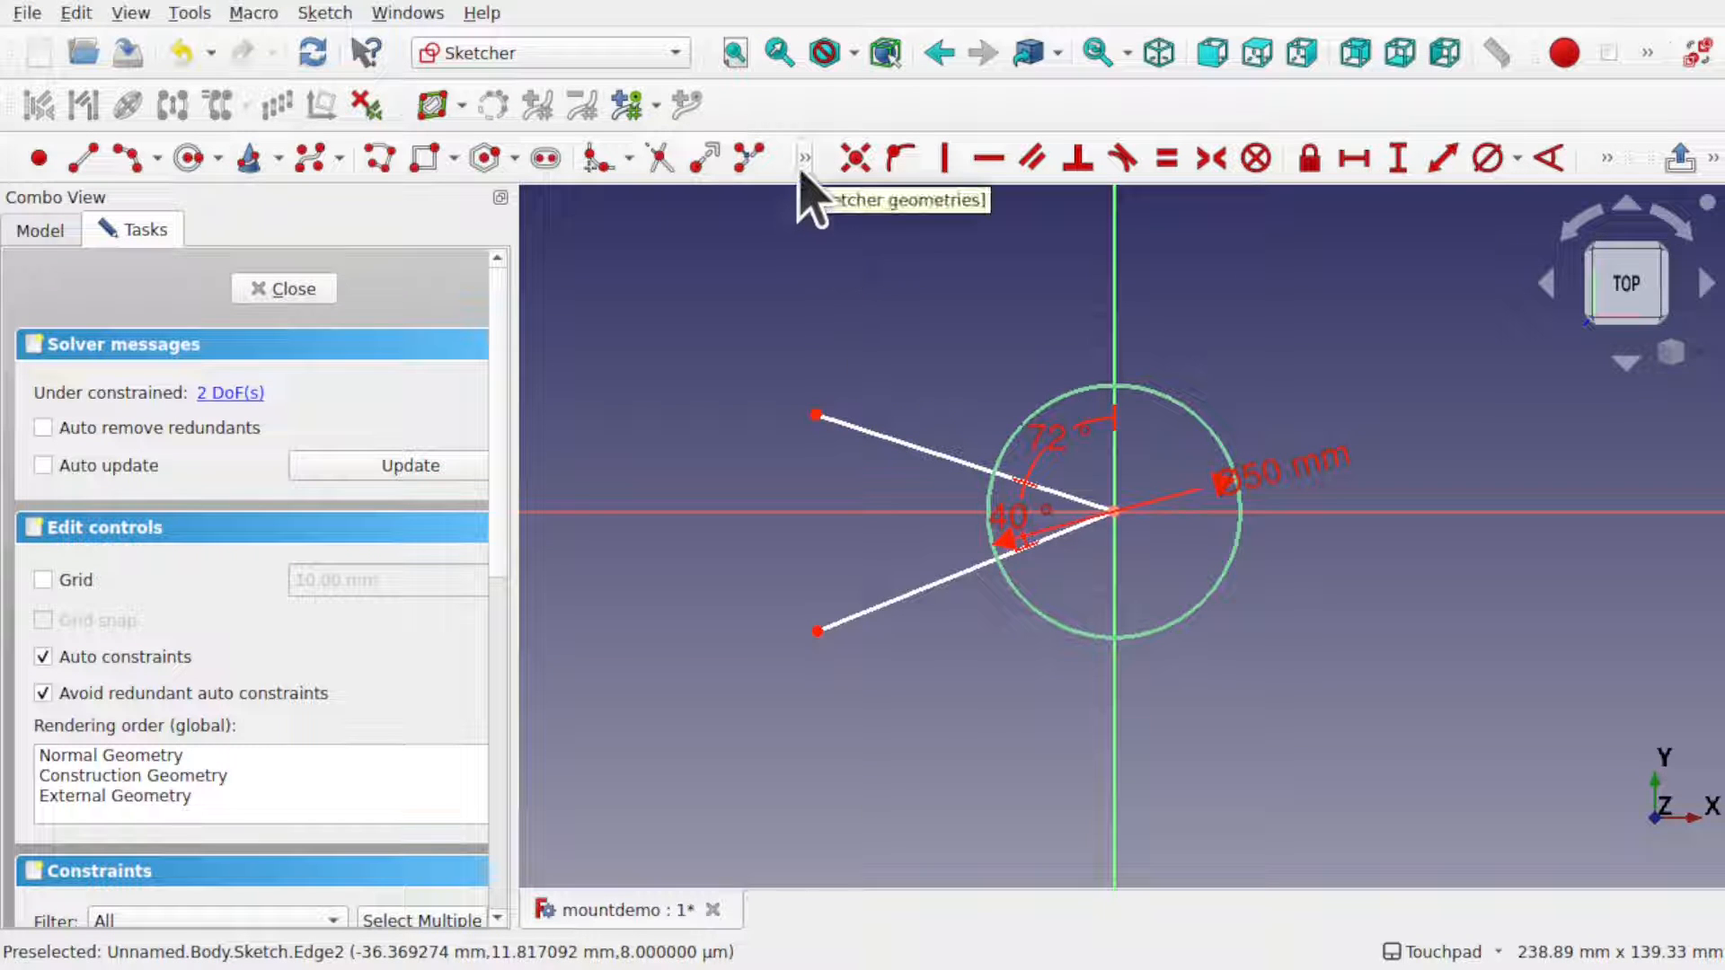
{"action": "left_click", "coordinate": [882, 441]}
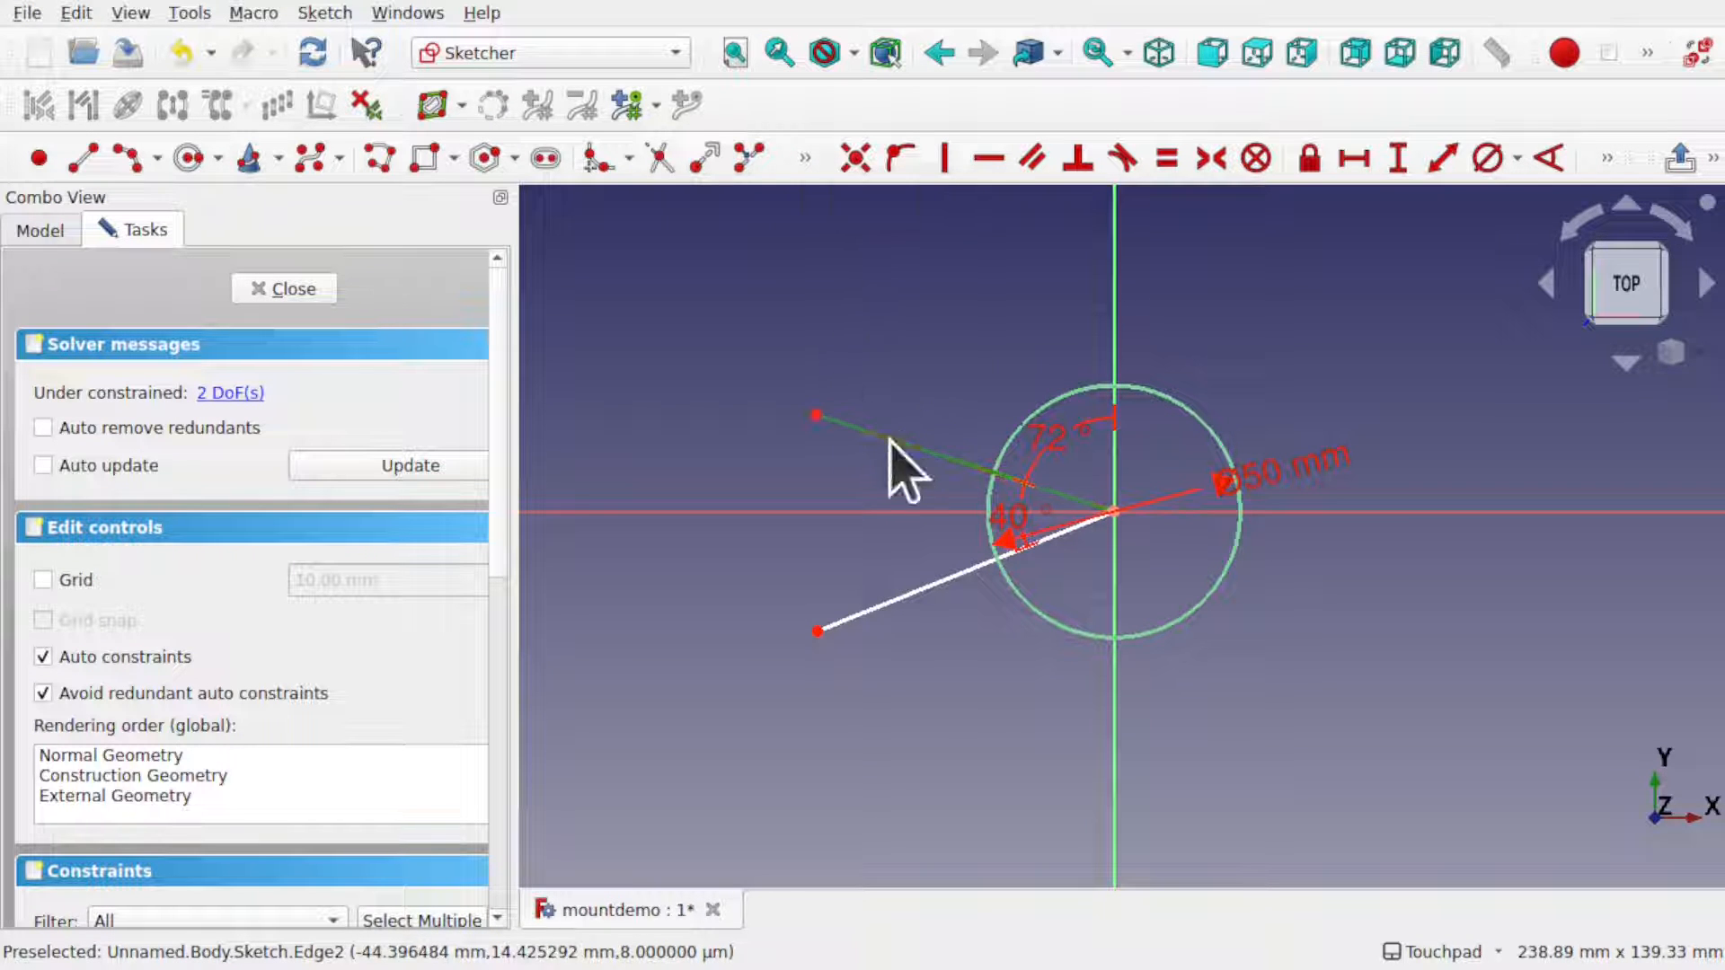
{"action": "left_click", "coordinate": [882, 606]}
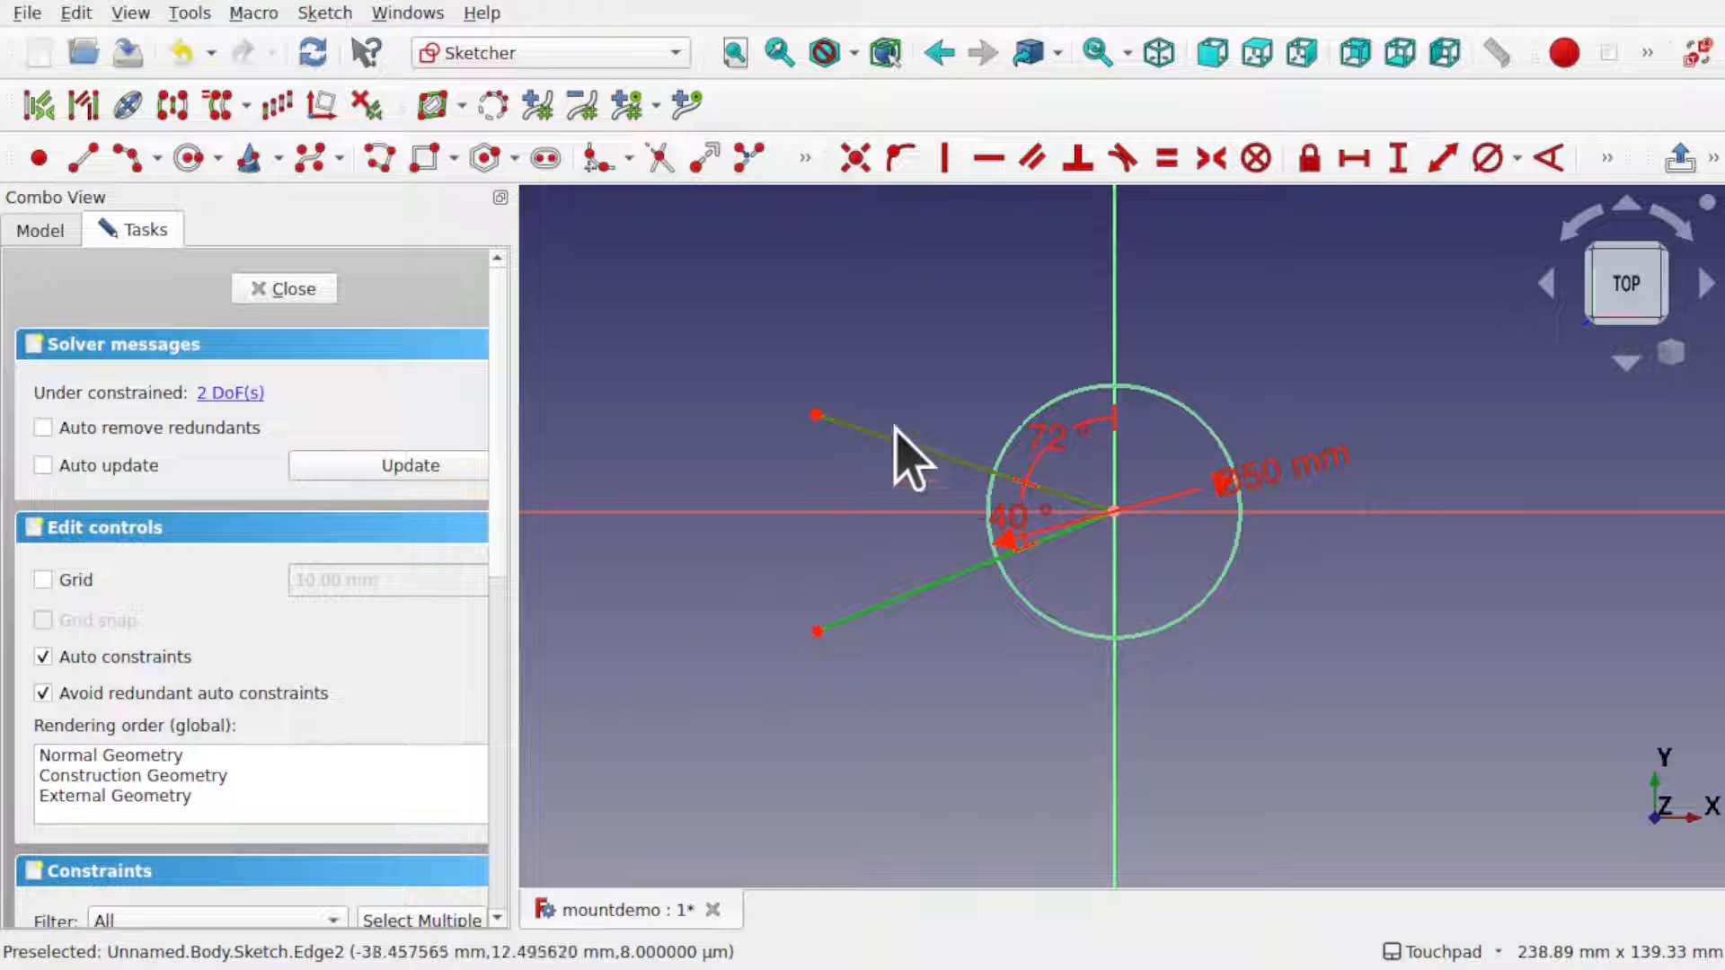
{"action": "left_click", "coordinate": [804, 162]}
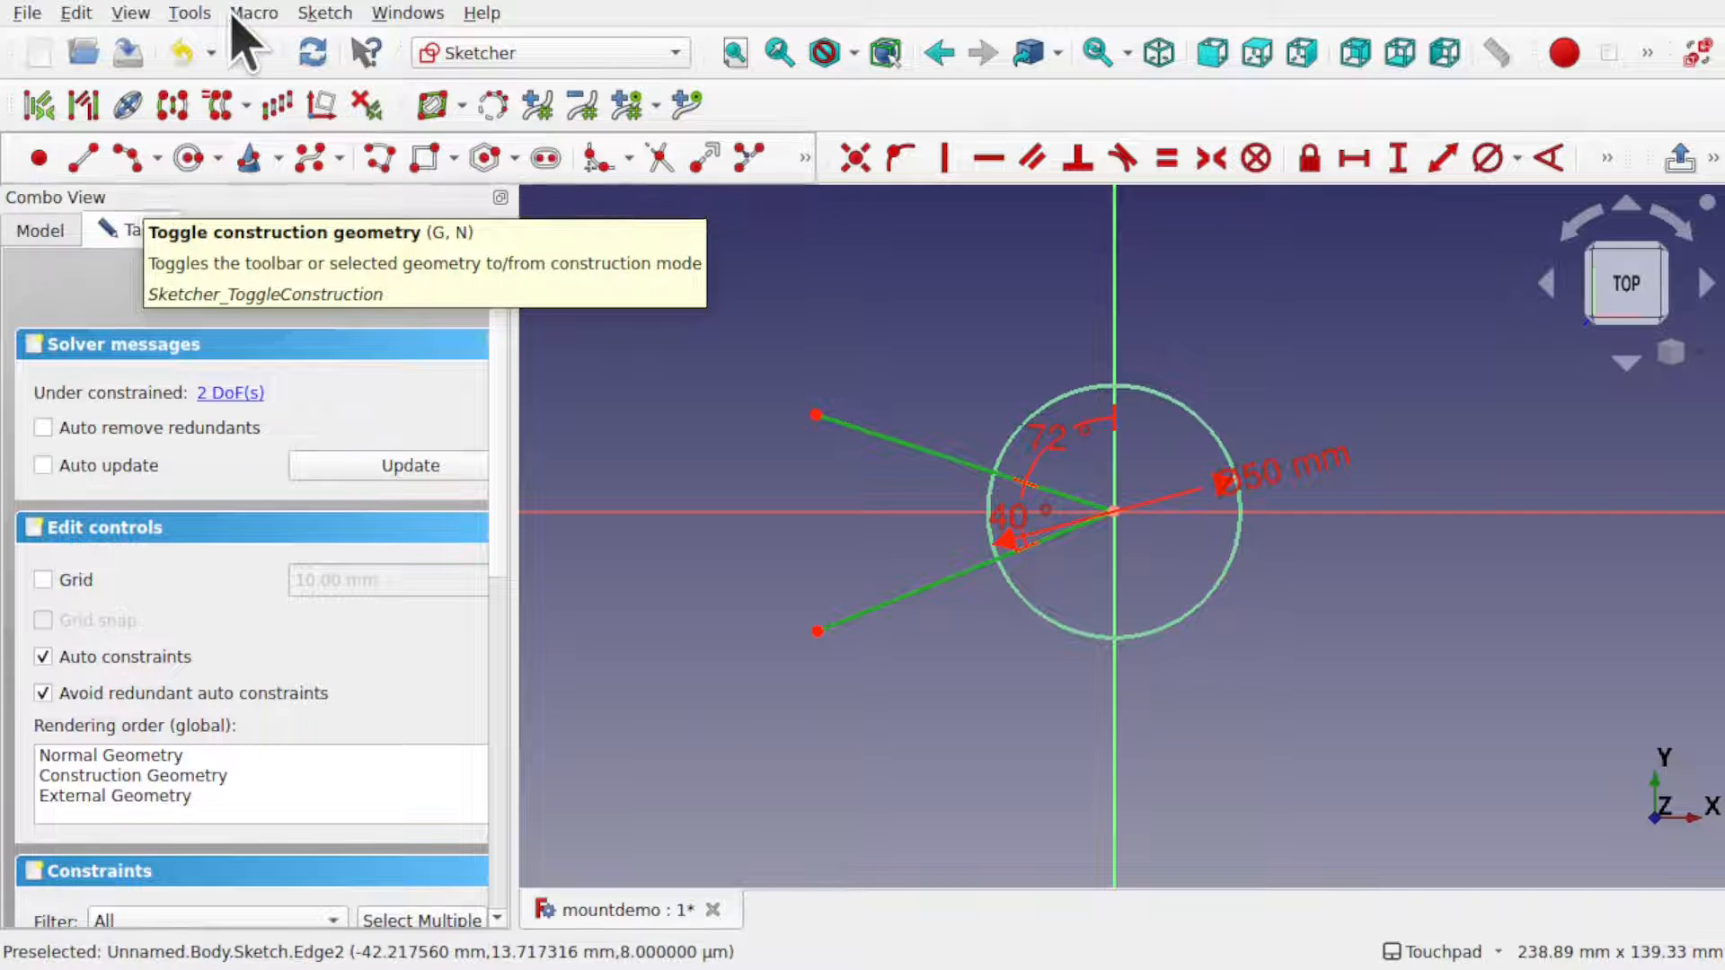
{"action": "left_click", "coordinate": [334, 14]}
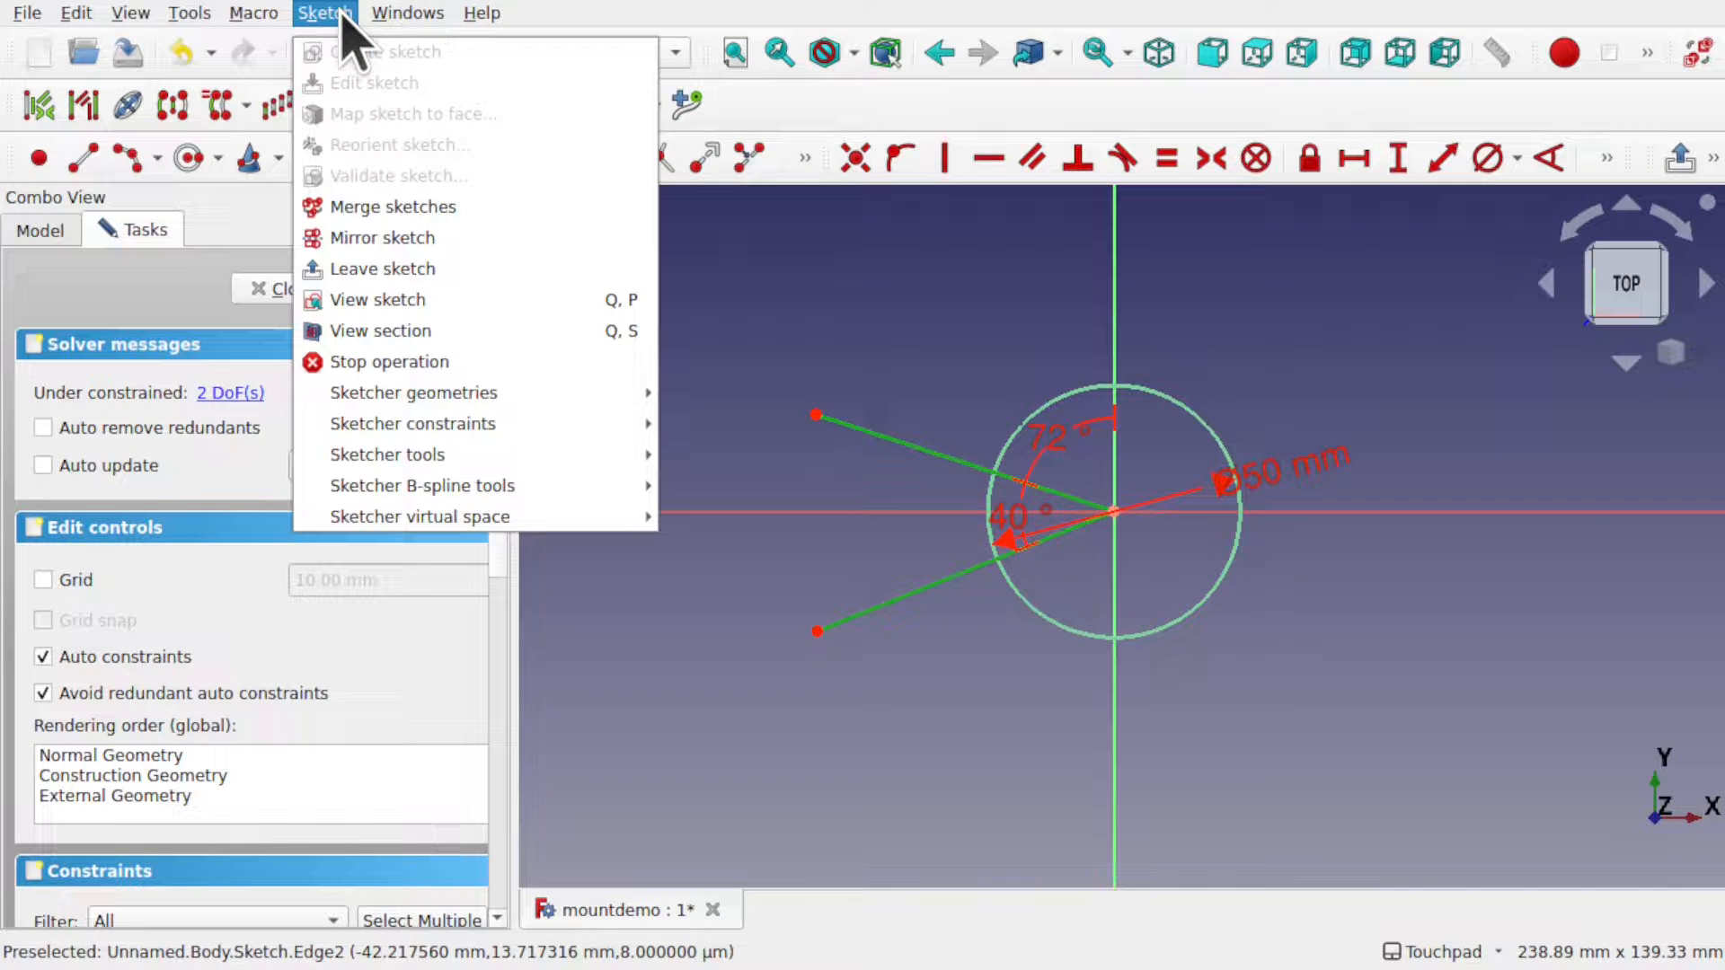
{"action": "mouse_move", "coordinate": [490, 400]}
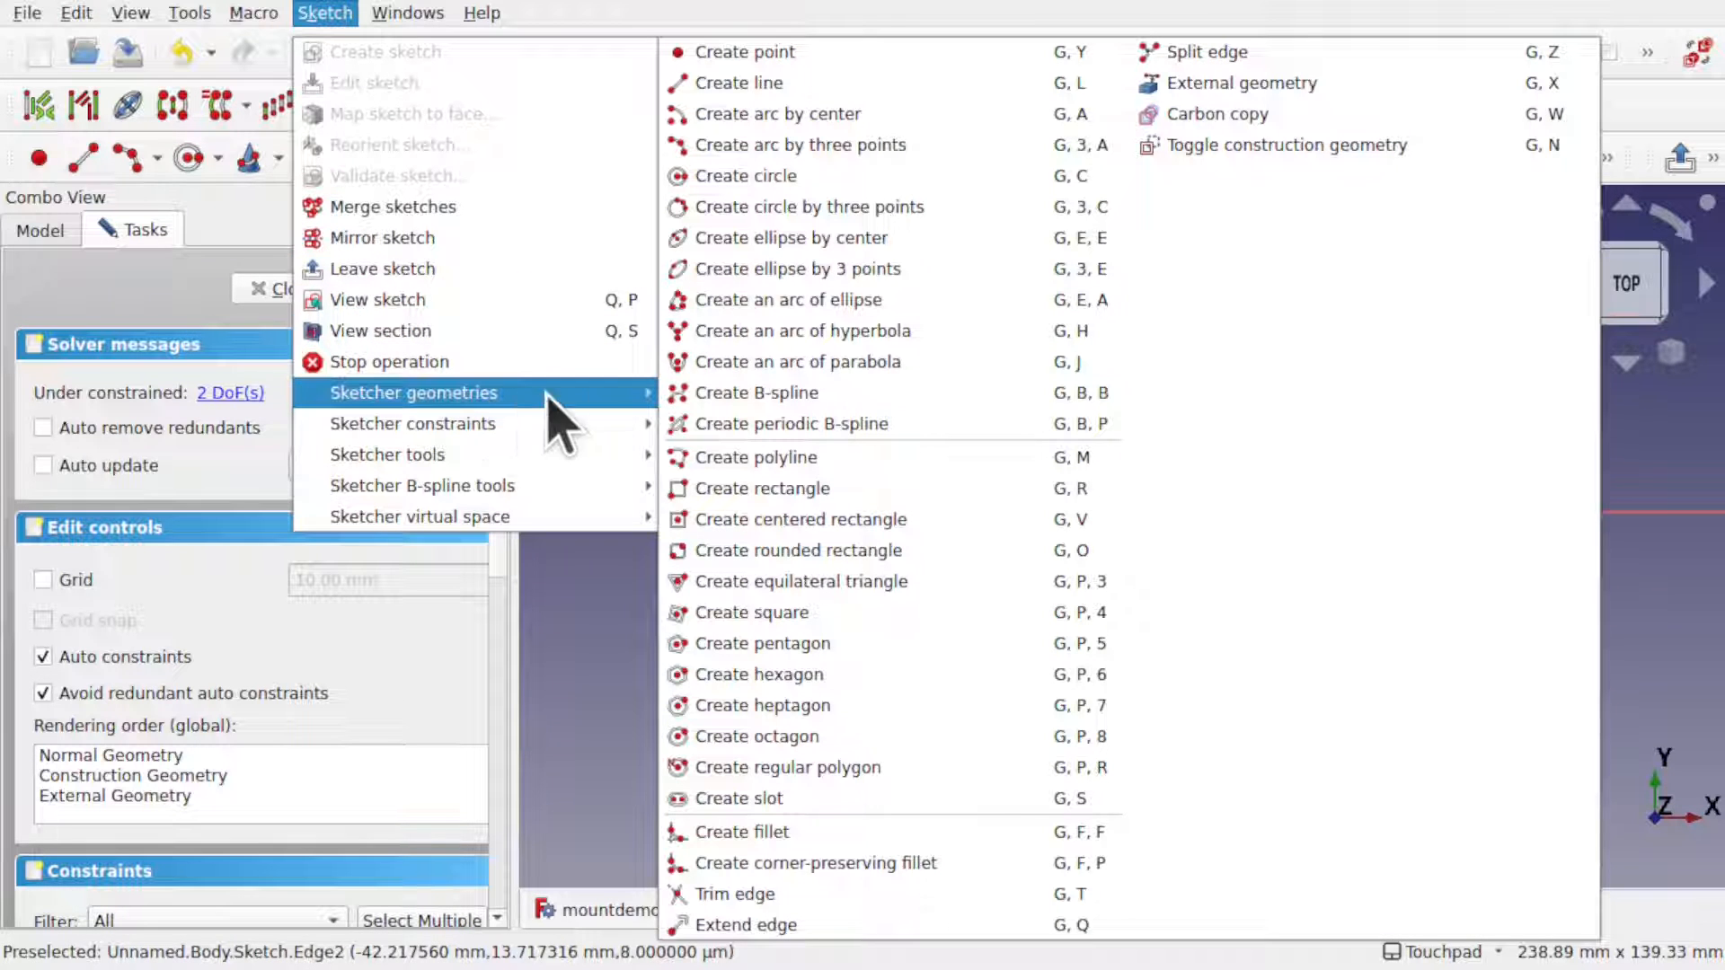
{"action": "left_click", "coordinate": [1269, 148]}
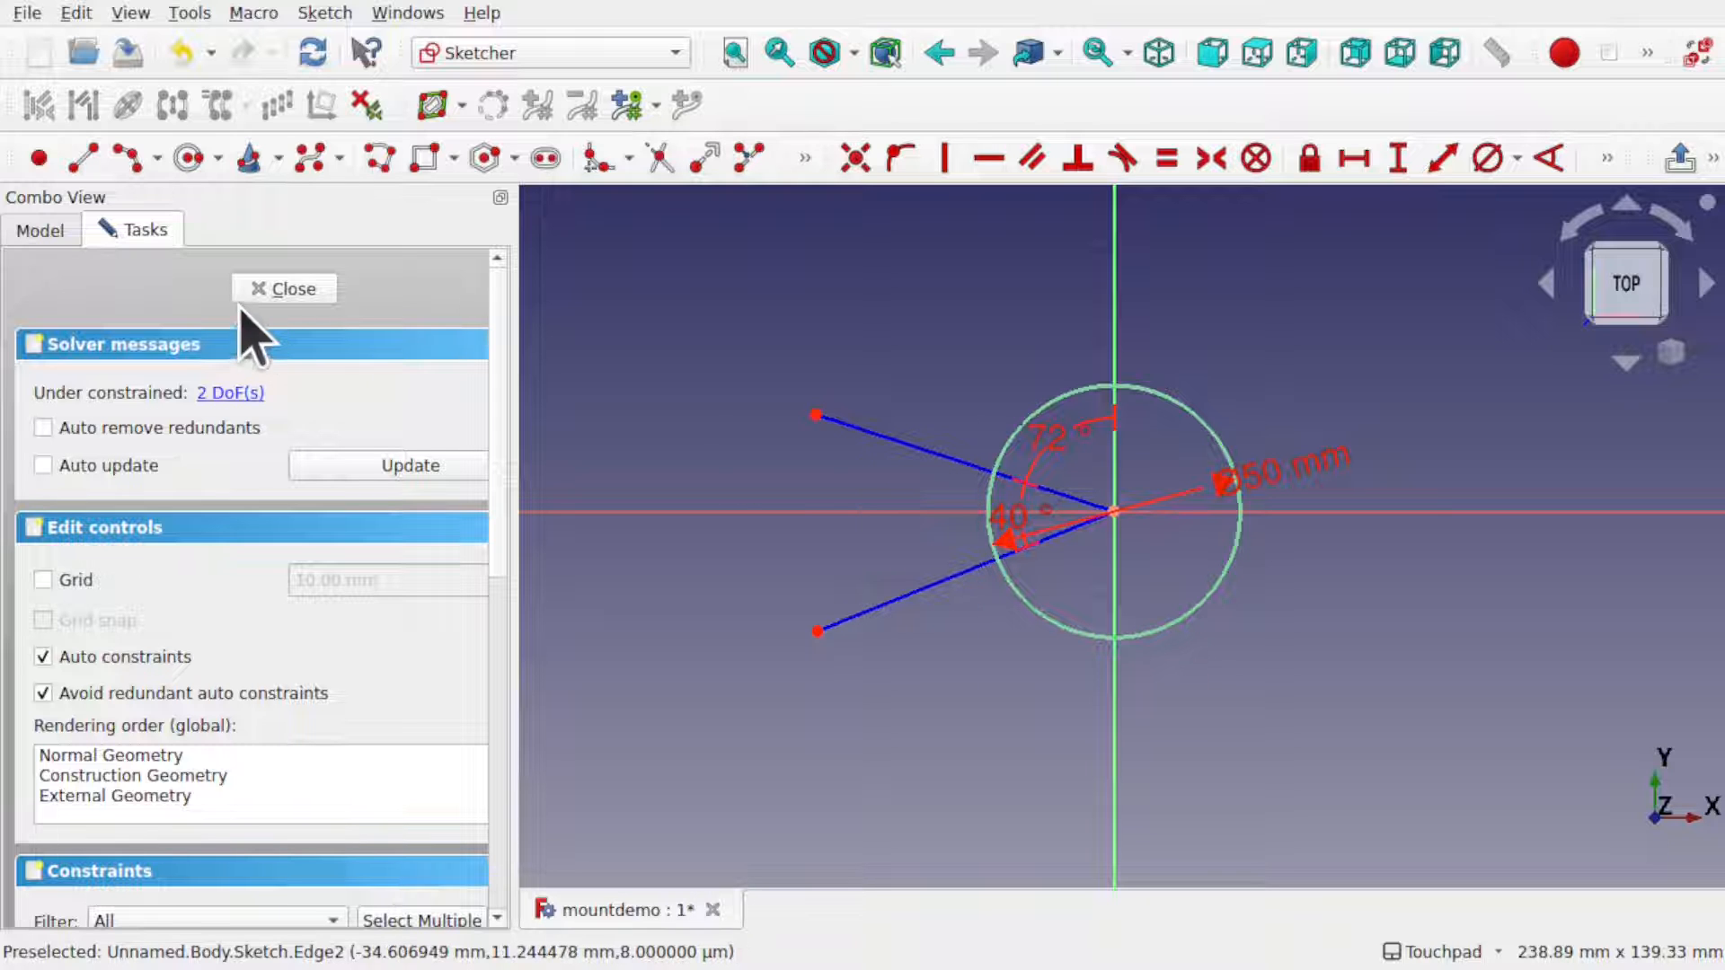
- Leave the sketch to view it in the 3D model, and reopen it for editing
{"action": "left_click", "coordinate": [278, 290]}
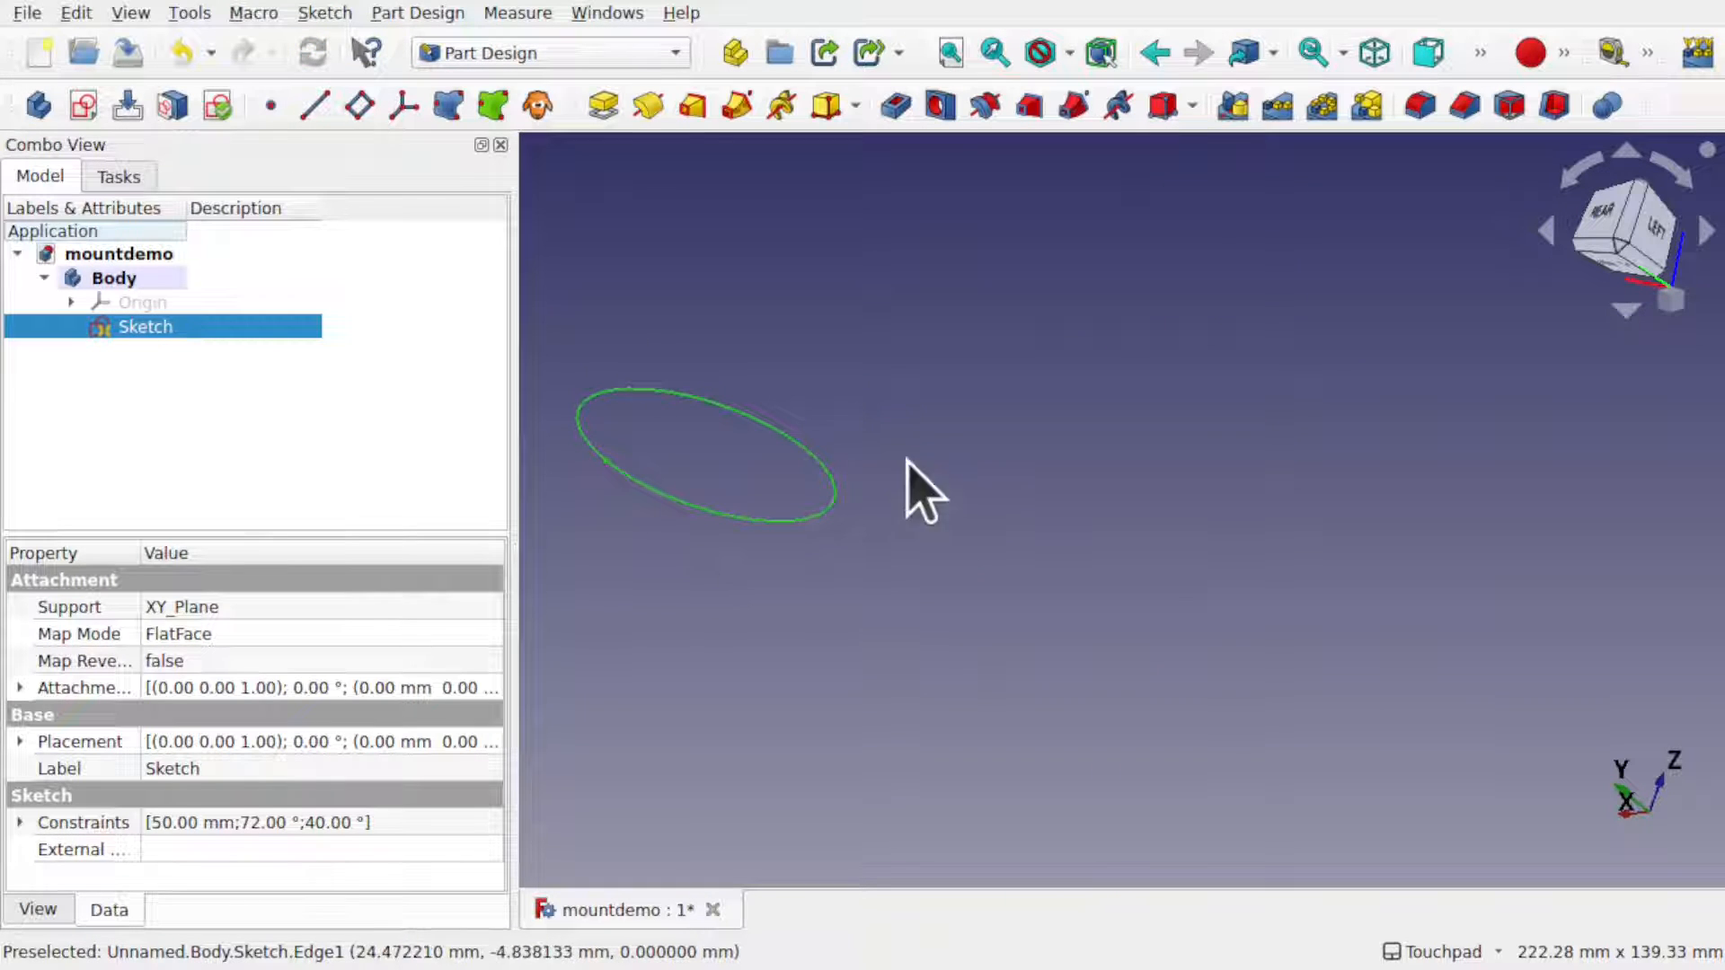
{"action": "double_click", "coordinate": [196, 329]}
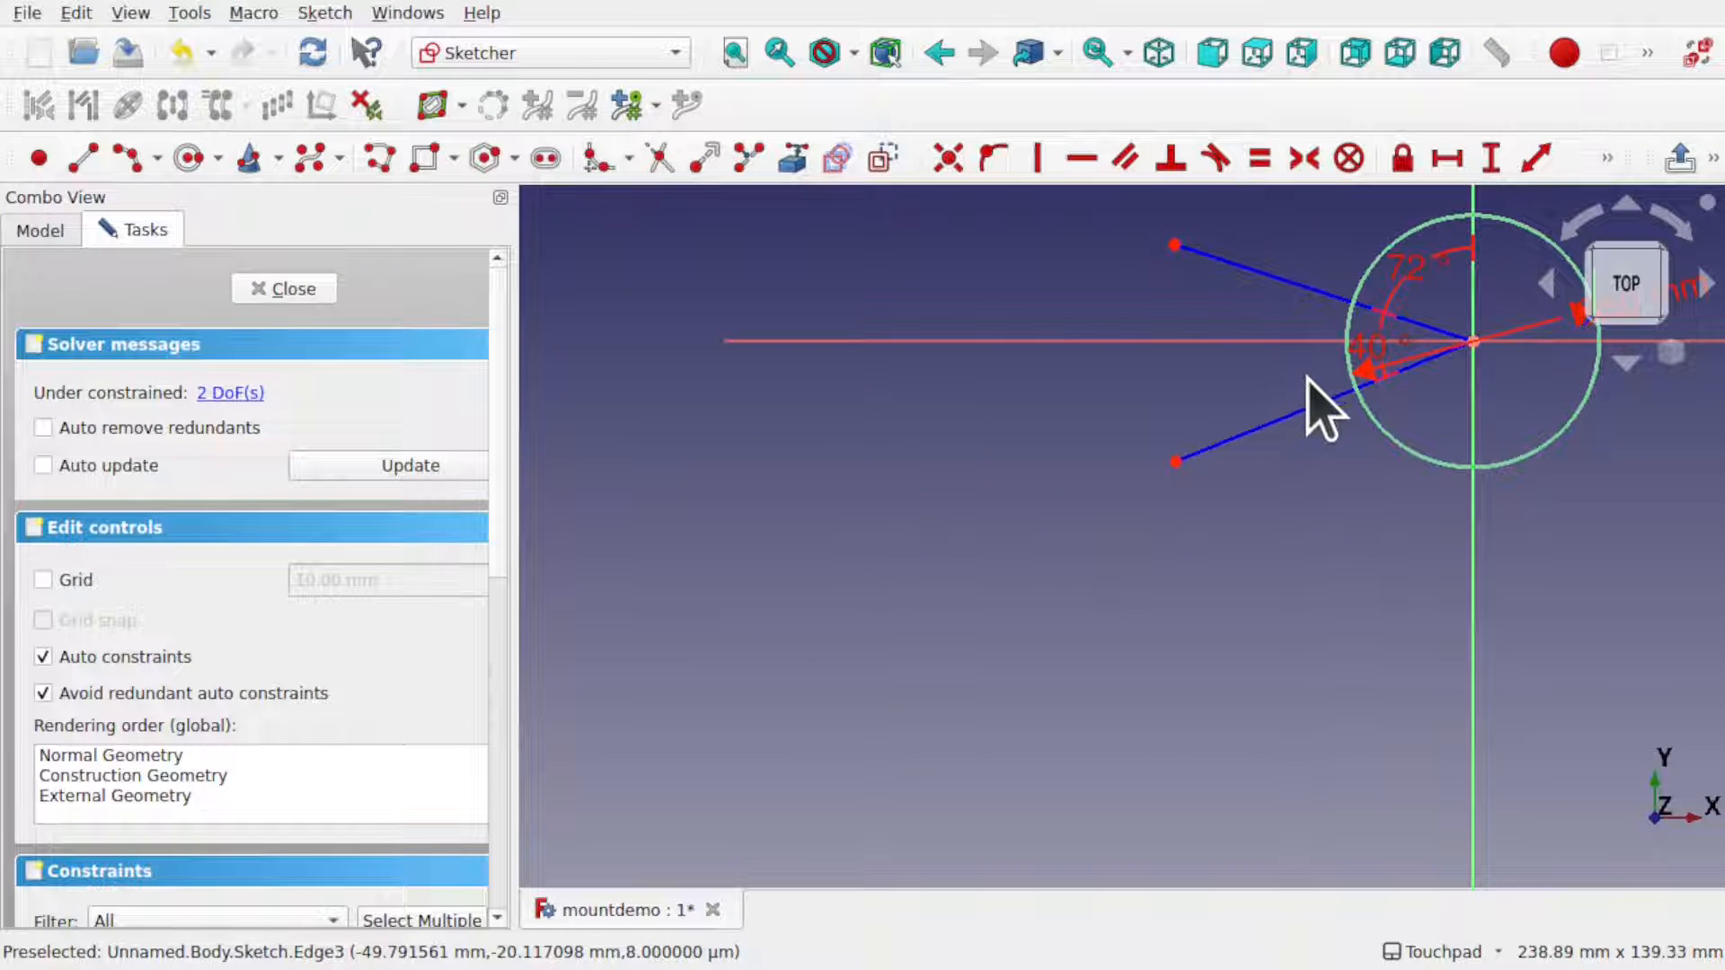
- Draw an arc of about 35 mm radius centred on the circle, from the positive Y axis to the upper construction line
{"action": "middle_click_drag", "start_coordinate": [1329, 386], "coordinate": [943, 559]}
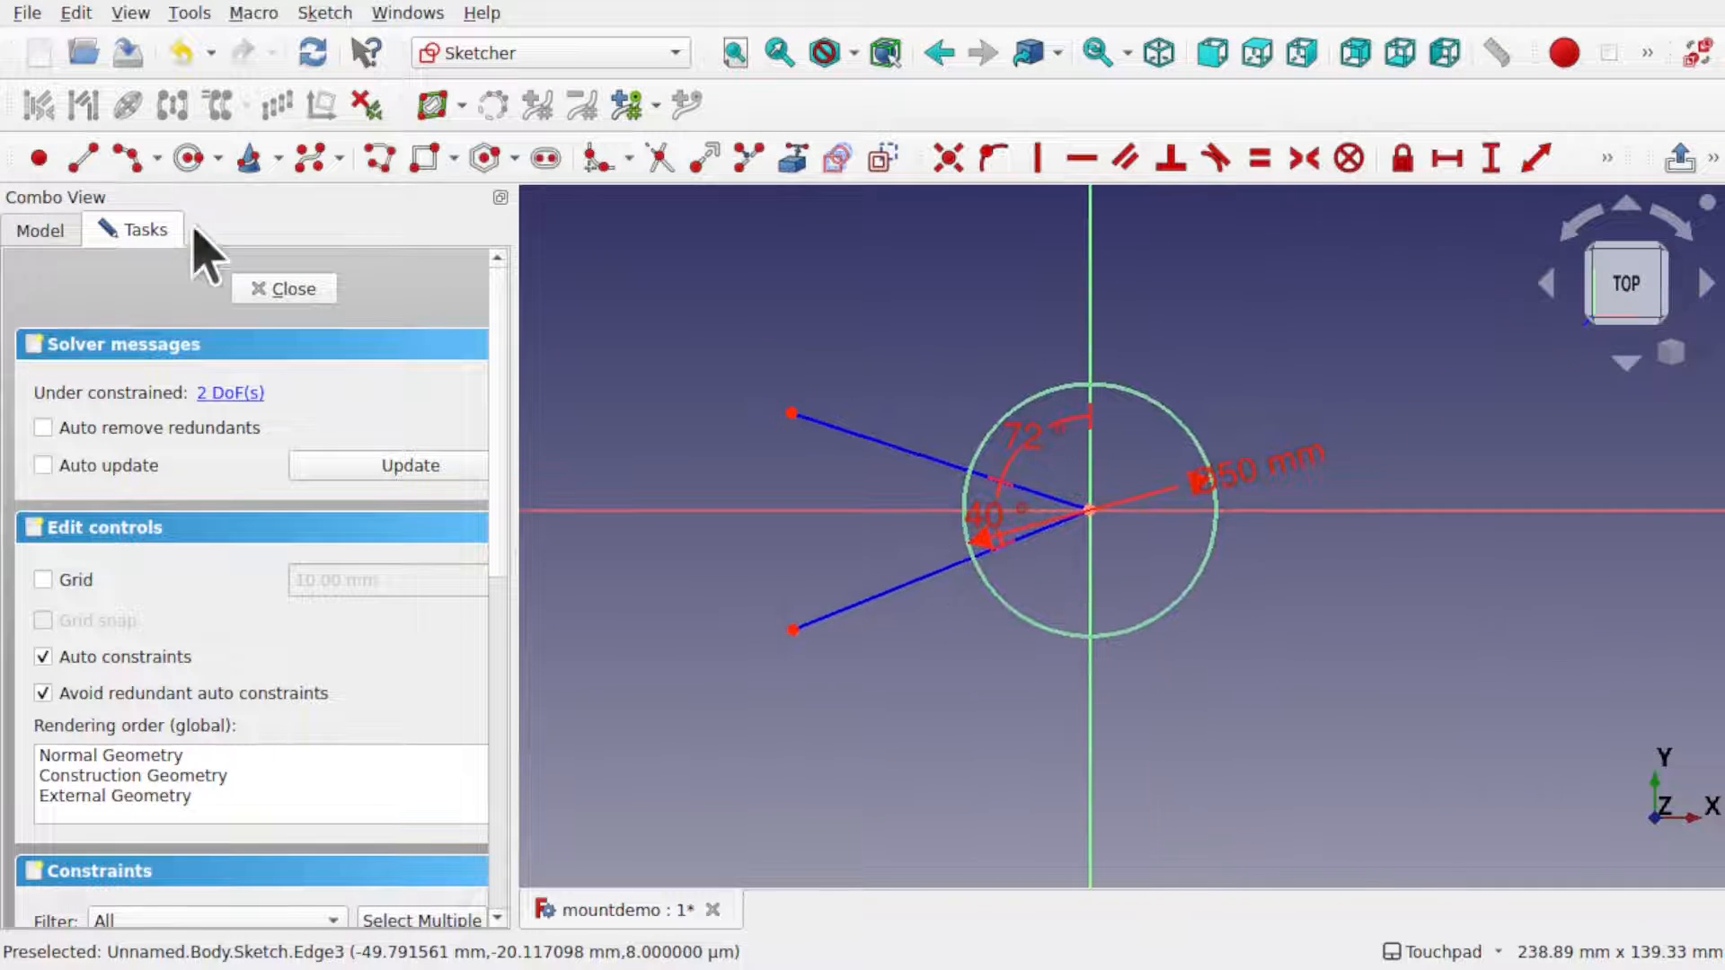
{"action": "left_click", "coordinate": [156, 158]}
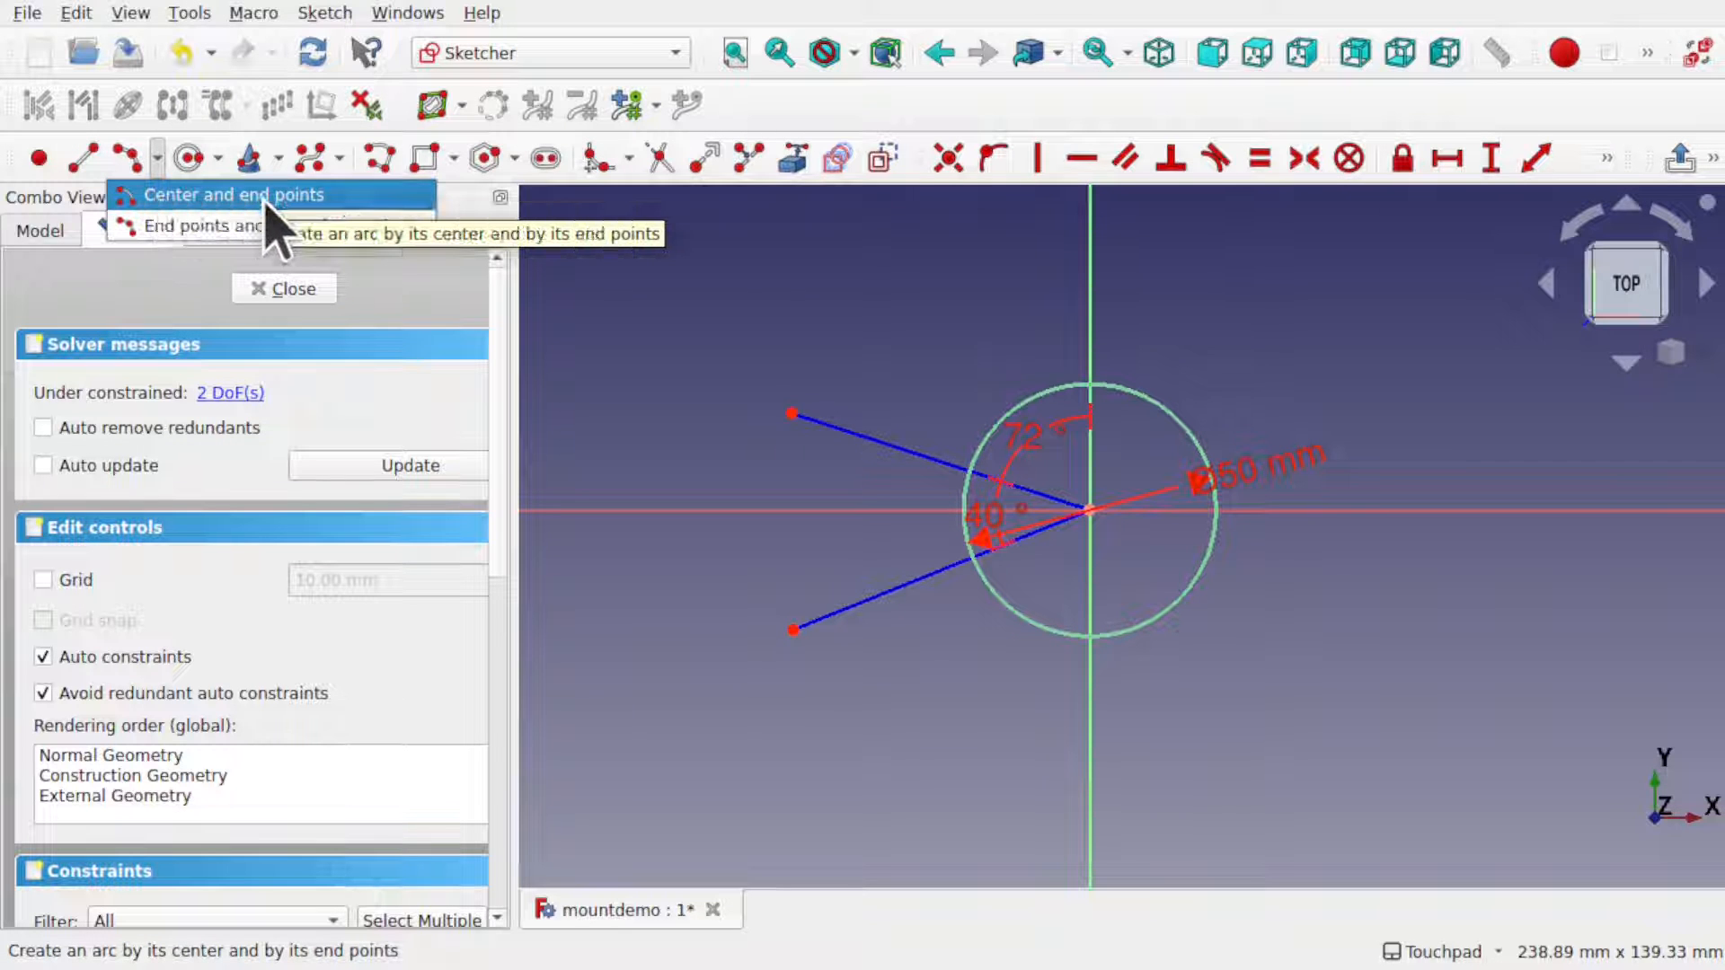
{"action": "left_click", "coordinate": [234, 198]}
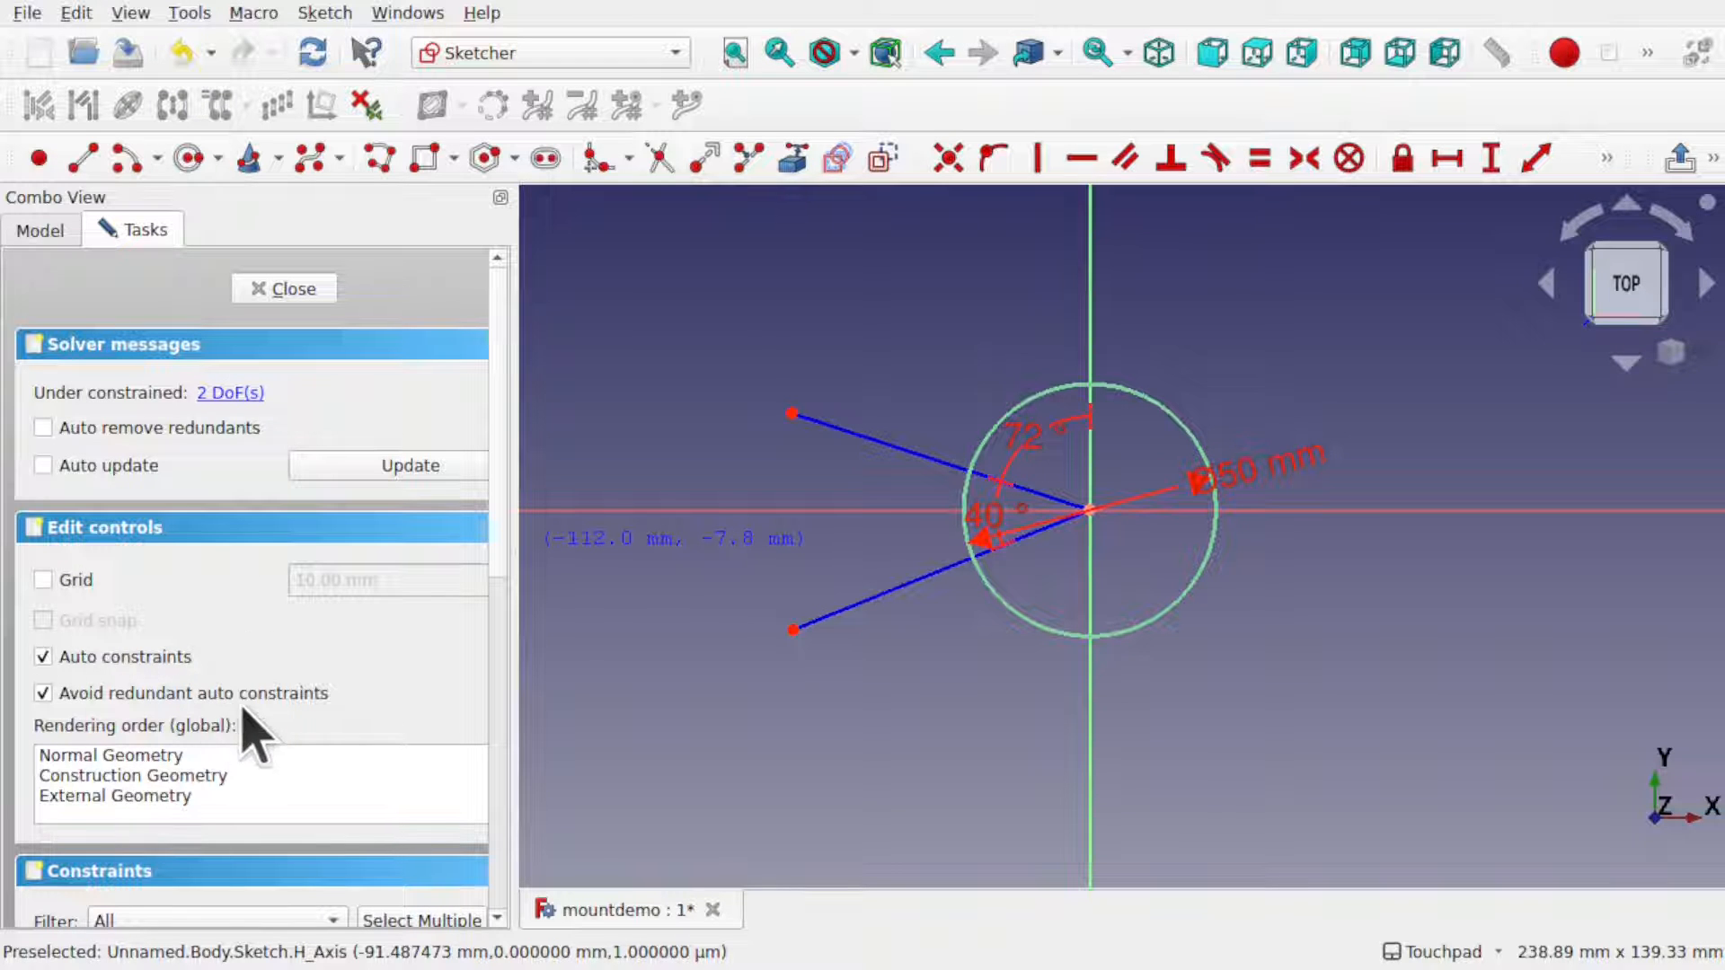
{"action": "left_click", "coordinate": [1090, 510]}
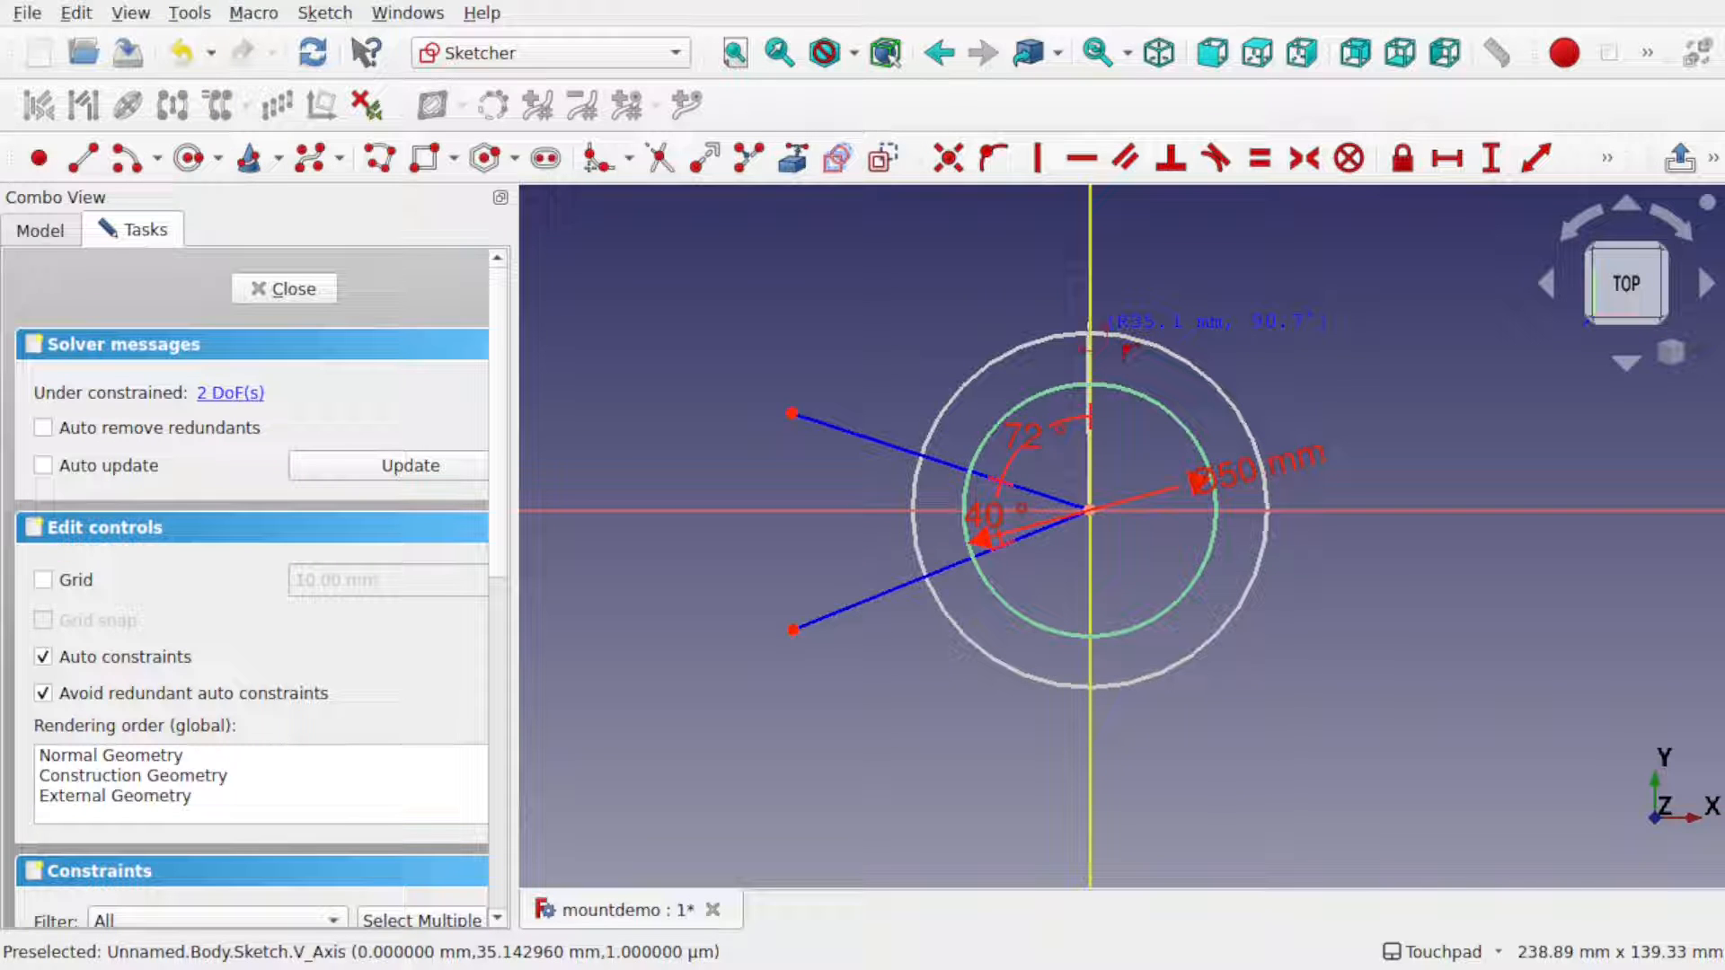
{"action": "left_click", "coordinate": [1089, 334]}
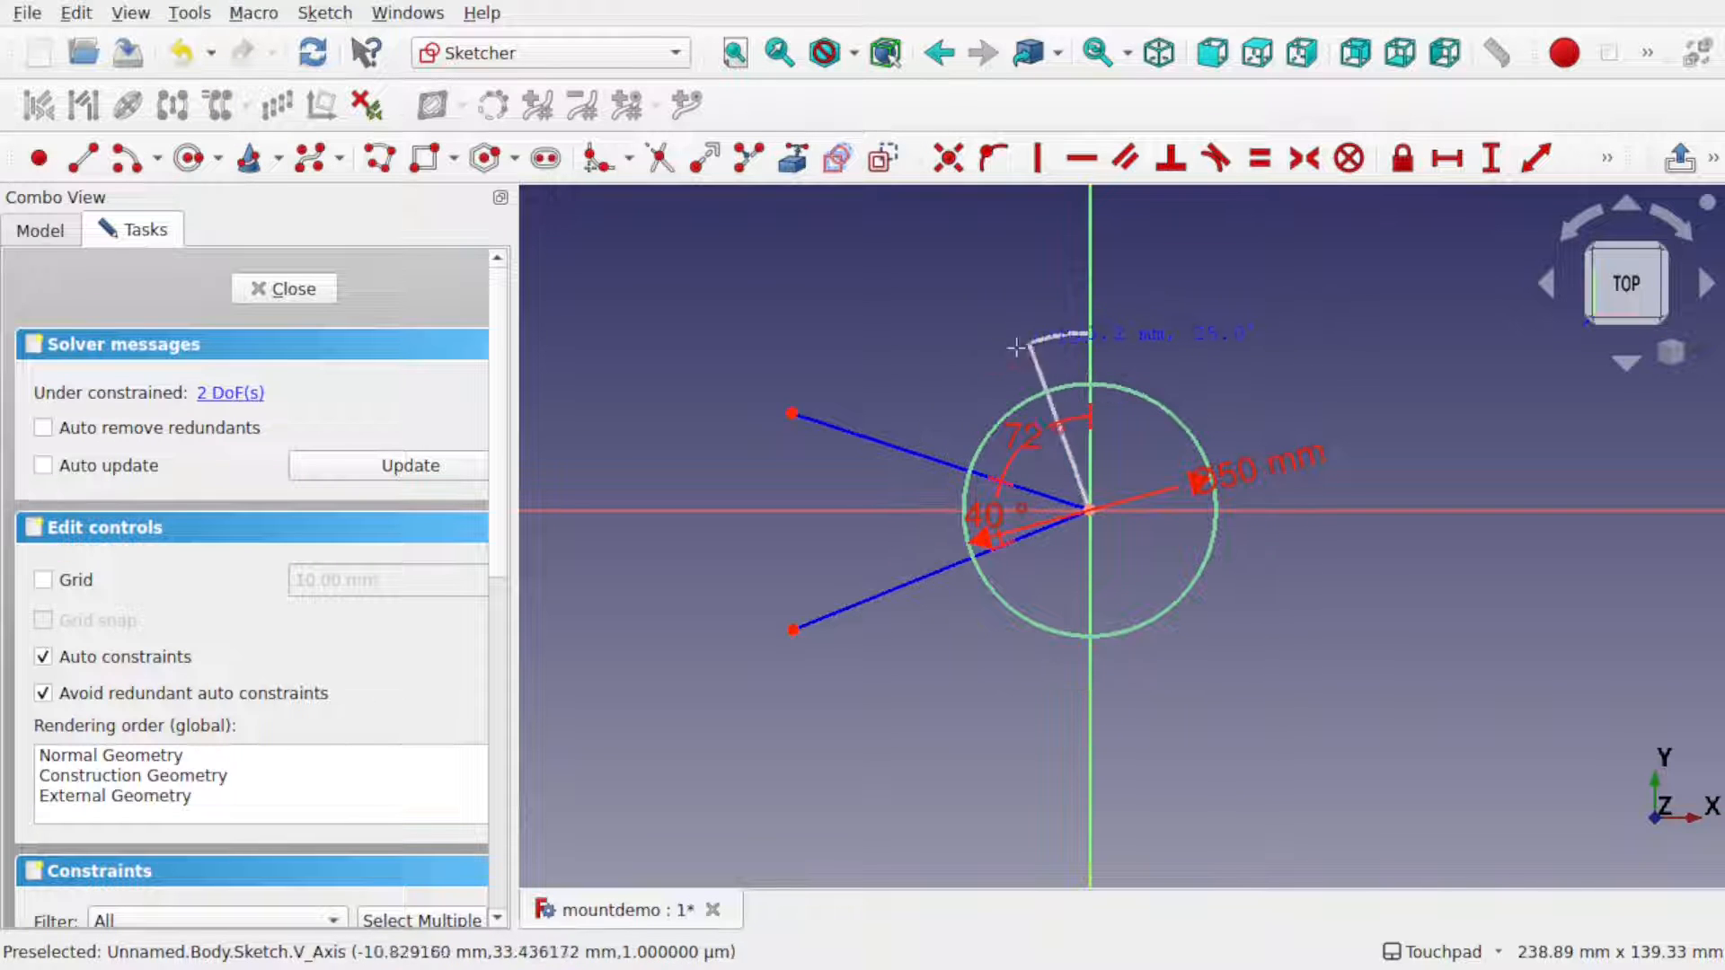
{"action": "left_click", "coordinate": [909, 447]}
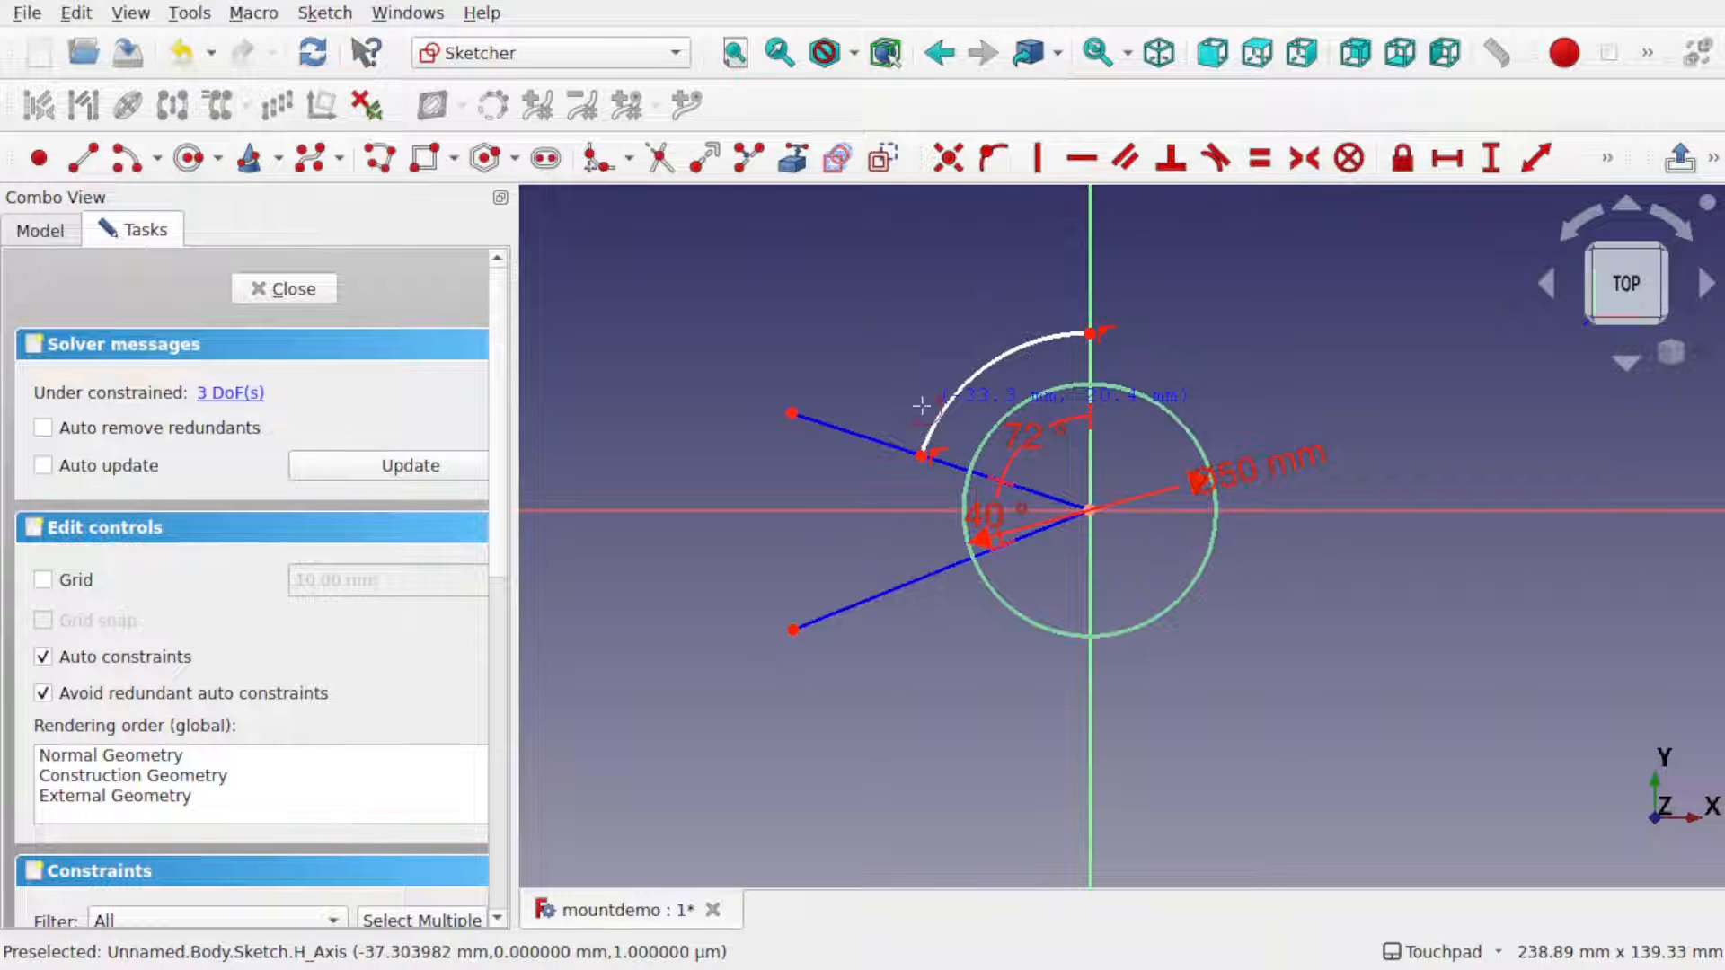
{"action": "key", "text": "Escape"}
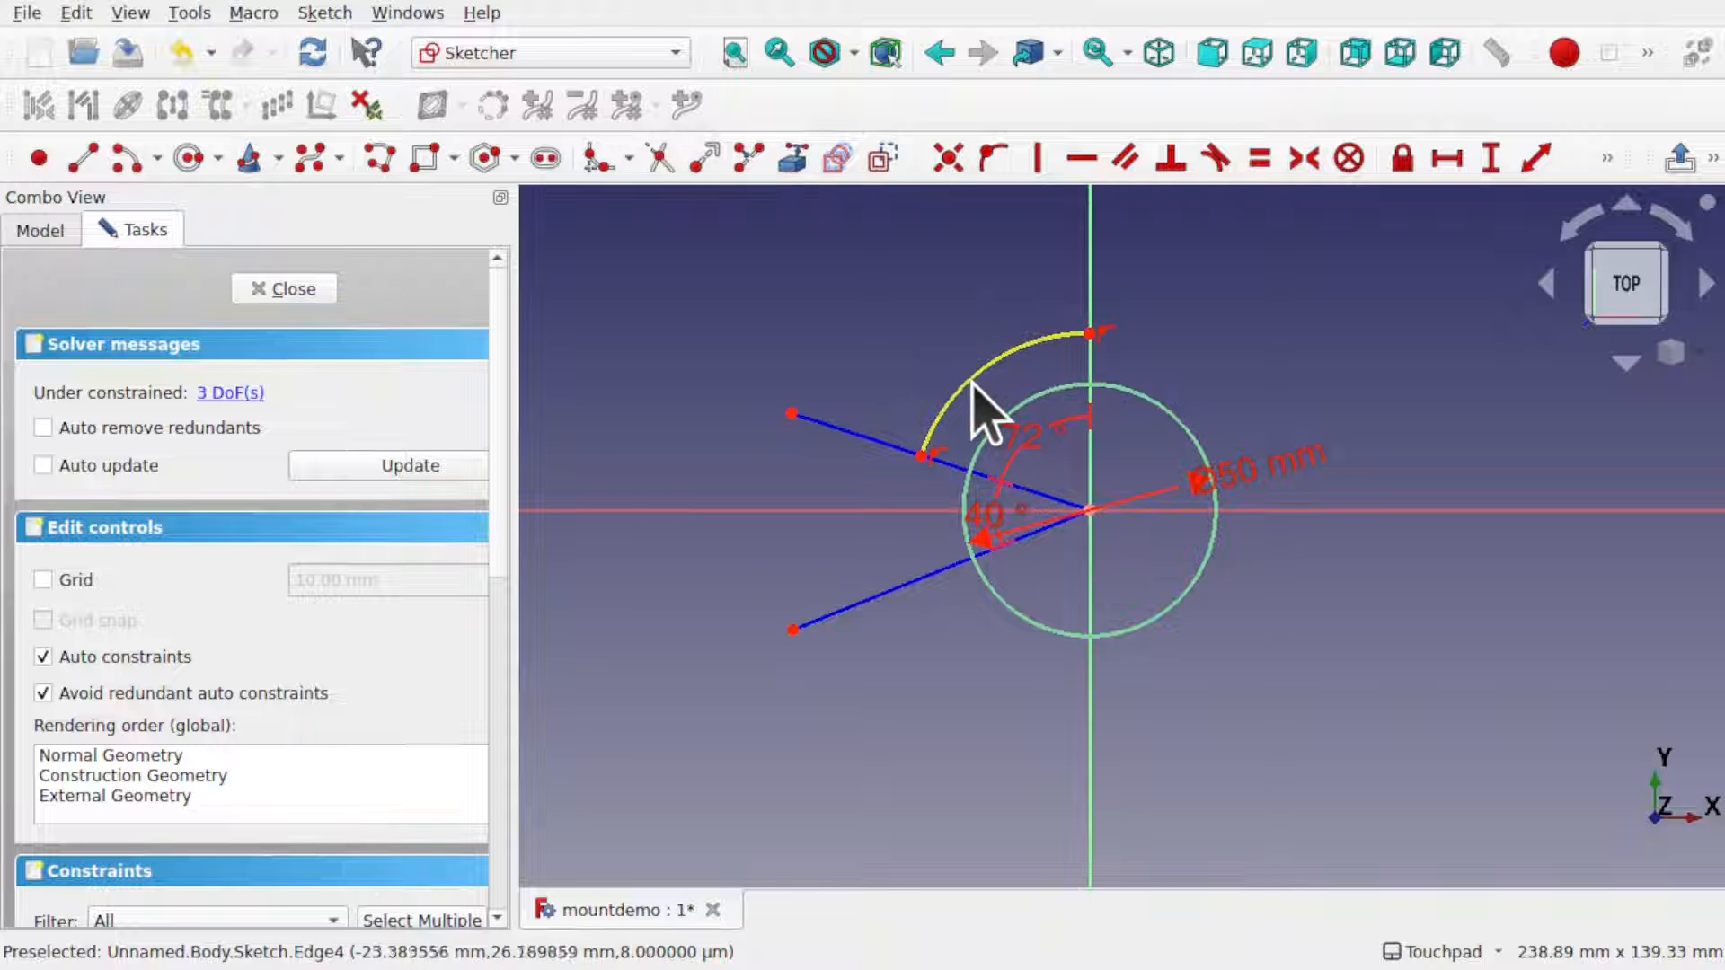
- Constrain the concentric arc's radius to 35 mm
{"action": "left_click", "coordinate": [970, 382]}
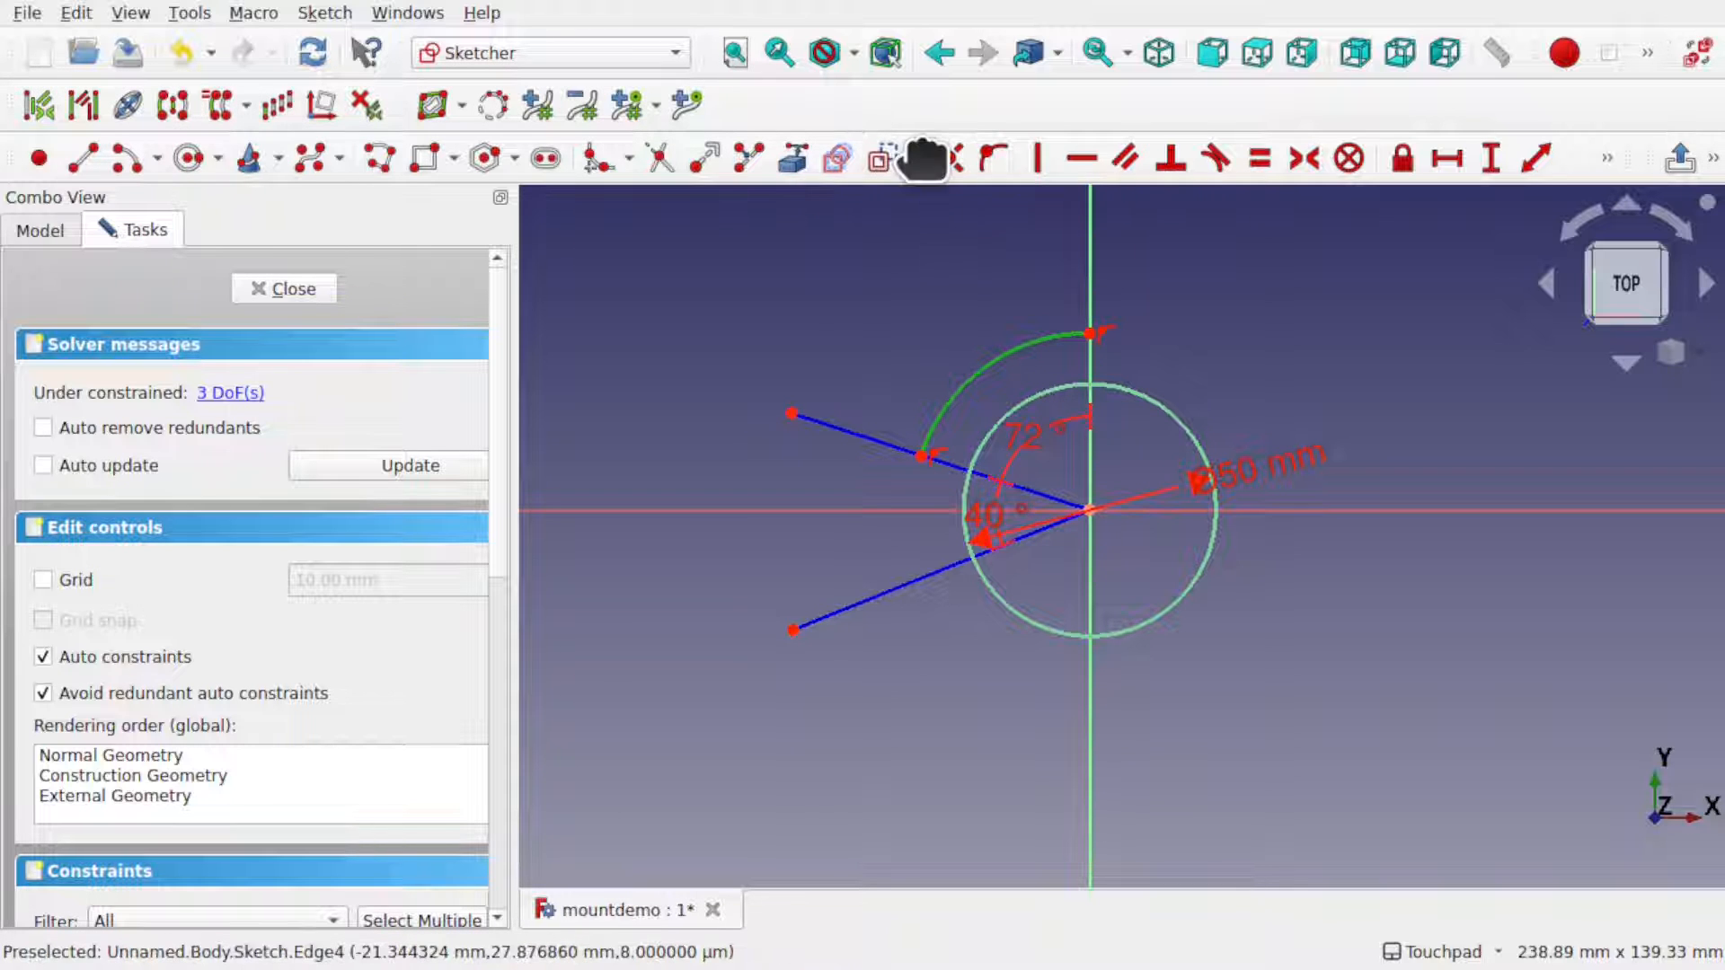
{"action": "left_click_drag", "start_coordinate": [925, 154], "coordinate": [878, 153]}
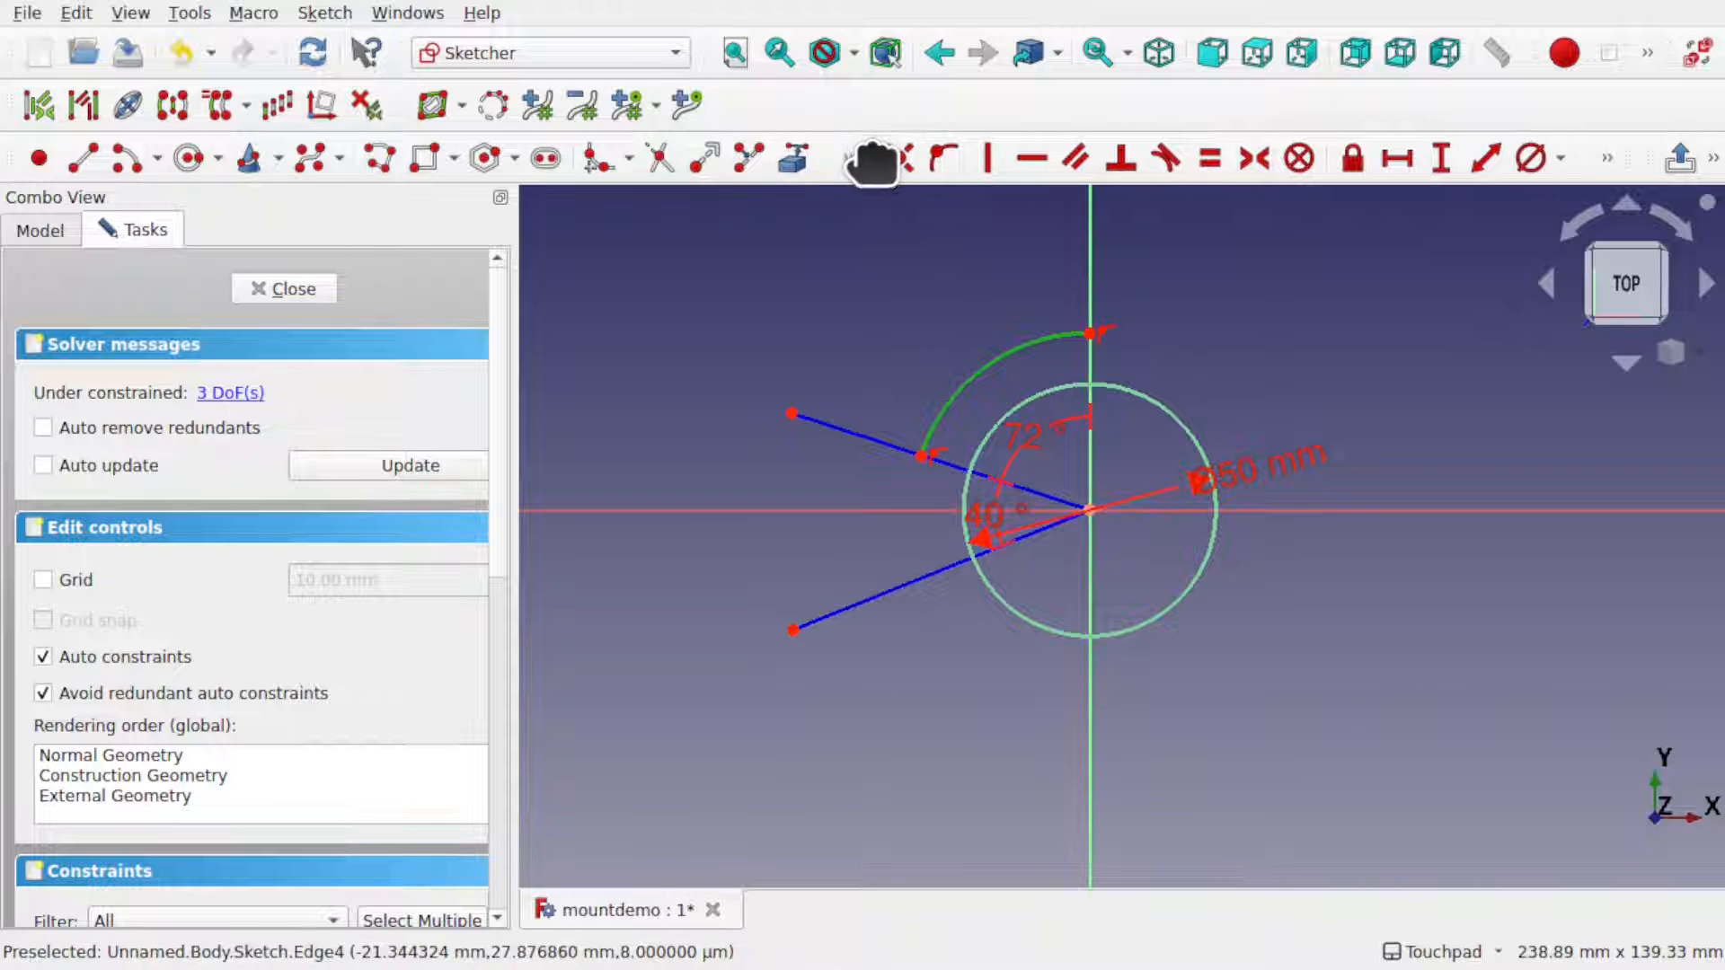
{"action": "left_click", "coordinate": [1558, 160]}
{"action": "left_click", "coordinate": [1498, 196]}
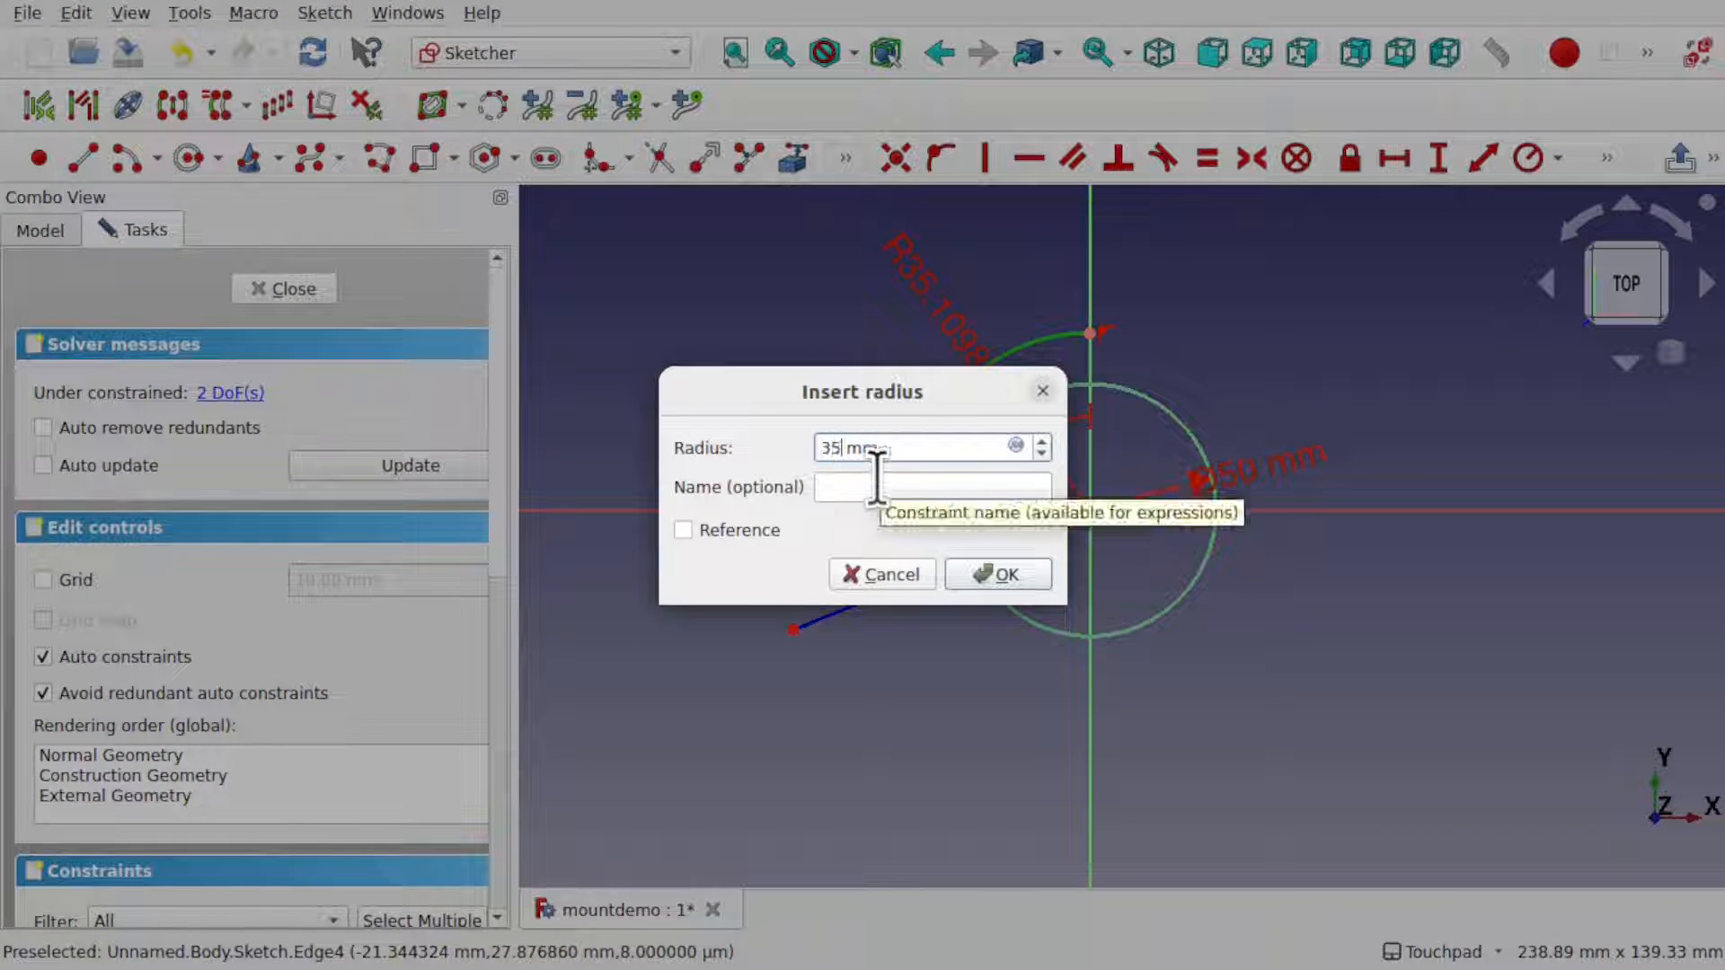
{"action": "type", "text": "35"}
{"action": "key", "text": "Return"}
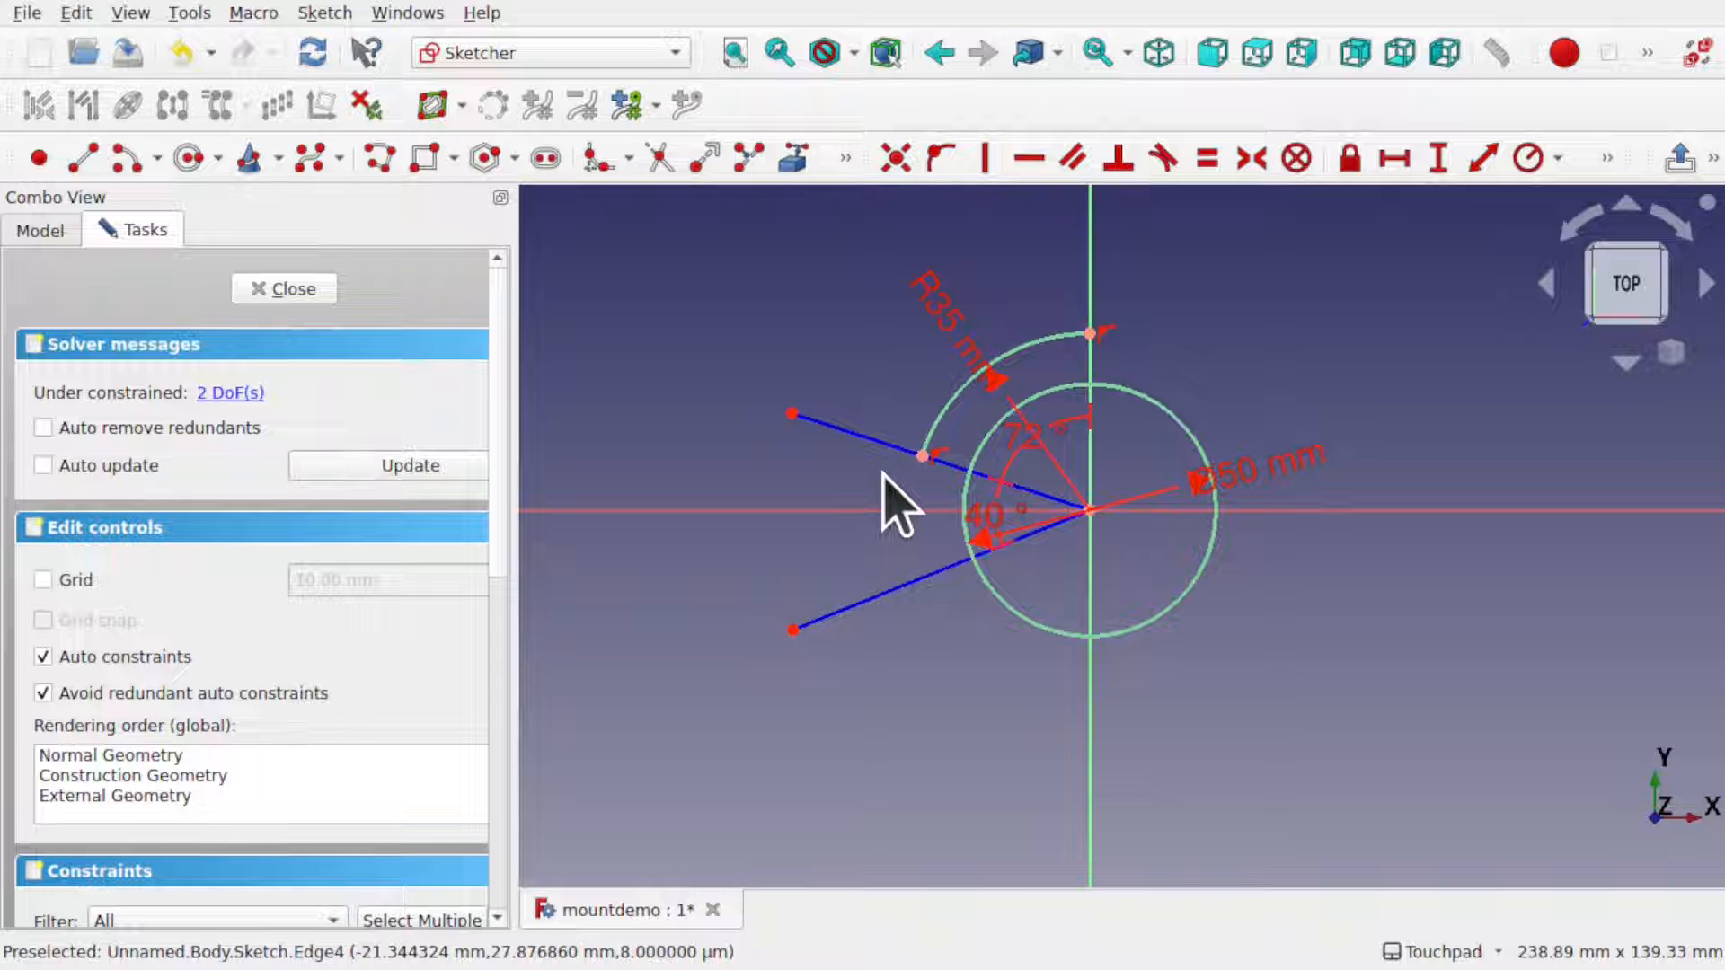
- Draw a line from the concentric arc's lower end to the lower construction line and make it tangent to the arc
{"action": "left_click", "coordinate": [83, 159]}
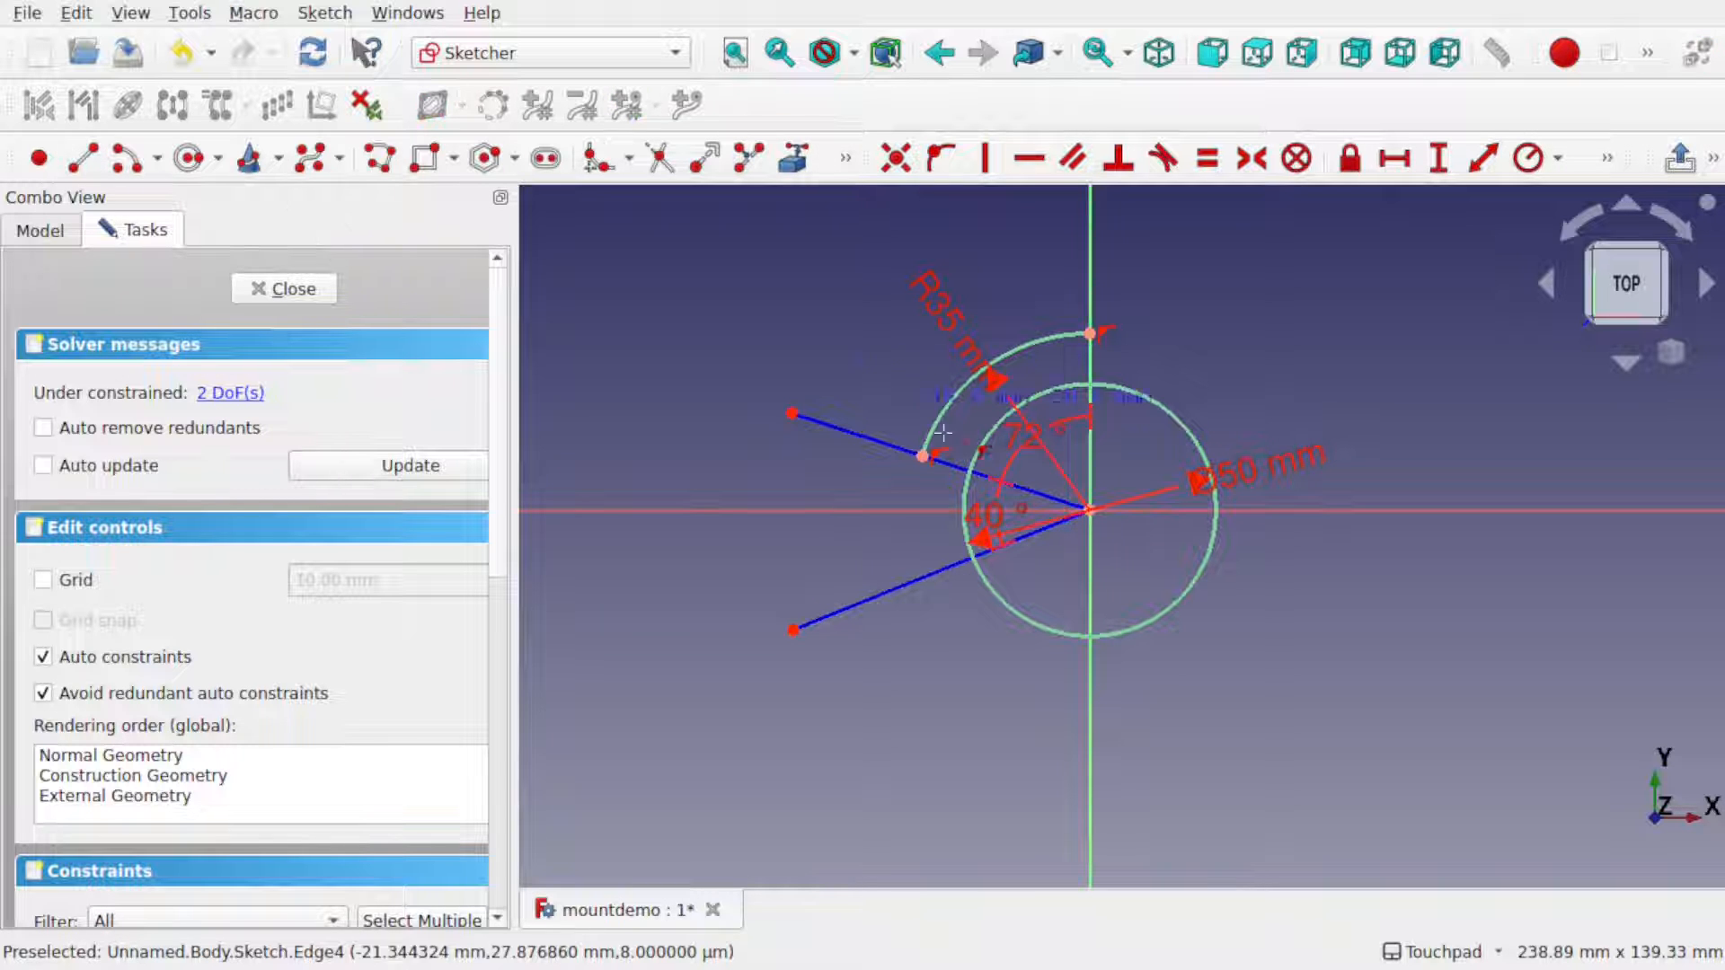
{"action": "left_click", "coordinate": [922, 456]}
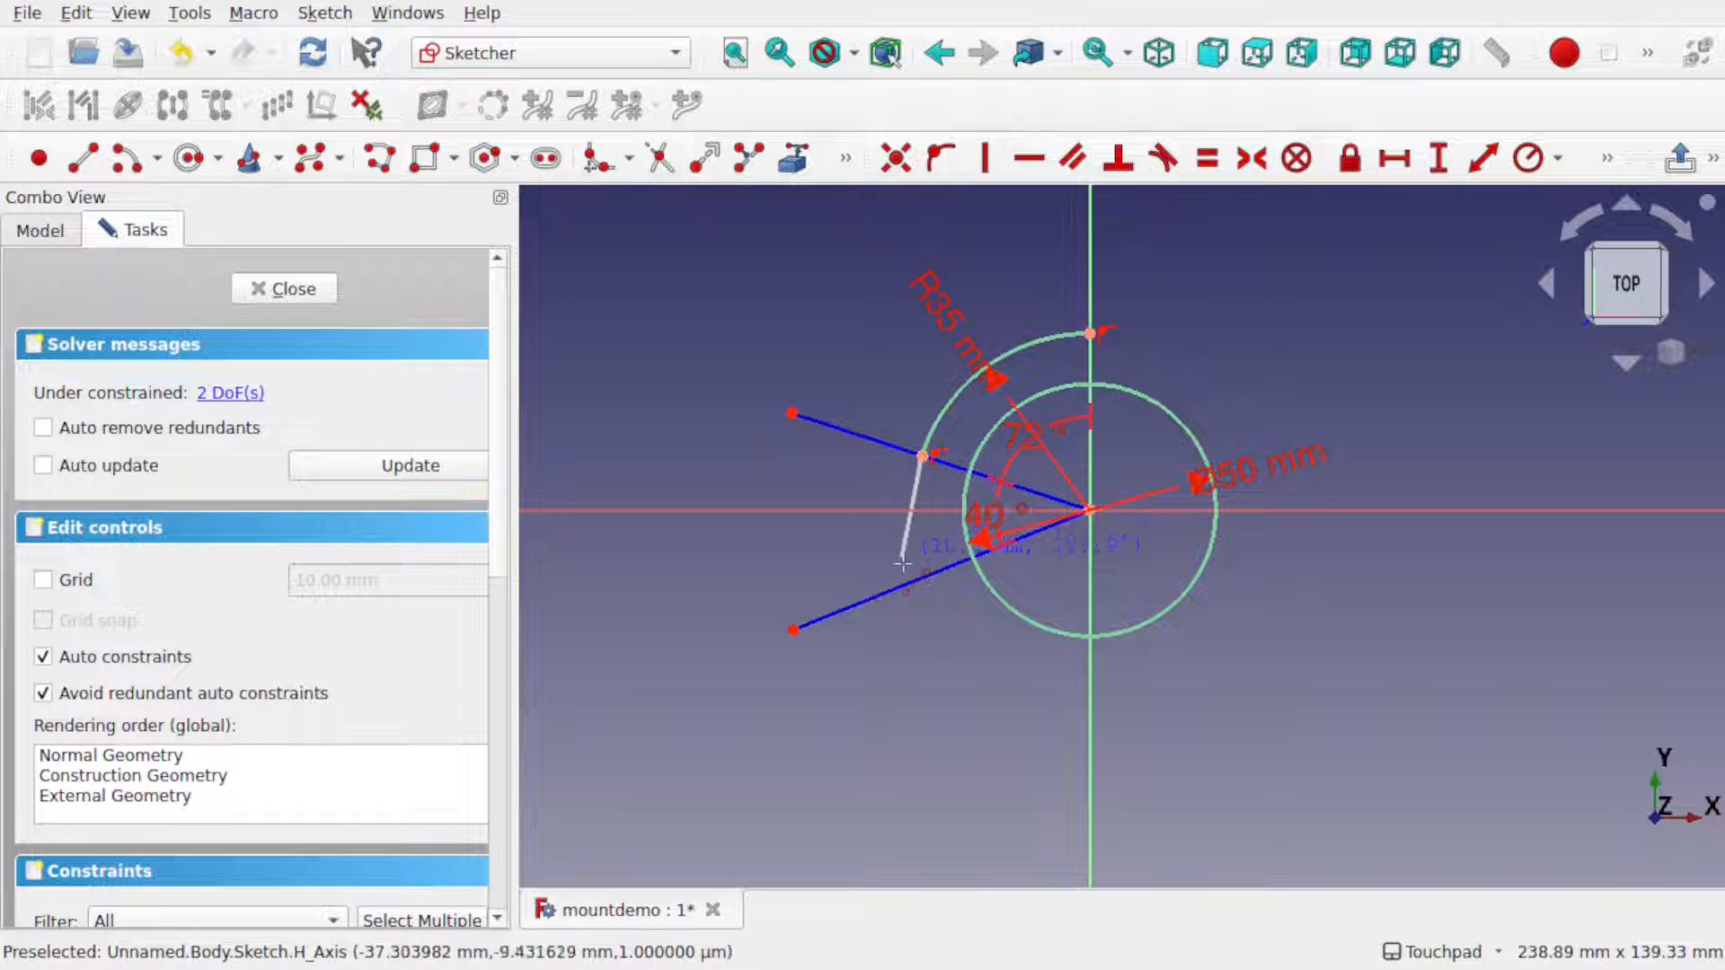
{"action": "left_click", "coordinate": [906, 586]}
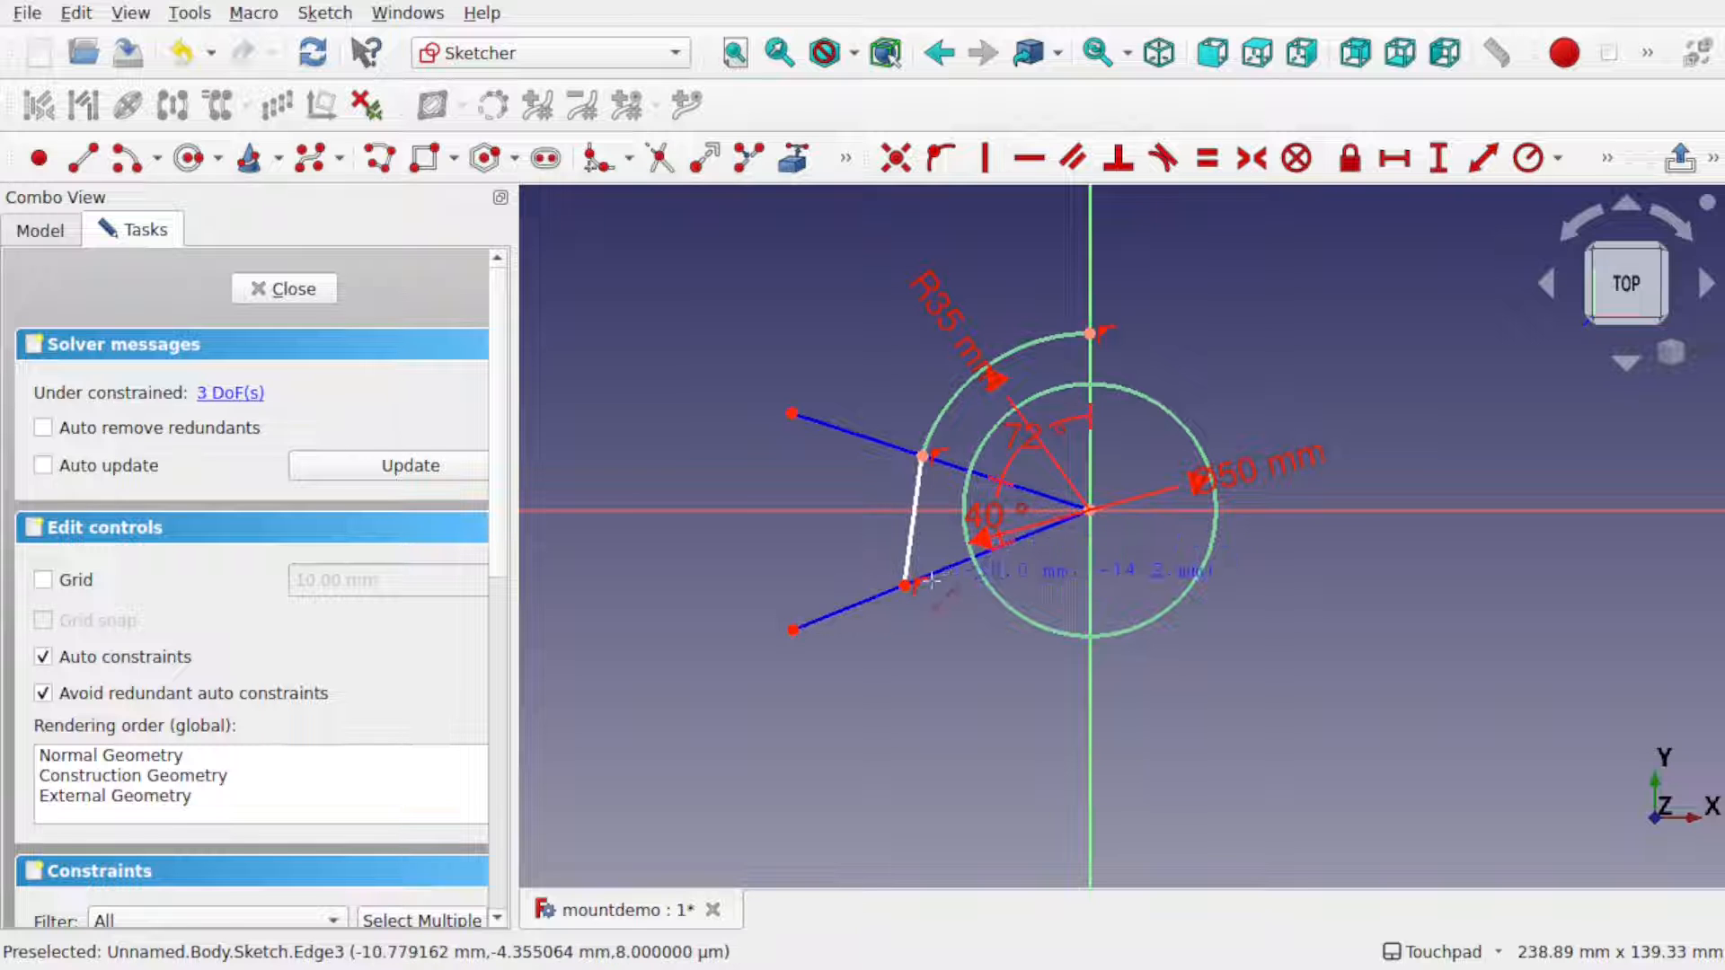
{"action": "key", "text": "Escape"}
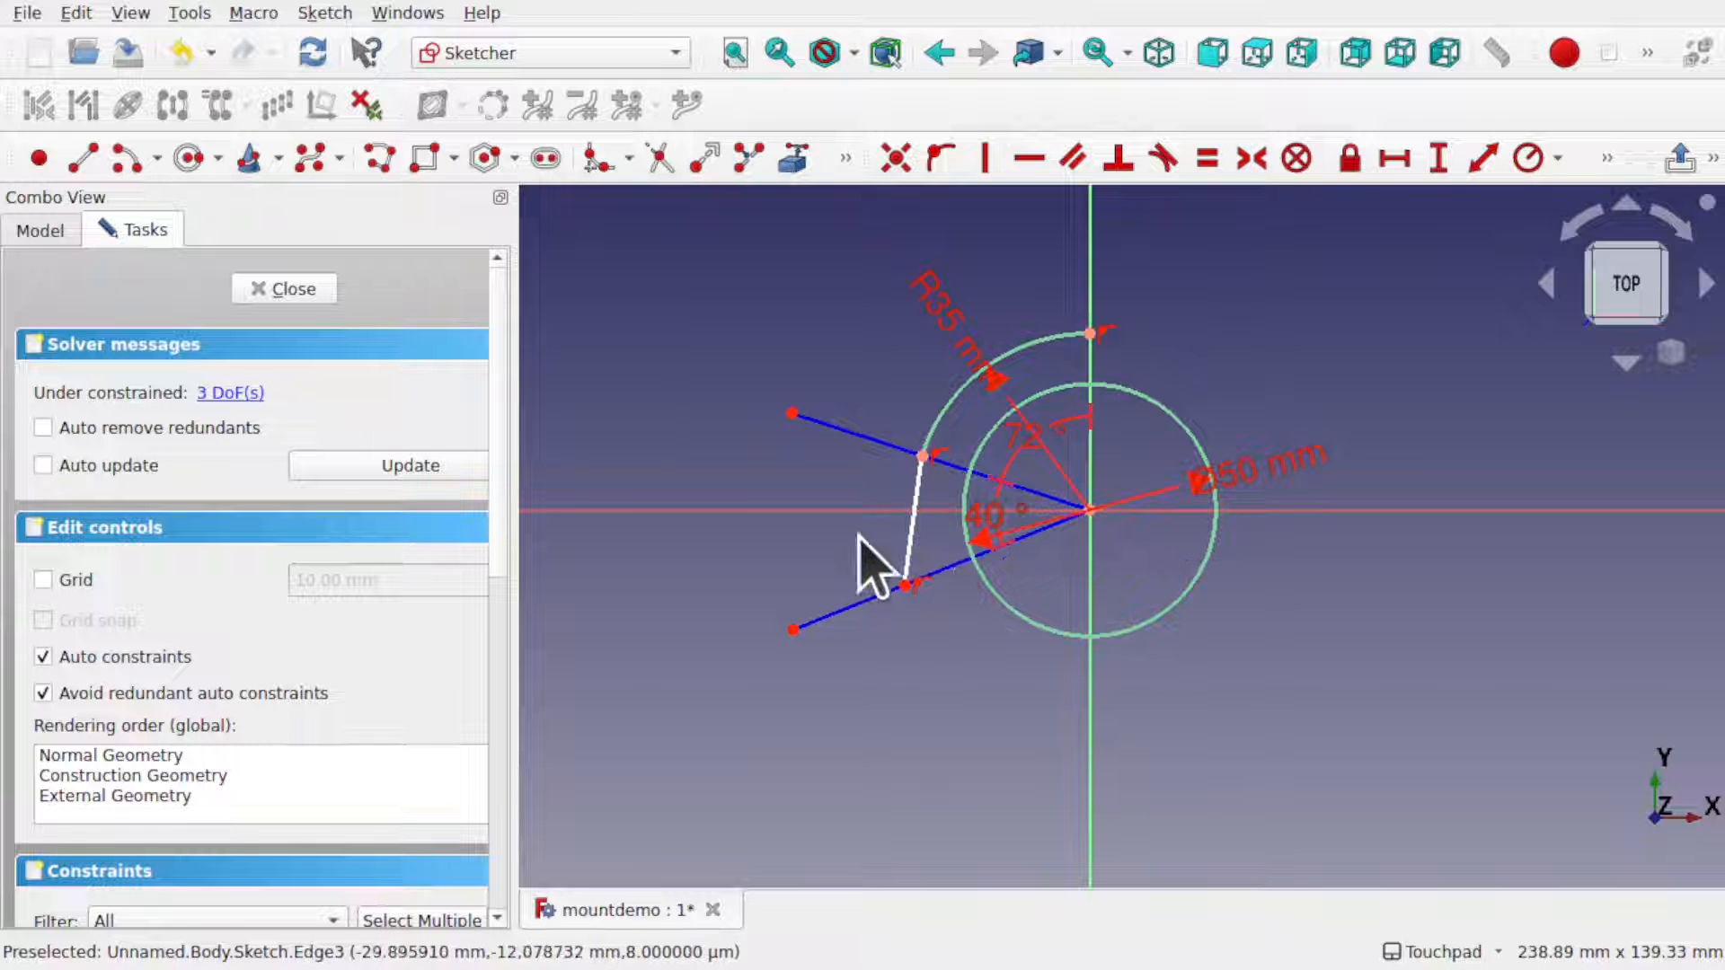
{"action": "left_click", "coordinate": [918, 493]}
{"action": "left_click", "coordinate": [950, 397]}
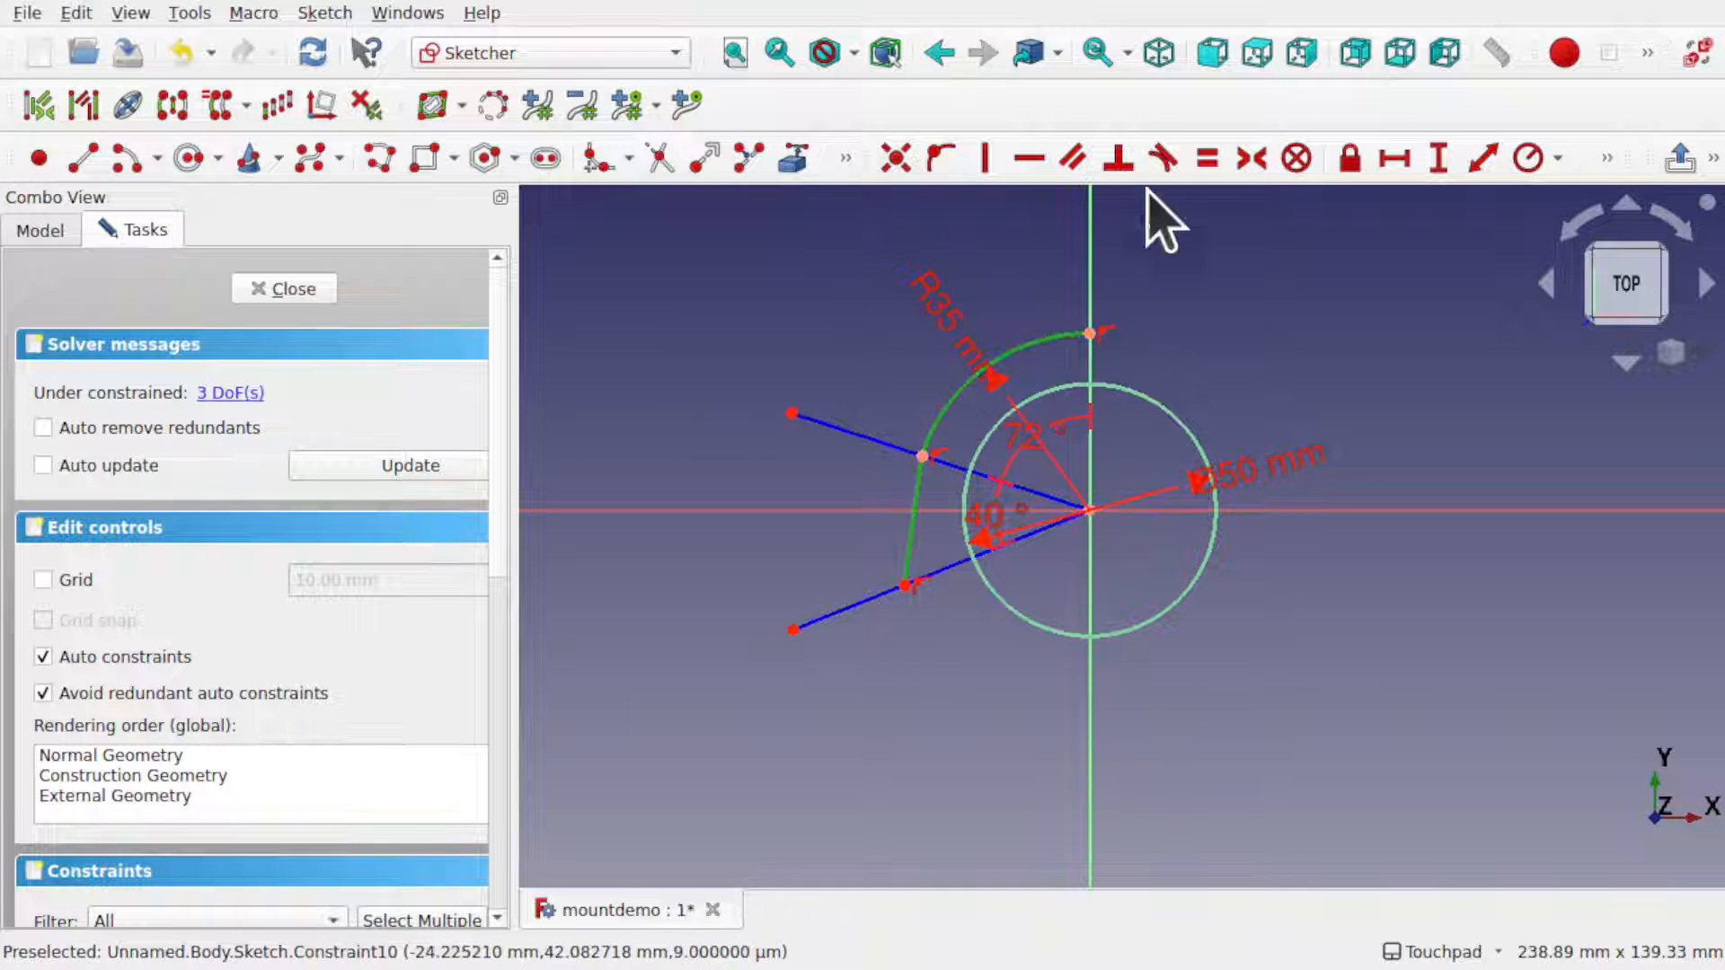
{"action": "left_click", "coordinate": [1162, 159]}
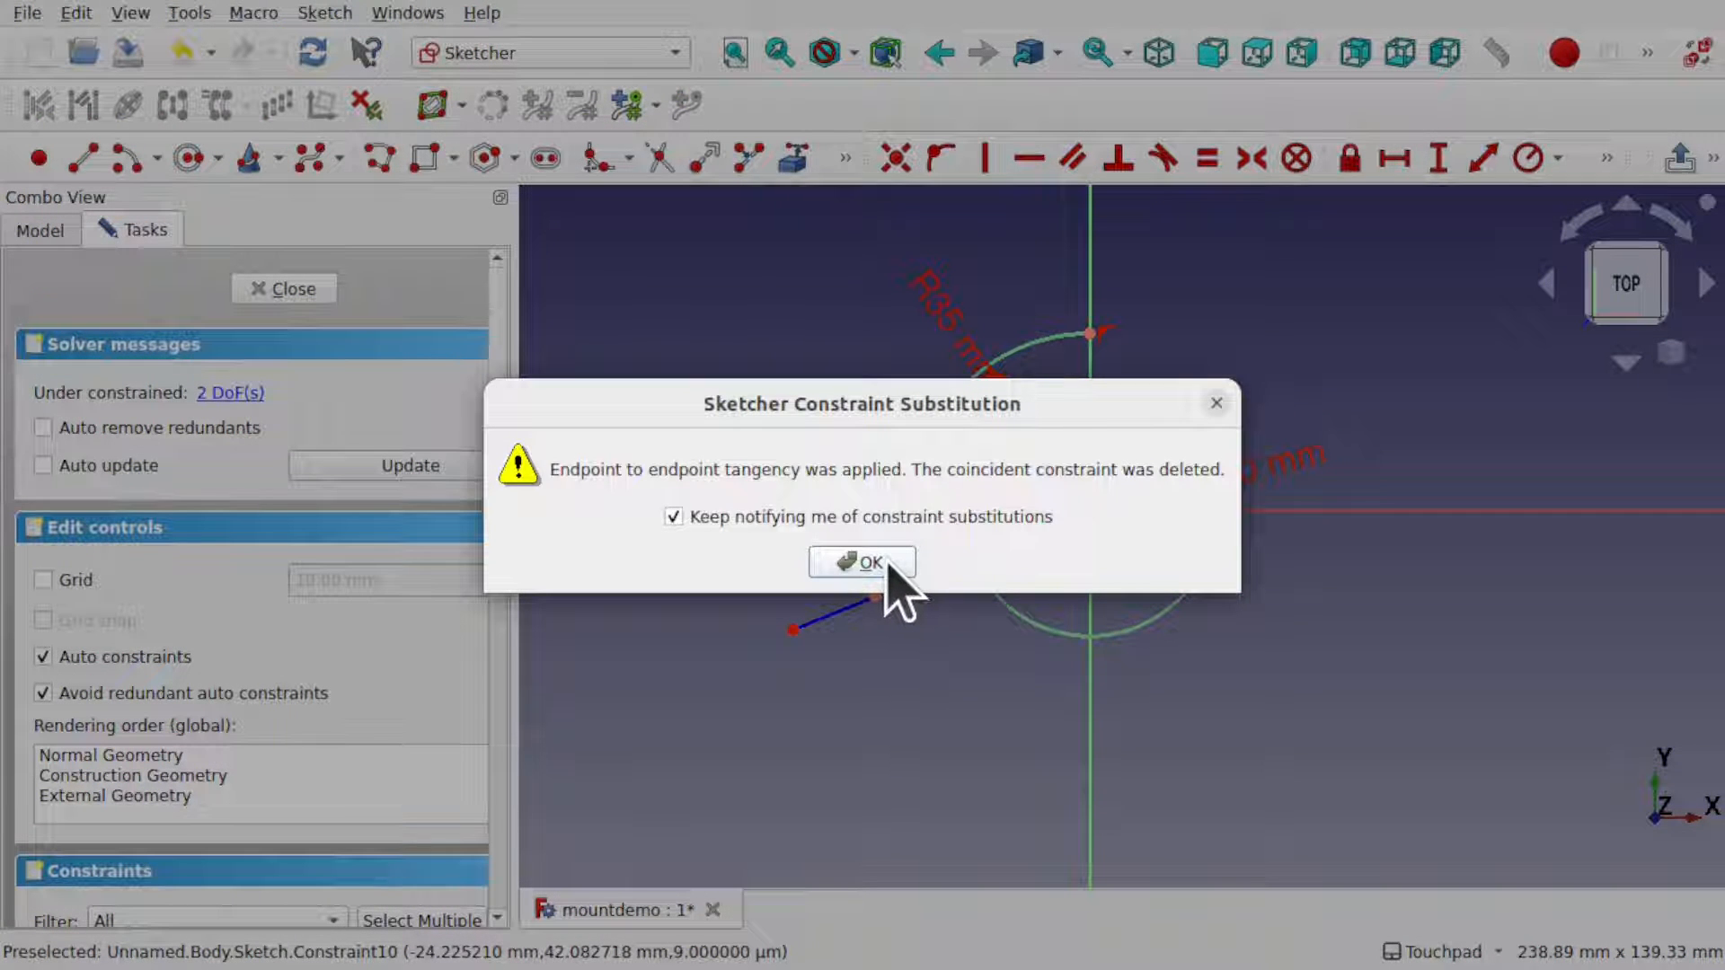
{"action": "left_click", "coordinate": [887, 562]}
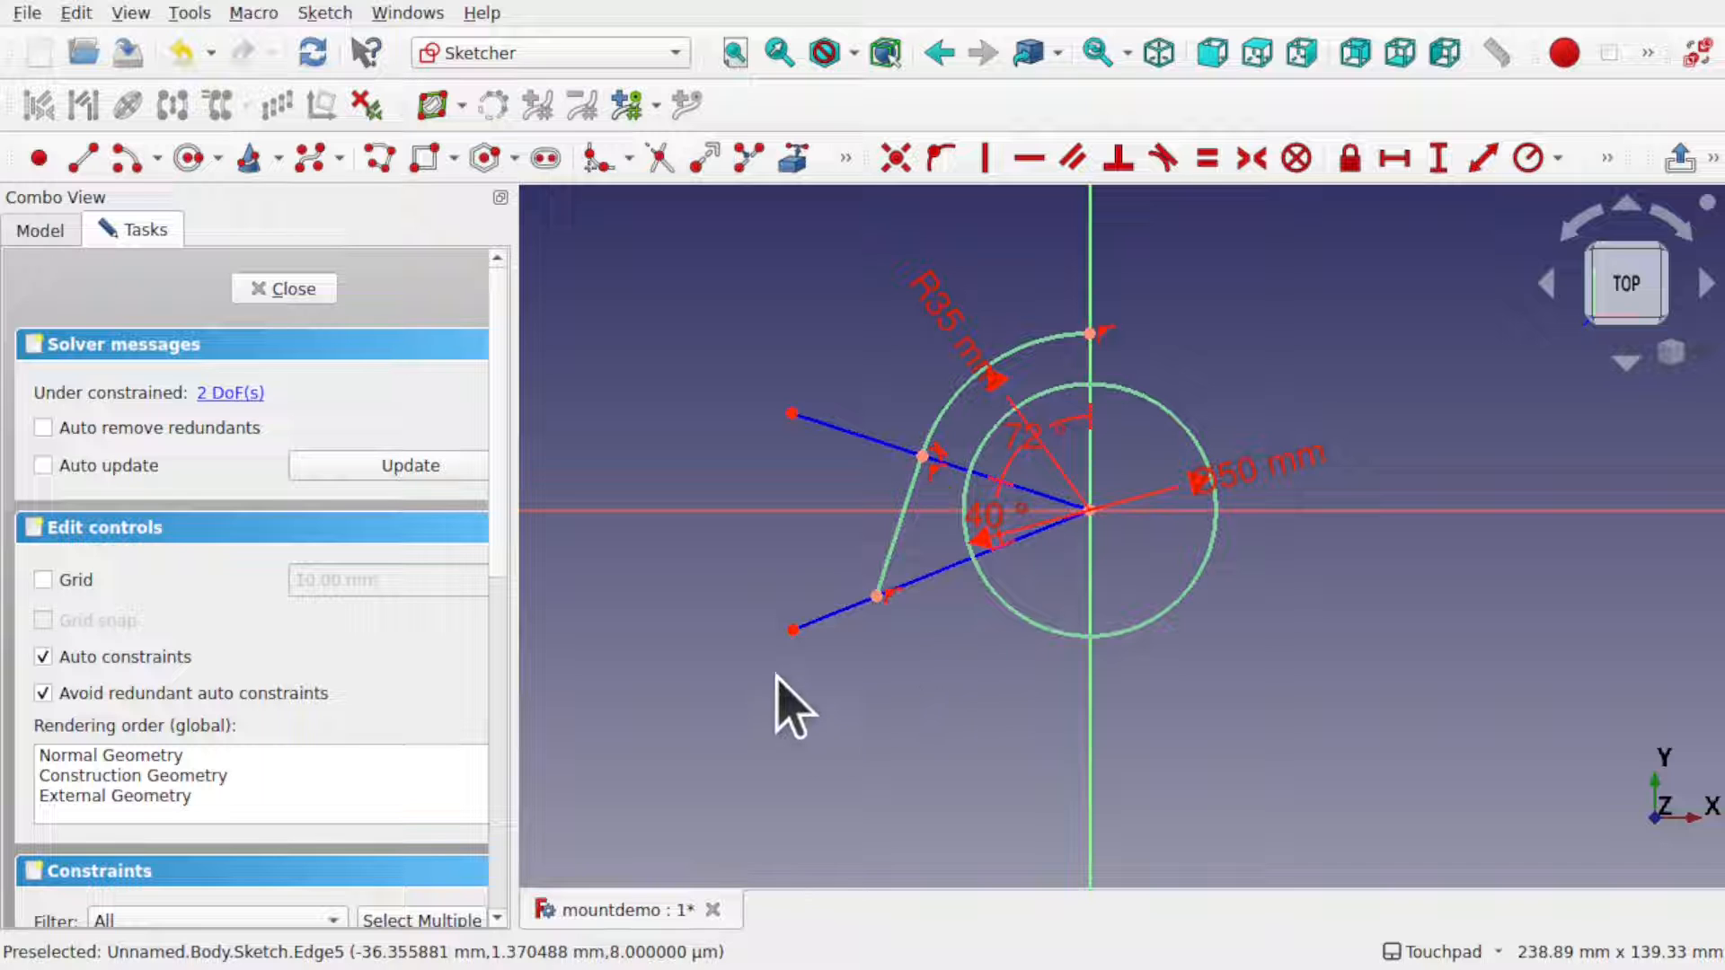
- Draw an arc of about 28 mm radius by its end points, curving down from the tangent line's lower end, and make it tangent to that line
{"action": "left_click", "coordinate": [158, 159]}
{"action": "left_click", "coordinate": [210, 228]}
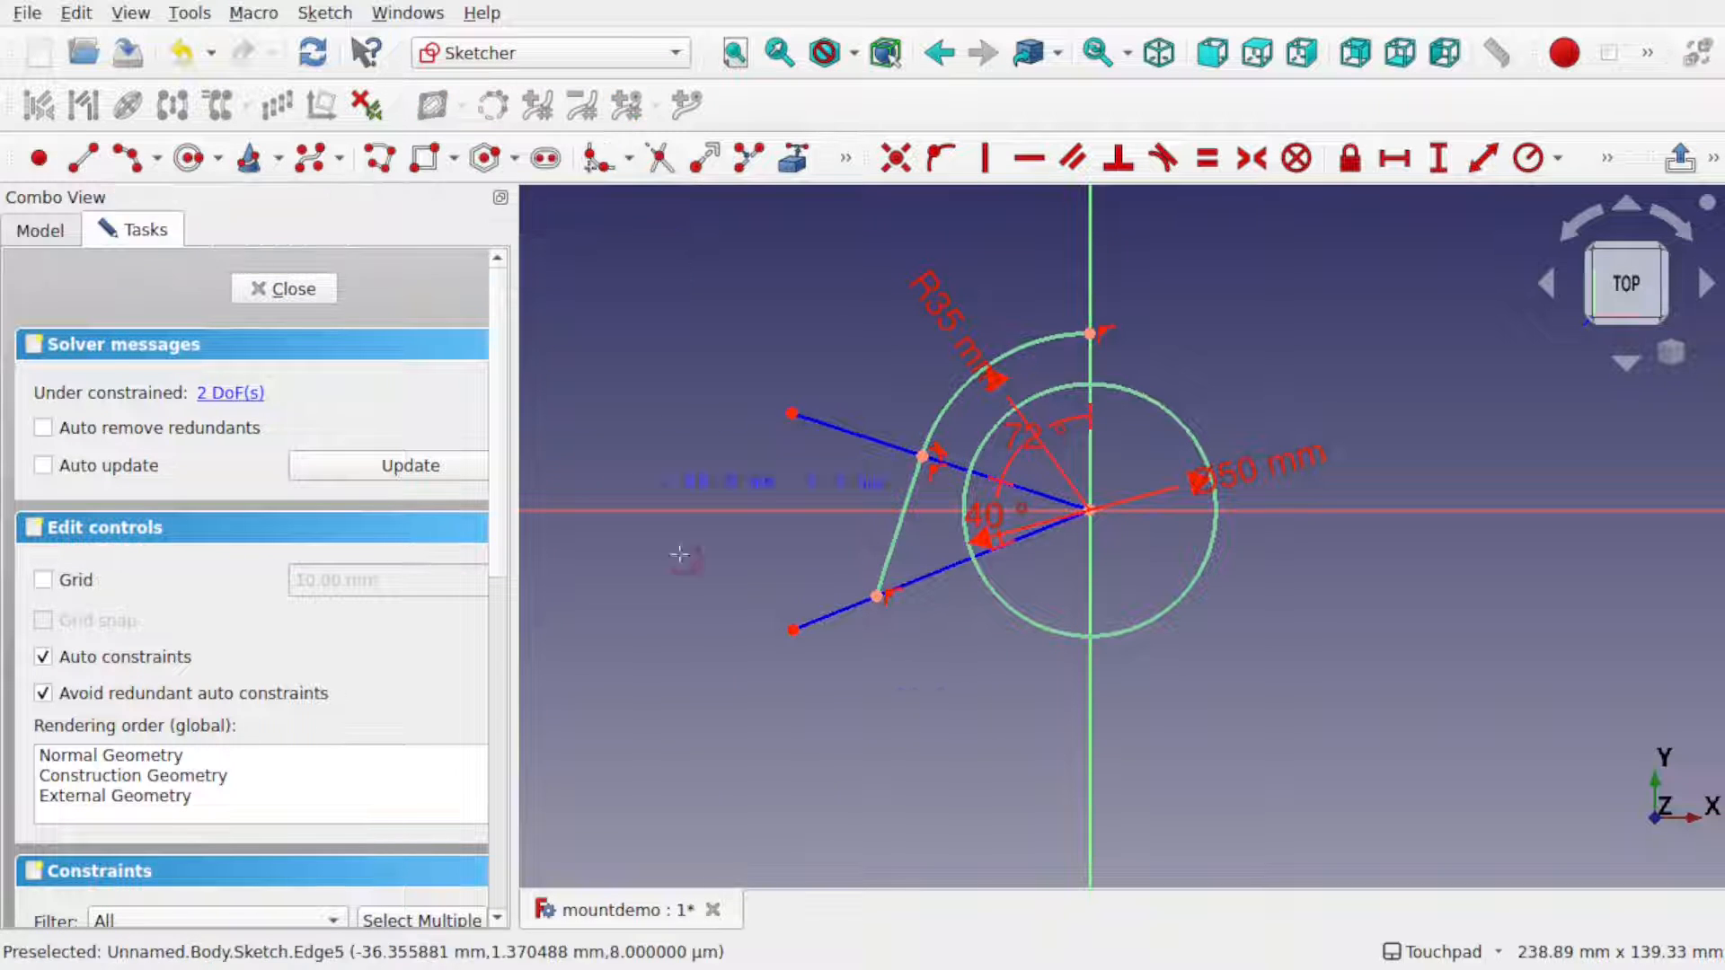
{"action": "left_click", "coordinate": [876, 596]}
{"action": "left_click", "coordinate": [828, 661]}
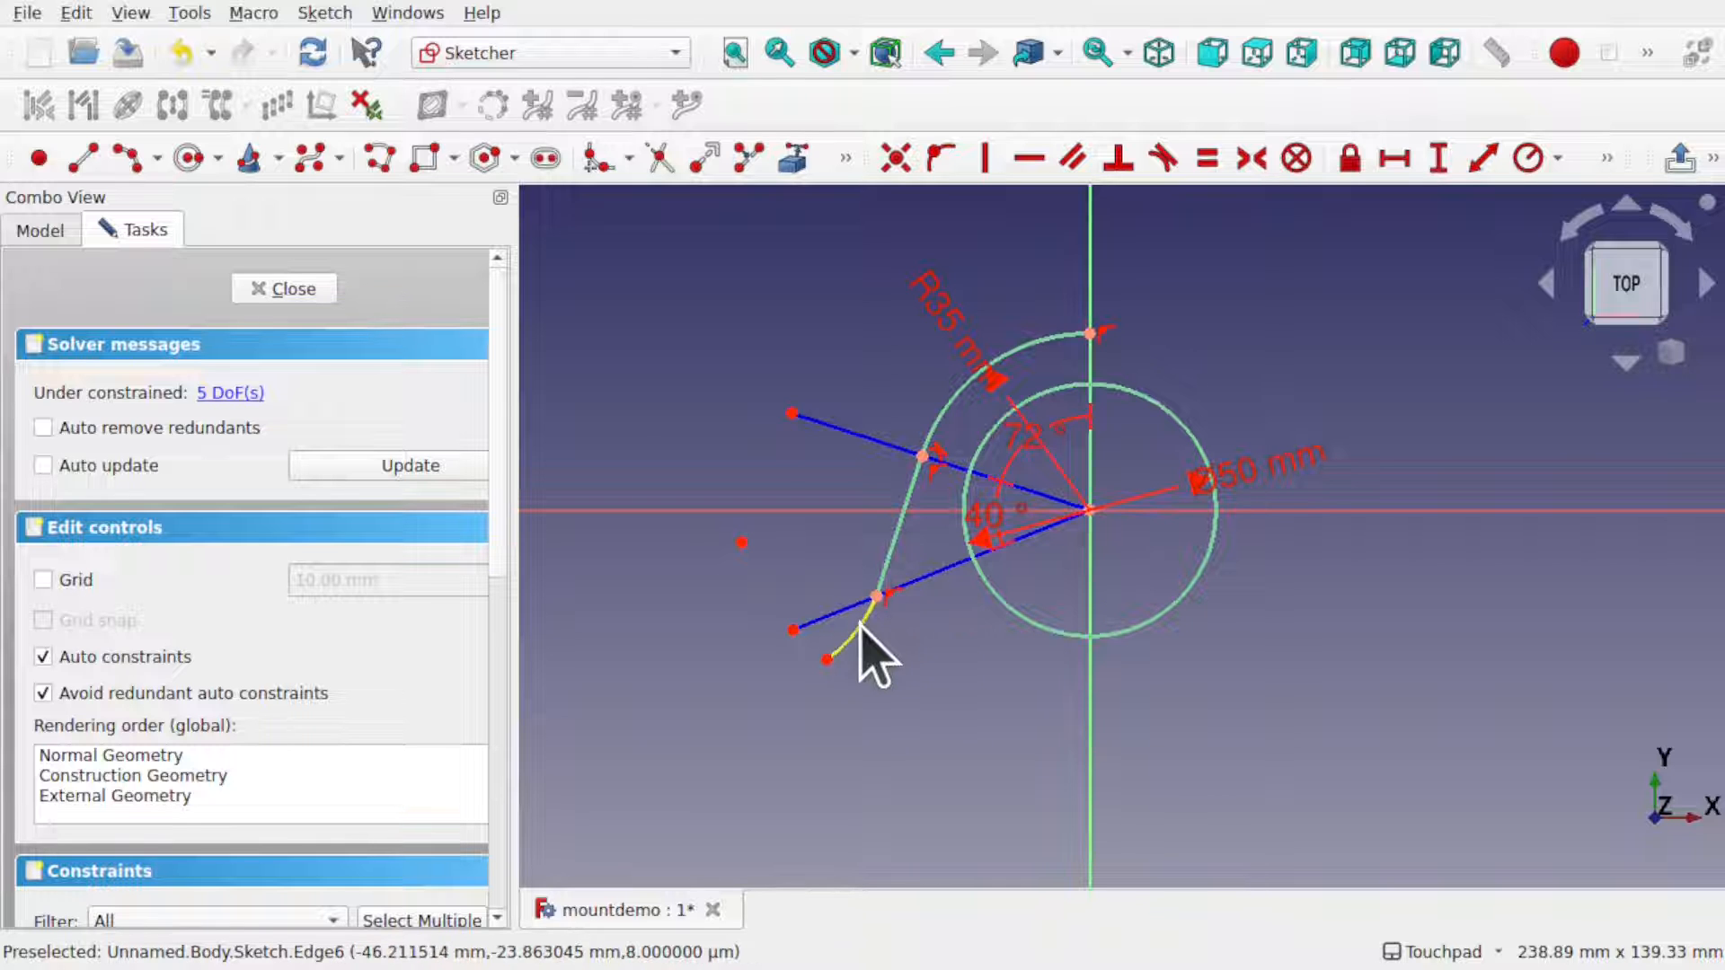
{"action": "left_click", "coordinate": [888, 576]}
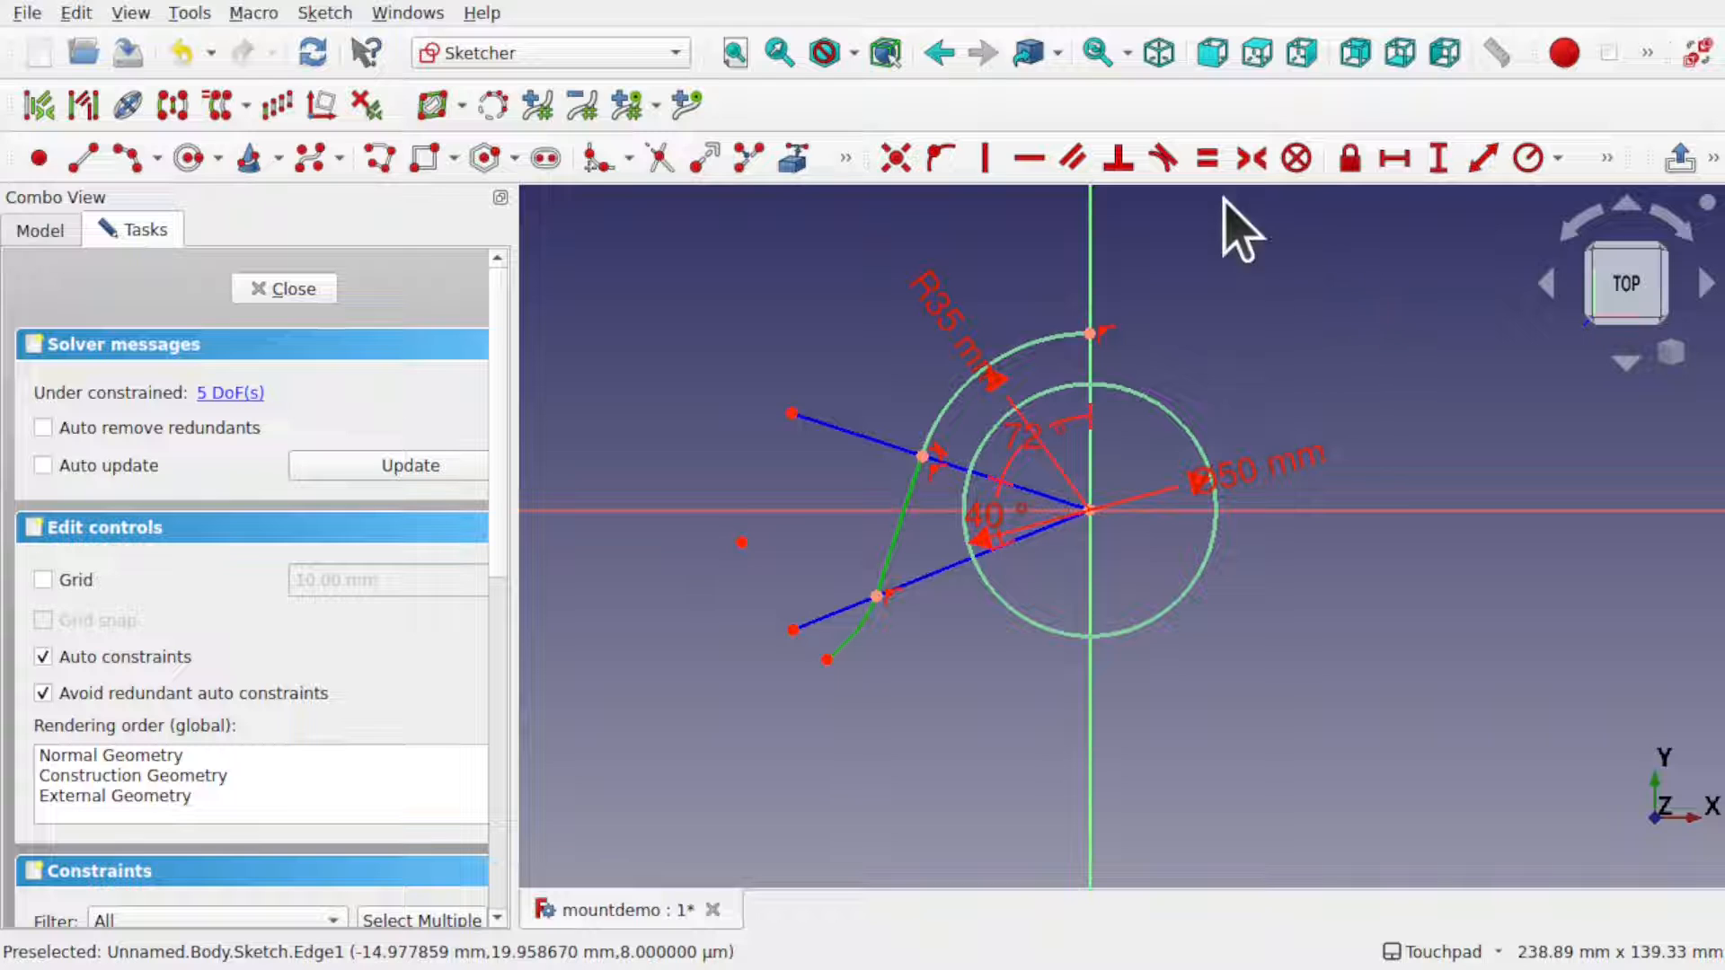
{"action": "left_click", "coordinate": [1163, 158]}
{"action": "left_click", "coordinate": [864, 562]}
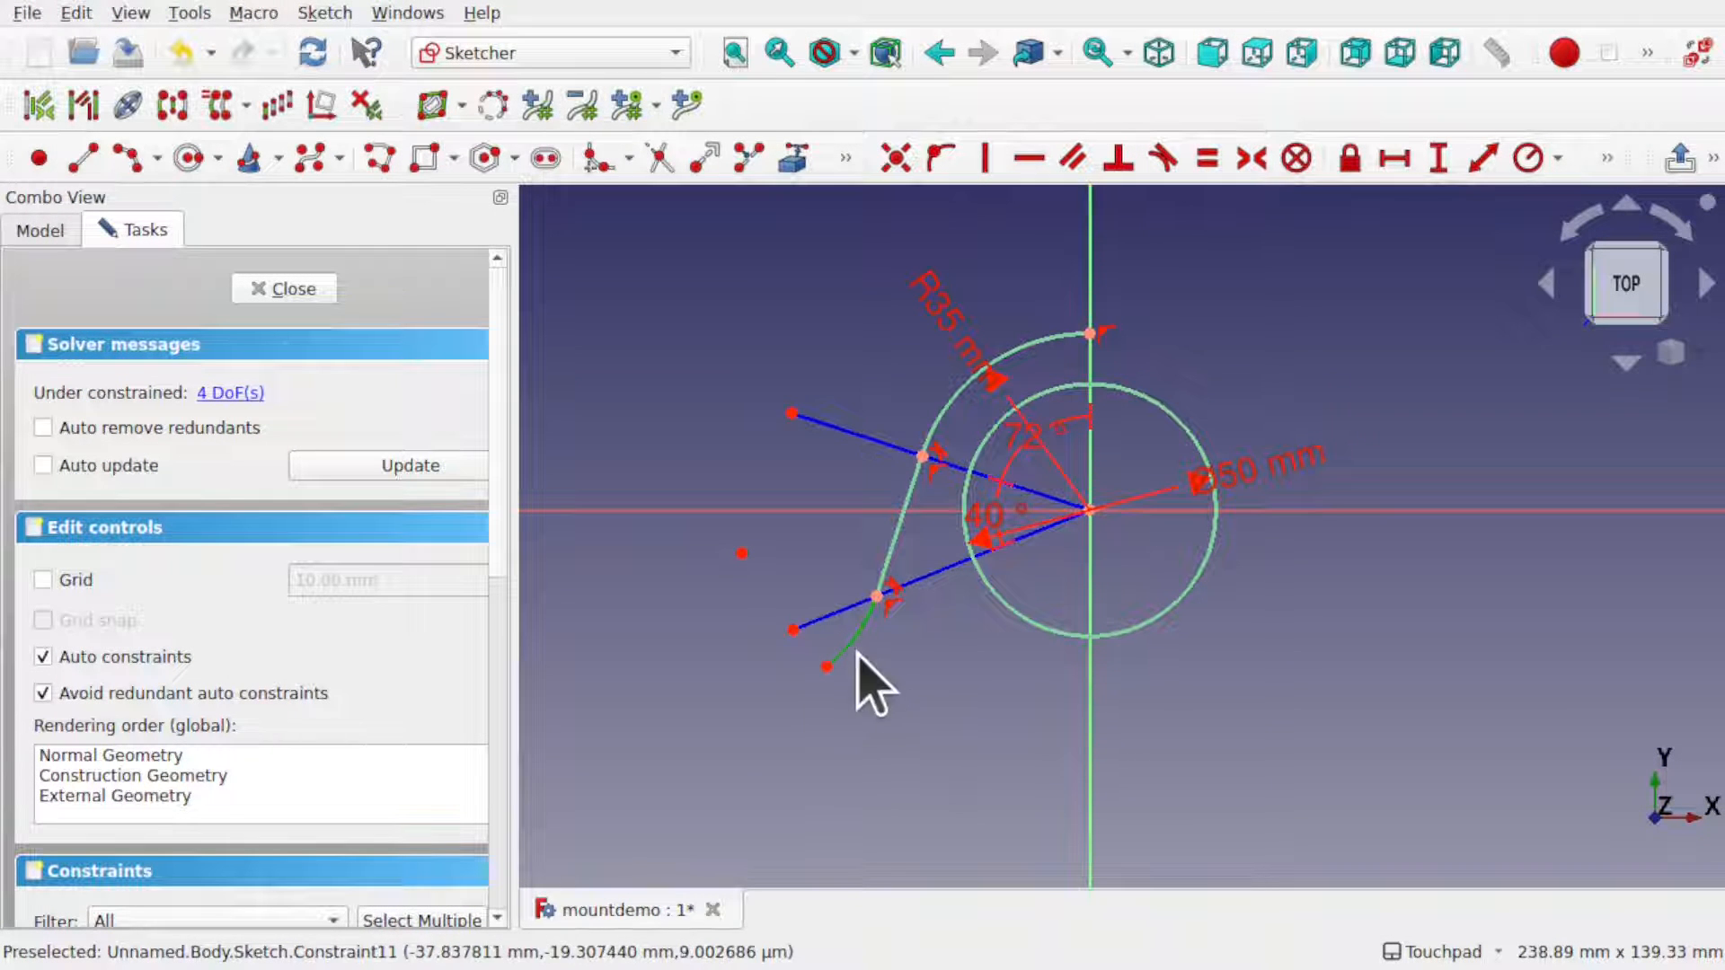
- Constrain the small lower arc's radius to 25 mm and move its dimension label clear of the curve
{"action": "left_click", "coordinate": [1528, 159]}
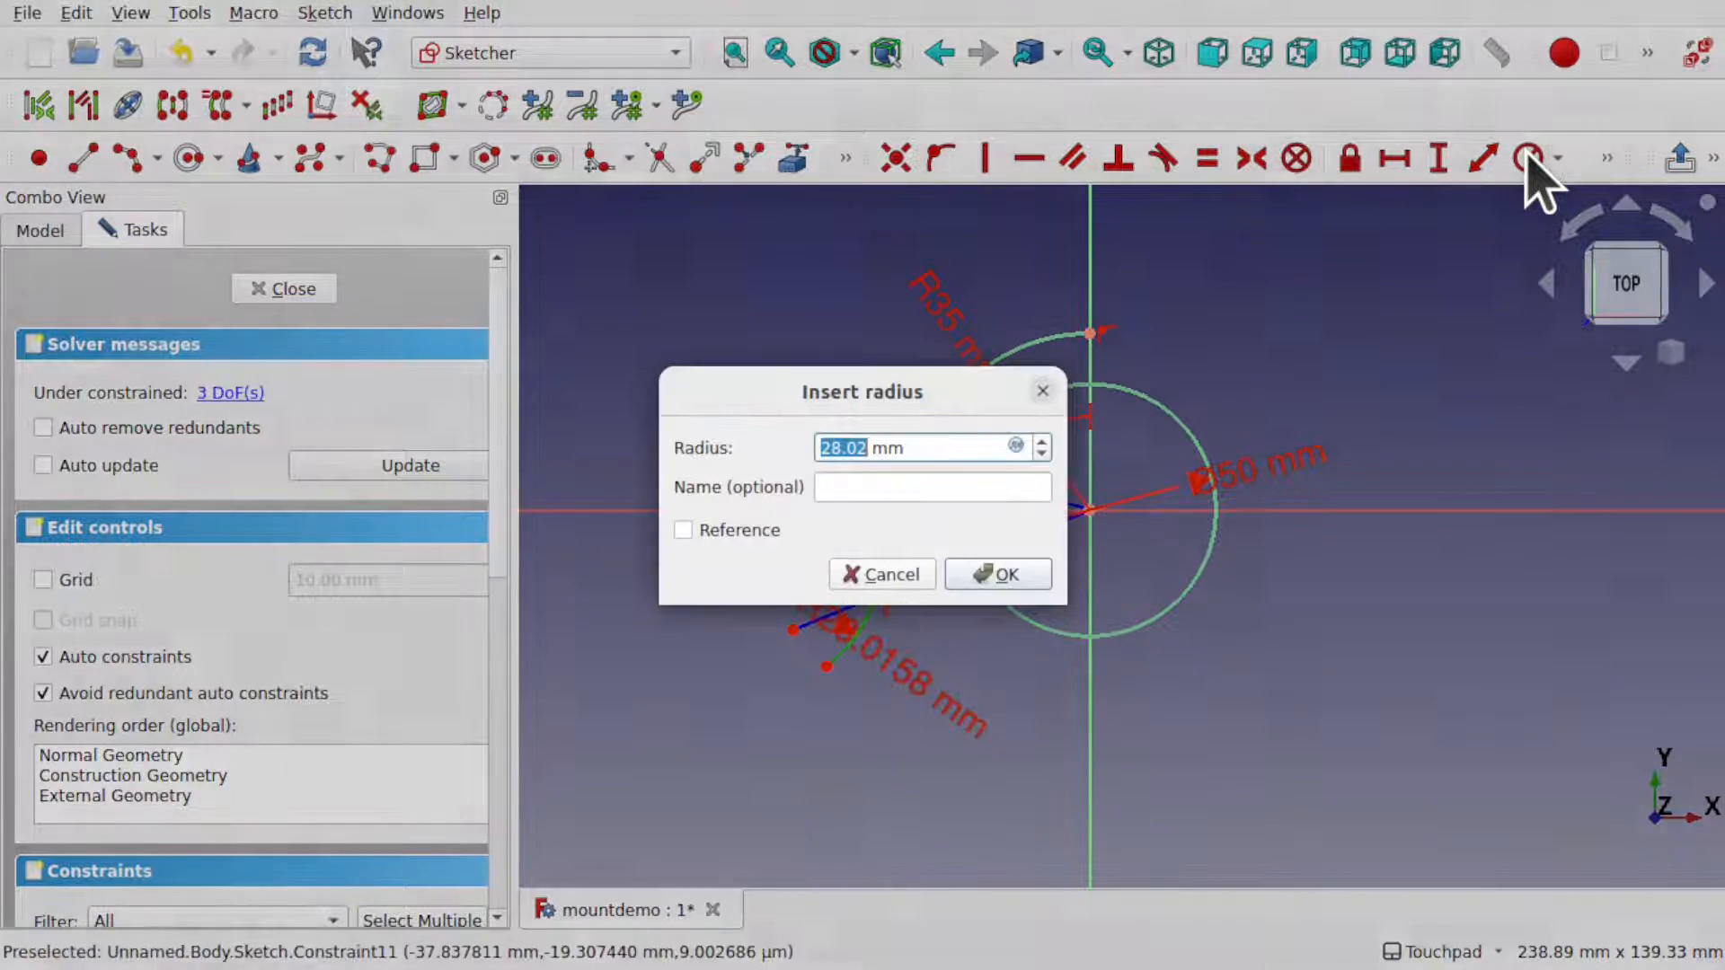
{"action": "type", "text": "2"}
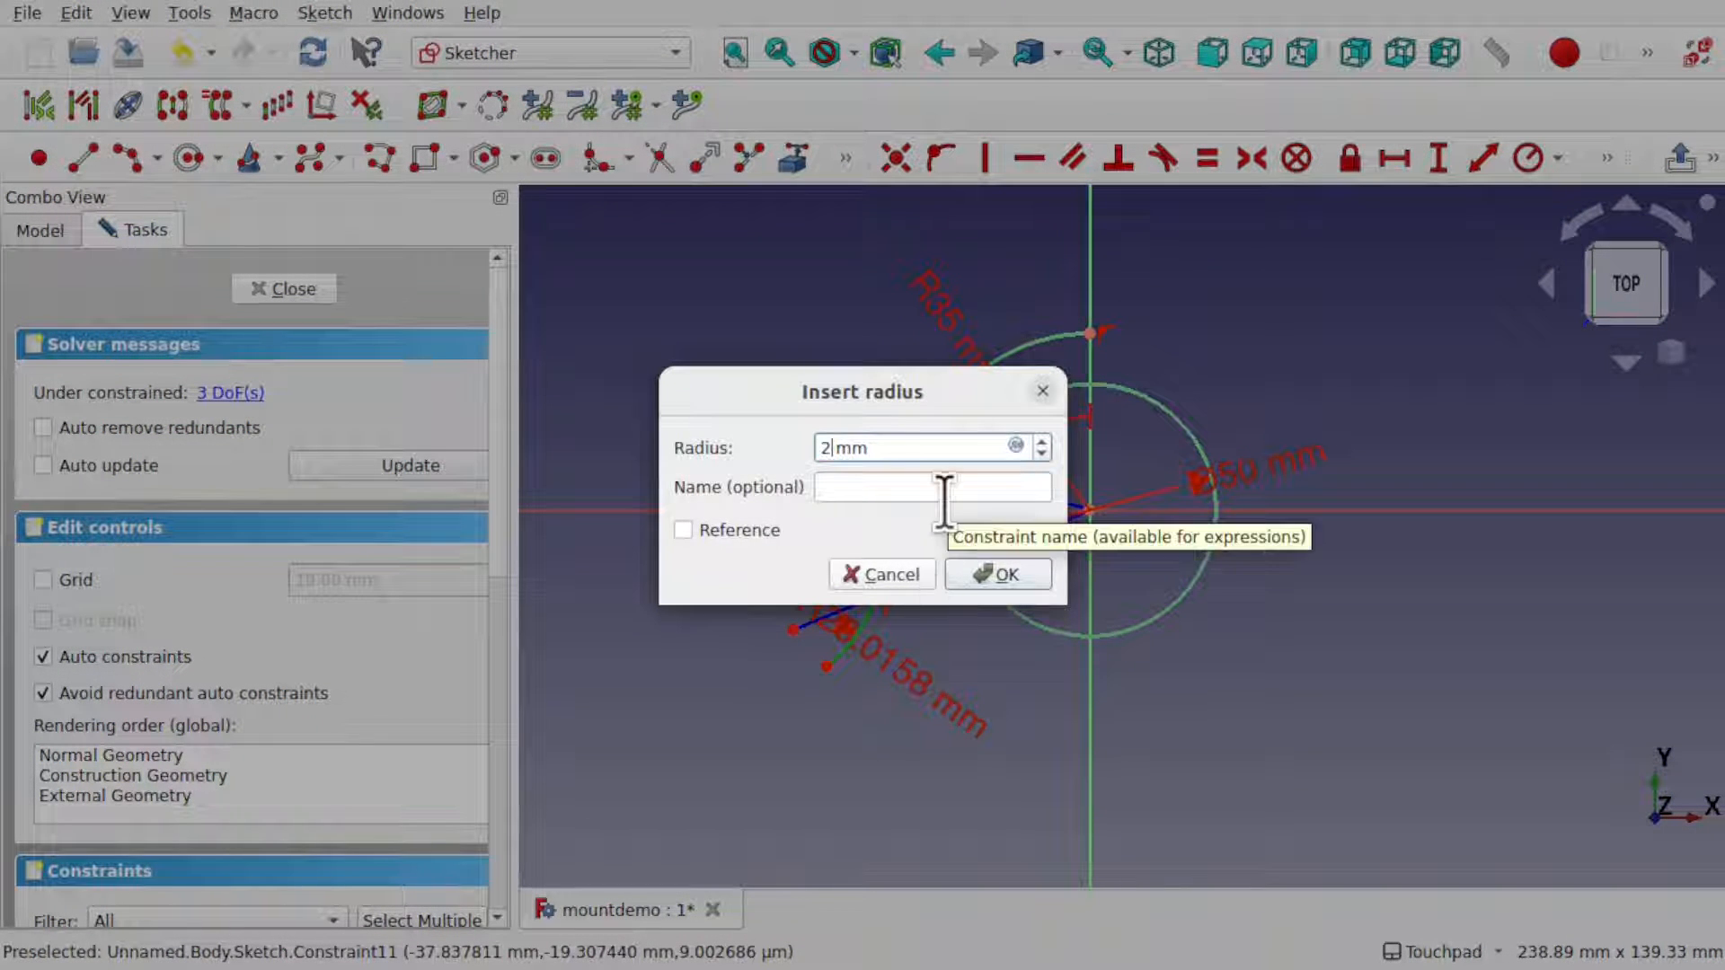
{"action": "key", "text": "Return"}
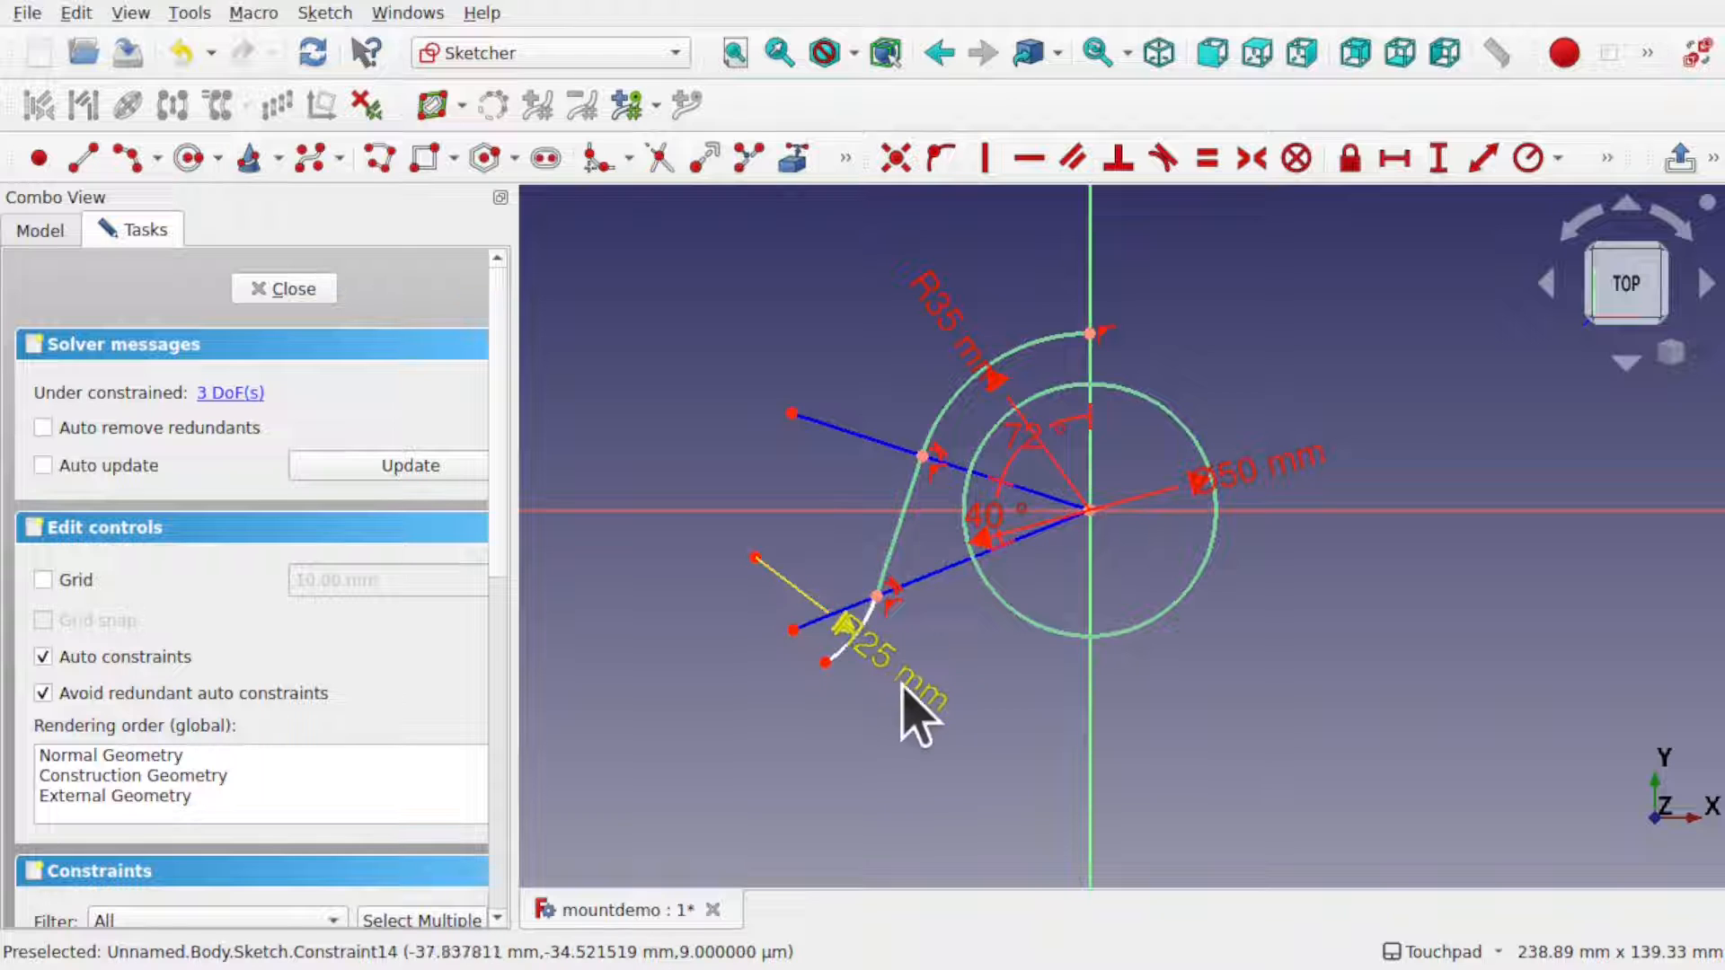
{"action": "left_click_drag", "start_coordinate": [906, 680], "coordinate": [957, 633]}
{"action": "mouse_move", "coordinate": [825, 662]}
{"action": "left_mouse_down"}
{"action": "mouse_move", "coordinate": [730, 680]}
{"action": "mouse_move", "coordinate": [854, 655]}
{"action": "mouse_move", "coordinate": [769, 683]}
{"action": "mouse_move", "coordinate": [832, 659]}
{"action": "left_mouse_up"}
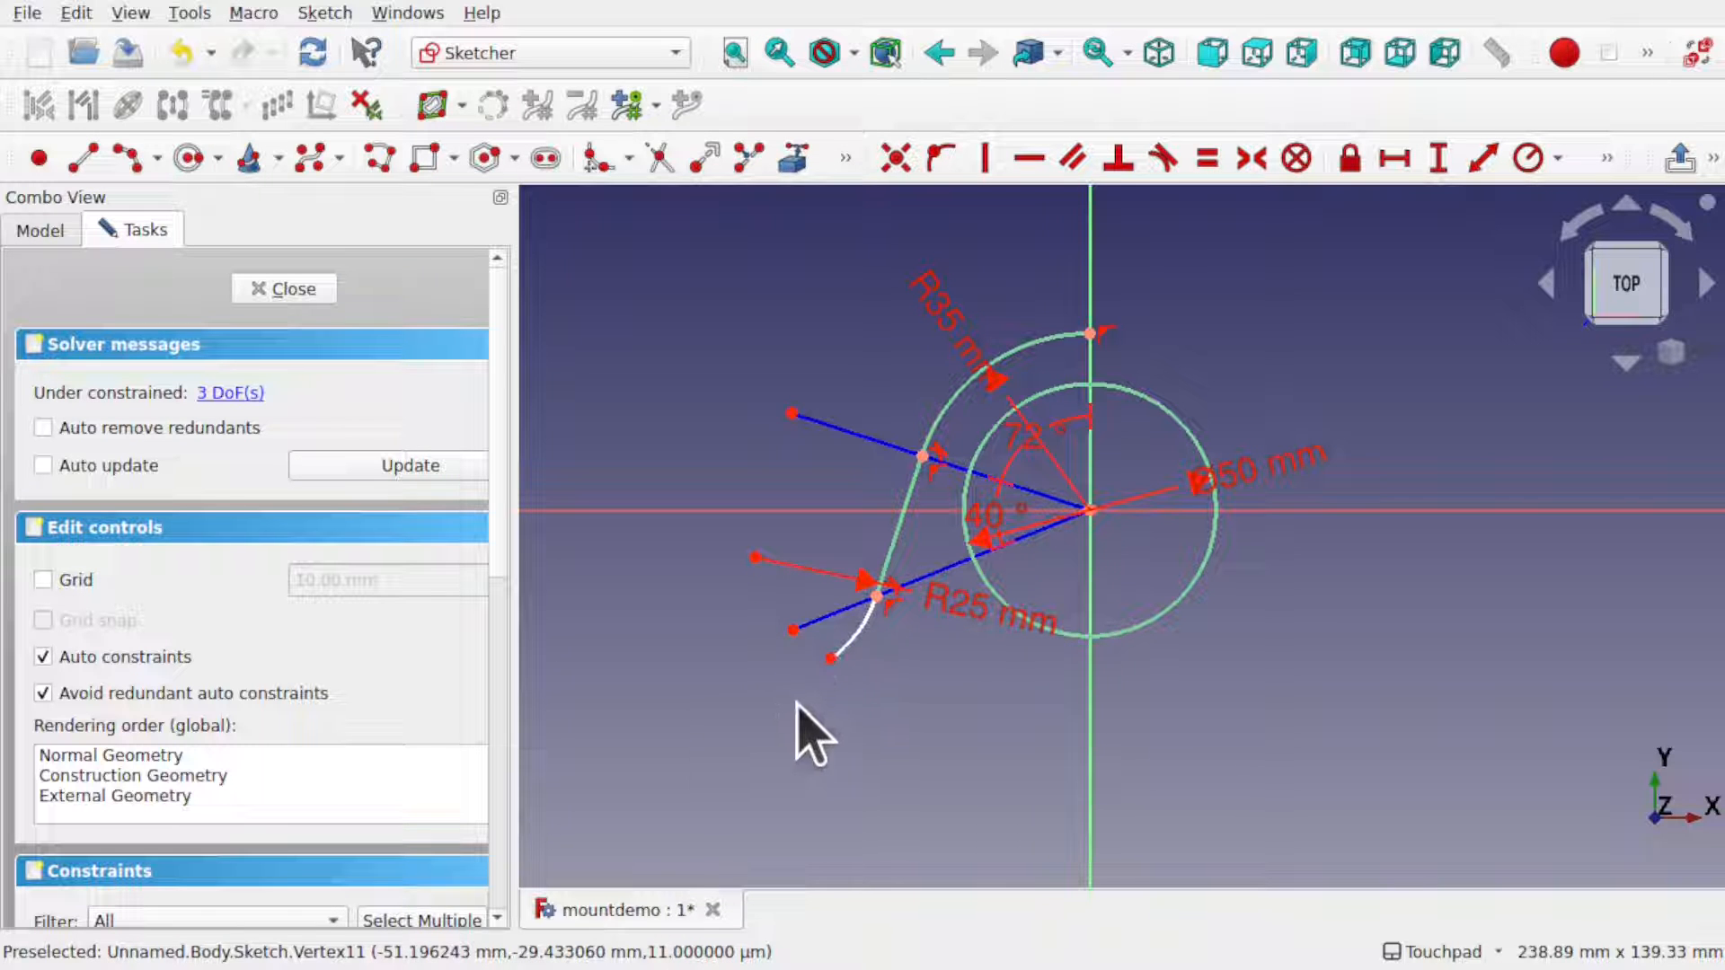
- Draw a shallow, downward-bulging arc by its end points from the 25 mm arc's free end to about 107 mm away toward negative X
{"action": "mouse_move", "coordinate": [747, 690]}
{"action": "middle_mouse_down", "text": "shift"}
{"action": "mouse_move", "coordinate": [1009, 635]}
{"action": "mouse_move", "coordinate": [1249, 612]}
{"action": "middle_mouse_up", "text": "shift"}
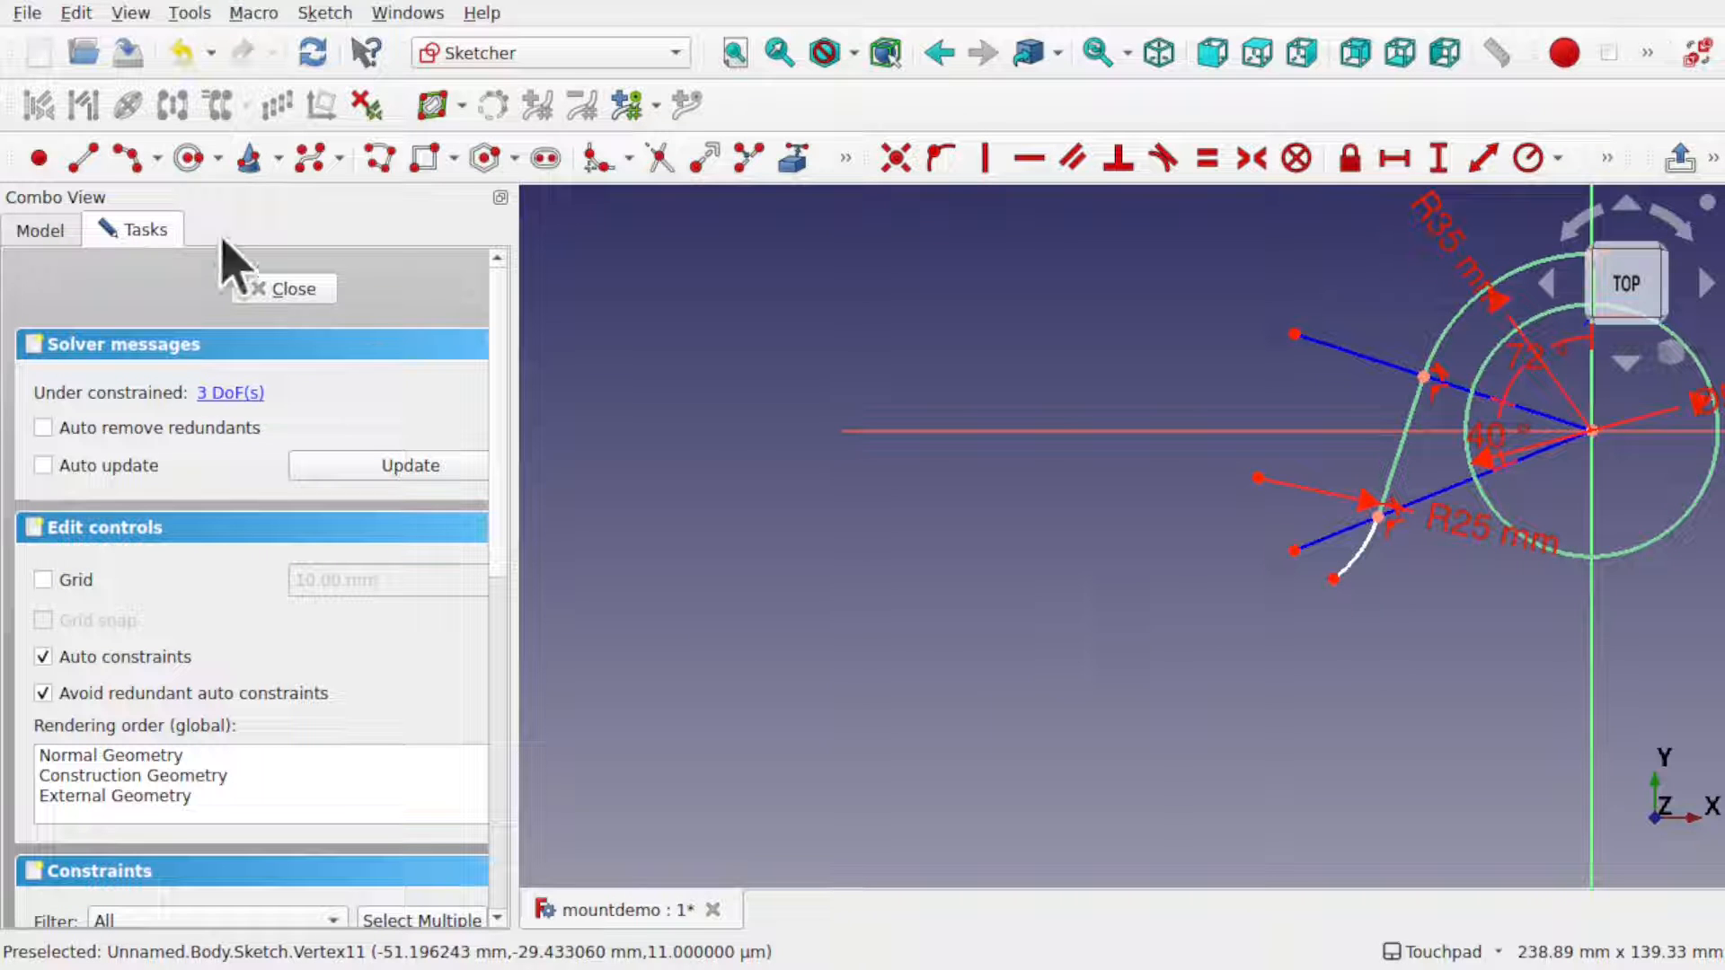
{"action": "left_click", "coordinate": [156, 160]}
{"action": "left_click", "coordinate": [265, 232]}
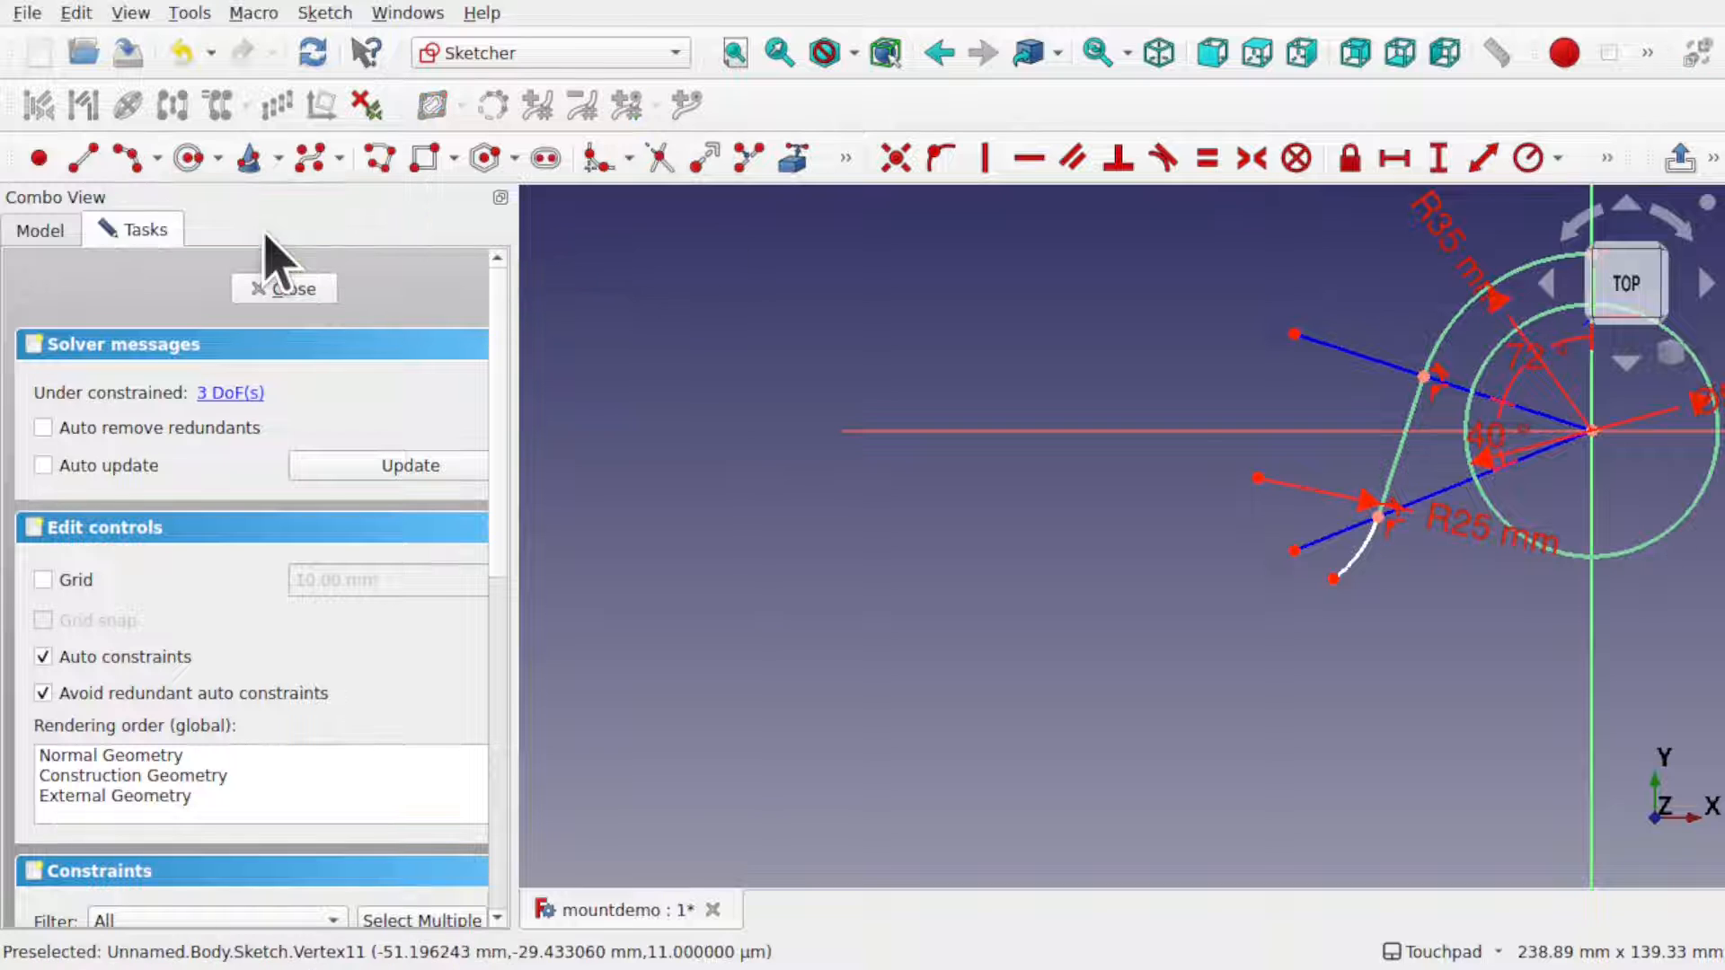
{"action": "left_click", "coordinate": [1334, 579]}
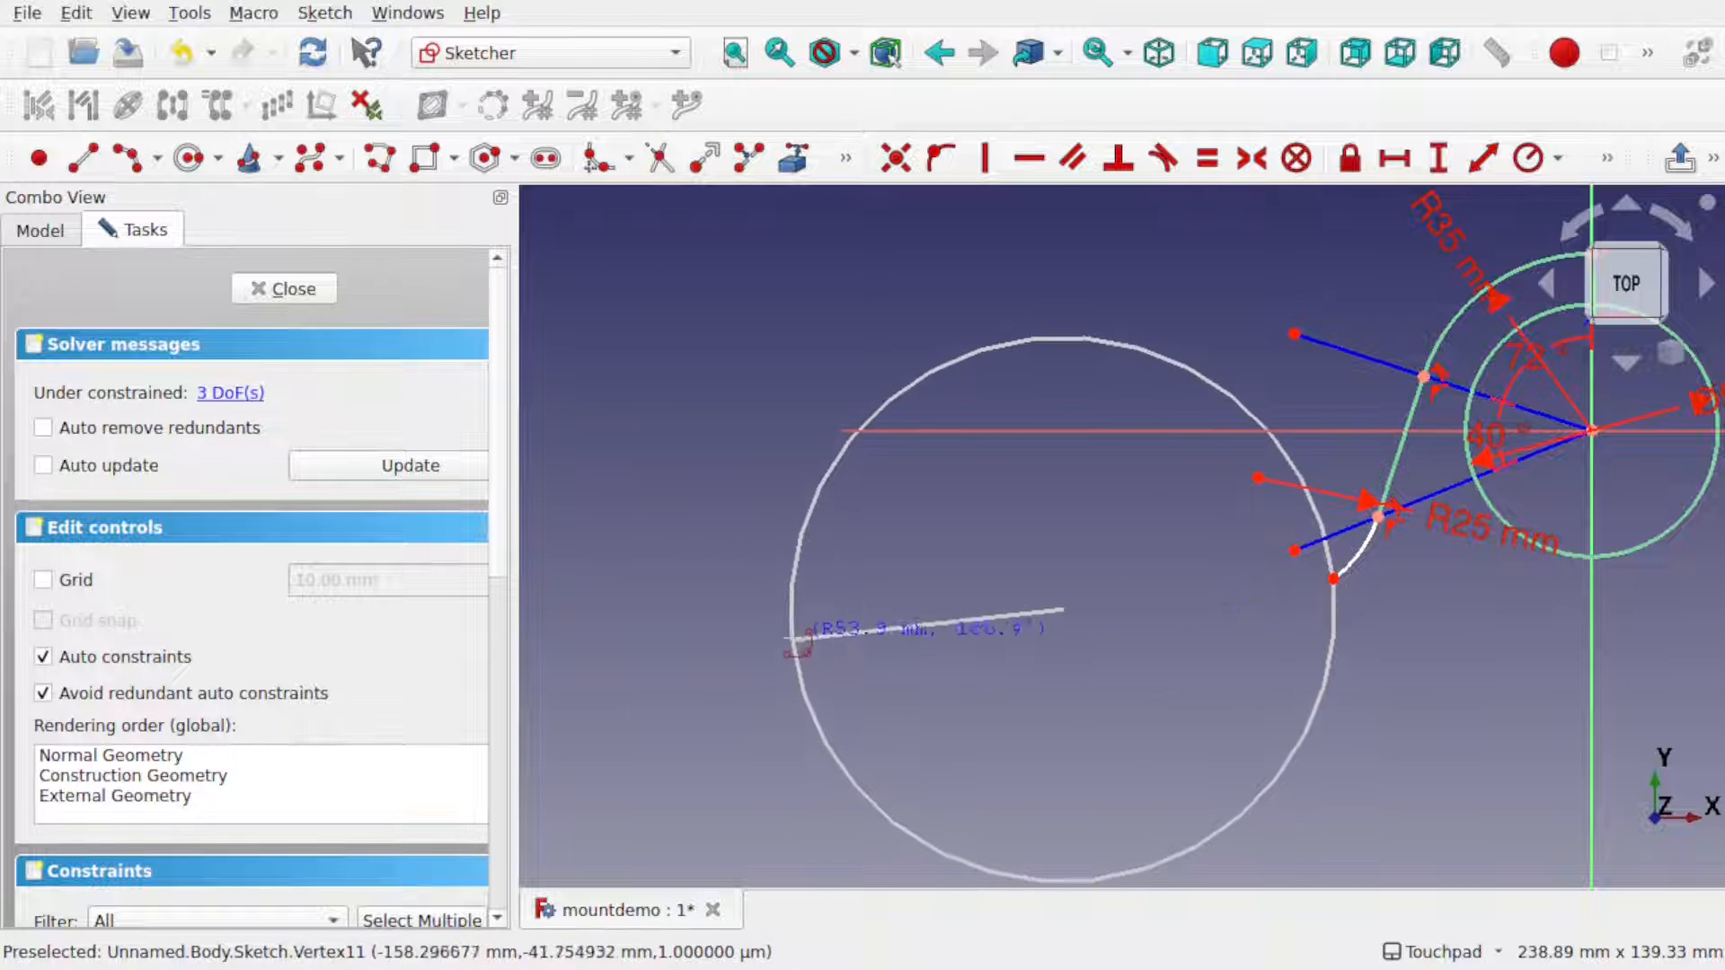
{"action": "left_click", "coordinate": [797, 637]}
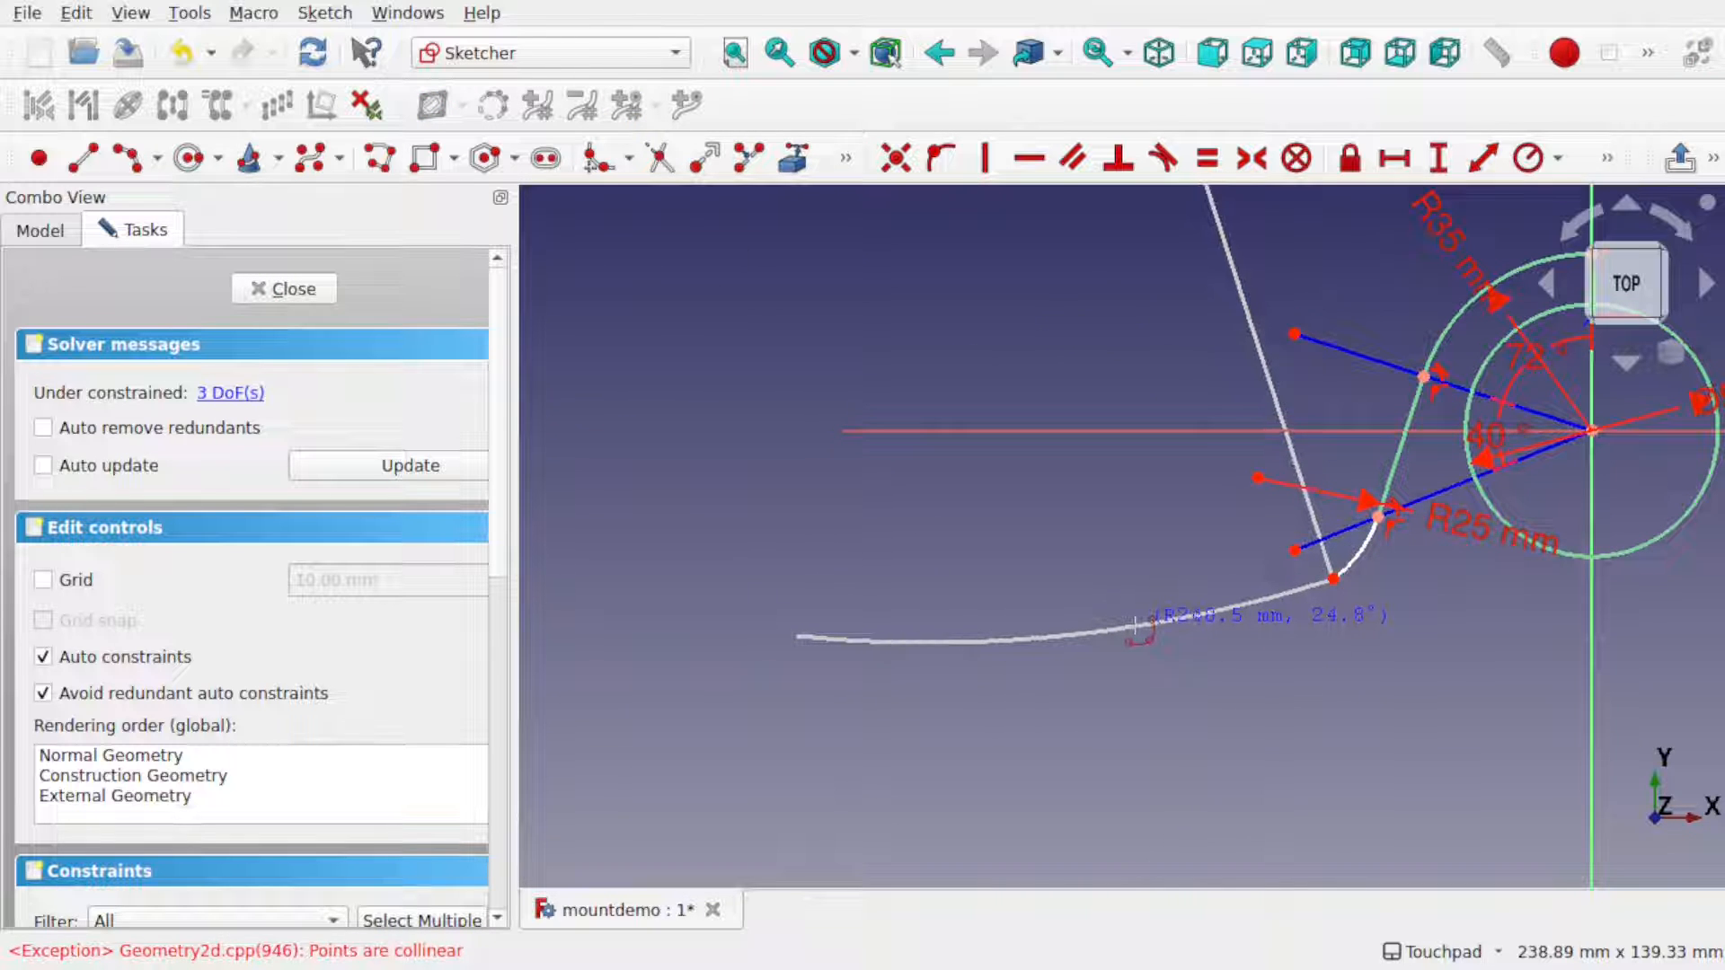
{"action": "left_click", "coordinate": [1136, 626]}
- Make the long shallow arc tangent to the 25 mm arc at their shared end point
{"action": "left_click", "coordinate": [1230, 614]}
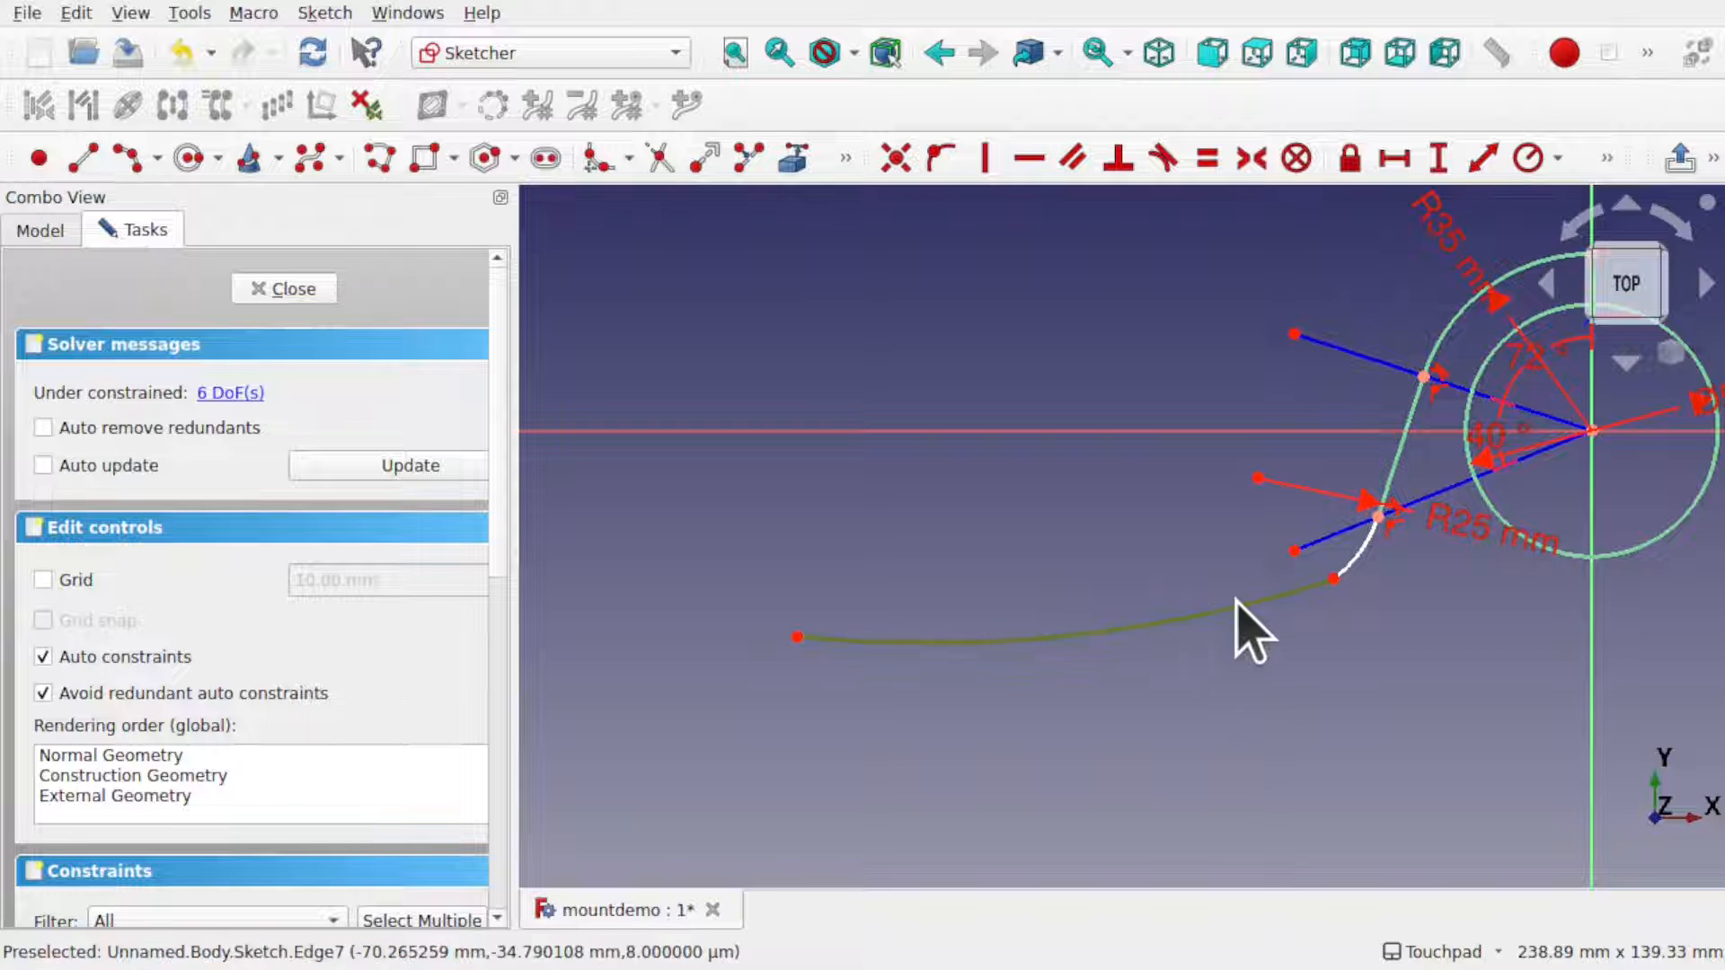
{"action": "left_click", "coordinate": [1365, 554]}
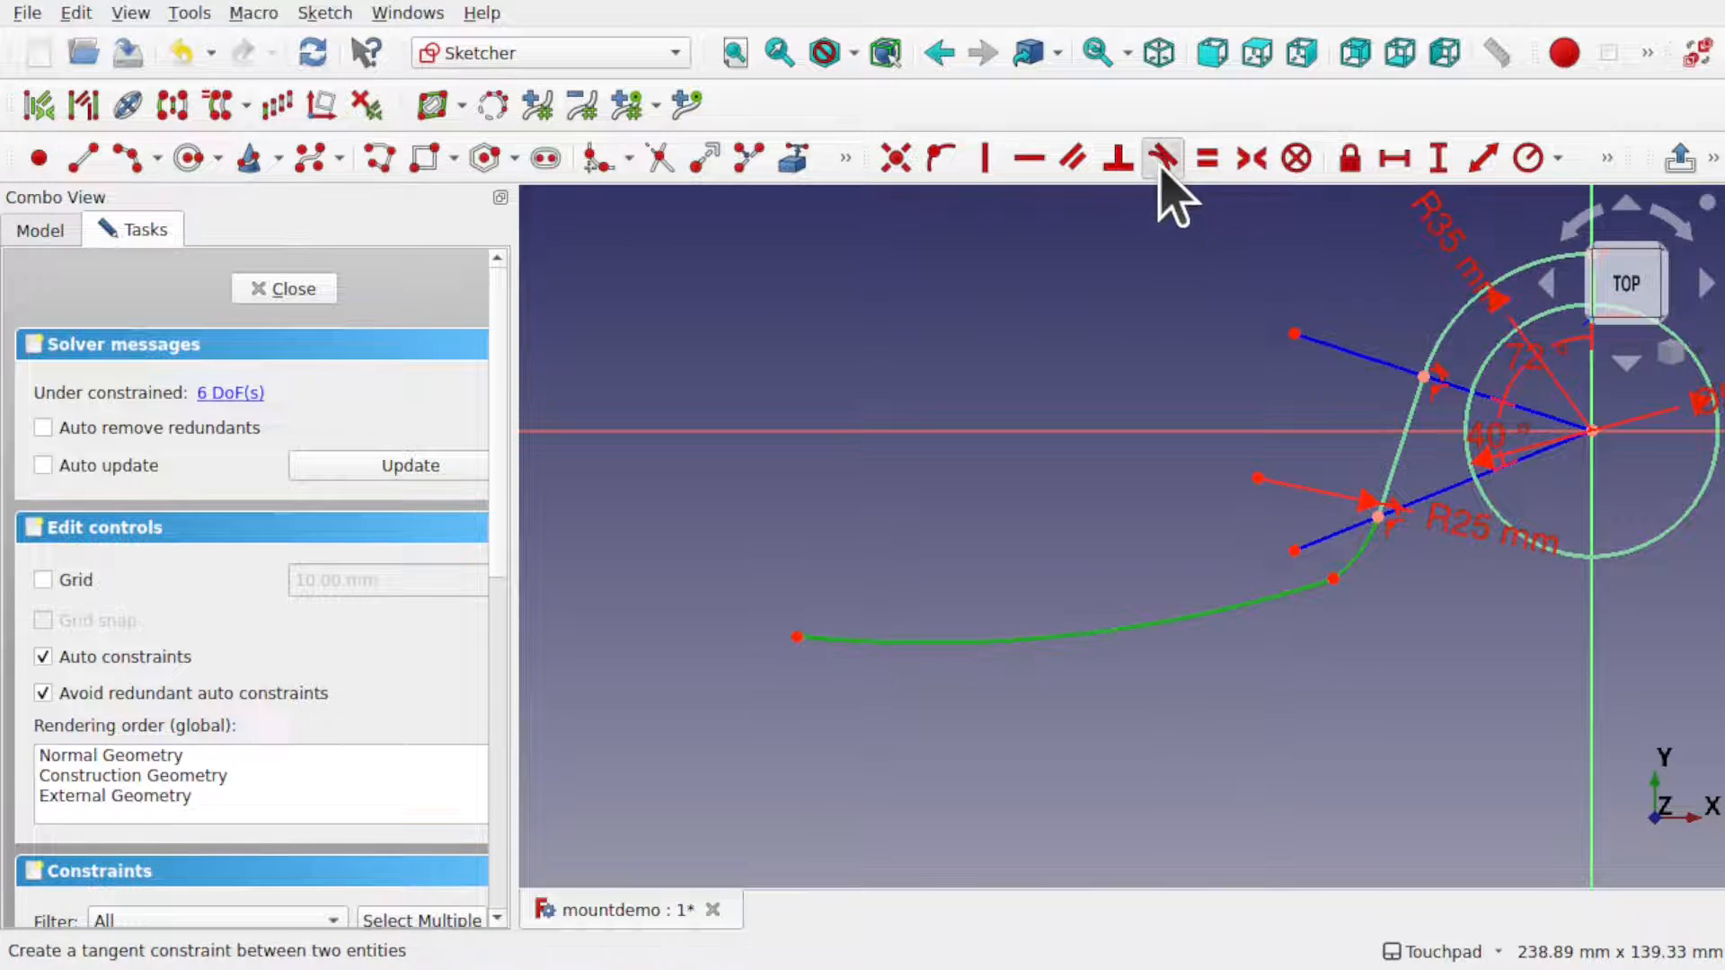
{"action": "left_click", "coordinate": [1162, 159]}
{"action": "left_click", "coordinate": [876, 565]}
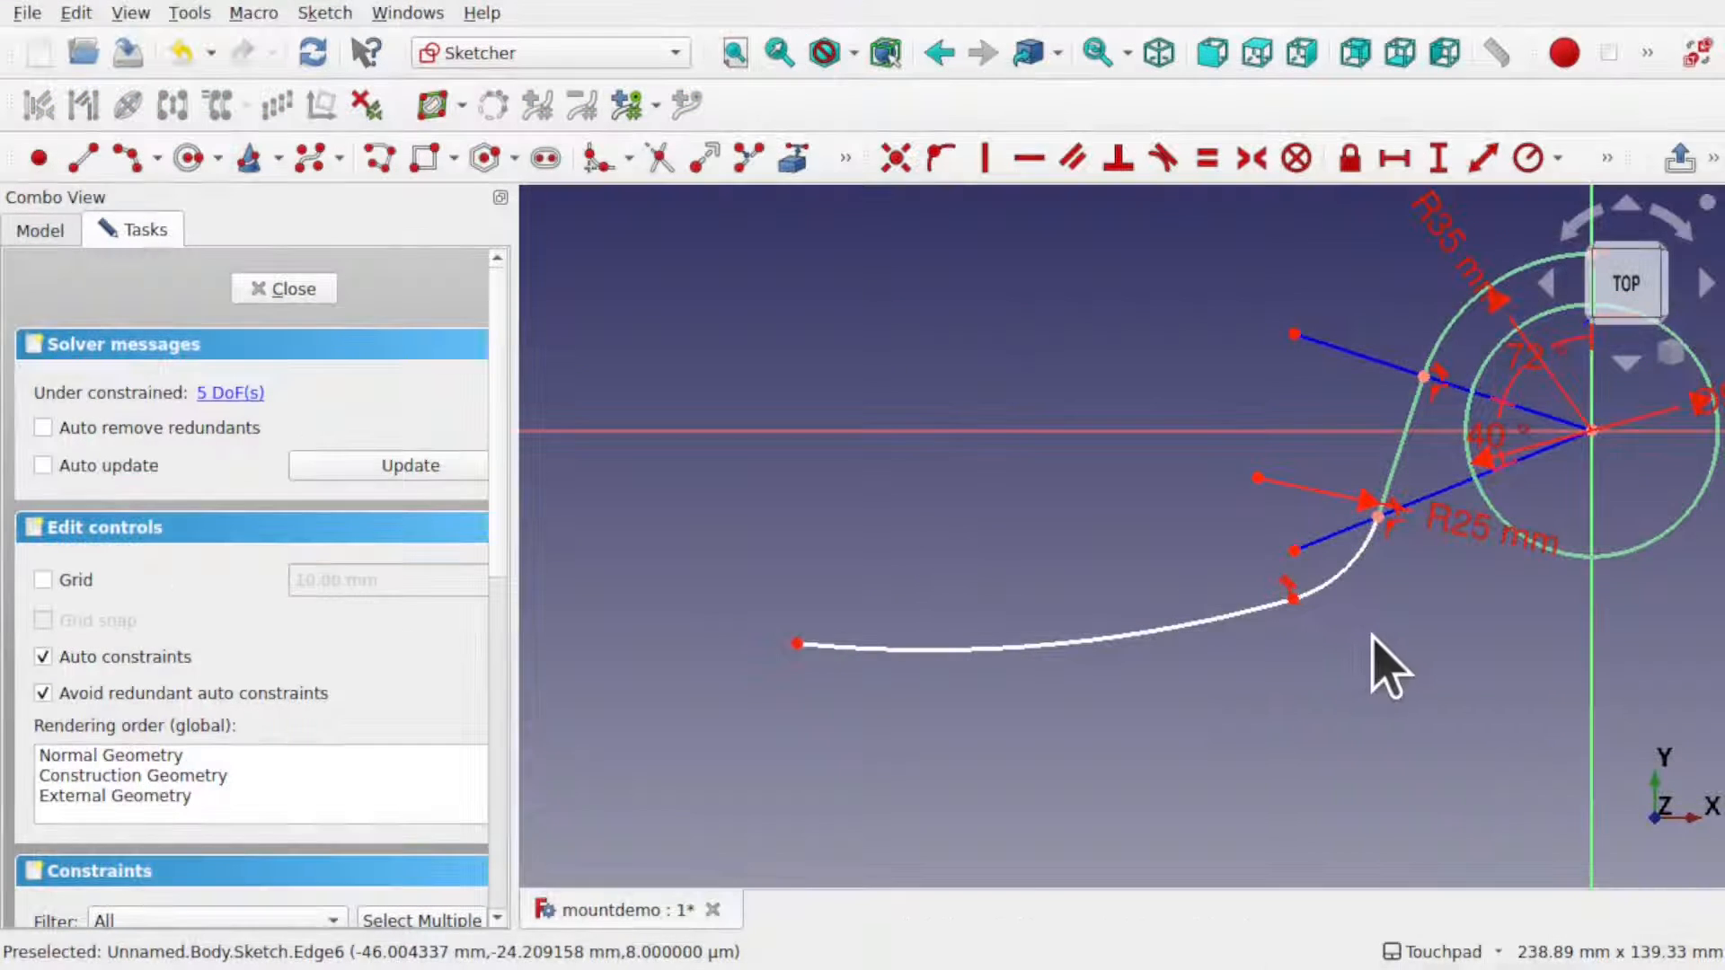
{"action": "left_click_drag", "start_coordinate": [1293, 600], "coordinate": [1297, 598]}
- Draw a vertical line about 17 mm long down the Y axis from the lowest point of the 50 mm circle
{"action": "middle_click_drag", "start_coordinate": [1478, 606], "coordinate": [1181, 648], "text": "shift"}
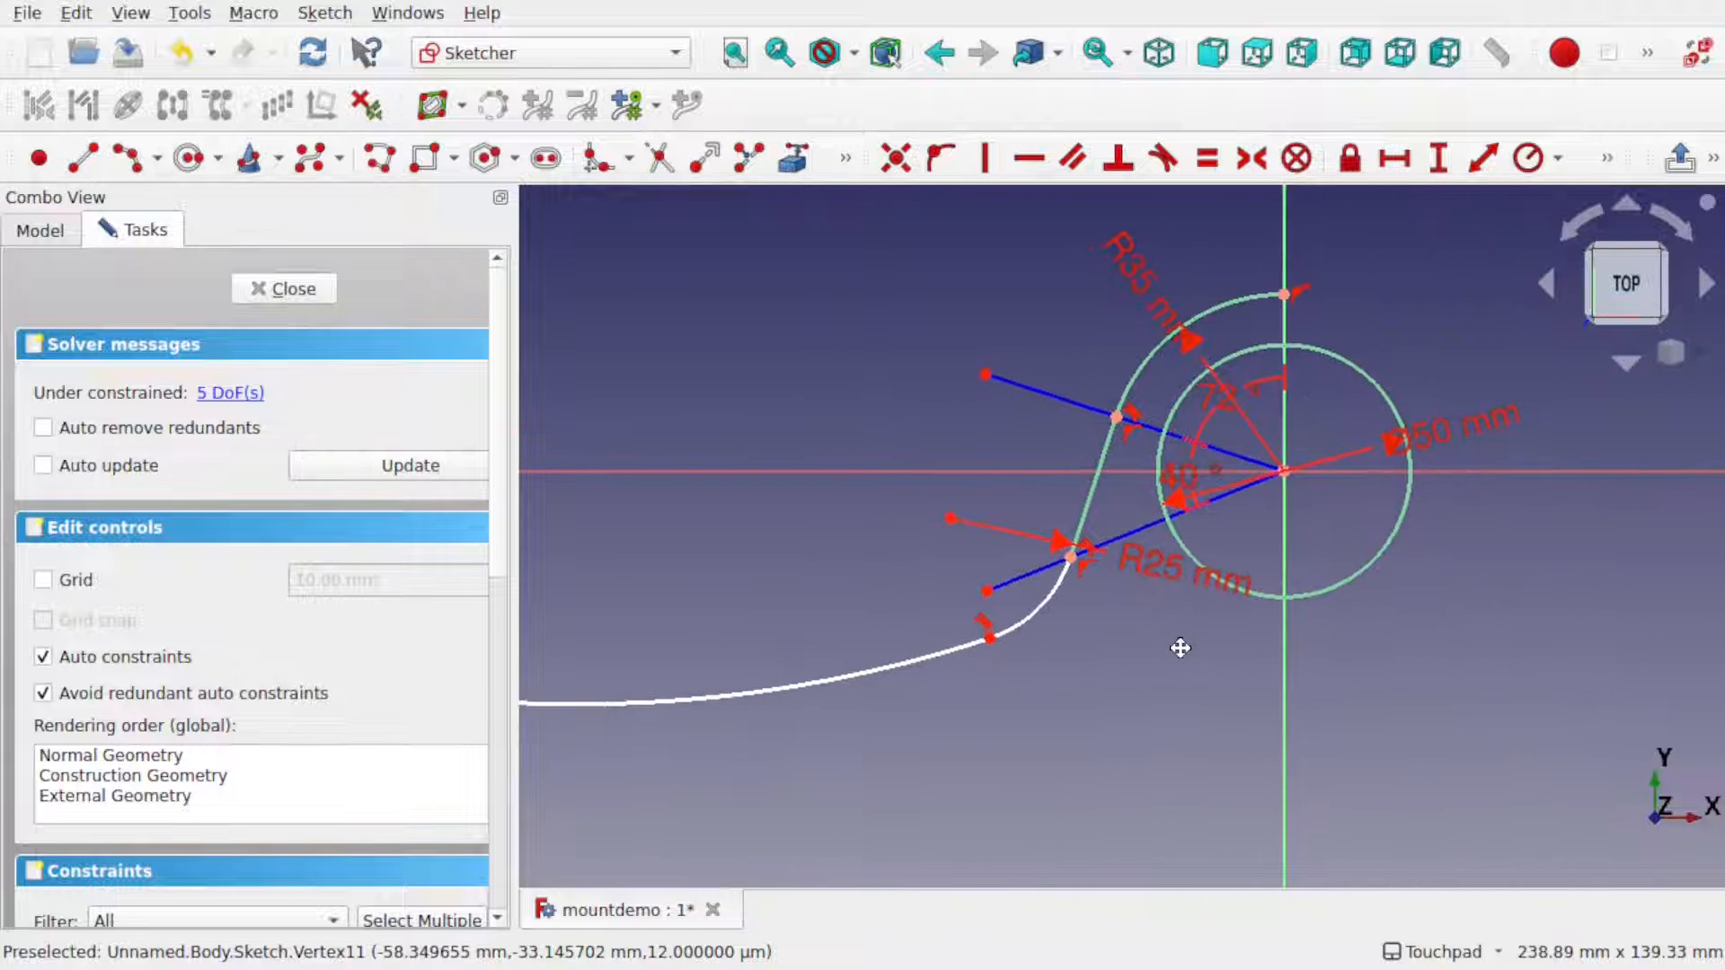
{"action": "left_click", "coordinate": [85, 163]}
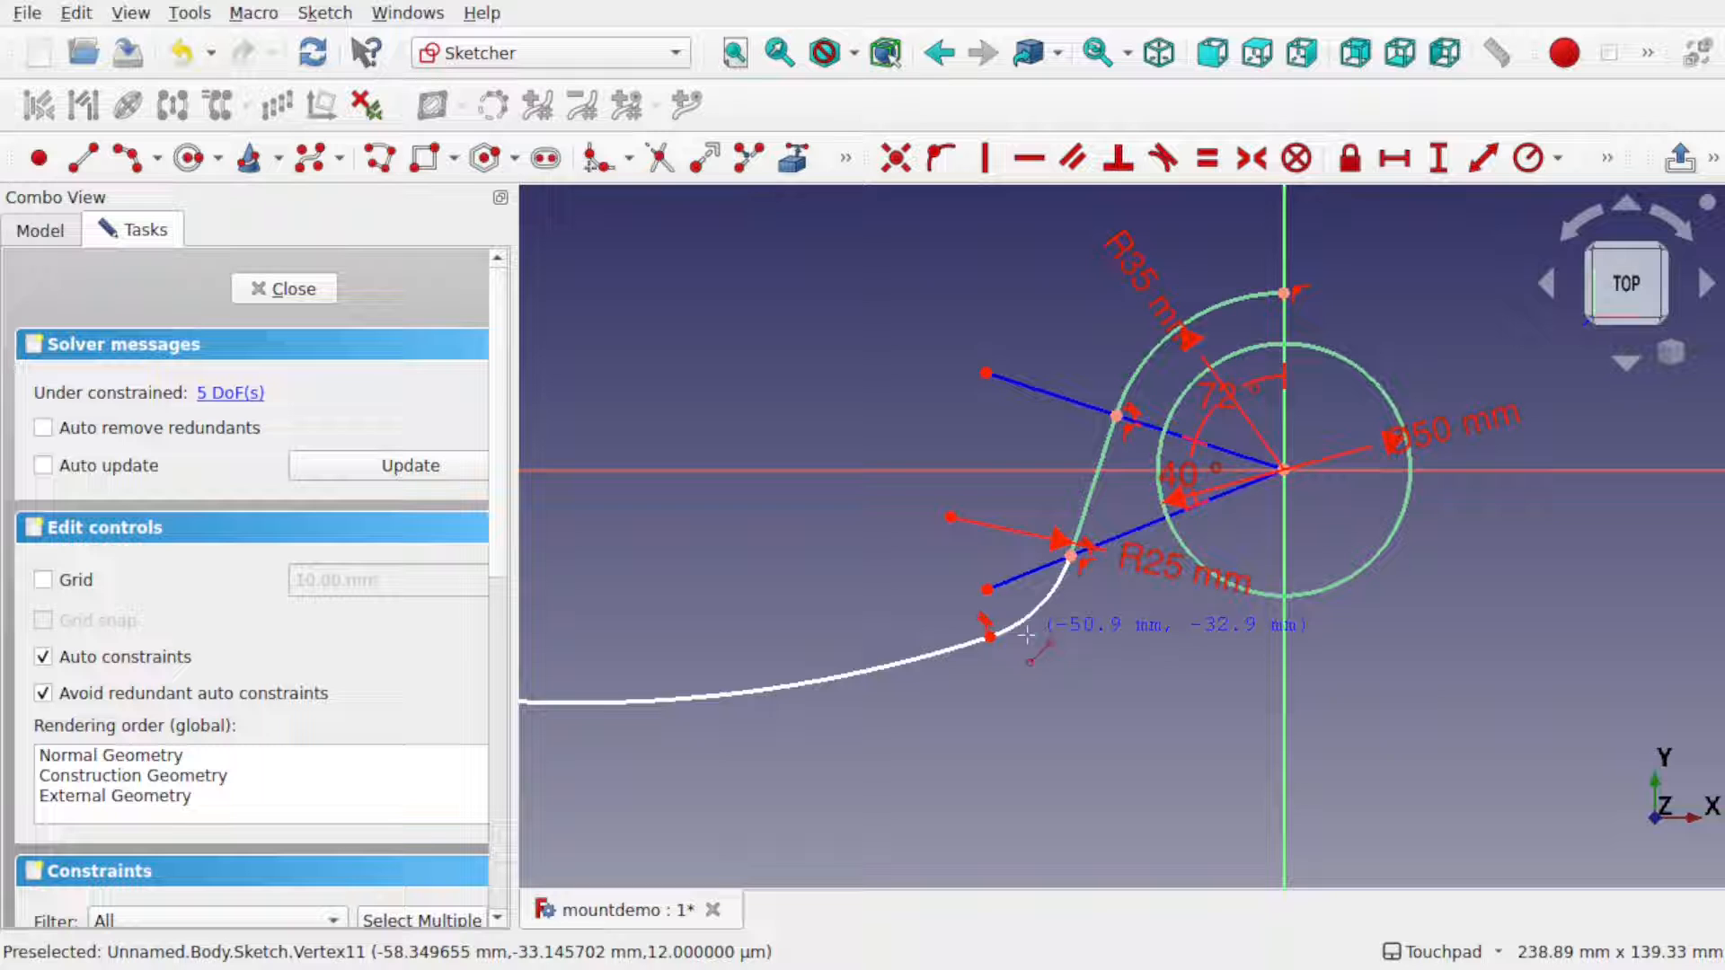
{"action": "left_click", "coordinate": [1286, 598]}
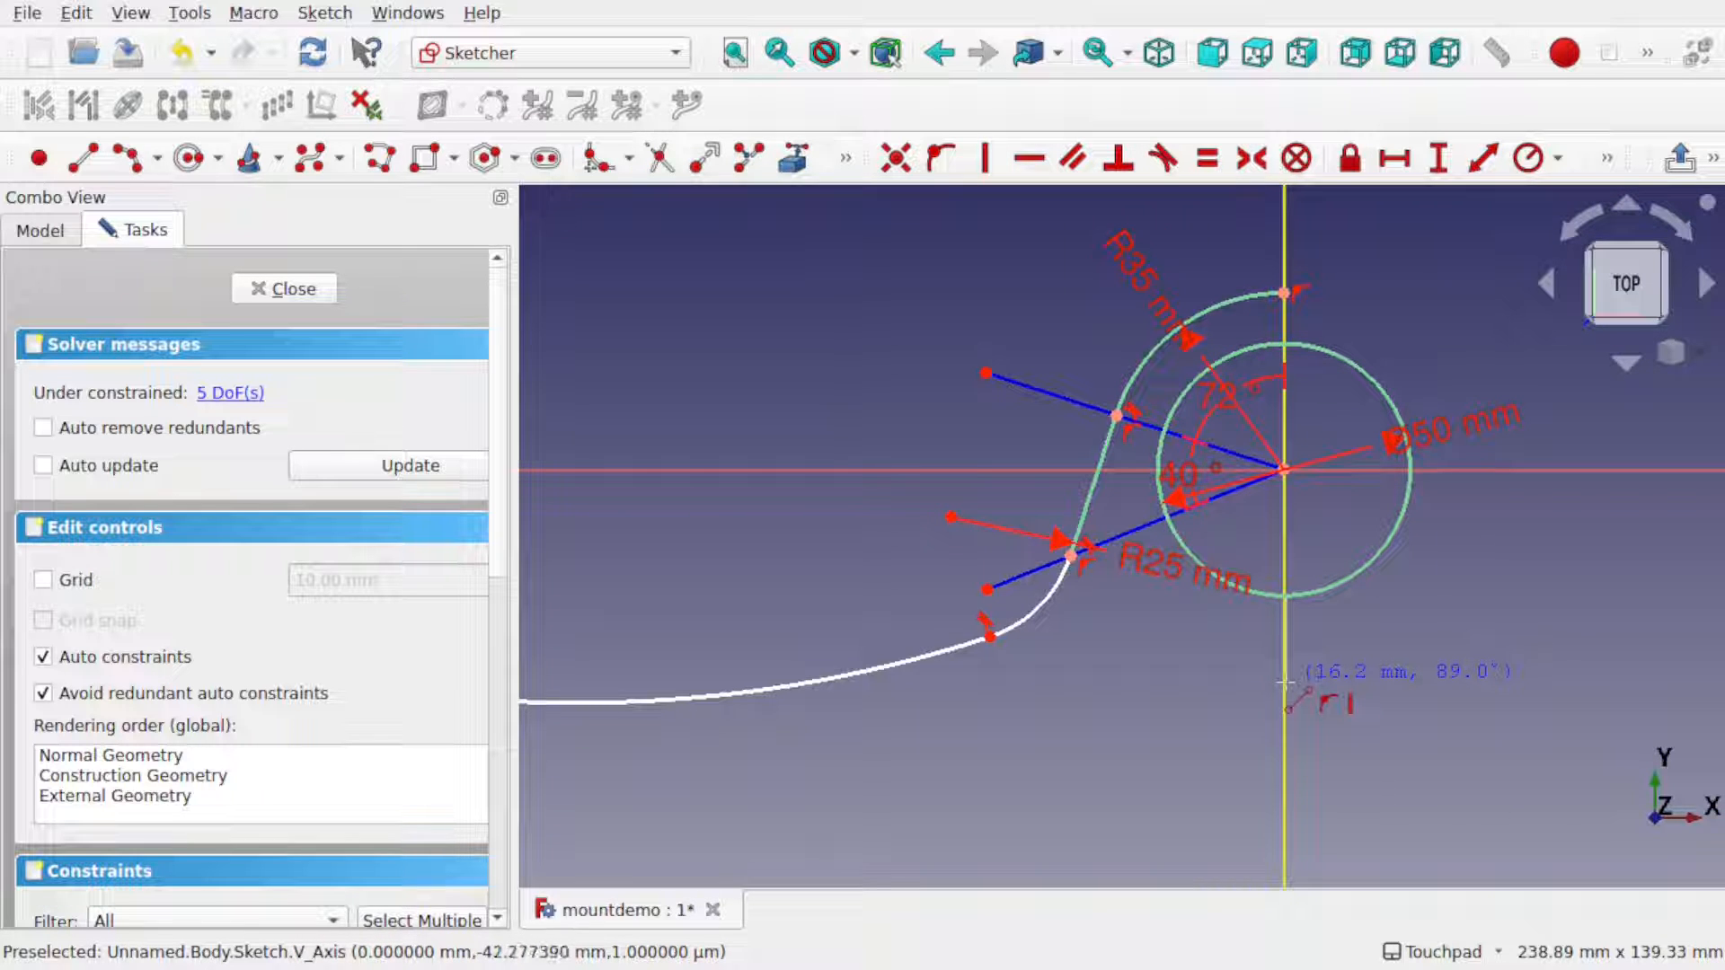
{"action": "left_click", "coordinate": [1286, 683]}
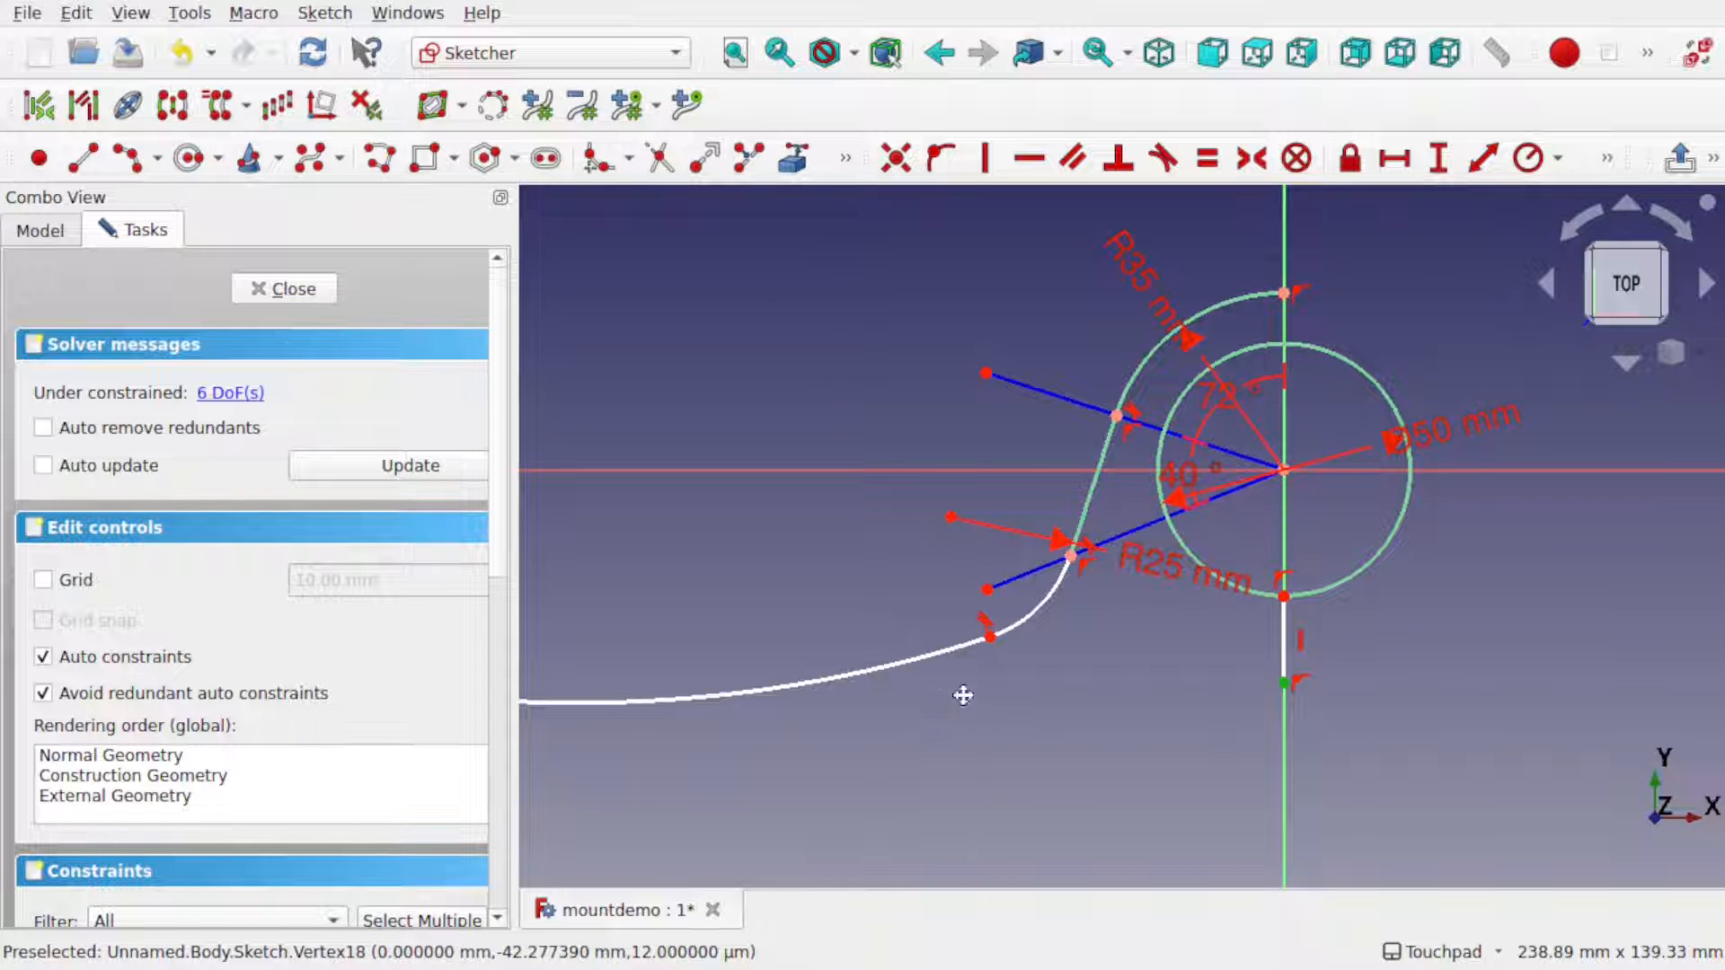
- Align the long shallow arc's free end horizontally with the vertical line's lower end and shorten the arc to about X -107 mm
{"action": "middle_click_drag", "start_coordinate": [964, 696], "coordinate": [1267, 692], "text": "shift"}
{"action": "left_click", "coordinate": [790, 697]}
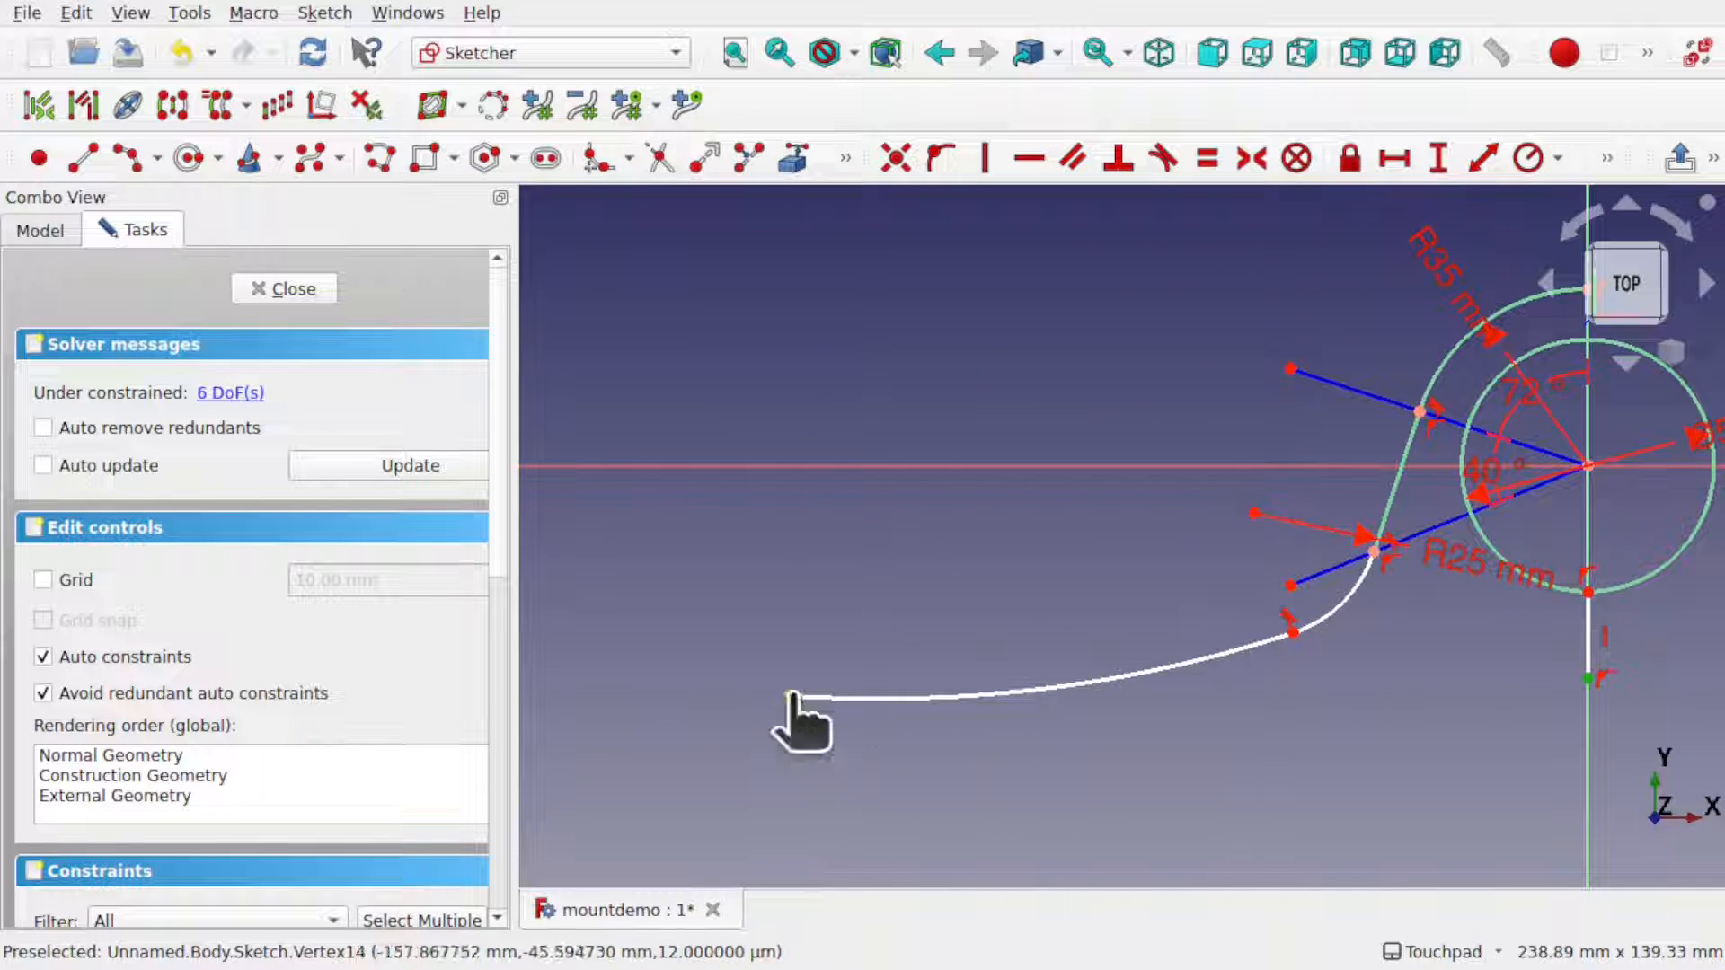
{"action": "left_click", "coordinate": [1030, 159]}
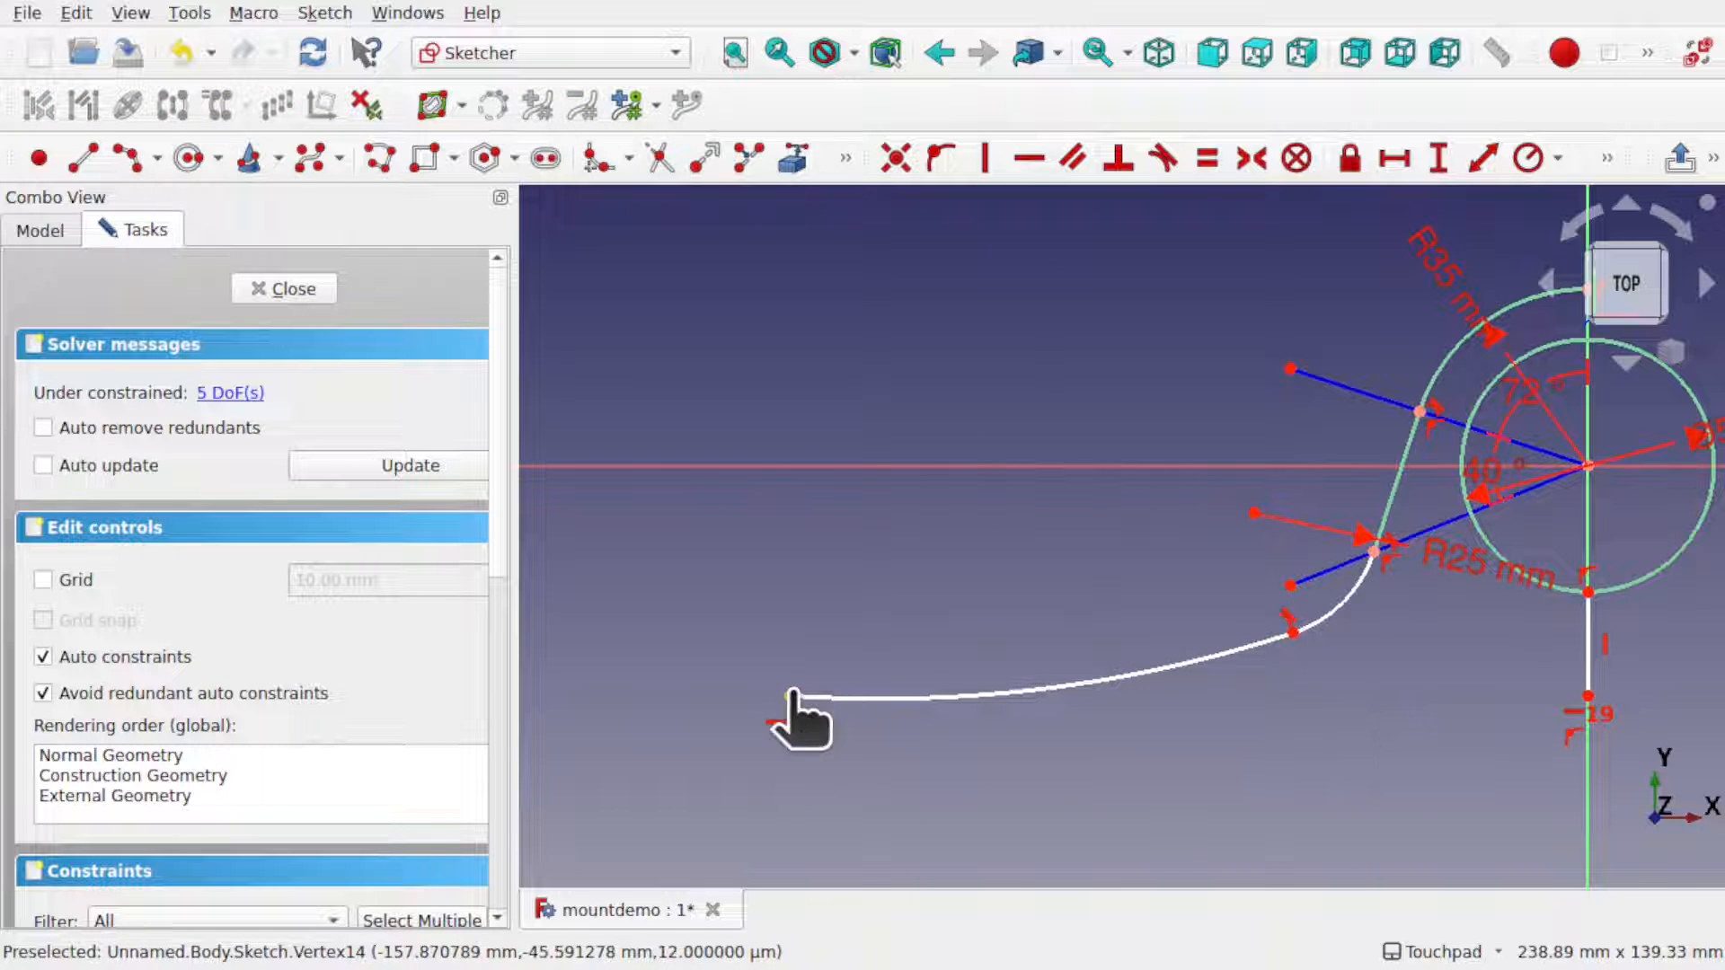
{"action": "left_click_drag", "start_coordinate": [790, 696], "coordinate": [1061, 706]}
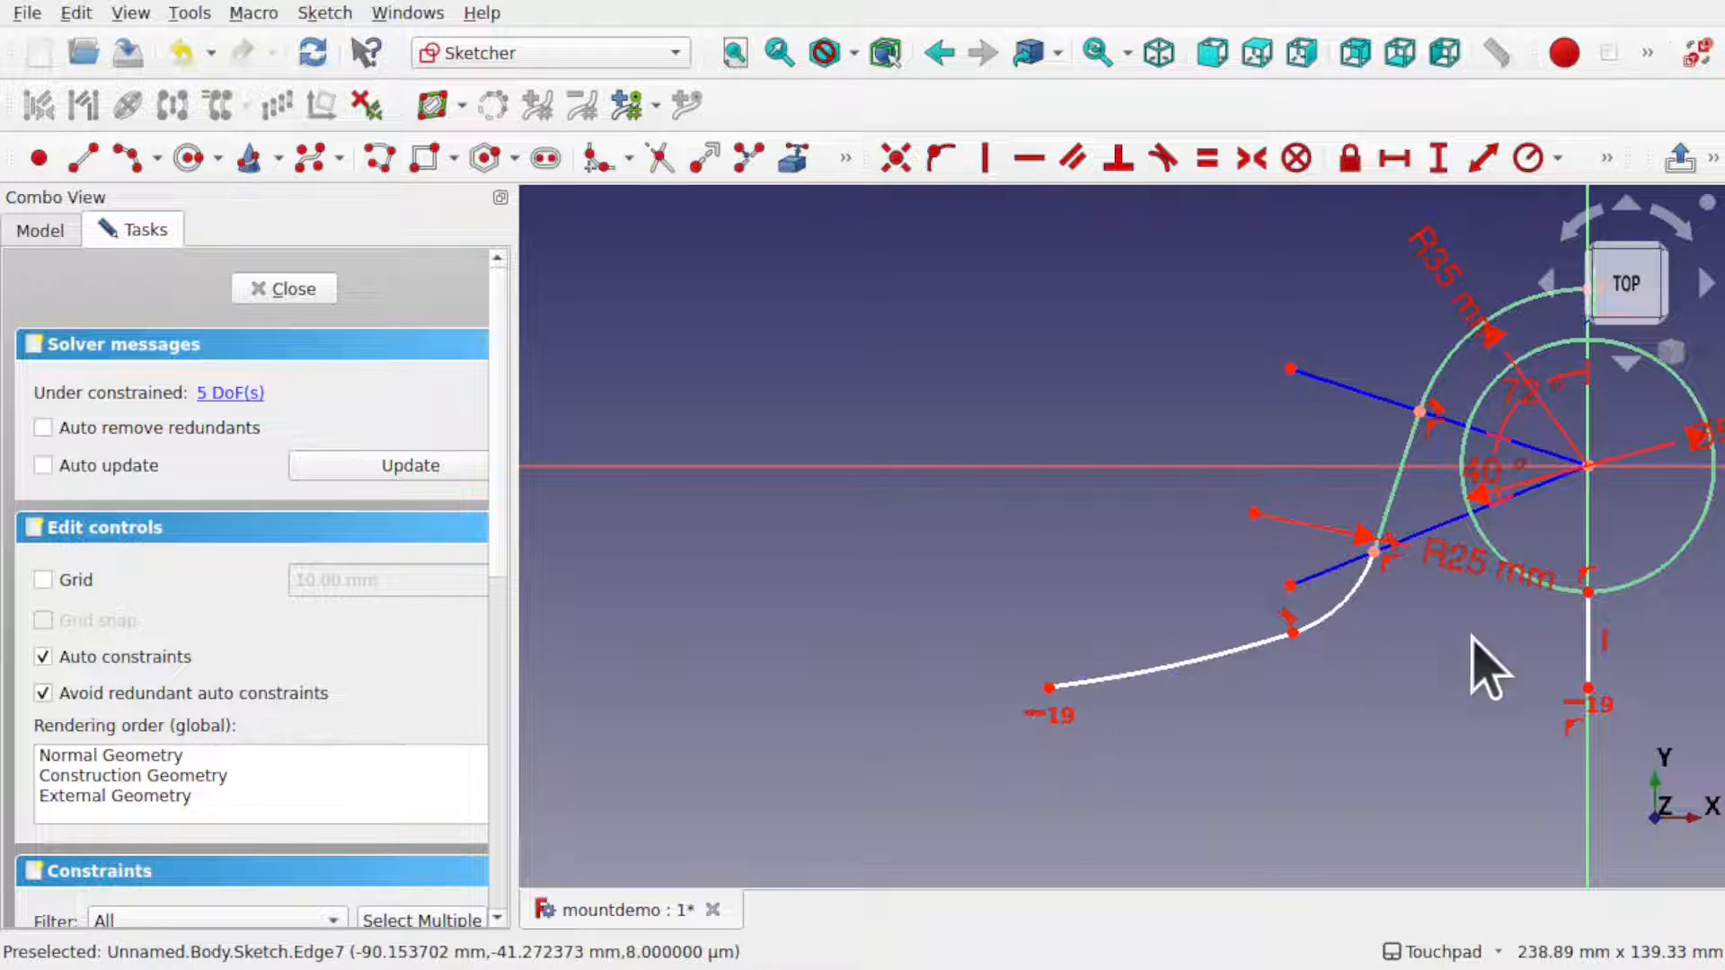
- Draw a 10 mm vertical line on the Y axis joining the 35 mm arc's upper end to the top of the 50 mm circle
{"action": "left_click", "coordinate": [1594, 654]}
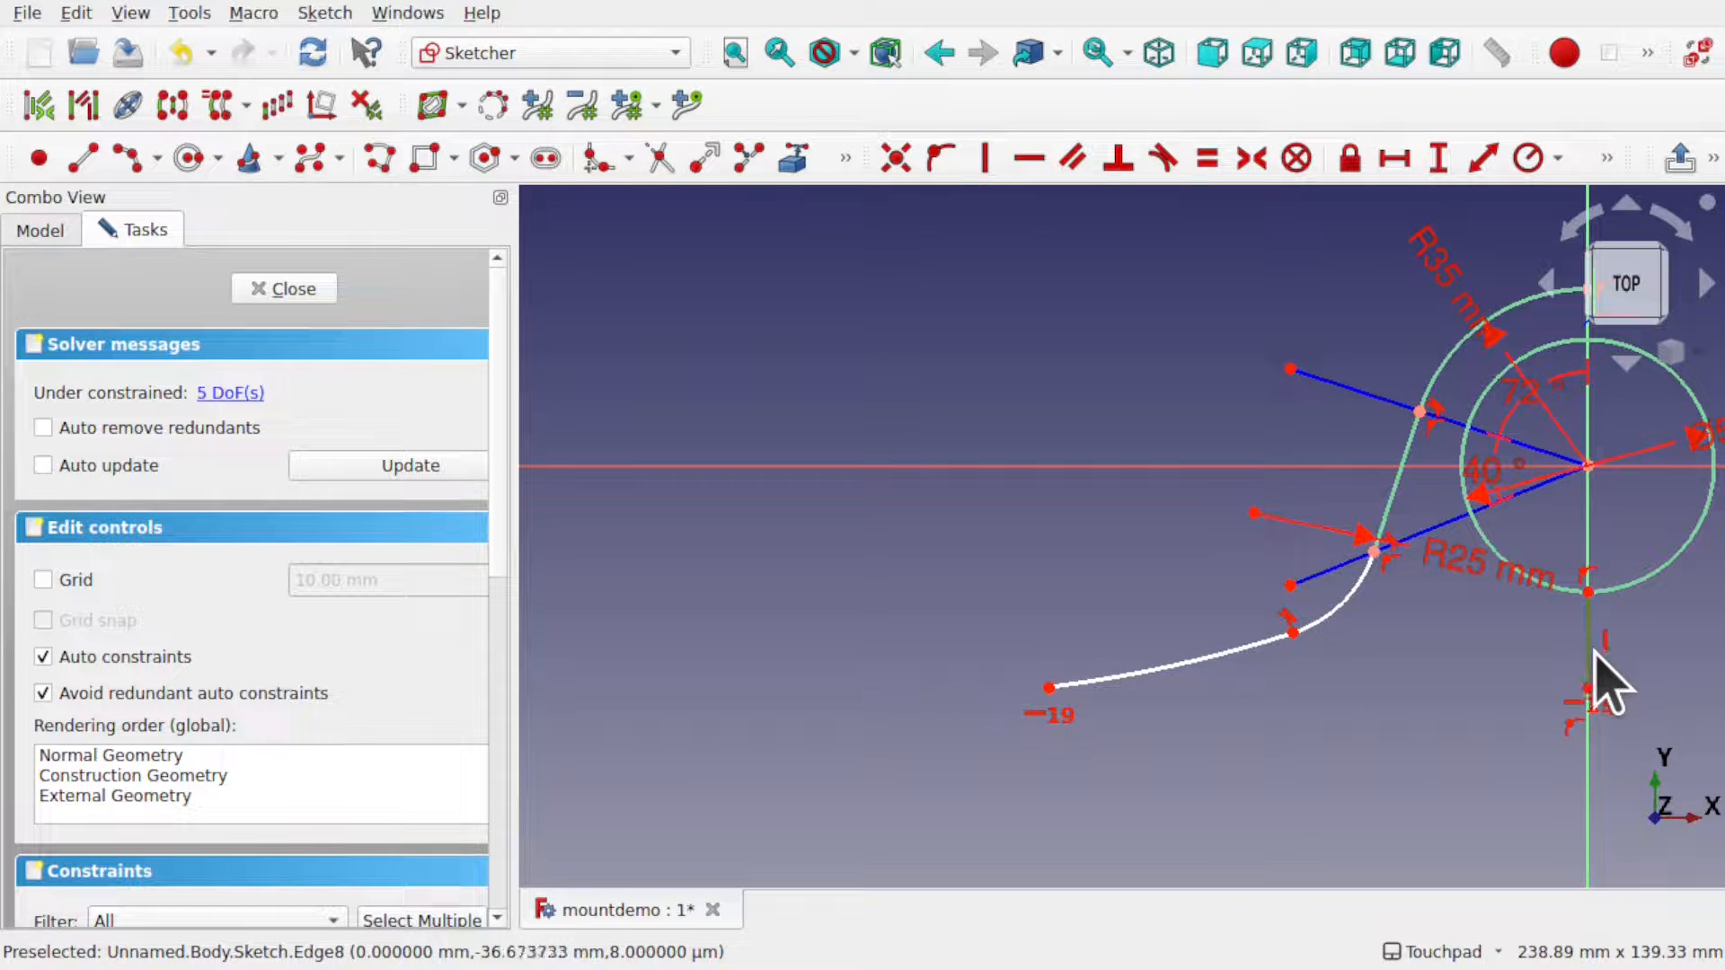
{"action": "left_click", "coordinate": [1475, 652]}
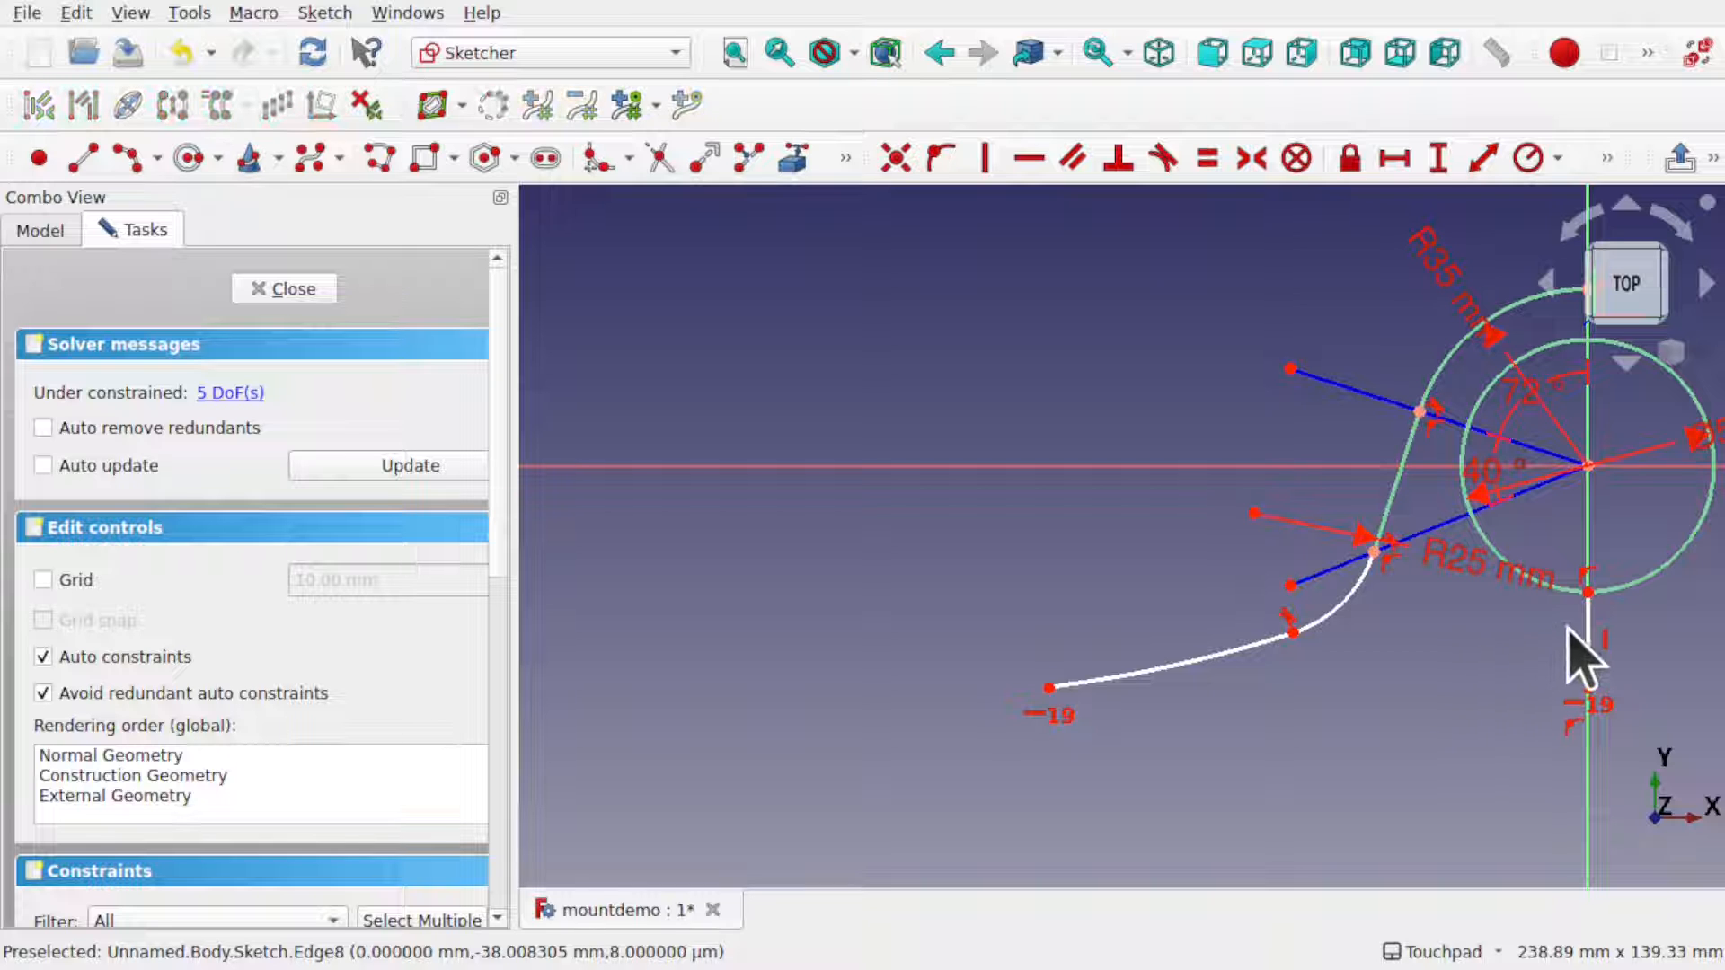
{"action": "middle_click_drag", "start_coordinate": [1569, 627], "coordinate": [1214, 684], "text": "shift"}
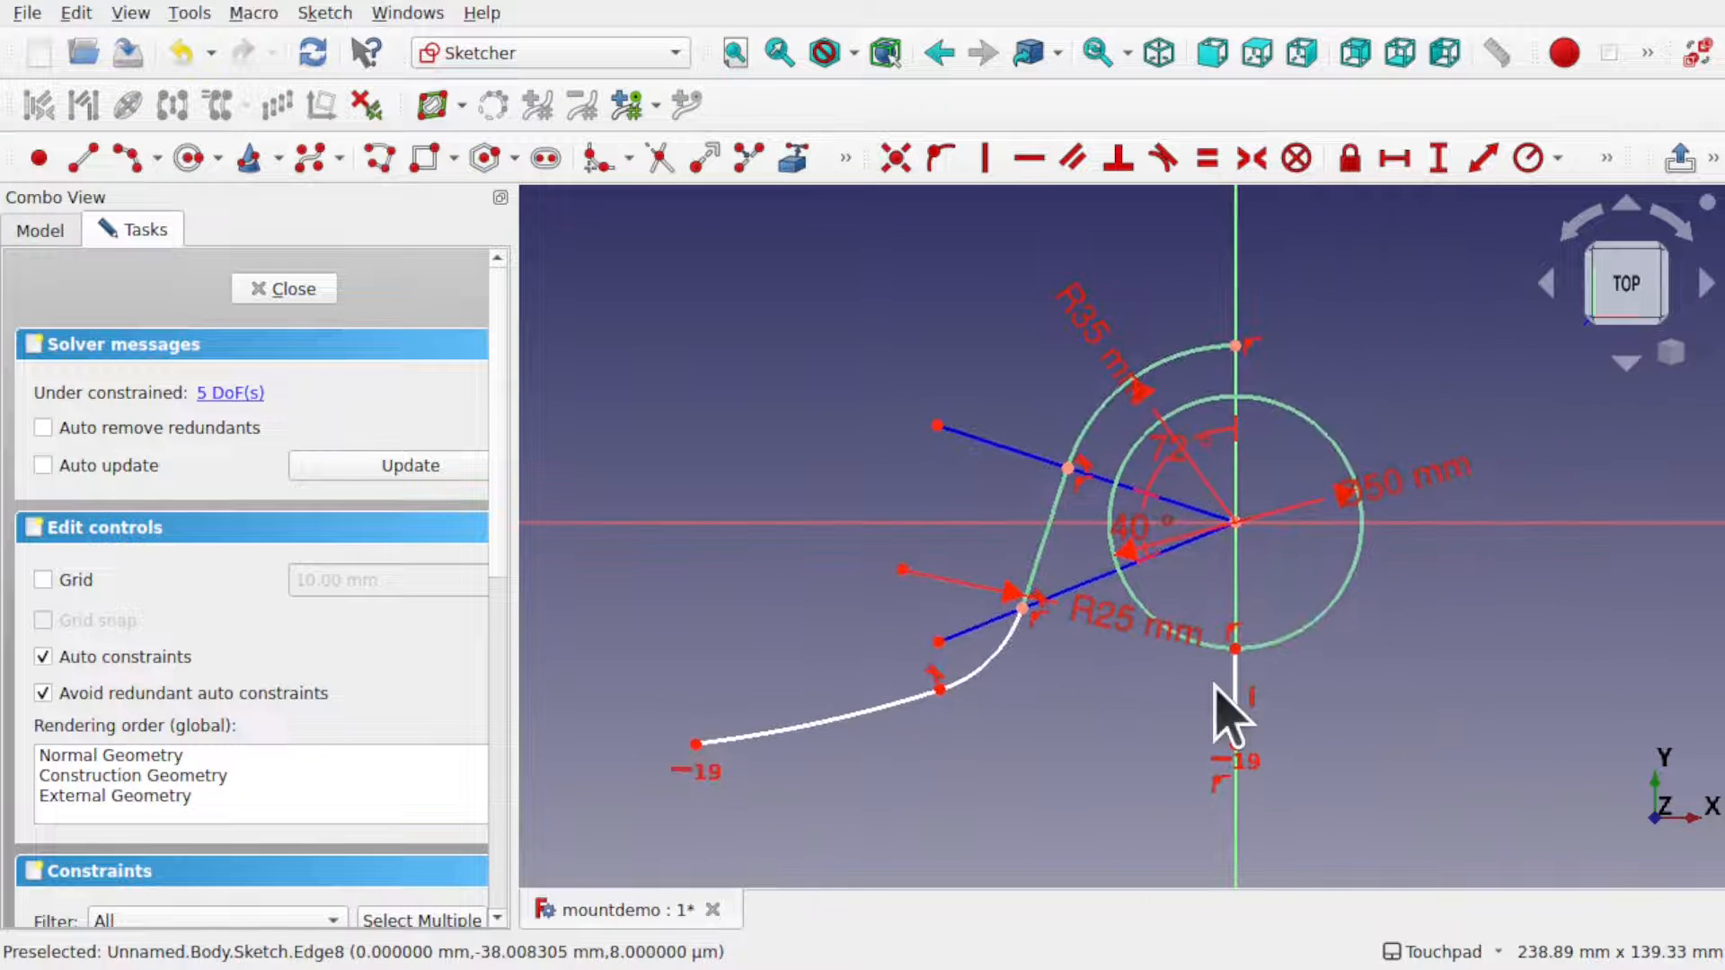
{"action": "left_click", "coordinate": [83, 160]}
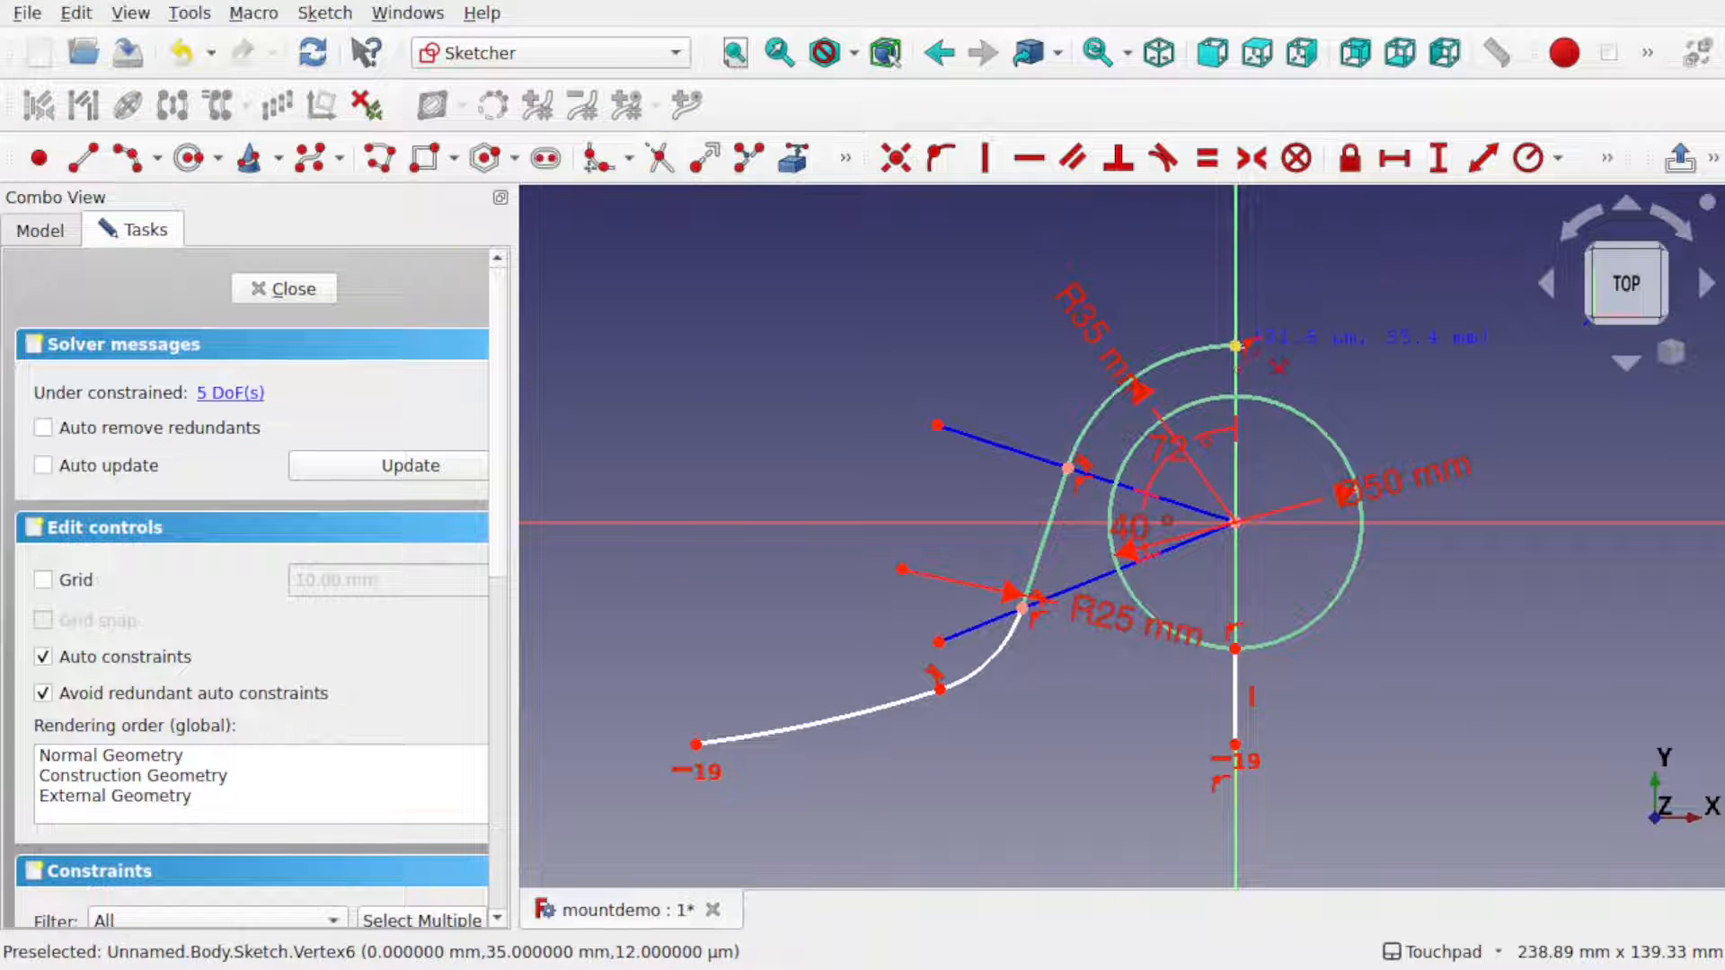
{"action": "left_click", "coordinate": [1239, 347]}
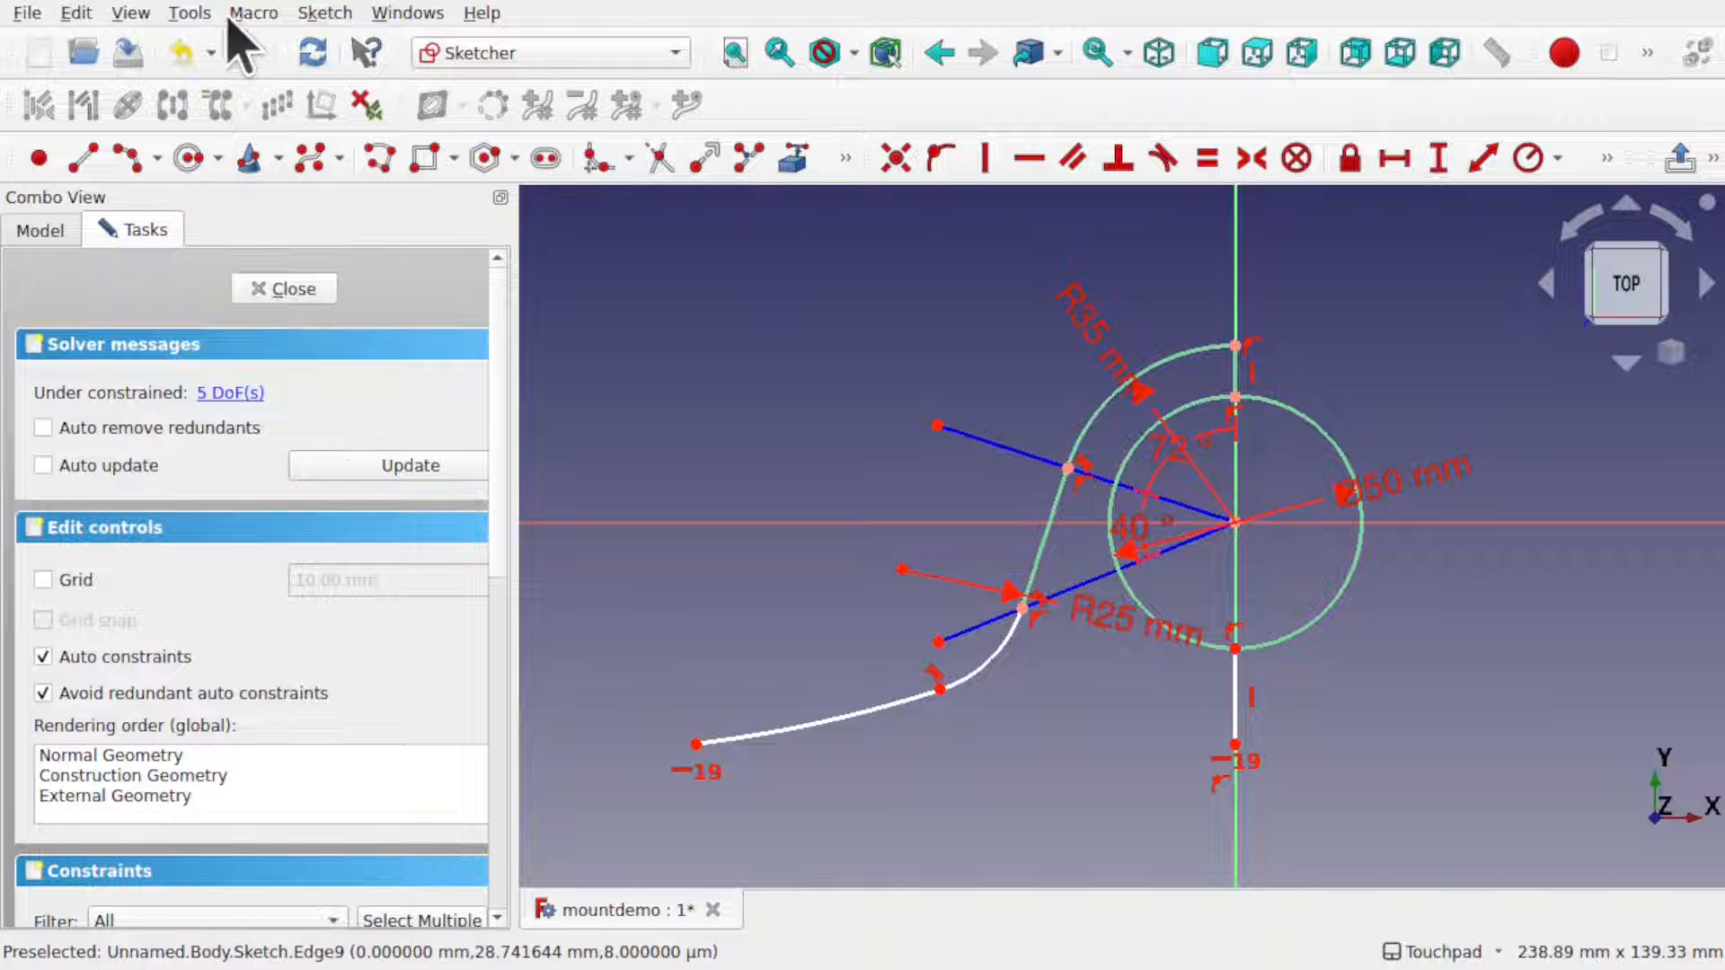
- Trim away the half of the 50 mm circle on the positive X side of the Y axis
{"action": "left_click", "coordinate": [319, 14]}
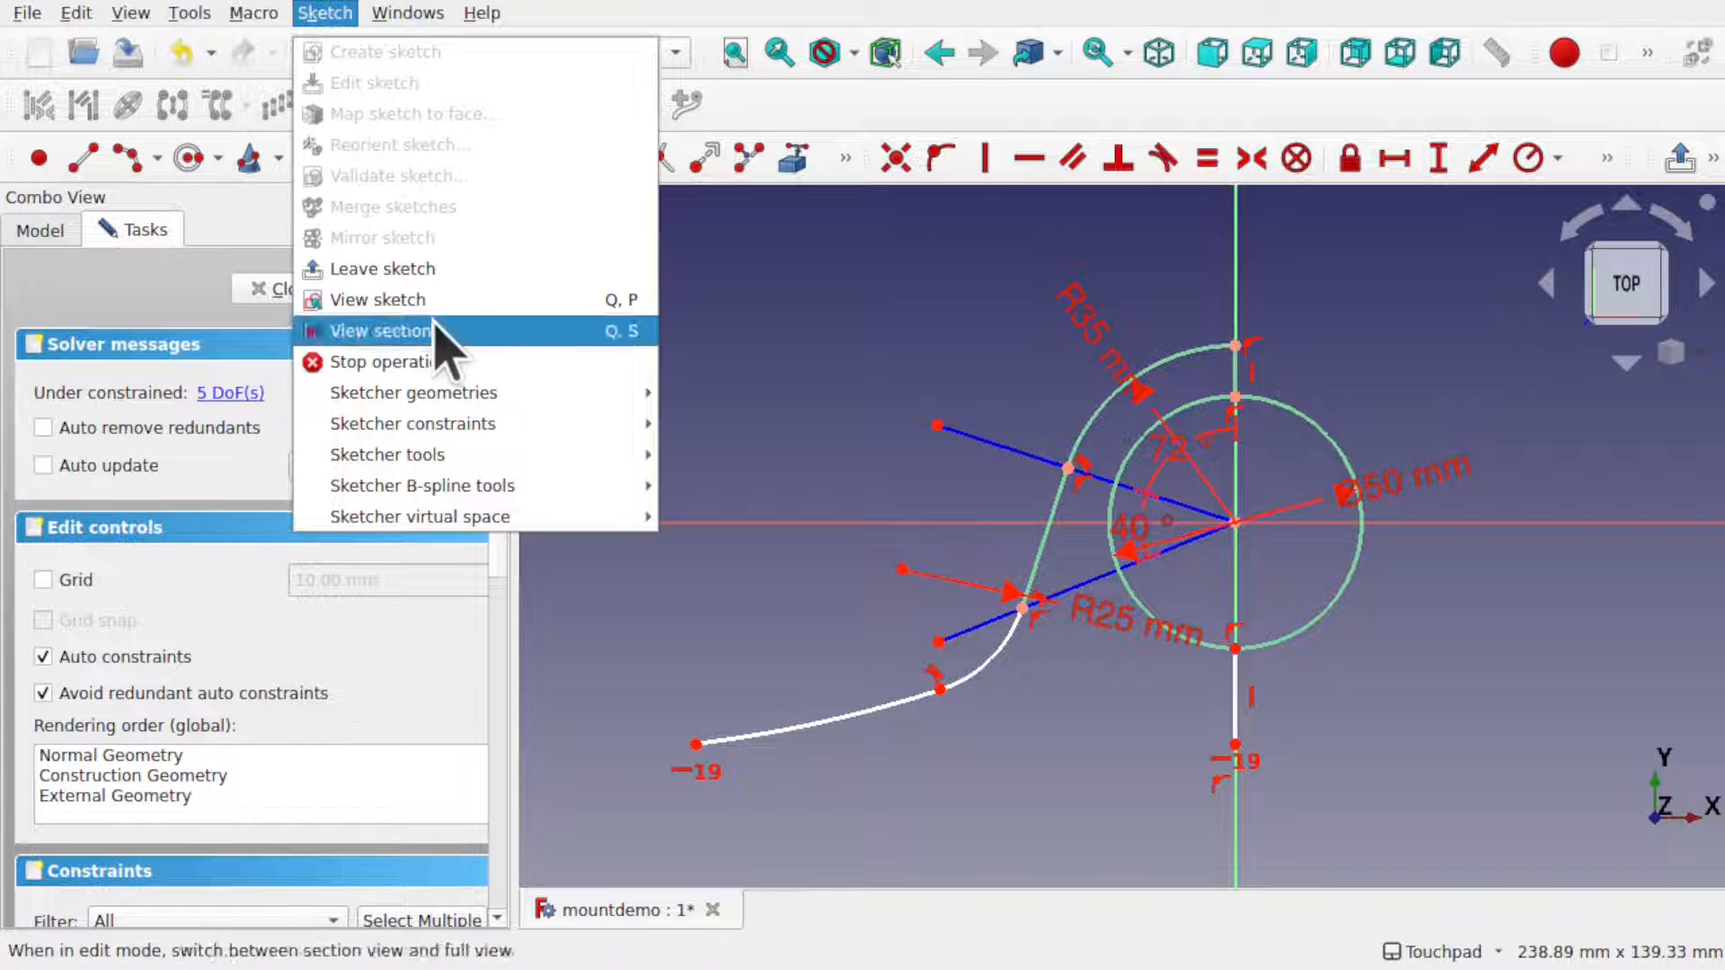
{"action": "mouse_move", "coordinate": [518, 390]}
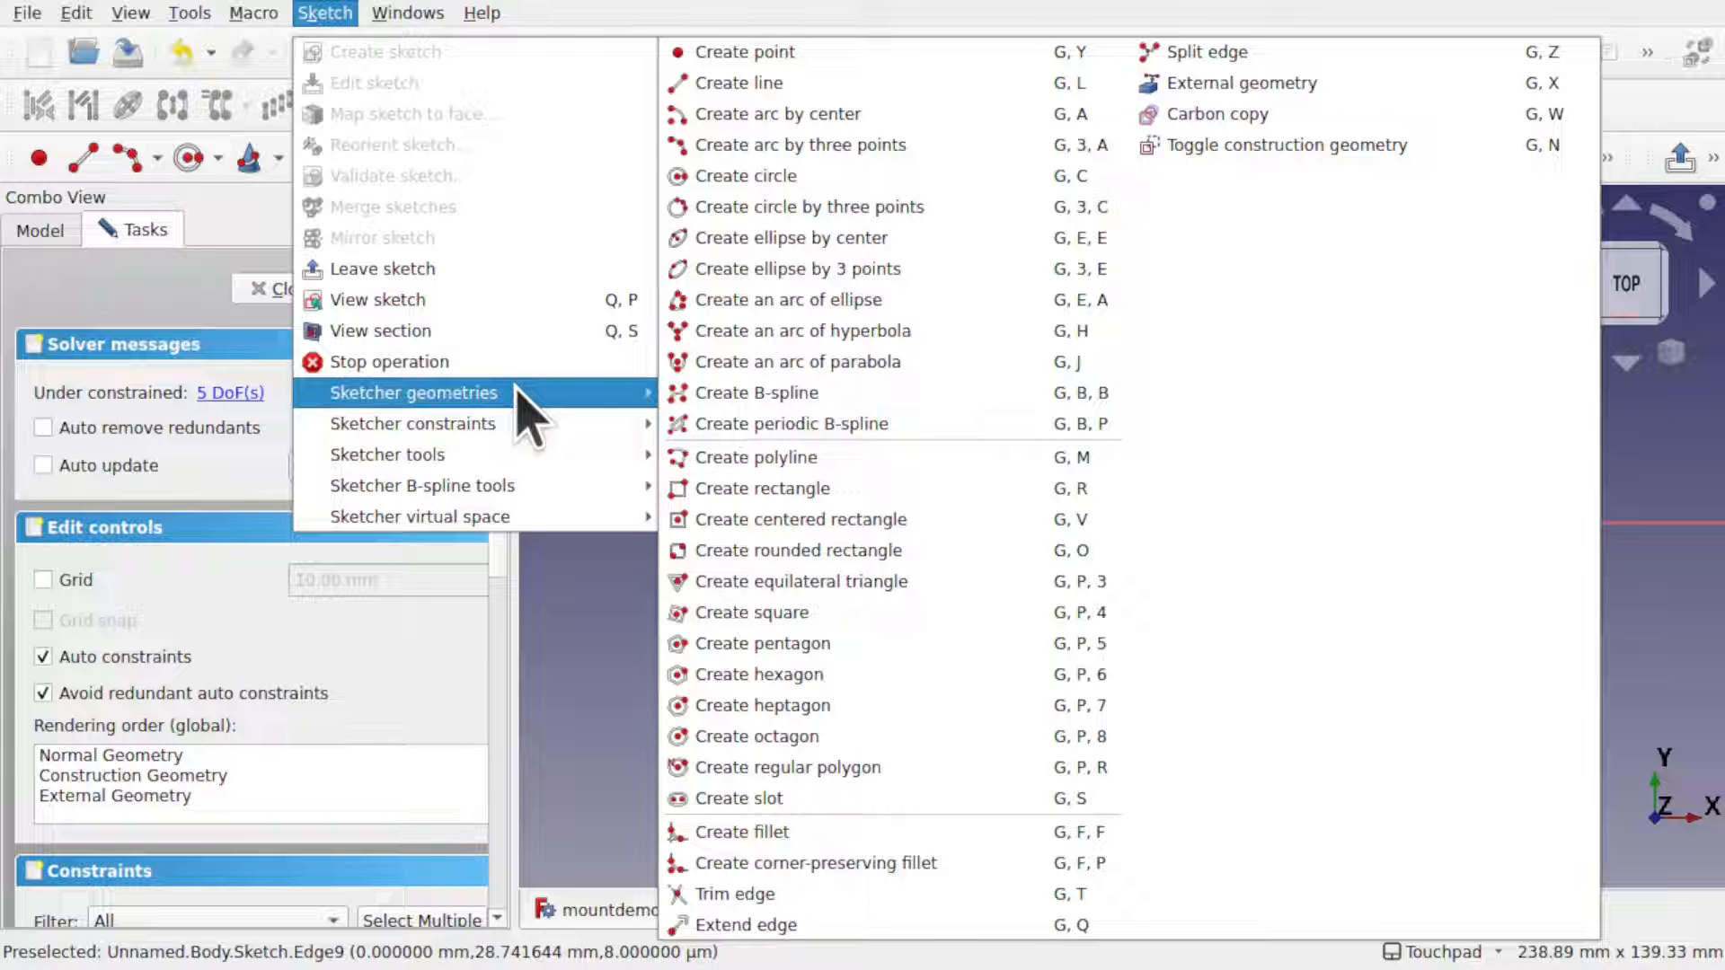
{"action": "left_click", "coordinate": [809, 893]}
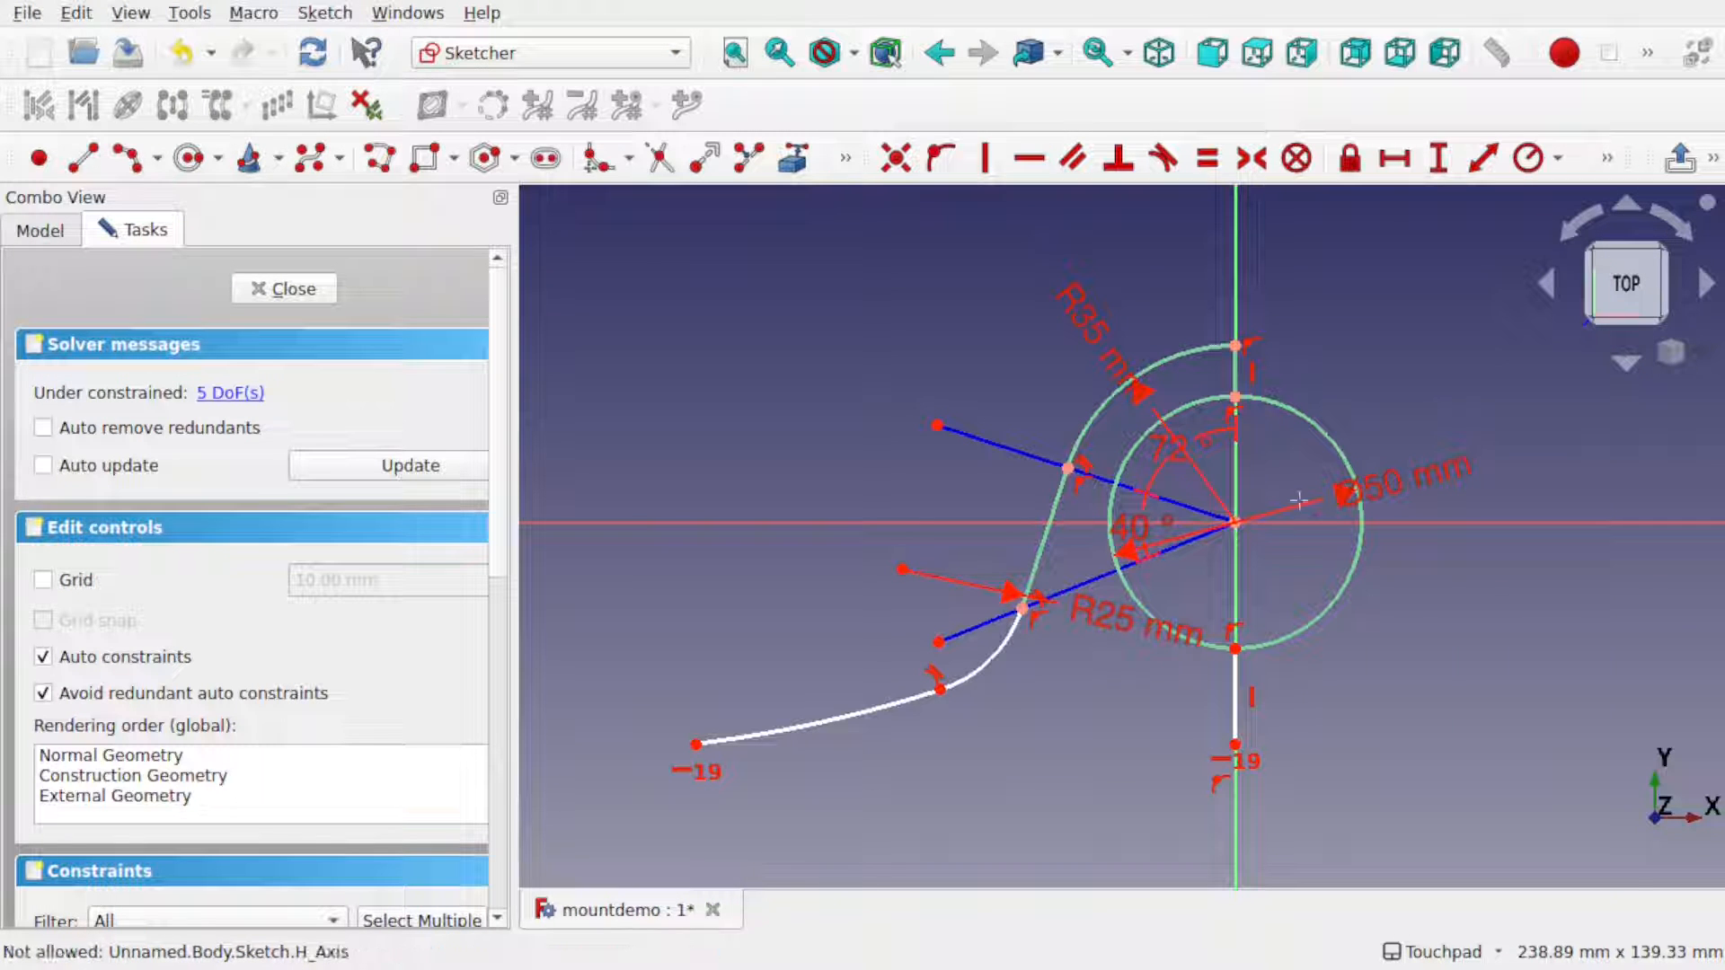
{"action": "left_click", "coordinate": [1295, 414]}
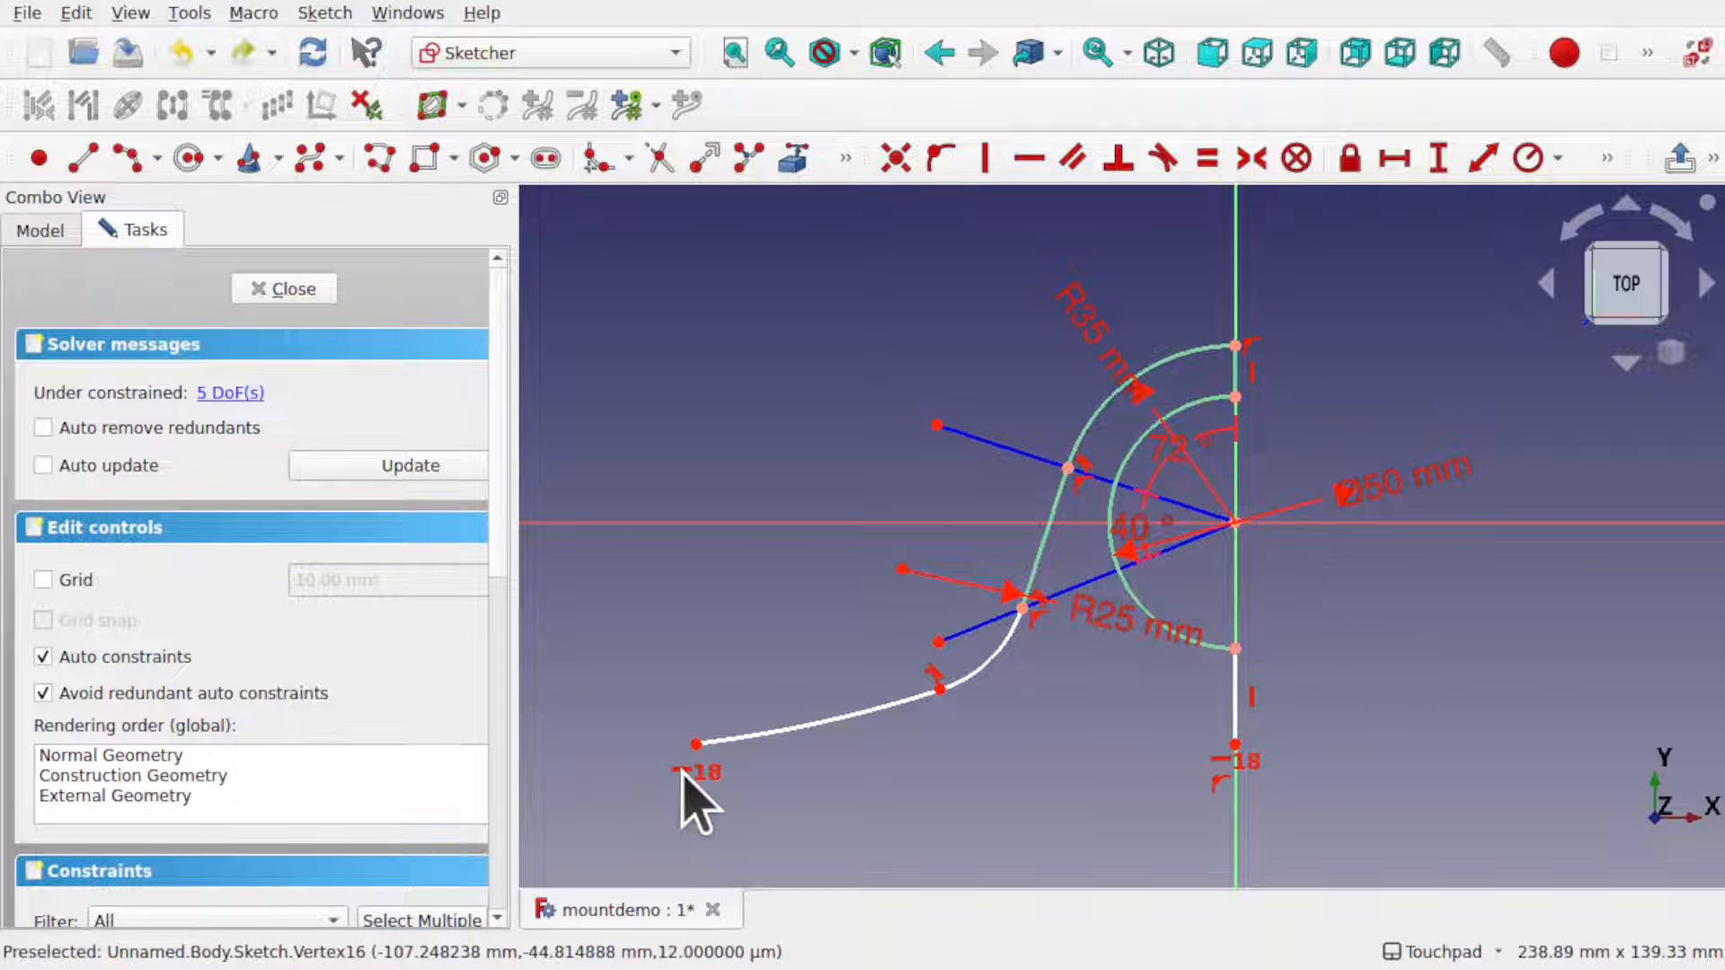
- Draw a shallow, upward-bulging arc from the lower vertical line's bottom end toward negative X, and move its free end to about X -115, Y -59 mm
{"action": "left_click", "coordinate": [127, 159]}
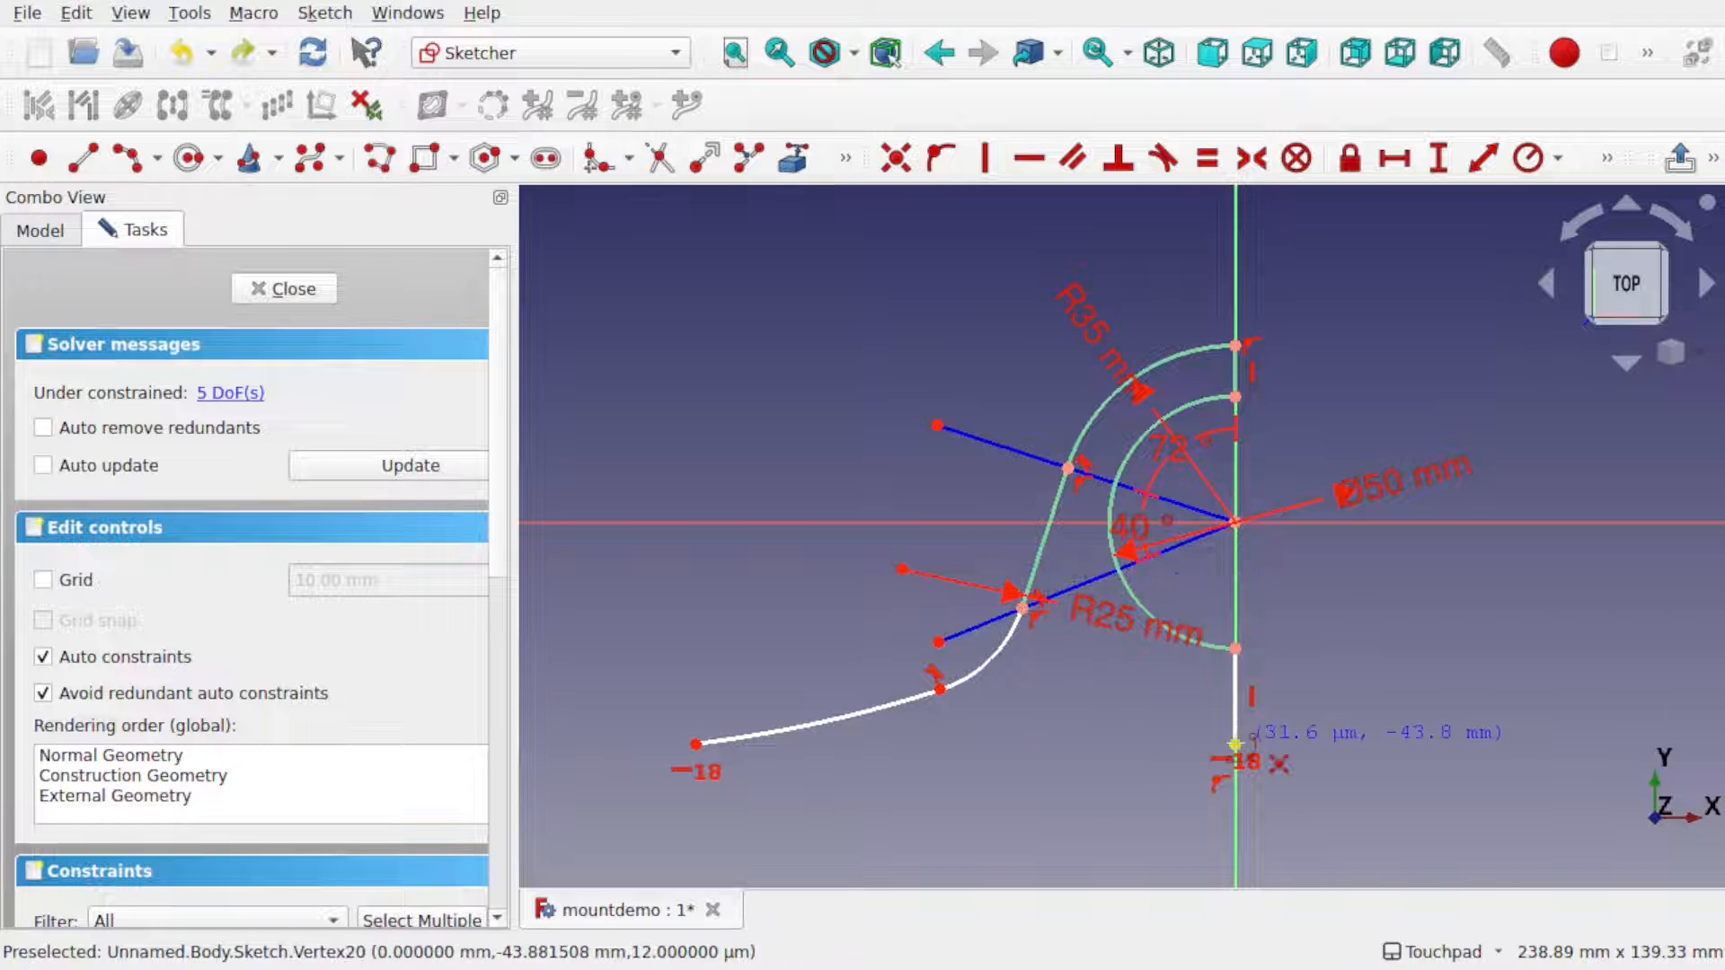
{"action": "left_click", "coordinate": [1236, 744]}
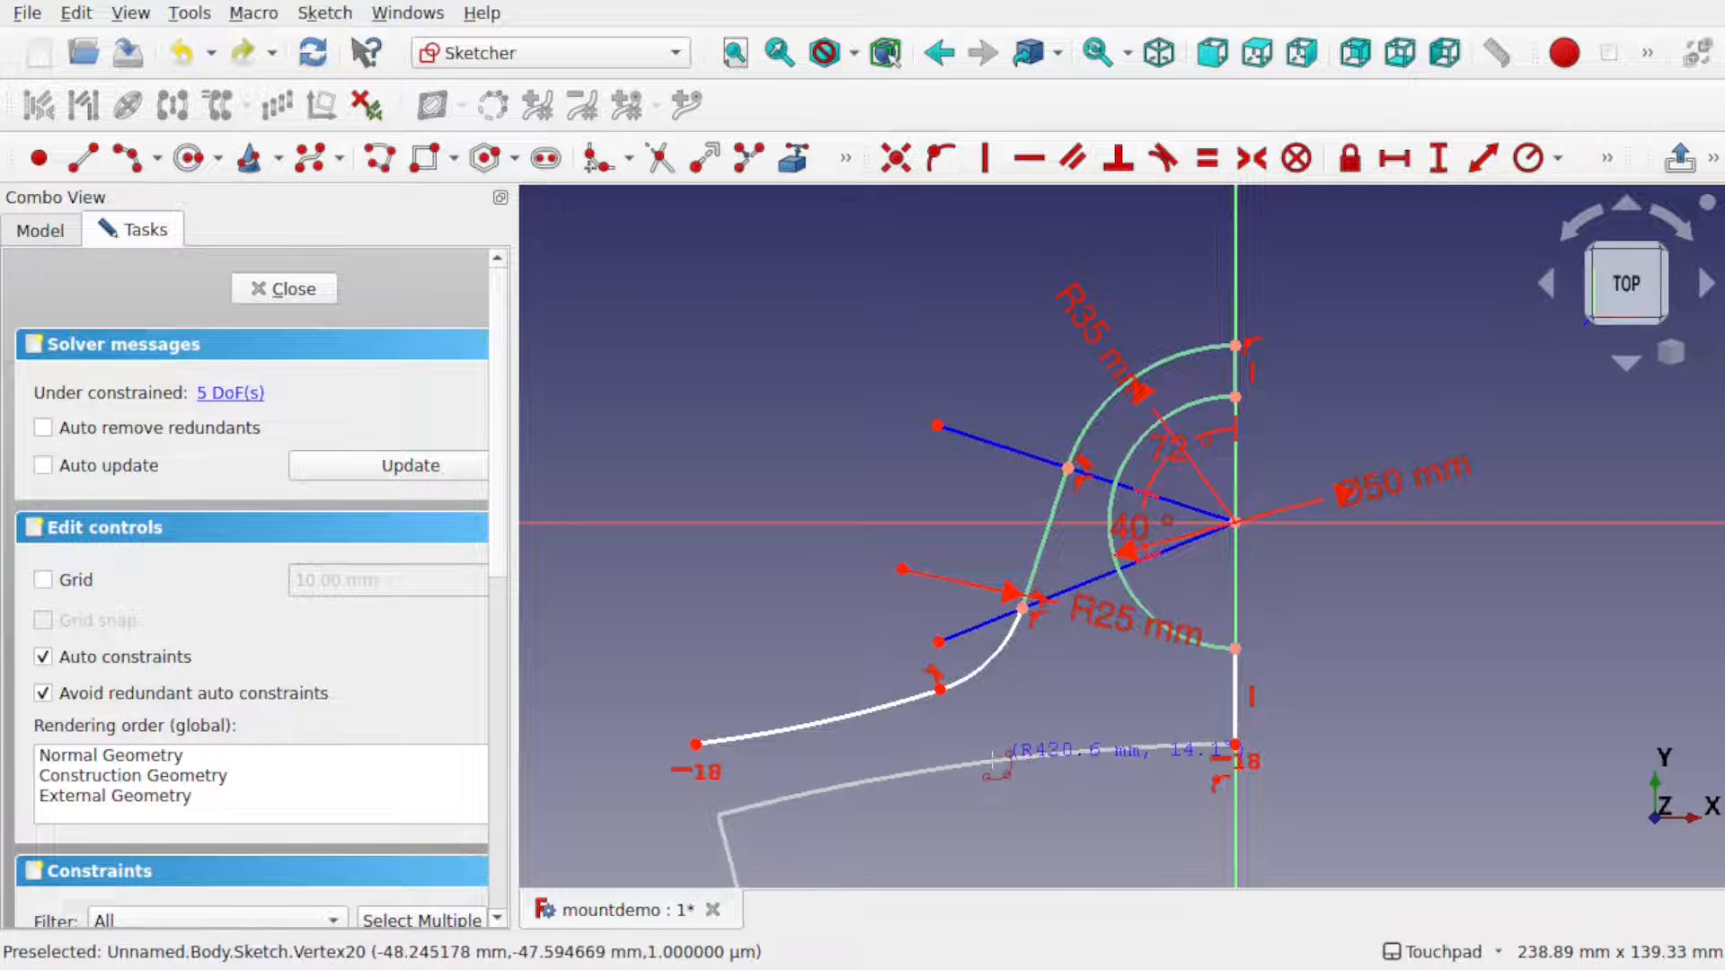
{"action": "left_click", "coordinate": [1000, 767]}
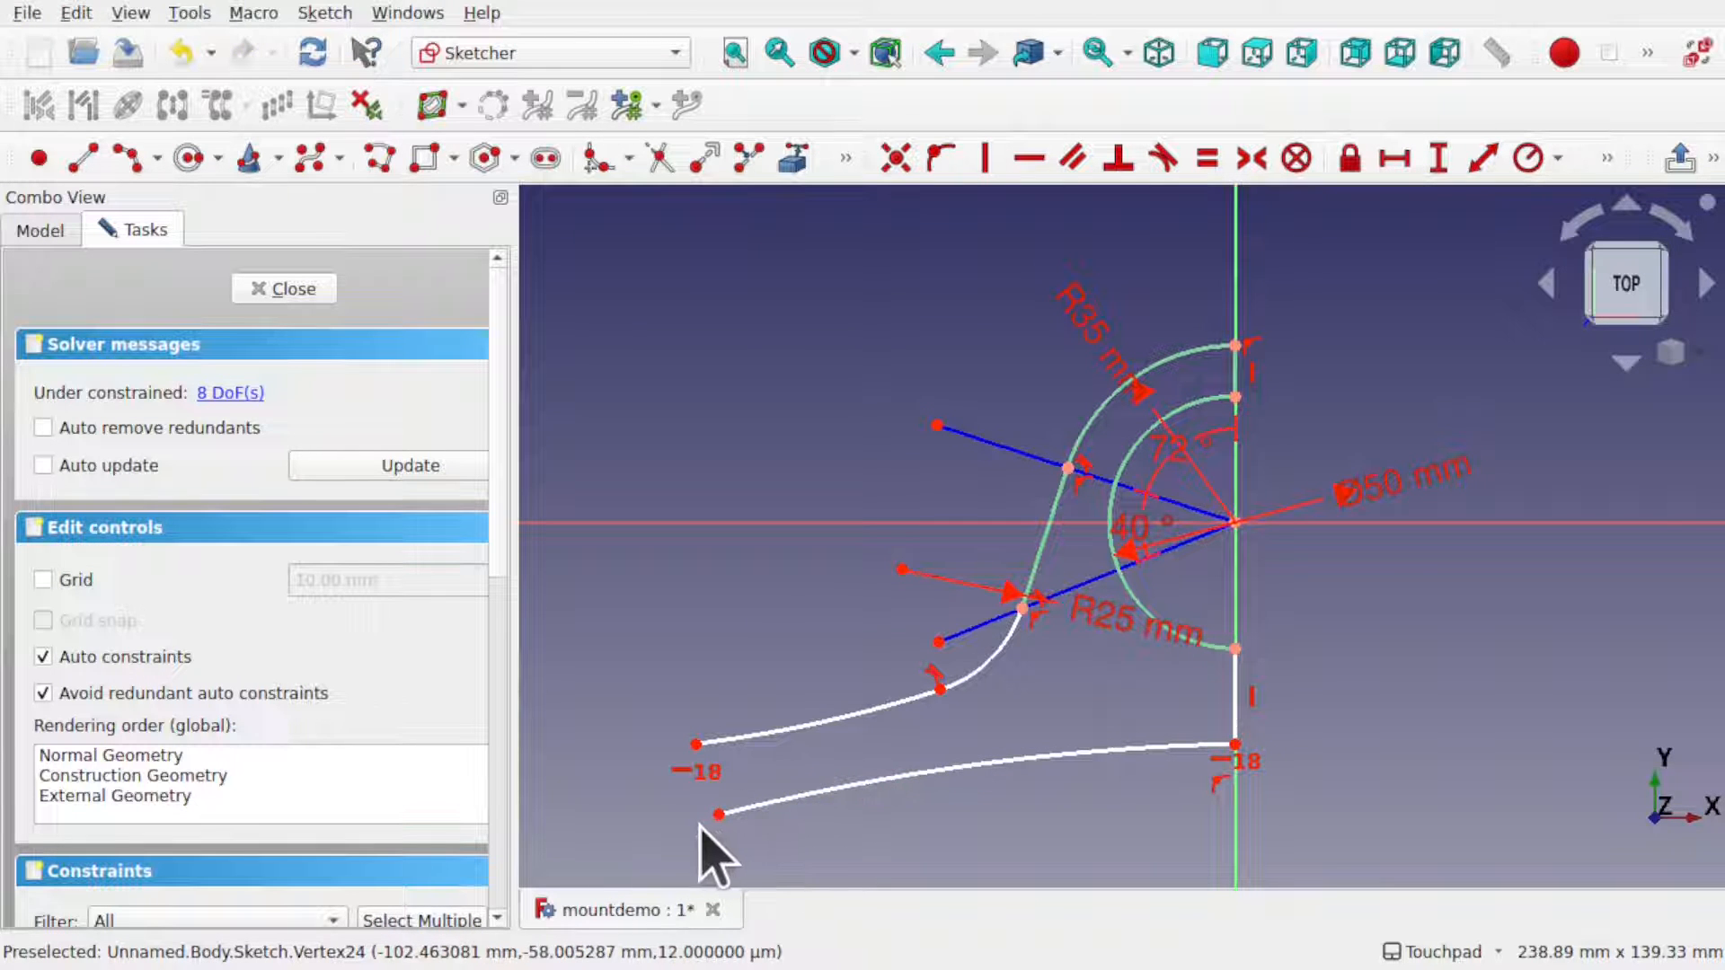
{"action": "left_click_drag", "start_coordinate": [719, 813], "coordinate": [656, 819]}
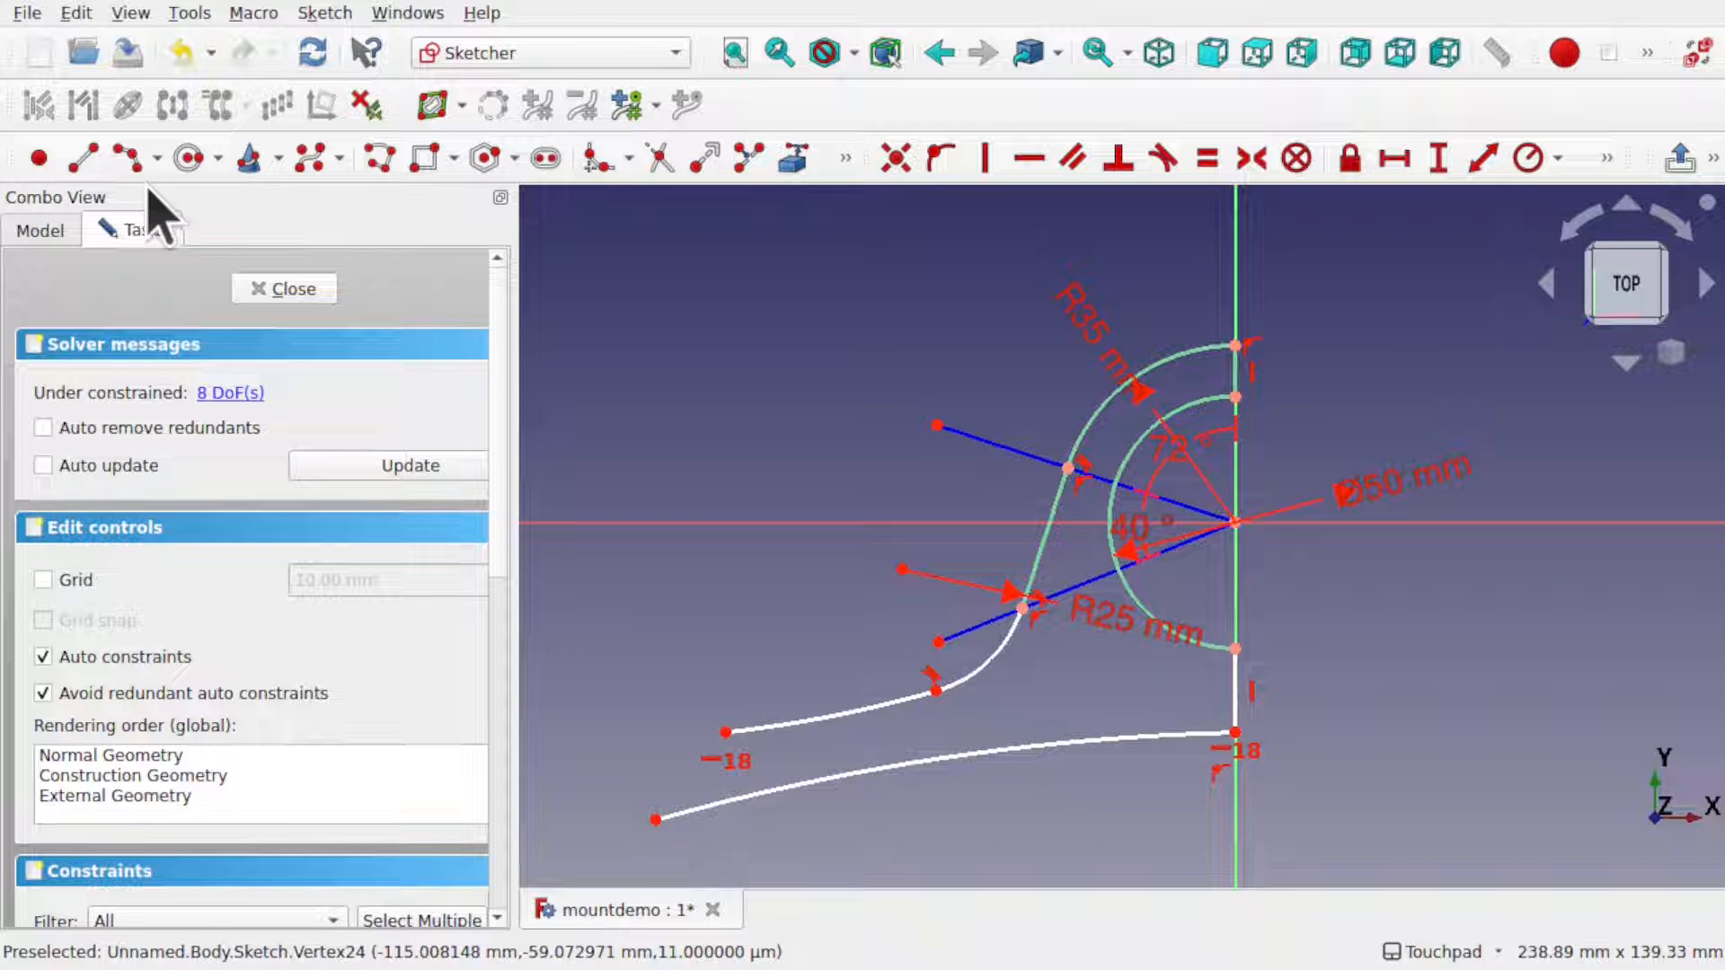
- Close the outline with a slanted line joining the free ends of the upper and lower shallow arcs
{"action": "left_click", "coordinate": [84, 159]}
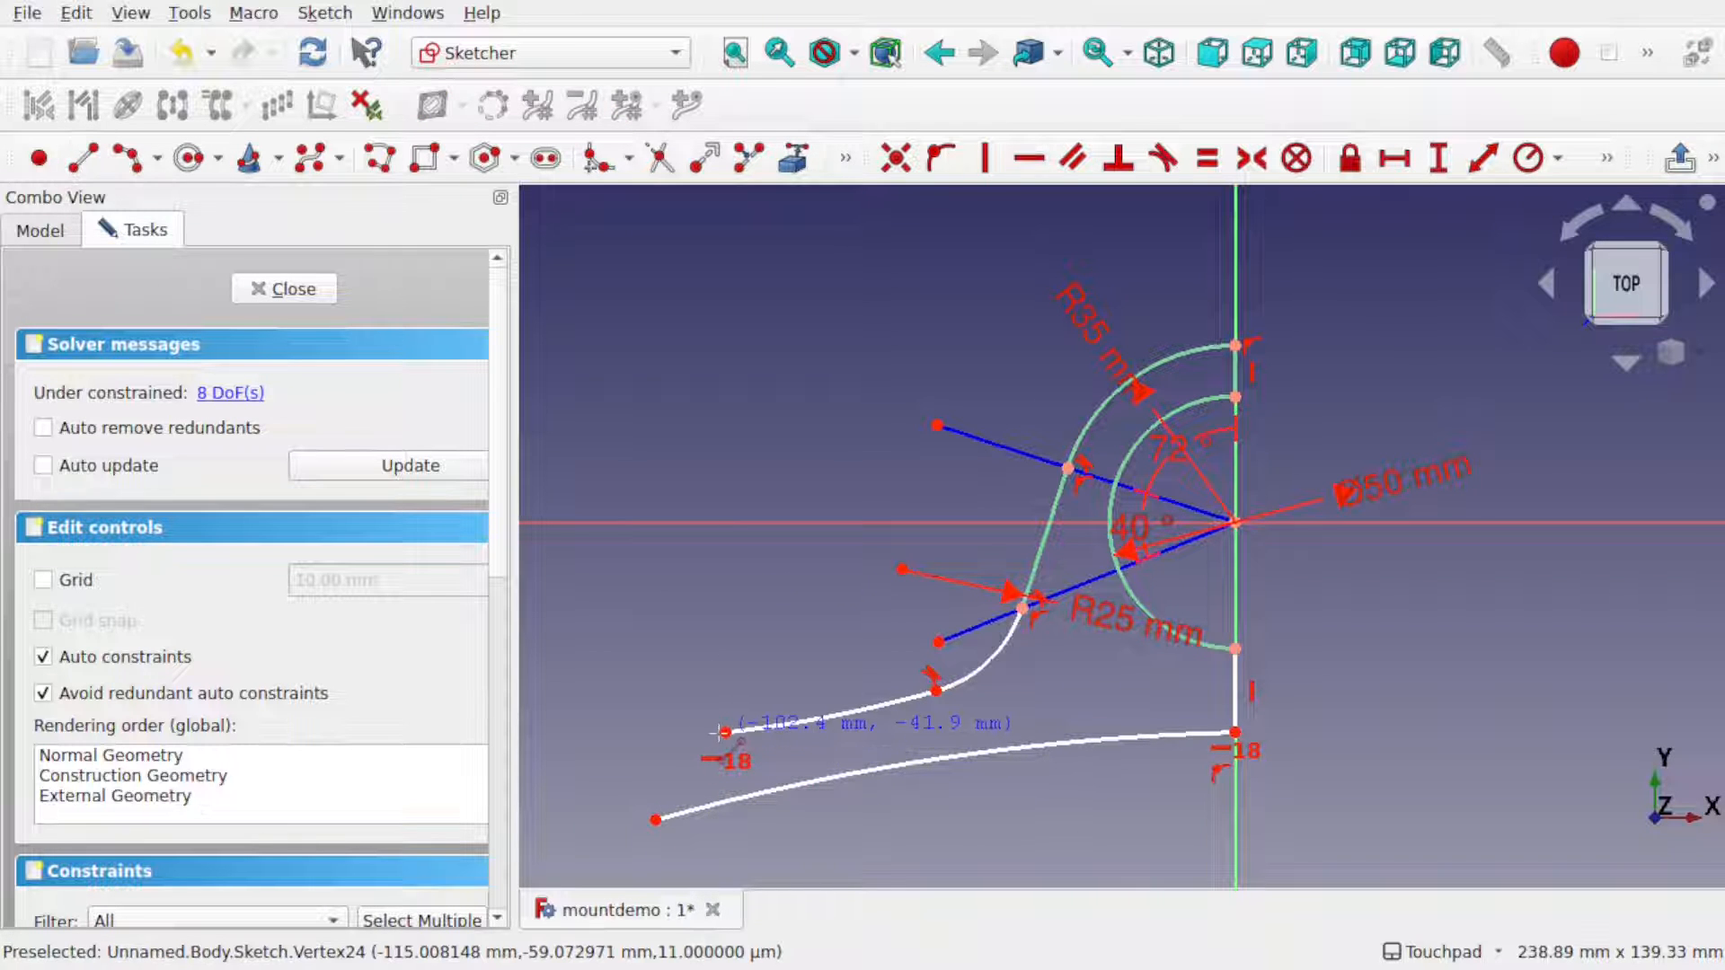
{"action": "left_click", "coordinate": [725, 732]}
{"action": "left_click", "coordinate": [656, 819]}
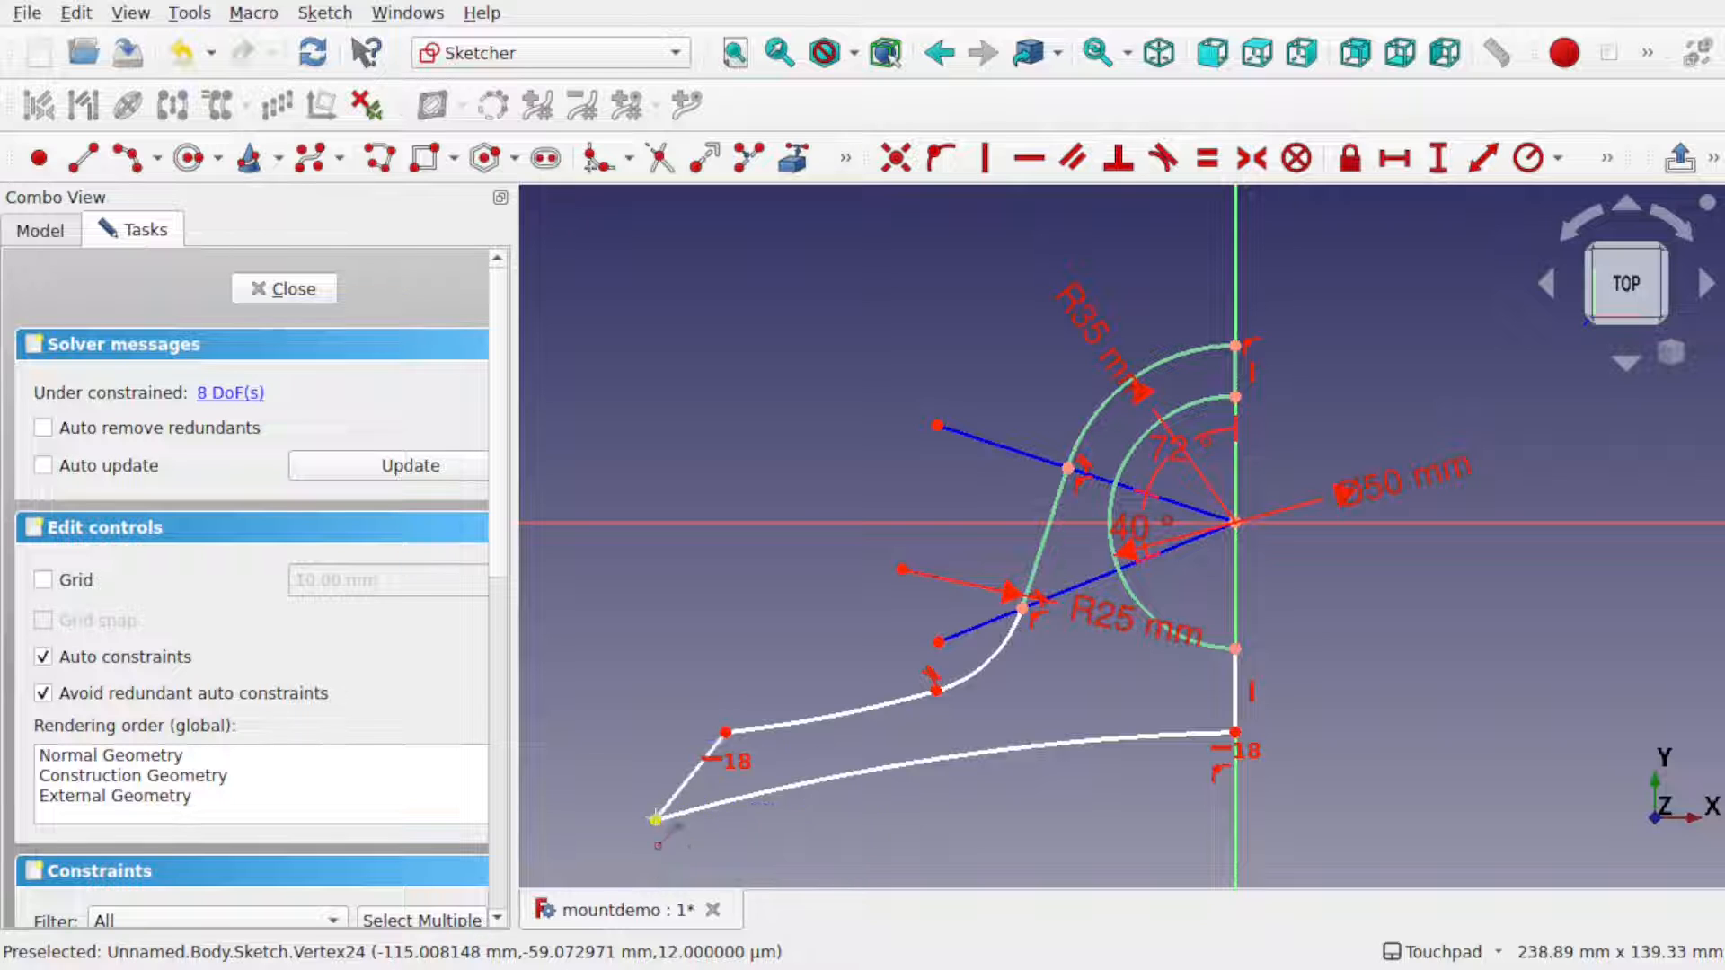
{"action": "key", "text": "Escape"}
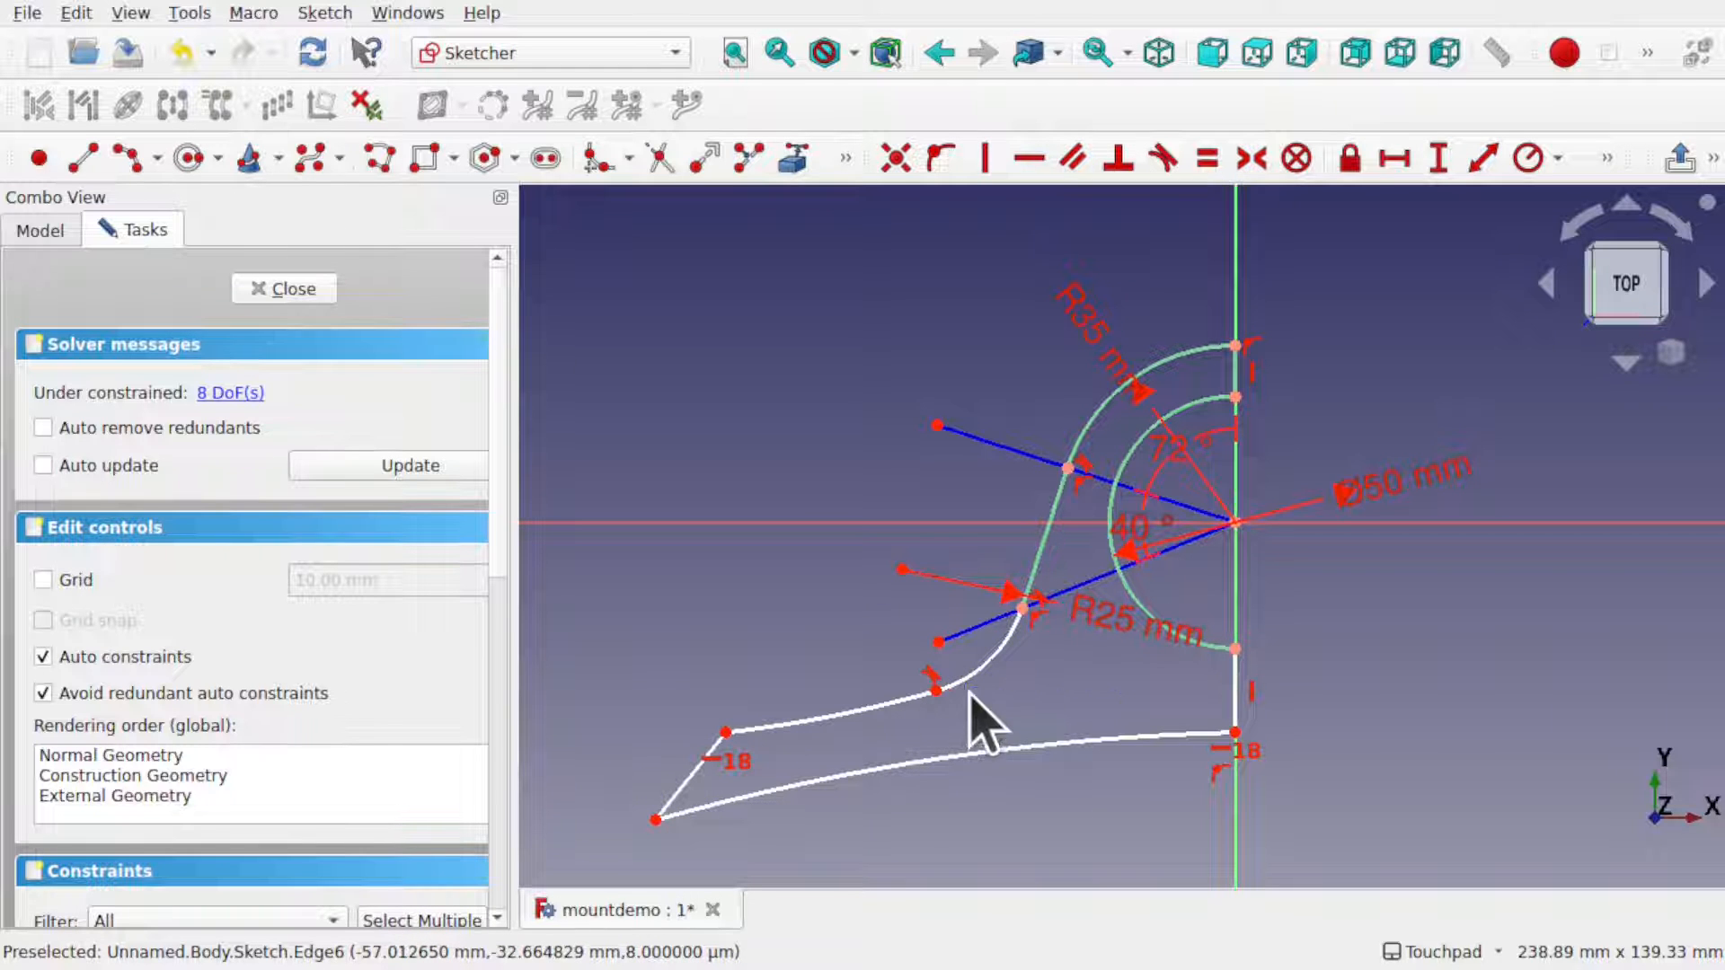
- Constrain the upper shallow arc's radius to 260 mm and move its dimension label clear of the outline, beyond the Y axis
{"action": "left_click", "coordinate": [831, 714]}
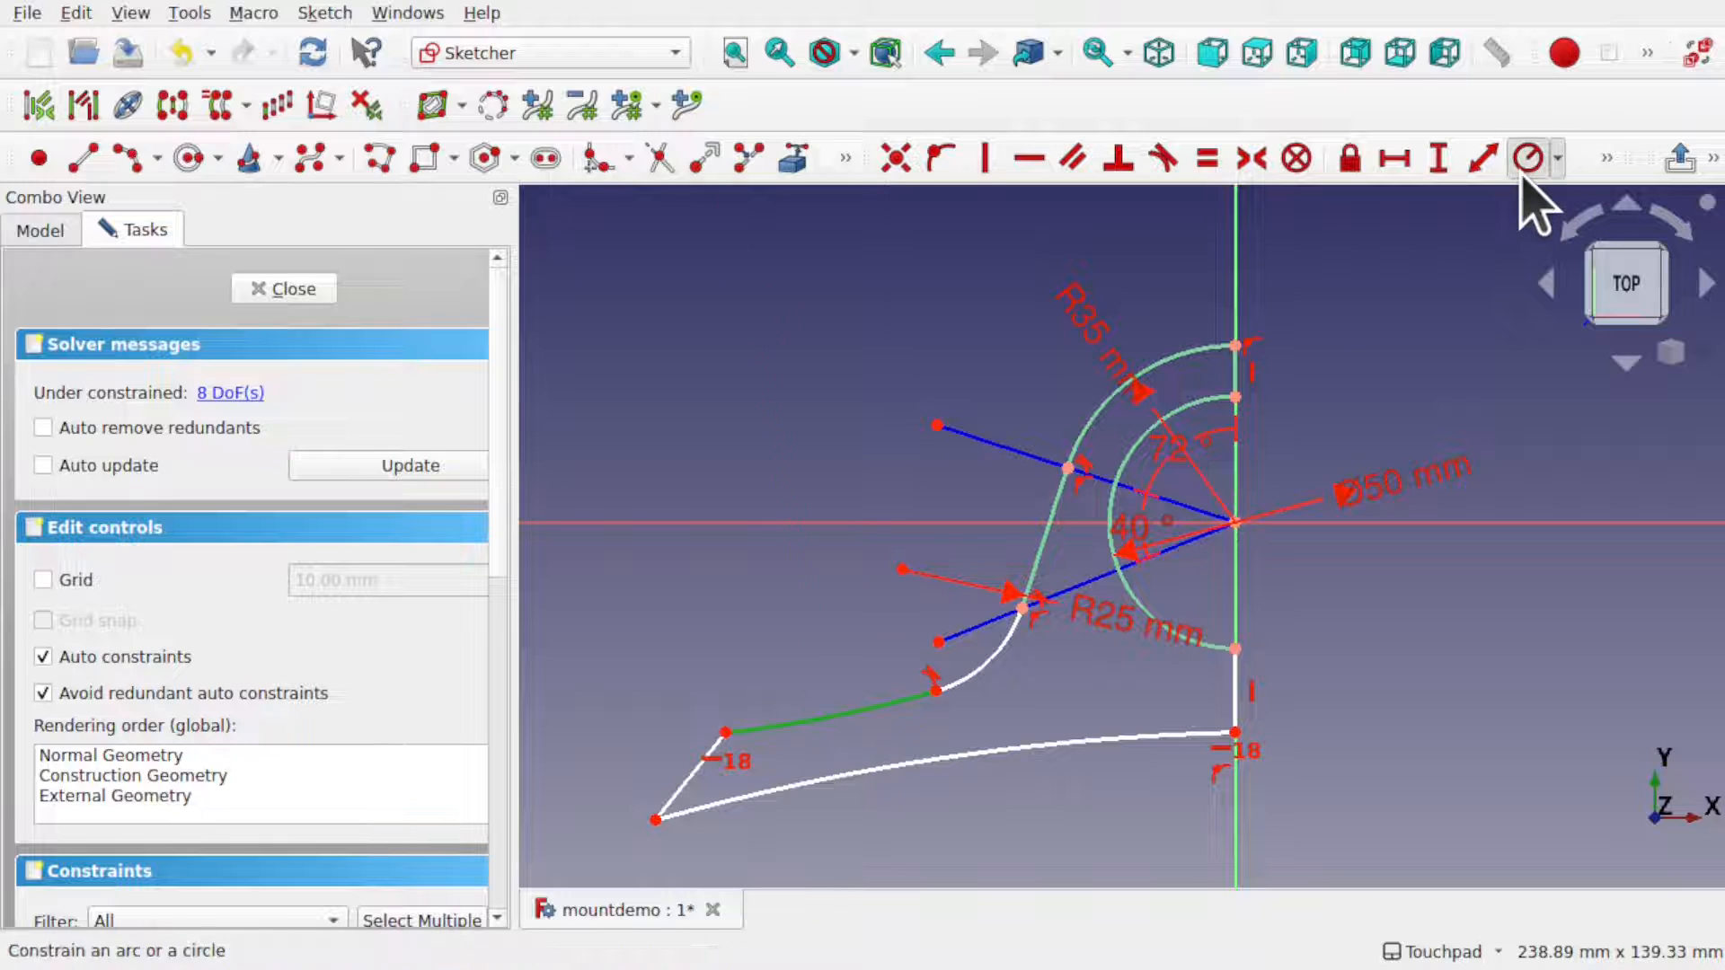
{"action": "left_click", "coordinate": [1527, 158]}
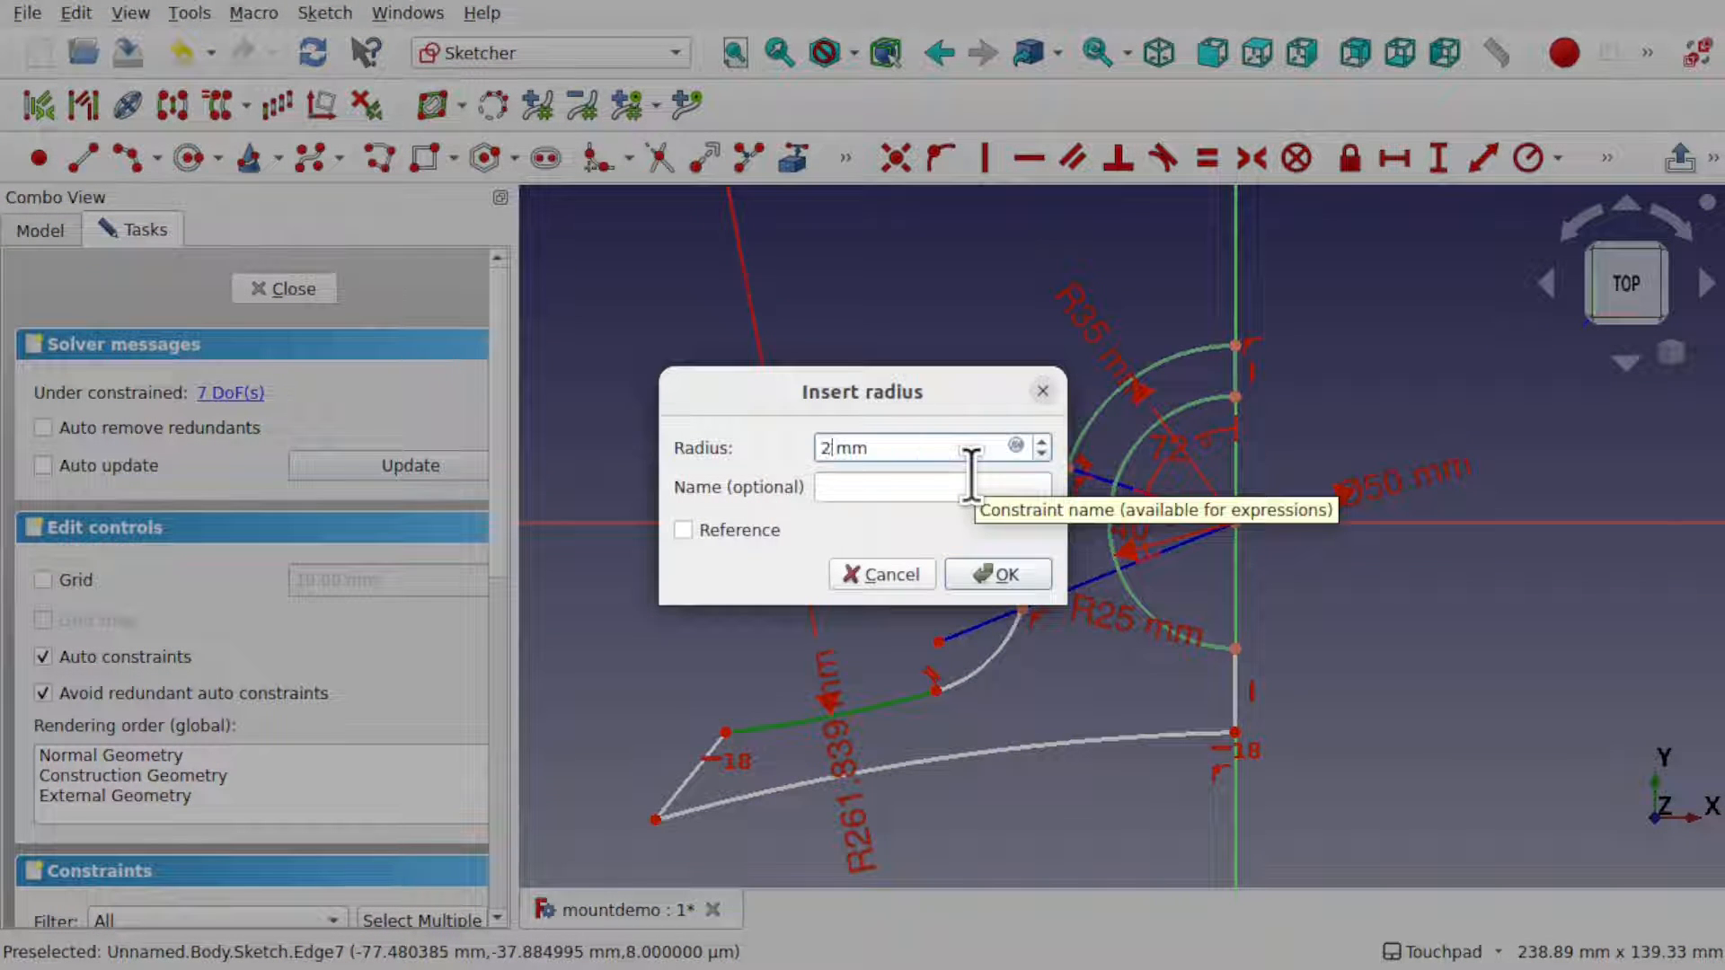
{"action": "key", "text": "Return"}
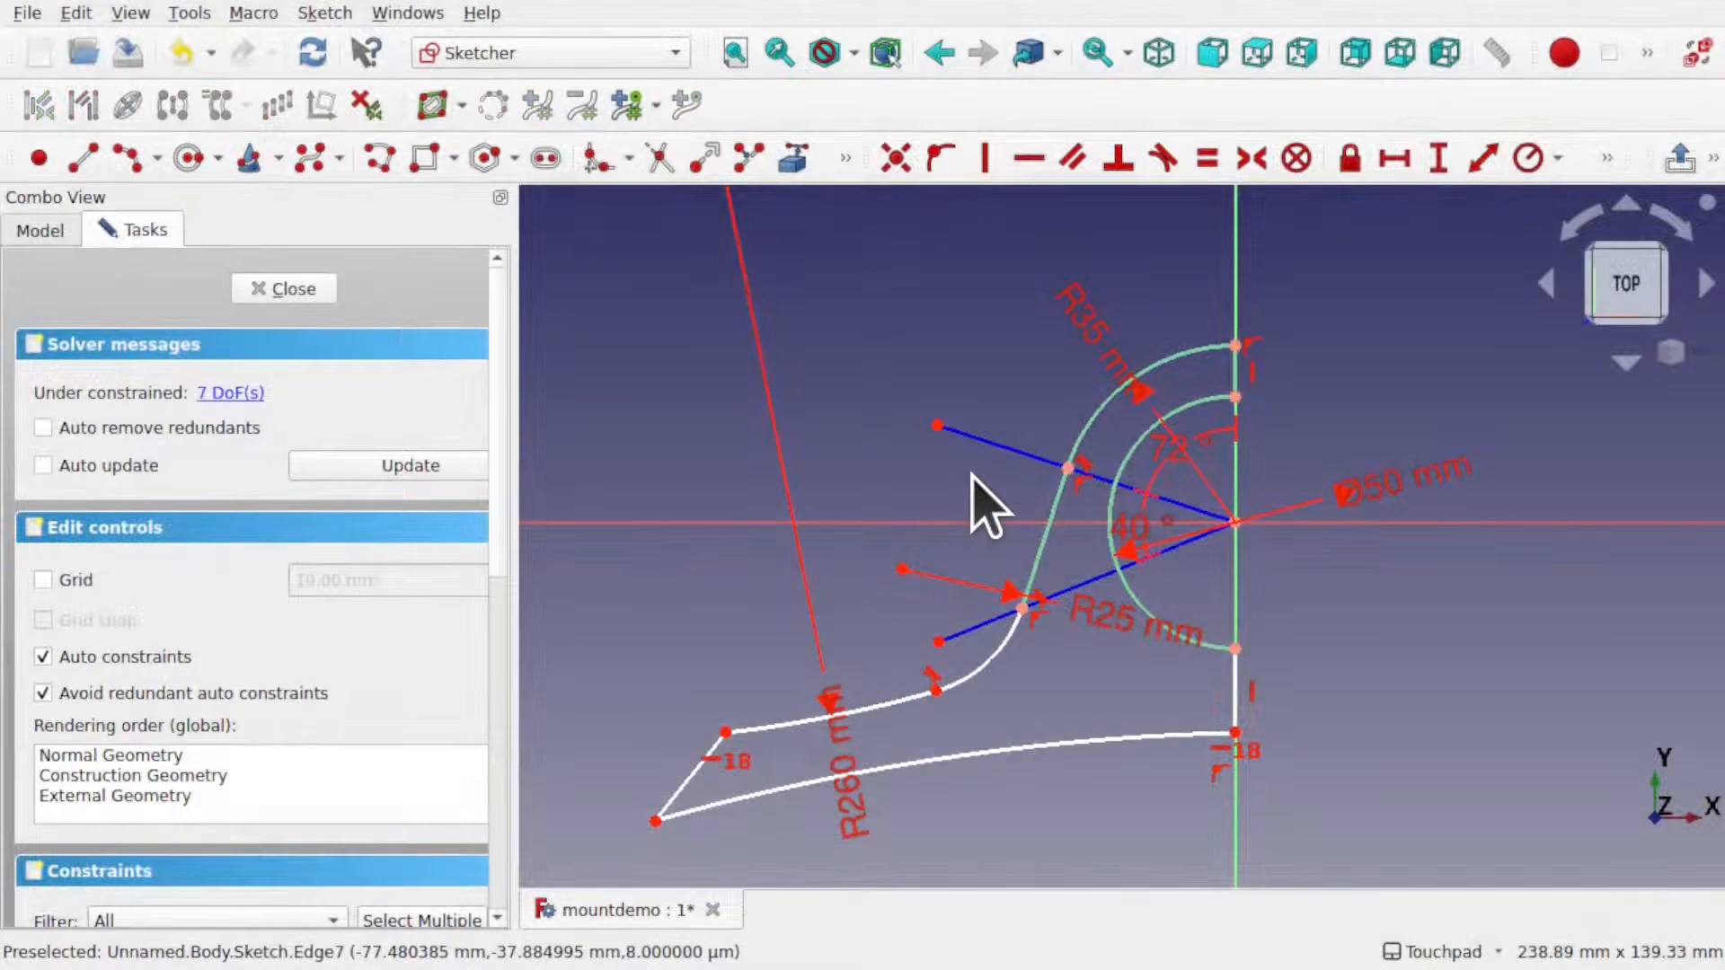
{"action": "mouse_move", "coordinate": [842, 769]}
{"action": "left_mouse_down"}
{"action": "mouse_move", "coordinate": [1136, 616]}
{"action": "mouse_move", "coordinate": [1402, 351]}
{"action": "left_mouse_up"}
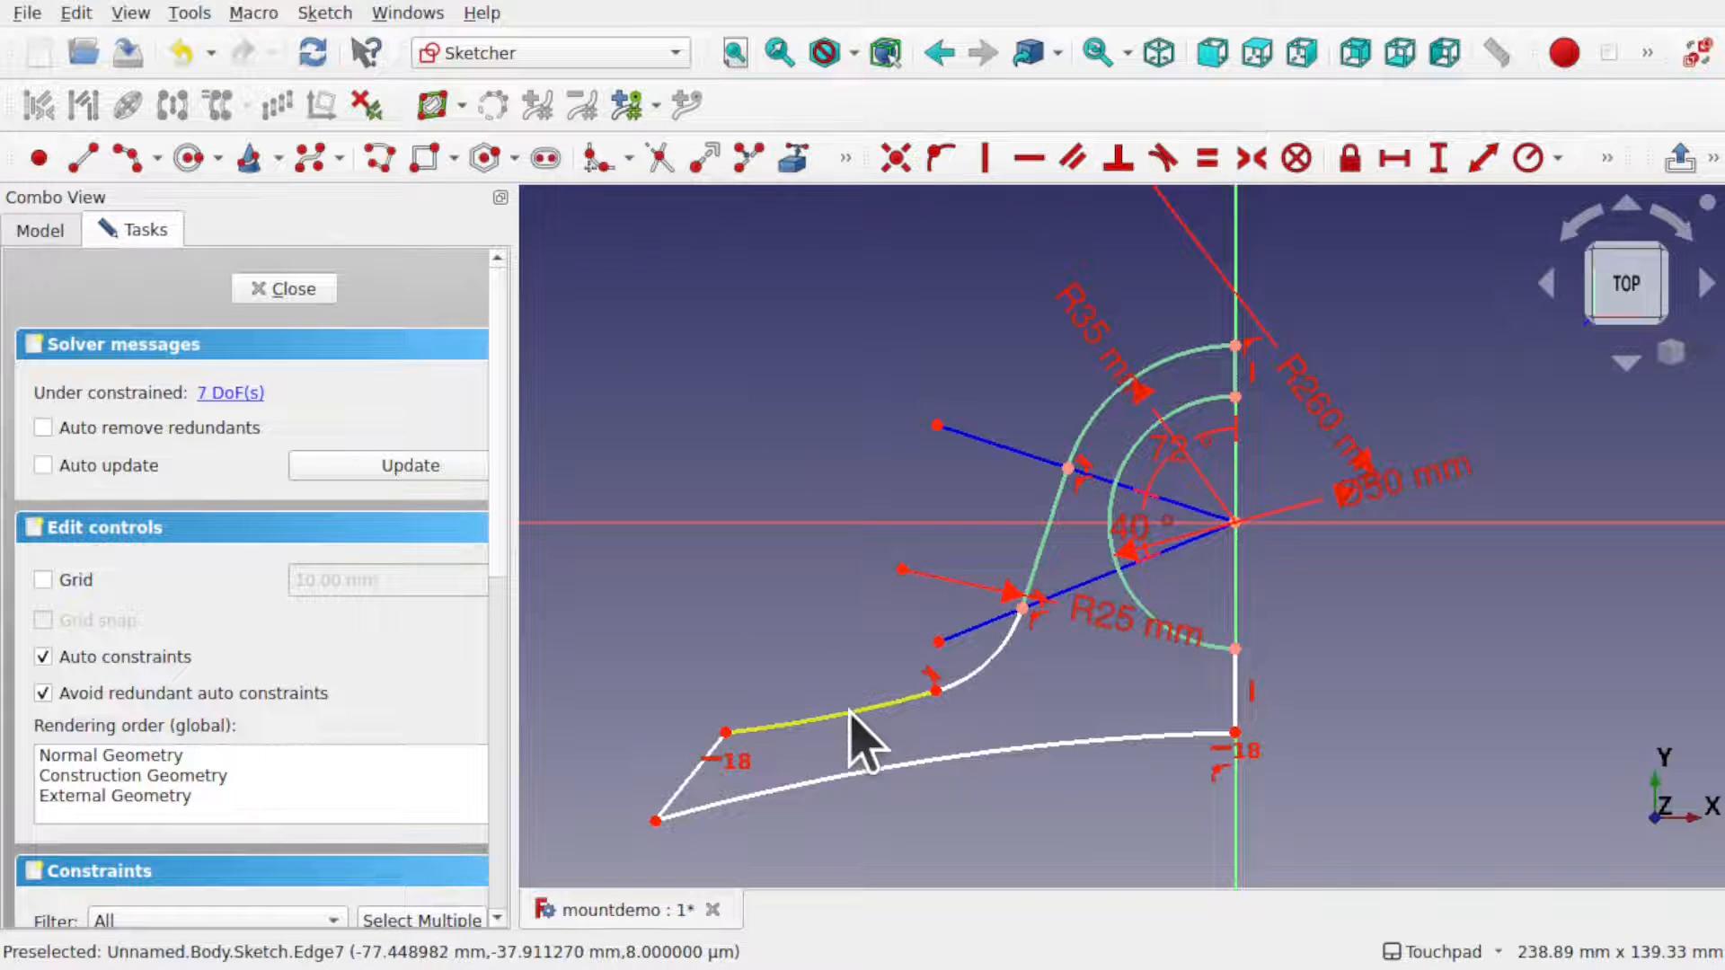
- Constrain the long lower arc's radius to 460 mm
{"action": "scroll", "coordinate": [898, 597], "scroll_direction": "down", "scroll_amount": 5}
{"action": "scroll", "coordinate": [899, 597], "scroll_direction": "down", "scroll_amount": 1}
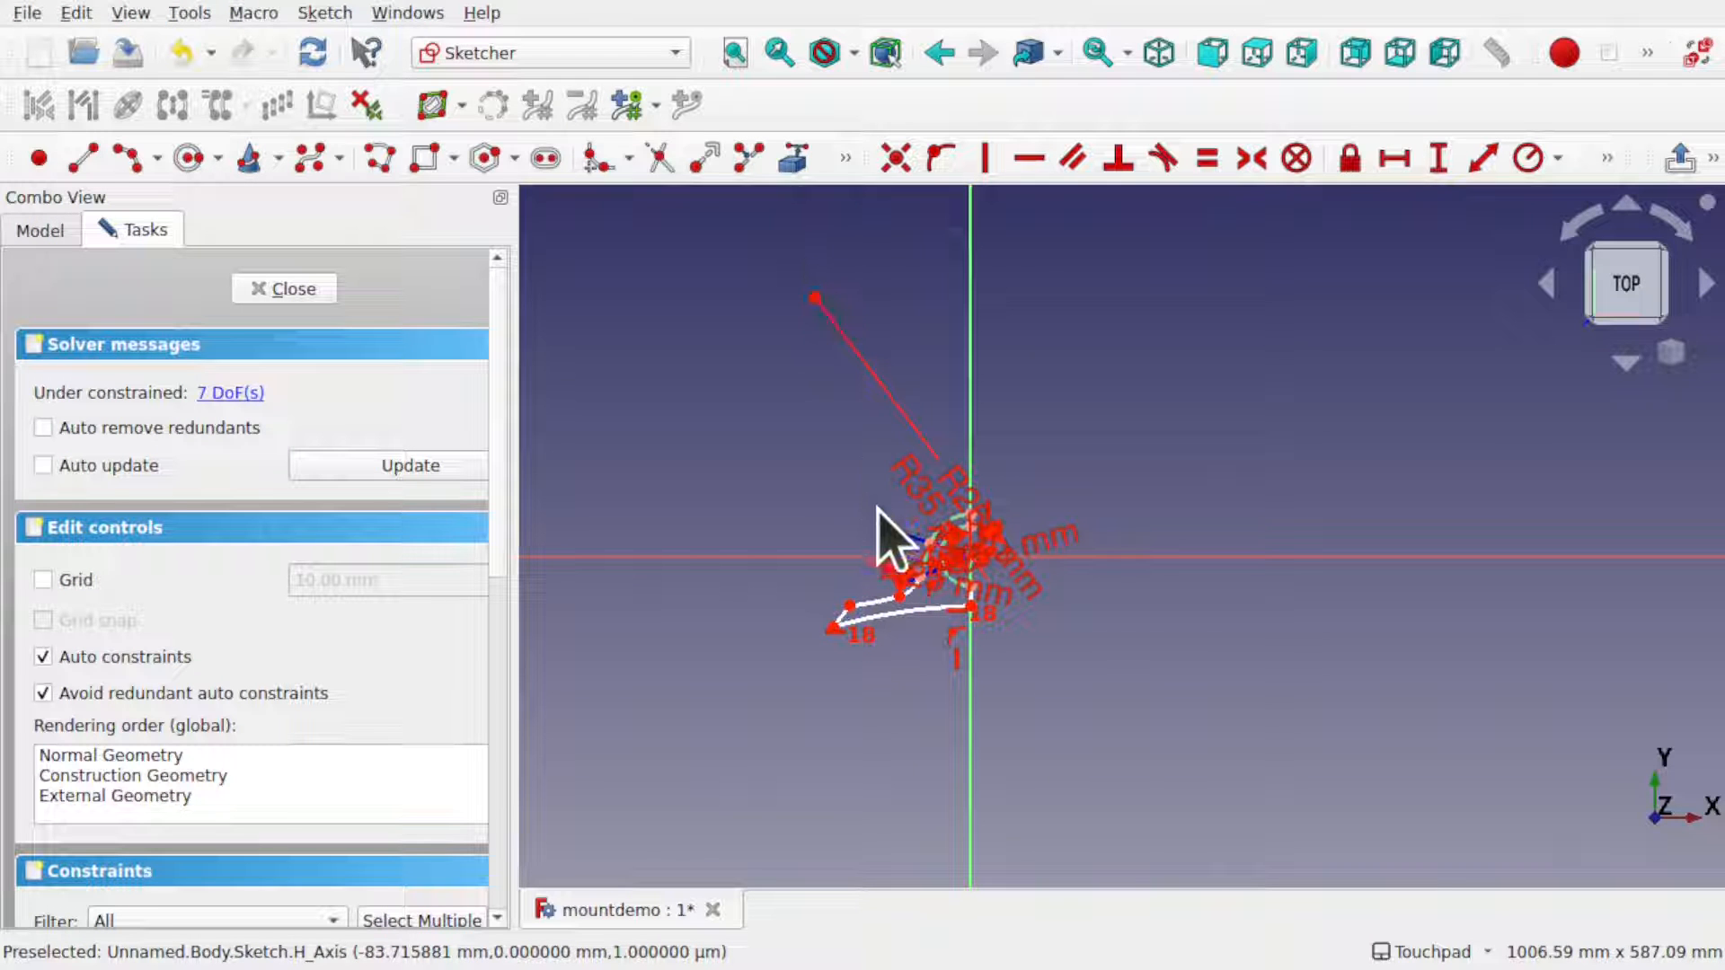
{"action": "scroll", "coordinate": [879, 509], "scroll_direction": "up", "scroll_amount": 6}
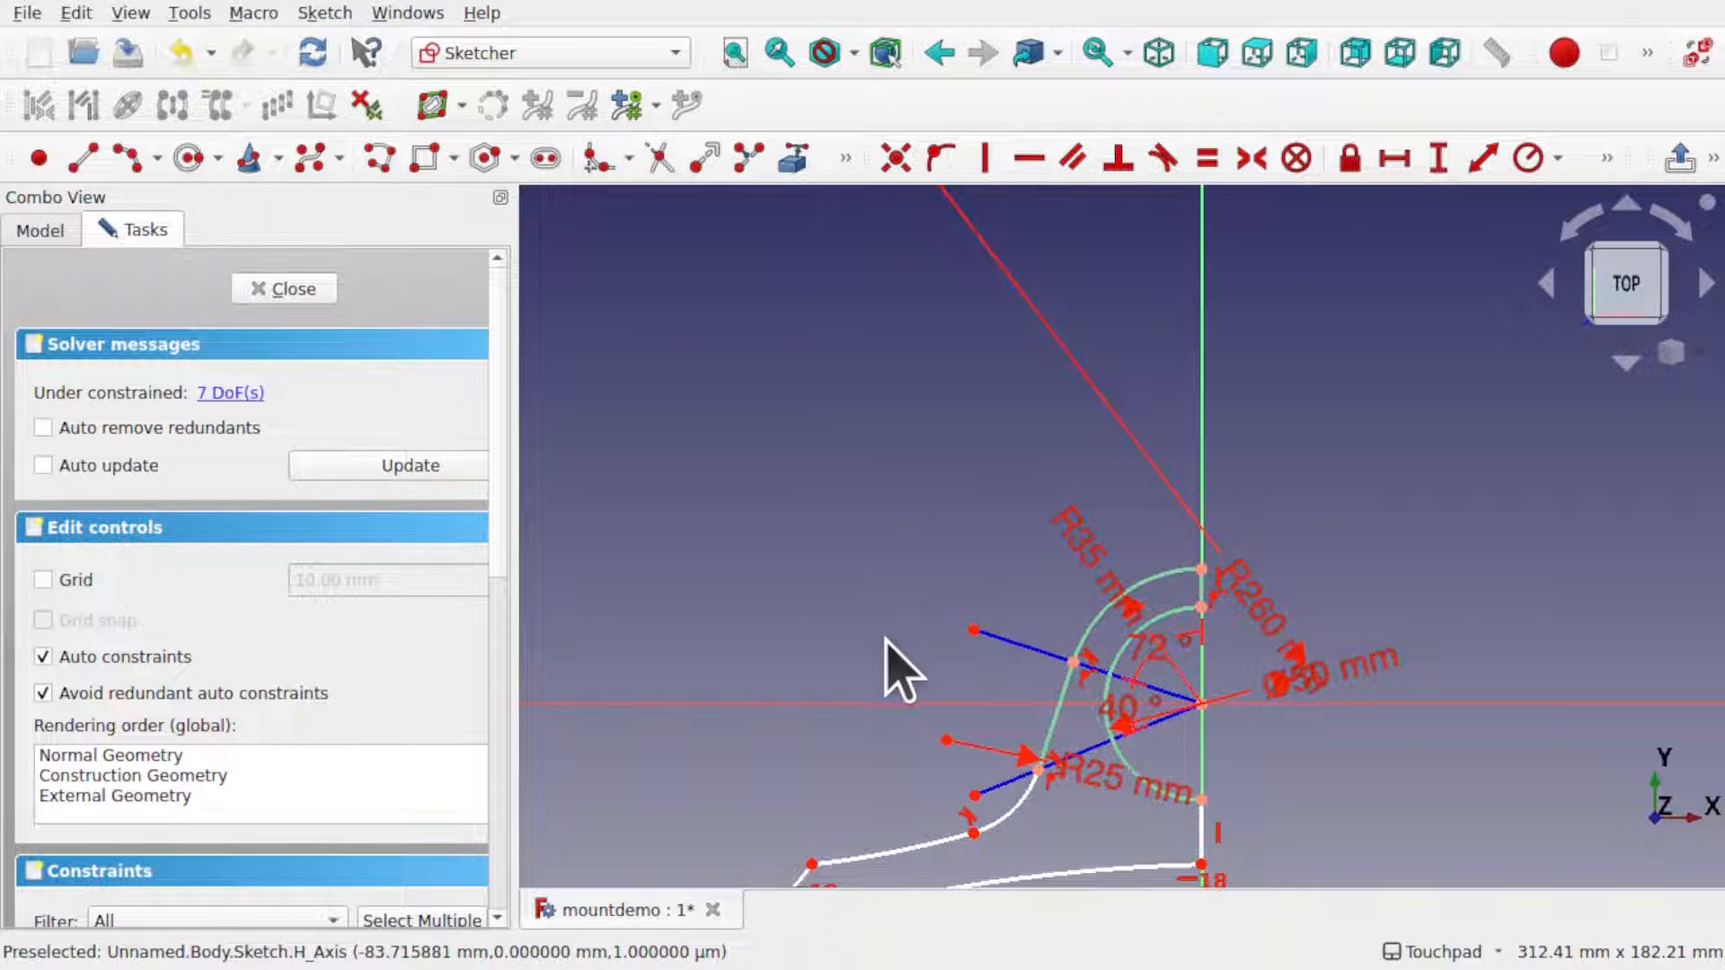
{"action": "middle_click_drag", "start_coordinate": [886, 639], "coordinate": [904, 443], "text": "shift"}
{"action": "scroll", "coordinate": [903, 443], "scroll_direction": "up", "scroll_amount": 2}
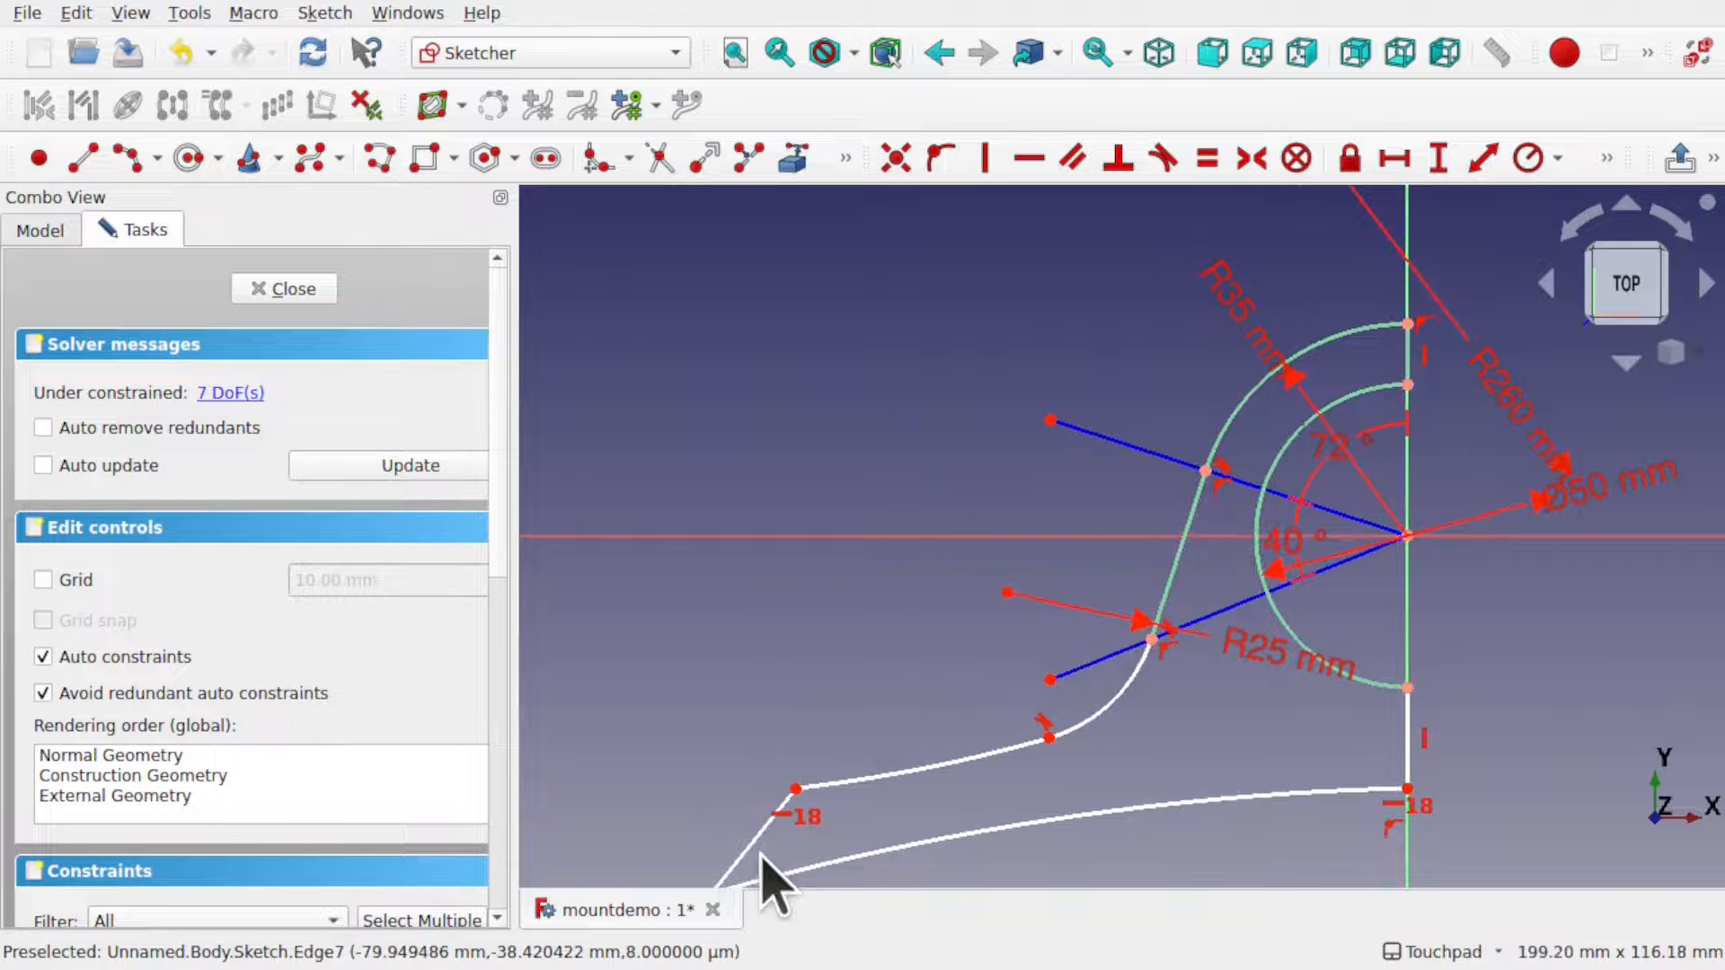
{"action": "left_click", "coordinate": [939, 846]}
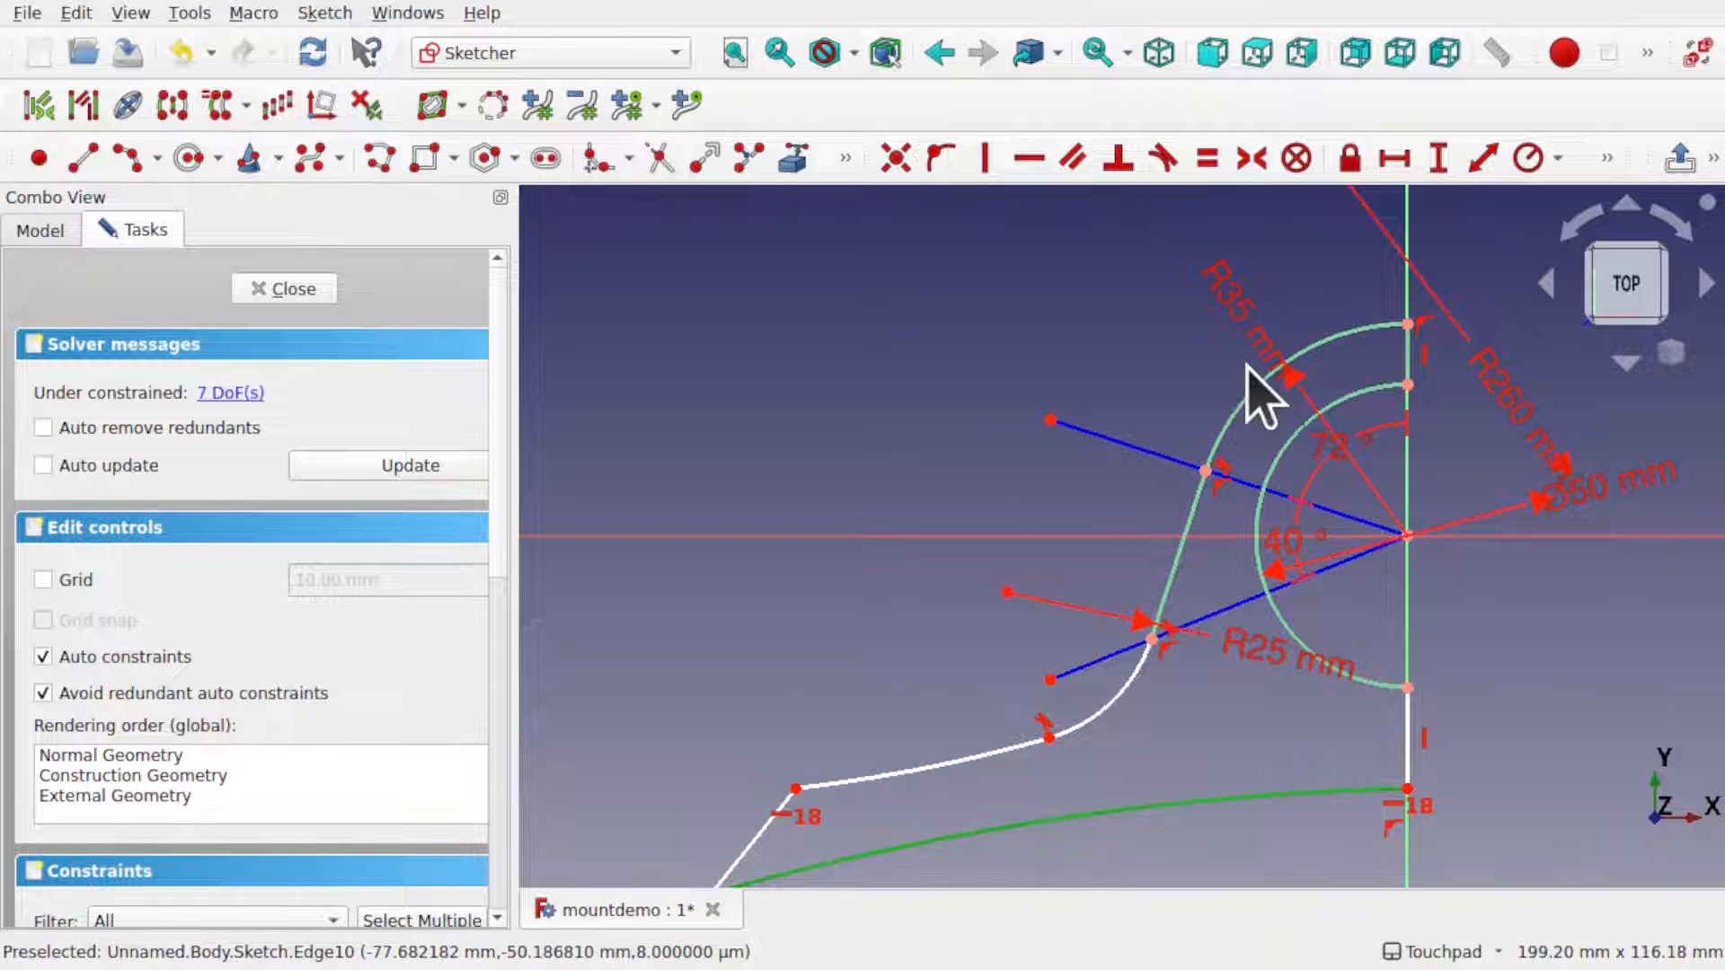
{"action": "left_click", "coordinate": [1529, 160]}
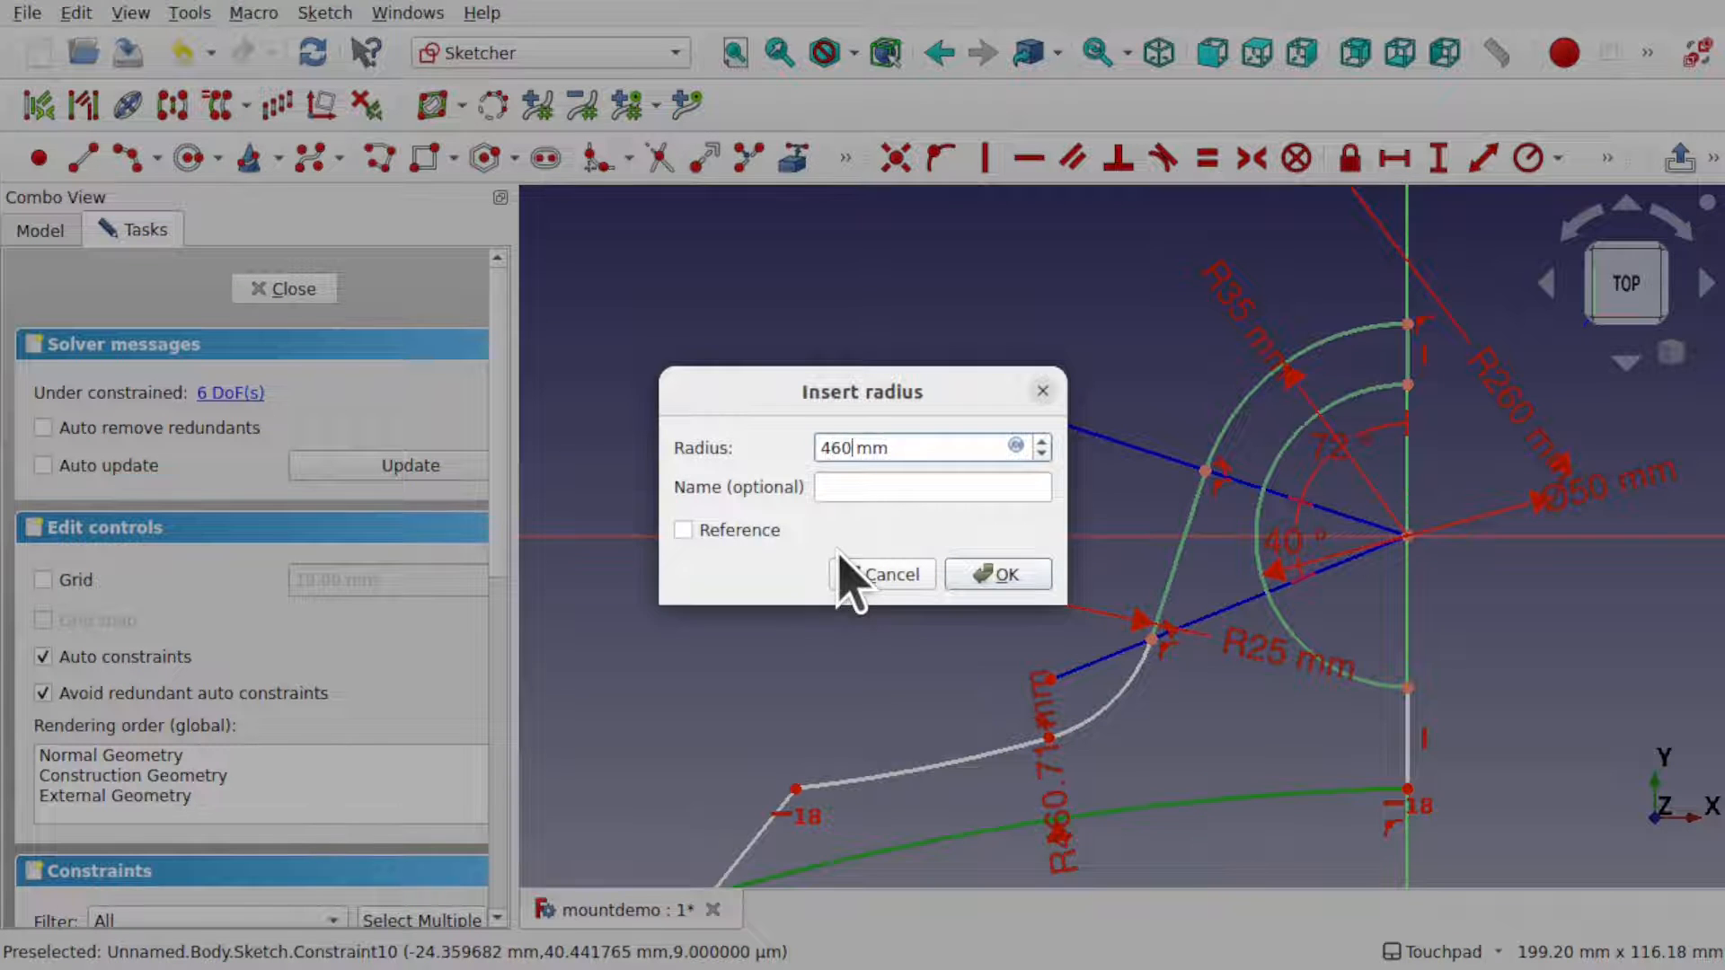
{"action": "type", "text": "460"}
{"action": "key", "text": "Return"}
- Constrain the lower vertical line's length to 18 mm and move its dimension and the 460 mm radius label beyond the Y axis
{"action": "scroll", "coordinate": [978, 782], "scroll_direction": "down", "scroll_amount": 3}
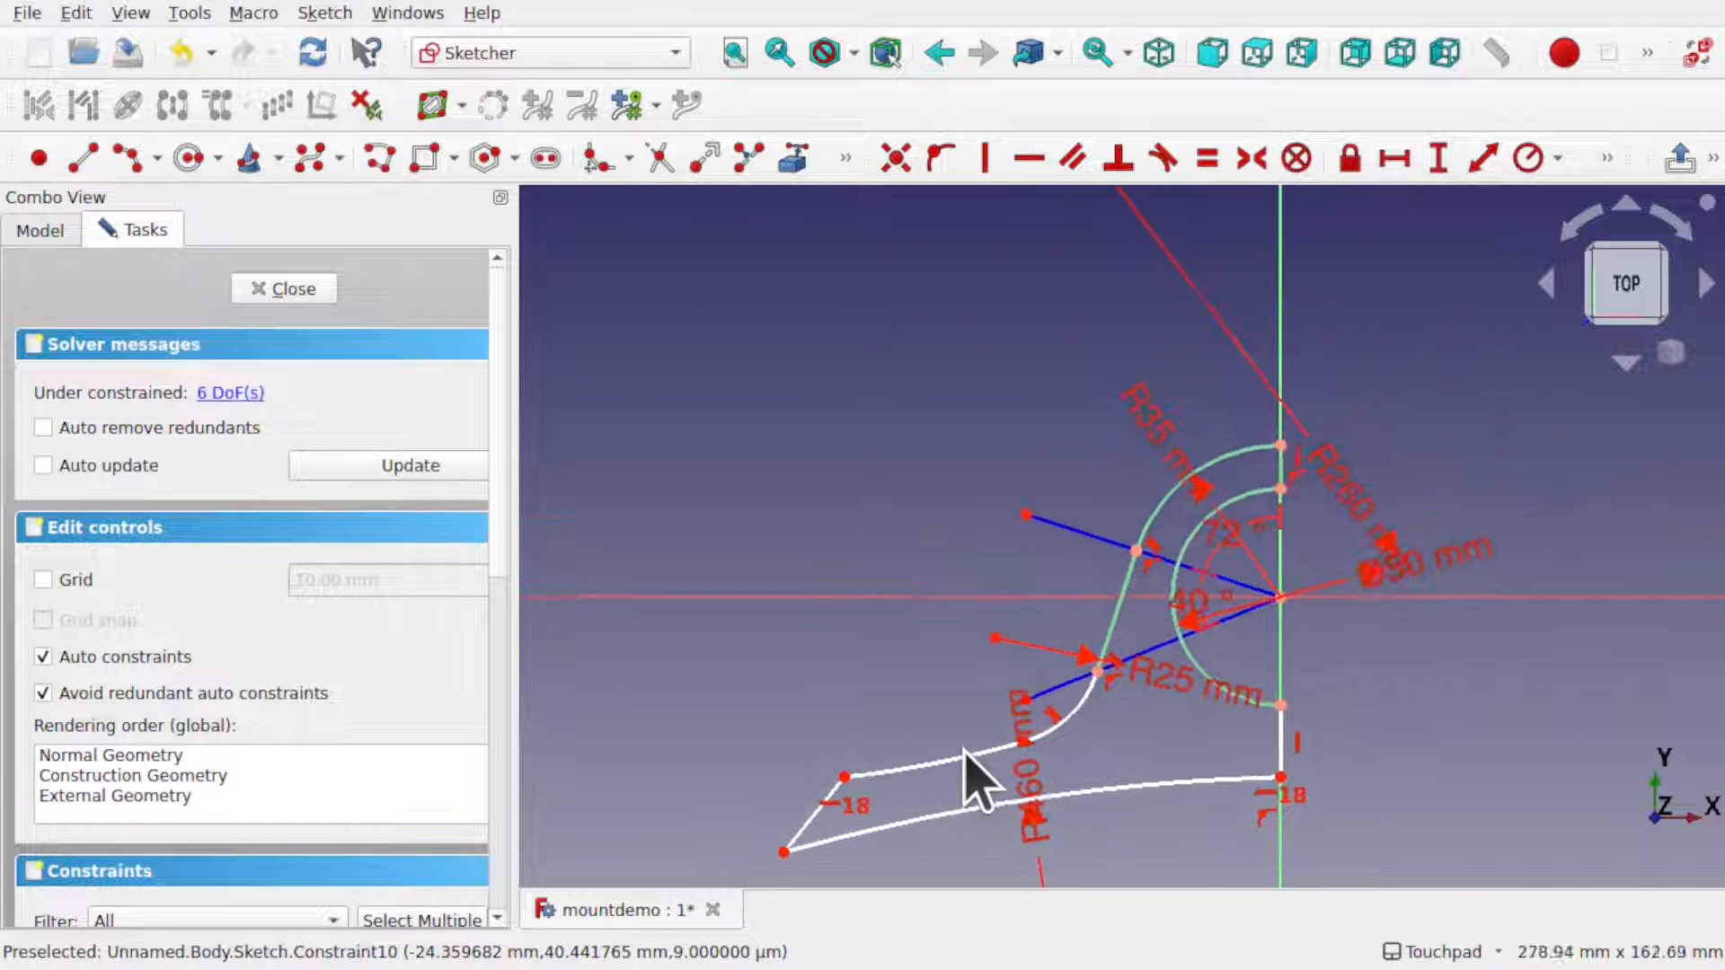
{"action": "left_click_drag", "start_coordinate": [854, 773], "coordinate": [845, 780]}
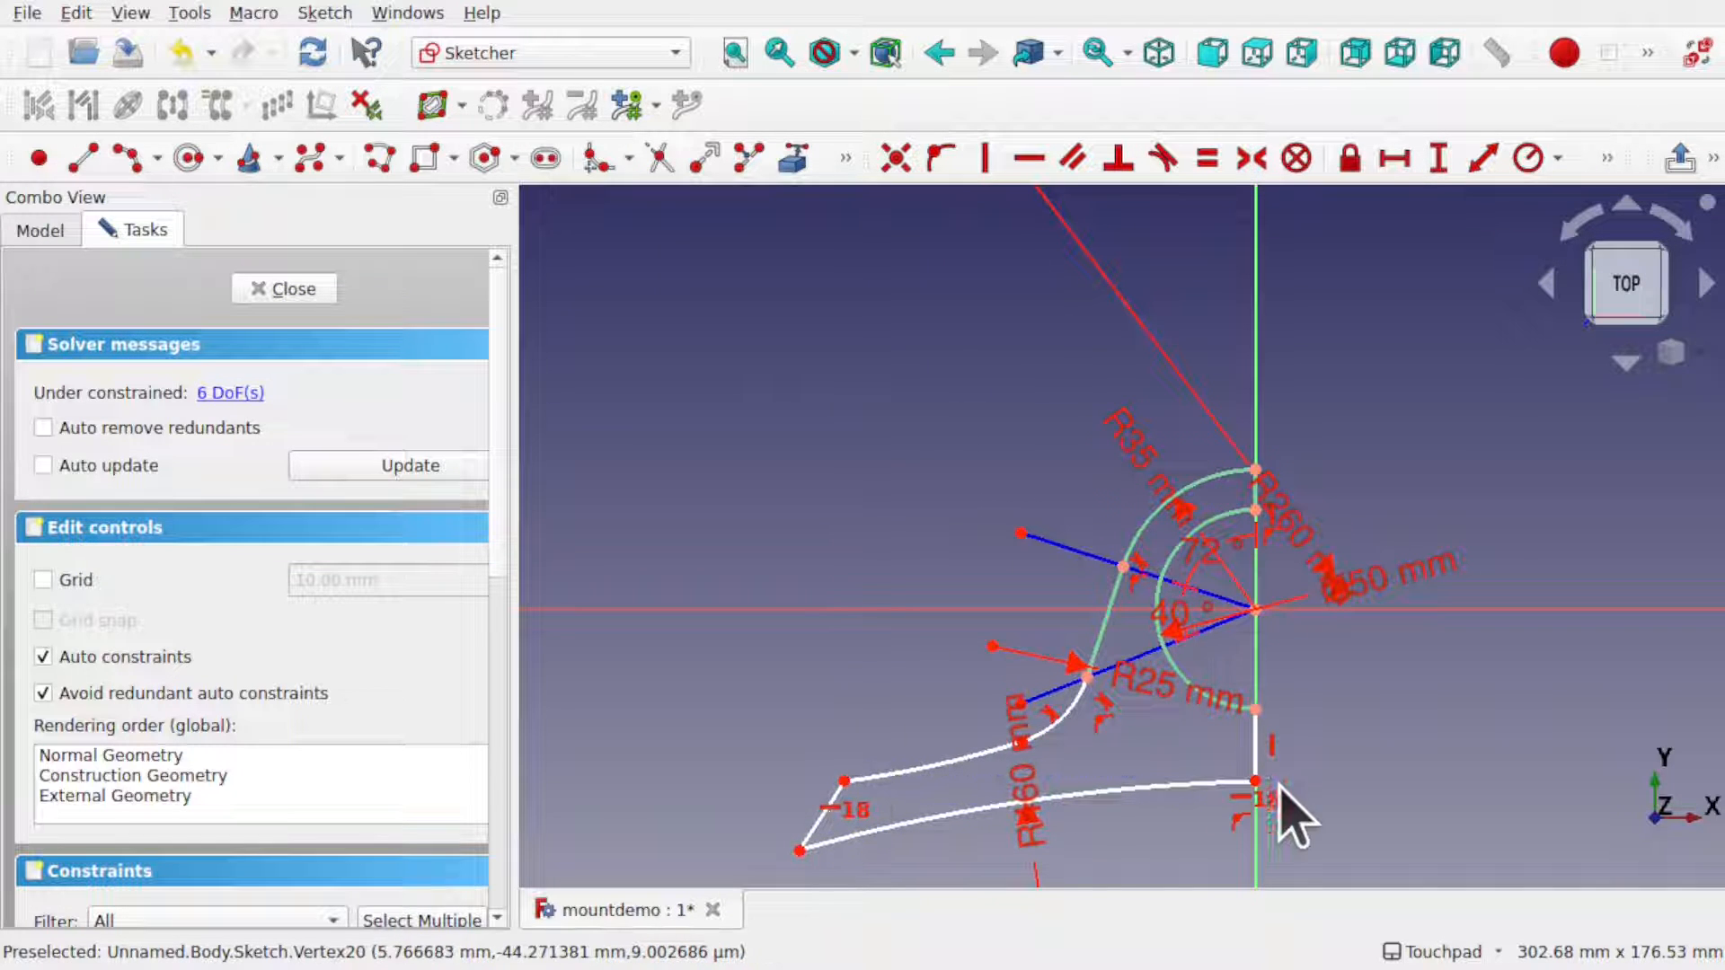
{"action": "left_click", "coordinate": [1257, 759]}
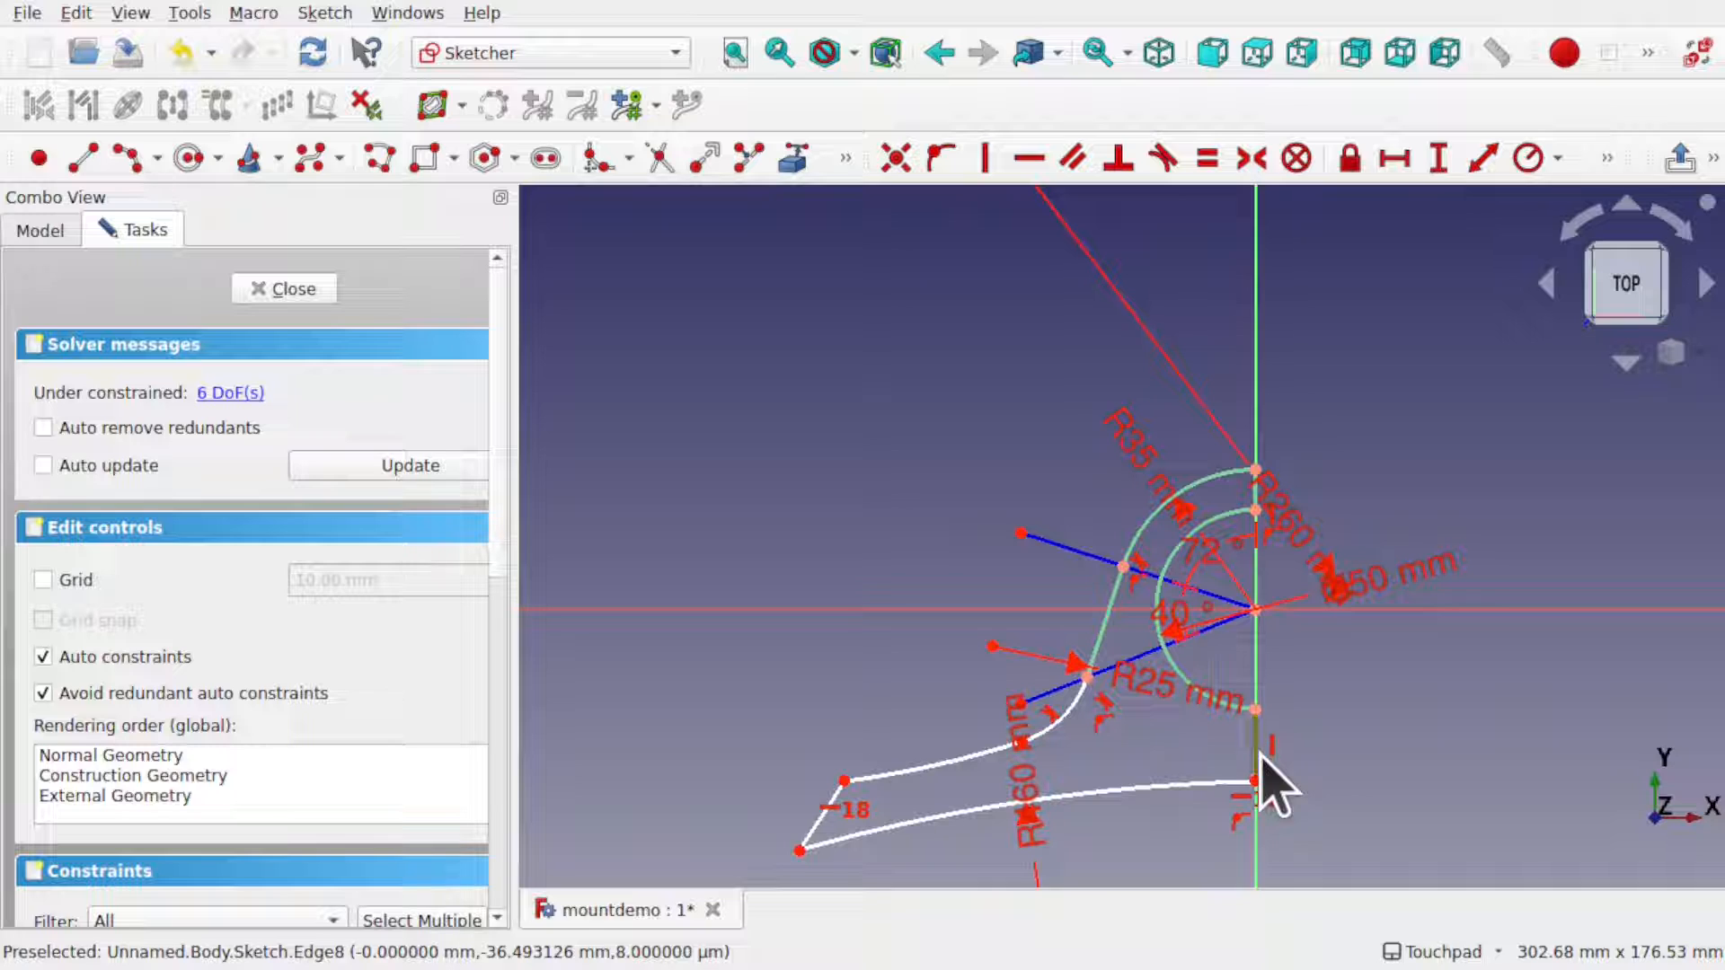
{"action": "left_click", "coordinate": [1438, 160]}
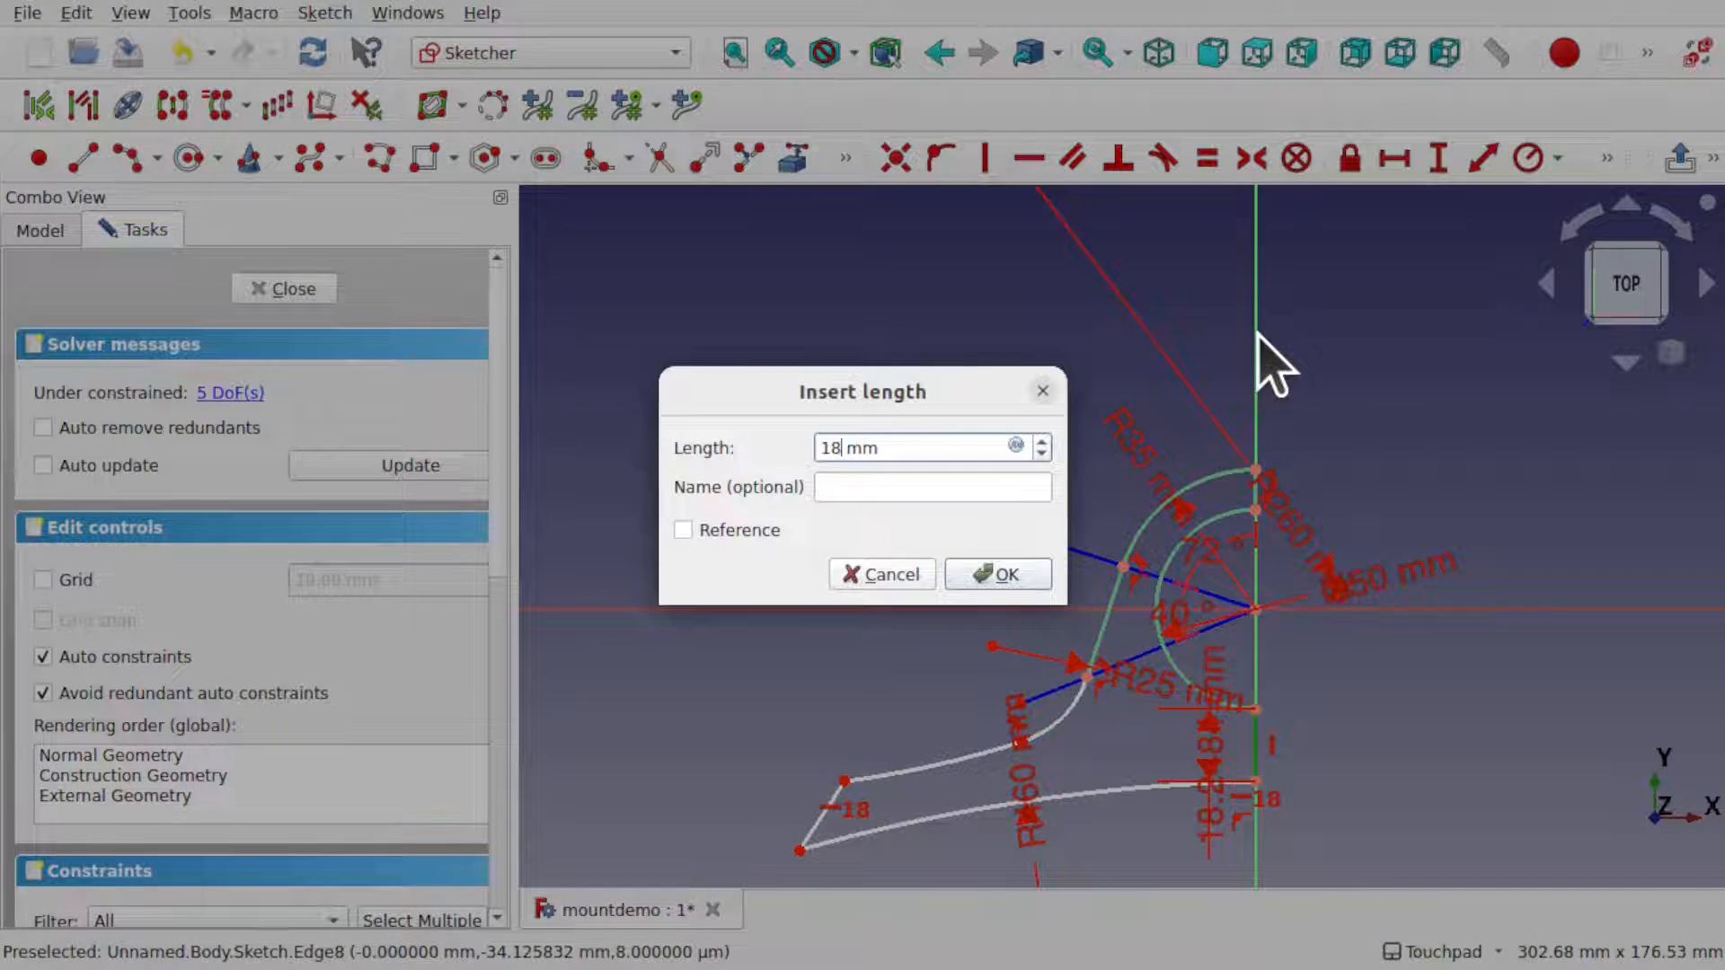
{"action": "key", "text": "Return"}
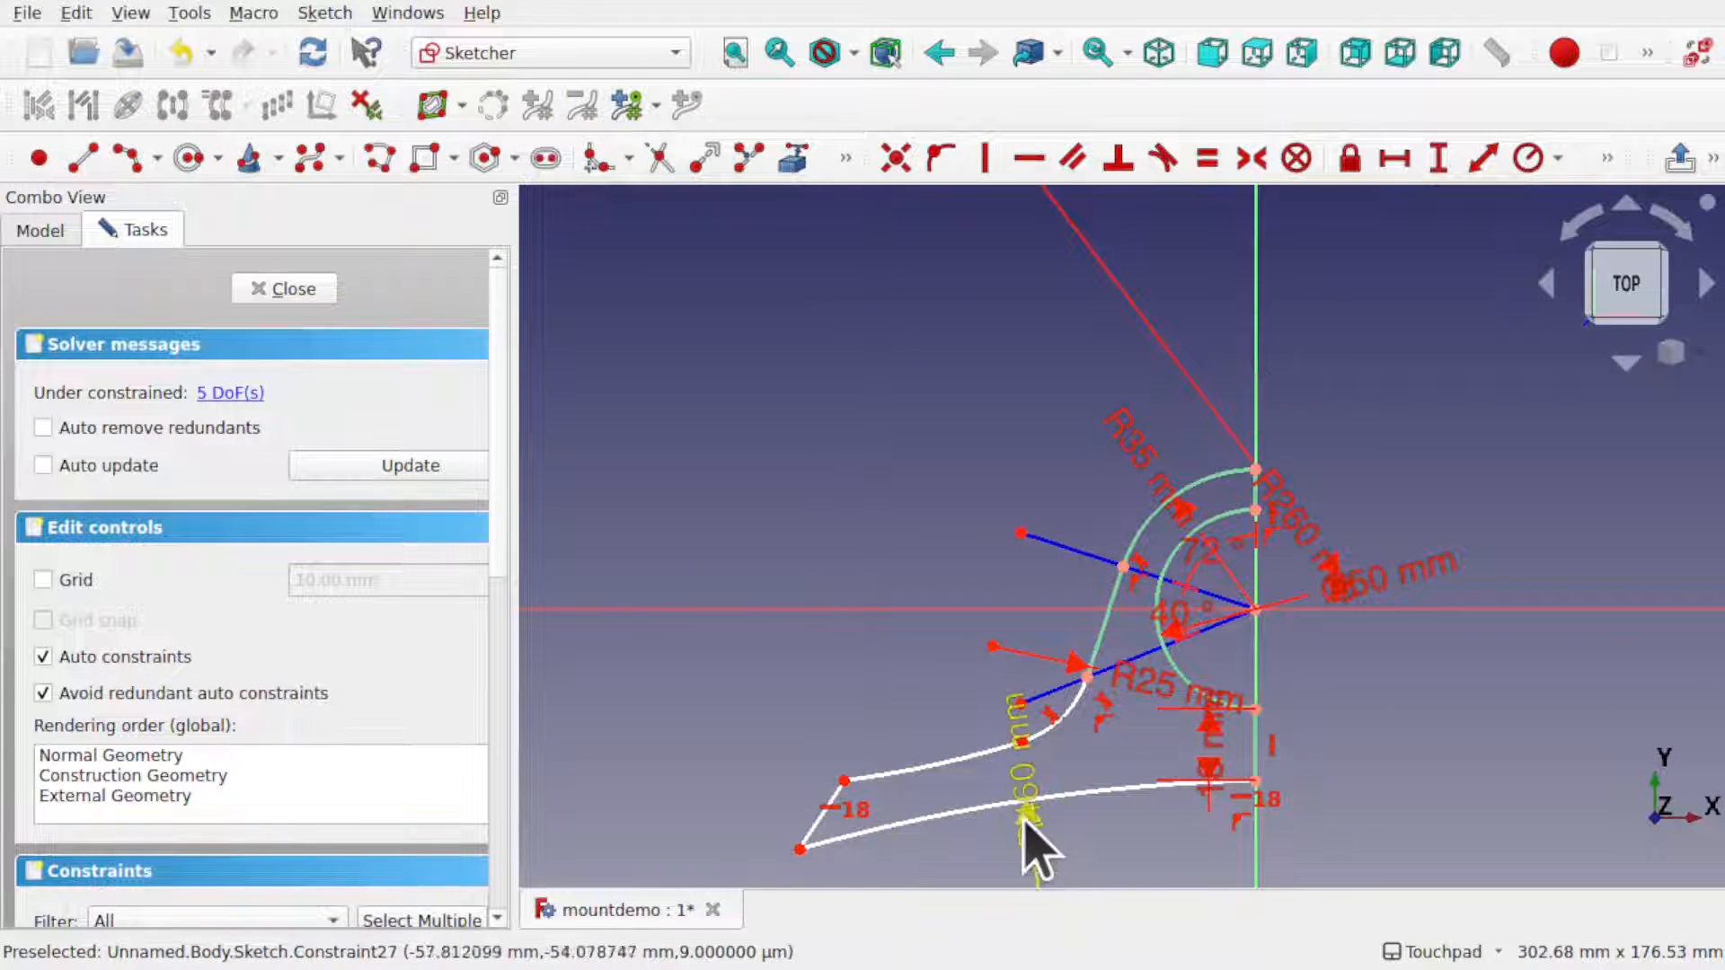
{"action": "left_click_drag", "start_coordinate": [1024, 820], "coordinate": [1380, 786]}
{"action": "left_click_drag", "start_coordinate": [1213, 751], "coordinate": [1330, 742]}
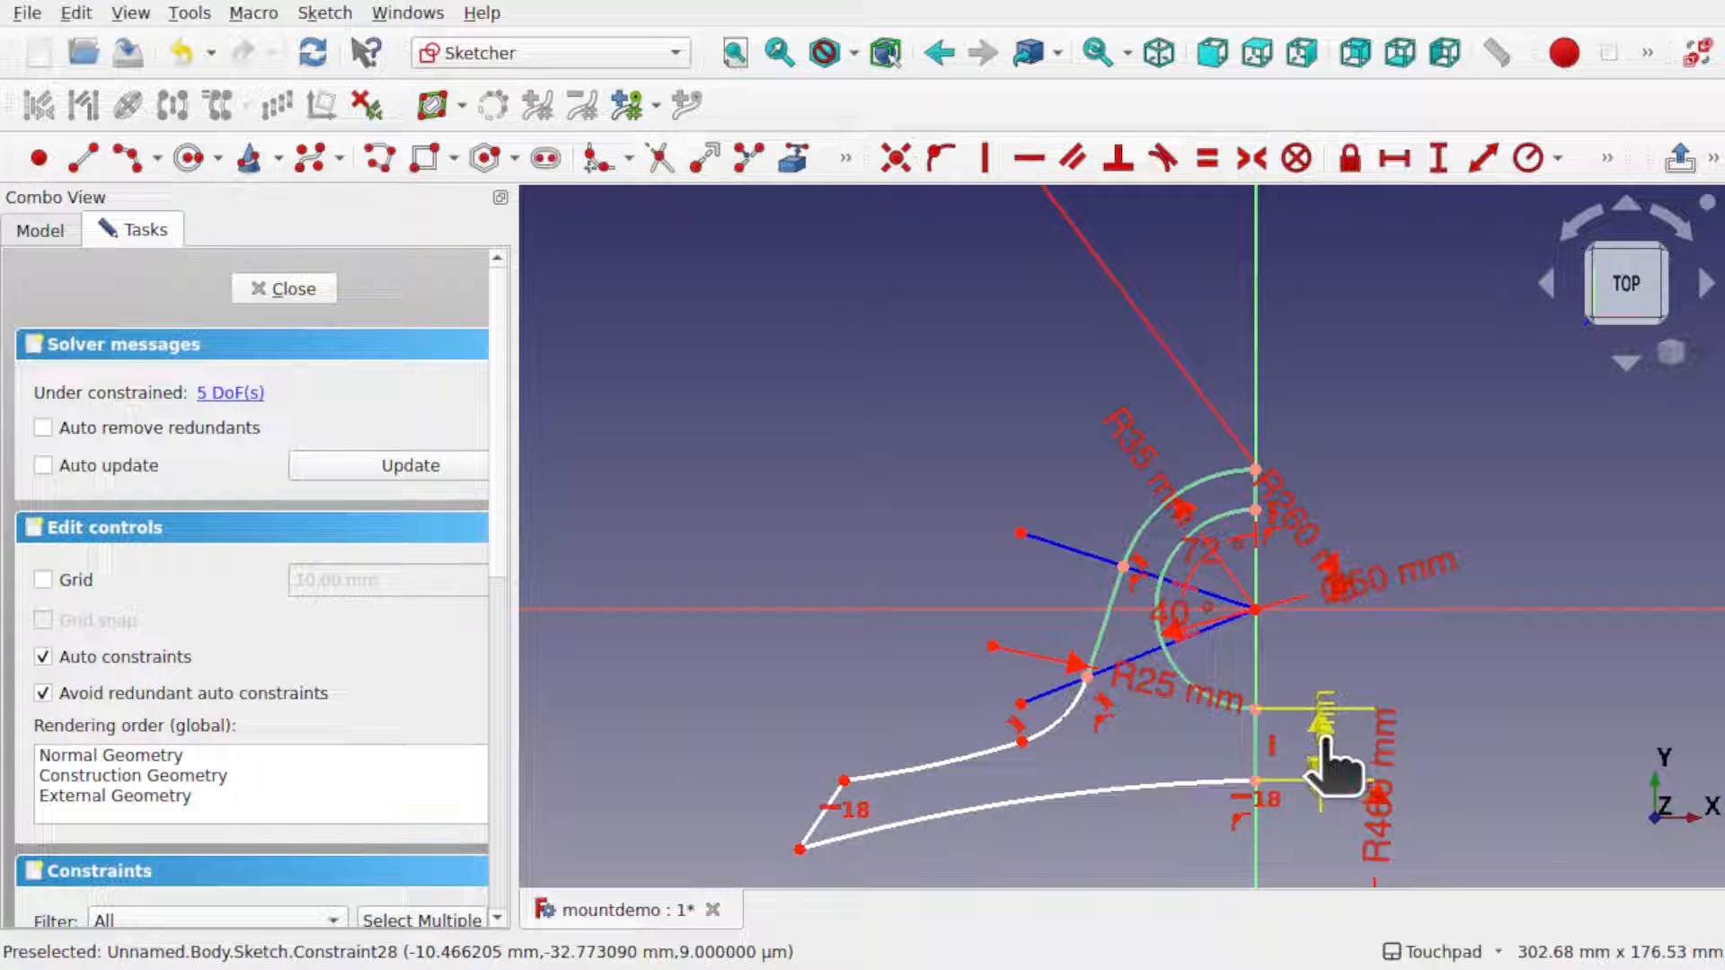
- Constrain the slanted end line's length to 20 mm and move its dimension label outside the outline, toward negative X
{"action": "left_click", "coordinate": [825, 813]}
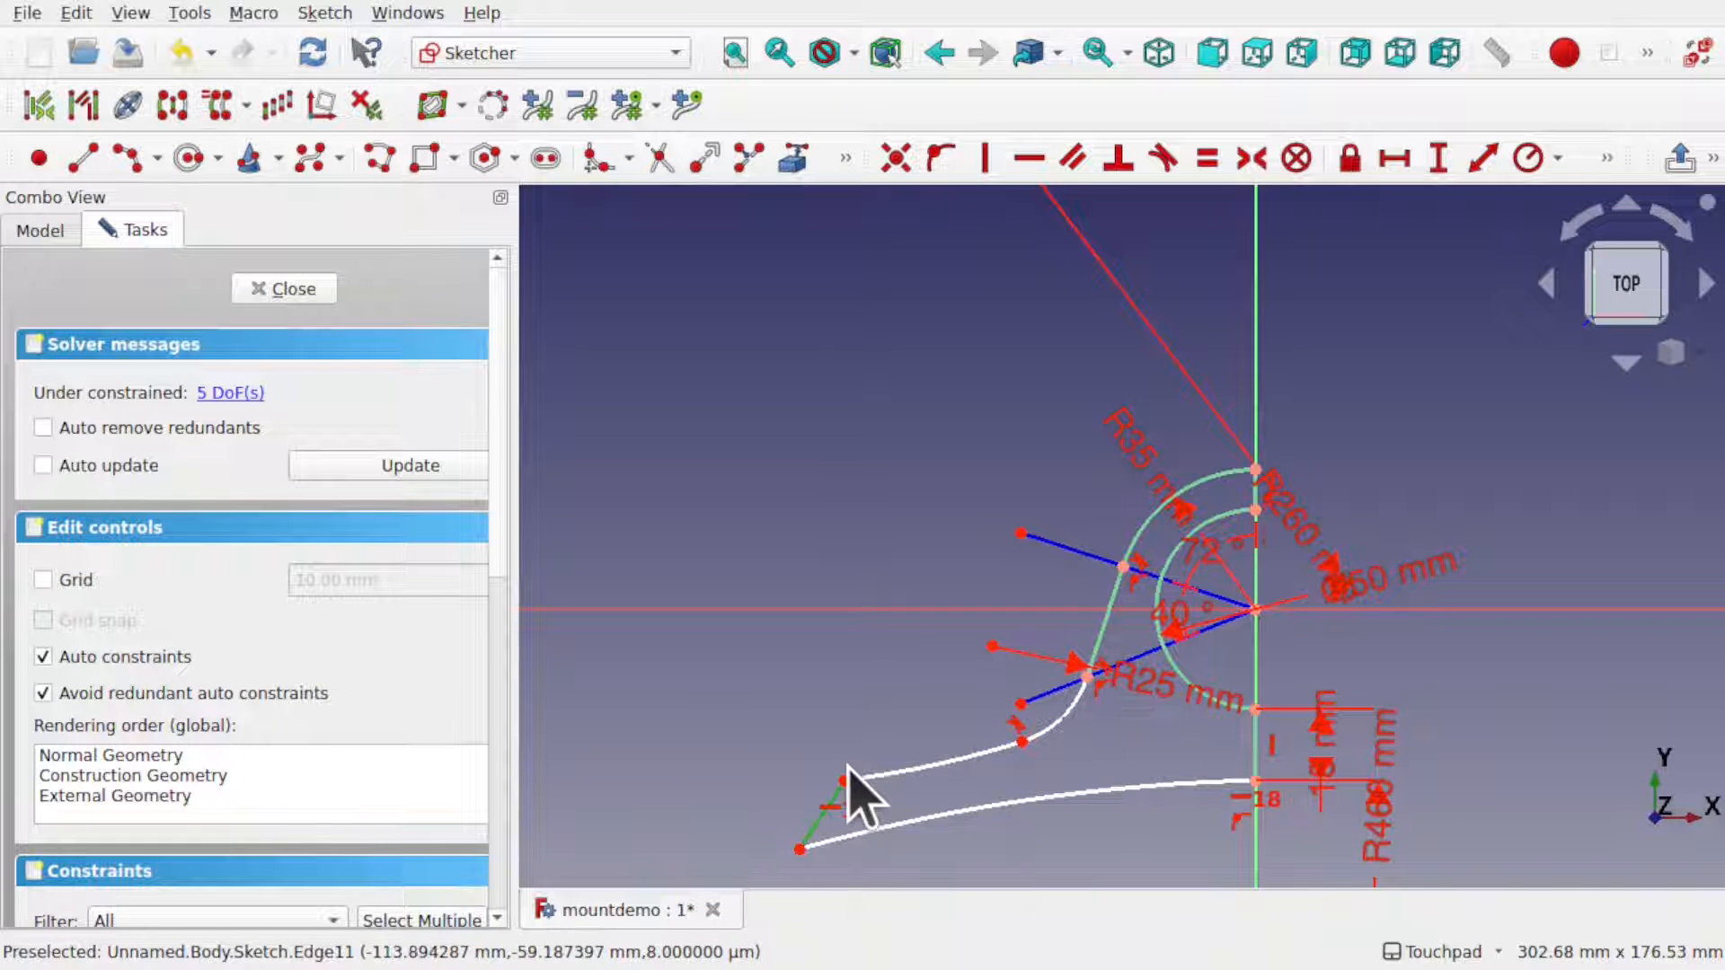
{"action": "left_click", "coordinate": [1484, 153]}
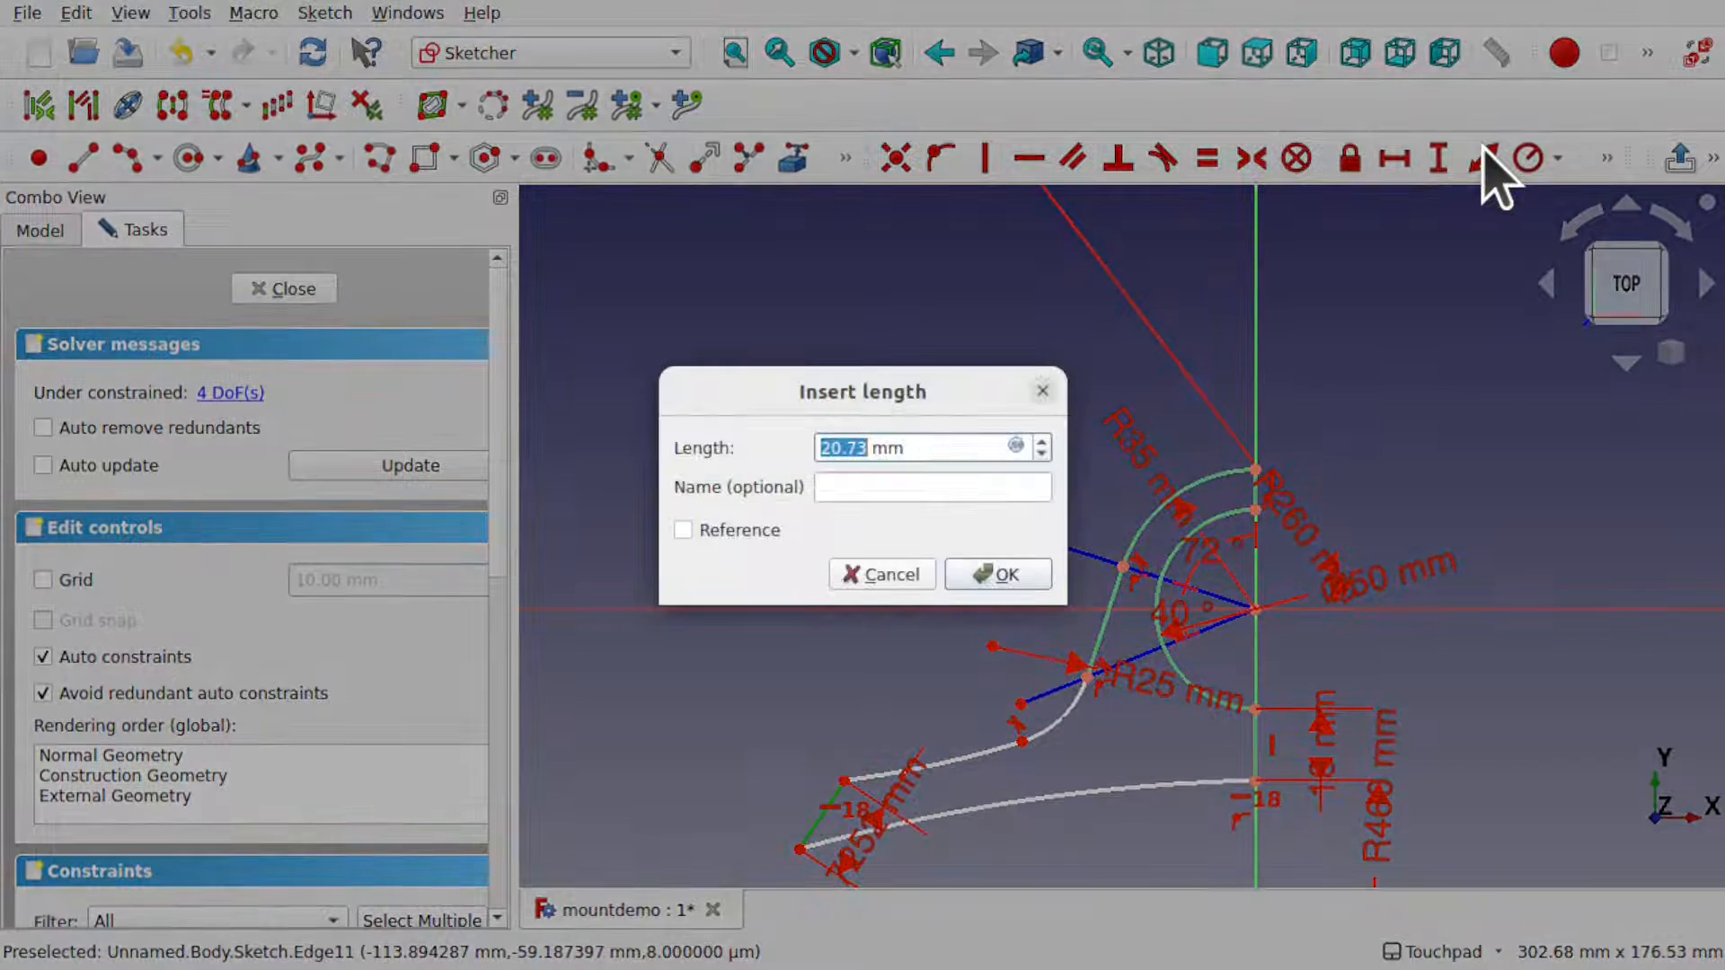
{"action": "key", "text": "Return"}
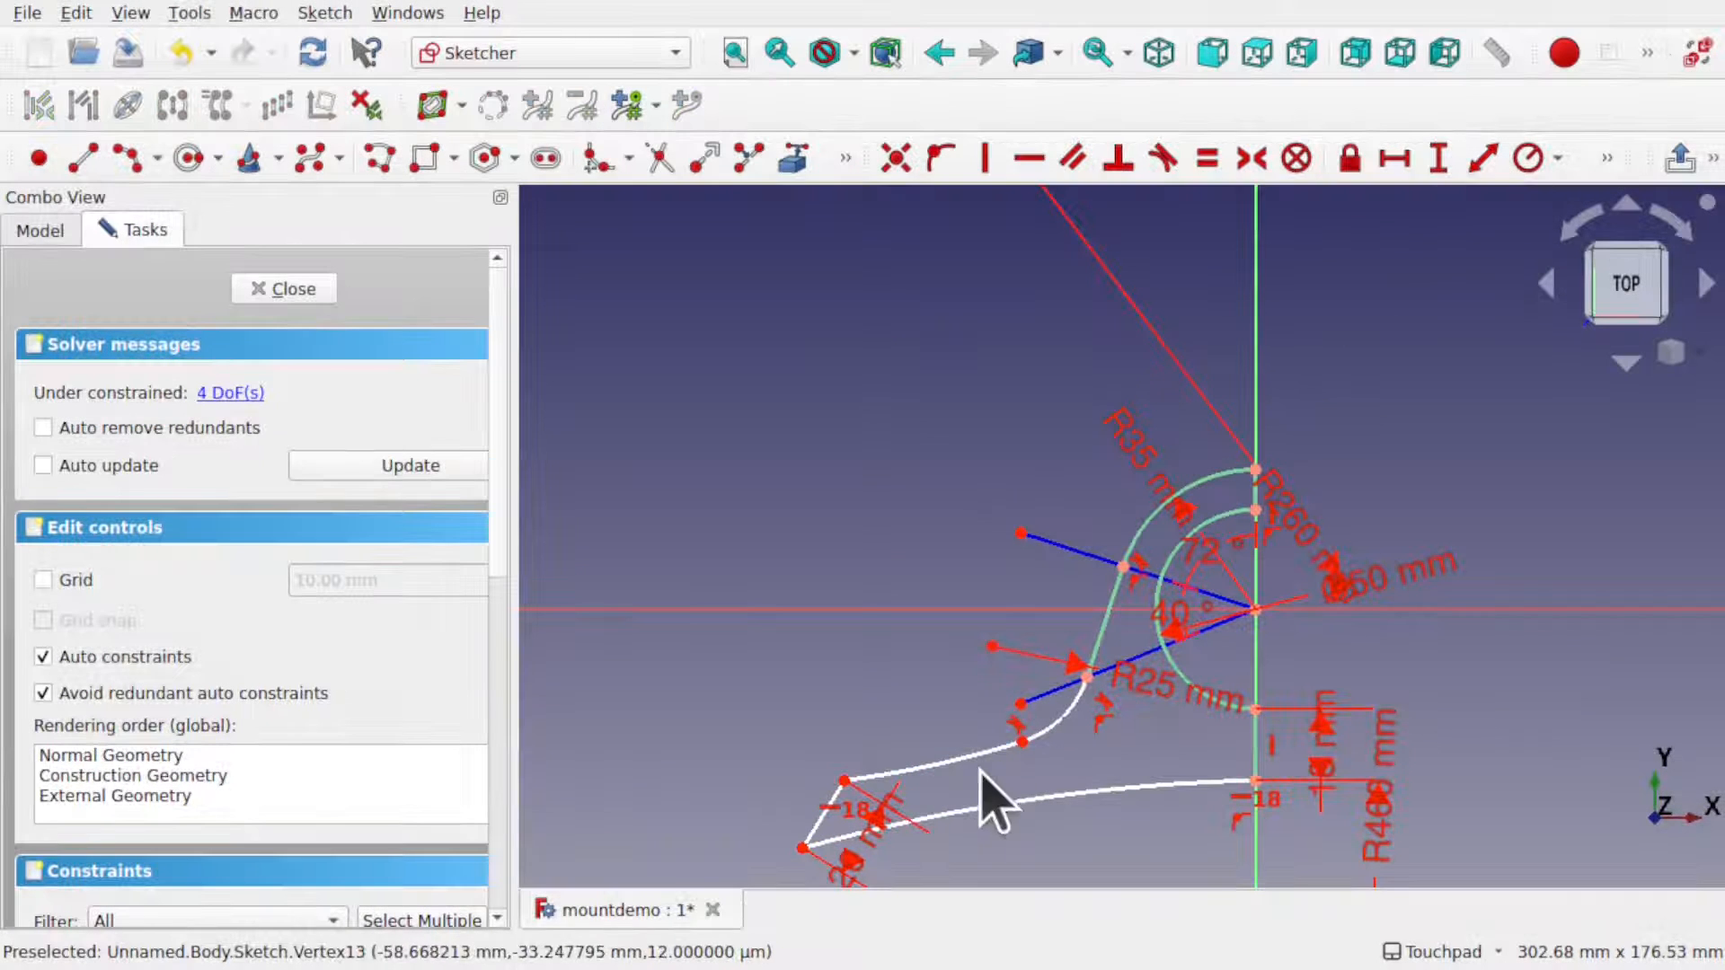
{"action": "left_click_drag", "start_coordinate": [863, 876], "coordinate": [739, 835]}
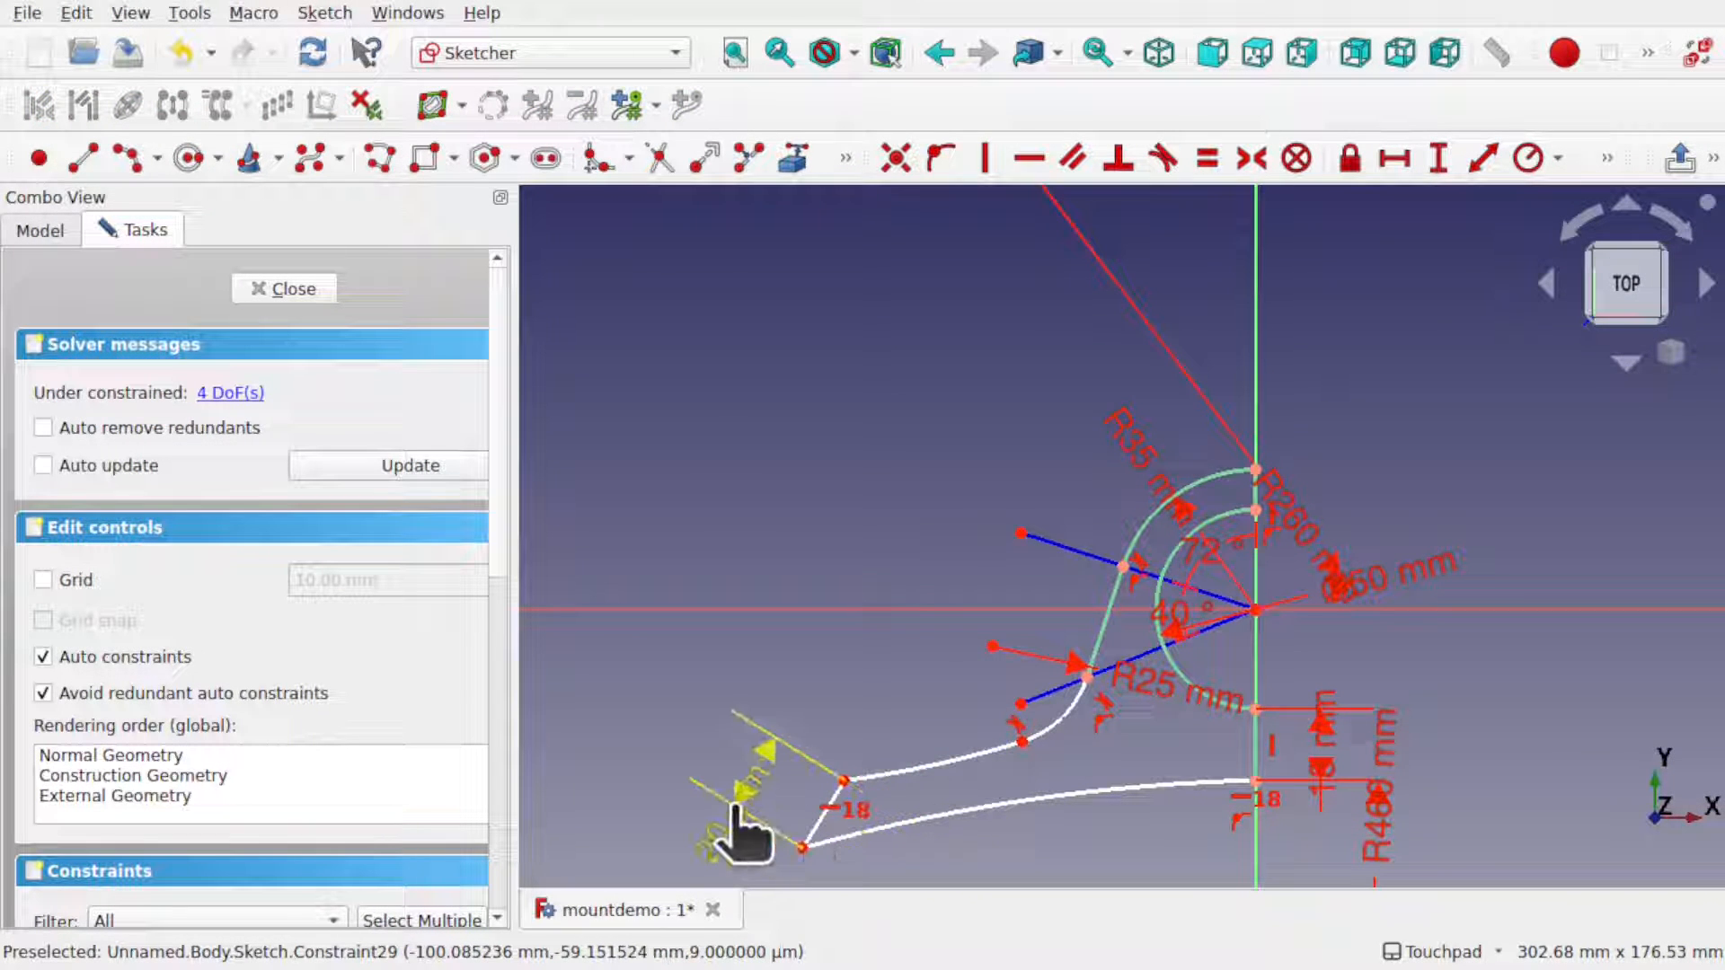
- Constrain the horizontal distance from the slanted line's lower end to the Y-axis end of the lower arc to 115 mm, with its label below the outline
{"action": "left_click", "coordinate": [804, 848]}
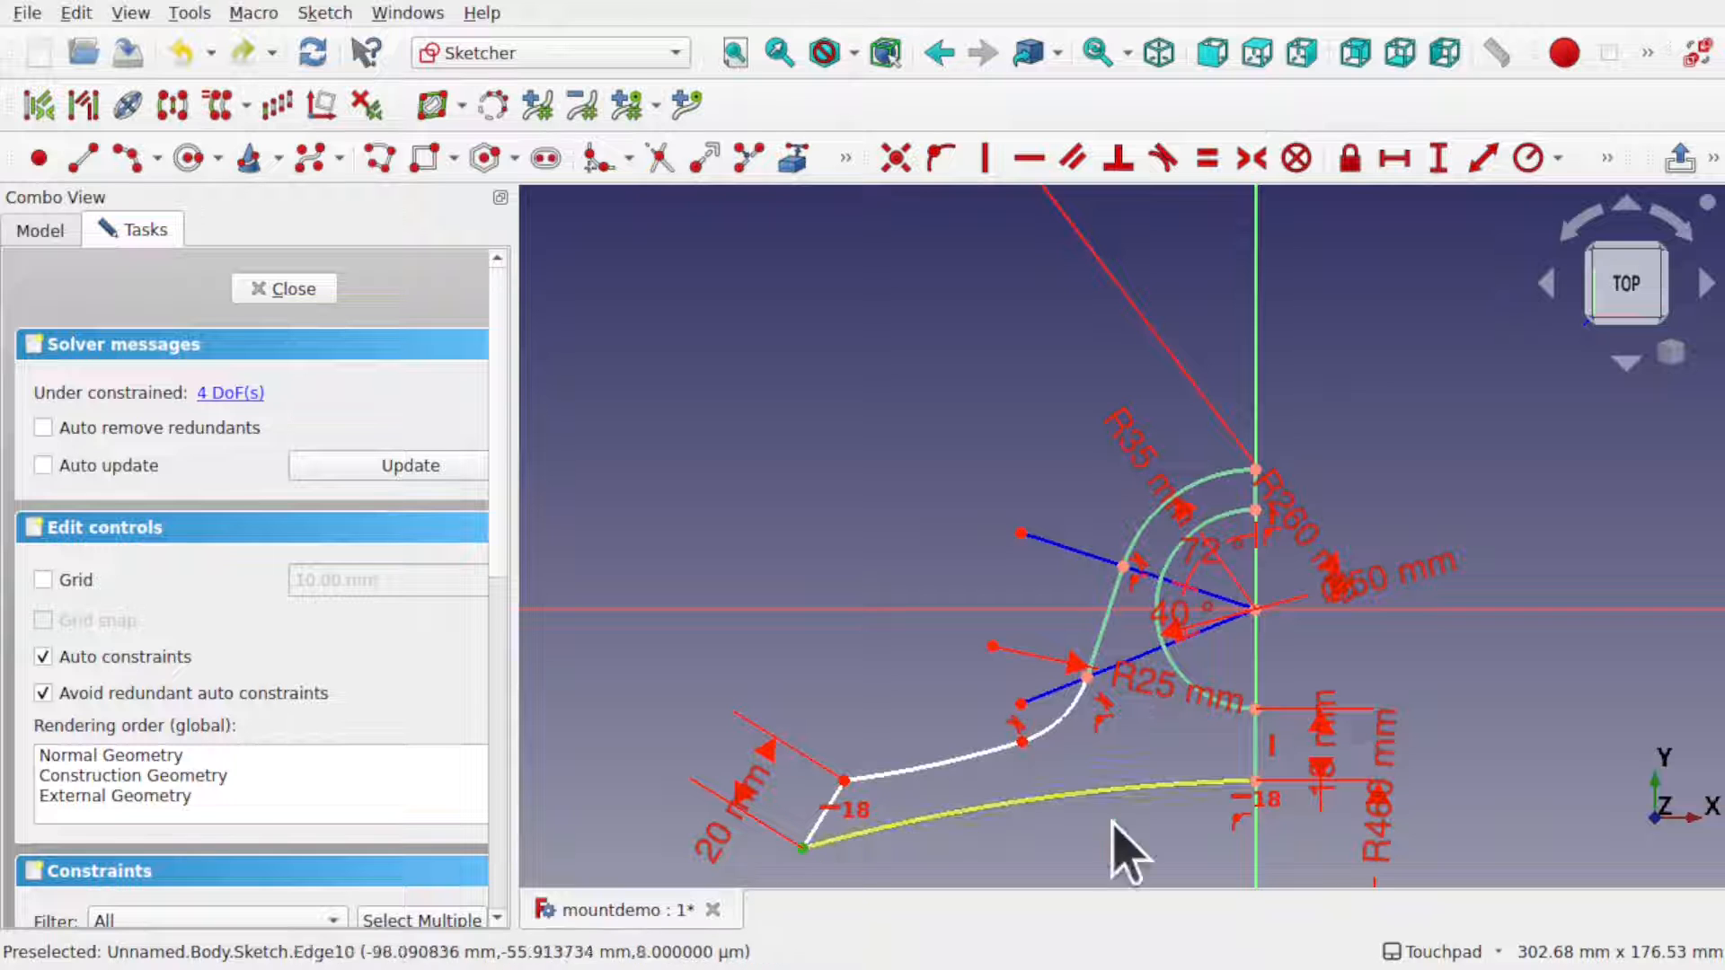
{"action": "left_click", "coordinate": [1256, 783]}
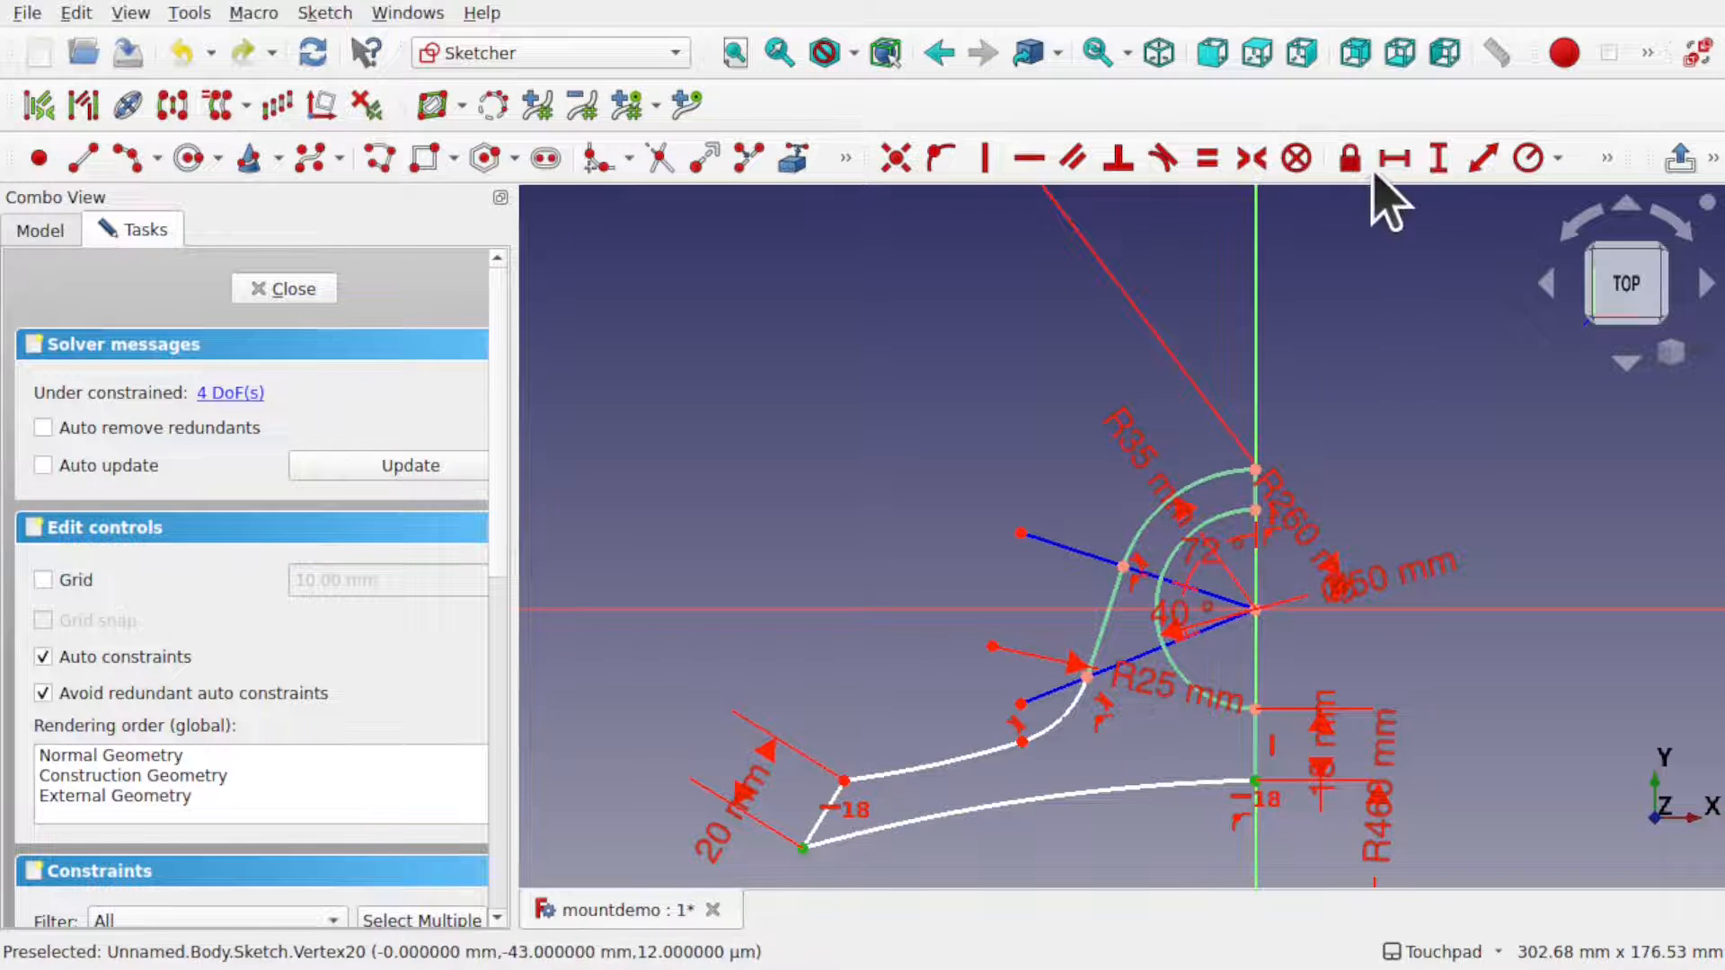
{"action": "left_click", "coordinate": [1394, 160]}
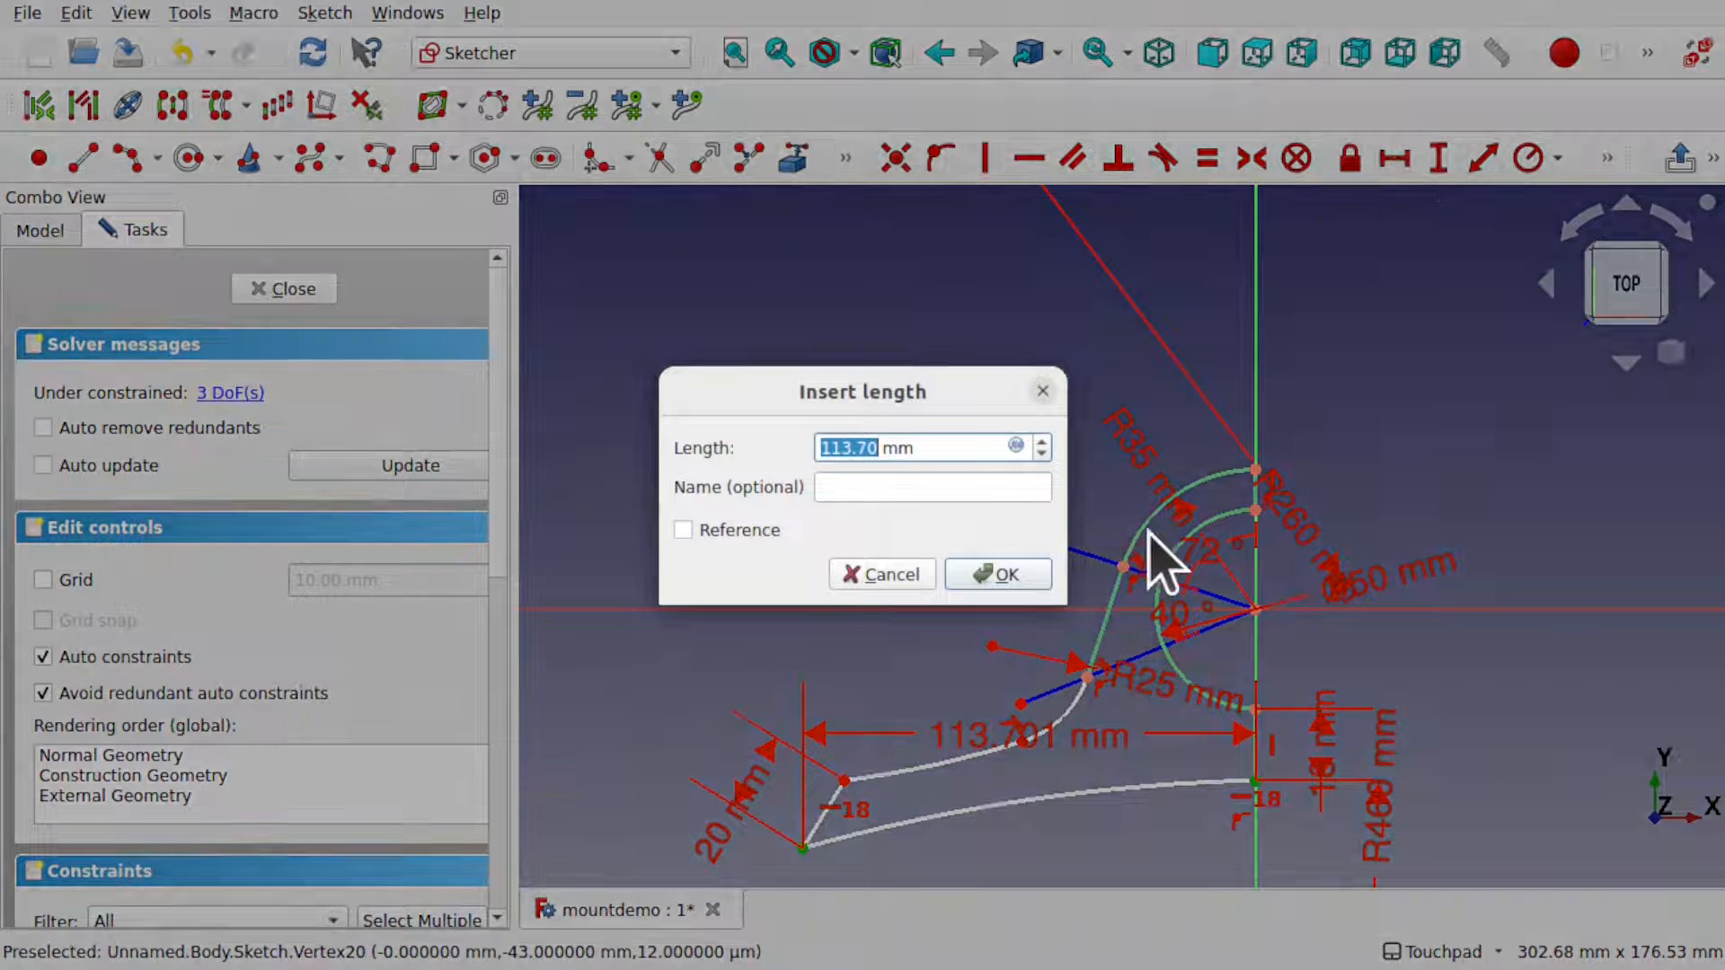
{"action": "type", "text": "1"}
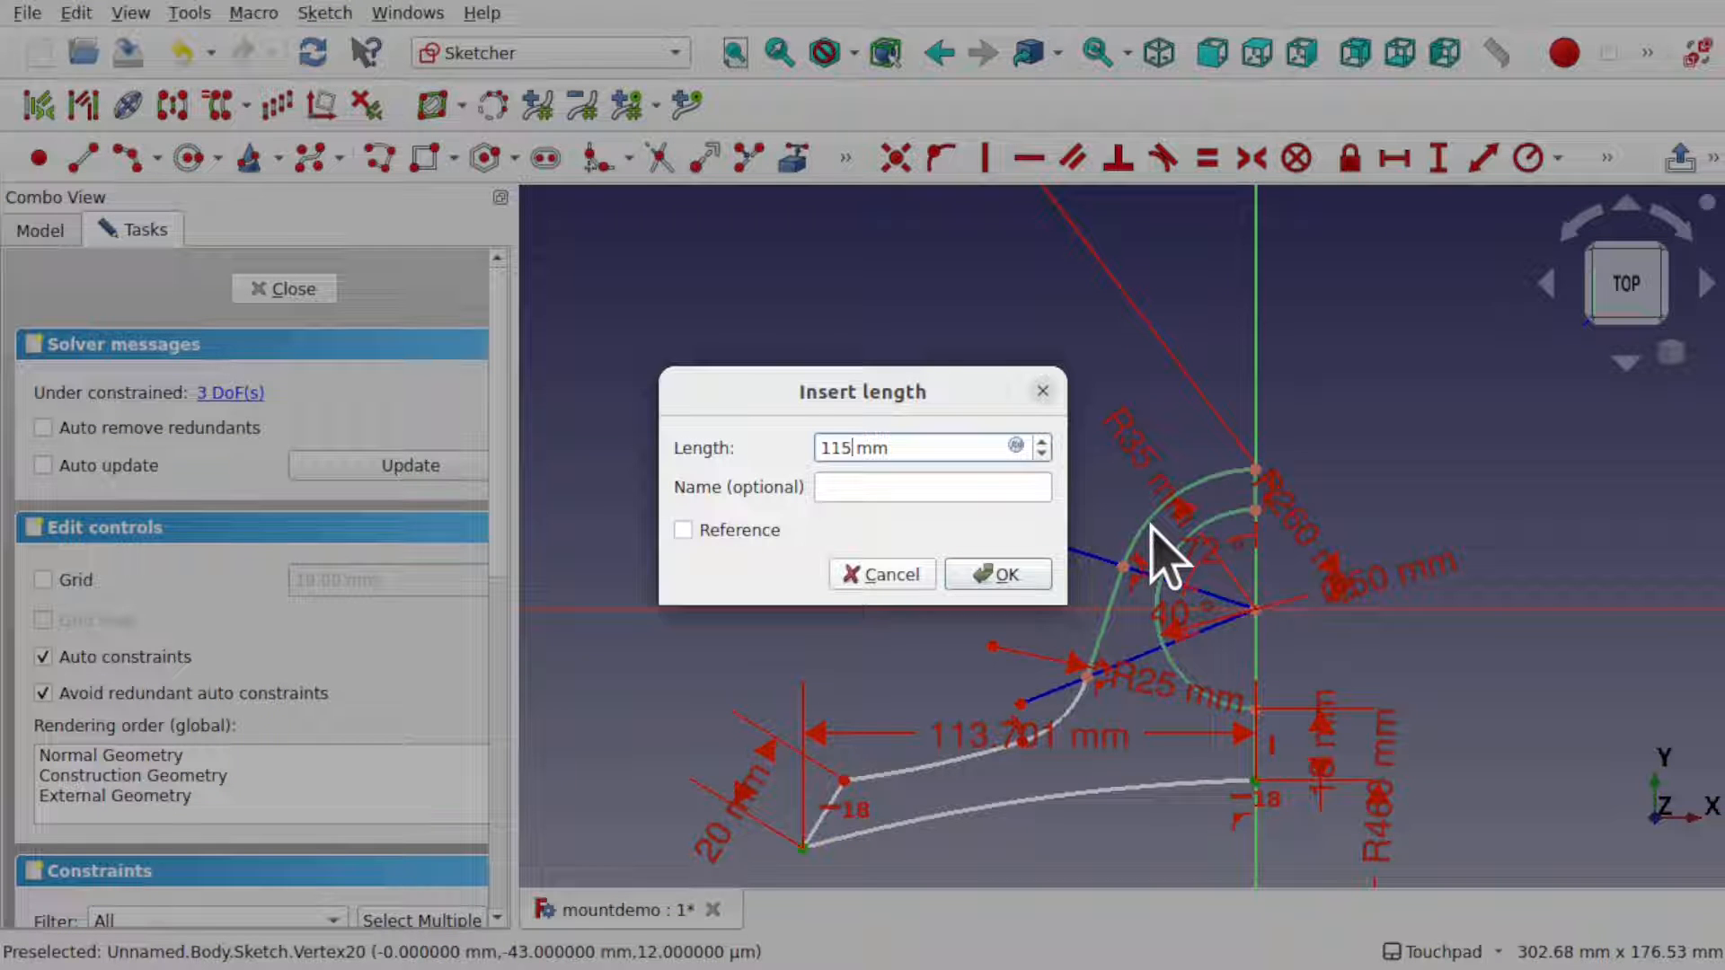
{"action": "key", "text": "Return"}
{"action": "left_click_drag", "start_coordinate": [1056, 735], "coordinate": [1047, 869]}
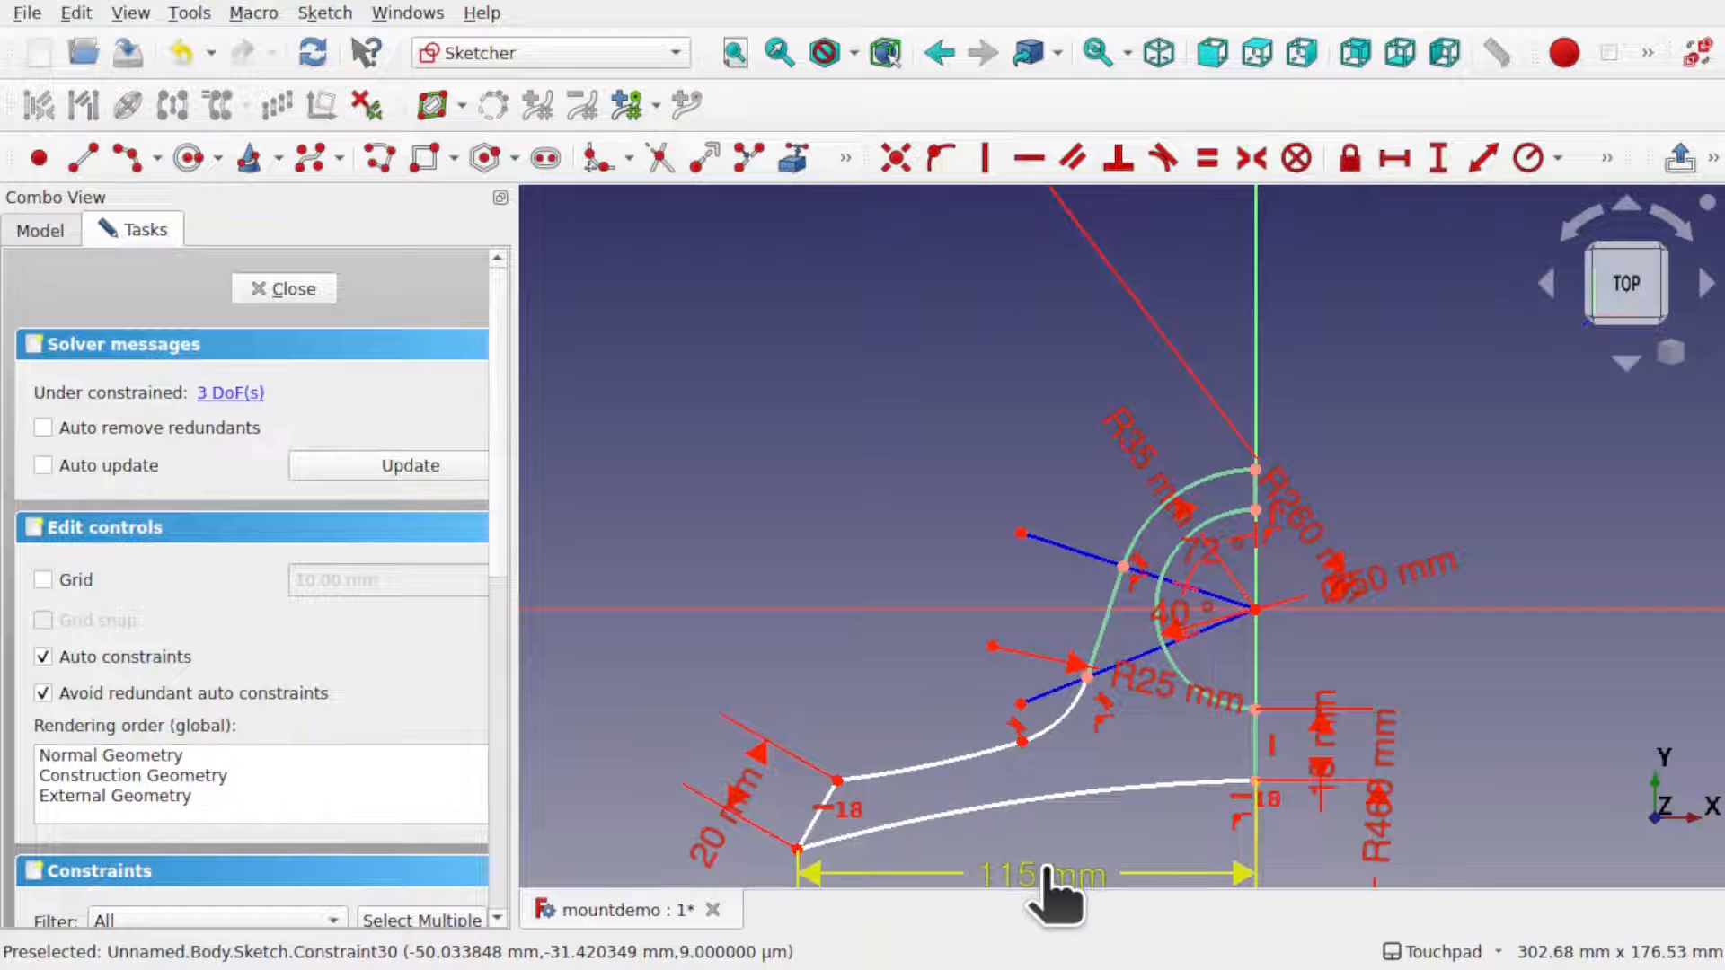
- Constrain the horizontal distance from the slanted line's upper end to the lower arc's Y-axis end to 100 mm, with its label above the outline
{"action": "left_click", "coordinate": [837, 781]}
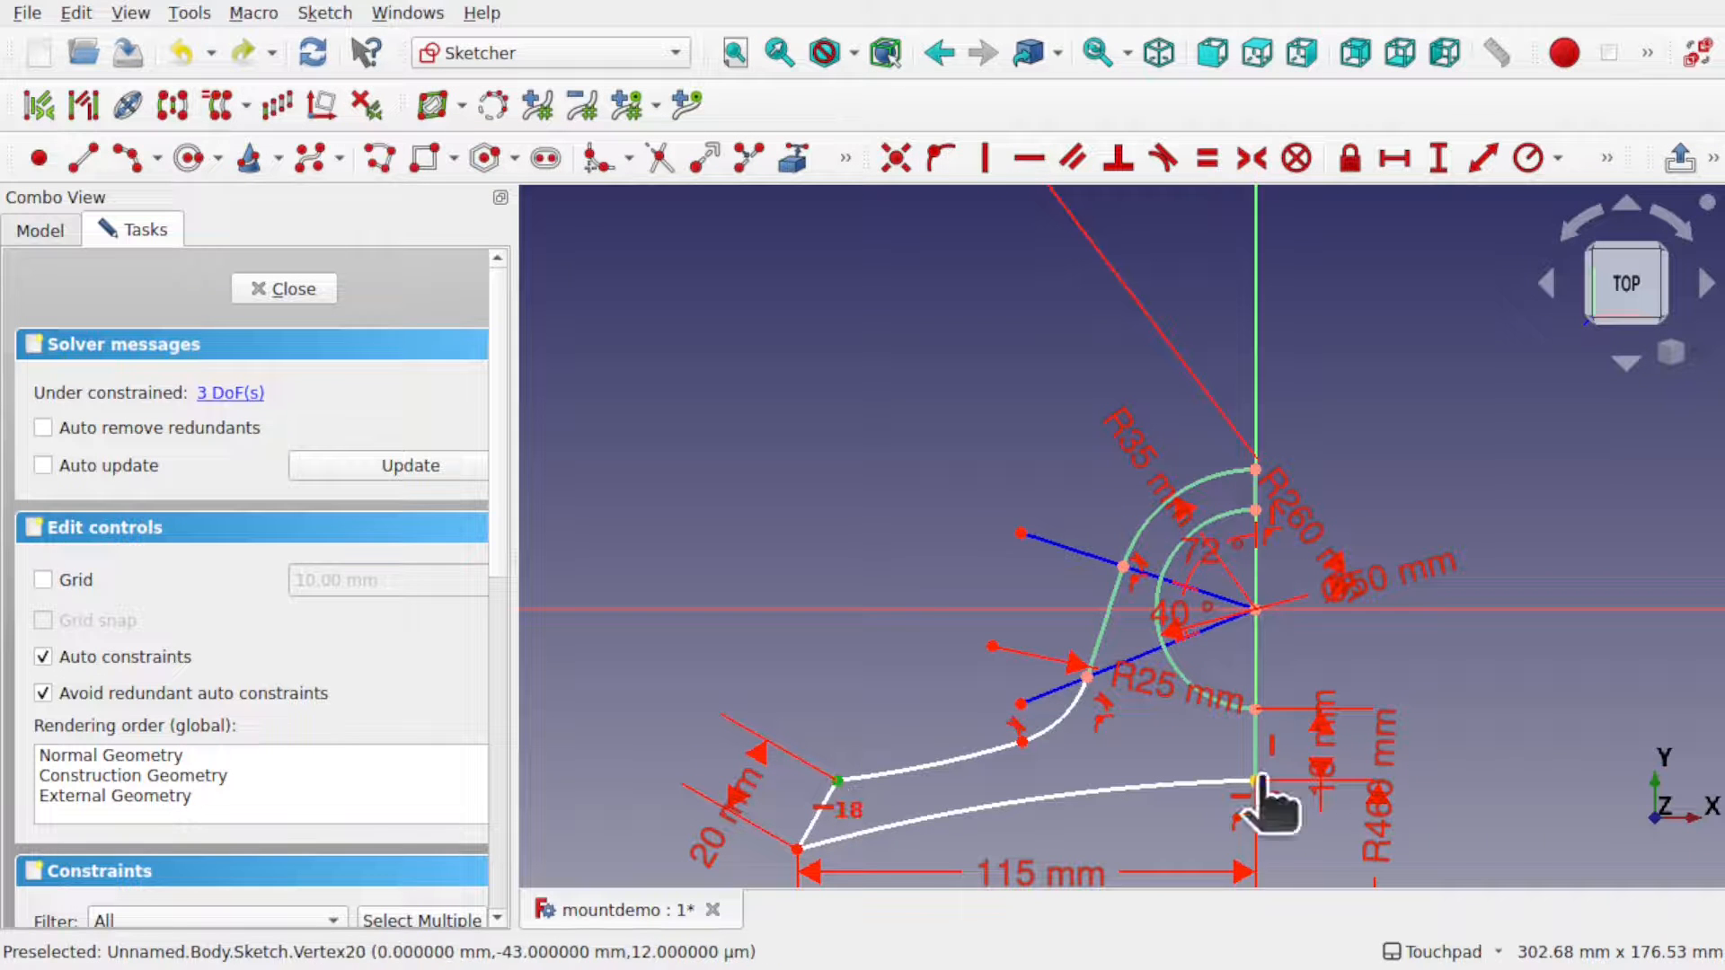
{"action": "left_click", "coordinate": [1255, 781]}
{"action": "left_click", "coordinate": [1395, 160]}
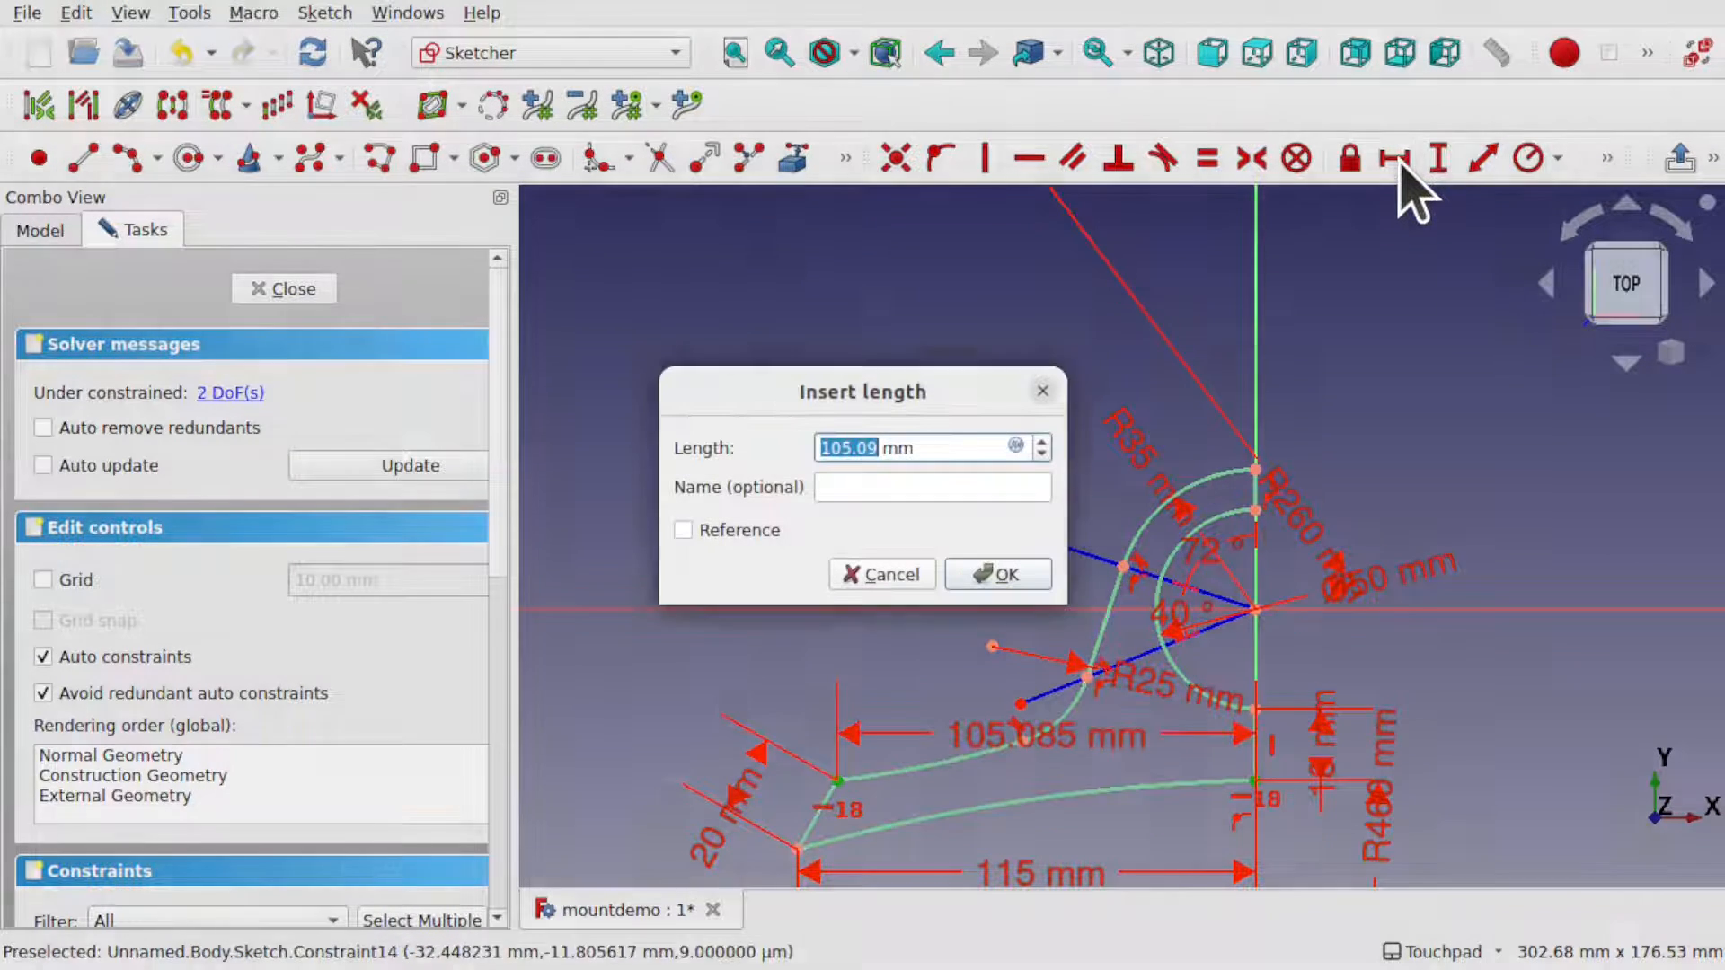
{"action": "type", "text": "1"}
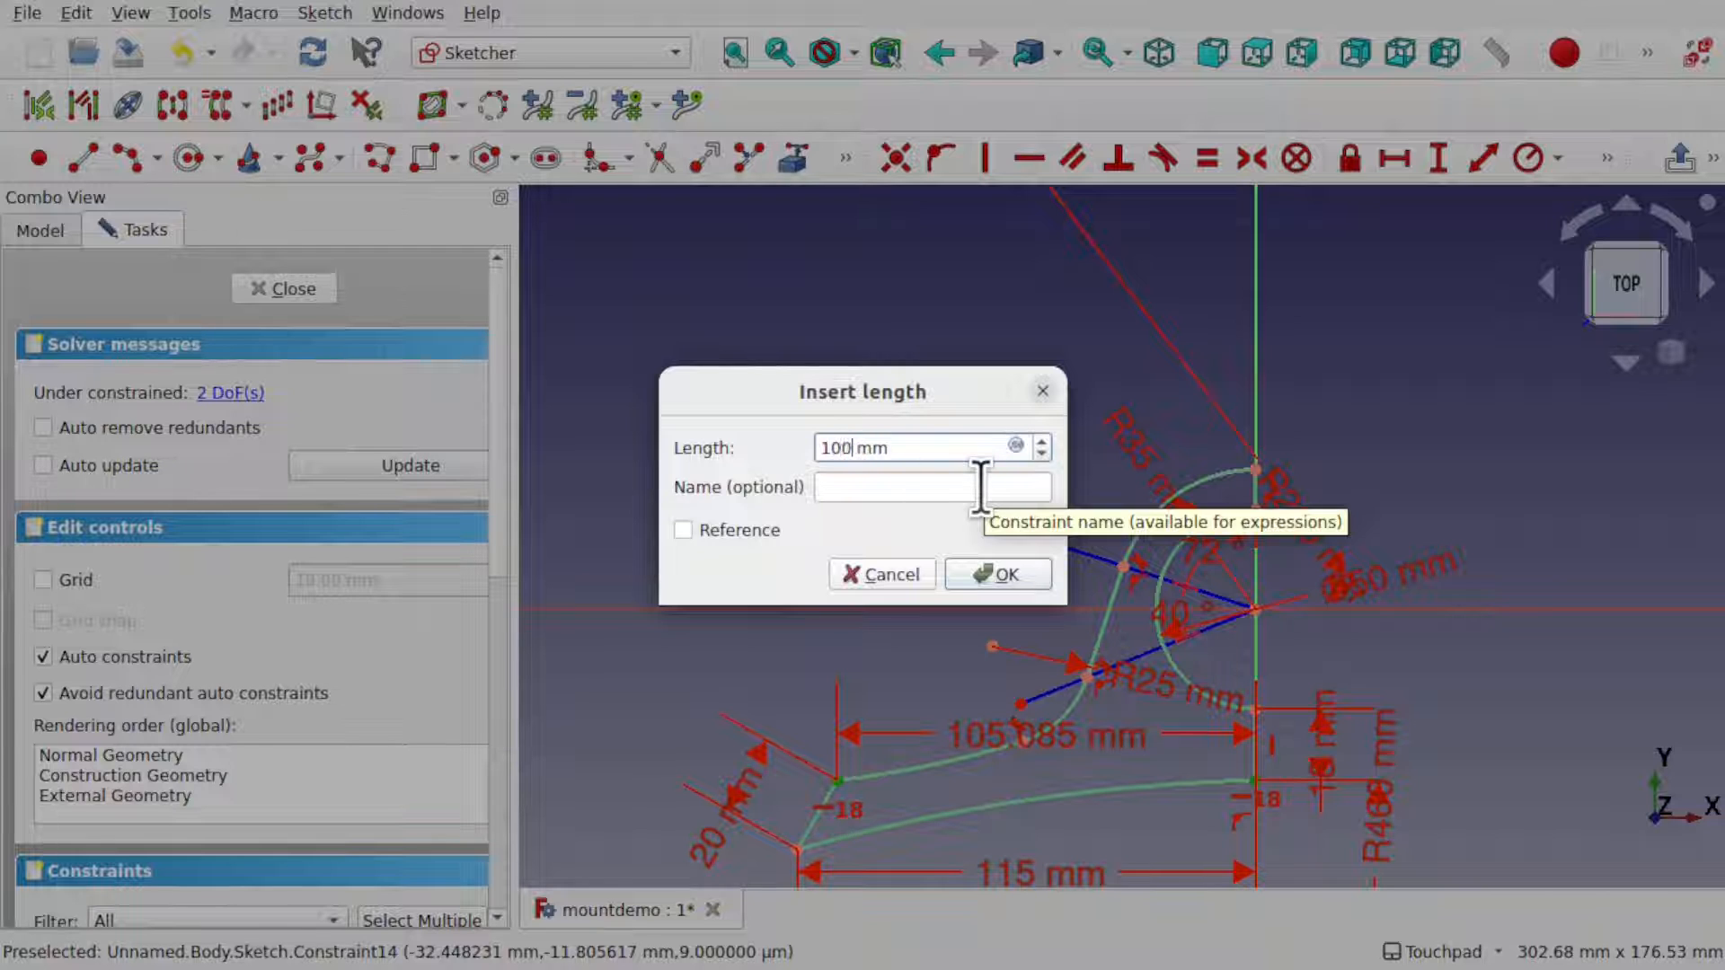
{"action": "key", "text": "Return"}
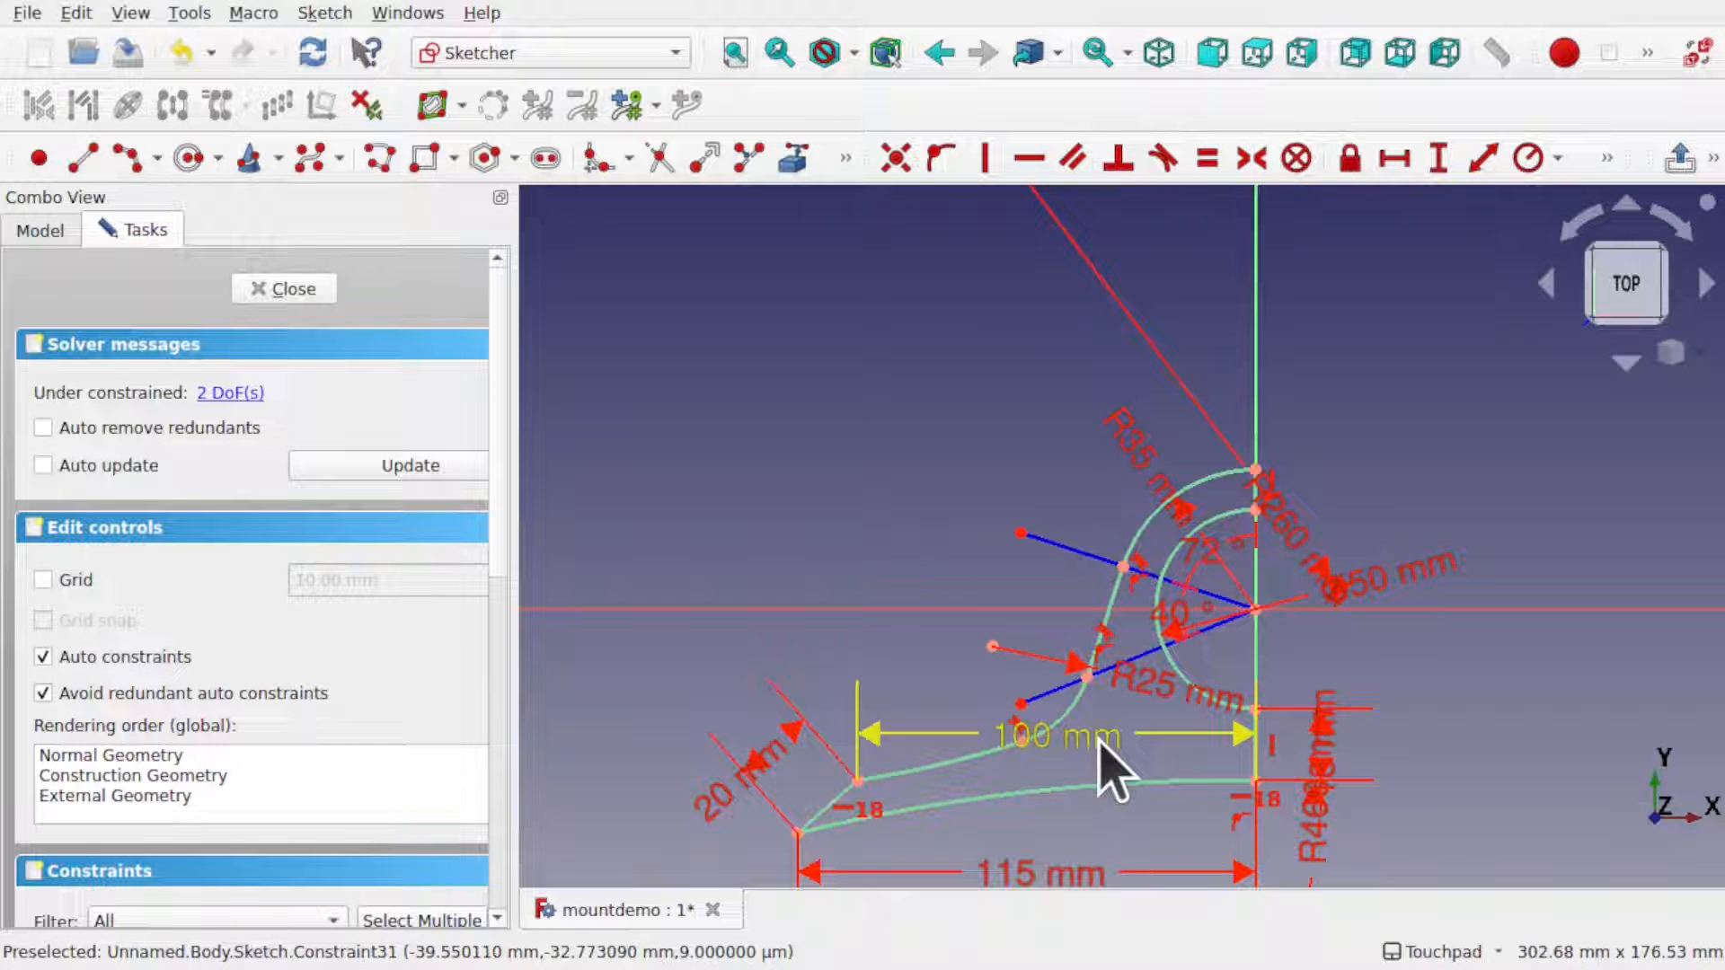
{"action": "mouse_move", "coordinate": [1100, 742]}
{"action": "left_mouse_down"}
{"action": "mouse_move", "coordinate": [1064, 695]}
{"action": "mouse_move", "coordinate": [1098, 364]}
{"action": "mouse_move", "coordinate": [719, 435]}
{"action": "mouse_move", "coordinate": [565, 415]}
{"action": "left_mouse_up"}
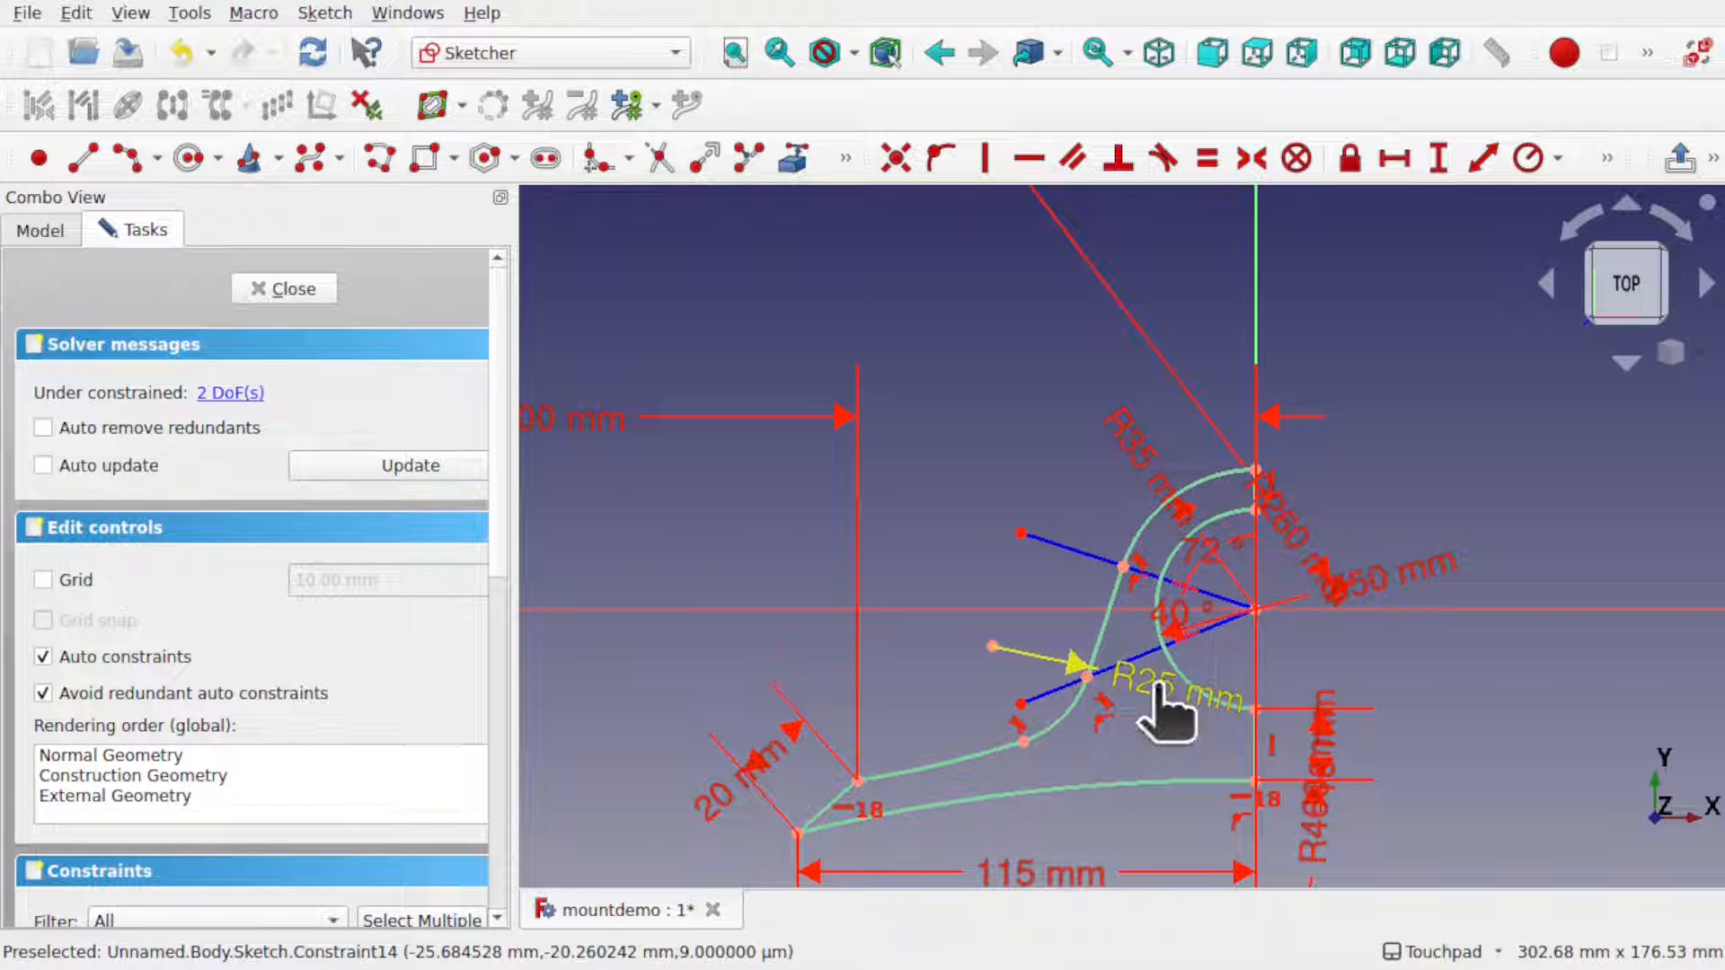
- Move the 25 mm, 35 mm and 460 mm radius labels and the 18 mm length label clear of the outline
{"action": "left_click_drag", "start_coordinate": [1165, 710], "coordinate": [1060, 418]}
{"action": "mouse_move", "coordinate": [1159, 454]}
{"action": "left_mouse_down"}
{"action": "mouse_move", "coordinate": [1163, 482]}
{"action": "mouse_move", "coordinate": [1600, 696]}
{"action": "mouse_move", "coordinate": [1616, 730]}
{"action": "left_mouse_up"}
{"action": "scroll", "coordinate": [1019, 769], "scroll_direction": "down", "scroll_amount": 2}
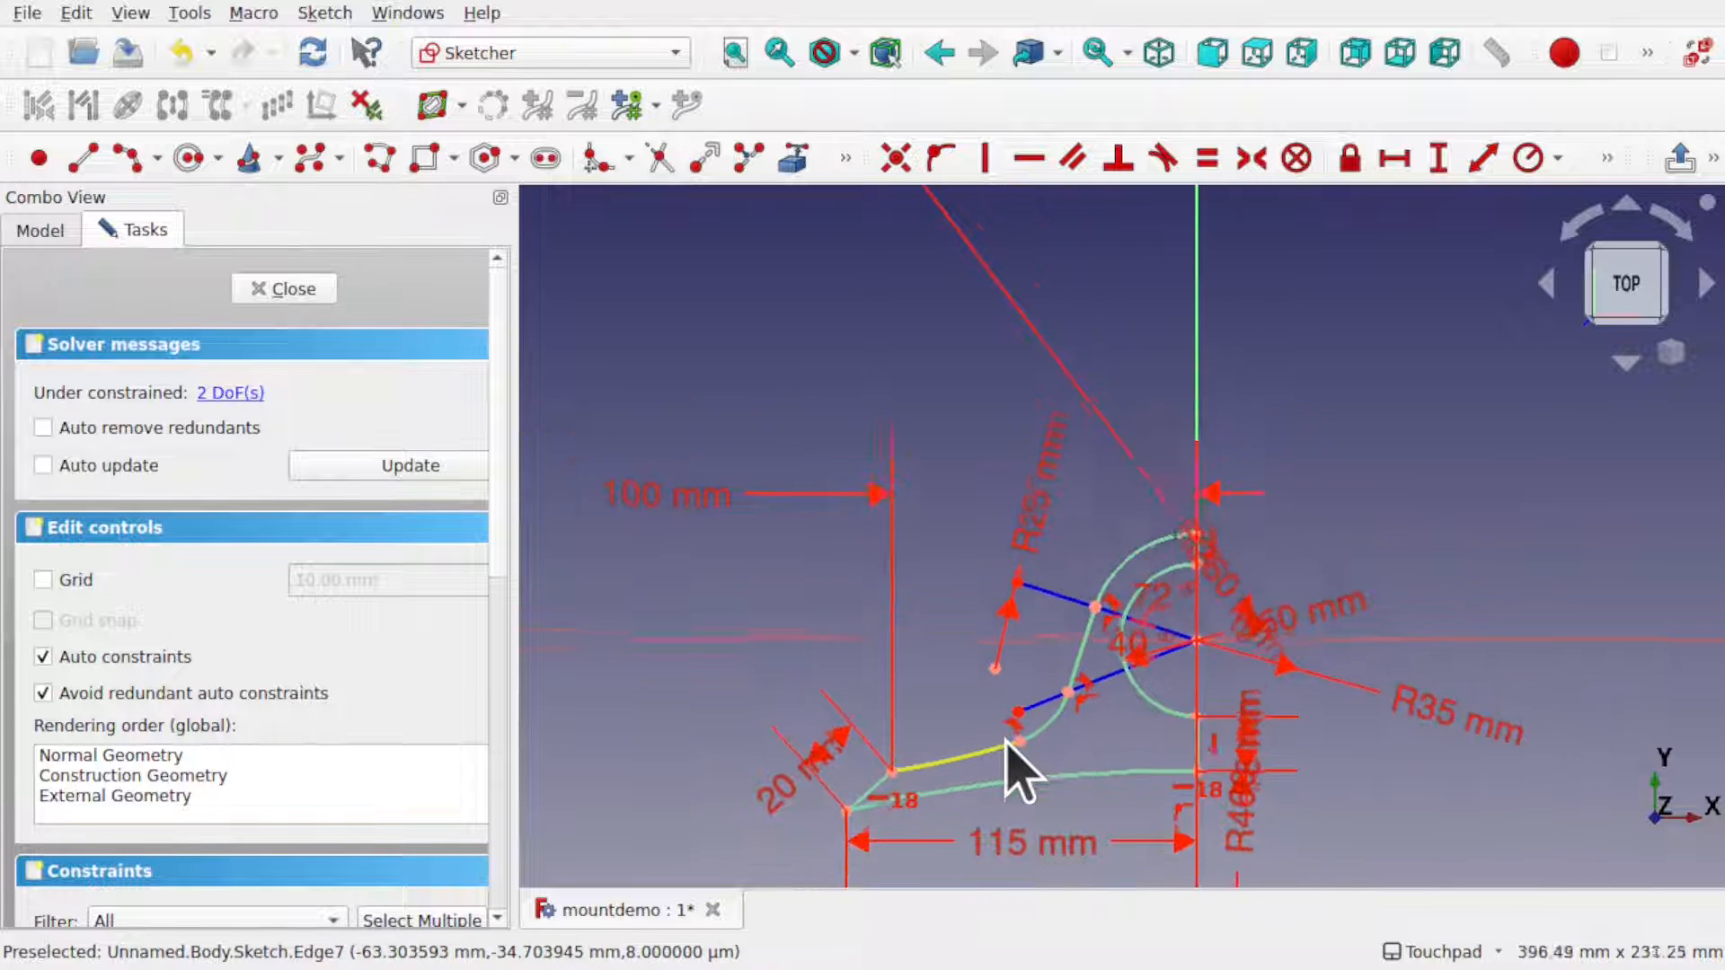
{"action": "scroll", "coordinate": [1005, 741], "scroll_direction": "down", "scroll_amount": 1}
{"action": "left_click_drag", "start_coordinate": [1226, 753], "coordinate": [1401, 794]}
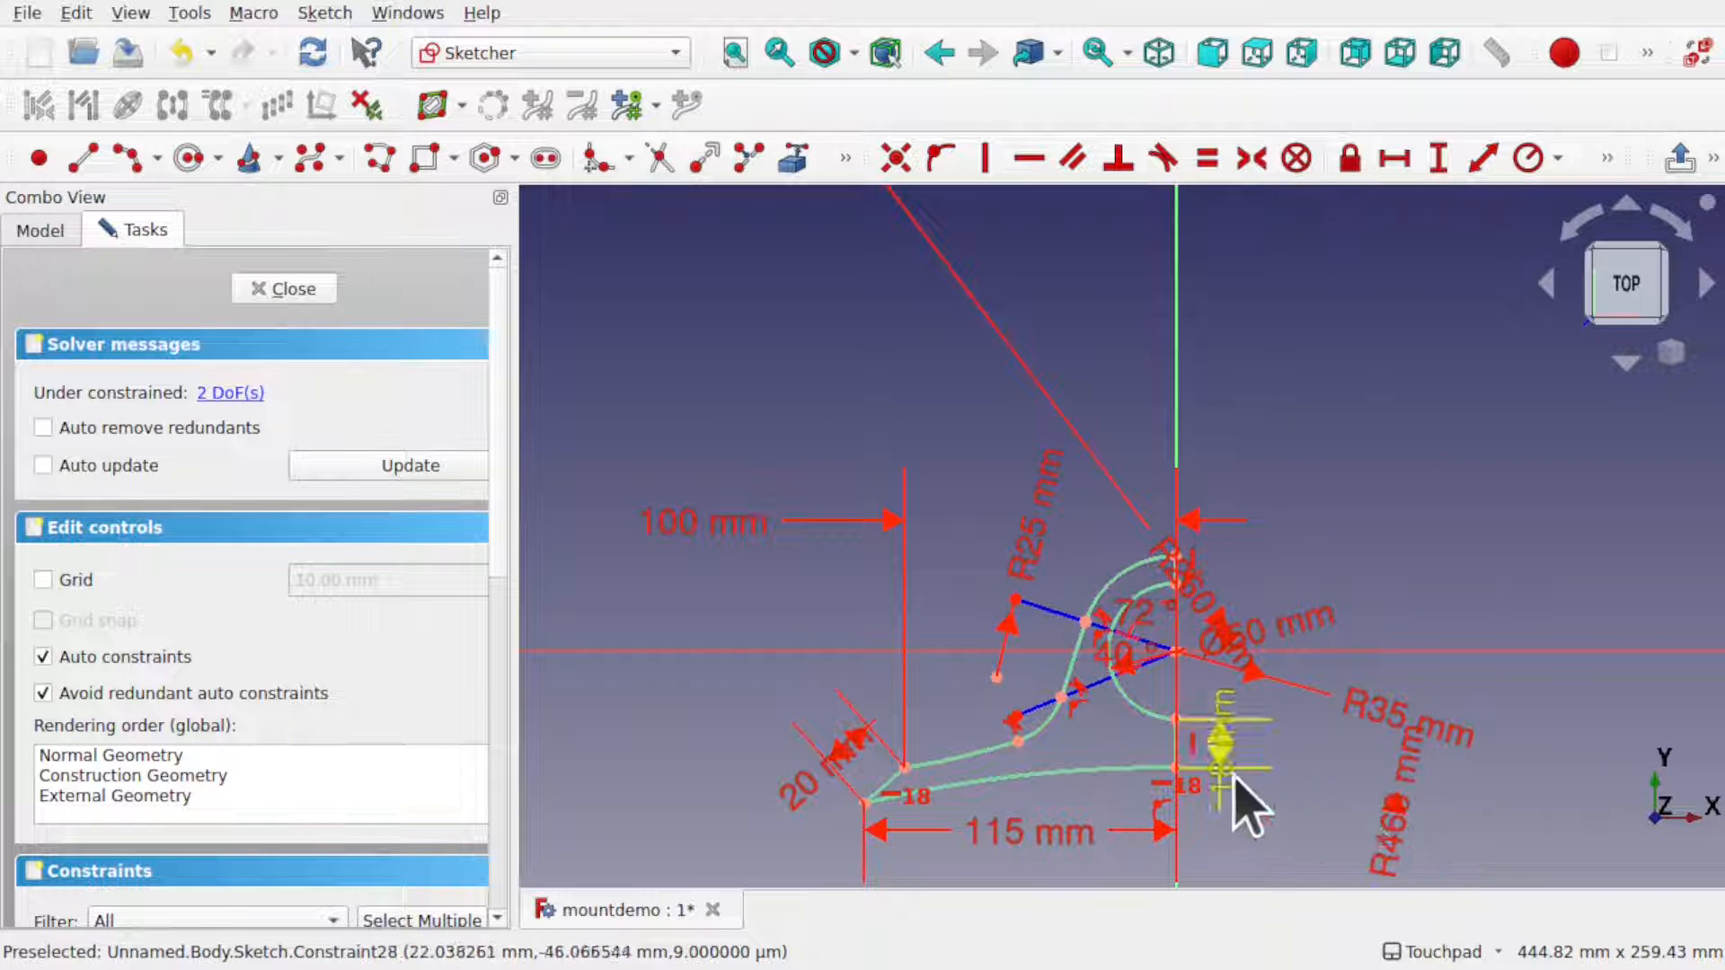
{"action": "left_click_drag", "start_coordinate": [1236, 781], "coordinate": [1283, 878]}
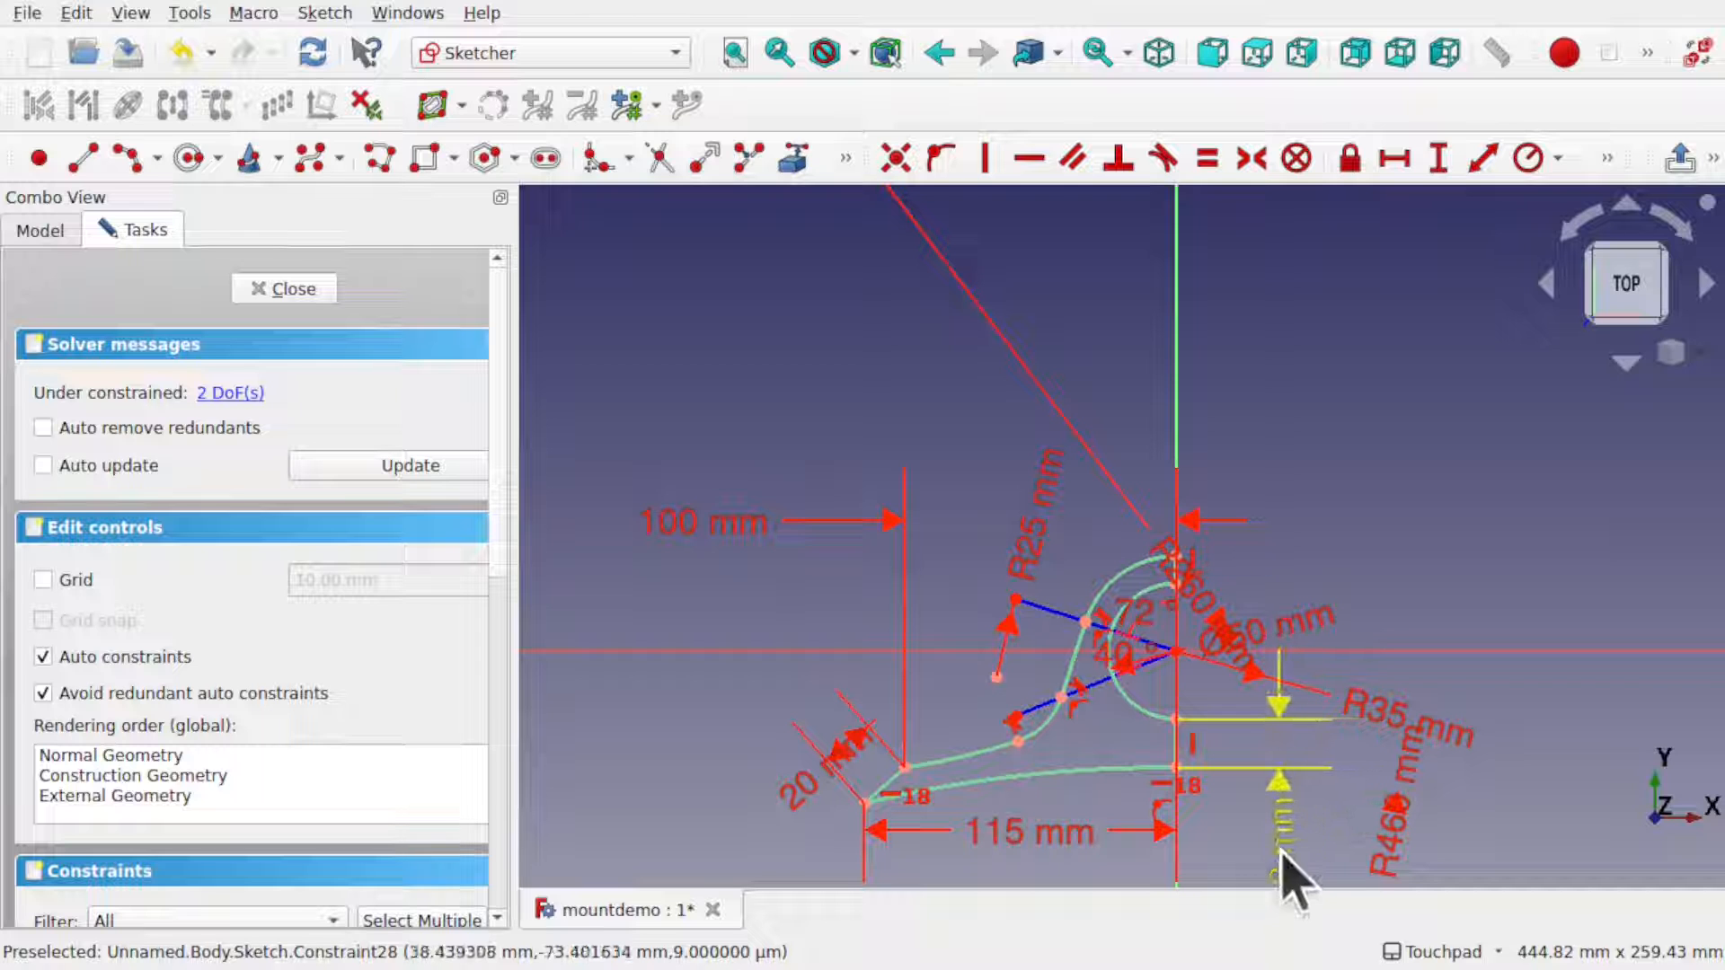
- Hide the 115, 100, 20 and 18 mm length dimensions and the 460 and 260 mm radius dimensions in the sketch
{"action": "left_click_drag", "start_coordinate": [499, 411], "coordinate": [501, 597]}
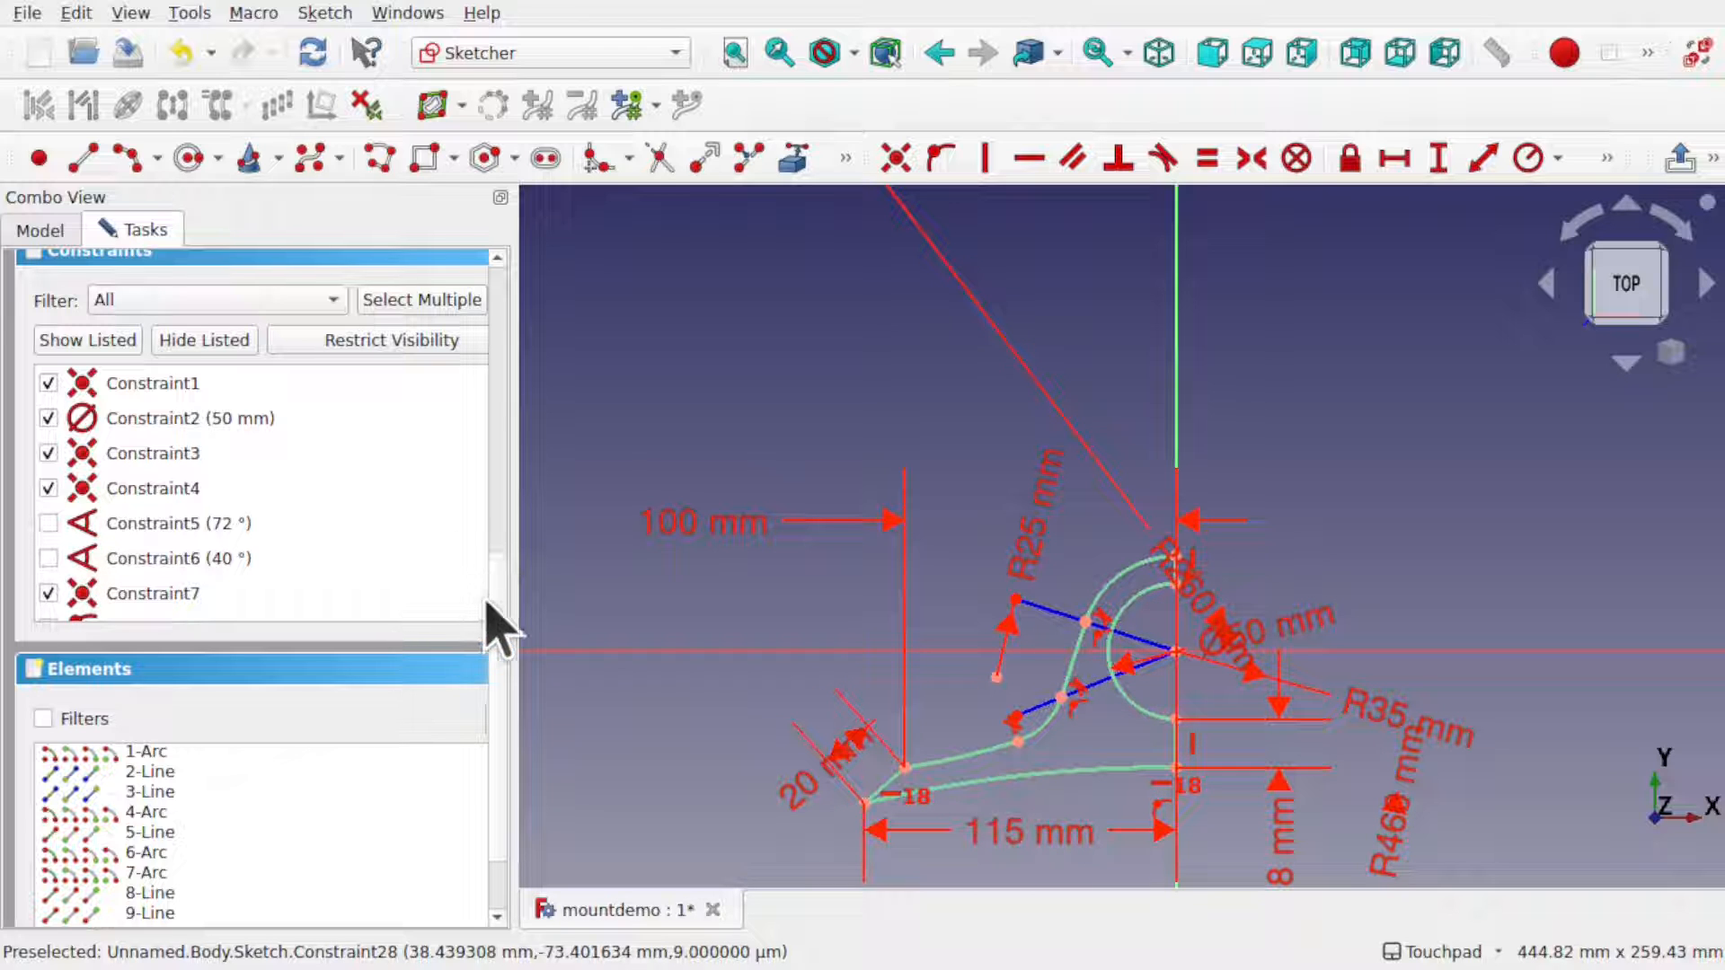
{"action": "left_click_drag", "start_coordinate": [513, 596], "coordinate": [699, 579]}
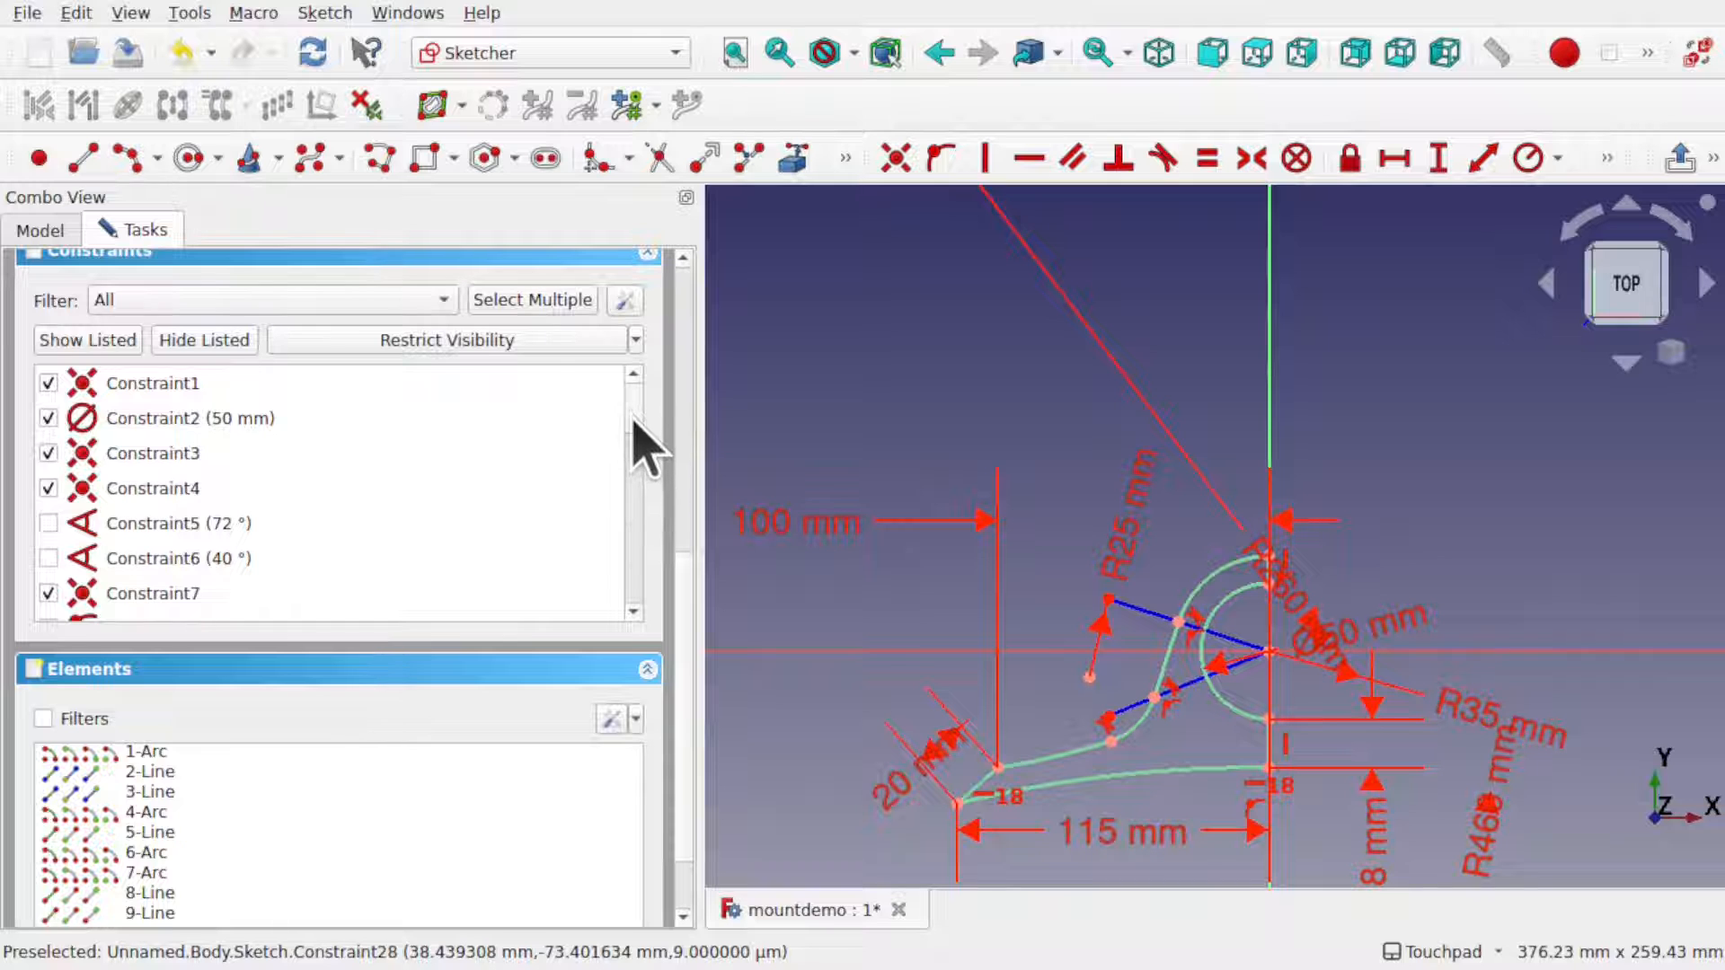
{"action": "left_click_drag", "start_coordinate": [634, 416], "coordinate": [629, 585]}
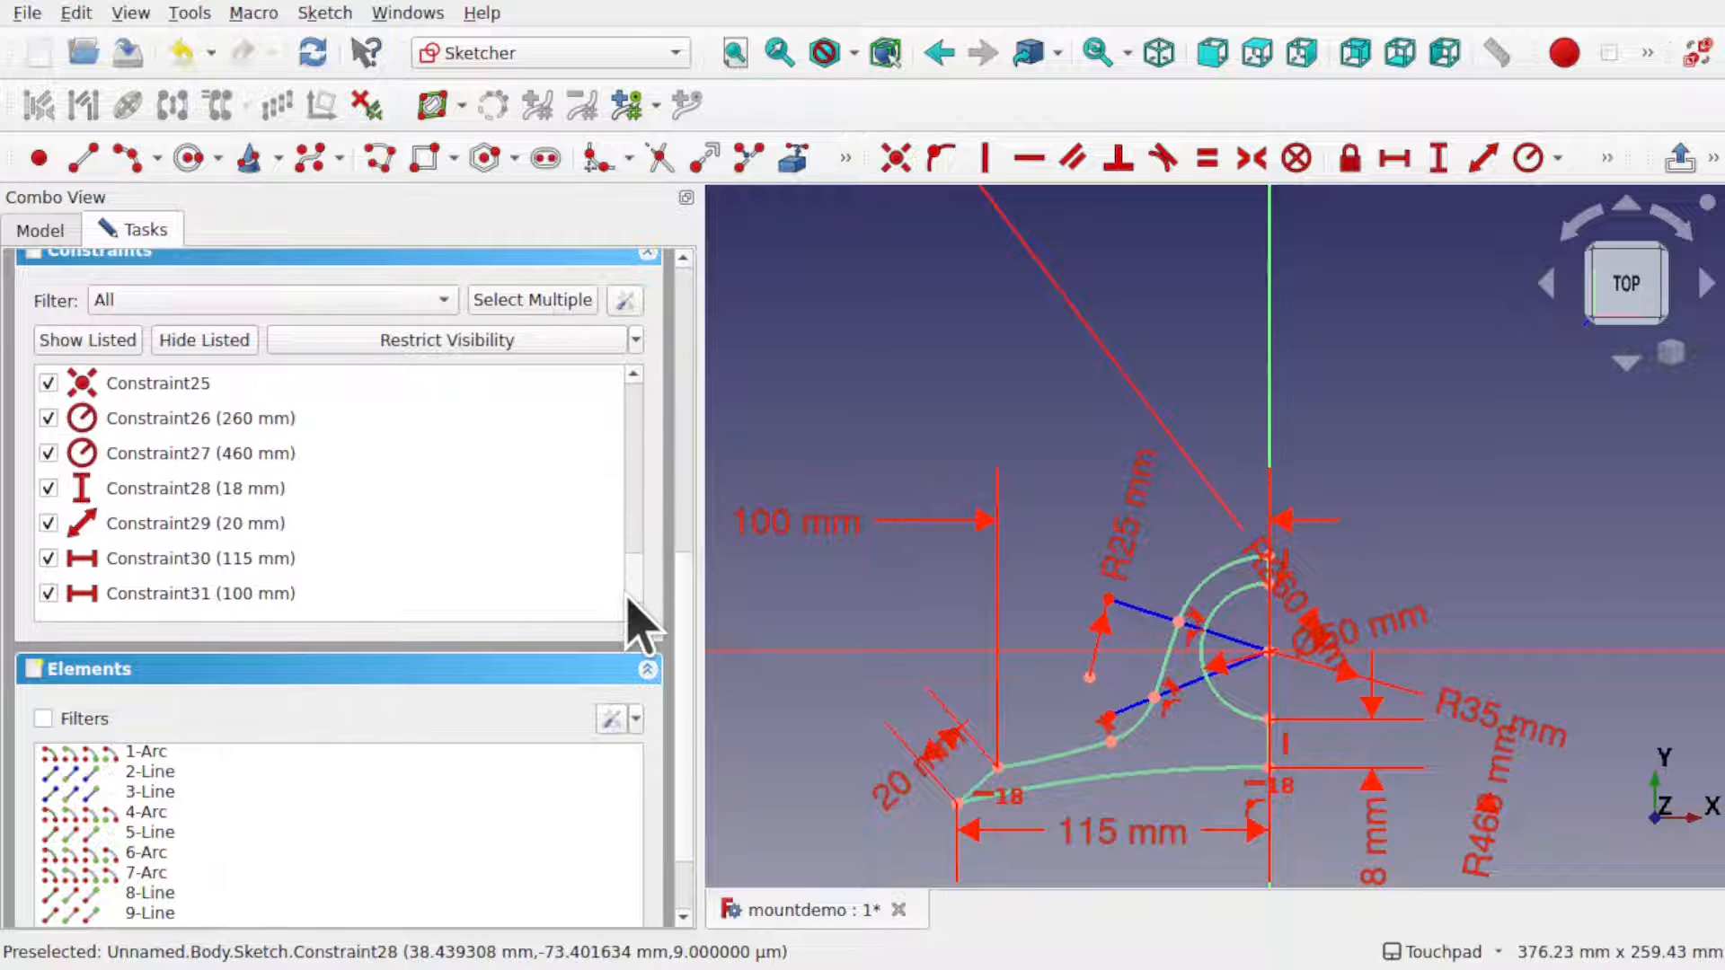
{"action": "left_click", "coordinate": [48, 558]}
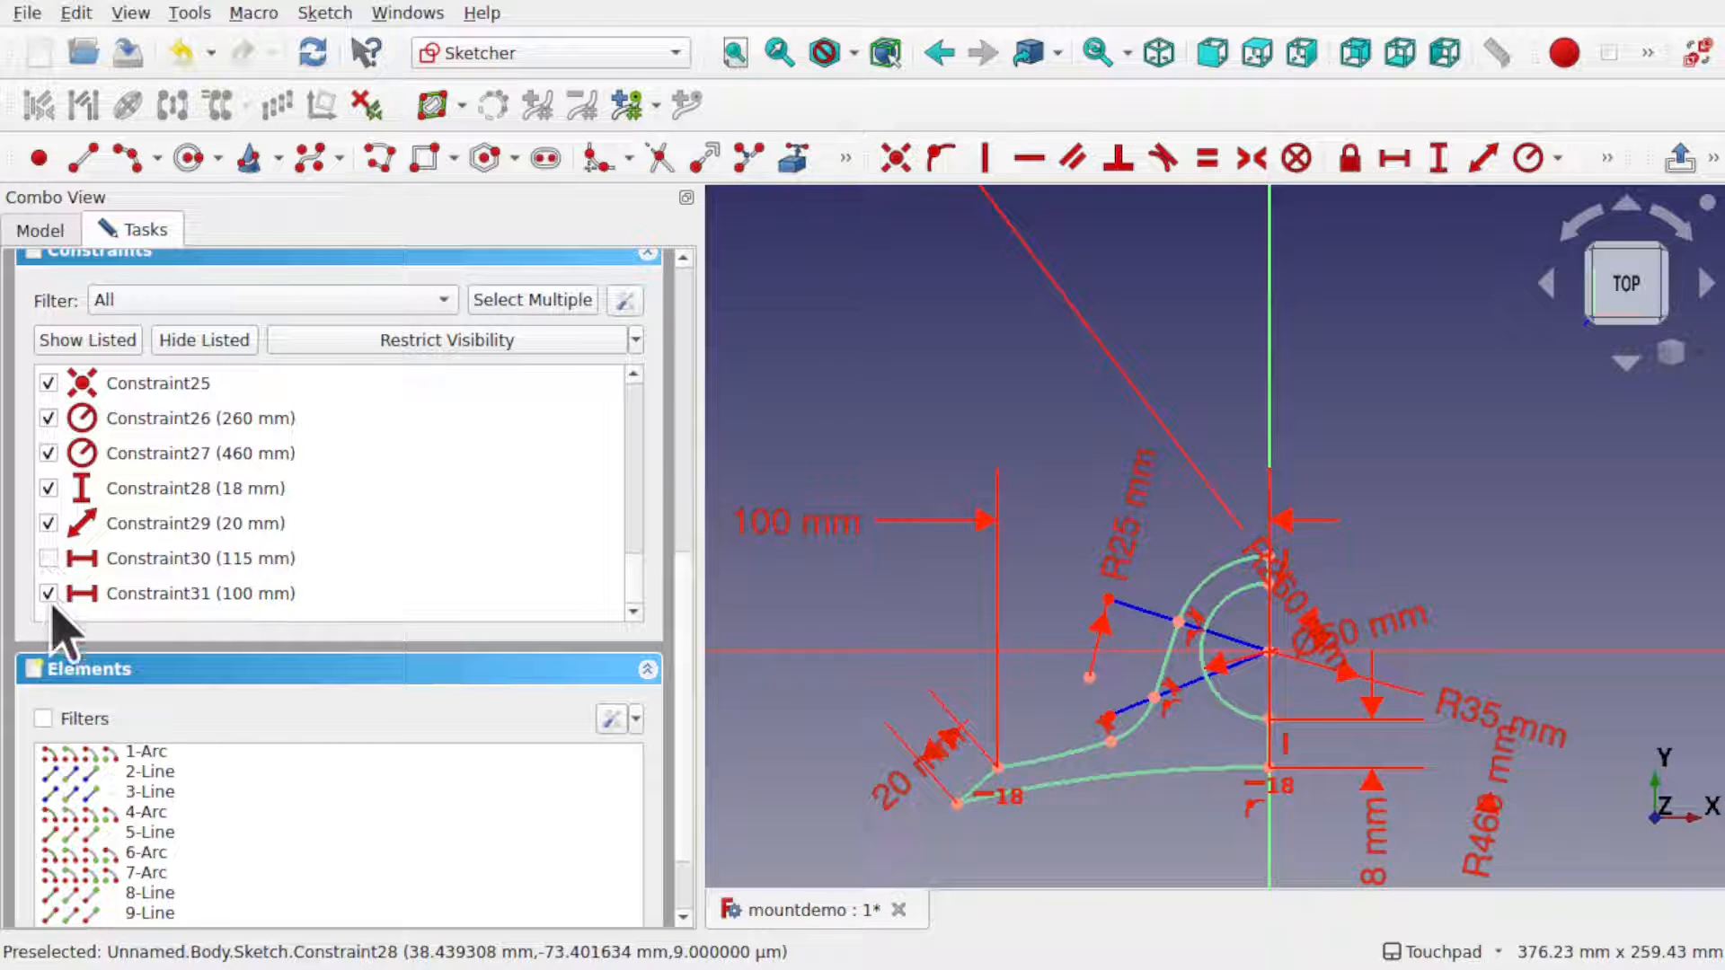
{"action": "left_click", "coordinate": [47, 593]}
{"action": "left_click", "coordinate": [48, 453]}
{"action": "left_click", "coordinate": [47, 418]}
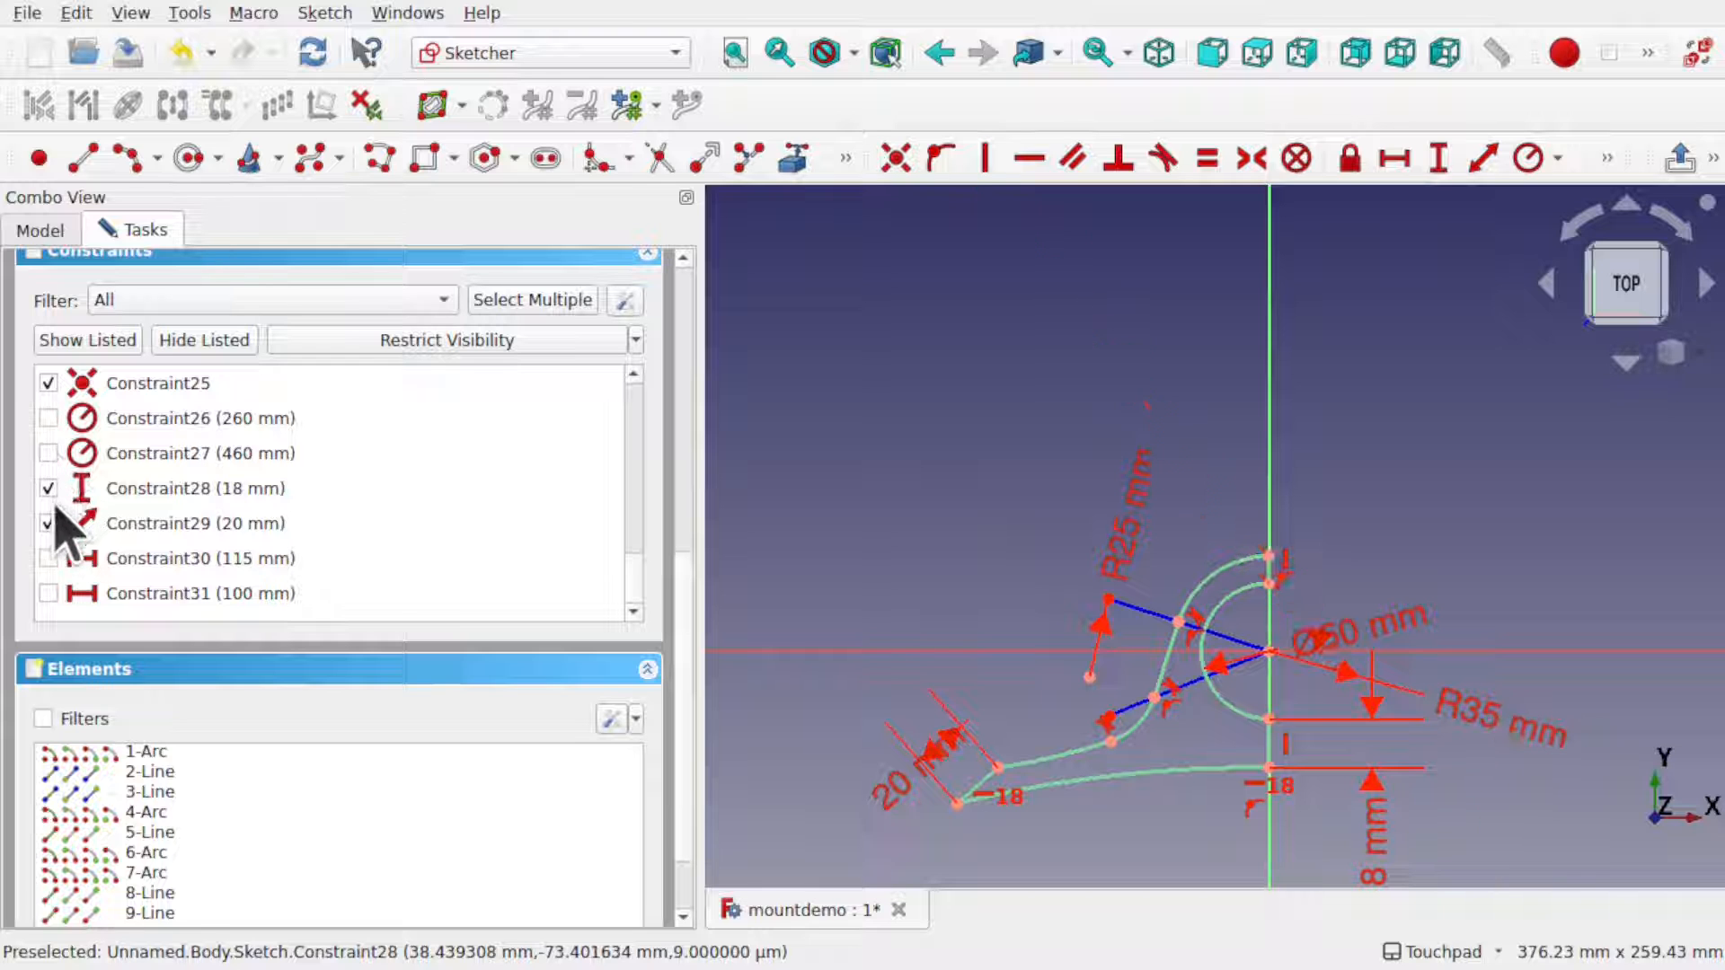
{"action": "left_click", "coordinate": [48, 488]}
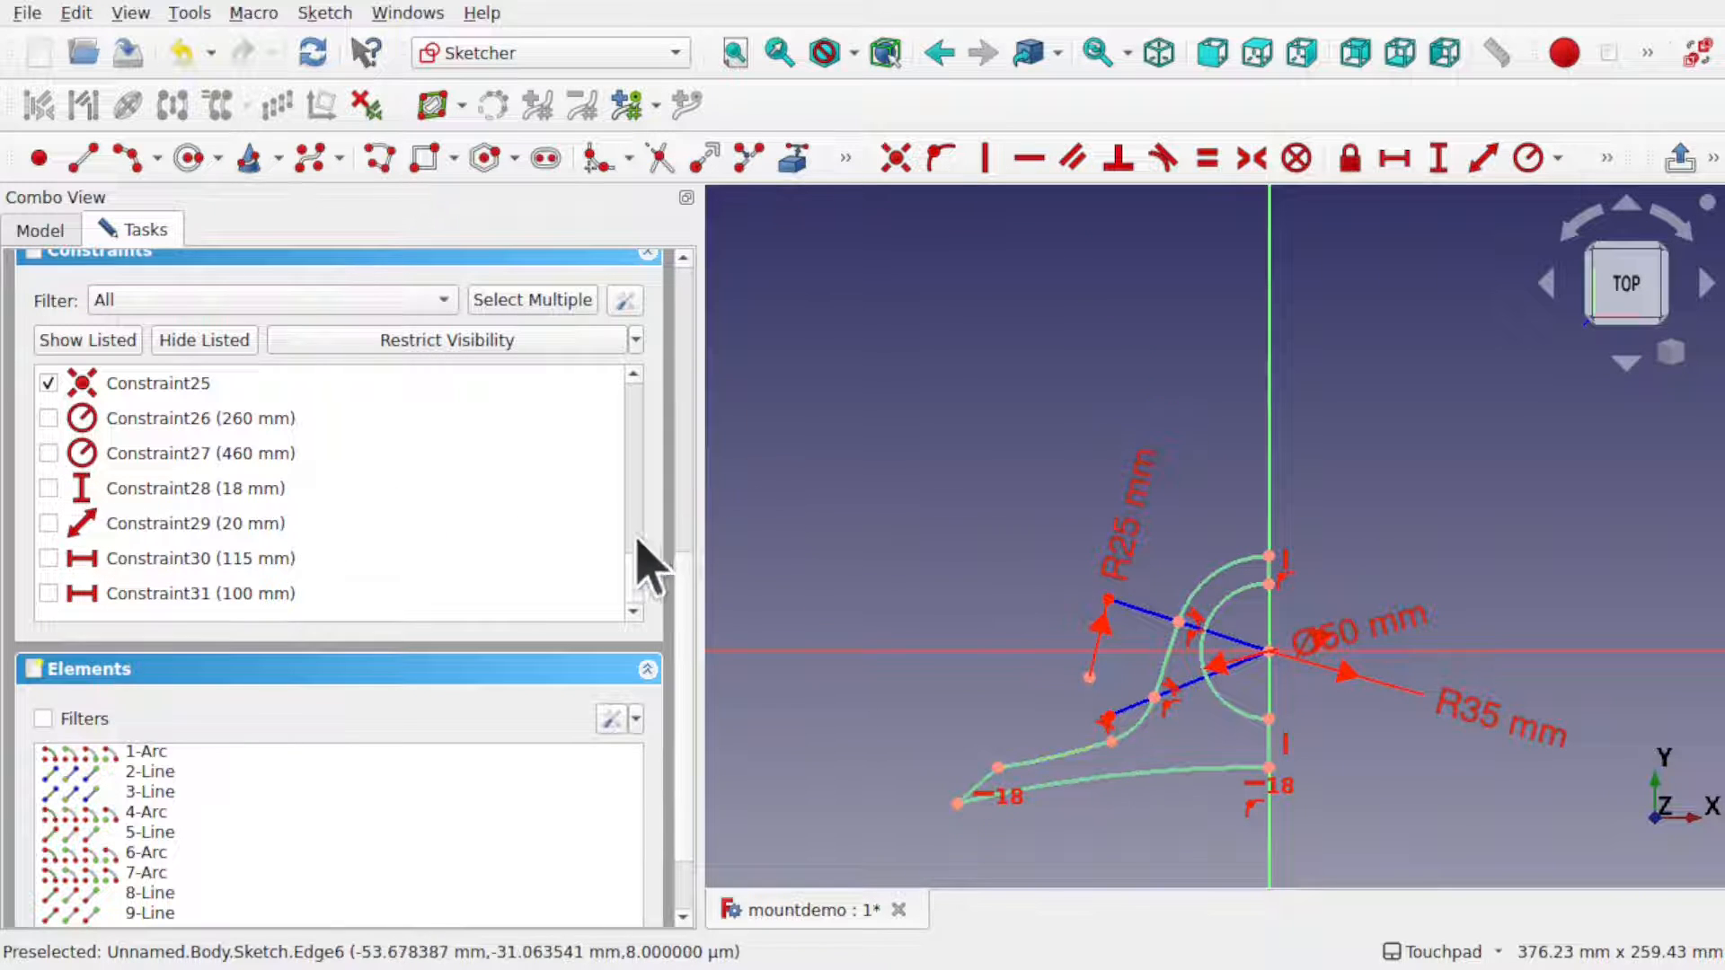
- Hide the 25 mm and 35 mm radius dimensions in the sketch
{"action": "left_click_drag", "start_coordinate": [634, 589], "coordinate": [634, 470]}
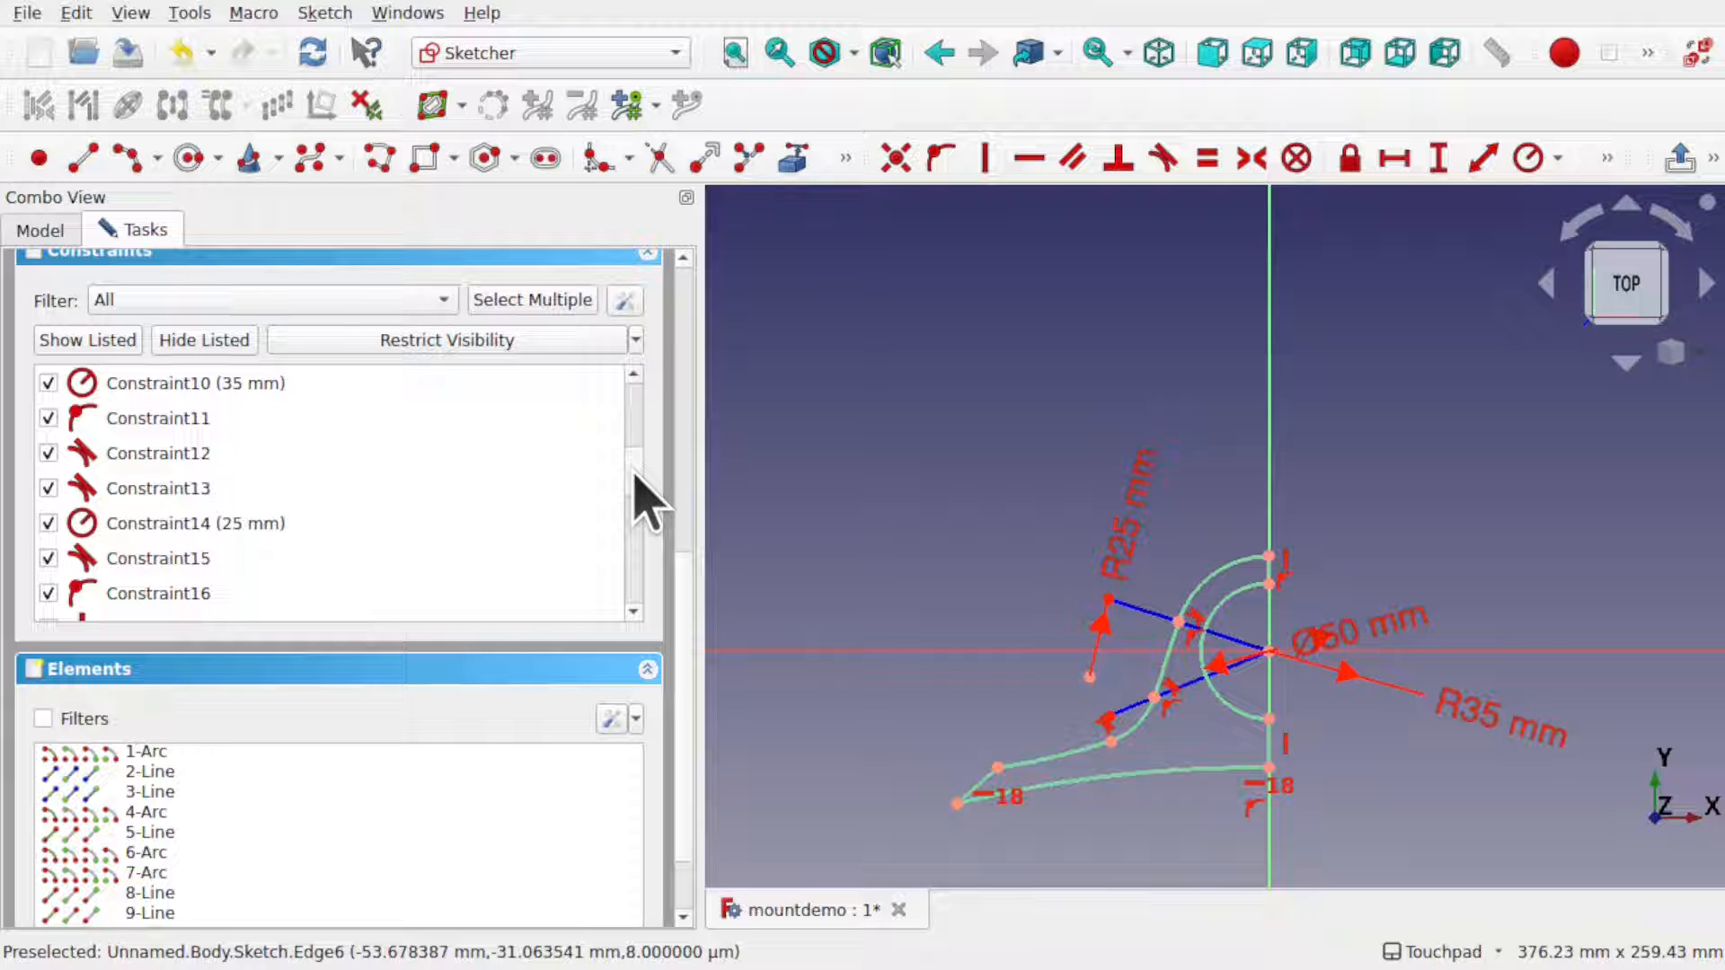
{"action": "left_click", "coordinate": [1132, 520]}
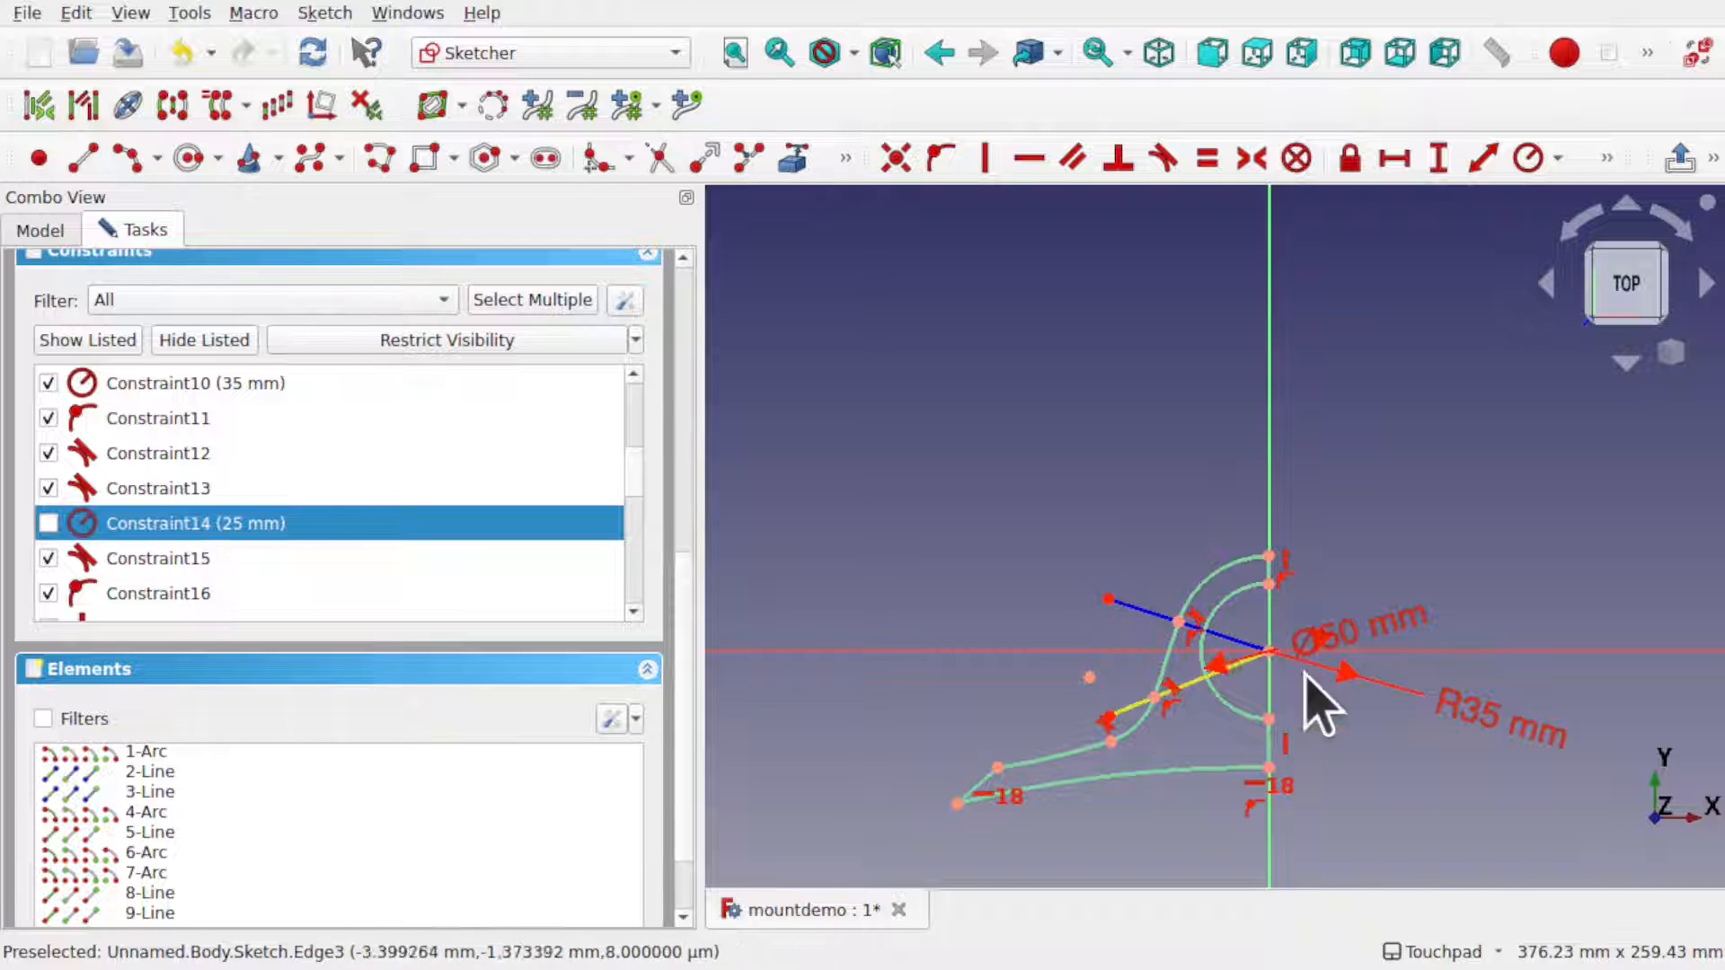
{"action": "left_click", "coordinate": [1457, 706]}
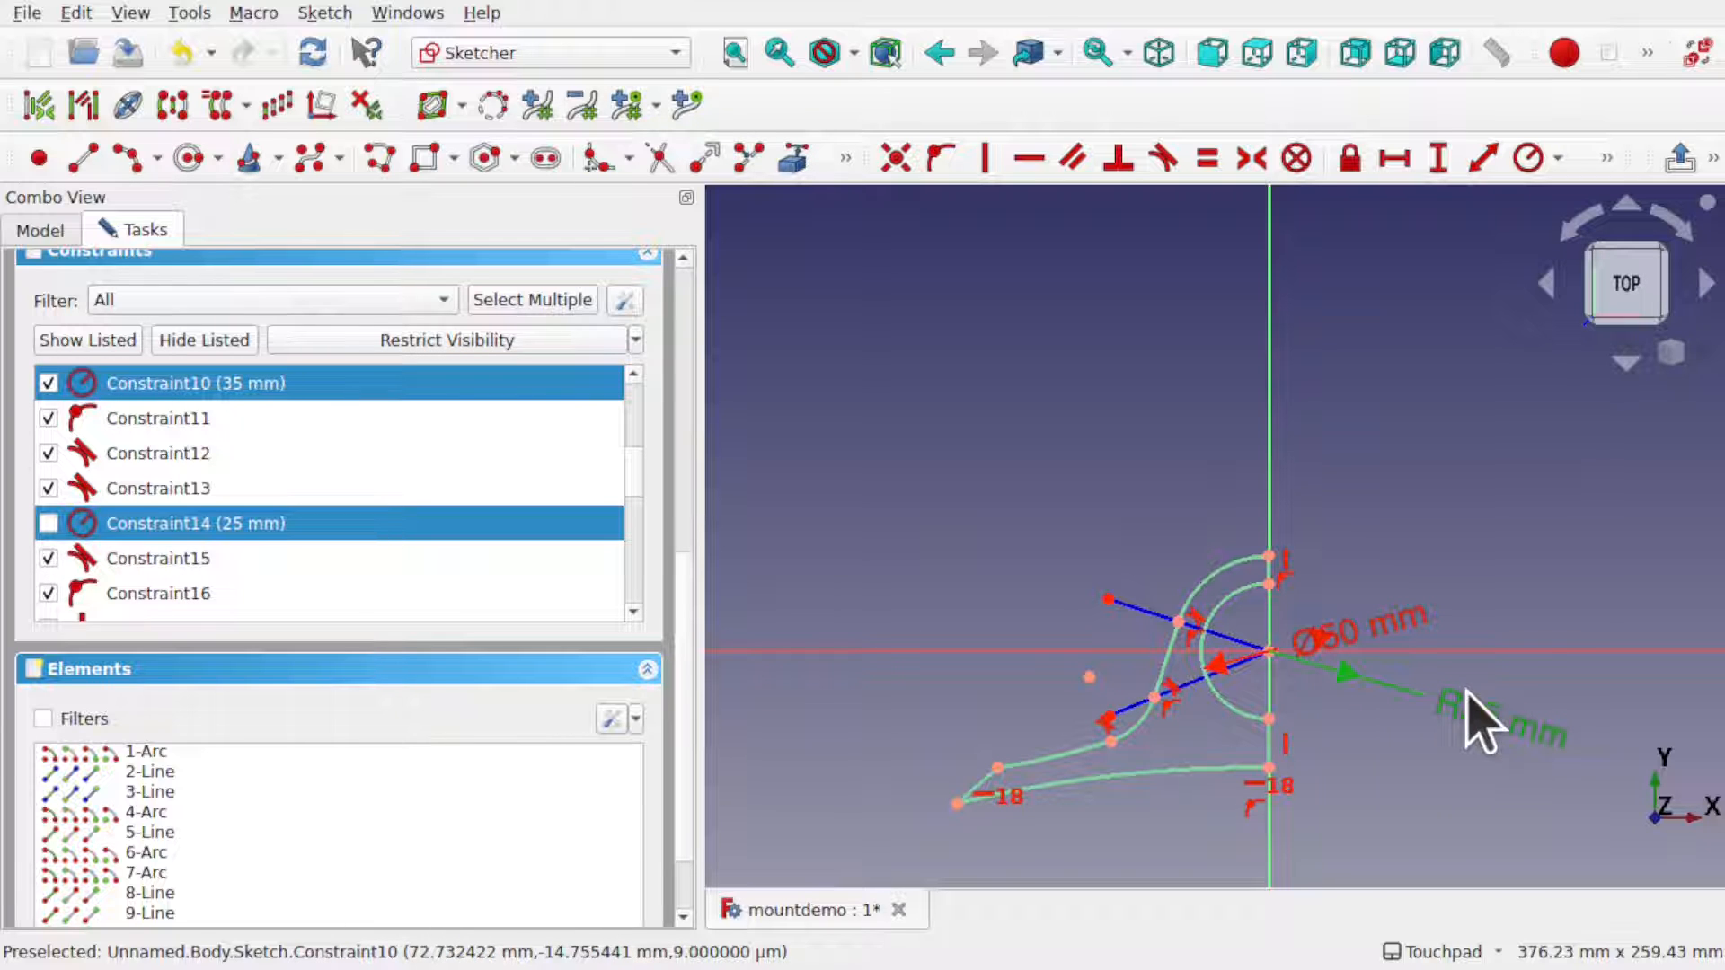
{"action": "left_click", "coordinate": [48, 383]}
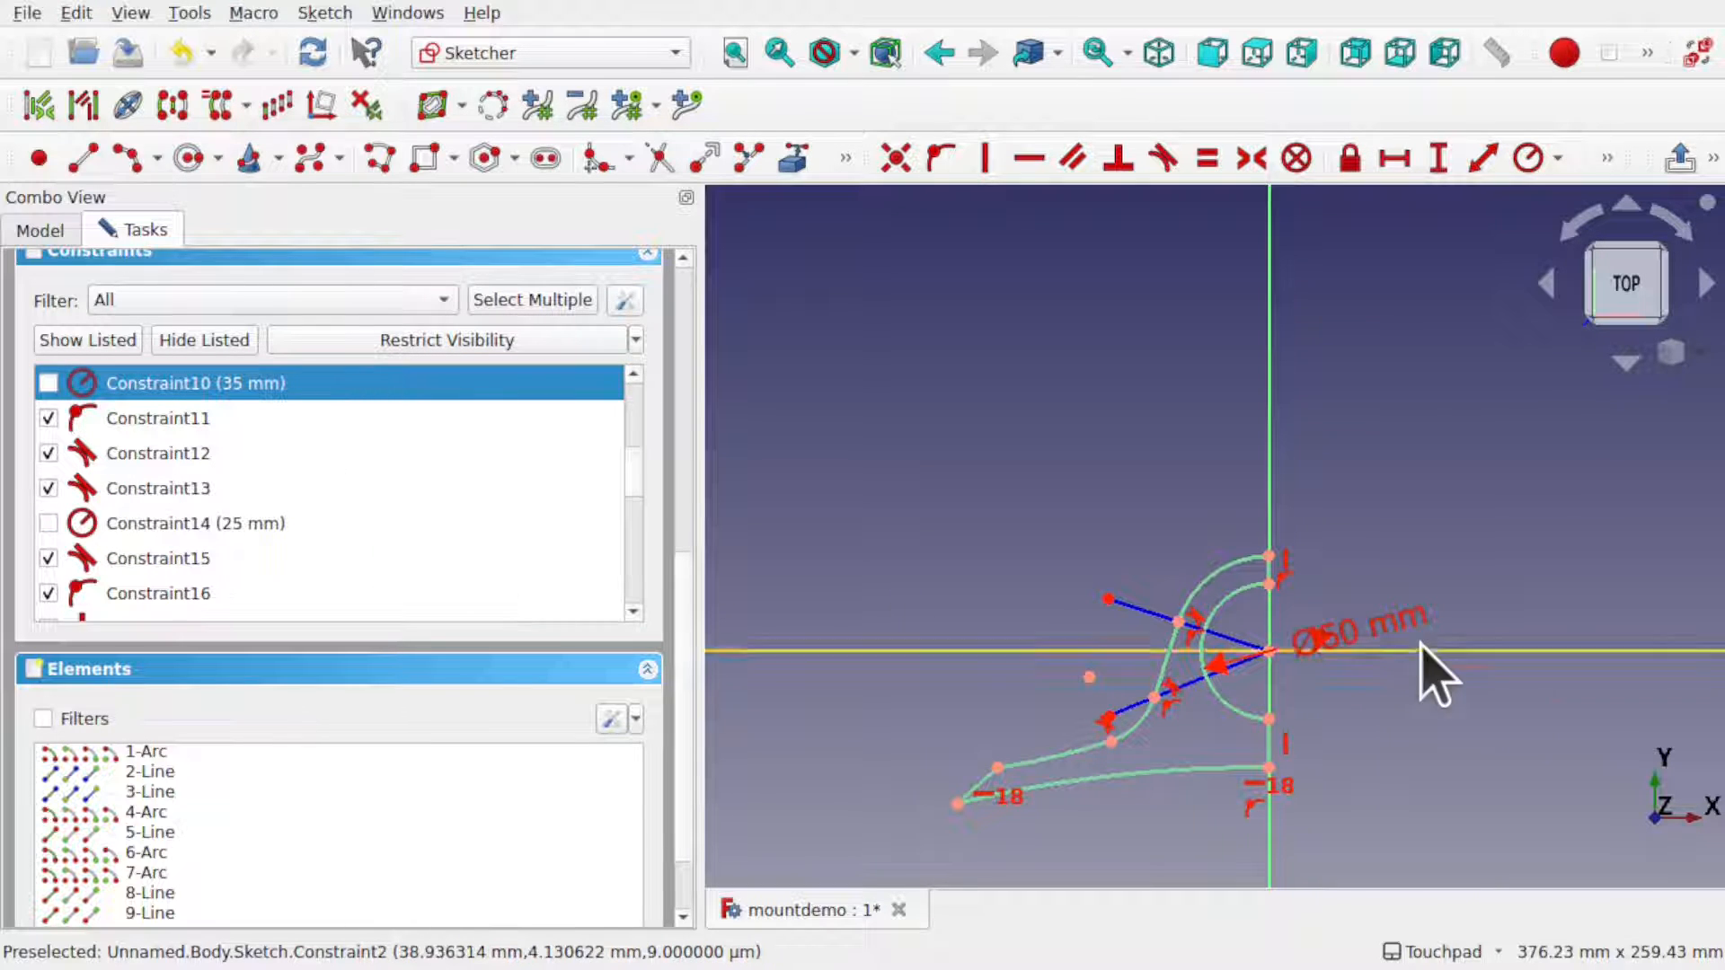
- Move the 50 mm diameter label clear of the half-profile outline, beyond the Y axis
{"action": "left_click", "coordinate": [1392, 654]}
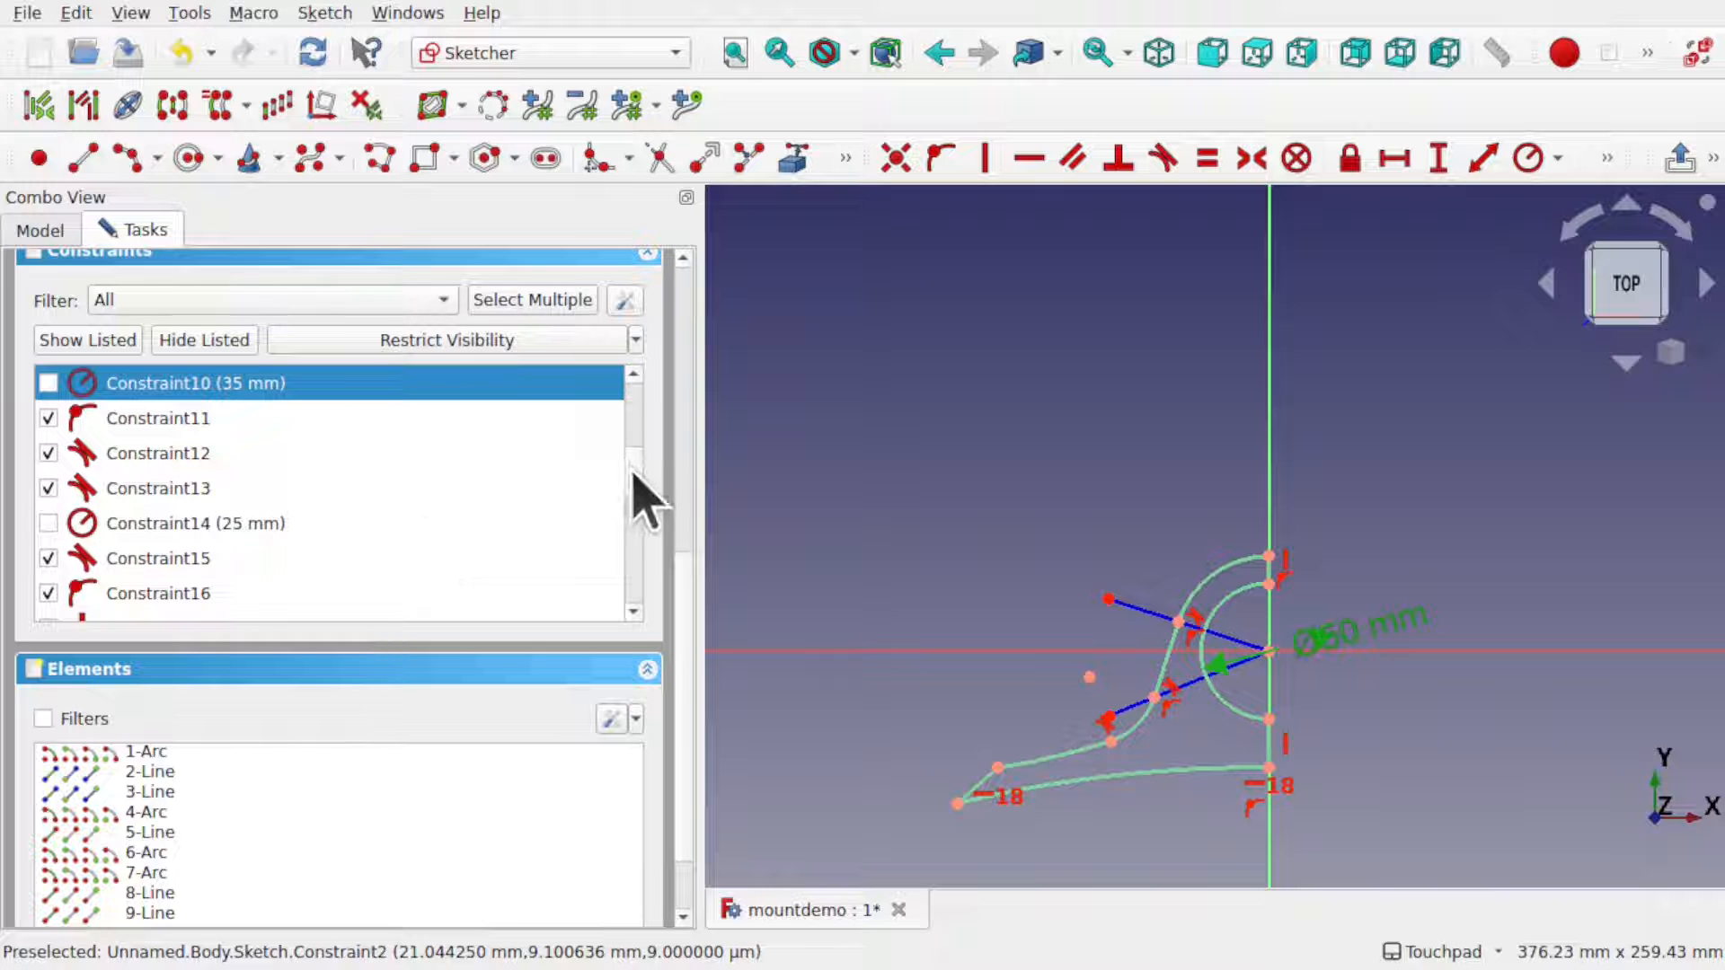
{"action": "left_click_drag", "start_coordinate": [633, 463], "coordinate": [633, 443]}
{"action": "left_click", "coordinate": [955, 504]}
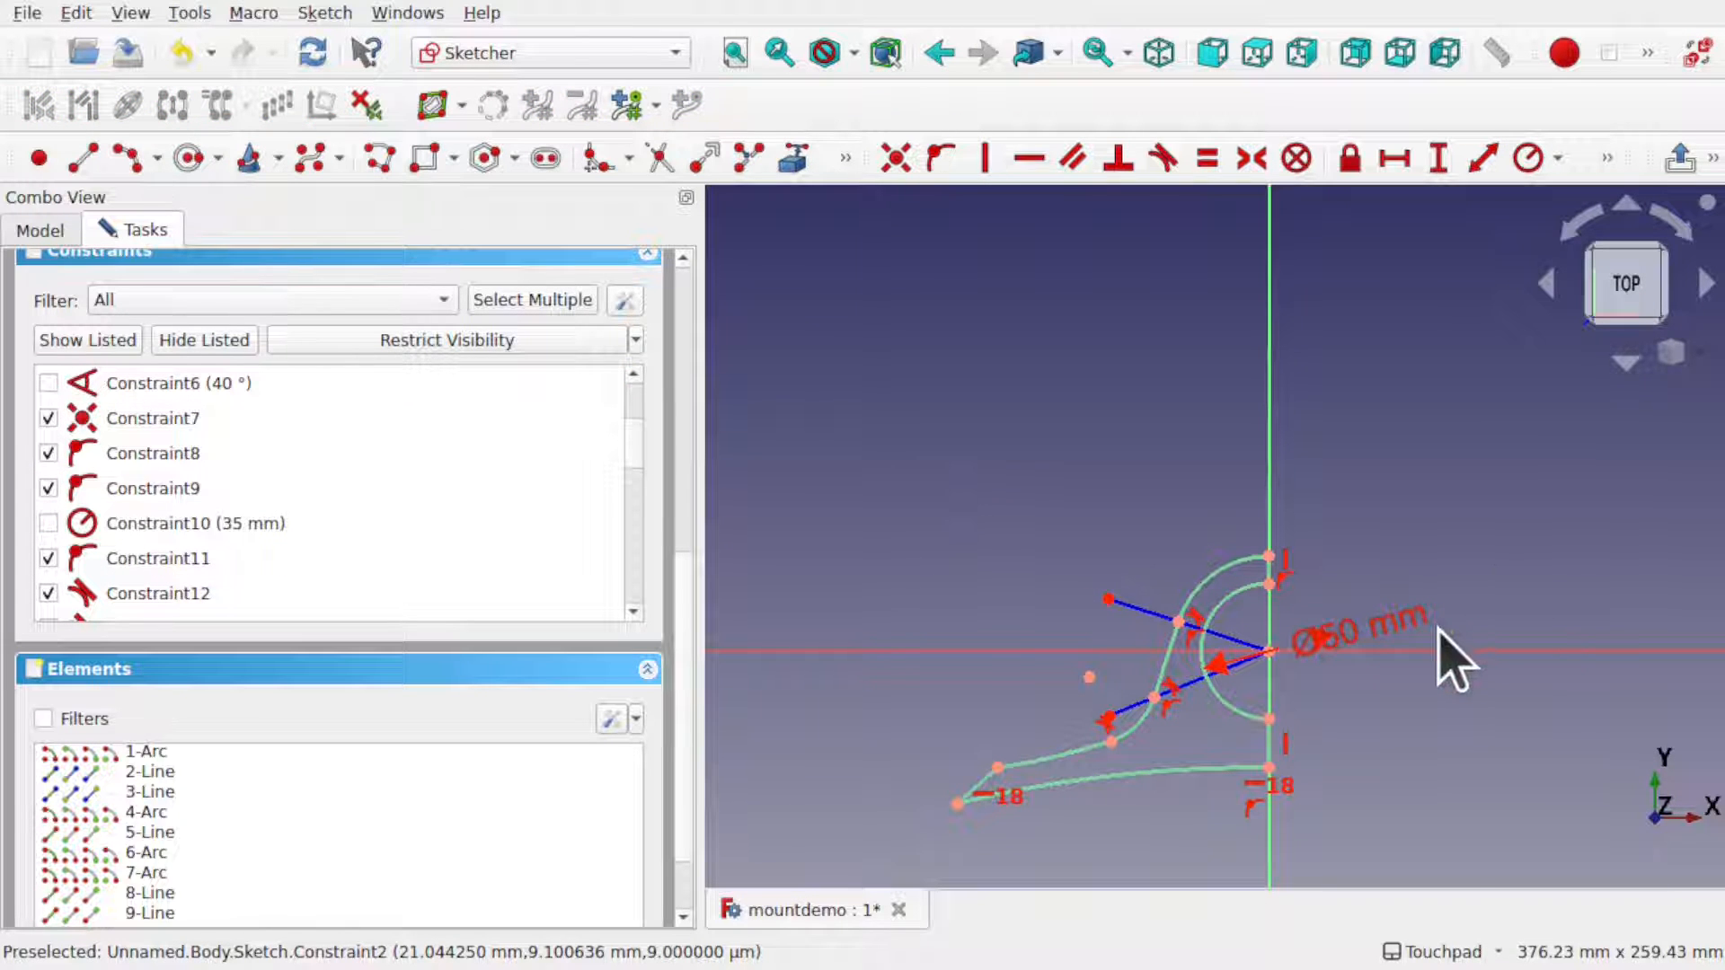
{"action": "left_click_drag", "start_coordinate": [1417, 636], "coordinate": [1483, 705]}
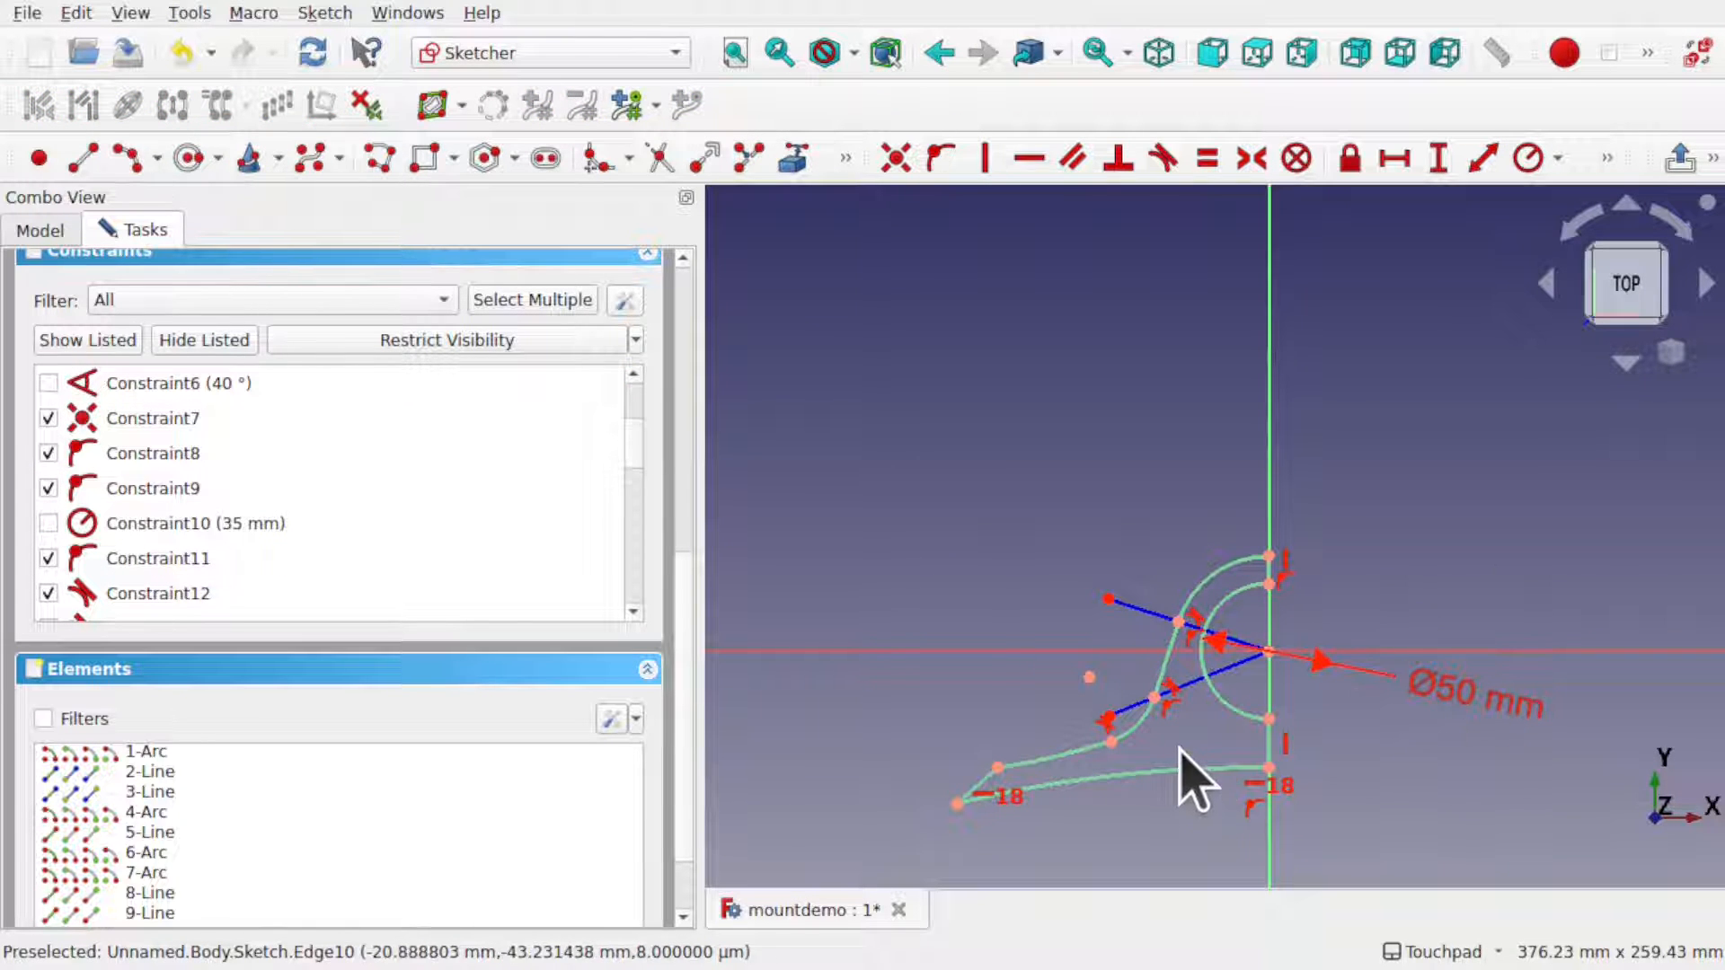
- Close the profile sketch and pad it 20 mm along the sketch normal
{"action": "scroll", "coordinate": [683, 331], "scroll_direction": "up", "scroll_amount": 5}
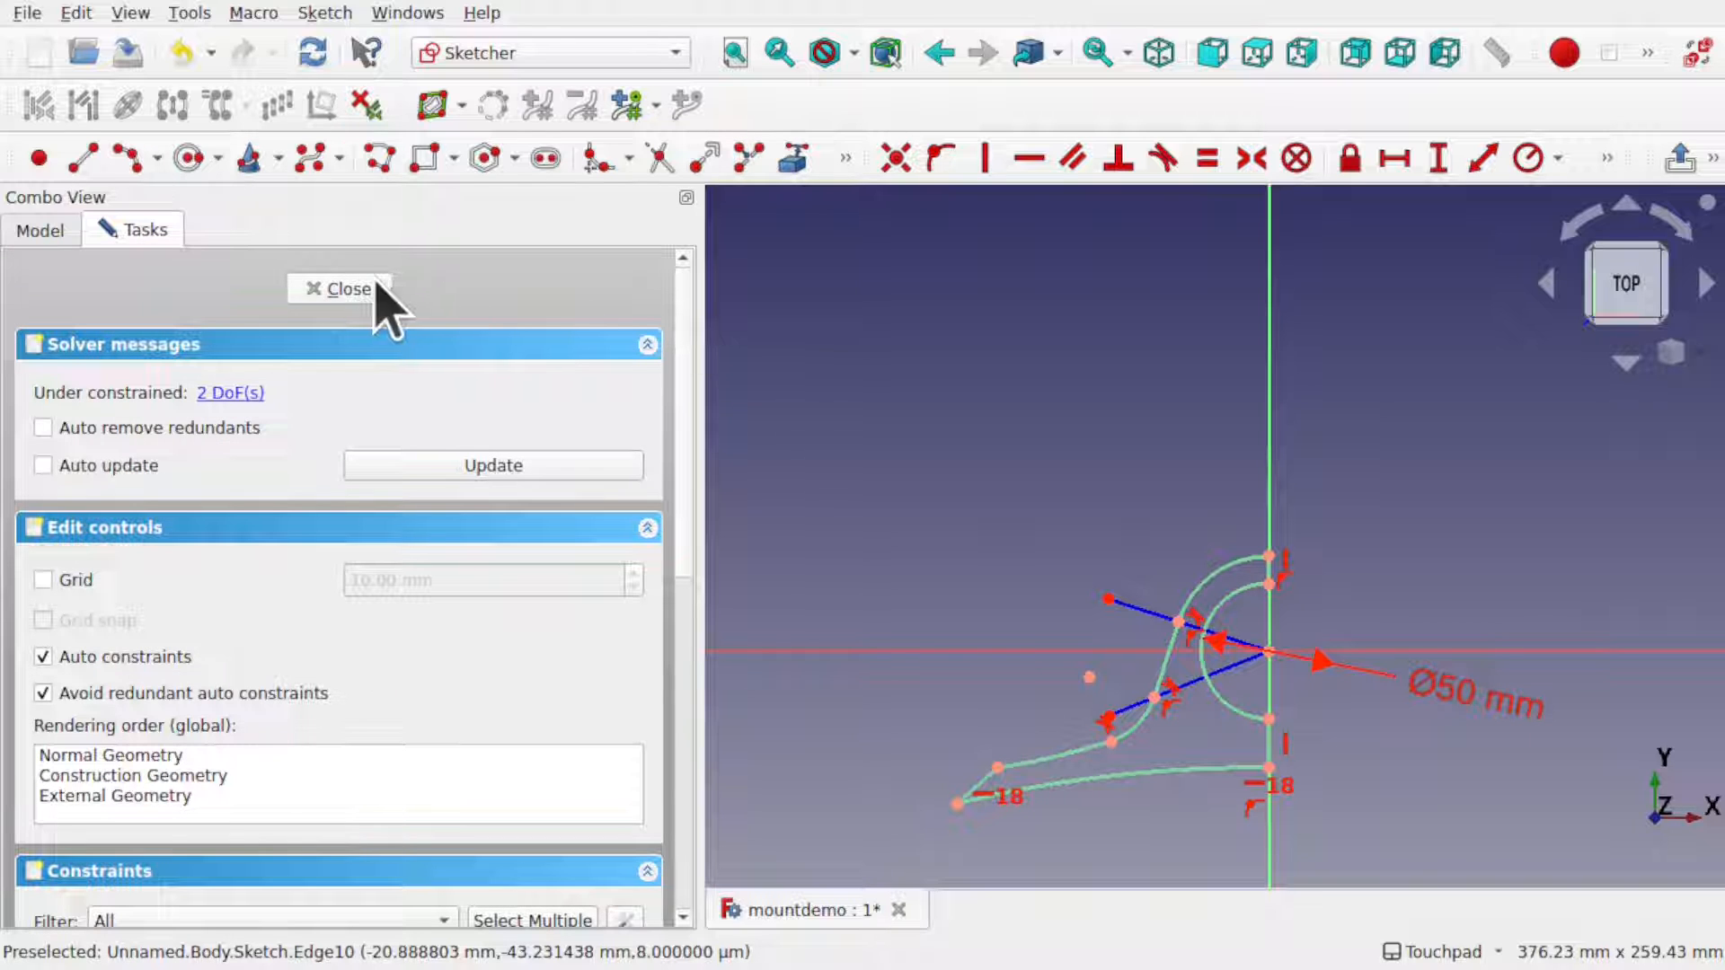
{"action": "left_click", "coordinate": [350, 288]}
{"action": "scroll", "coordinate": [1094, 437], "scroll_direction": "down", "scroll_amount": 3}
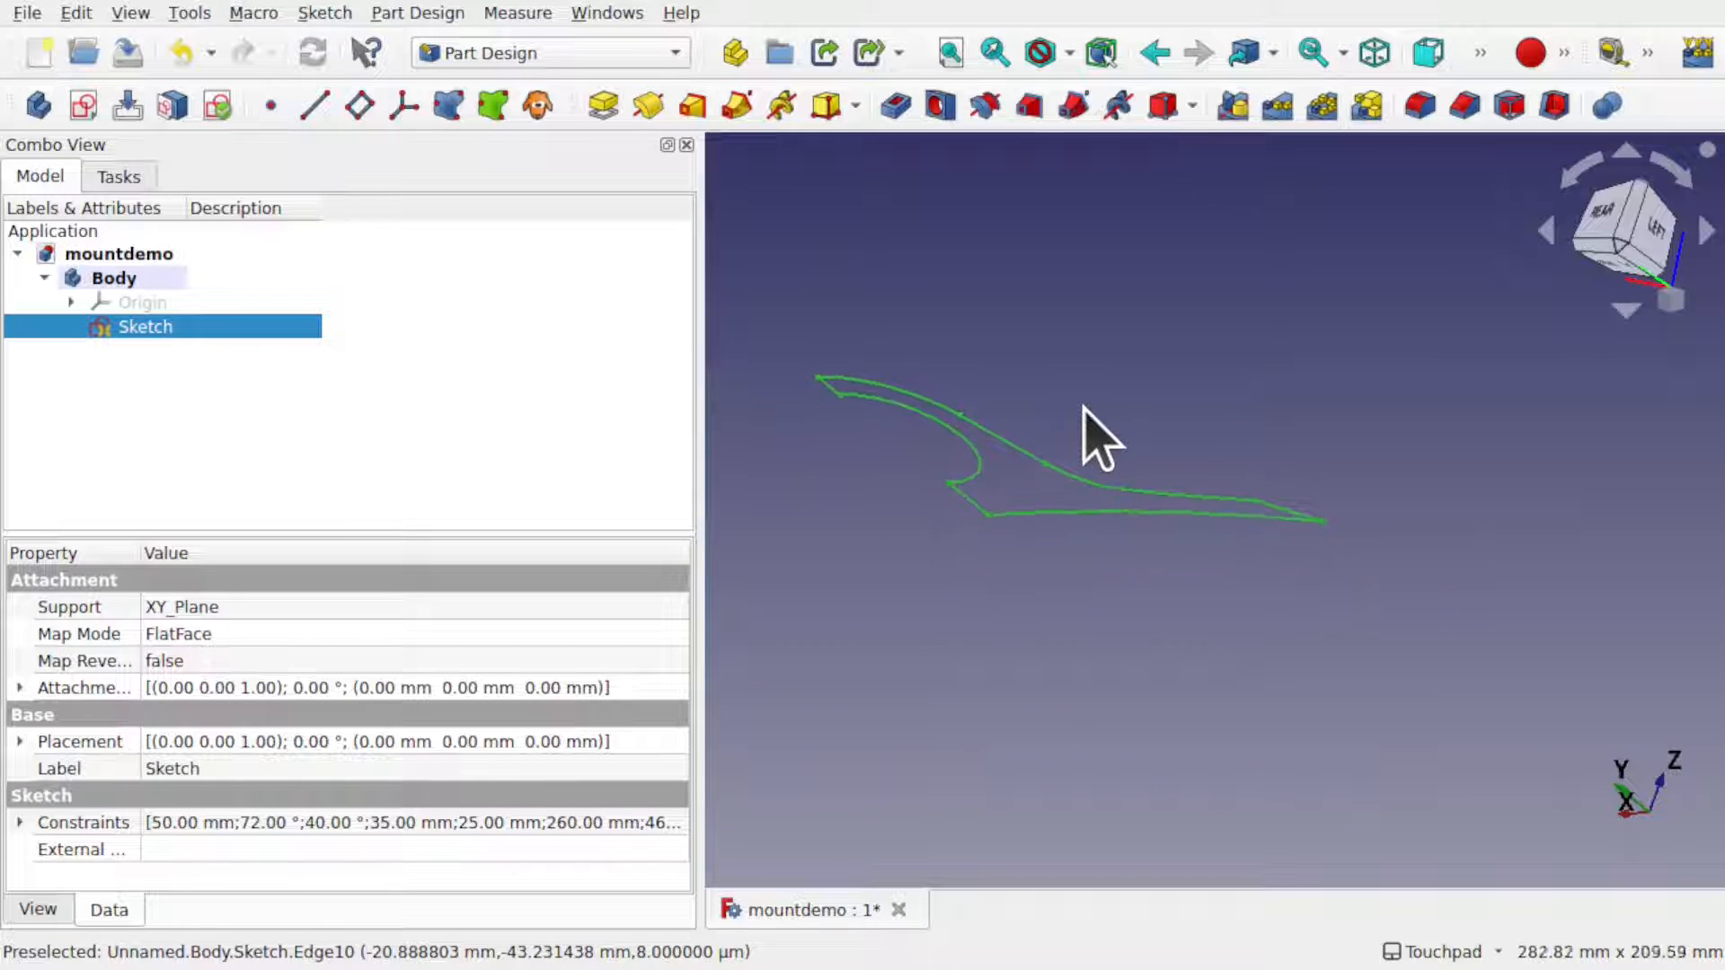
{"action": "left_click", "coordinate": [604, 106]}
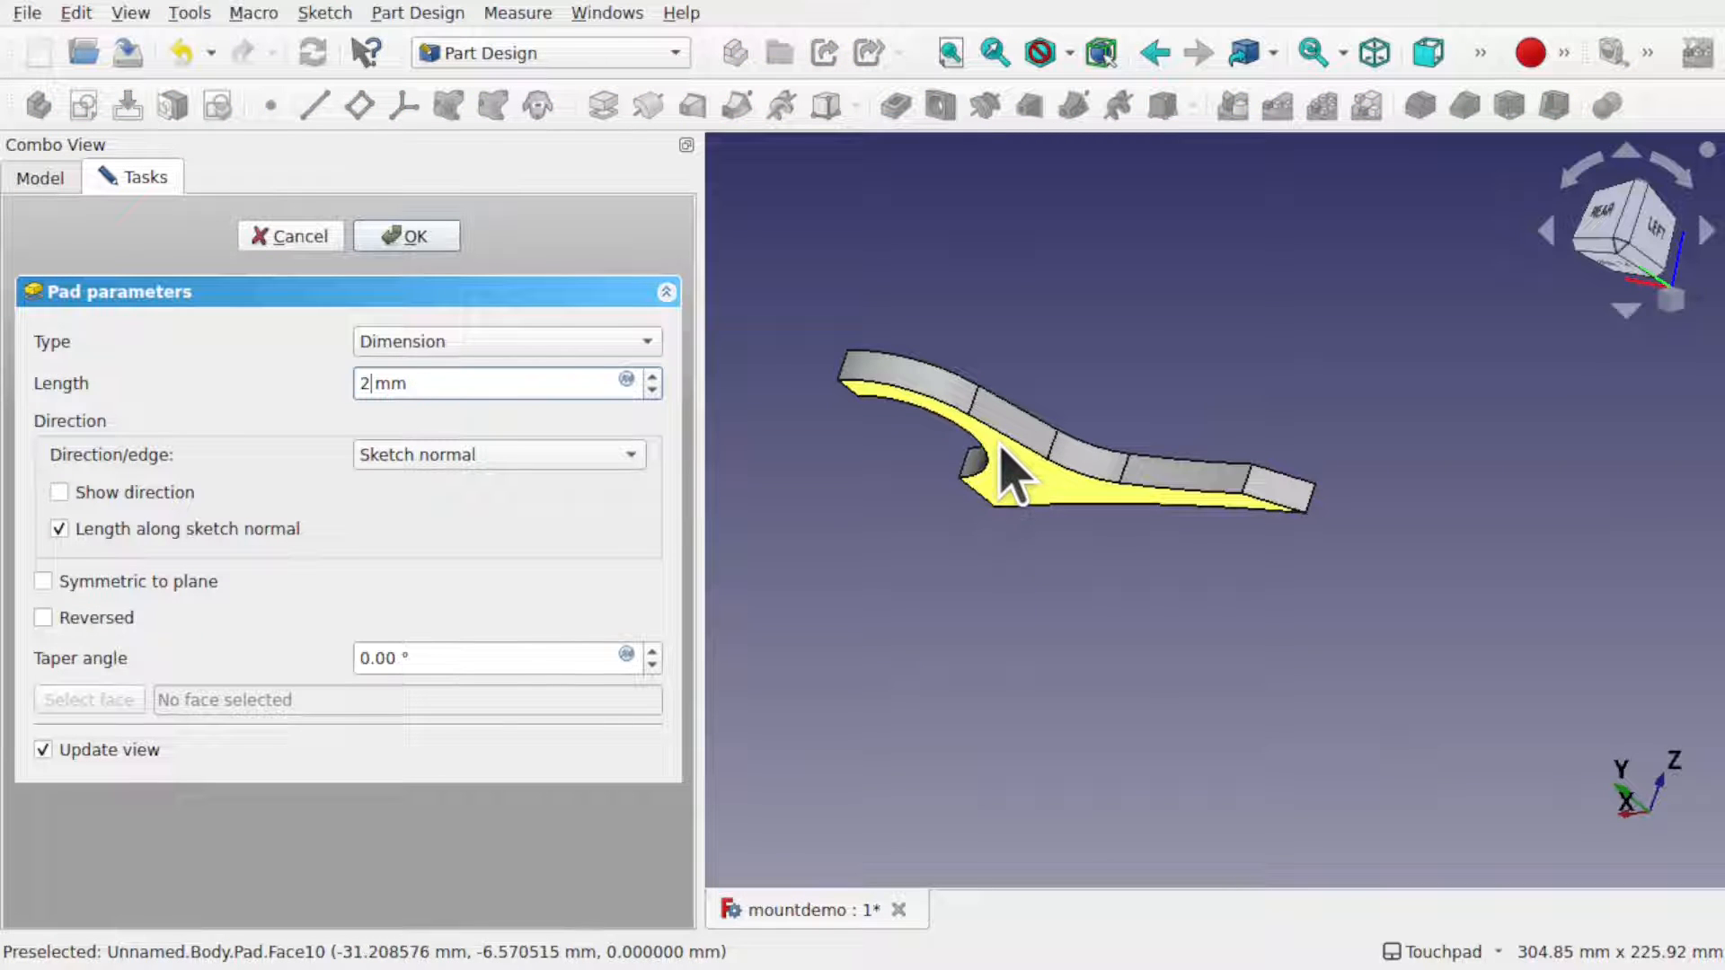
{"action": "key", "text": "Return"}
{"action": "middle_click_drag", "start_coordinate": [1087, 484], "coordinate": [1128, 512]}
{"action": "scroll", "coordinate": [1063, 449], "scroll_direction": "up", "scroll_amount": 2}
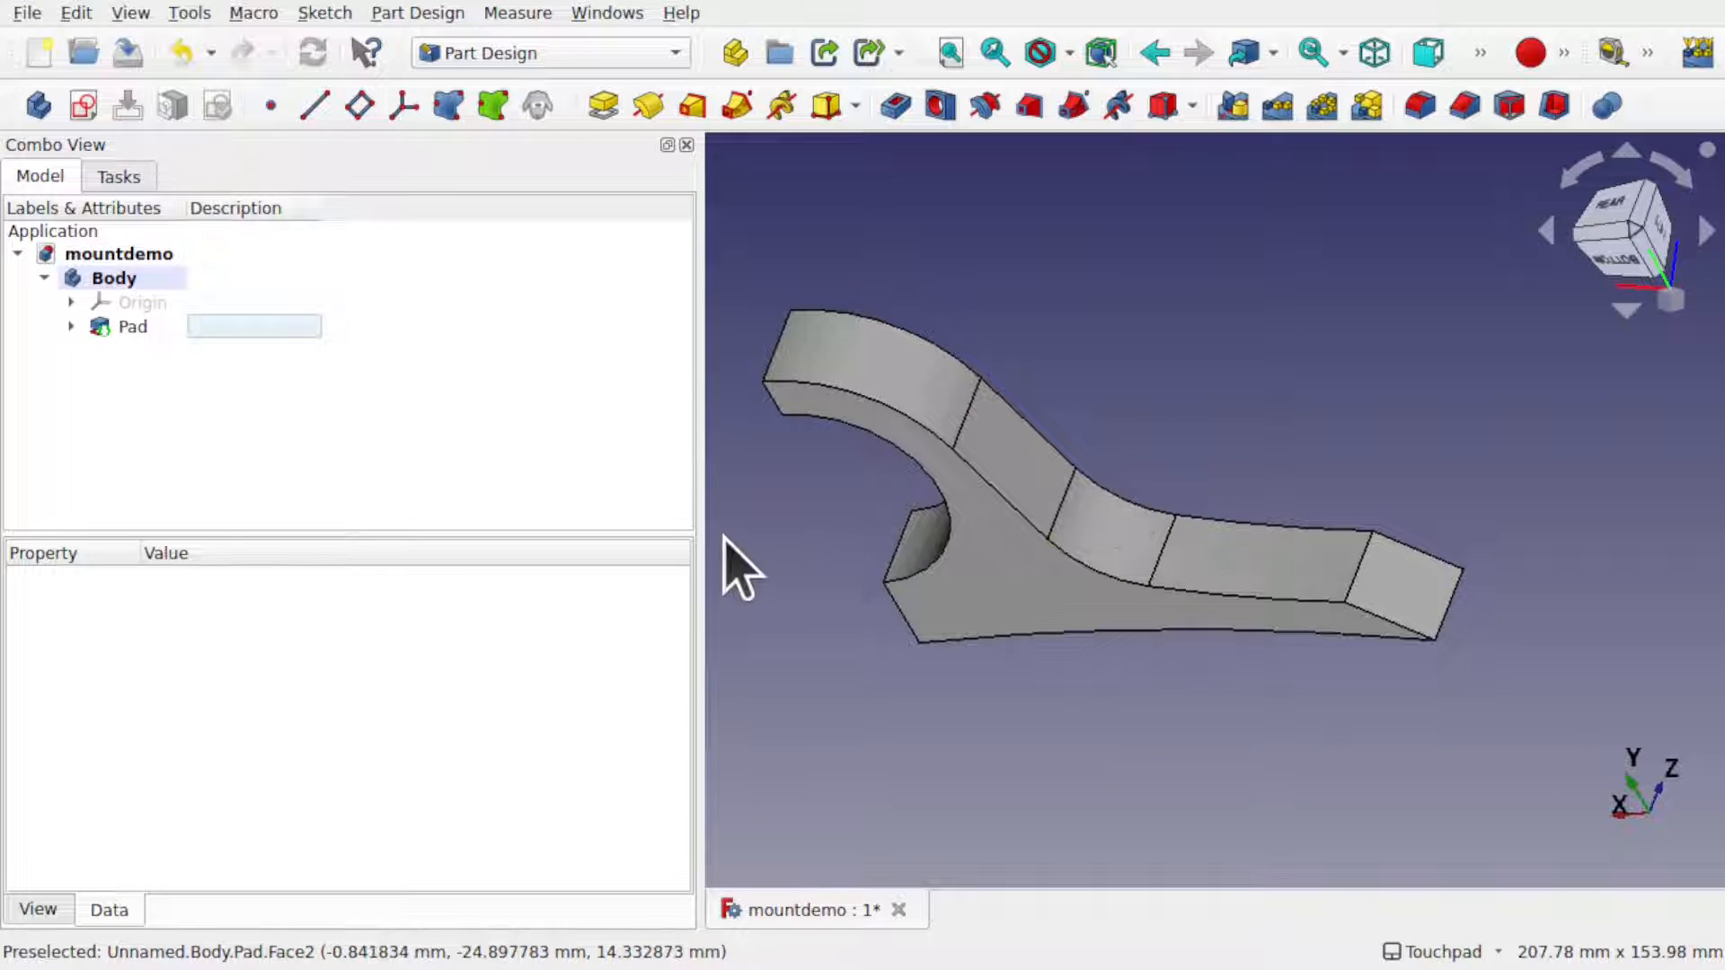
- Narrow the Combo View to give the 3D view of the padded part more width
{"action": "left_click_drag", "start_coordinate": [699, 541], "coordinate": [398, 532]}
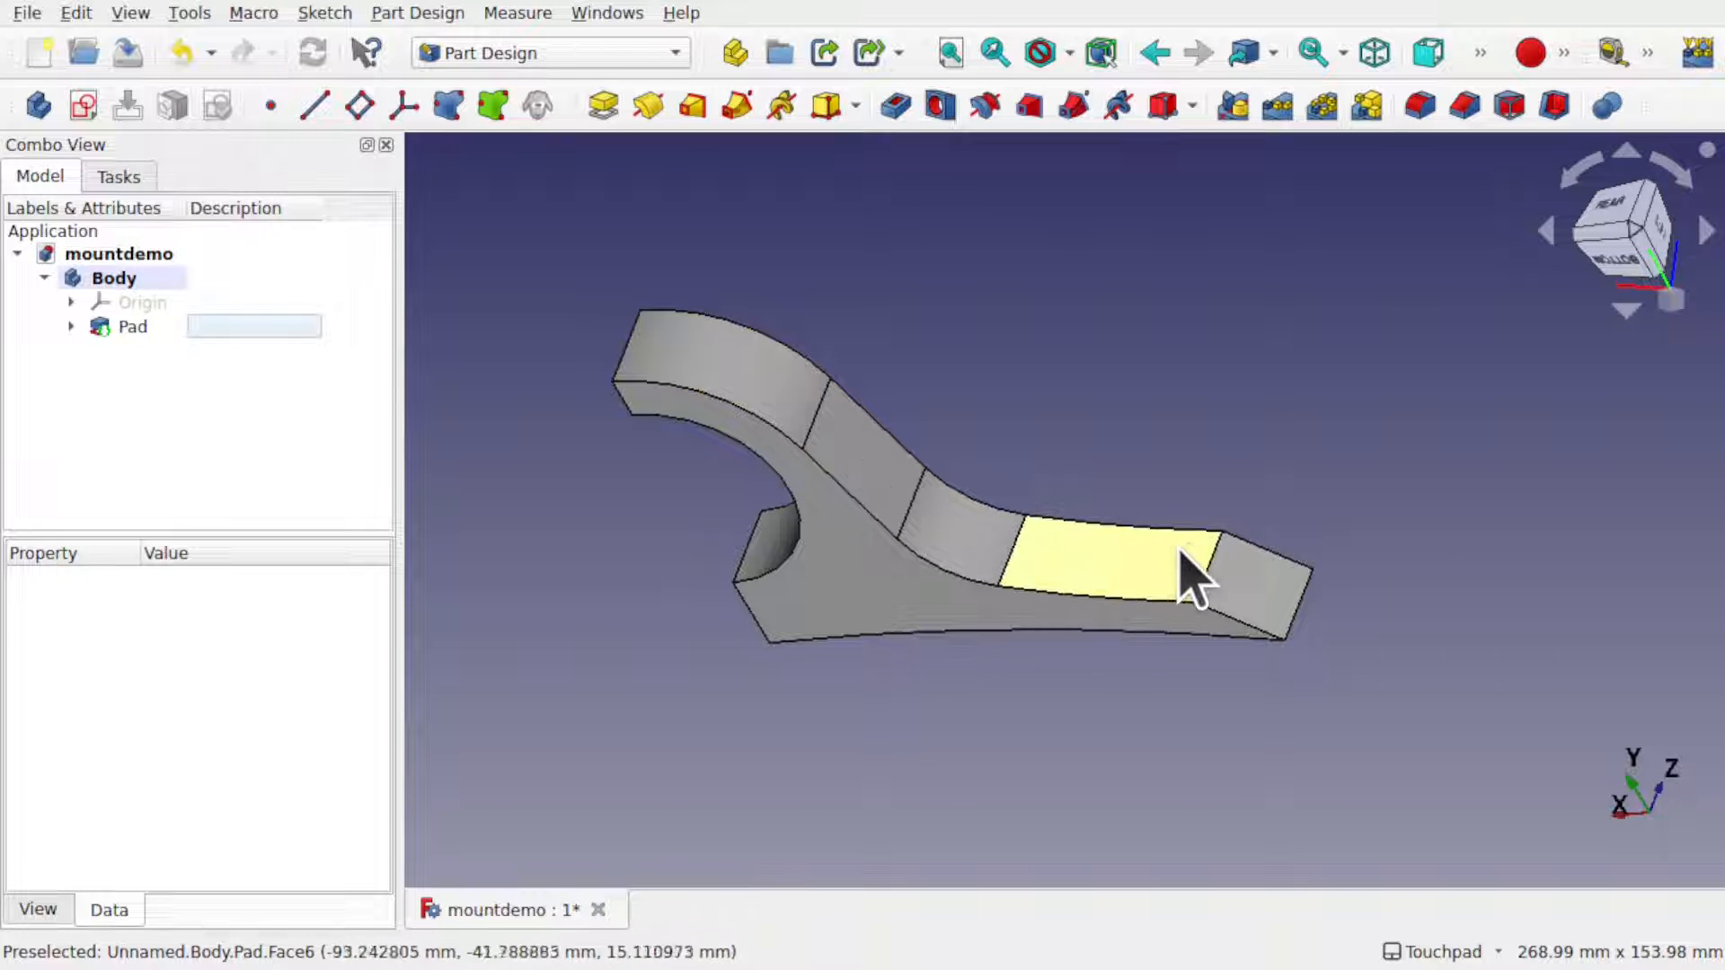
{"action": "left_click_drag", "start_coordinate": [1162, 554], "coordinate": [1128, 589], "text": "shift"}
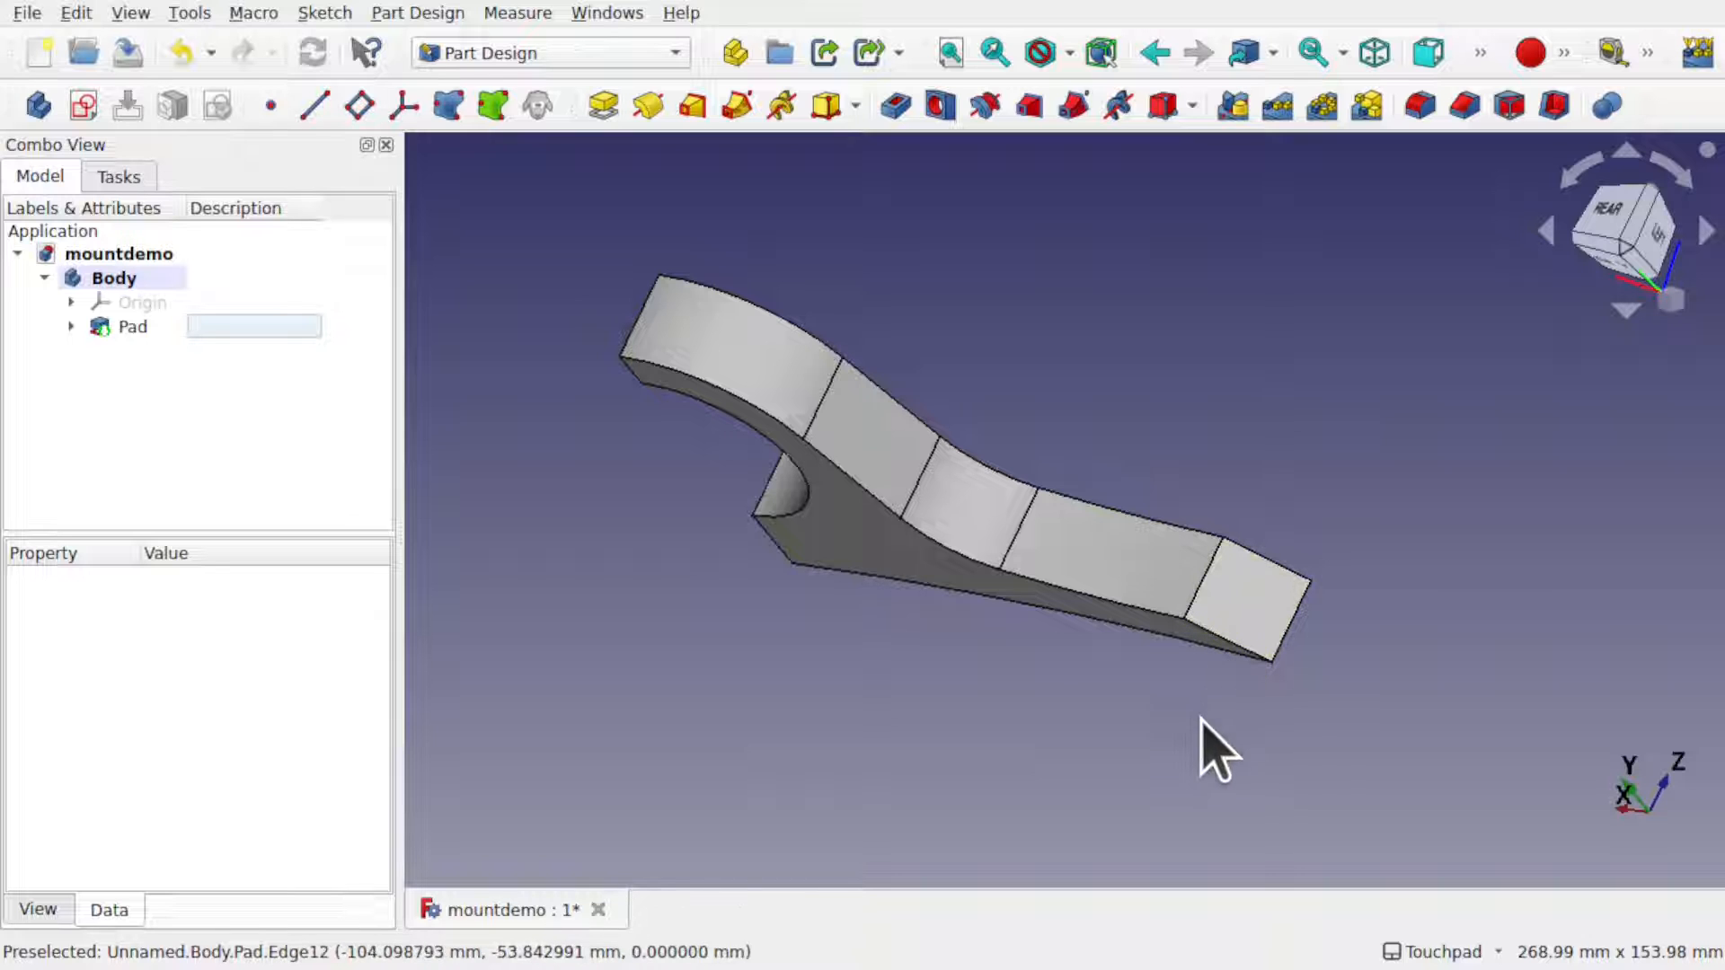
{"action": "left_click_drag", "start_coordinate": [1242, 583], "coordinate": [1302, 504], "text": "shift"}
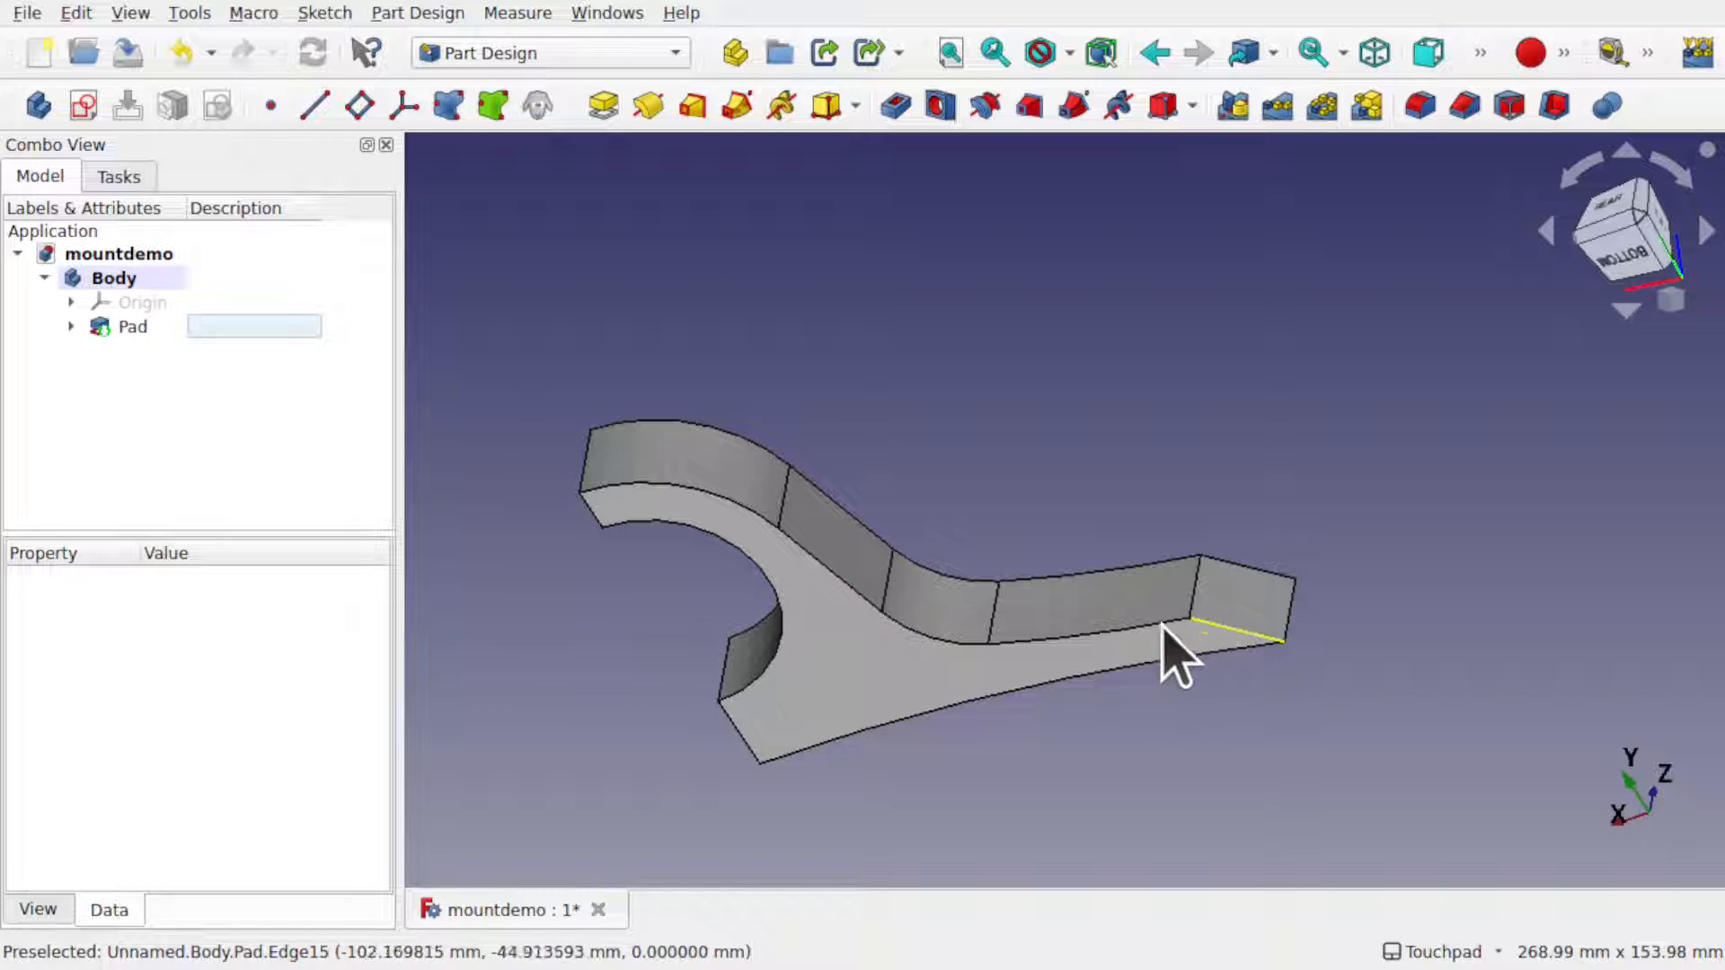
- Try to create a sketch on the long curved face of the arm beside the slanted end face
{"action": "left_click", "coordinate": [1113, 595]}
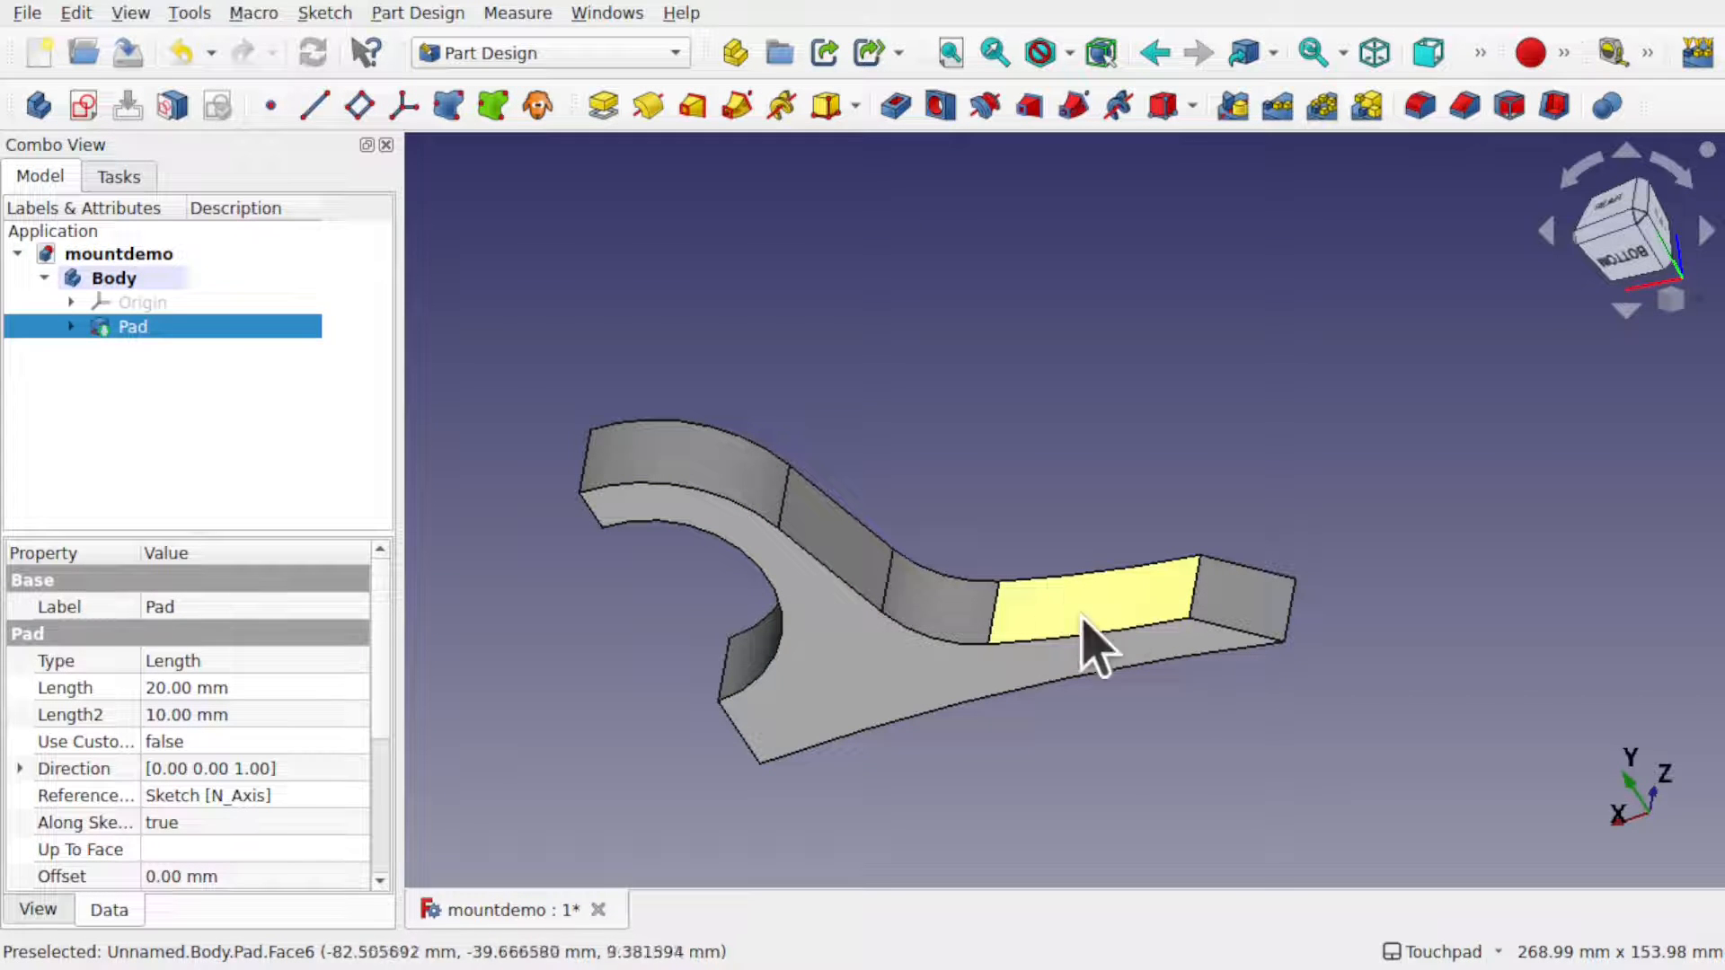
{"action": "left_click", "coordinate": [1114, 620]}
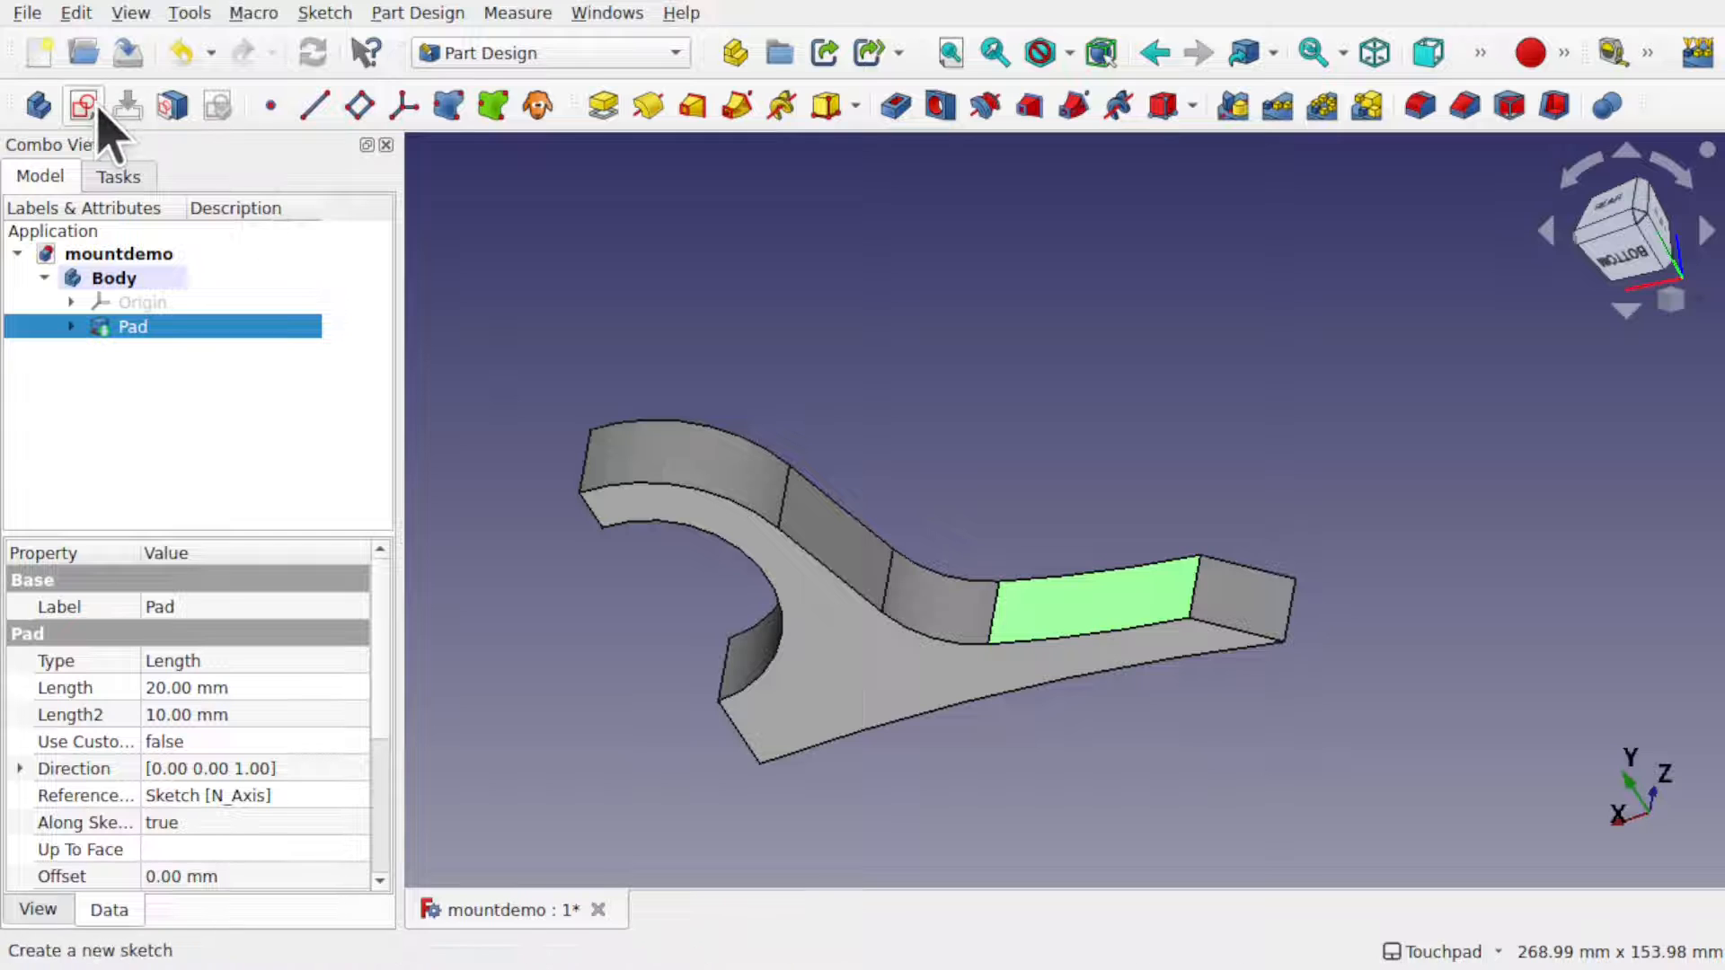
{"action": "left_click", "coordinate": [83, 105]}
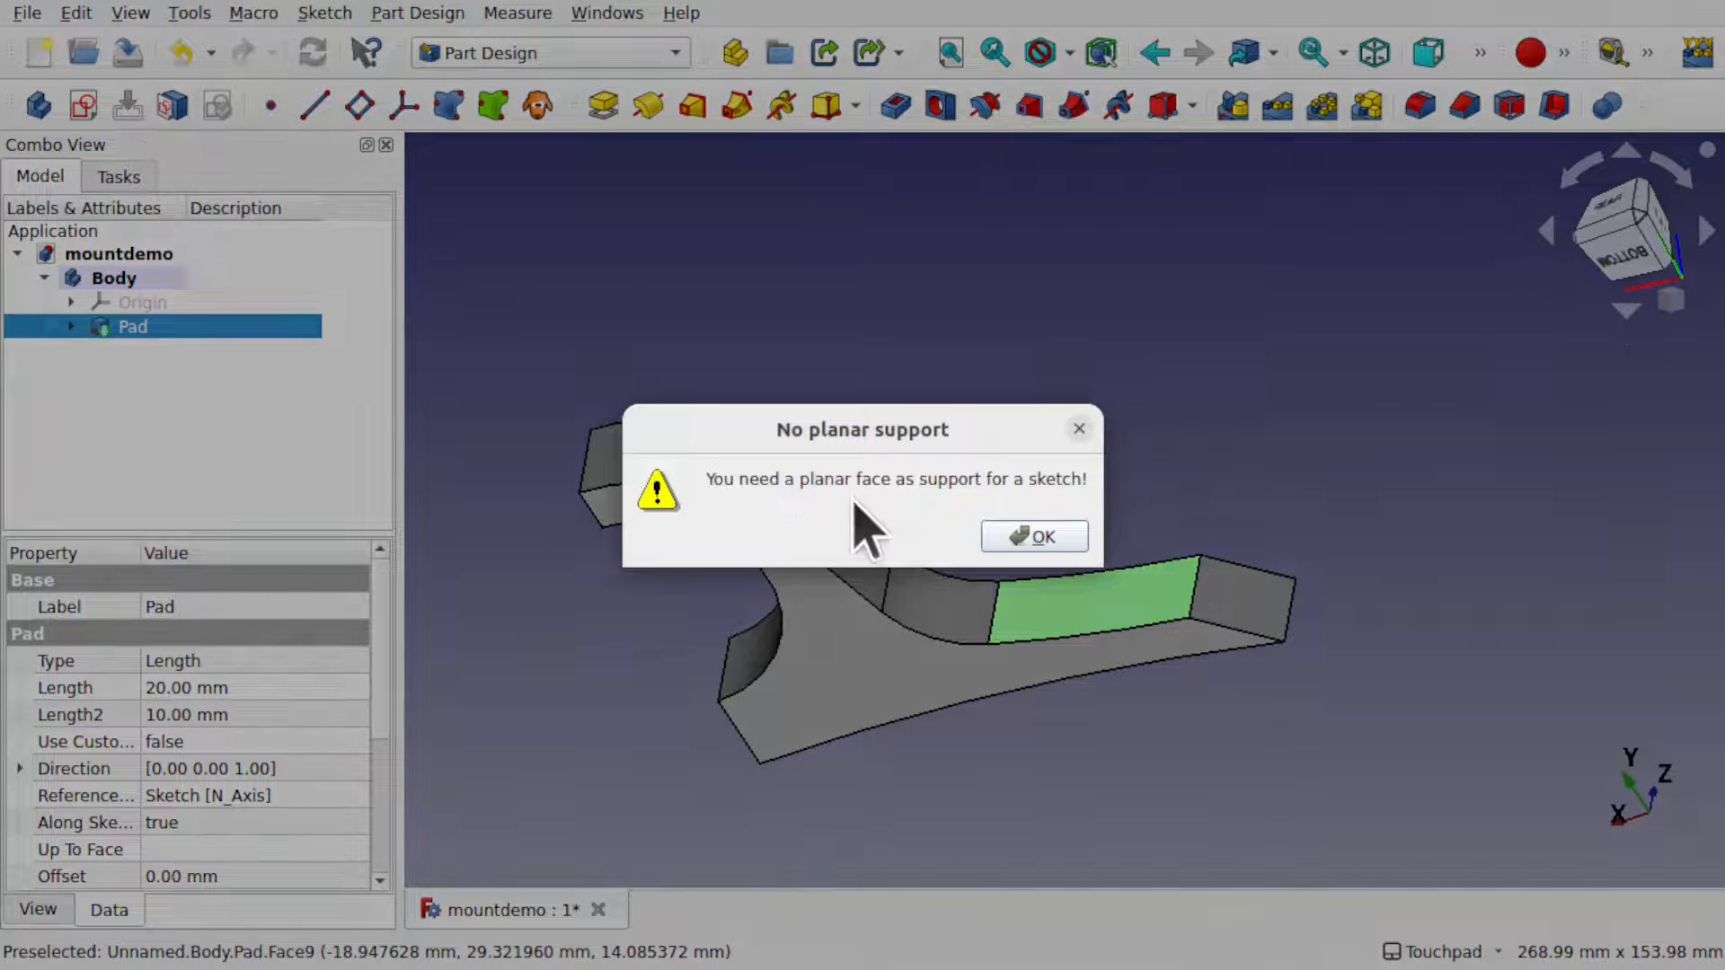
{"action": "left_click", "coordinate": [1033, 540]}
- Create an empty sketch on the flat sloping face between the two curved faces and delete it
{"action": "left_click", "coordinate": [823, 550]}
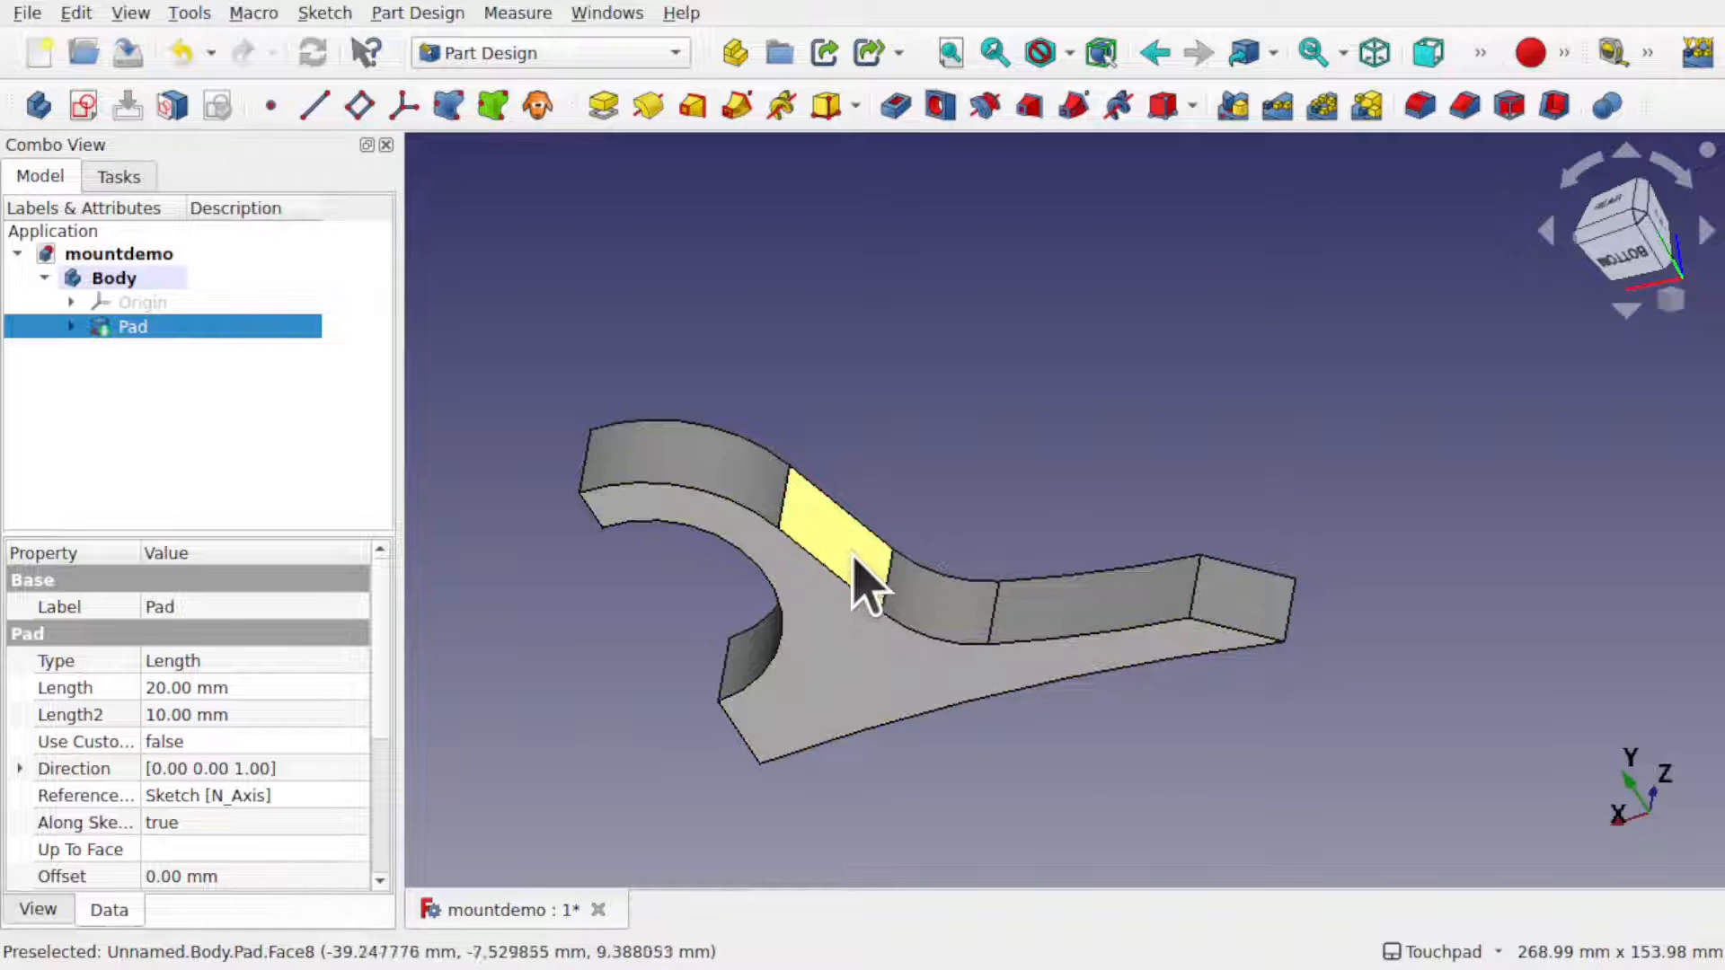
{"action": "left_click", "coordinate": [83, 105]}
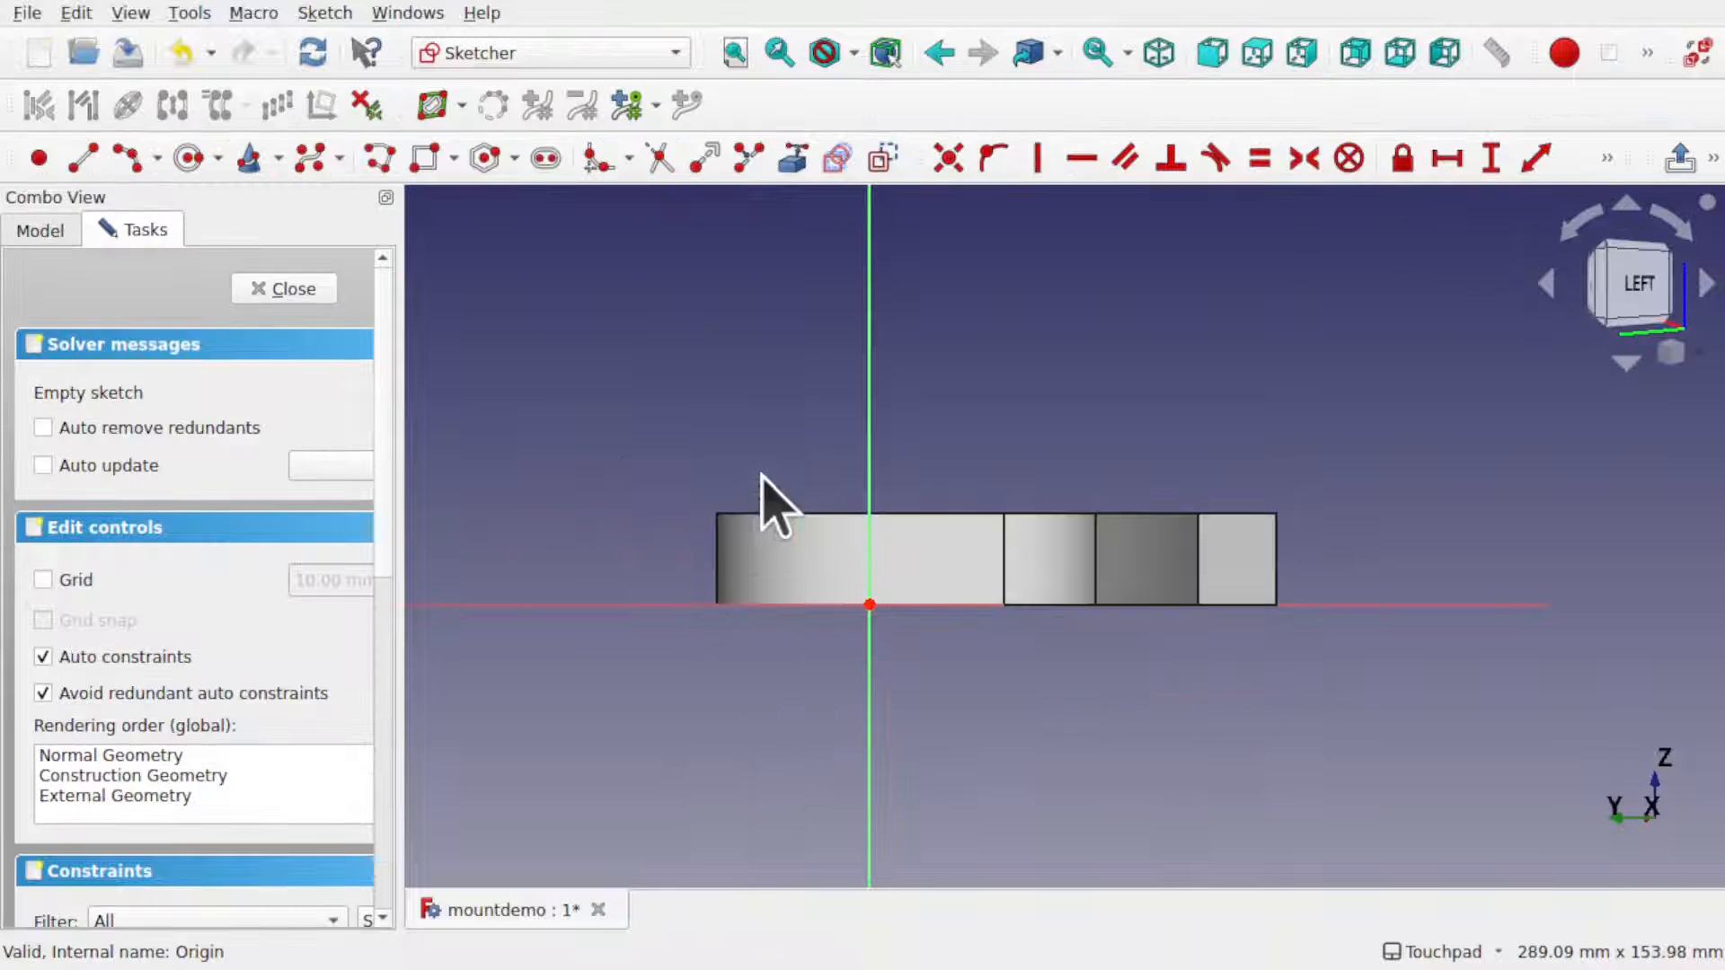
{"action": "left_click", "coordinate": [284, 289]}
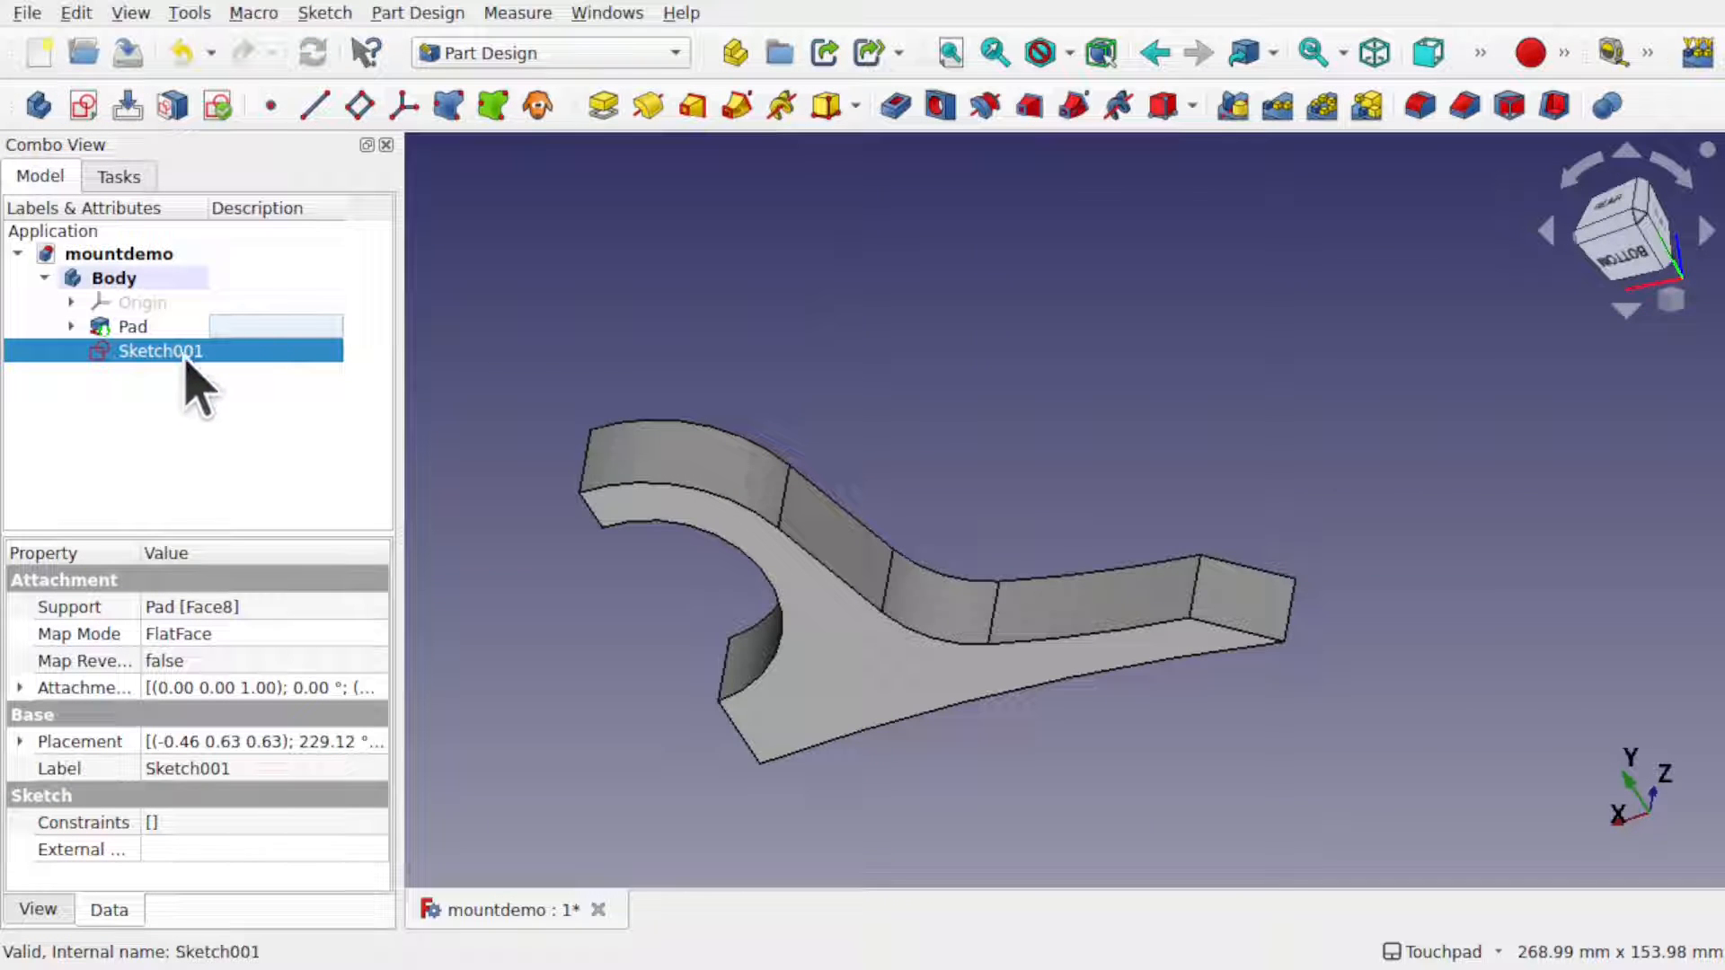
{"action": "key", "text": "Delete"}
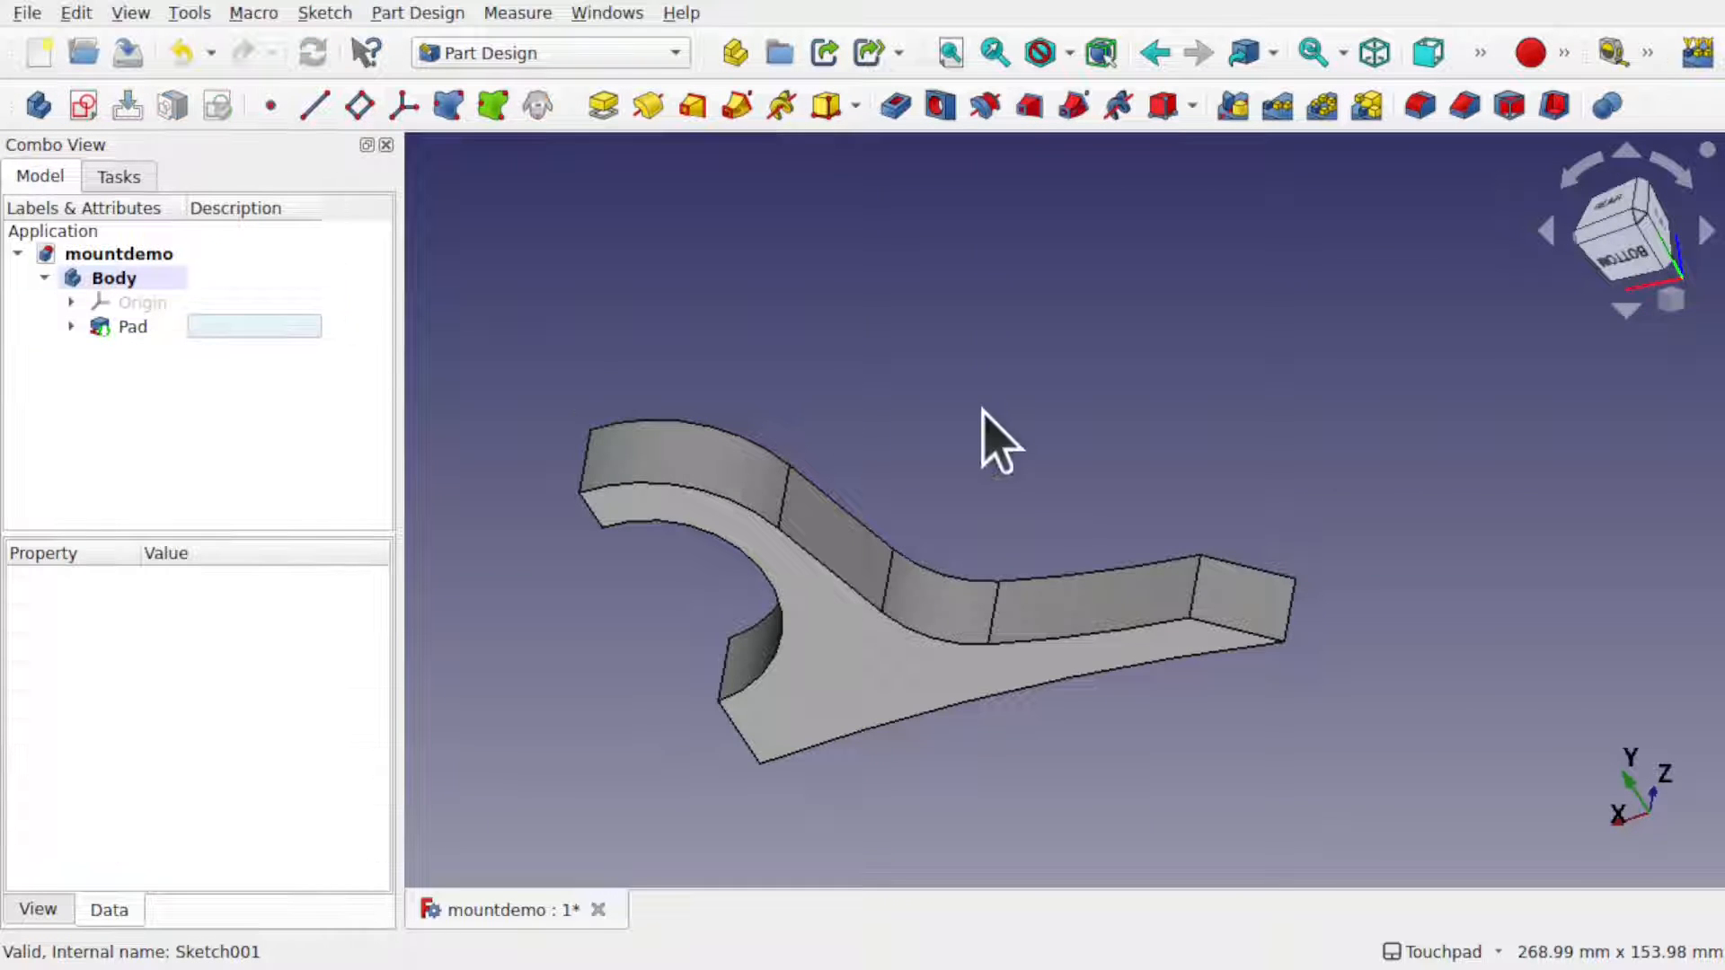
- Create a sketch on the flat slanted face at the tip of the arm
{"action": "left_click_drag", "start_coordinate": [1011, 582], "coordinate": [896, 564], "text": "alt"}
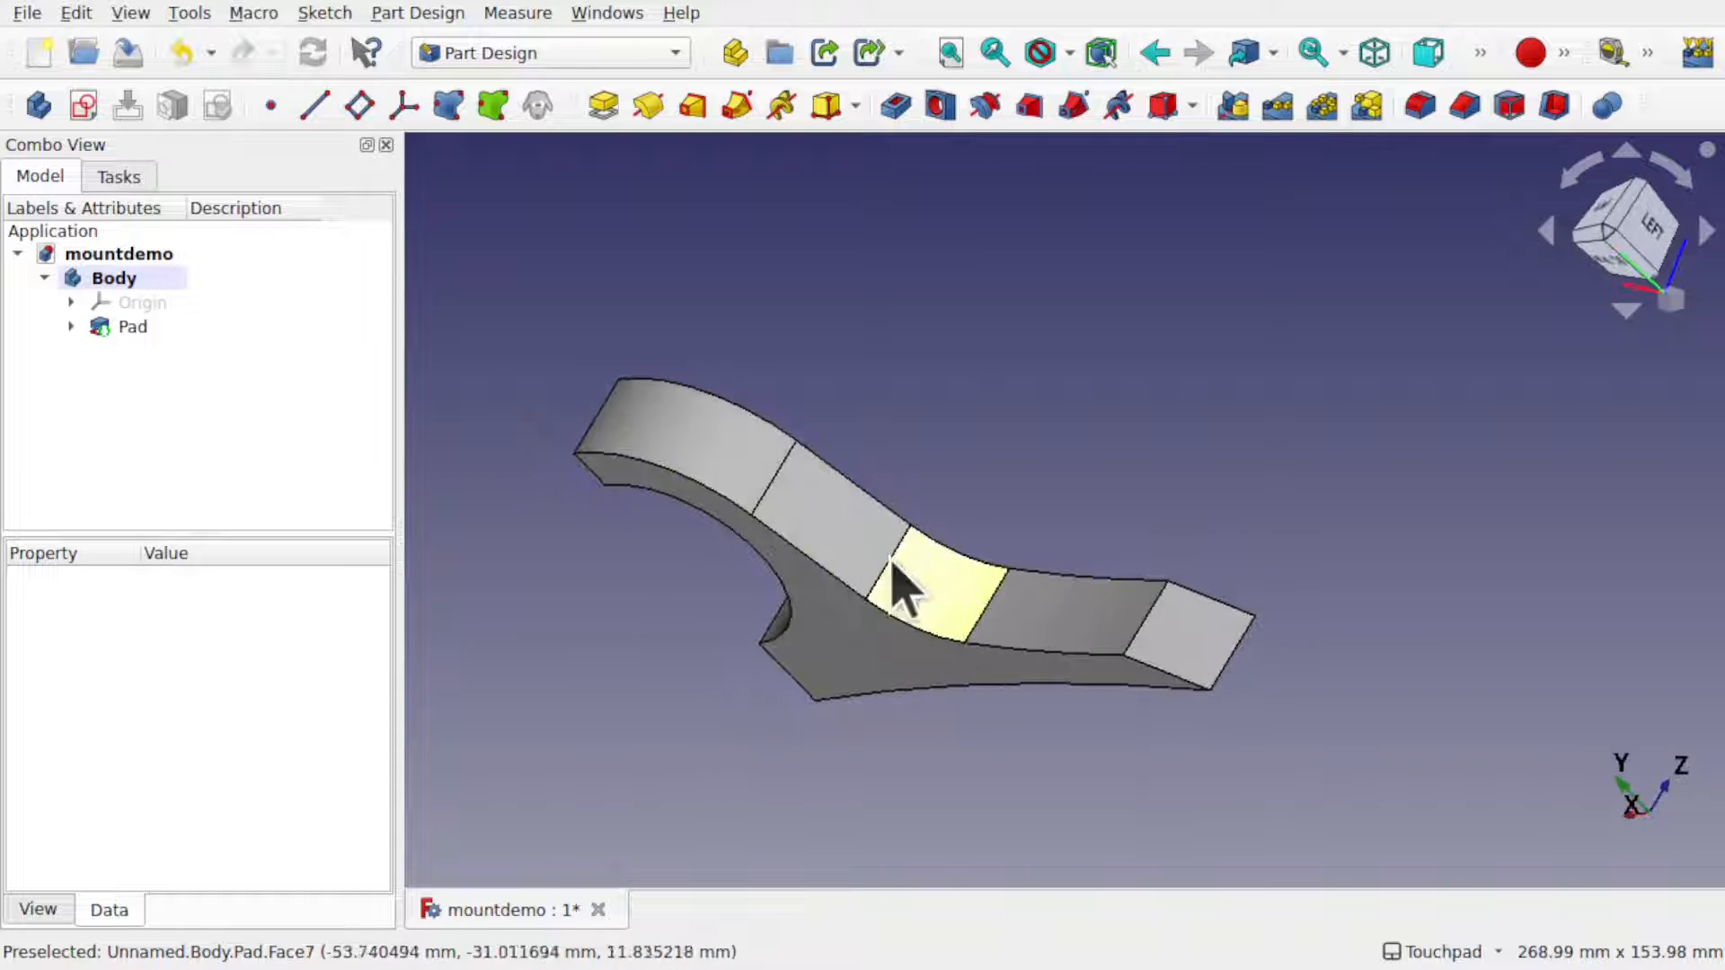
{"action": "left_click", "coordinate": [1201, 670]}
{"action": "left_click", "coordinate": [84, 106]}
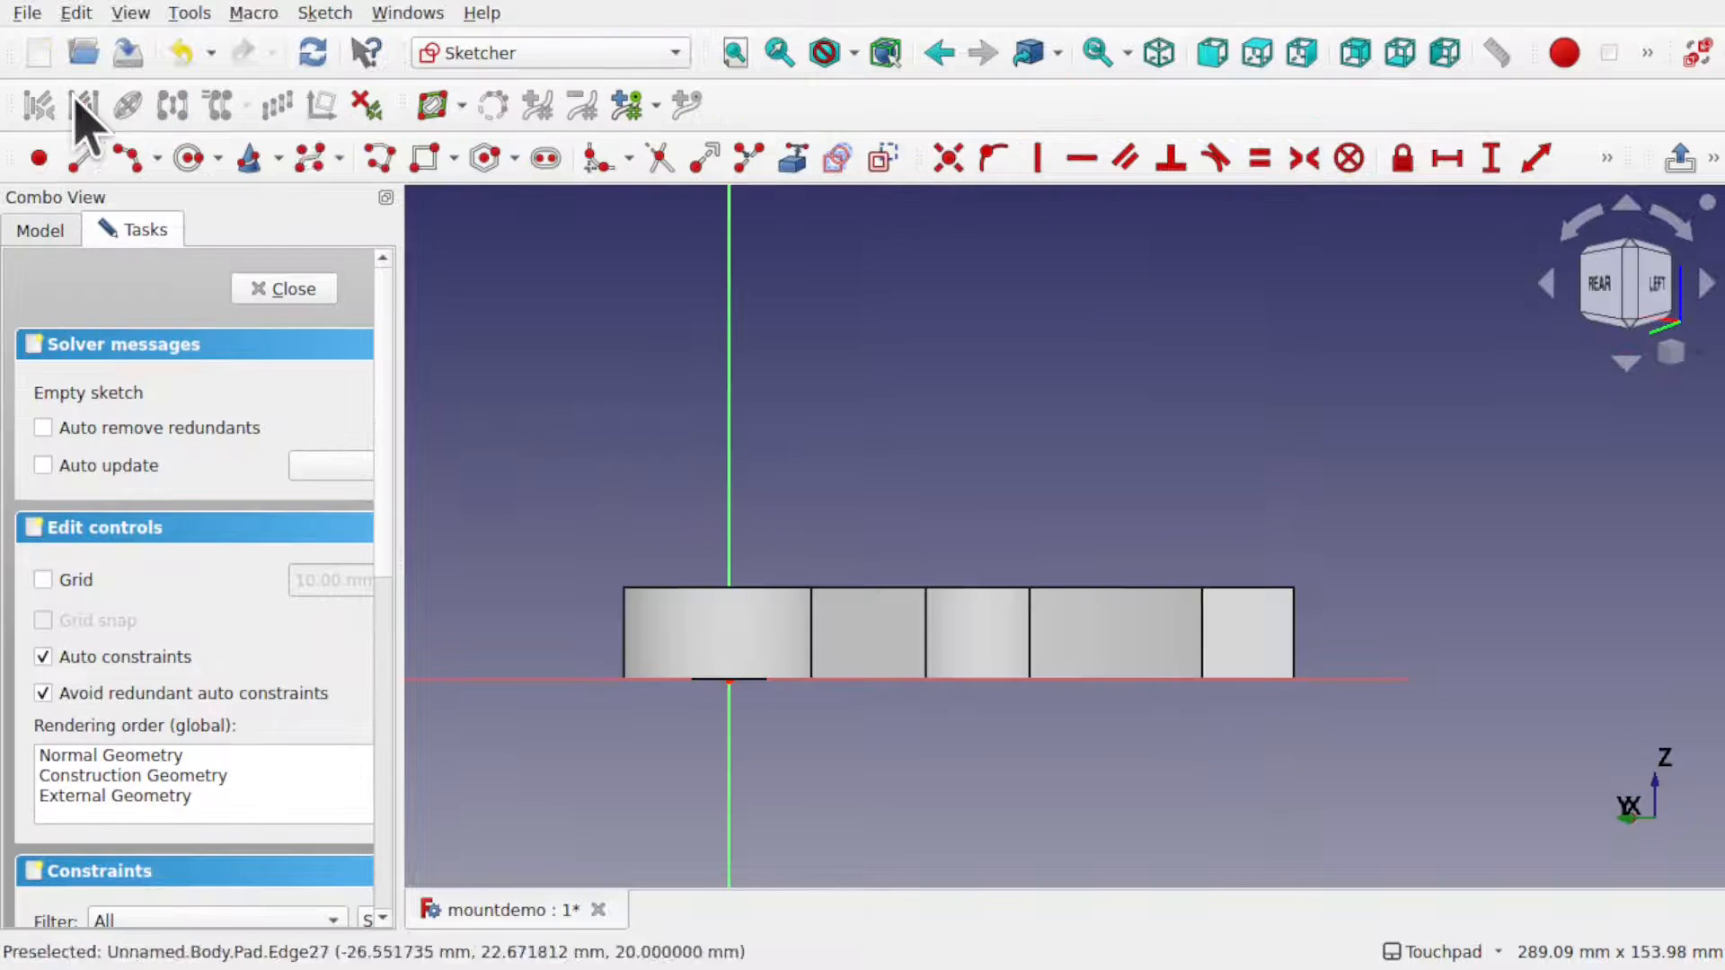
- Project the end face's inner upper corner and its lower edge into the sketch as external geometry
{"action": "mouse_move", "coordinate": [1225, 725]}
{"action": "left_mouse_down", "text": "alt"}
{"action": "mouse_move", "coordinate": [1063, 755]}
{"action": "mouse_move", "coordinate": [1173, 686]}
{"action": "mouse_move", "coordinate": [935, 686]}
{"action": "mouse_move", "coordinate": [732, 759]}
{"action": "mouse_move", "coordinate": [770, 724]}
{"action": "mouse_move", "coordinate": [1078, 697]}
{"action": "left_mouse_up", "text": "alt"}
{"action": "scroll", "coordinate": [930, 669], "scroll_direction": "up", "scroll_amount": 3}
{"action": "mouse_move", "coordinate": [989, 632]}
{"action": "left_mouse_down", "text": "alt"}
{"action": "mouse_move", "coordinate": [997, 451]}
{"action": "mouse_move", "coordinate": [878, 628]}
{"action": "mouse_move", "coordinate": [978, 634]}
{"action": "mouse_move", "coordinate": [965, 627]}
{"action": "left_mouse_up", "text": "alt"}
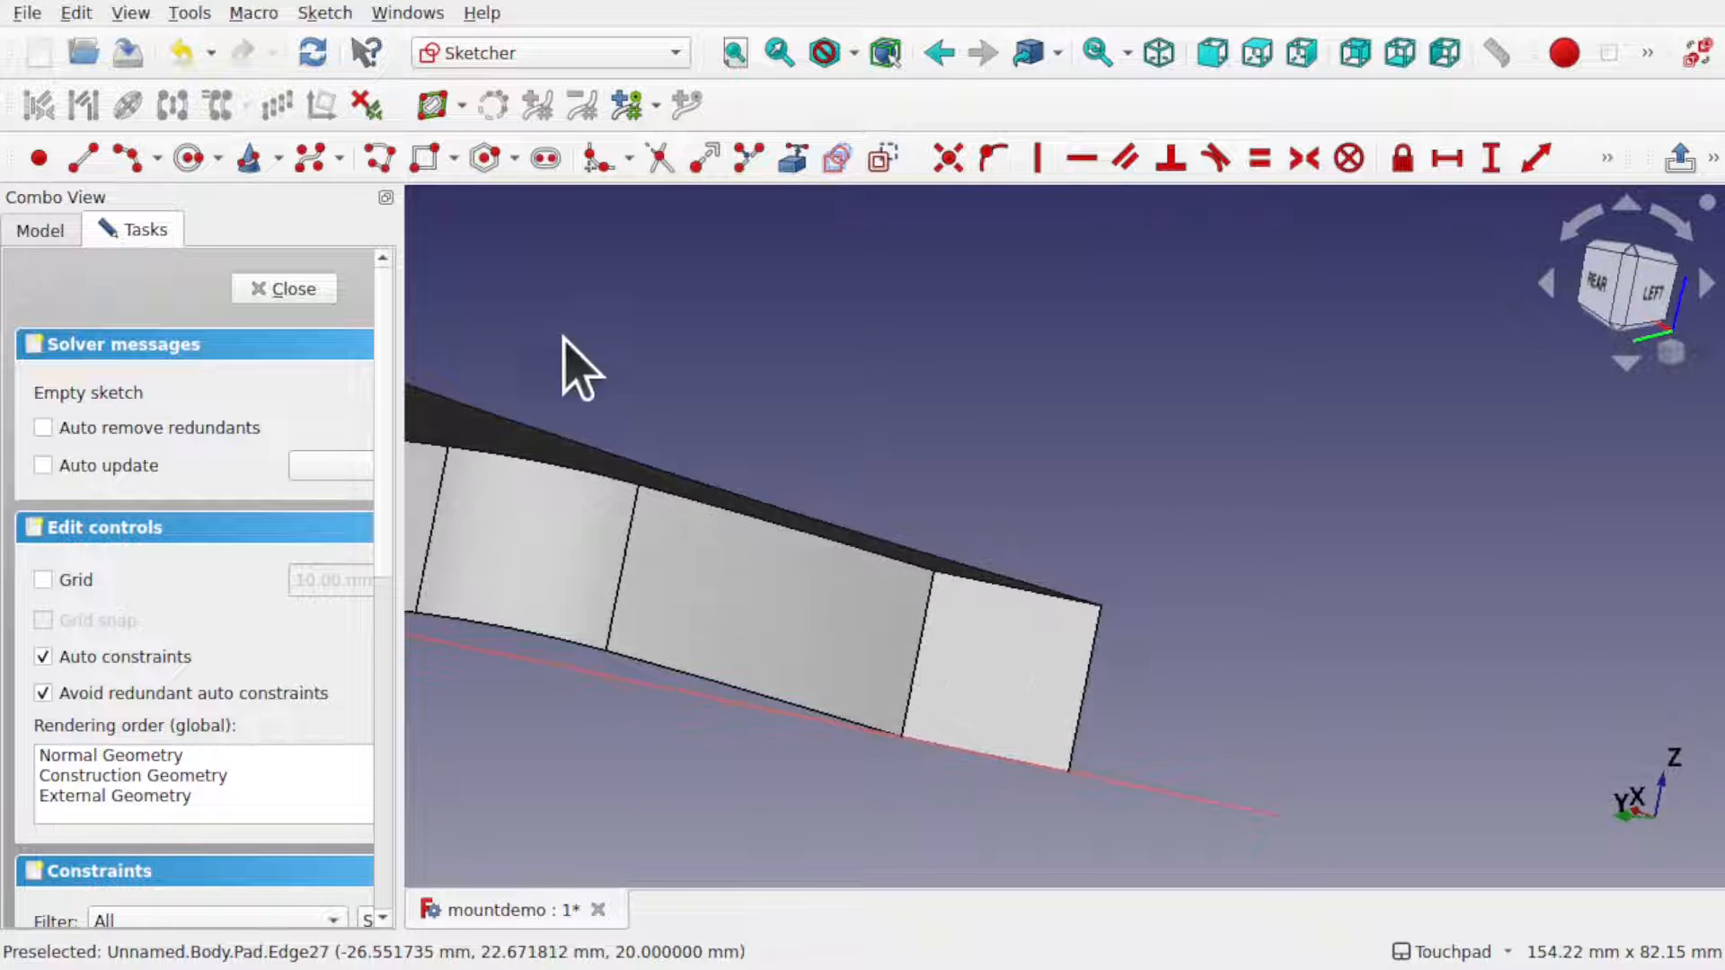
{"action": "left_click", "coordinate": [793, 160]}
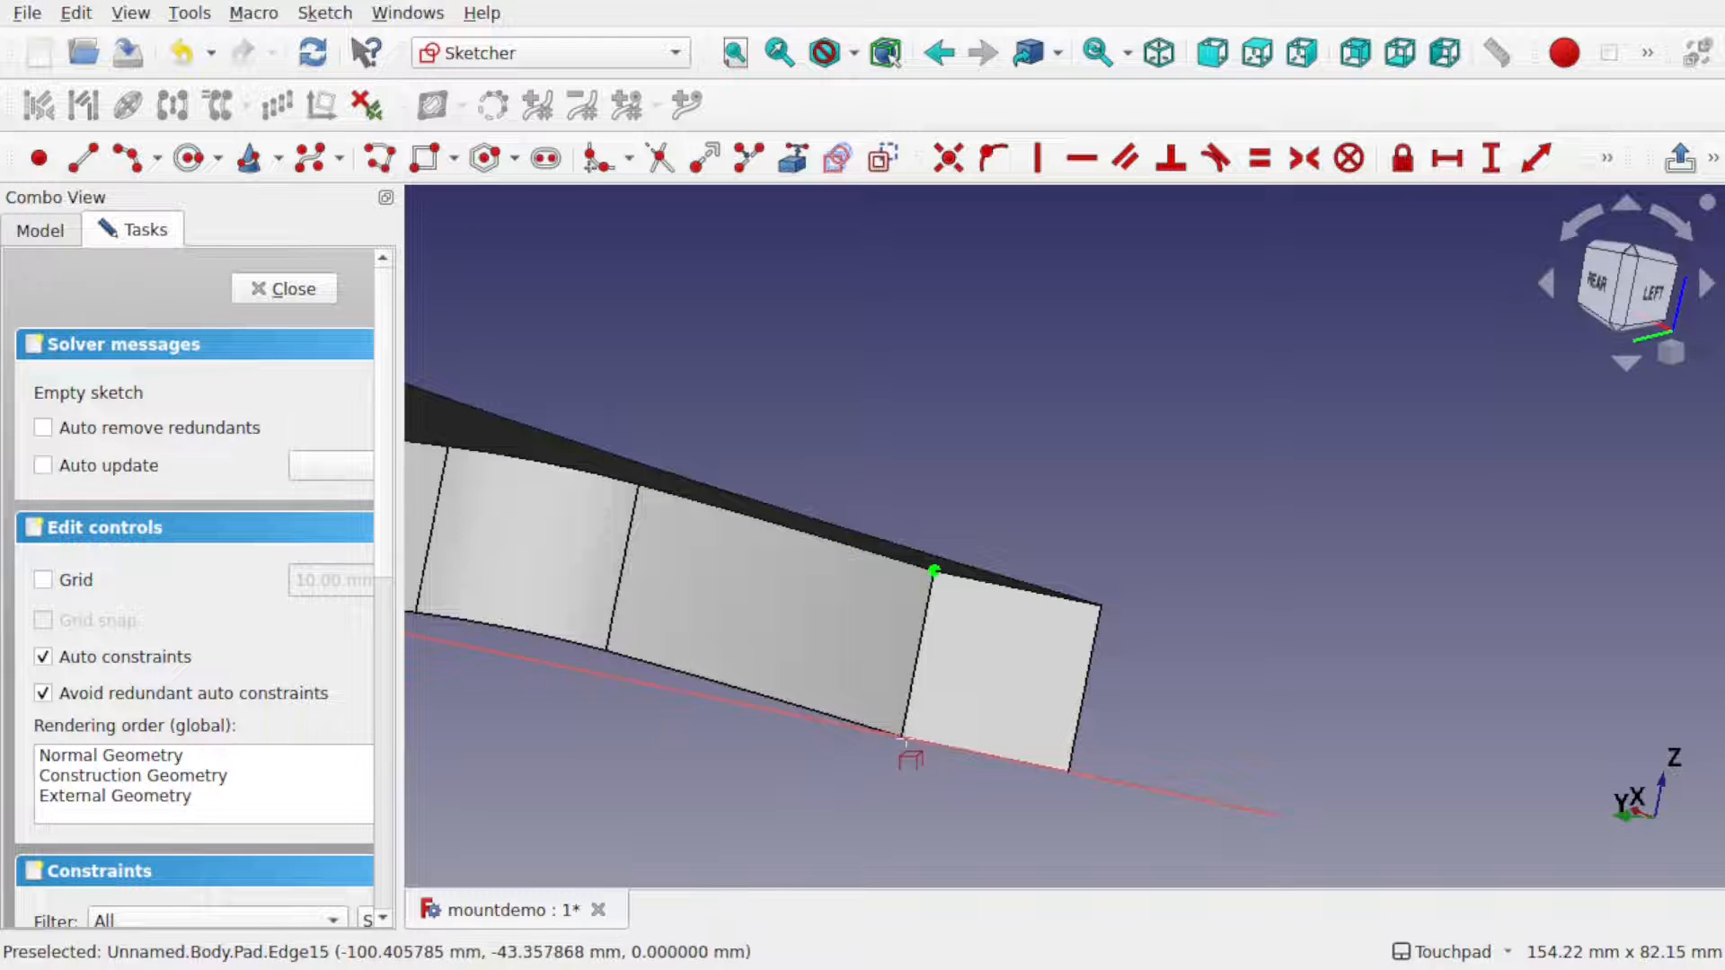
{"action": "left_click", "coordinate": [989, 755]}
{"action": "left_click_drag", "start_coordinate": [1014, 726], "coordinate": [1102, 734], "text": "alt"}
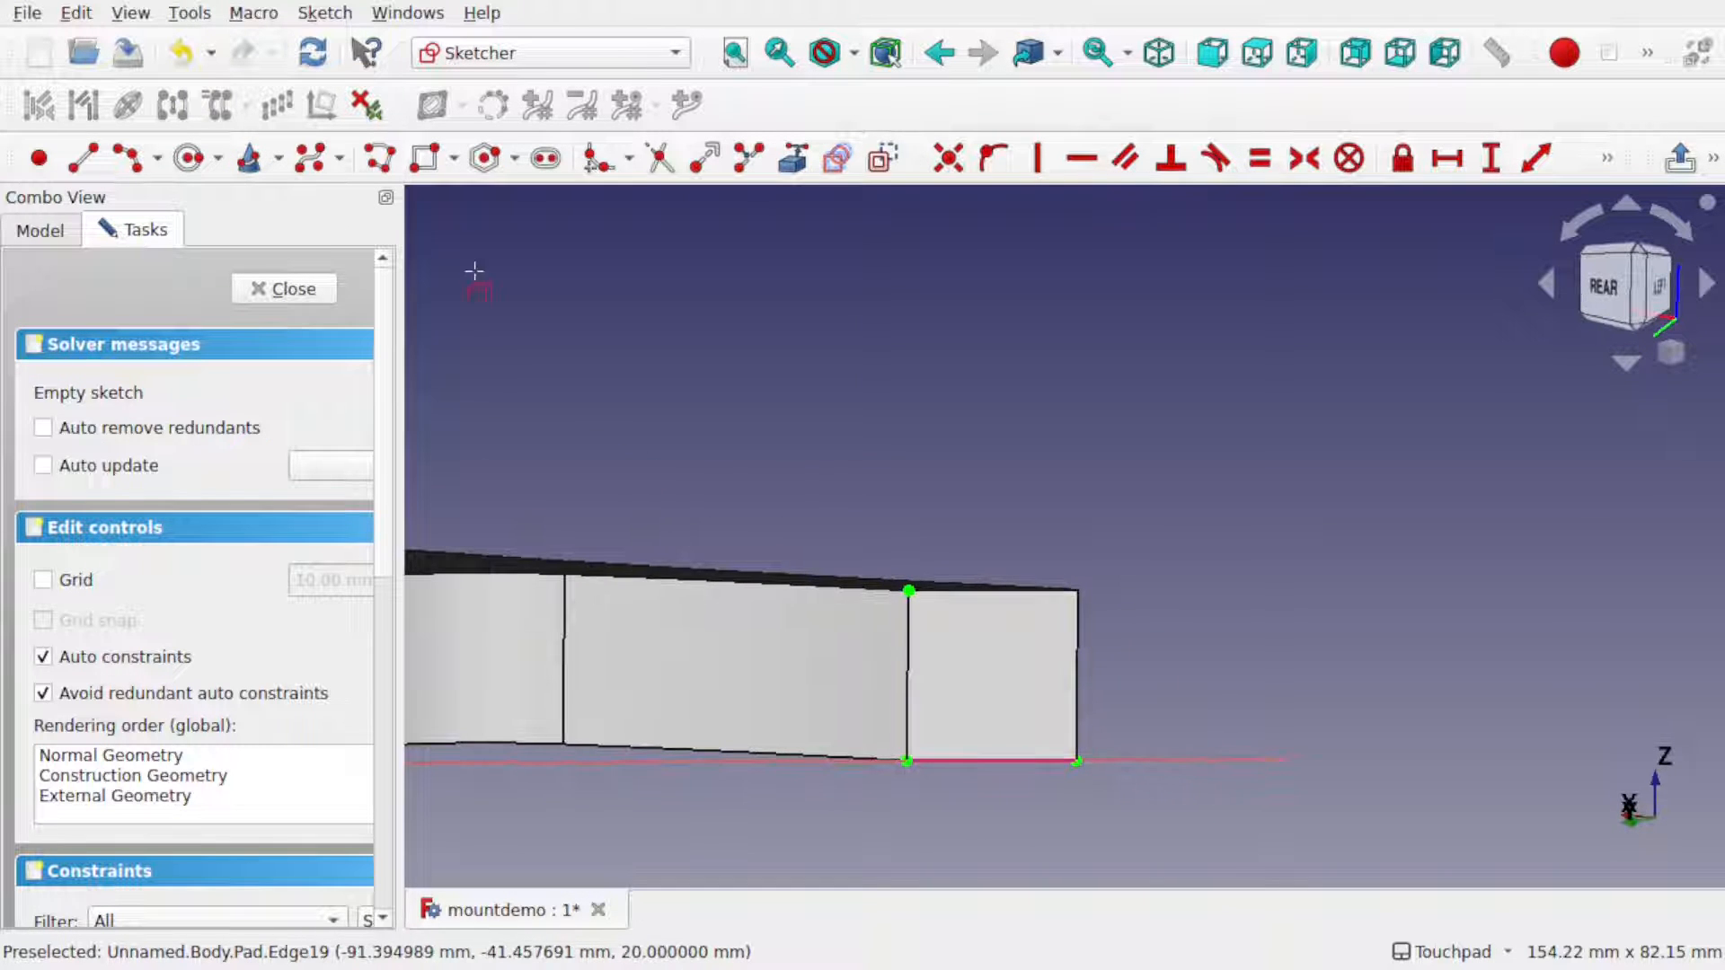
- Draw a vertical slot near the end face's inner edge, about 2.6 mm in radius and 10.6 mm long
{"action": "left_click", "coordinate": [546, 160]}
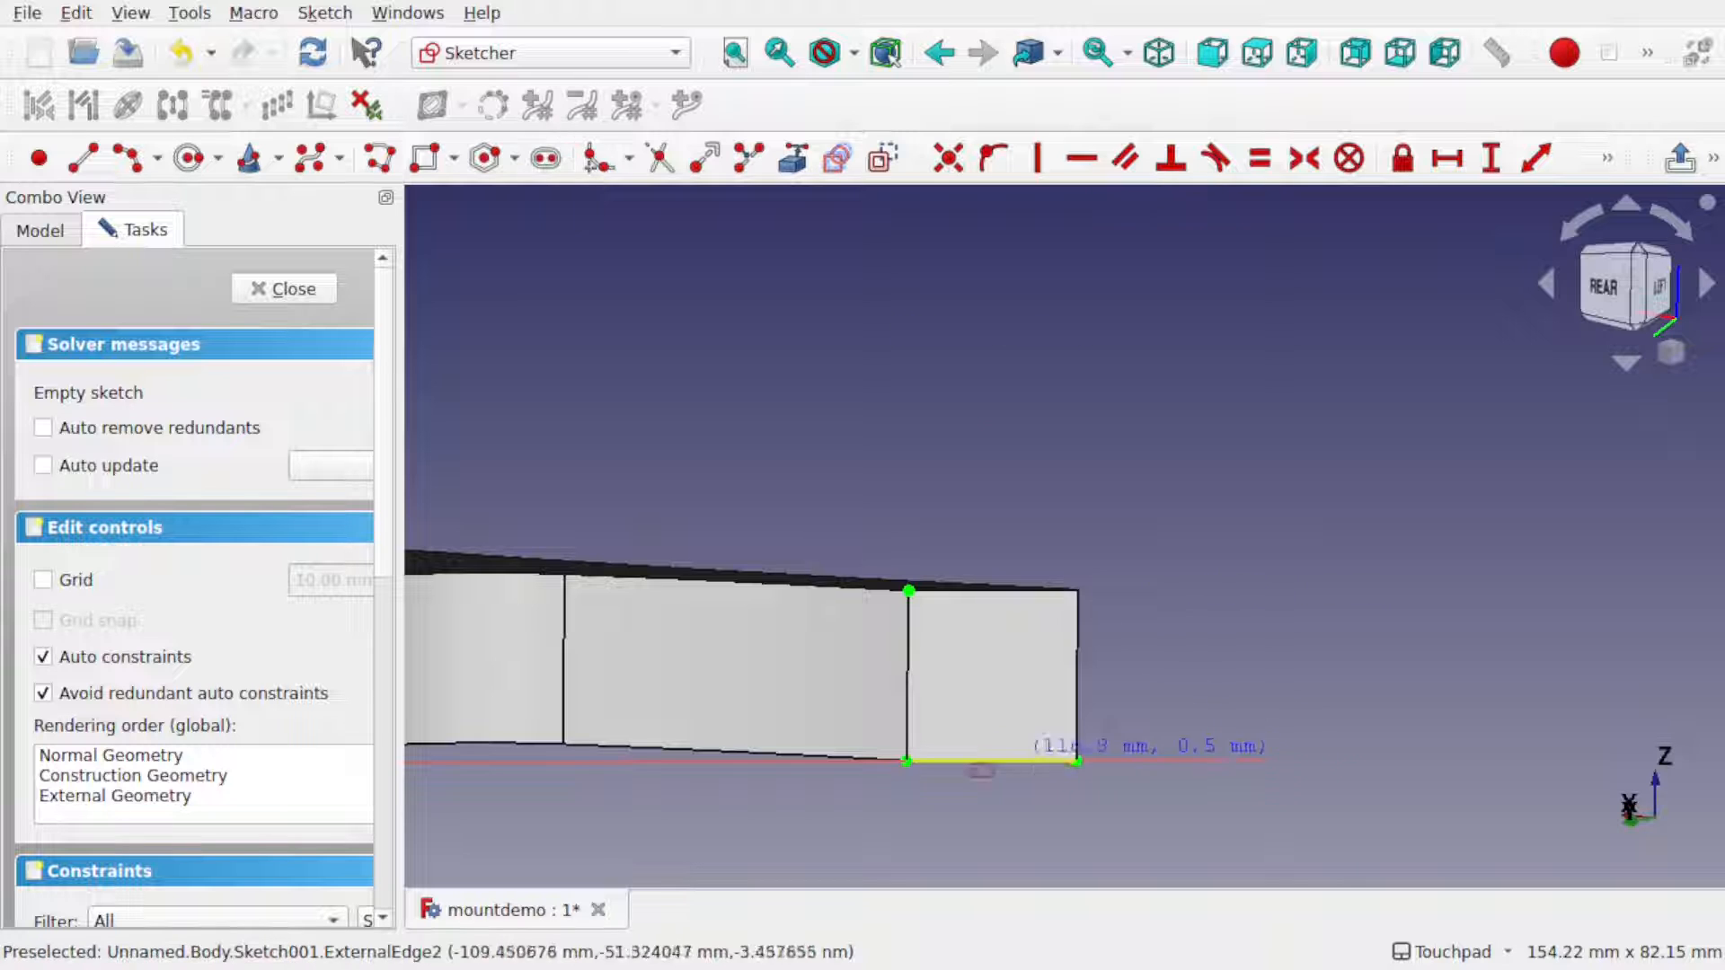
{"action": "left_click", "coordinate": [889, 623]}
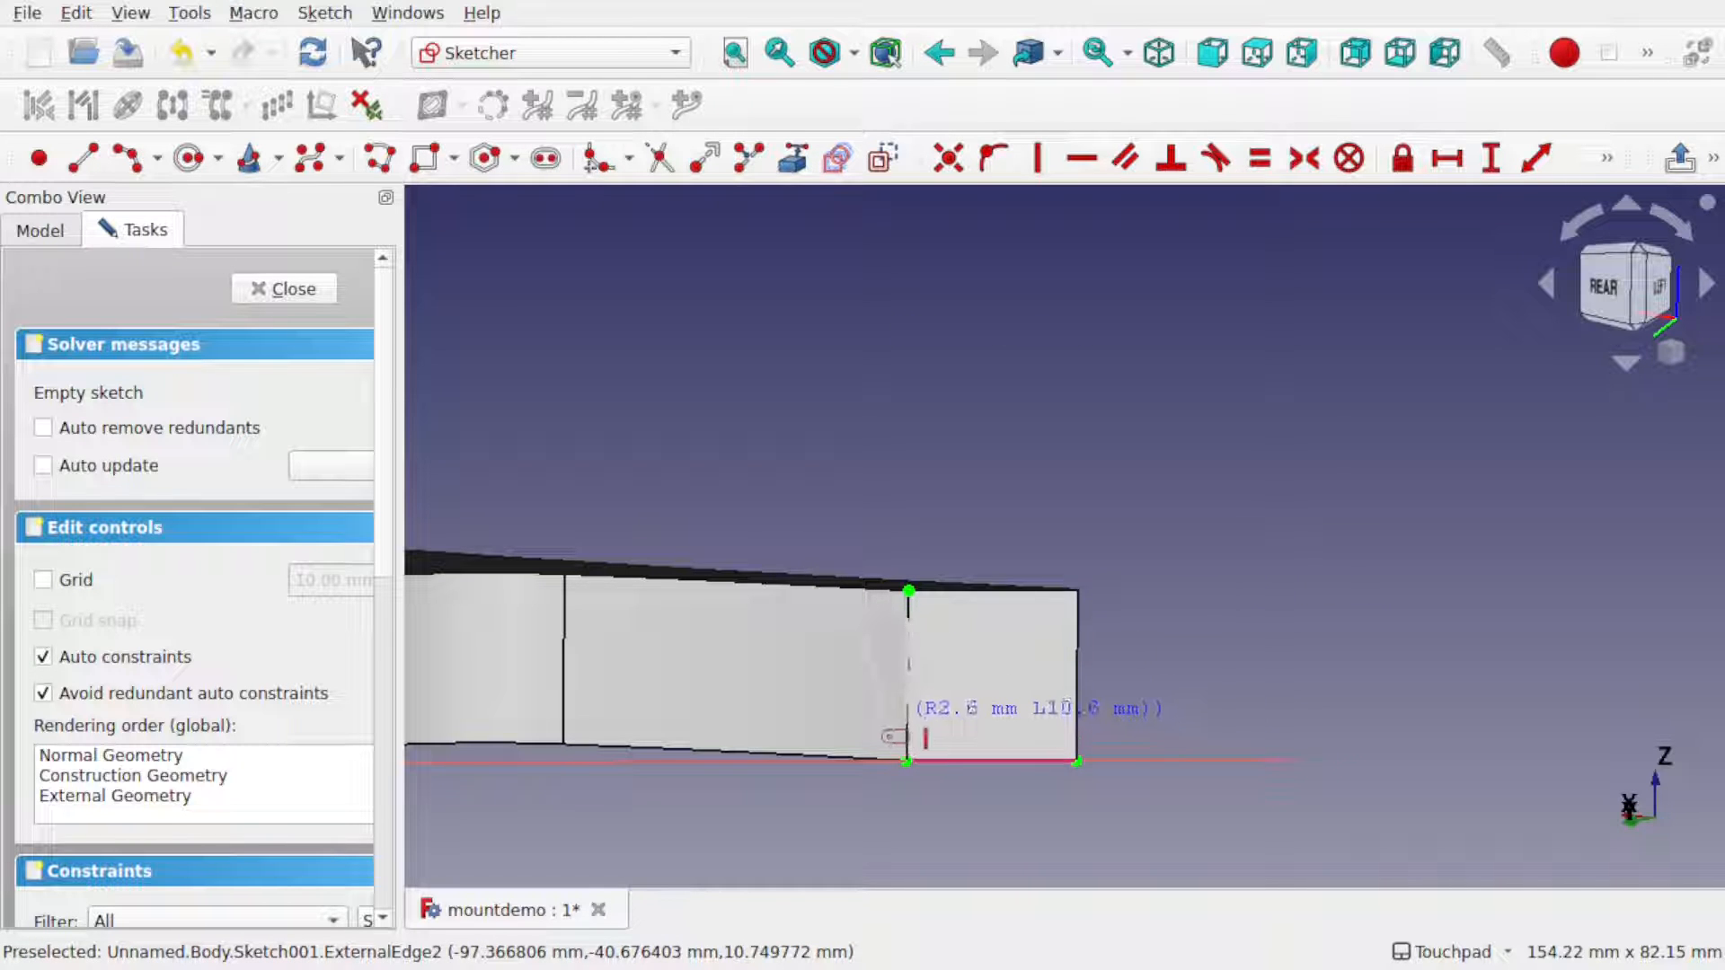
{"action": "left_click", "coordinate": [899, 717]}
{"action": "scroll", "coordinate": [869, 680], "scroll_direction": "up", "scroll_amount": 5}
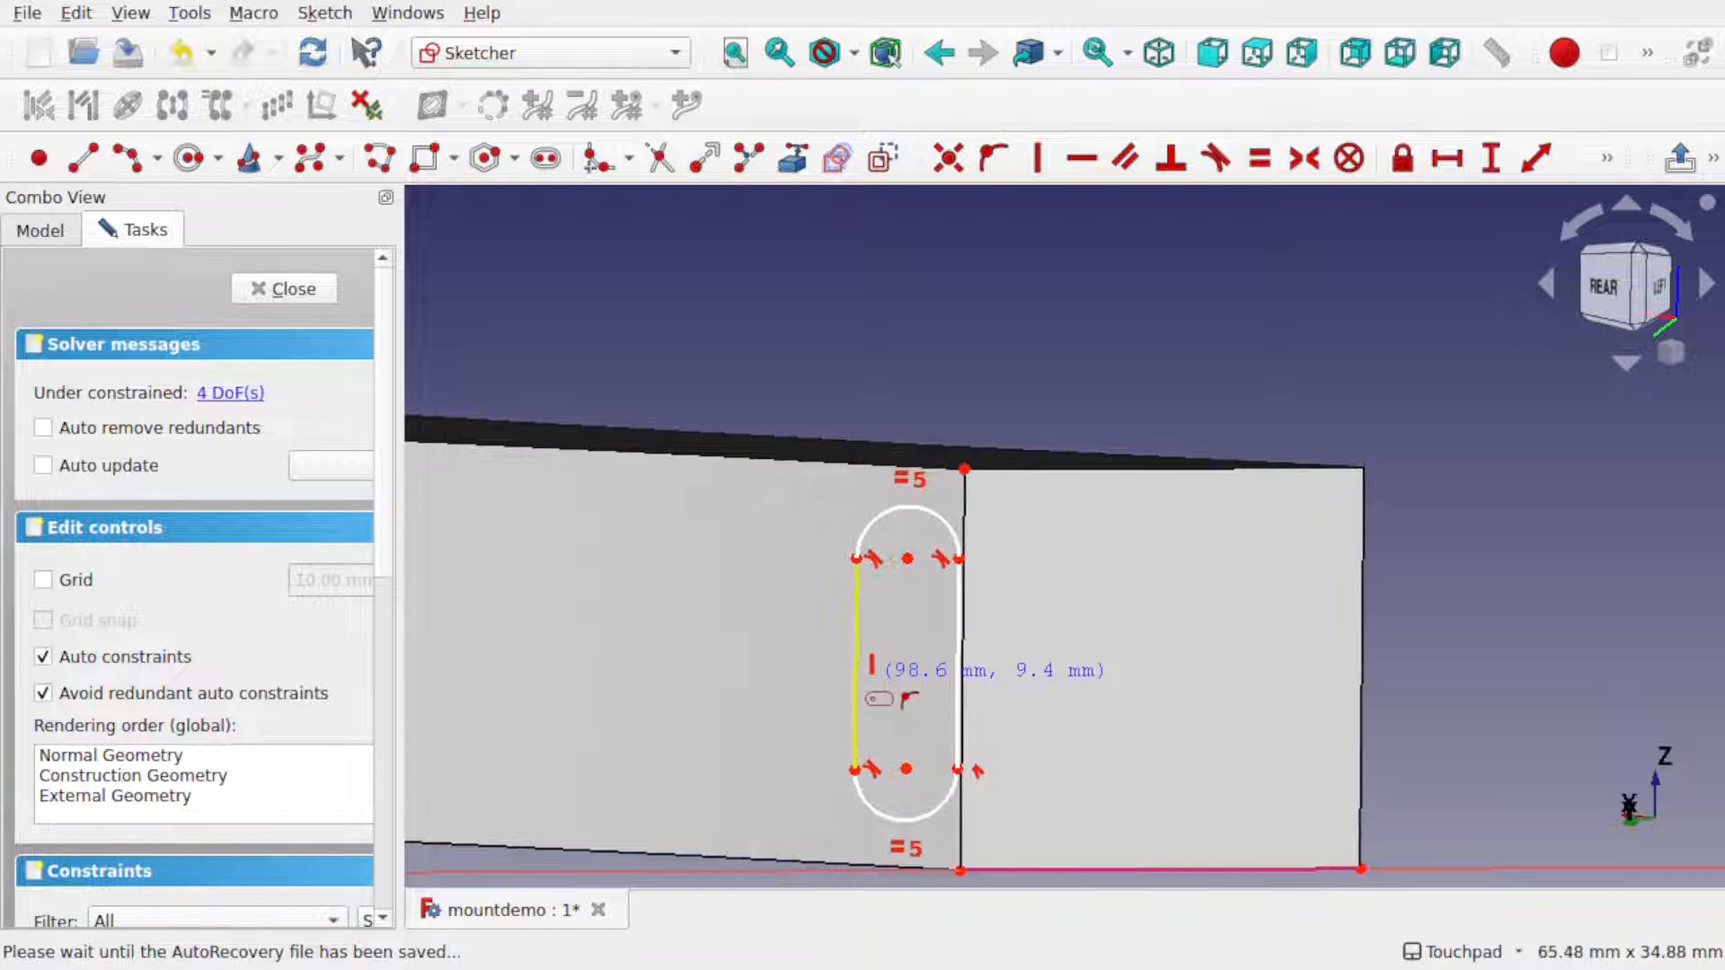
{"action": "key", "text": "Escape"}
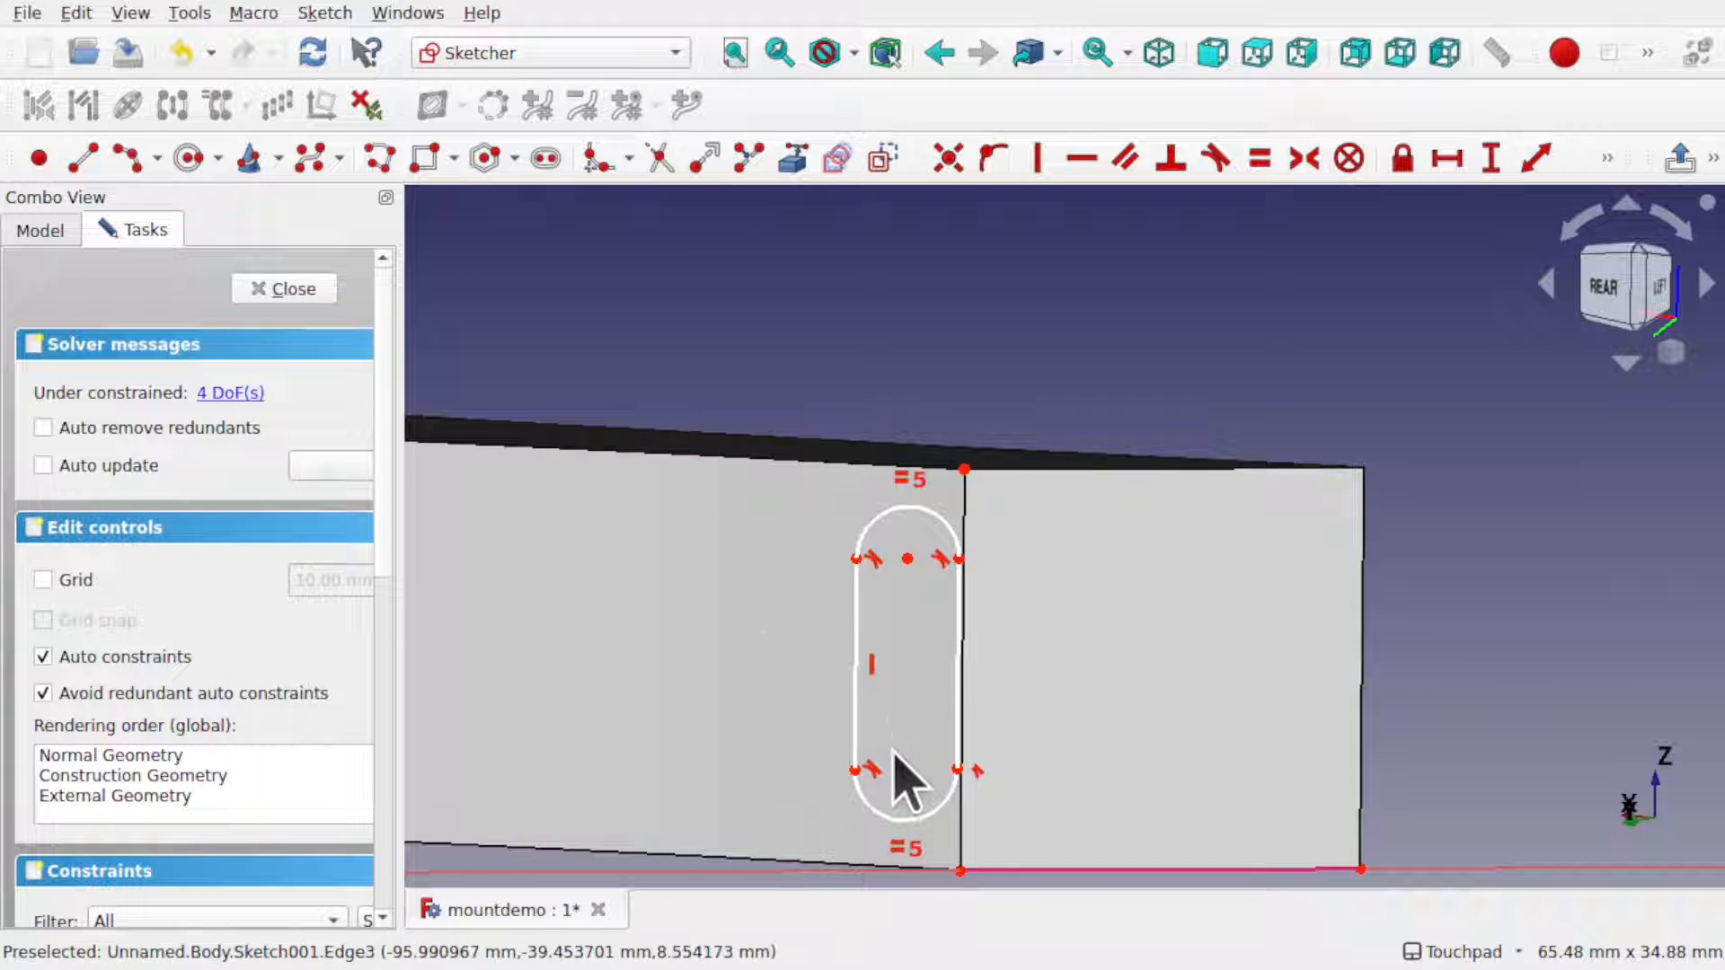
- Reposition and widen the slot so it is roughly centred on the end face's inner vertical edge
{"action": "left_click_drag", "start_coordinate": [906, 768], "coordinate": [953, 777]}
{"action": "left_click_drag", "start_coordinate": [994, 708], "coordinate": [1030, 700]}
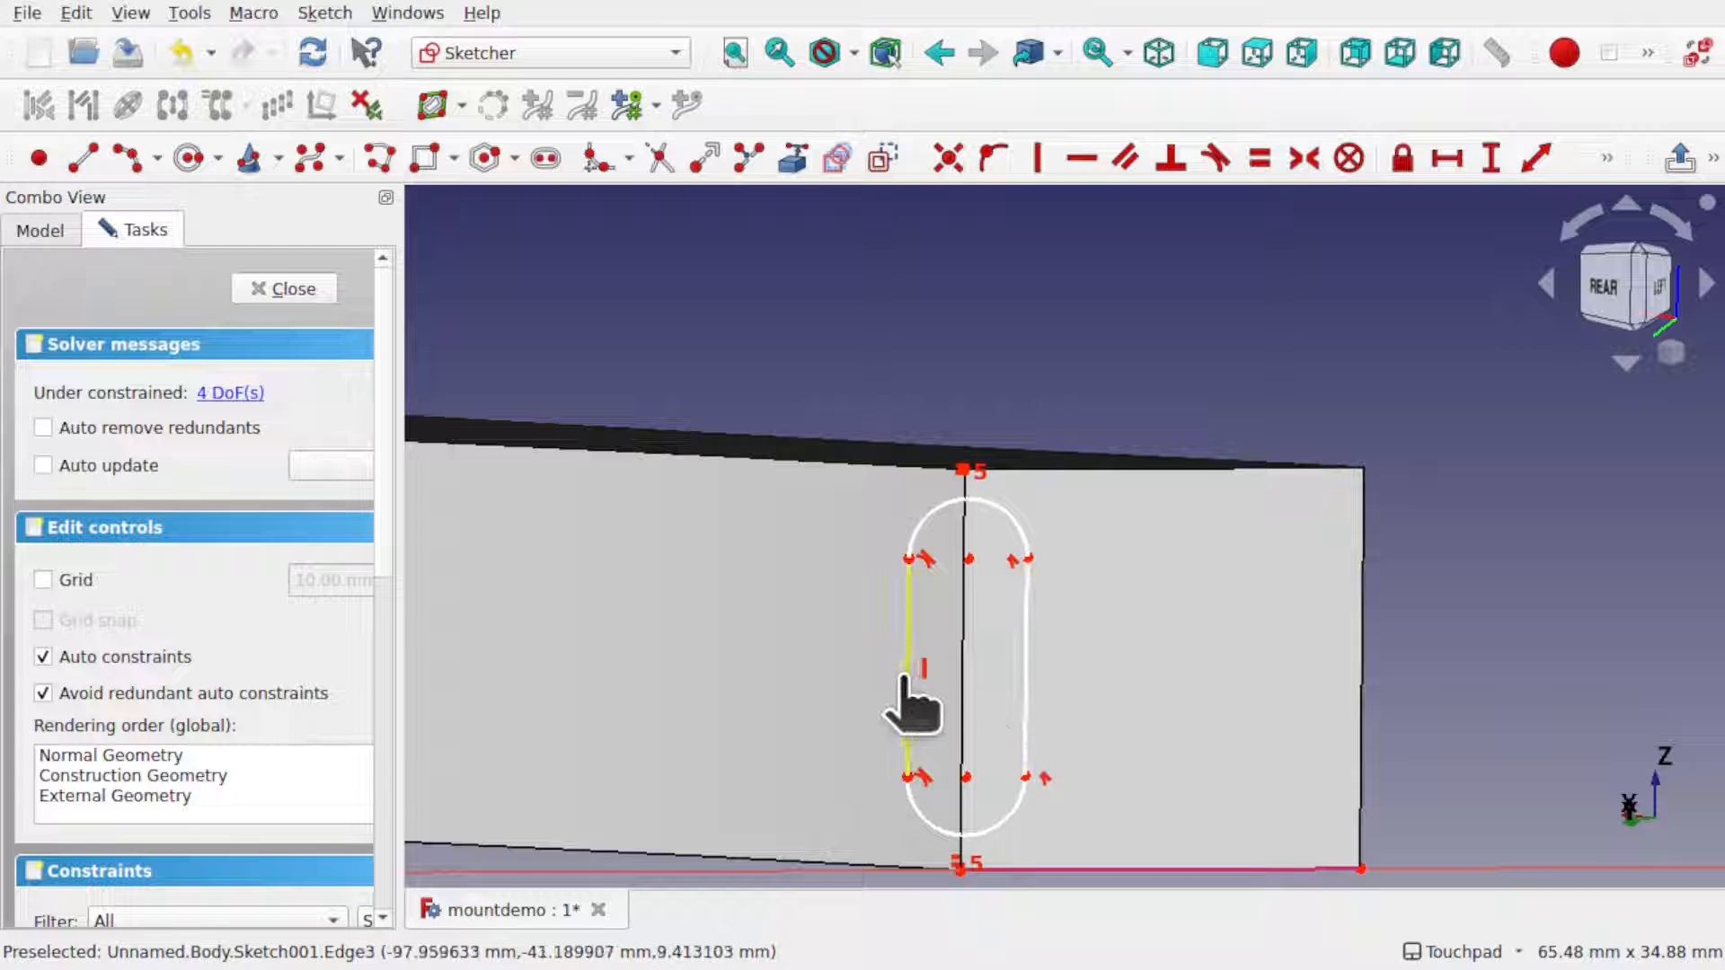
{"action": "left_click_drag", "start_coordinate": [906, 676], "coordinate": [899, 677]}
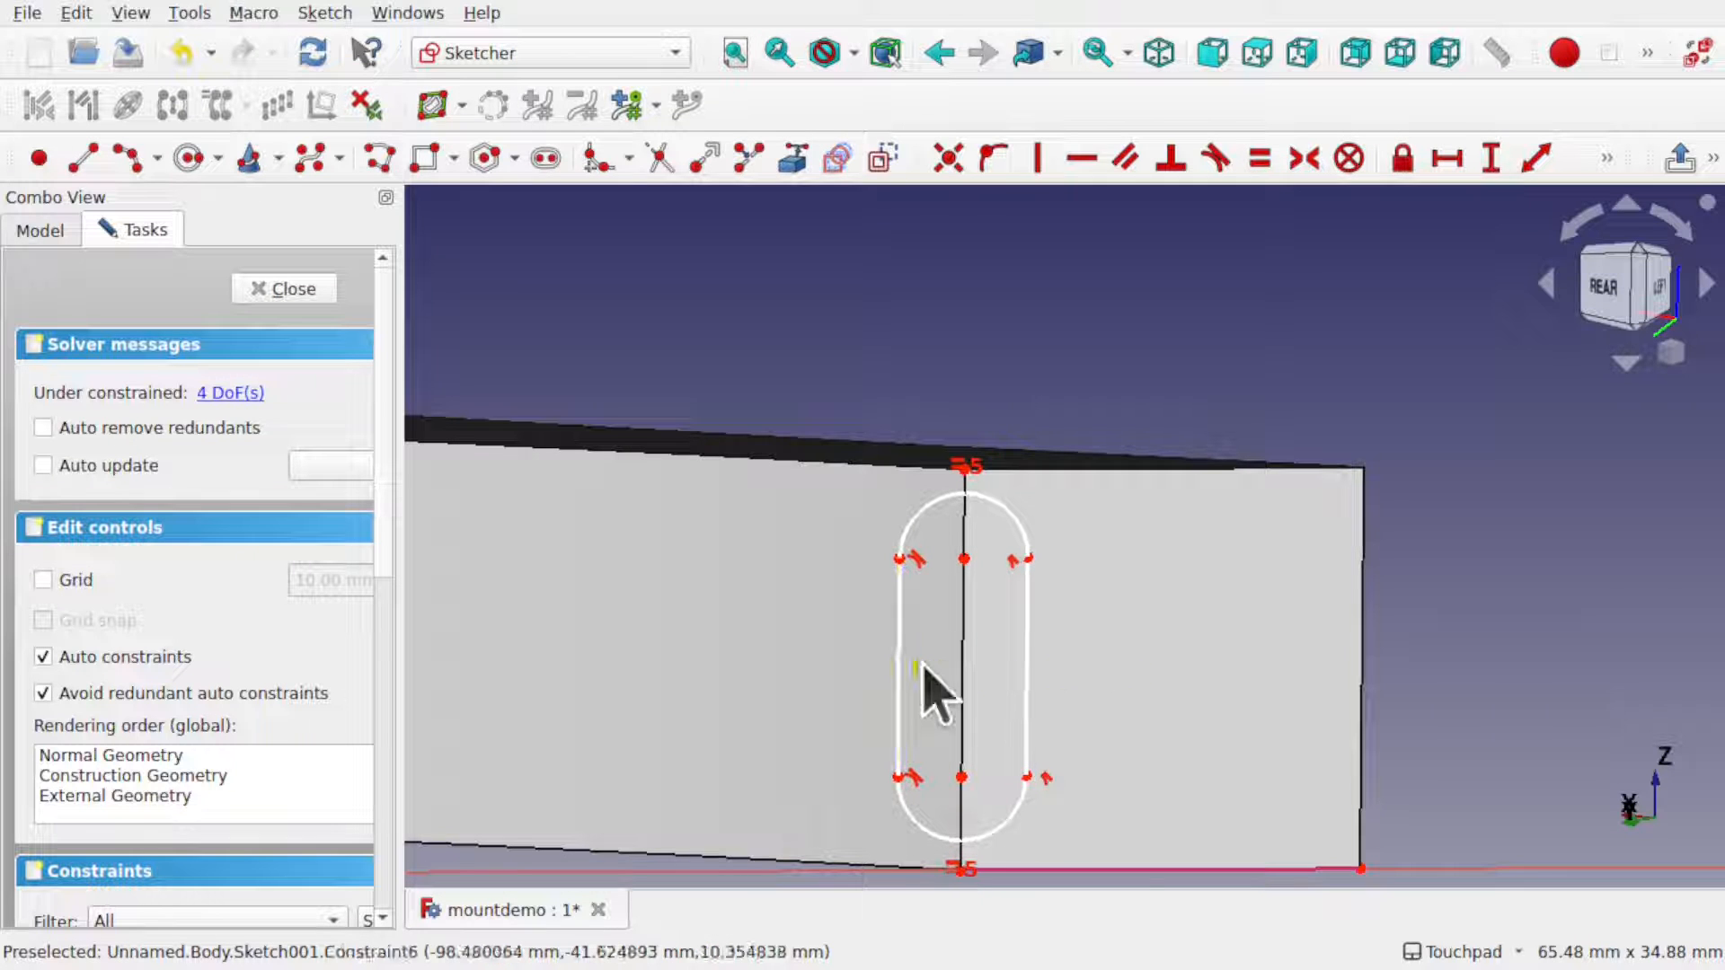
- Constrain the slot's upper arc centre vertically in line with the projected upper corner
{"action": "left_click", "coordinate": [964, 559]}
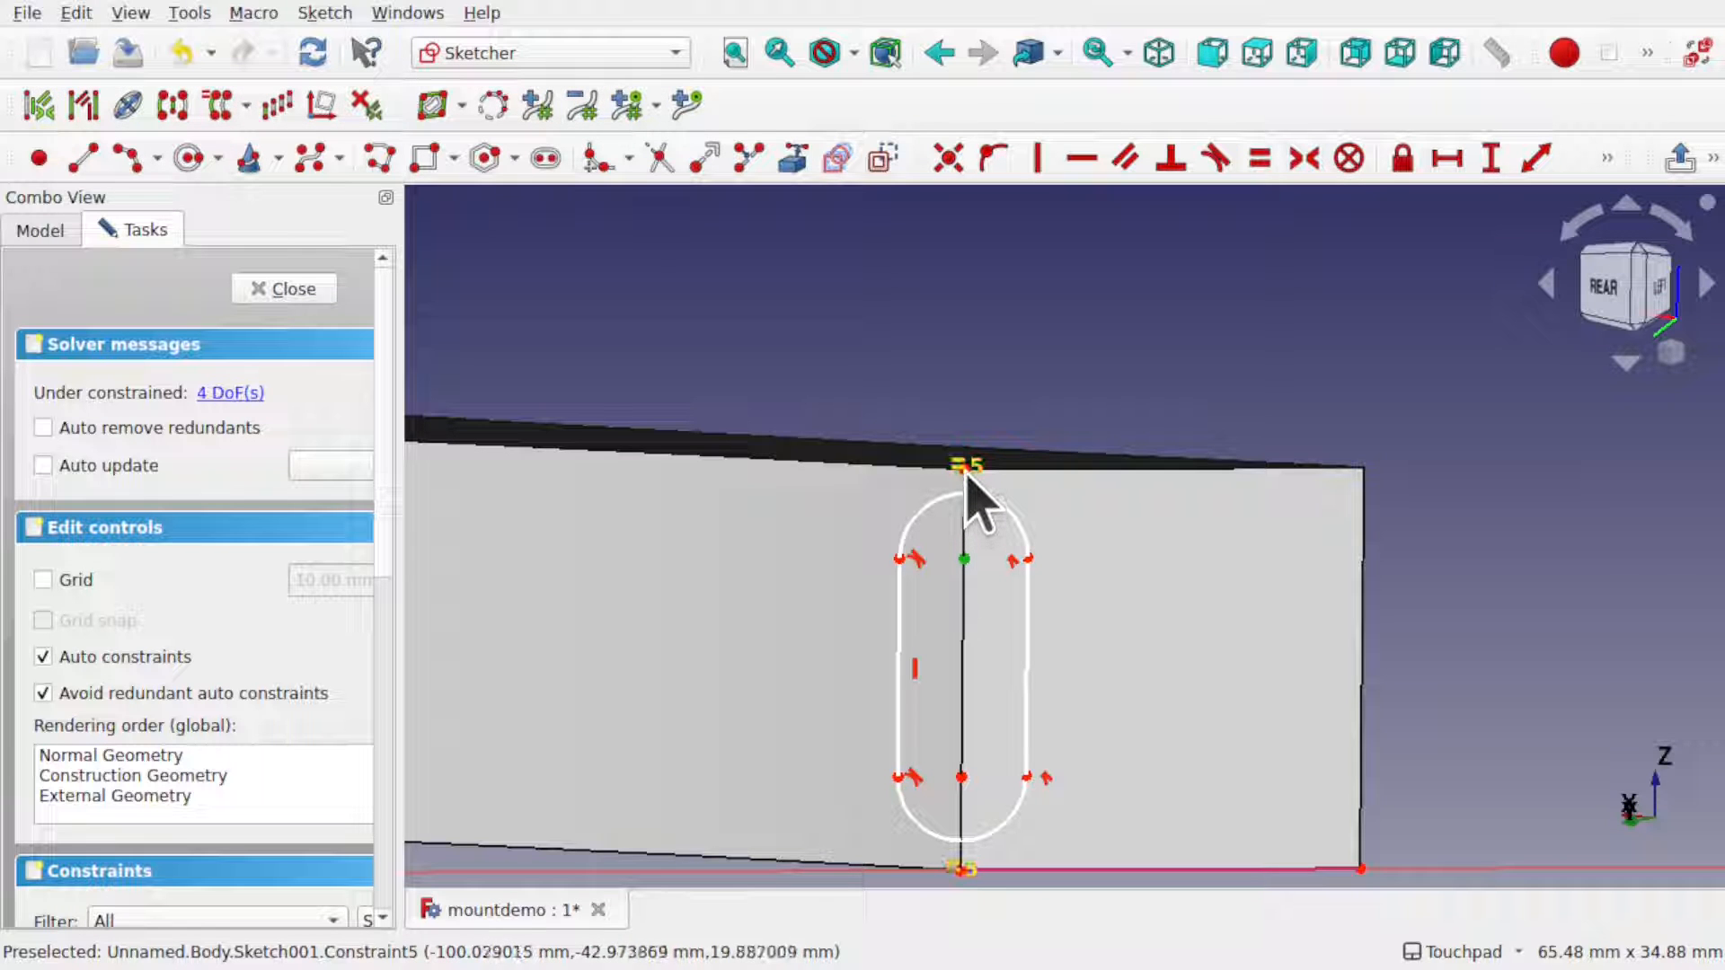
{"action": "scroll", "coordinate": [964, 486], "scroll_direction": "up", "scroll_amount": 5}
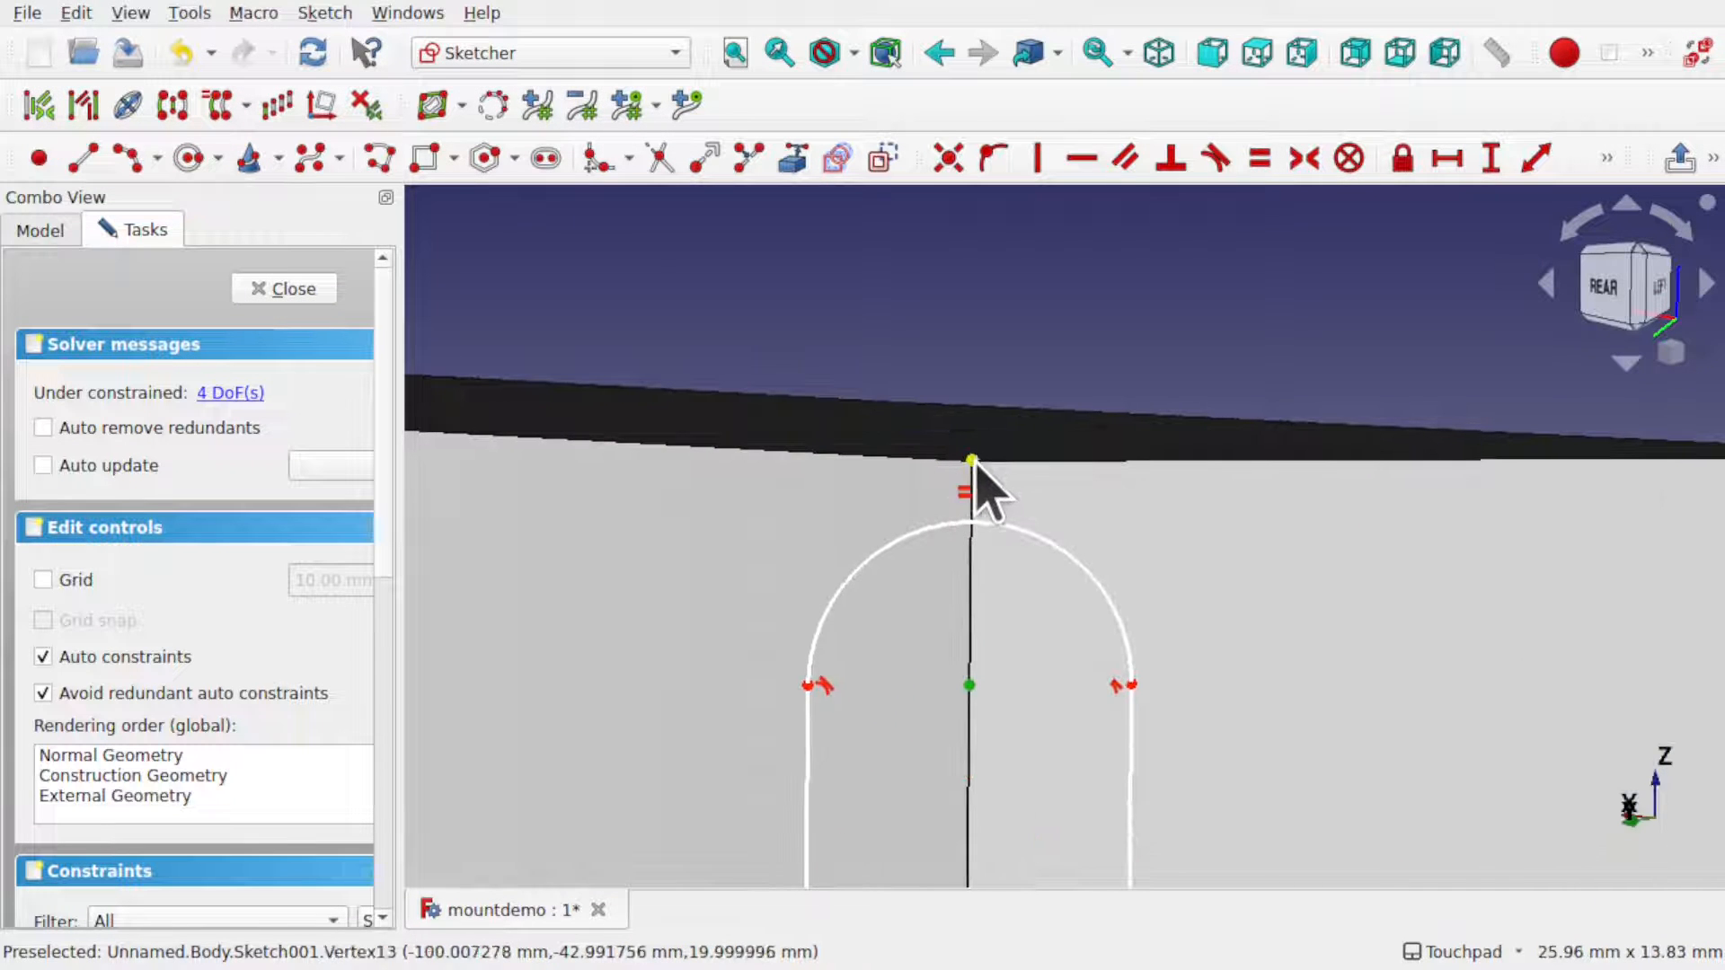
{"action": "left_click", "coordinate": [972, 460]}
{"action": "scroll", "coordinate": [970, 476], "scroll_direction": "down", "scroll_amount": 5}
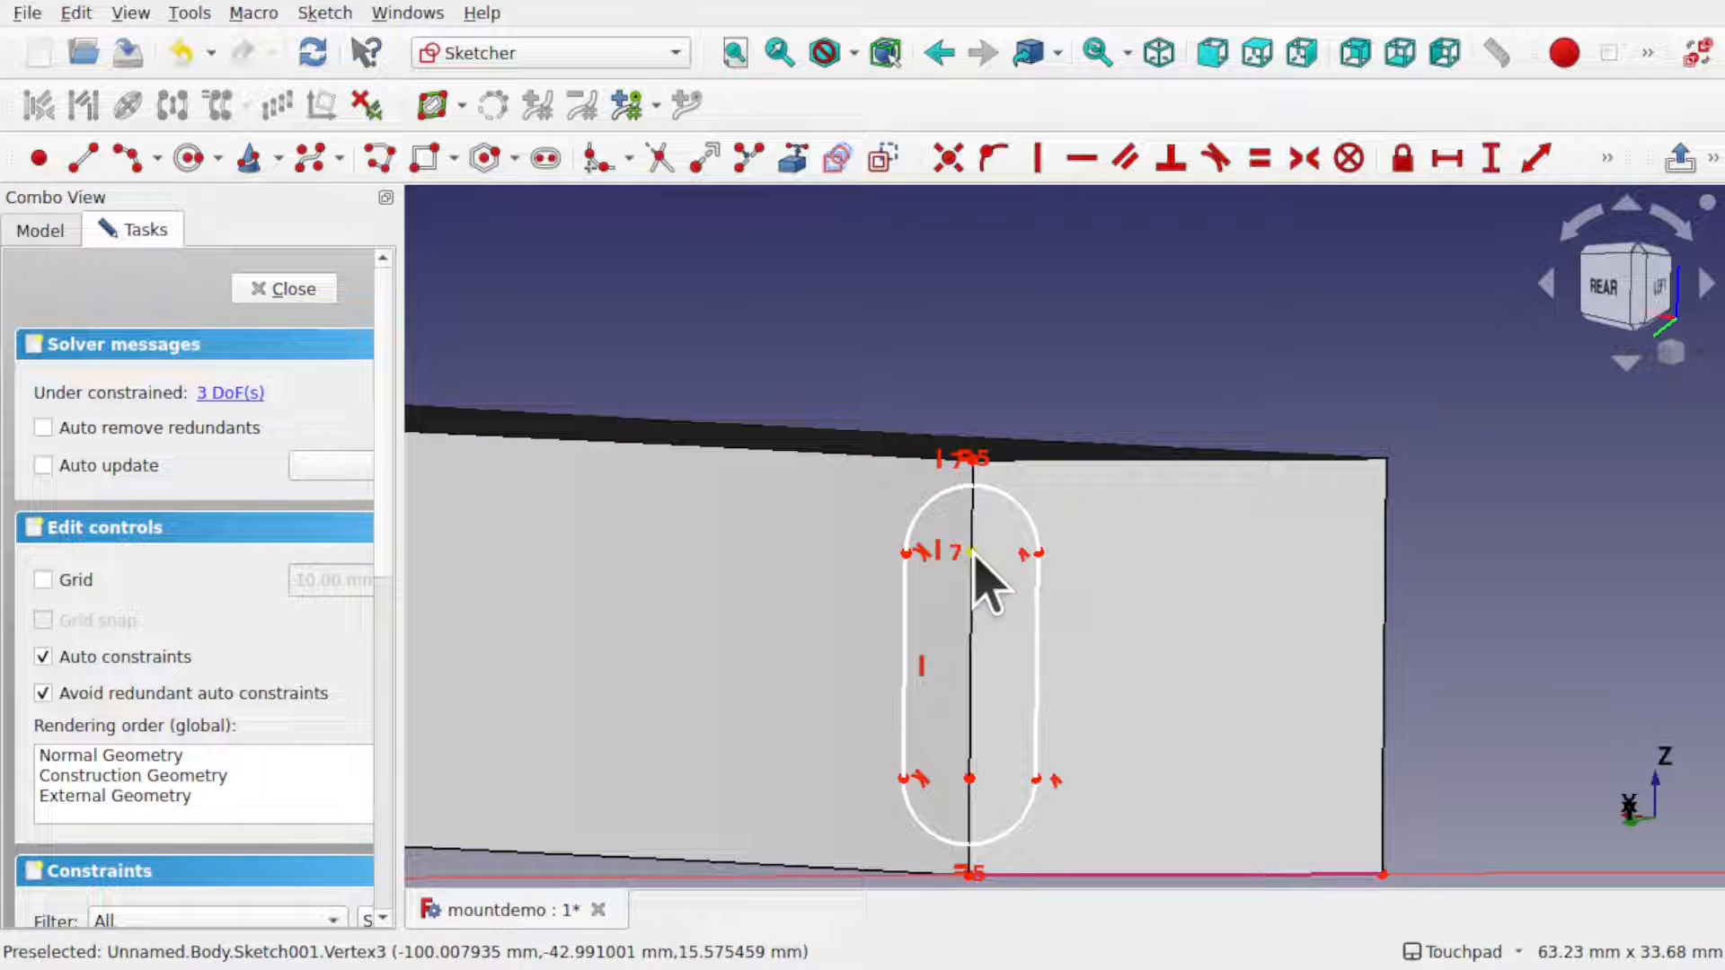
- Set the vertical distance between the slot's upper arc centre and the projected upper corner to 5 mm
{"action": "left_click", "coordinate": [973, 553]}
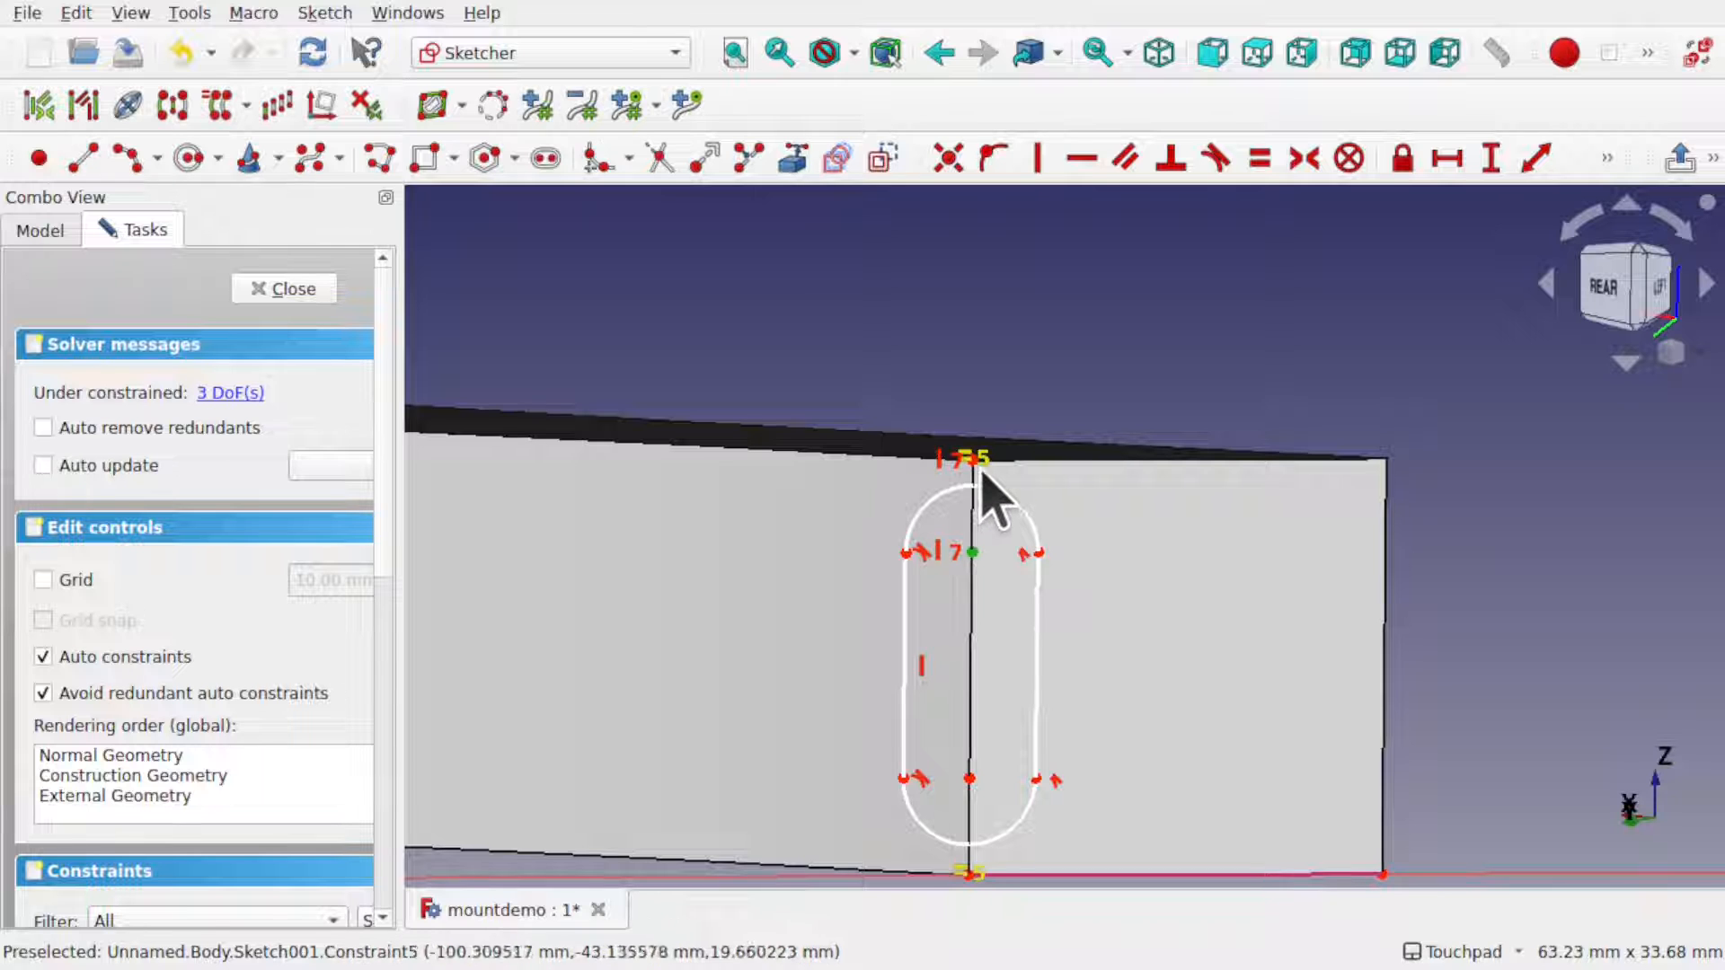
{"action": "scroll", "coordinate": [971, 478], "scroll_direction": "up", "scroll_amount": 3}
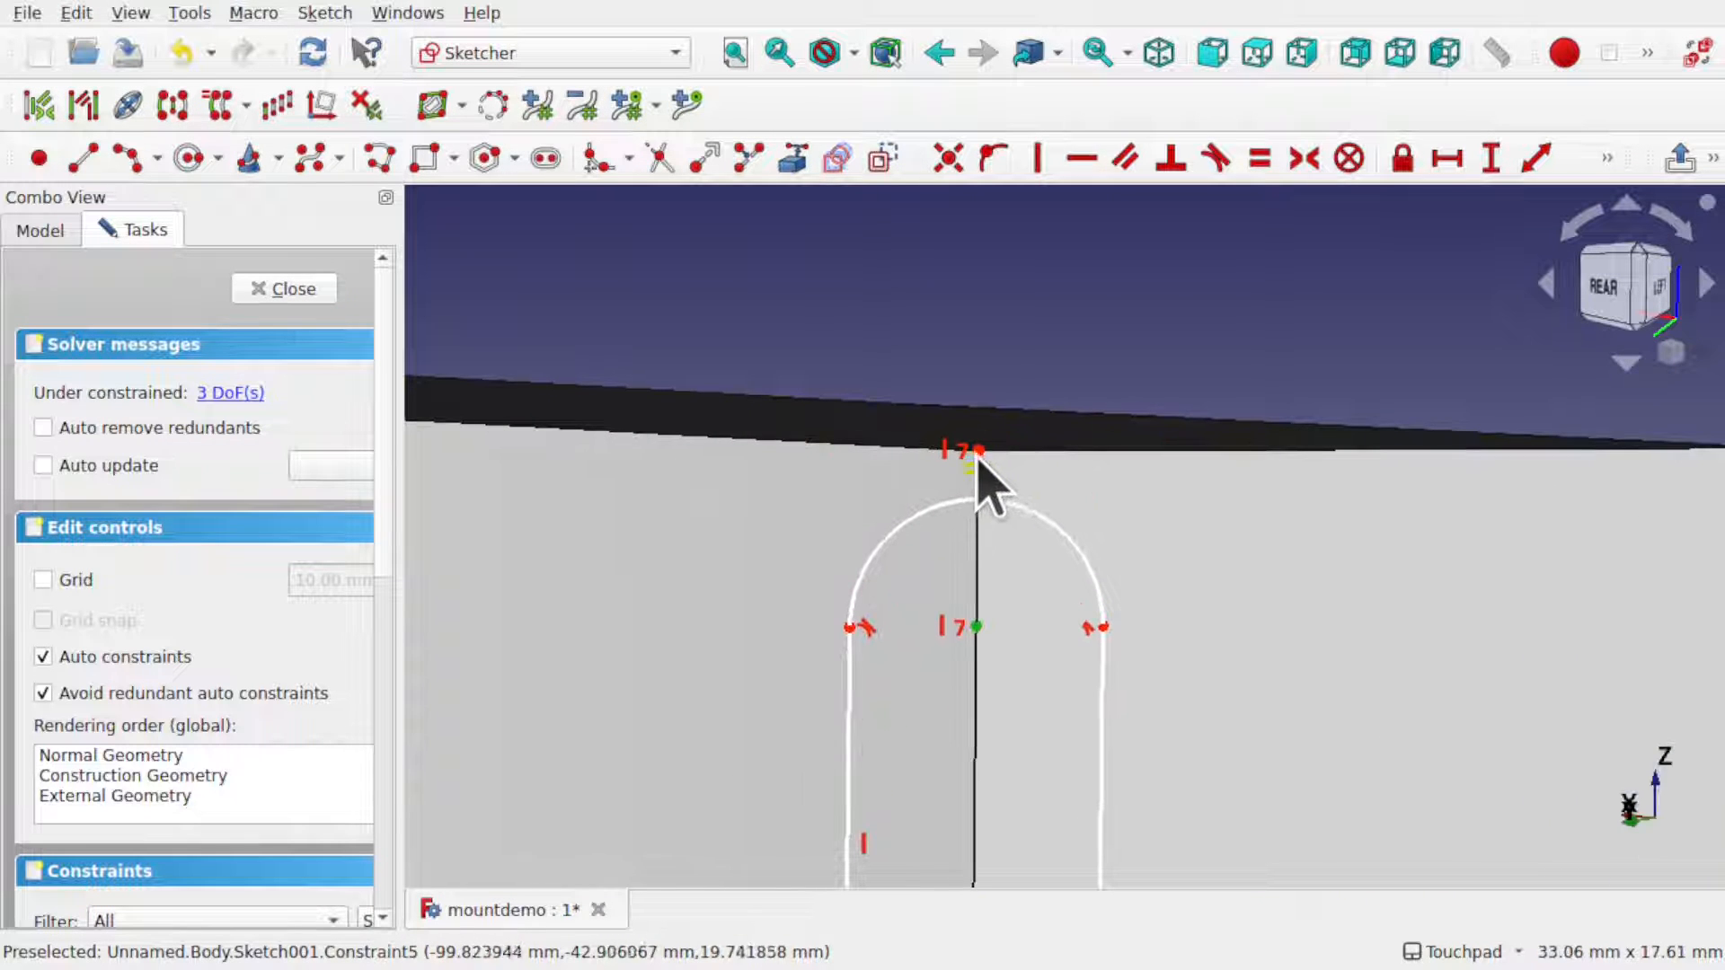
{"action": "left_click", "coordinate": [978, 452]}
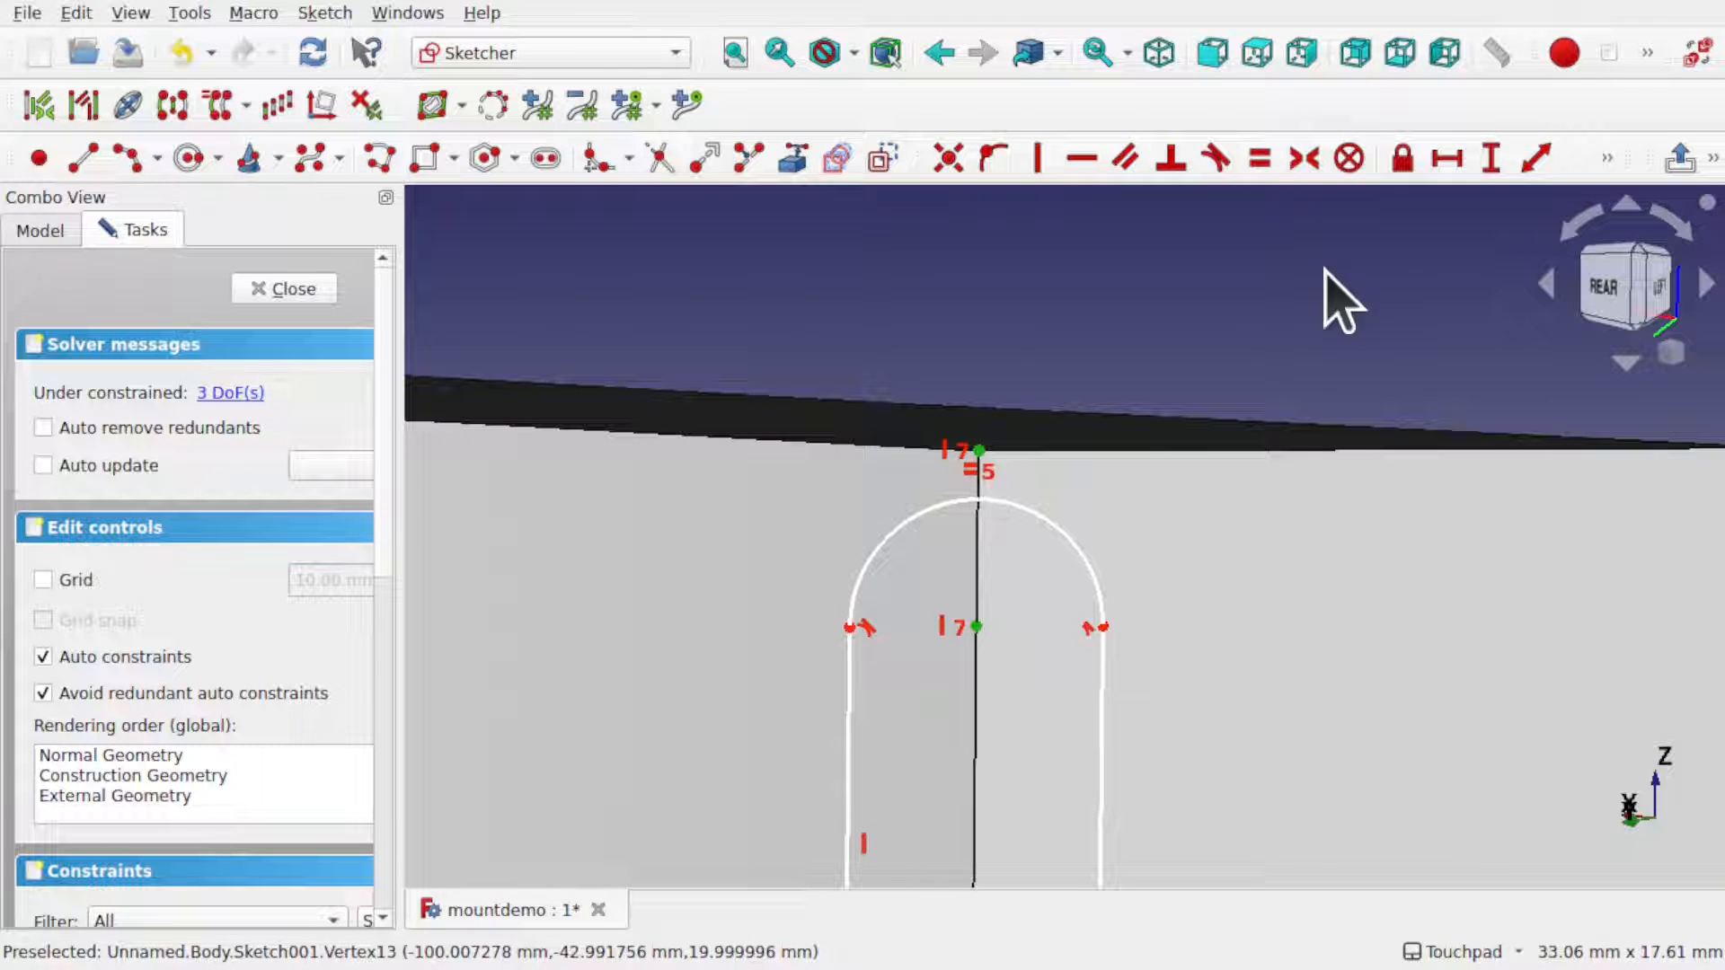
{"action": "left_click", "coordinate": [1491, 159]}
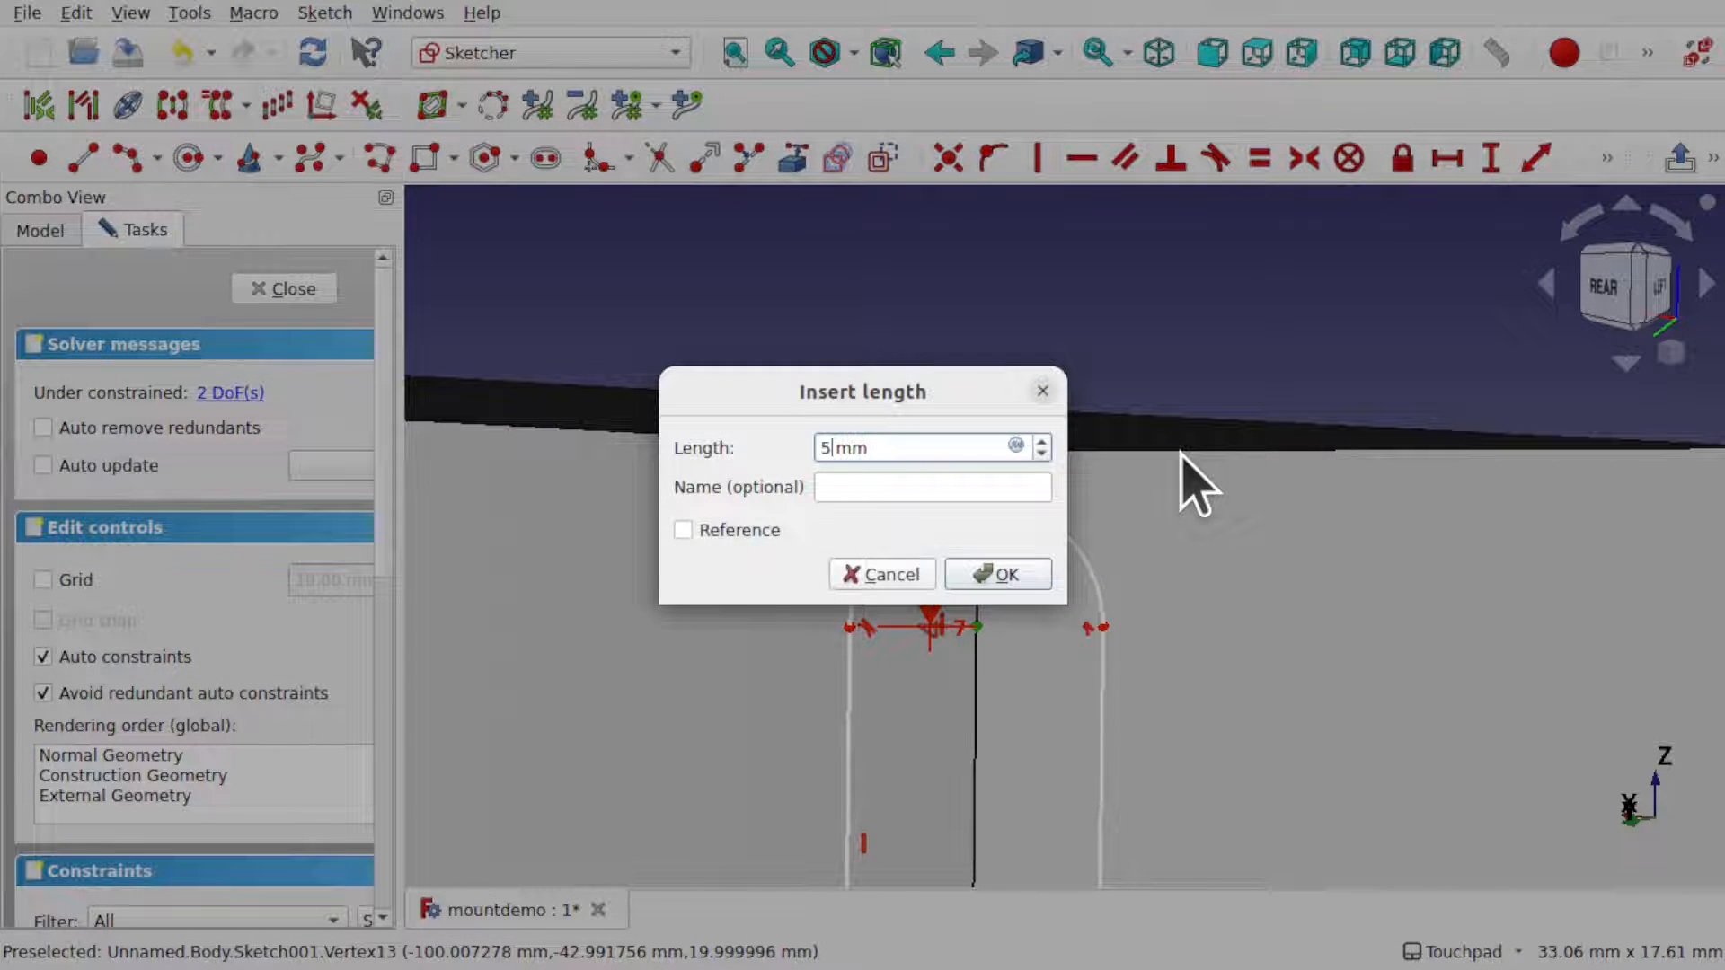
{"action": "key", "text": "Return"}
- Set the vertical distance between the slot's lower arc centre and the projected lower edge's inner endpoint to 5 mm
{"action": "scroll", "coordinate": [991, 667], "scroll_direction": "down", "scroll_amount": 3}
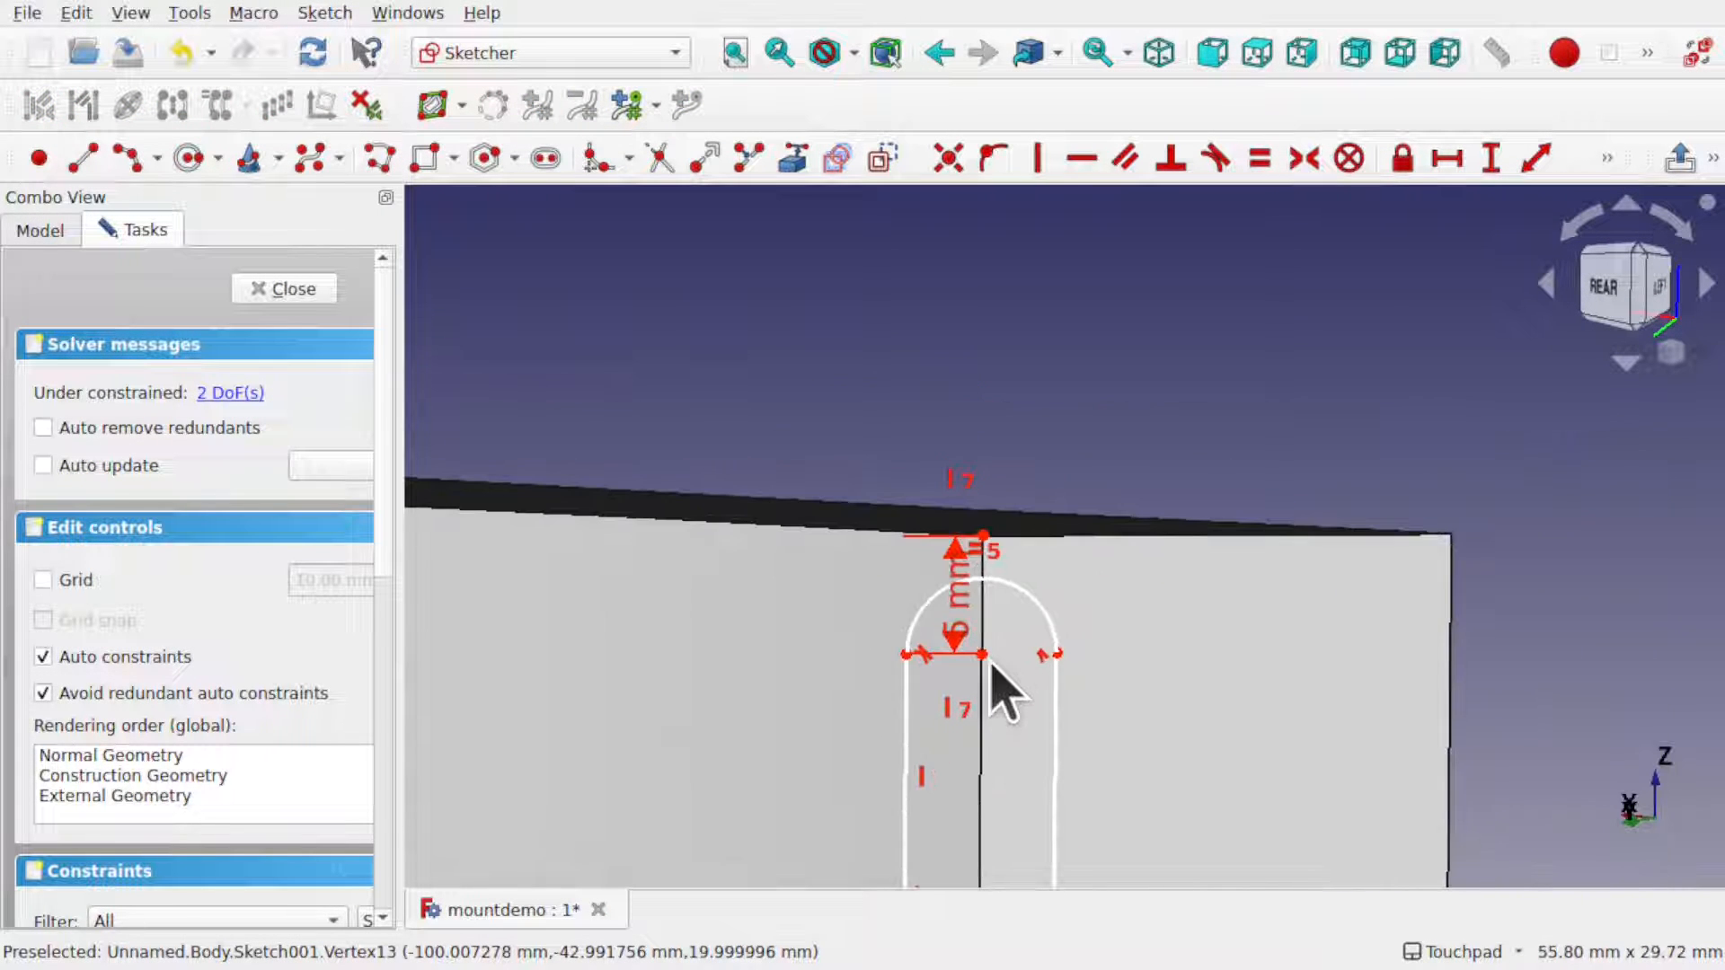
{"action": "middle_click_drag", "start_coordinate": [1034, 692], "coordinate": [1034, 465], "text": "shift"}
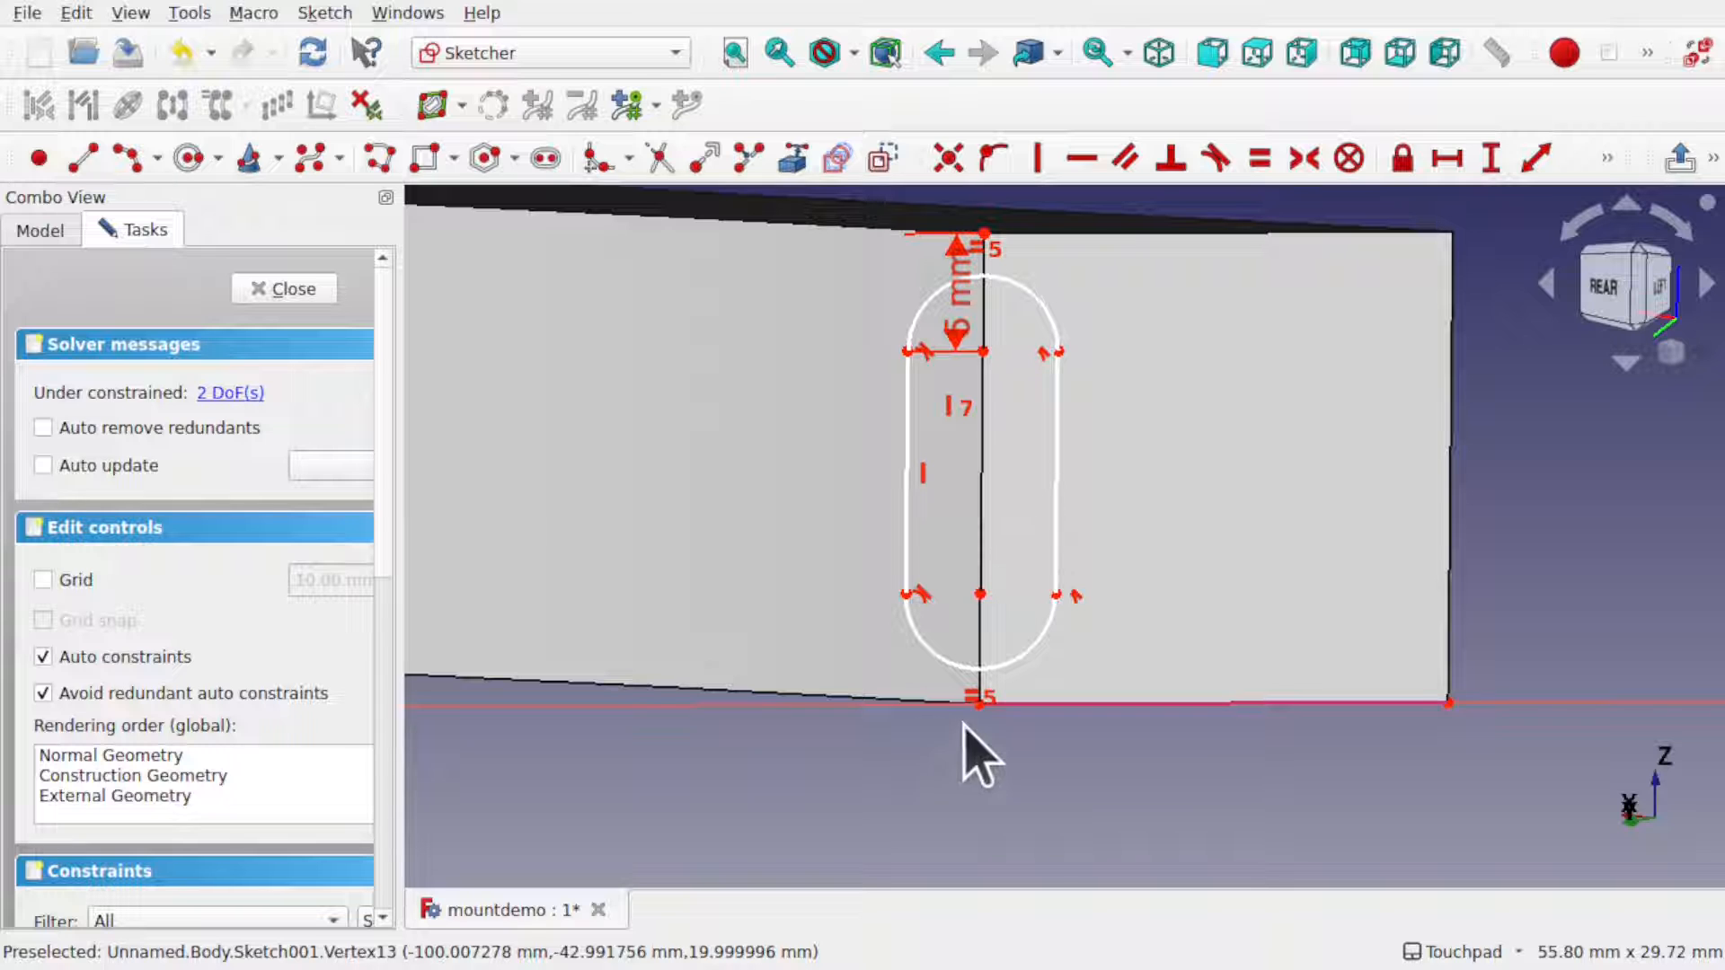
{"action": "scroll", "coordinate": [975, 724], "scroll_direction": "up", "scroll_amount": 4}
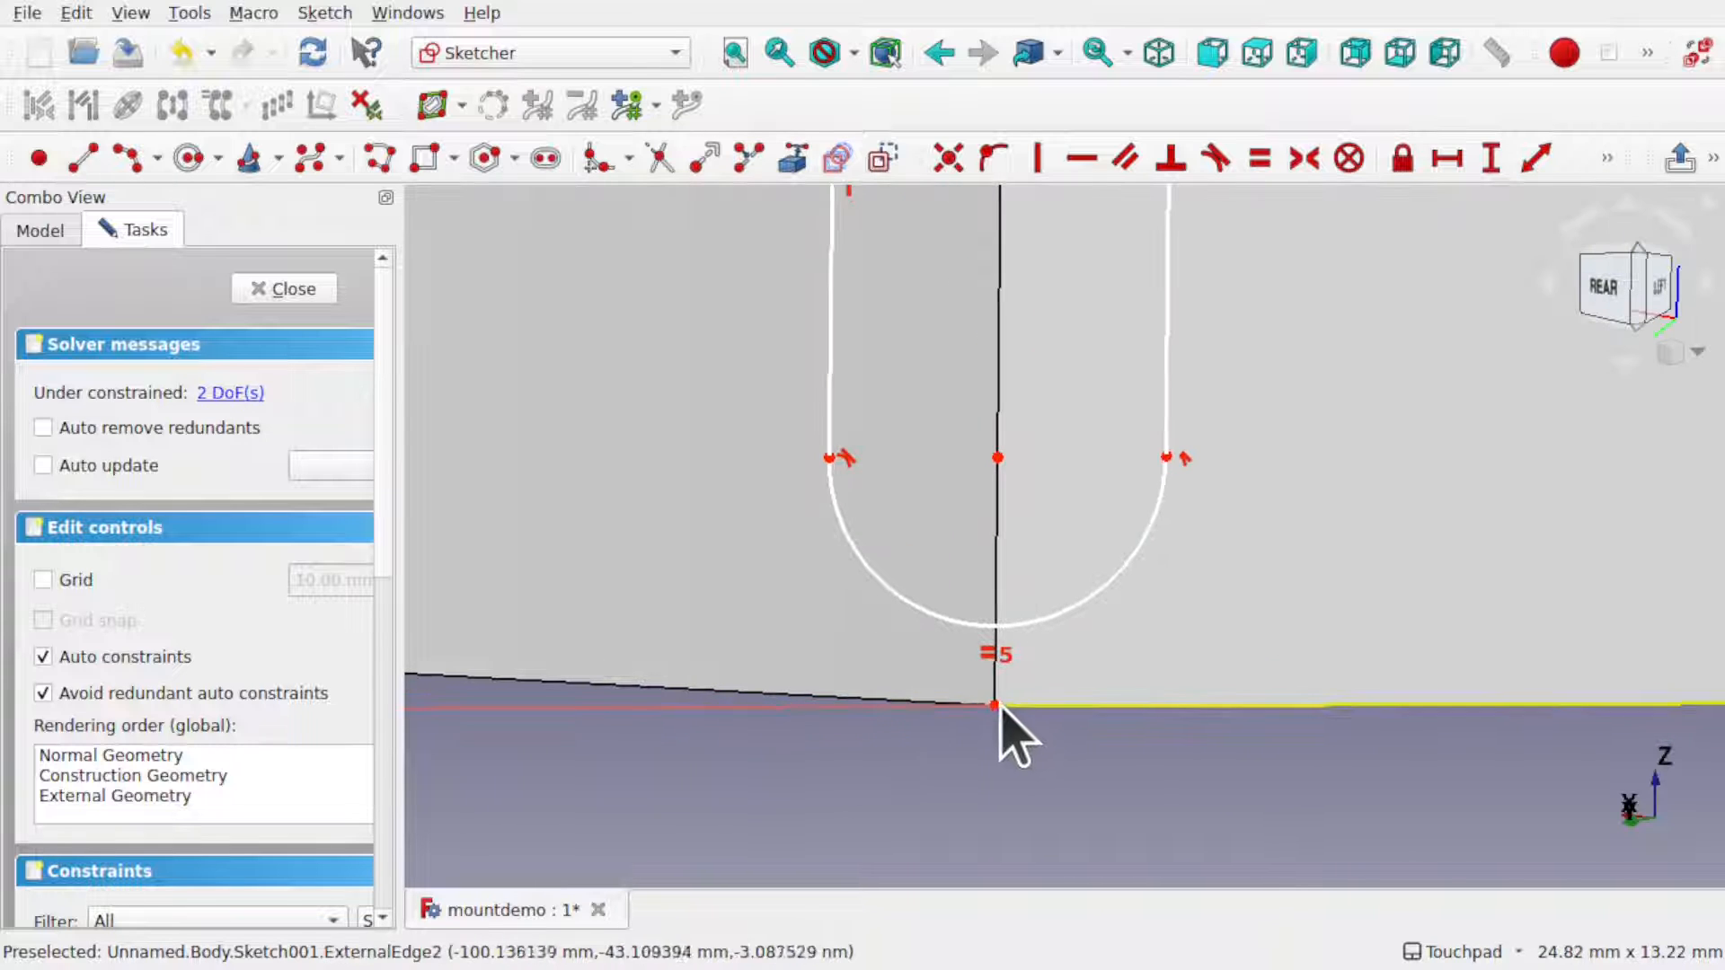
{"action": "left_click", "coordinate": [995, 705]}
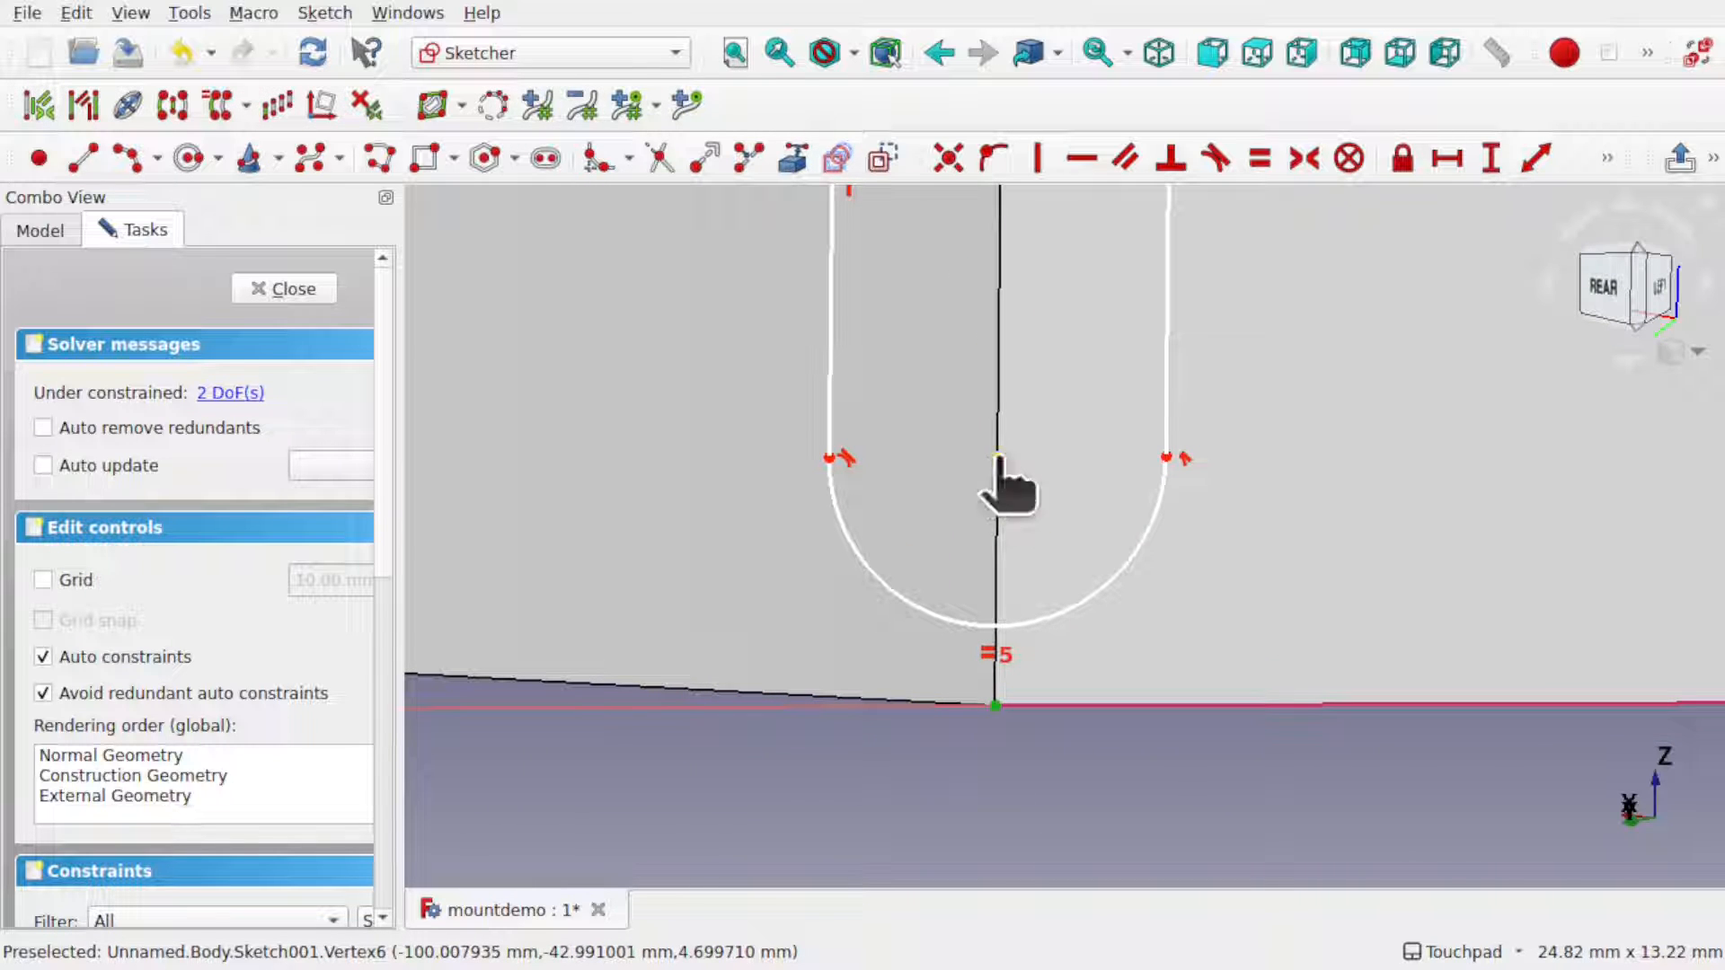
{"action": "left_click", "coordinate": [1490, 160]}
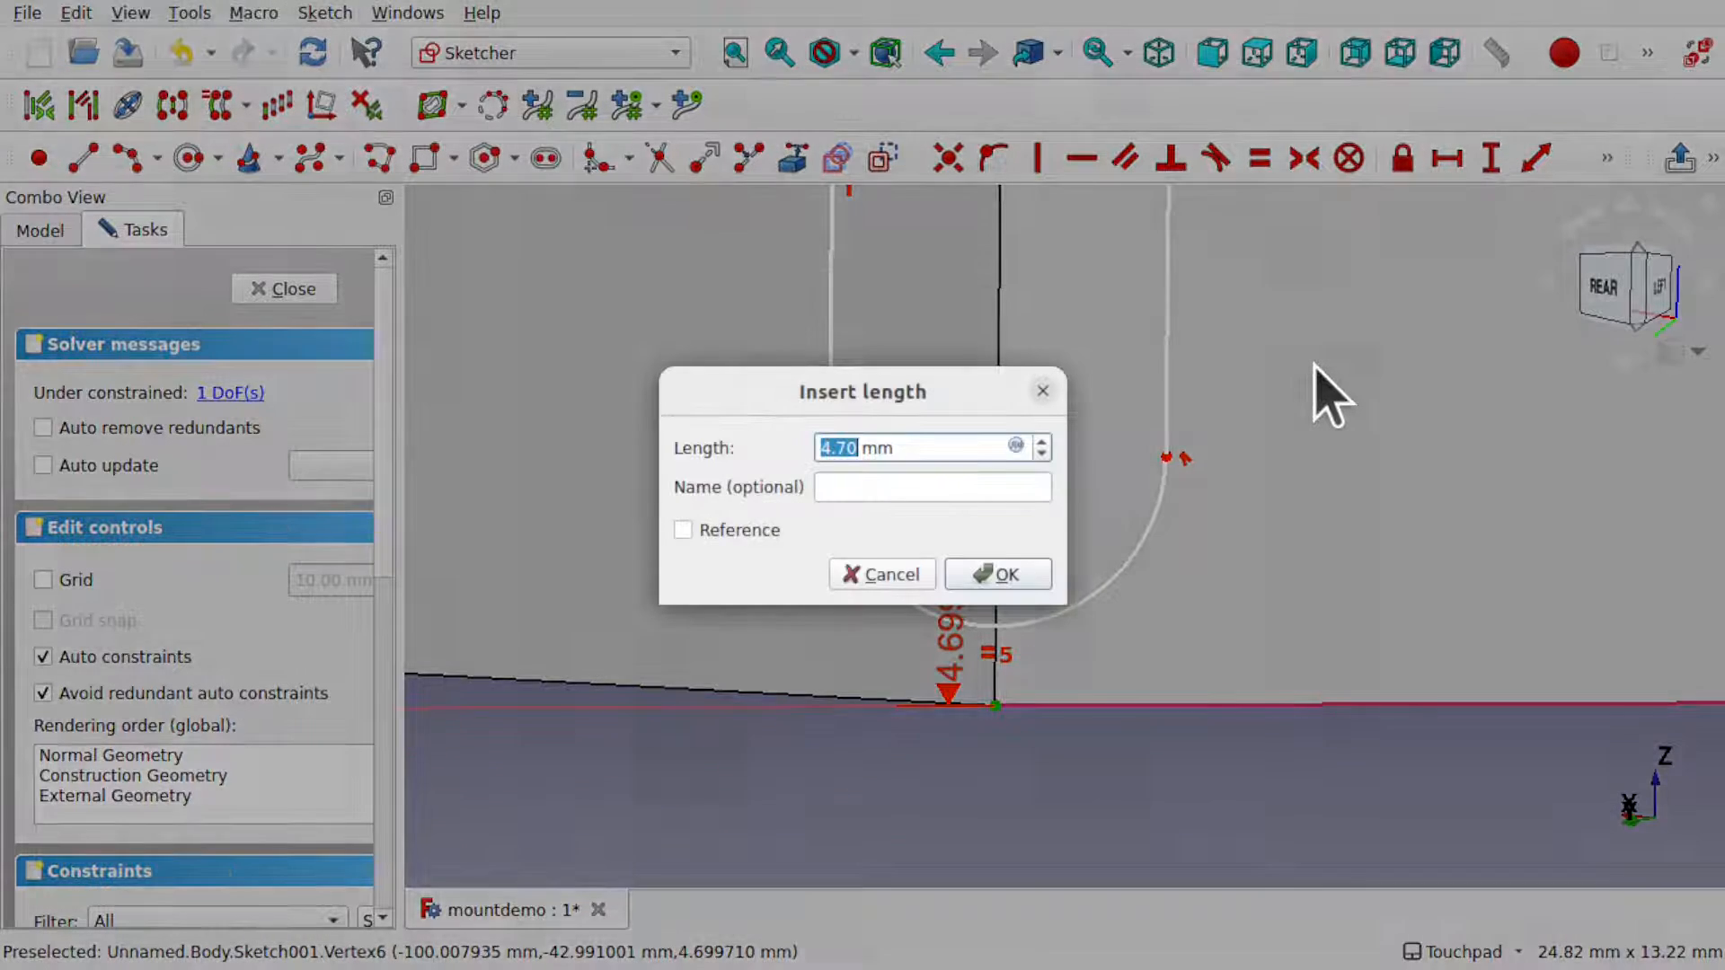
- Set the radius of the slot's upper arc to 3 mm and close the sketch
{"action": "scroll", "coordinate": [1314, 364], "scroll_direction": "down", "scroll_amount": 3}
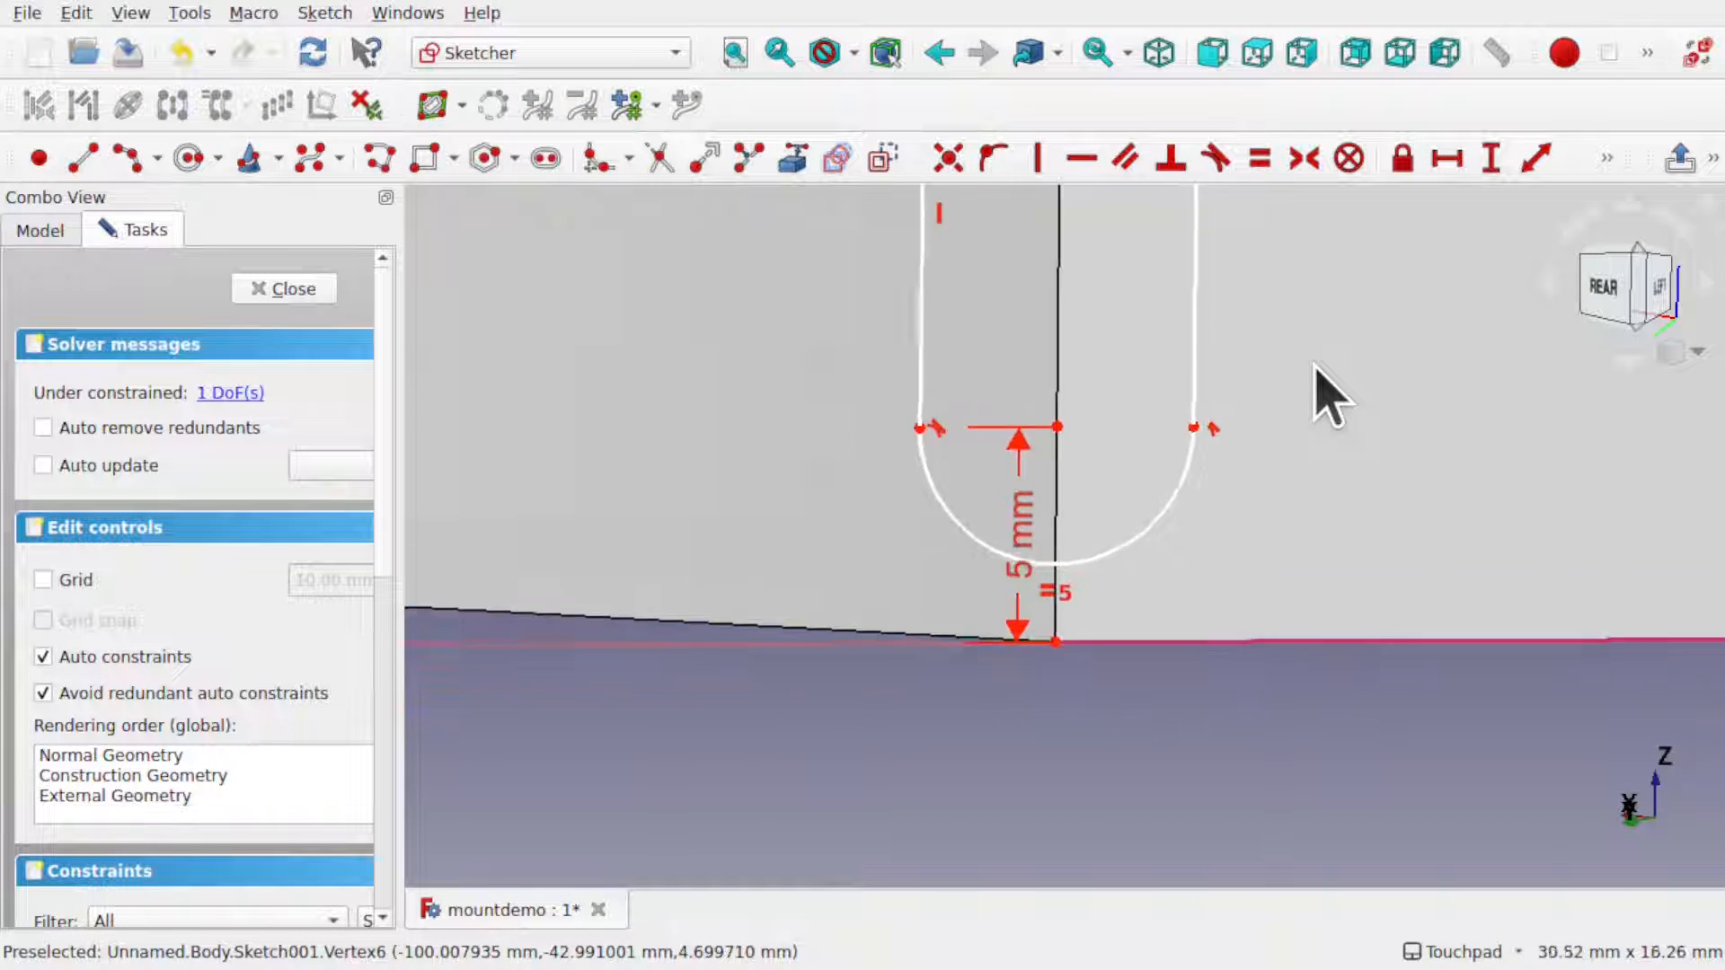
{"action": "mouse_move", "coordinate": [1464, 189]}
{"action": "middle_mouse_down", "text": "shift"}
{"action": "mouse_move", "coordinate": [1206, 637]}
{"action": "mouse_move", "coordinate": [1336, 558]}
{"action": "middle_mouse_up", "text": "shift"}
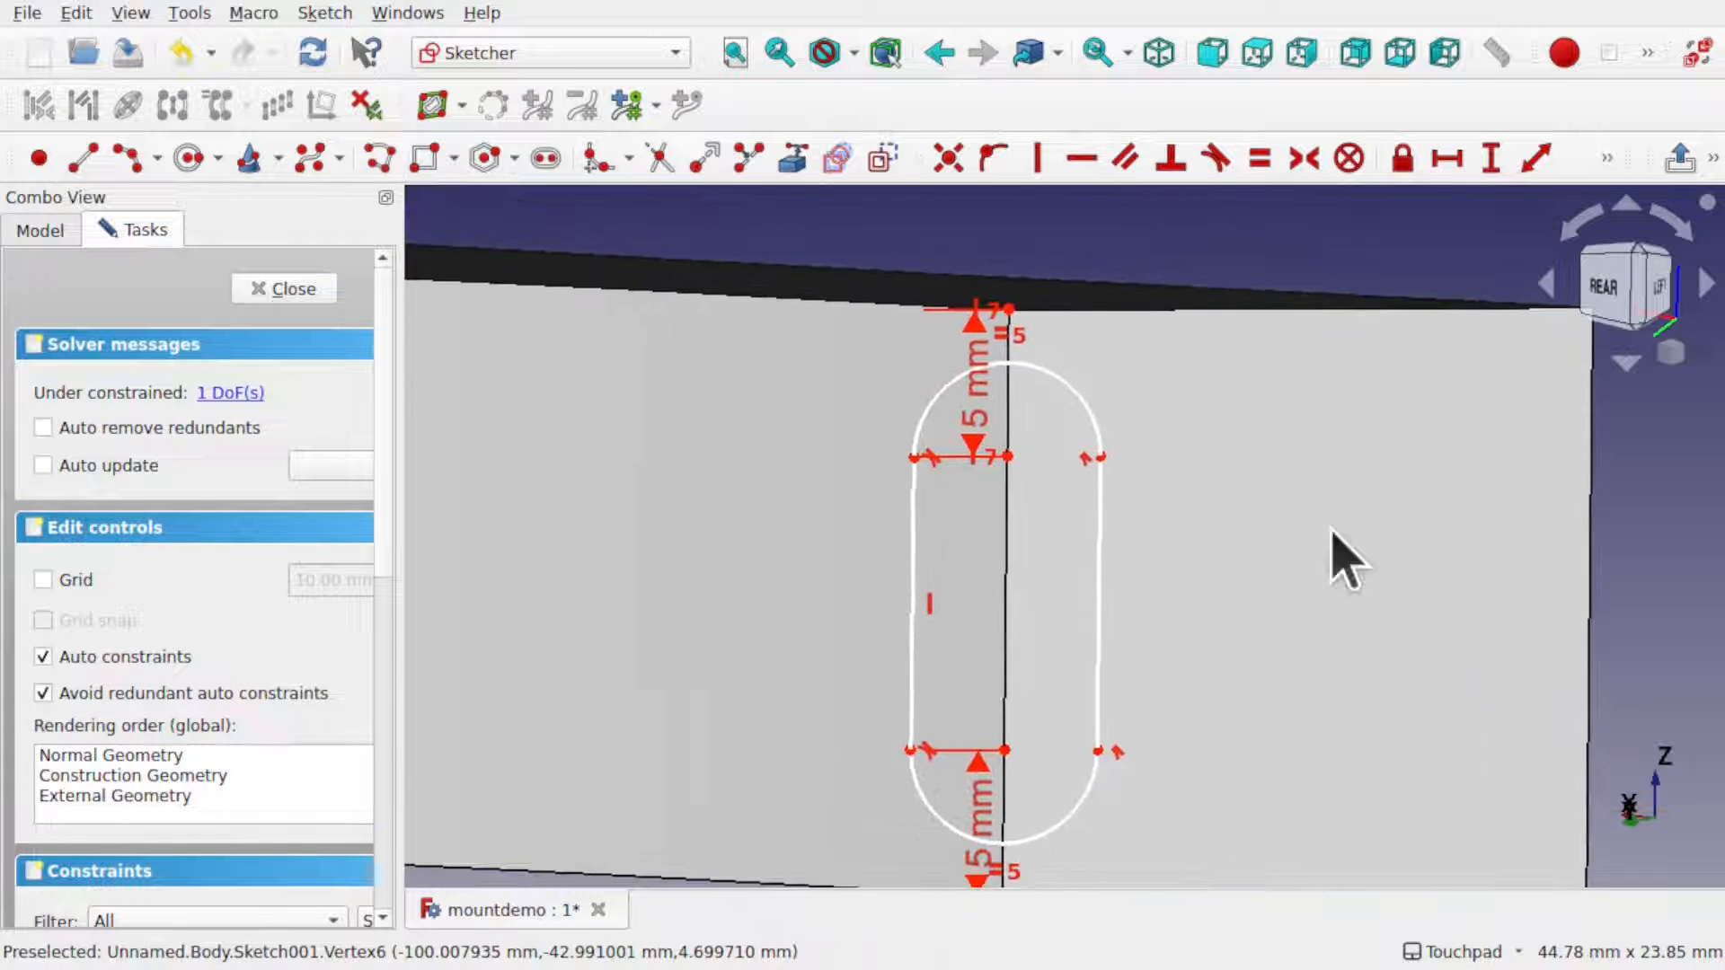
{"action": "left_click", "coordinate": [1078, 395]}
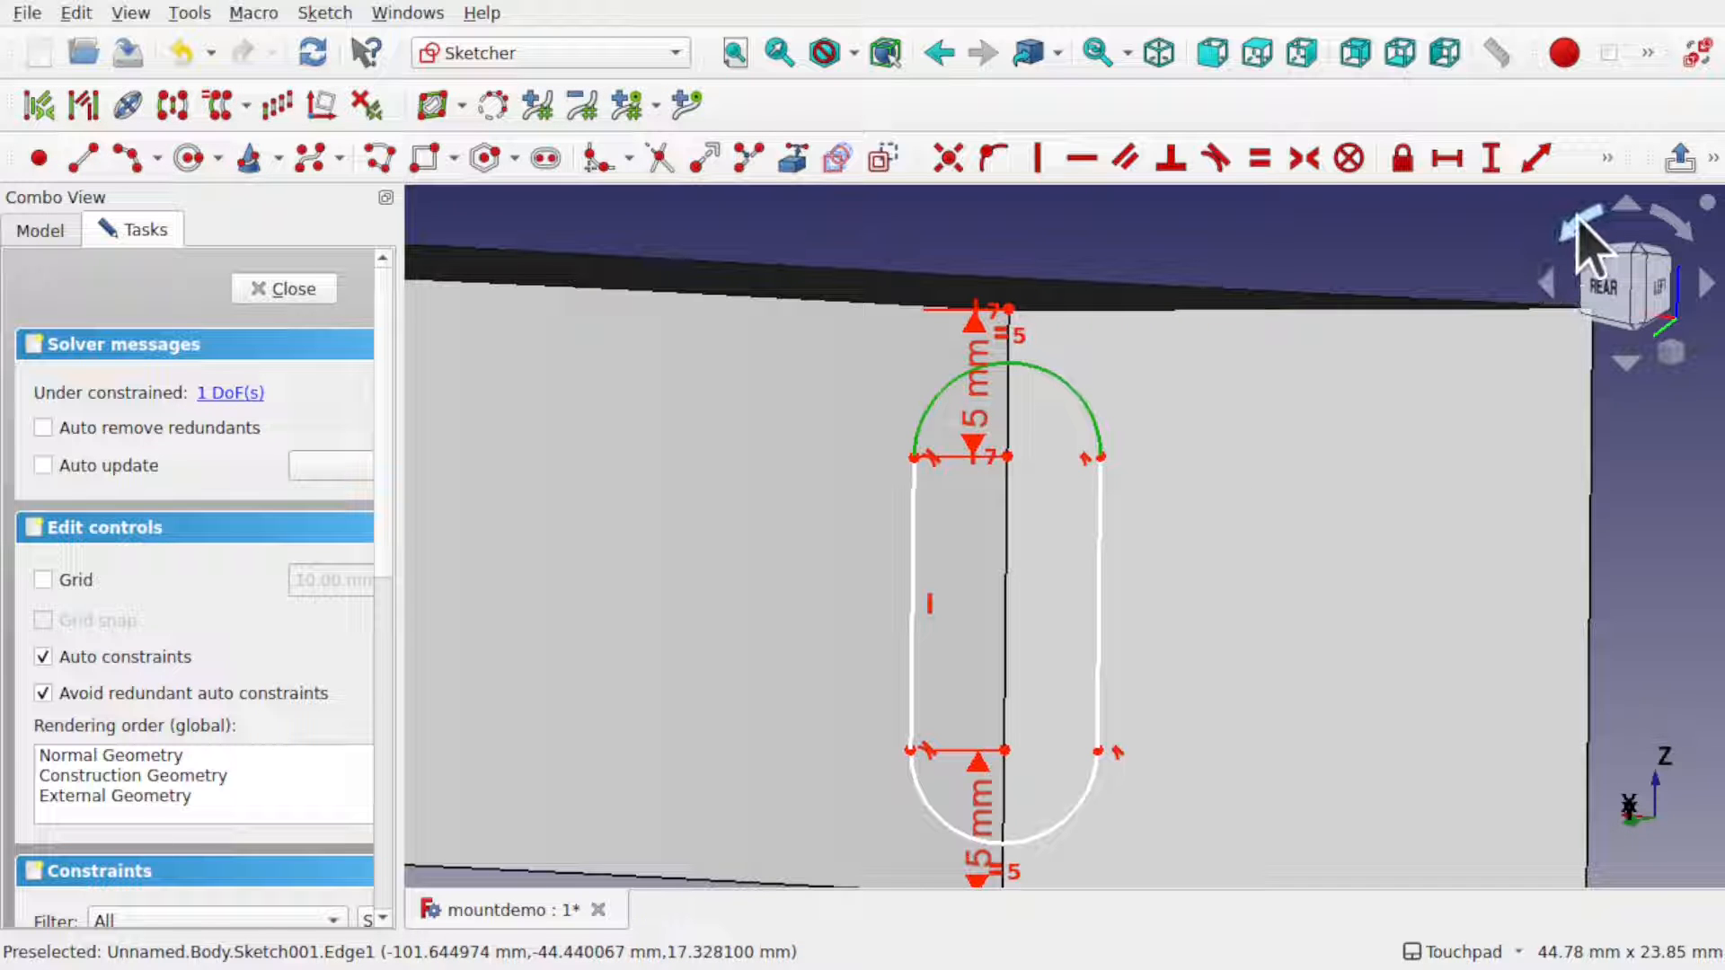
{"action": "left_click", "coordinate": [1606, 158]}
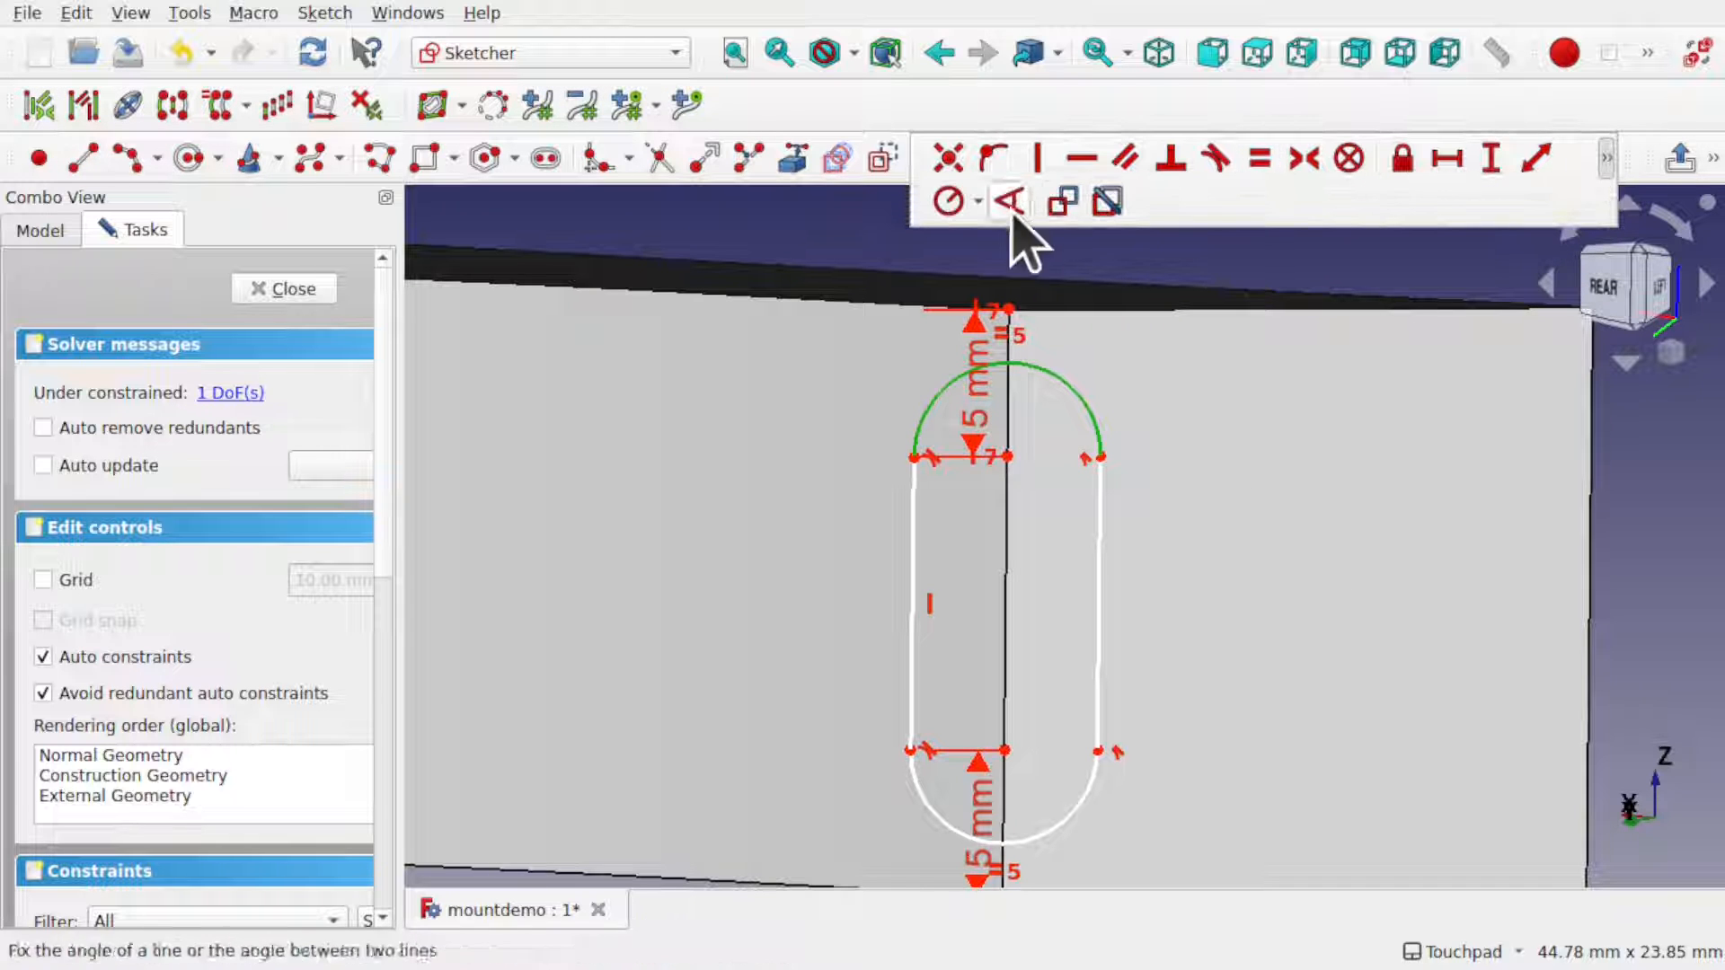
{"action": "left_click", "coordinate": [951, 206]}
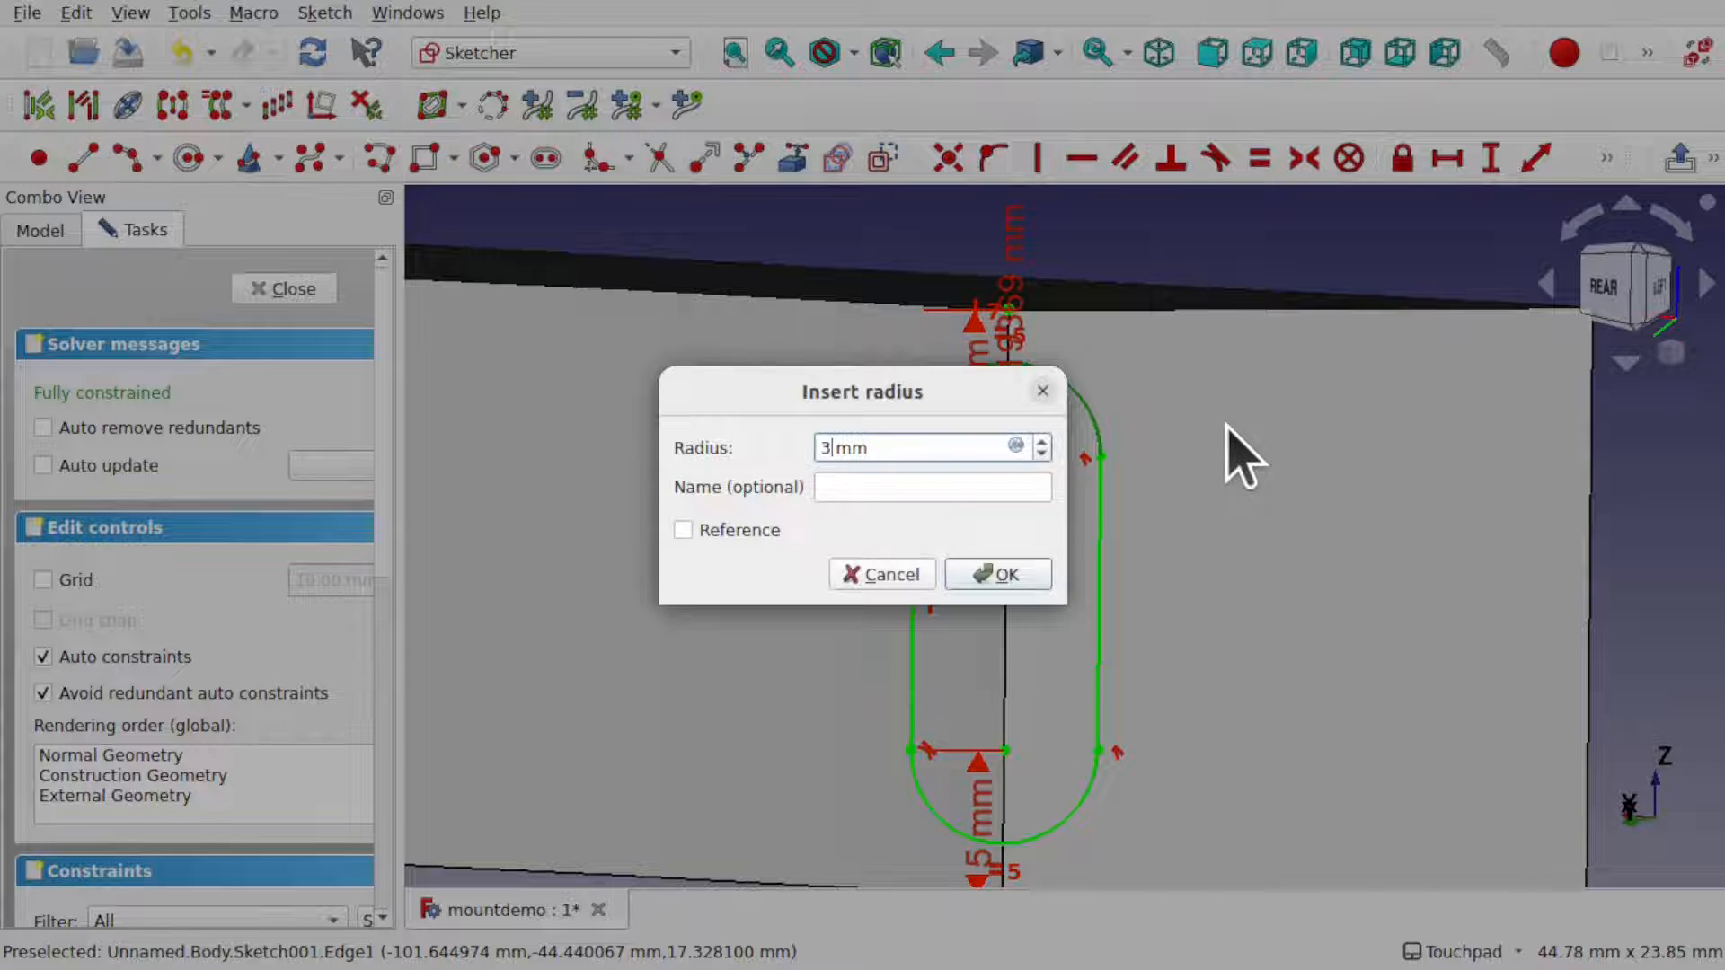
{"action": "key", "text": "Return"}
{"action": "scroll", "coordinate": [1106, 584], "scroll_direction": "down", "scroll_amount": 4}
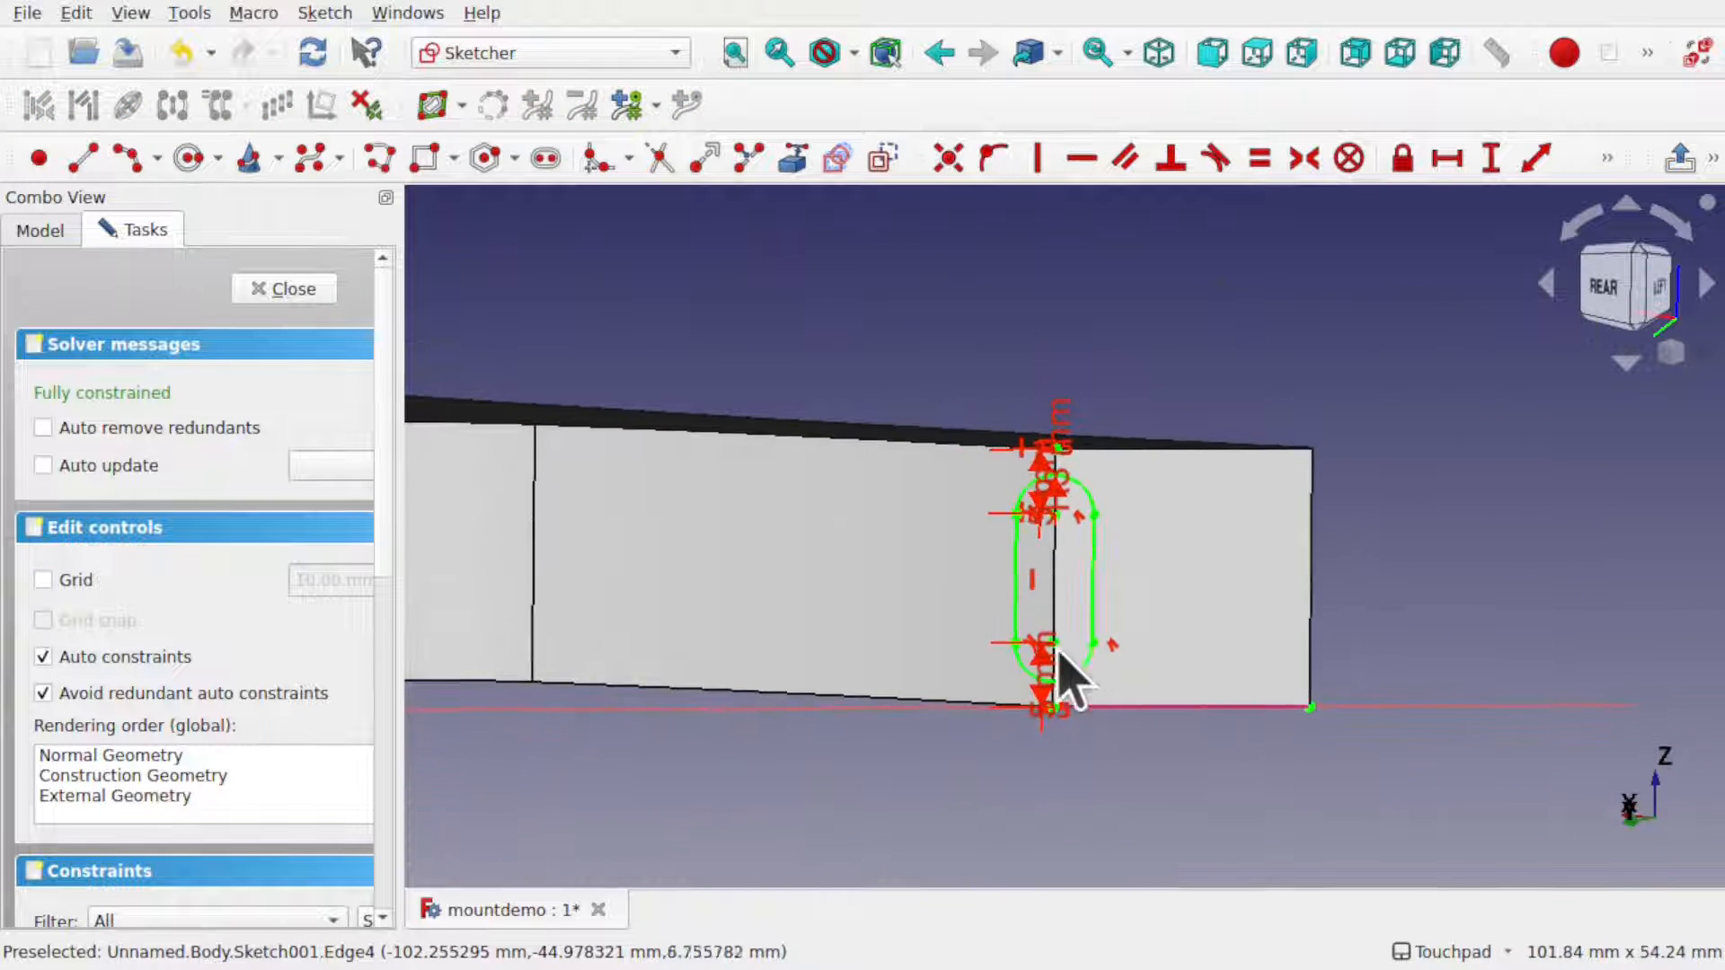
{"action": "left_click_drag", "start_coordinate": [1016, 633], "coordinate": [1024, 588], "text": "shift"}
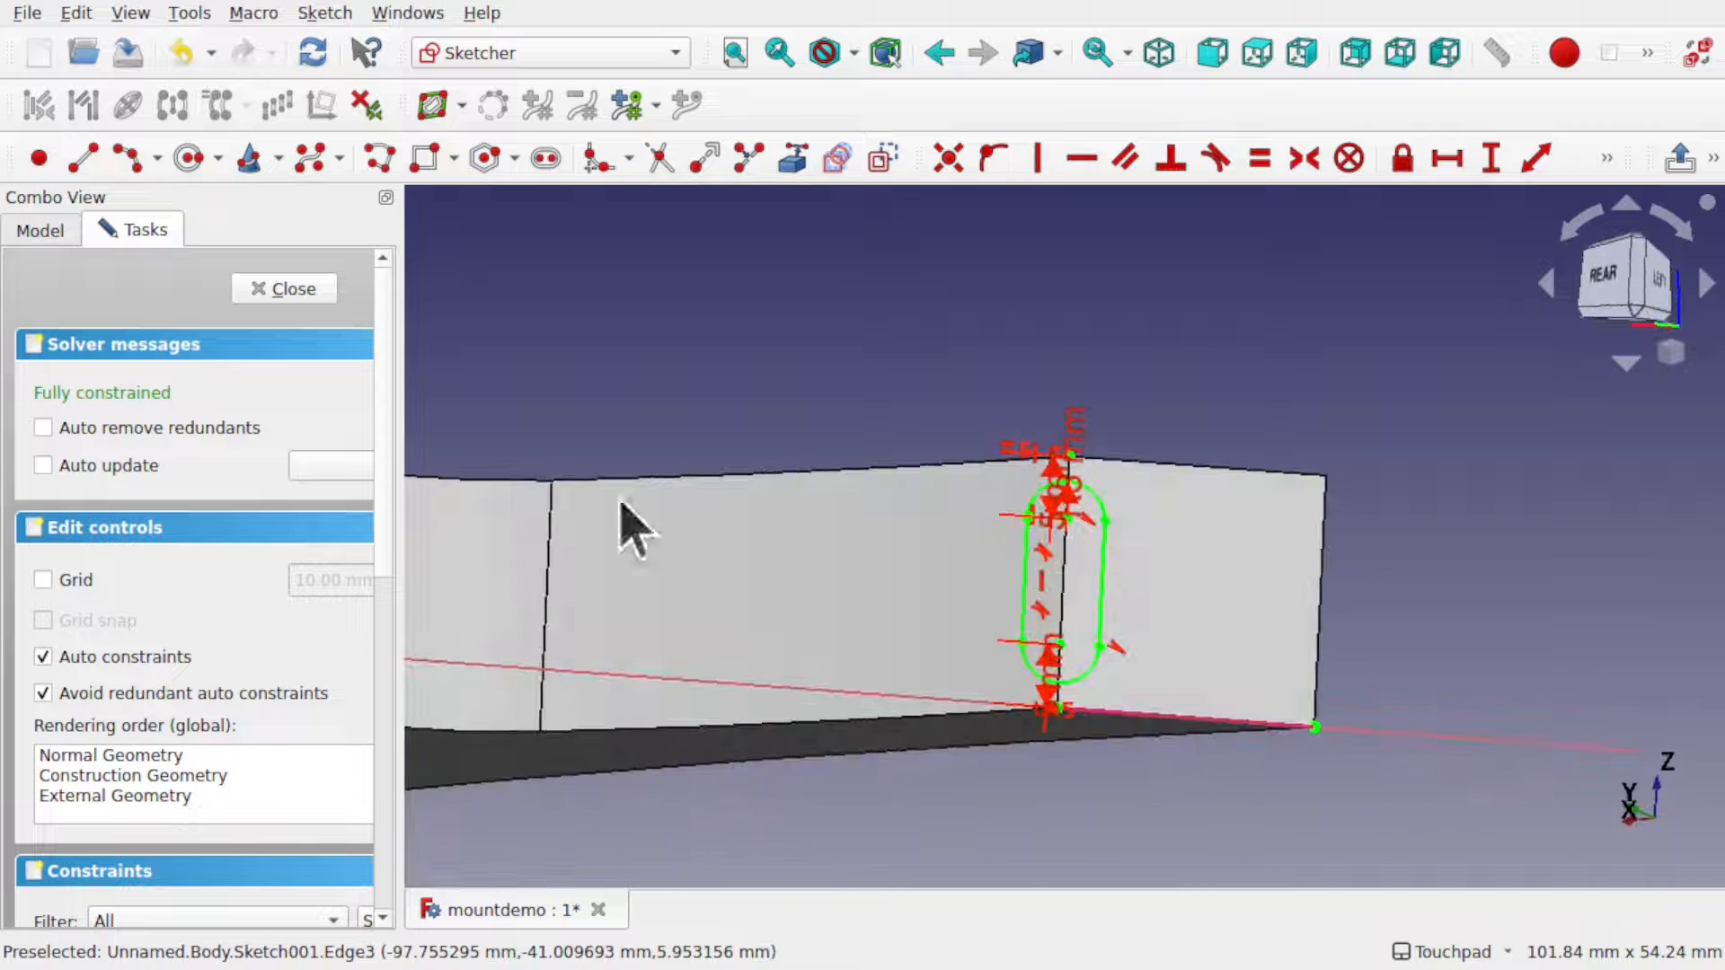
{"action": "left_click", "coordinate": [294, 288]}
- Examine the slot sketch's position and the outer faces running from the arm's end up to the hook tip
{"action": "left_click_drag", "start_coordinate": [935, 540], "coordinate": [1184, 539], "text": "shift"}
{"action": "left_click", "coordinate": [1211, 647]}
{"action": "mouse_move", "coordinate": [1203, 663]}
{"action": "left_mouse_down", "text": "shift"}
{"action": "mouse_move", "coordinate": [1140, 755]}
{"action": "mouse_move", "coordinate": [1107, 691]}
{"action": "left_mouse_up", "text": "shift"}
{"action": "scroll", "coordinate": [1105, 691], "scroll_direction": "up", "scroll_amount": 3}
{"action": "left_click_drag", "start_coordinate": [1215, 575], "coordinate": [1403, 629], "text": "shift"}
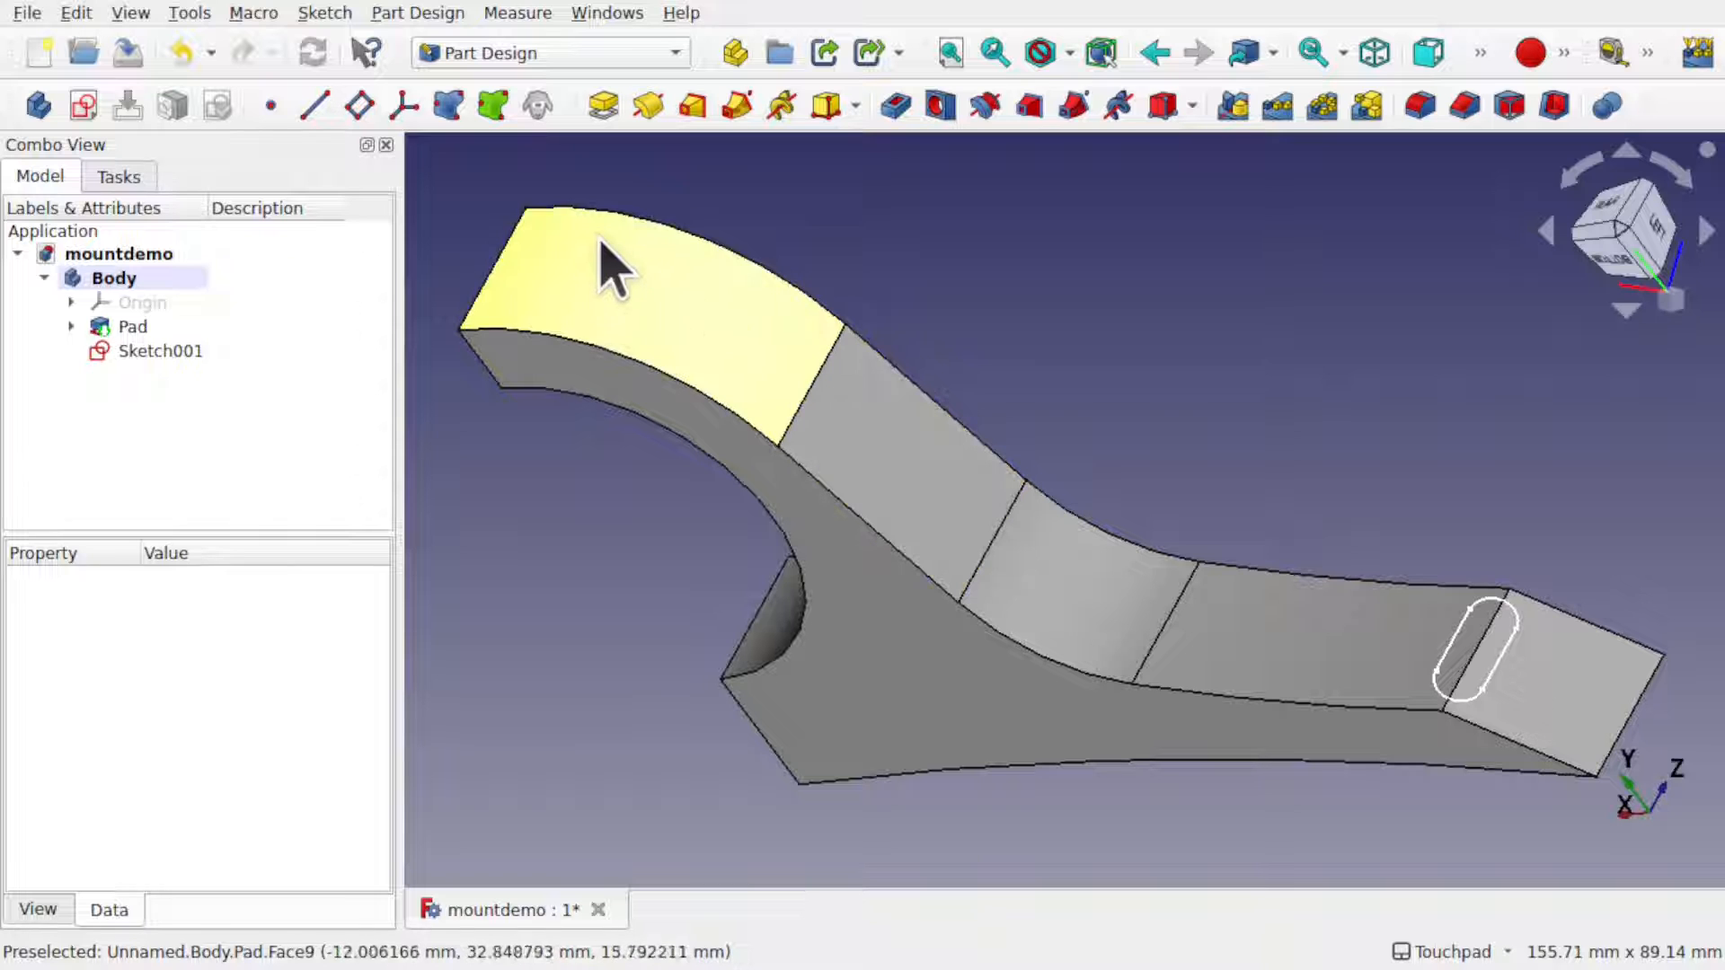
{"action": "left_click_drag", "start_coordinate": [1276, 601], "coordinate": [1332, 600], "text": "shift"}
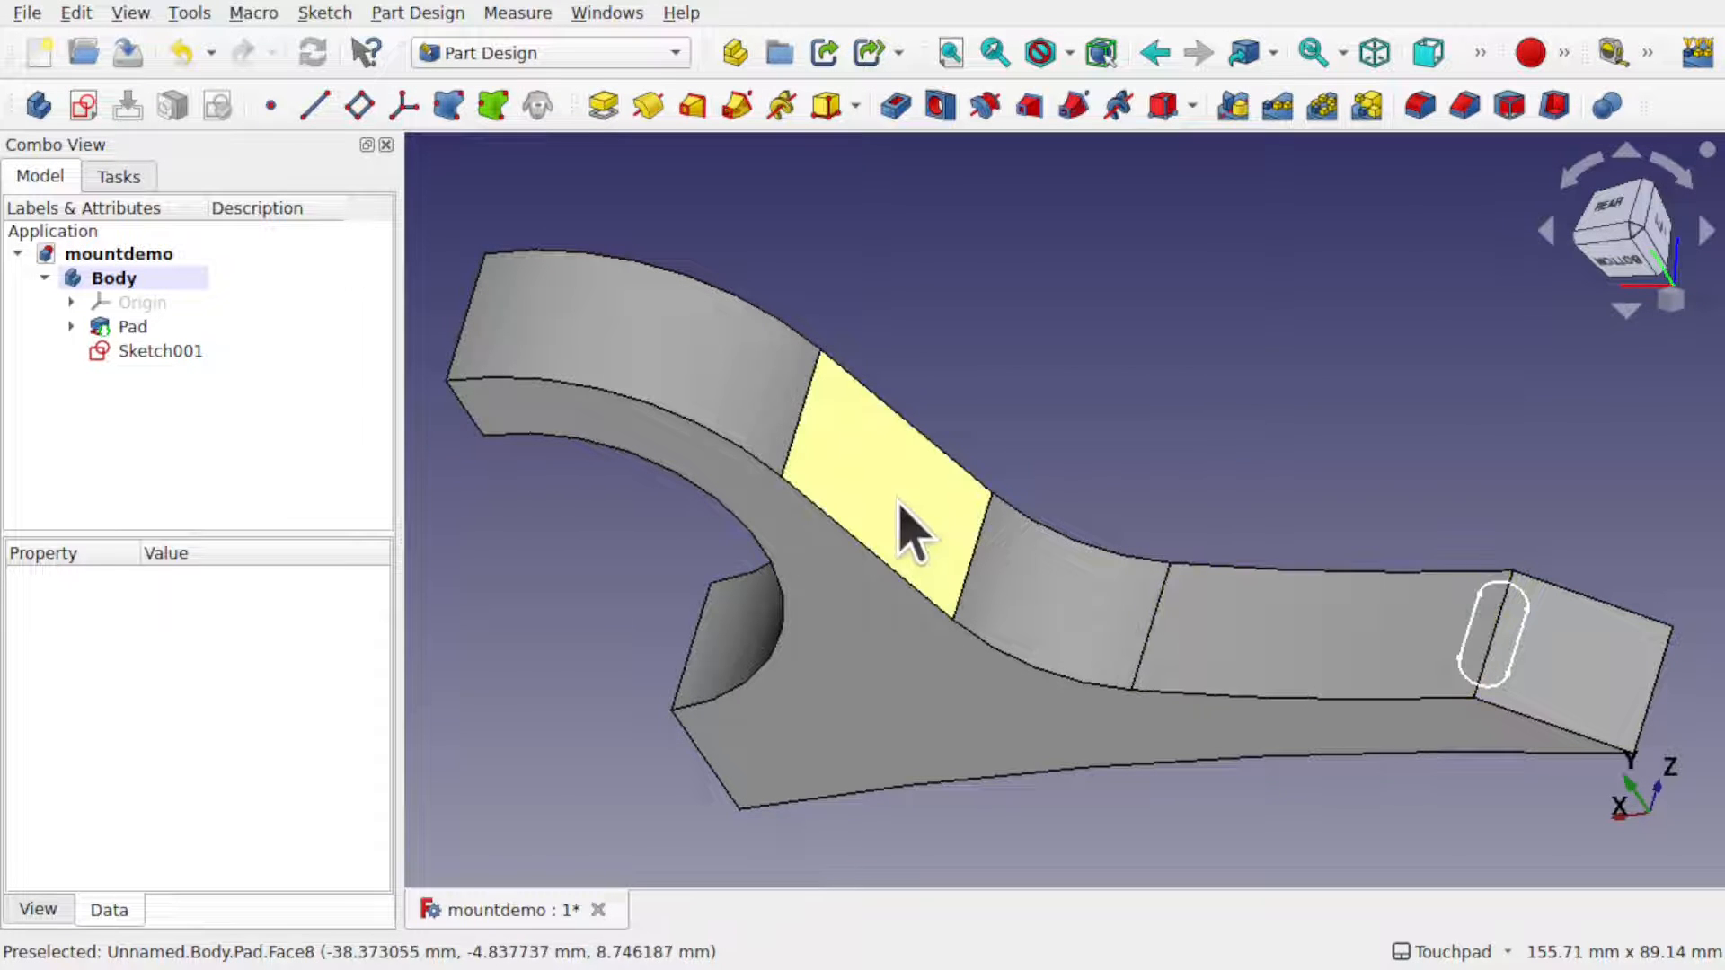
{"action": "left_click_drag", "start_coordinate": [901, 508], "coordinate": [1047, 482], "text": "alt"}
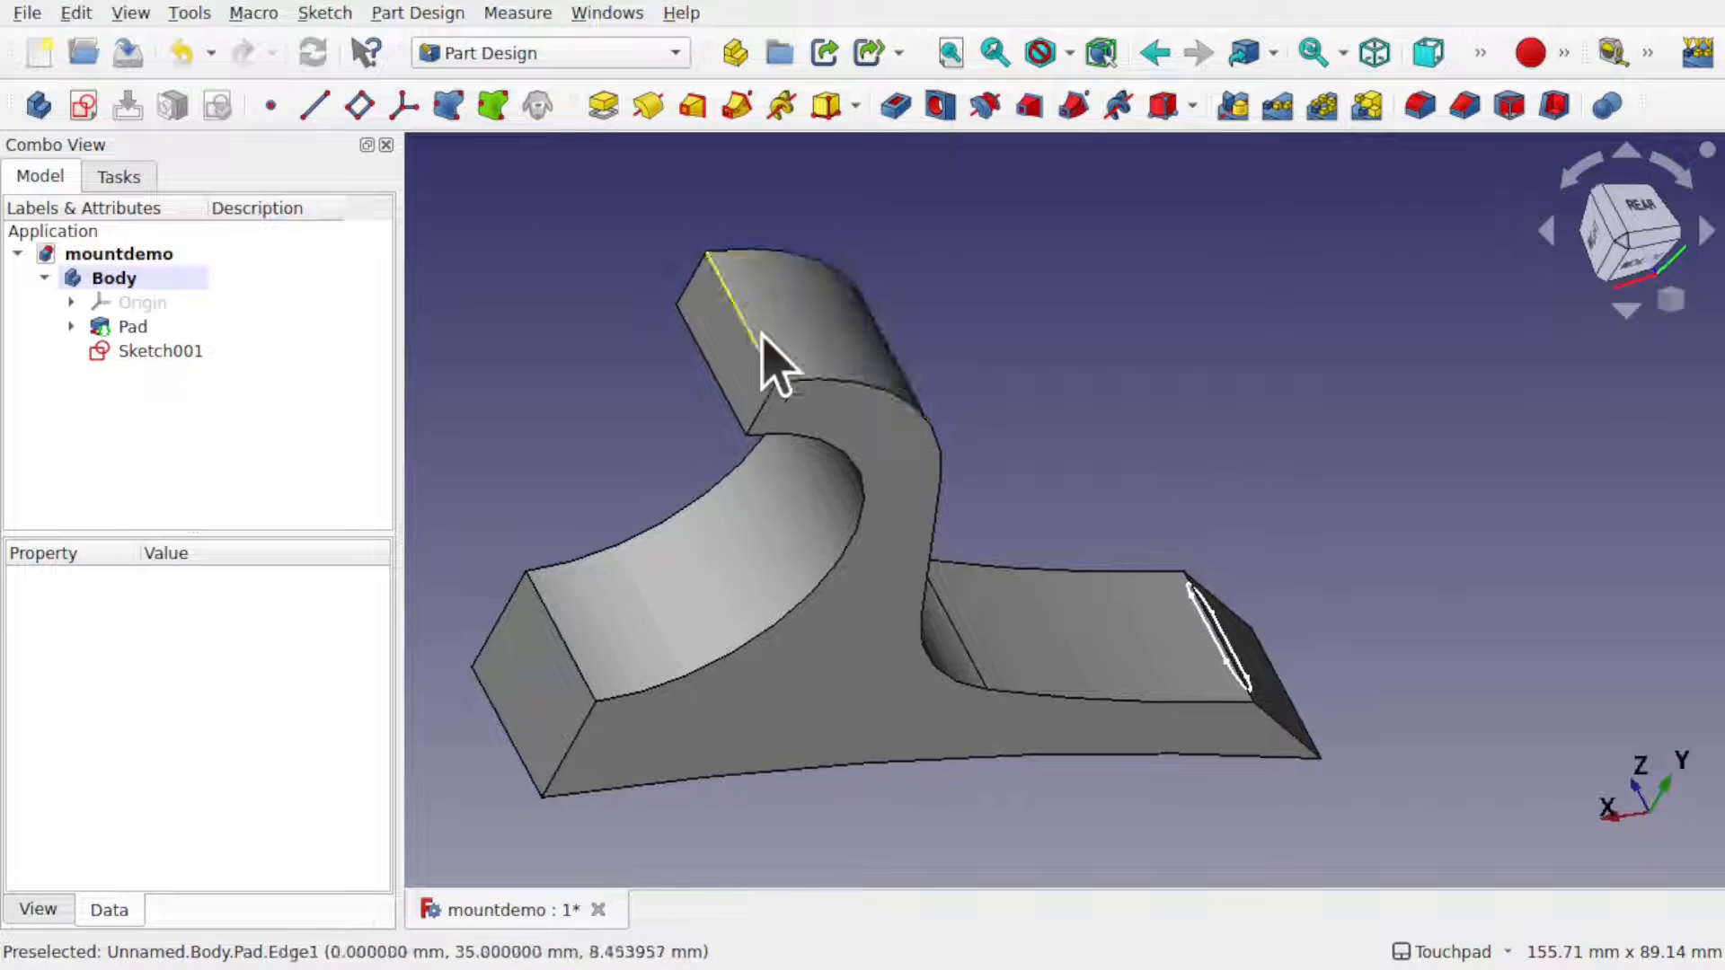
{"action": "left_click_drag", "start_coordinate": [1020, 551], "coordinate": [839, 516], "text": "alt"}
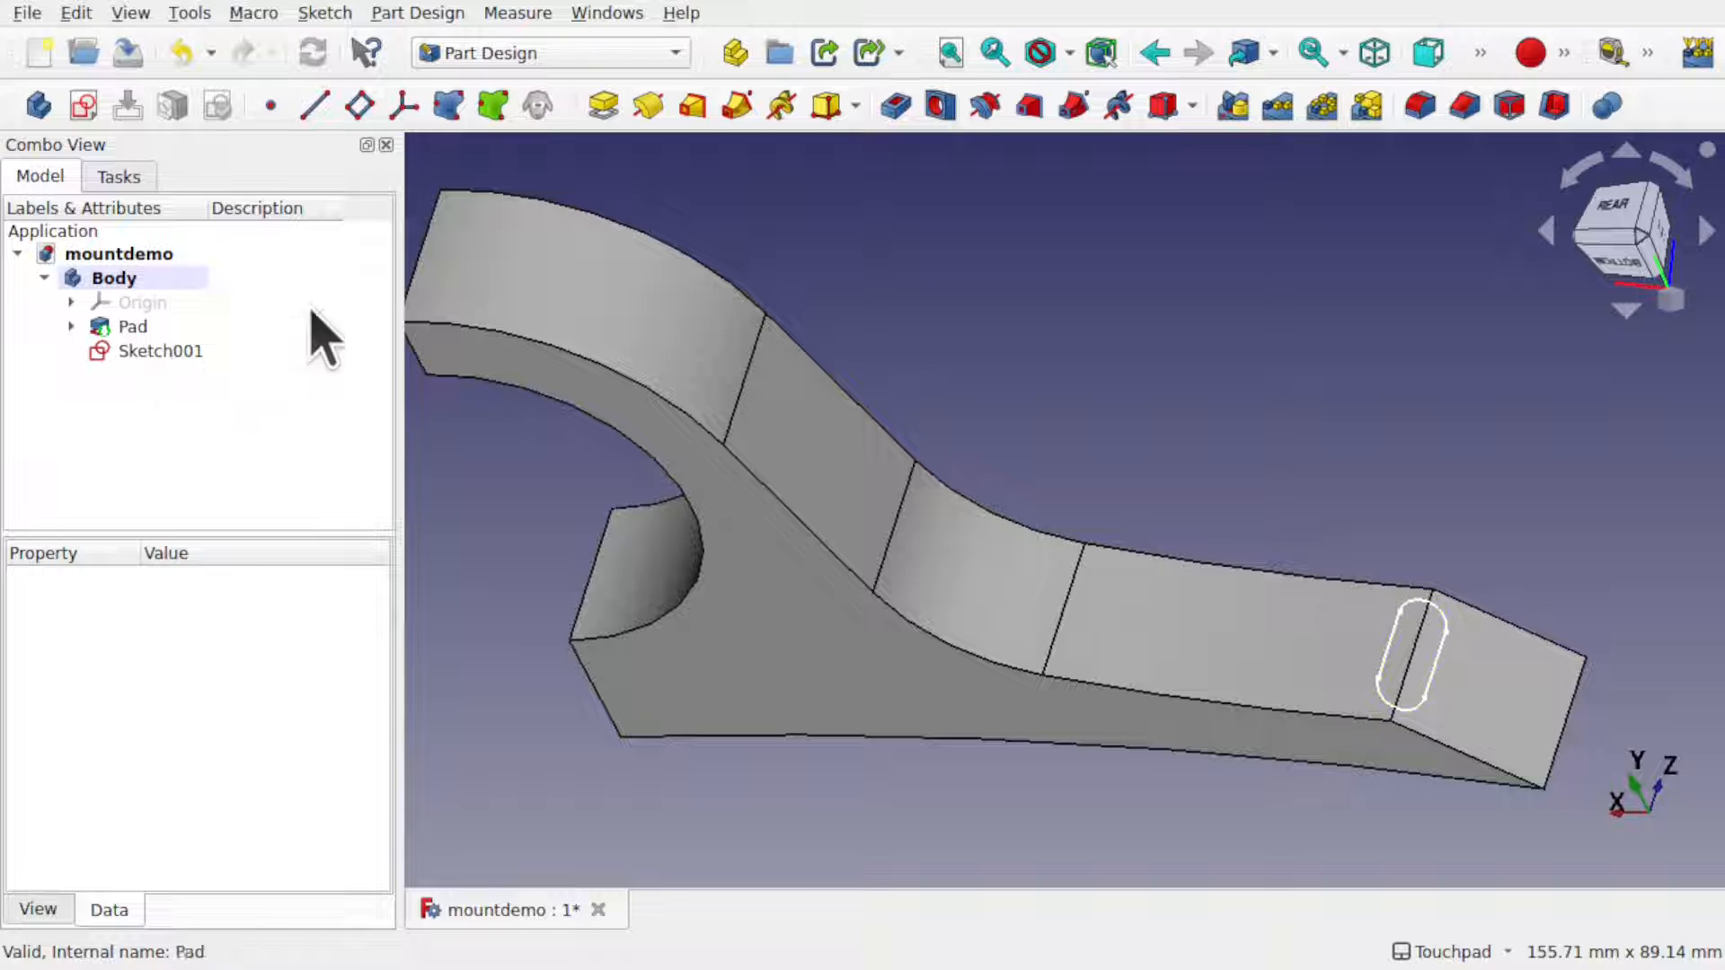
- Start a subtractive pipe from the slot sketch, sweeping along the arm's long outer edge and the adjoining concave edge
{"action": "left_click", "coordinate": [415, 14]}
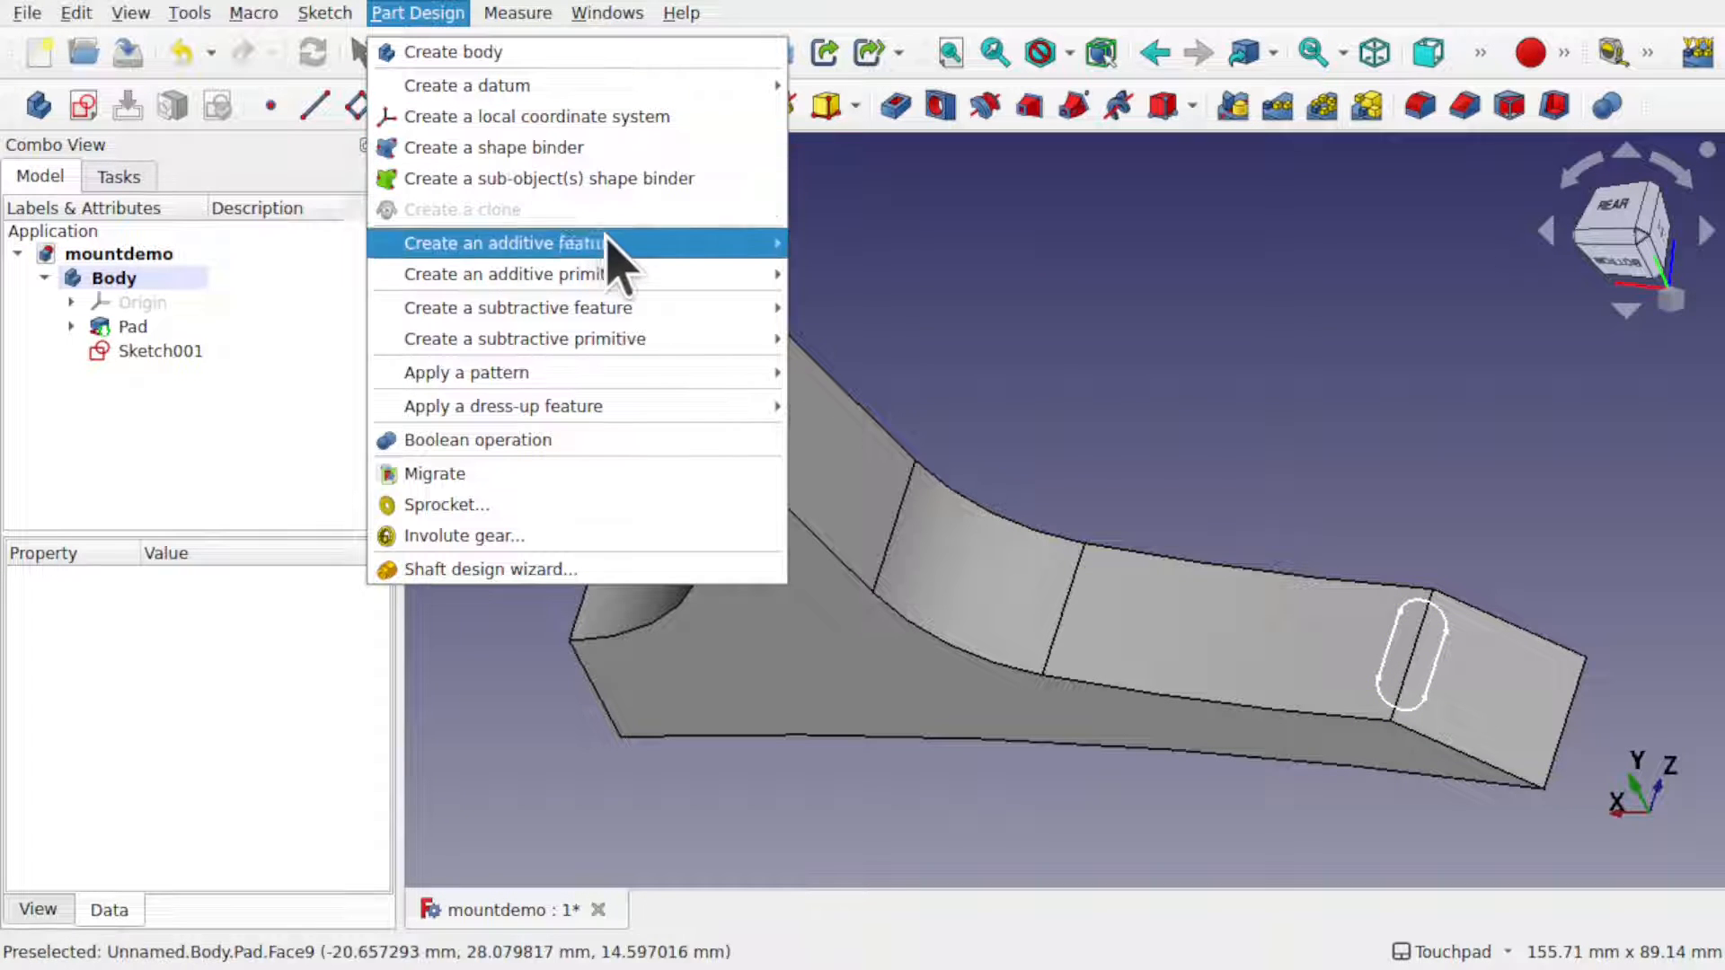
{"action": "mouse_move", "coordinate": [654, 315]}
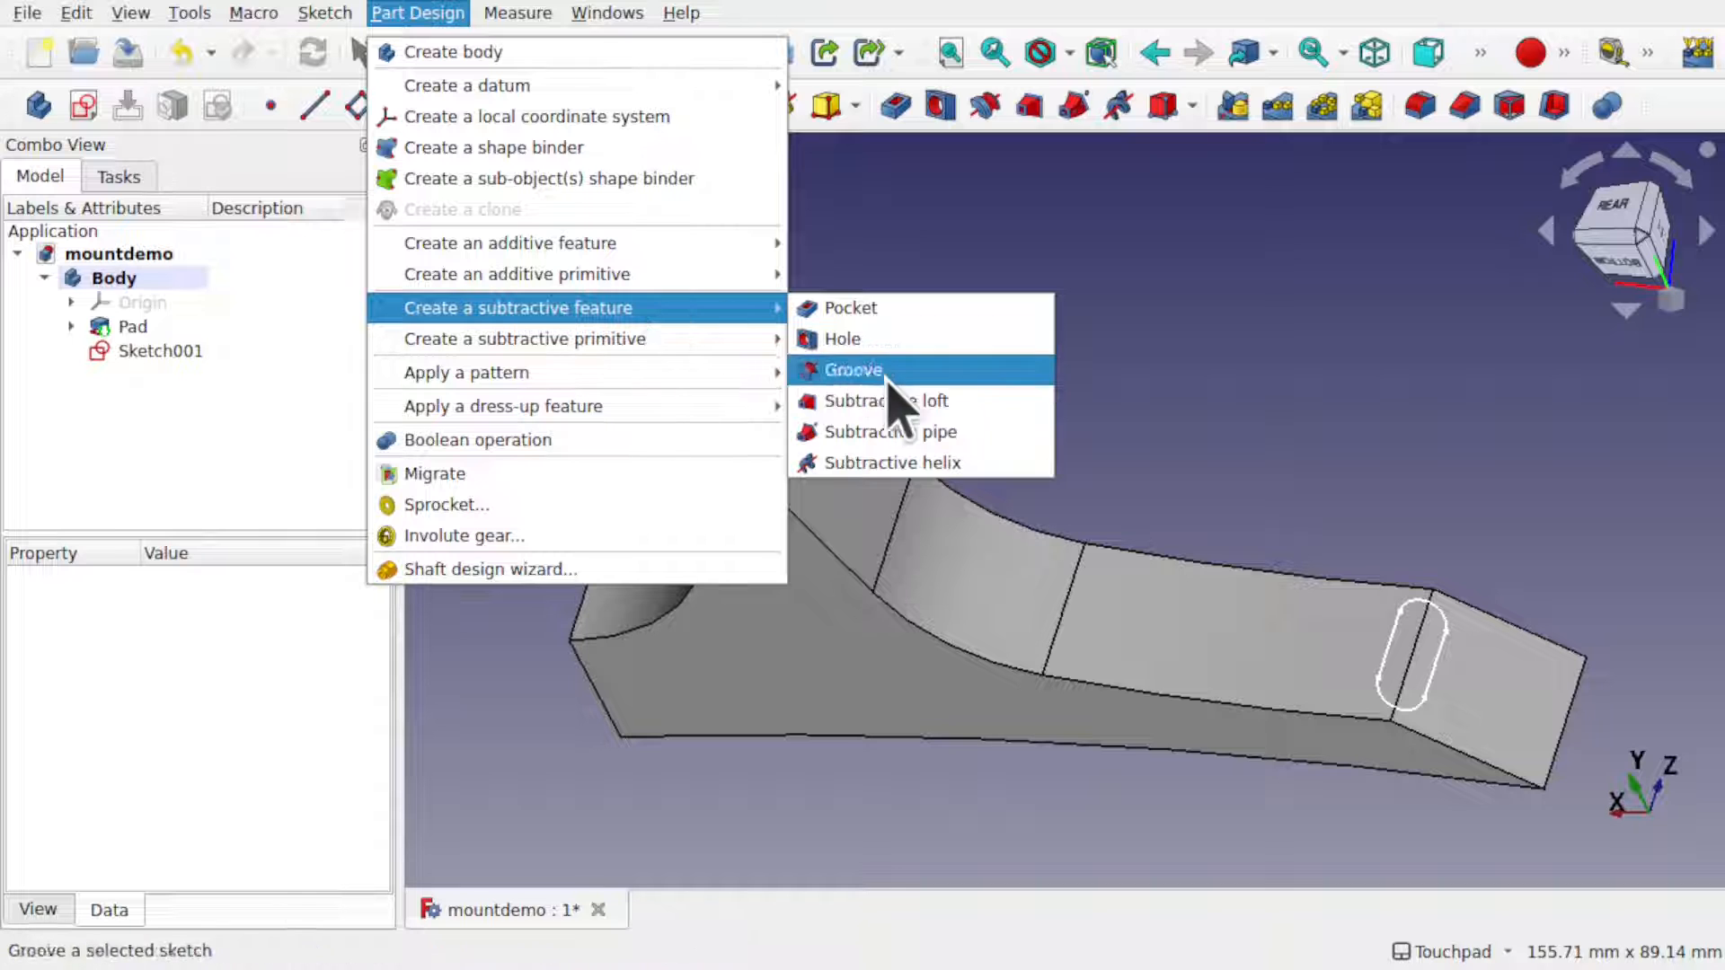
{"action": "left_click", "coordinate": [890, 432]}
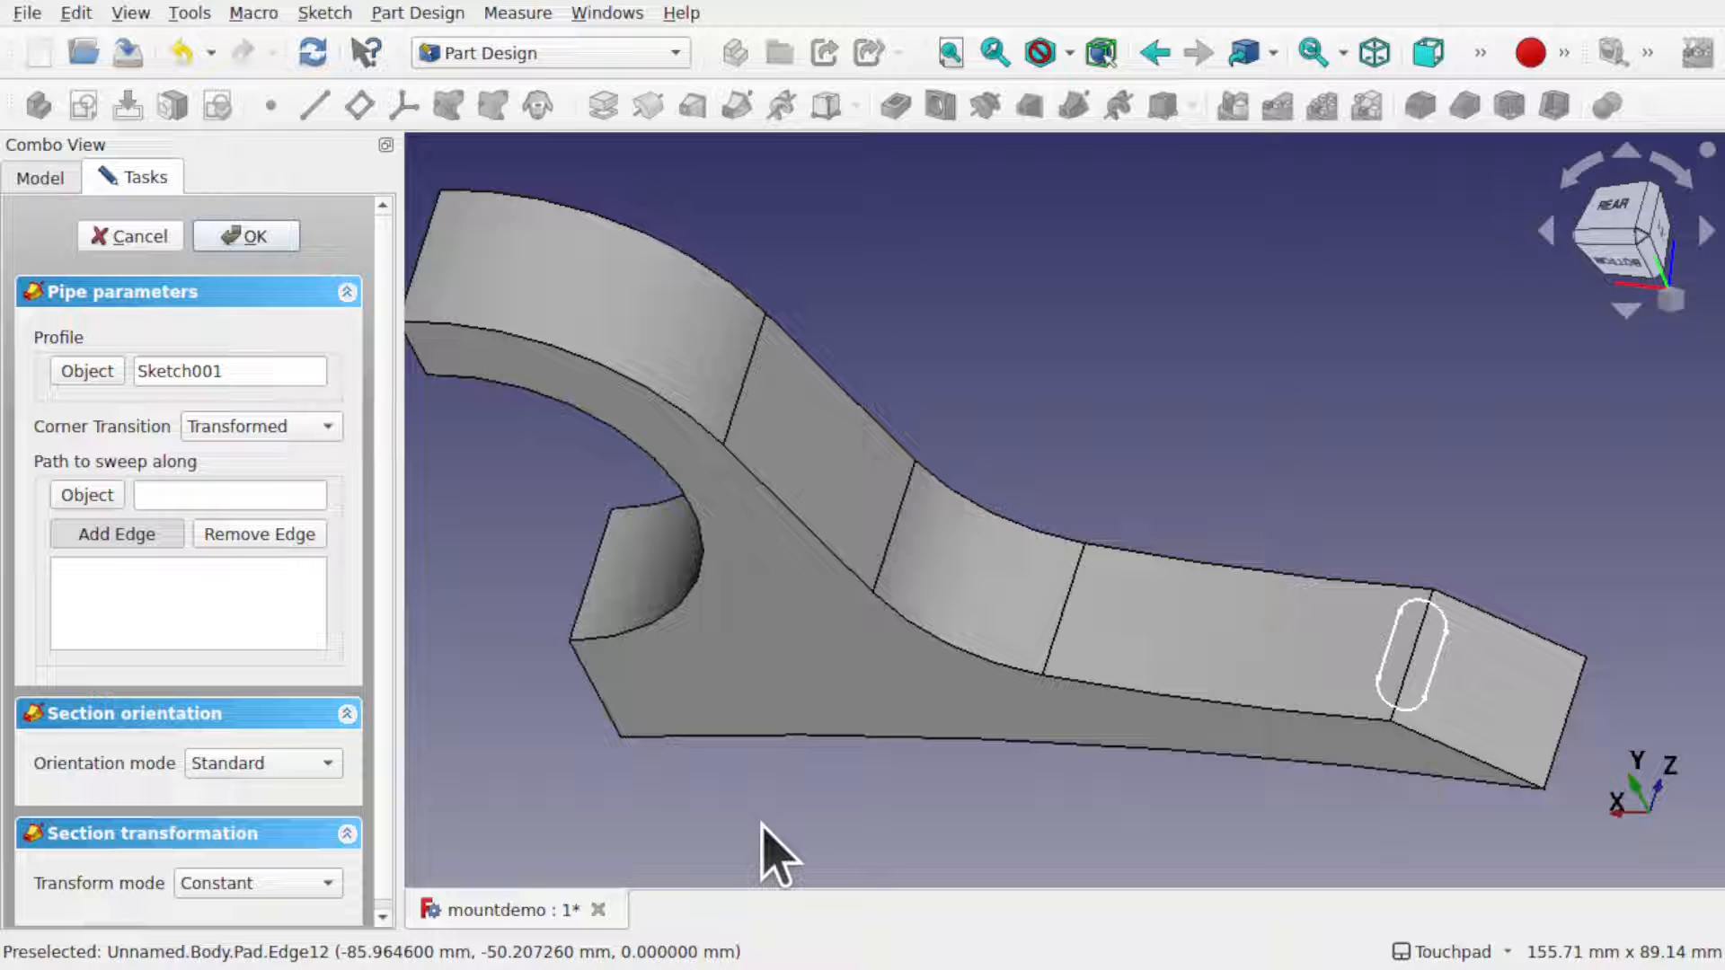
{"action": "left_click", "coordinate": [1344, 730]}
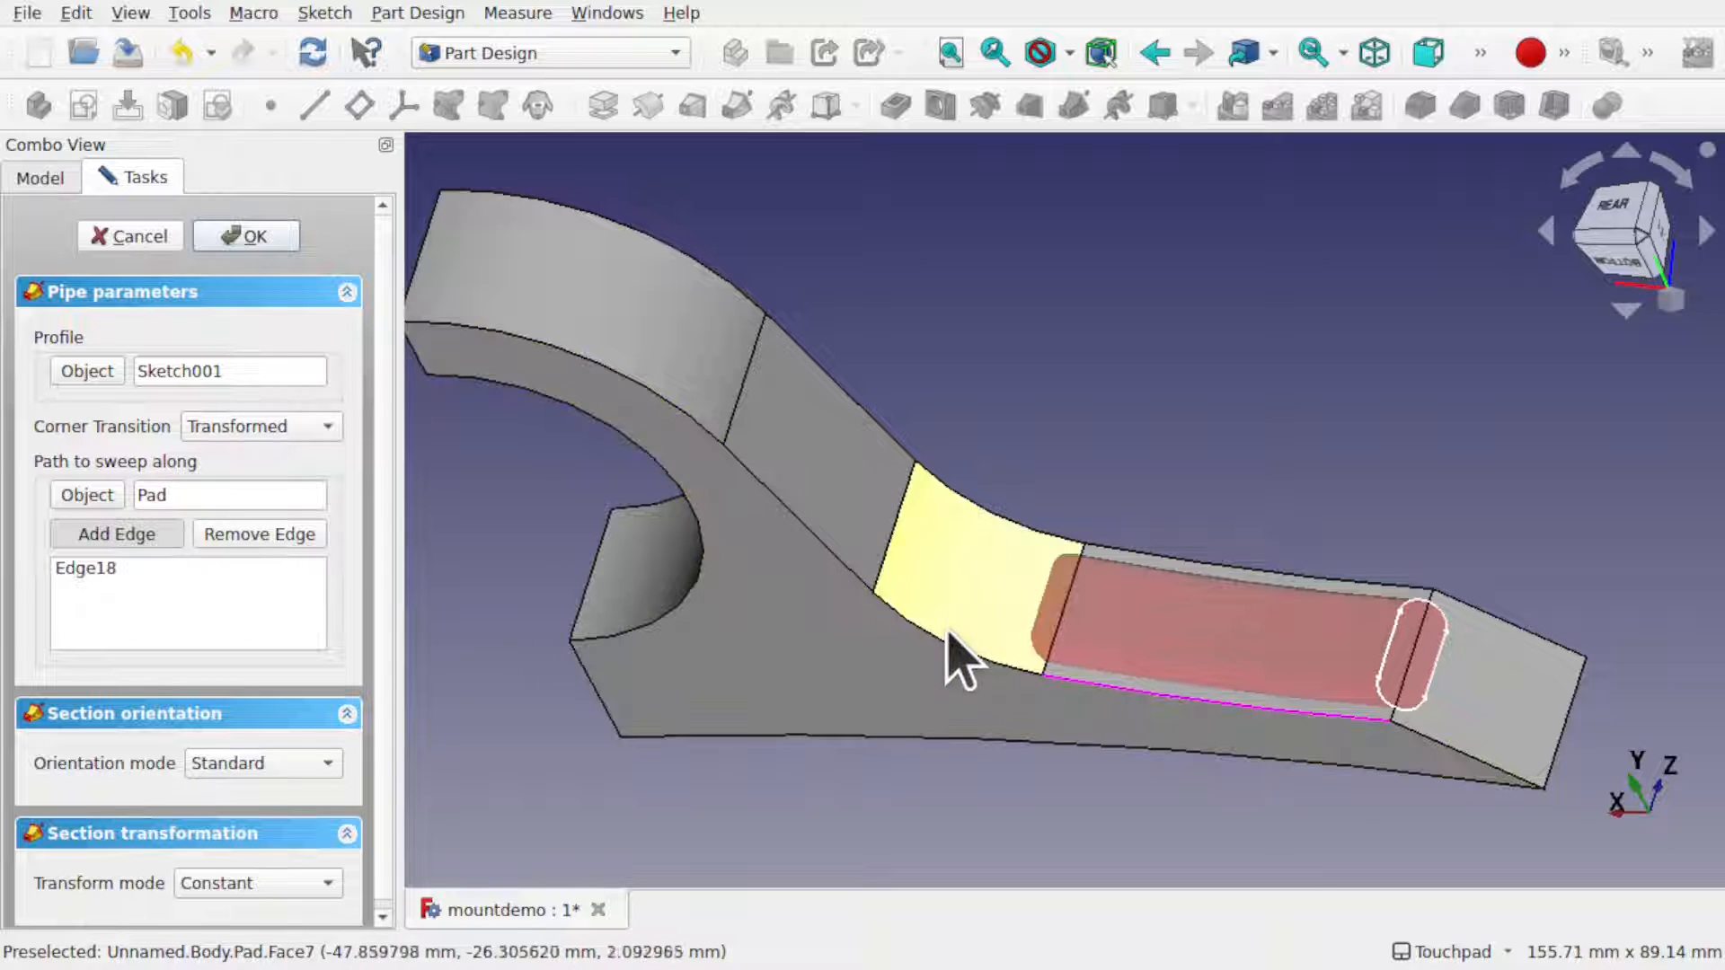
{"action": "left_click", "coordinate": [934, 643]}
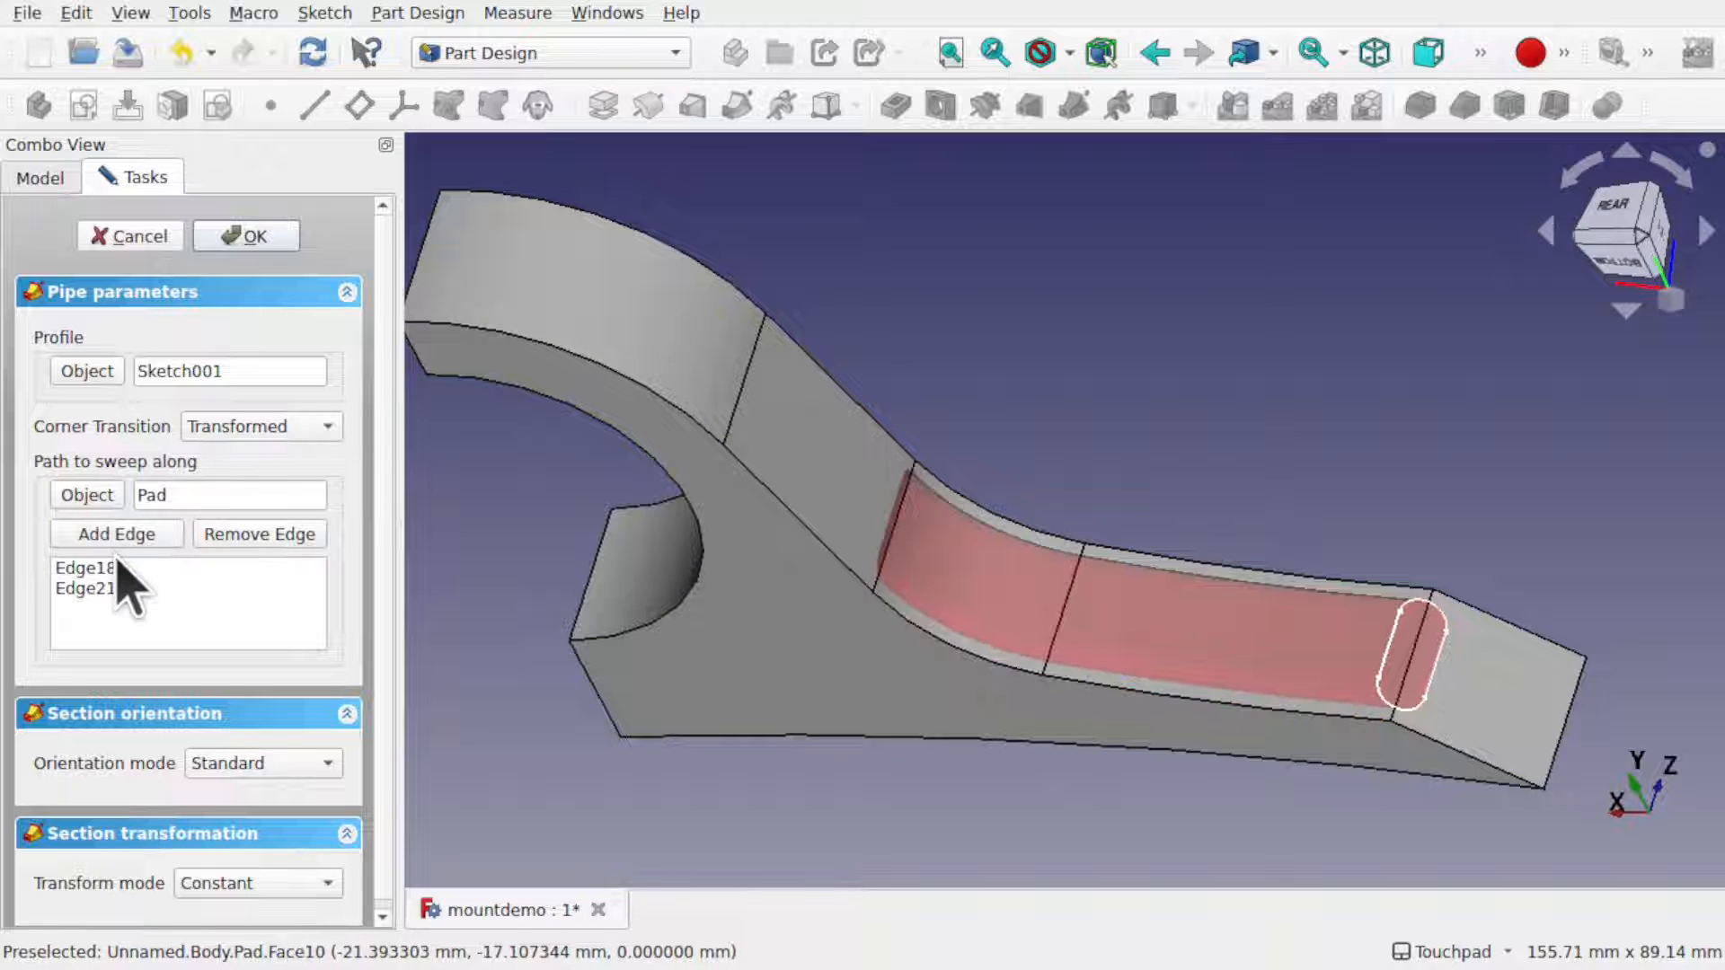
- Extend the sweep path with the straight sloped edge and the hook's outer curved edge, and accept the subtractive pipe
{"action": "left_click", "coordinate": [137, 534]}
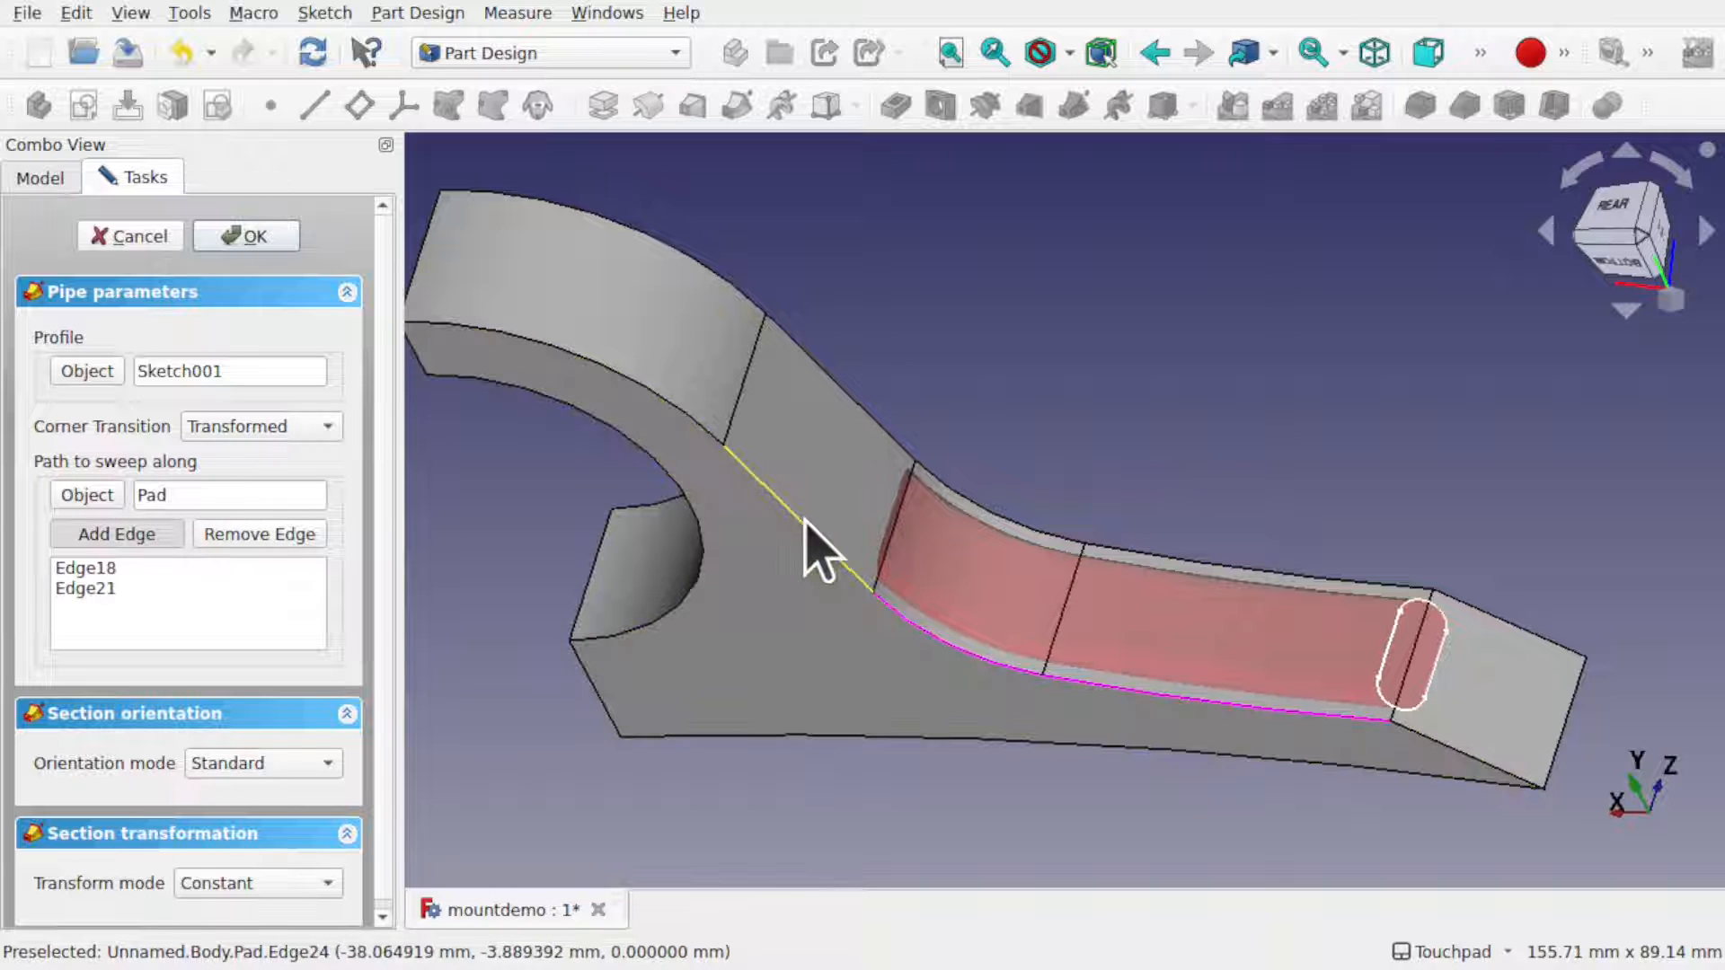
{"action": "left_click", "coordinate": [120, 539]}
{"action": "left_click", "coordinate": [588, 382]}
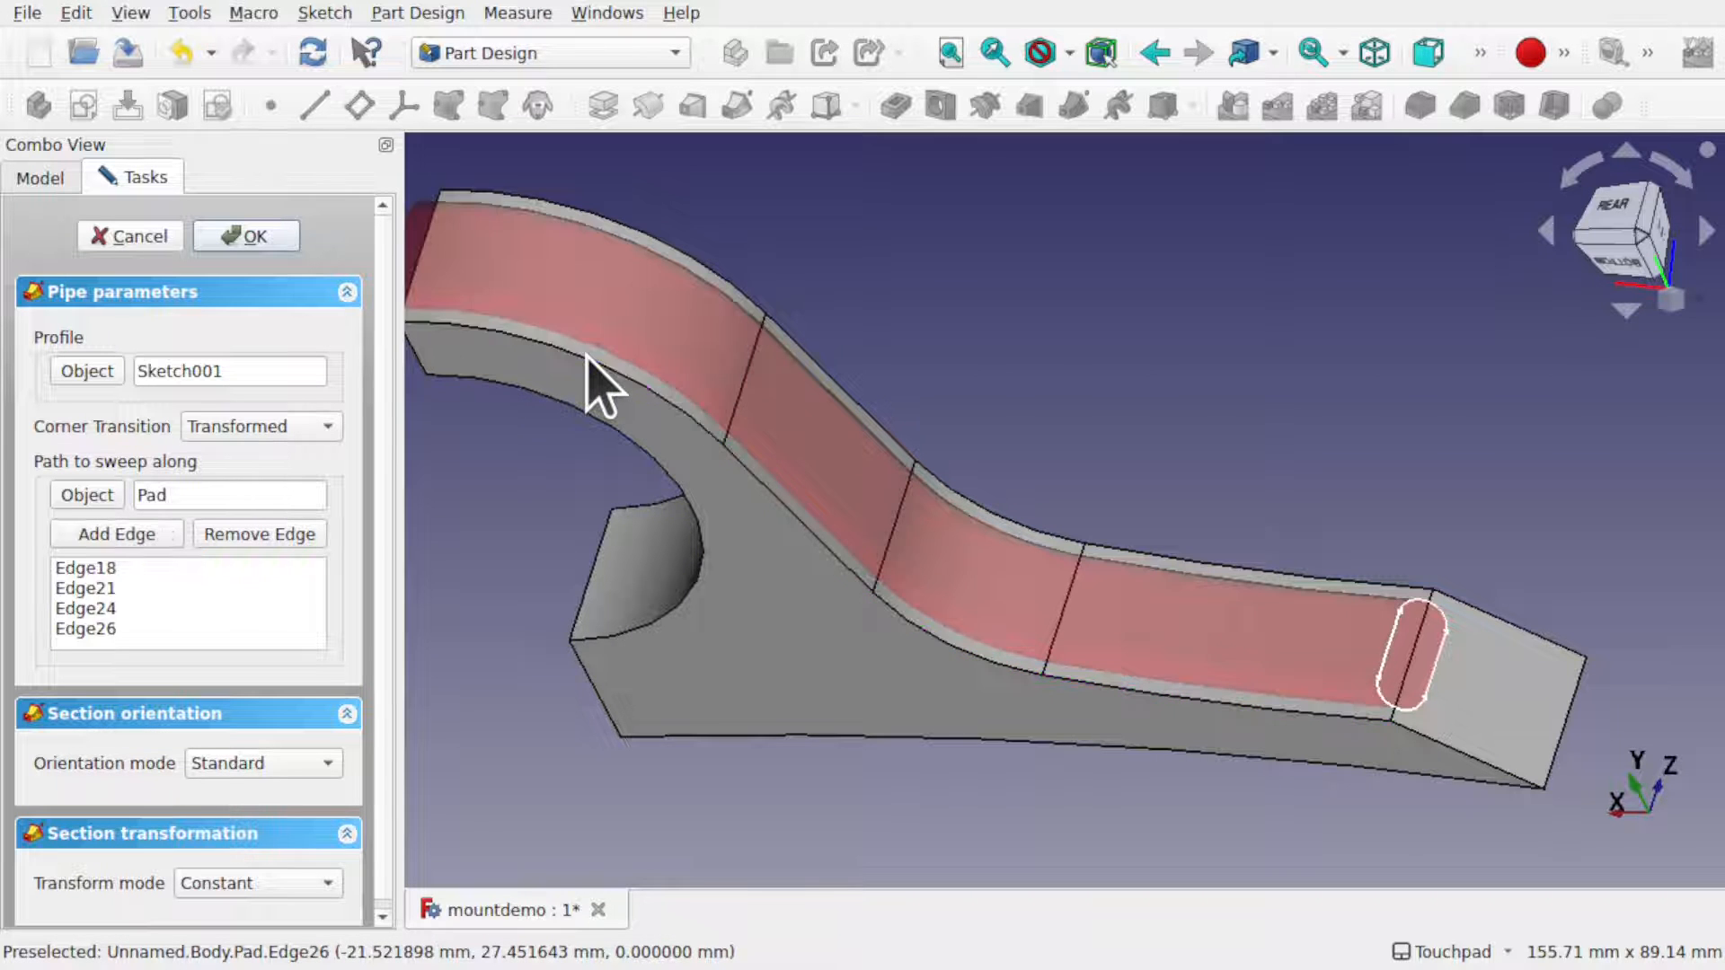
{"action": "left_click_drag", "start_coordinate": [589, 382], "coordinate": [697, 255], "text": "alt"}
{"action": "scroll", "coordinate": [683, 251], "scroll_direction": "up", "scroll_amount": 7}
{"action": "scroll", "coordinate": [697, 255], "scroll_direction": "down", "scroll_amount": 3}
{"action": "scroll", "coordinate": [695, 265], "scroll_direction": "down", "scroll_amount": 3}
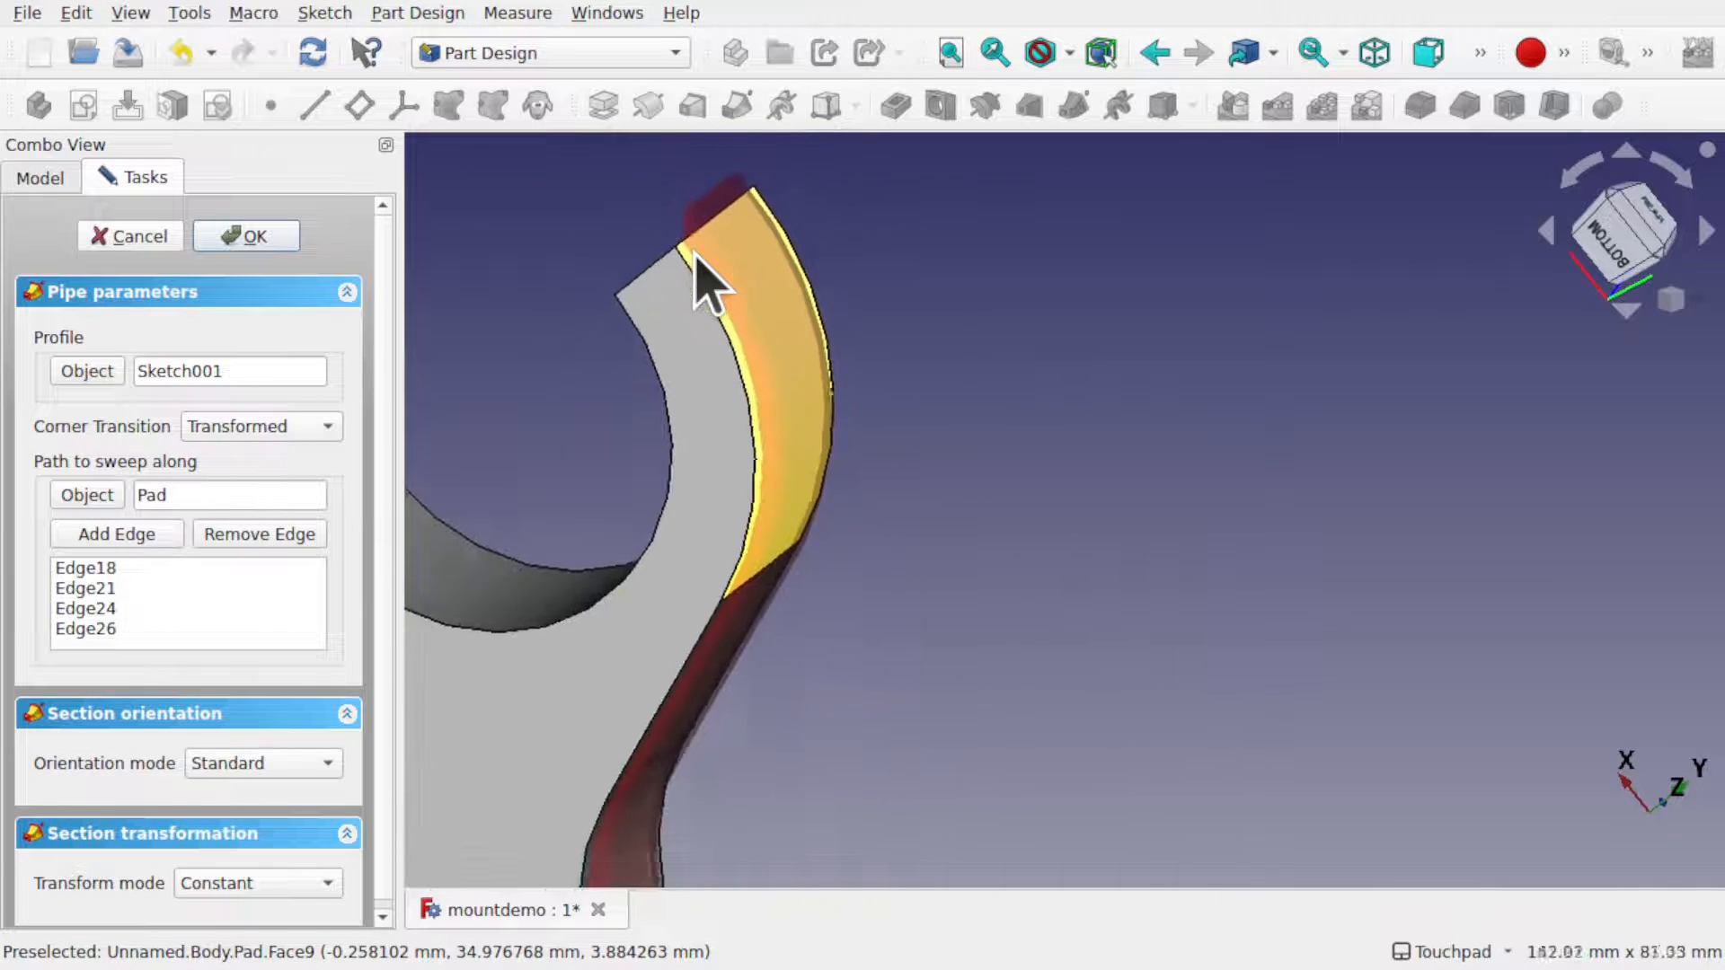
{"action": "left_click", "coordinate": [253, 241]}
- Inspect the swept groove along the outer faces, checking how it ends at the hook tip and at the slot sketch
{"action": "left_click_drag", "start_coordinate": [808, 374], "coordinate": [589, 457], "text": "alt"}
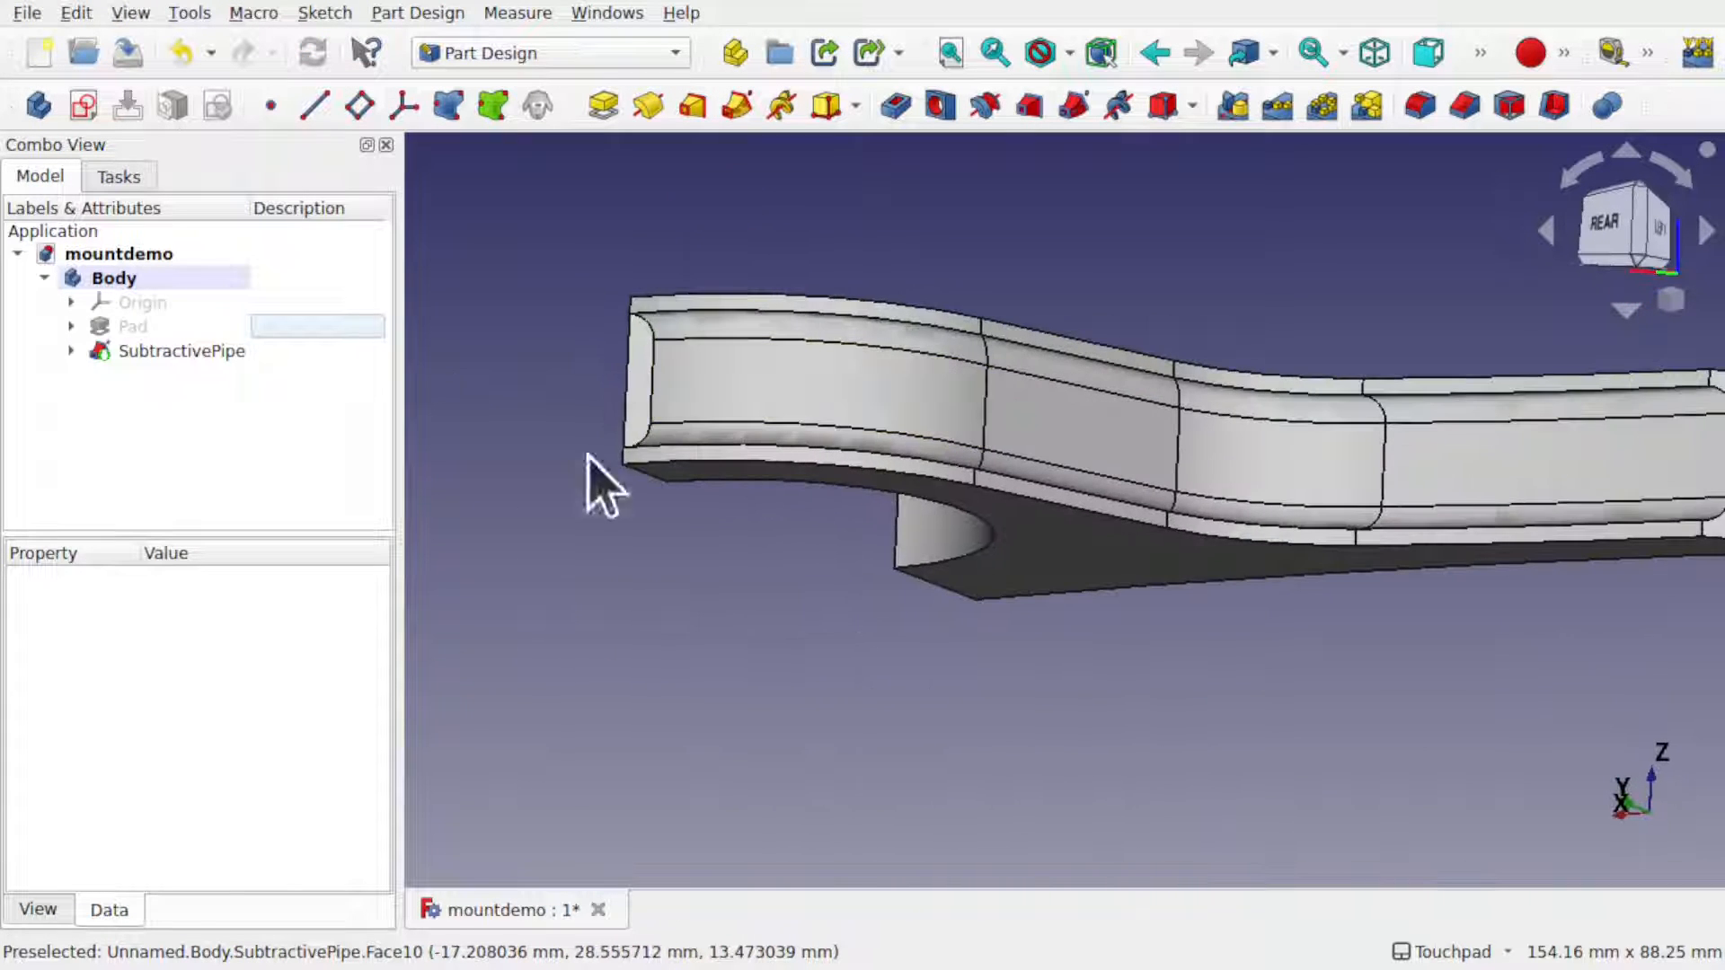
{"action": "left_click_drag", "start_coordinate": [653, 332], "coordinate": [617, 339], "text": "alt"}
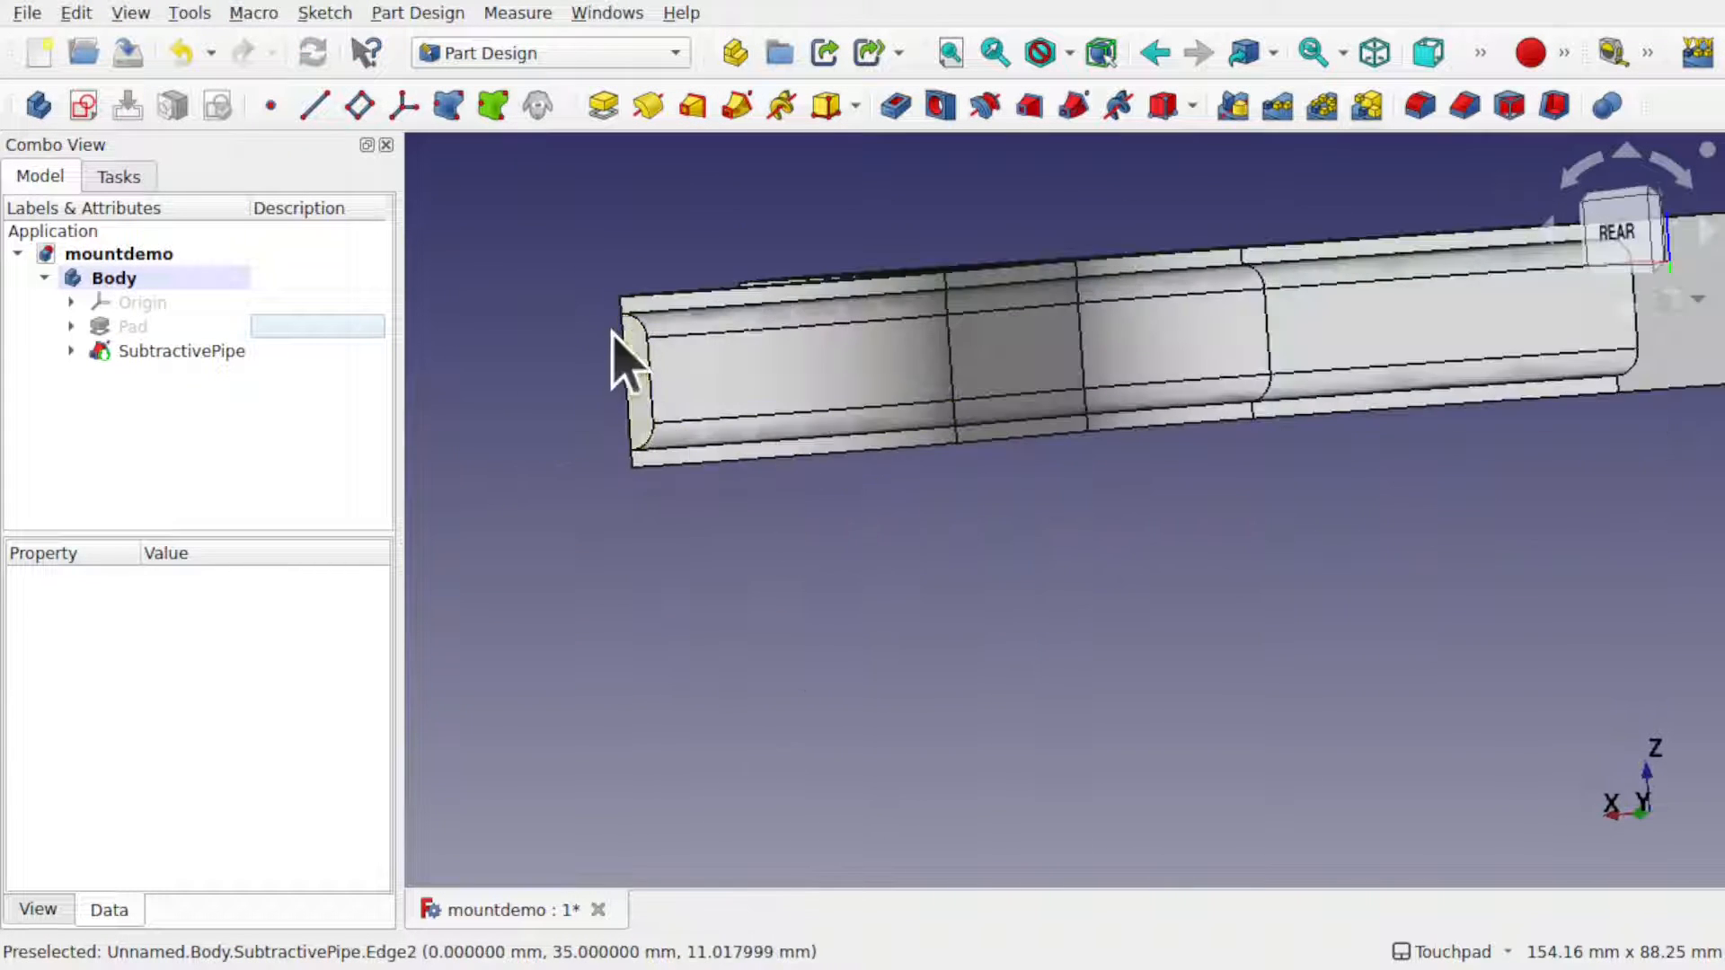
{"action": "left_click_drag", "start_coordinate": [813, 423], "coordinate": [816, 174], "text": "alt"}
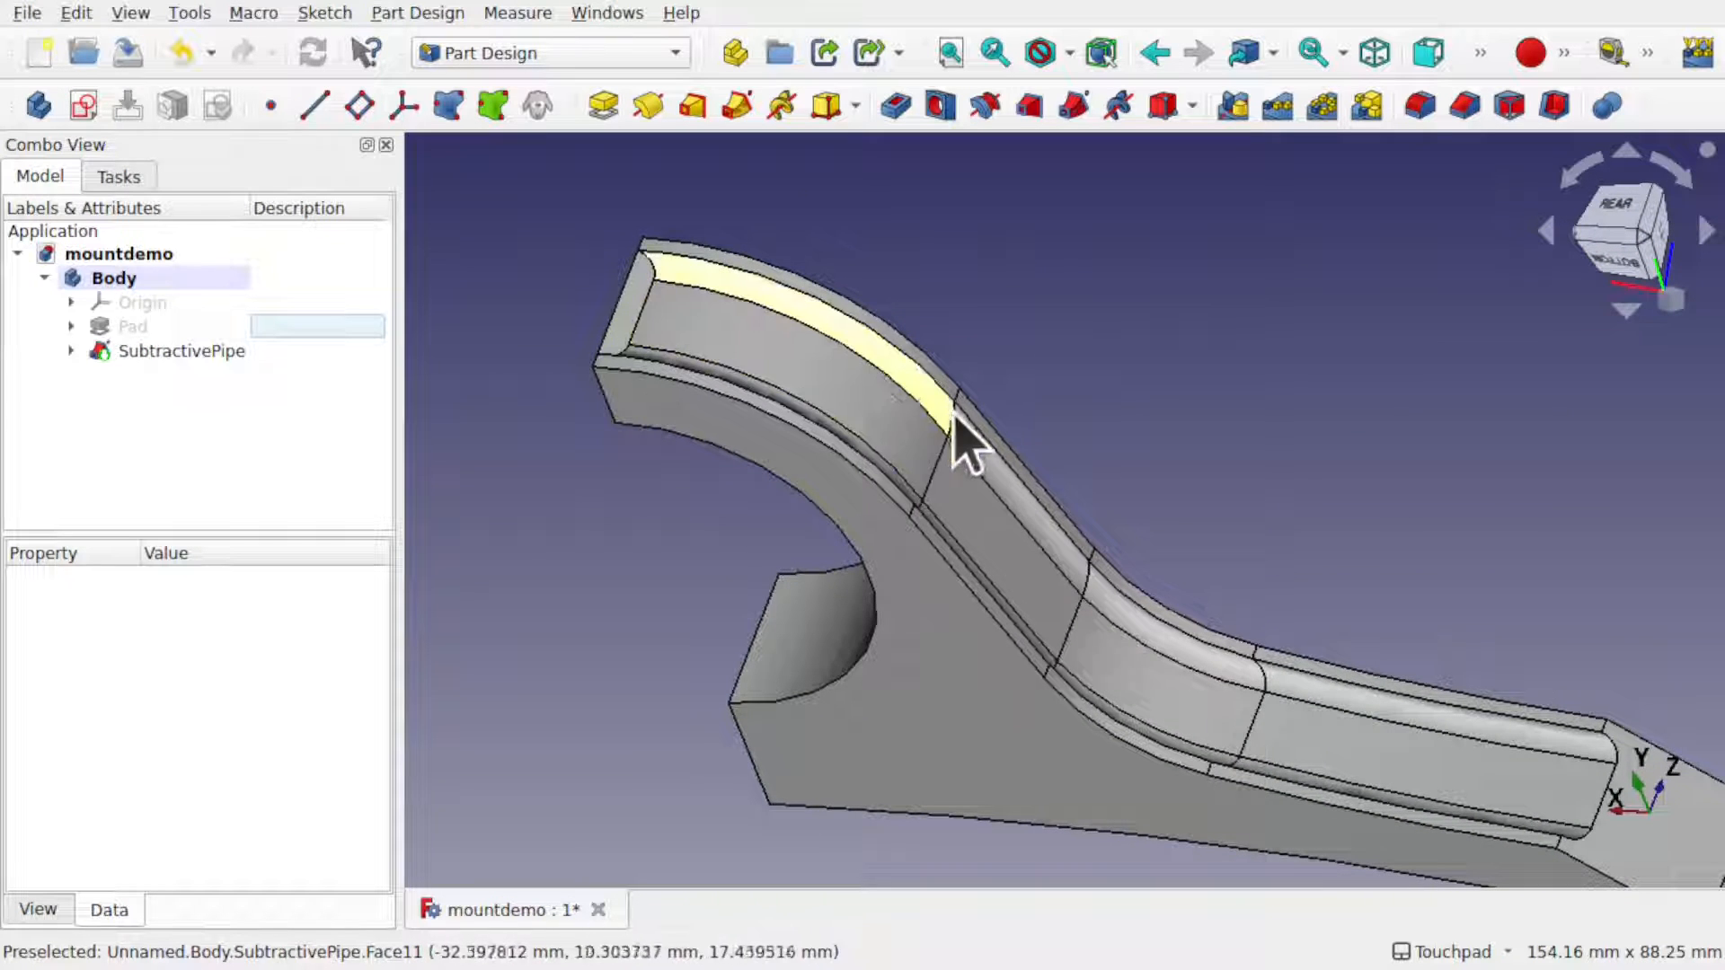
{"action": "left_click_drag", "start_coordinate": [962, 443], "coordinate": [459, 249], "text": "alt"}
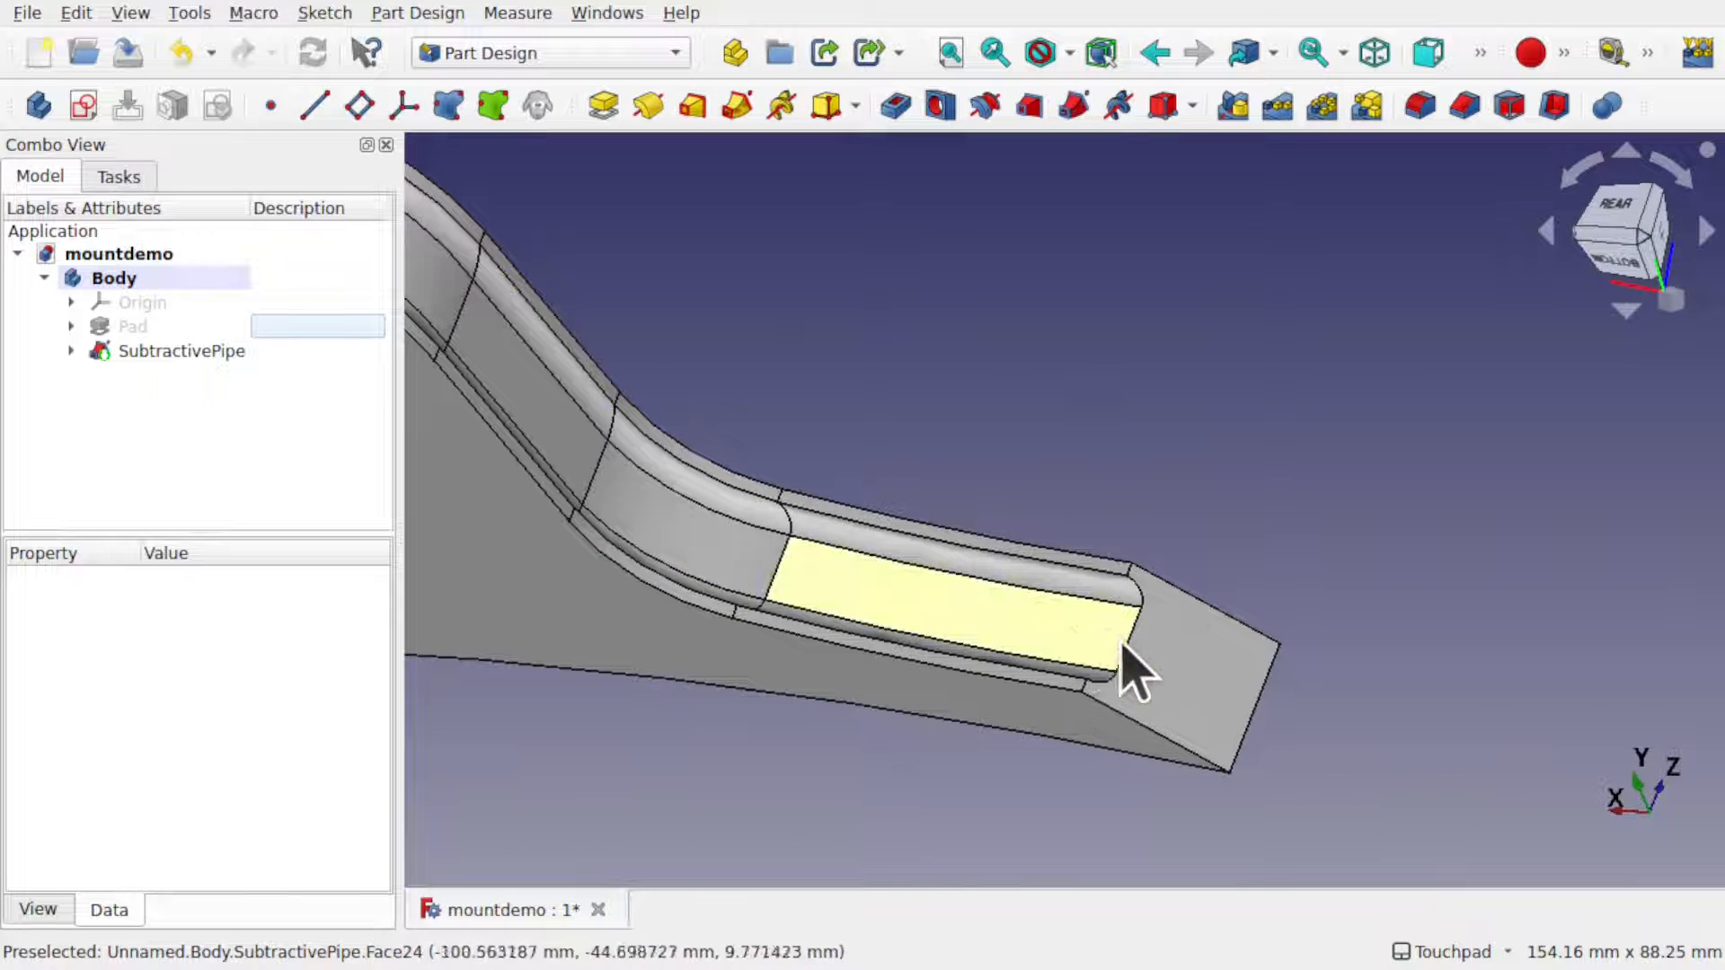
{"action": "left_click_drag", "start_coordinate": [1120, 642], "coordinate": [1166, 597], "text": "alt"}
{"action": "left_click_drag", "start_coordinate": [681, 389], "coordinate": [624, 316], "text": "alt"}
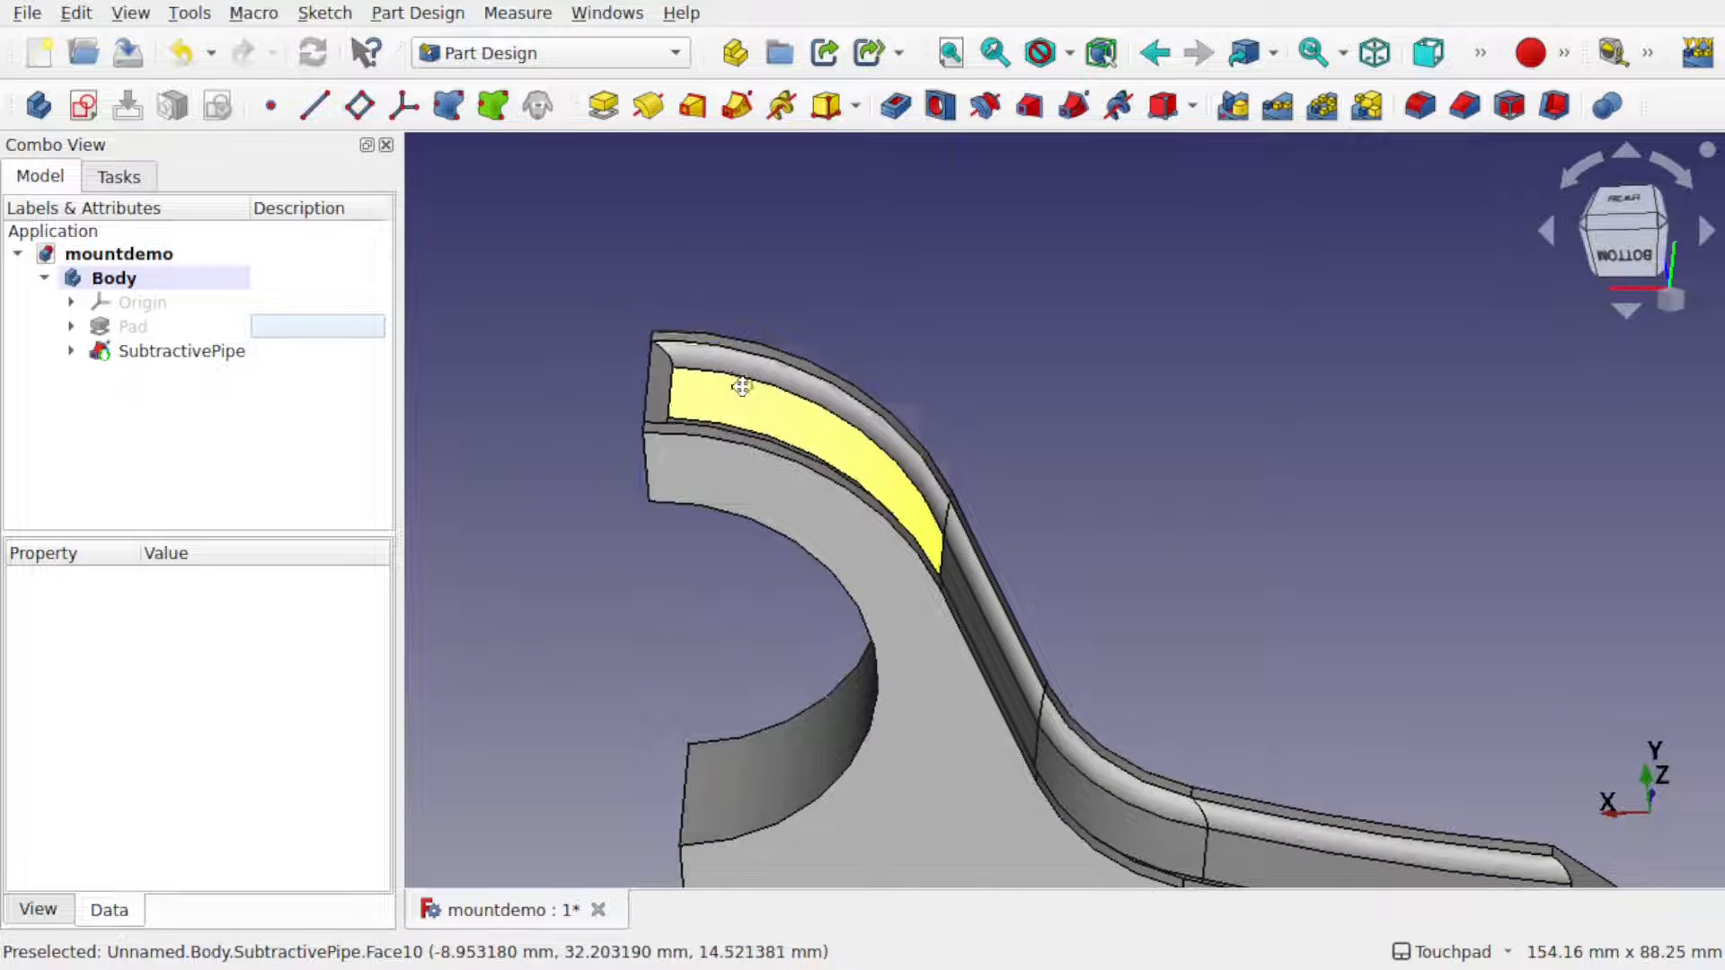
{"action": "left_click_drag", "start_coordinate": [743, 381], "coordinate": [1005, 574], "text": "shift"}
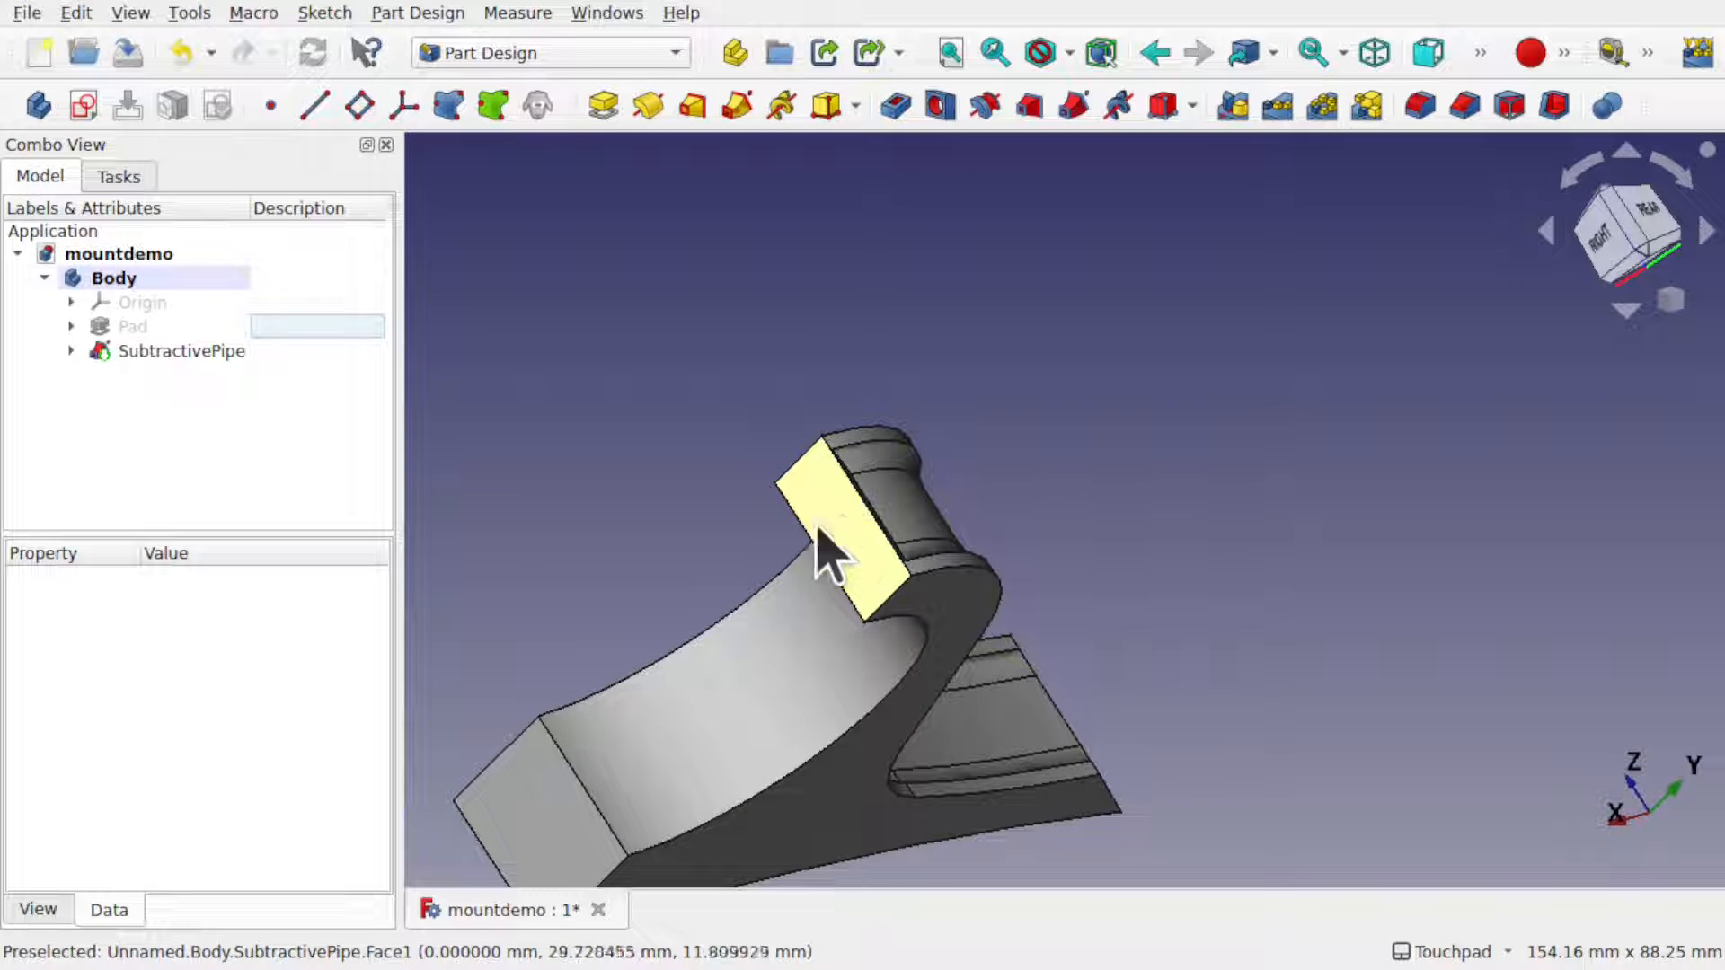
- Review the subtractive pipe's parameters, close them, and inspect how the groove ends at the hook tip
{"action": "double_click", "coordinate": [171, 352]}
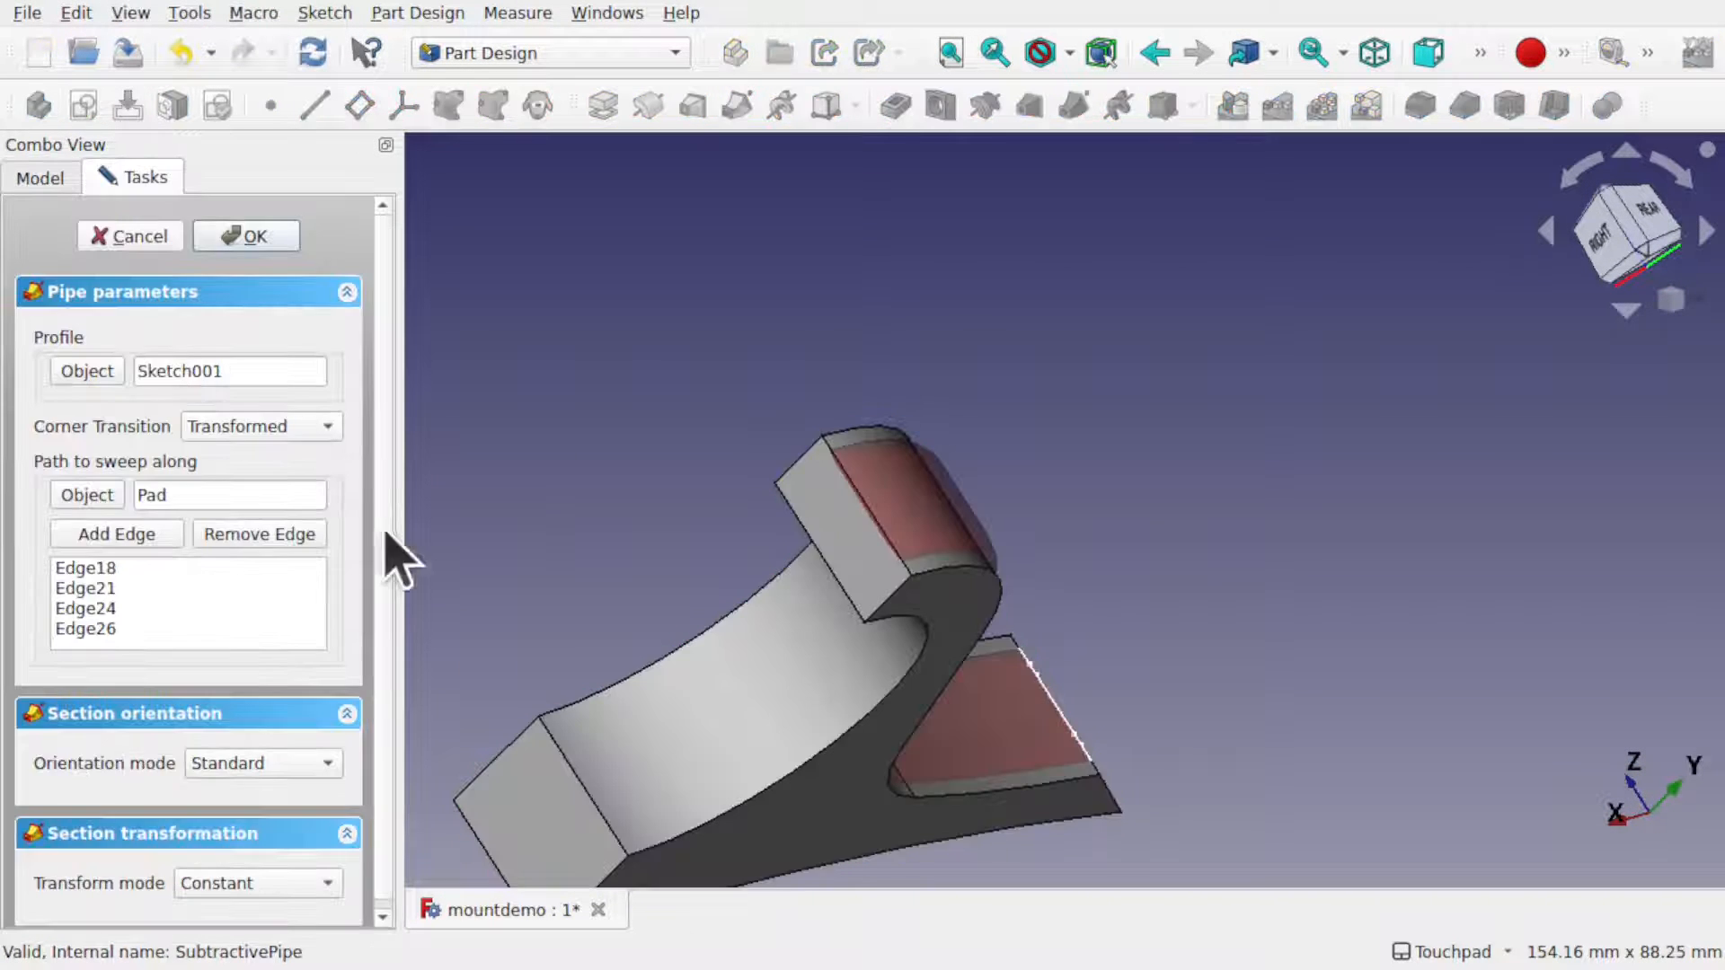
{"action": "scroll", "coordinate": [371, 666], "scroll_direction": "down", "scroll_amount": 1}
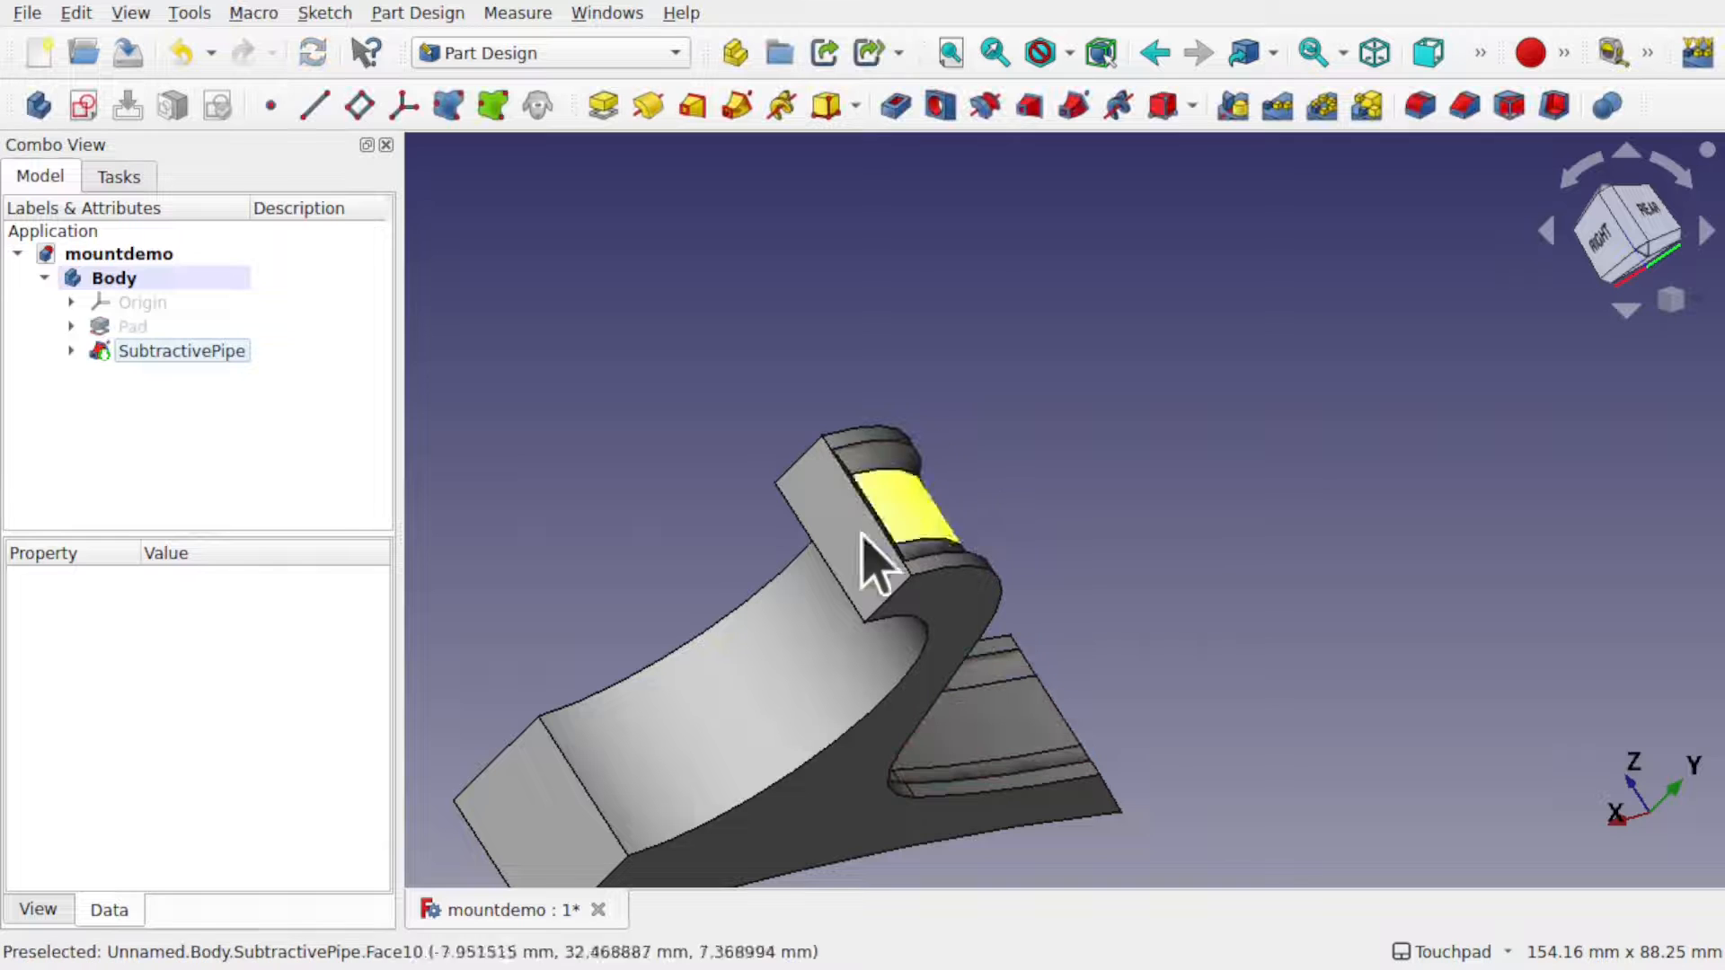
{"action": "left_click_drag", "start_coordinate": [966, 546], "coordinate": [681, 541], "text": "shift"}
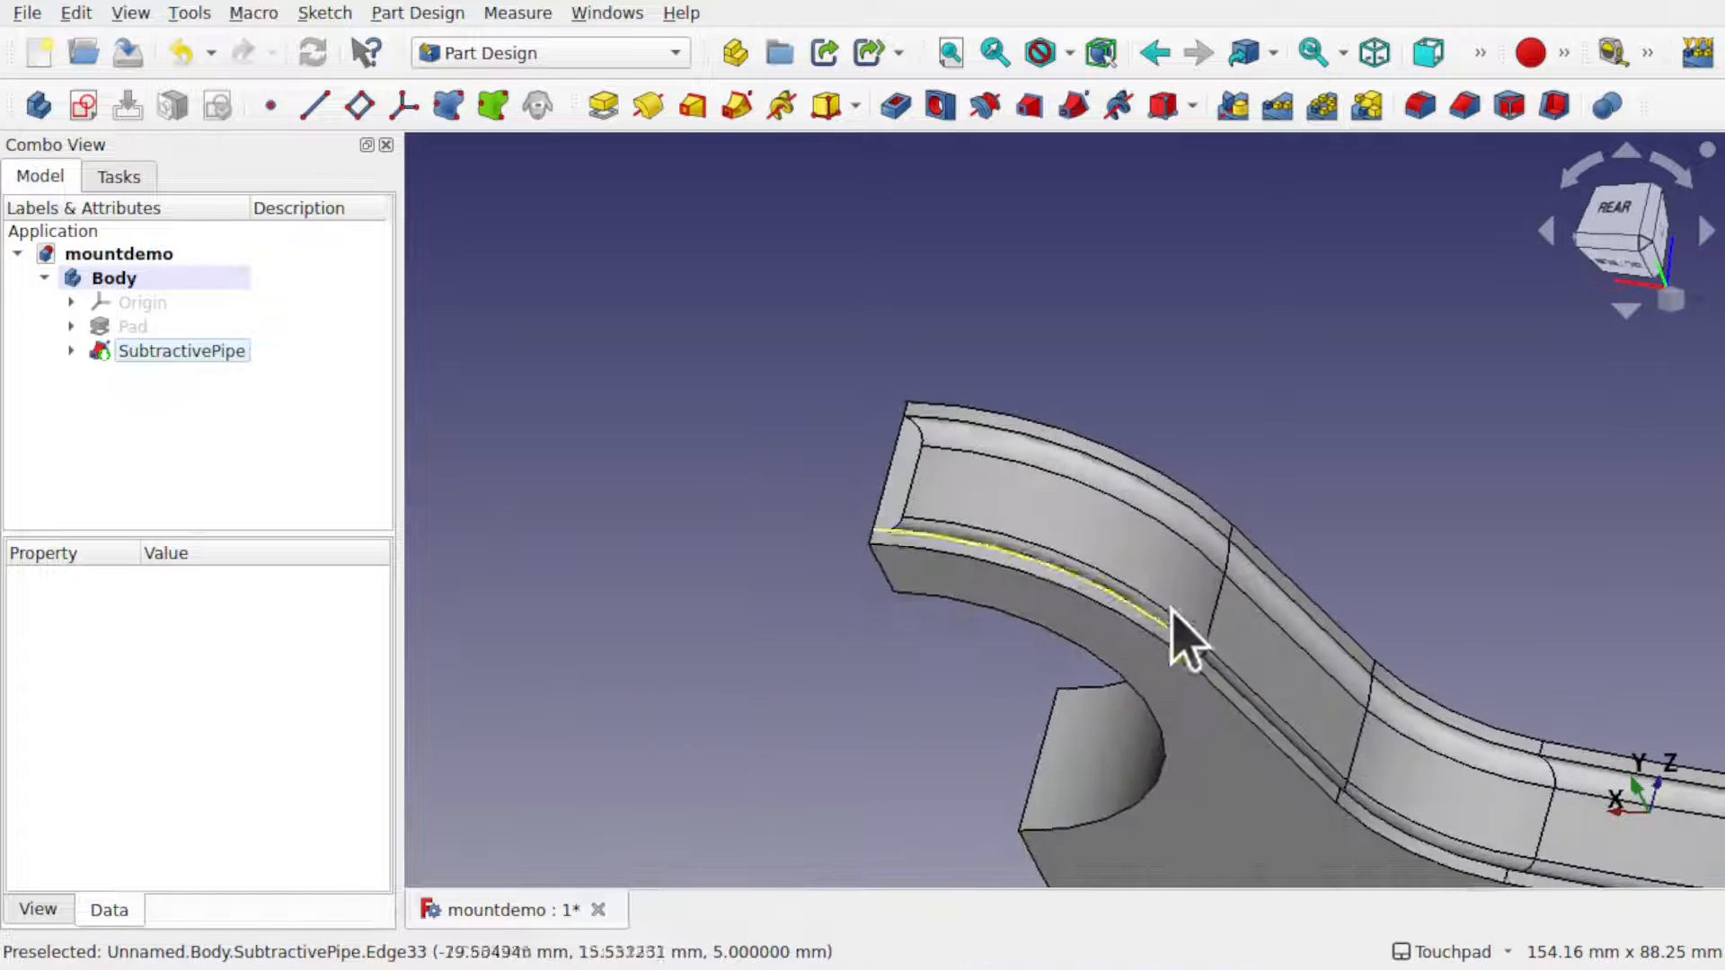
{"action": "left_click_drag", "start_coordinate": [1174, 609], "coordinate": [529, 327], "text": "shift"}
{"action": "left_click_drag", "start_coordinate": [876, 530], "coordinate": [1274, 636], "text": "shift"}
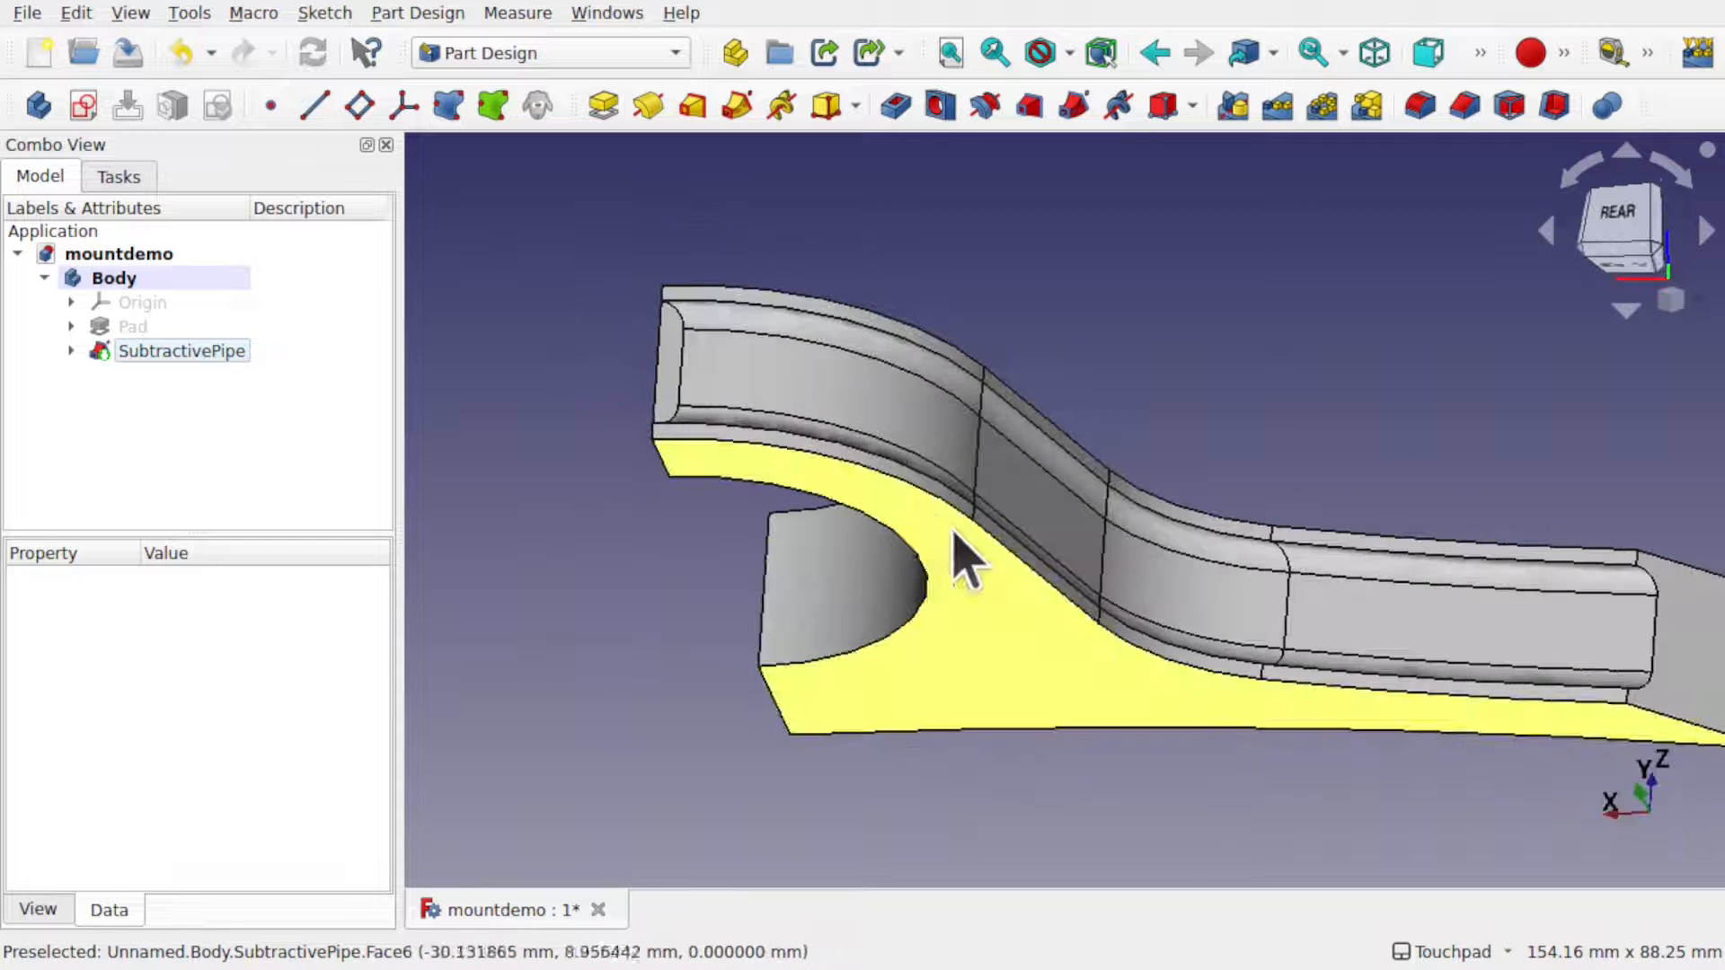
- Start a sketch on the hook tip's flat end face and reference its two outer corners as external geometry
{"action": "left_click_drag", "start_coordinate": [959, 558], "coordinate": [893, 590], "text": "alt"}
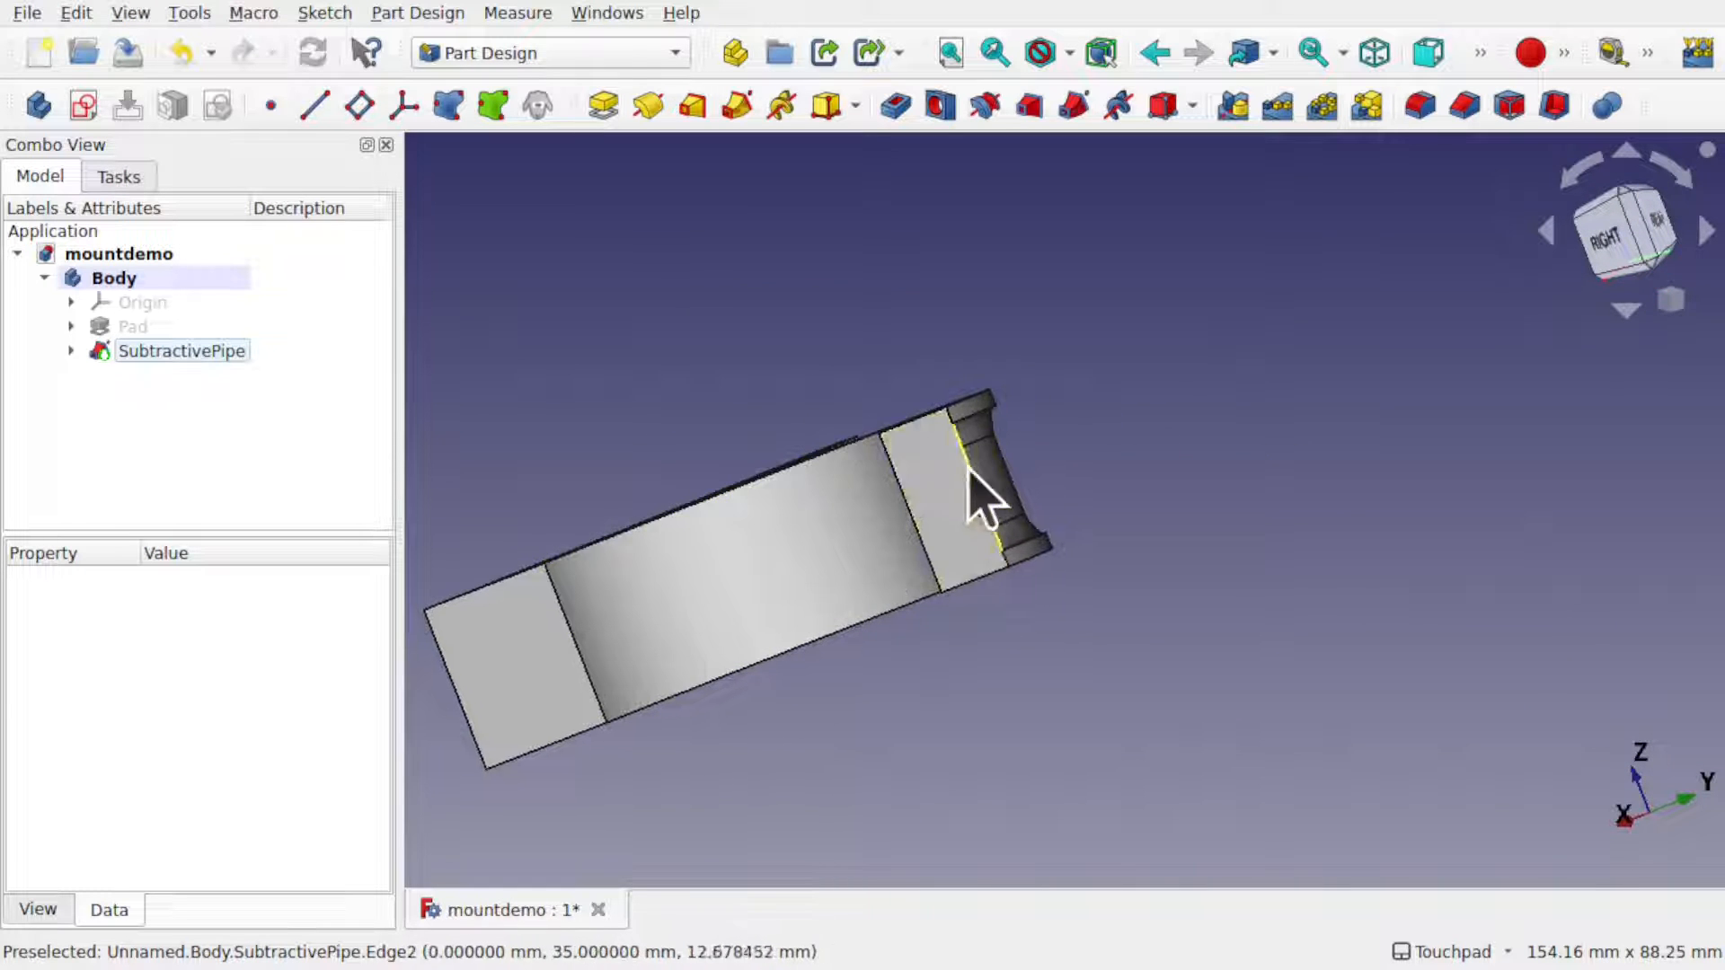
{"action": "left_click", "coordinate": [974, 509]}
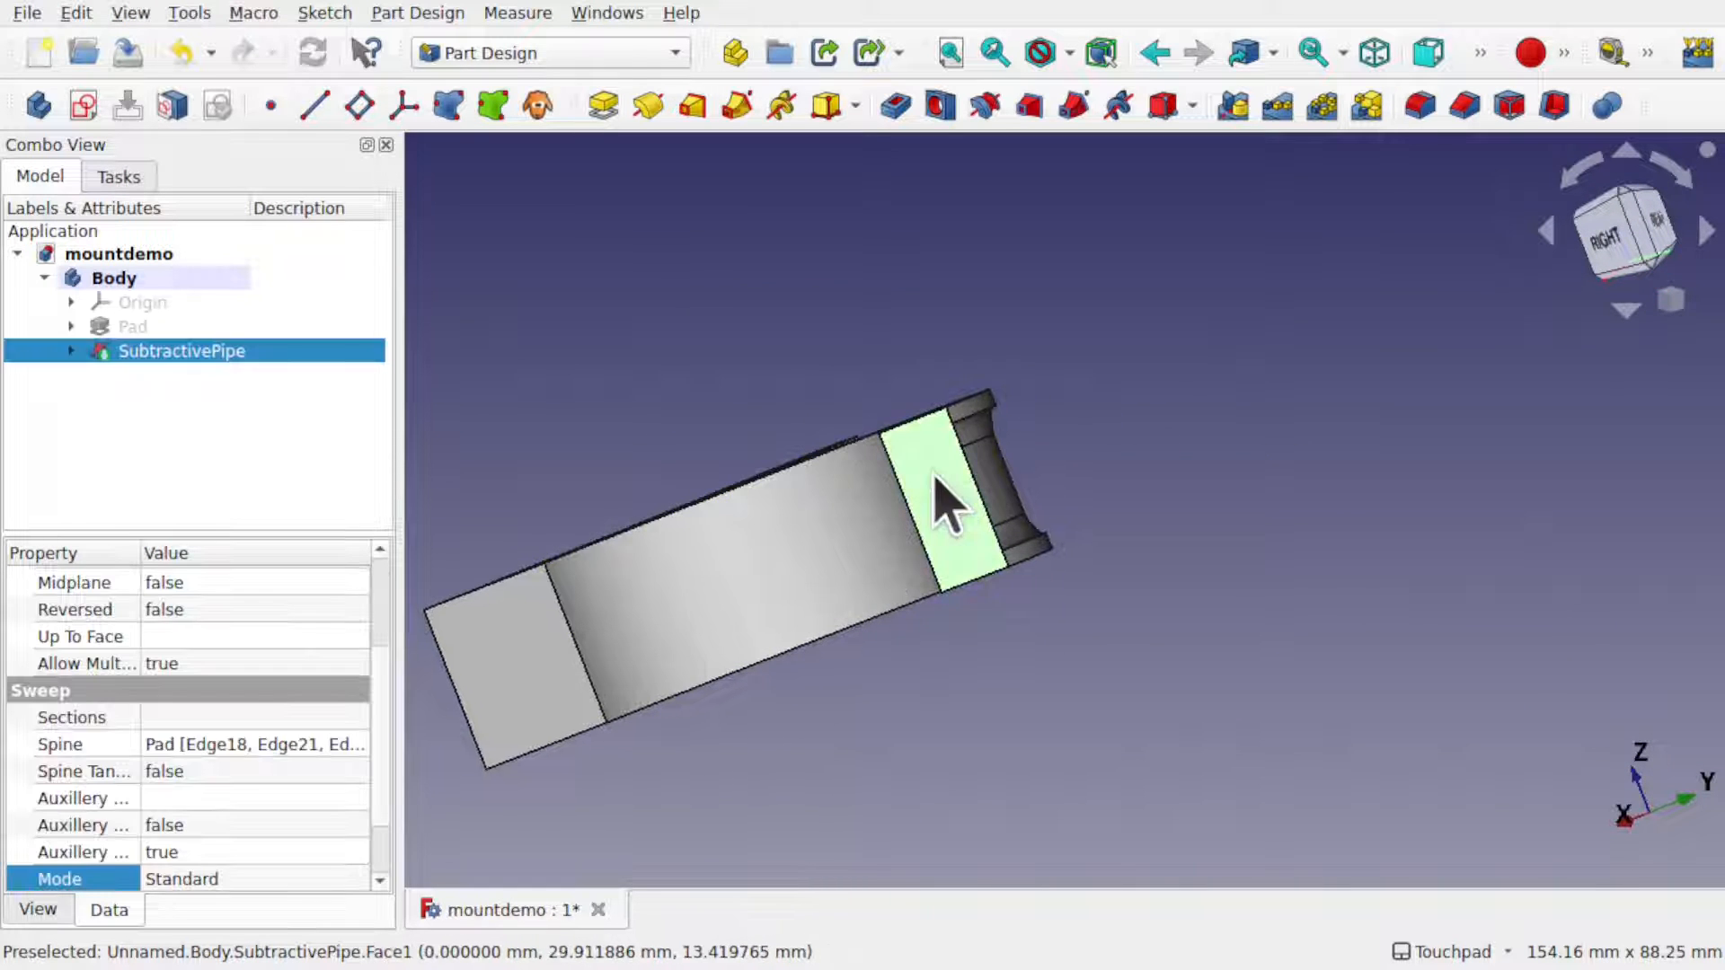
{"action": "left_click", "coordinate": [83, 107]}
{"action": "mouse_move", "coordinate": [1078, 531]}
{"action": "left_mouse_down", "text": "alt"}
{"action": "mouse_move", "coordinate": [1048, 455]}
{"action": "mouse_move", "coordinate": [1000, 512]}
{"action": "left_mouse_up", "text": "alt"}
{"action": "scroll", "coordinate": [1187, 481], "scroll_direction": "up", "scroll_amount": 4}
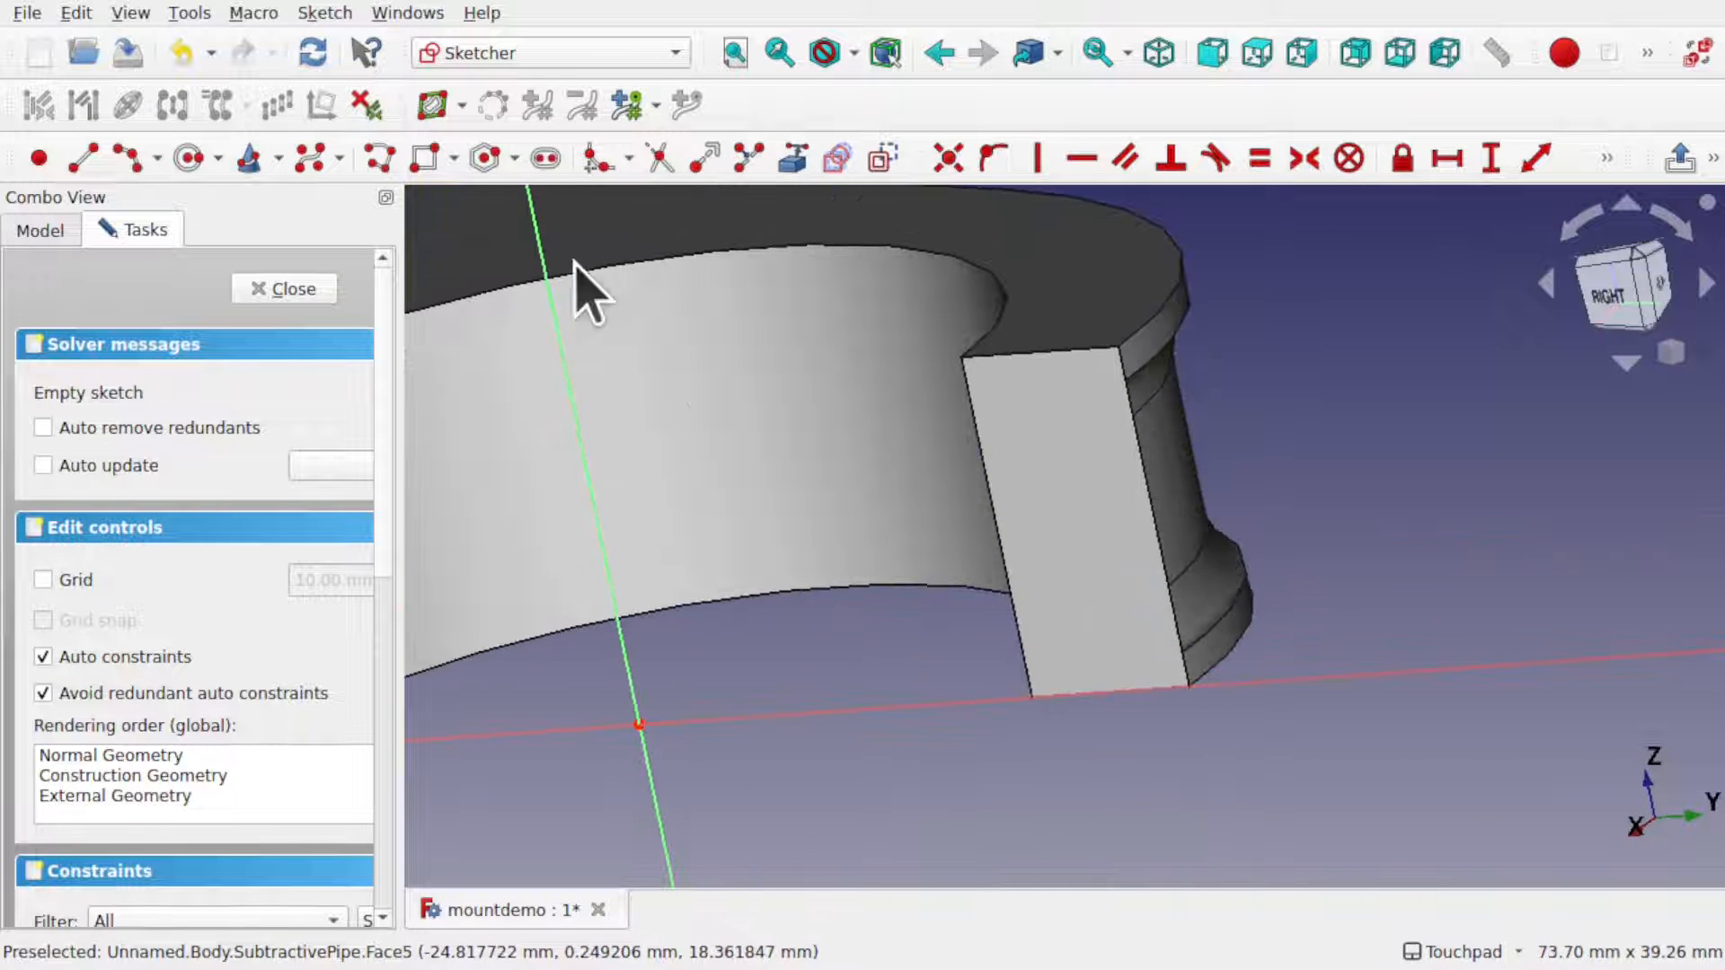
{"action": "left_click", "coordinate": [802, 171]}
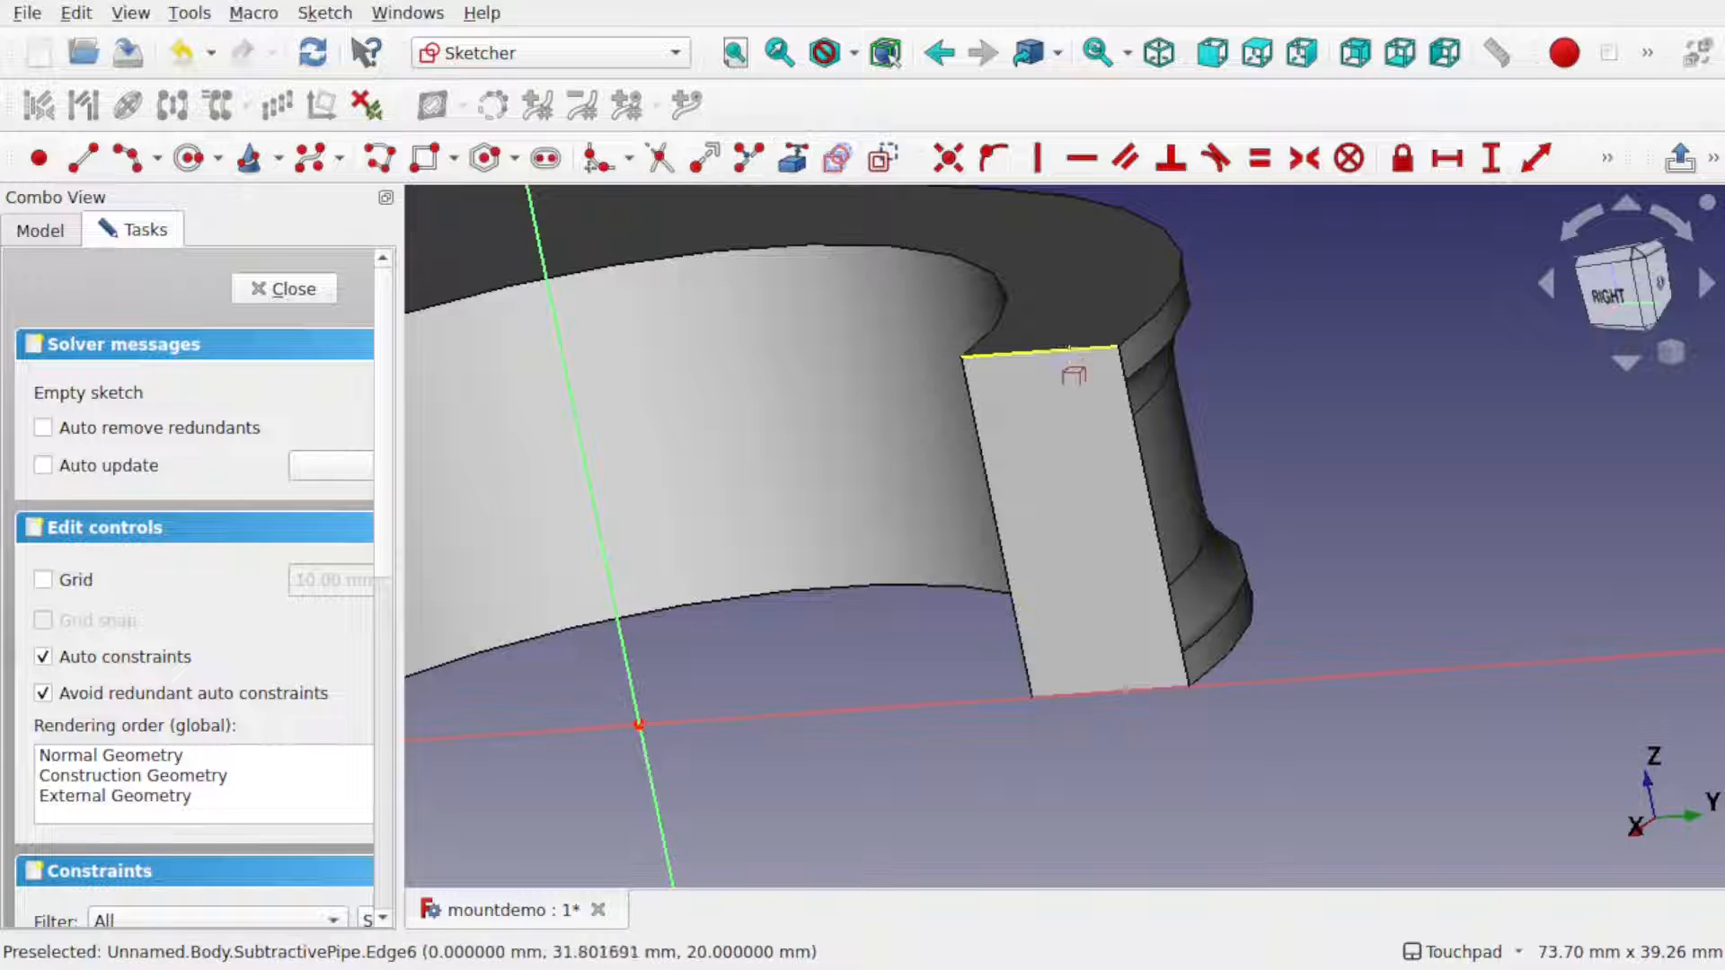
{"action": "left_click", "coordinate": [1118, 345]}
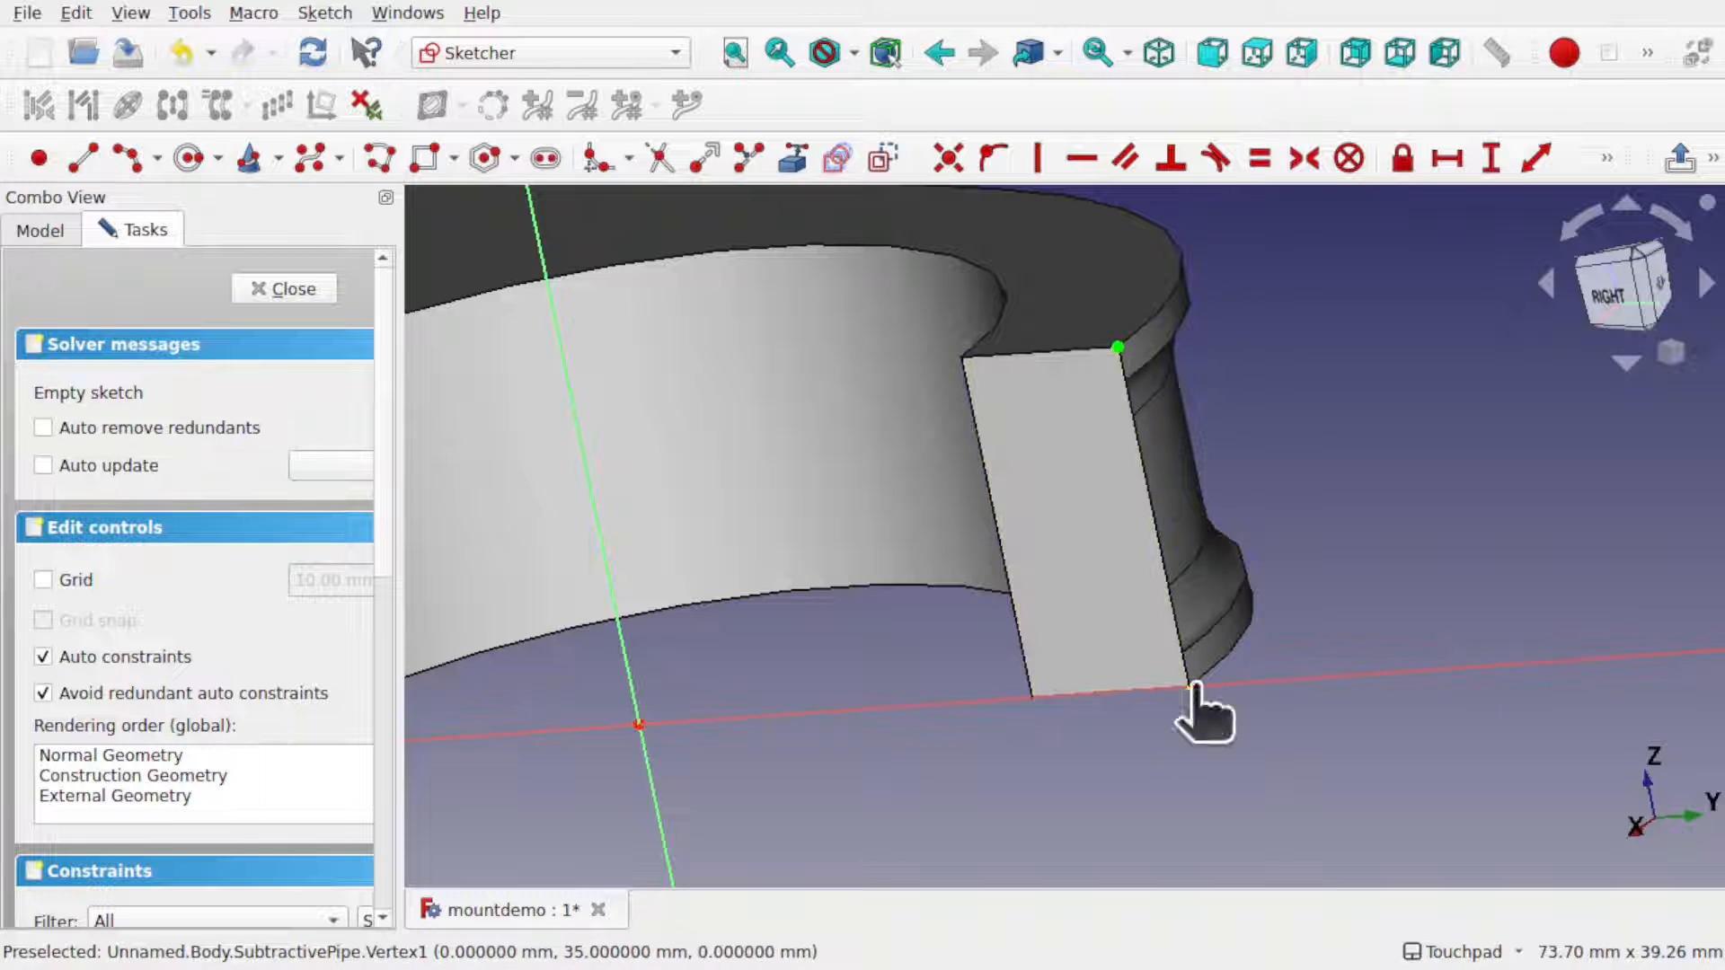
{"action": "left_click", "coordinate": [1191, 688]}
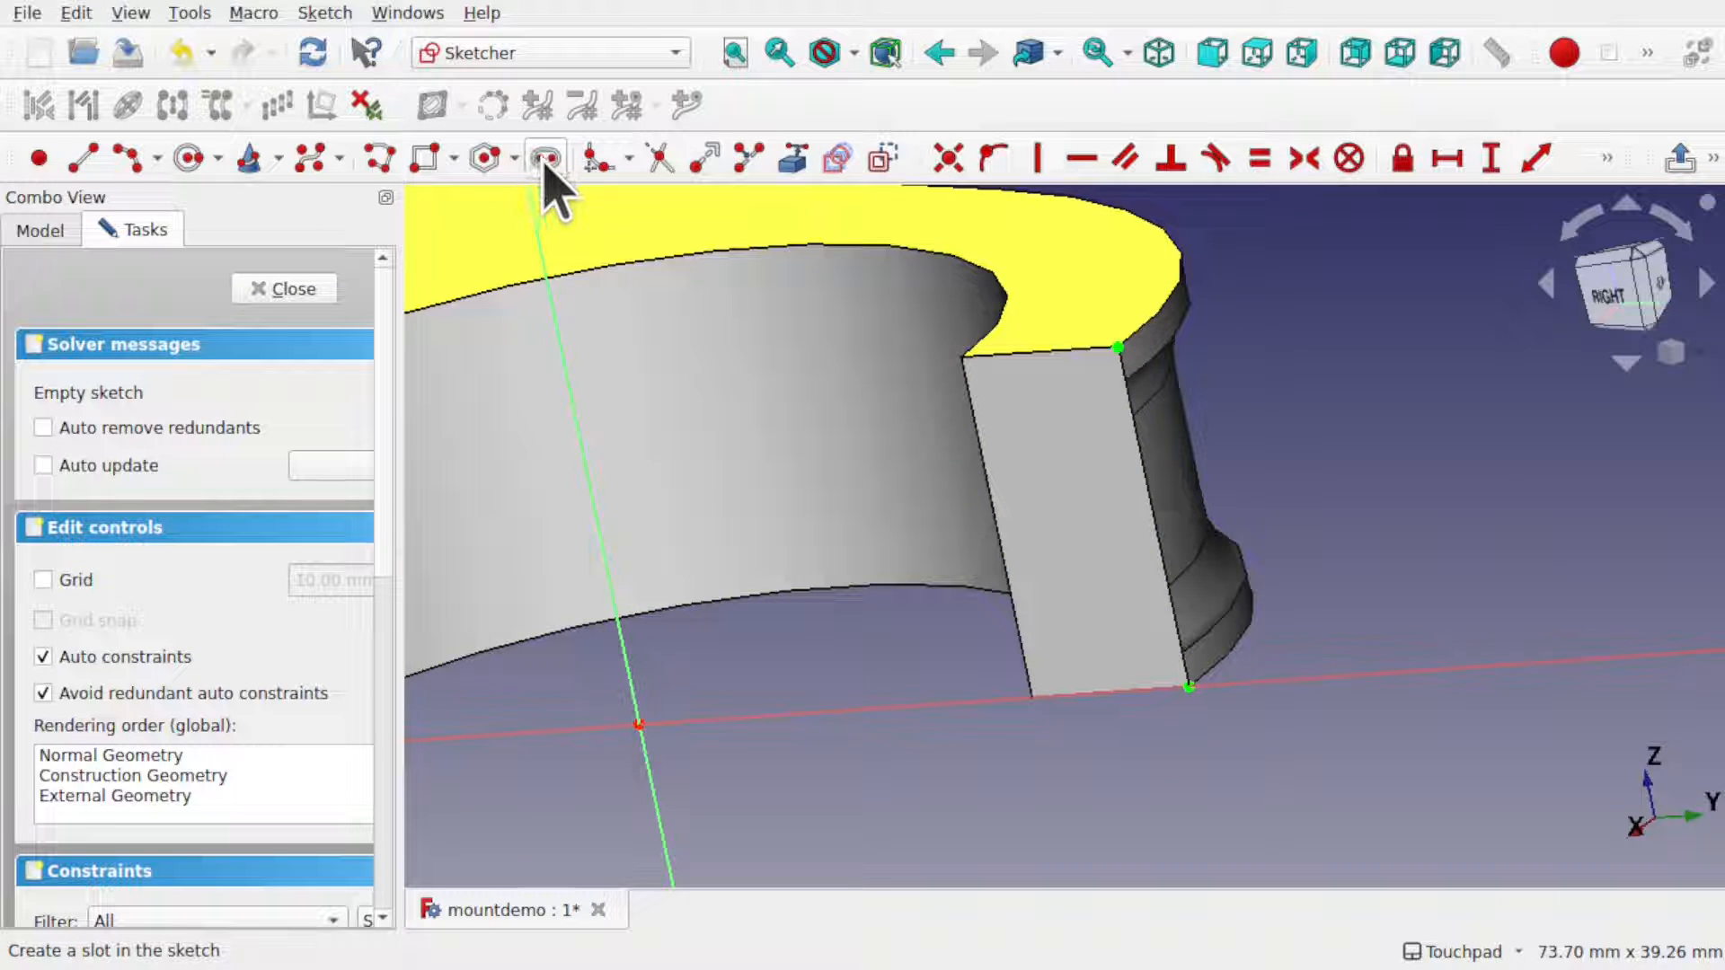
- Draw an upright slot along the end face's outer edge and align its upper arc centre vertically with the upper outer corner
{"action": "left_click", "coordinate": [545, 158]}
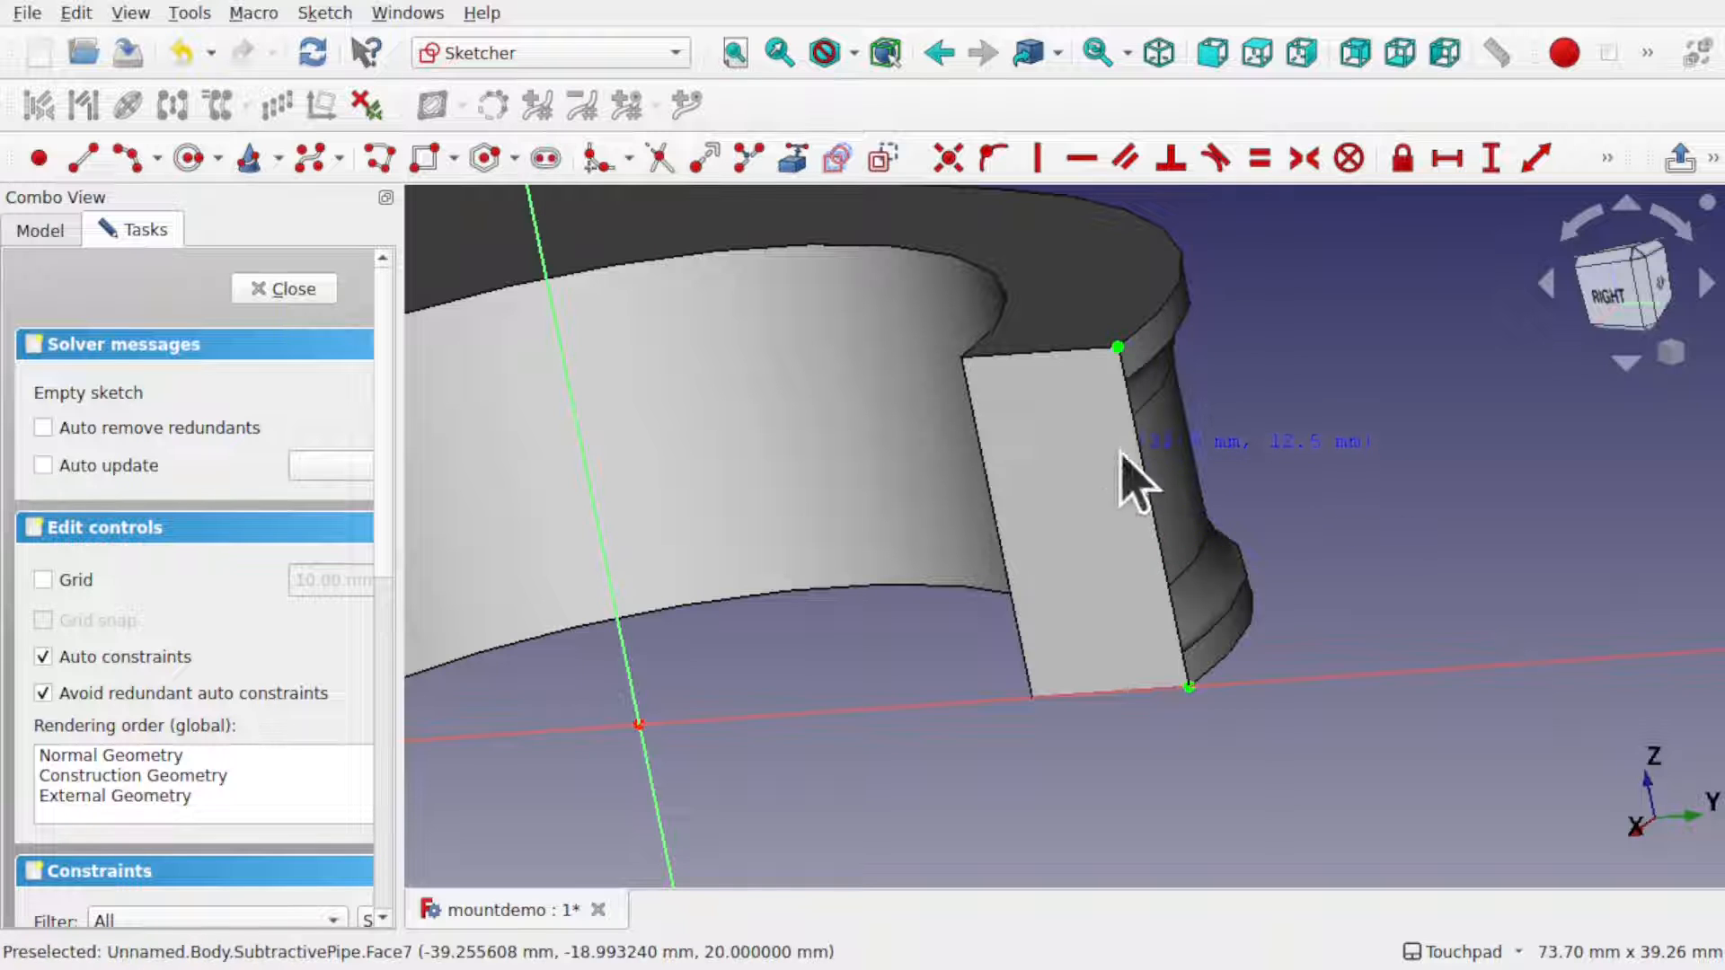
{"action": "left_click", "coordinate": [1157, 620]}
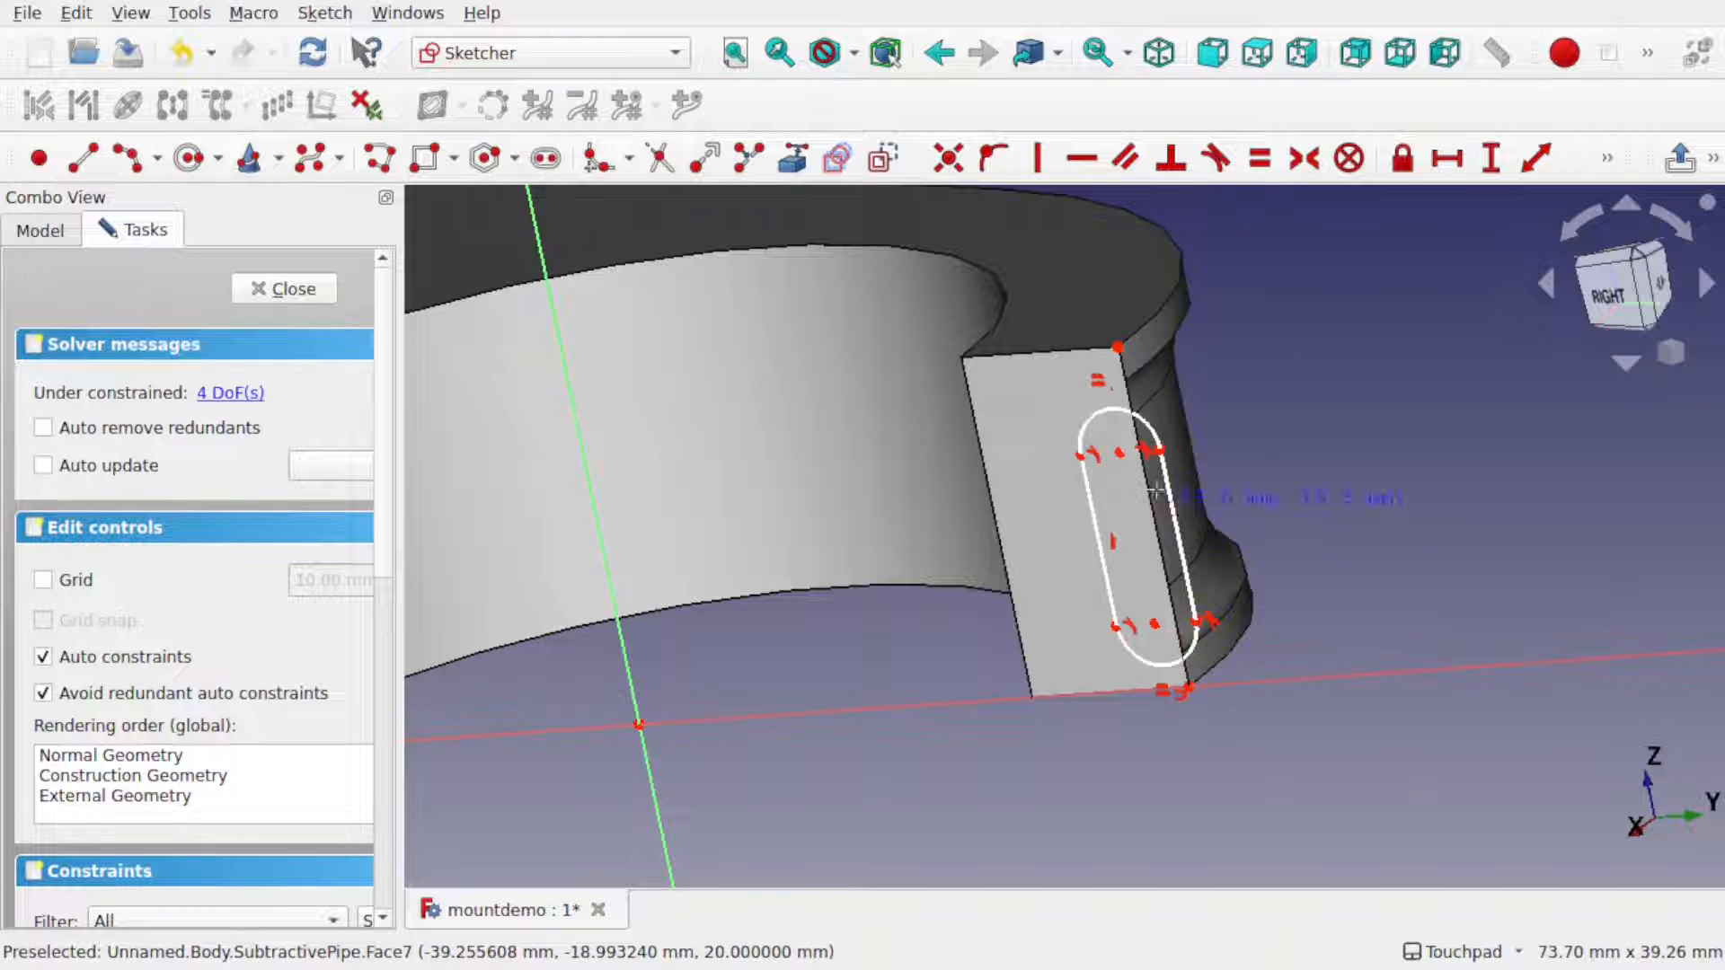
{"action": "left_click", "coordinate": [1119, 453]}
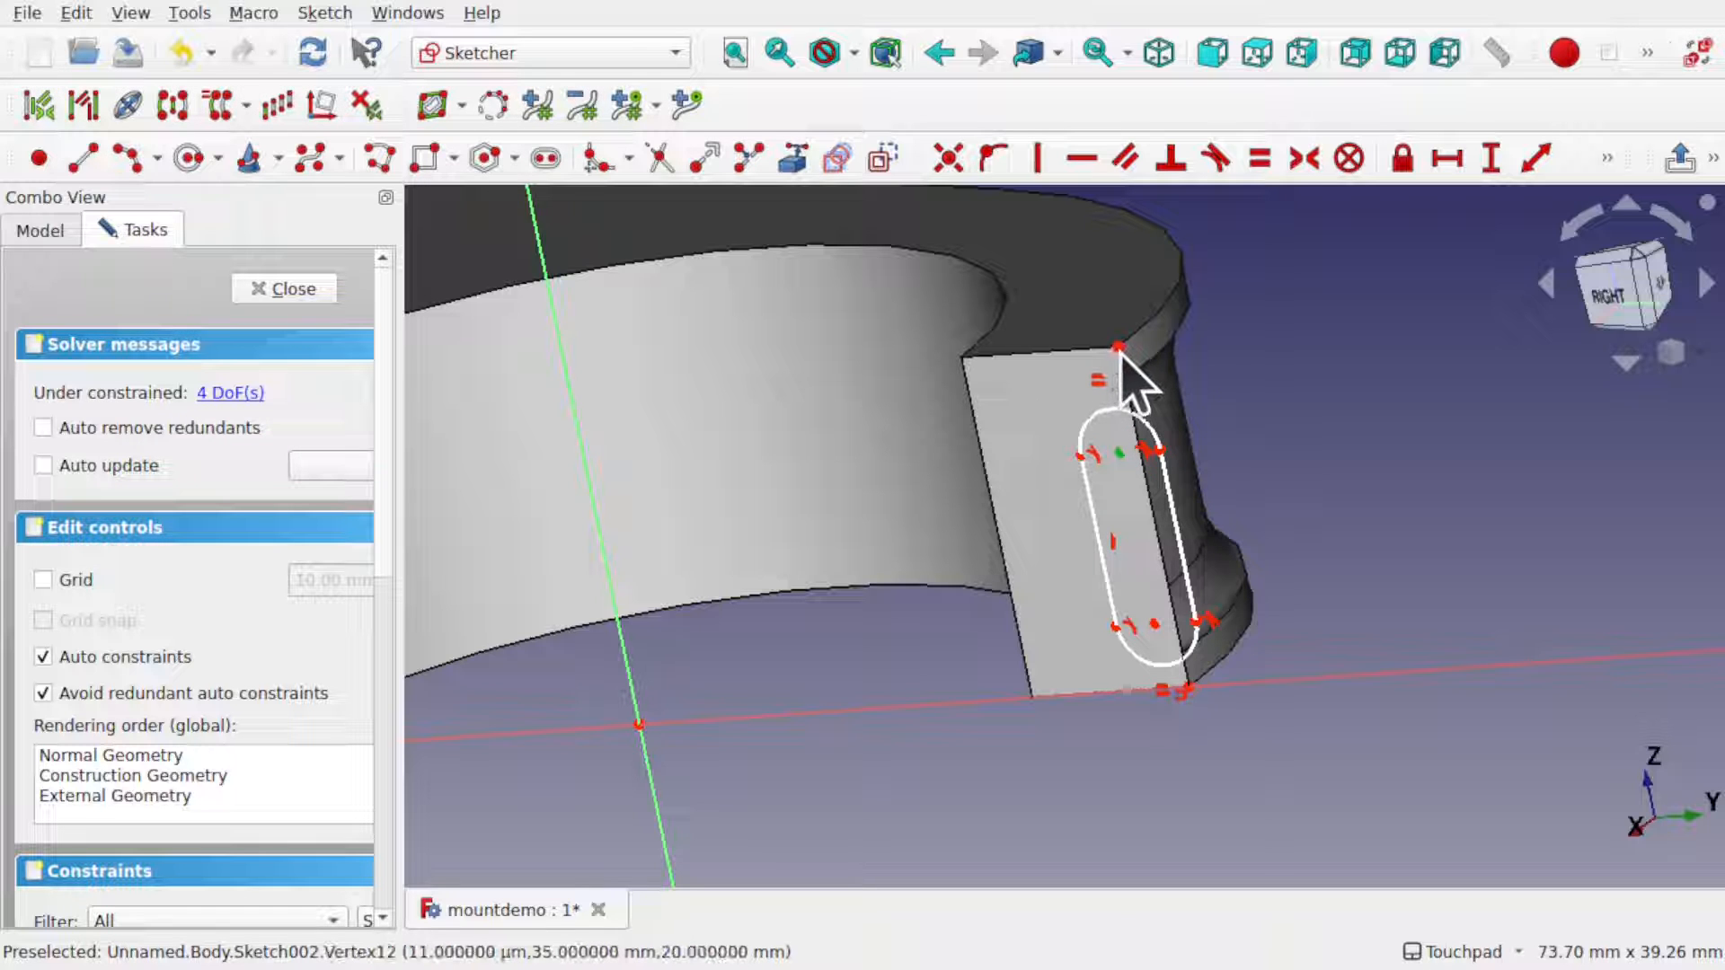
{"action": "left_click", "coordinate": [1038, 162]}
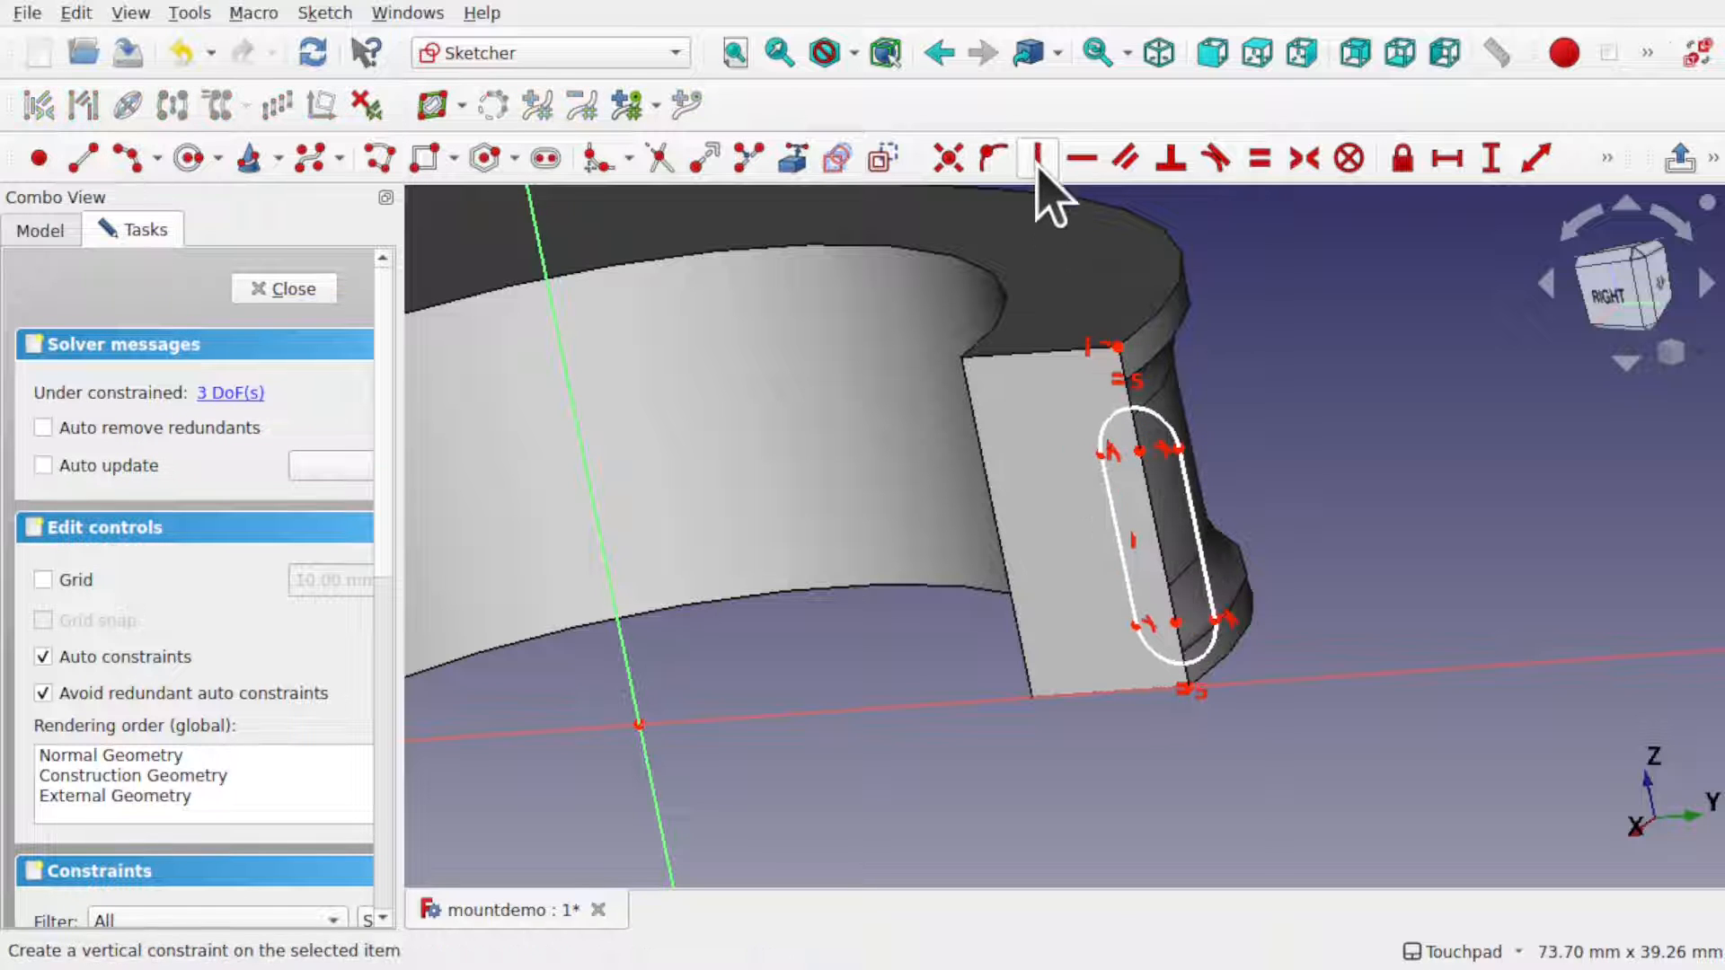
- Constrain the vertical distance between the slot's upper arc centre and the face's upper outer corner to 5 mm
{"action": "left_click", "coordinate": [1139, 451]}
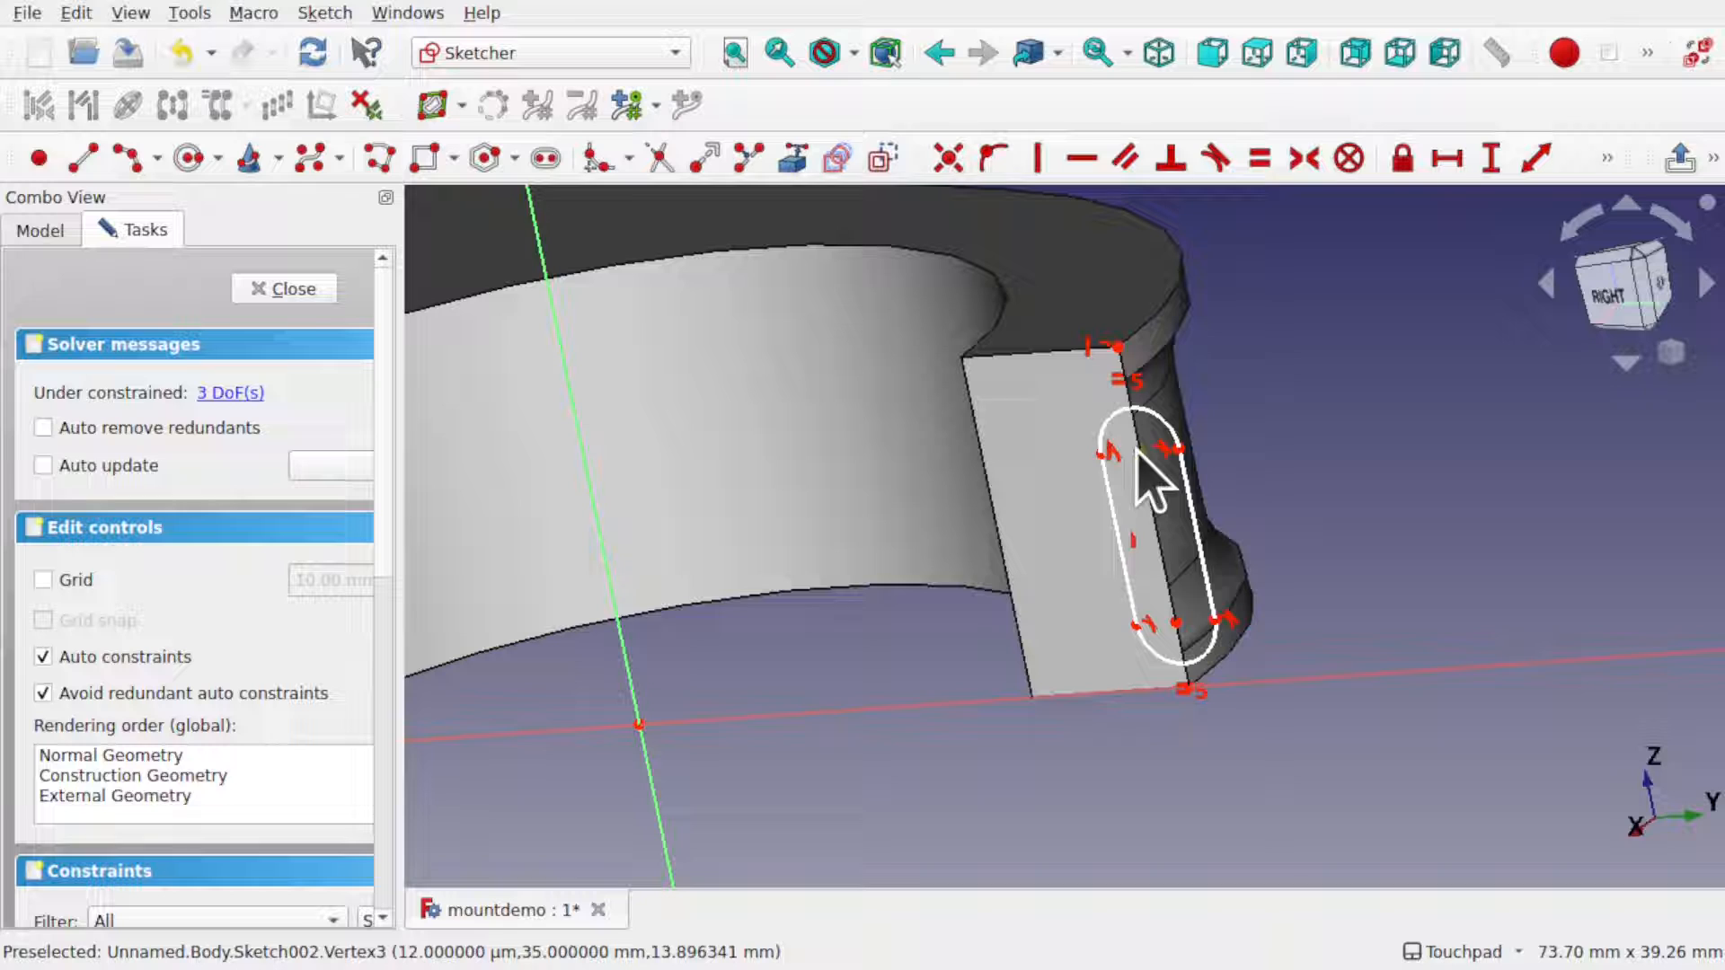
{"action": "left_click", "coordinate": [1118, 346]}
{"action": "left_click", "coordinate": [1491, 158]}
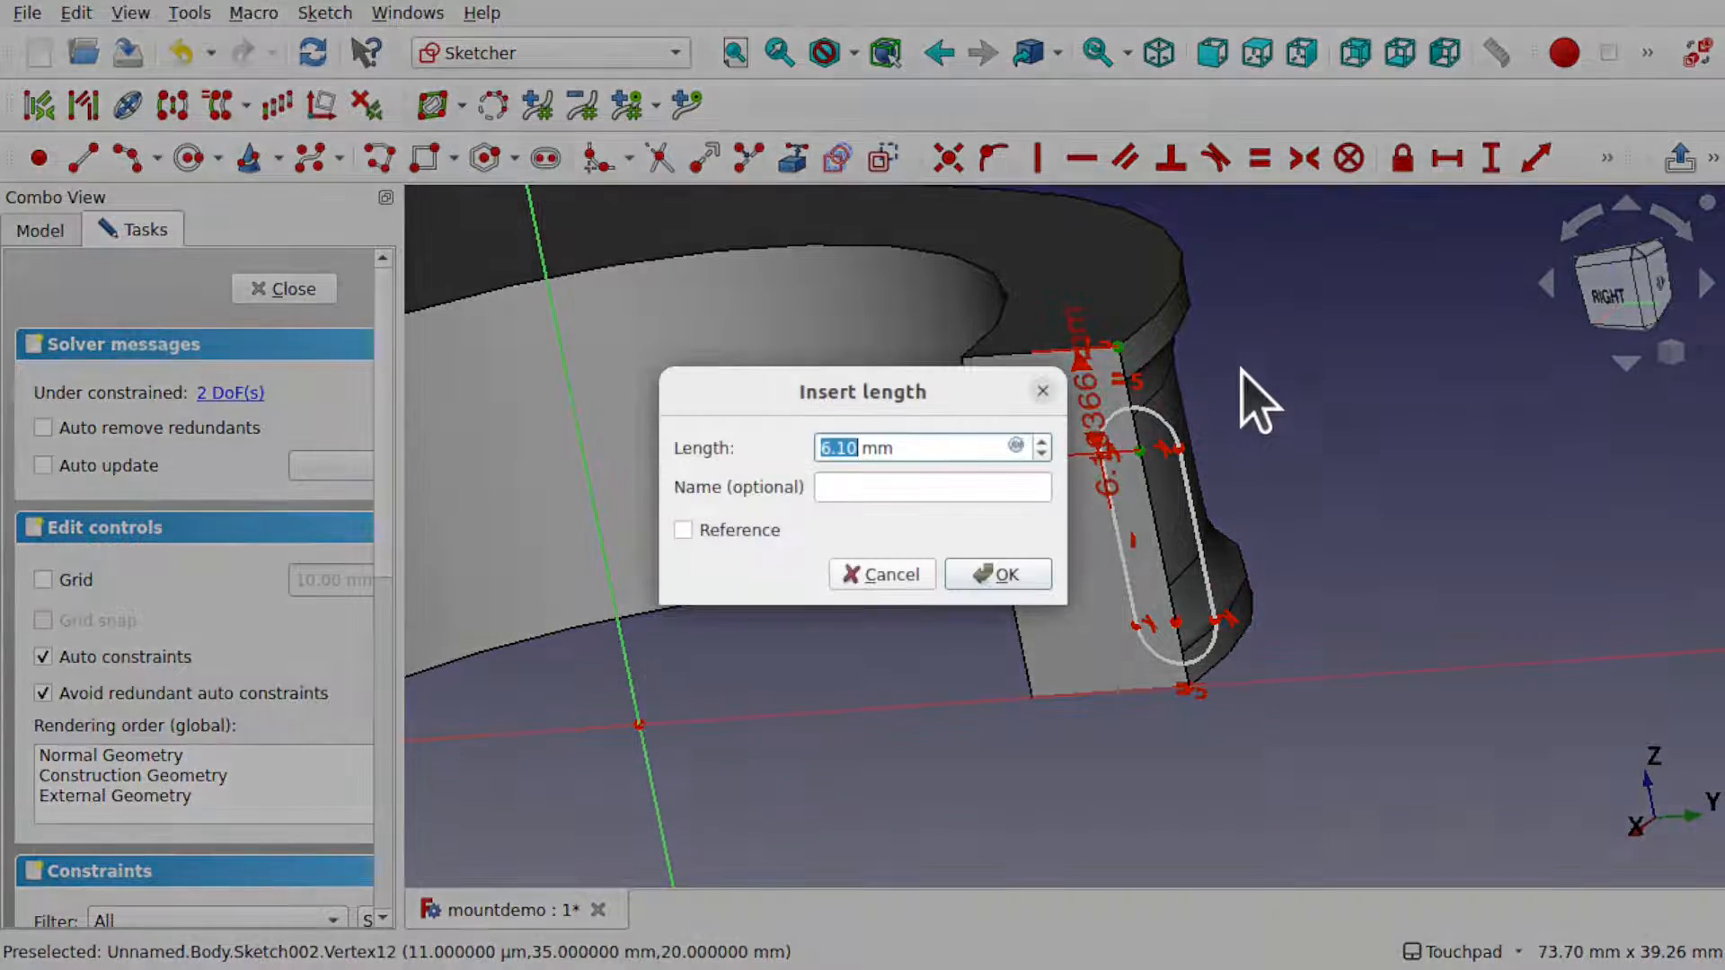
{"action": "type", "text": "5"}
{"action": "key", "text": "Return"}
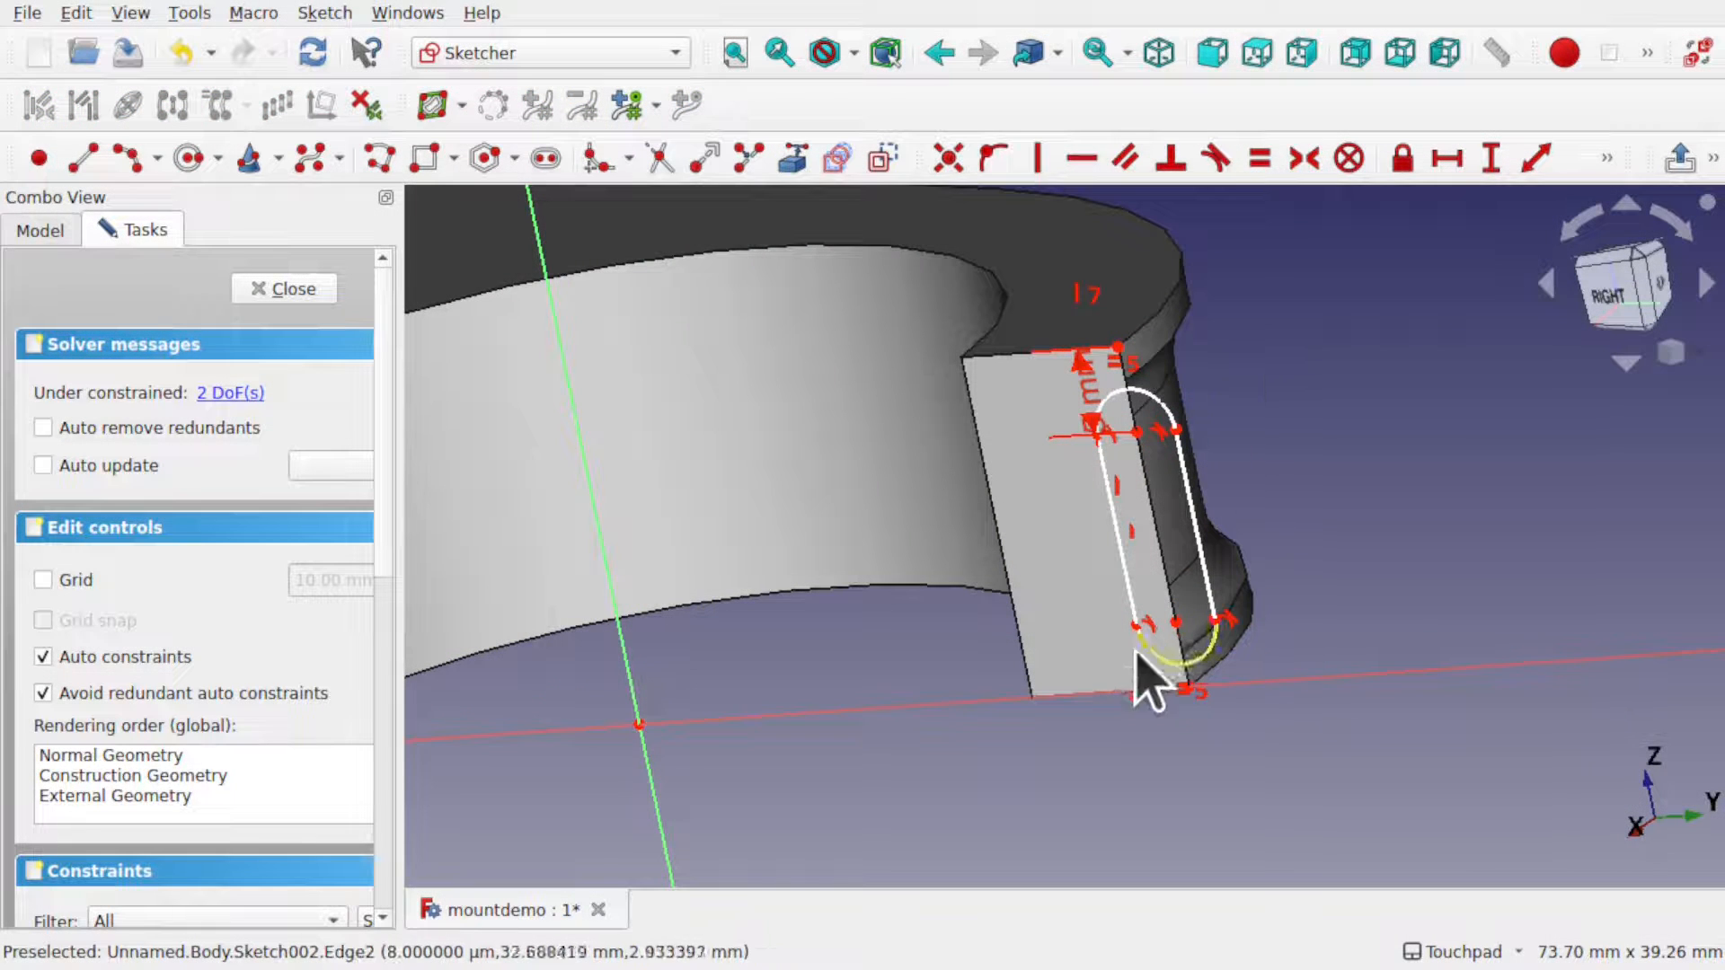
- Constrain the vertical distance between the slot's lower arc centre and the face's lower outer corner to 5 mm
{"action": "left_click", "coordinate": [1177, 624]}
{"action": "scroll", "coordinate": [1194, 710], "scroll_direction": "up", "scroll_amount": 4}
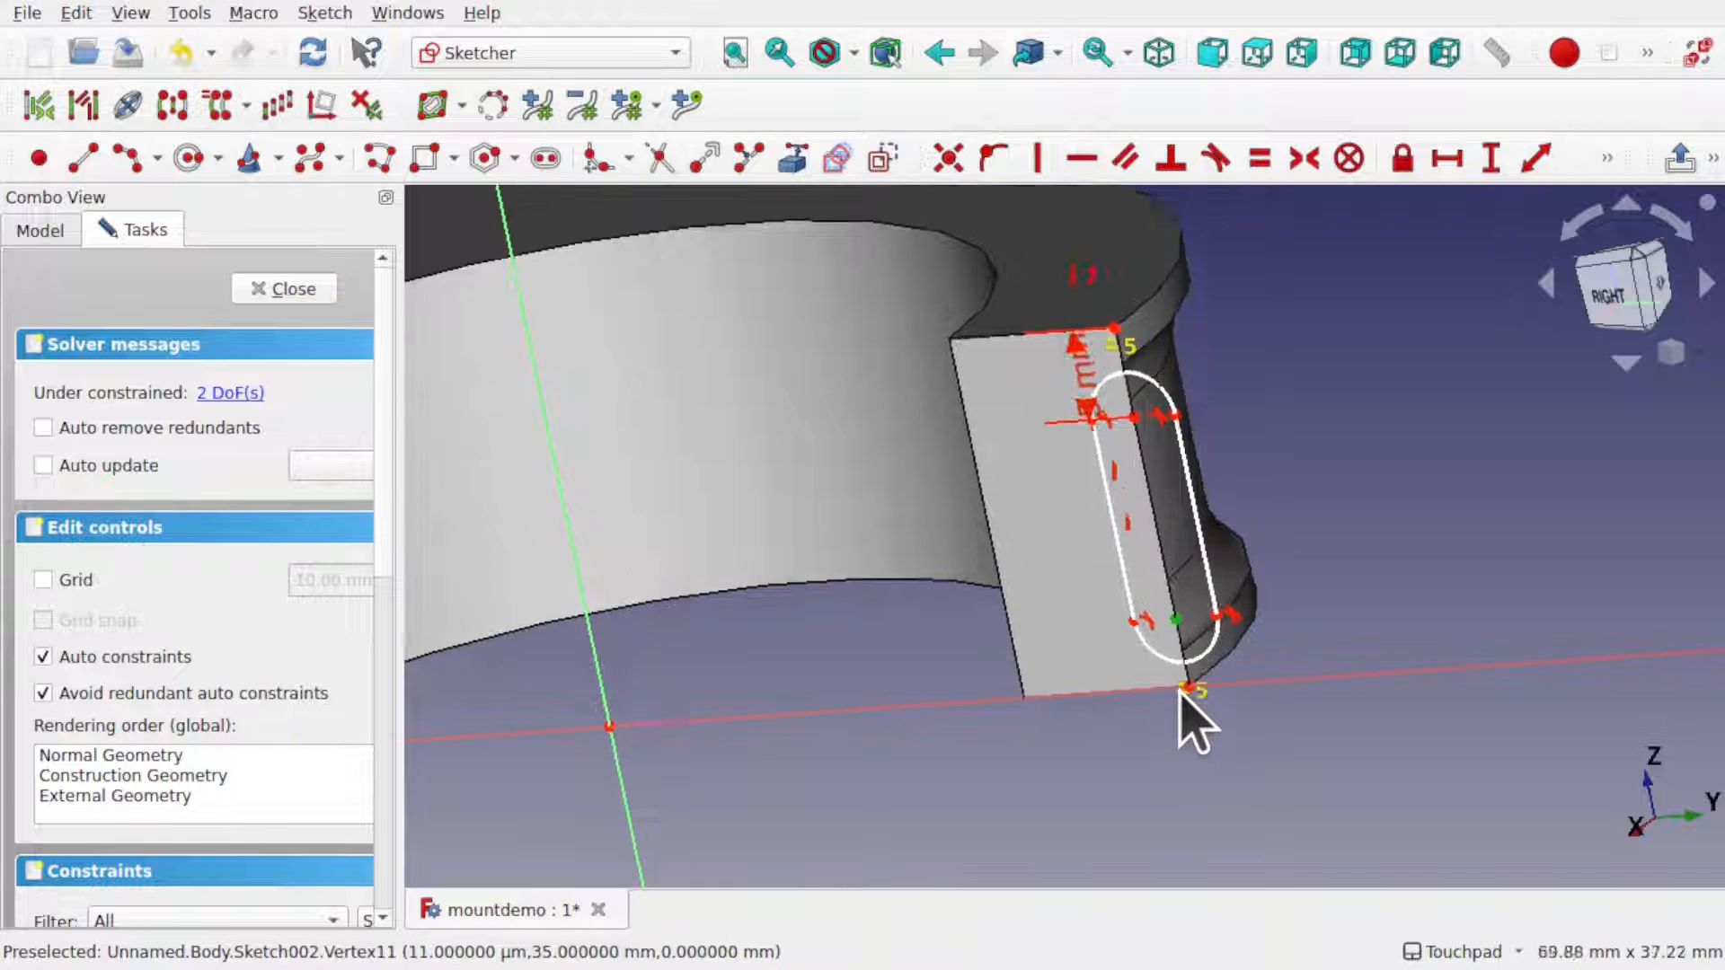
{"action": "left_click", "coordinate": [1198, 683]}
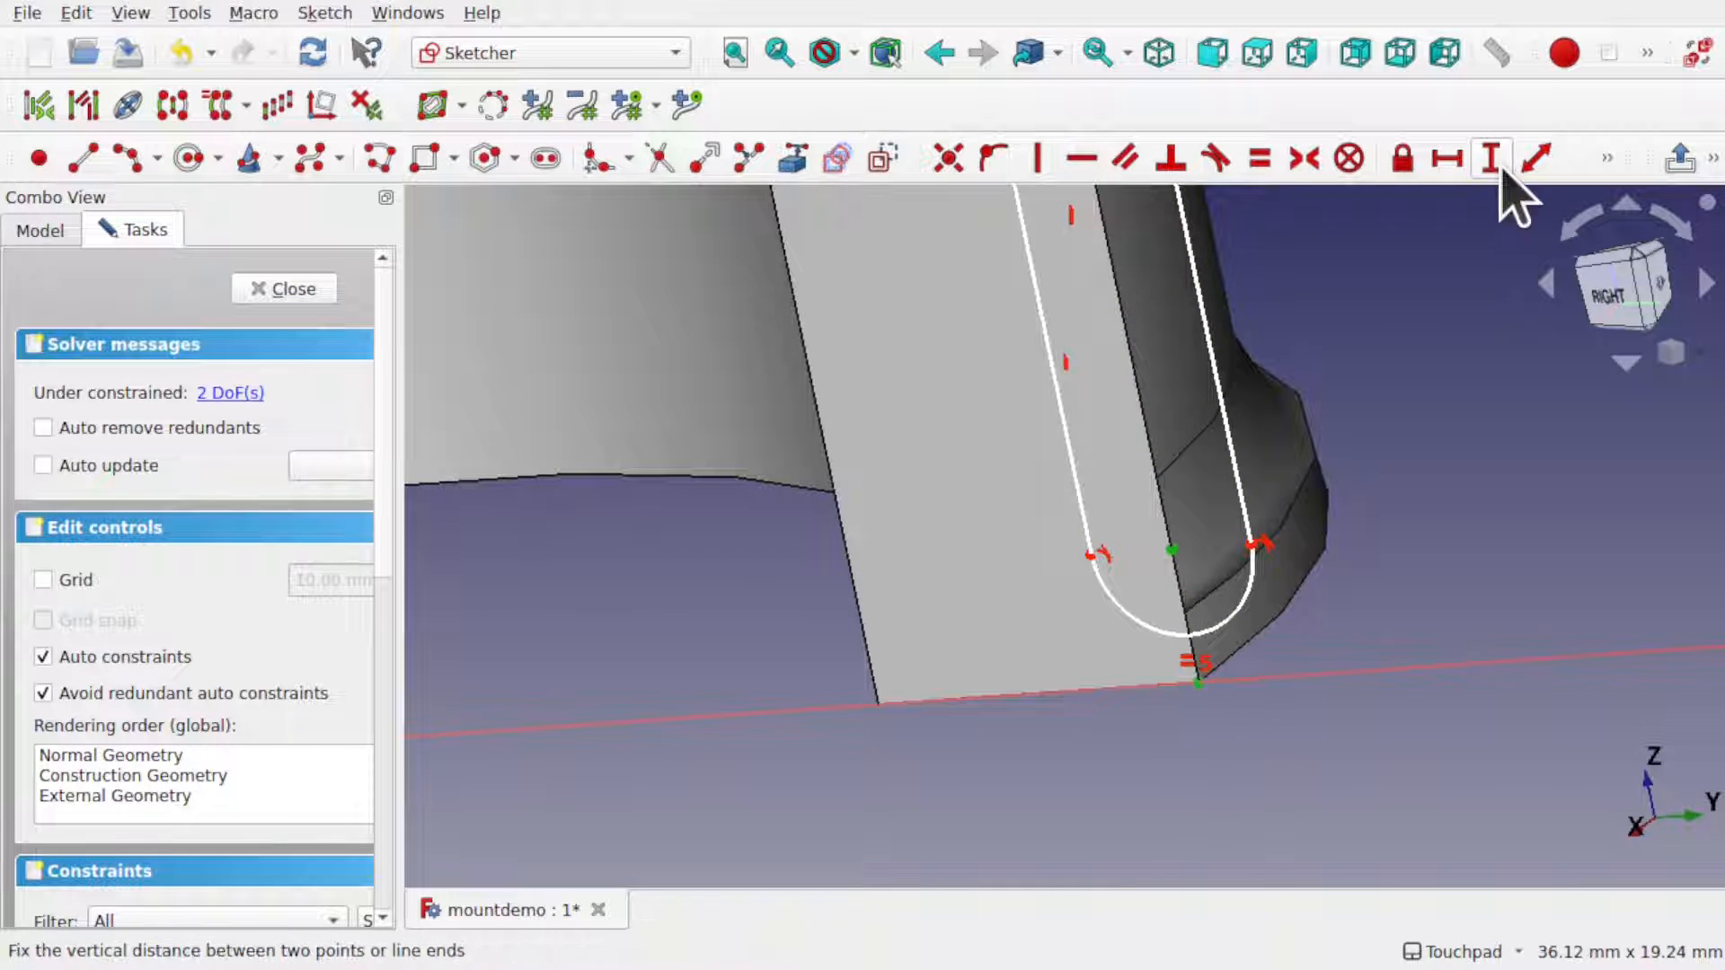
{"action": "left_click", "coordinate": [1491, 158]}
{"action": "type", "text": "5mm"}
{"action": "key", "text": "Return"}
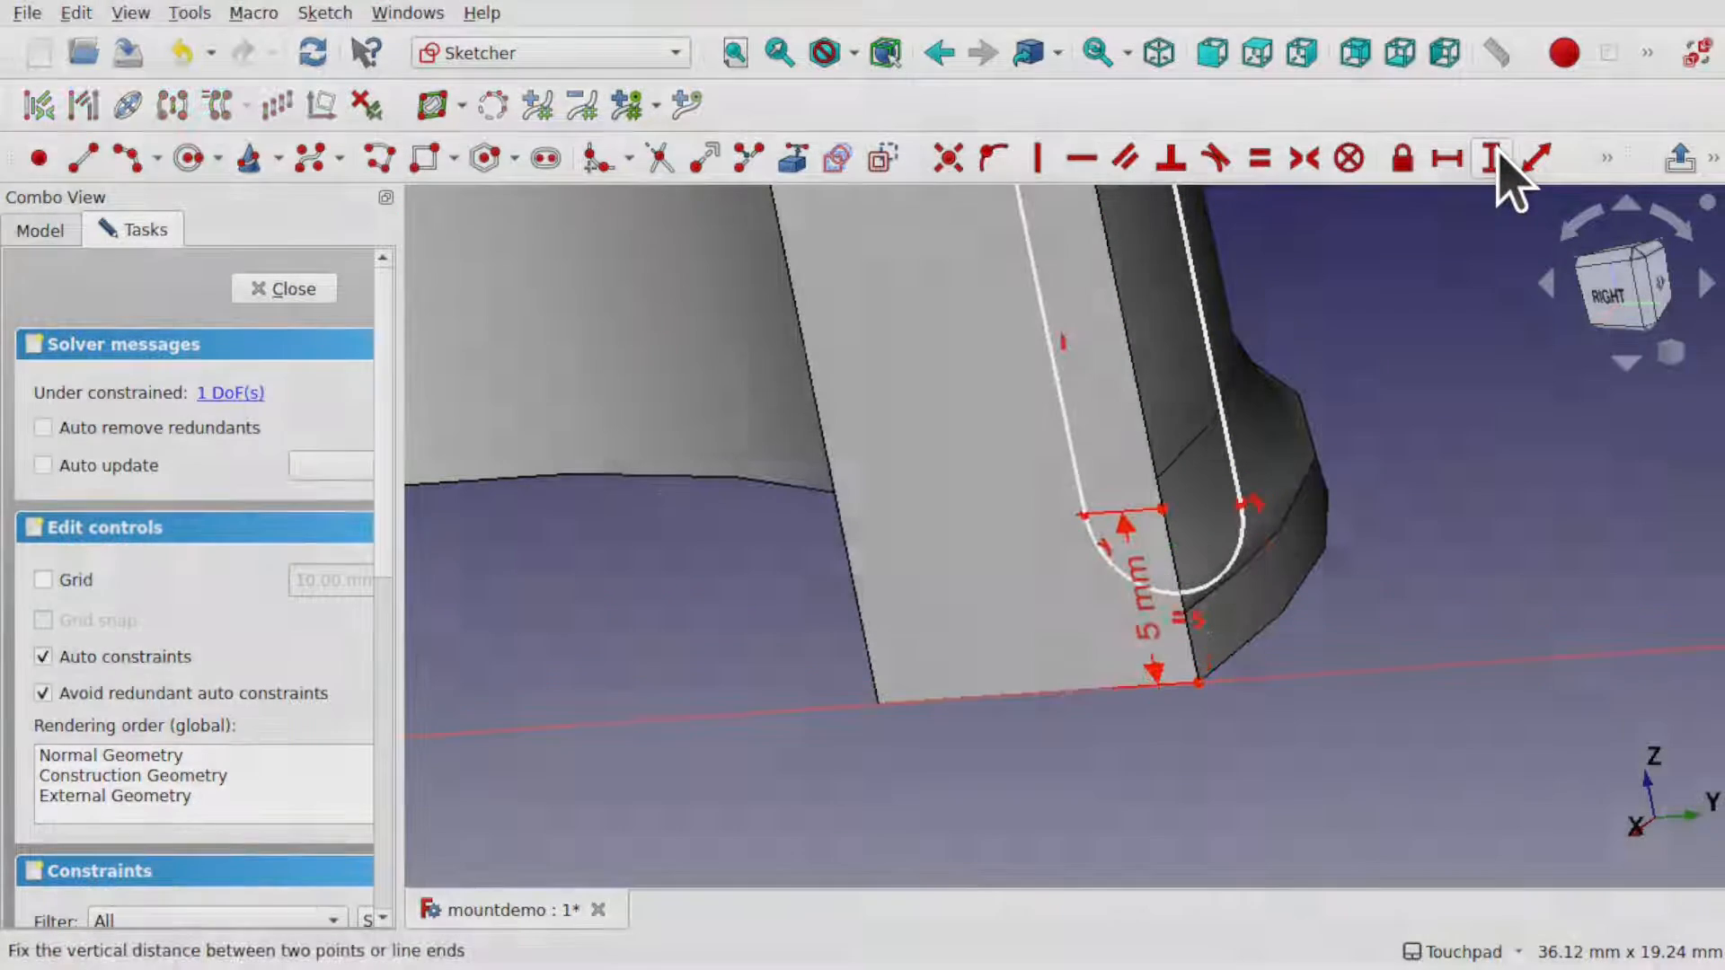
- Set the radius of the slot's lower arc to 3 mm and close the sketch
{"action": "left_click", "coordinate": [1222, 576]}
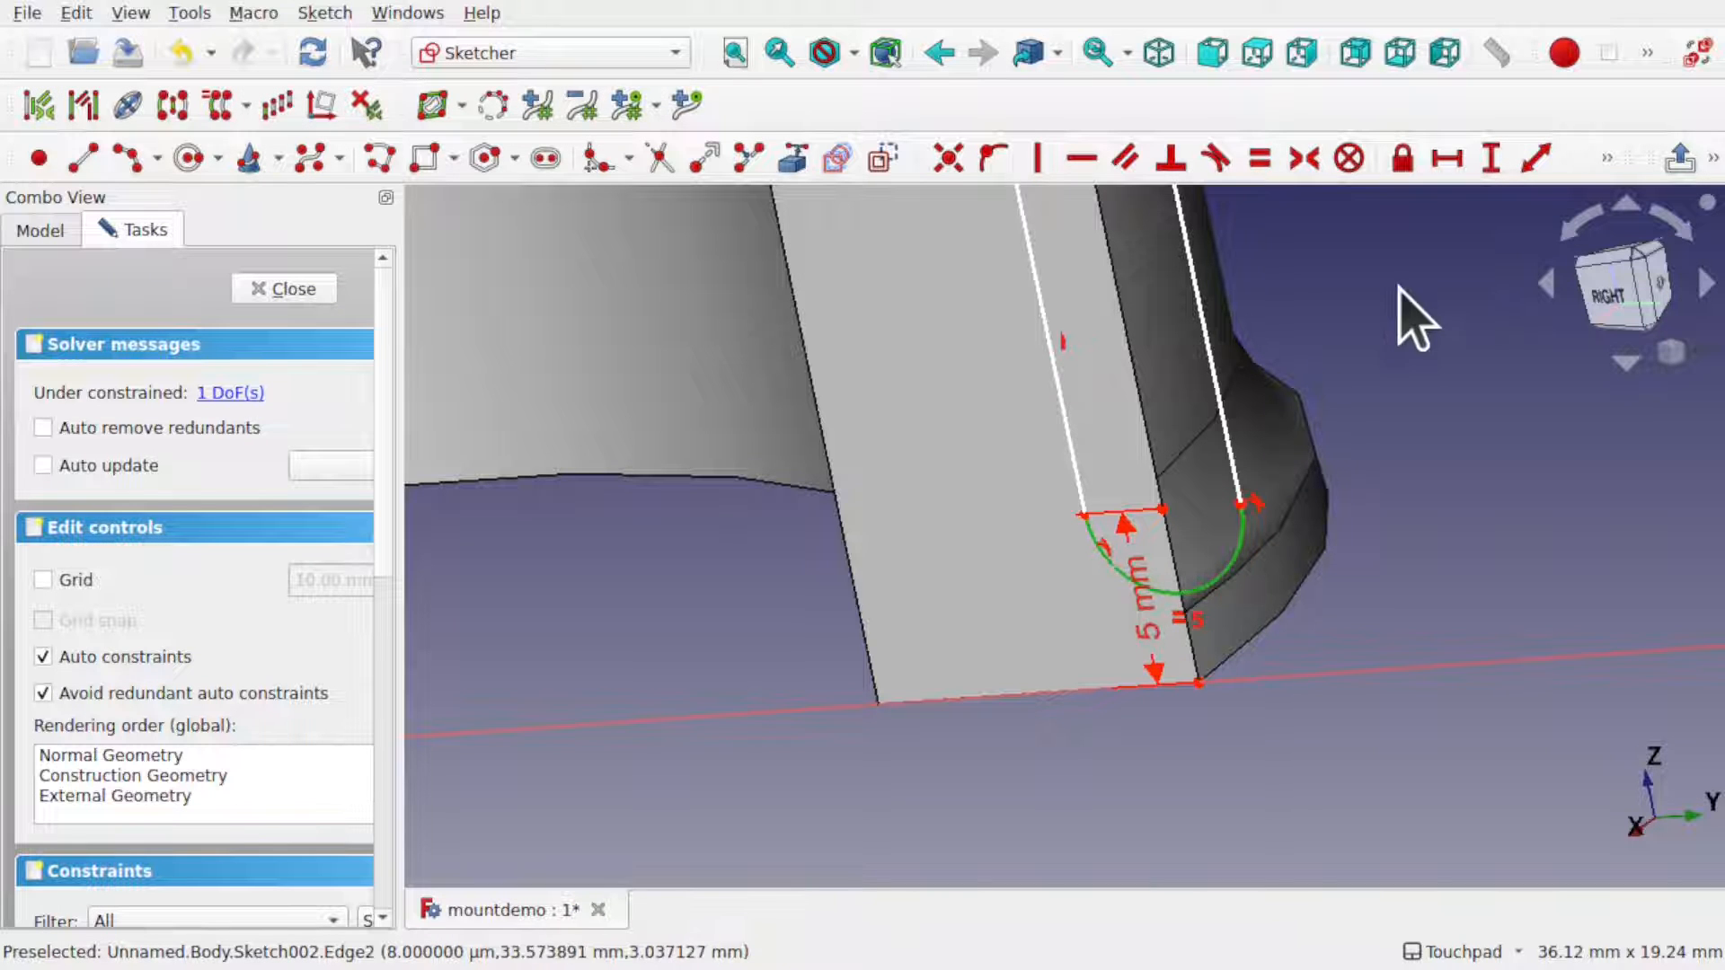
{"action": "left_click", "coordinate": [1605, 162]}
{"action": "left_click", "coordinate": [962, 226]}
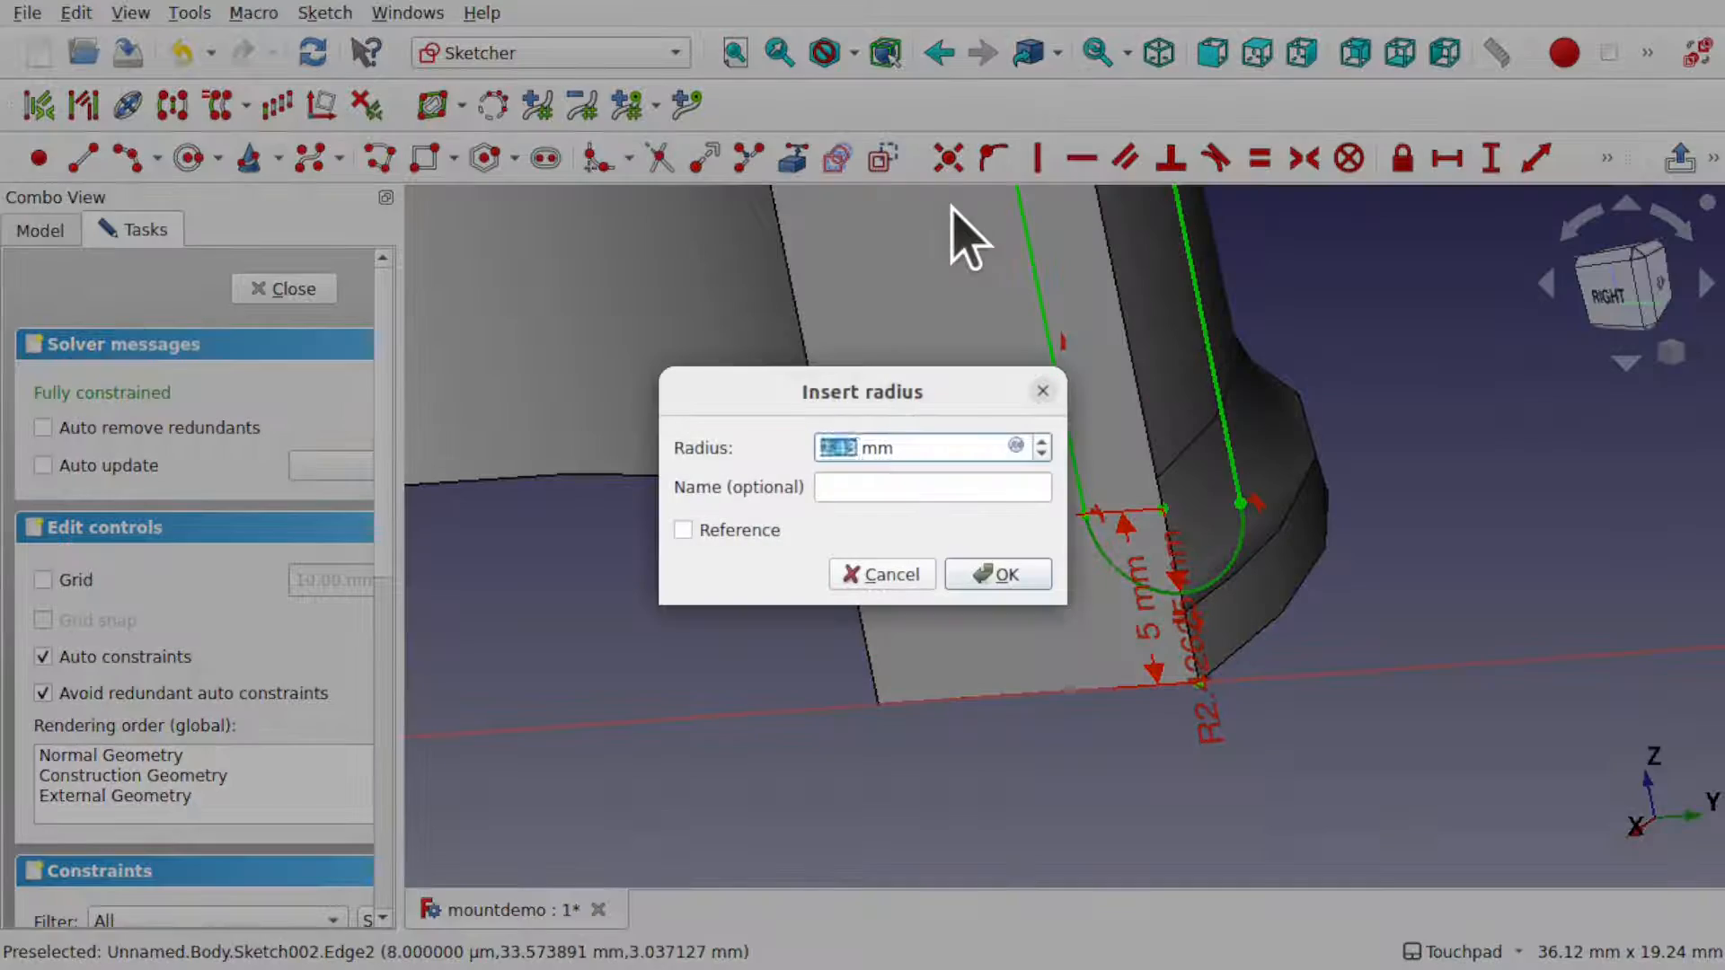
{"action": "type", "text": "3"}
{"action": "key", "text": "Return"}
{"action": "scroll", "coordinate": [1276, 342], "scroll_direction": "down", "scroll_amount": 5}
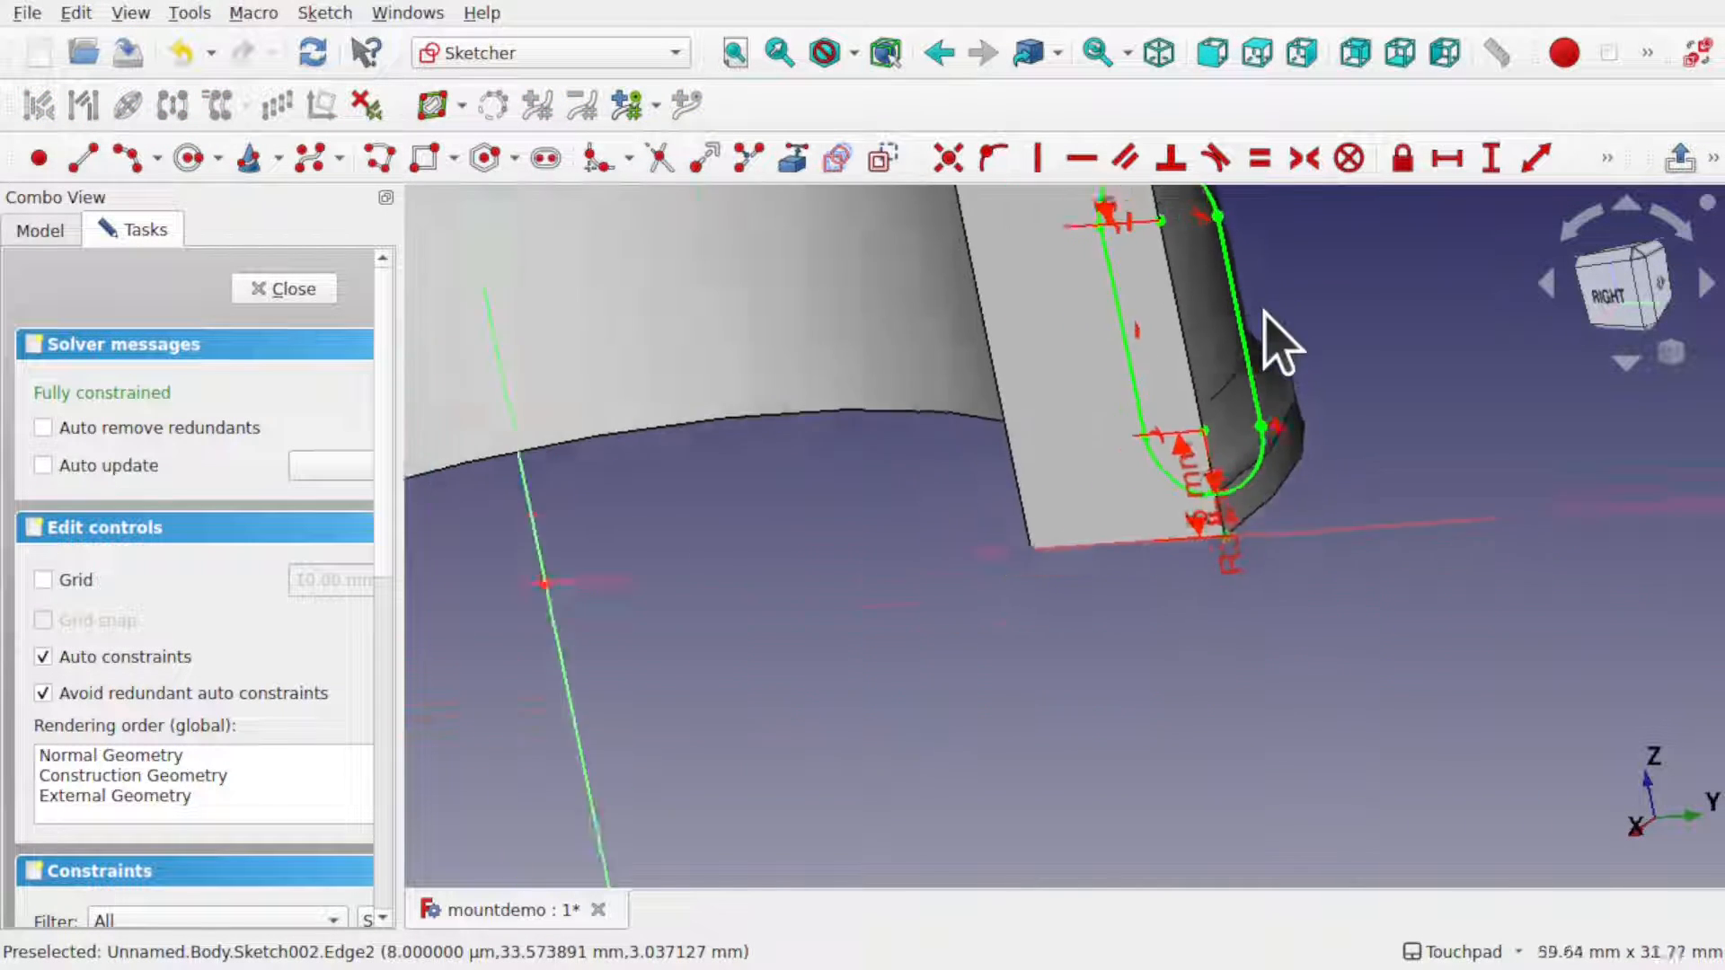
{"action": "mouse_move", "coordinate": [1150, 436]}
{"action": "left_mouse_down", "text": "shift"}
{"action": "mouse_move", "coordinate": [994, 362]}
{"action": "mouse_move", "coordinate": [996, 386]}
{"action": "left_mouse_up", "text": "shift"}
{"action": "left_click", "coordinate": [274, 289]}
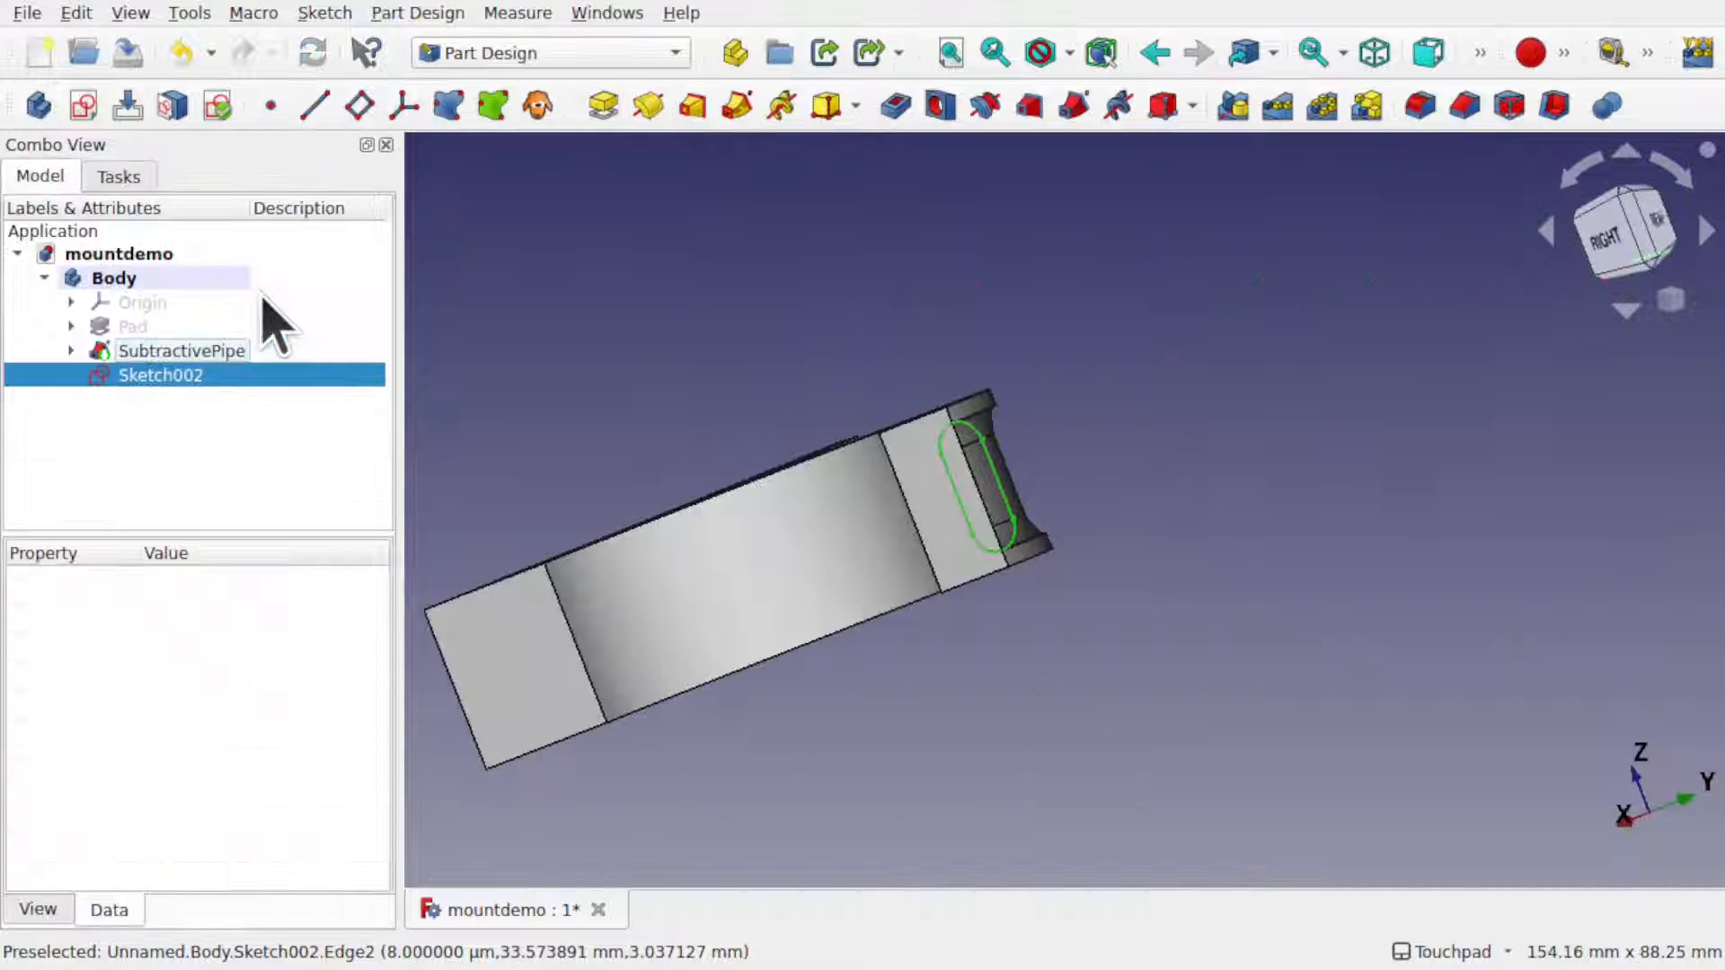
- Switch the subtractive pipe's transform mode to Multisection and add the hook tip's slot sketch, Sketch002, as a section
{"action": "mouse_move", "coordinate": [1033, 558]}
{"action": "left_mouse_down", "text": "alt"}
{"action": "mouse_move", "coordinate": [709, 505]}
{"action": "mouse_move", "coordinate": [696, 535]}
{"action": "left_mouse_up", "text": "alt"}
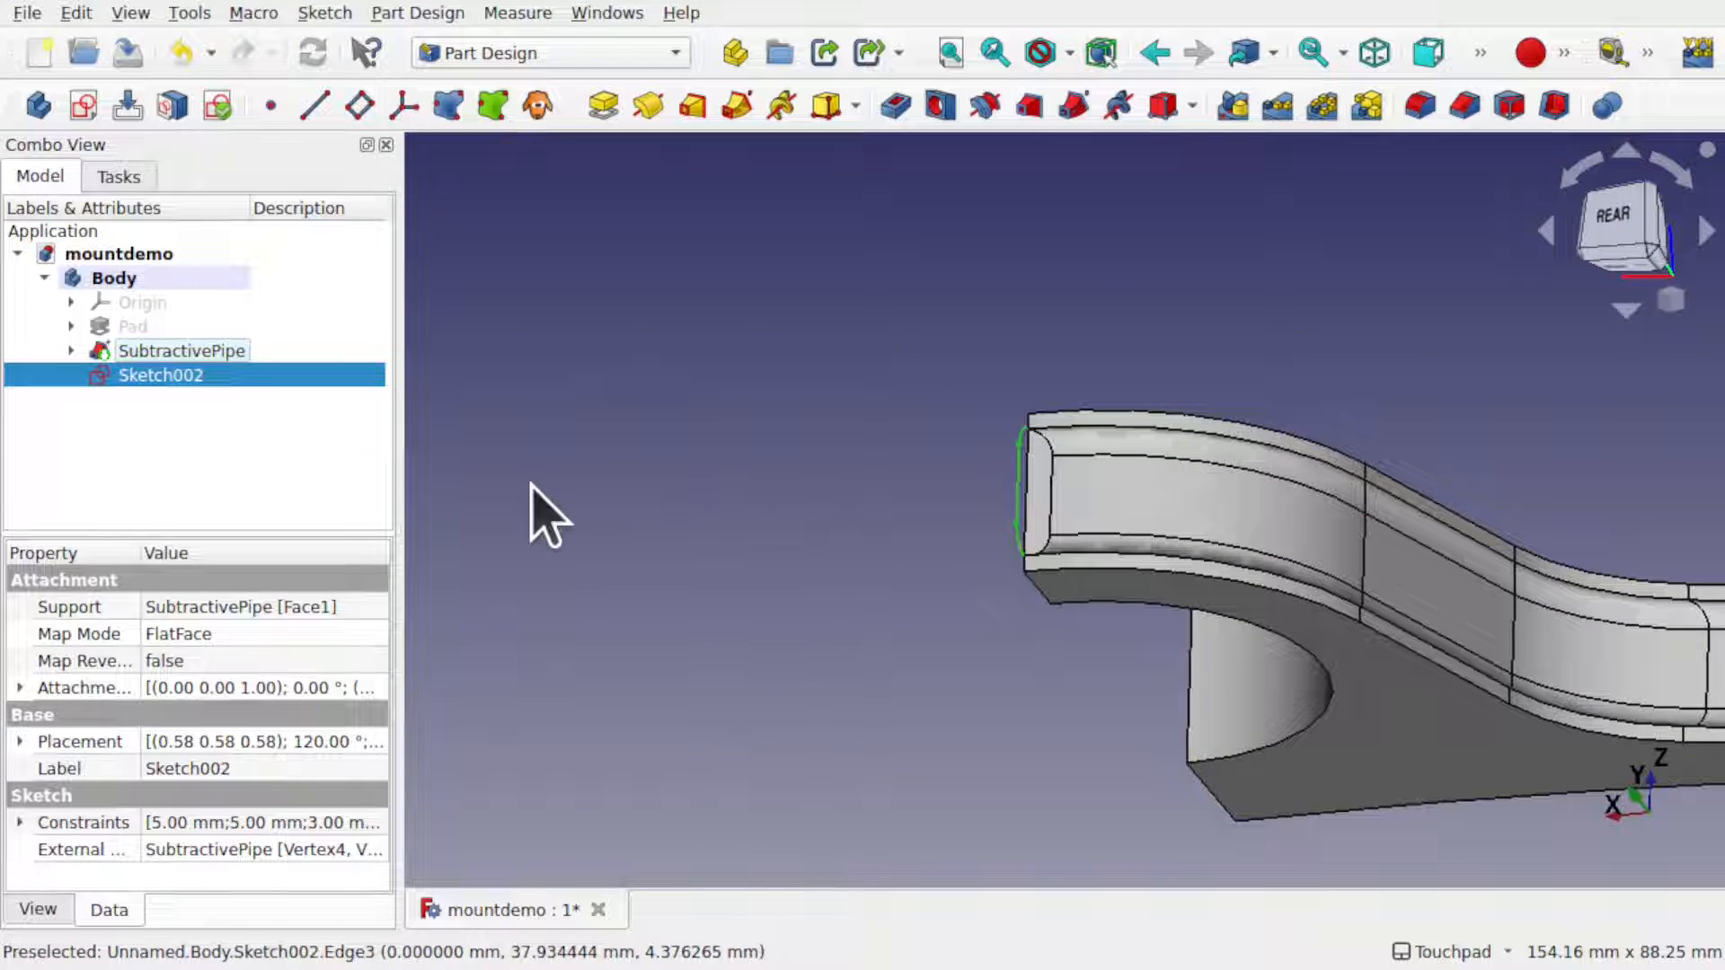
{"action": "left_click", "coordinate": [220, 352]}
{"action": "double_click", "coordinate": [220, 352]}
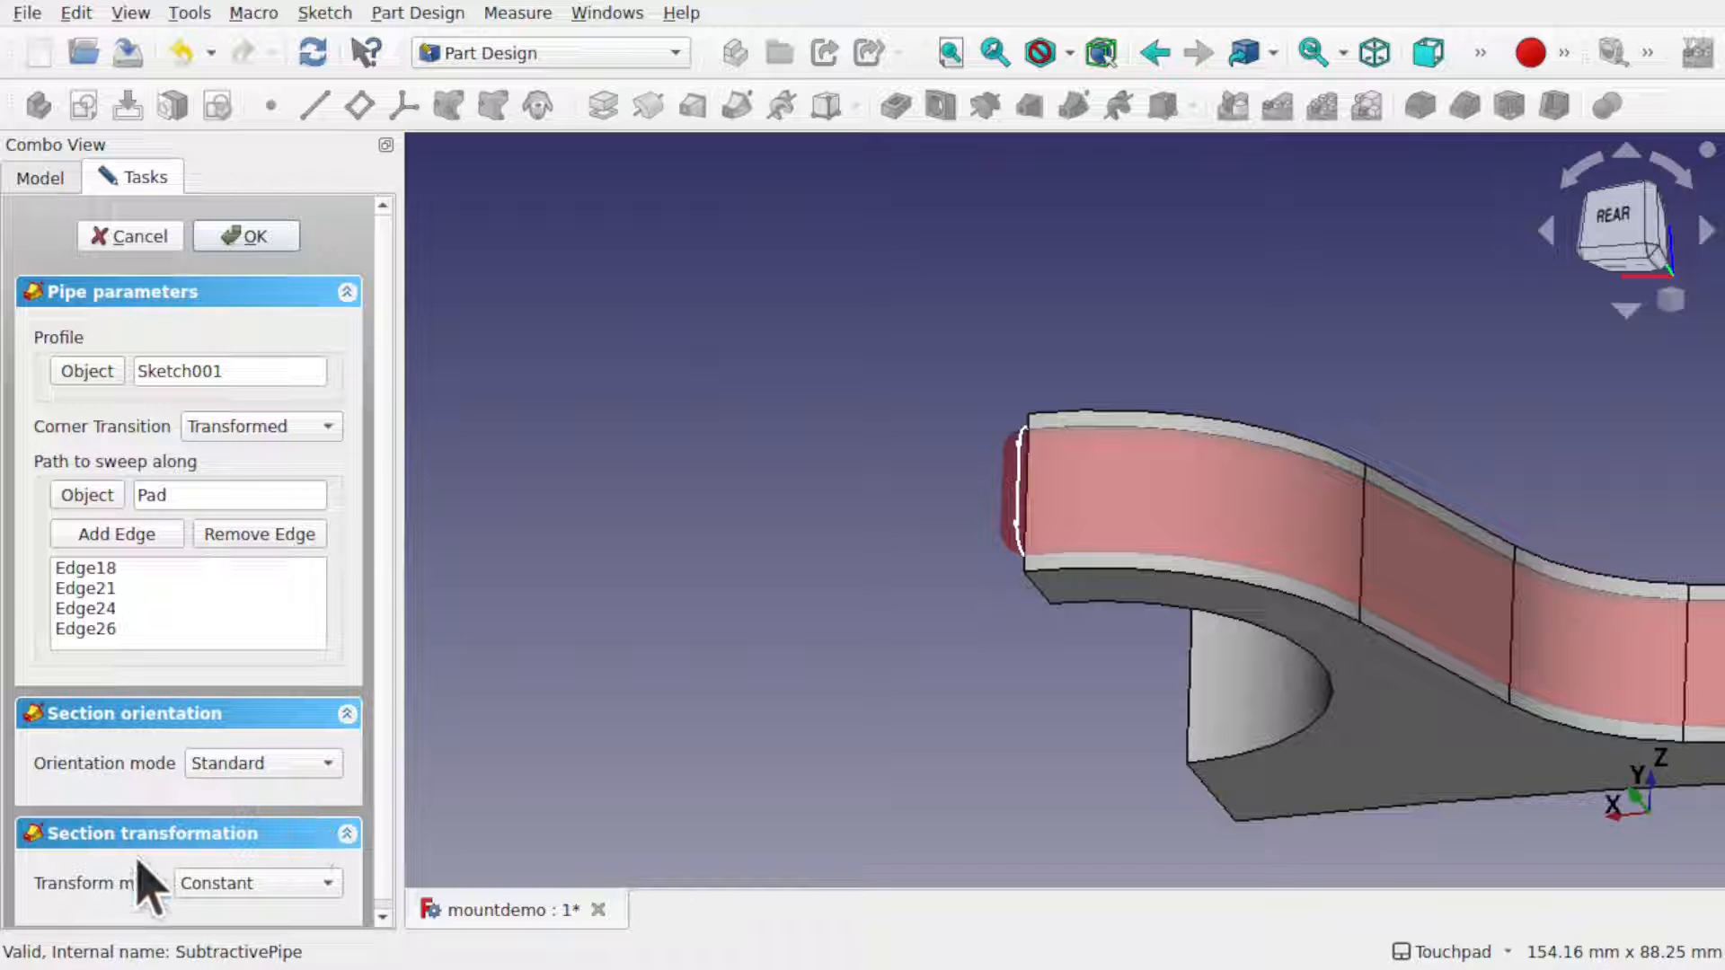
{"action": "left_click", "coordinate": [232, 883]}
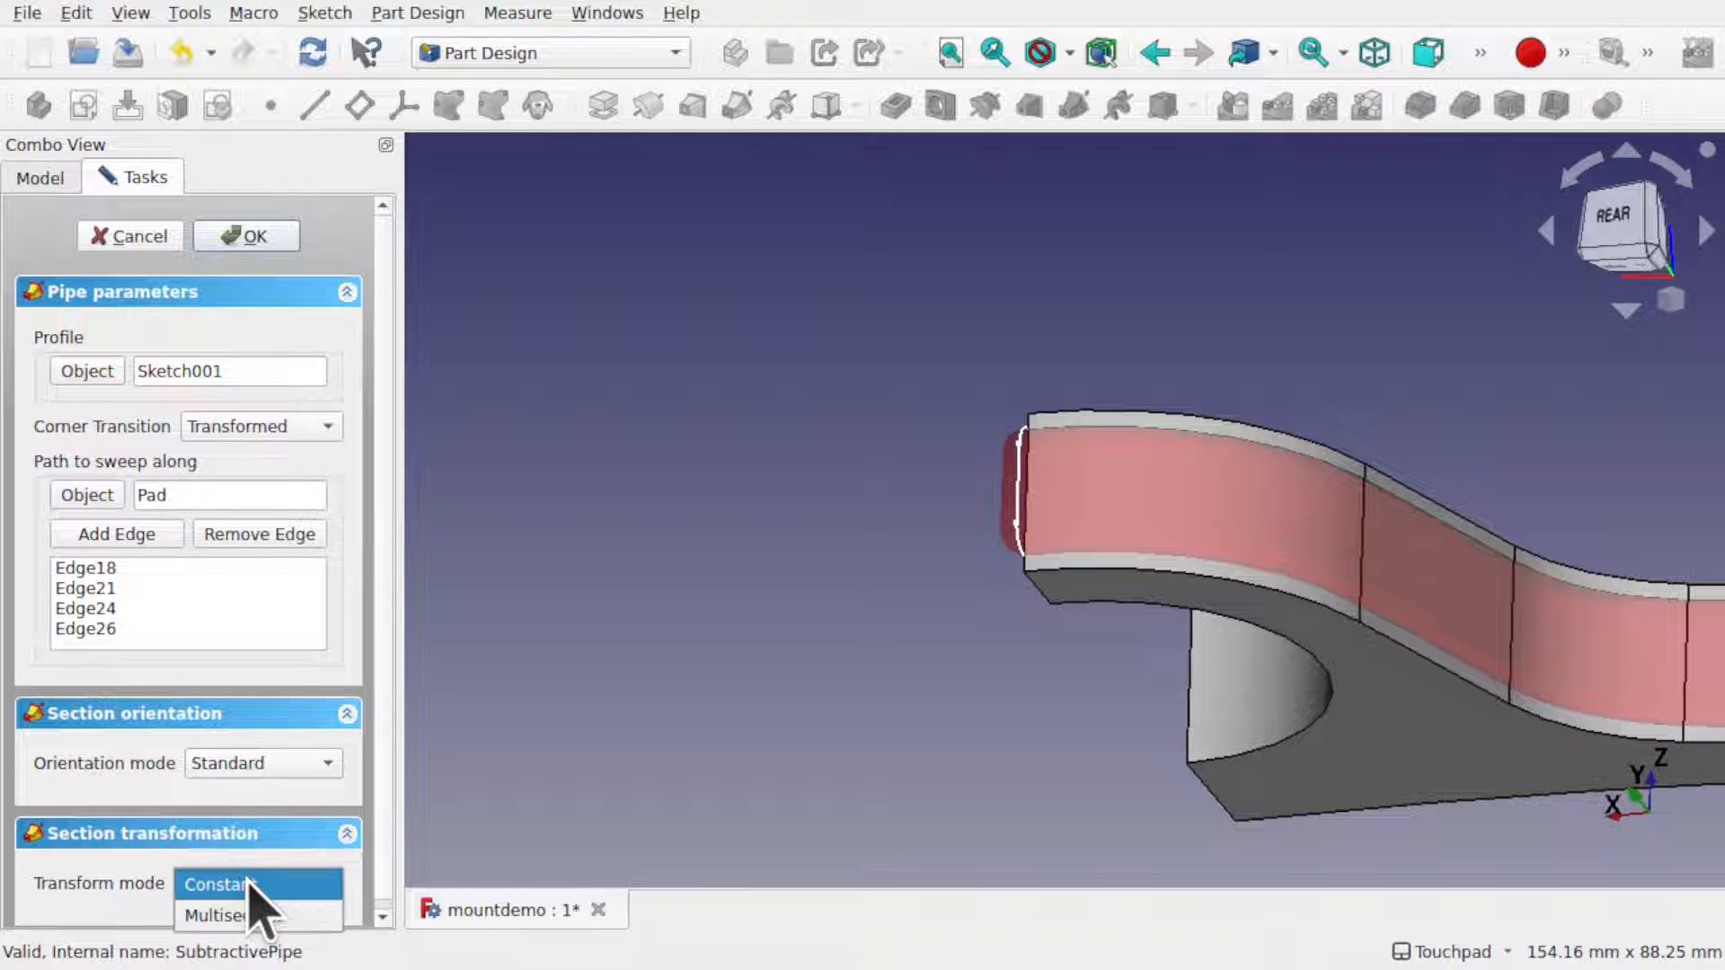
{"action": "left_click", "coordinate": [234, 916]}
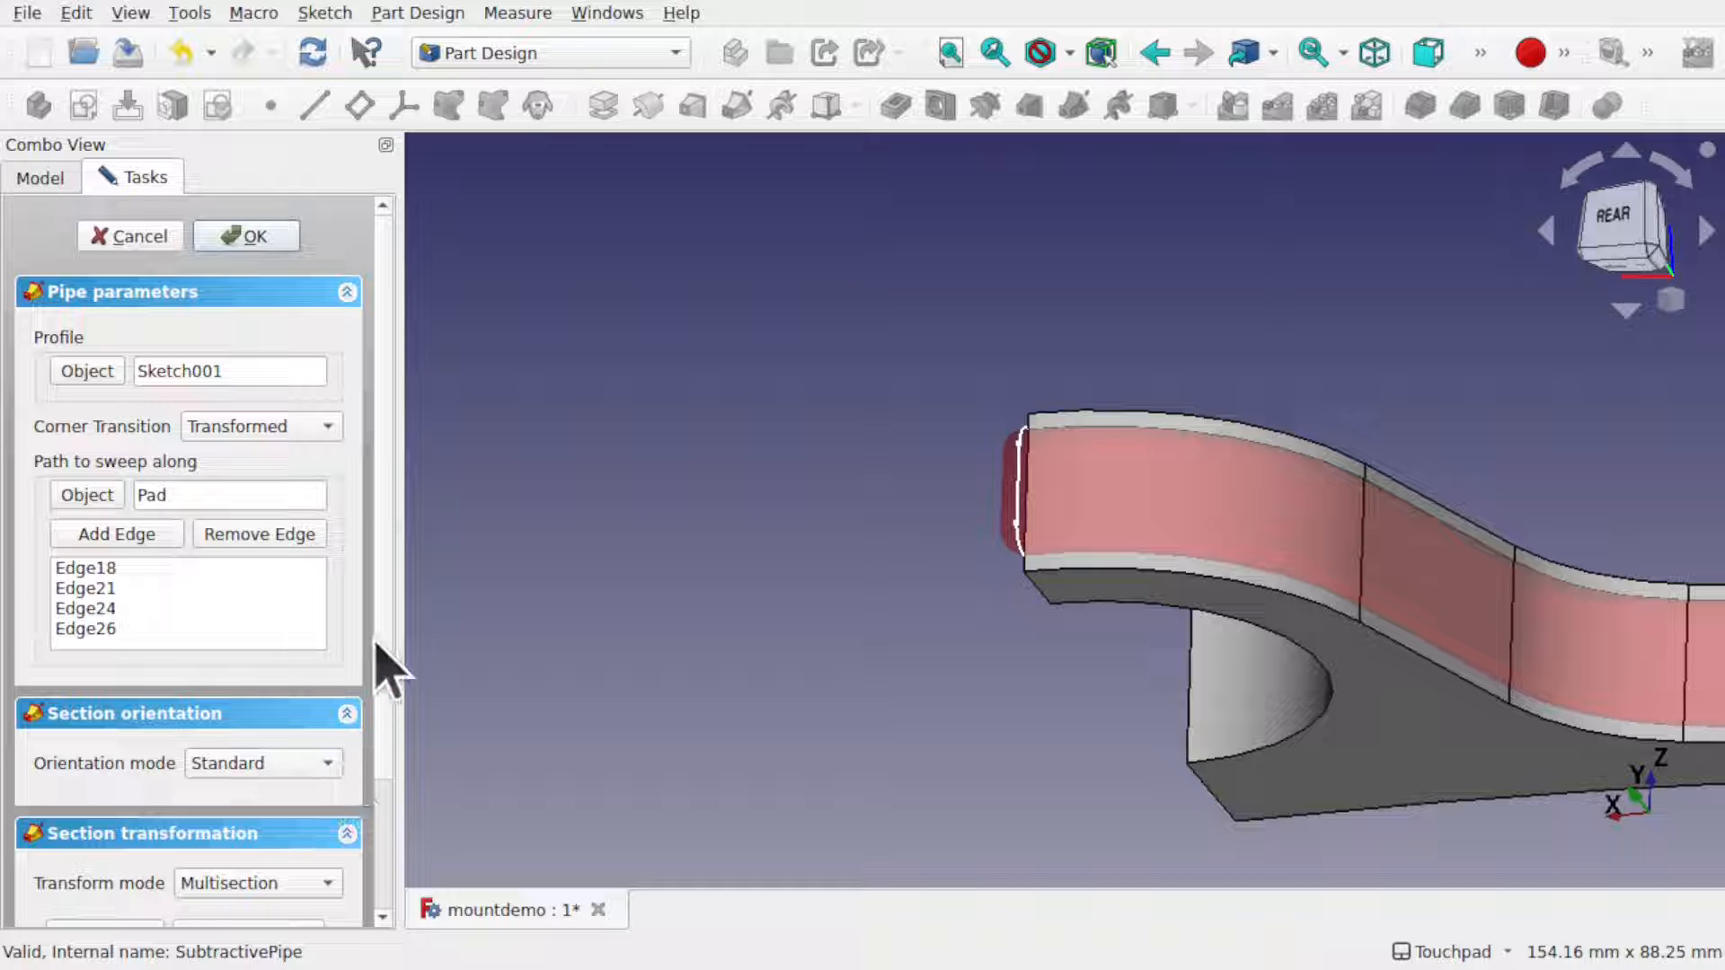
{"action": "scroll", "coordinate": [388, 719], "scroll_direction": "down", "scroll_amount": 3}
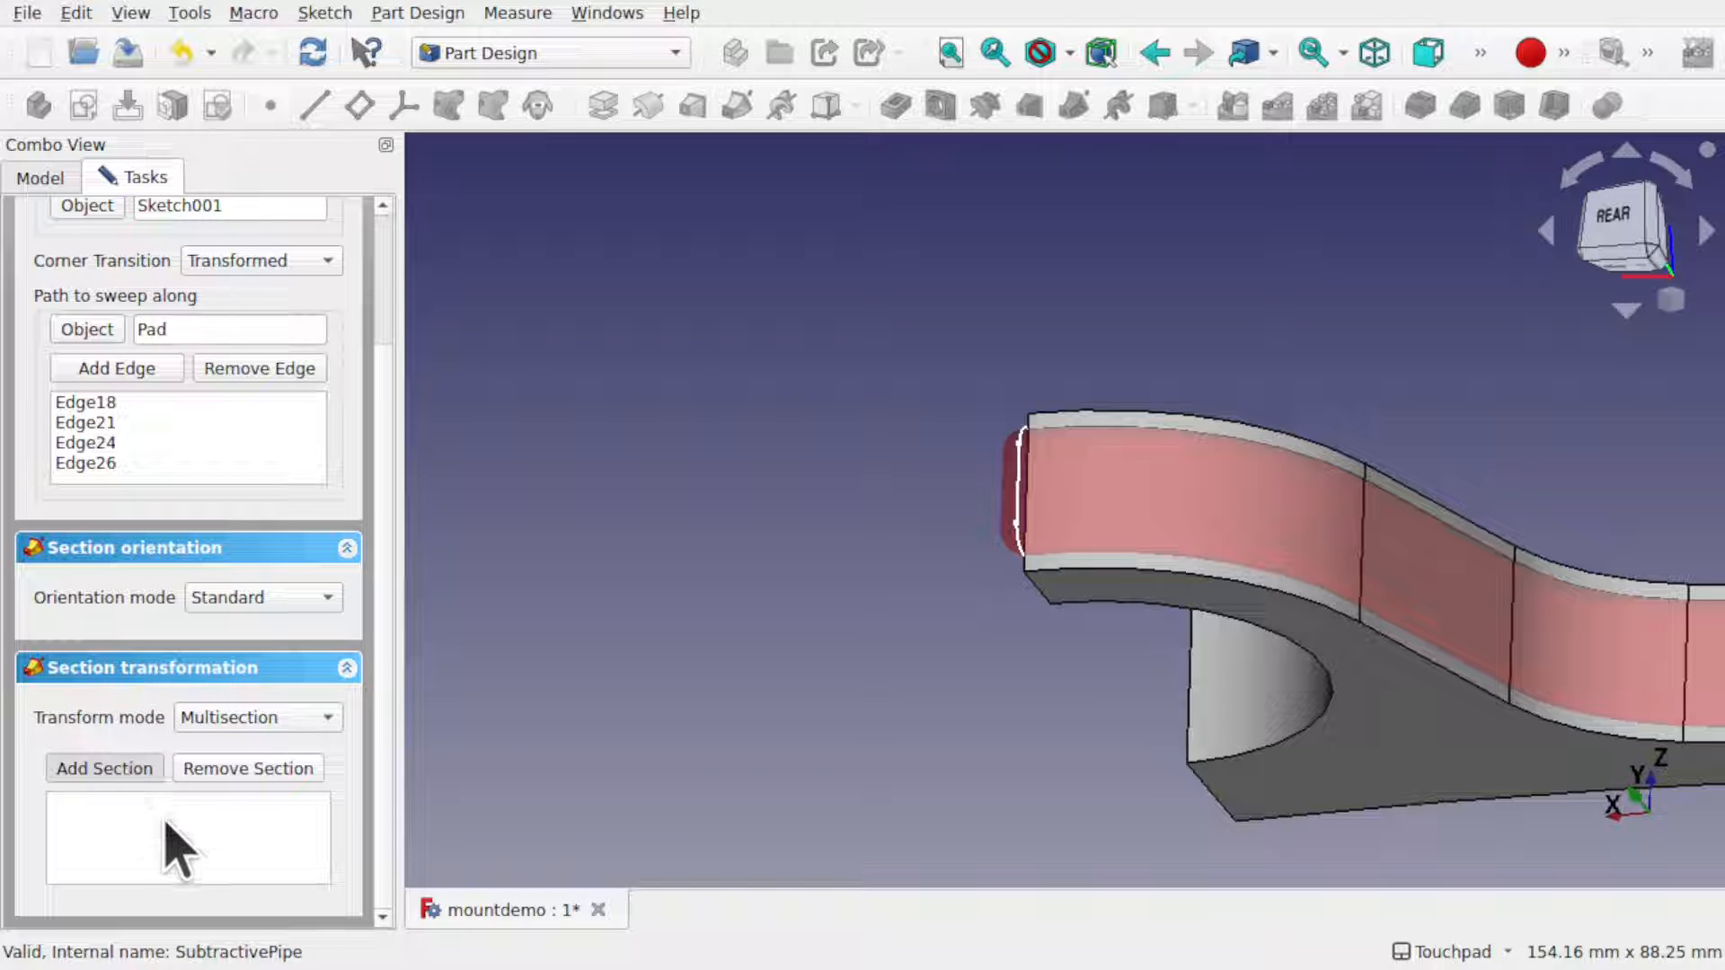
{"action": "left_click_drag", "start_coordinate": [917, 558], "coordinate": [1136, 543], "text": "alt"}
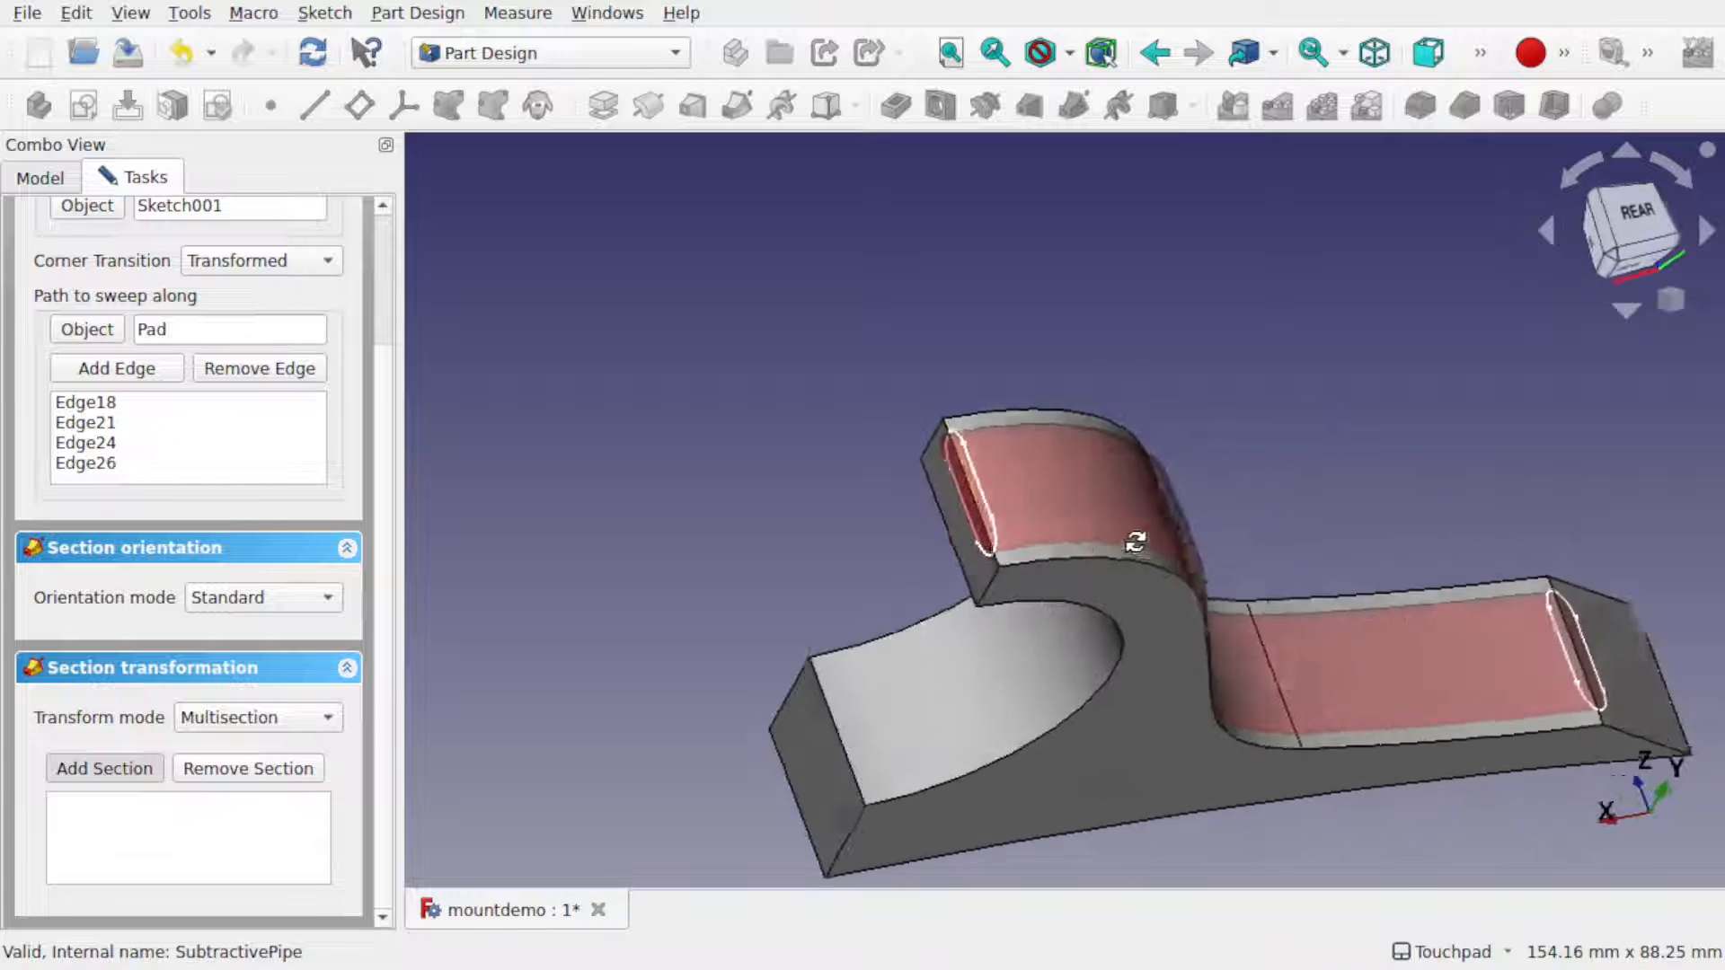
{"action": "scroll", "coordinate": [1002, 494], "scroll_direction": "up", "scroll_amount": 7}
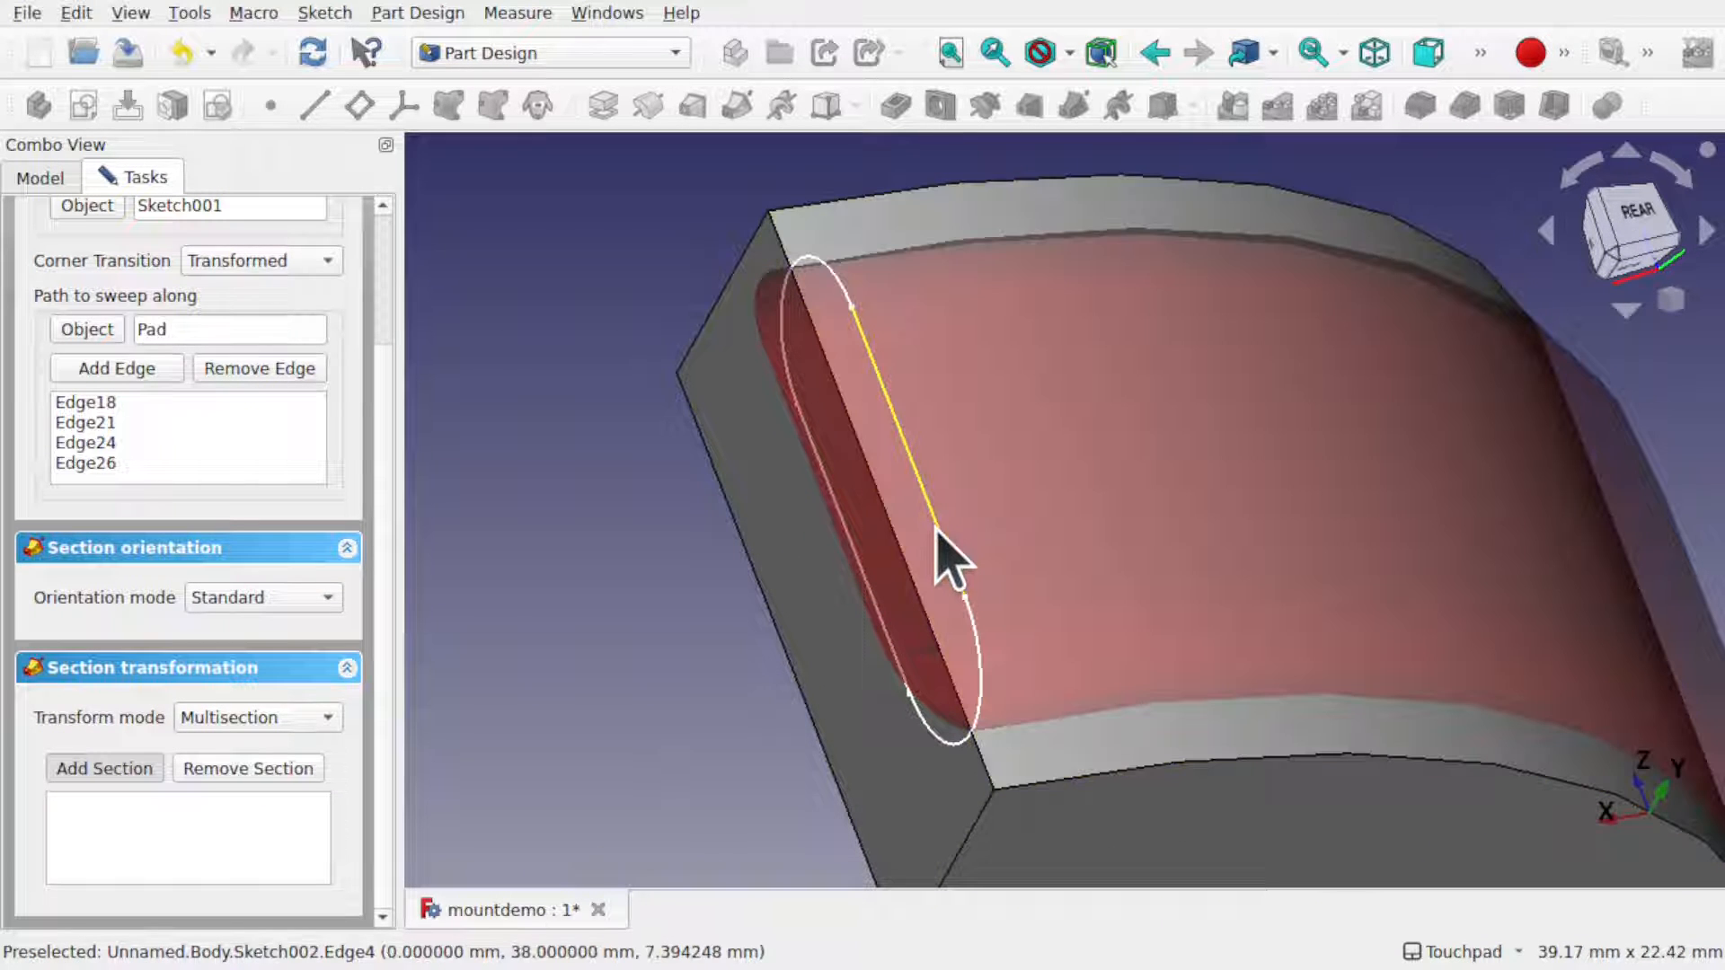
{"action": "left_click", "coordinate": [938, 532]}
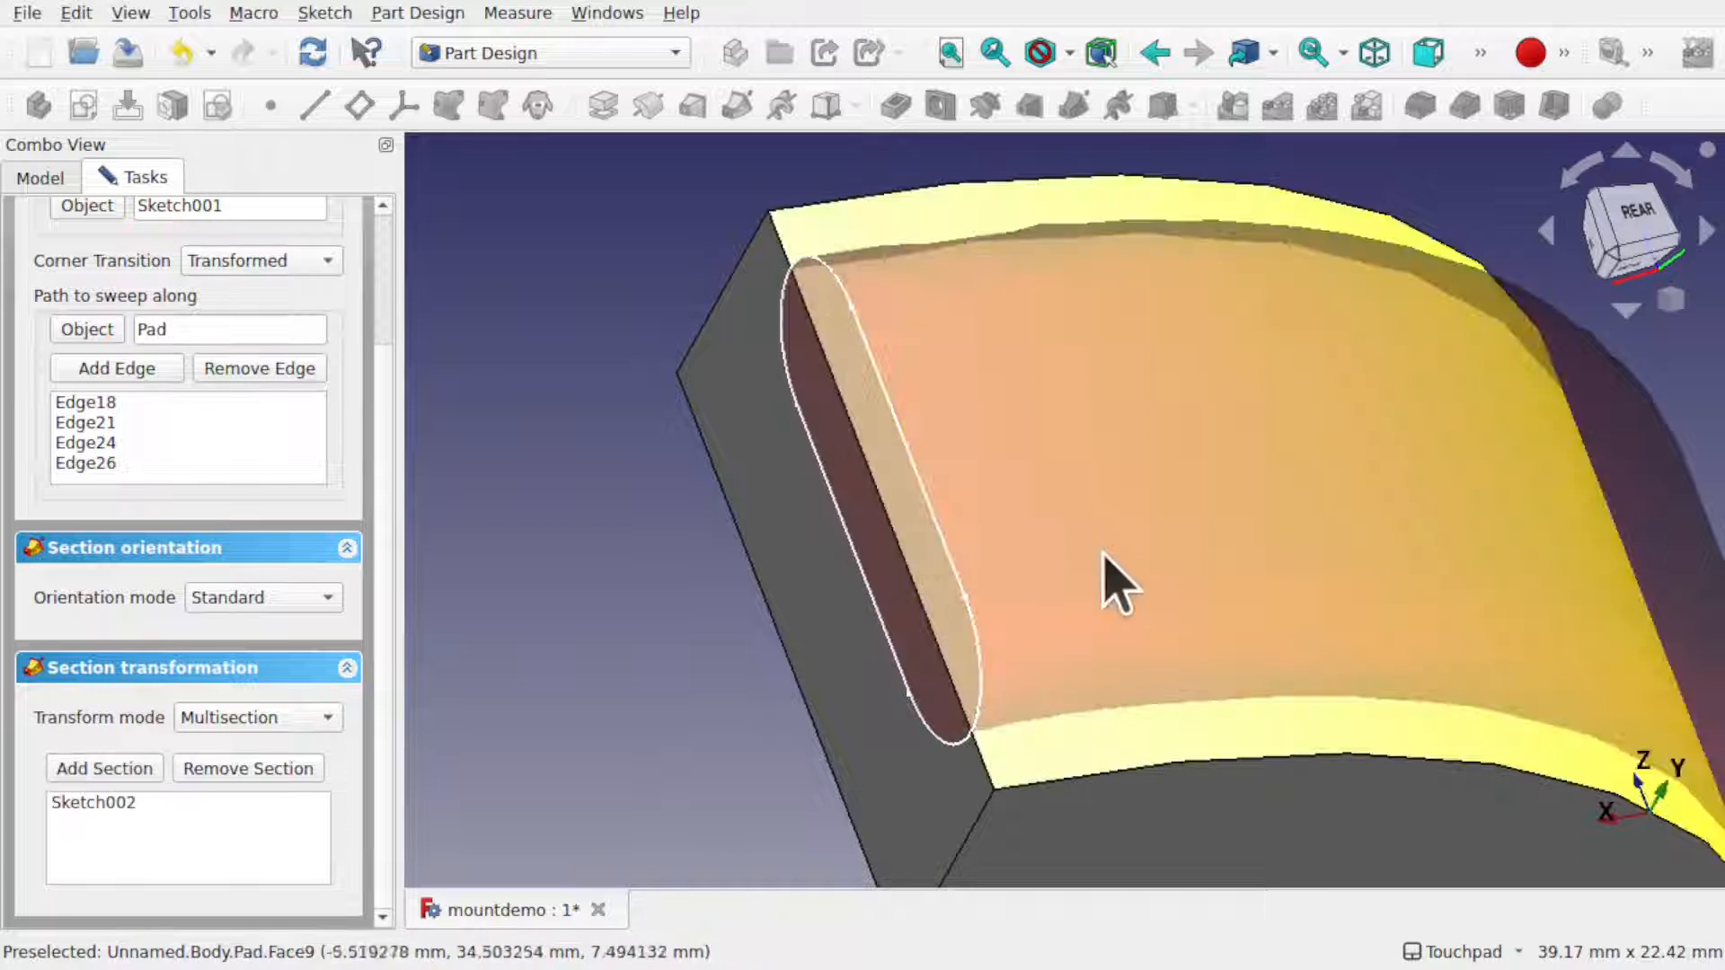
- Inspect the multisection sweep around the hook tip from several sides and accept the edited subtractive pipe
{"action": "left_click_drag", "start_coordinate": [1105, 578], "coordinate": [980, 366], "text": "alt"}
{"action": "left_click_drag", "start_coordinate": [926, 443], "coordinate": [1141, 588], "text": "alt"}
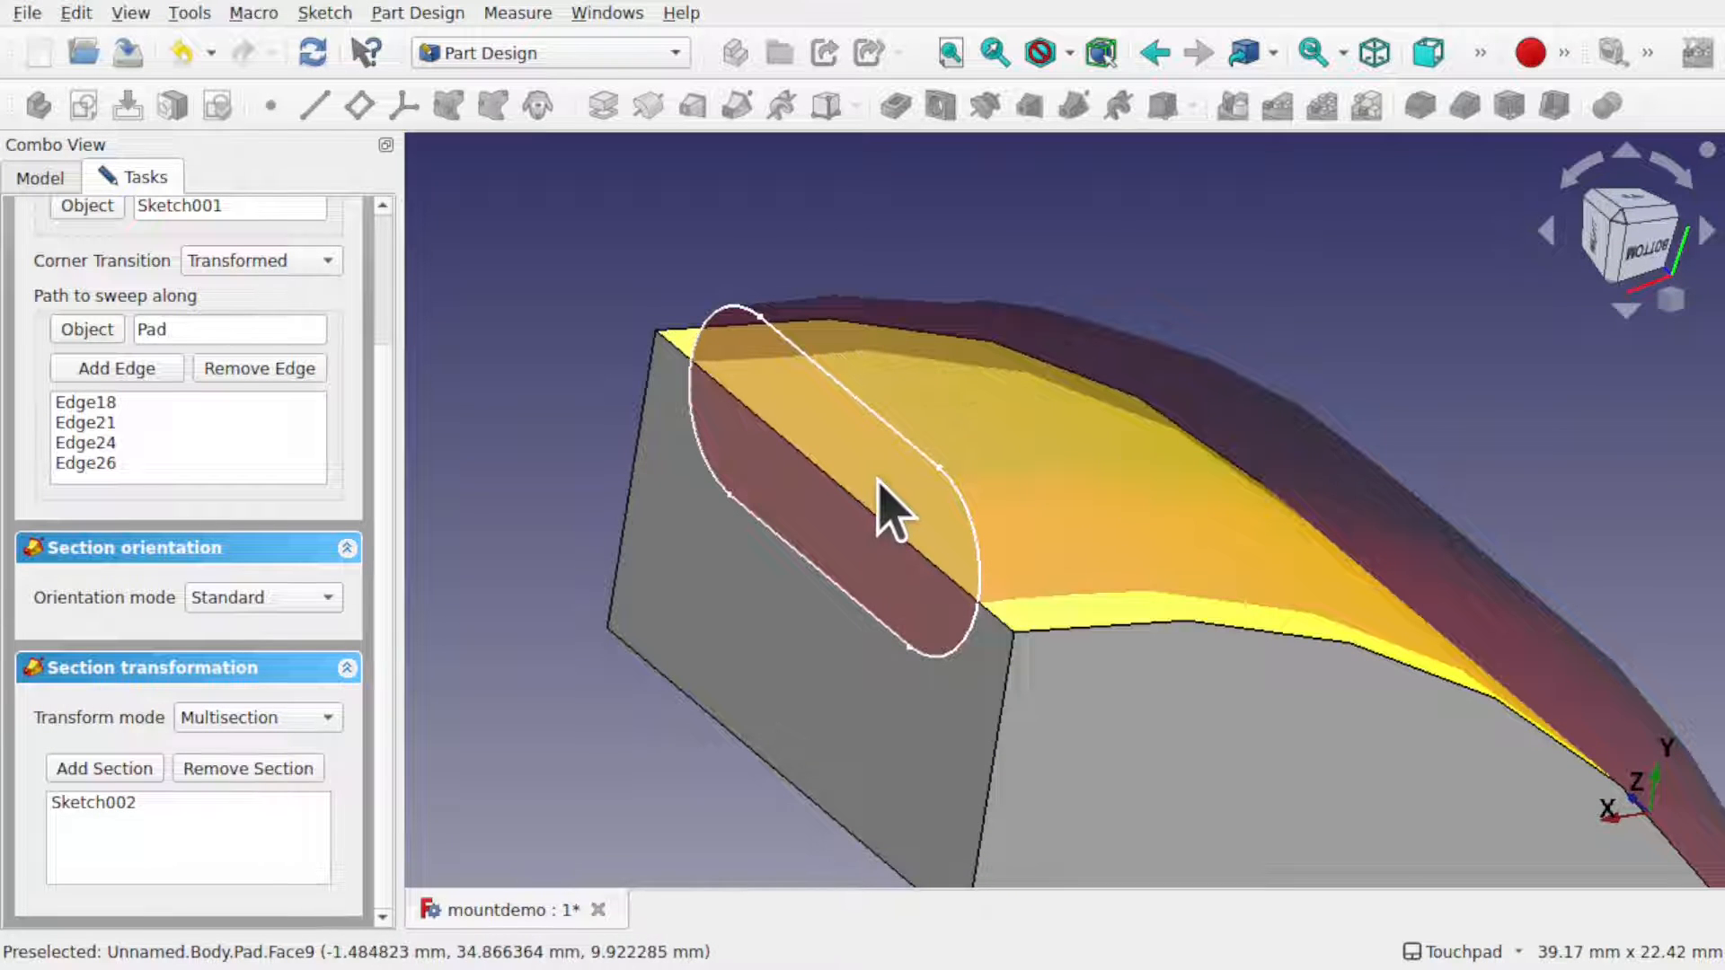
{"action": "scroll", "coordinate": [891, 505], "scroll_direction": "down", "scroll_amount": 5}
{"action": "left_click_drag", "start_coordinate": [893, 500], "coordinate": [755, 517], "text": "alt"}
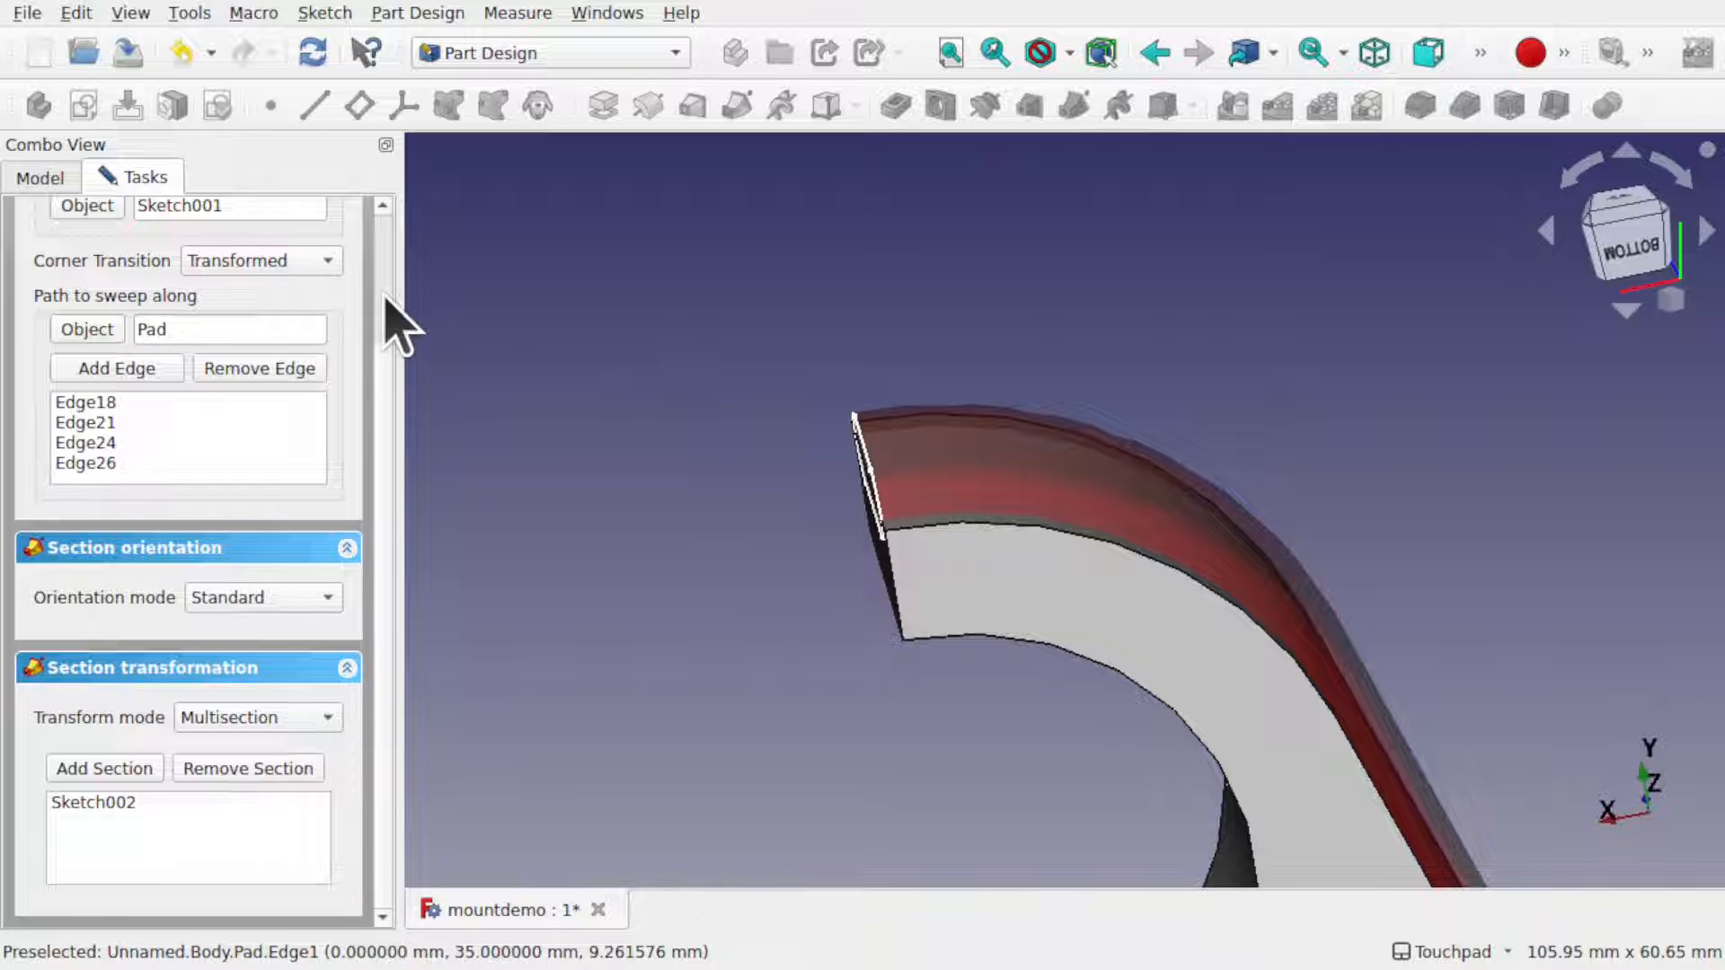
{"action": "scroll", "coordinate": [383, 305], "scroll_direction": "up", "scroll_amount": 3}
{"action": "left_click_drag", "start_coordinate": [908, 418], "coordinate": [913, 466], "text": "alt"}
{"action": "scroll", "coordinate": [913, 468], "scroll_direction": "down", "scroll_amount": 3}
{"action": "left_click_drag", "start_coordinate": [1128, 494], "coordinate": [872, 475], "text": "shift"}
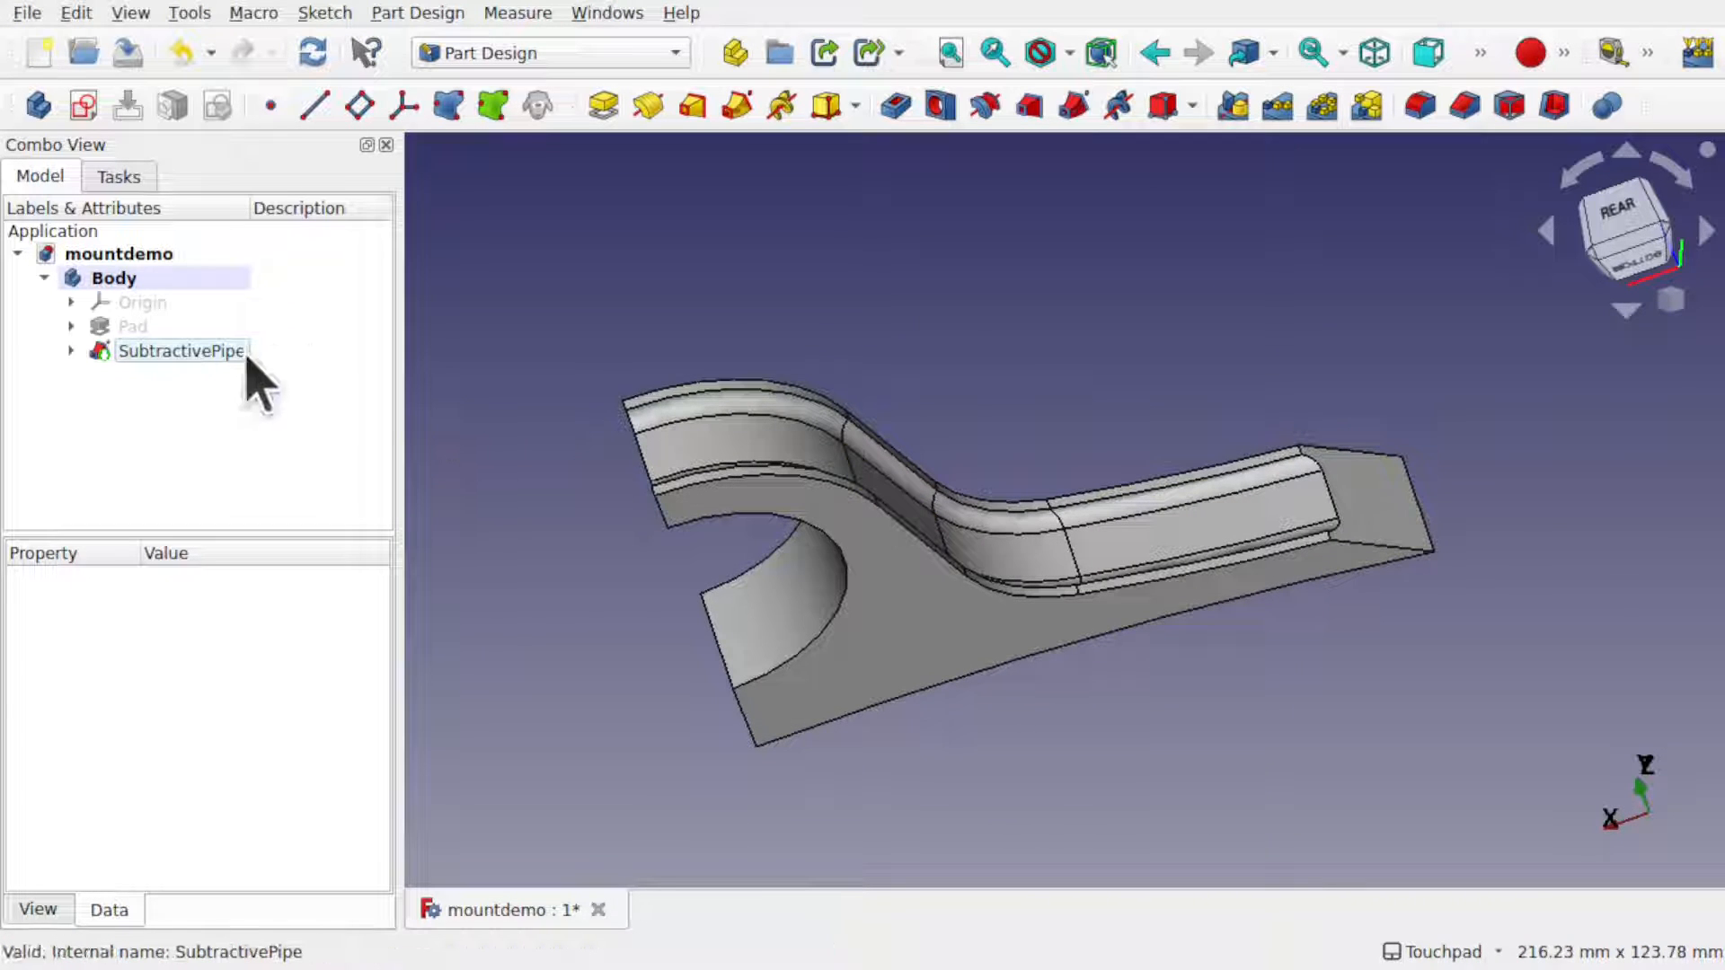
- Delete the subtractive pipe despite its sketch dependency and show the hook tip's slot sketch, Sketch002
{"action": "left_click", "coordinate": [216, 352]}
{"action": "key", "text": "Delete"}
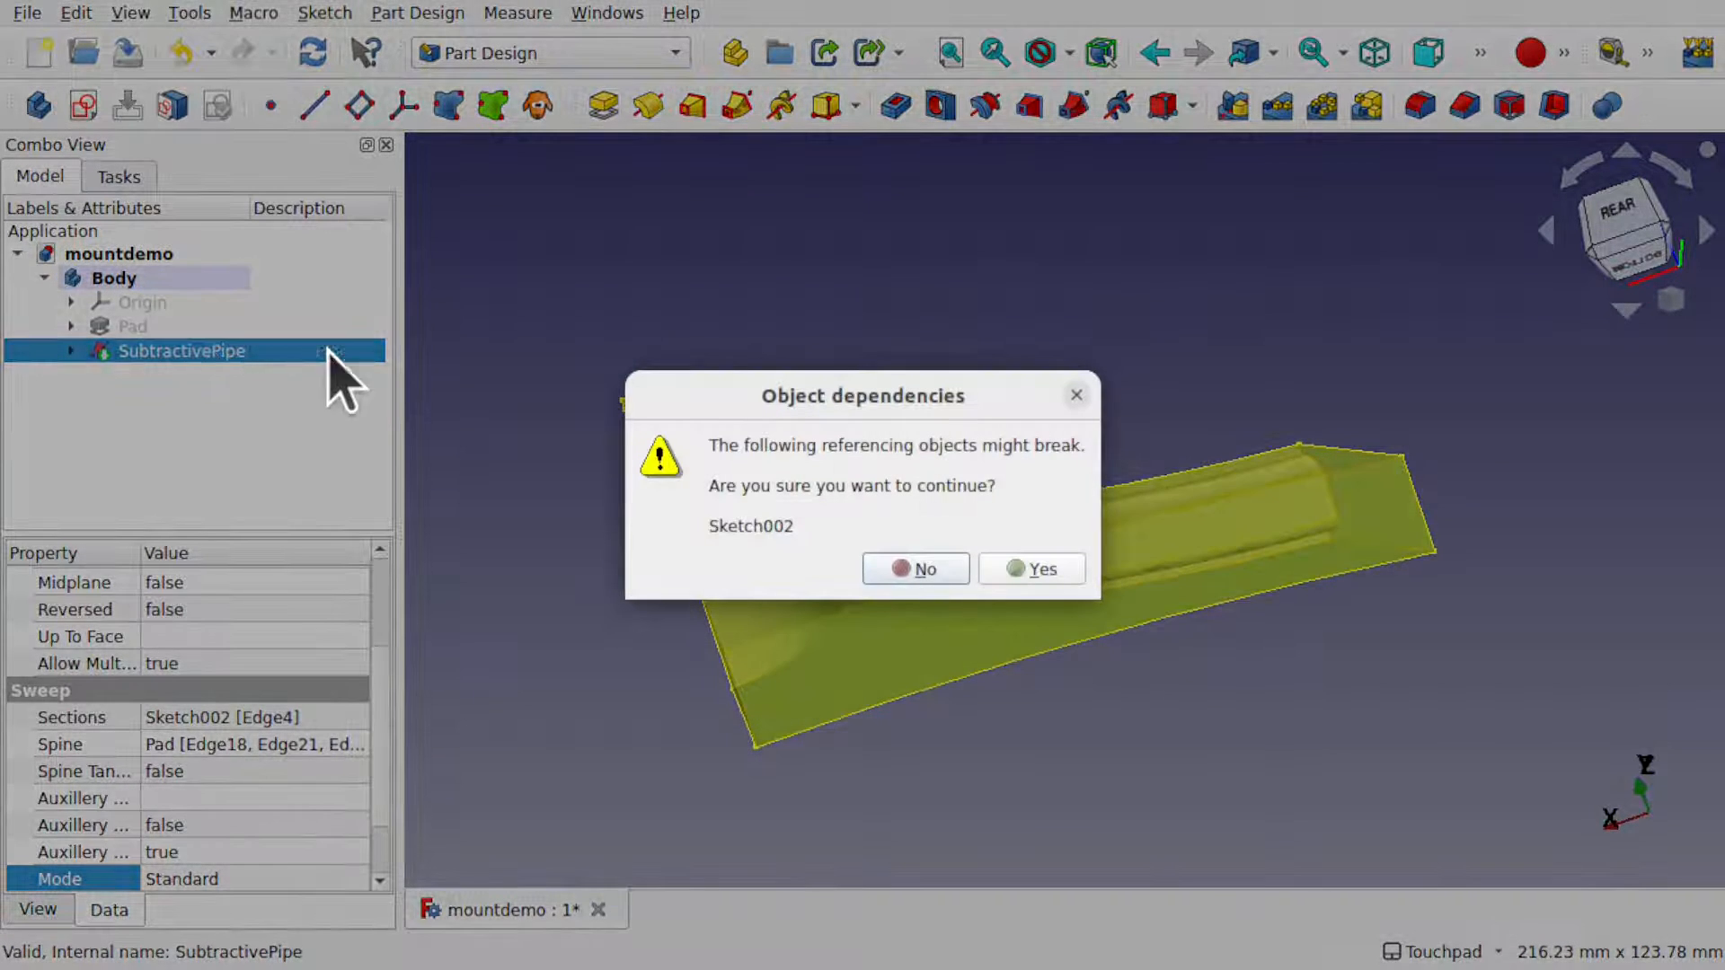
{"action": "left_click", "coordinate": [1011, 568]}
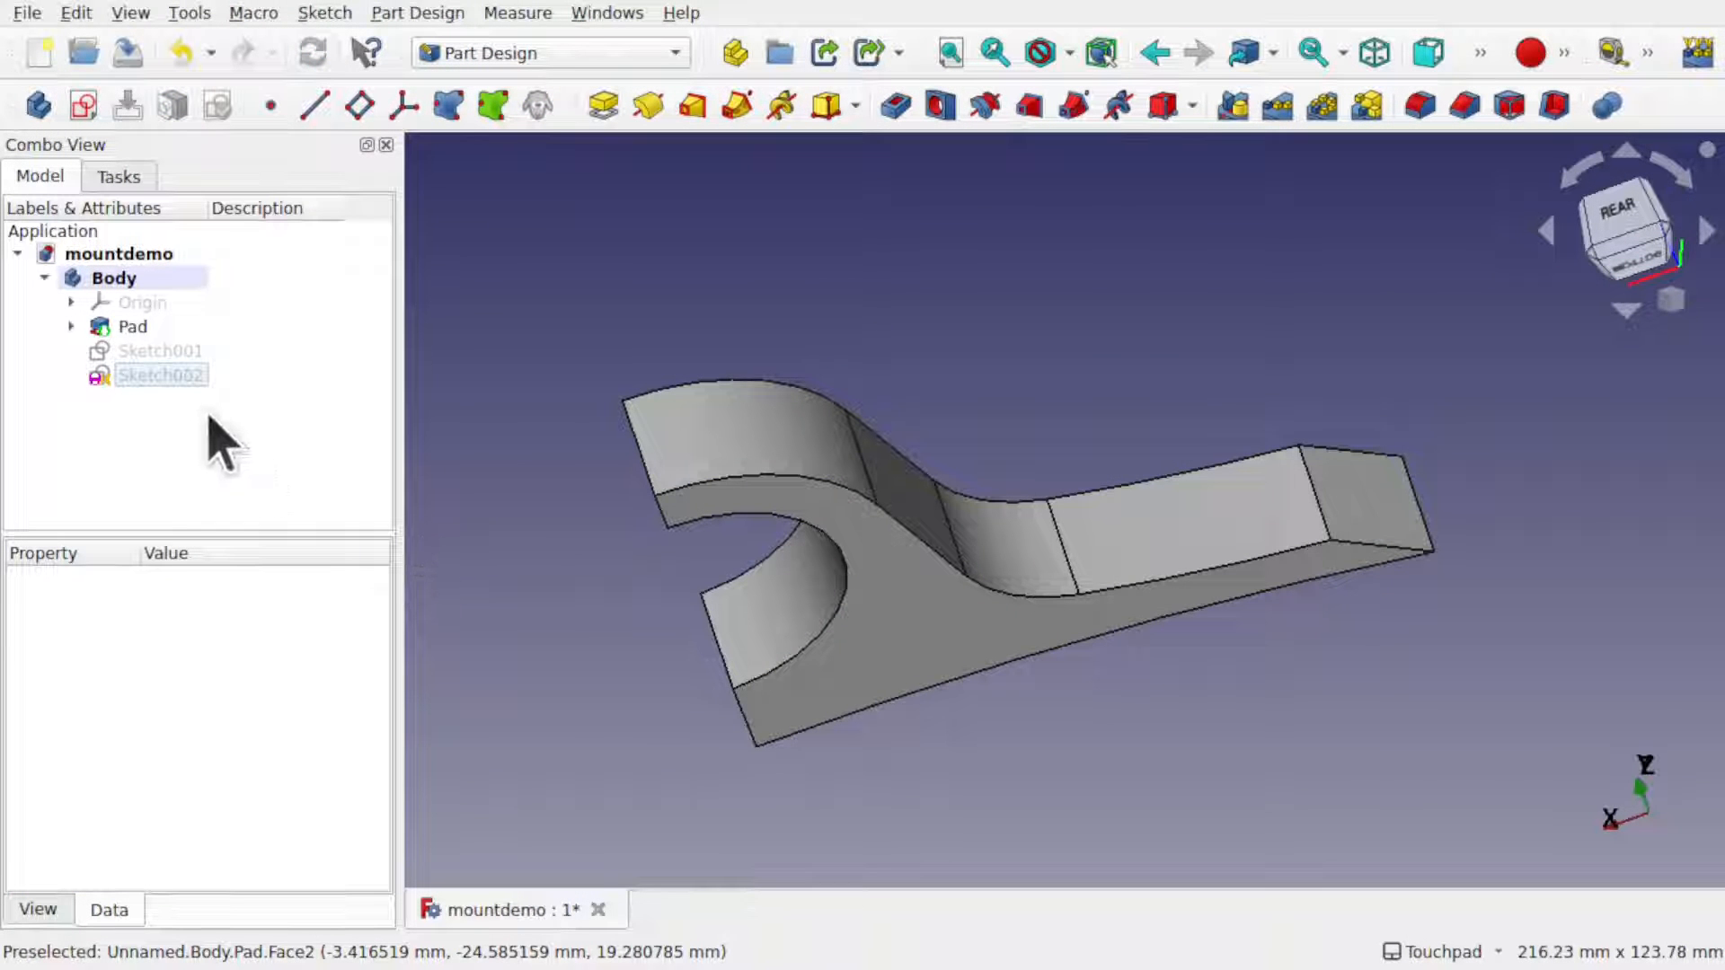
{"action": "left_click", "coordinate": [170, 383]}
{"action": "key", "text": "space"}
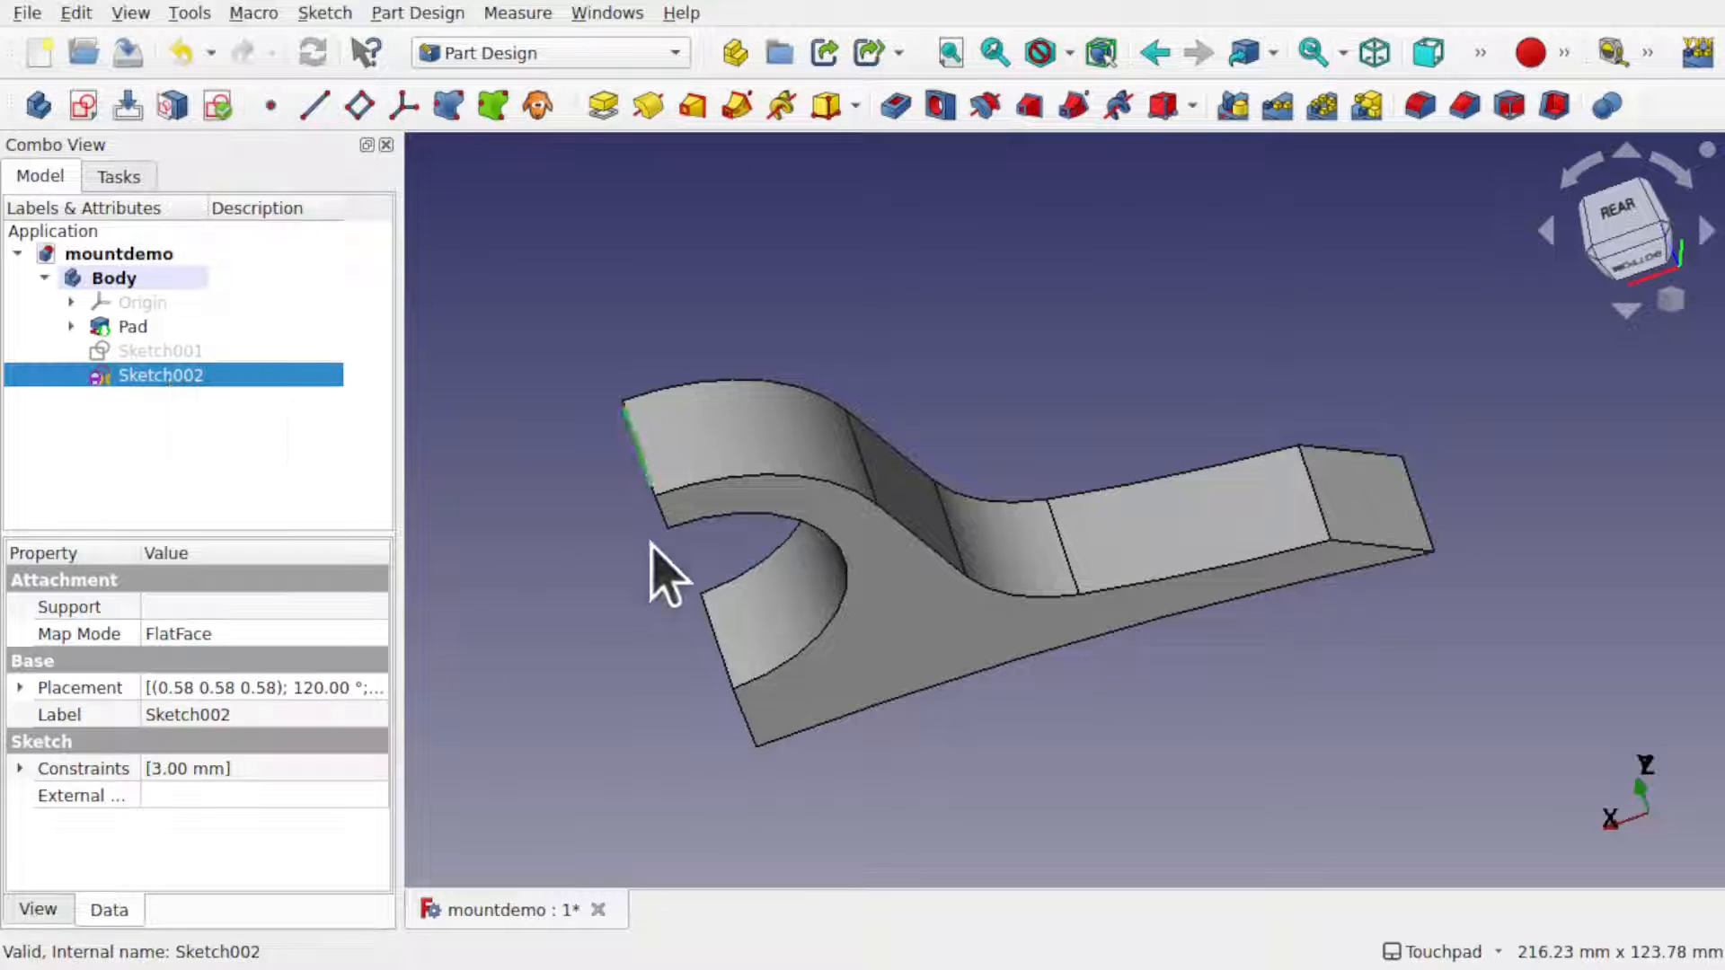
- Start a subtractive pipe with Sketch002 as the profile and add the hook's outer arc edge to the sweep path
{"action": "middle_click_drag", "start_coordinate": [652, 544], "coordinate": [897, 544]}
{"action": "left_click_drag", "start_coordinate": [773, 478], "coordinate": [1027, 530], "text": "shift"}
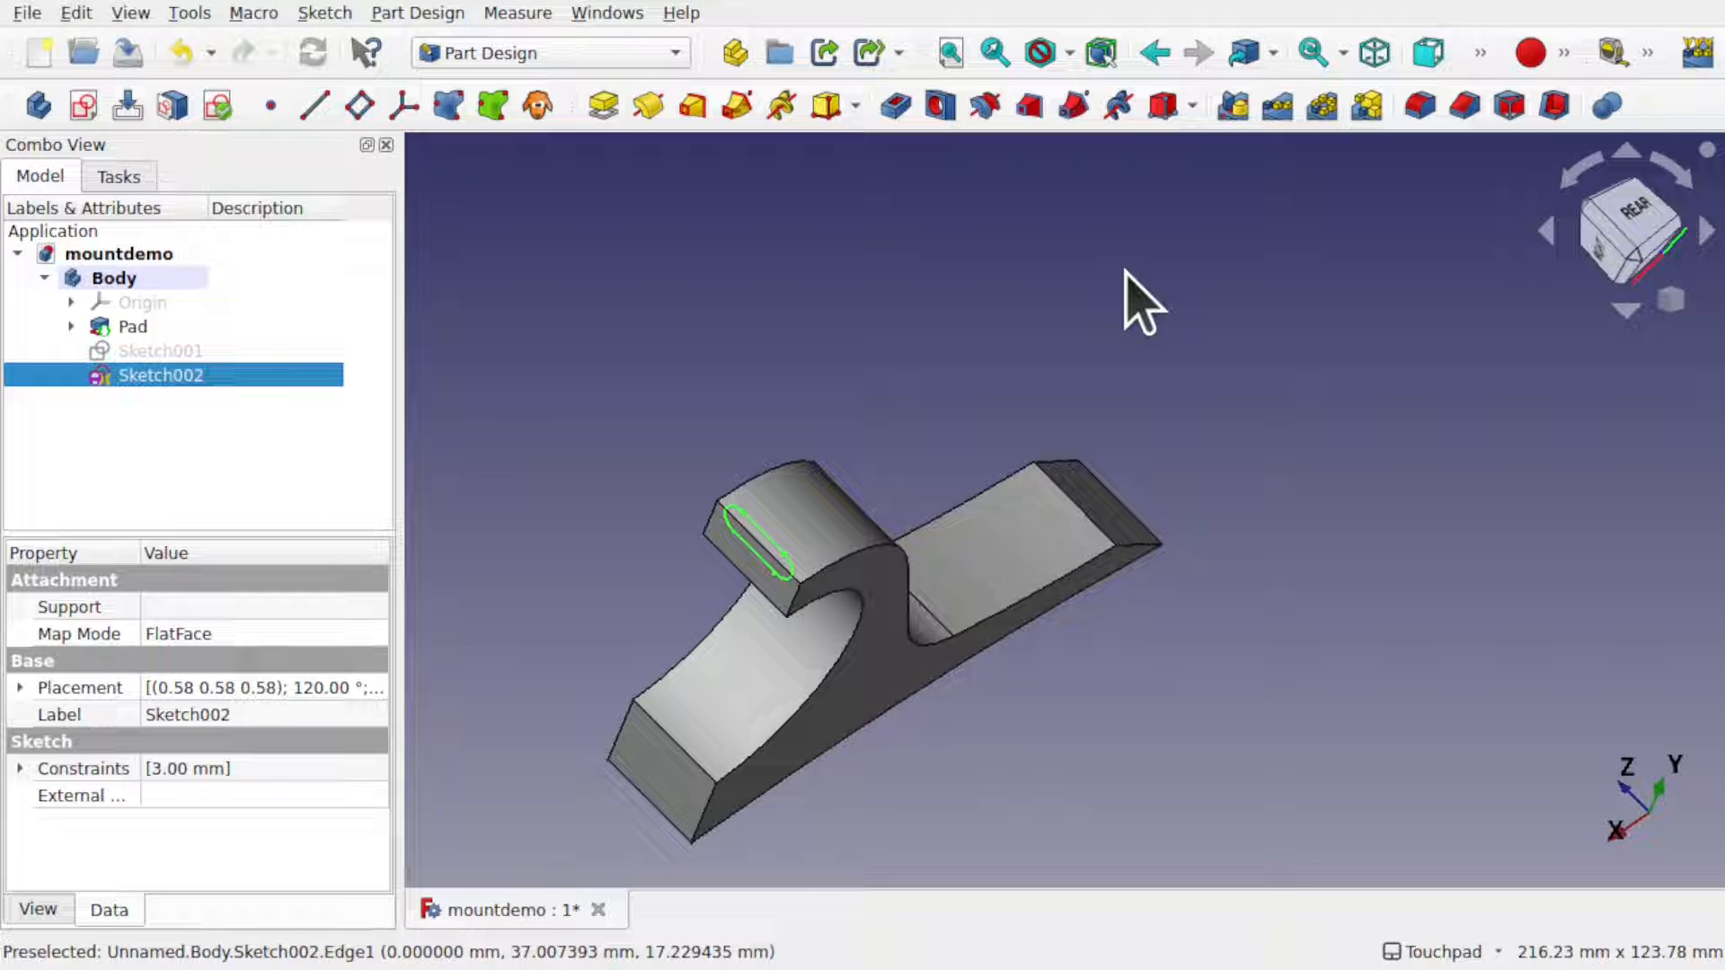
{"action": "left_click", "coordinate": [1071, 121]}
{"action": "left_click_drag", "start_coordinate": [975, 334], "coordinate": [879, 353], "text": "alt"}
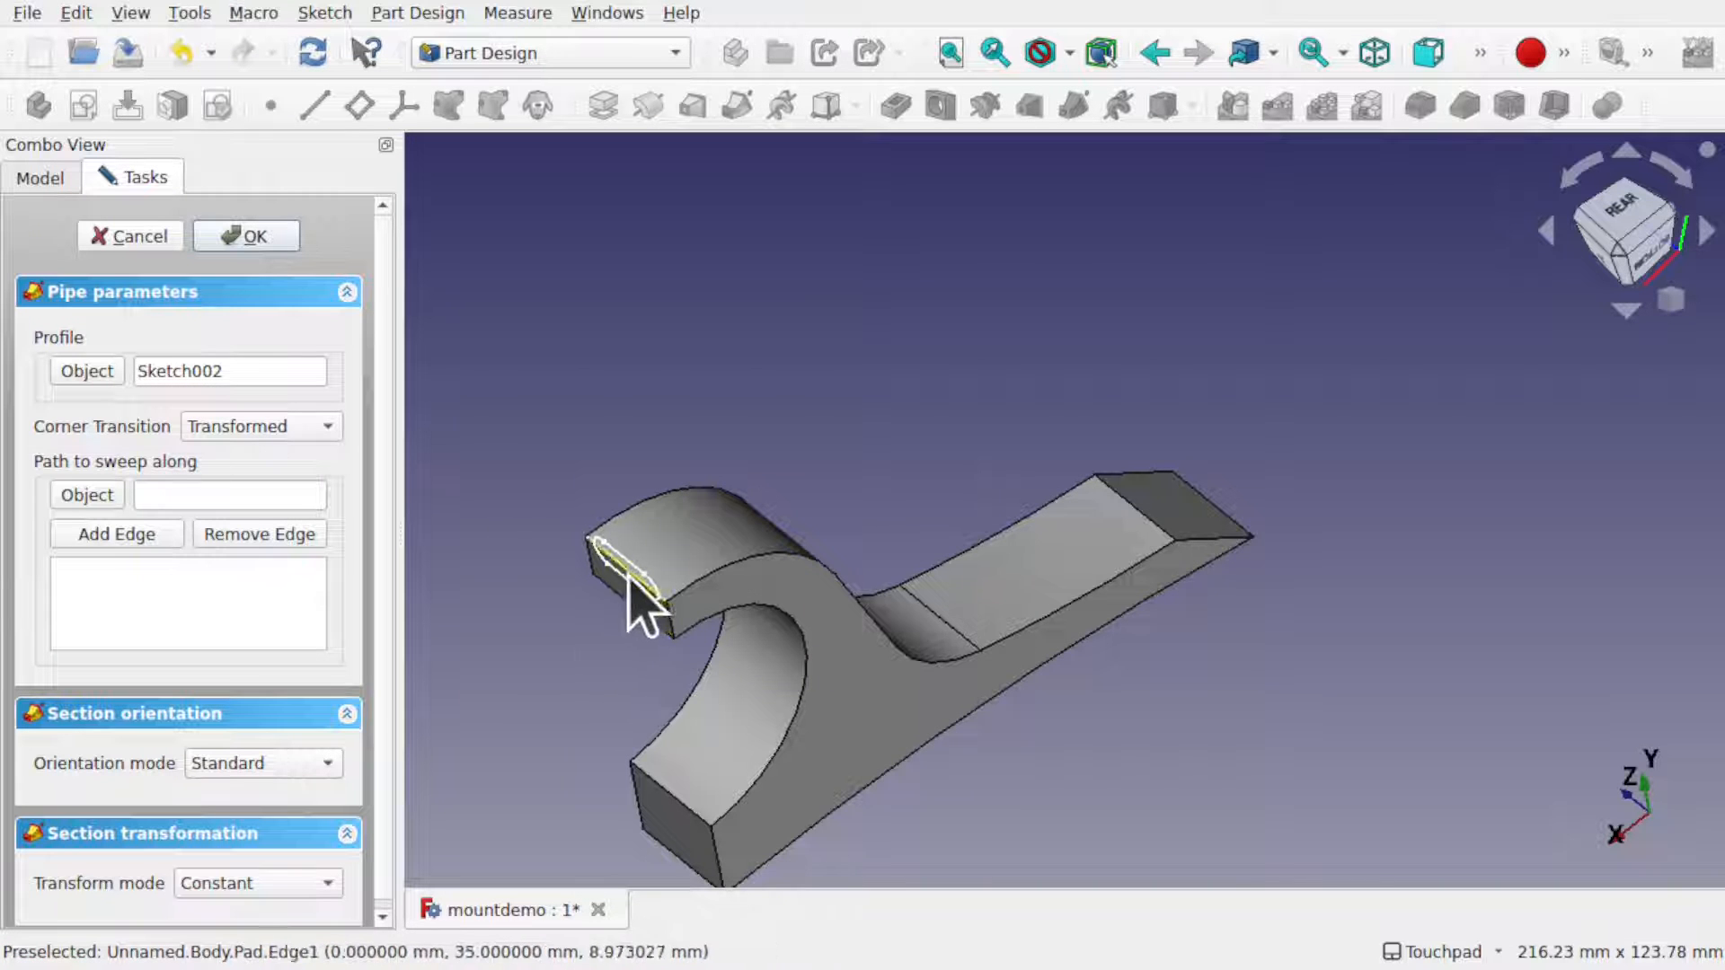
{"action": "left_click_drag", "start_coordinate": [795, 628], "coordinate": [628, 585], "text": "alt"}
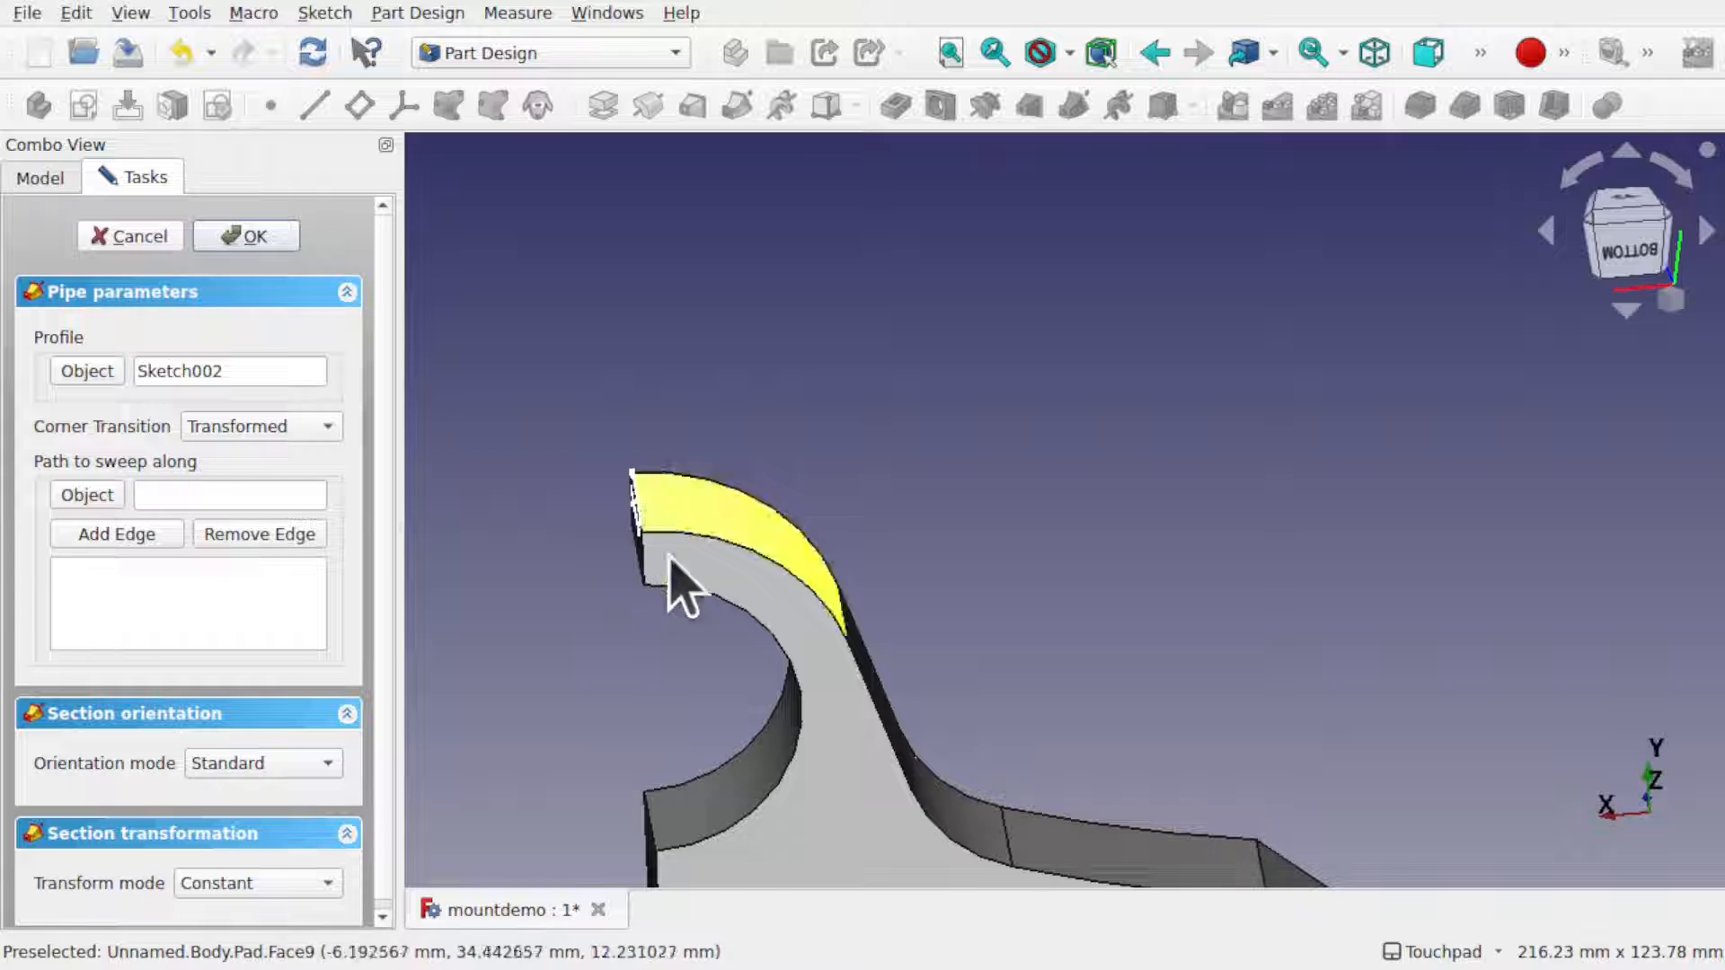
{"action": "left_click_drag", "start_coordinate": [755, 626], "coordinate": [751, 692], "text": "alt"}
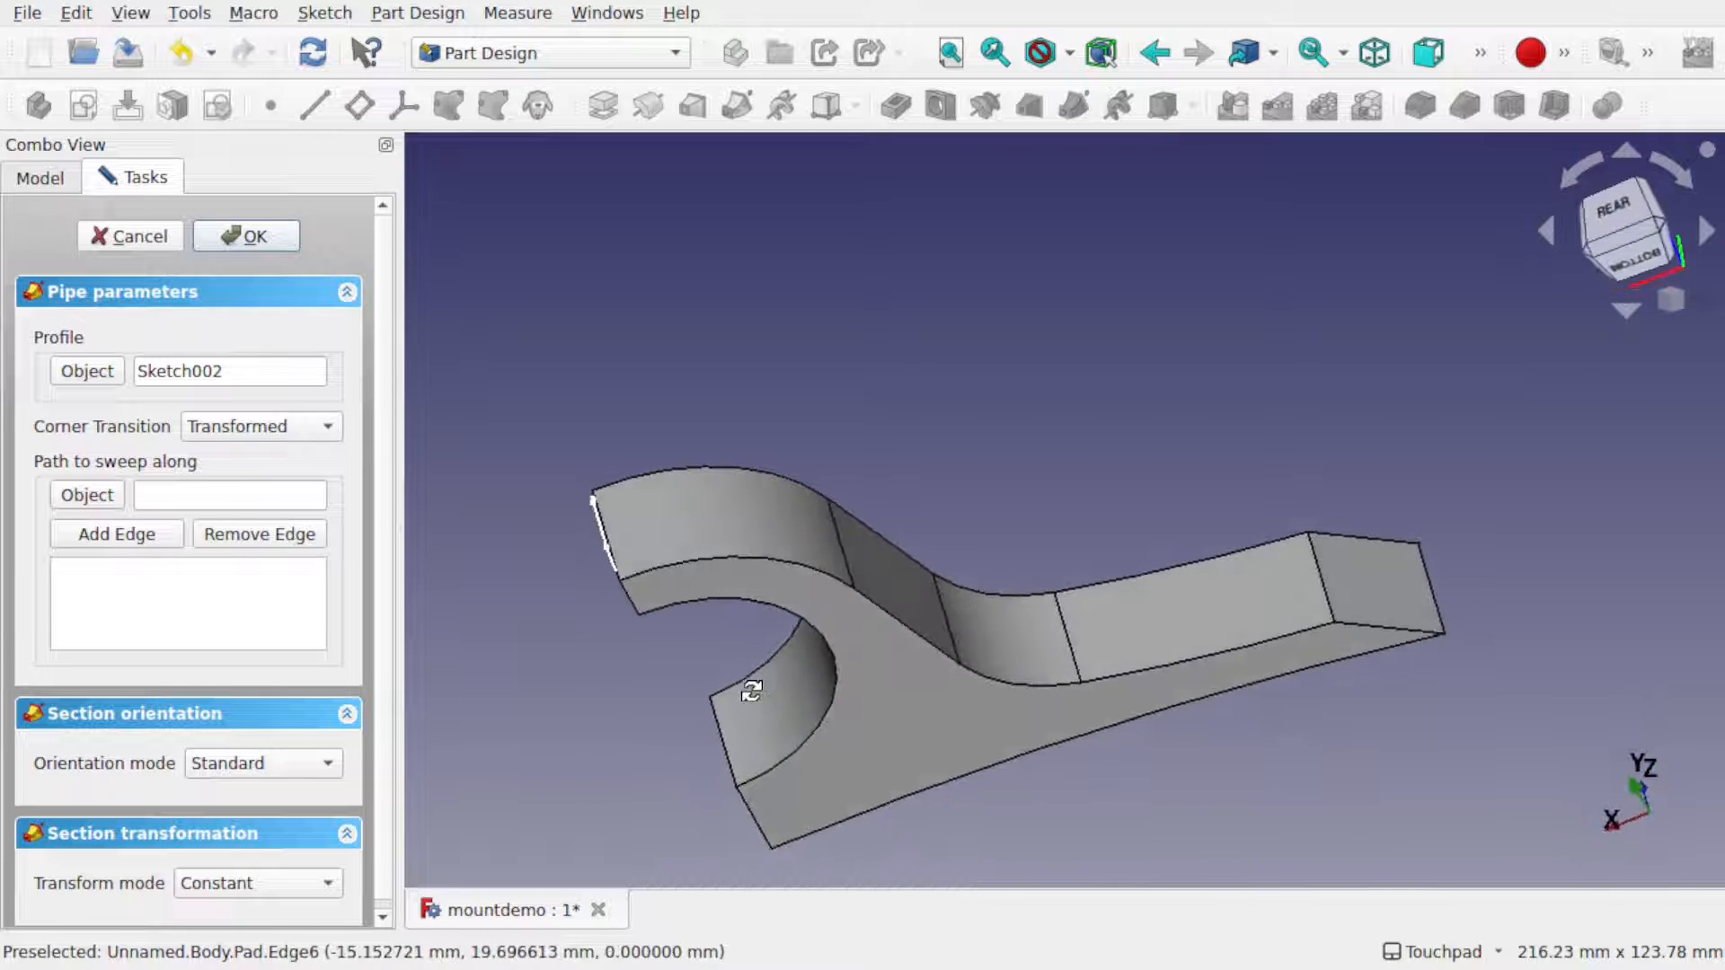
{"action": "left_click", "coordinate": [117, 534]}
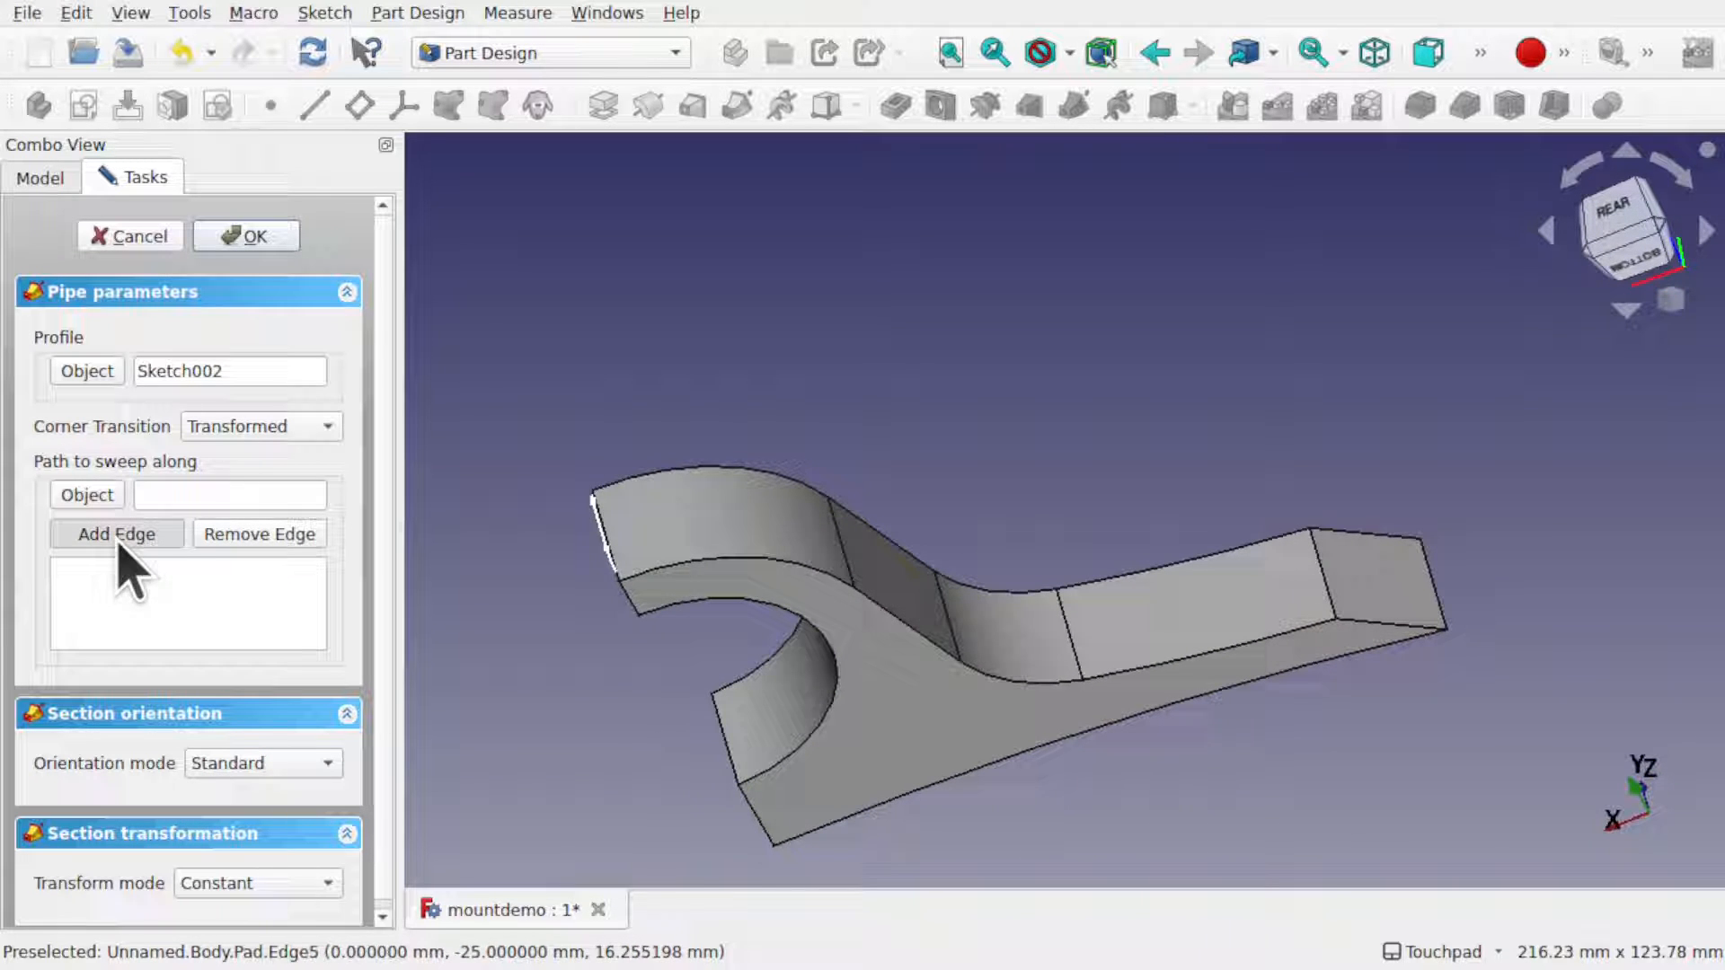
{"action": "left_click", "coordinate": [693, 567]}
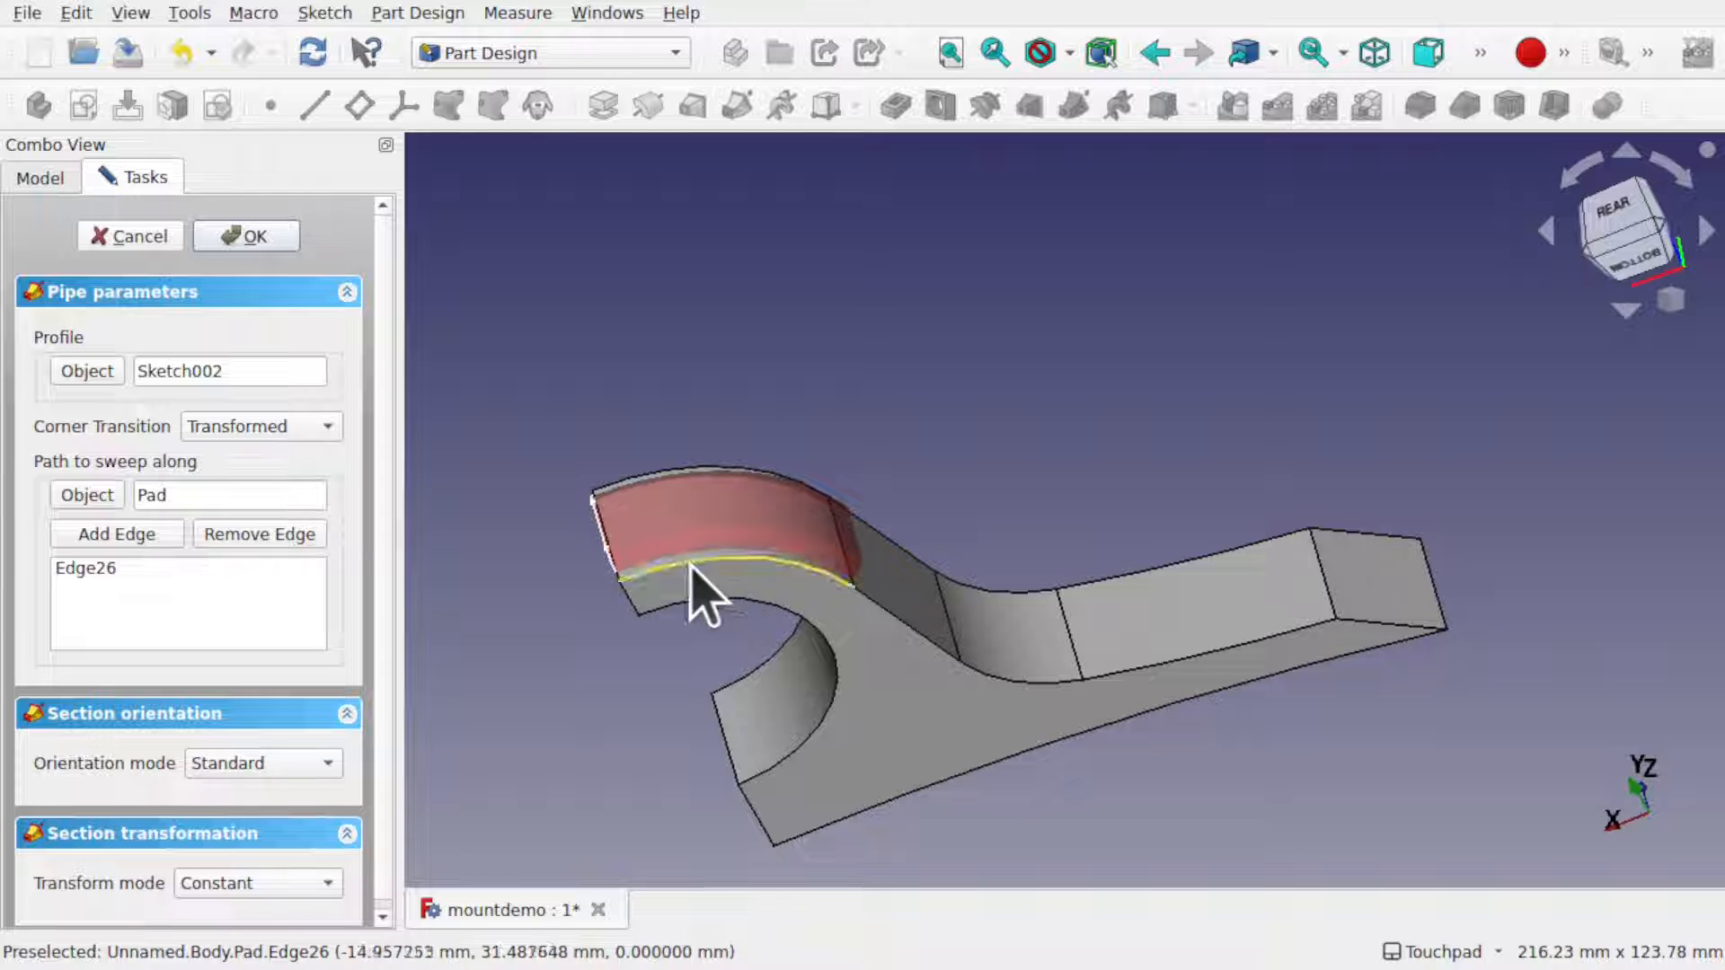
- Add the straight slanted edge, the concave arc edge and the long foot edge to the sweep path and accept the pipe
{"action": "left_click", "coordinate": [126, 532]}
{"action": "left_click", "coordinate": [917, 634]}
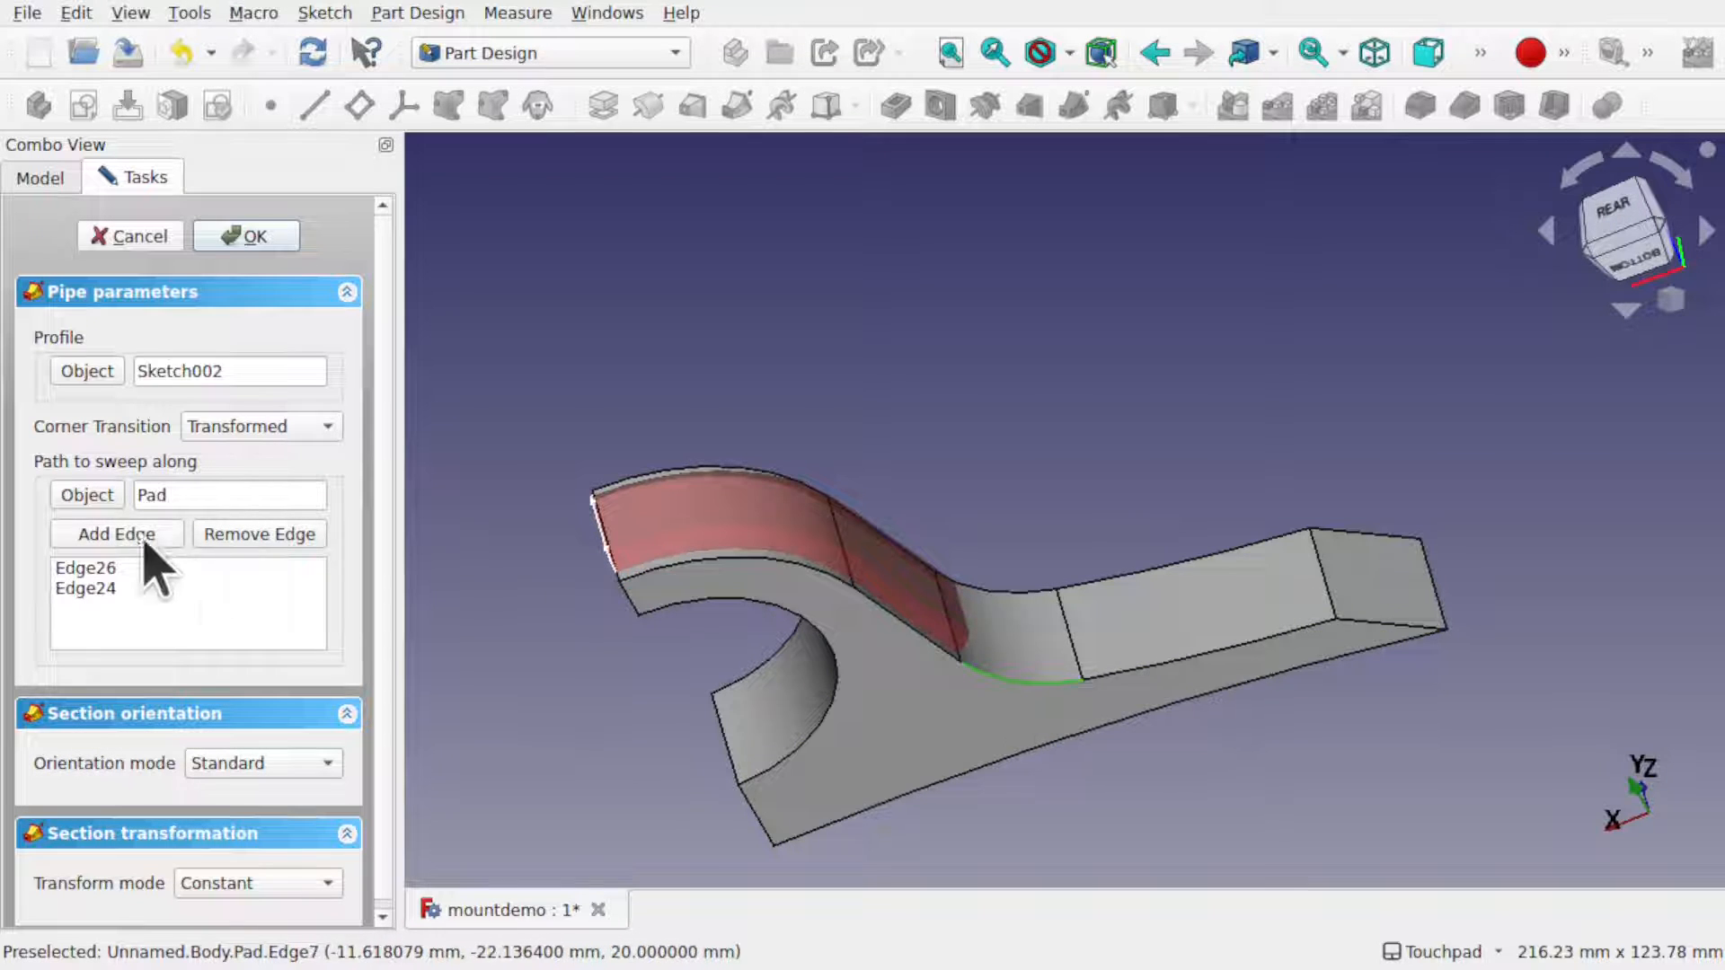
{"action": "left_click", "coordinate": [1027, 687]}
{"action": "left_click", "coordinate": [112, 538]}
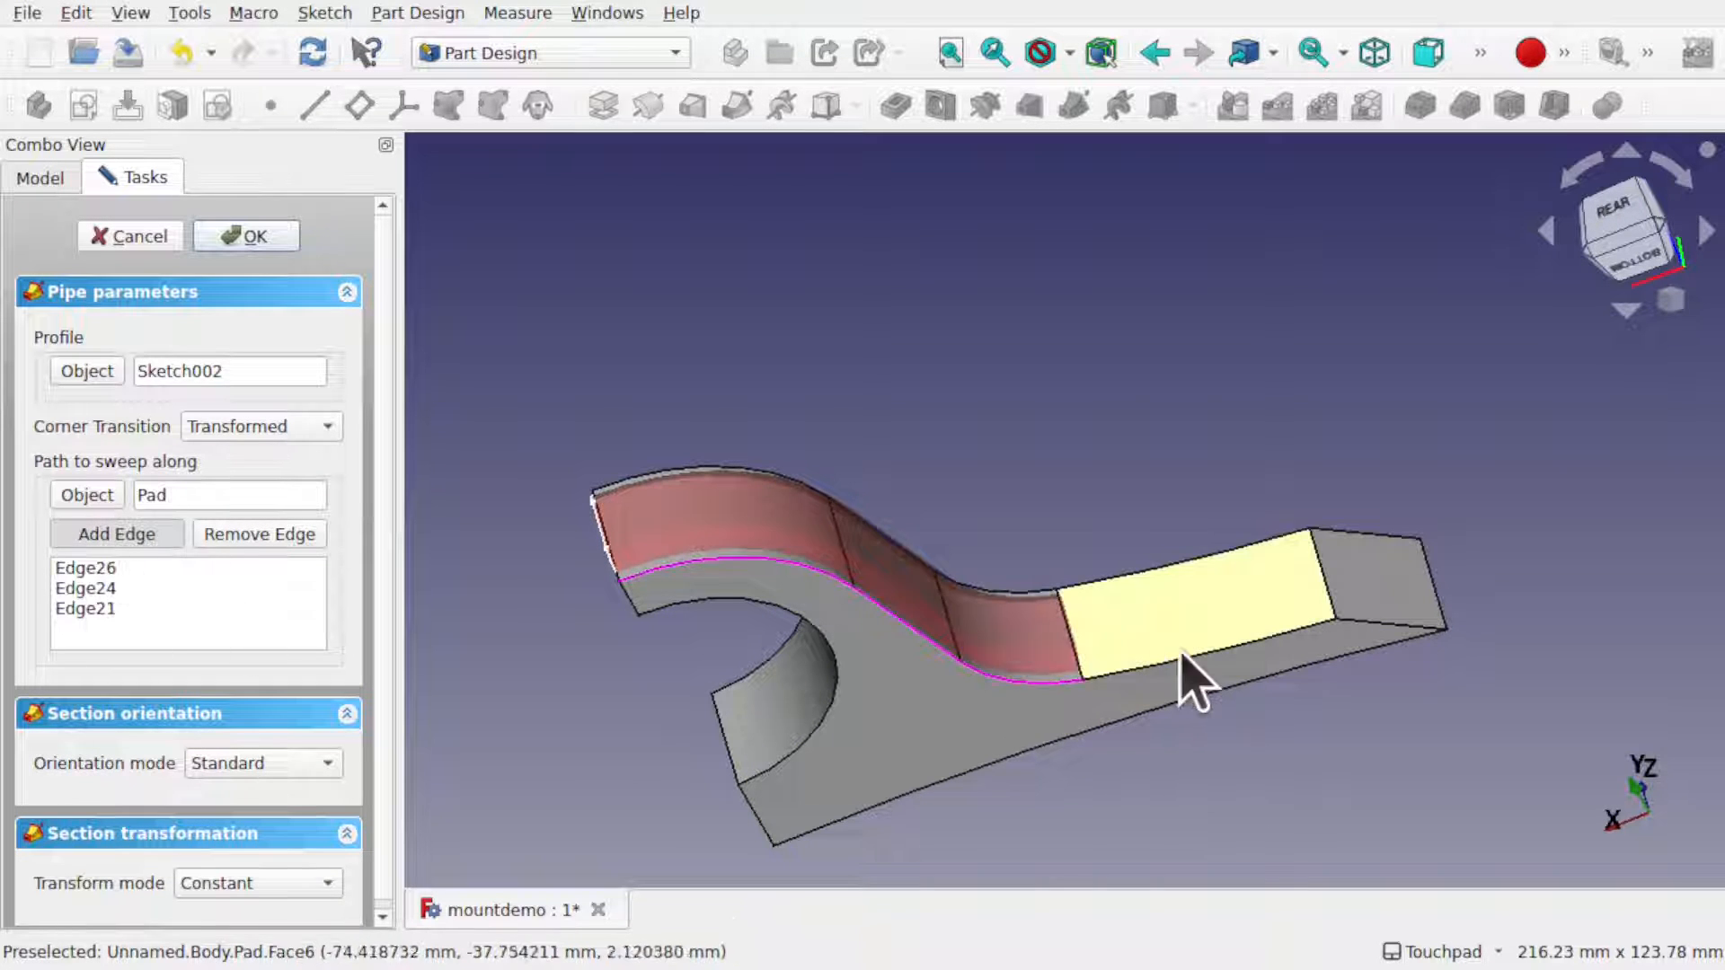
{"action": "left_click", "coordinate": [1183, 656]}
{"action": "left_click_drag", "start_coordinate": [925, 674], "coordinate": [827, 520], "text": "alt"}
{"action": "left_click", "coordinate": [269, 237]}
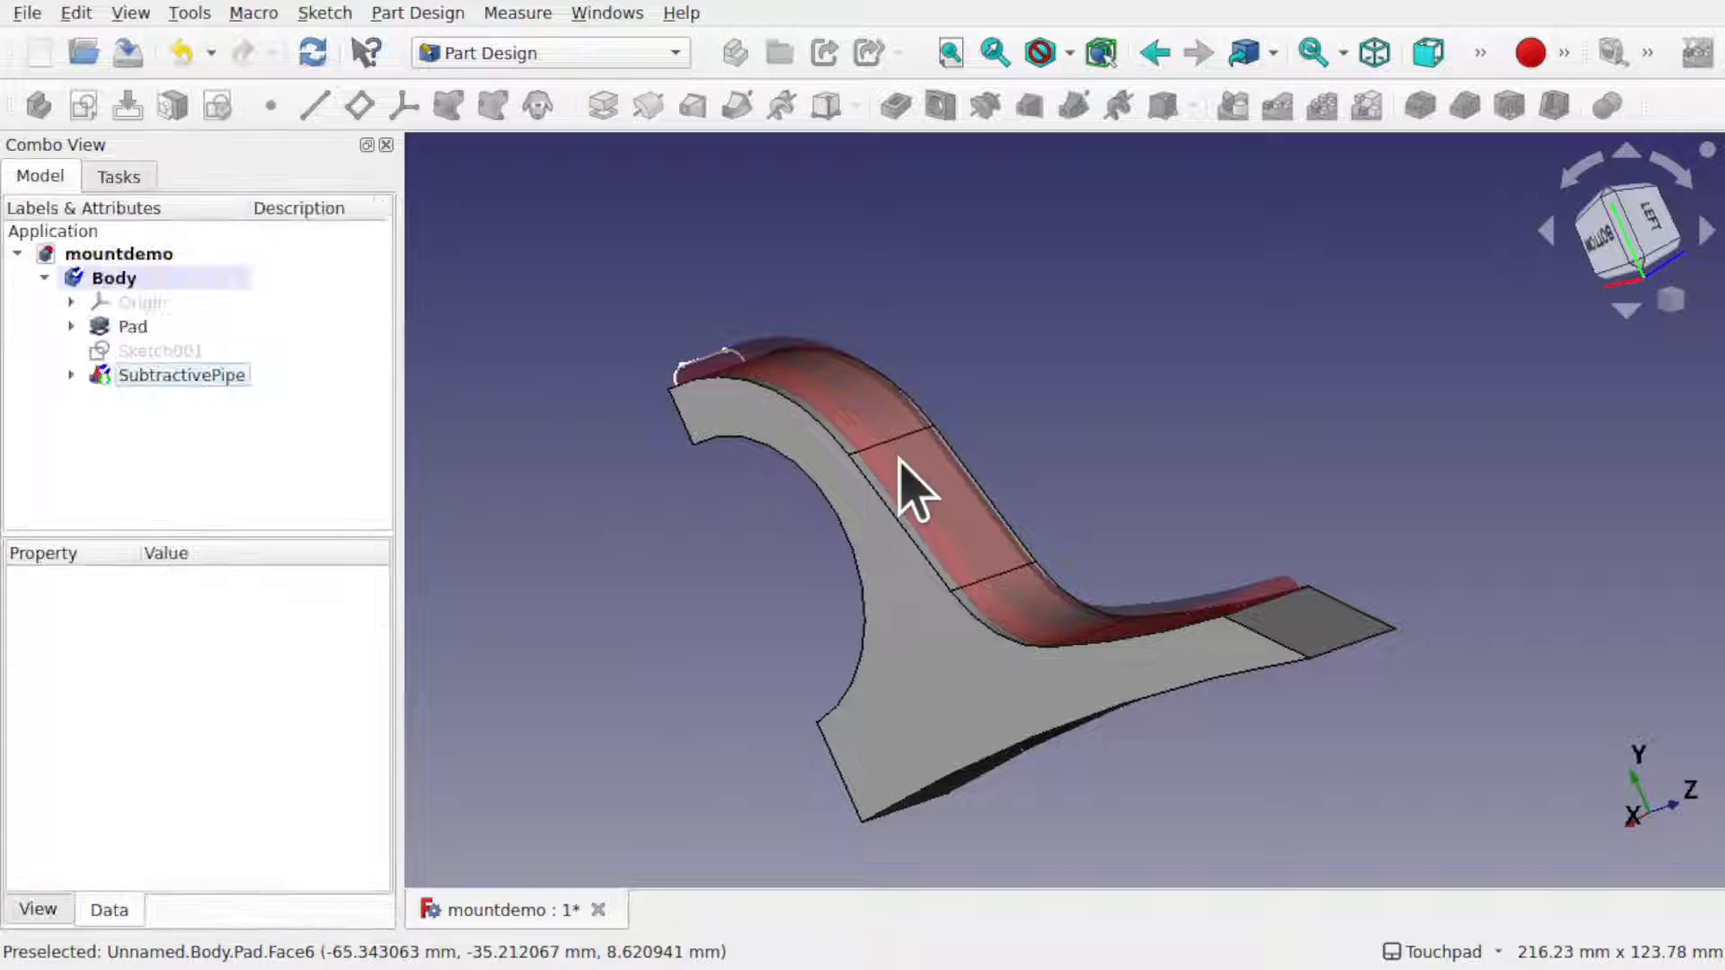
- Edit the subtractive pipe, adding the side edge of the foot's sloped end face to the sweep path, and accept it
{"action": "left_click_drag", "start_coordinate": [1176, 590], "coordinate": [1244, 678], "text": "alt"}
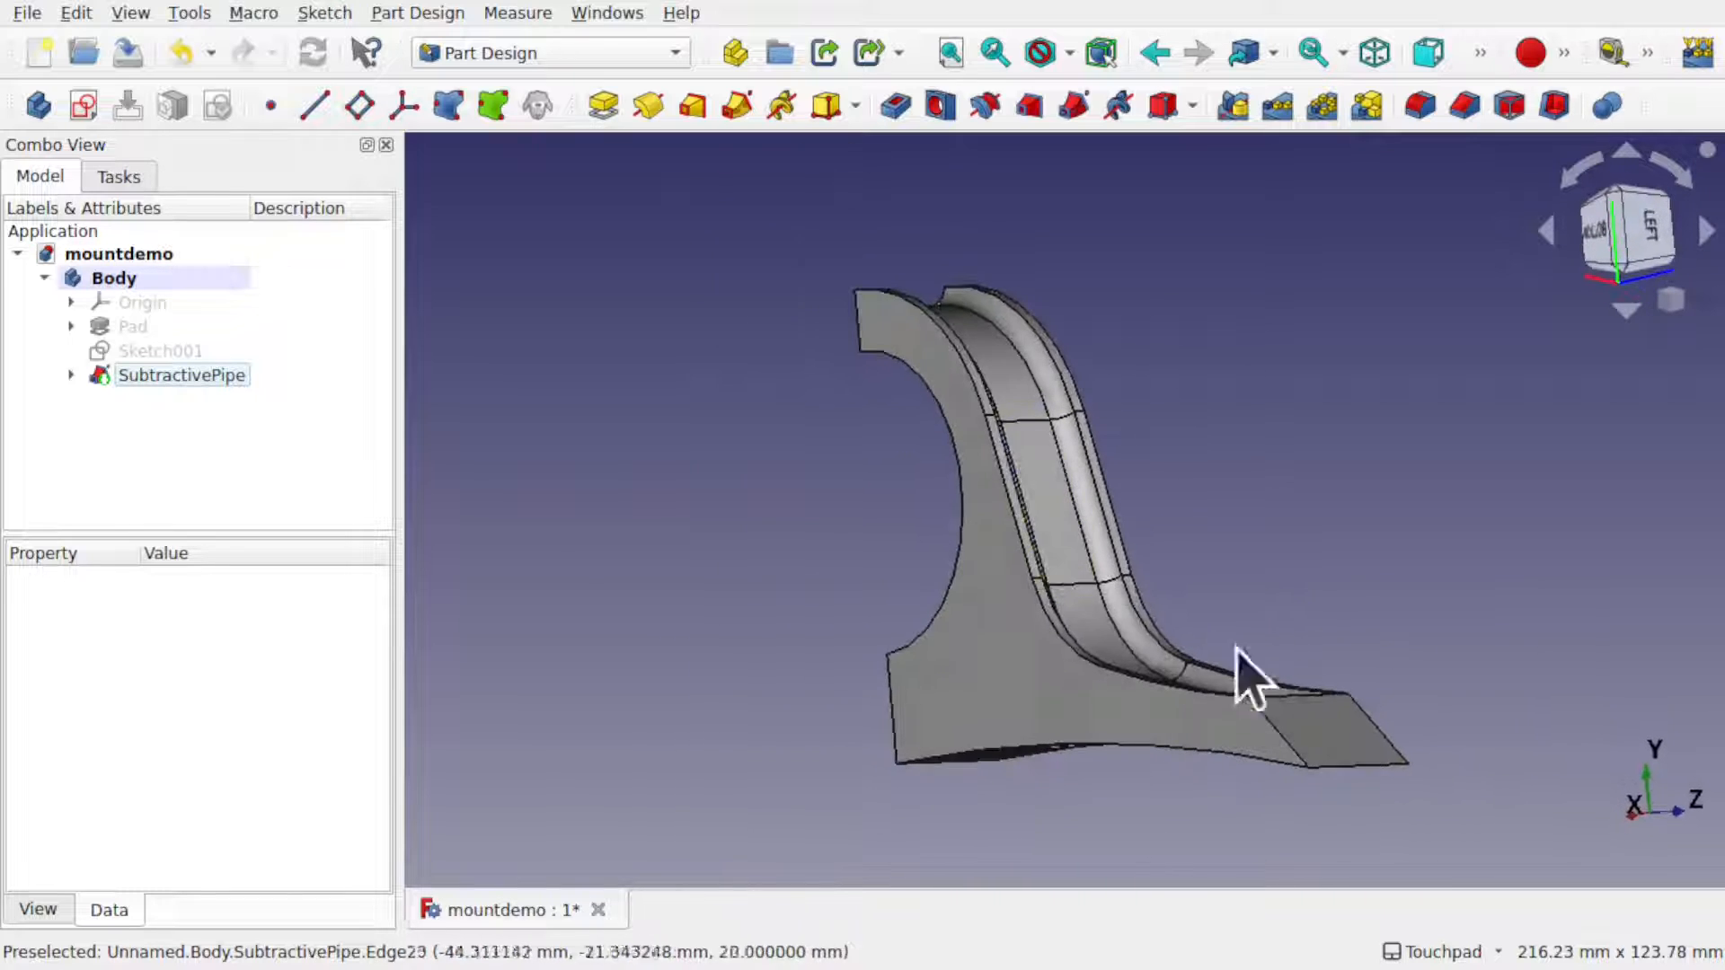
{"action": "scroll", "coordinate": [1321, 732], "scroll_direction": "up", "scroll_amount": 5}
{"action": "scroll", "coordinate": [1422, 822], "scroll_direction": "down", "scroll_amount": 4}
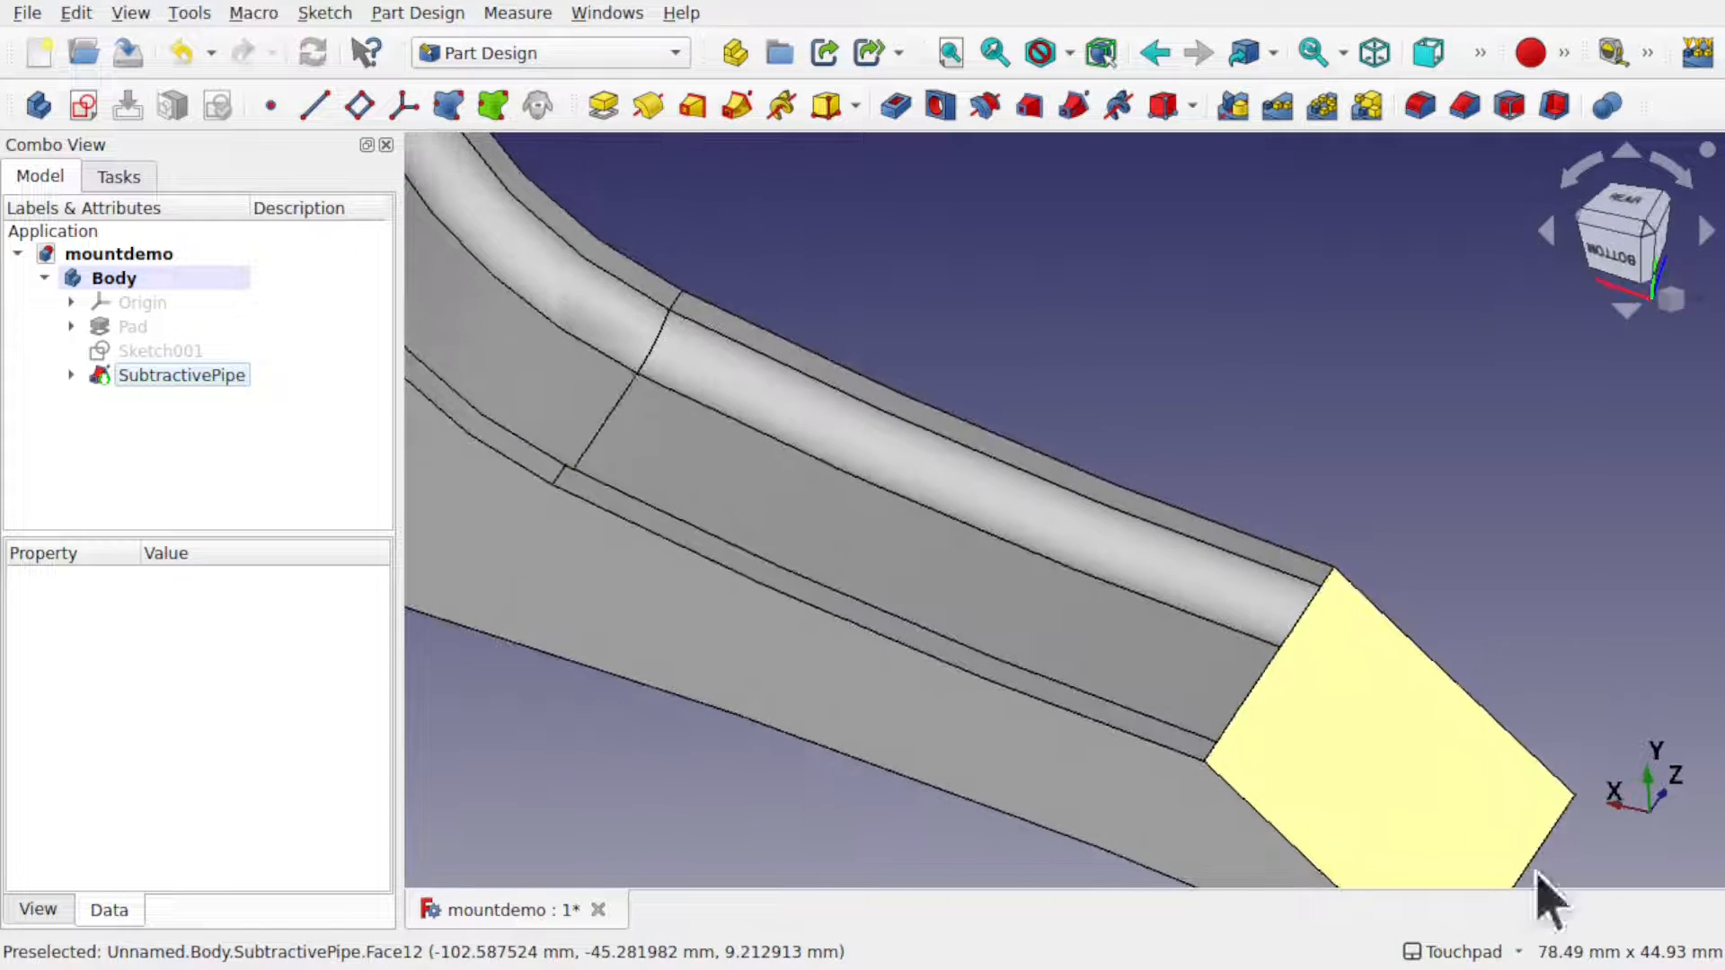
{"action": "left_click_drag", "start_coordinate": [1394, 758], "coordinate": [1092, 584], "text": "alt"}
{"action": "left_click_drag", "start_coordinate": [1188, 690], "coordinate": [1356, 704], "text": "alt"}
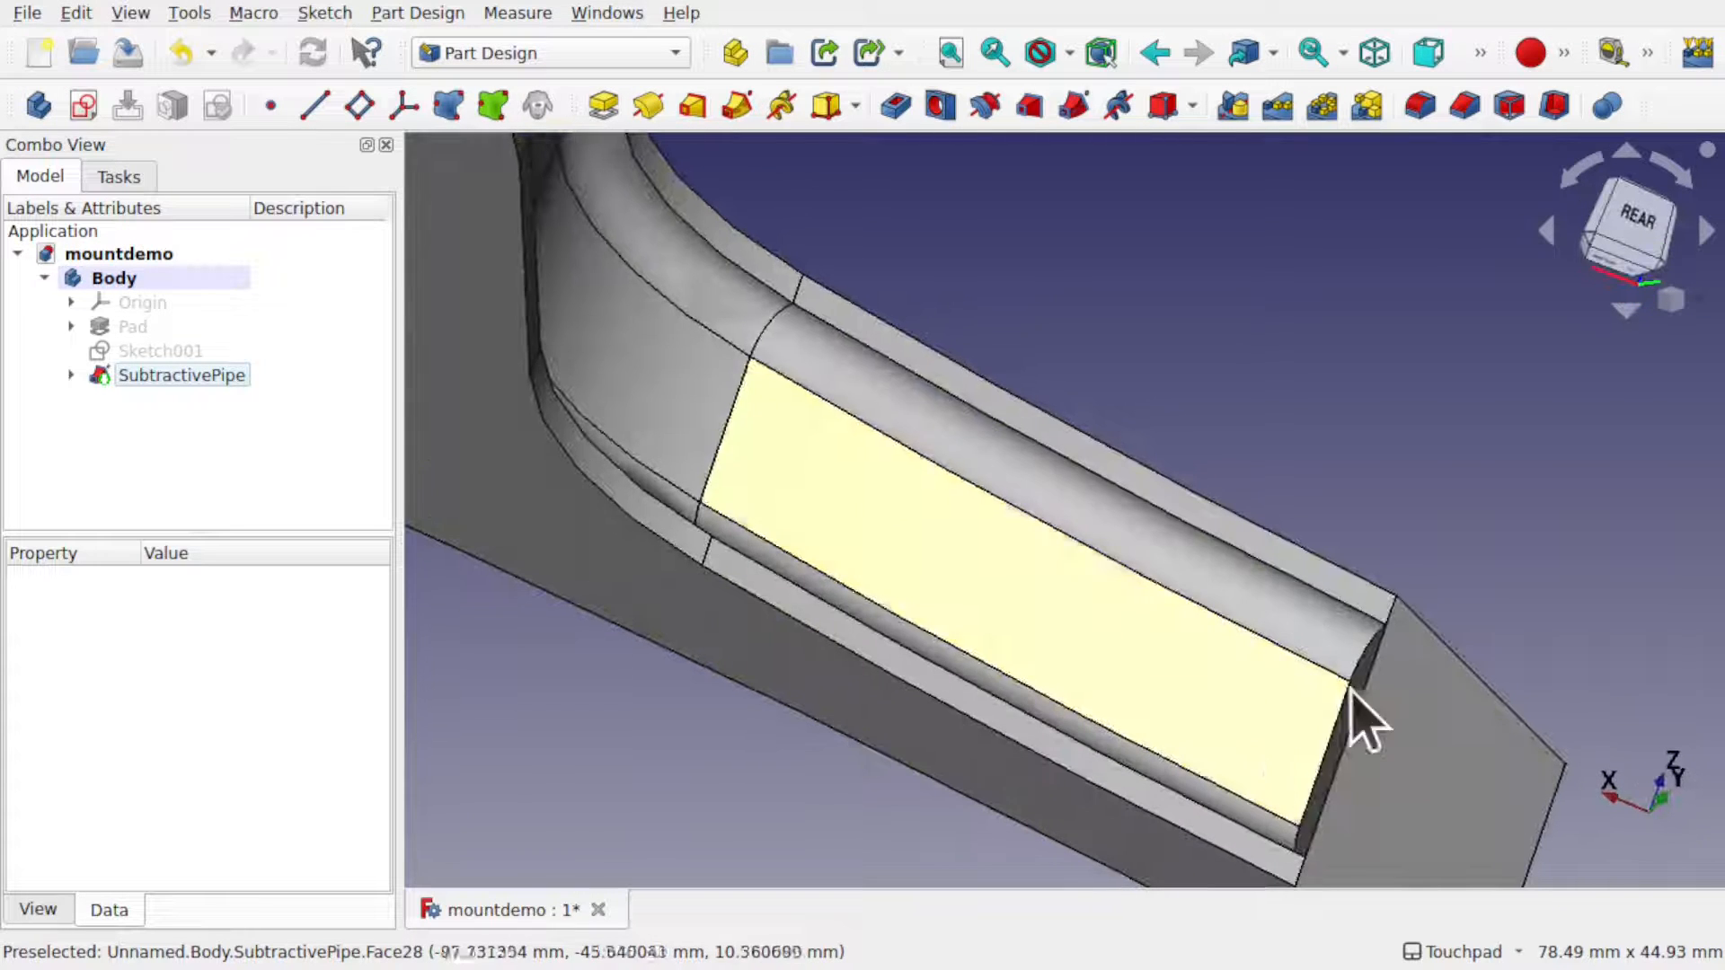
{"action": "left_click_drag", "start_coordinate": [1355, 774], "coordinate": [1321, 782], "text": "alt"}
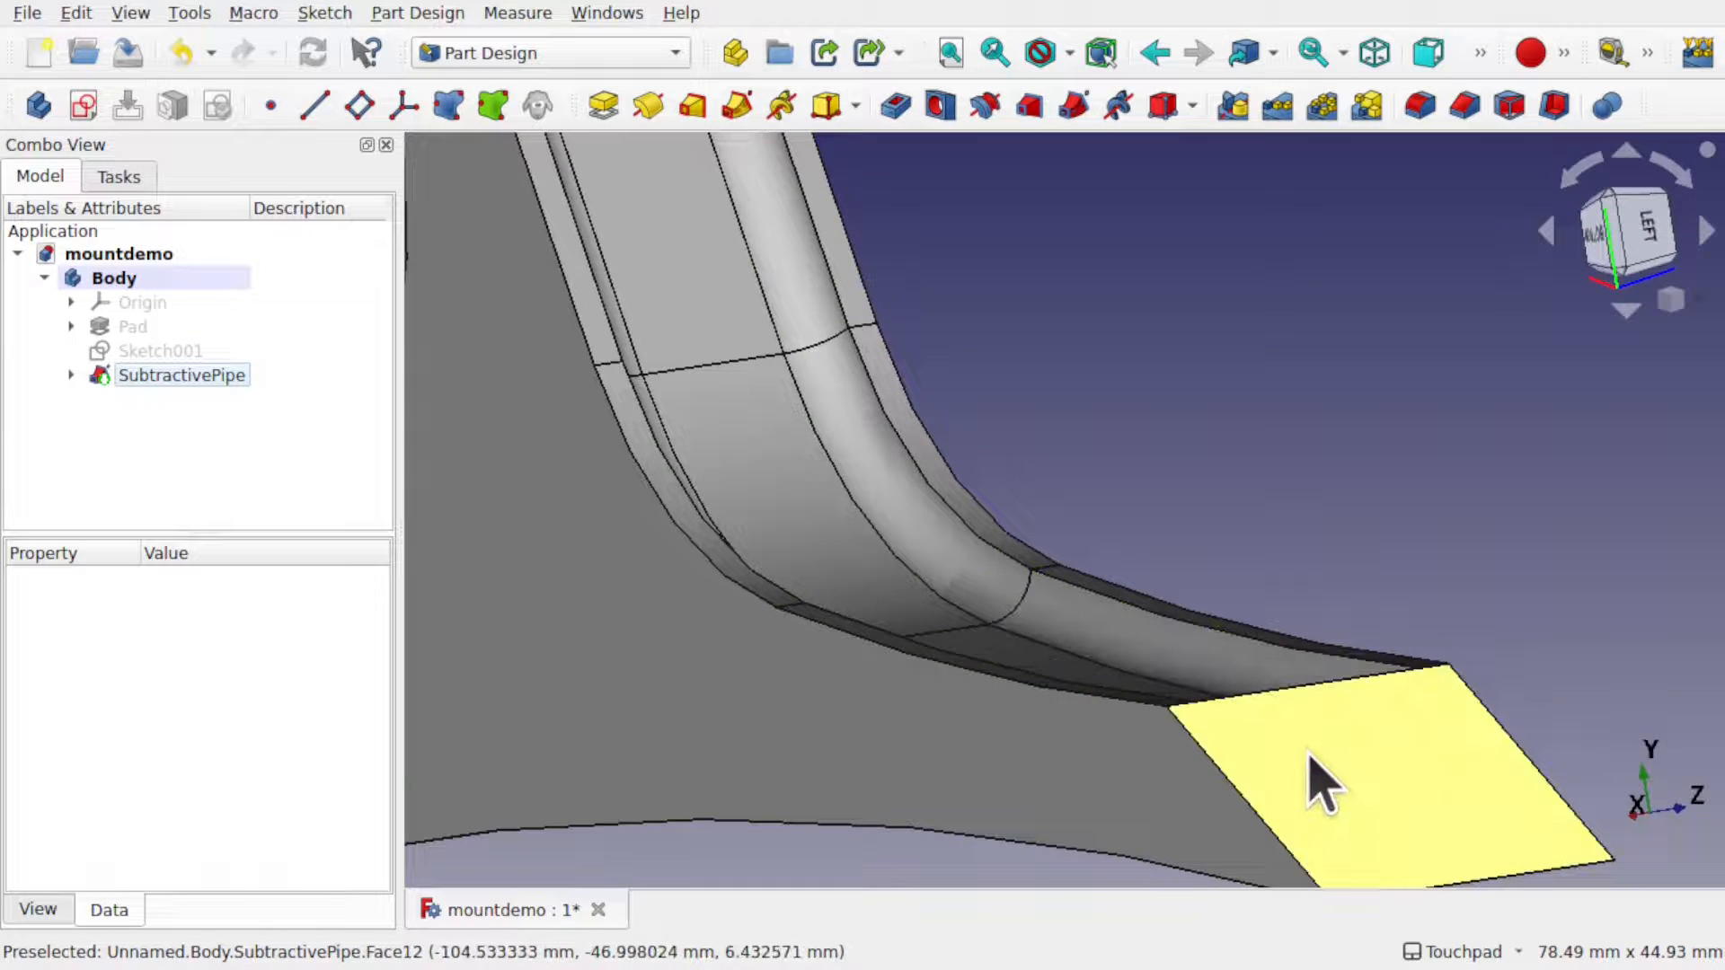
{"action": "left_click", "coordinate": [168, 374]}
{"action": "double_click", "coordinate": [168, 373]}
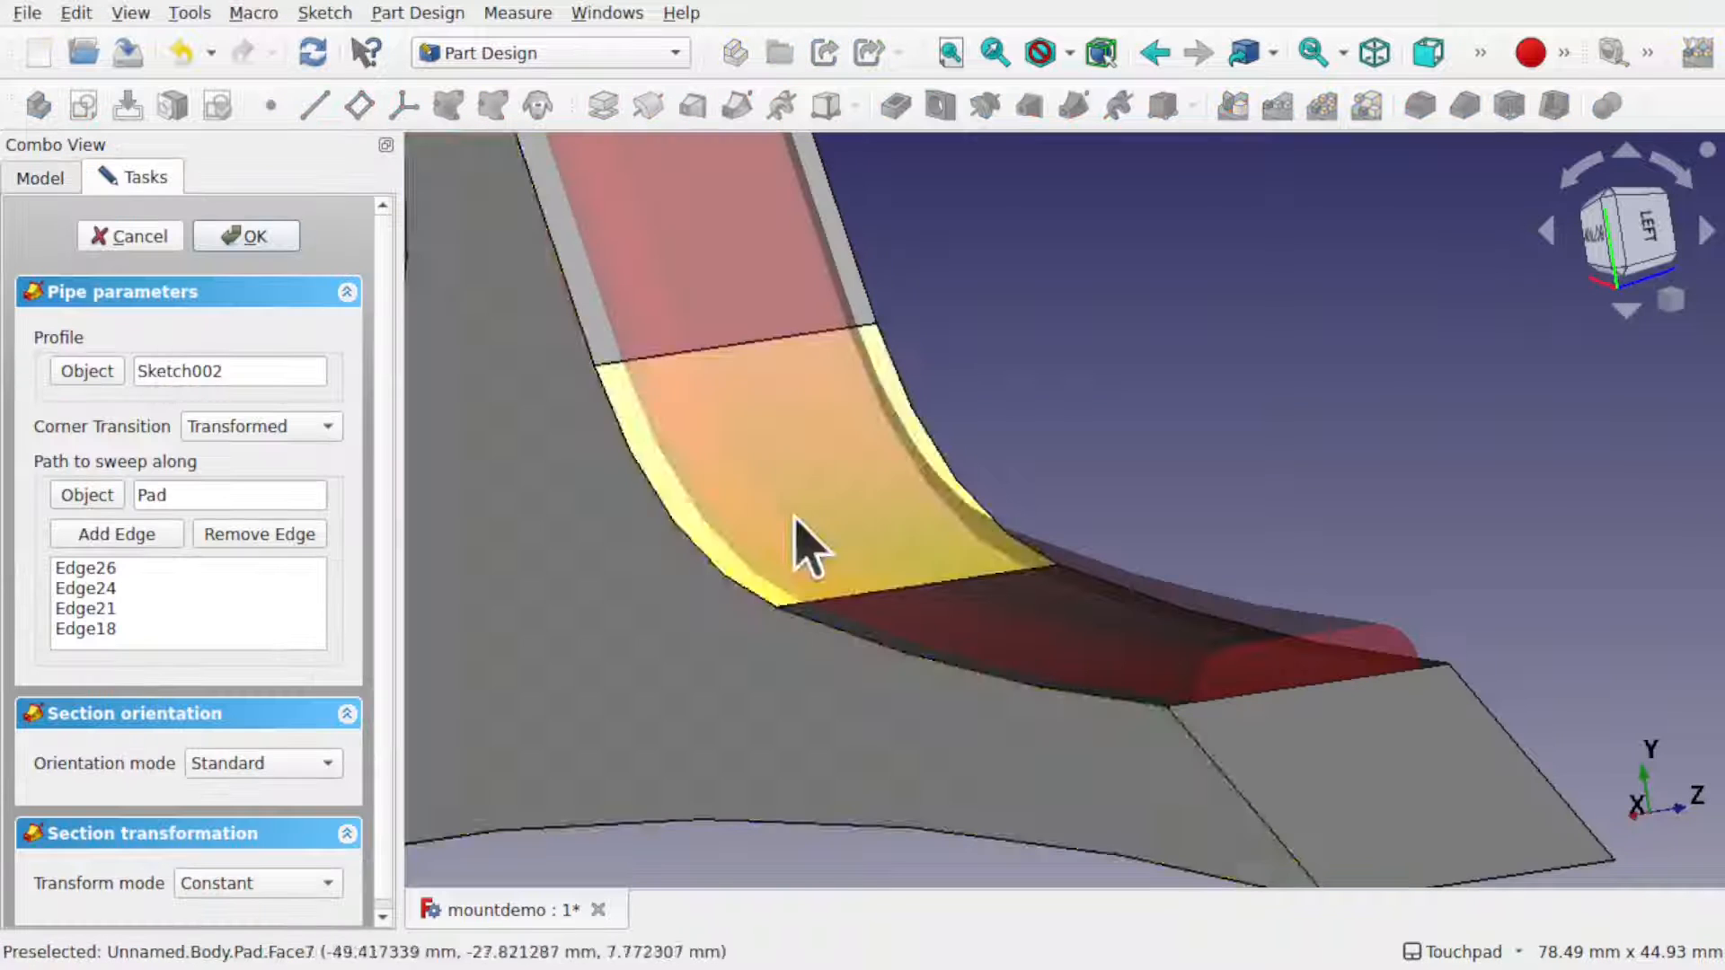
{"action": "left_click", "coordinate": [127, 537]}
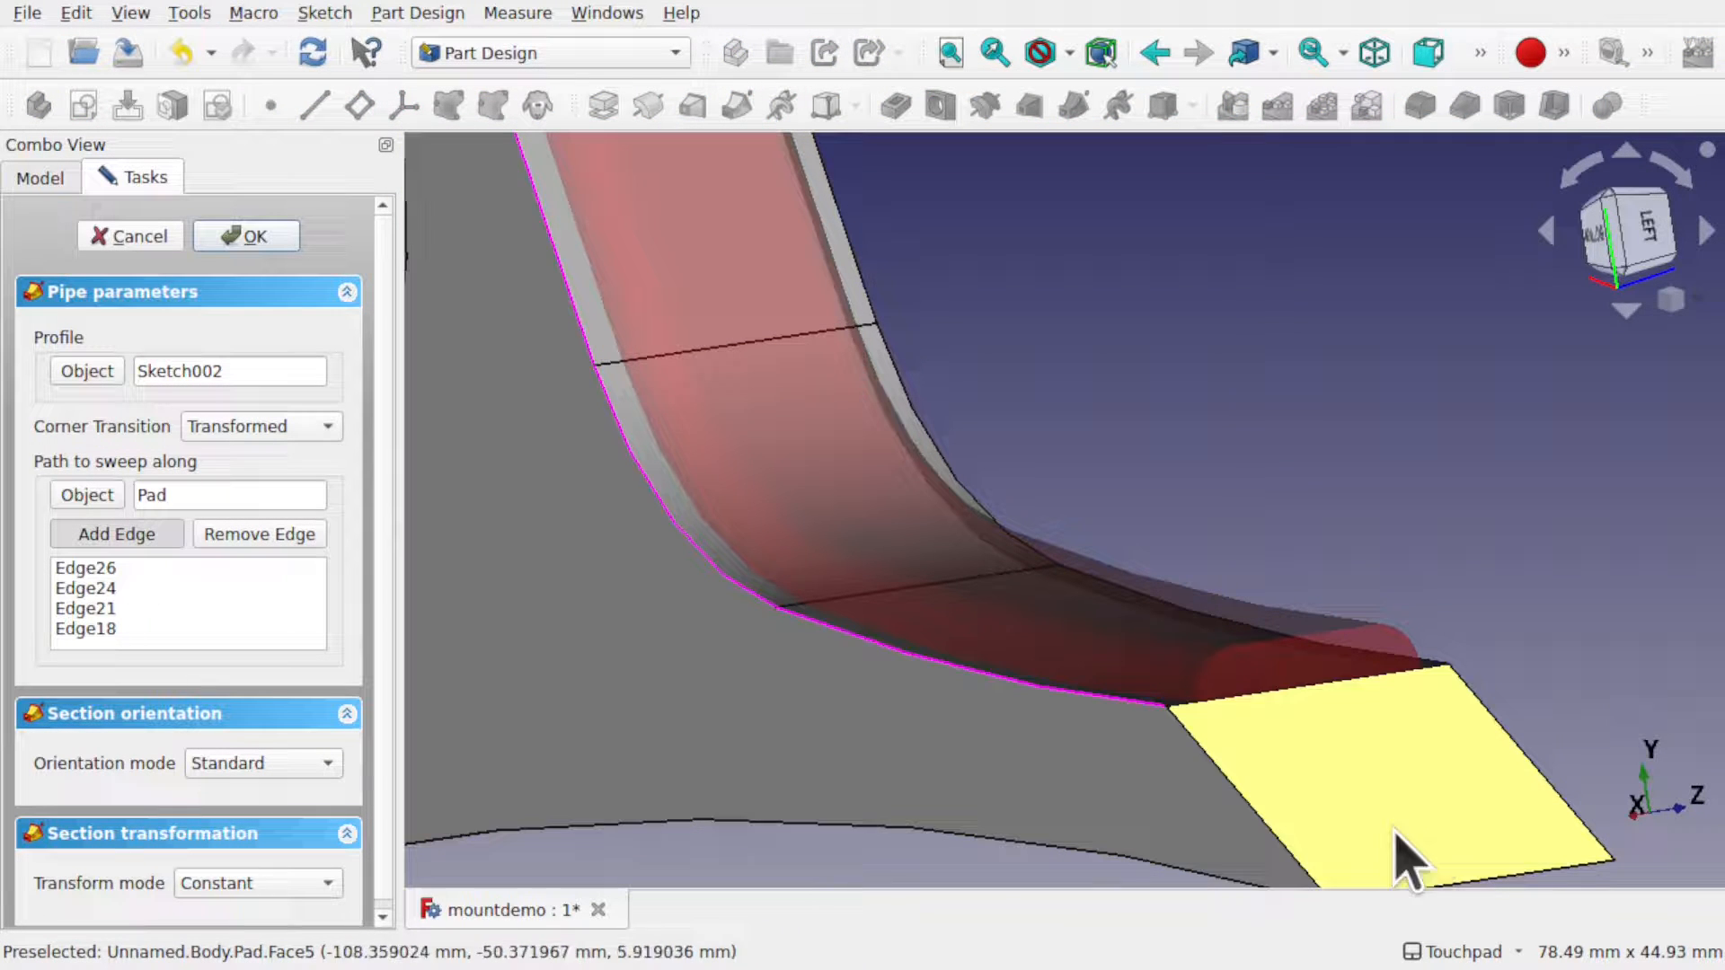
{"action": "left_click", "coordinate": [1275, 834]}
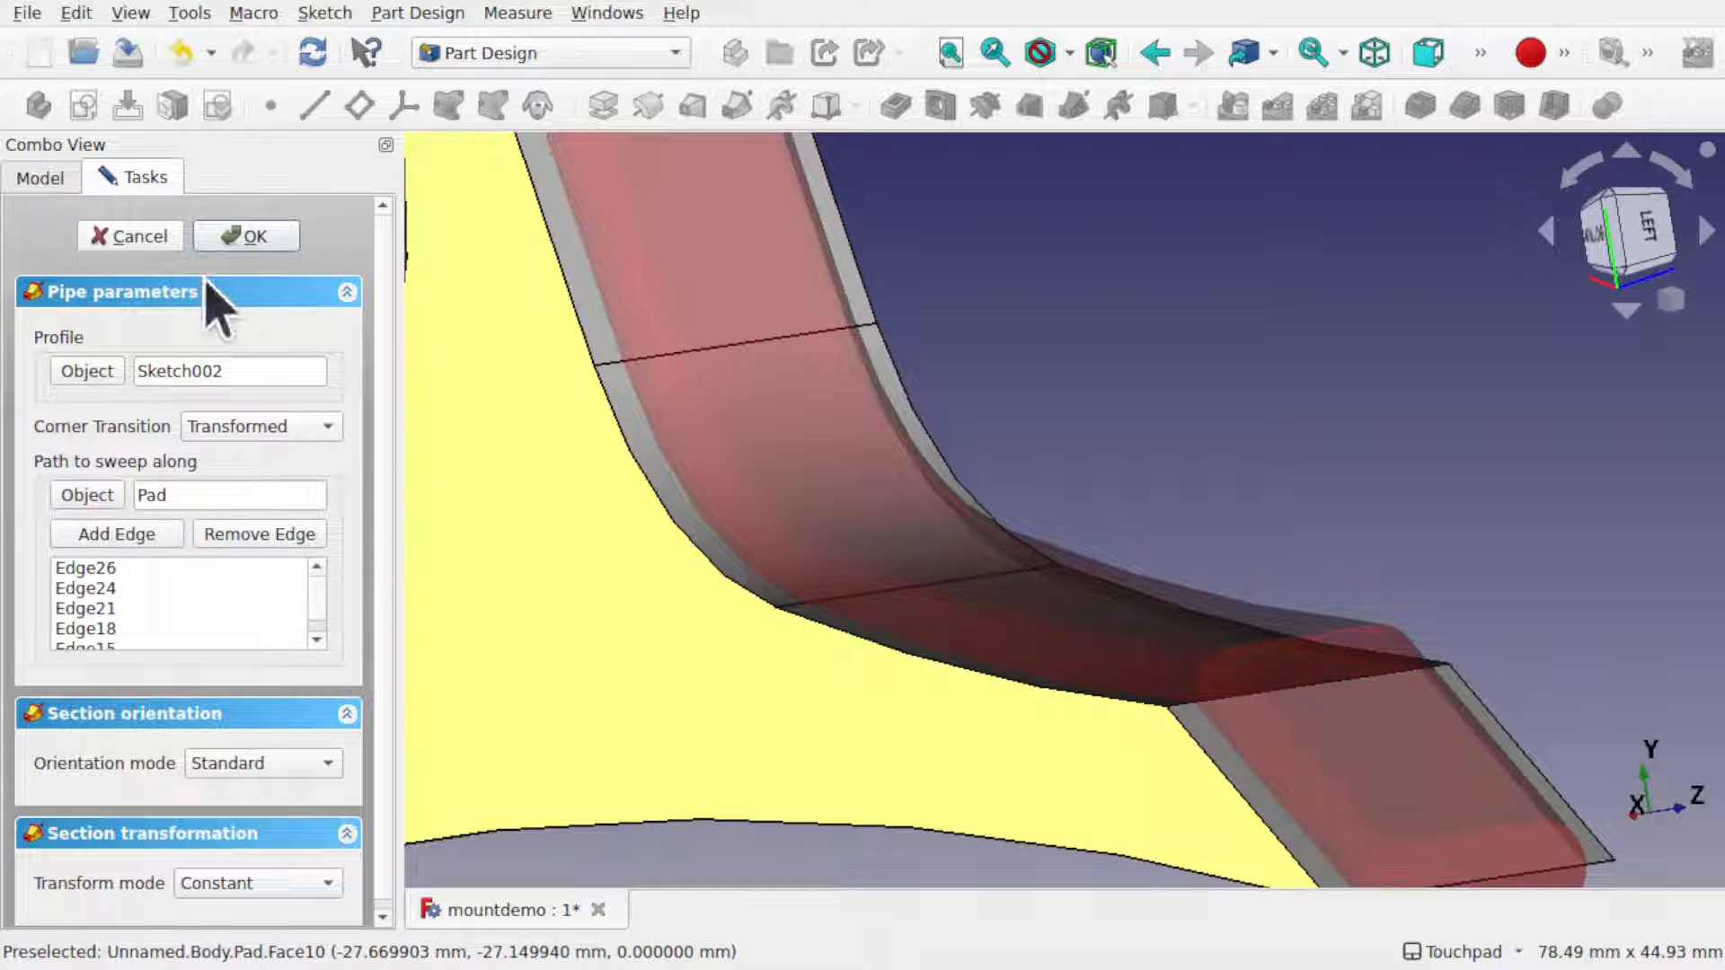
{"action": "left_click", "coordinate": [255, 233]}
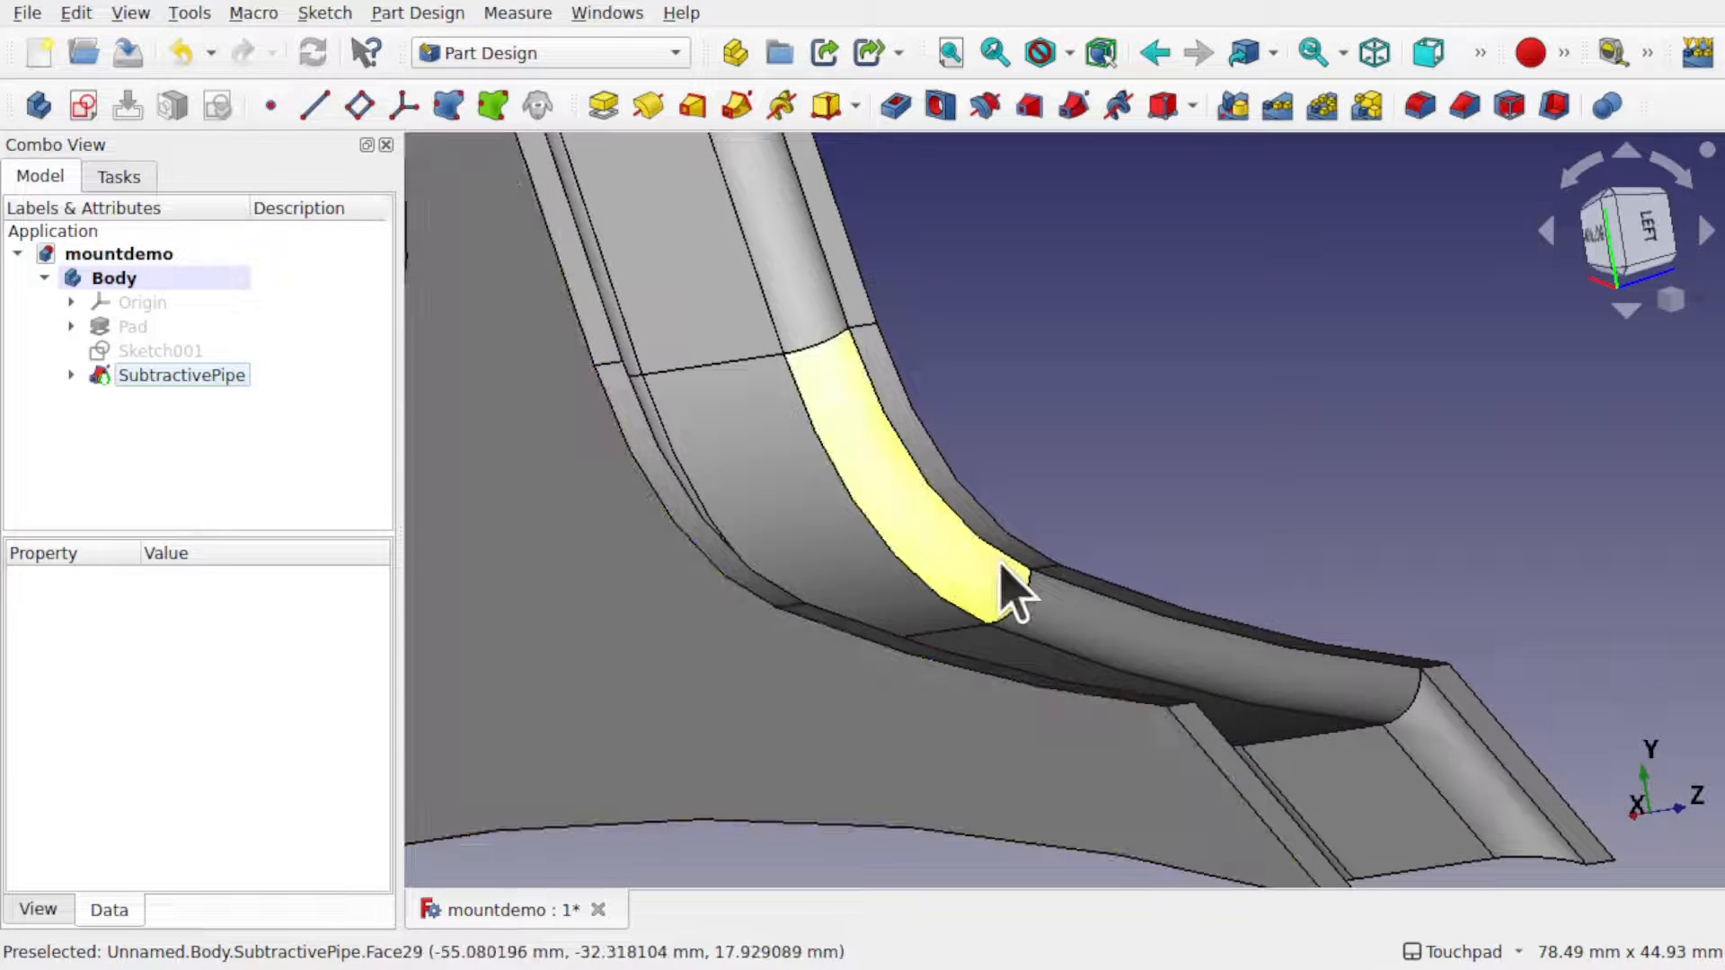
- Inspect the swept groove along the whole part, from the hook tip to the foot's sloped end
{"action": "left_click_drag", "start_coordinate": [1137, 633], "coordinate": [1373, 654], "text": "alt"}
{"action": "scroll", "coordinate": [1262, 605], "scroll_direction": "down", "scroll_amount": 8}
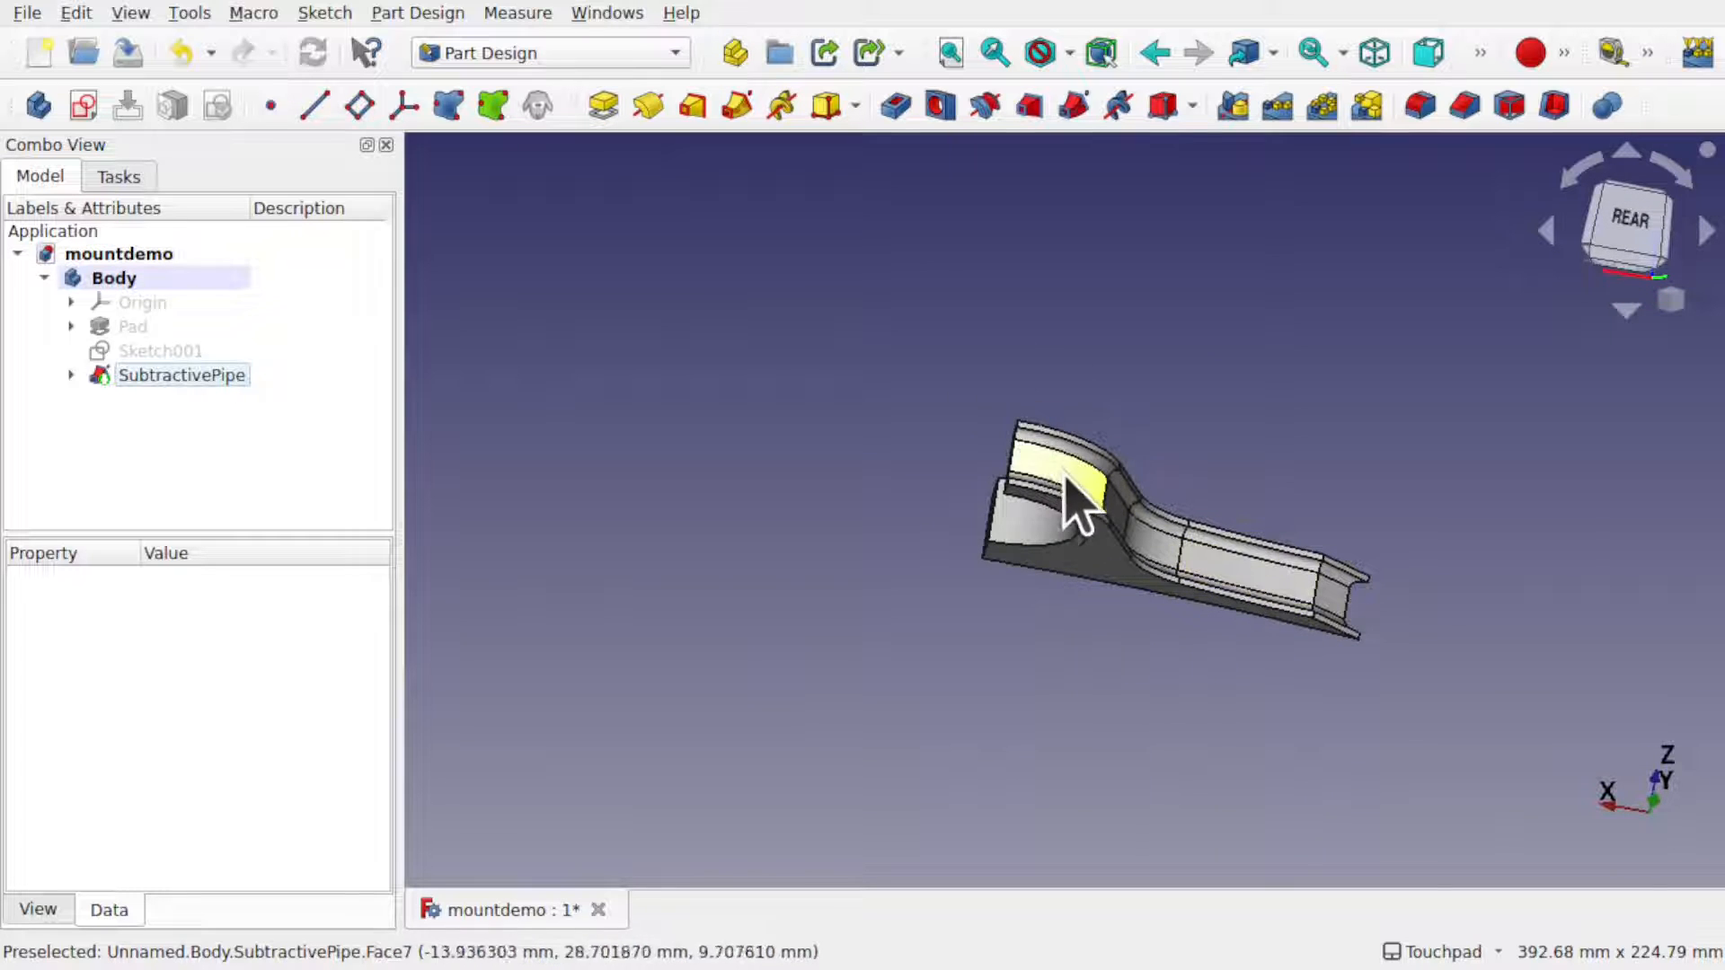
{"action": "left_click_drag", "start_coordinate": [1078, 501], "coordinate": [1244, 655], "text": "alt"}
{"action": "scroll", "coordinate": [1243, 656], "scroll_direction": "up", "scroll_amount": 3}
{"action": "scroll", "coordinate": [1244, 655], "scroll_direction": "up", "scroll_amount": 1}
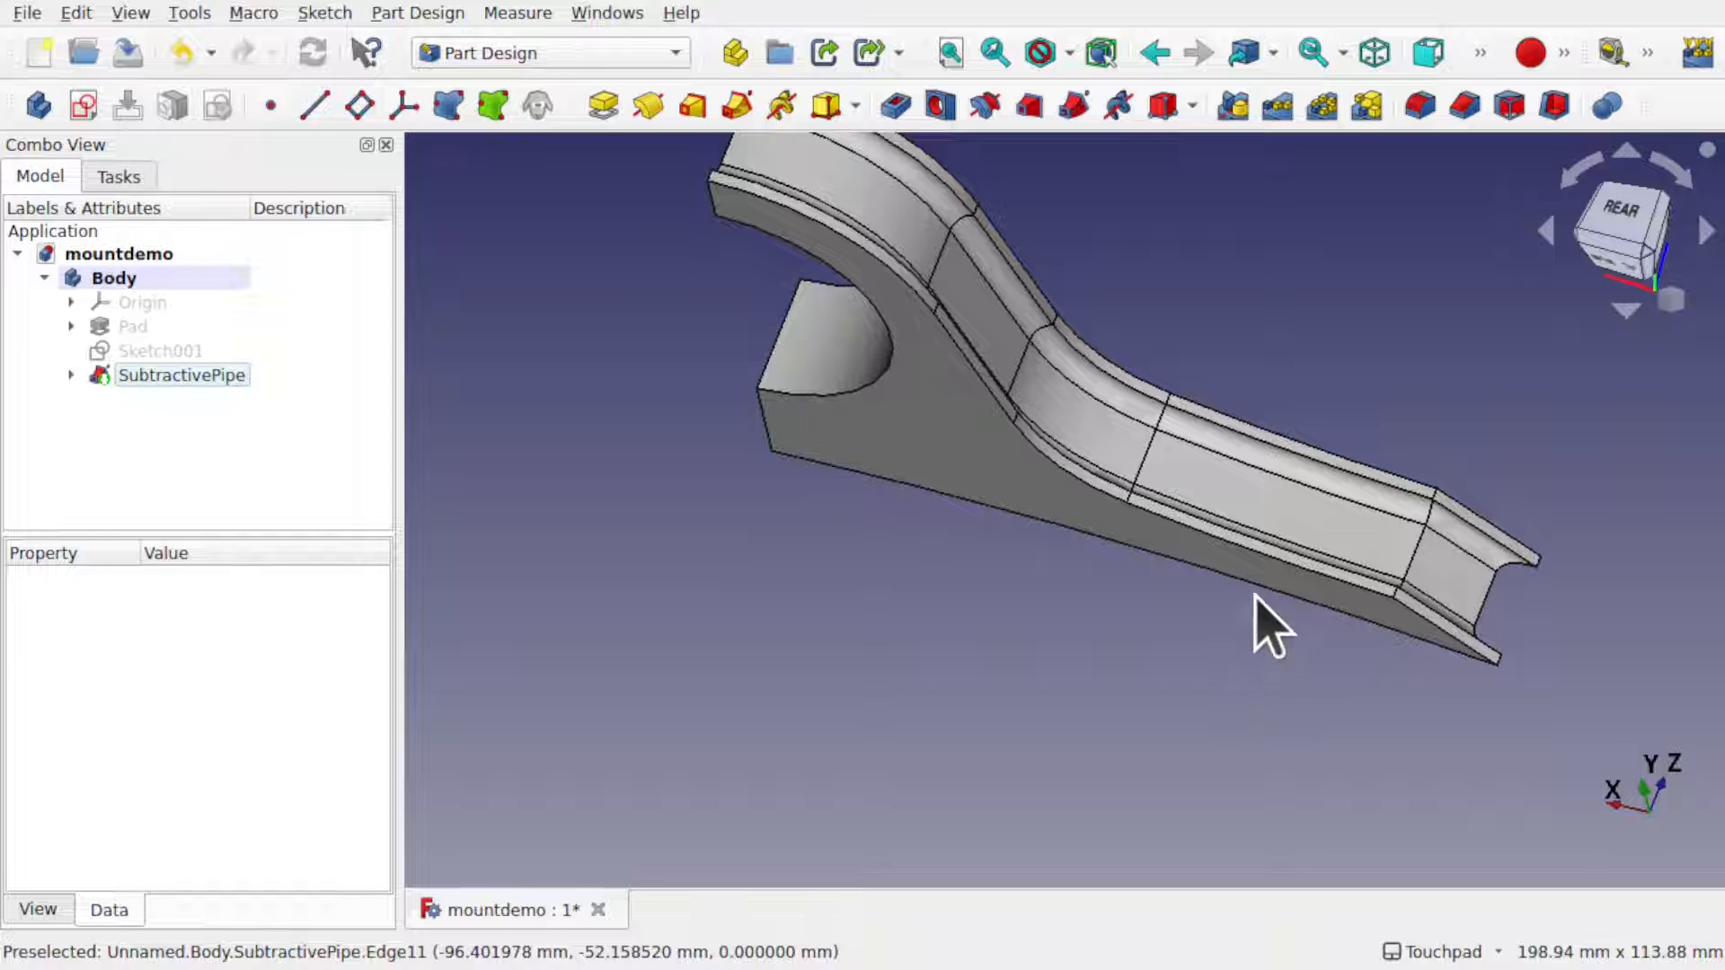
{"action": "left_click_drag", "start_coordinate": [1255, 595], "coordinate": [1011, 711], "text": "alt"}
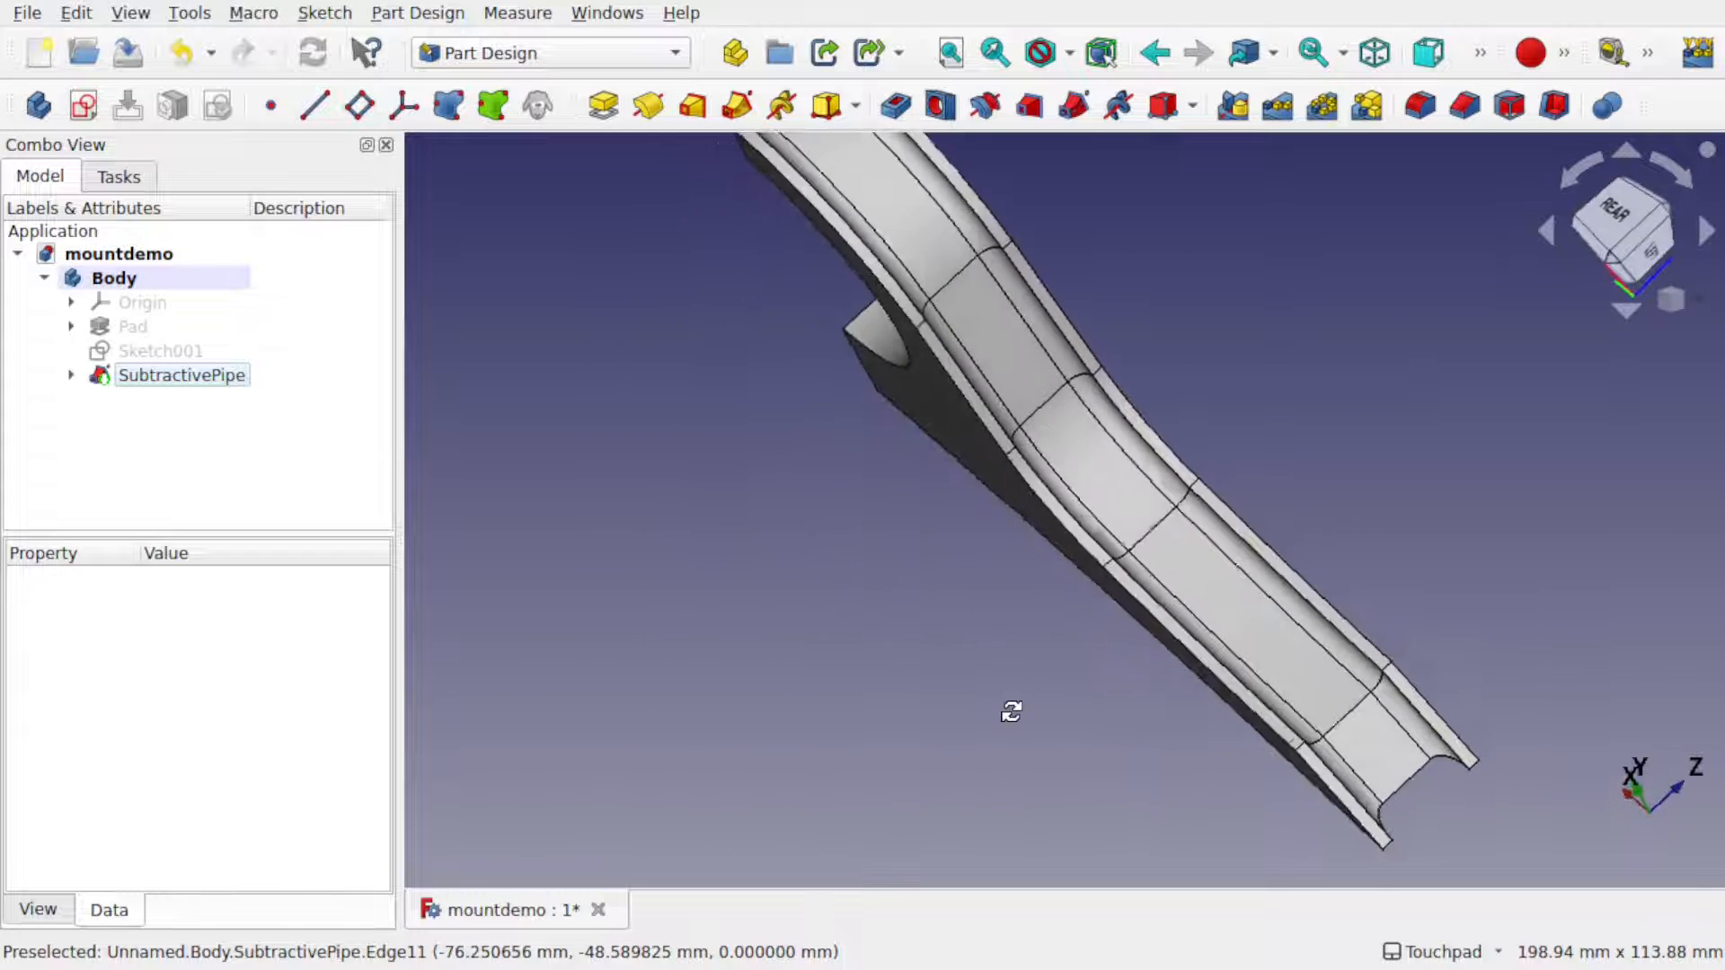
{"action": "mouse_move", "coordinate": [1243, 608]}
{"action": "left_mouse_down", "text": "alt"}
{"action": "mouse_move", "coordinate": [1394, 497]}
{"action": "mouse_move", "coordinate": [1267, 611]}
{"action": "left_mouse_up", "text": "alt"}
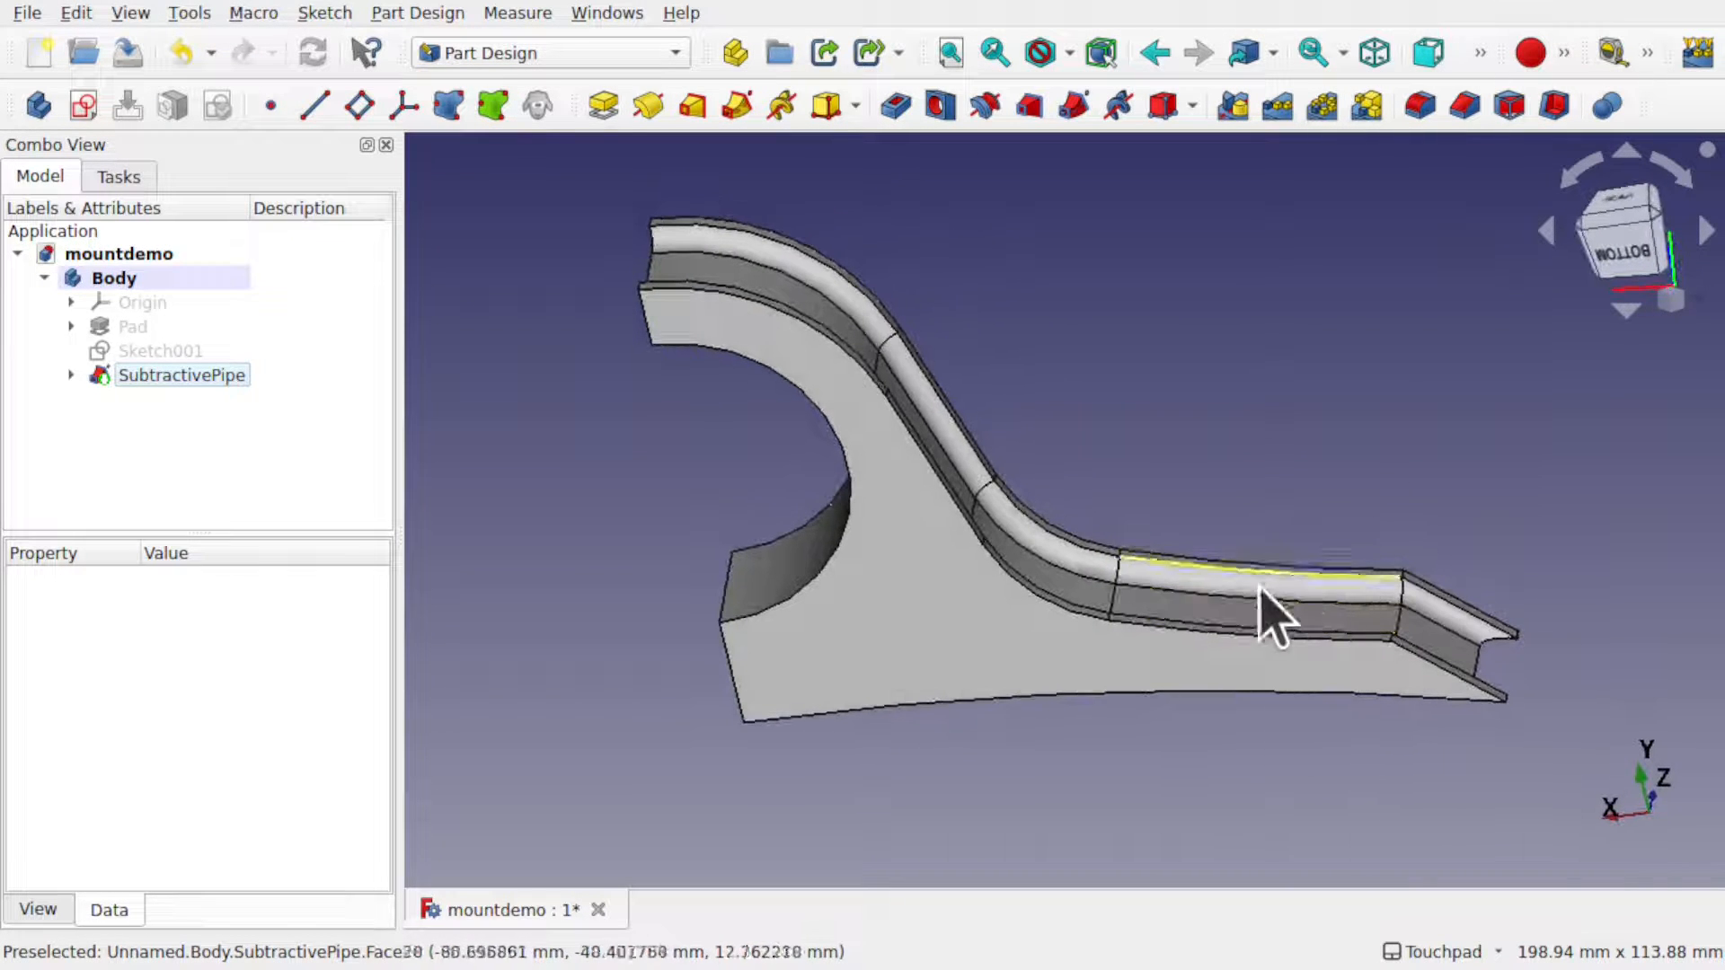
- Try to create a new sketch on the groove floor along the foot's long section
{"action": "left_click", "coordinate": [1211, 611]}
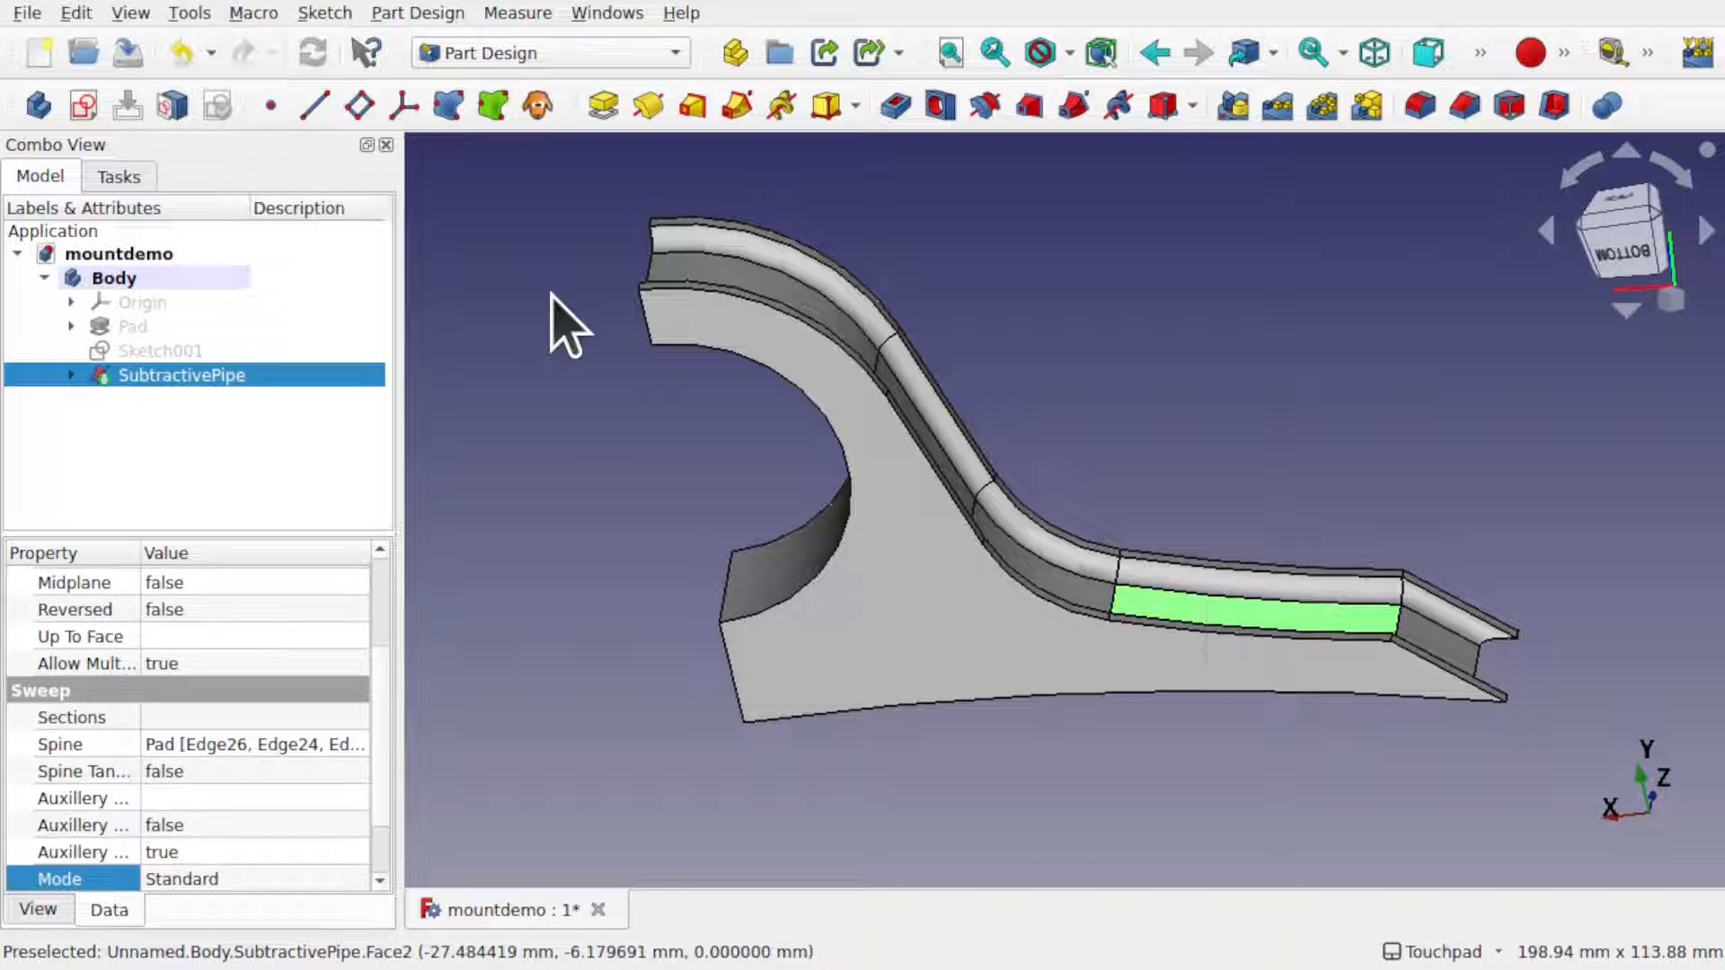
{"action": "left_click", "coordinate": [81, 107]}
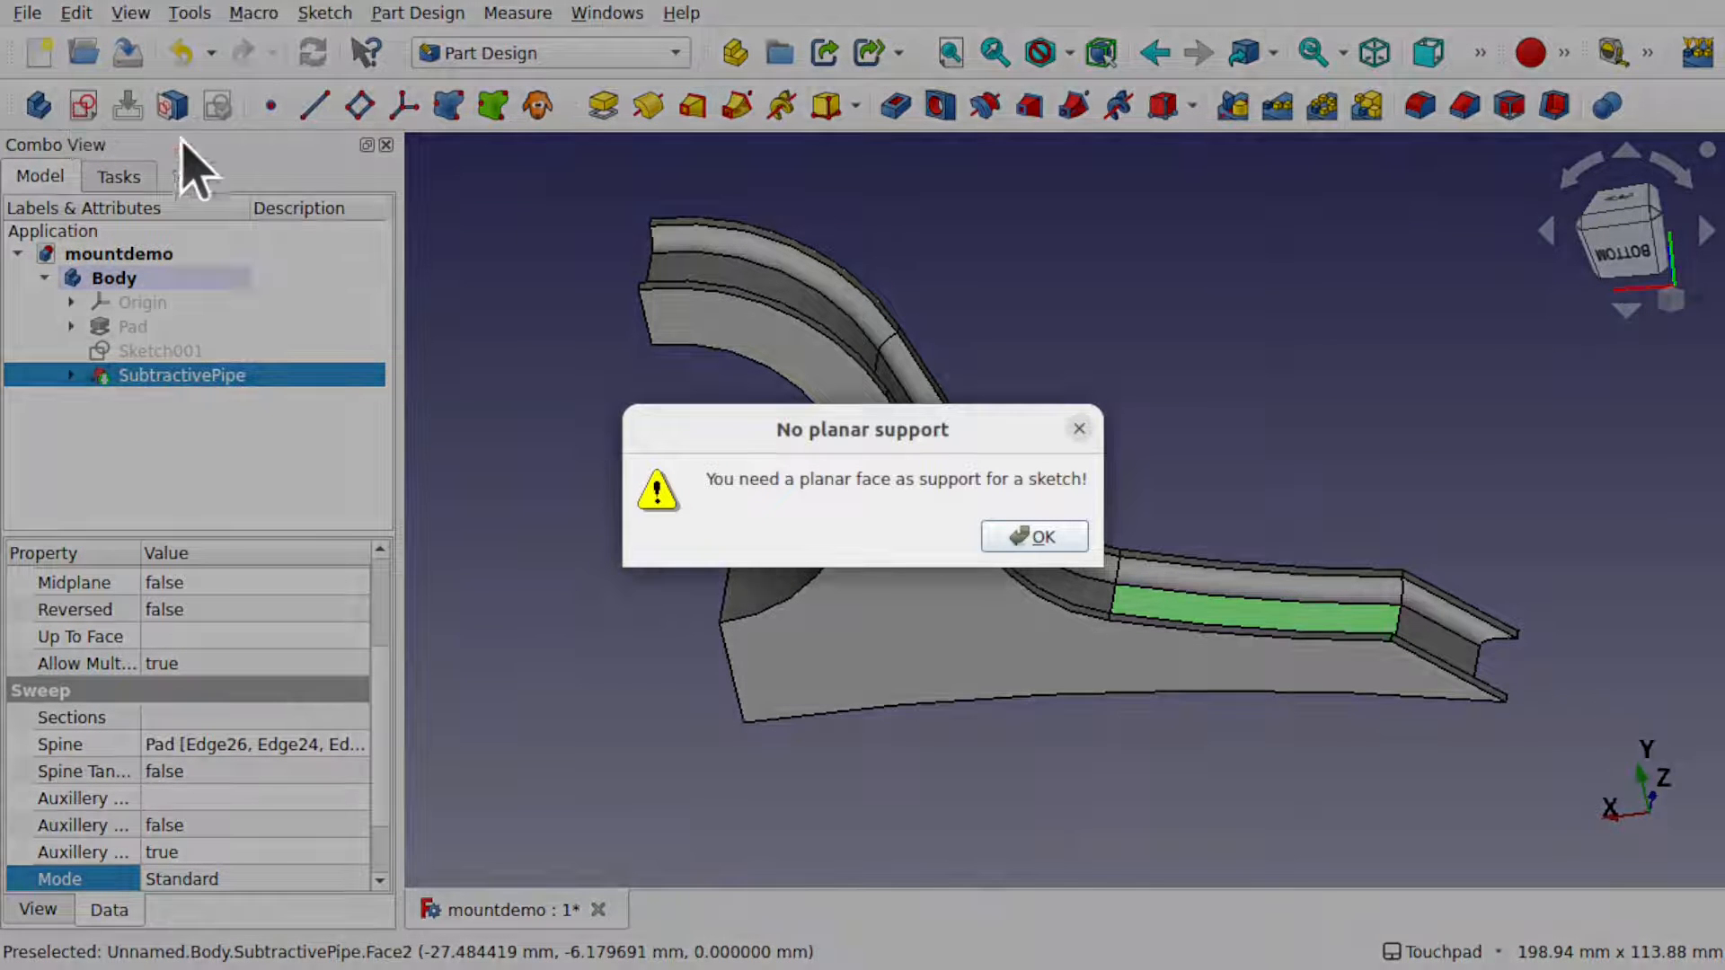
{"action": "left_click", "coordinate": [1042, 534]}
- Examine the groove floor and its rounded side on the straight slanted section from several angles
{"action": "left_click_drag", "start_coordinate": [1256, 551], "coordinate": [1267, 678], "text": "alt"}
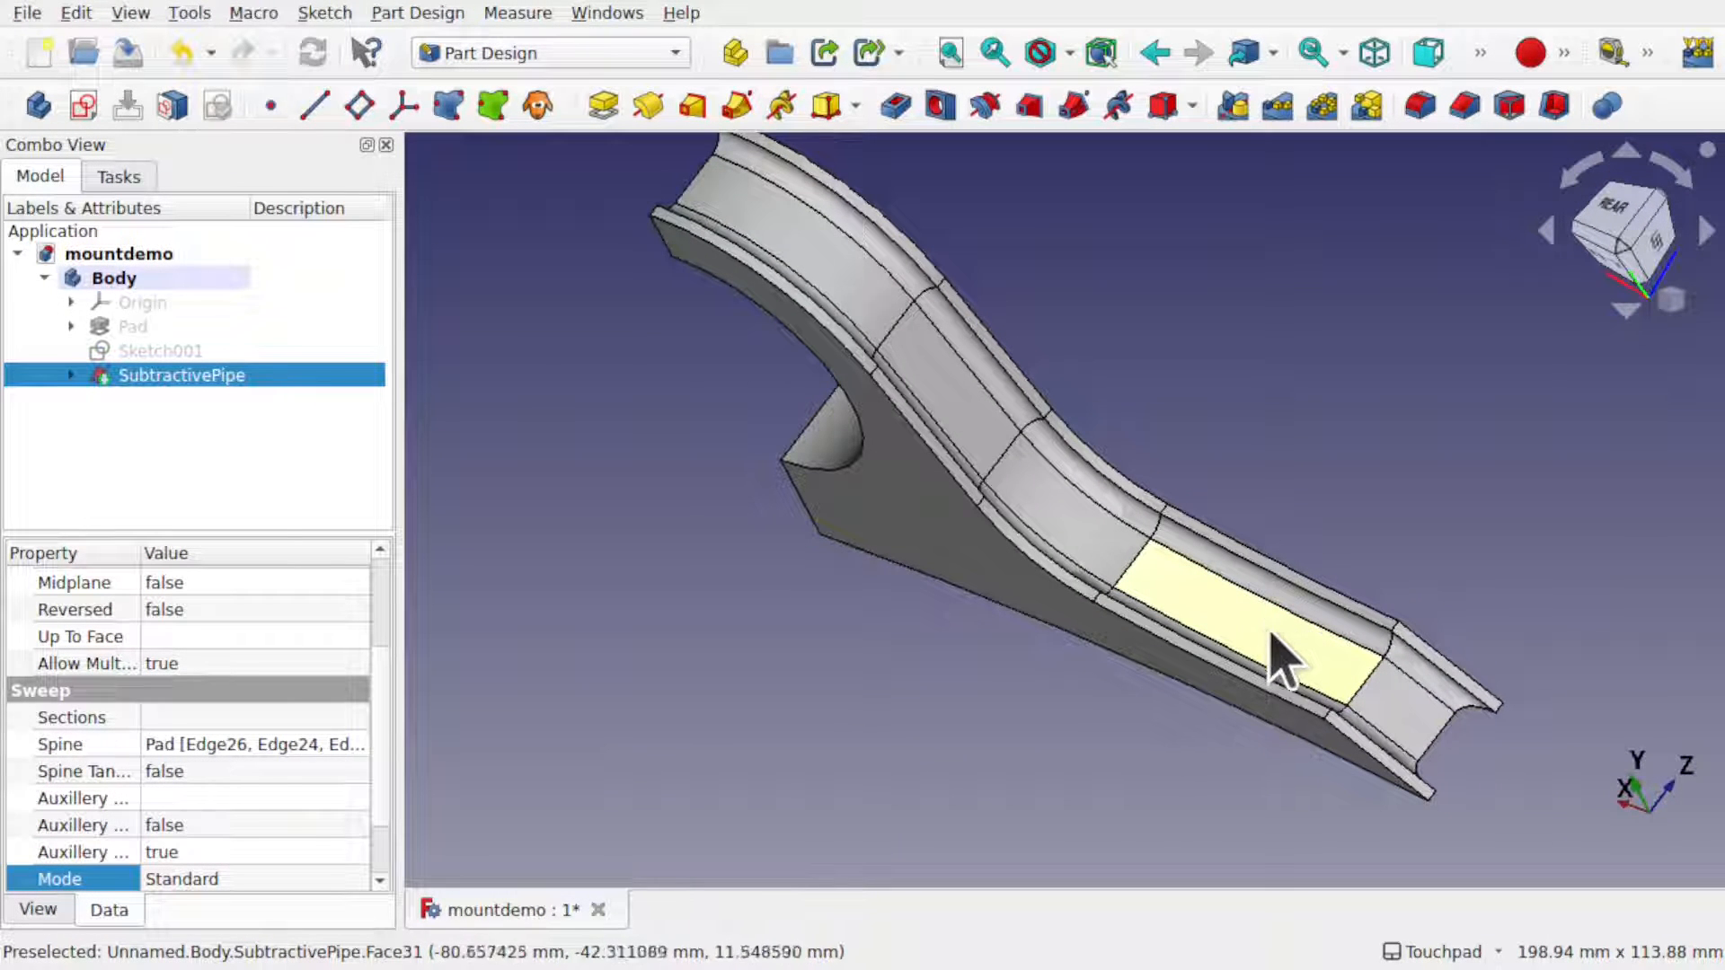
{"action": "left_click", "coordinate": [1267, 631]}
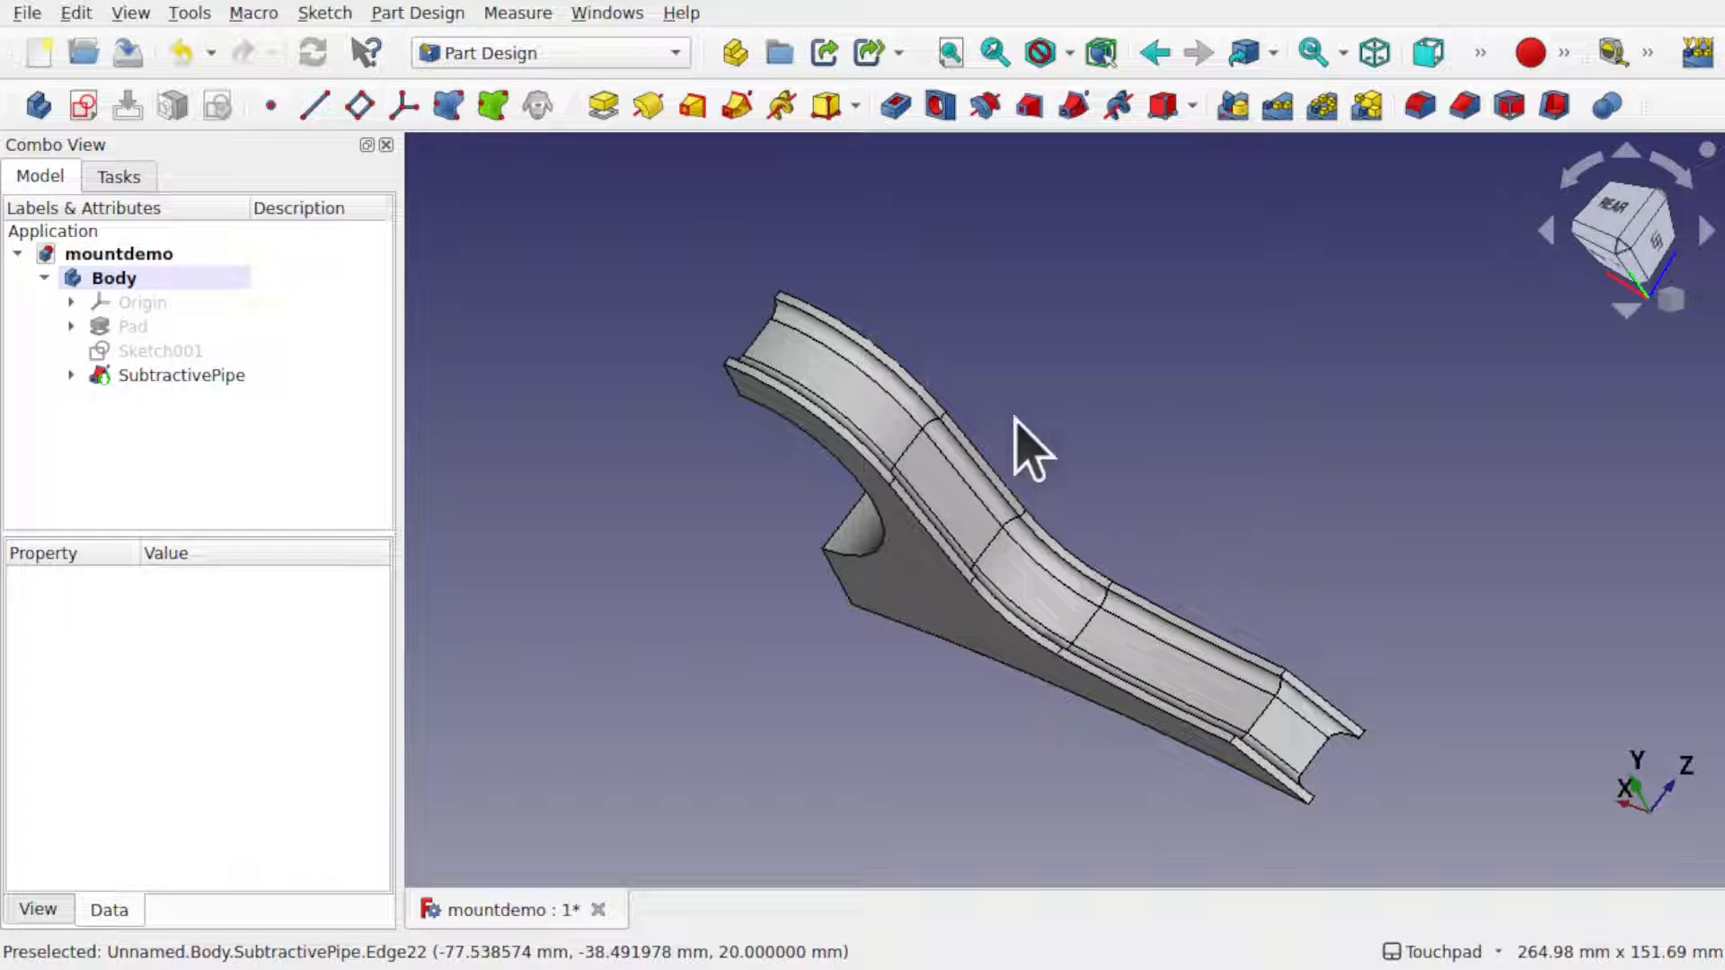
{"action": "left_click", "coordinate": [958, 501]}
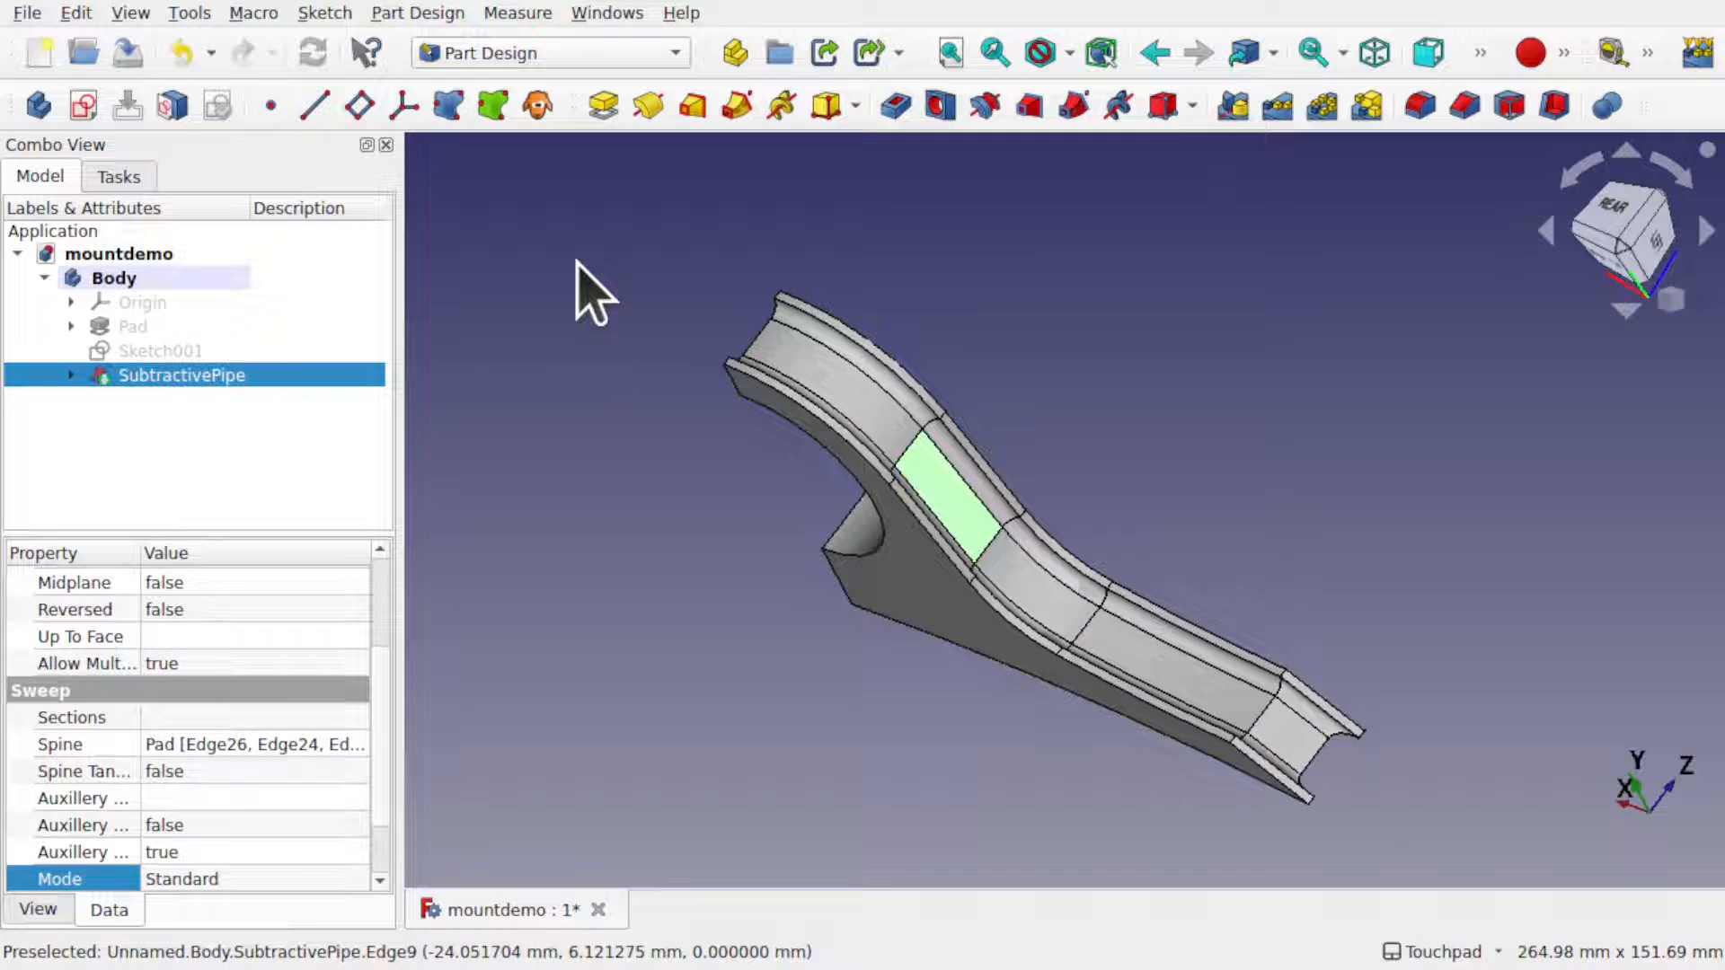
{"action": "scroll", "coordinate": [971, 540], "scroll_direction": "up", "scroll_amount": 5}
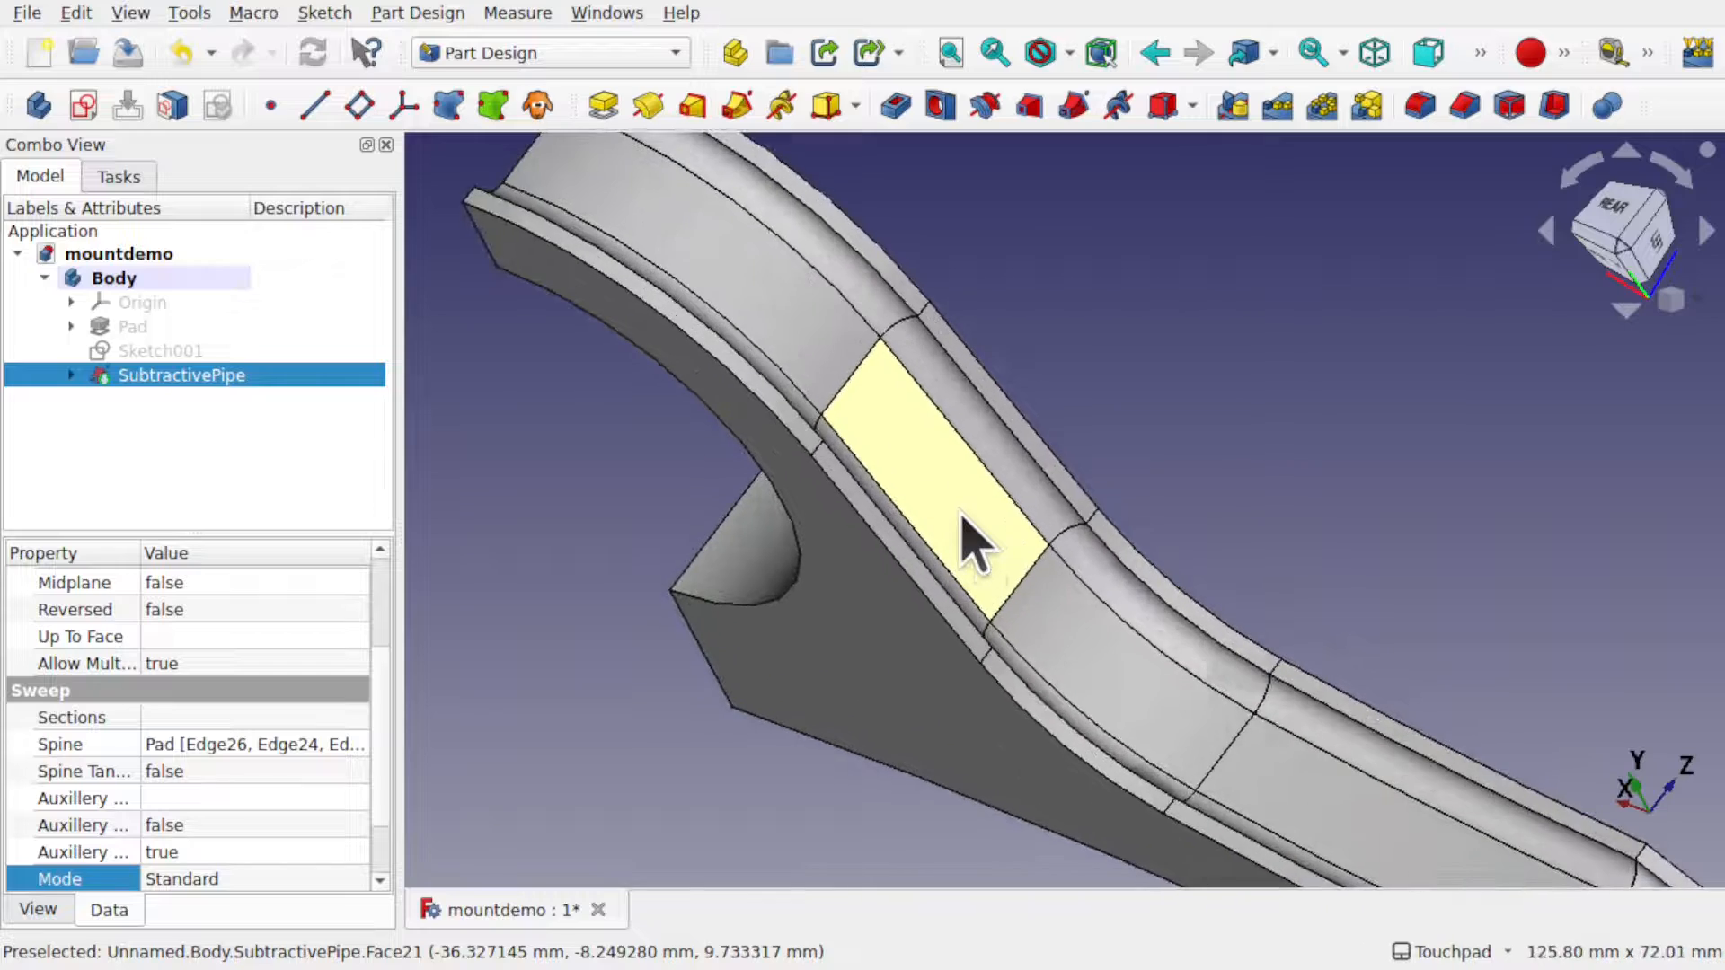
{"action": "left_click_drag", "start_coordinate": [1022, 562], "coordinate": [983, 512], "text": "alt"}
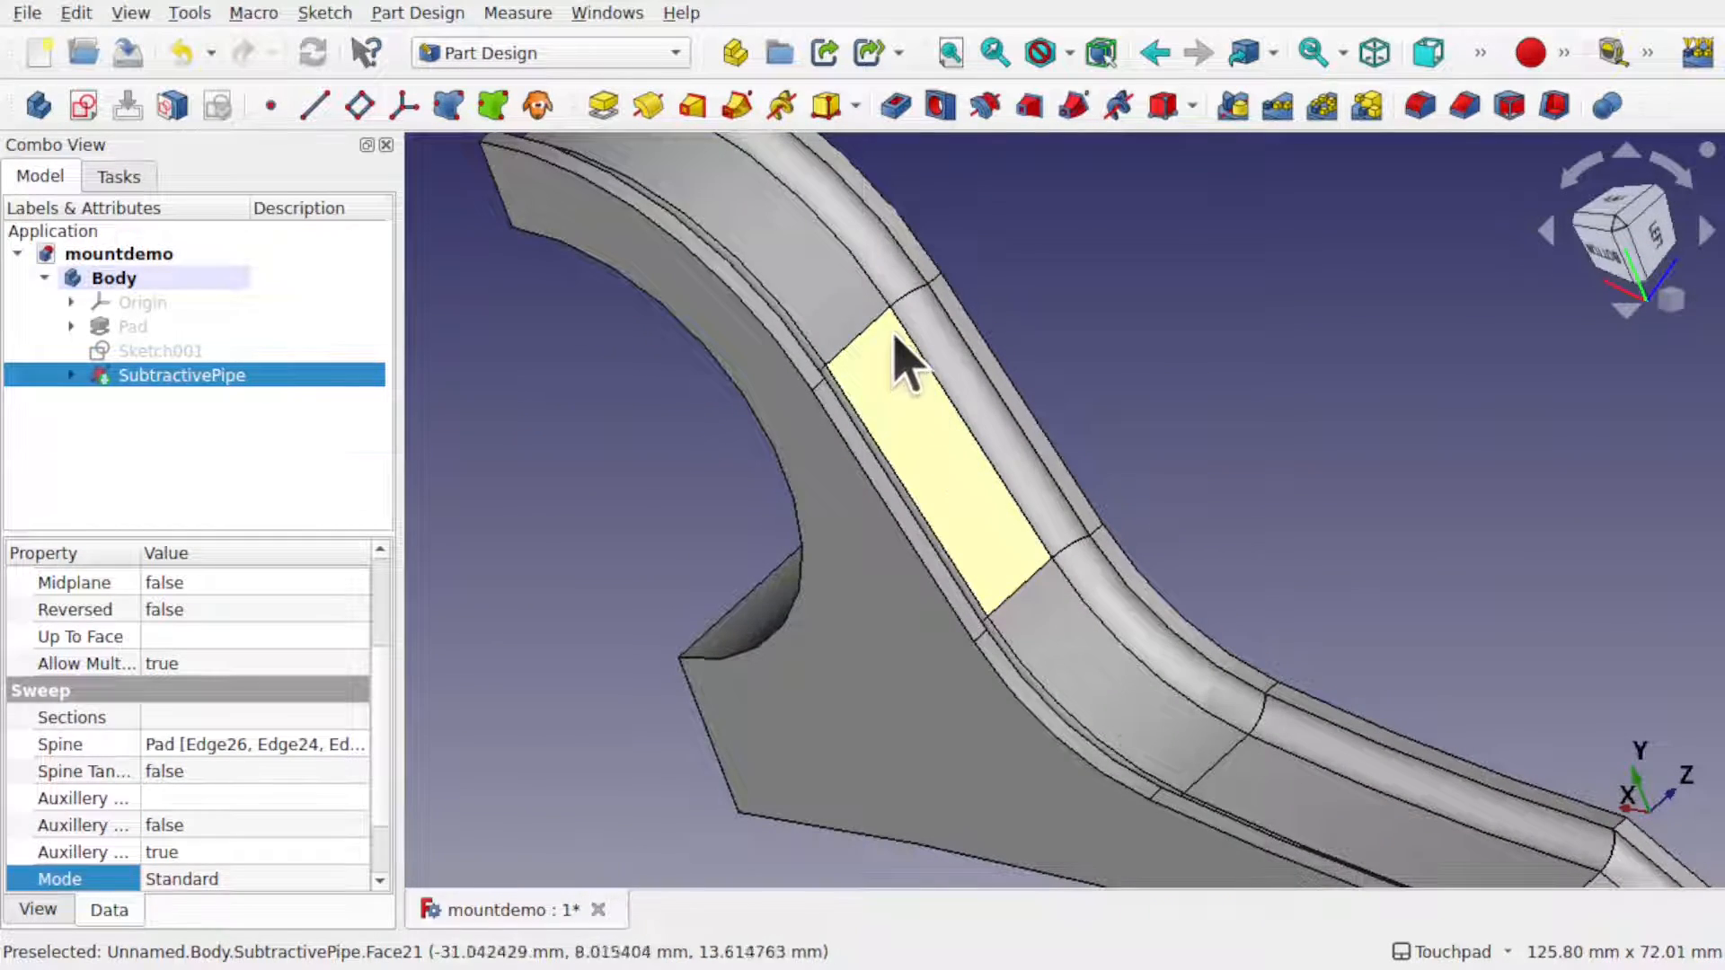
{"action": "left_click_drag", "start_coordinate": [1033, 562], "coordinate": [863, 516], "text": "alt"}
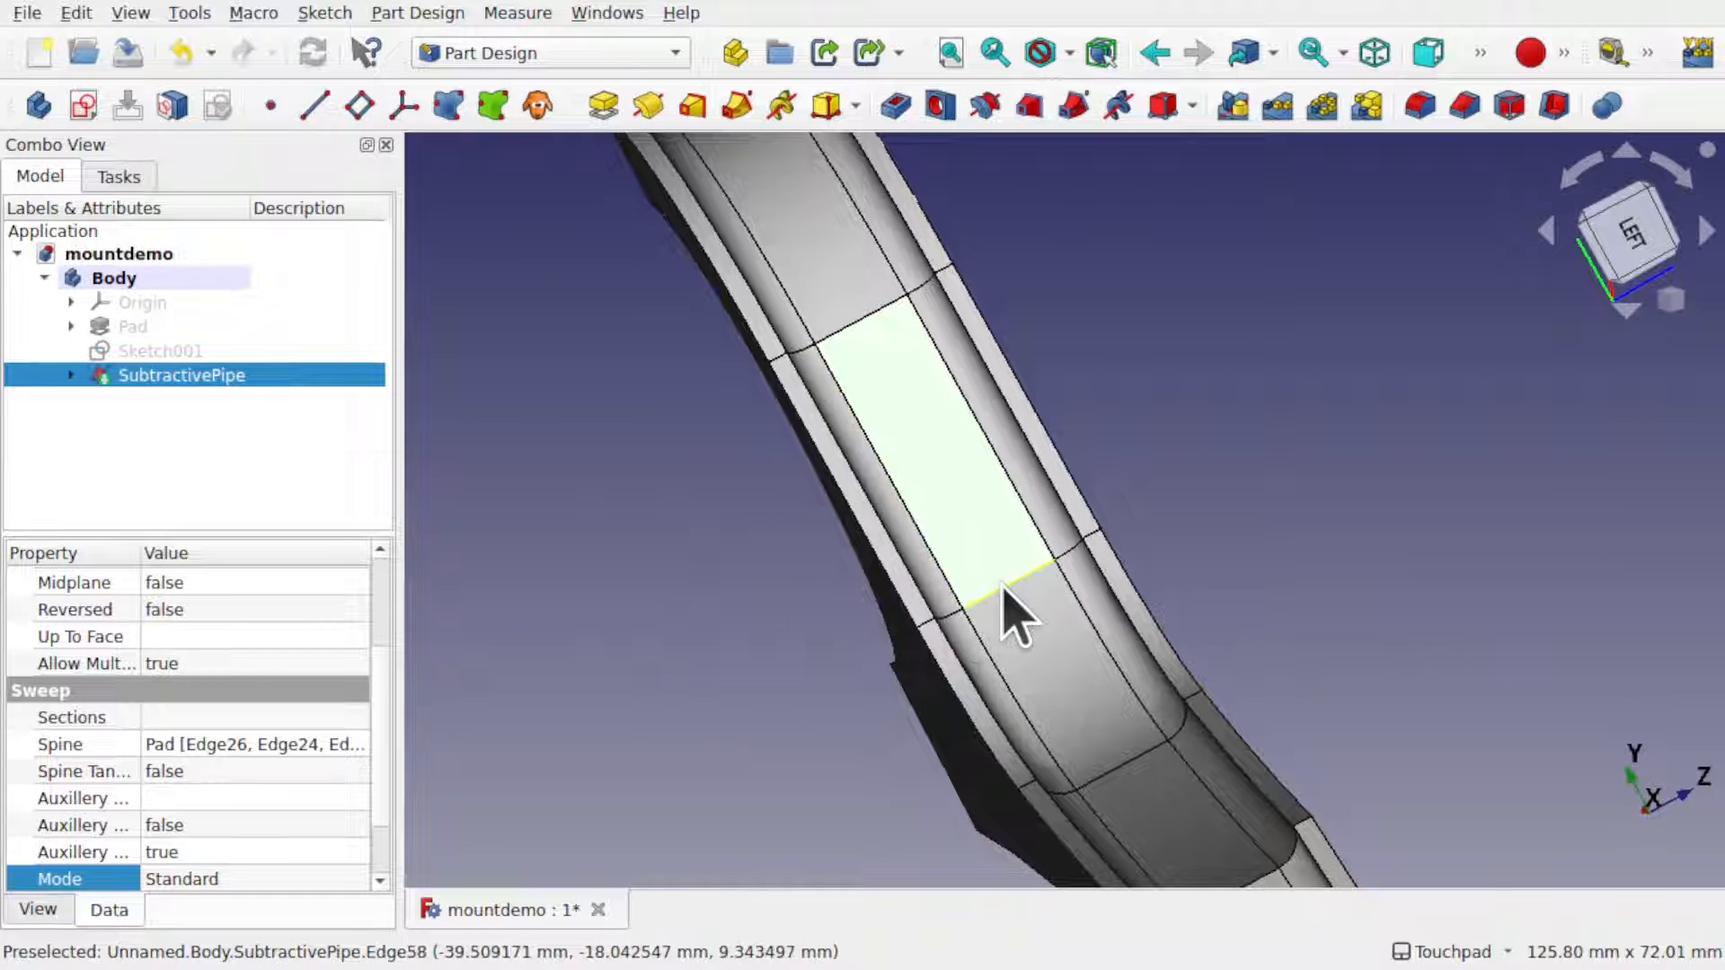
{"action": "left_click_drag", "start_coordinate": [1003, 582], "coordinate": [984, 548], "text": "alt"}
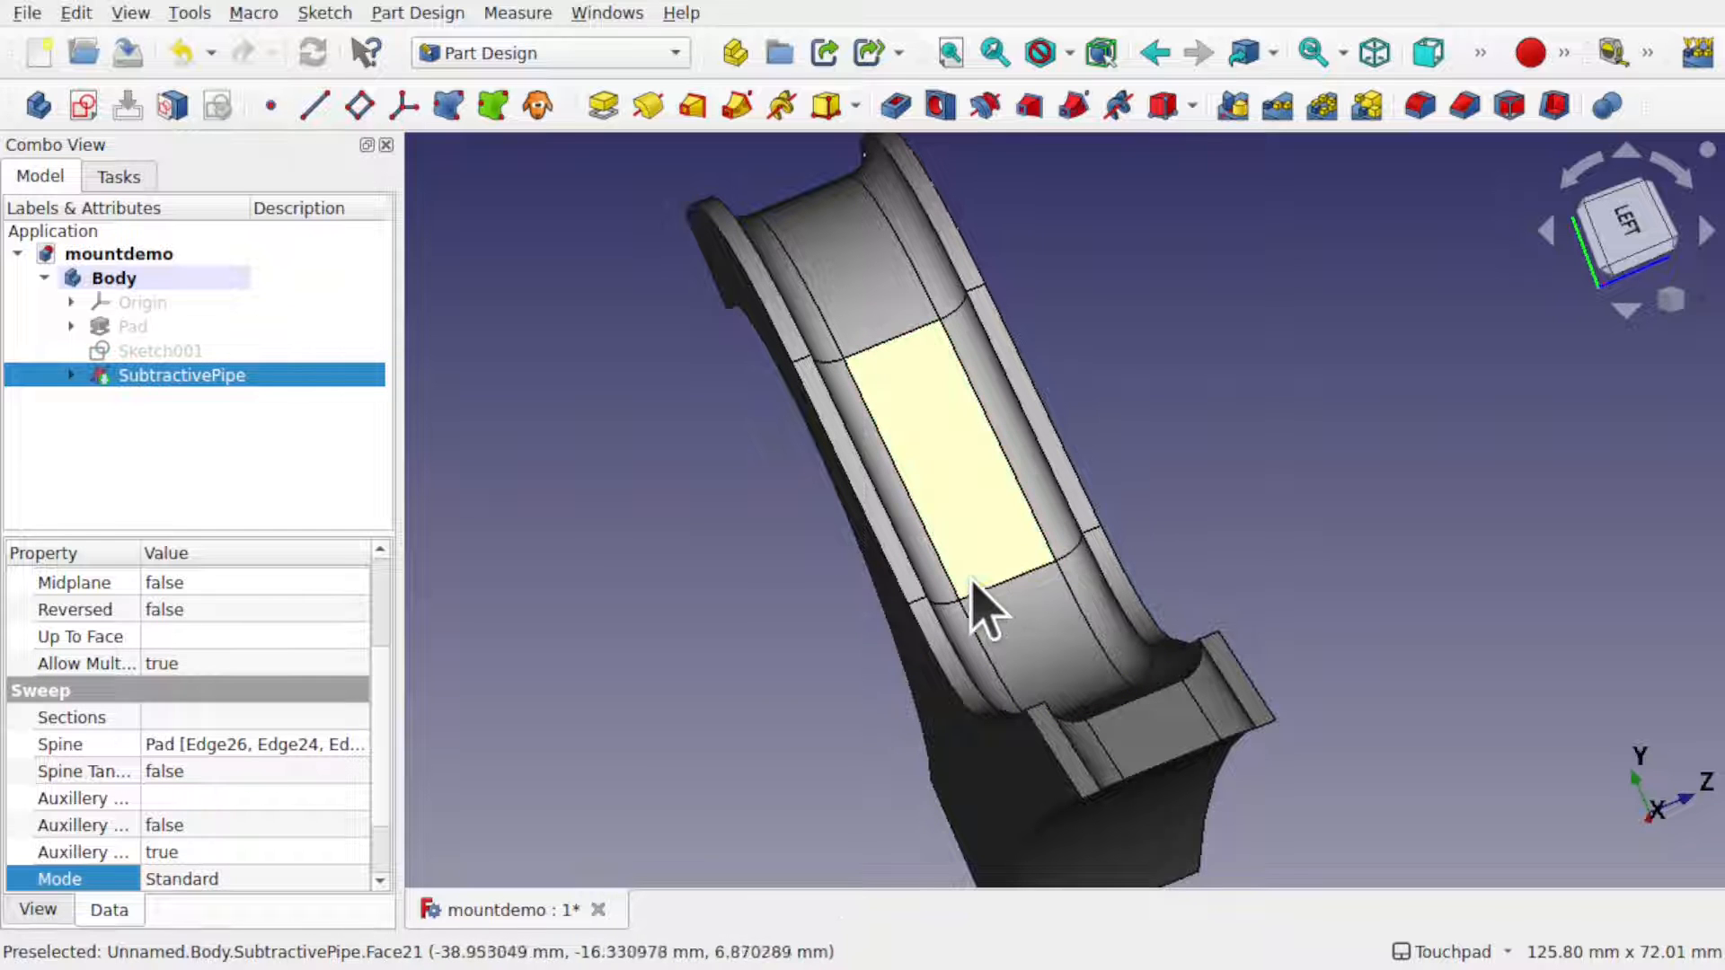
{"action": "mouse_move", "coordinate": [1015, 572]}
{"action": "left_mouse_down", "text": "alt"}
{"action": "mouse_move", "coordinate": [975, 540]}
{"action": "mouse_move", "coordinate": [1024, 579]}
{"action": "mouse_move", "coordinate": [1029, 563]}
{"action": "left_mouse_up", "text": "alt"}
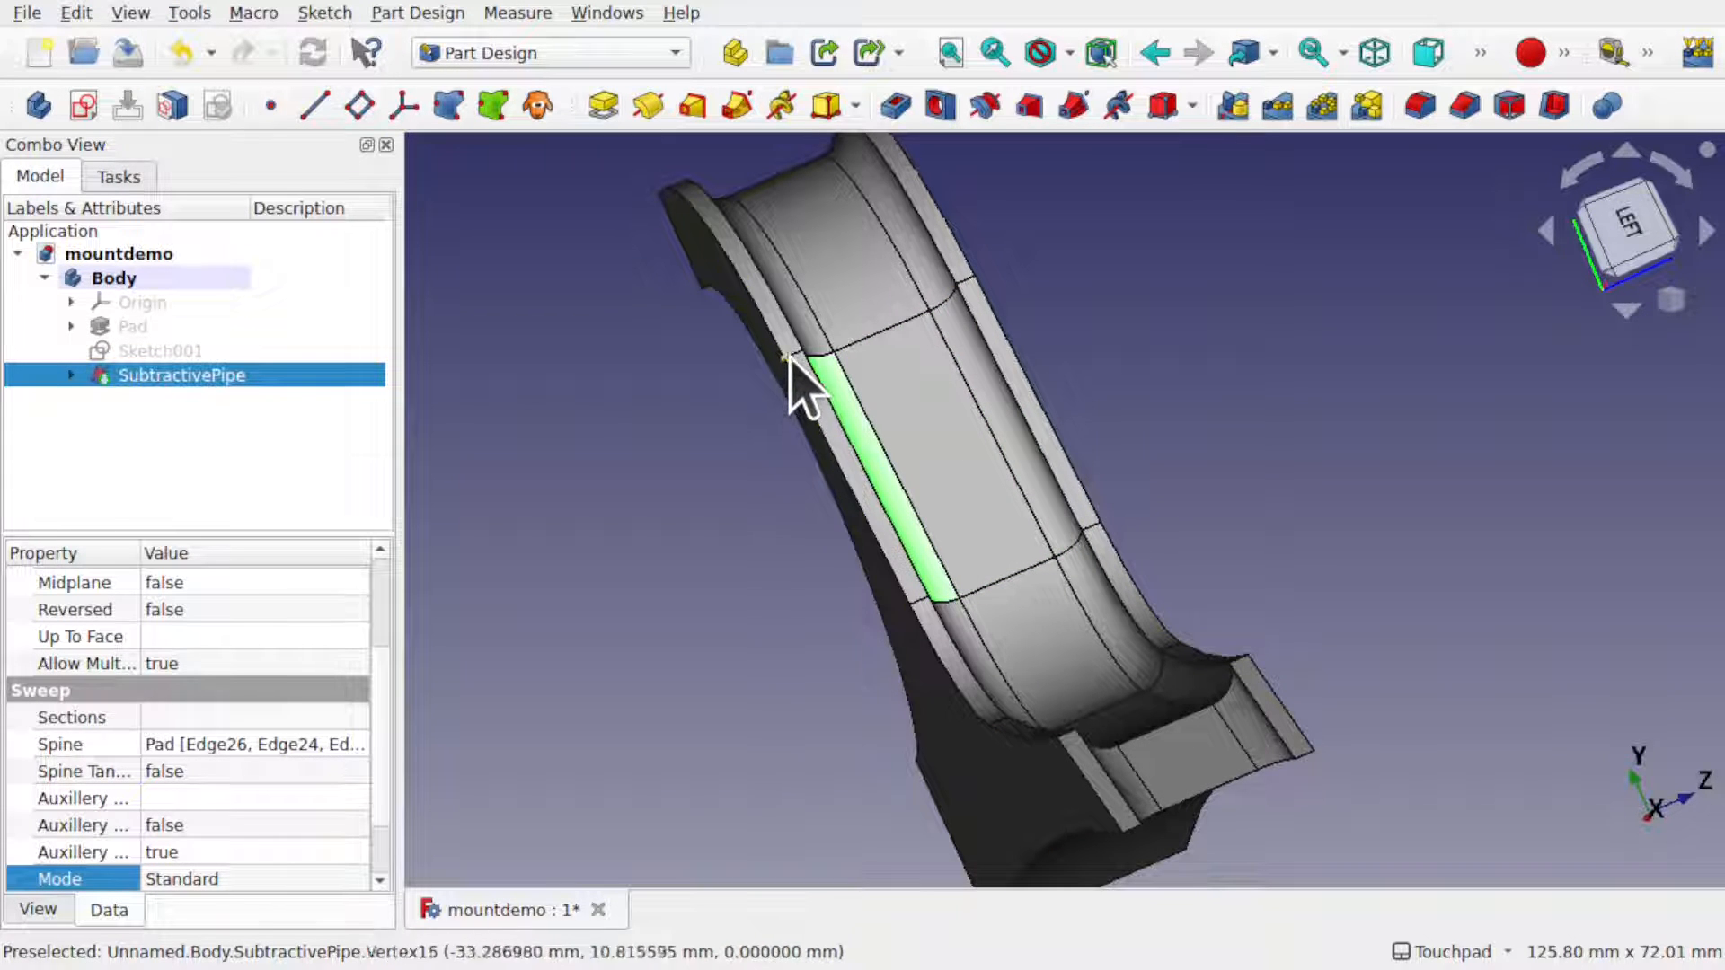
{"action": "left_click_drag", "start_coordinate": [1034, 525], "coordinate": [934, 476], "text": "alt"}
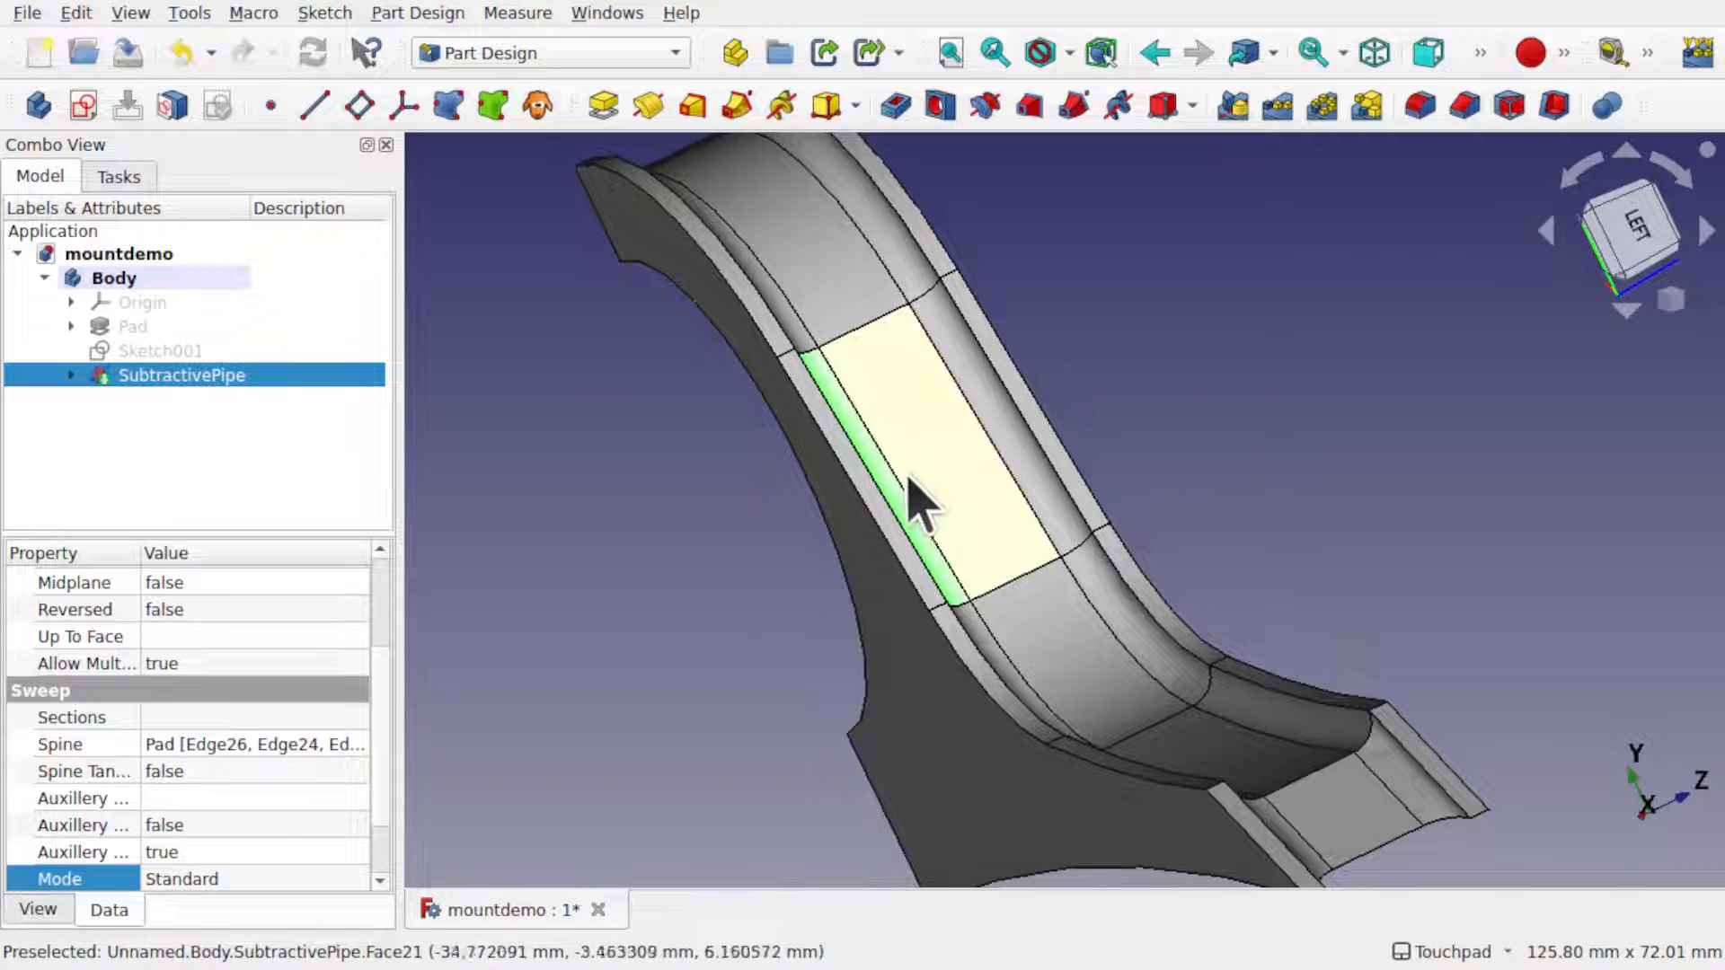
- Create a new sketch on the flat groove floor of the straight slanted section
{"action": "left_click_drag", "start_coordinate": [930, 526], "coordinate": [980, 561], "text": "alt"}
{"action": "left_click", "coordinate": [987, 564]}
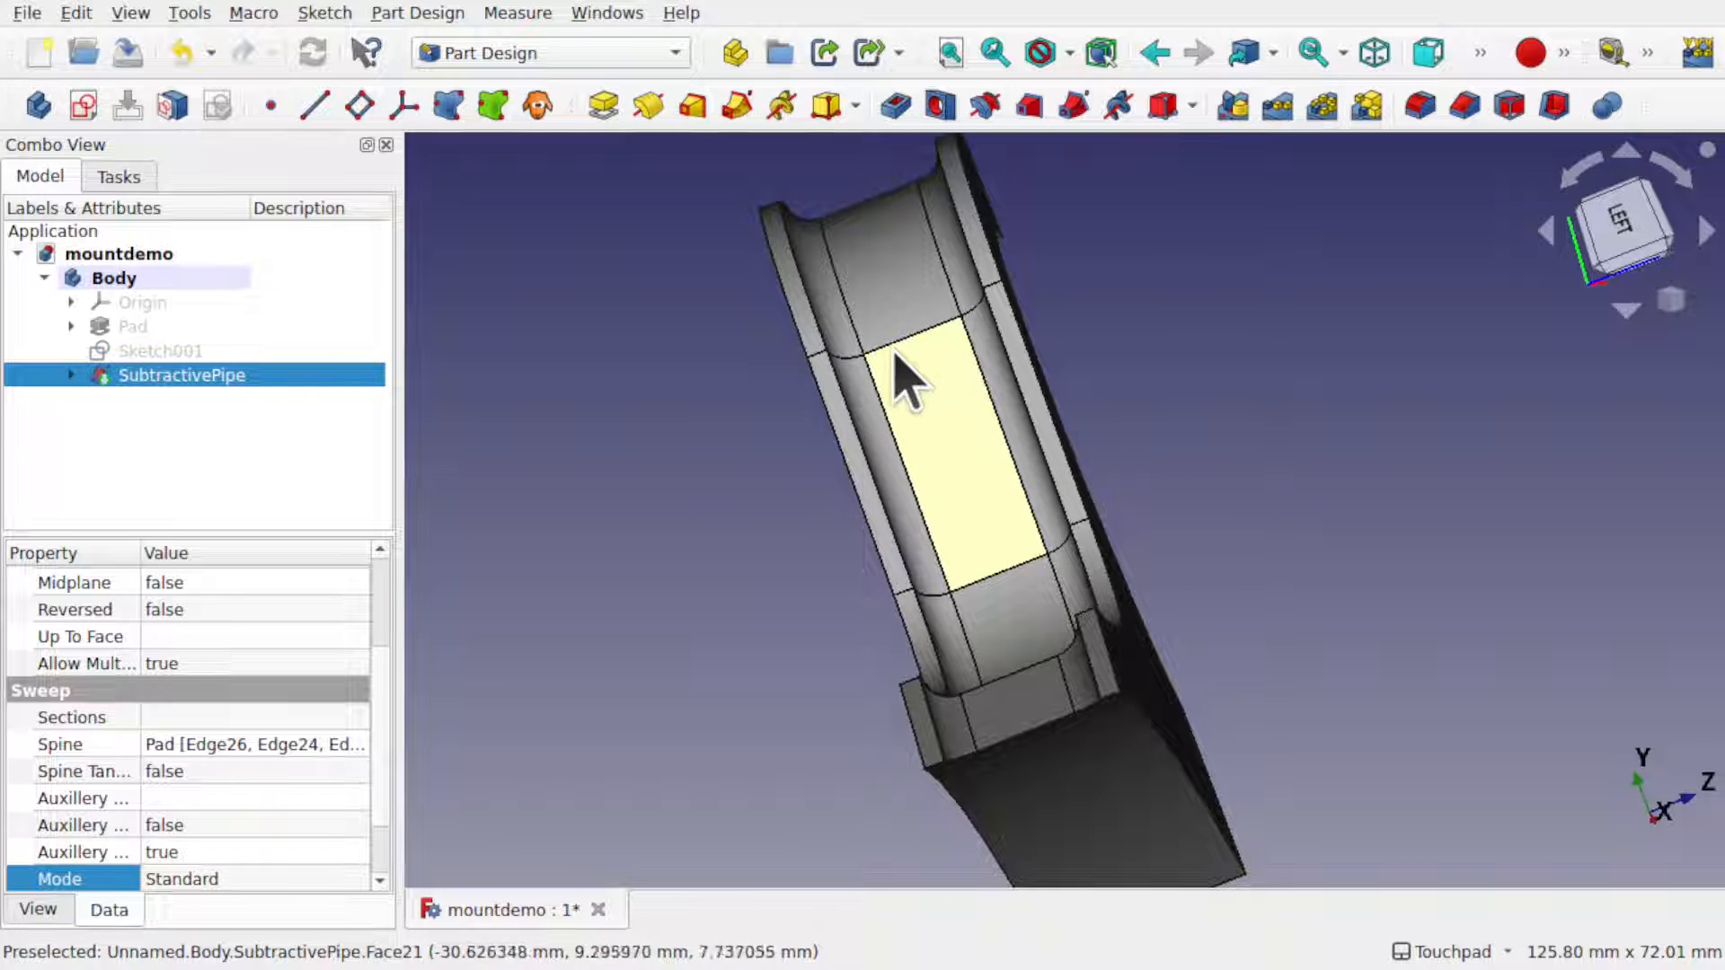
{"action": "left_click_drag", "start_coordinate": [930, 409], "coordinate": [961, 408], "text": "alt"}
{"action": "left_click", "coordinate": [90, 113]}
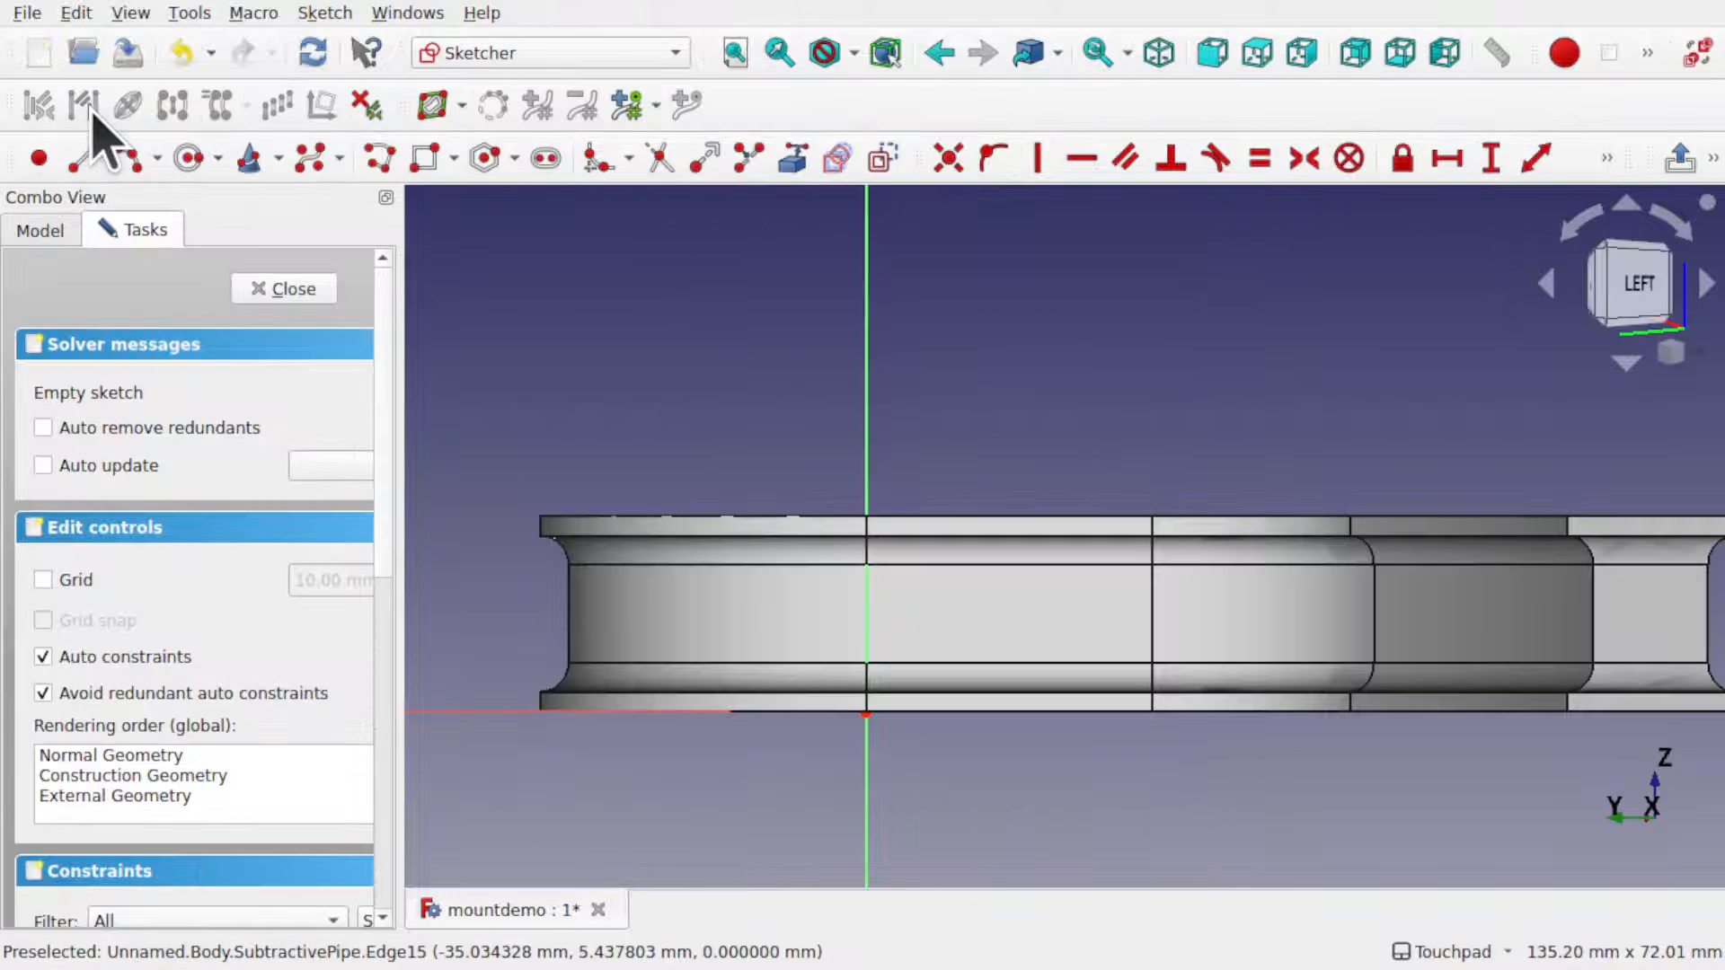
- Draw a circle on the slanted section's groove floor and check its placement against the face from several angles
{"action": "mouse_move", "coordinate": [1007, 454]}
{"action": "left_mouse_down", "text": "alt"}
{"action": "mouse_move", "coordinate": [1063, 289]}
{"action": "mouse_move", "coordinate": [1053, 309]}
{"action": "left_mouse_up", "text": "alt"}
{"action": "scroll", "coordinate": [946, 417], "scroll_direction": "up", "scroll_amount": 5}
{"action": "left_click_drag", "start_coordinate": [947, 419], "coordinate": [741, 544], "text": "alt"}
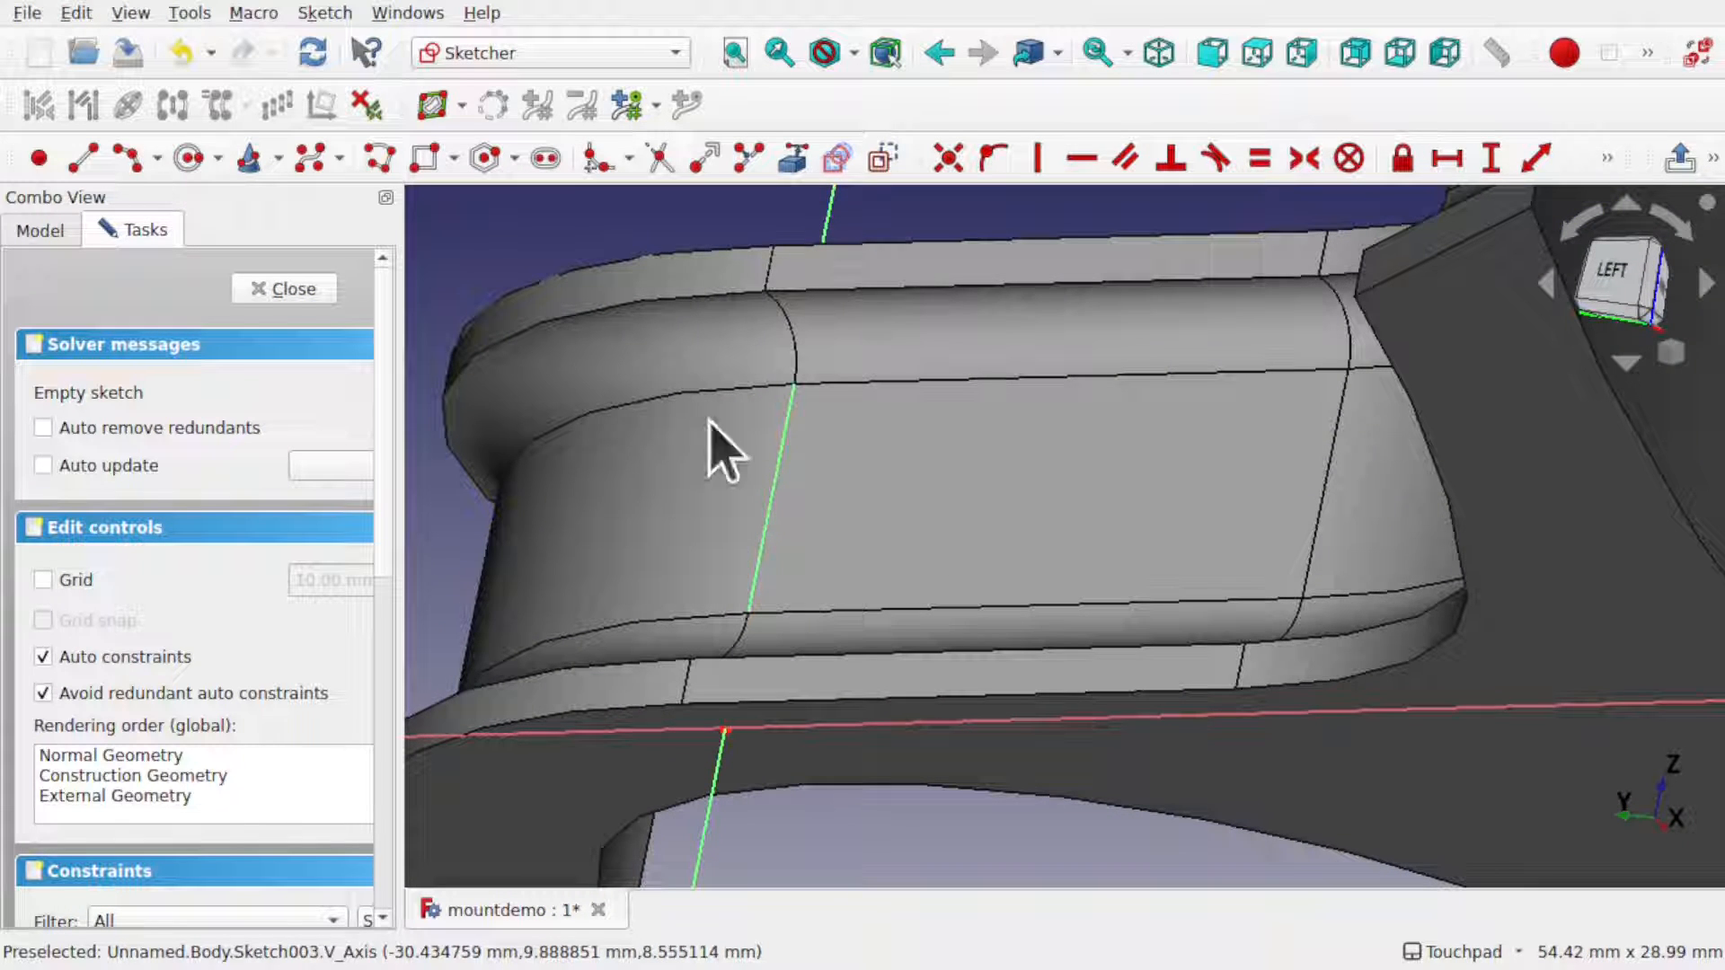
{"action": "left_click", "coordinate": [189, 158]}
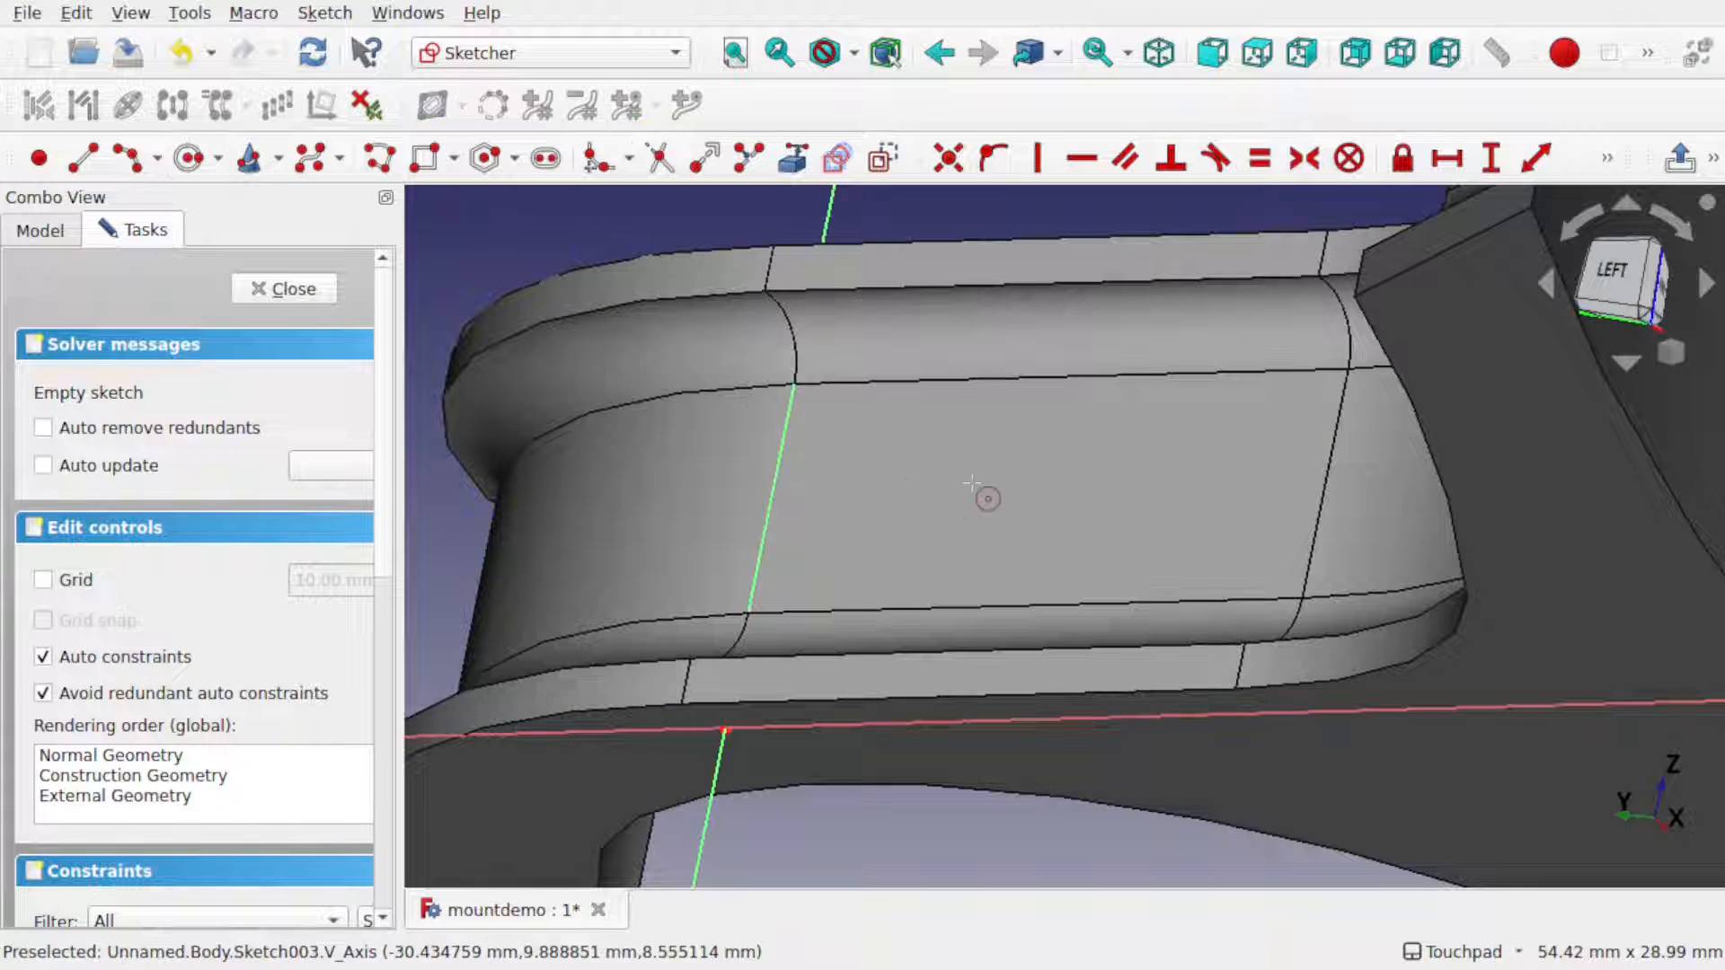
{"action": "mouse_move", "coordinate": [843, 498]}
{"action": "left_mouse_down", "text": "alt"}
{"action": "mouse_move", "coordinate": [1028, 478]}
{"action": "mouse_move", "coordinate": [1113, 374]}
{"action": "mouse_move", "coordinate": [1071, 447]}
{"action": "left_mouse_up", "text": "alt"}
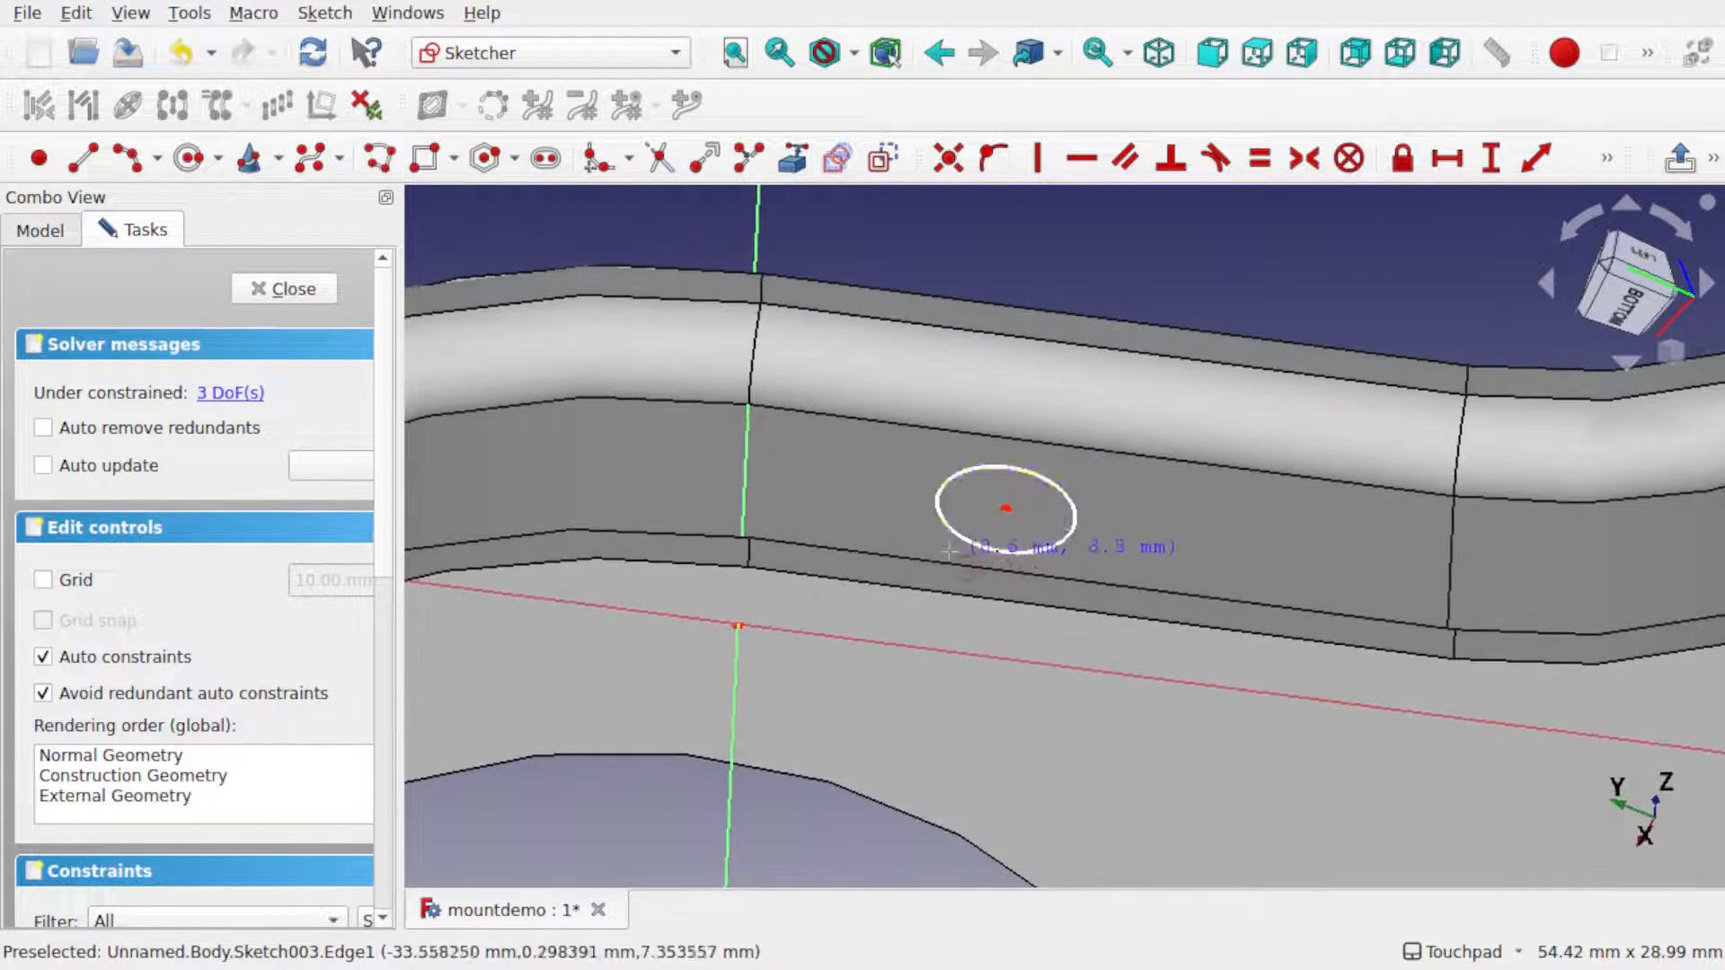
{"action": "mouse_move", "coordinate": [1008, 544]}
{"action": "left_mouse_down", "text": "alt"}
{"action": "mouse_move", "coordinate": [1017, 505]}
{"action": "mouse_move", "coordinate": [1013, 534]}
{"action": "mouse_move", "coordinate": [1092, 534]}
{"action": "mouse_move", "coordinate": [1119, 465]}
{"action": "left_mouse_up", "text": "alt"}
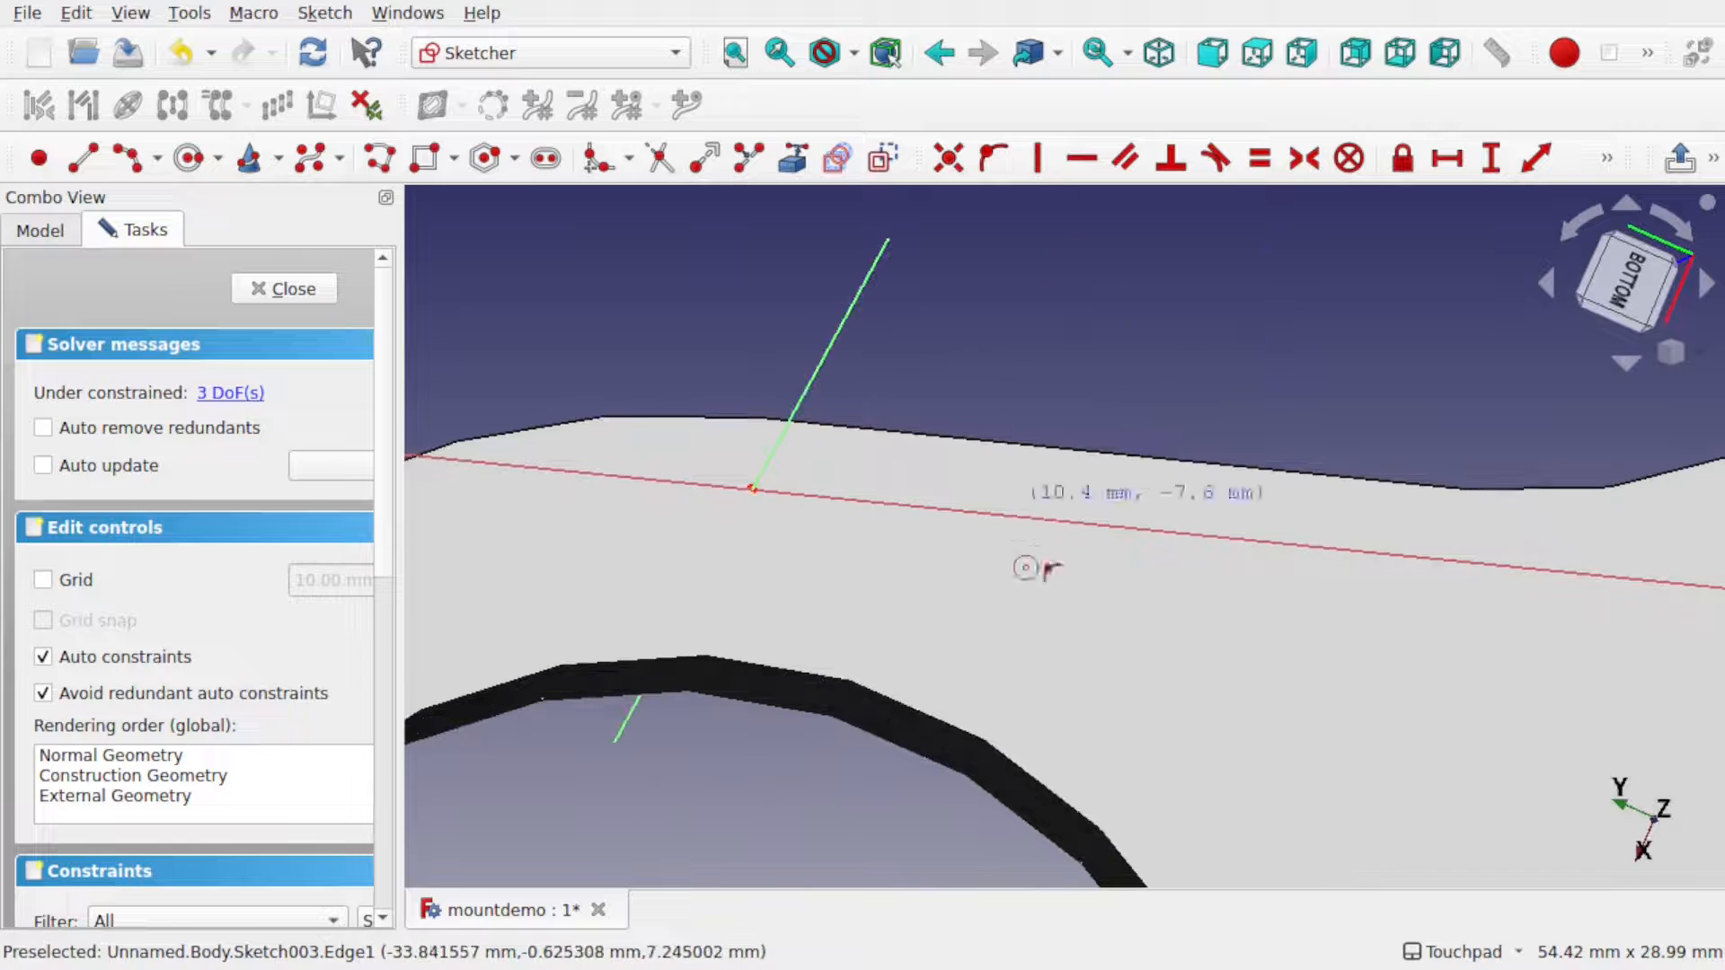
{"action": "left_click_drag", "start_coordinate": [1010, 545], "coordinate": [1011, 554], "text": "alt"}
{"action": "mouse_move", "coordinate": [1034, 490]}
{"action": "left_mouse_down", "text": "alt"}
{"action": "mouse_move", "coordinate": [1048, 458]}
{"action": "mouse_move", "coordinate": [1191, 435]}
{"action": "mouse_move", "coordinate": [1296, 462]}
{"action": "mouse_move", "coordinate": [1012, 467]}
{"action": "left_mouse_up", "text": "alt"}
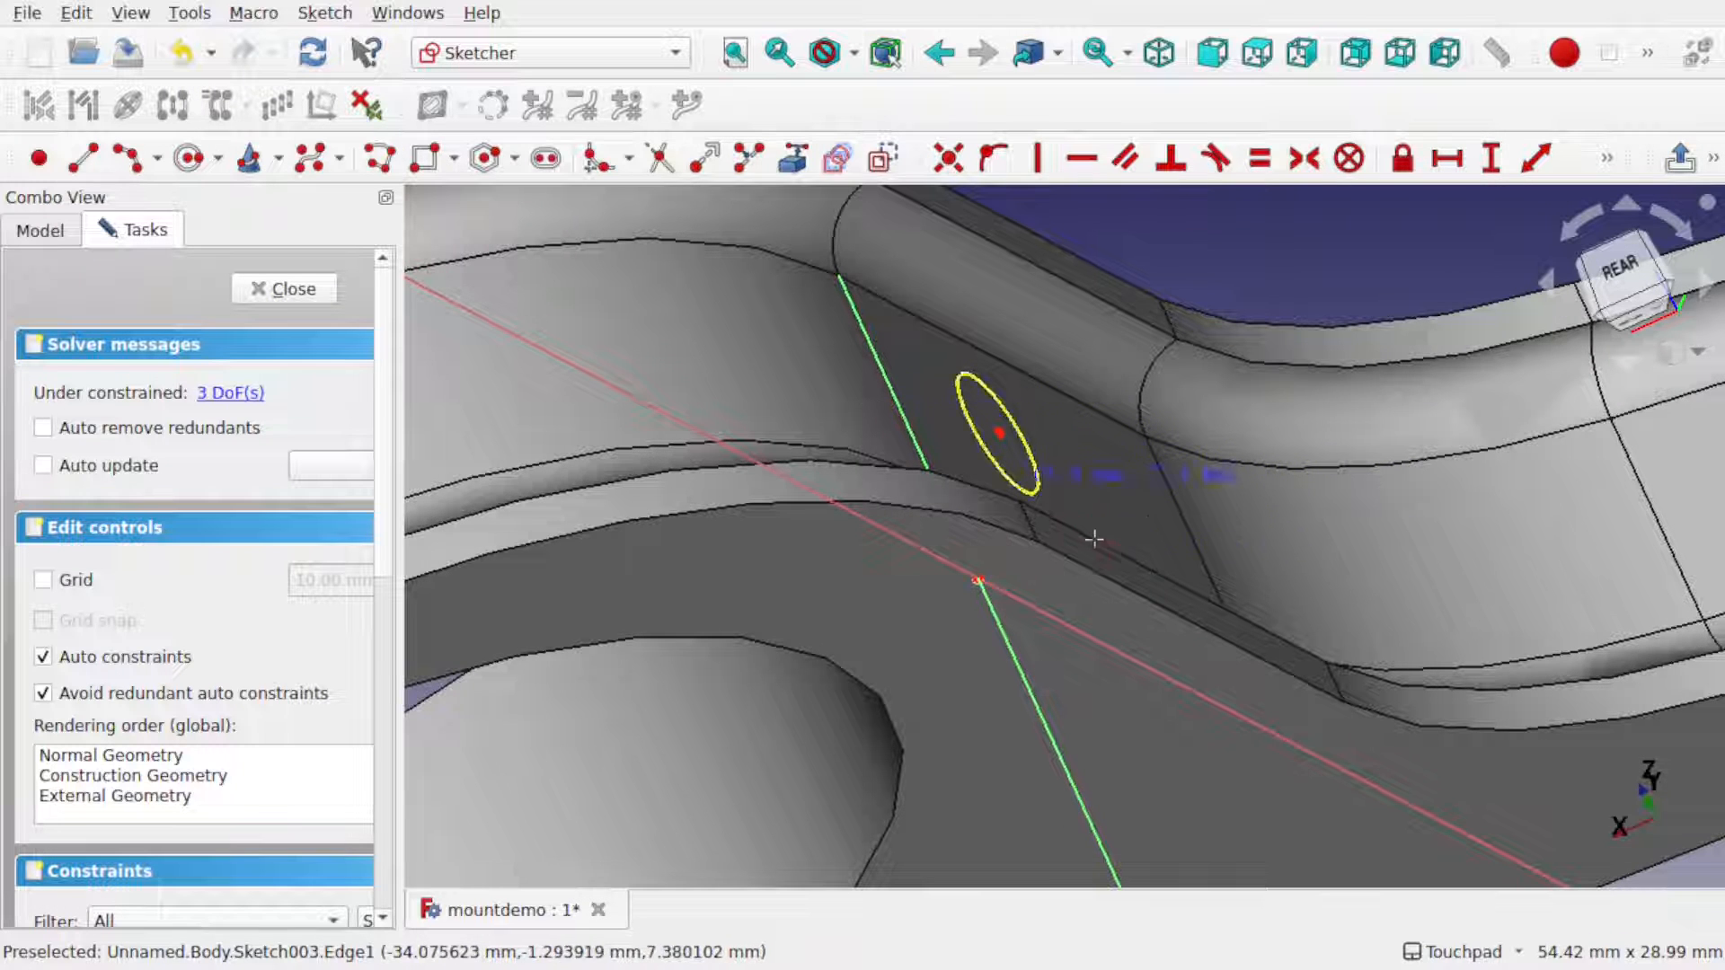
{"action": "mouse_move", "coordinate": [1107, 508]}
{"action": "left_mouse_down", "text": "alt"}
{"action": "mouse_move", "coordinate": [1078, 455]}
{"action": "mouse_move", "coordinate": [1096, 459]}
{"action": "left_mouse_up", "text": "alt"}
{"action": "scroll", "coordinate": [1096, 458], "scroll_direction": "down", "scroll_amount": 4}
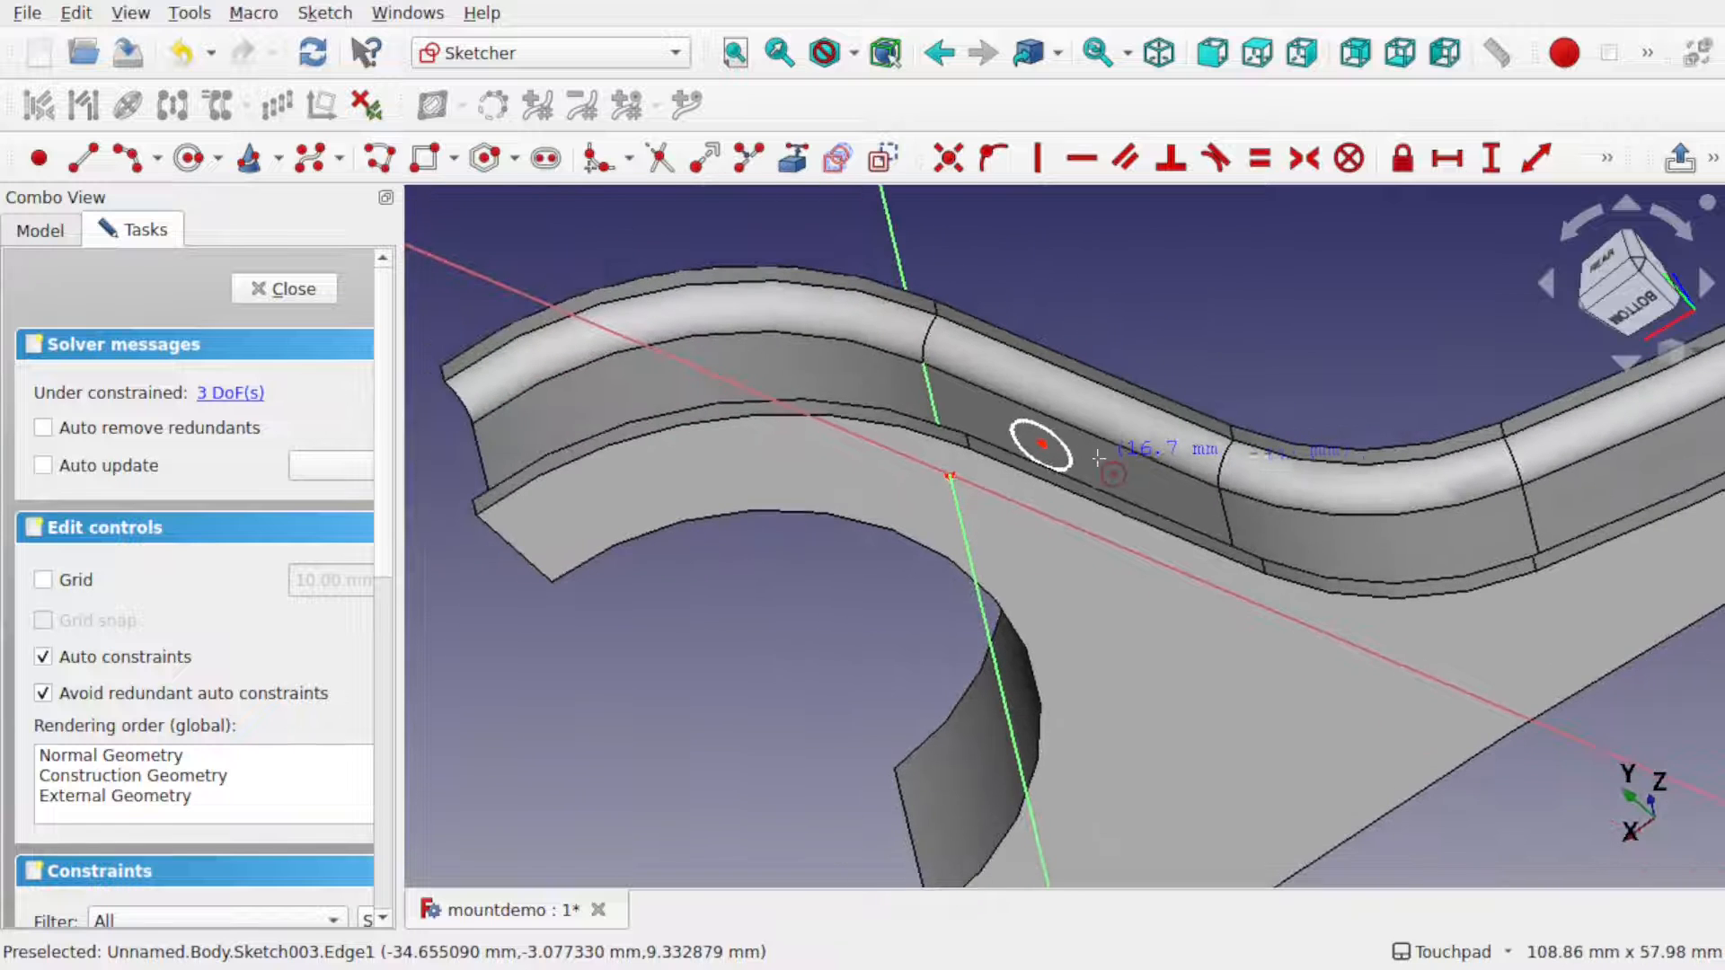
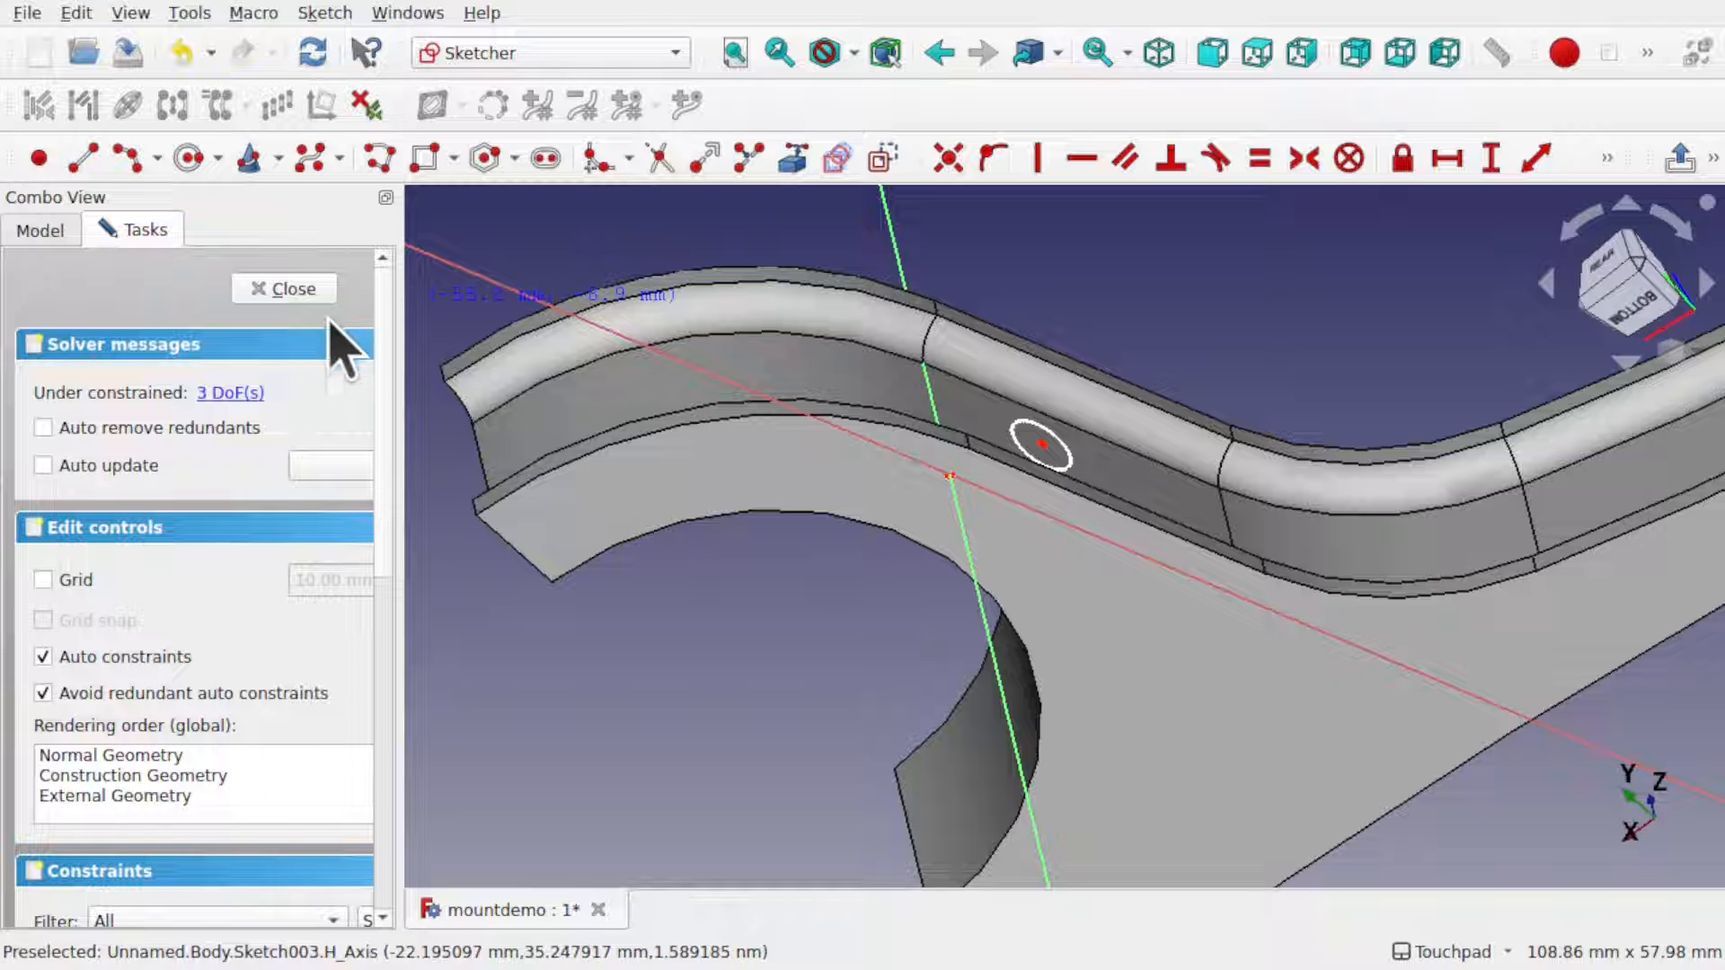
- Close the circle sketch and delete it from the body
{"action": "left_click", "coordinate": [288, 290]}
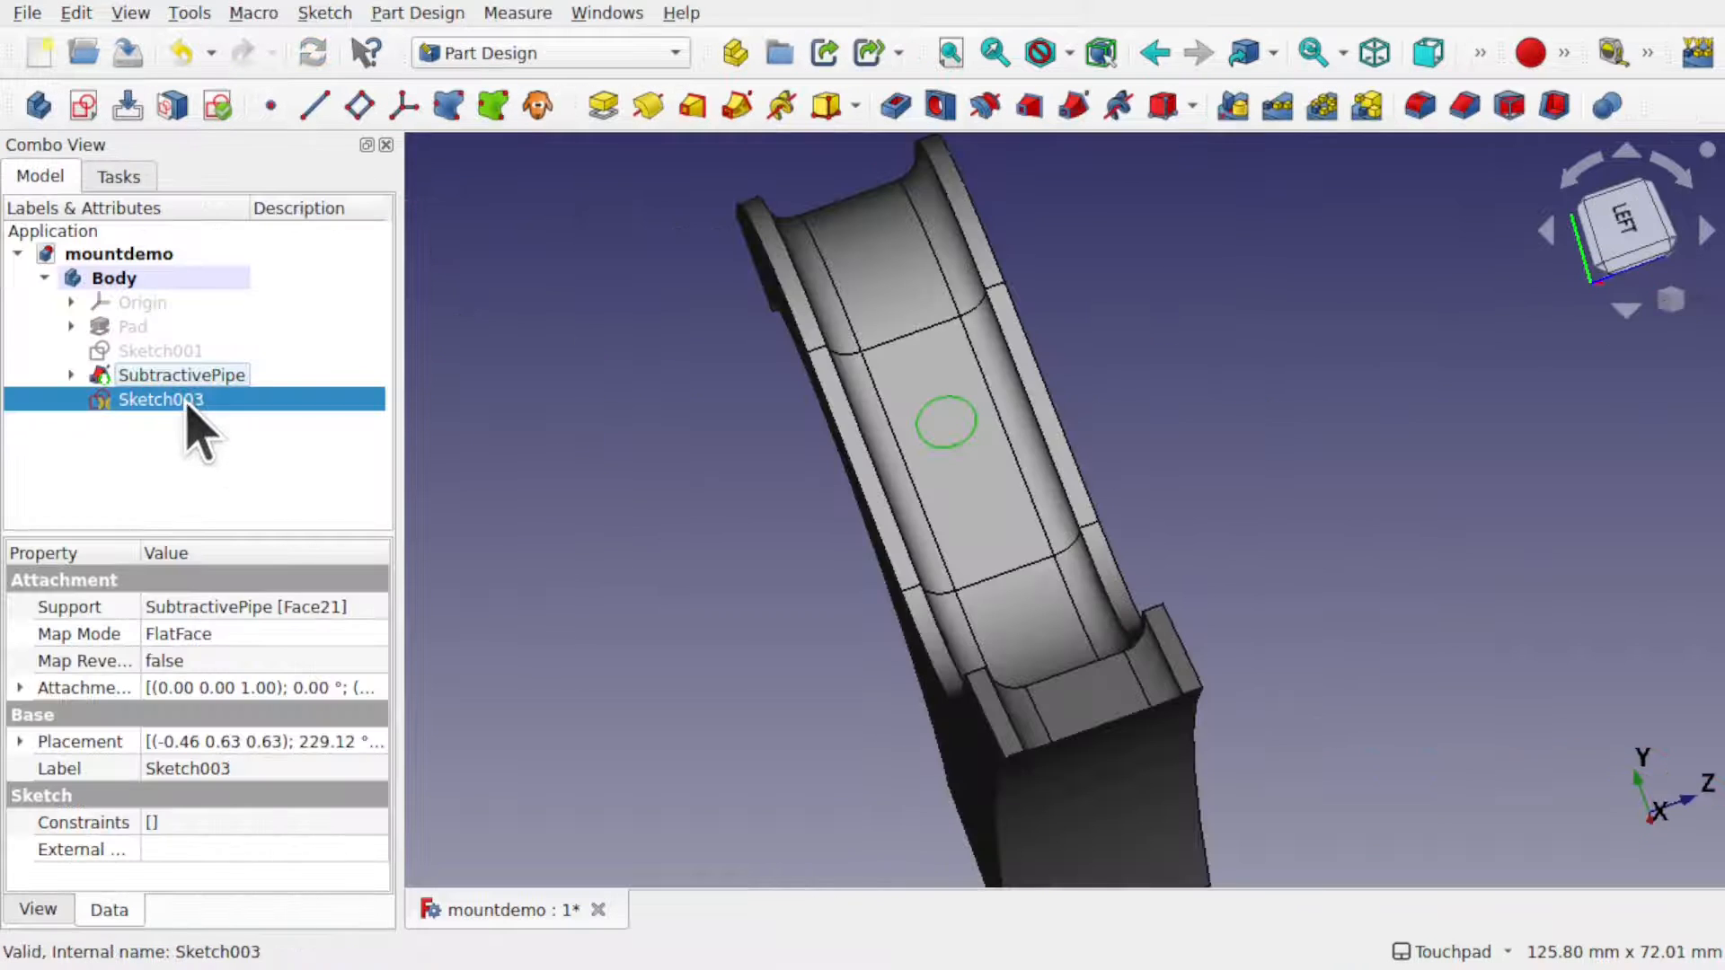
{"action": "key", "text": "Delete"}
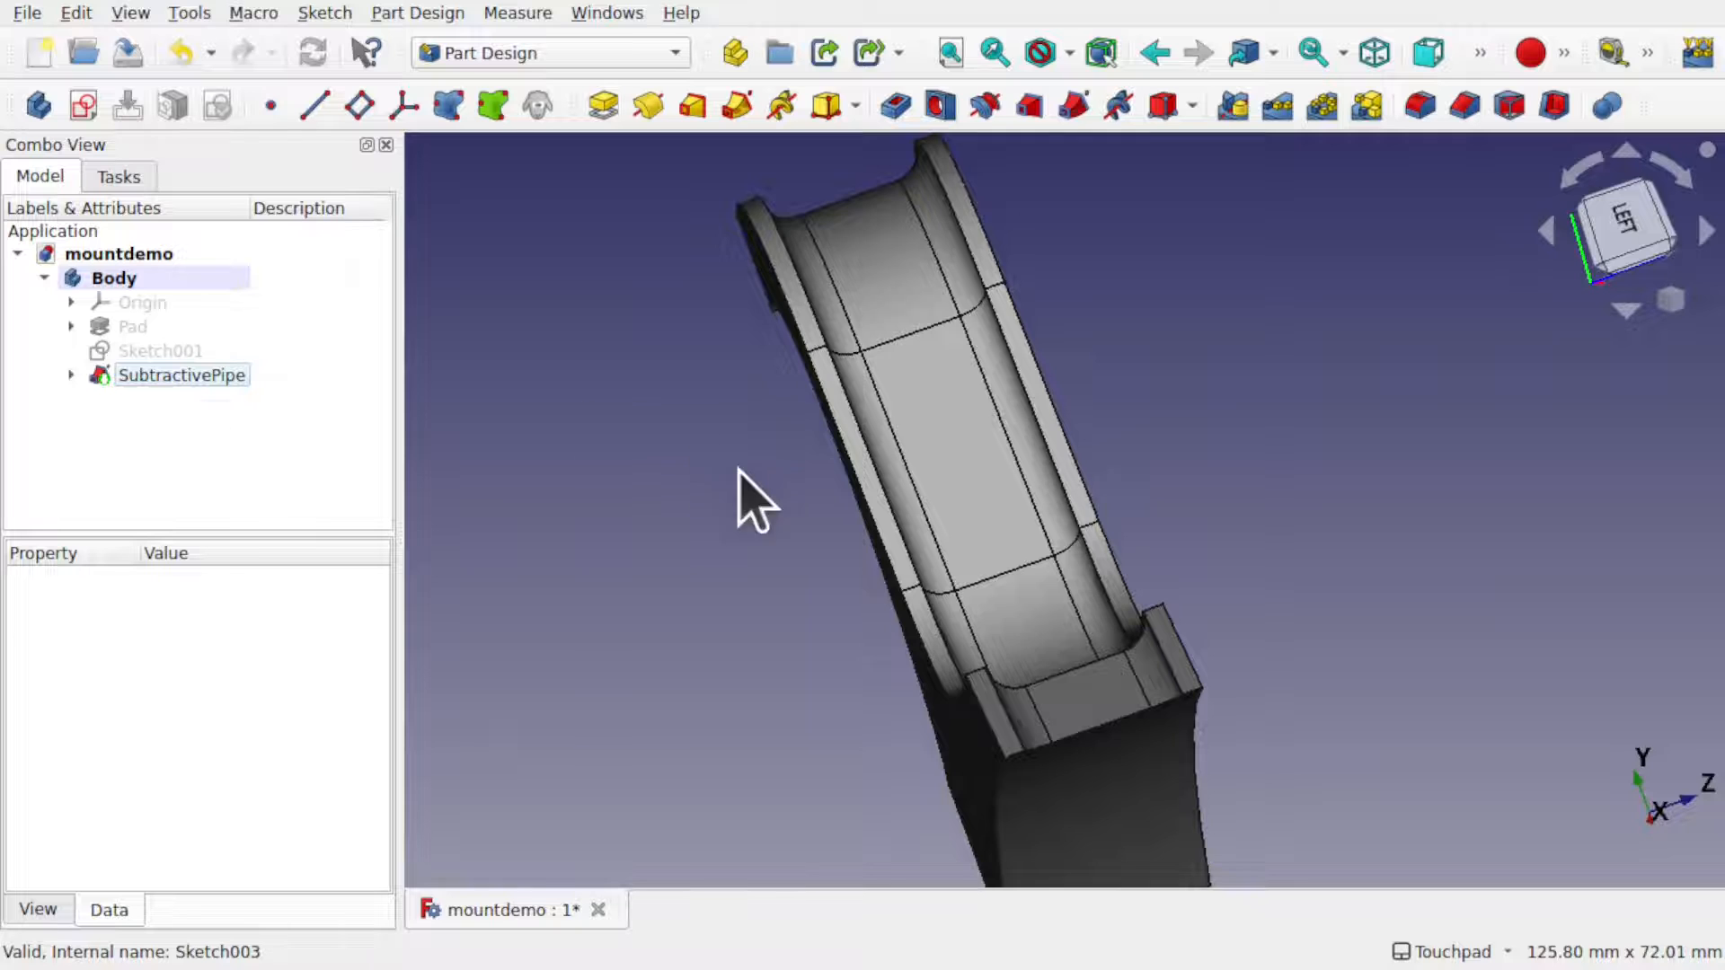
- Reveal the pad's base sketch in the model tree and hide the subtractive pipe
{"action": "left_click_drag", "start_coordinate": [739, 469], "coordinate": [981, 486], "text": "shift"}
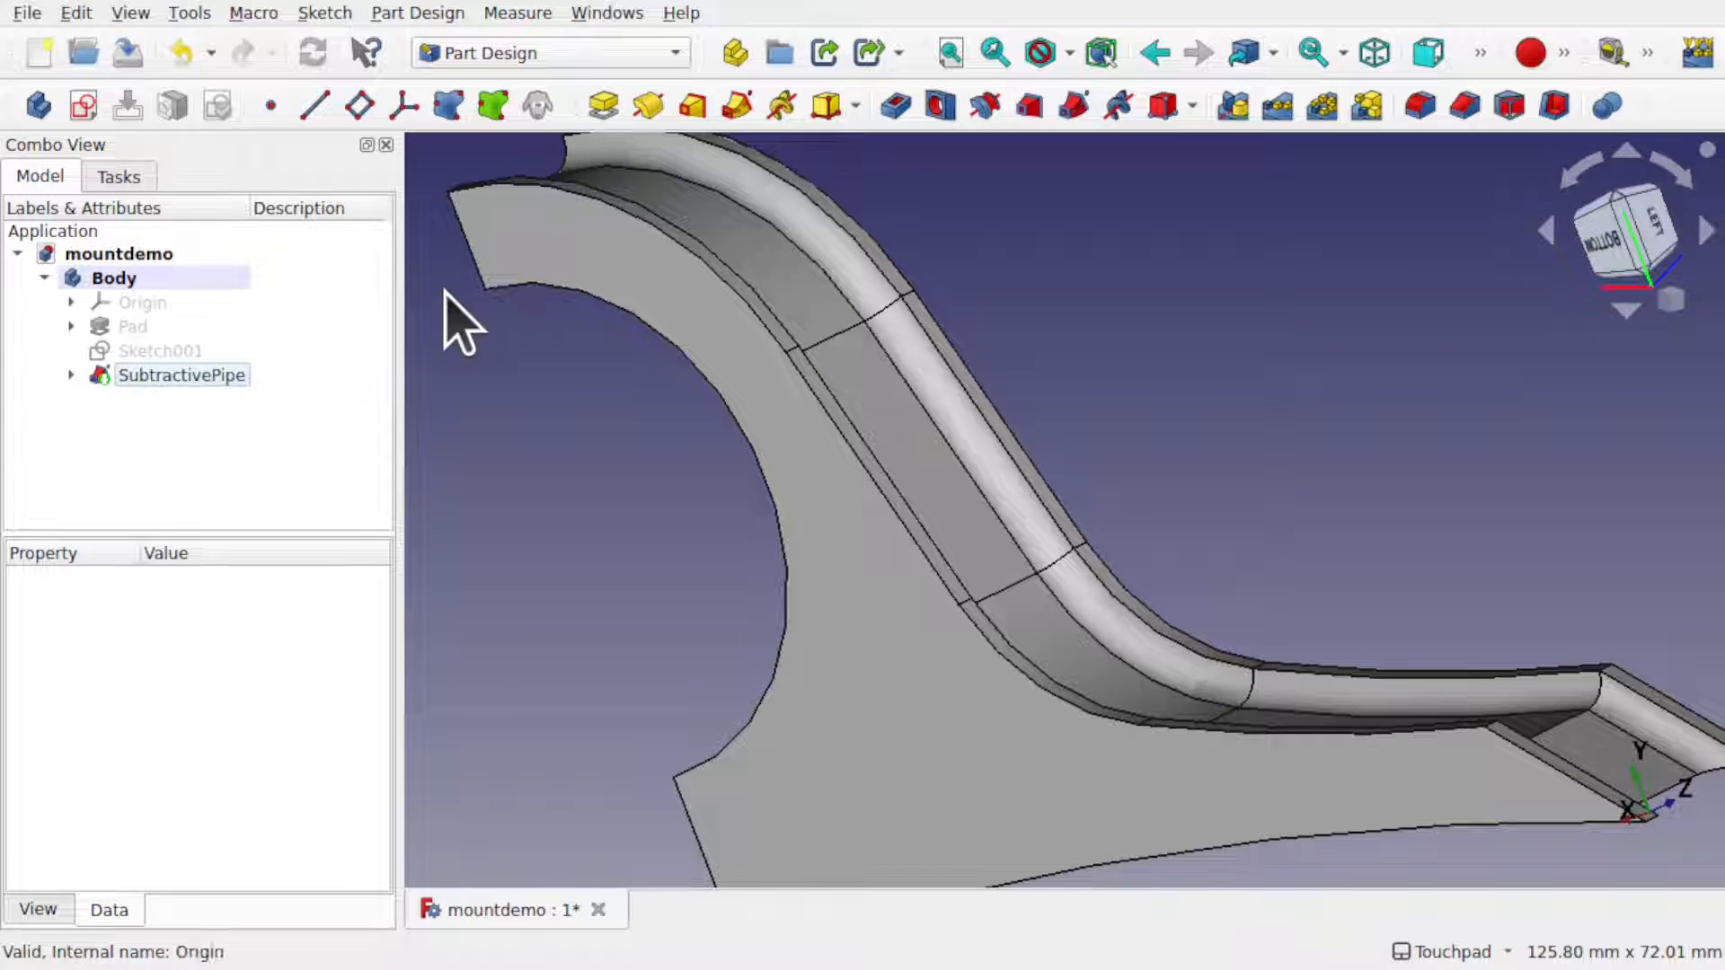
{"action": "left_click", "coordinate": [72, 327]}
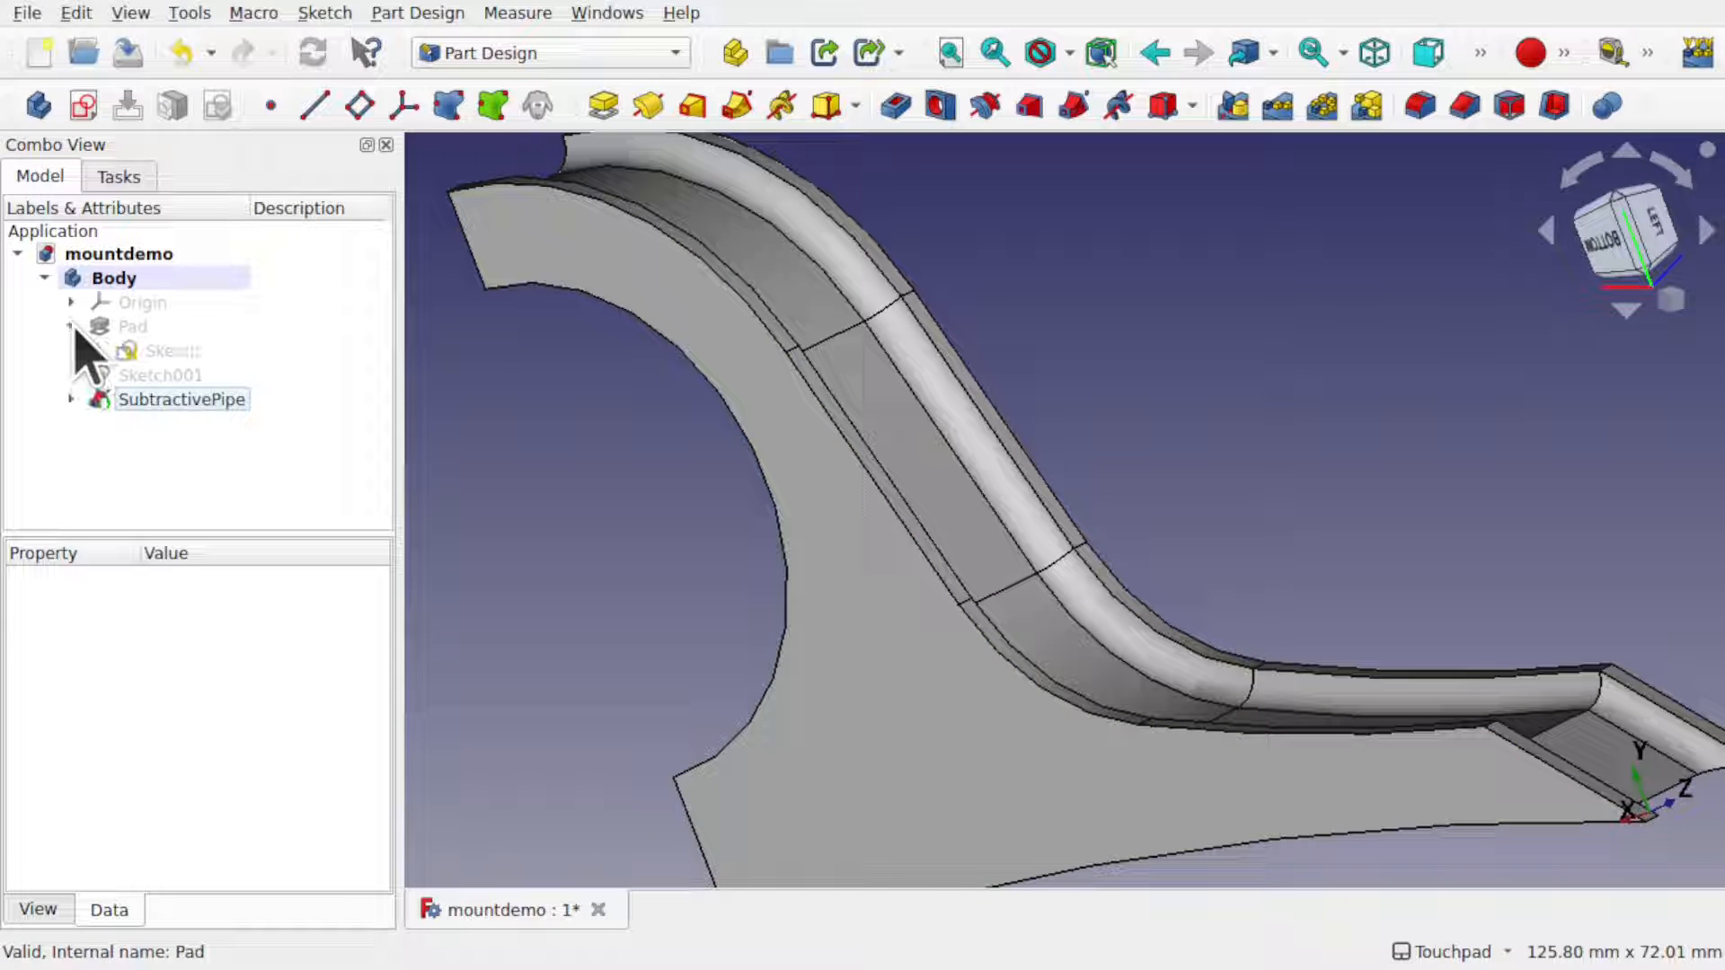
{"action": "left_click", "coordinate": [197, 406]}
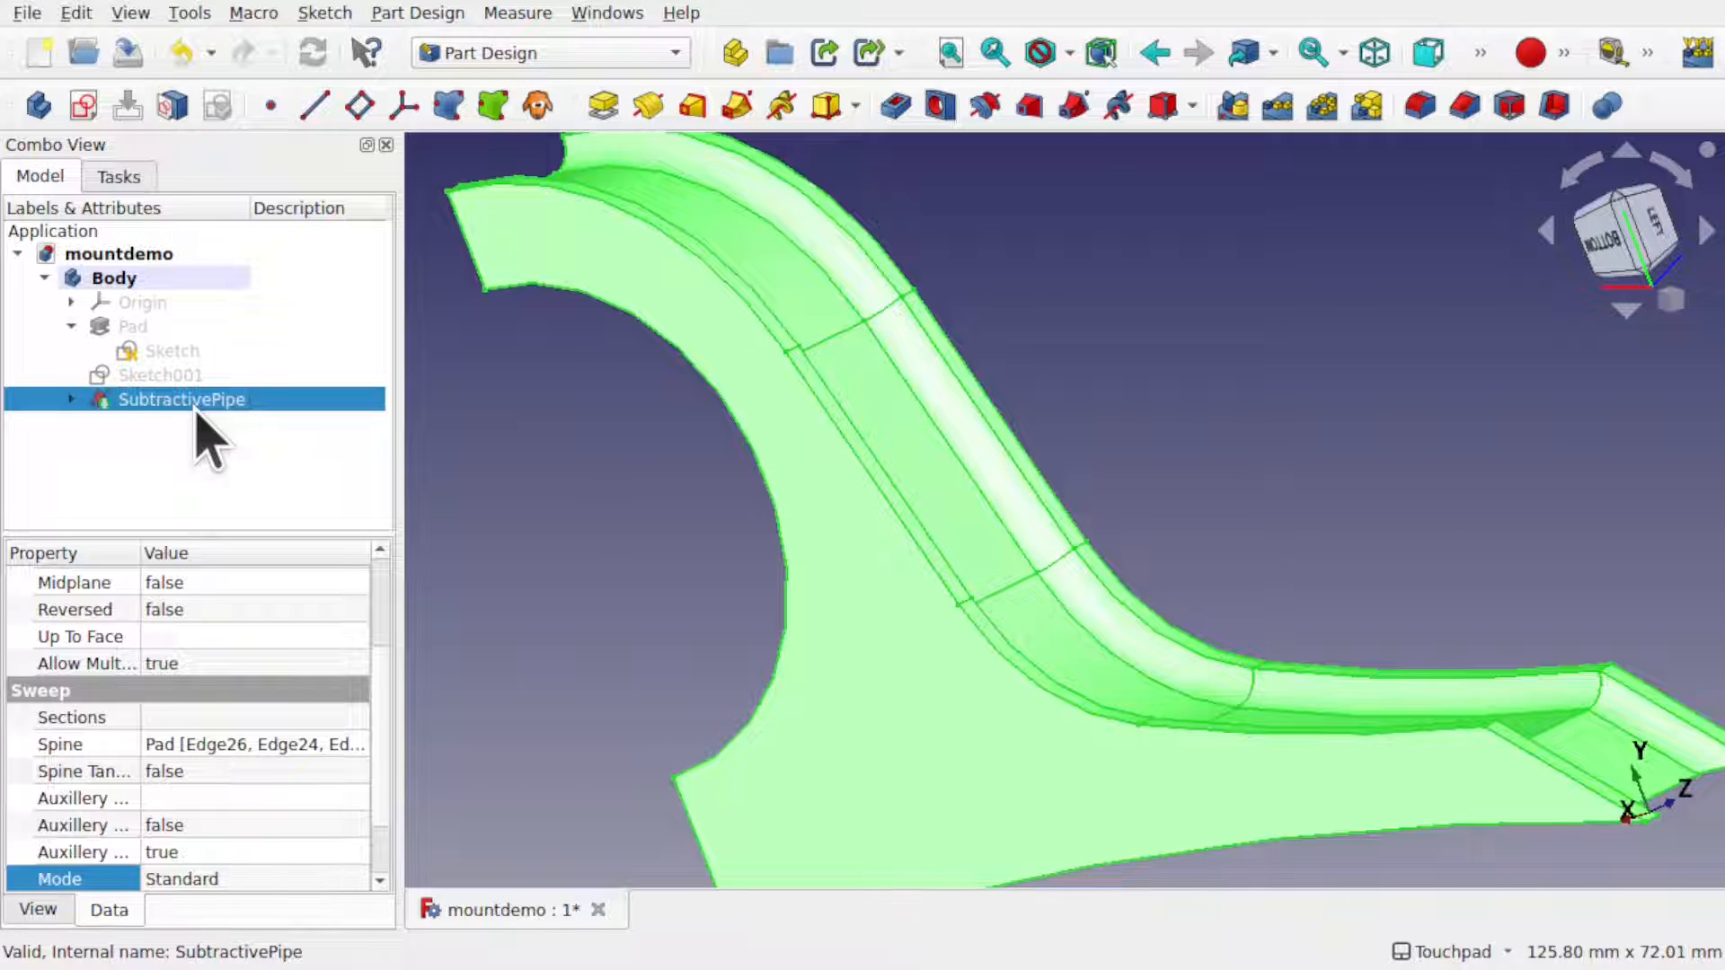
{"action": "key", "text": "space"}
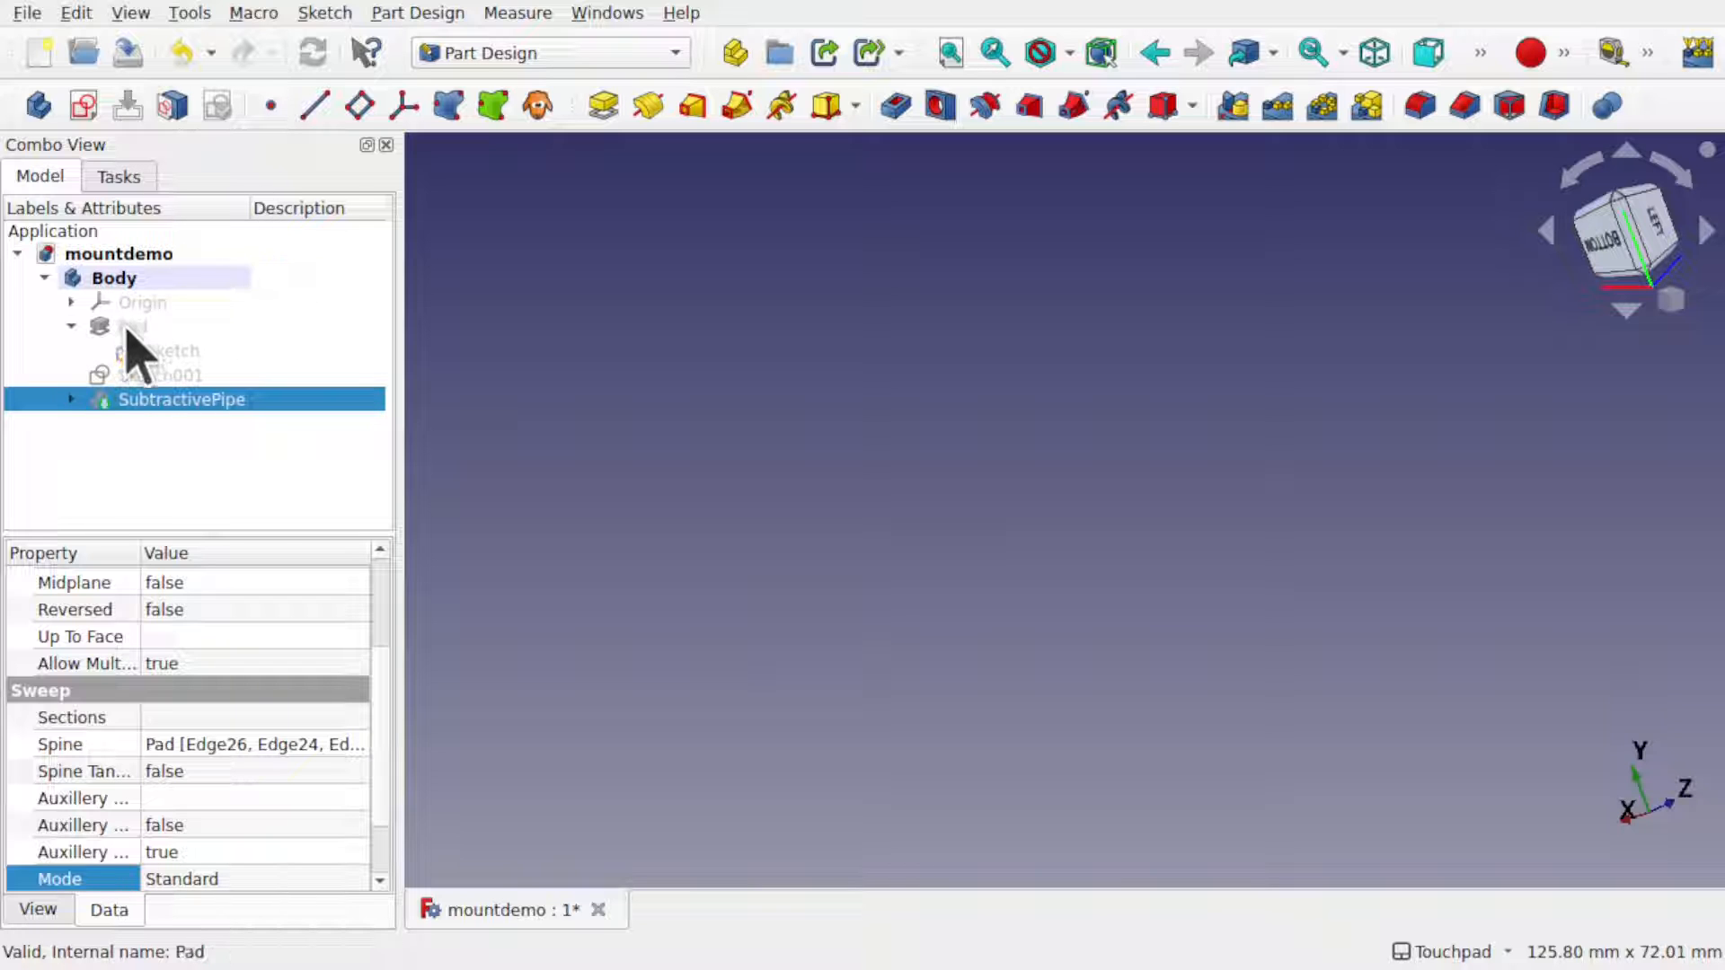
- Make the pad's base sketch visible and open it for editing with the whole profile in view
{"action": "left_click", "coordinate": [180, 352]}
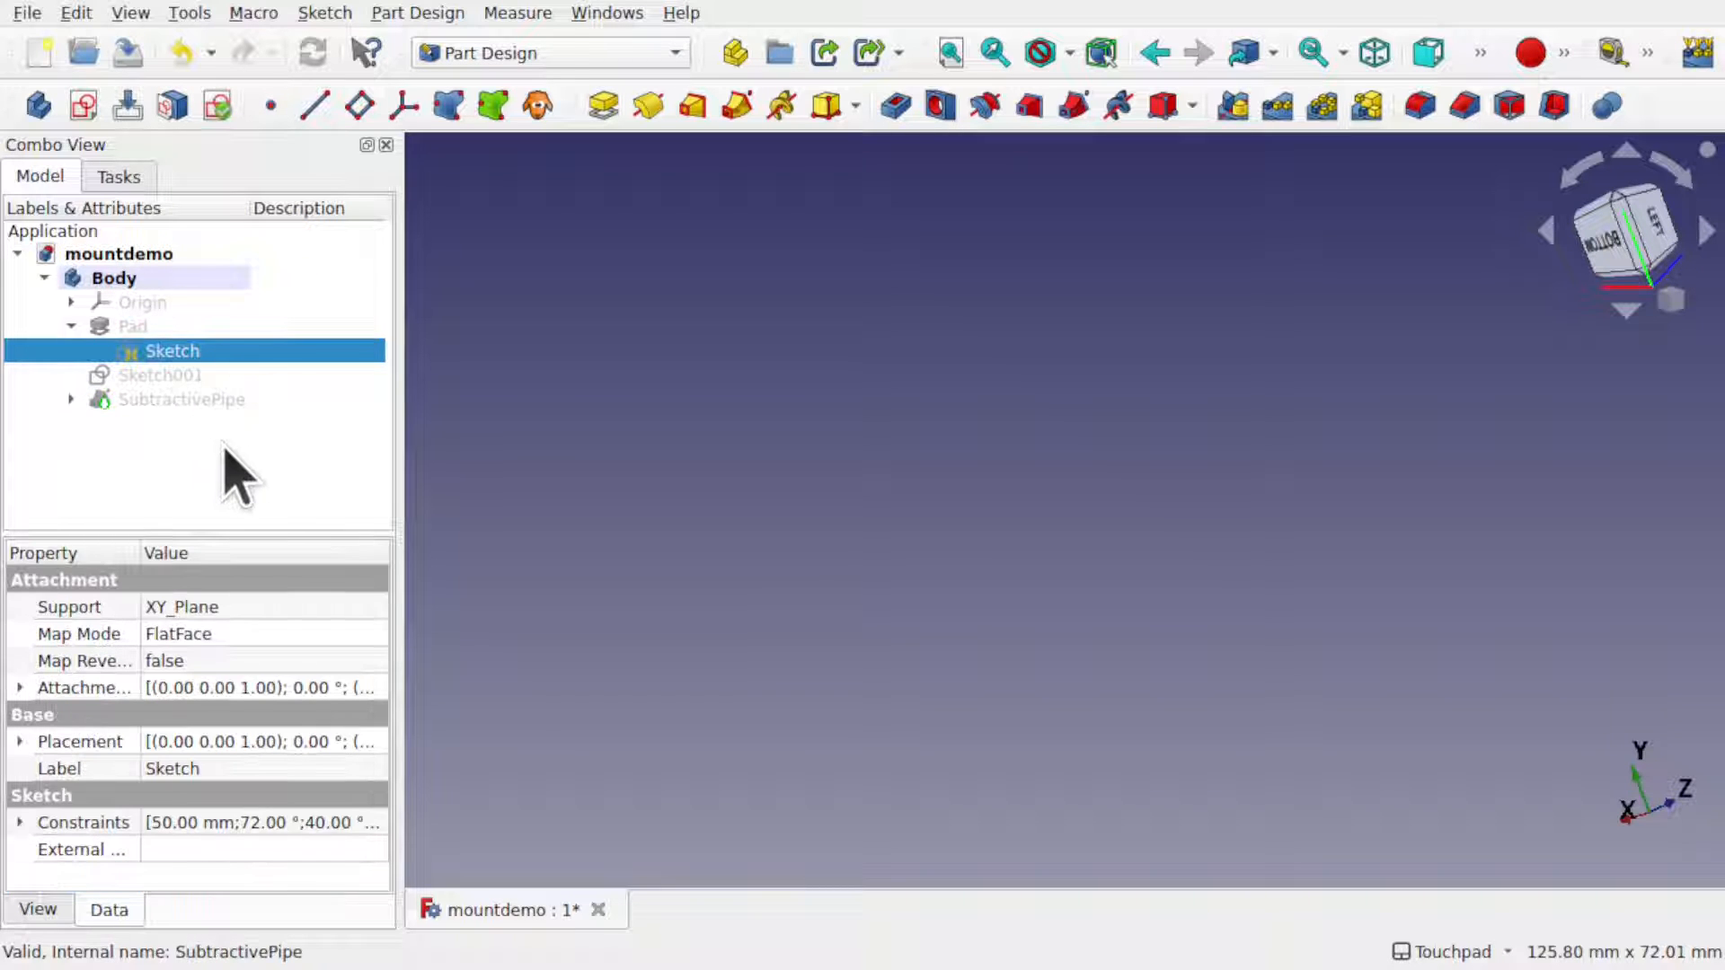
{"action": "key", "text": "space"}
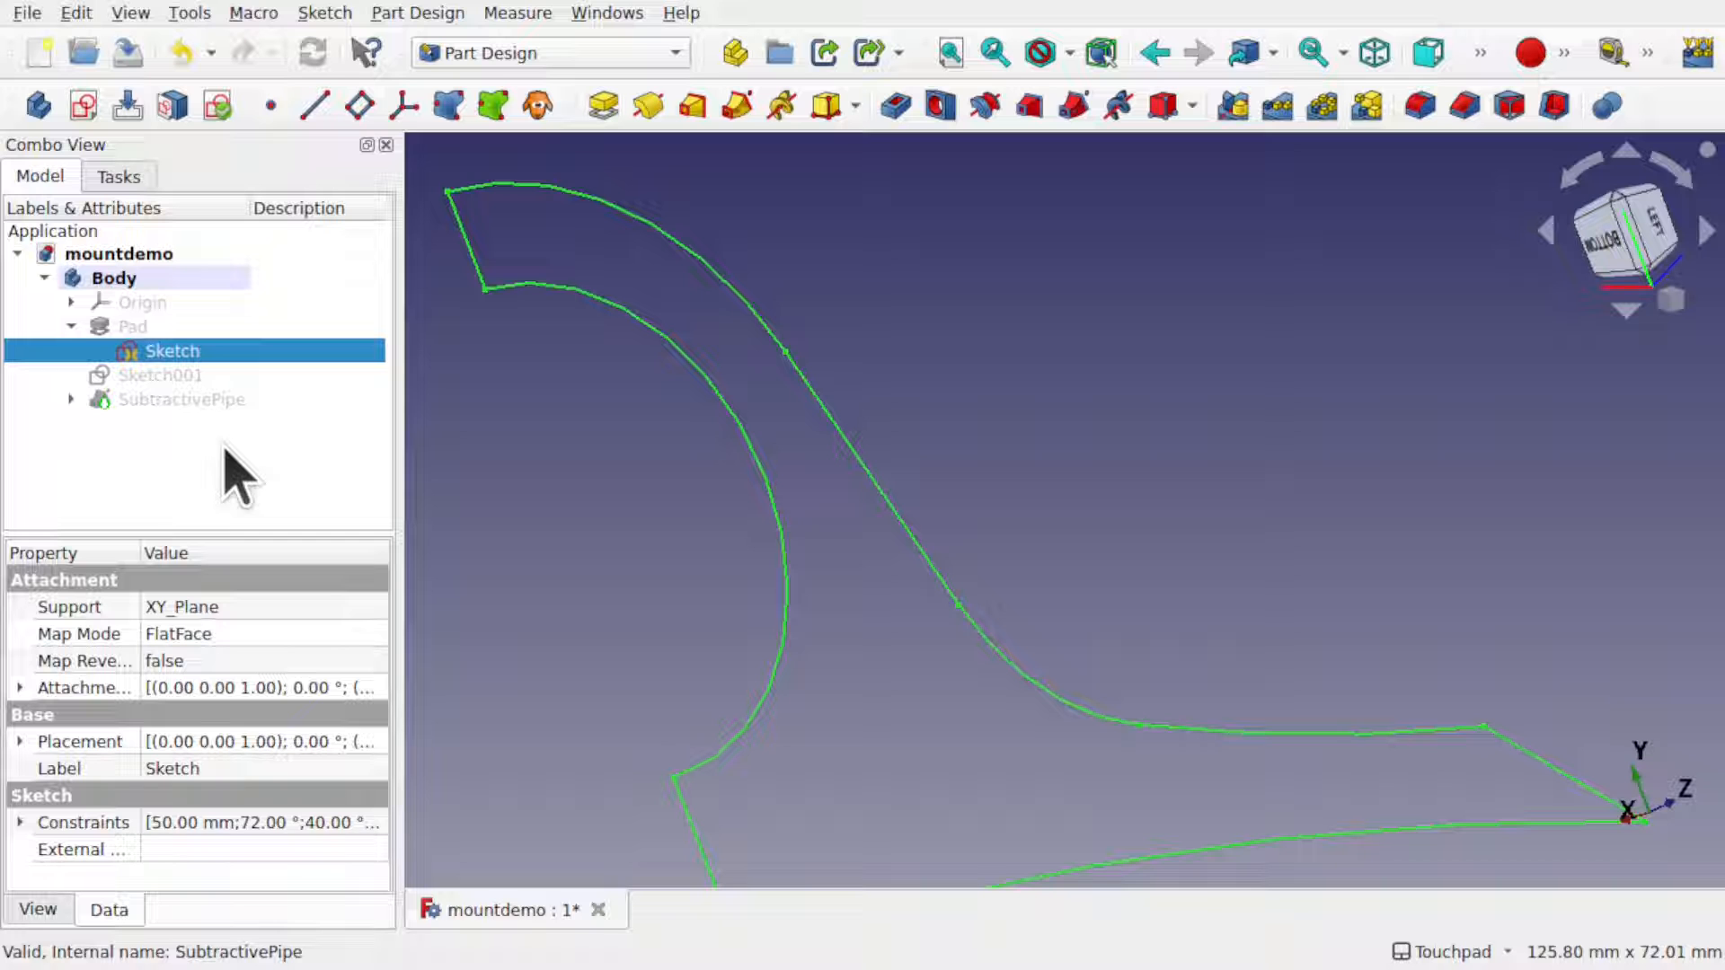
{"action": "double_click", "coordinate": [165, 354]}
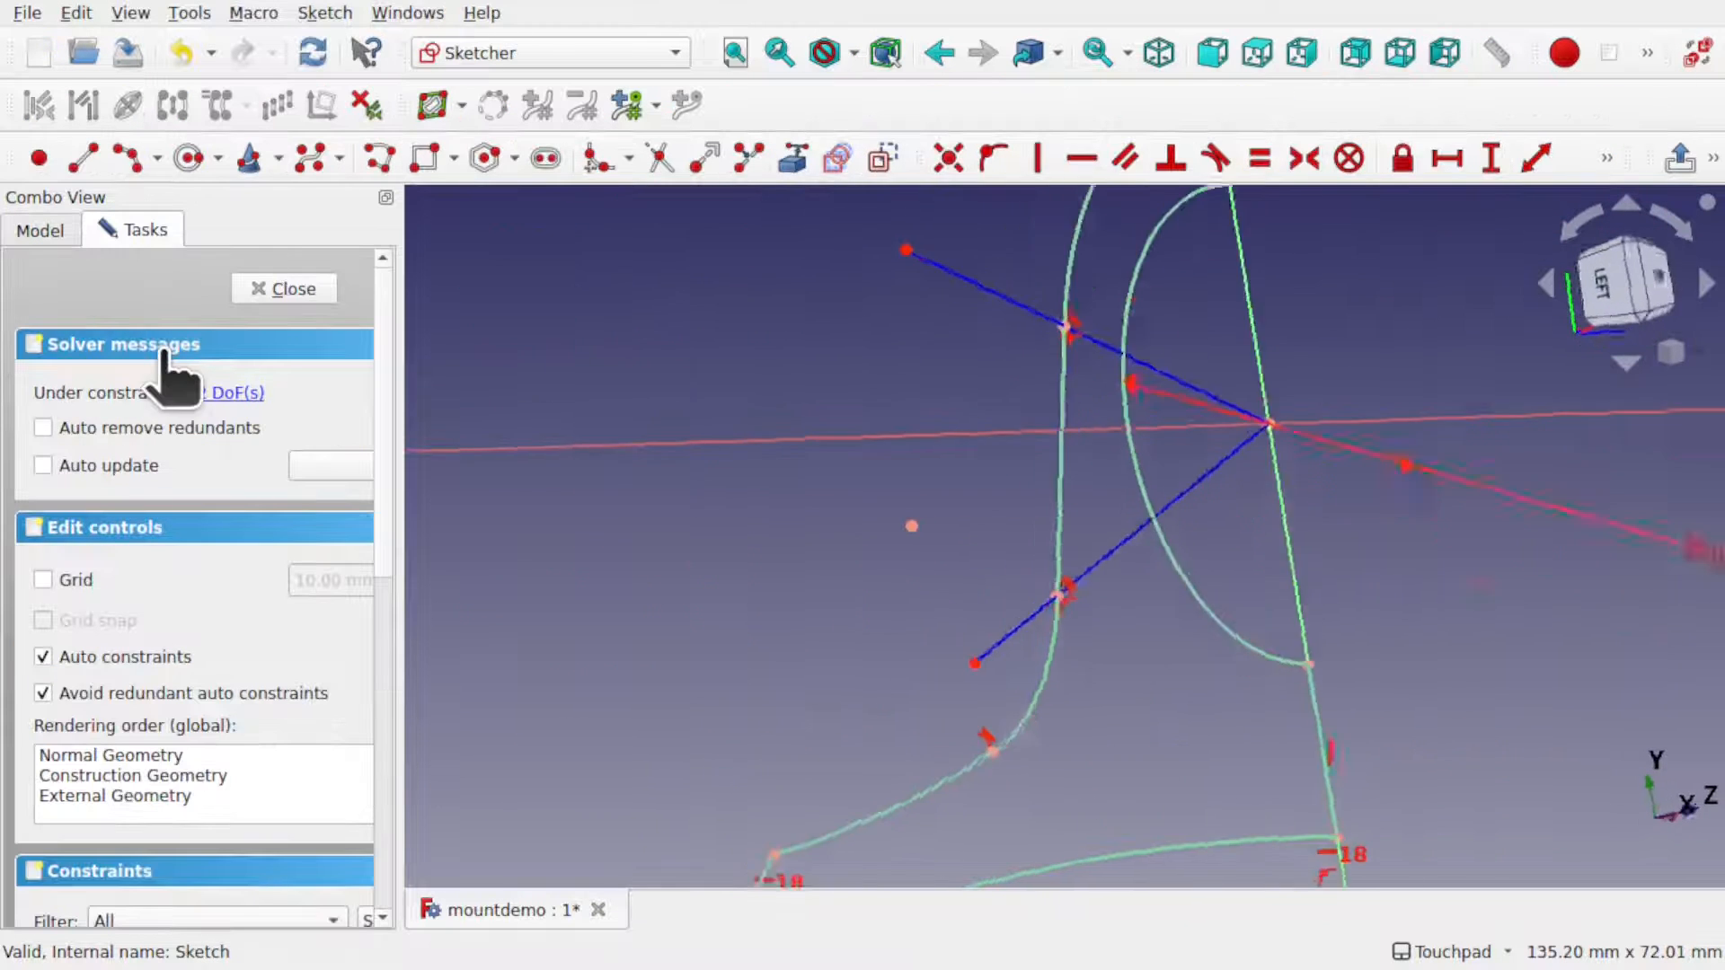
{"action": "scroll", "coordinate": [1145, 571], "scroll_direction": "down", "scroll_amount": 4}
{"action": "scroll", "coordinate": [1144, 547], "scroll_direction": "down", "scroll_amount": 1}
{"action": "middle_click_drag", "start_coordinate": [1252, 609], "coordinate": [994, 574], "text": "shift"}
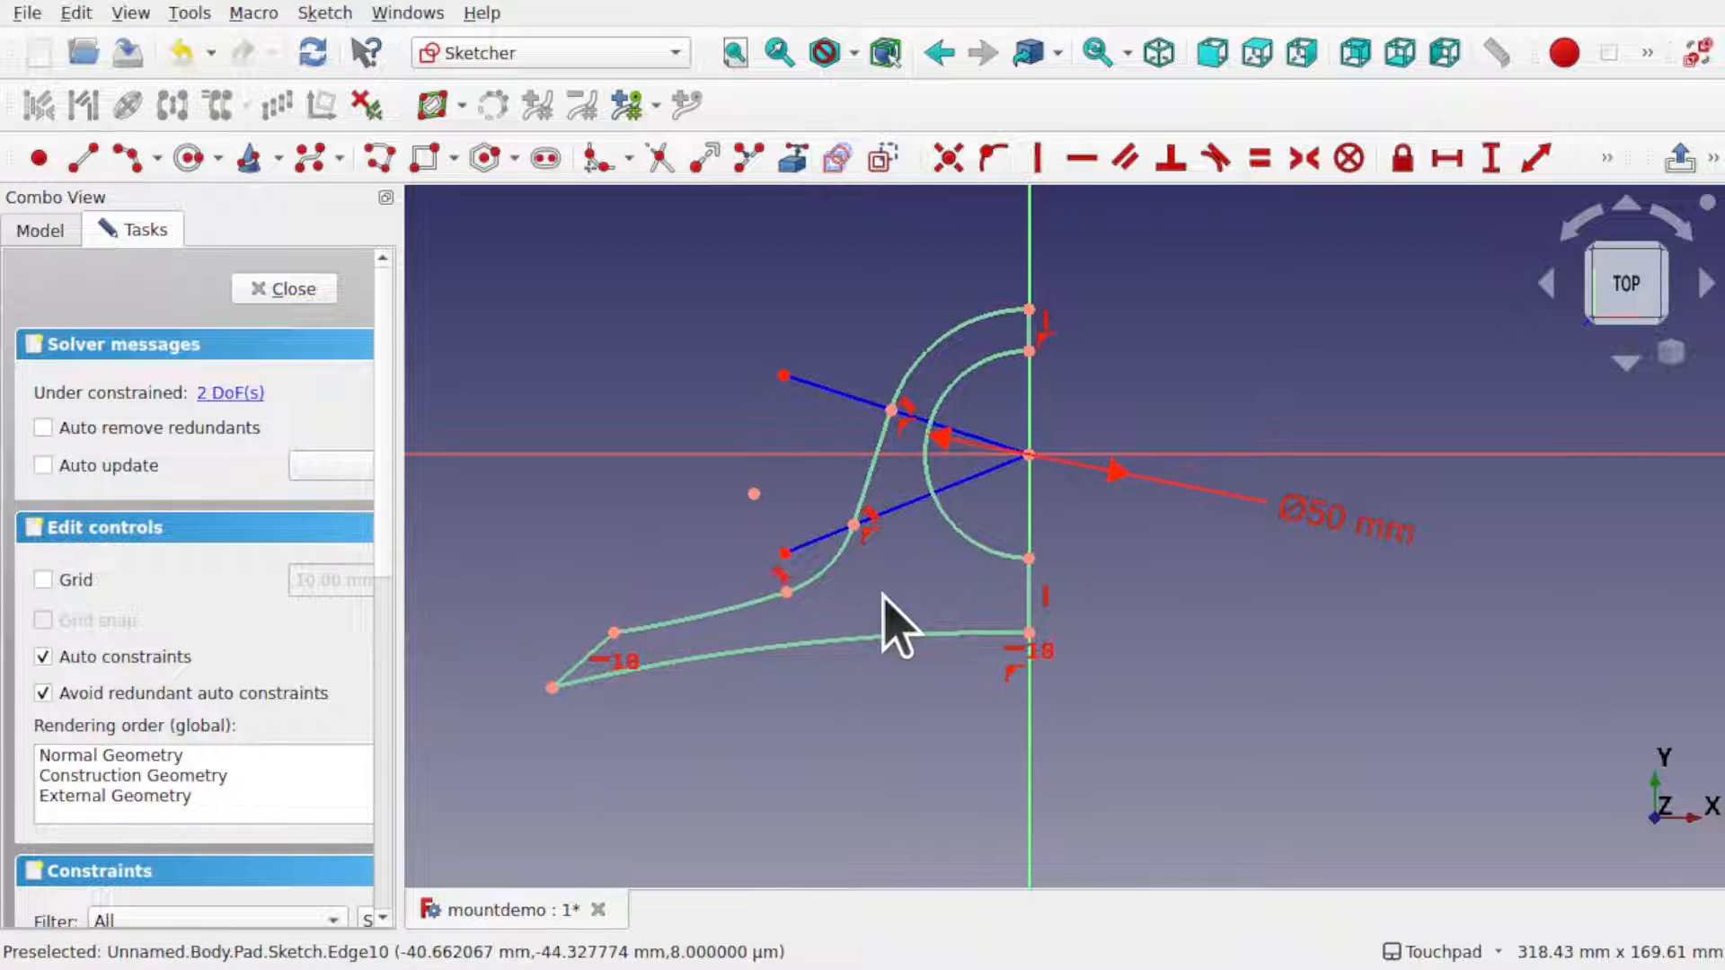
- Examine the outer arcs of the profile and locate the distant centre point of the shallow arc along the foot's upper edge
{"action": "left_click", "coordinate": [715, 613]}
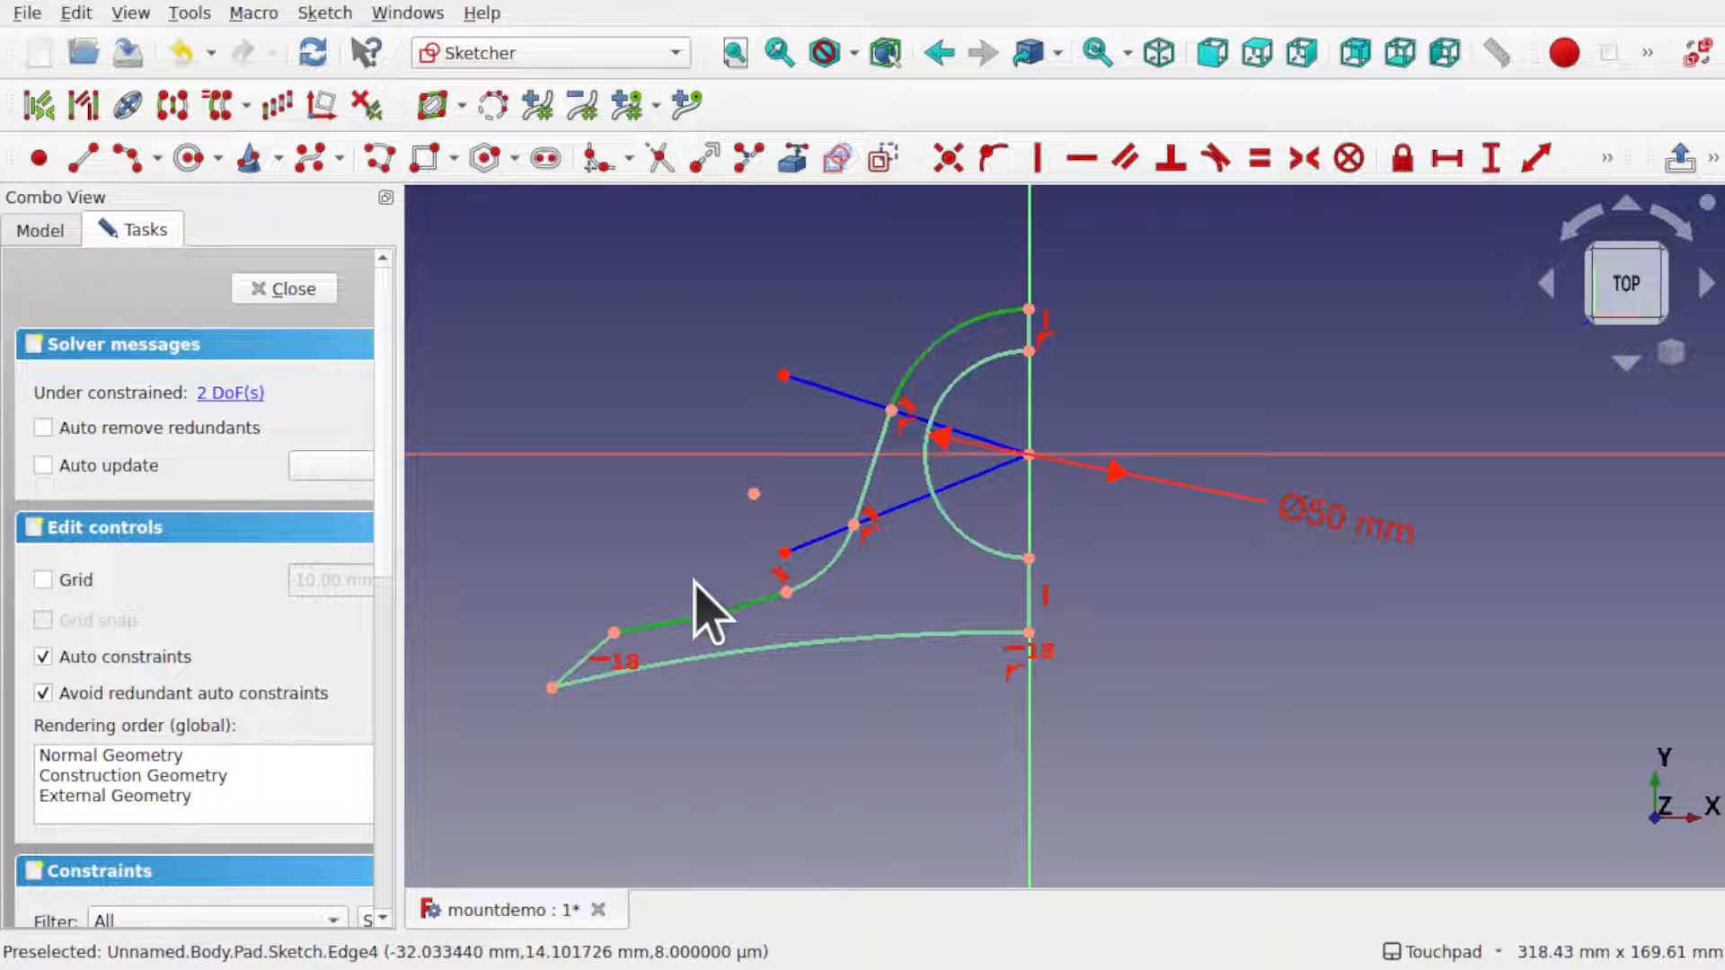
{"action": "left_click", "coordinate": [966, 323]}
{"action": "left_click", "coordinate": [898, 606]}
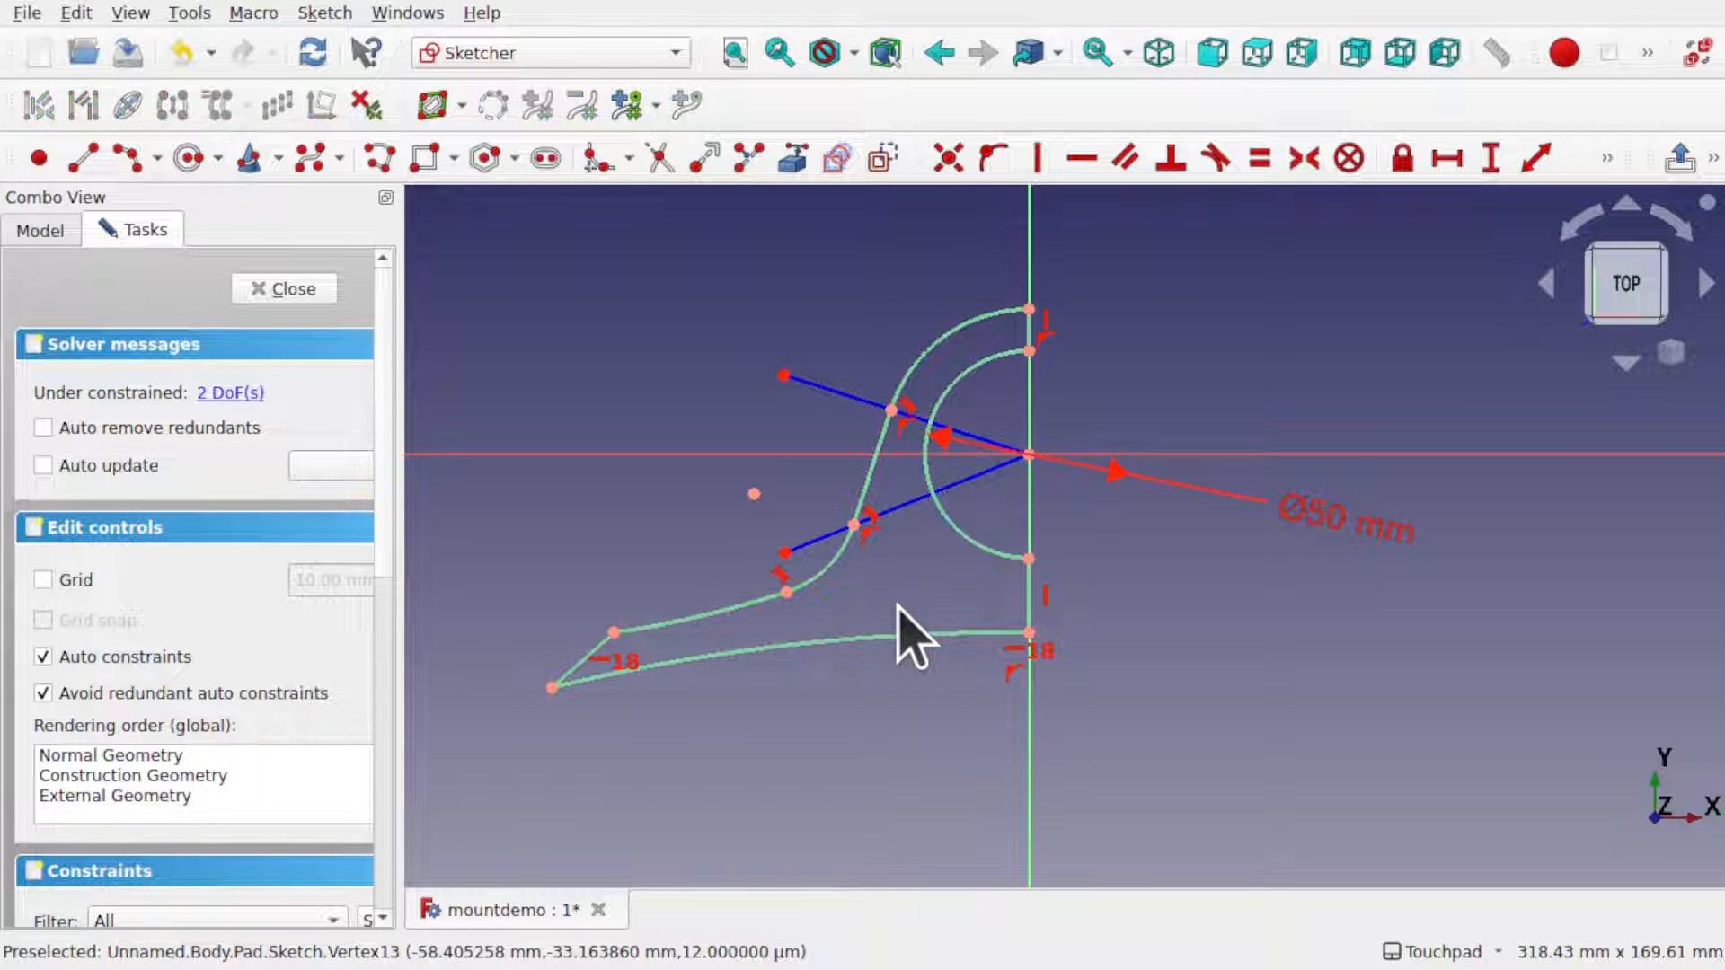
{"action": "scroll", "coordinate": [898, 607], "scroll_direction": "down", "scroll_amount": 10}
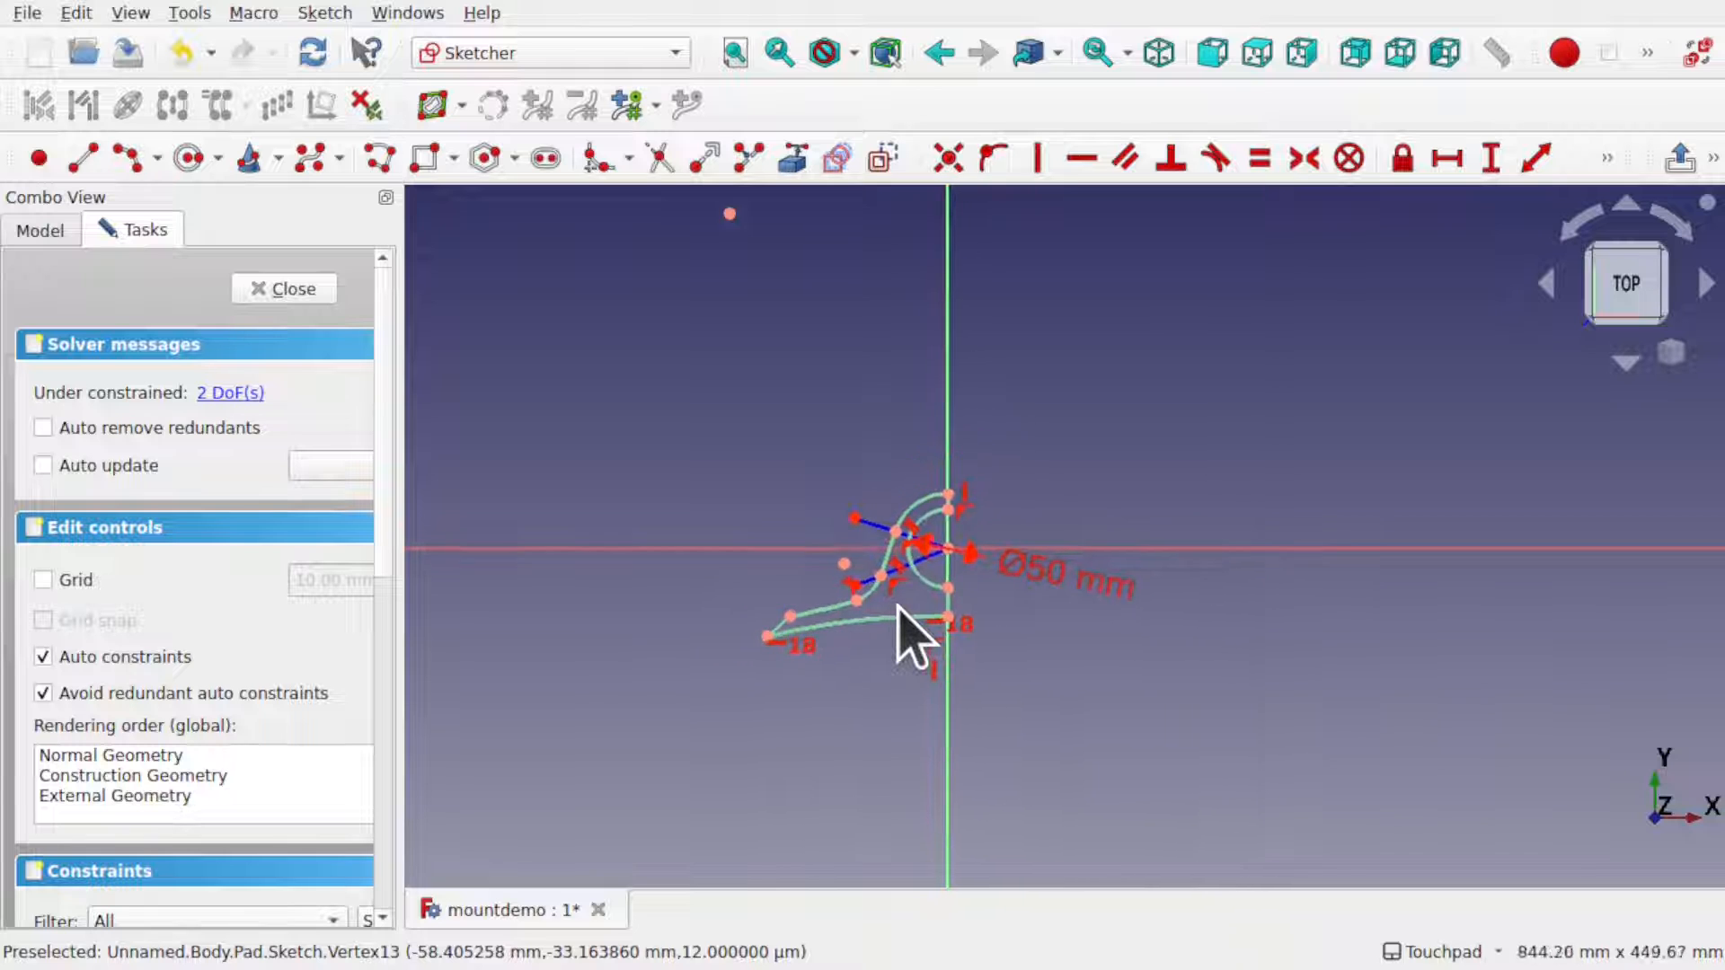
{"action": "scroll", "coordinate": [913, 638], "scroll_direction": "down", "scroll_amount": 1}
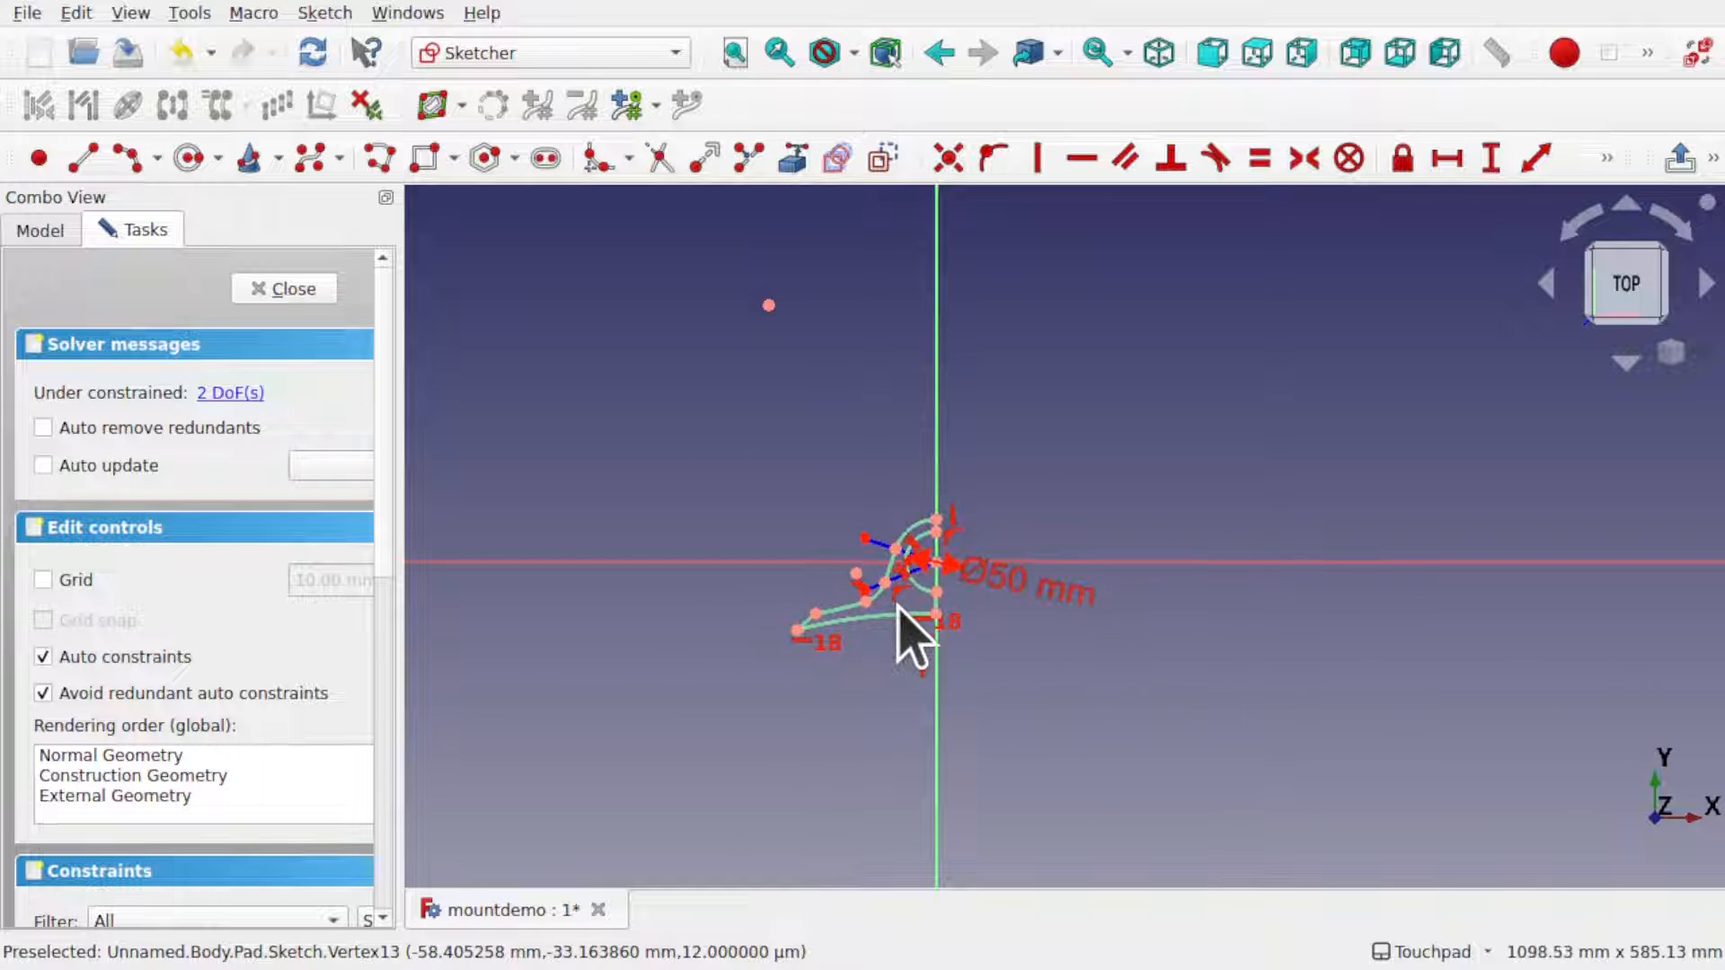
{"action": "left_click", "coordinate": [768, 306]}
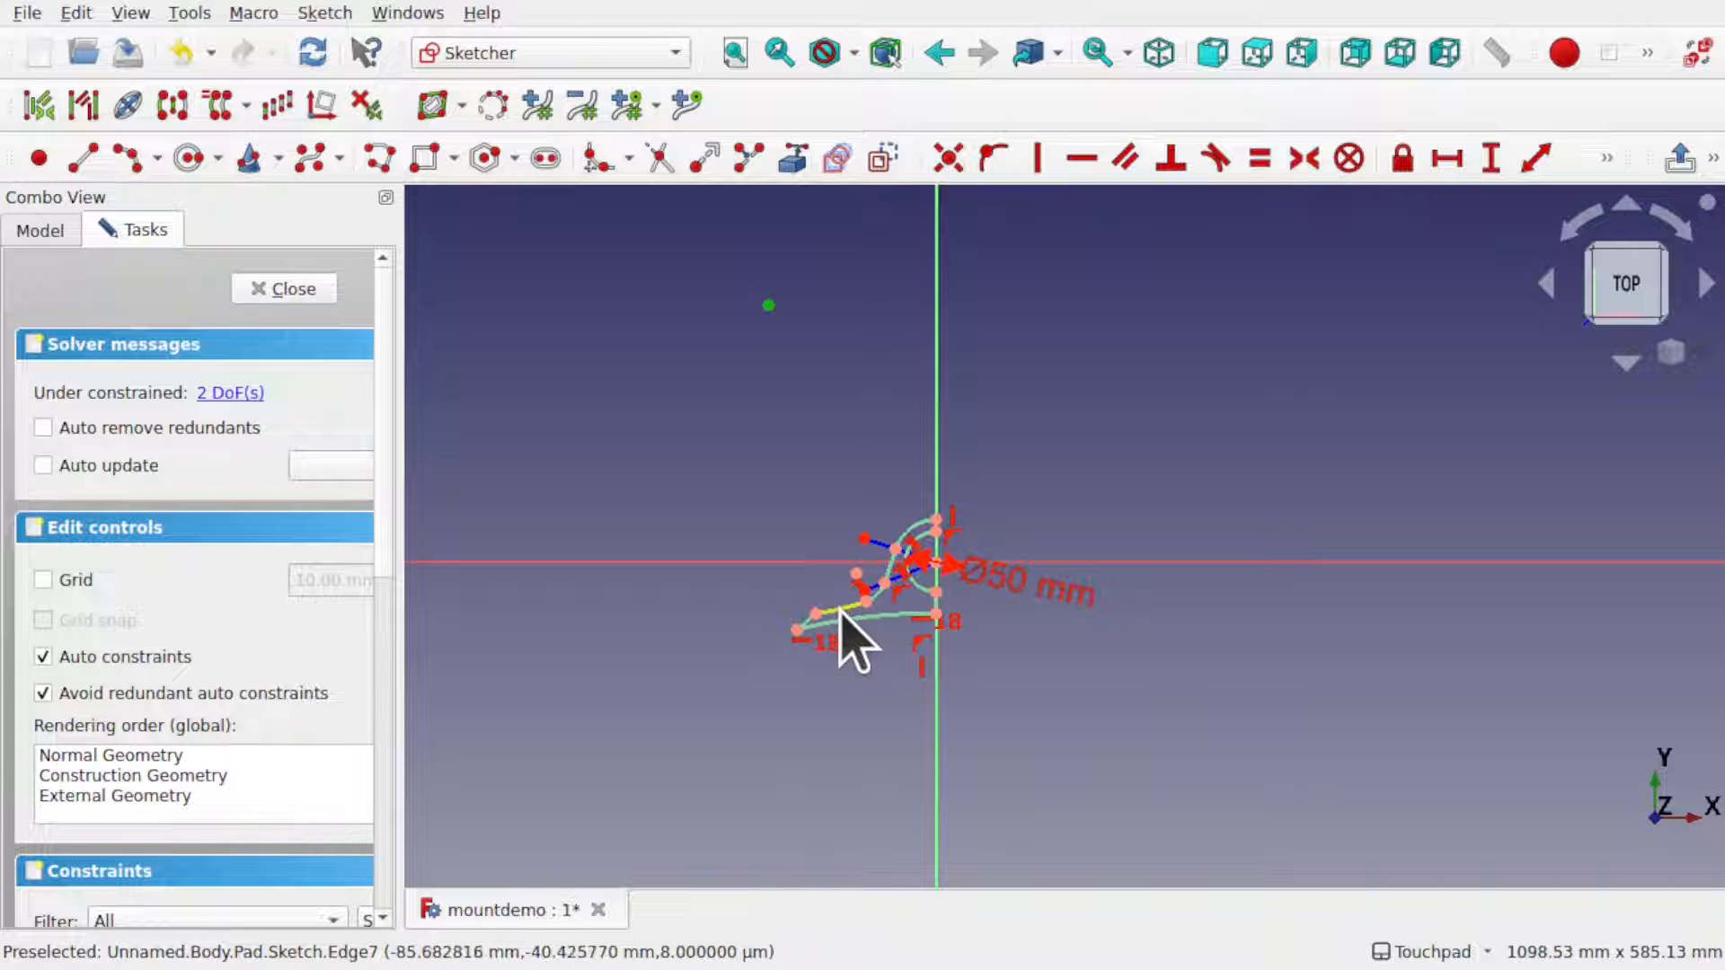
- Display the 260 mm radius constraint of the foot's upper arc and move its label below the profile
{"action": "left_click_drag", "start_coordinate": [385, 490], "coordinate": [384, 704]}
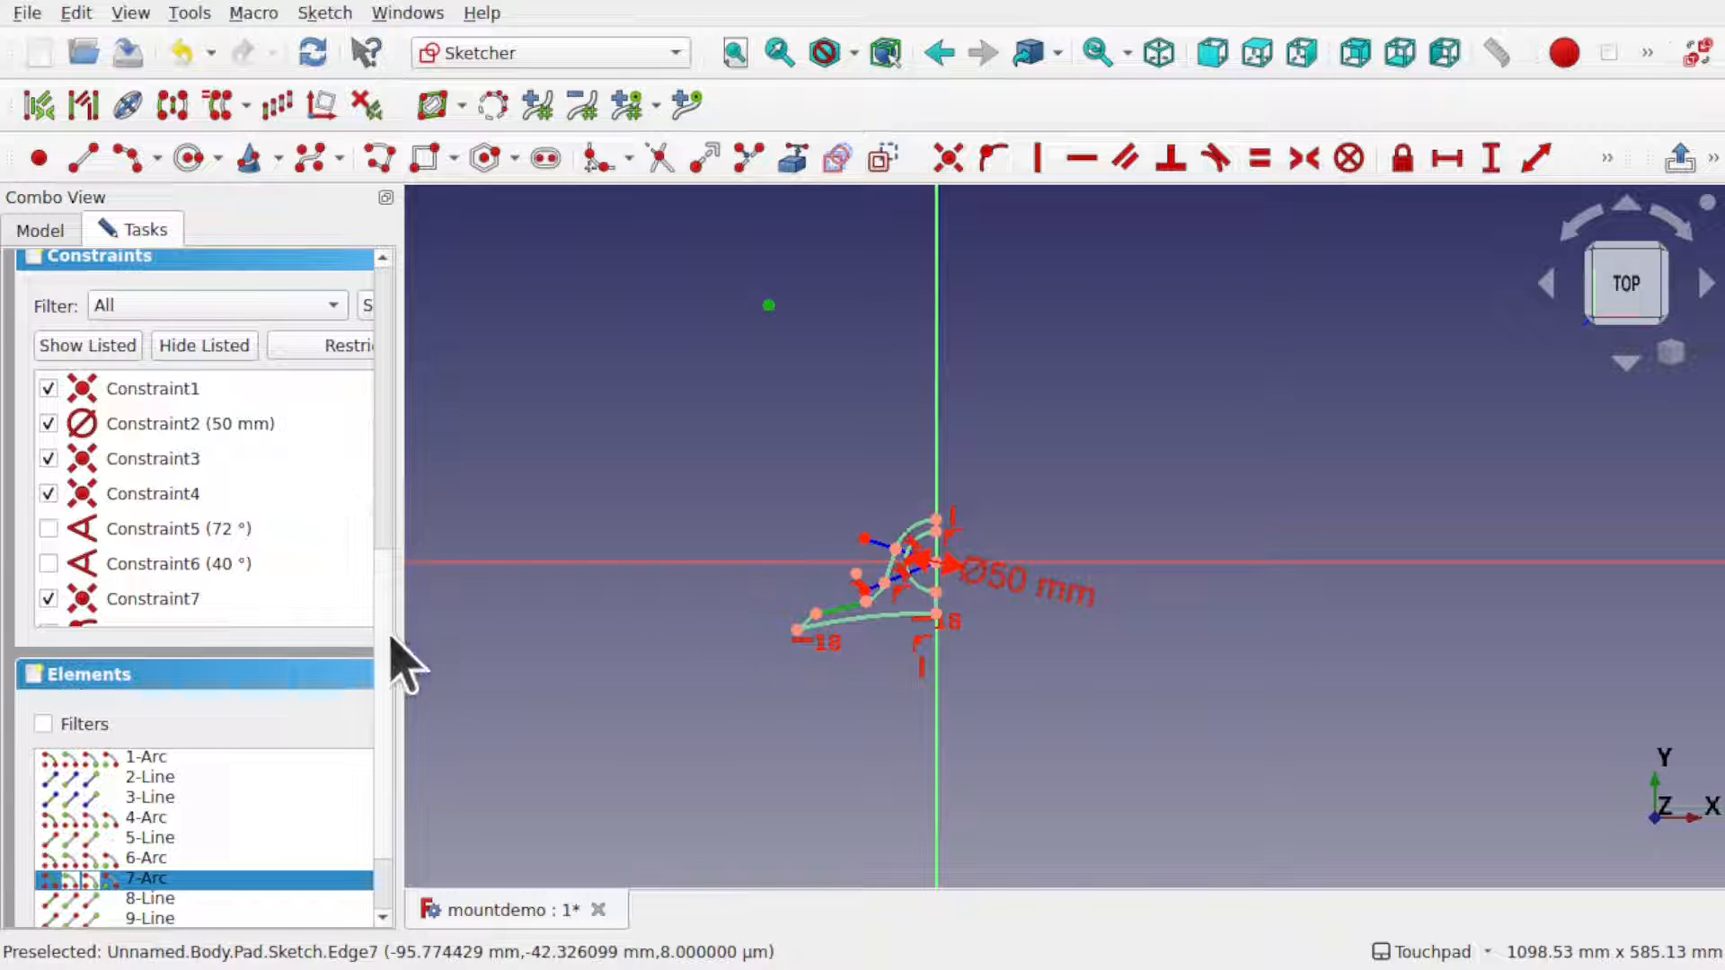
{"action": "left_click_drag", "start_coordinate": [398, 628], "coordinate": [592, 628]}
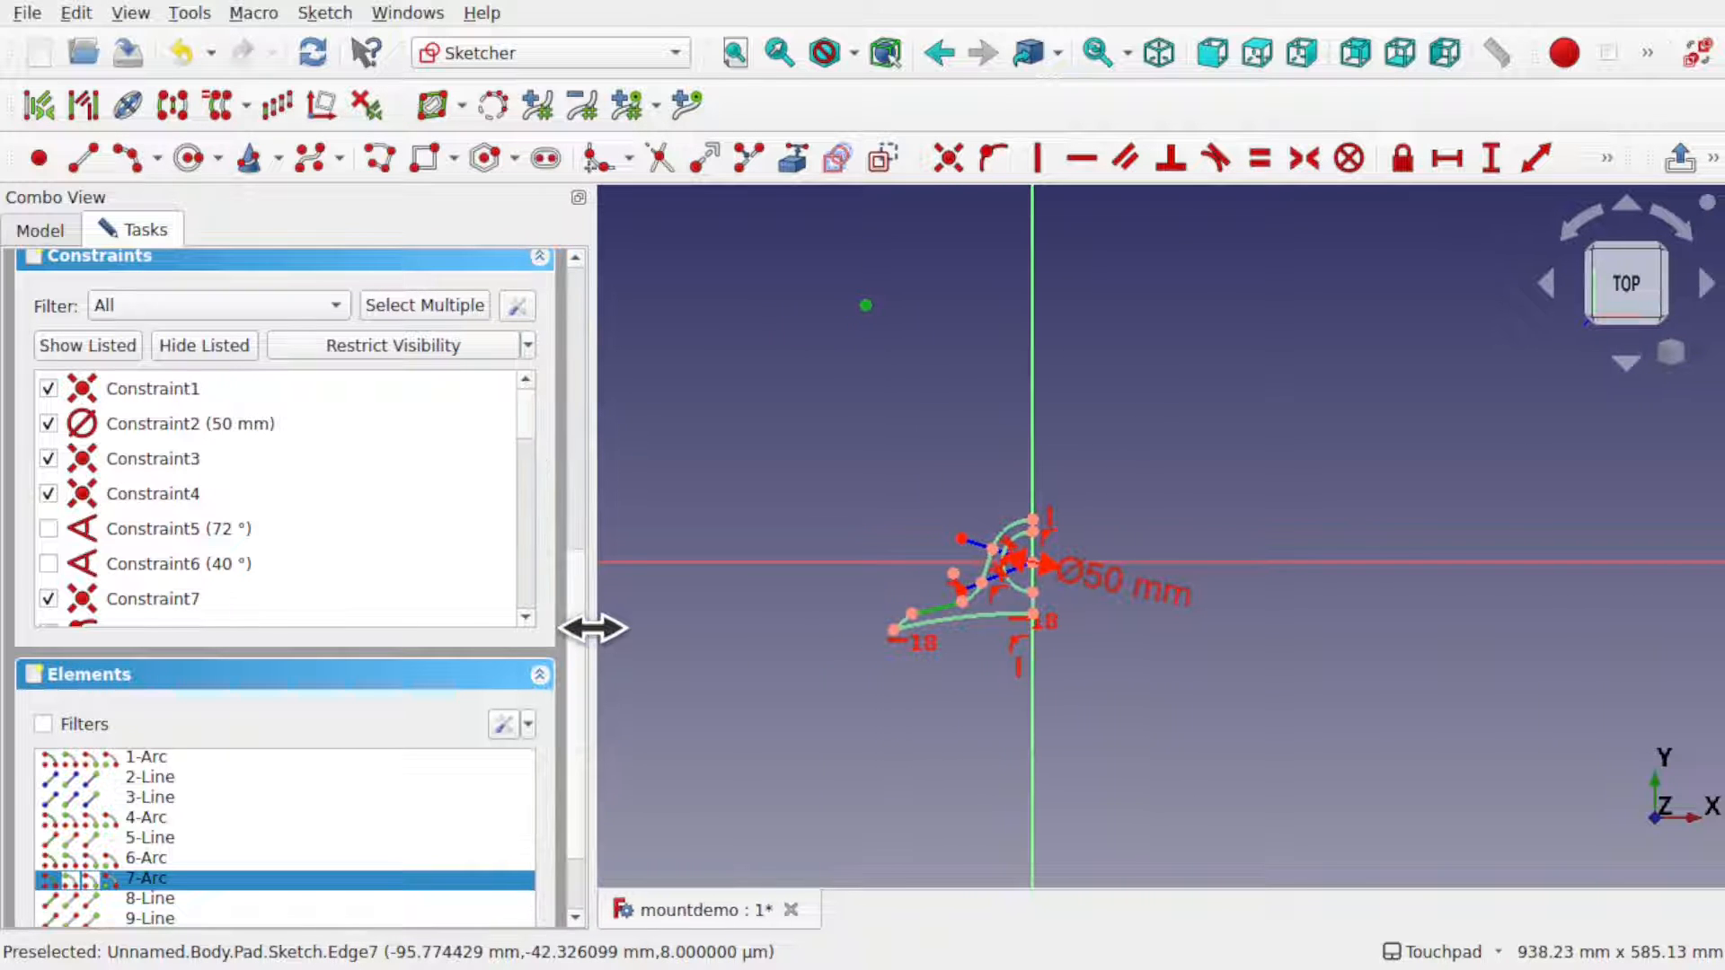
{"action": "left_click_drag", "start_coordinate": [529, 418], "coordinate": [523, 593]}
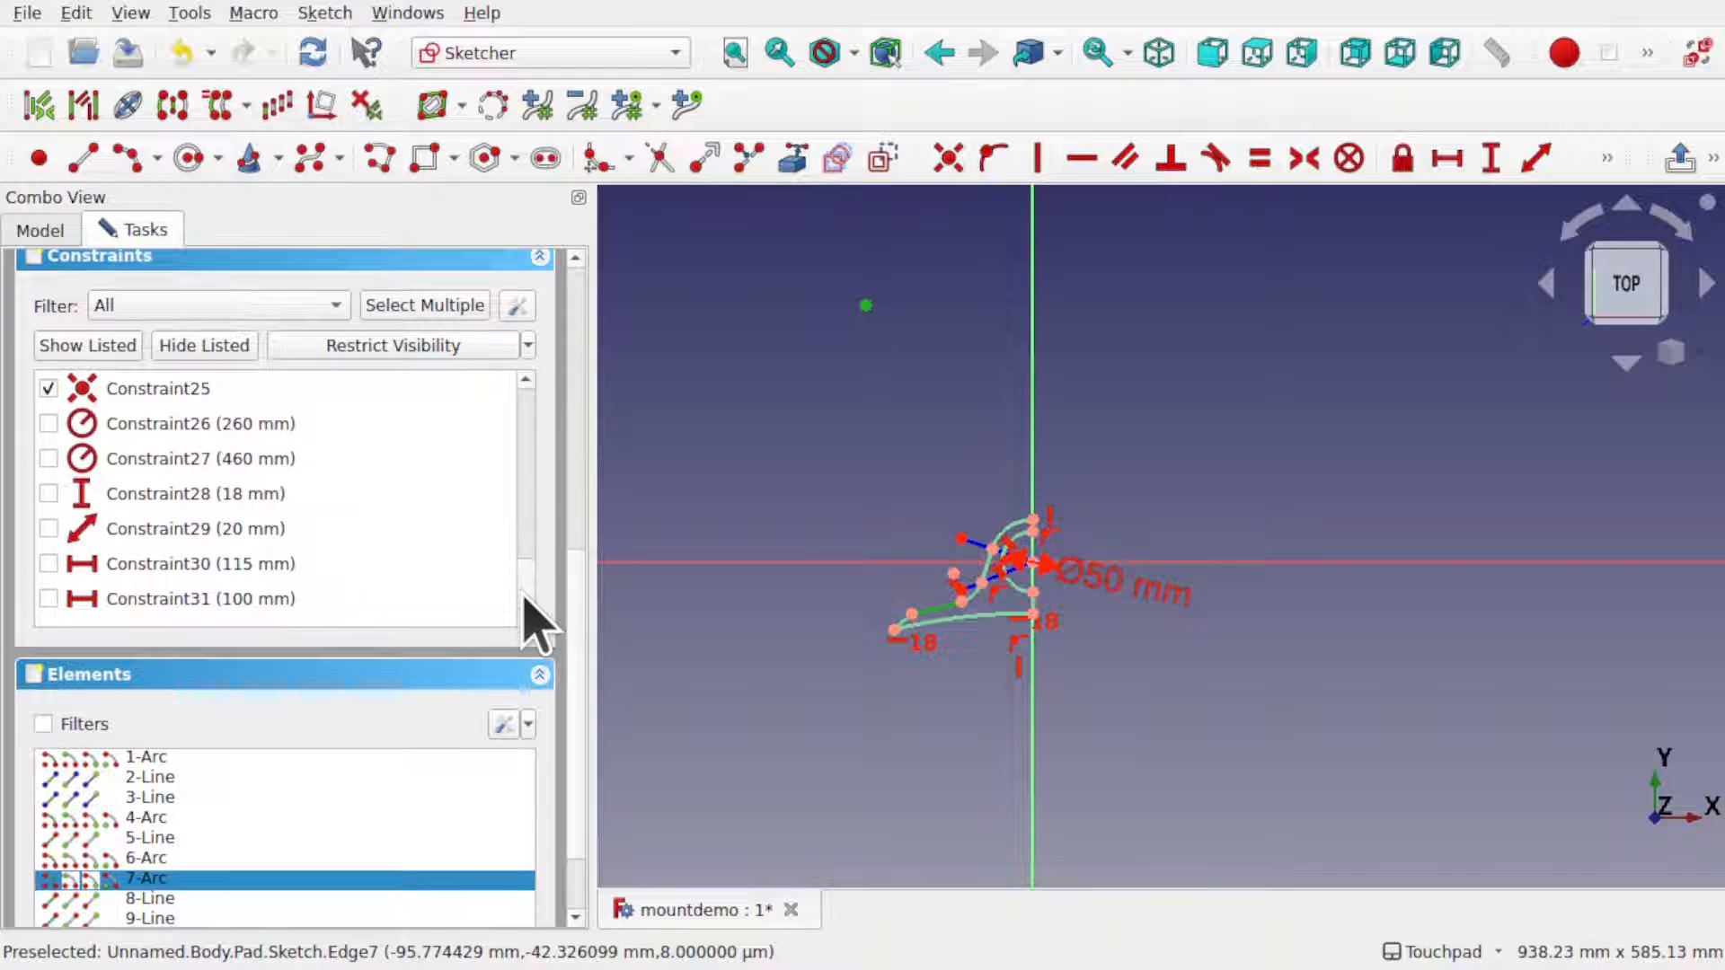
{"action": "left_click", "coordinate": [49, 422]}
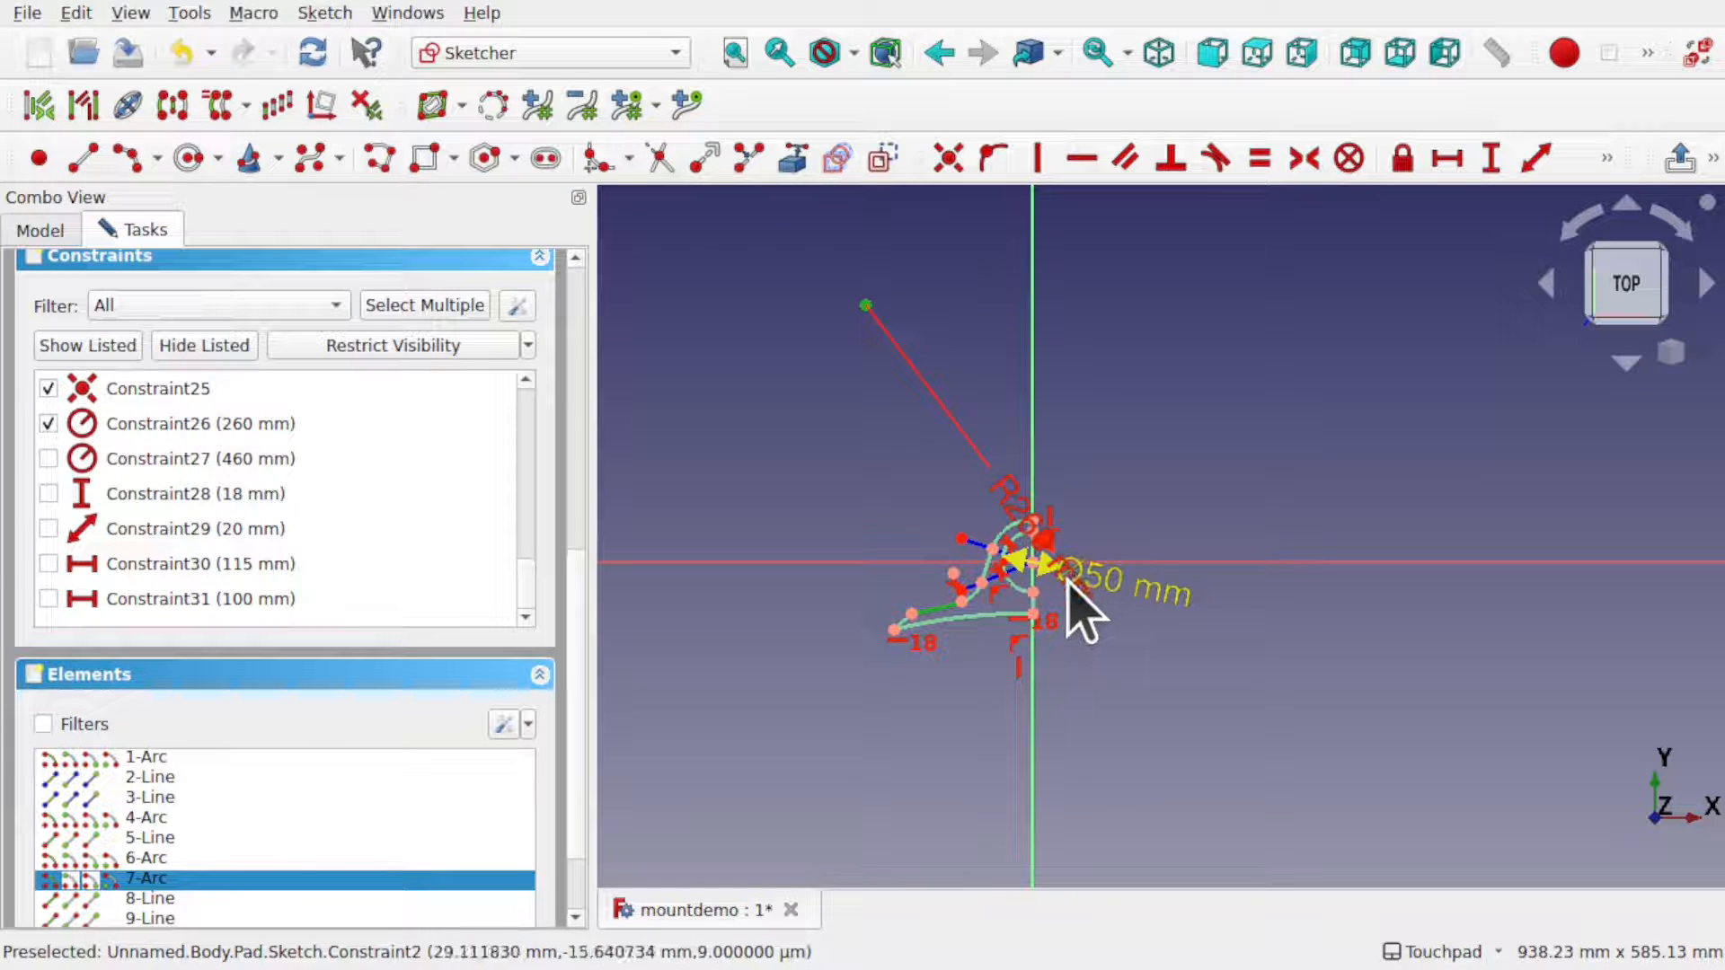
{"action": "mouse_move", "coordinate": [1066, 580]}
{"action": "left_mouse_down"}
{"action": "mouse_move", "coordinate": [1010, 594]}
{"action": "mouse_move", "coordinate": [1067, 589]}
{"action": "left_mouse_up"}
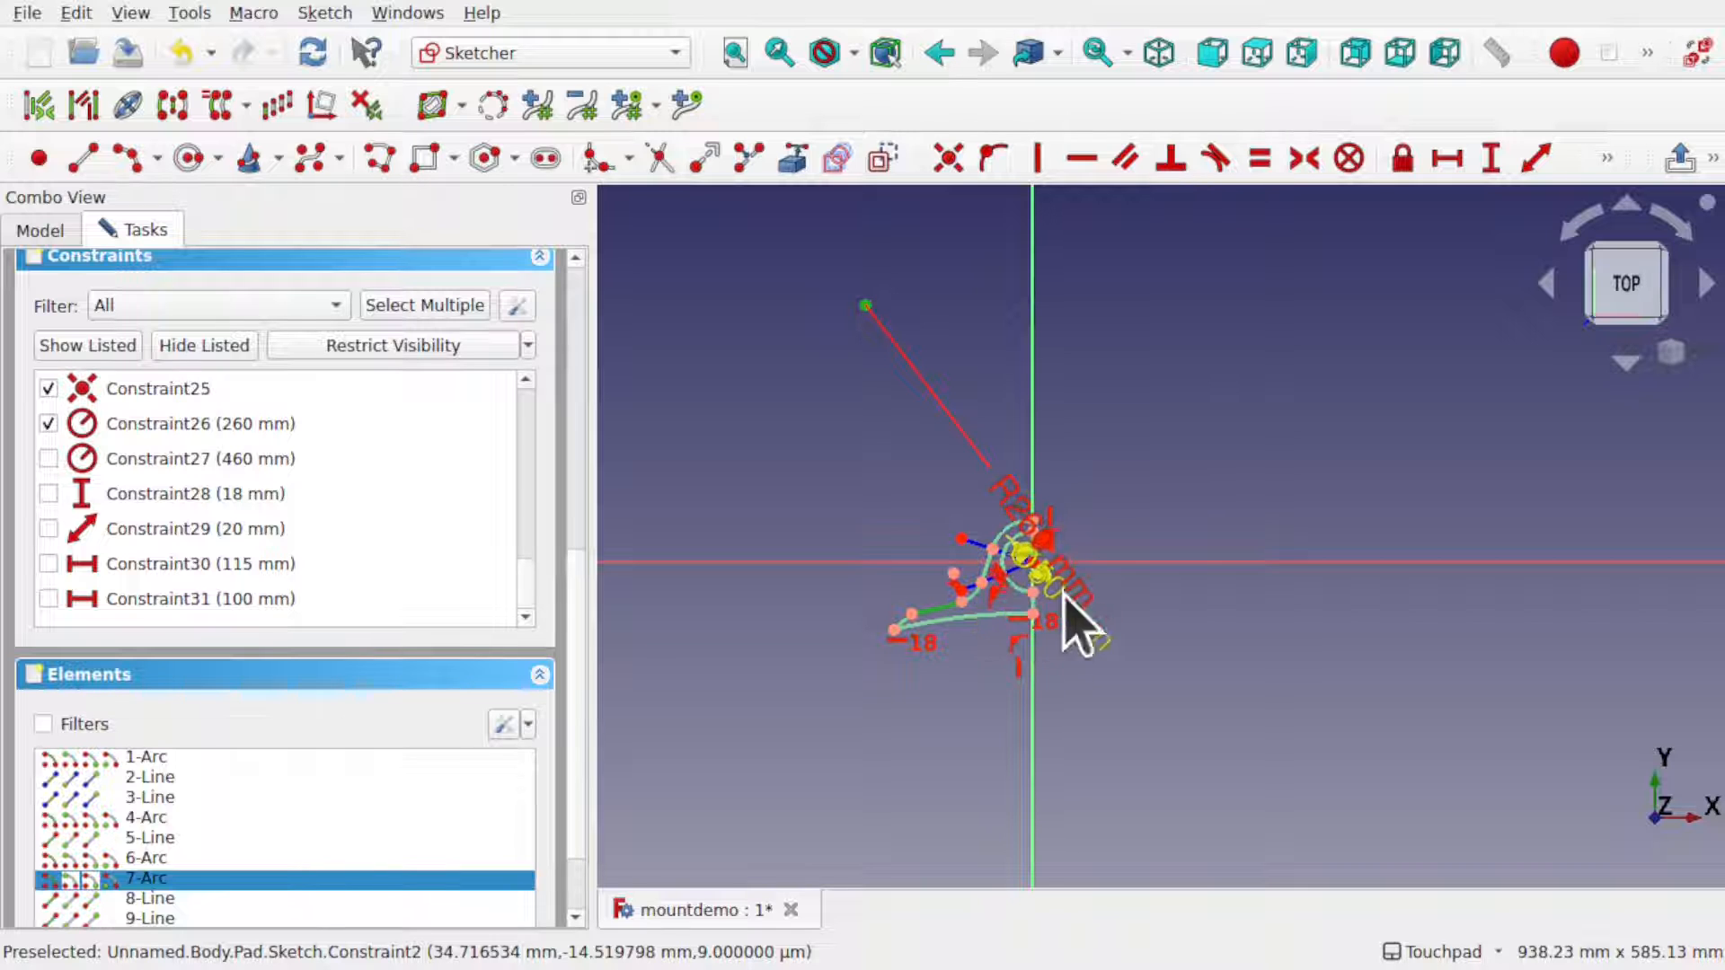
{"action": "mouse_move", "coordinate": [1012, 514]}
{"action": "left_mouse_down"}
{"action": "mouse_move", "coordinate": [932, 669]}
{"action": "mouse_move", "coordinate": [889, 665]}
{"action": "mouse_move", "coordinate": [967, 685]}
{"action": "mouse_move", "coordinate": [968, 784]}
{"action": "mouse_move", "coordinate": [835, 812]}
{"action": "mouse_move", "coordinate": [1042, 762]}
{"action": "mouse_move", "coordinate": [983, 799]}
{"action": "left_mouse_up"}
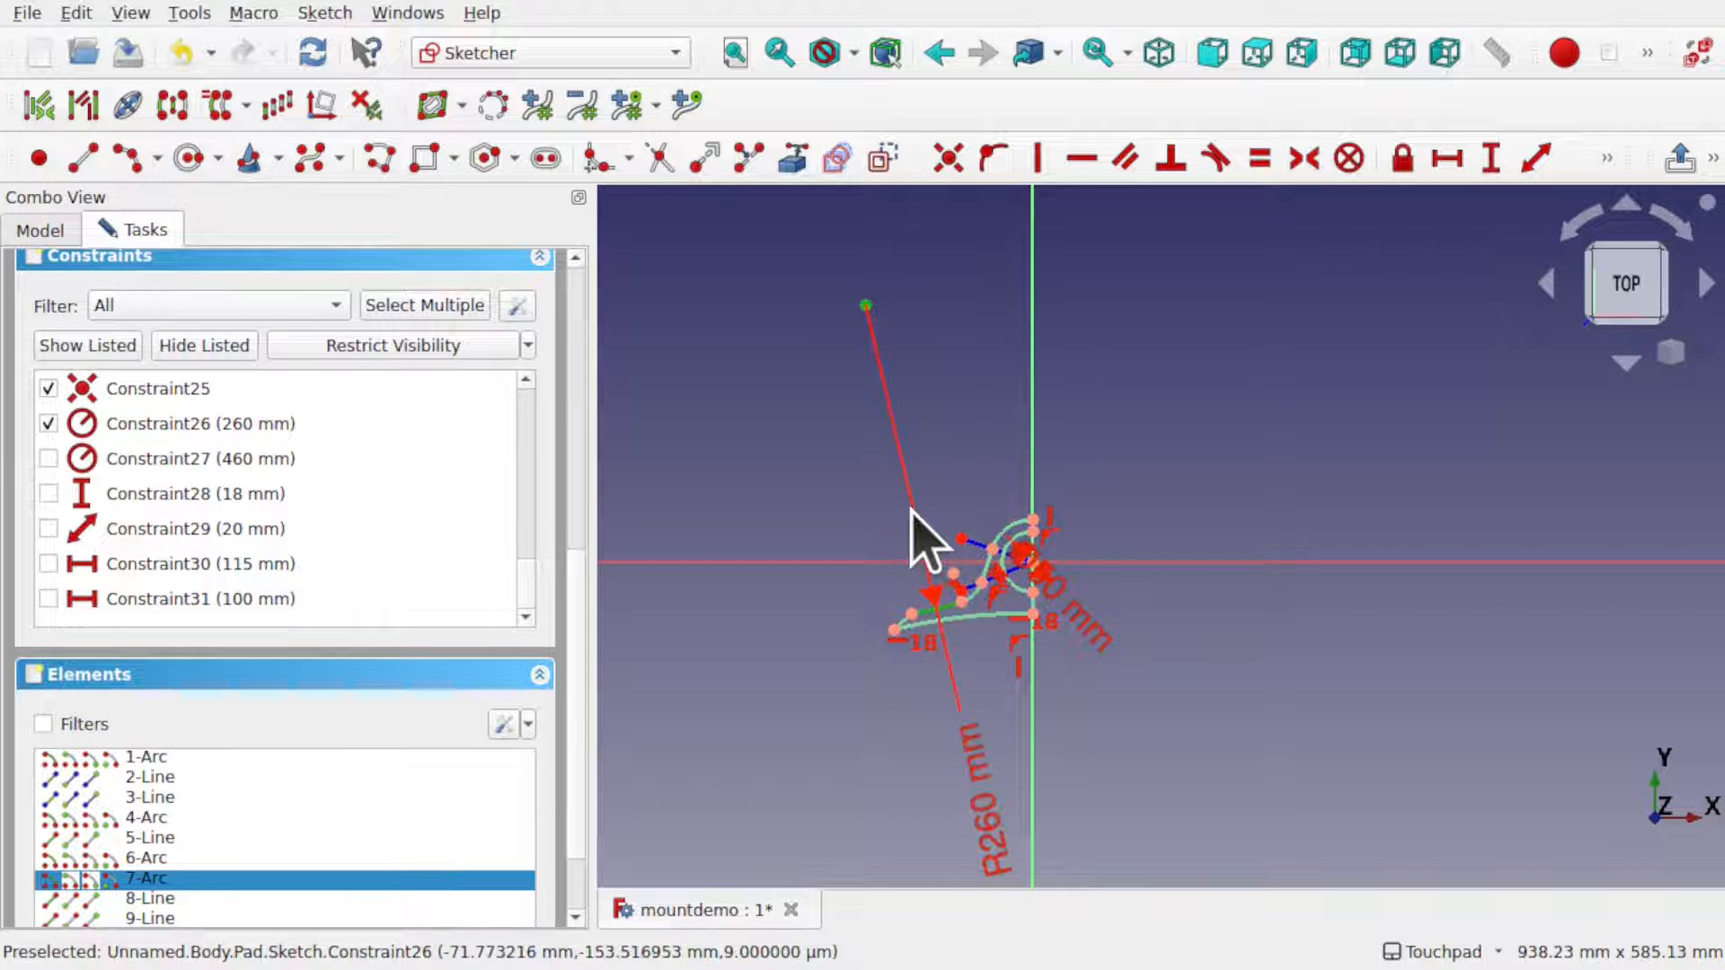
- Examine where the 260 mm radius line crosses the foot's upper arc at different angles, and hide that constraint again
{"action": "scroll", "coordinate": [913, 514], "scroll_direction": "up", "scroll_amount": 4}
{"action": "scroll", "coordinate": [913, 512], "scroll_direction": "down", "scroll_amount": 3}
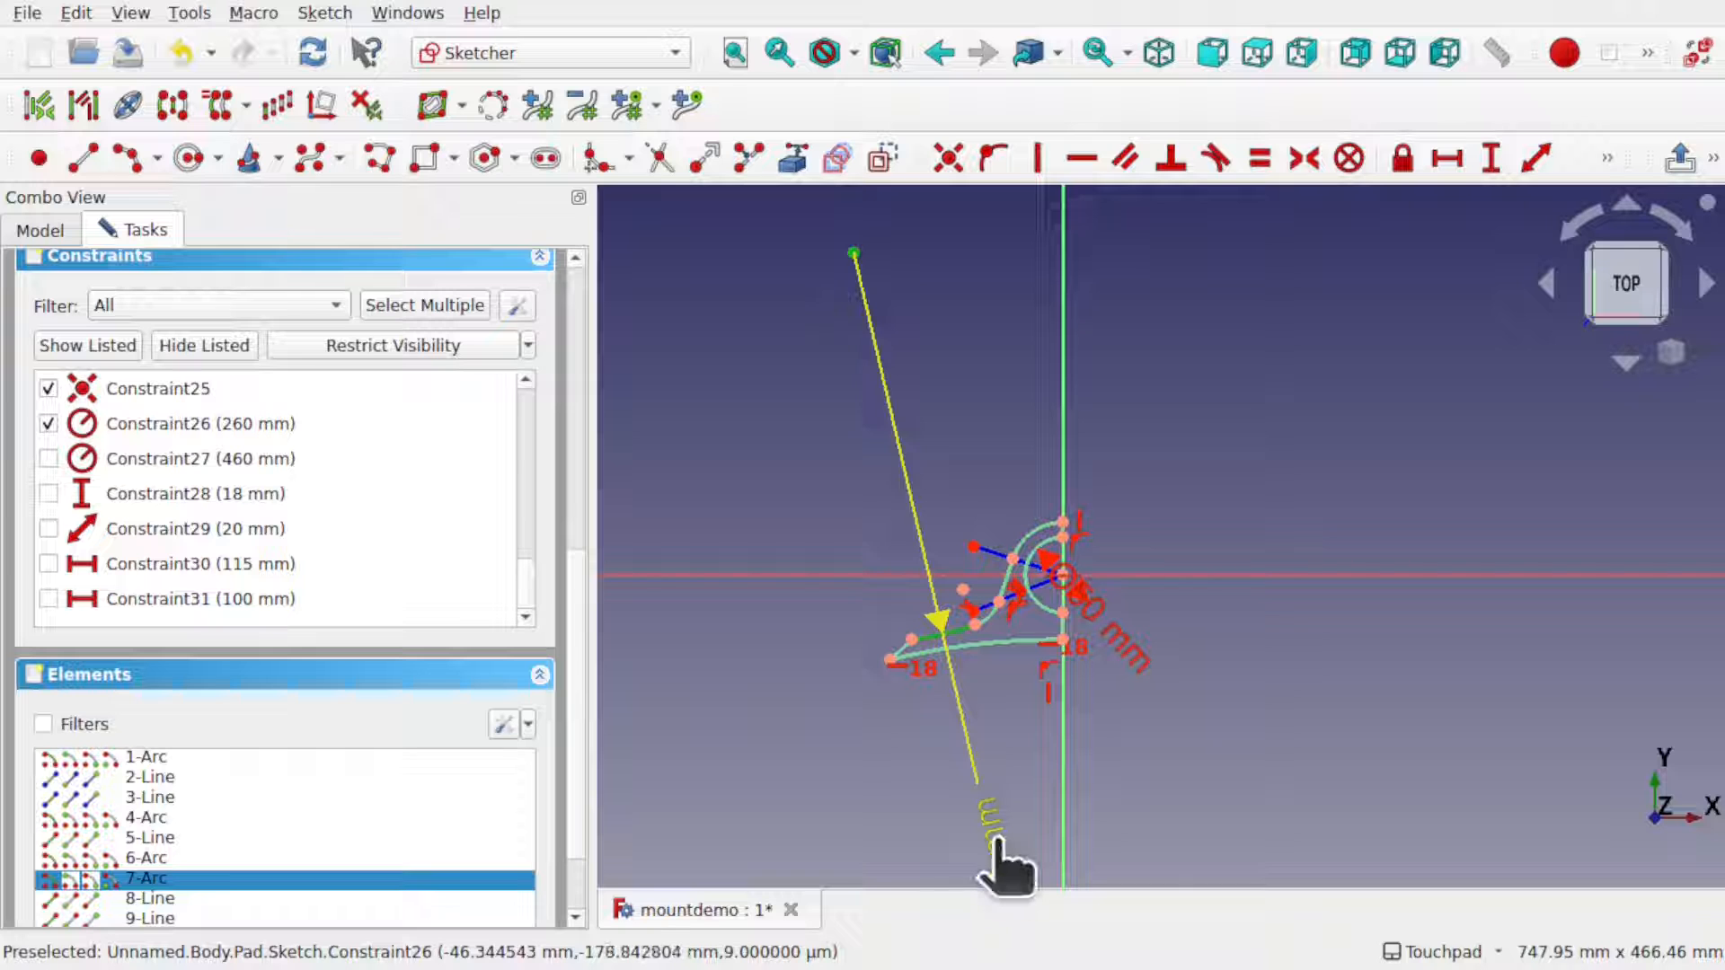
{"action": "mouse_move", "coordinate": [996, 838]}
{"action": "left_mouse_down"}
{"action": "mouse_move", "coordinate": [971, 849]}
{"action": "mouse_move", "coordinate": [944, 770]}
{"action": "left_mouse_up"}
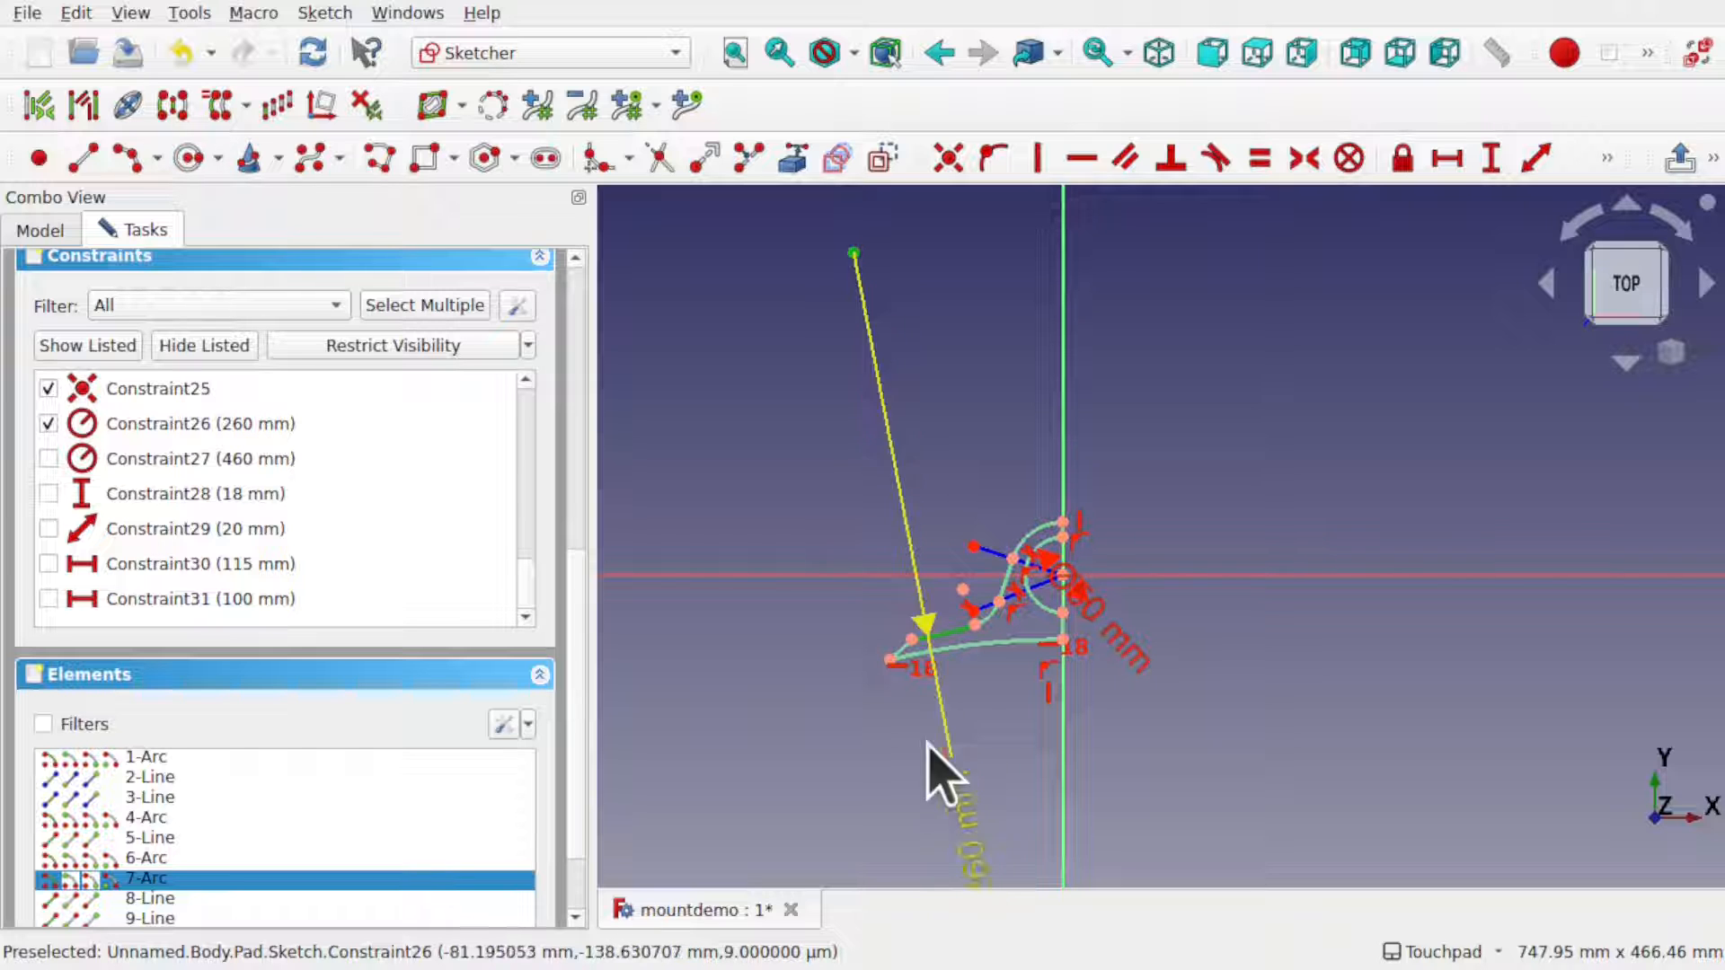
{"action": "scroll", "coordinate": [934, 674], "scroll_direction": "up", "scroll_amount": 7}
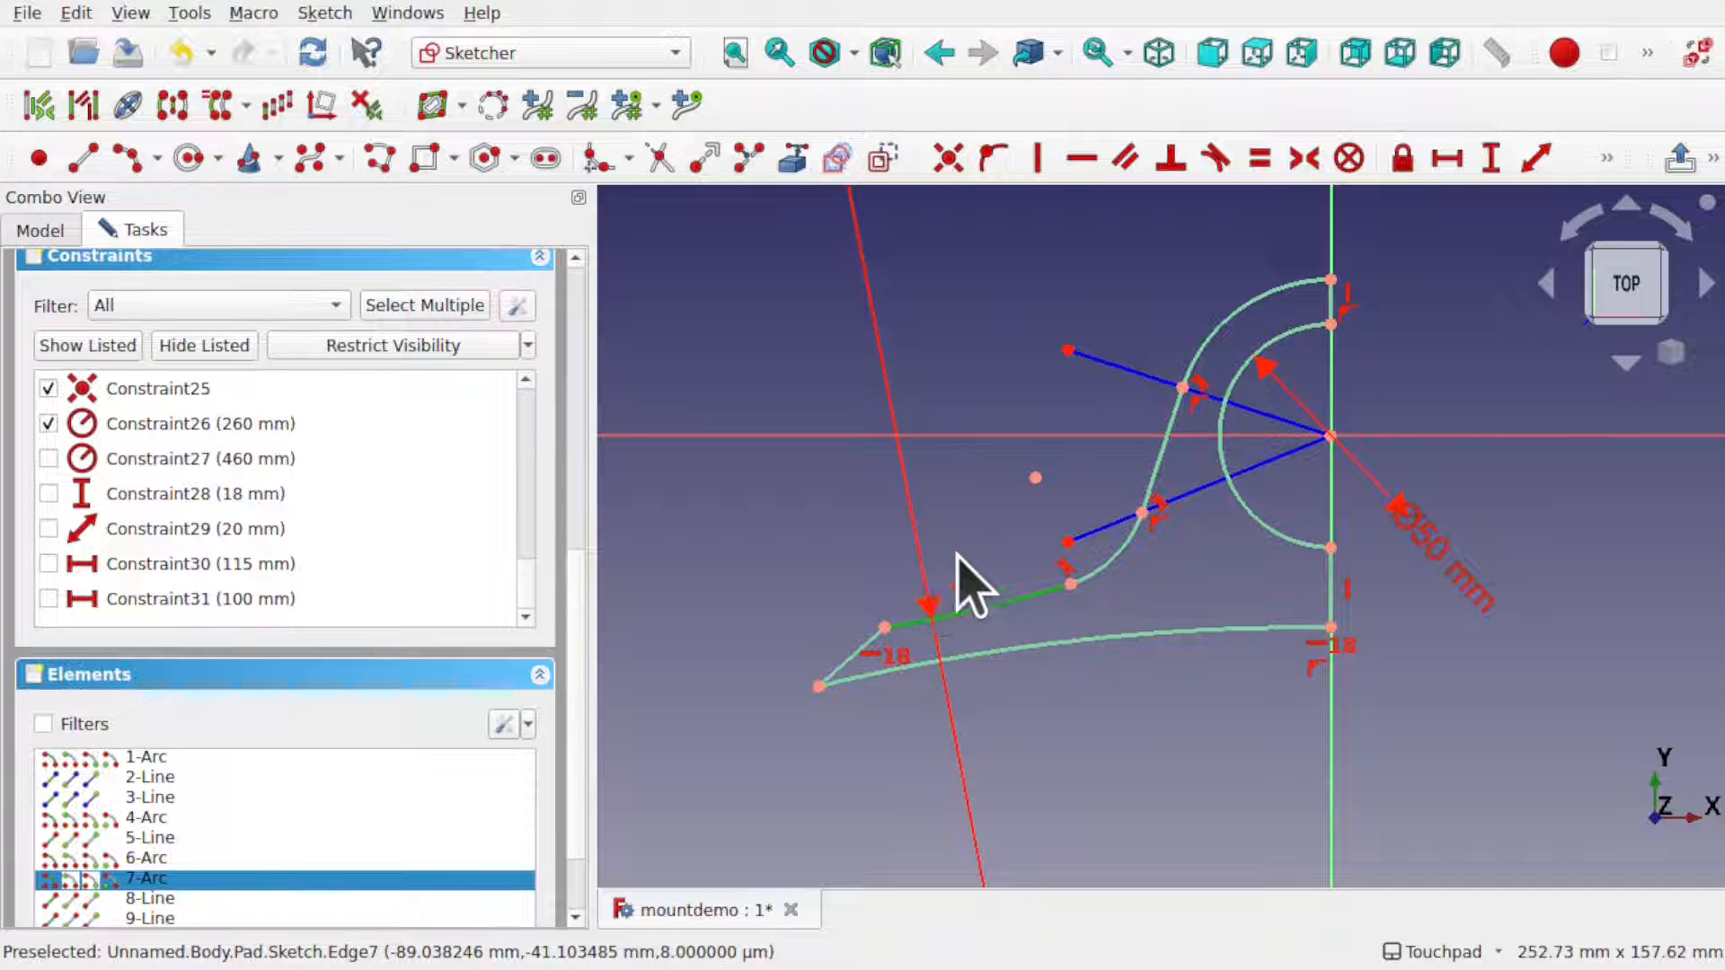
{"action": "scroll", "coordinate": [966, 580], "scroll_direction": "down", "scroll_amount": 7}
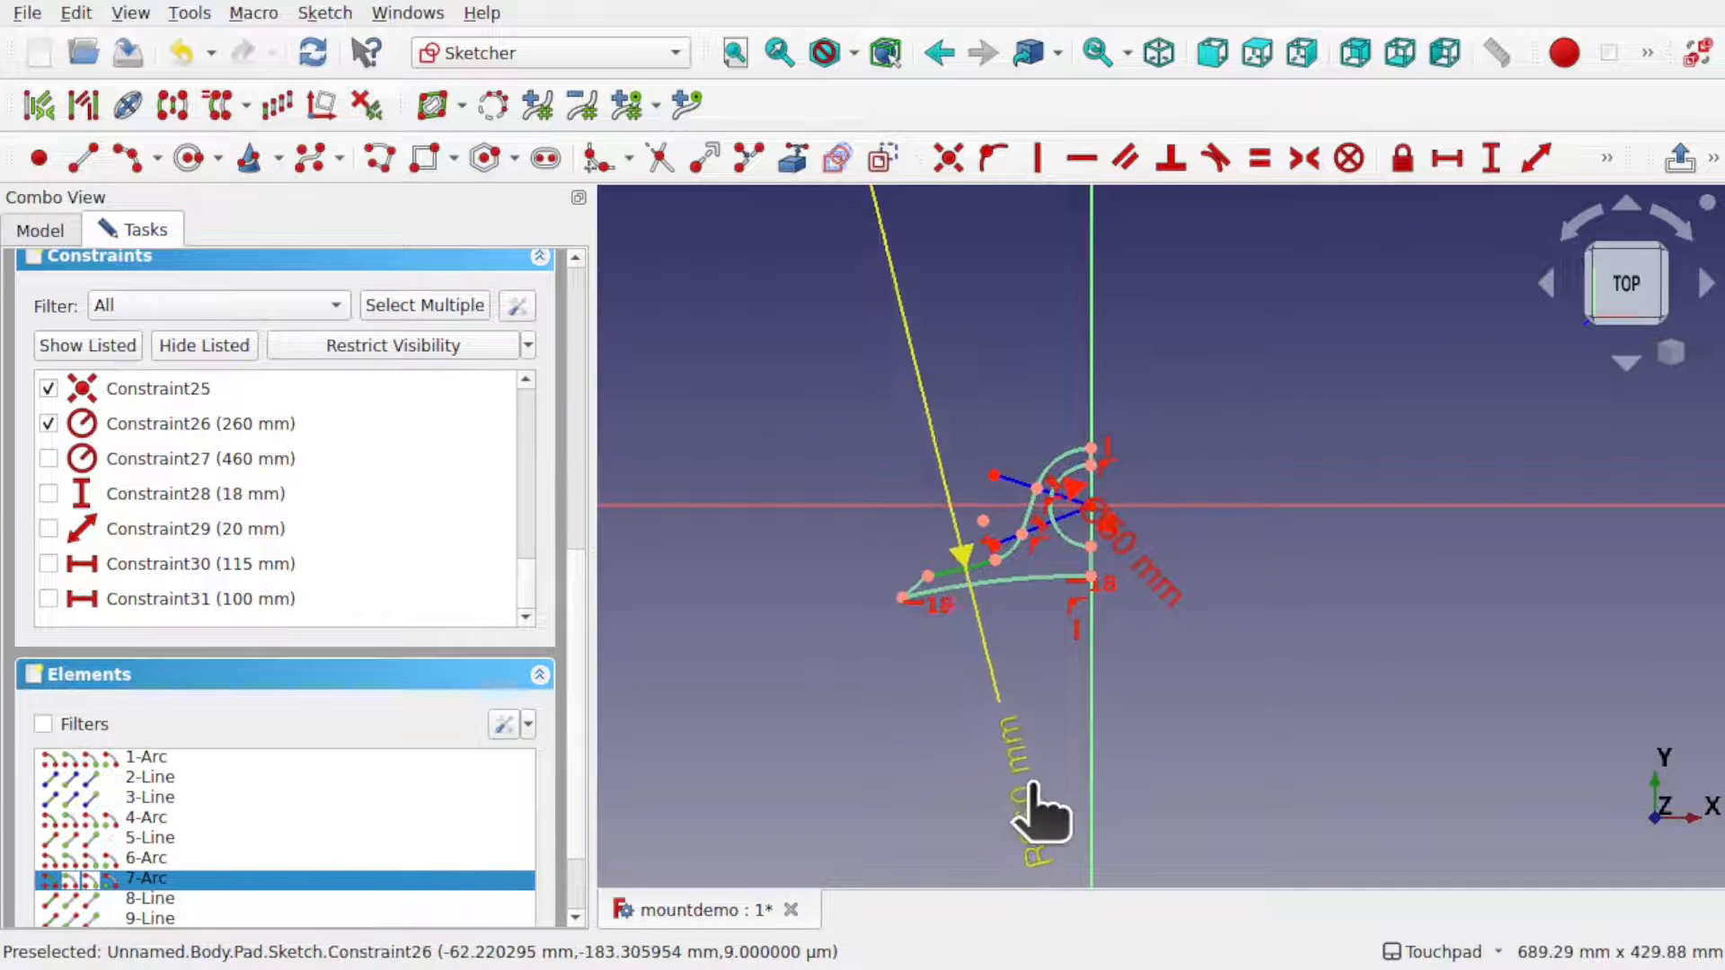
{"action": "scroll", "coordinate": [974, 611], "scroll_direction": "up", "scroll_amount": 6}
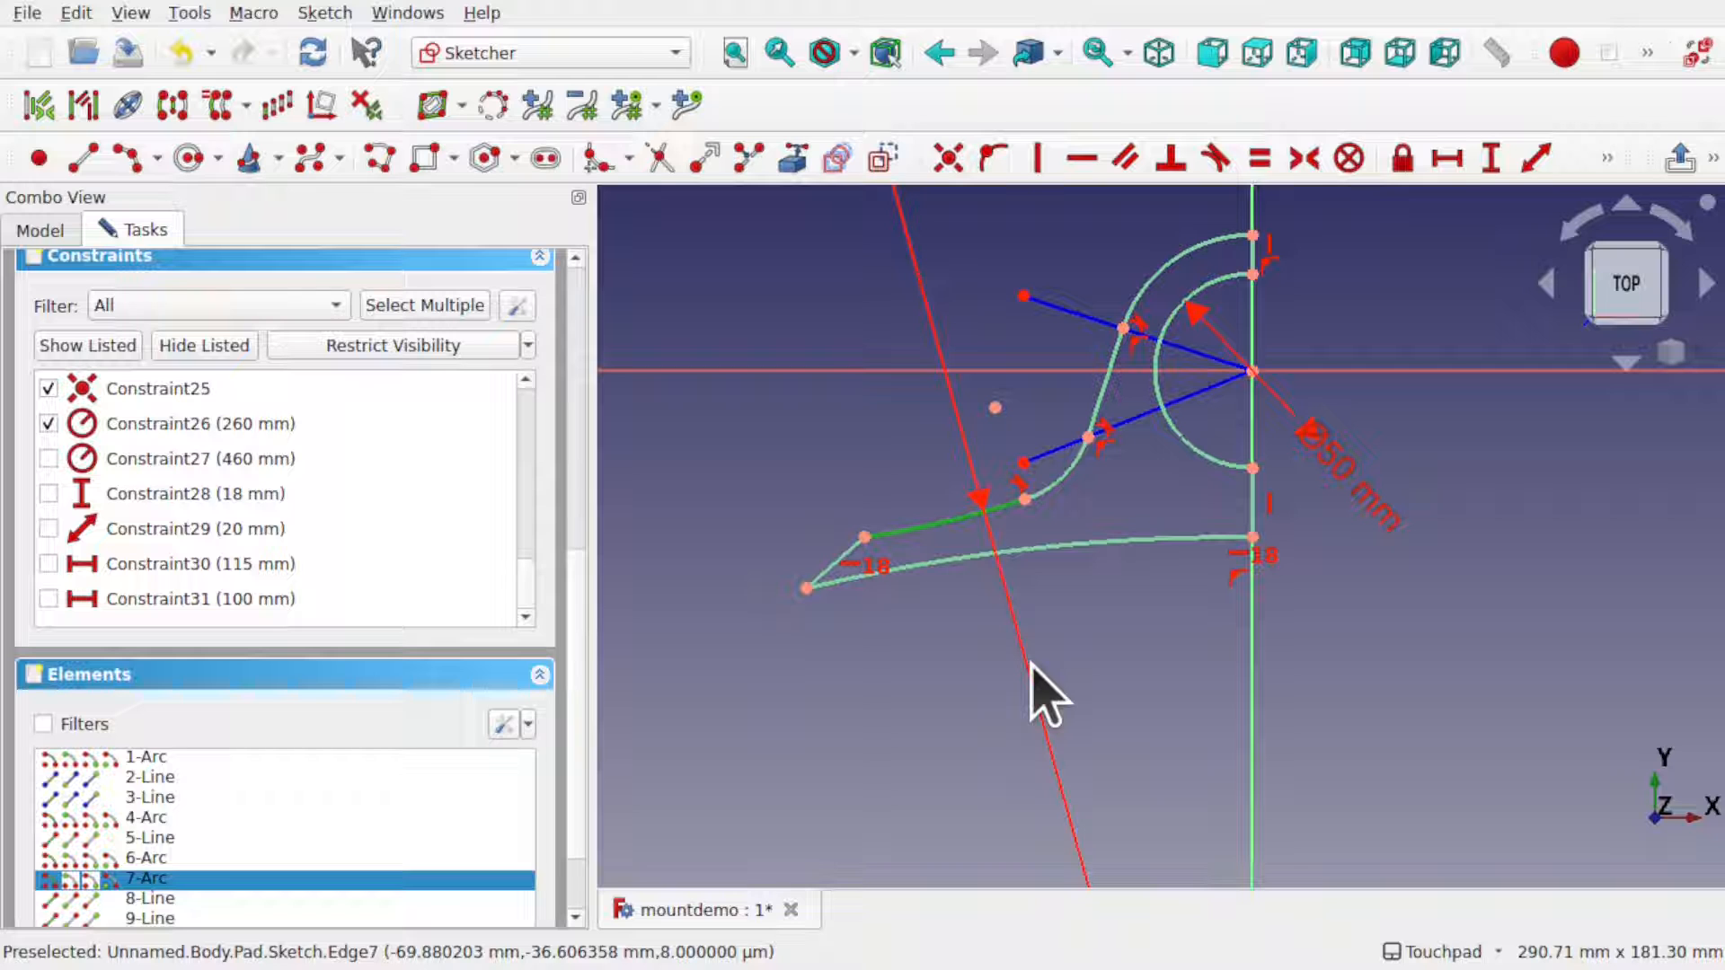
{"action": "scroll", "coordinate": [1033, 669], "scroll_direction": "down", "scroll_amount": 8}
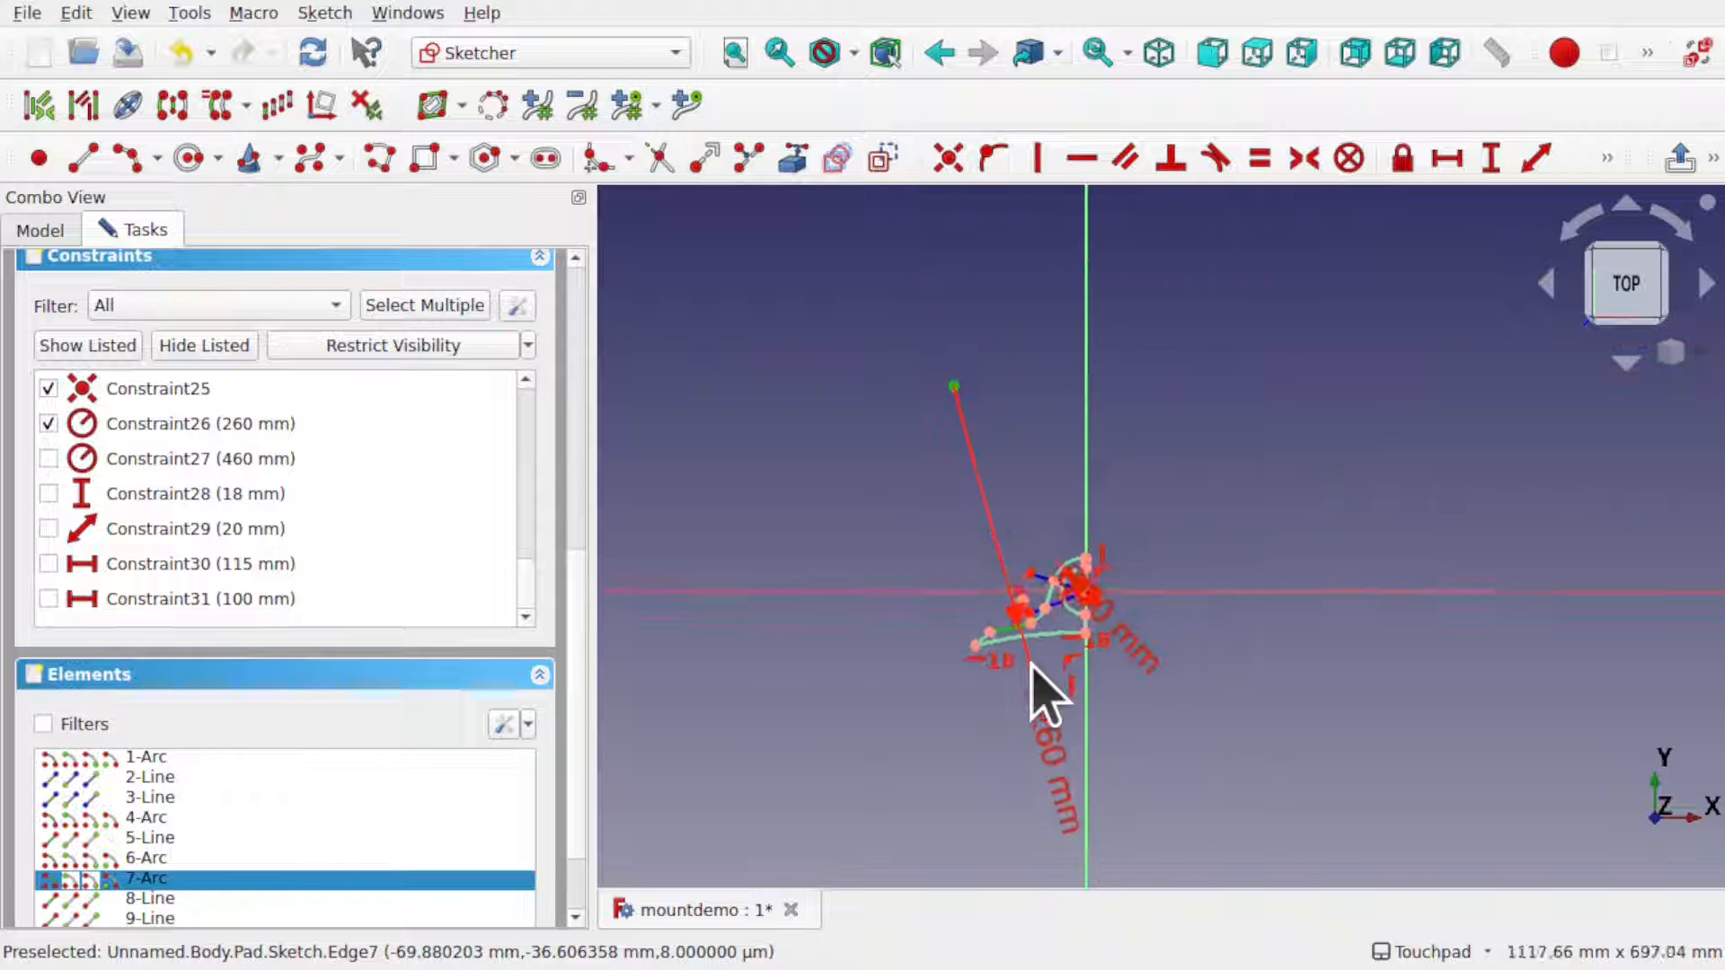
{"action": "left_click", "coordinate": [48, 424]}
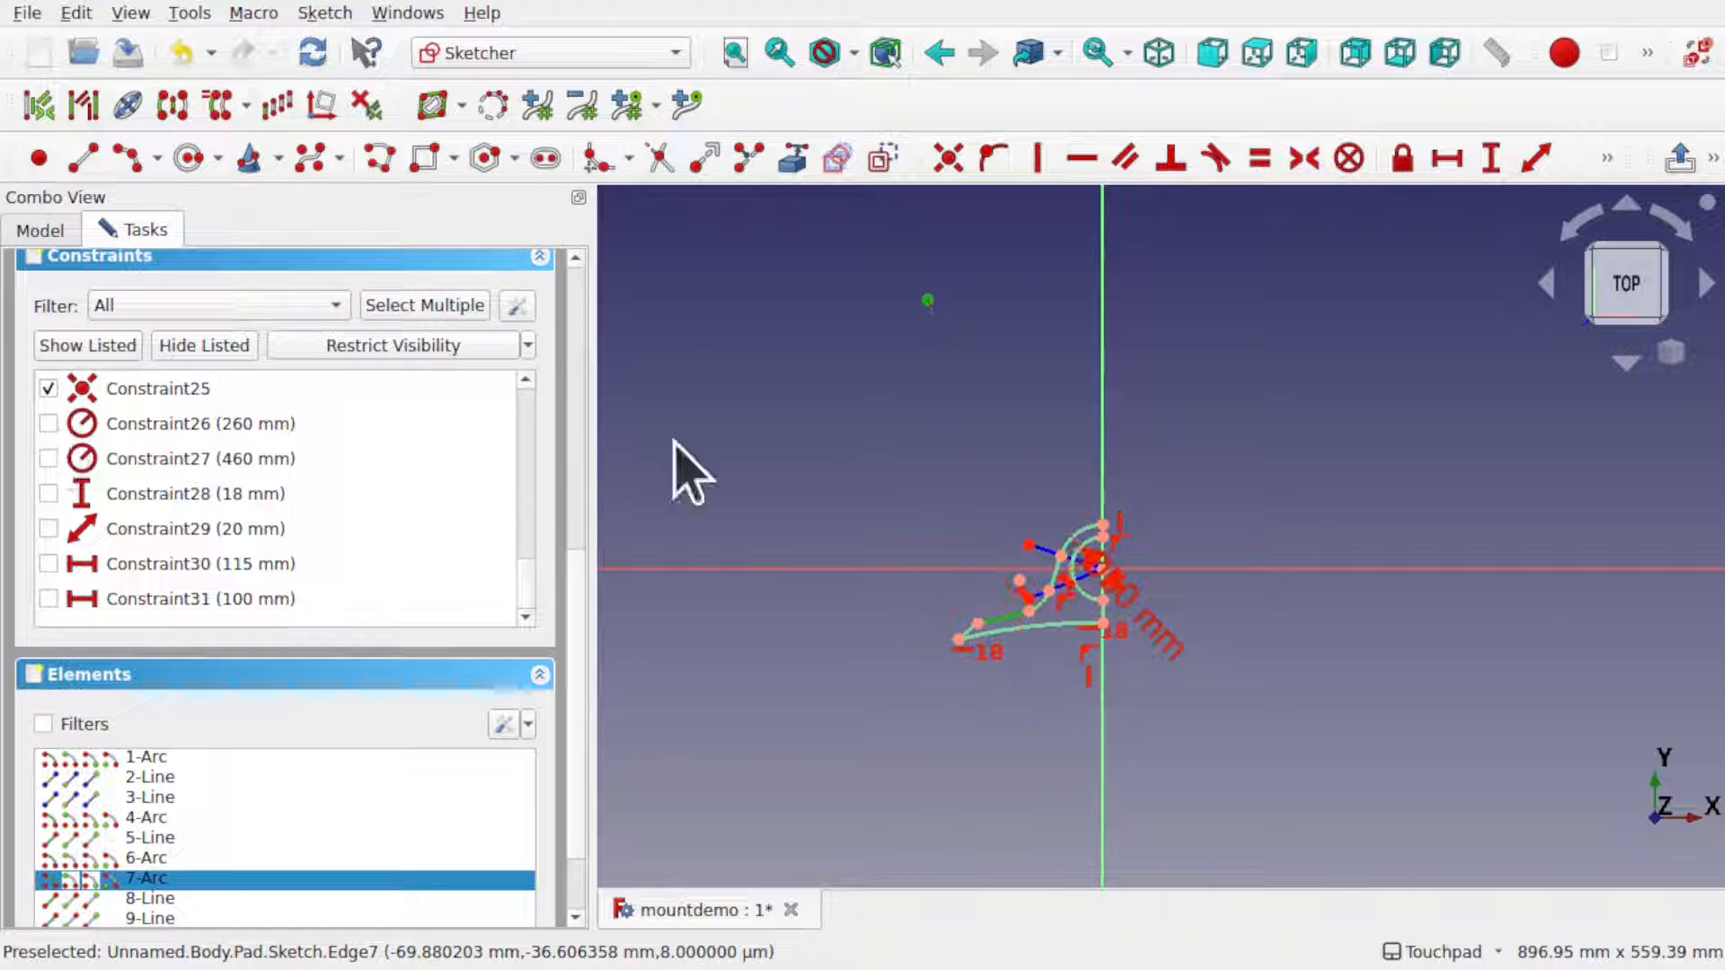
- Draw two lines from the centre point of the foot's upper arc, both crossing the arc and ending below the profile
{"action": "left_click", "coordinate": [86, 162]}
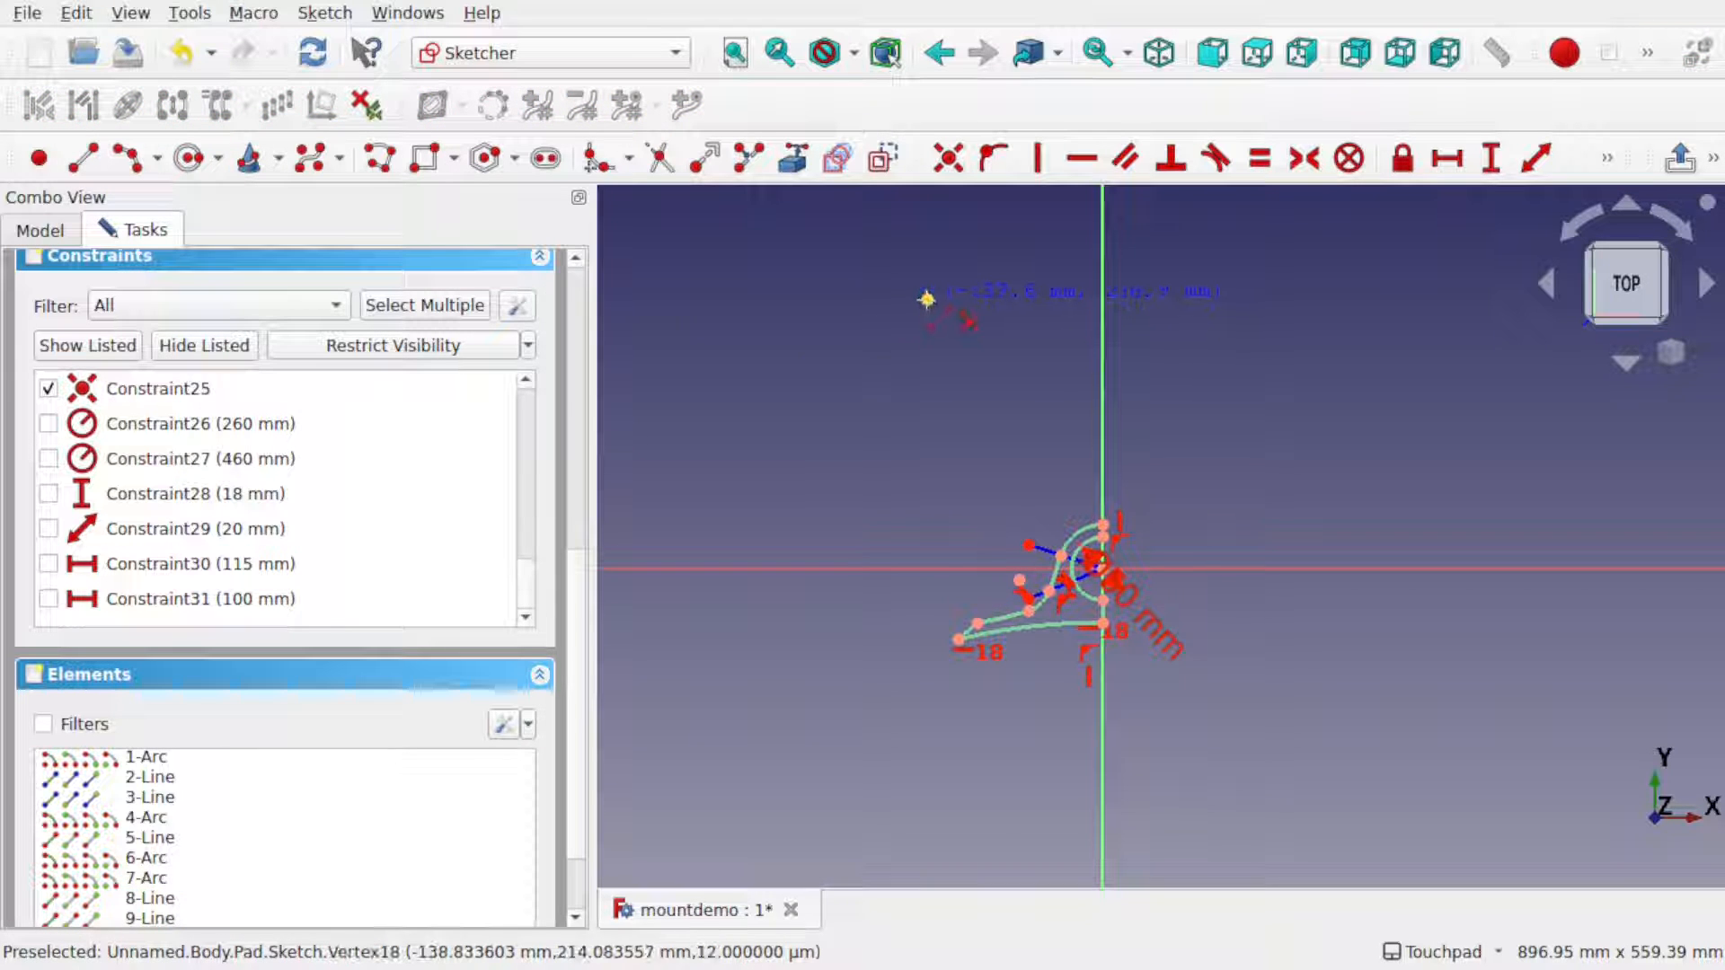
{"action": "left_click", "coordinate": [928, 300]}
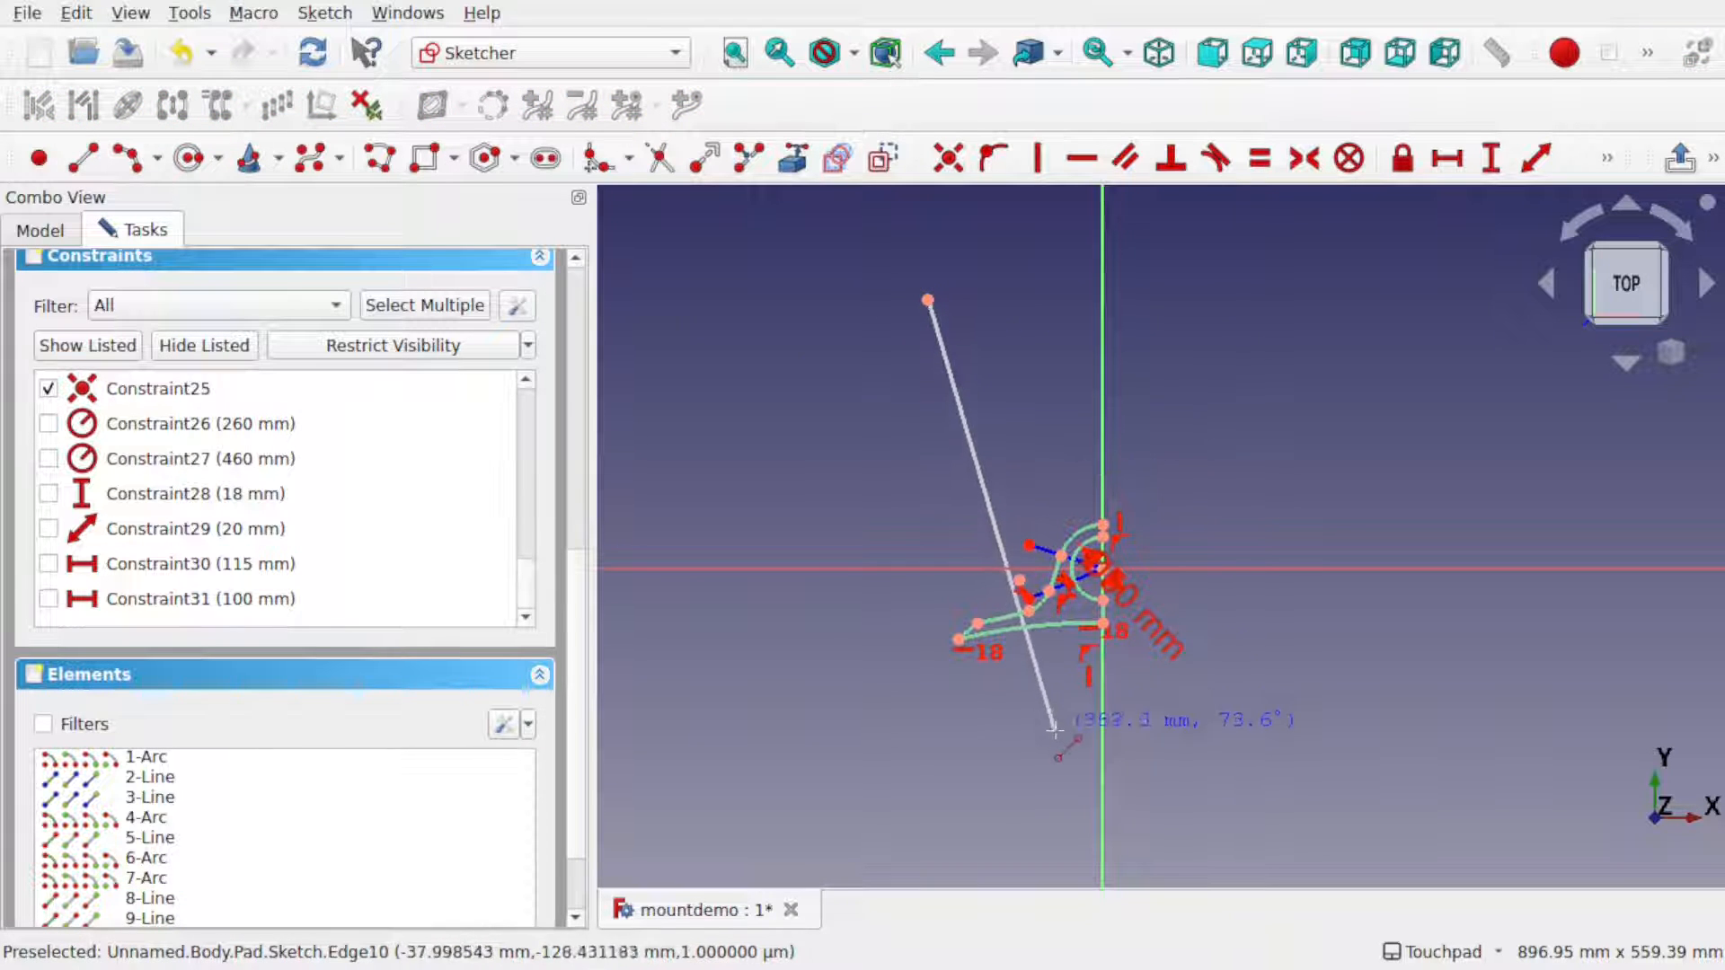
{"action": "left_click", "coordinate": [1058, 758]}
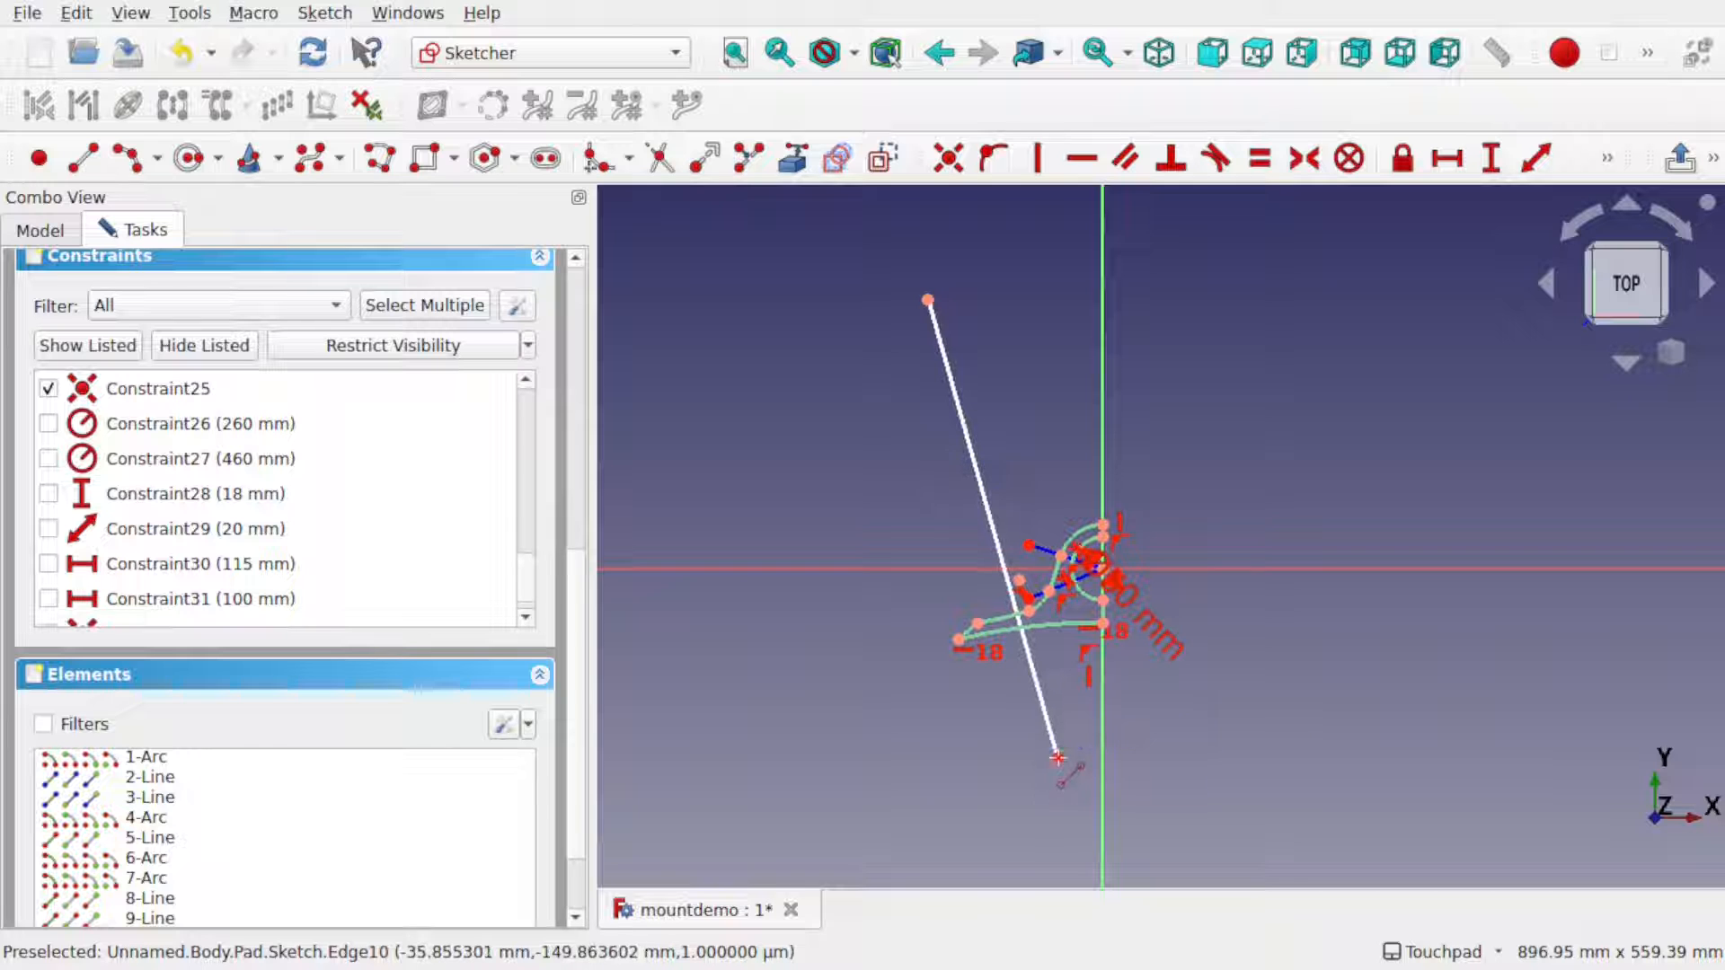
{"action": "left_click", "coordinate": [928, 301]}
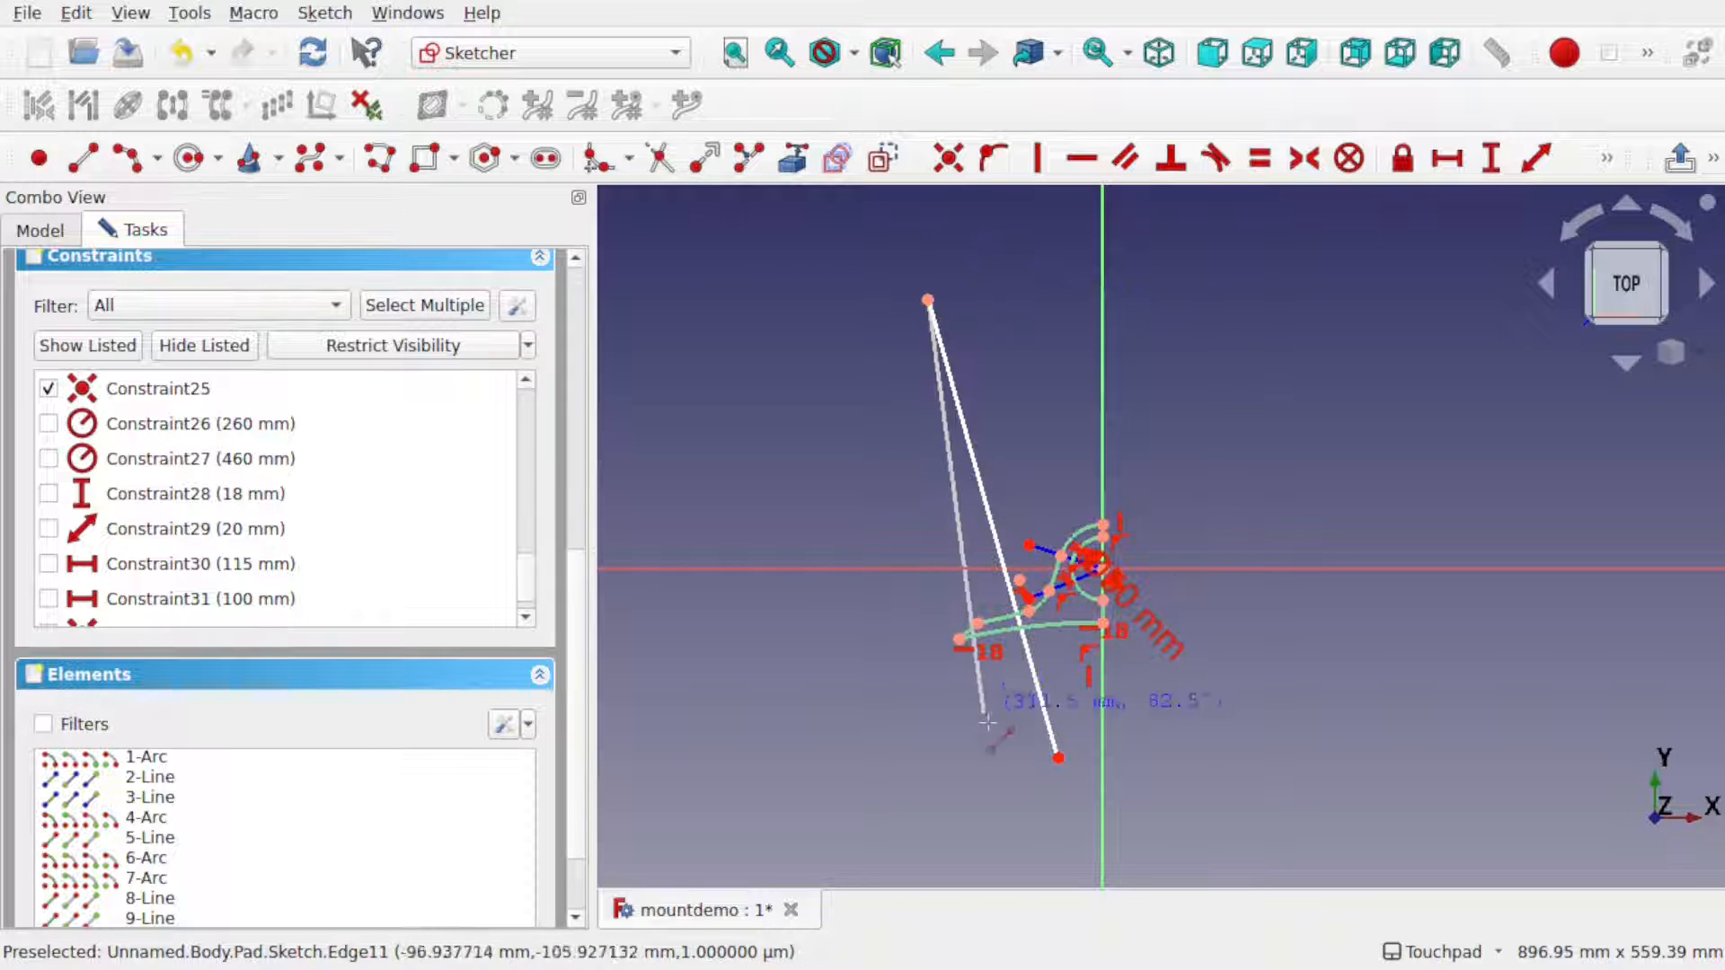
{"action": "left_click", "coordinate": [1027, 783]}
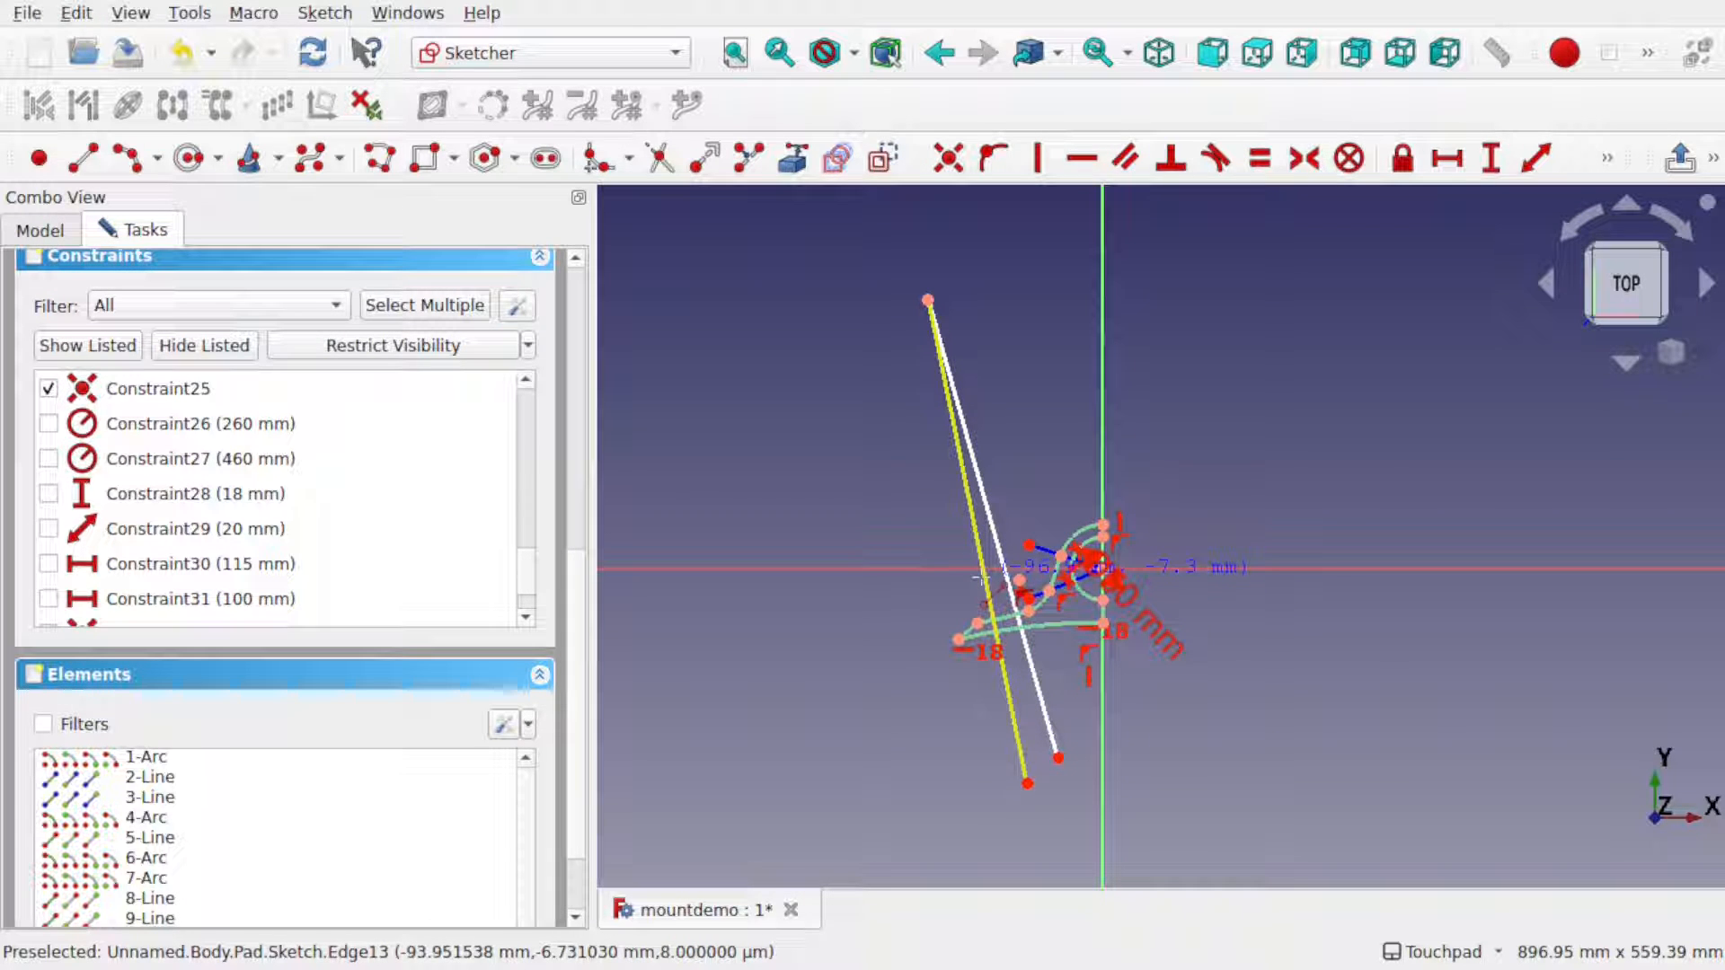
{"action": "key", "text": "Escape"}
- Convert the two new lines from the arc centre into construction geometry
{"action": "left_click", "coordinate": [974, 532]}
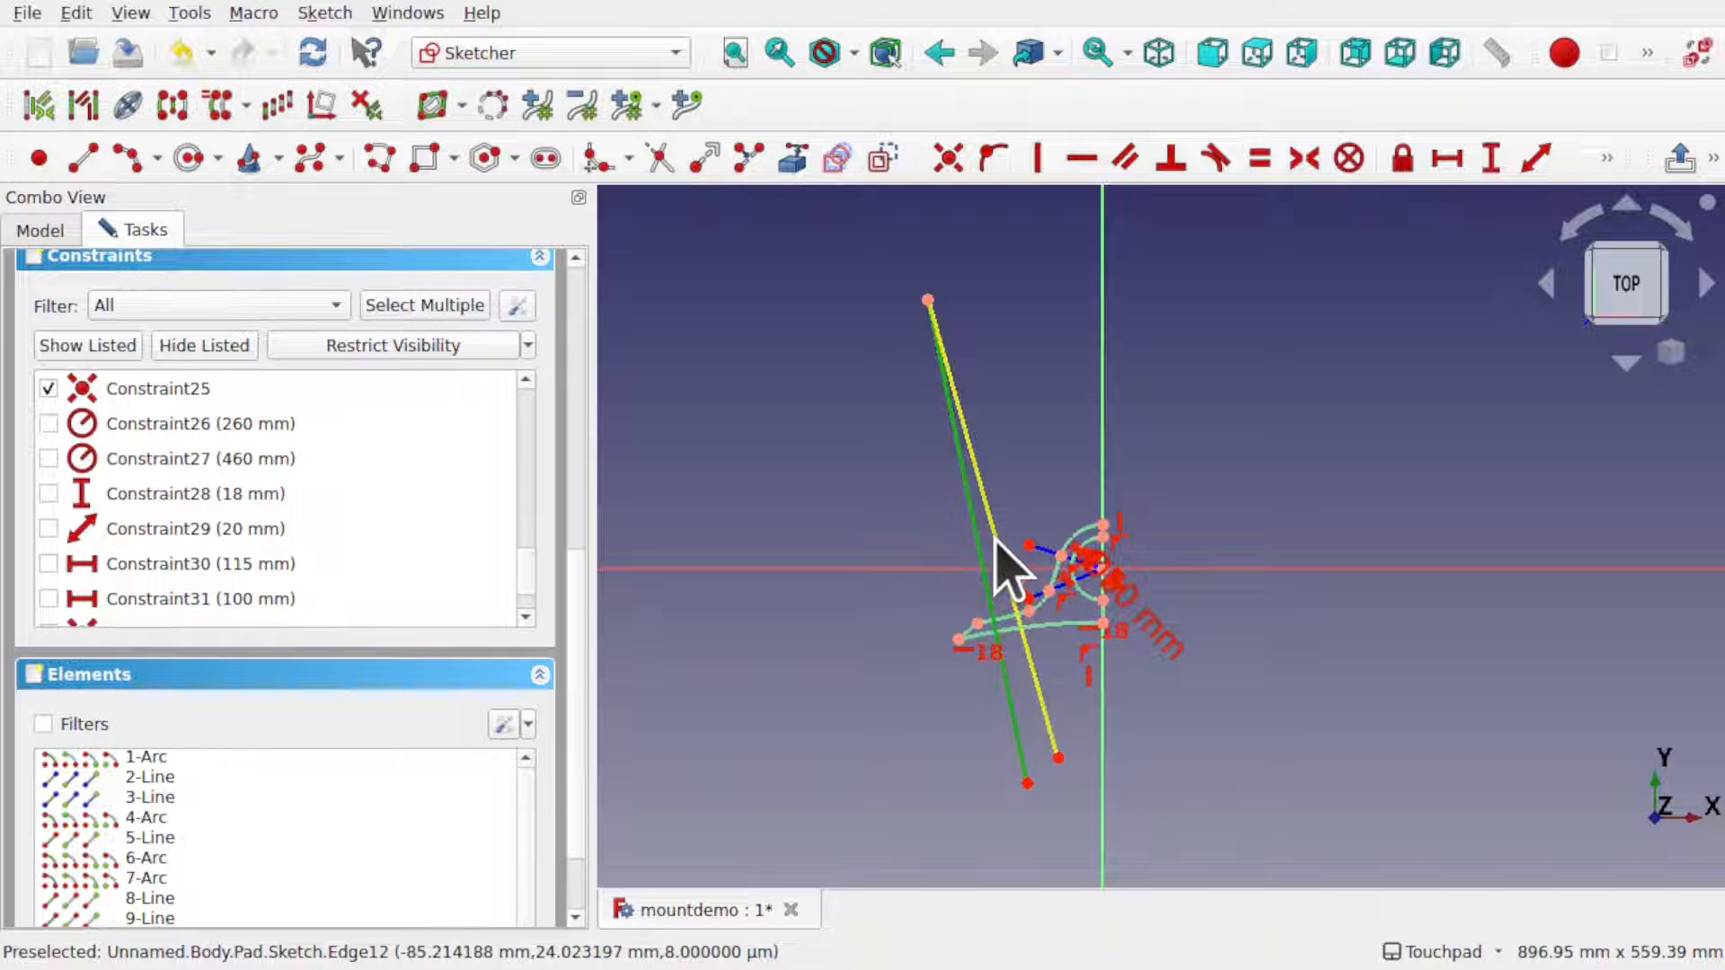
{"action": "left_click", "coordinate": [999, 529]}
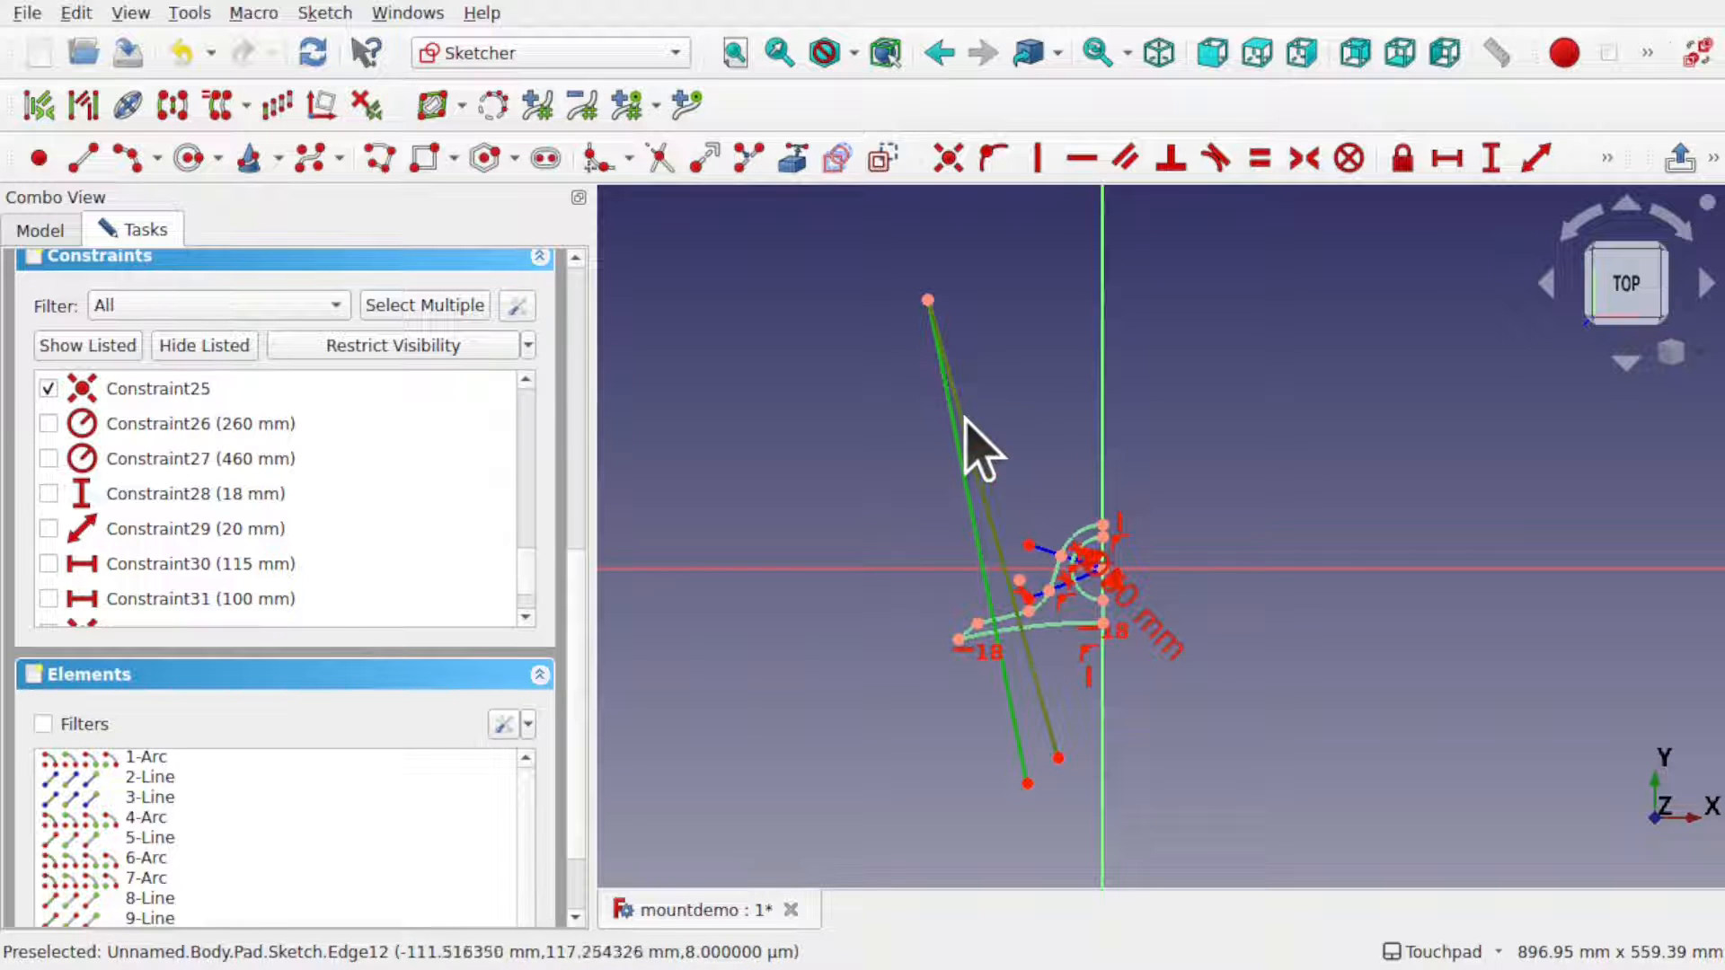
{"action": "left_click", "coordinate": [882, 160]}
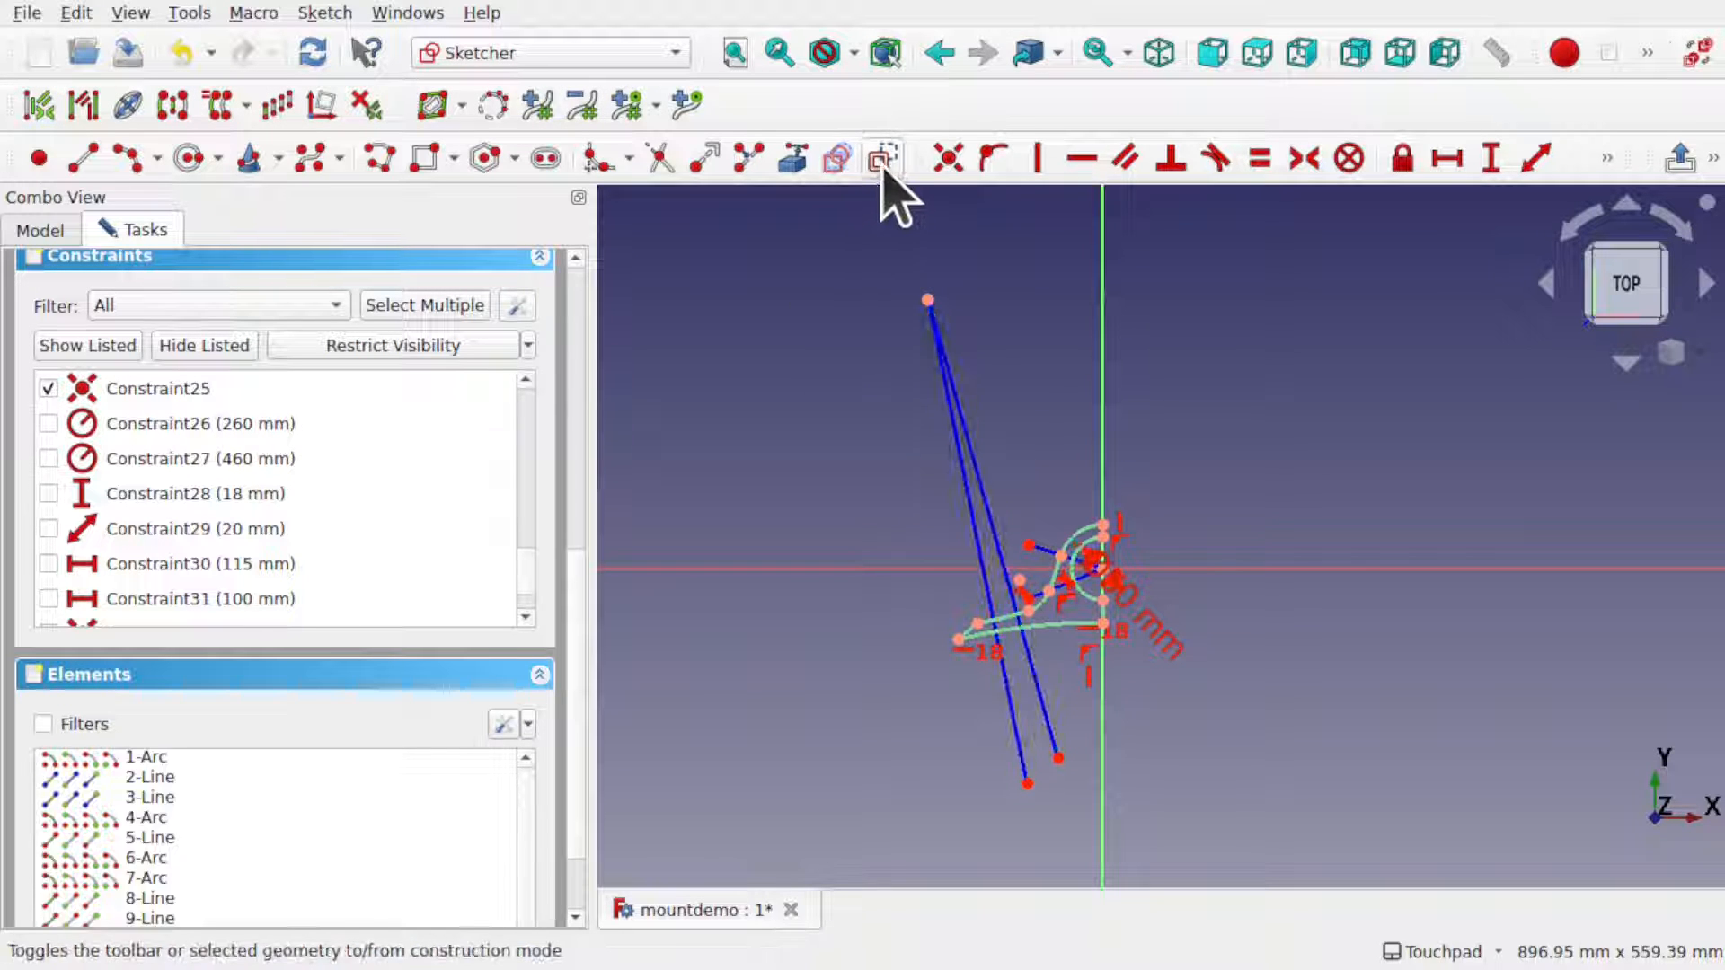
- Shorten both construction lines by moving their free ends up to just above the foot's upper arc
{"action": "scroll", "coordinate": [1012, 640], "scroll_direction": "up", "scroll_amount": 2}
{"action": "scroll", "coordinate": [1025, 643], "scroll_direction": "up", "scroll_amount": 1}
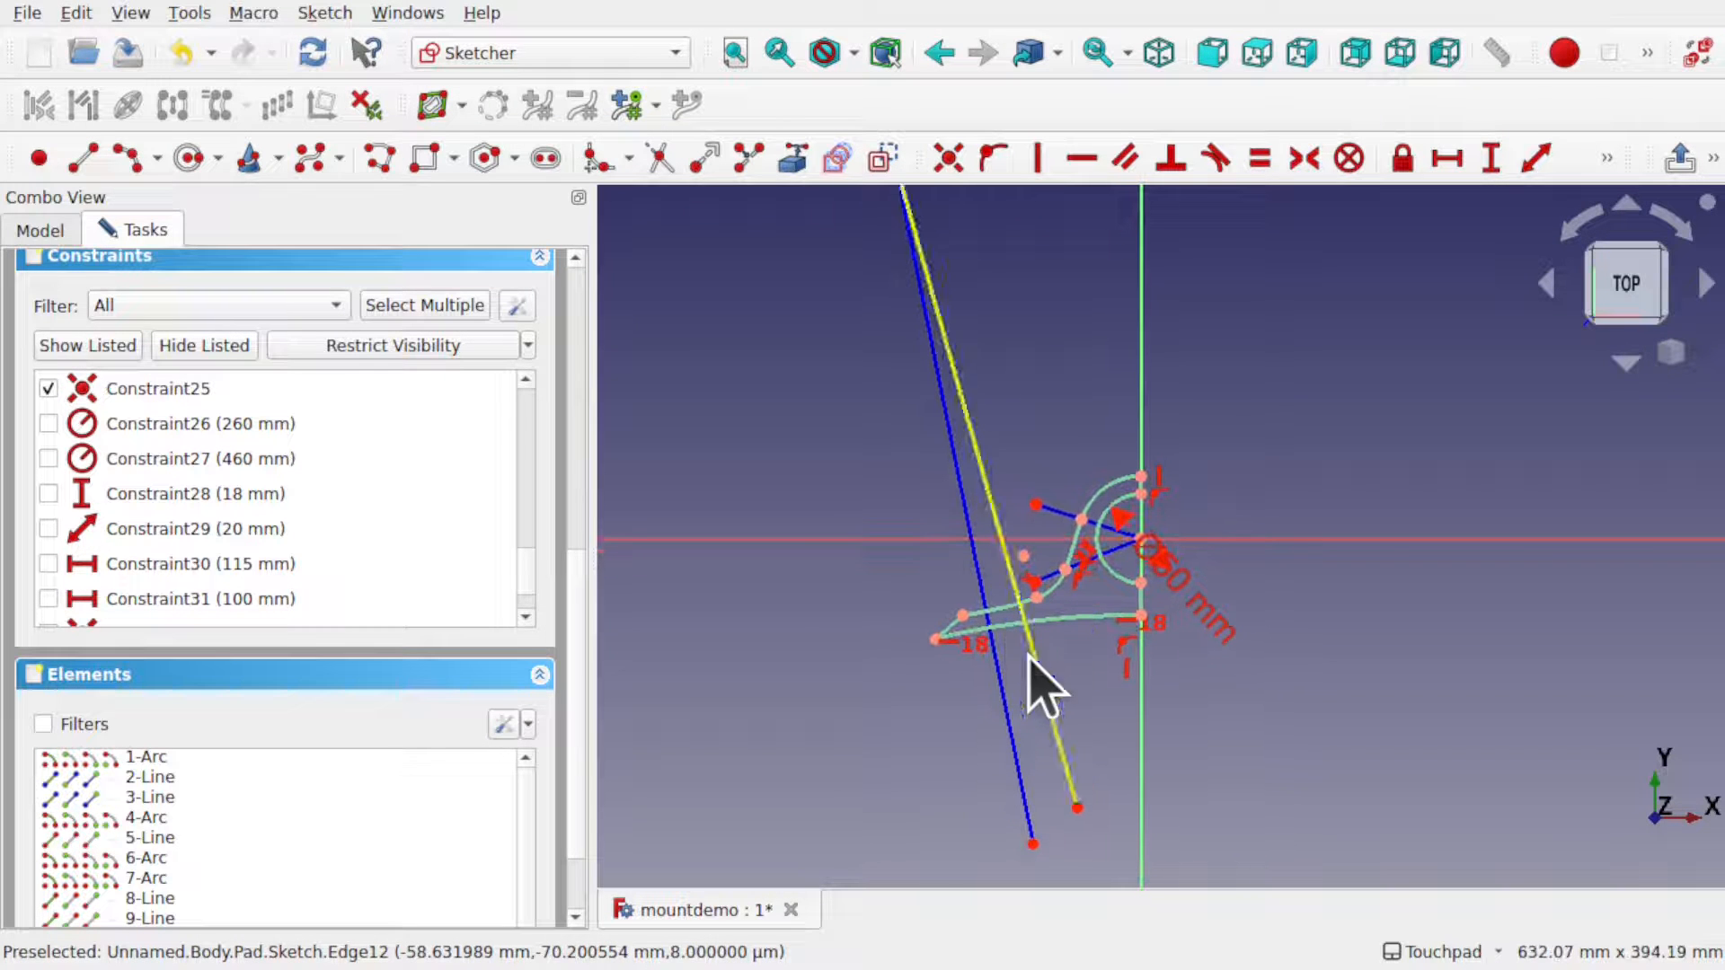
{"action": "scroll", "coordinate": [1011, 645], "scroll_direction": "up", "scroll_amount": 1}
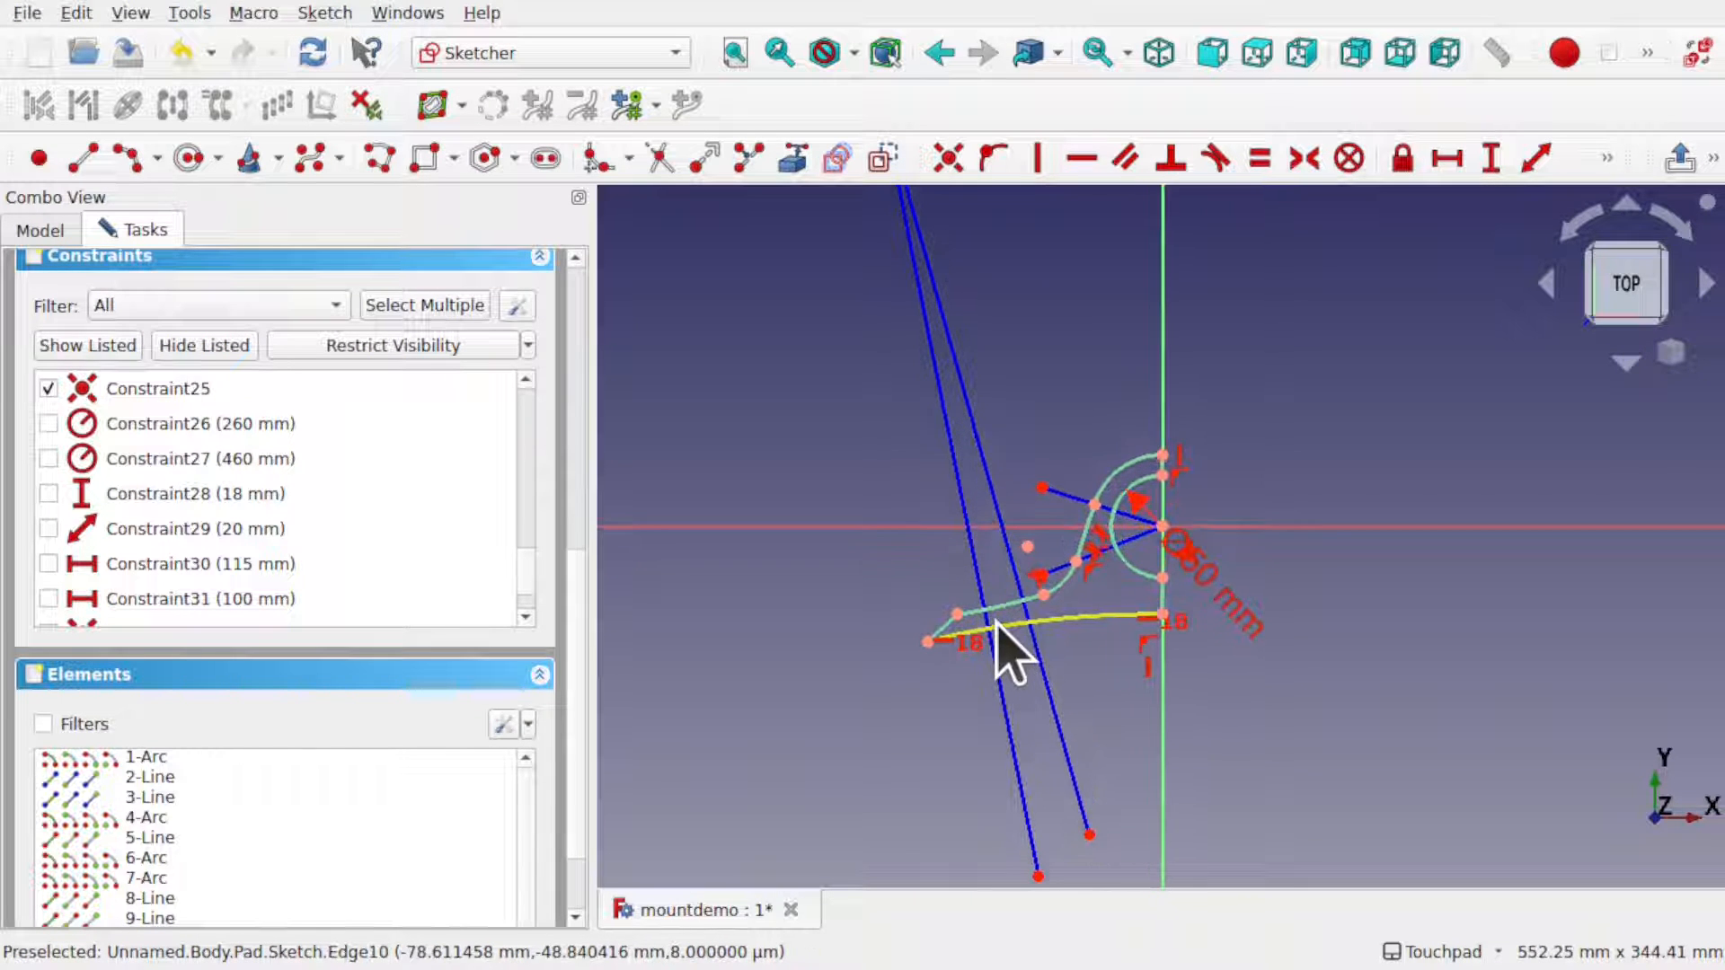
{"action": "left_click_drag", "start_coordinate": [1090, 831], "coordinate": [1012, 578]}
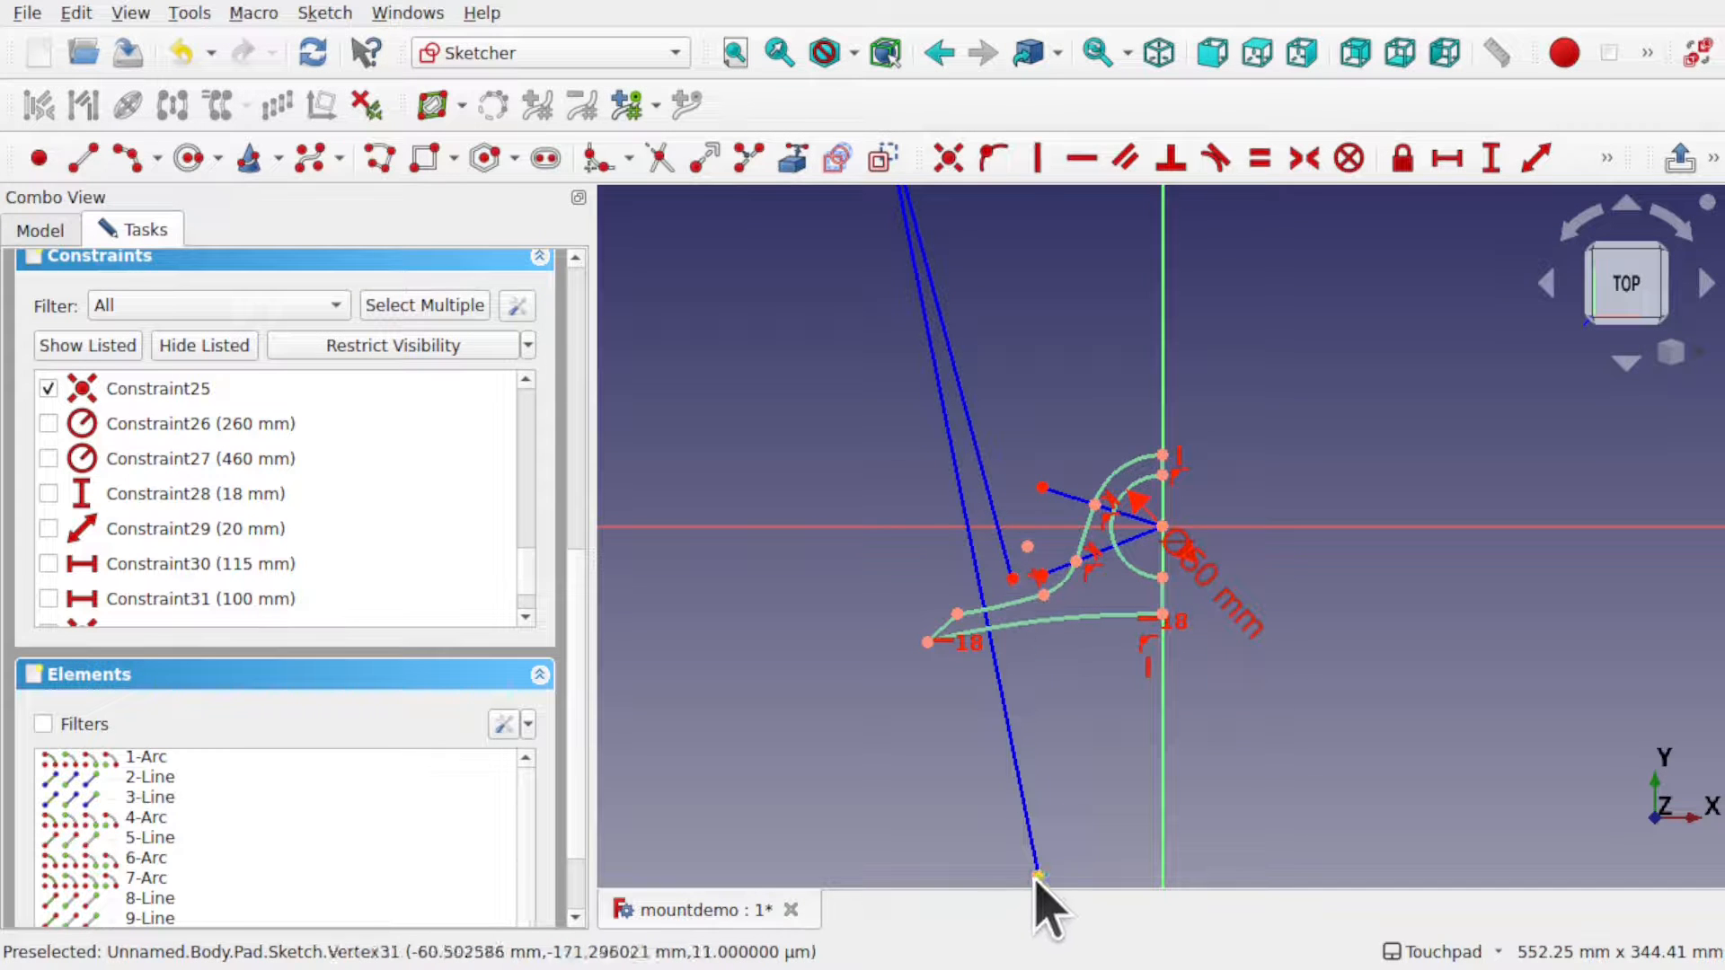
{"action": "mouse_move", "coordinate": [1038, 876]}
{"action": "left_mouse_down"}
{"action": "mouse_move", "coordinate": [990, 694]}
{"action": "mouse_move", "coordinate": [988, 586]}
{"action": "left_mouse_up"}
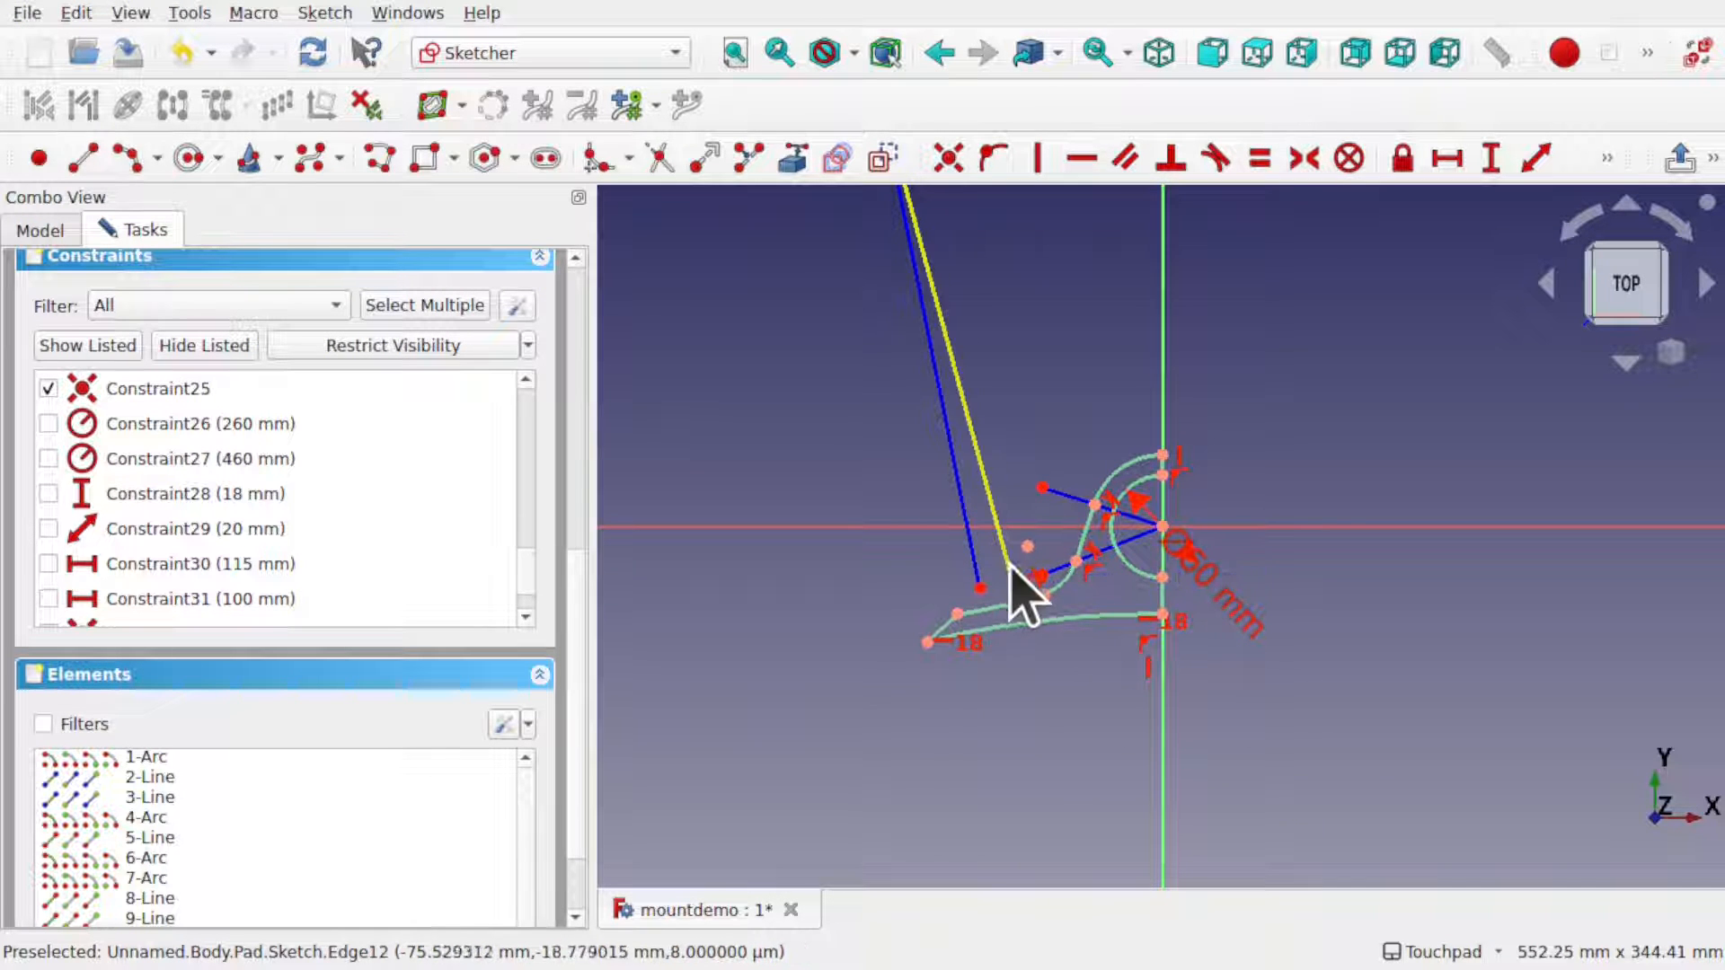
{"action": "scroll", "coordinate": [1006, 580], "scroll_direction": "up", "scroll_amount": 12}
{"action": "scroll", "coordinate": [1011, 594], "scroll_direction": "down", "scroll_amount": 2}
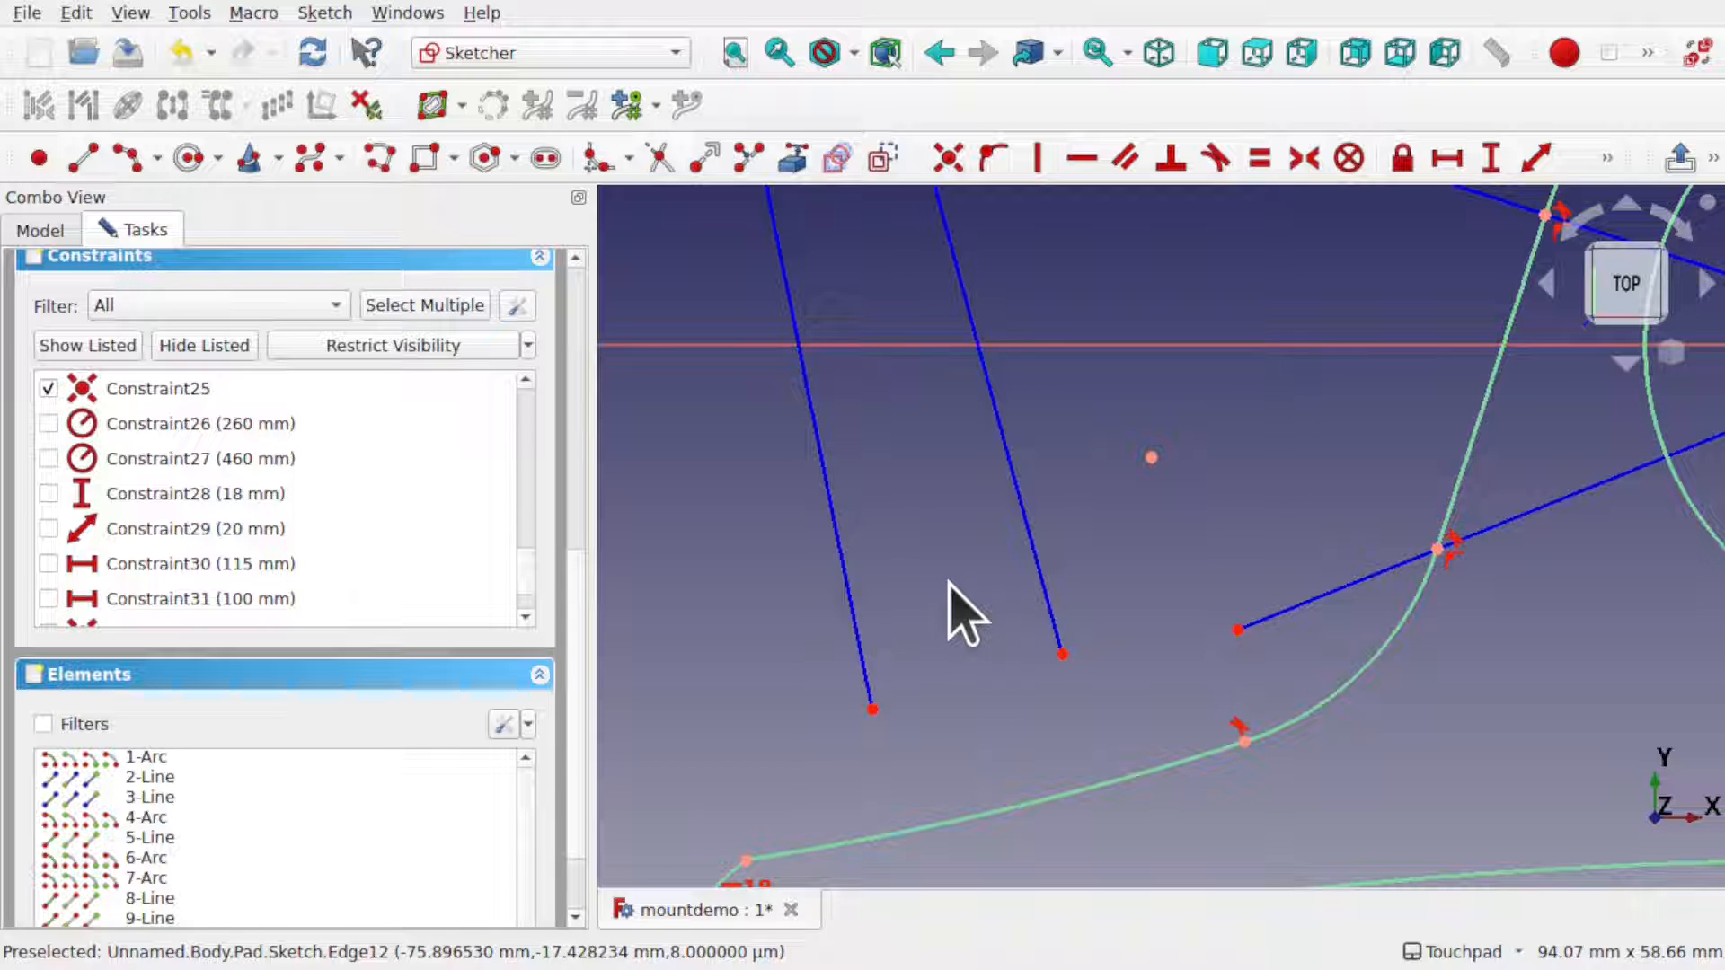
- Draw two short lines from the free ends of the construction lines back up to points on those same construction lines
{"action": "left_click", "coordinate": [83, 160]}
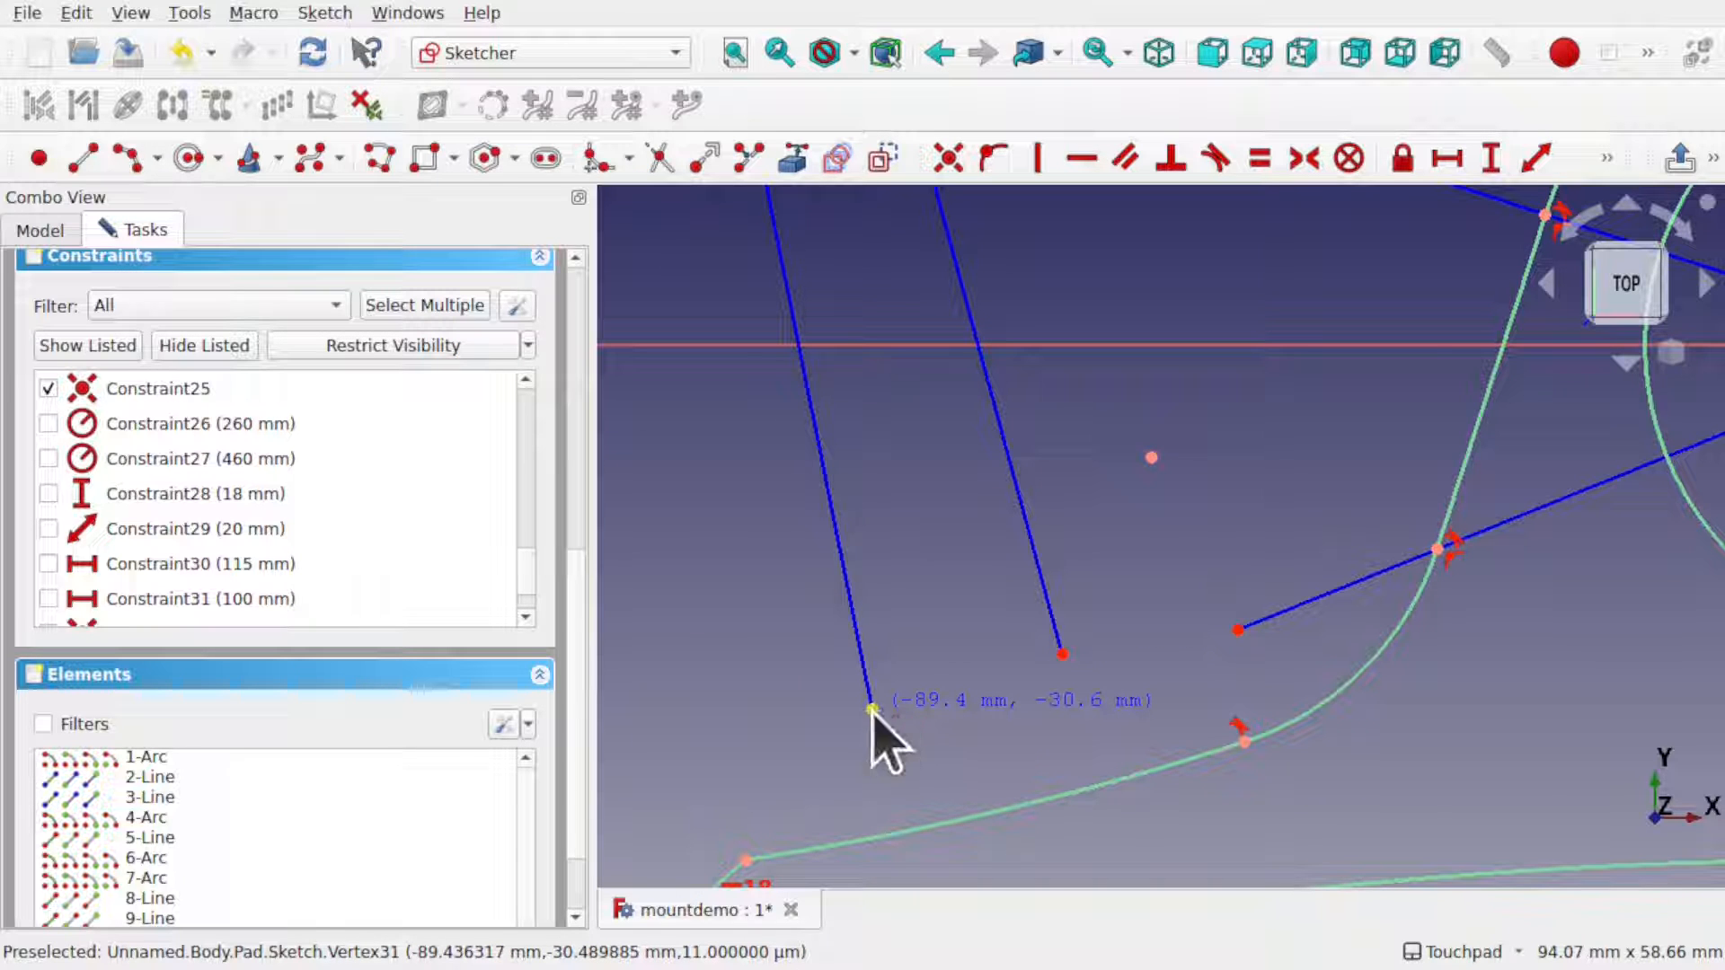
{"action": "left_click", "coordinate": [872, 710]}
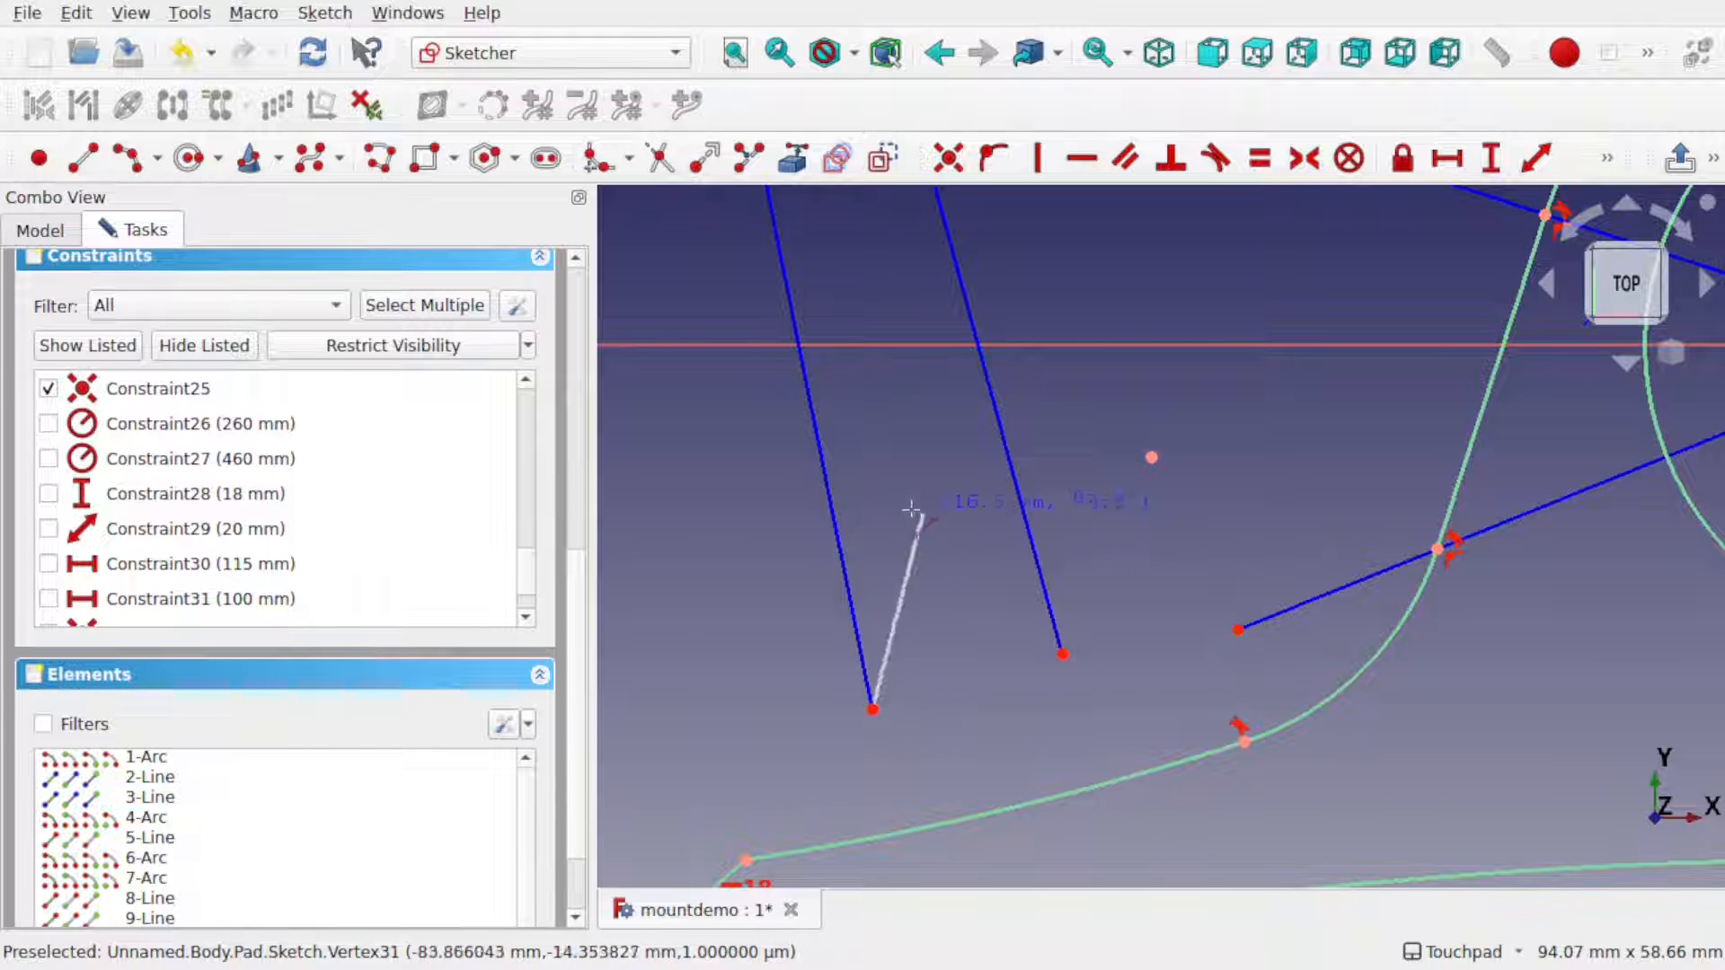
{"action": "left_click", "coordinate": [835, 527]}
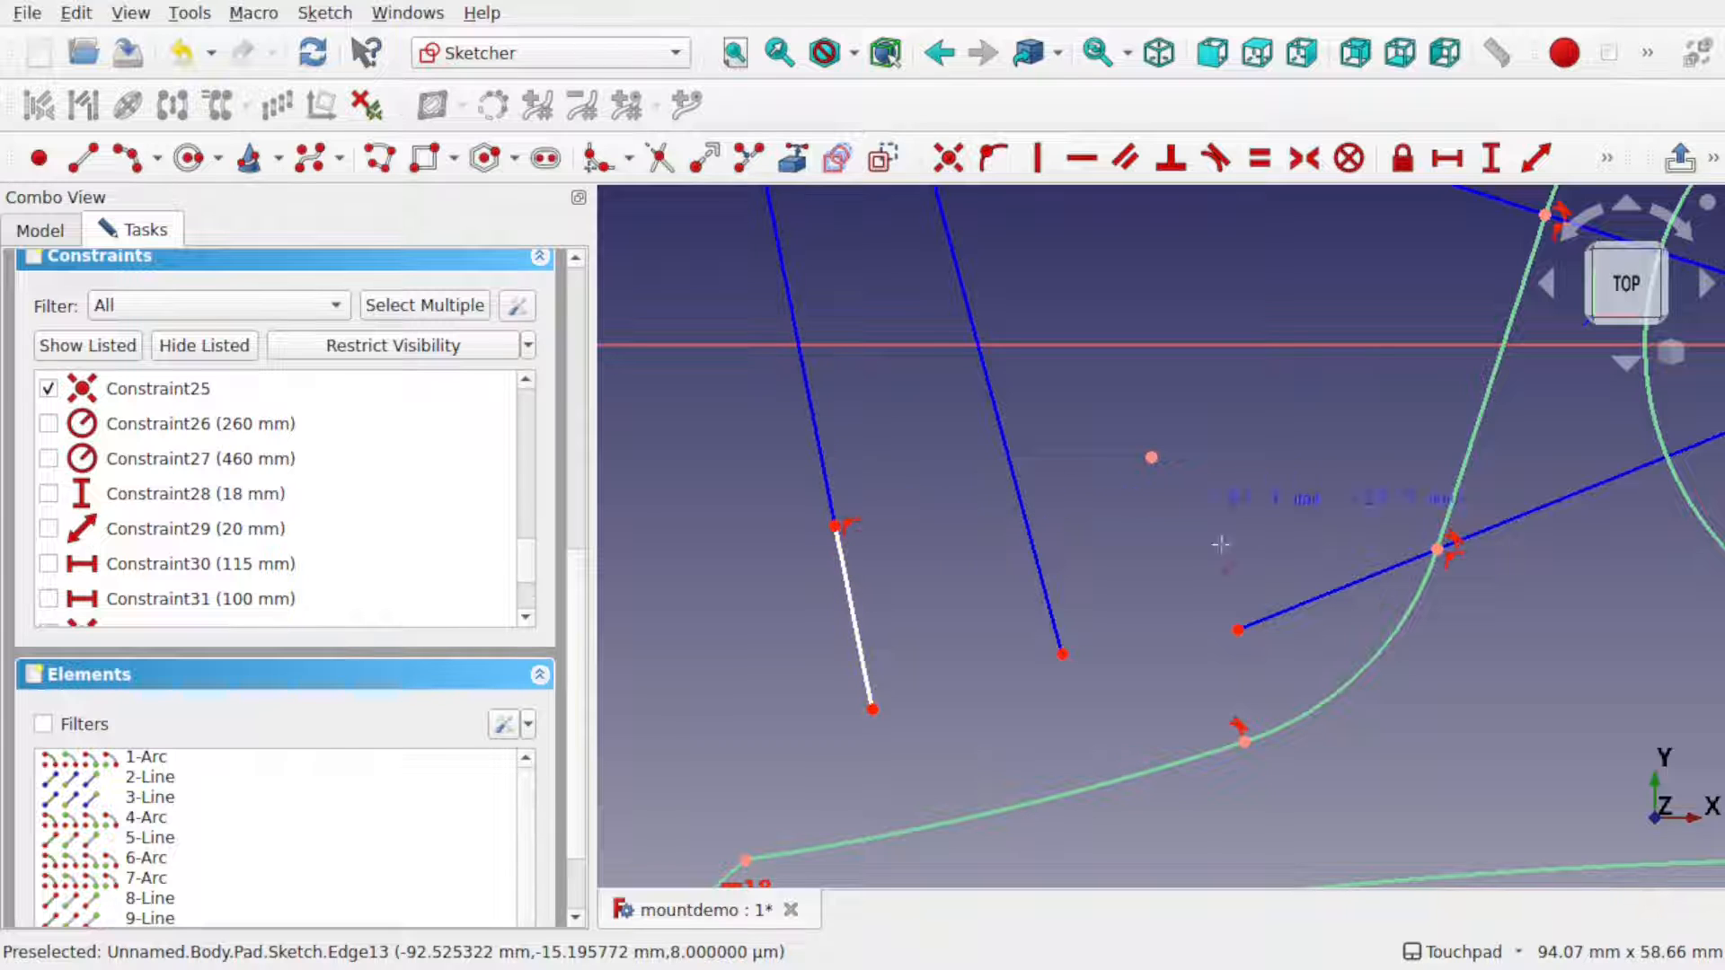
{"action": "left_click", "coordinate": [1063, 654]}
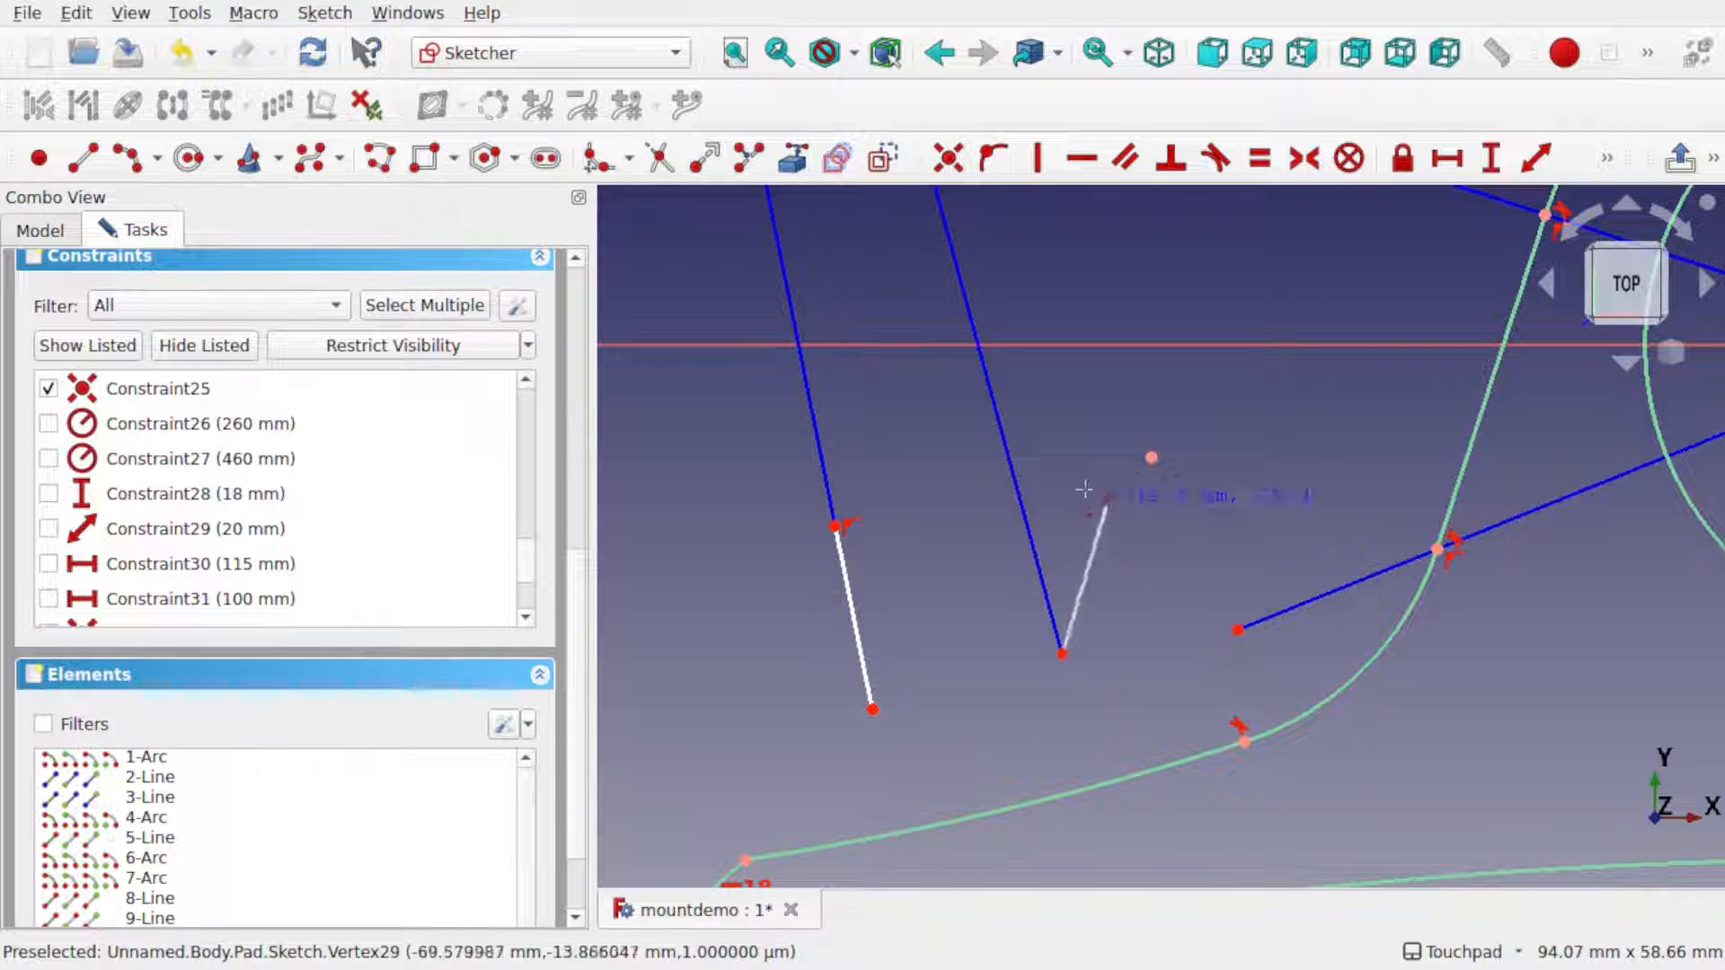
{"action": "left_click", "coordinate": [1017, 486]}
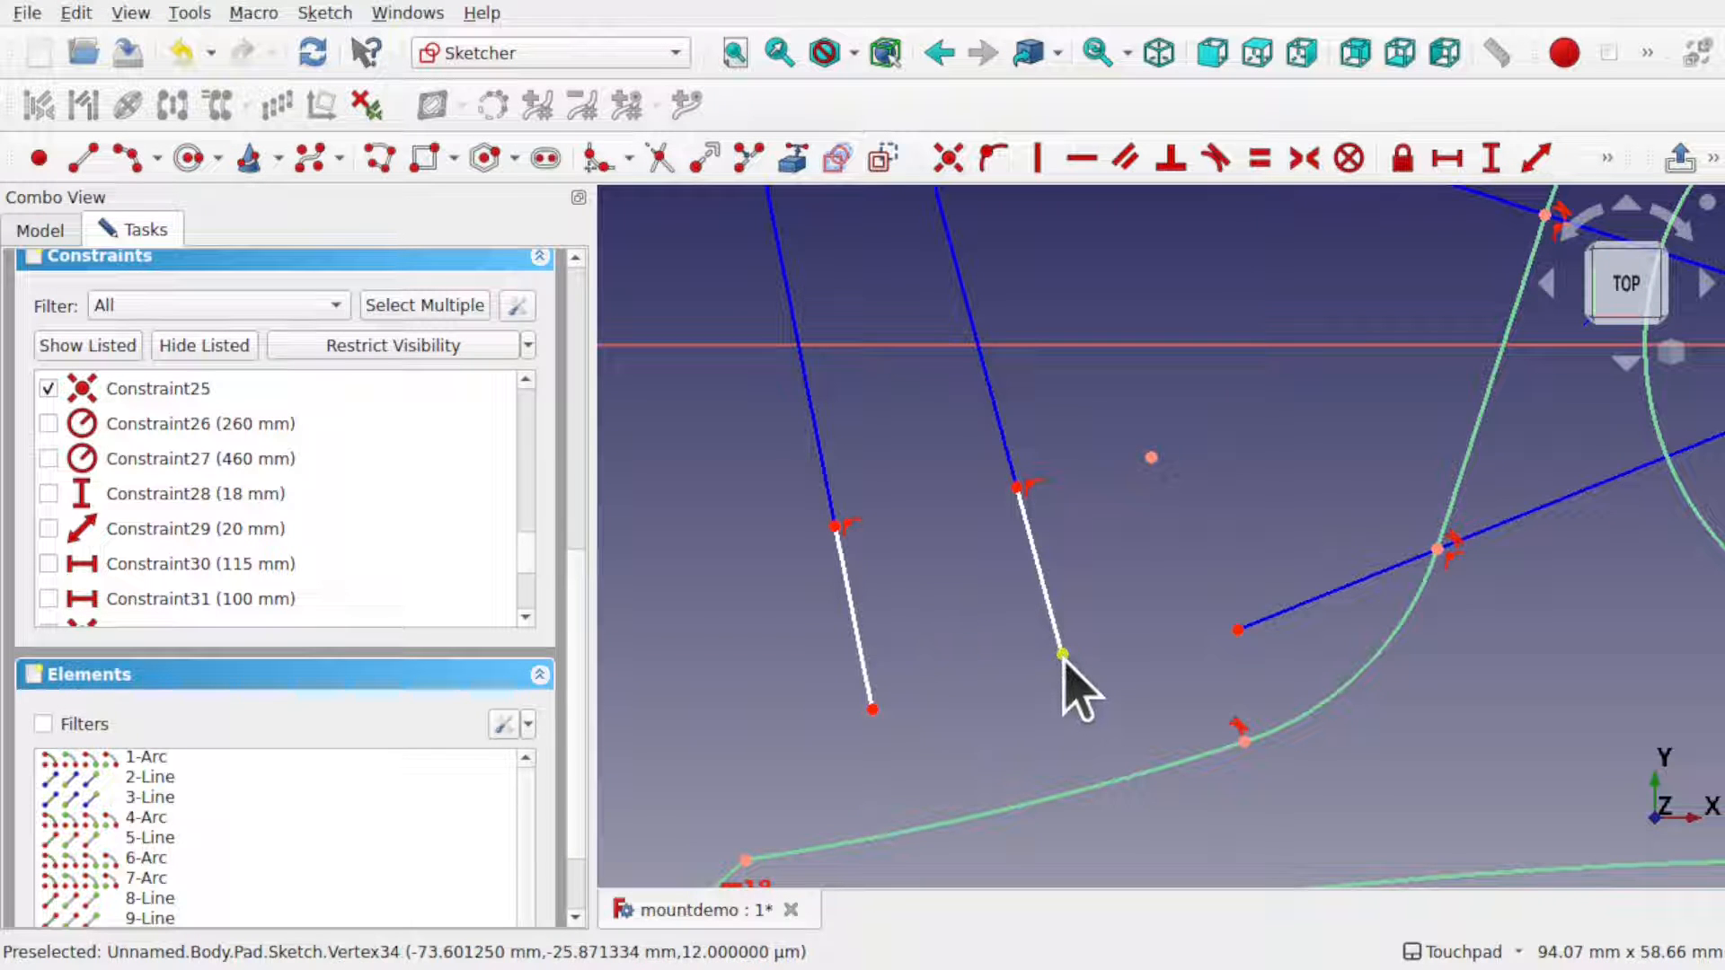
- Move both short lines down by their end points until their lower ends reach the foot's upper arc
{"action": "left_click_drag", "start_coordinate": [1064, 655], "coordinate": [1108, 772]}
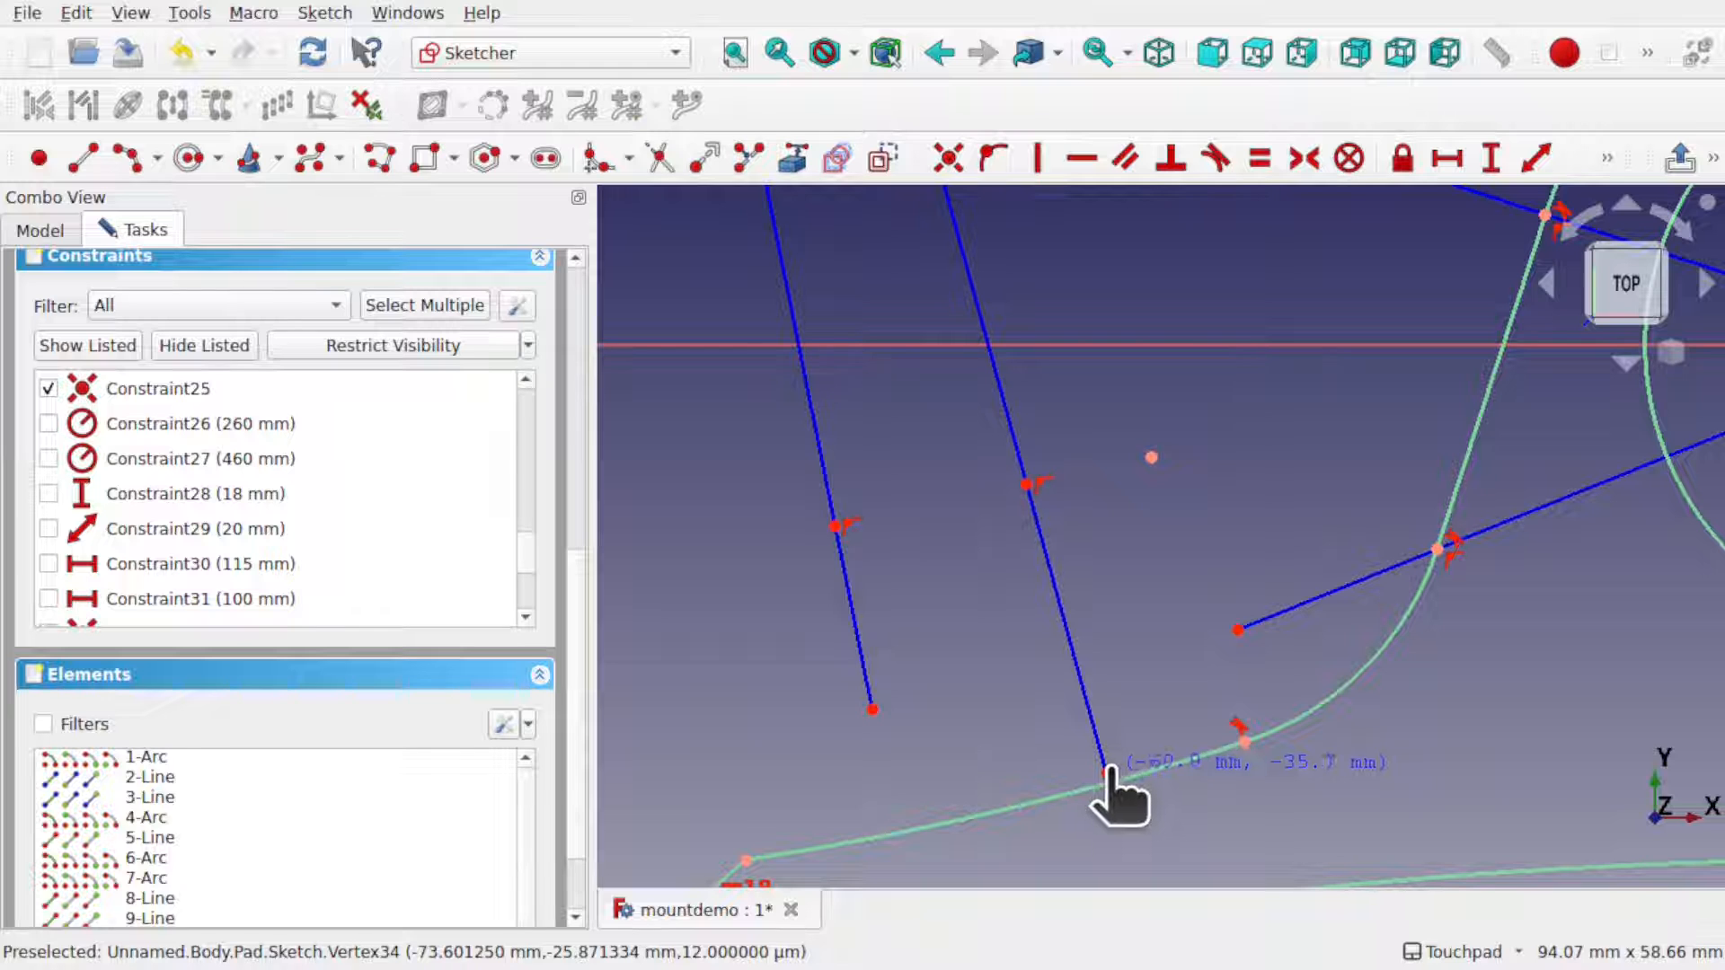
{"action": "left_click_drag", "start_coordinate": [873, 712], "coordinate": [924, 833]}
{"action": "left_click_drag", "start_coordinate": [860, 577], "coordinate": [878, 668]}
{"action": "left_click_drag", "start_coordinate": [1029, 486], "coordinate": [1059, 634]}
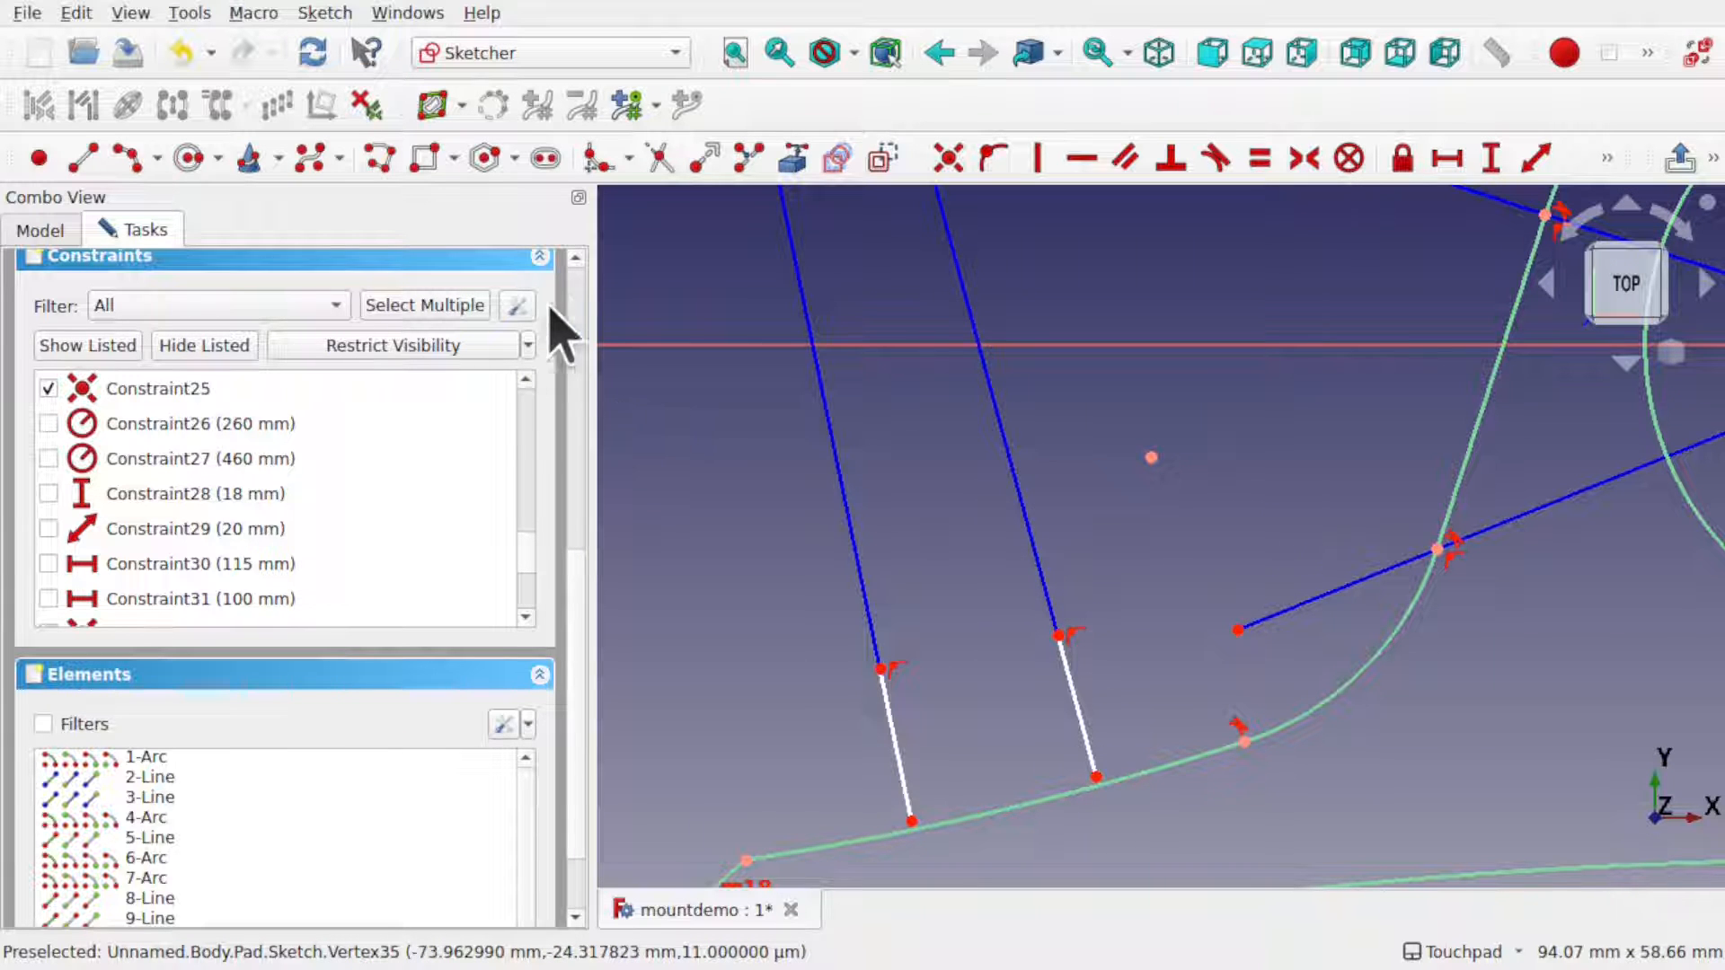
- Close the sketch and examine the short lines rising from the foot's upper arc in the 3D view
{"action": "scroll", "coordinate": [580, 306], "scroll_direction": "up", "scroll_amount": 10}
{"action": "left_click", "coordinate": [297, 293]}
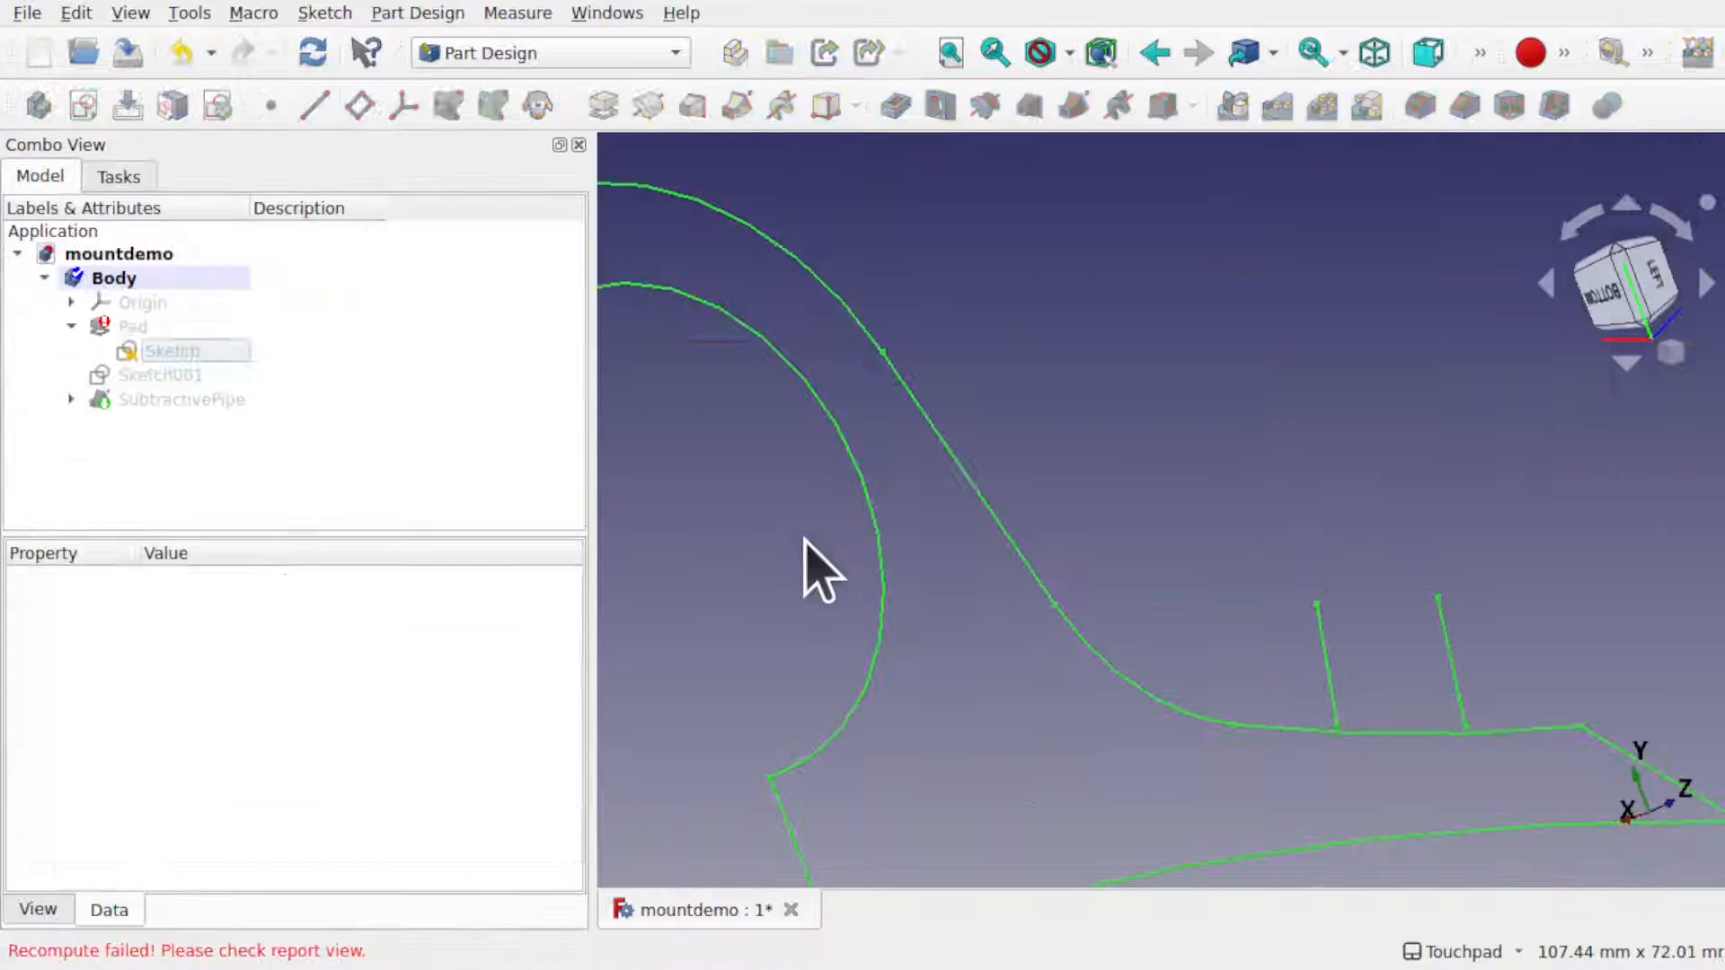
{"action": "scroll", "coordinate": [1032, 596], "scroll_direction": "down", "scroll_amount": 5}
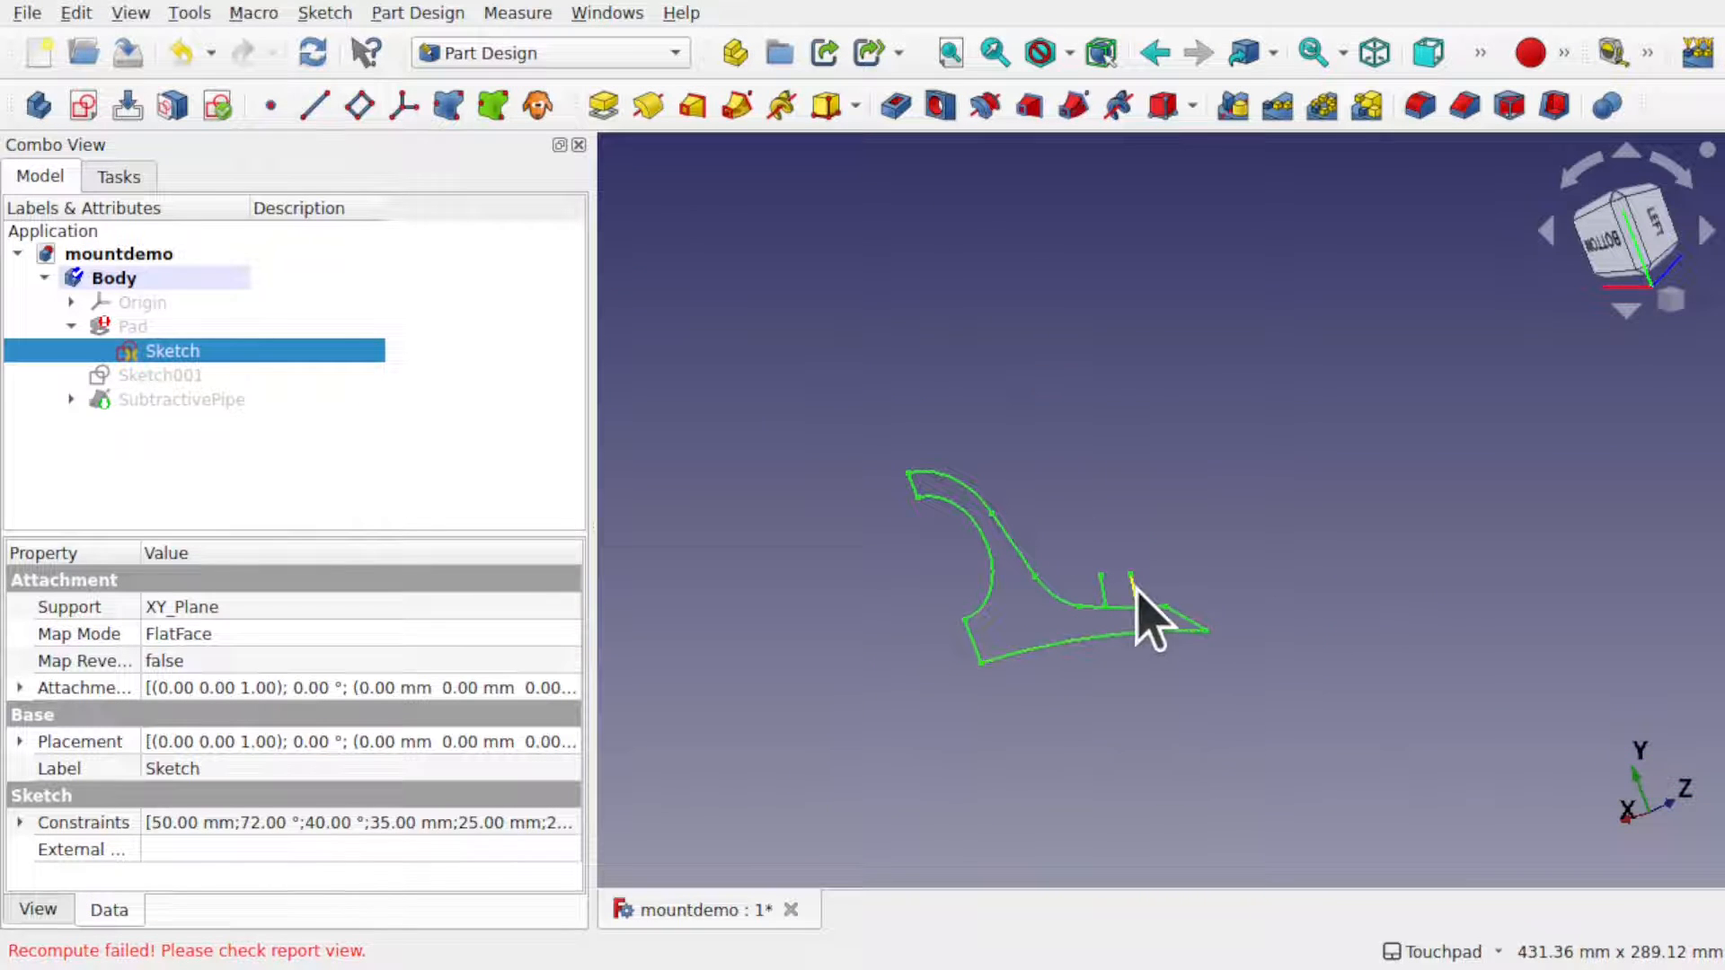
{"action": "scroll", "coordinate": [1134, 588], "scroll_direction": "up", "scroll_amount": 4}
{"action": "mouse_move", "coordinate": [1140, 627]}
{"action": "left_mouse_down", "text": "shift"}
{"action": "mouse_move", "coordinate": [905, 697]}
{"action": "mouse_move", "coordinate": [1205, 647]}
{"action": "mouse_move", "coordinate": [1198, 674]}
{"action": "mouse_move", "coordinate": [943, 481]}
{"action": "left_mouse_up", "text": "shift"}
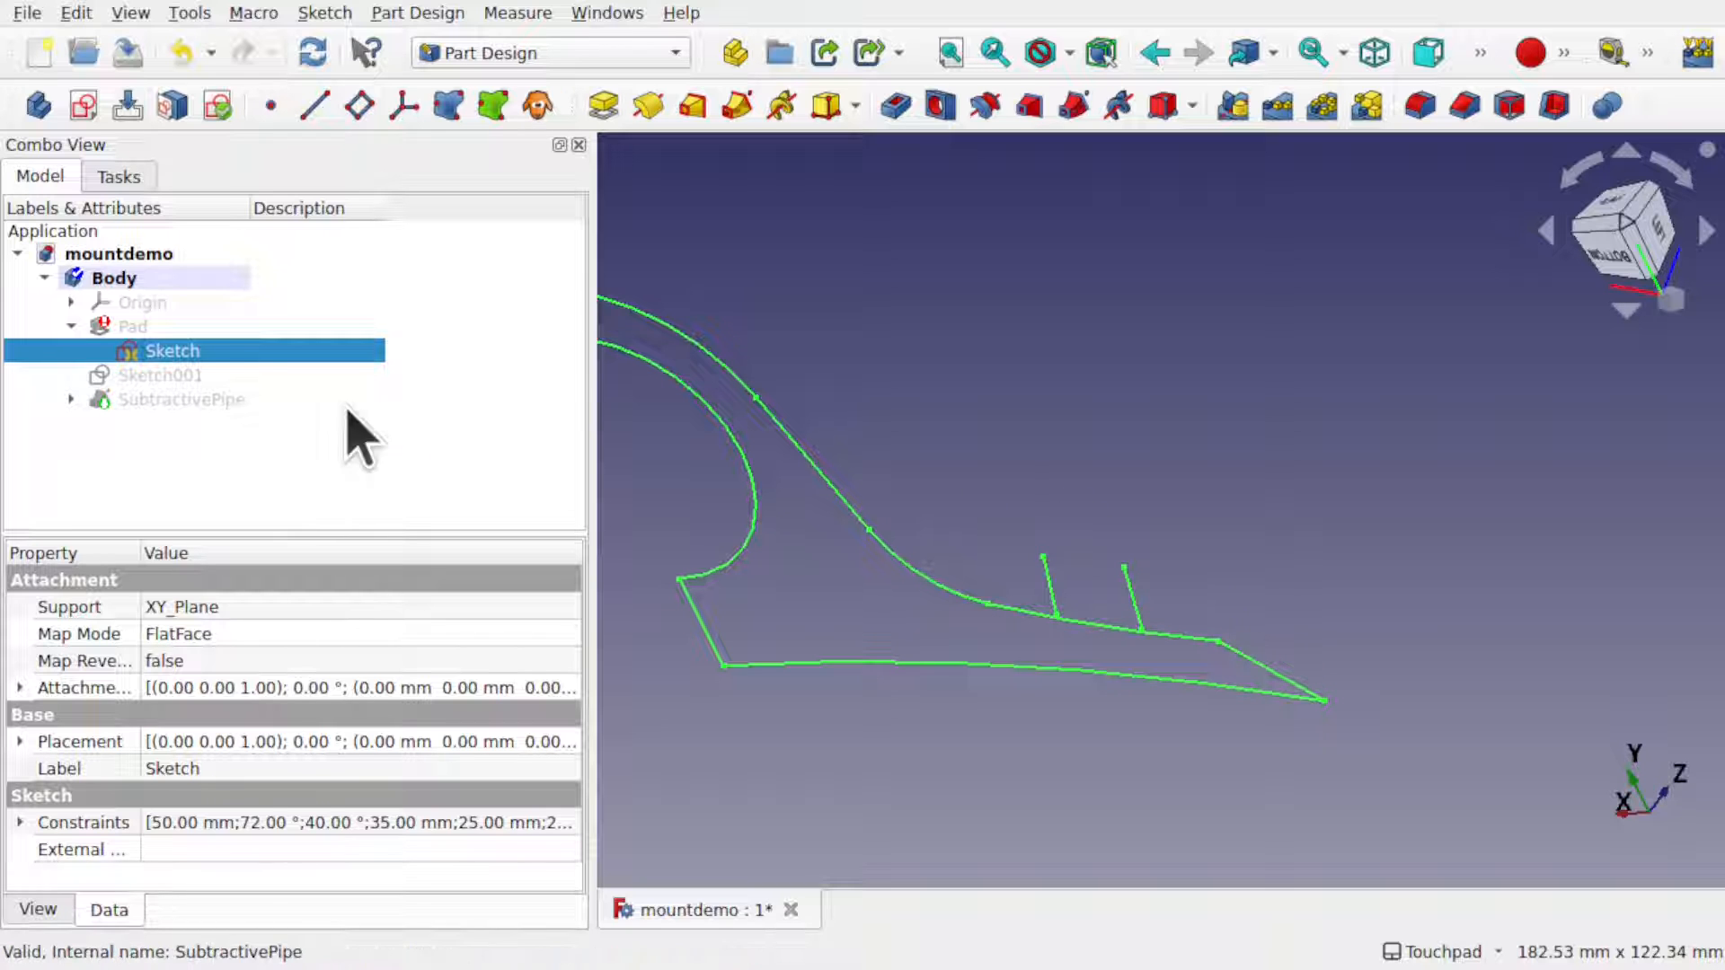
- Reopen the base sketch and delete both long construction lines running from the foot's upper arc centre
{"action": "double_click", "coordinate": [202, 350]}
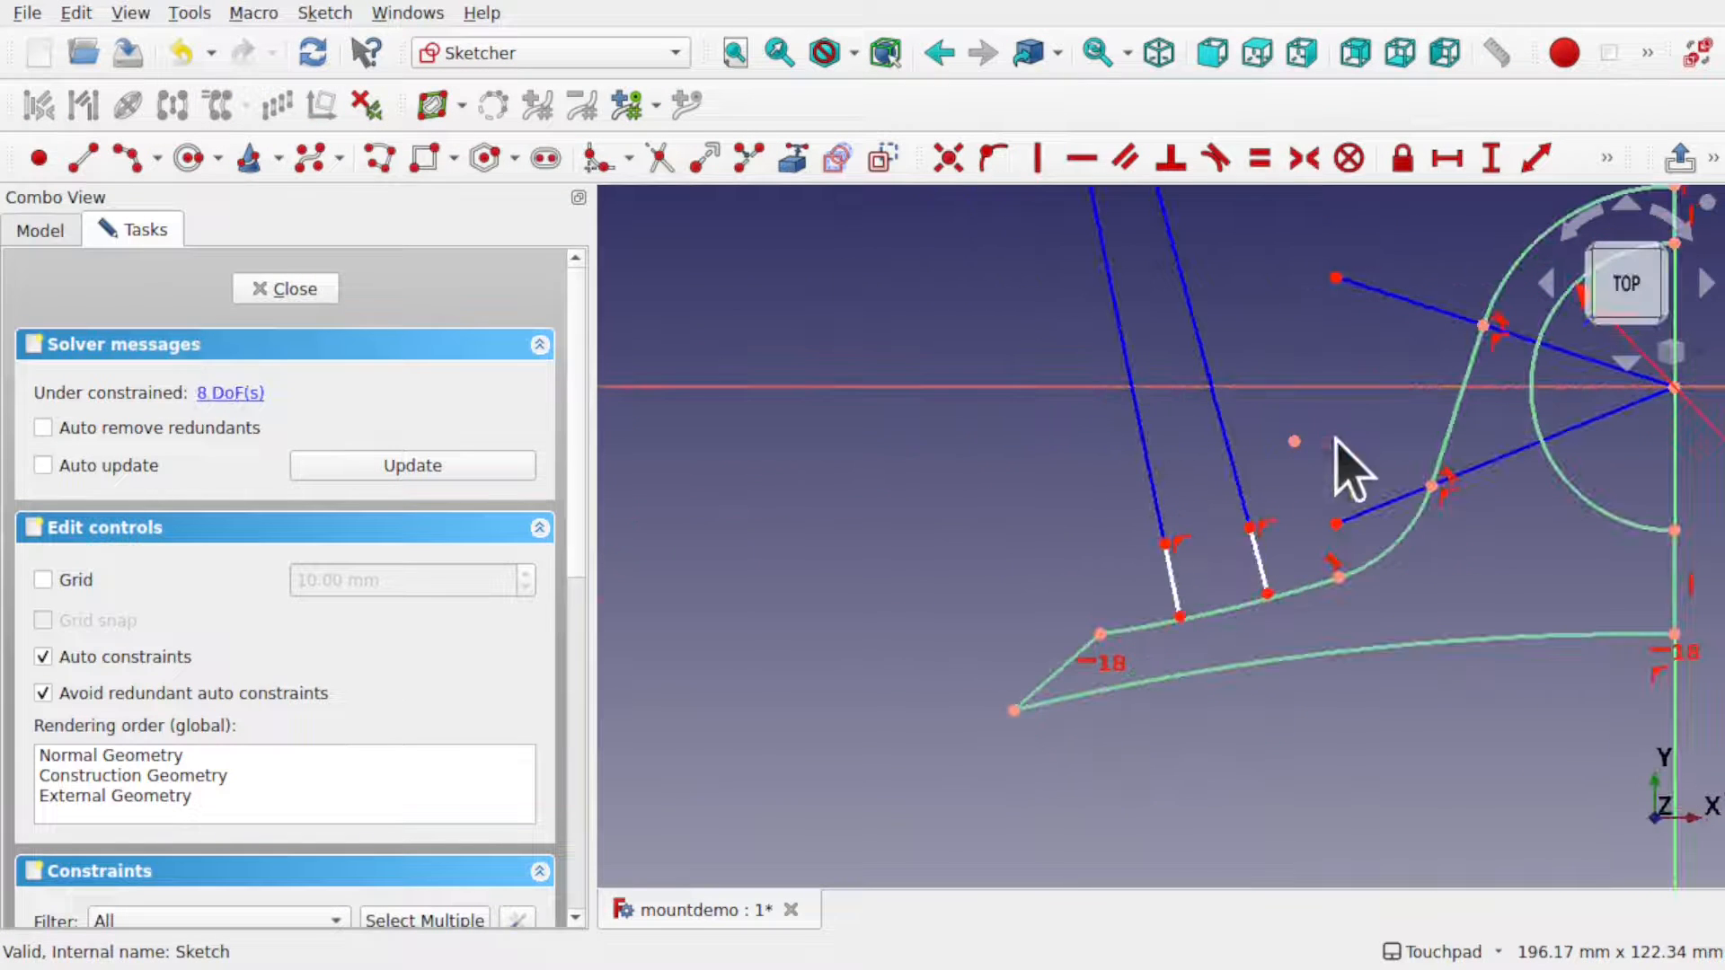
{"action": "scroll", "coordinate": [1253, 521], "scroll_direction": "down", "scroll_amount": 3}
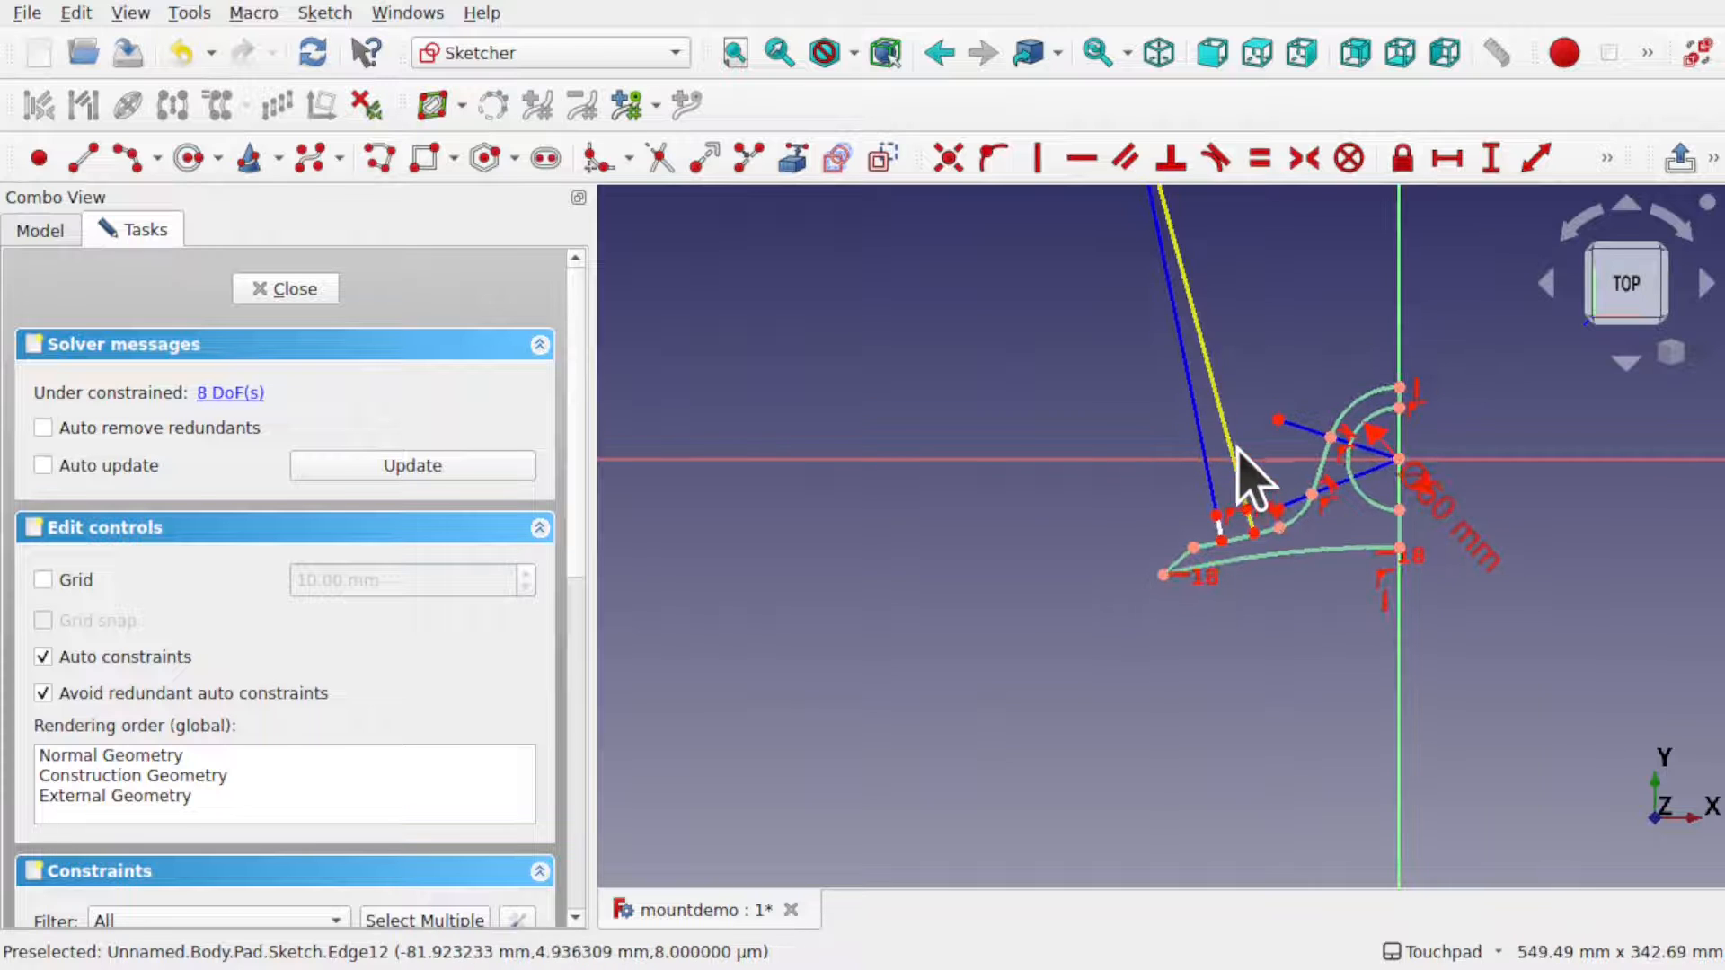
{"action": "left_click", "coordinate": [1236, 478]}
{"action": "key", "text": "Delete"}
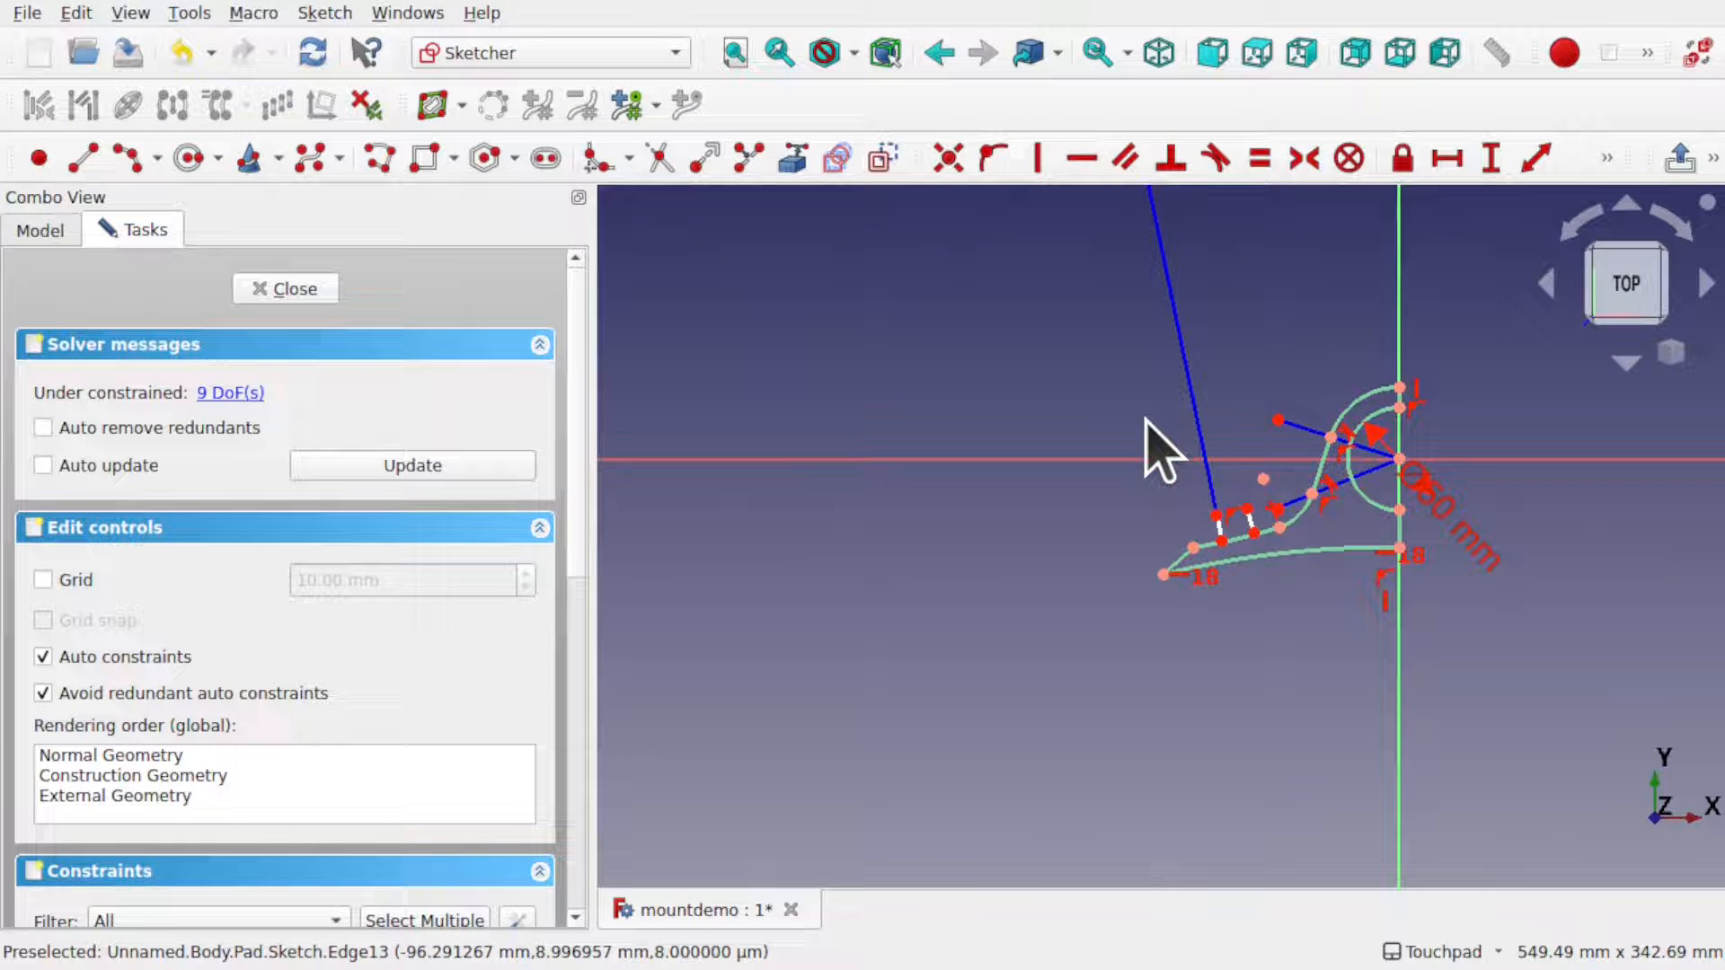
{"action": "left_click", "coordinate": [1202, 436]}
{"action": "key", "text": "Delete"}
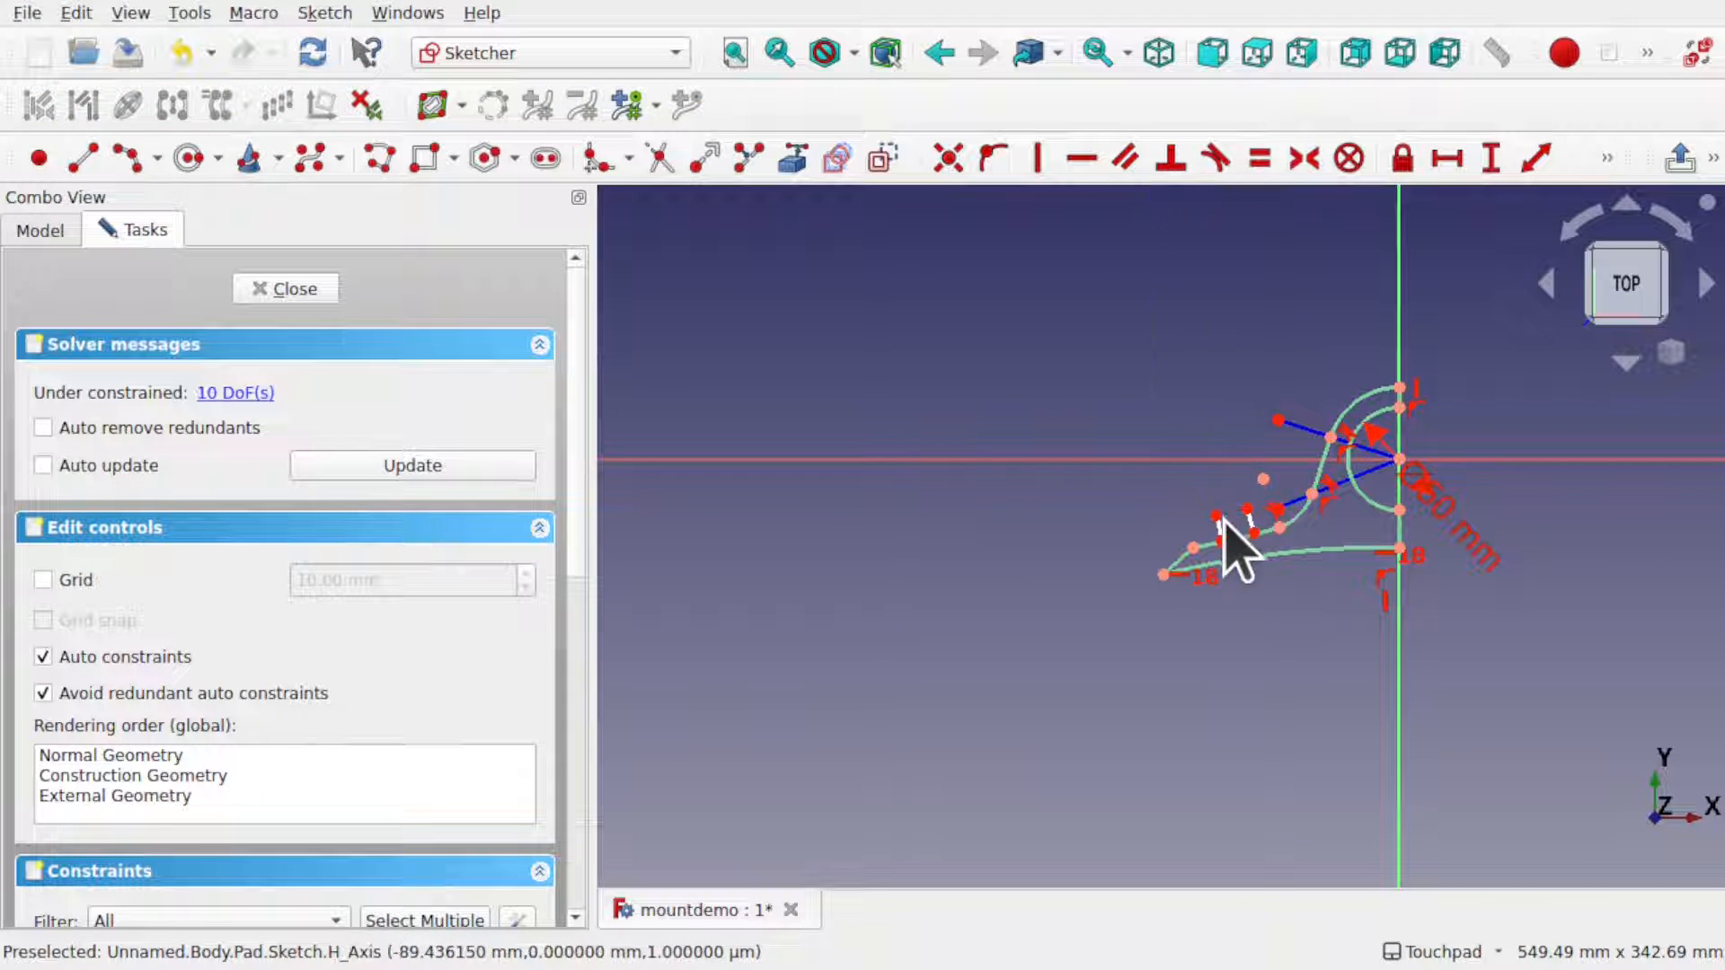
- Delete the two short lines standing on the foot's upper arc and close the base sketch
{"action": "scroll", "coordinate": [1225, 539], "scroll_direction": "up", "scroll_amount": 5}
{"action": "left_click", "coordinate": [1305, 535]}
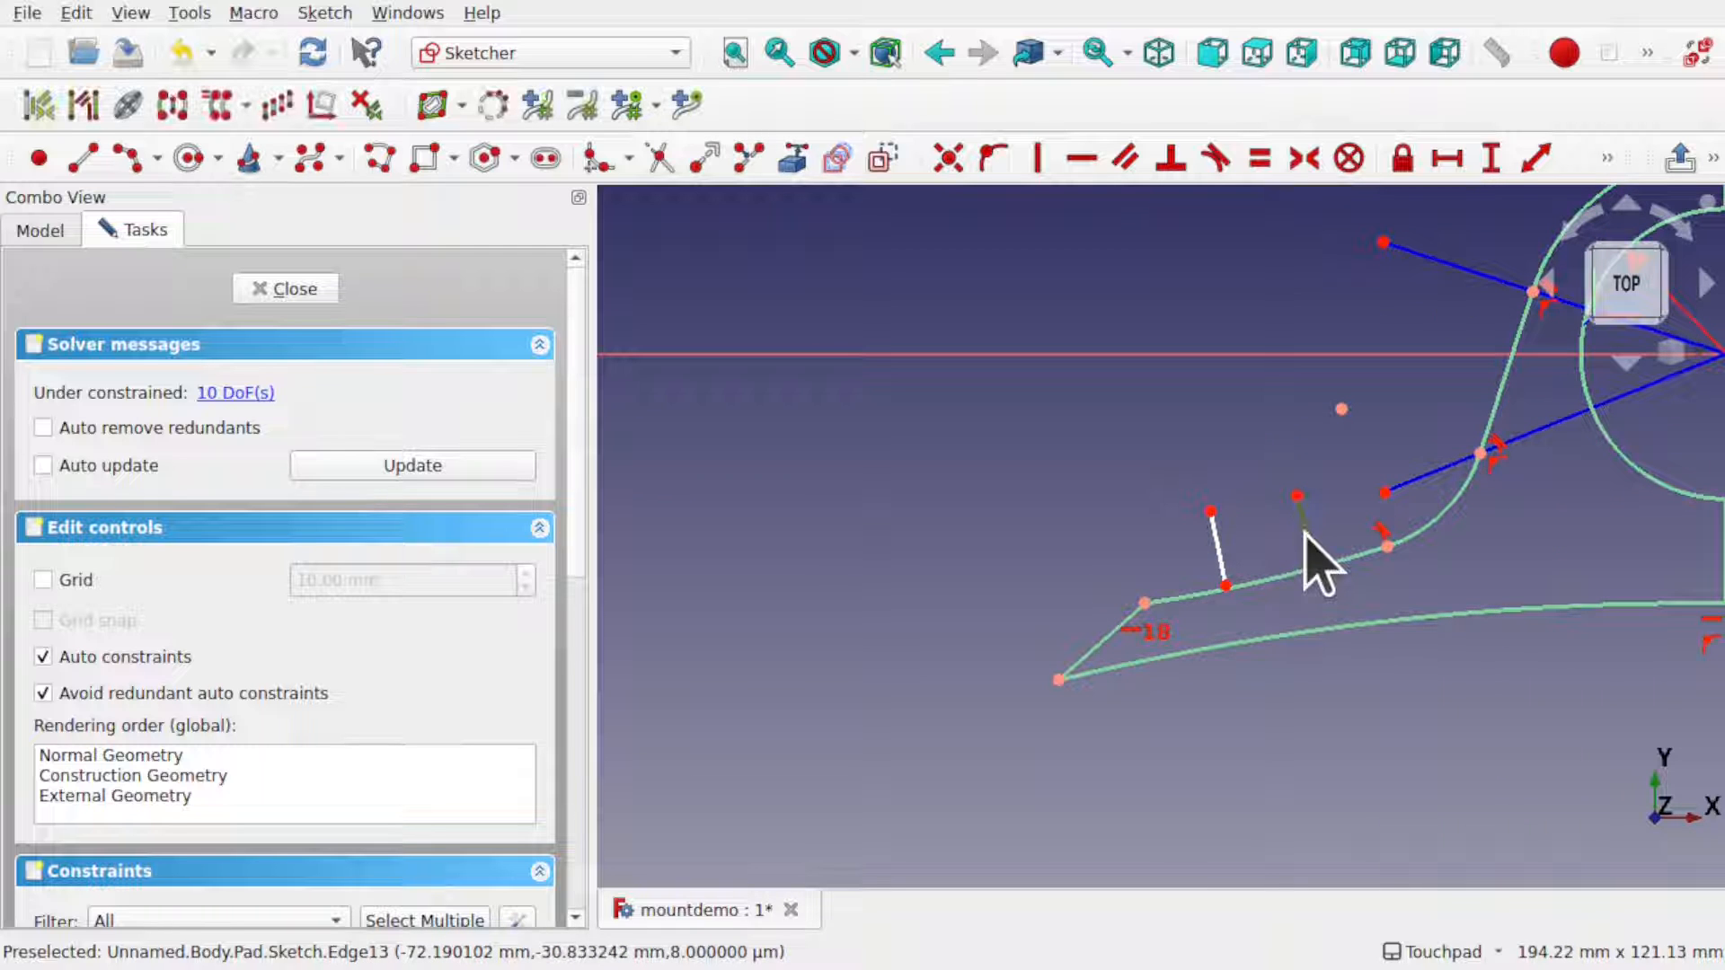
{"action": "key", "text": "Delete"}
{"action": "left_click", "coordinate": [1227, 546]}
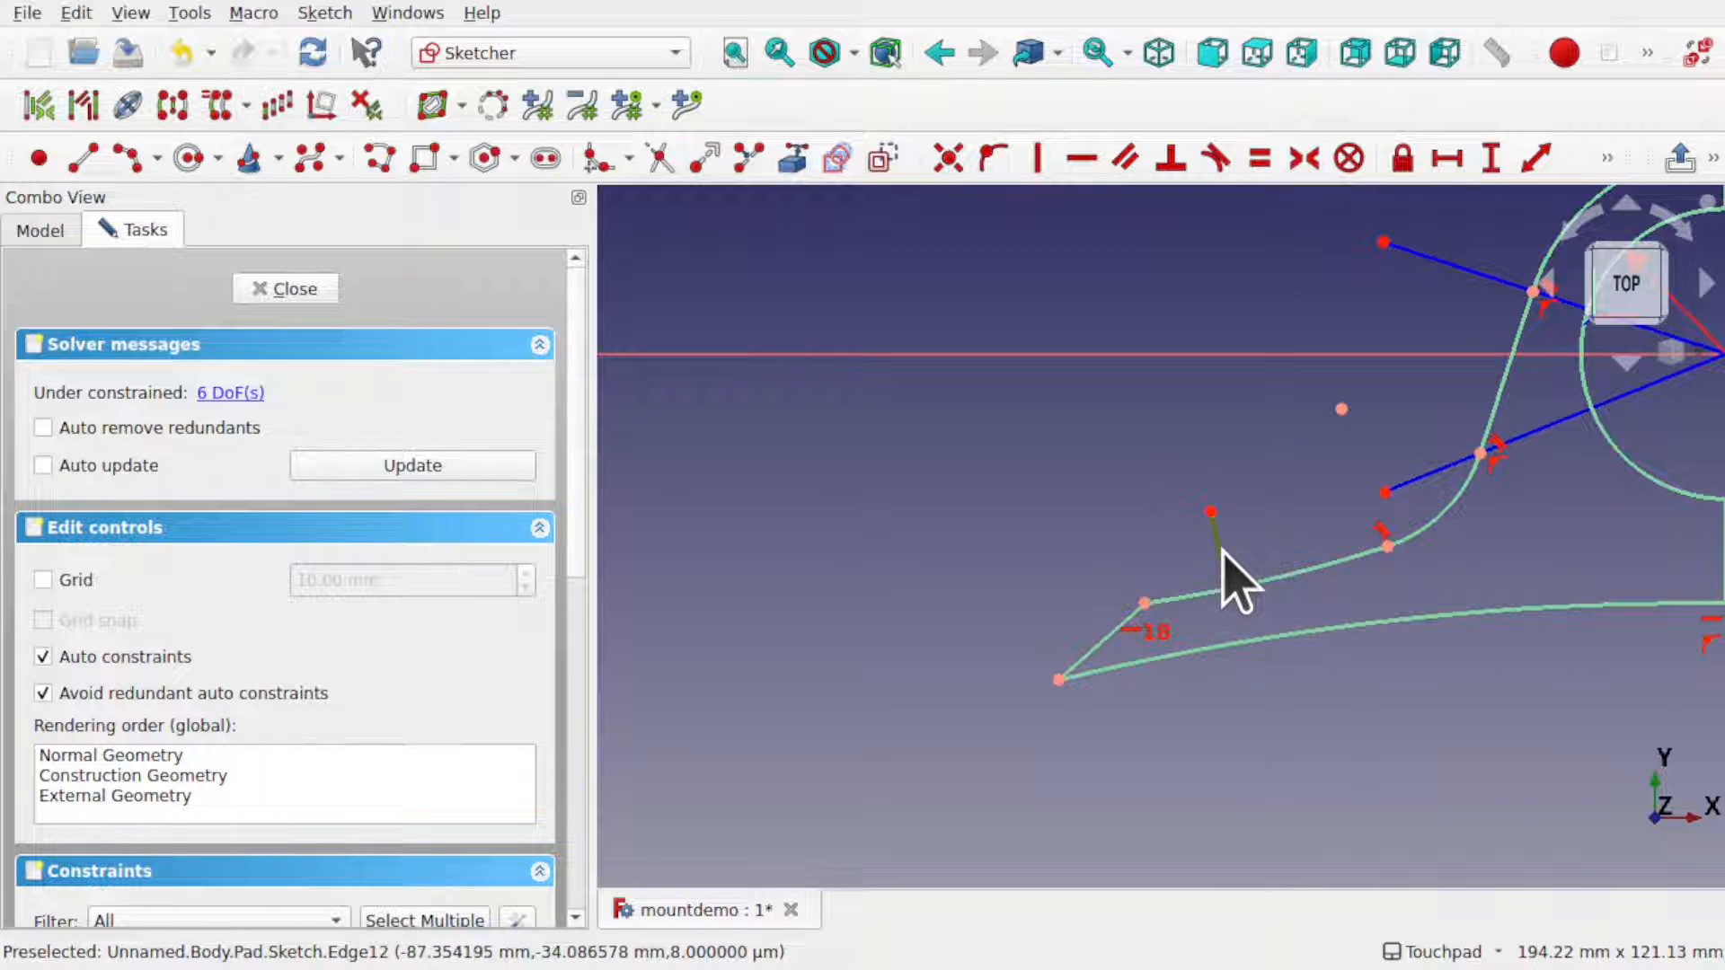
{"action": "key", "text": "Delete"}
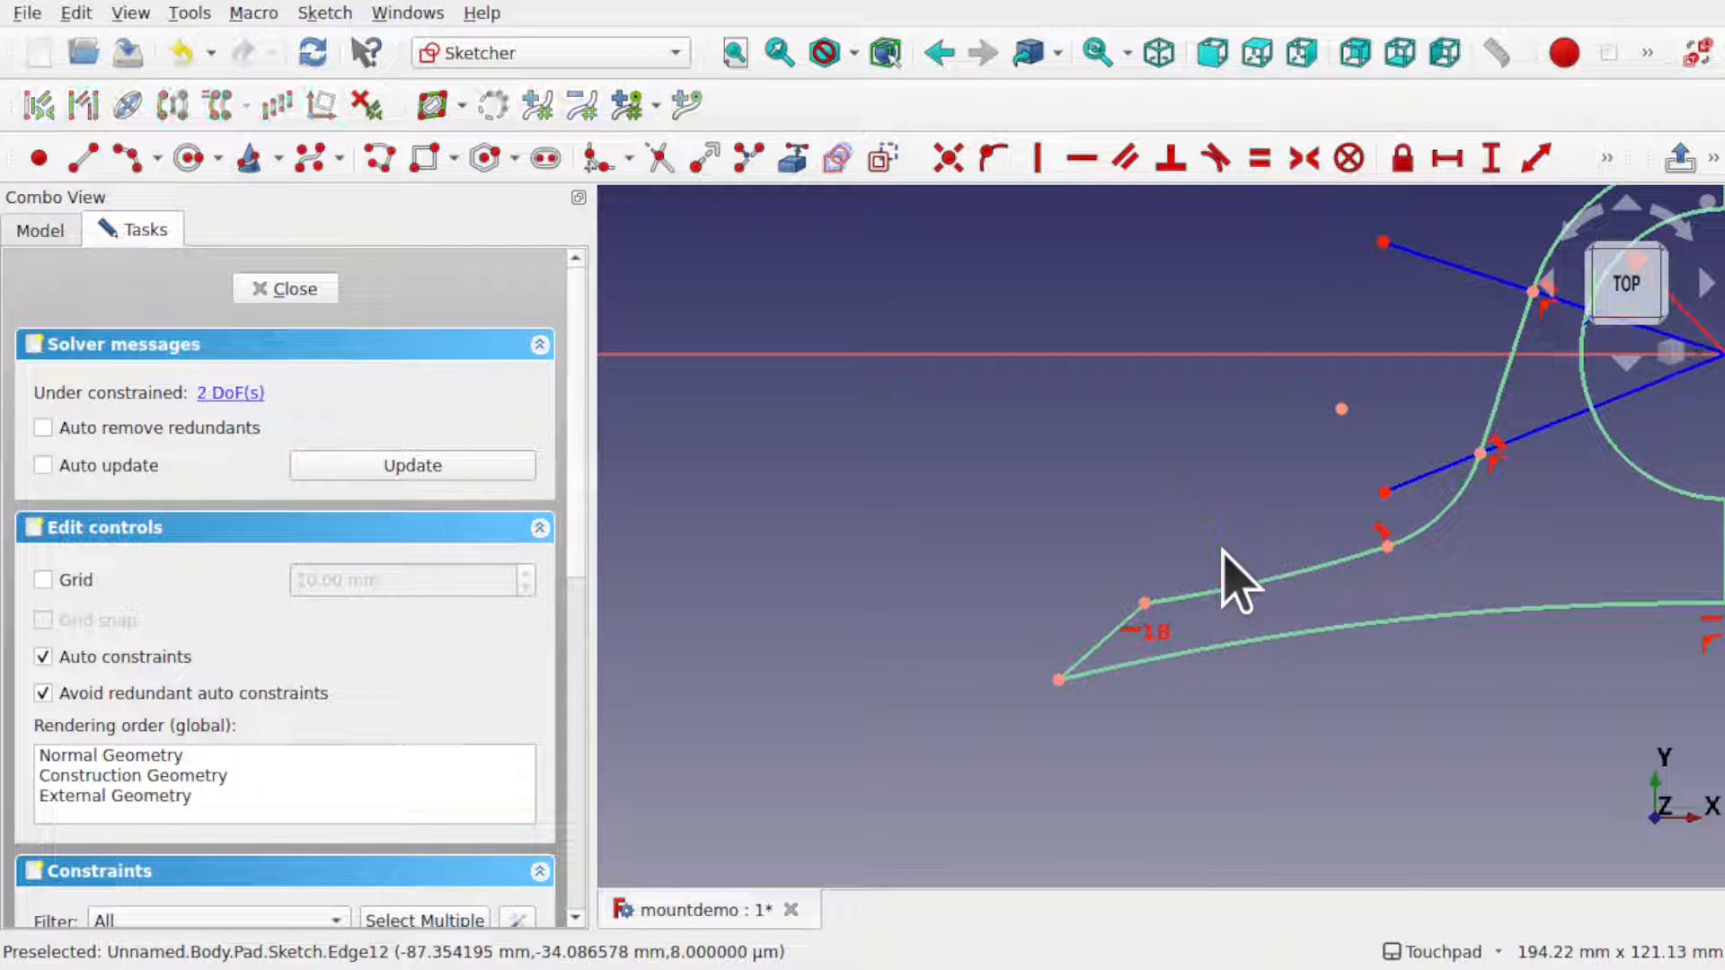
{"action": "left_click", "coordinate": [283, 289]}
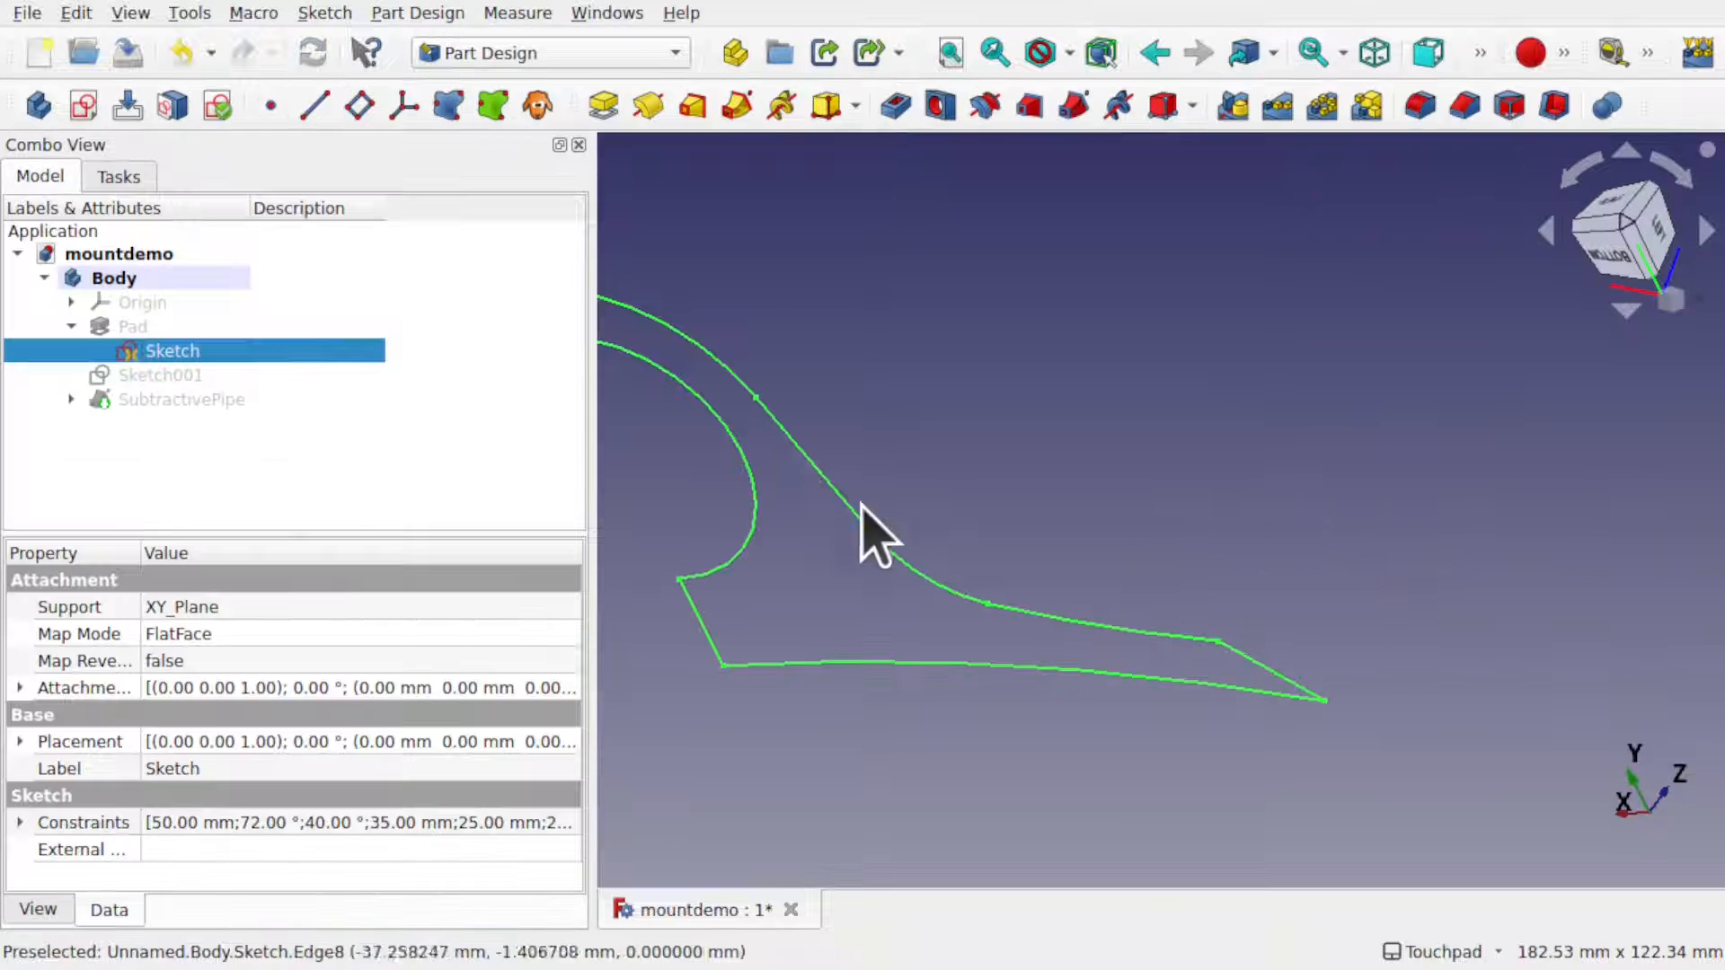
{"action": "scroll", "coordinate": [731, 505], "scroll_direction": "down", "scroll_amount": 5}
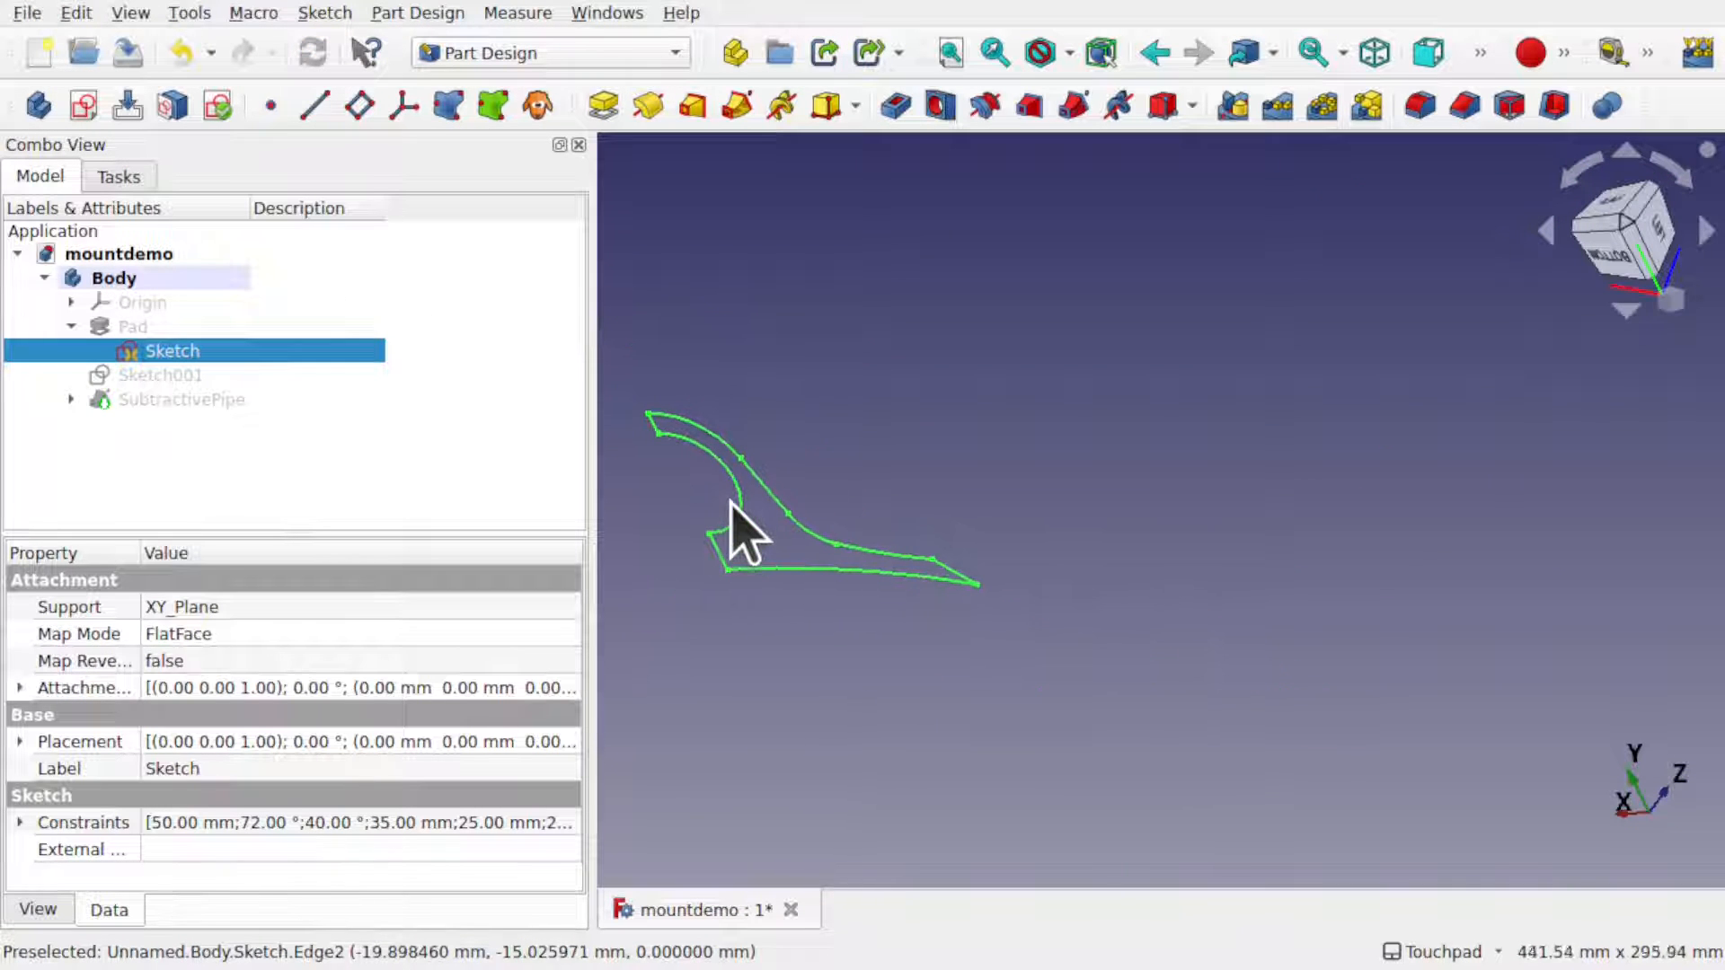
- Create a new sketch on the XY plane with the base sketch kept as visible reference
{"action": "left_click", "coordinate": [901, 477]}
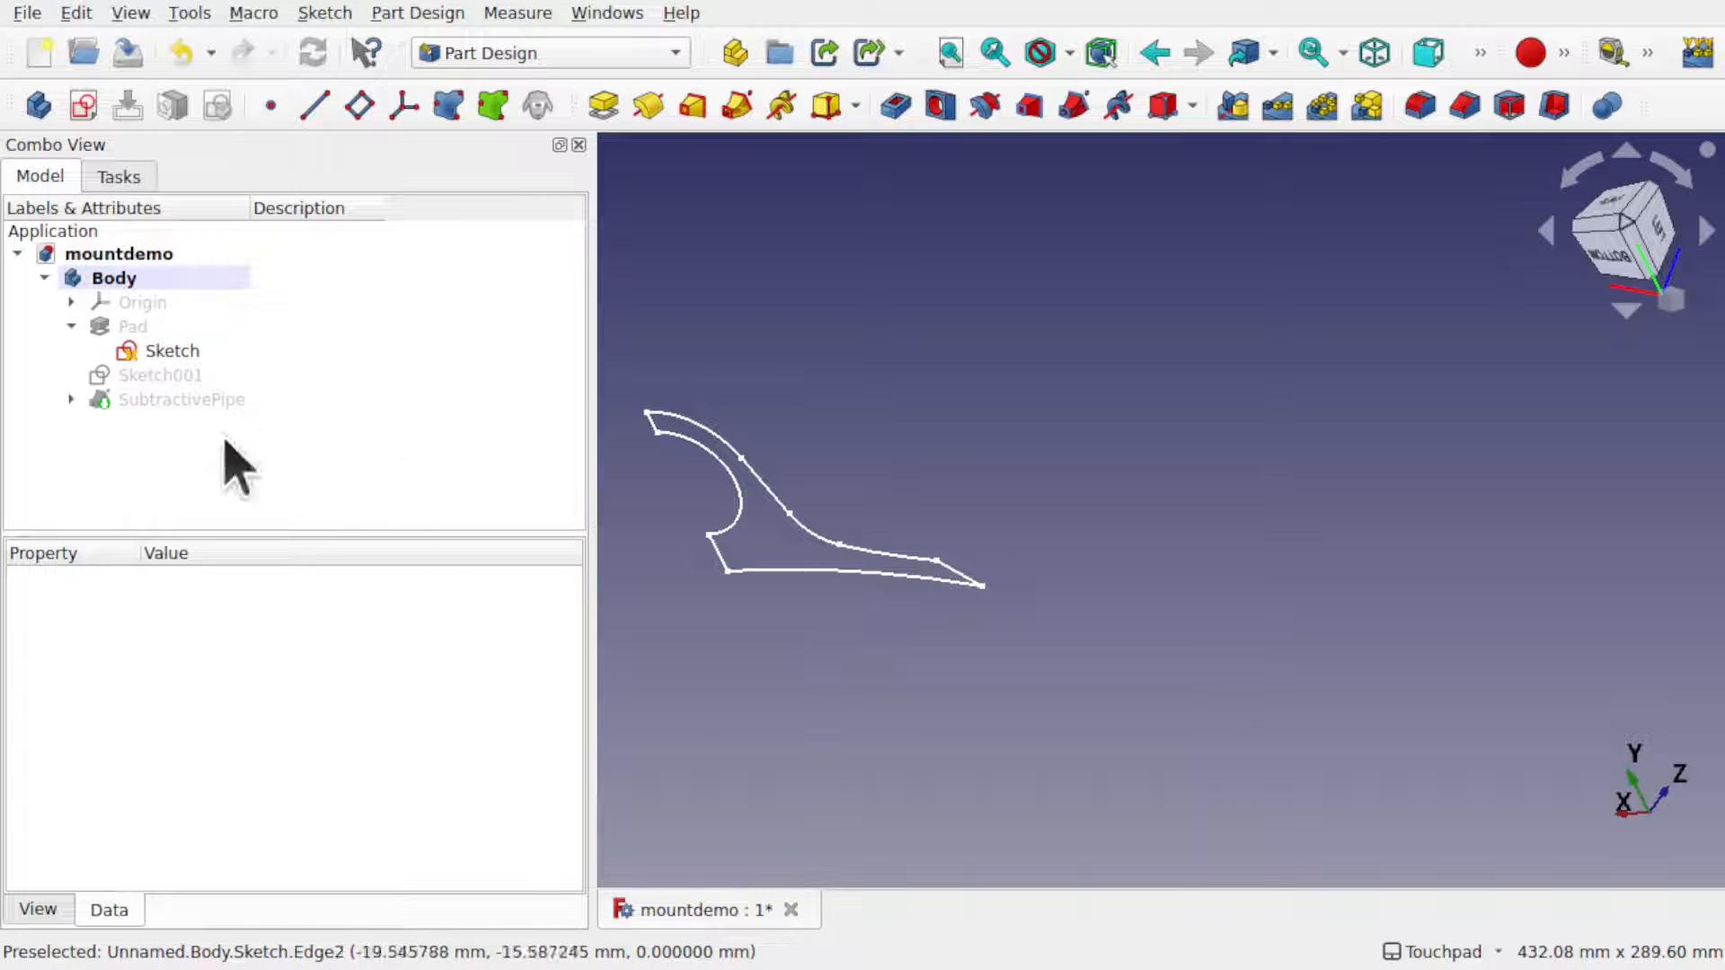
{"action": "left_click", "coordinate": [190, 434]}
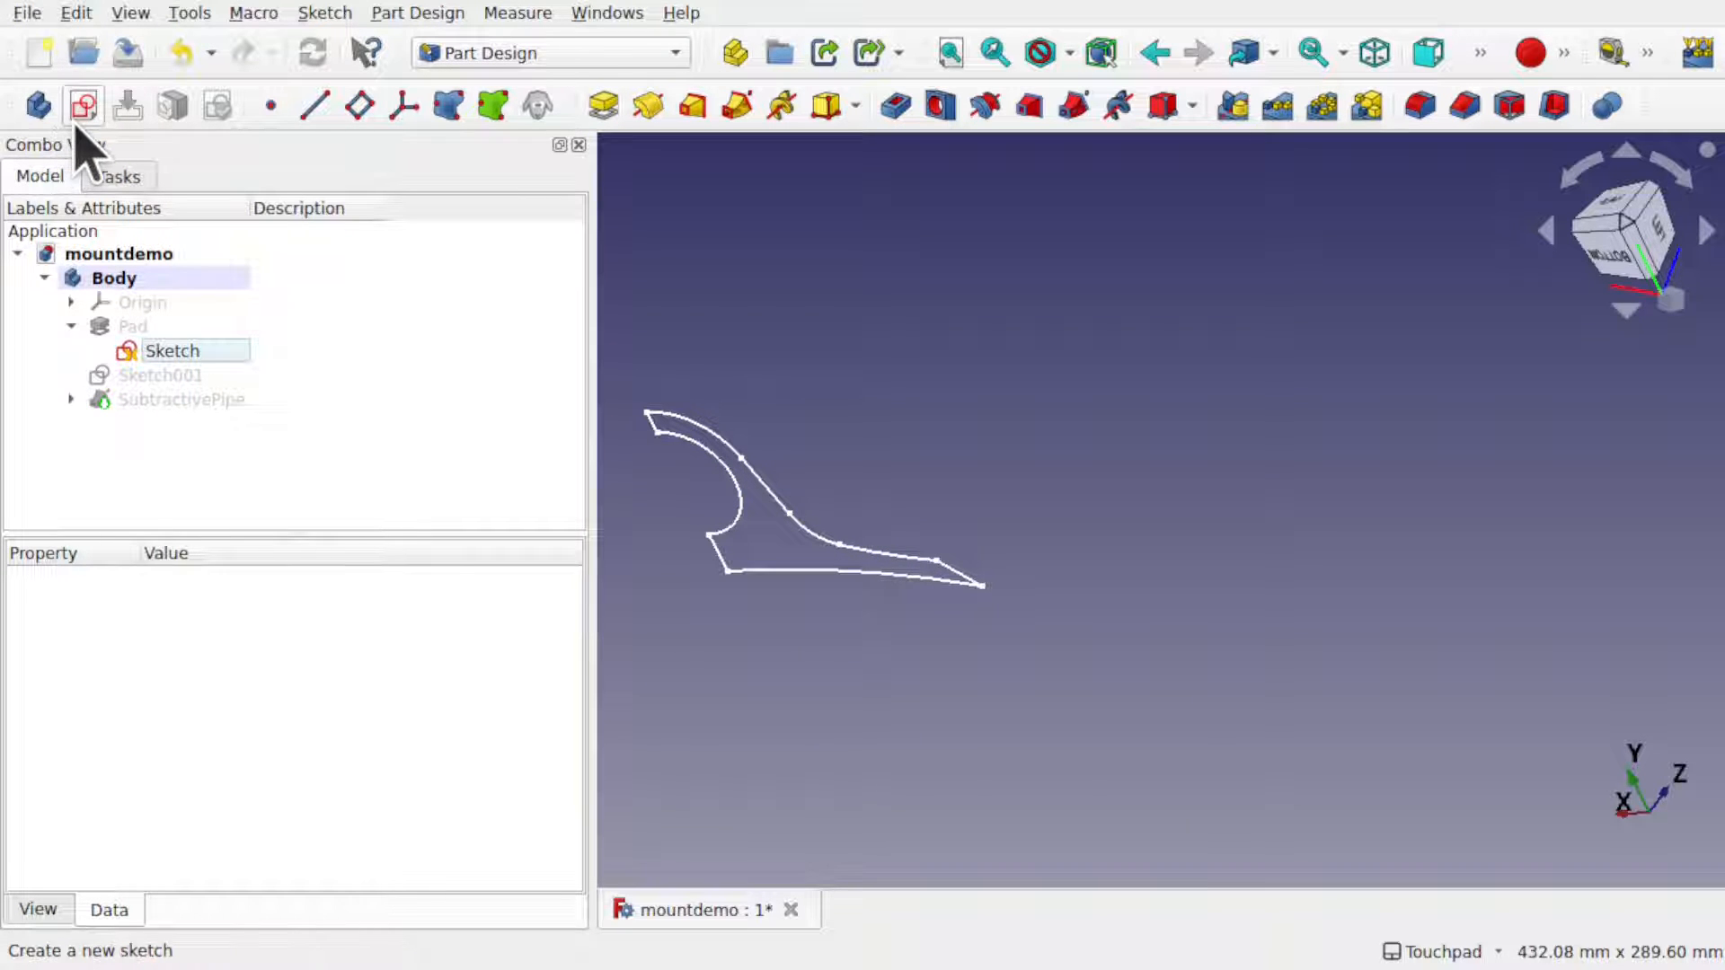
{"action": "left_click", "coordinate": [83, 107]}
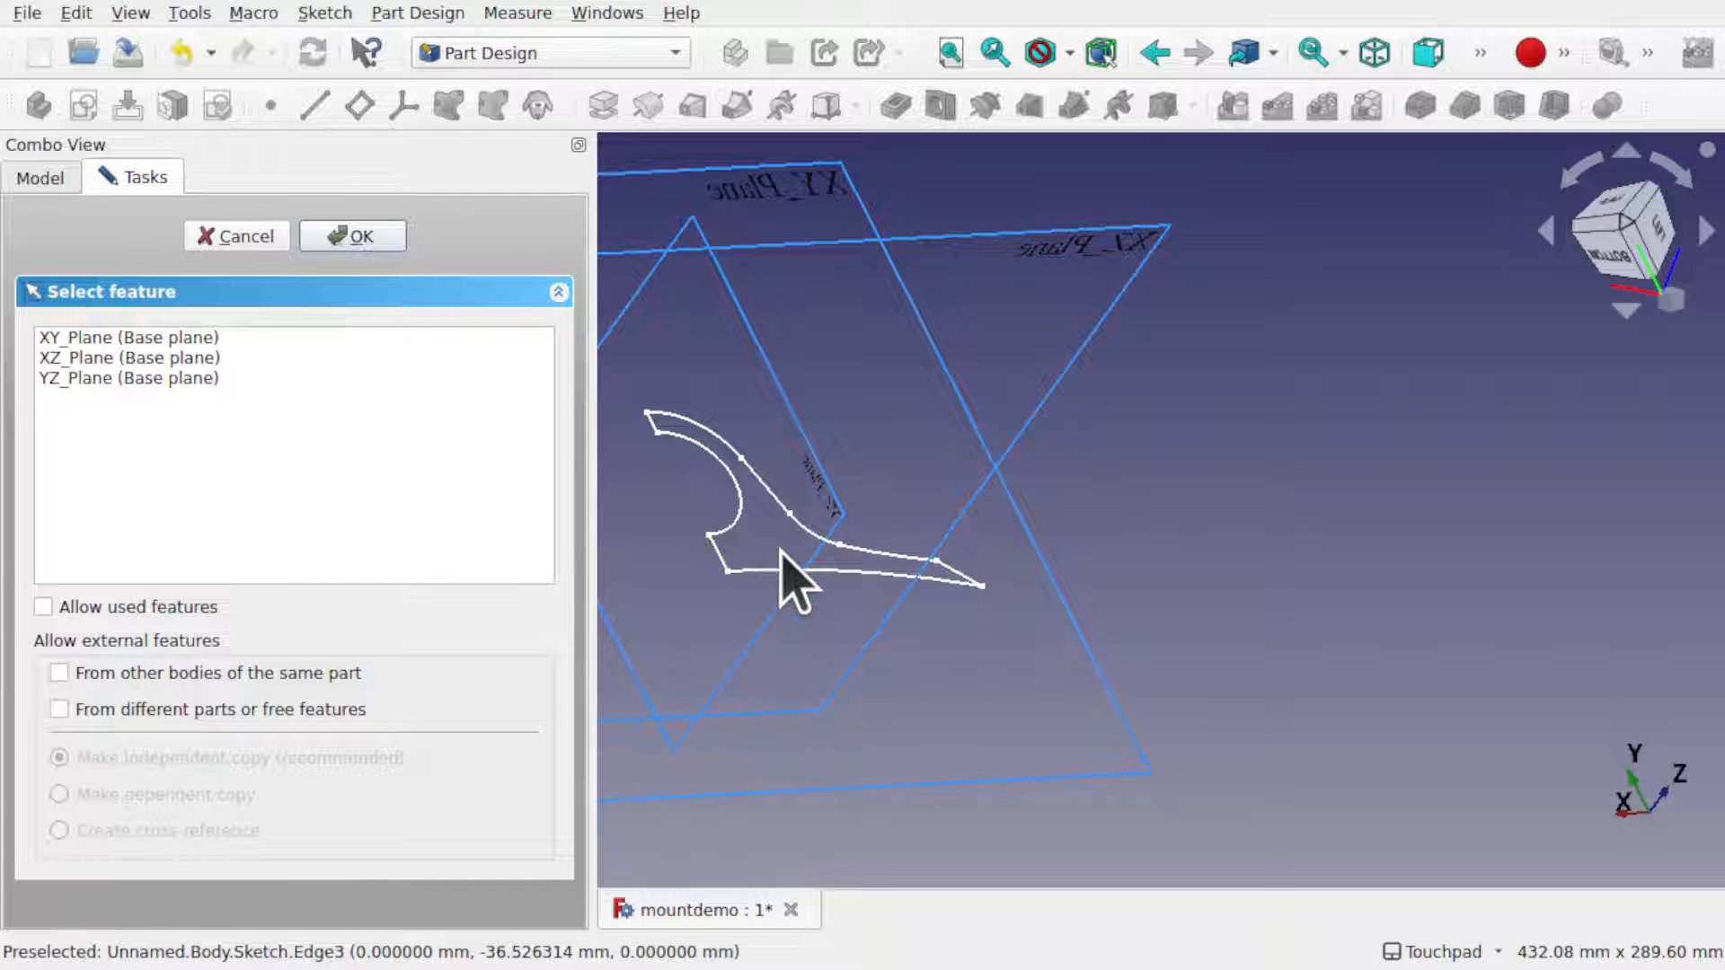
{"action": "left_click", "coordinate": [130, 338]}
{"action": "left_click", "coordinate": [355, 240]}
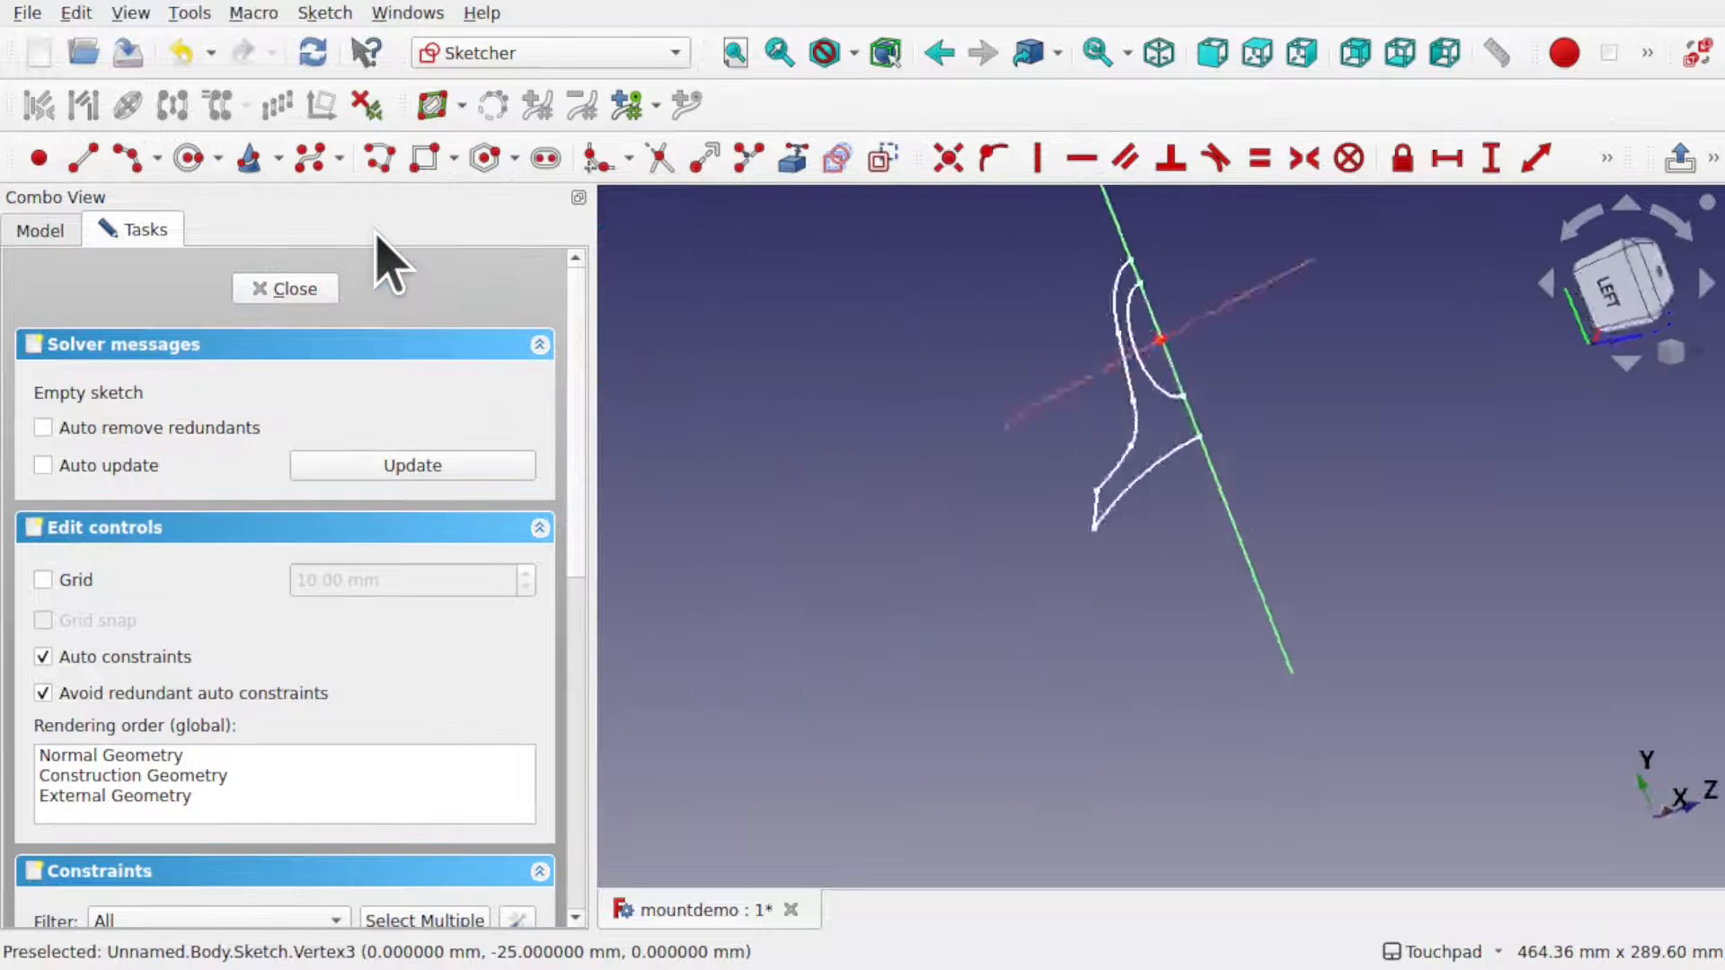
{"action": "scroll", "coordinate": [1429, 428], "scroll_direction": "up", "scroll_amount": 2}
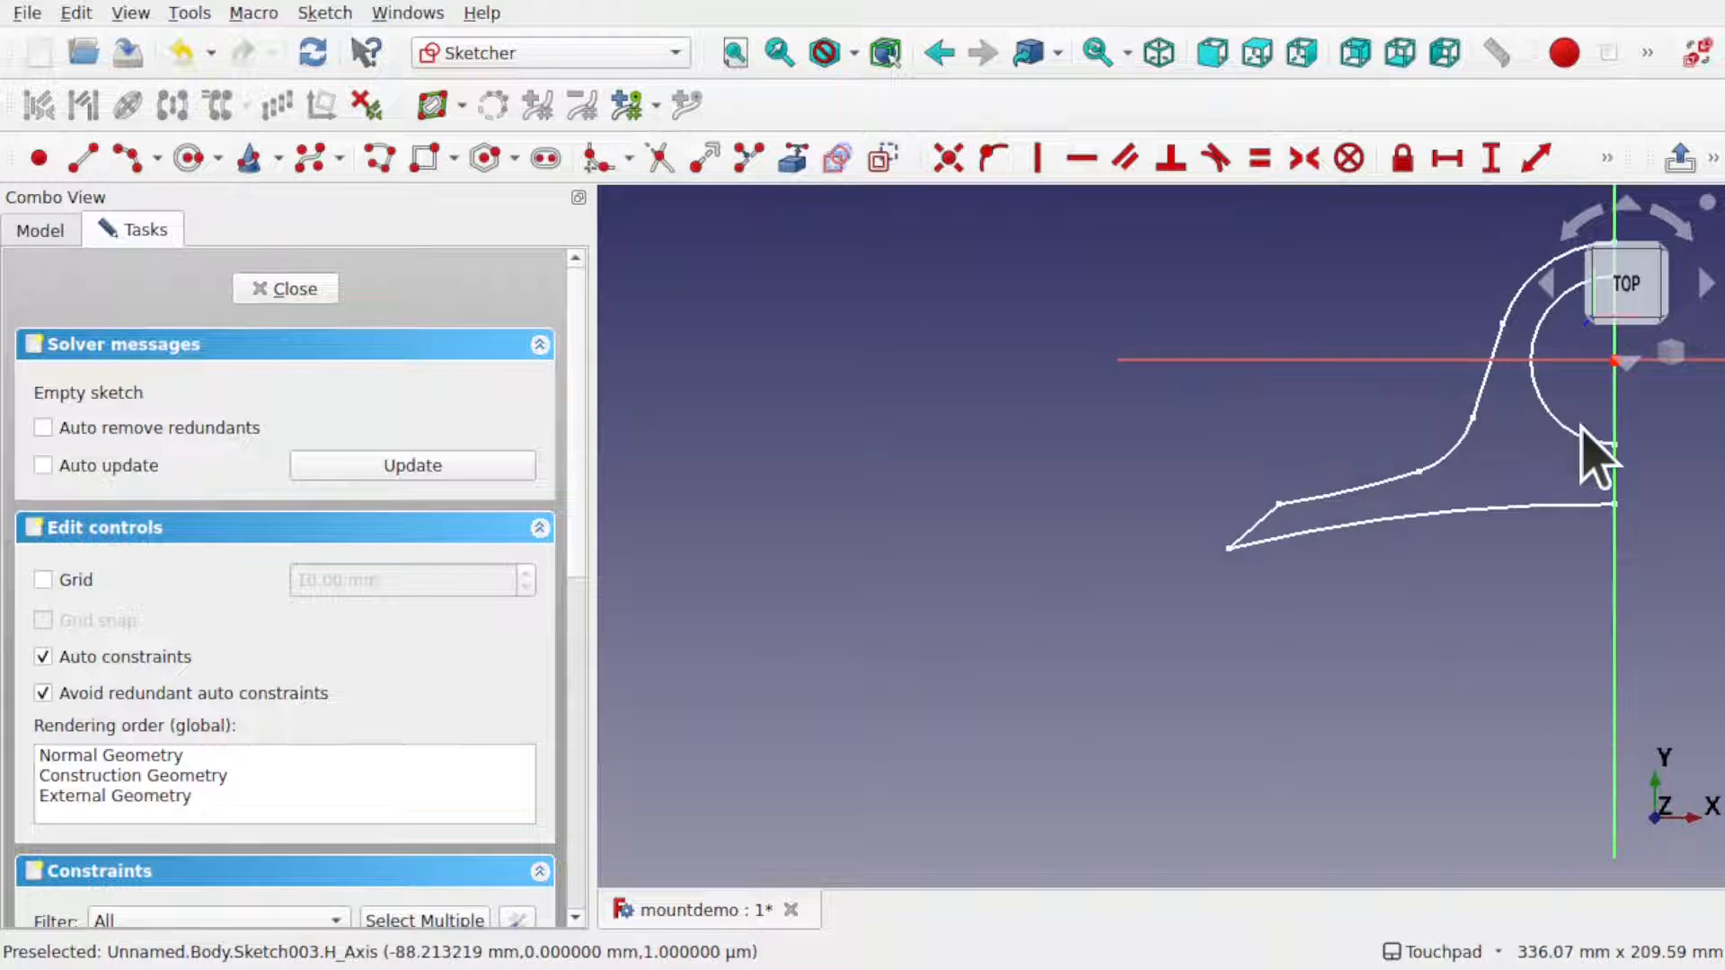
{"action": "middle_click_drag", "start_coordinate": [1583, 430], "coordinate": [1184, 543], "text": "shift"}
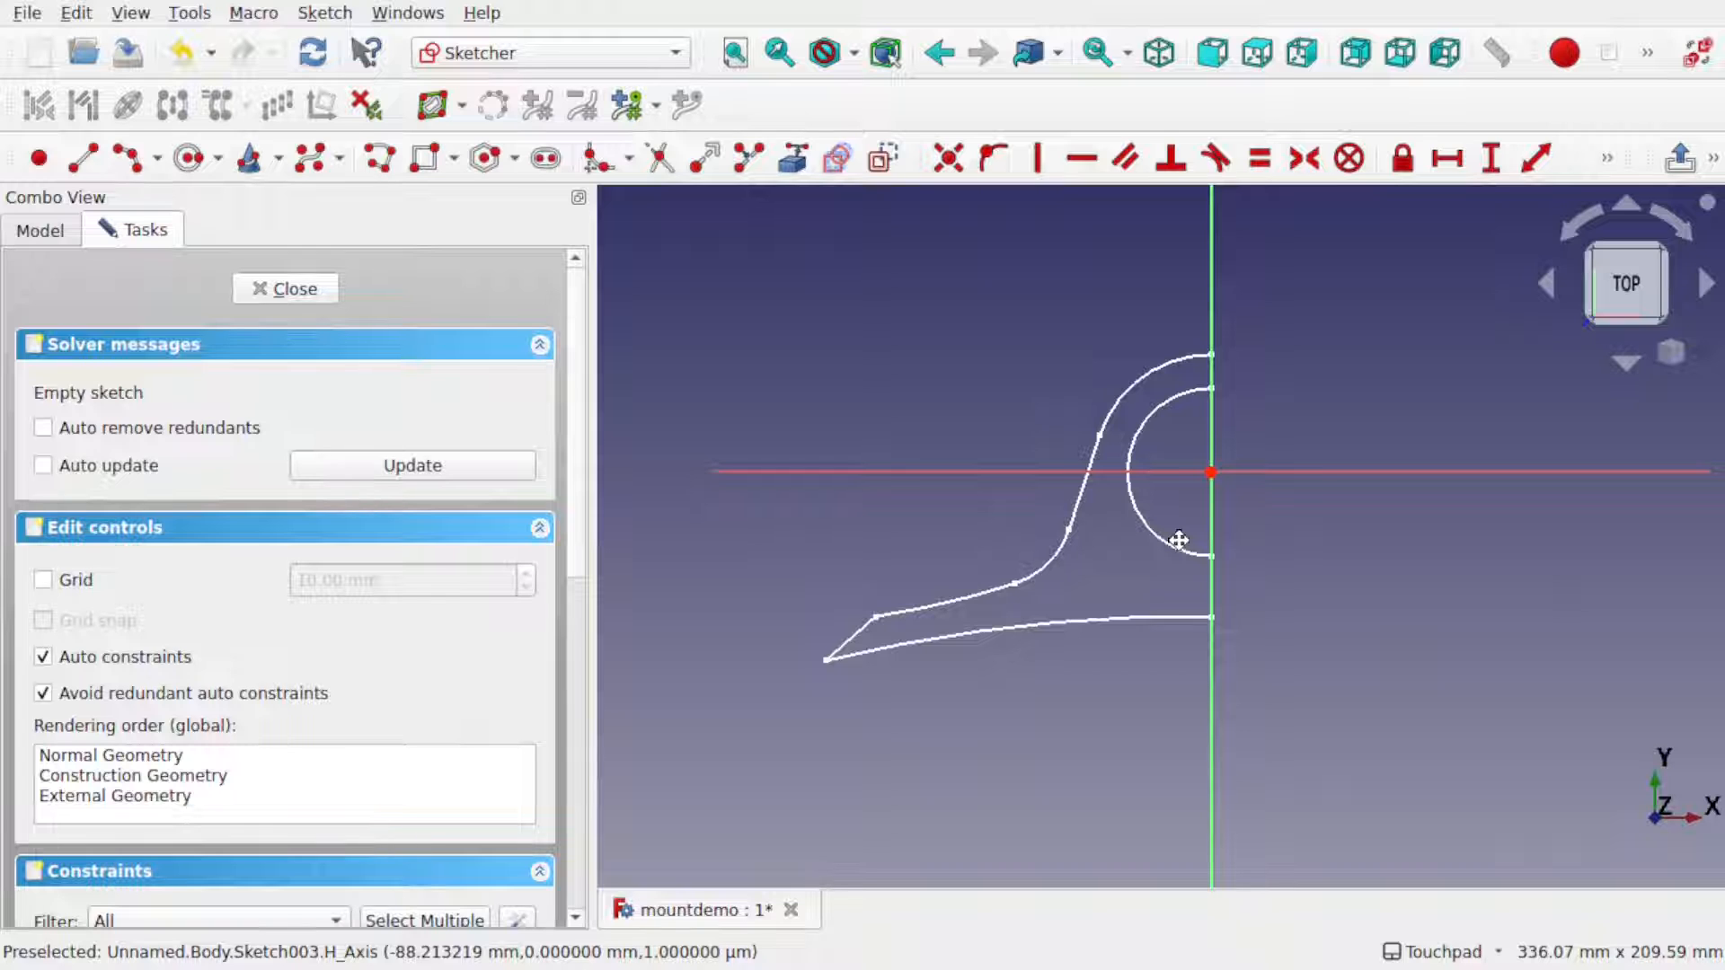
- Link the foot's upper arc from the base sketch into the new sketch as external geometry
{"action": "left_click", "coordinate": [40, 230]}
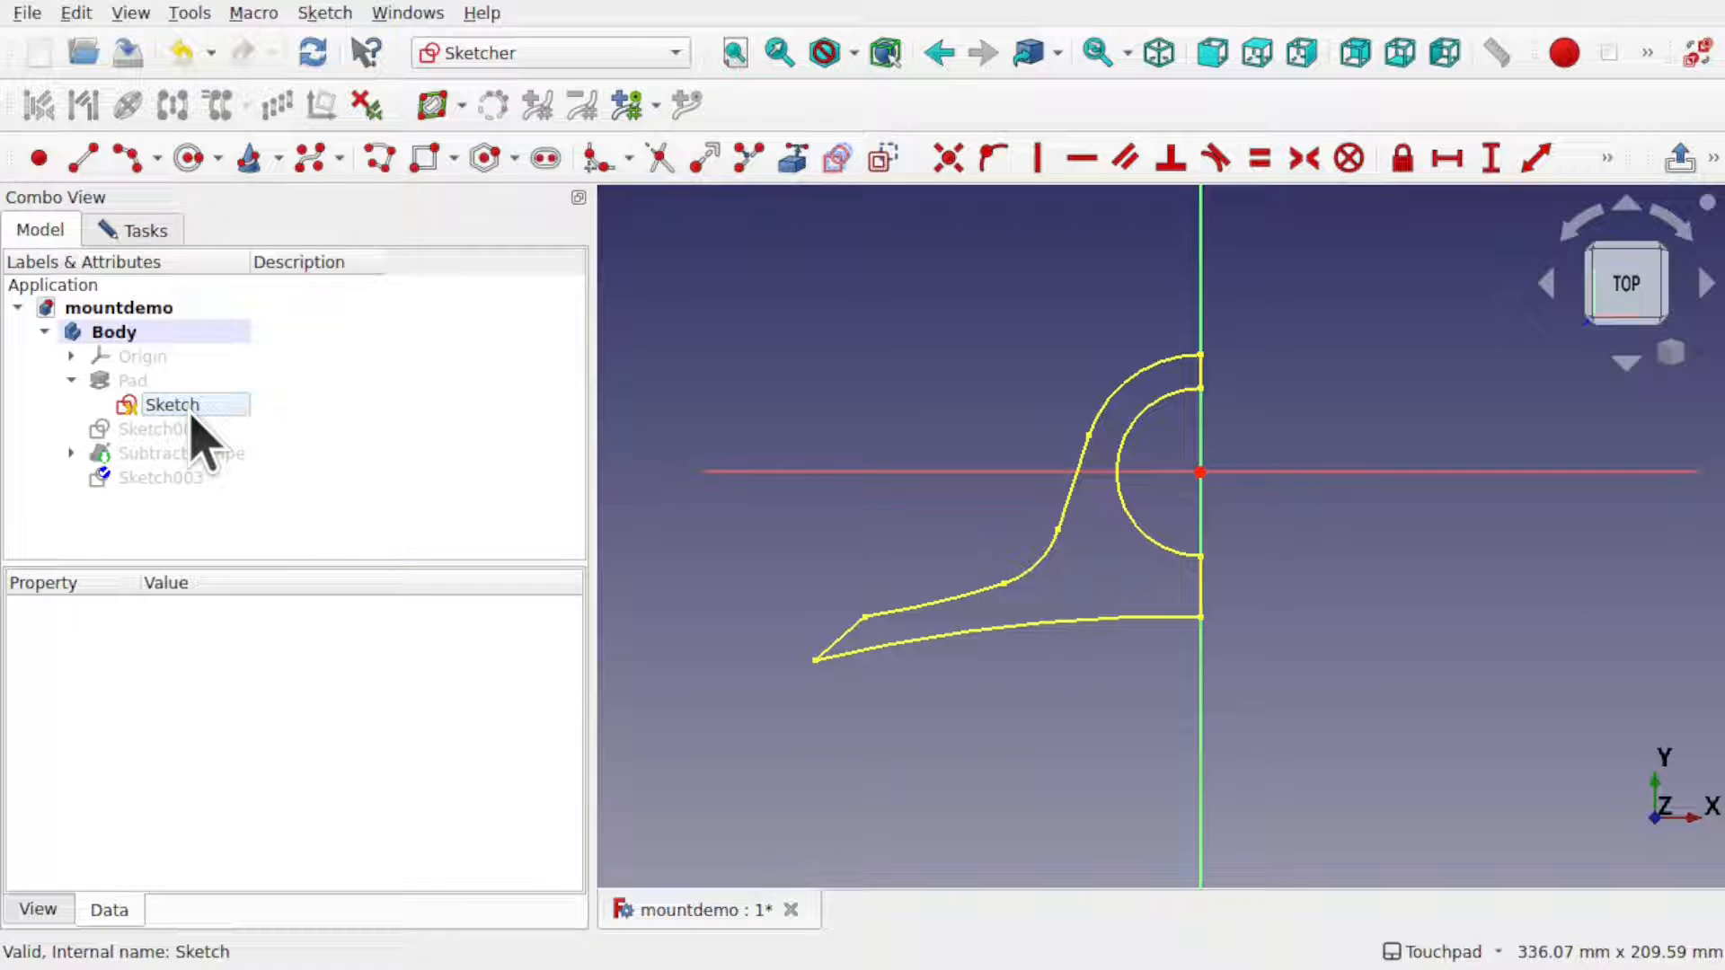
{"action": "left_click", "coordinate": [126, 230]}
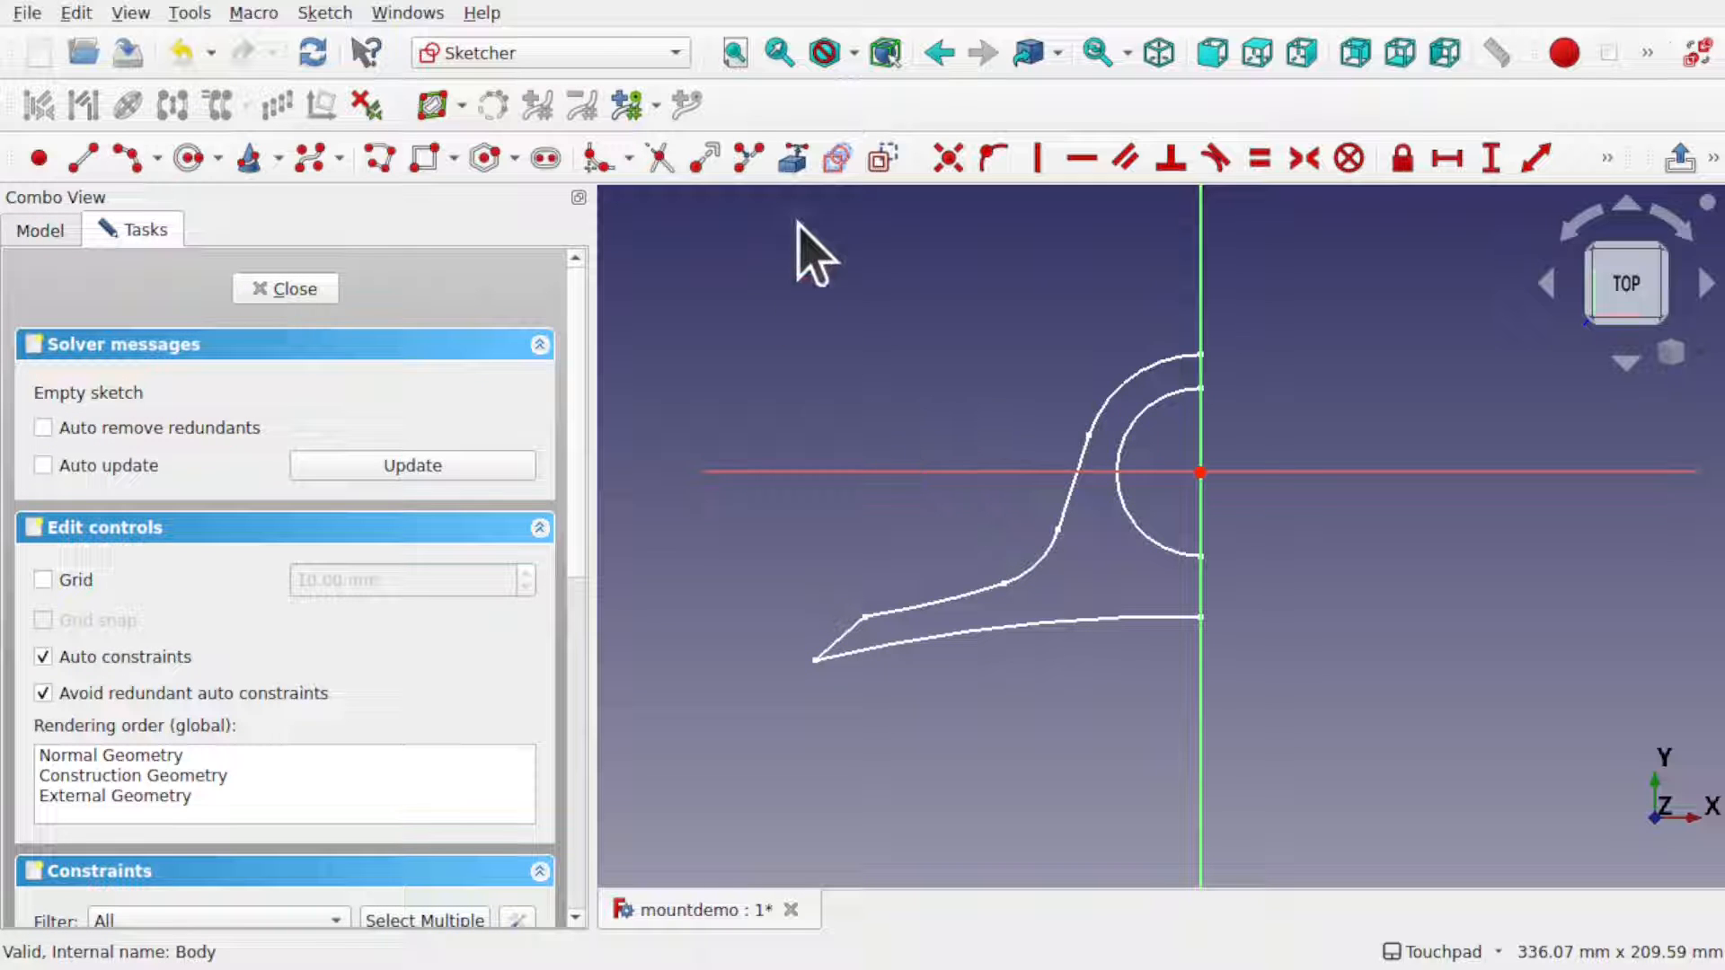
{"action": "left_click", "coordinate": [801, 165]}
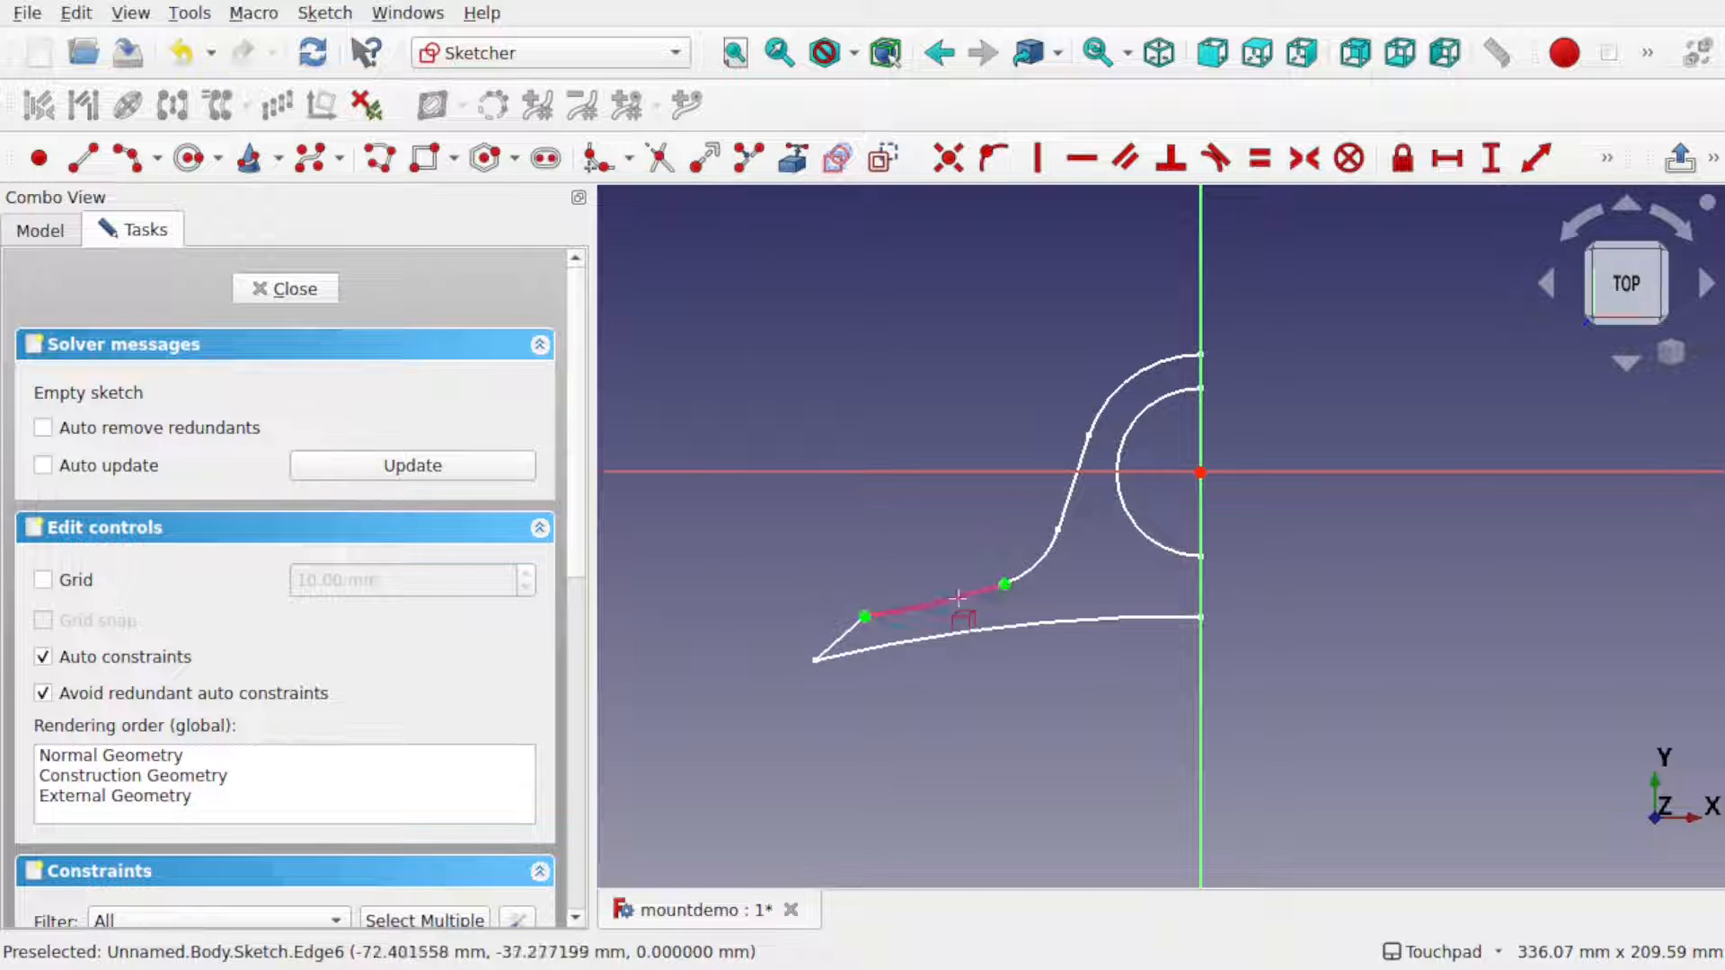
{"action": "scroll", "coordinate": [943, 483], "scroll_direction": "down", "scroll_amount": 5}
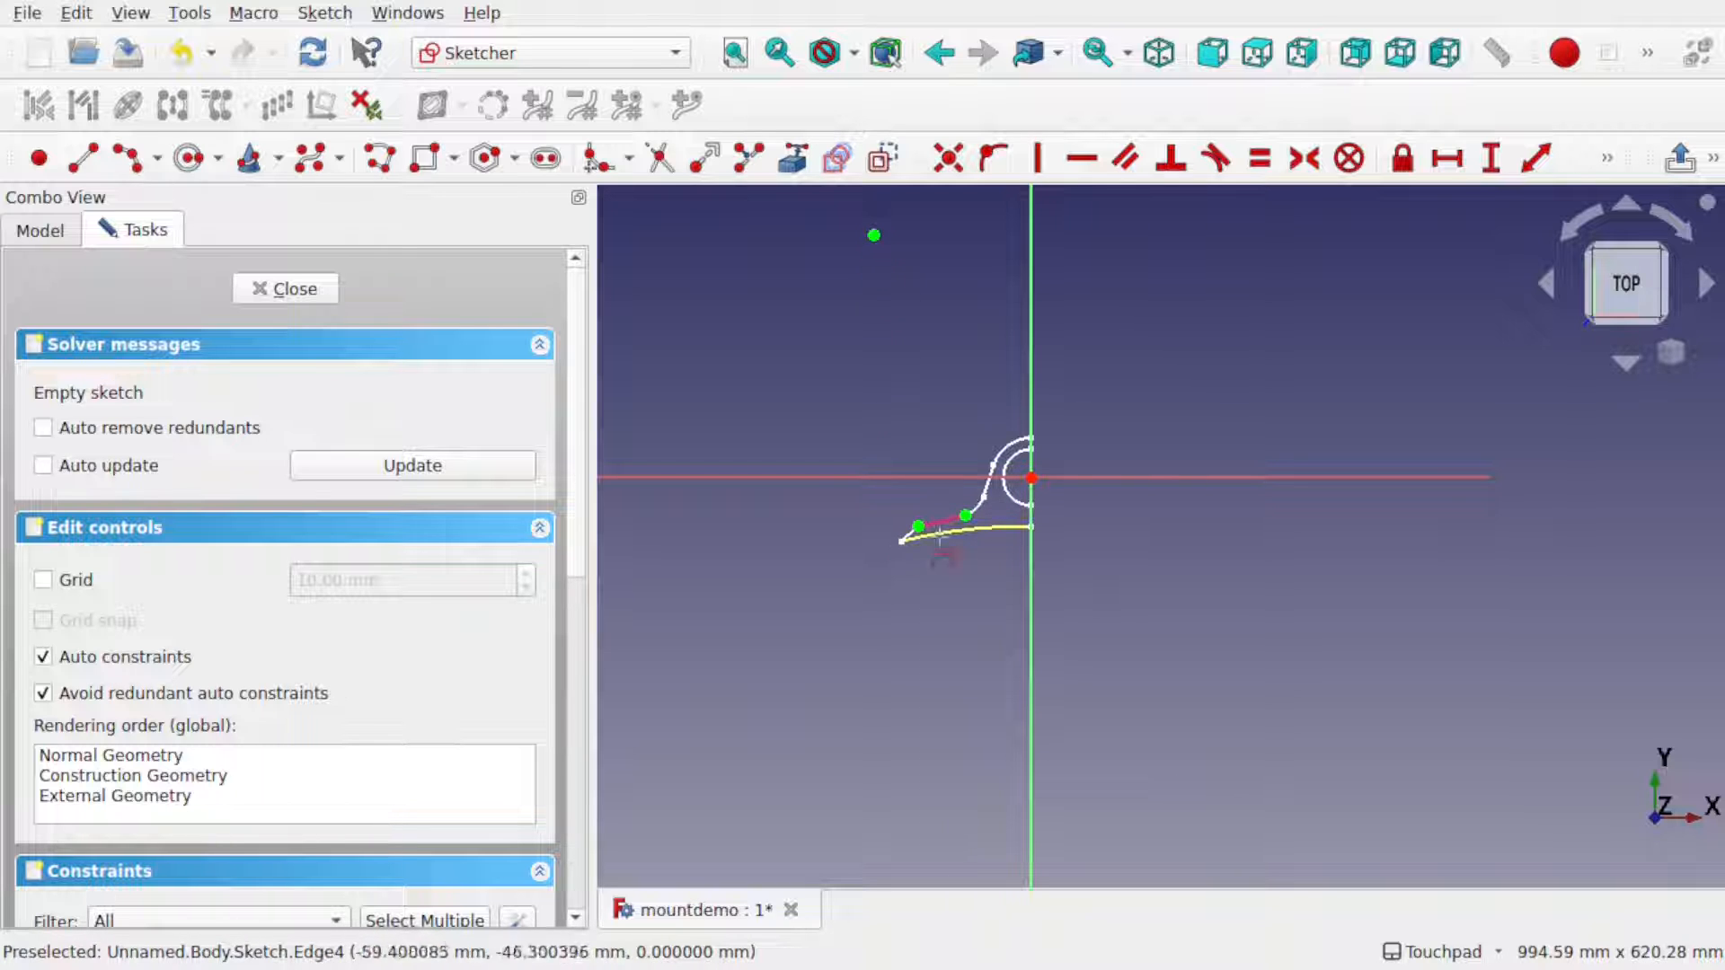
- Draw two lines between the linked arc's centre point and points below the profile, both crossing the foot's upper arc
{"action": "left_click", "coordinate": [84, 160]}
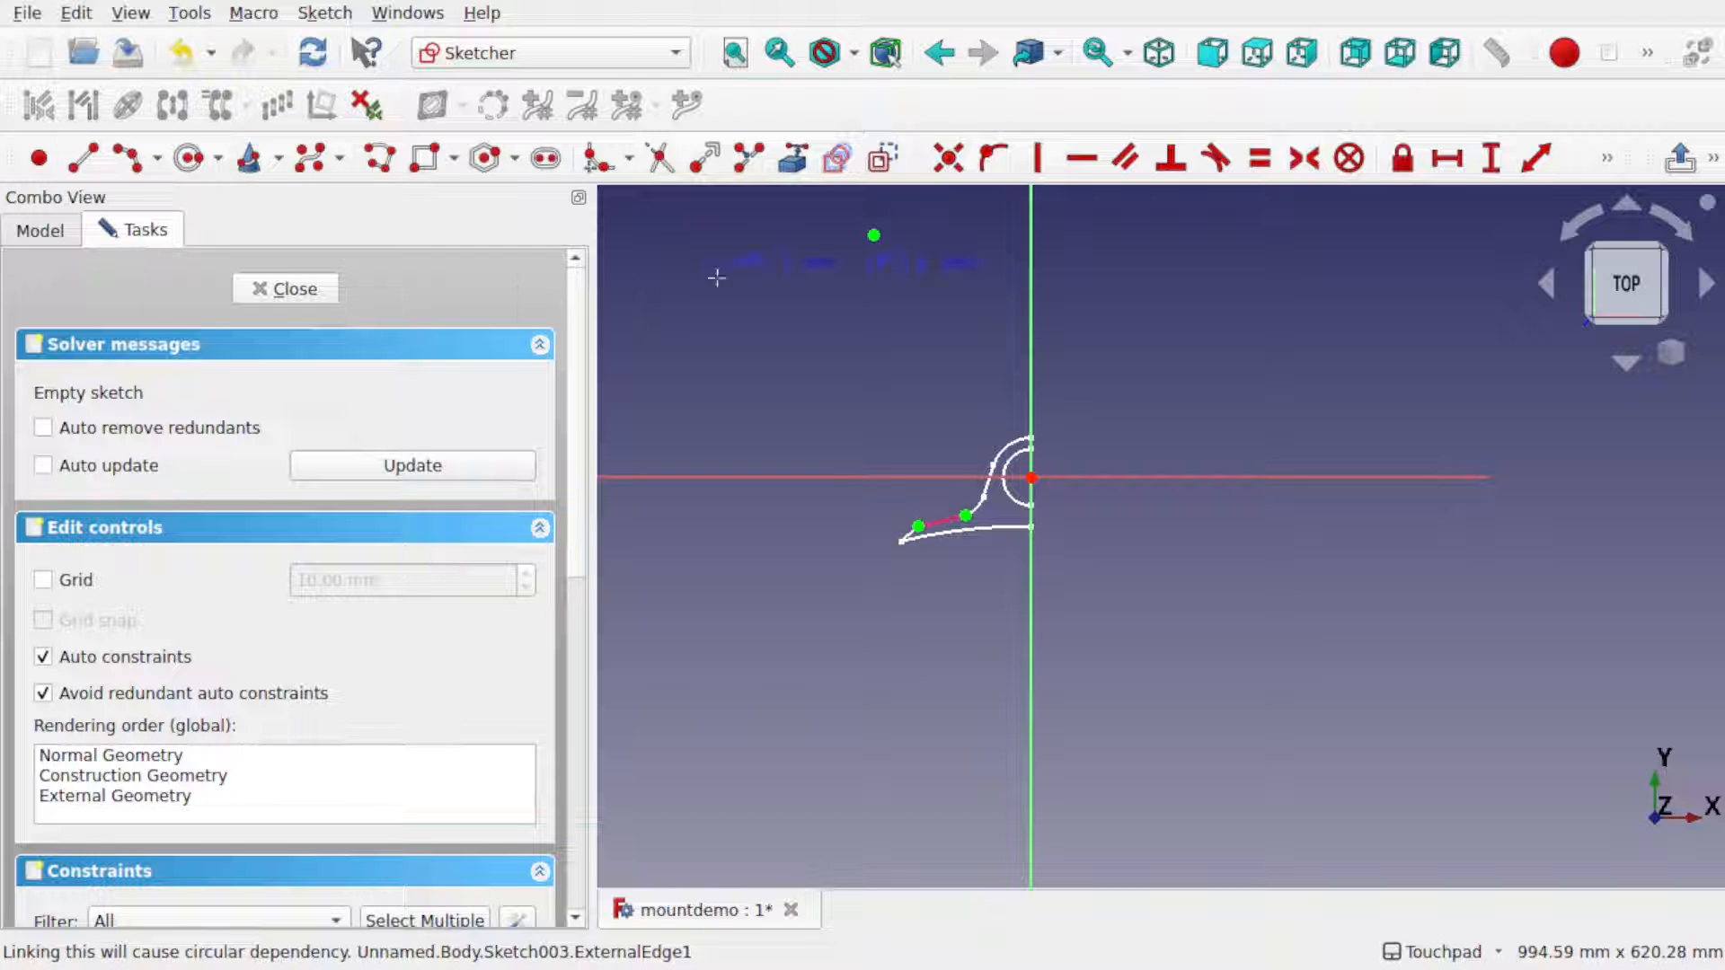
{"action": "left_click", "coordinate": [943, 572]}
{"action": "left_click", "coordinate": [874, 235]}
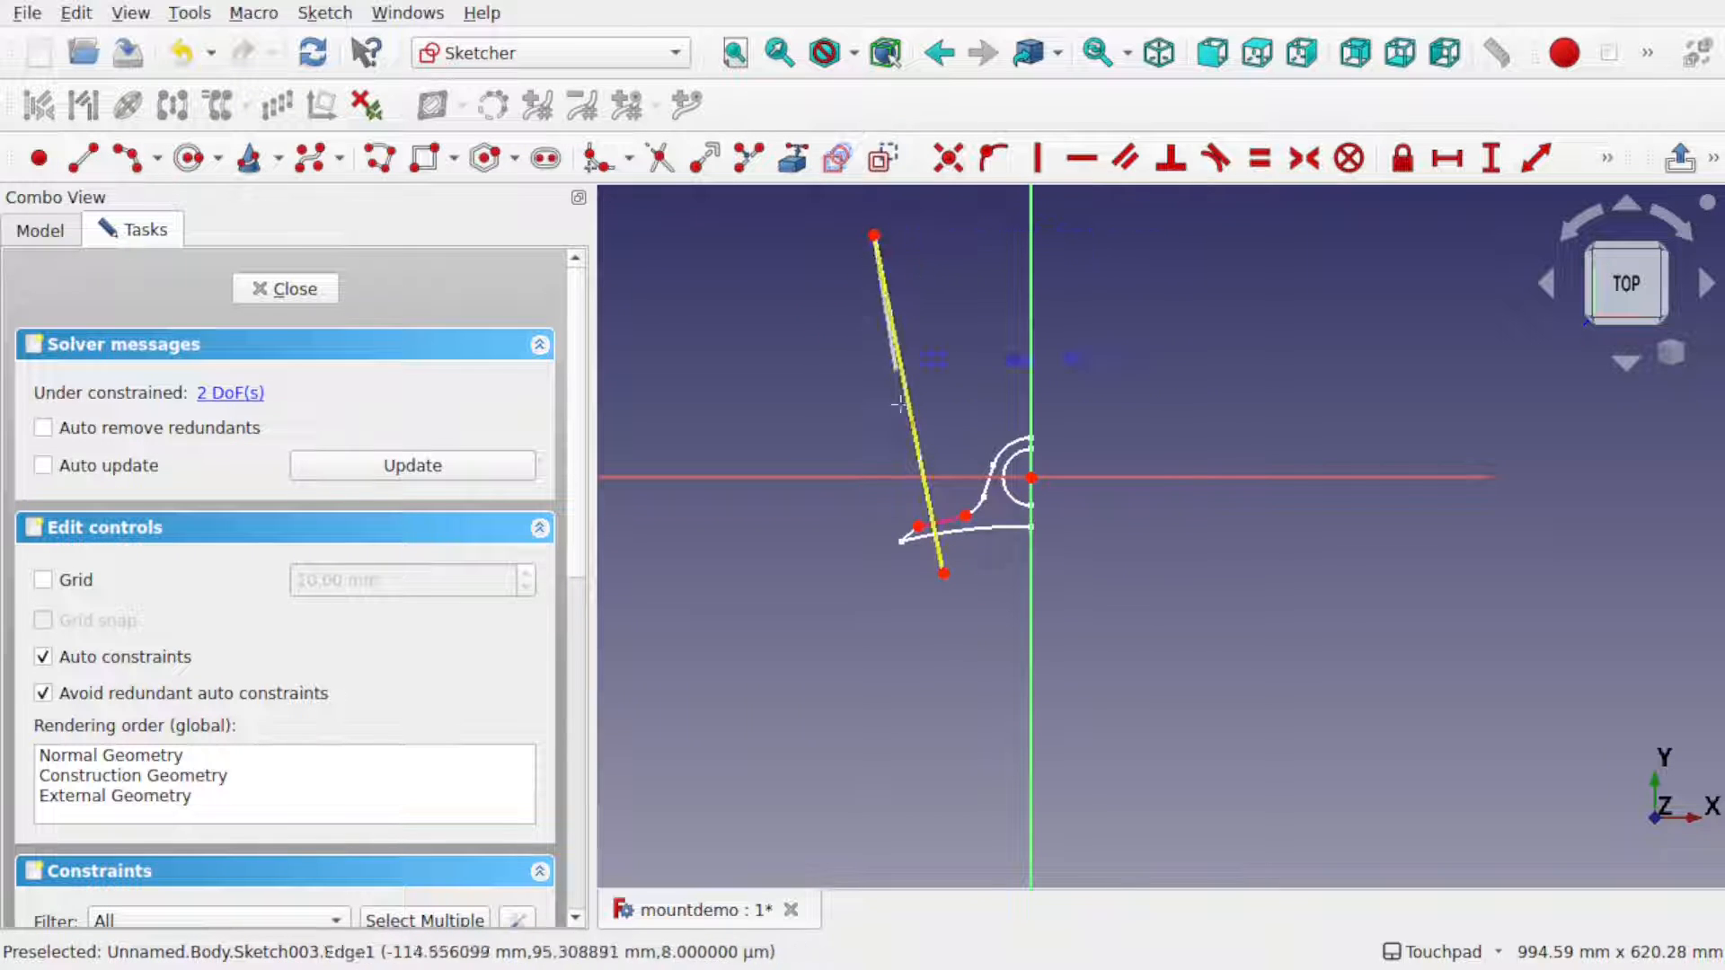
{"action": "left_click", "coordinate": [963, 571]}
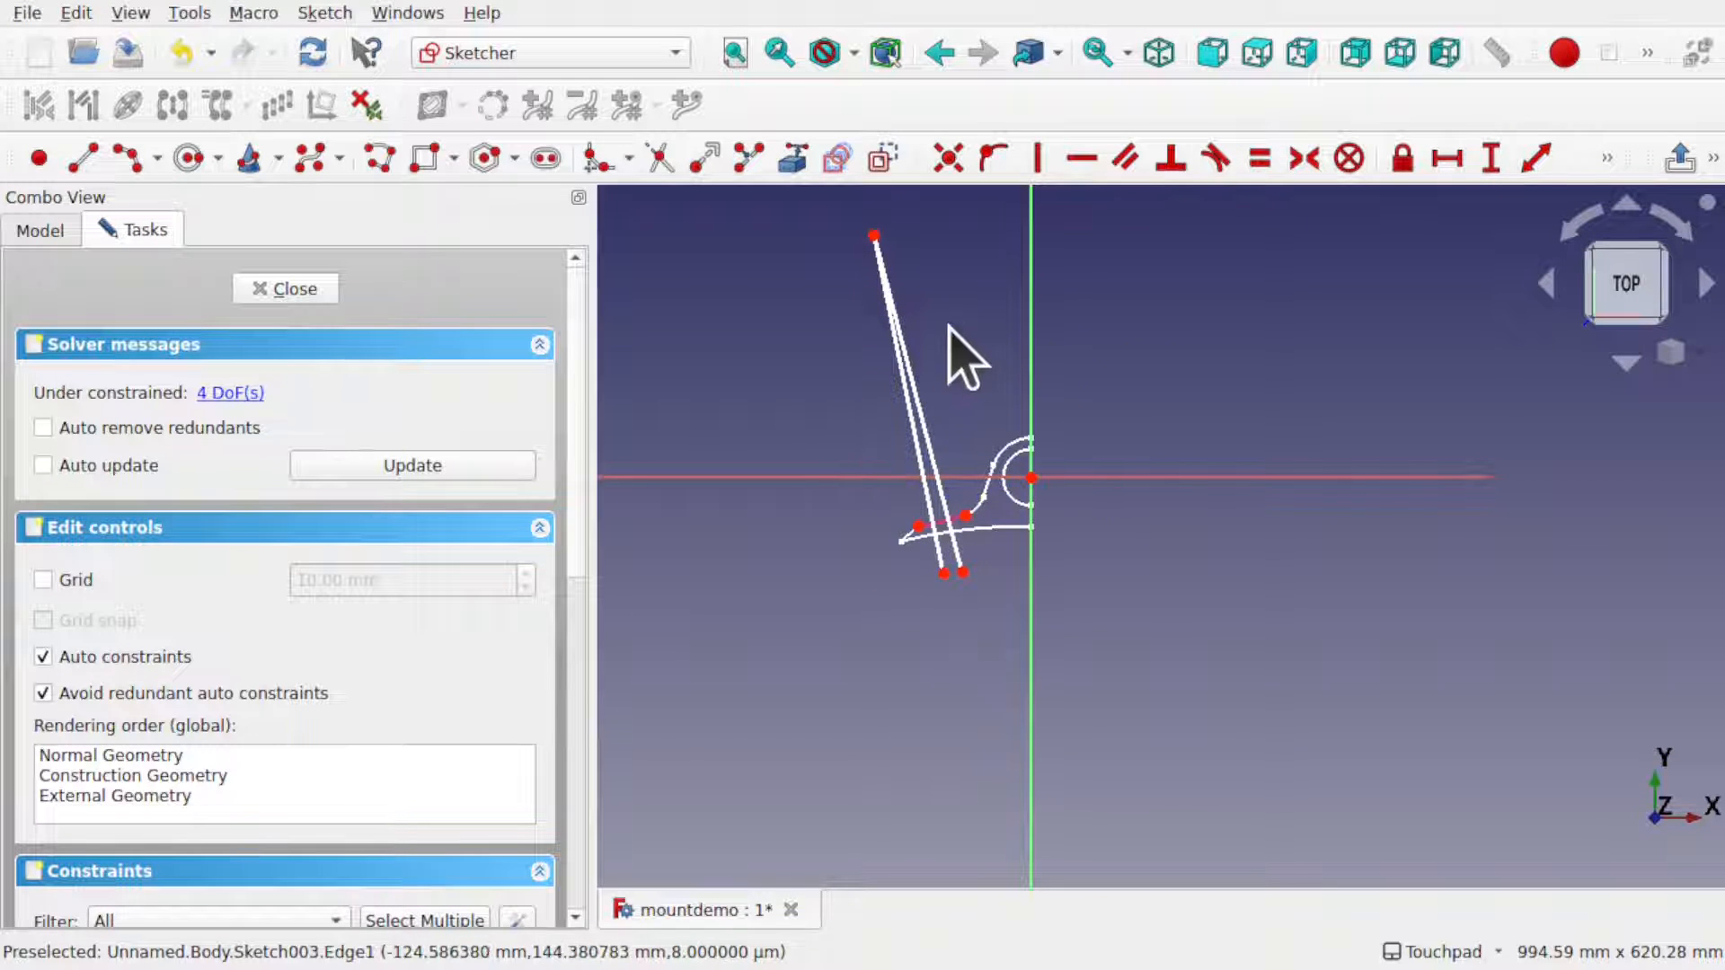
- Convert both lines from the linked arc's centre into construction geometry
{"action": "left_click", "coordinate": [916, 433]}
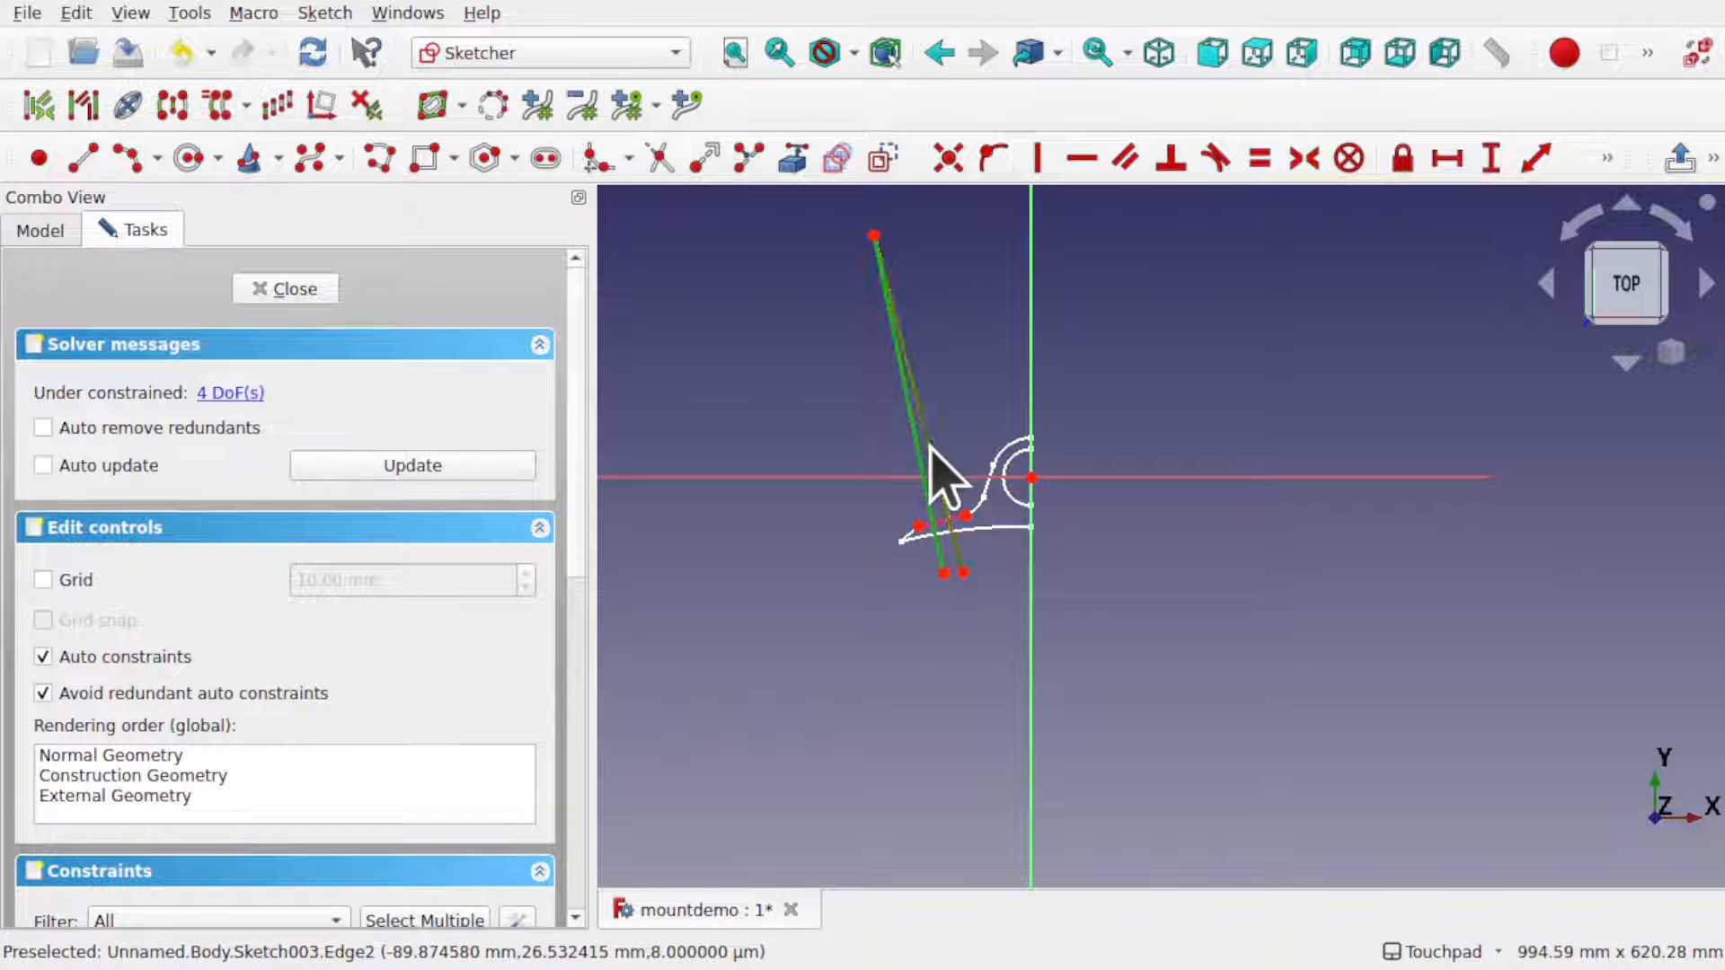
{"action": "left_click", "coordinate": [942, 480]}
{"action": "left_click", "coordinate": [883, 159]}
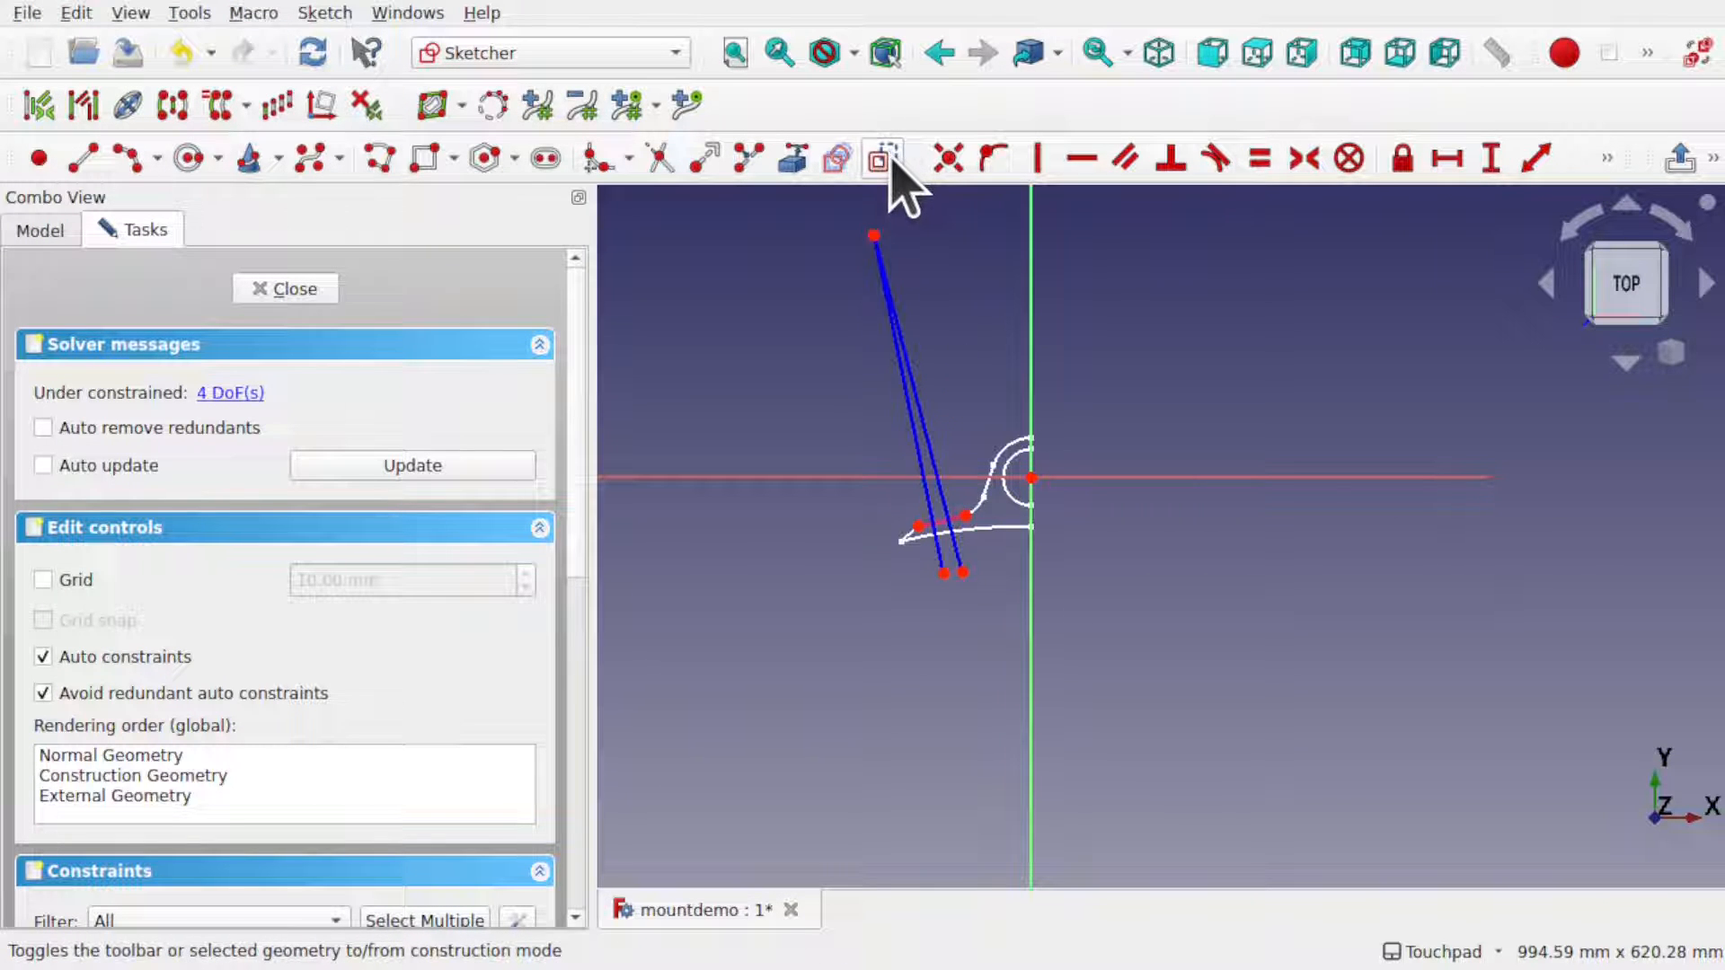
{"action": "scroll", "coordinate": [875, 280], "scroll_direction": "up", "scroll_amount": 4}
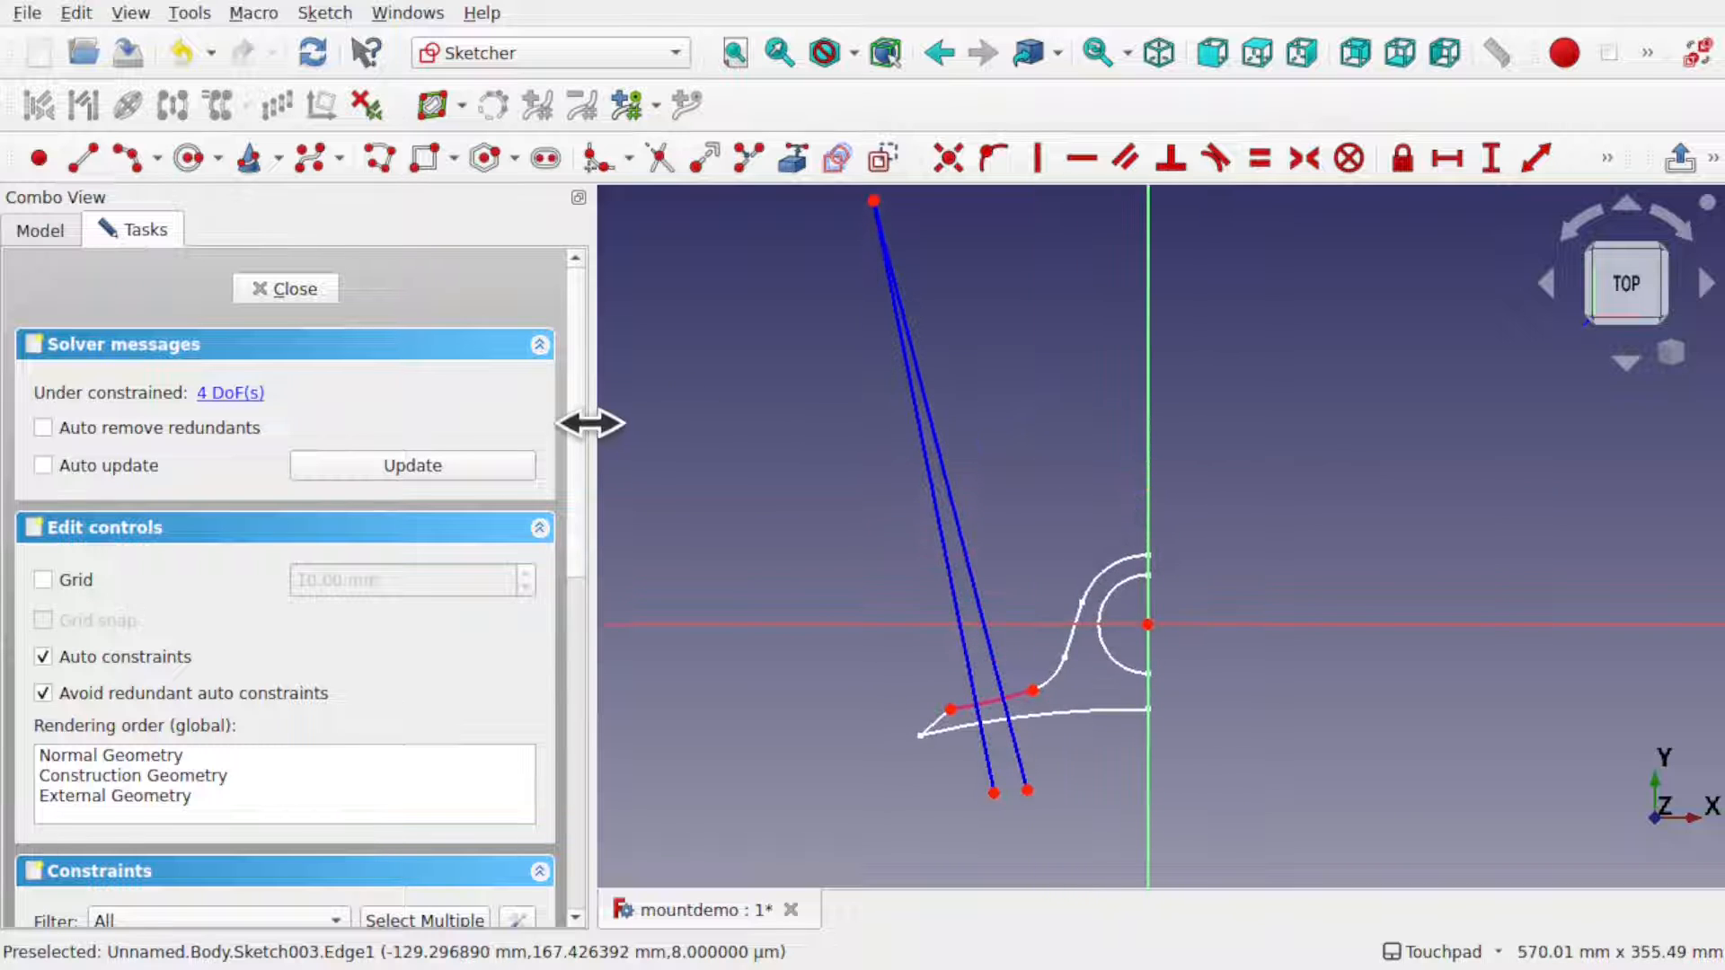
- Shorten both construction lines by moving their lower endpoints to just above the foot's linked upper arc
{"action": "left_click_drag", "start_coordinate": [590, 423], "coordinate": [378, 427]}
{"action": "scroll", "coordinate": [885, 710], "scroll_direction": "up", "scroll_amount": 3}
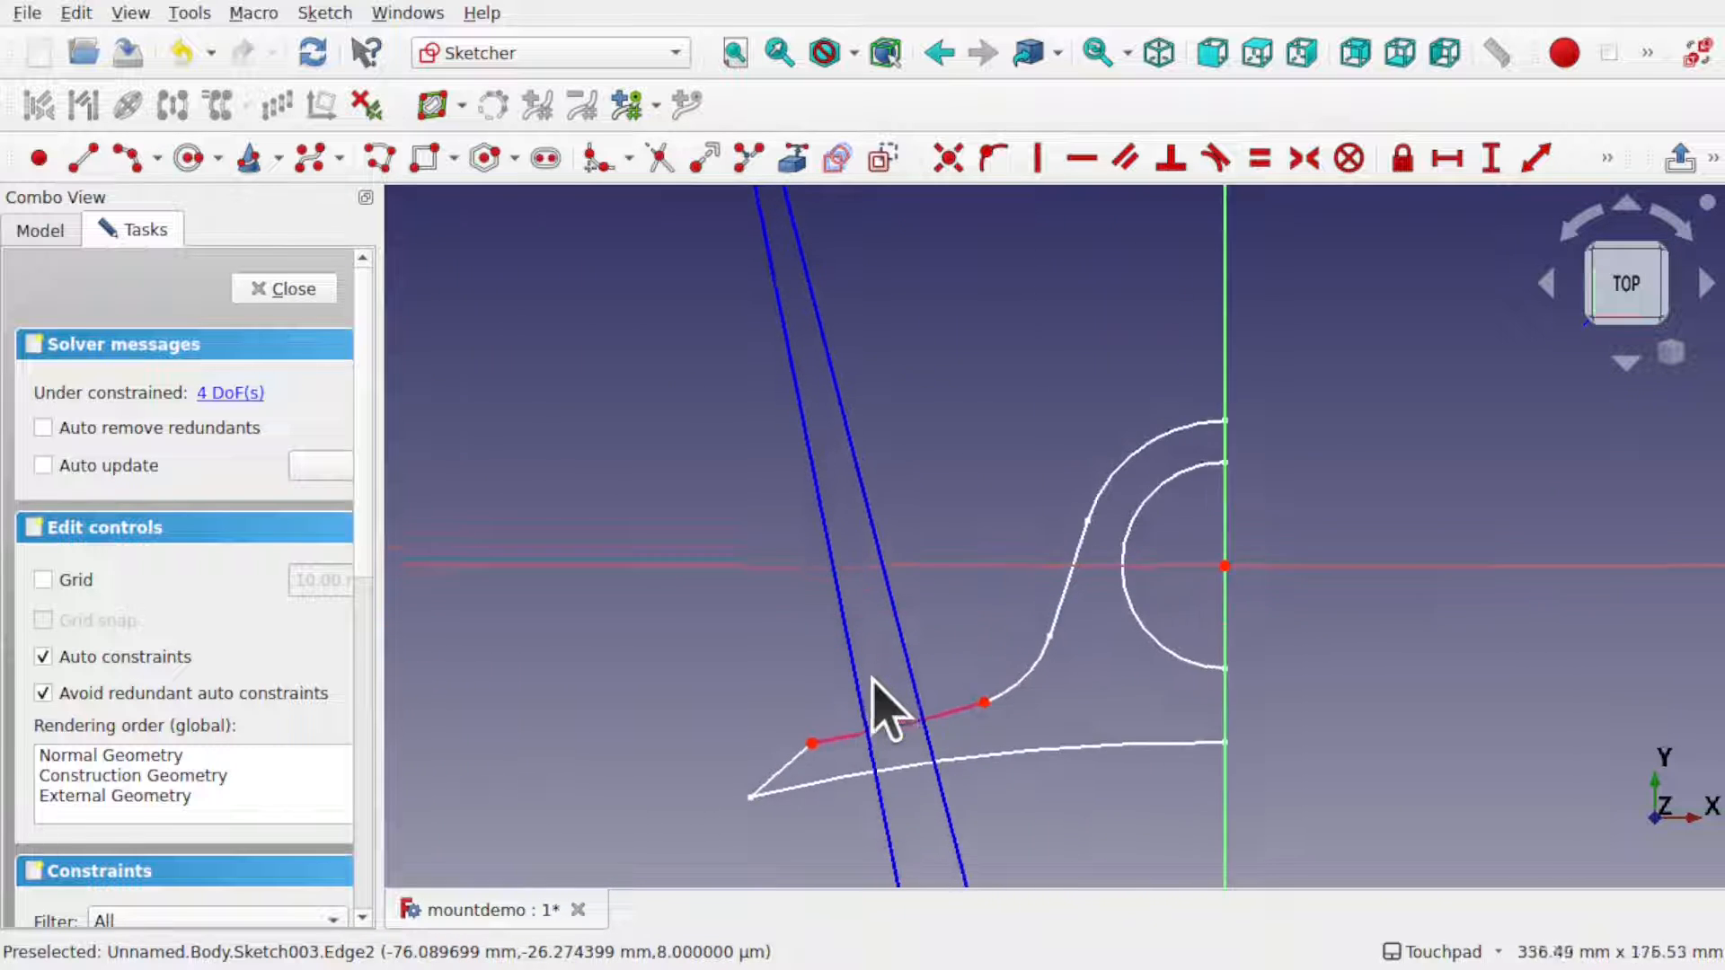
{"action": "scroll", "coordinate": [879, 710], "scroll_direction": "down", "scroll_amount": 3}
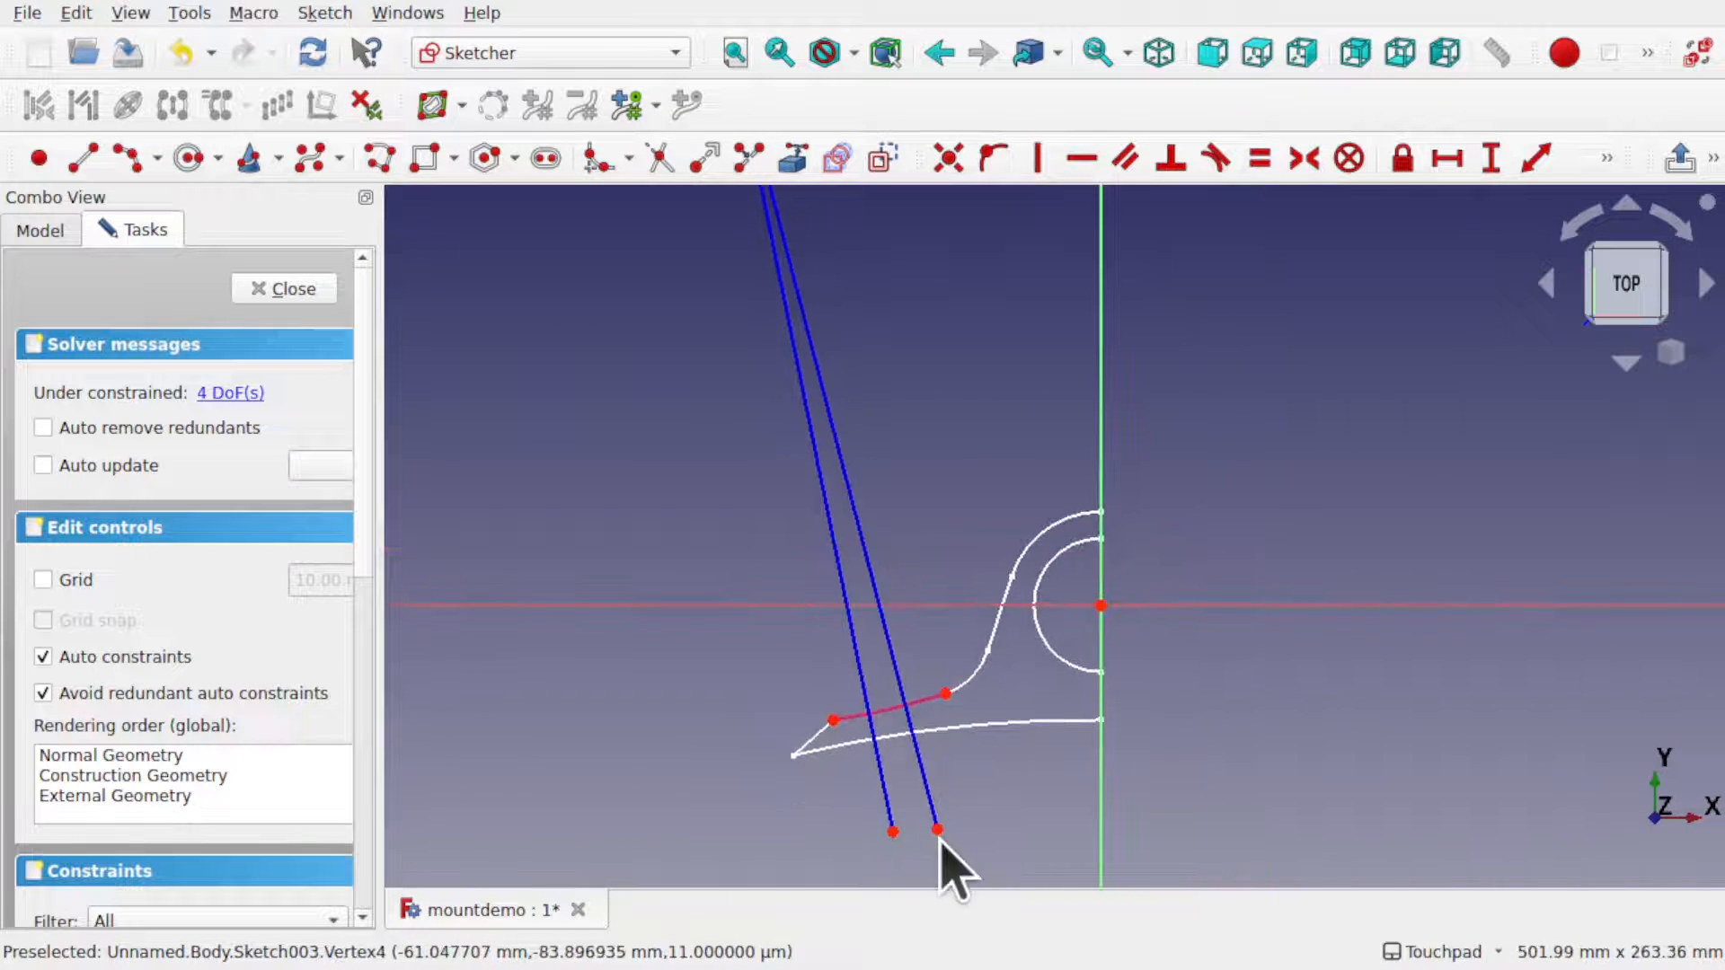
{"action": "left_click_drag", "start_coordinate": [937, 826], "coordinate": [905, 681]}
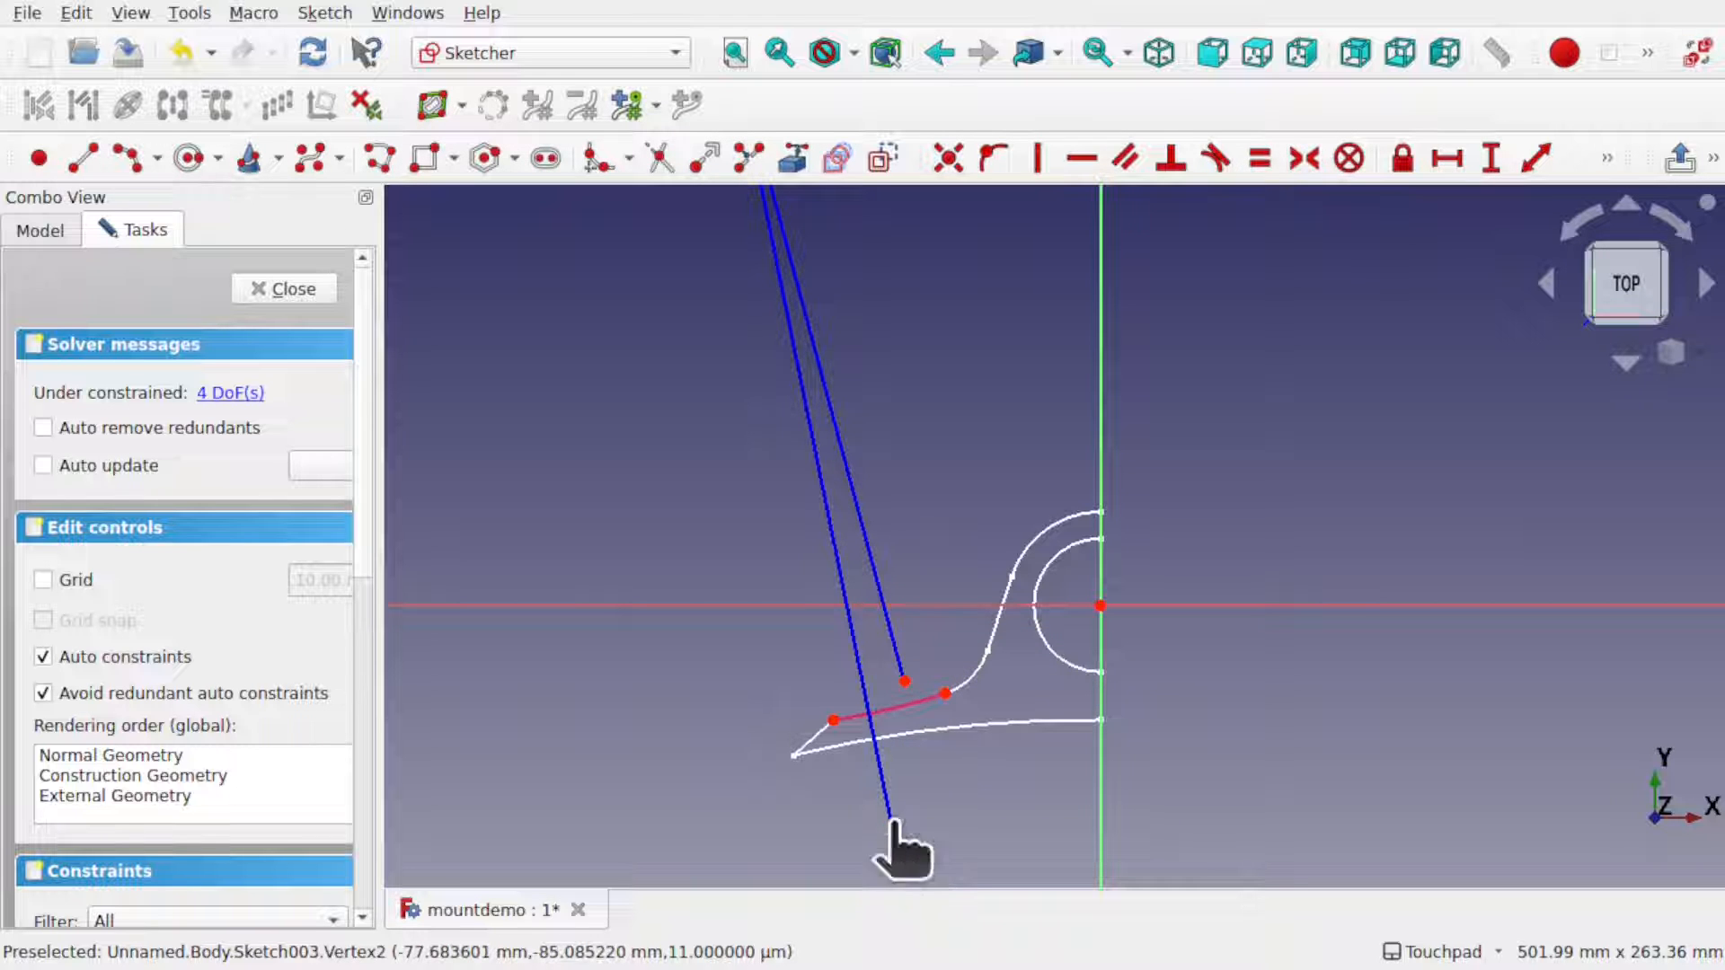
{"action": "left_click_drag", "start_coordinate": [891, 833], "coordinate": [856, 681]}
- Draw two short solid line segments from the construction lines' lower endpoints back up along each construction line
{"action": "scroll", "coordinate": [893, 743], "scroll_direction": "up", "scroll_amount": 5}
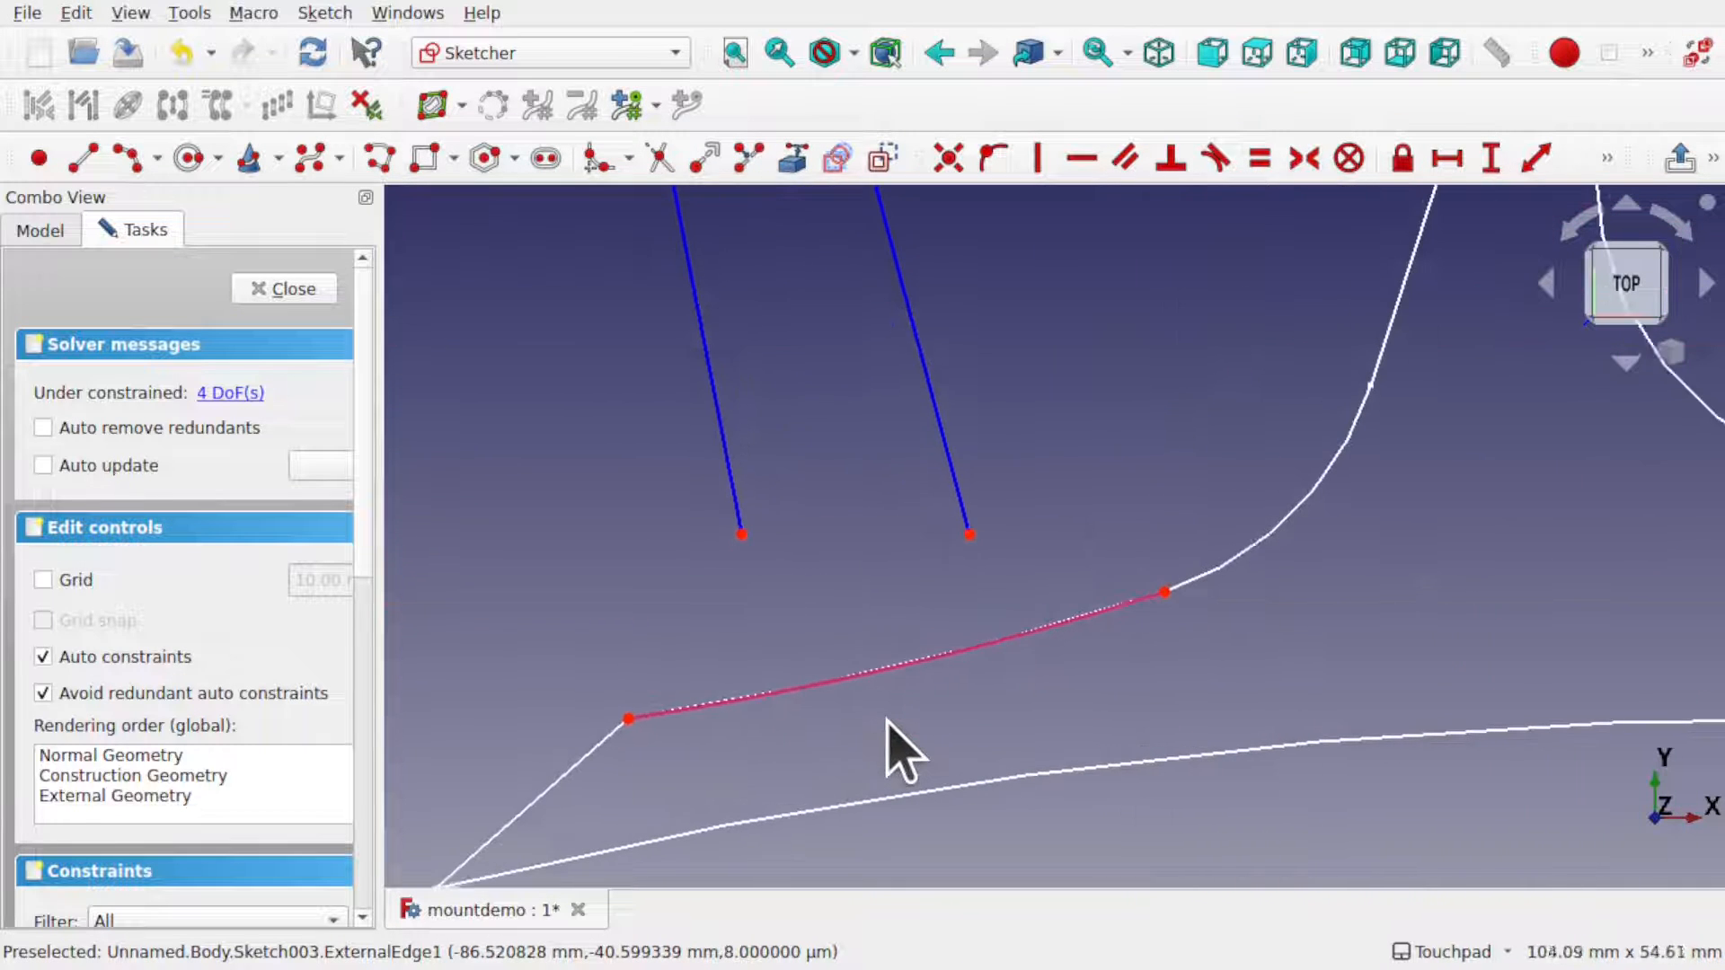
{"action": "left_click", "coordinate": [82, 160]}
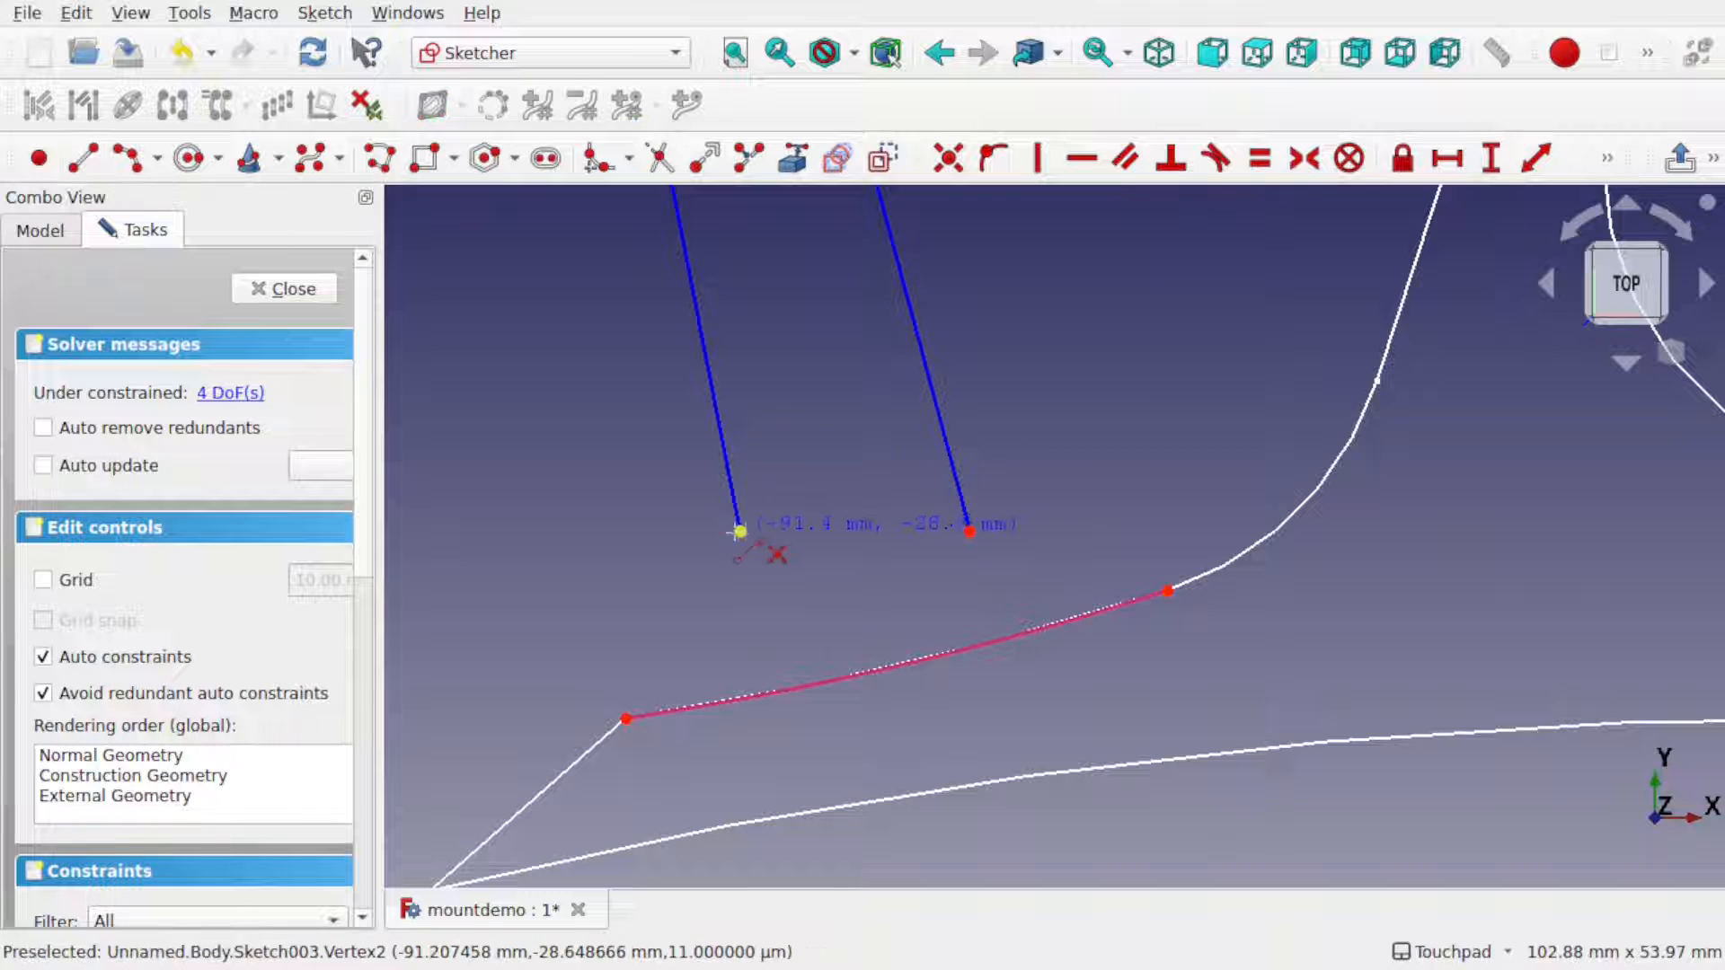
{"action": "left_click", "coordinate": [720, 437]}
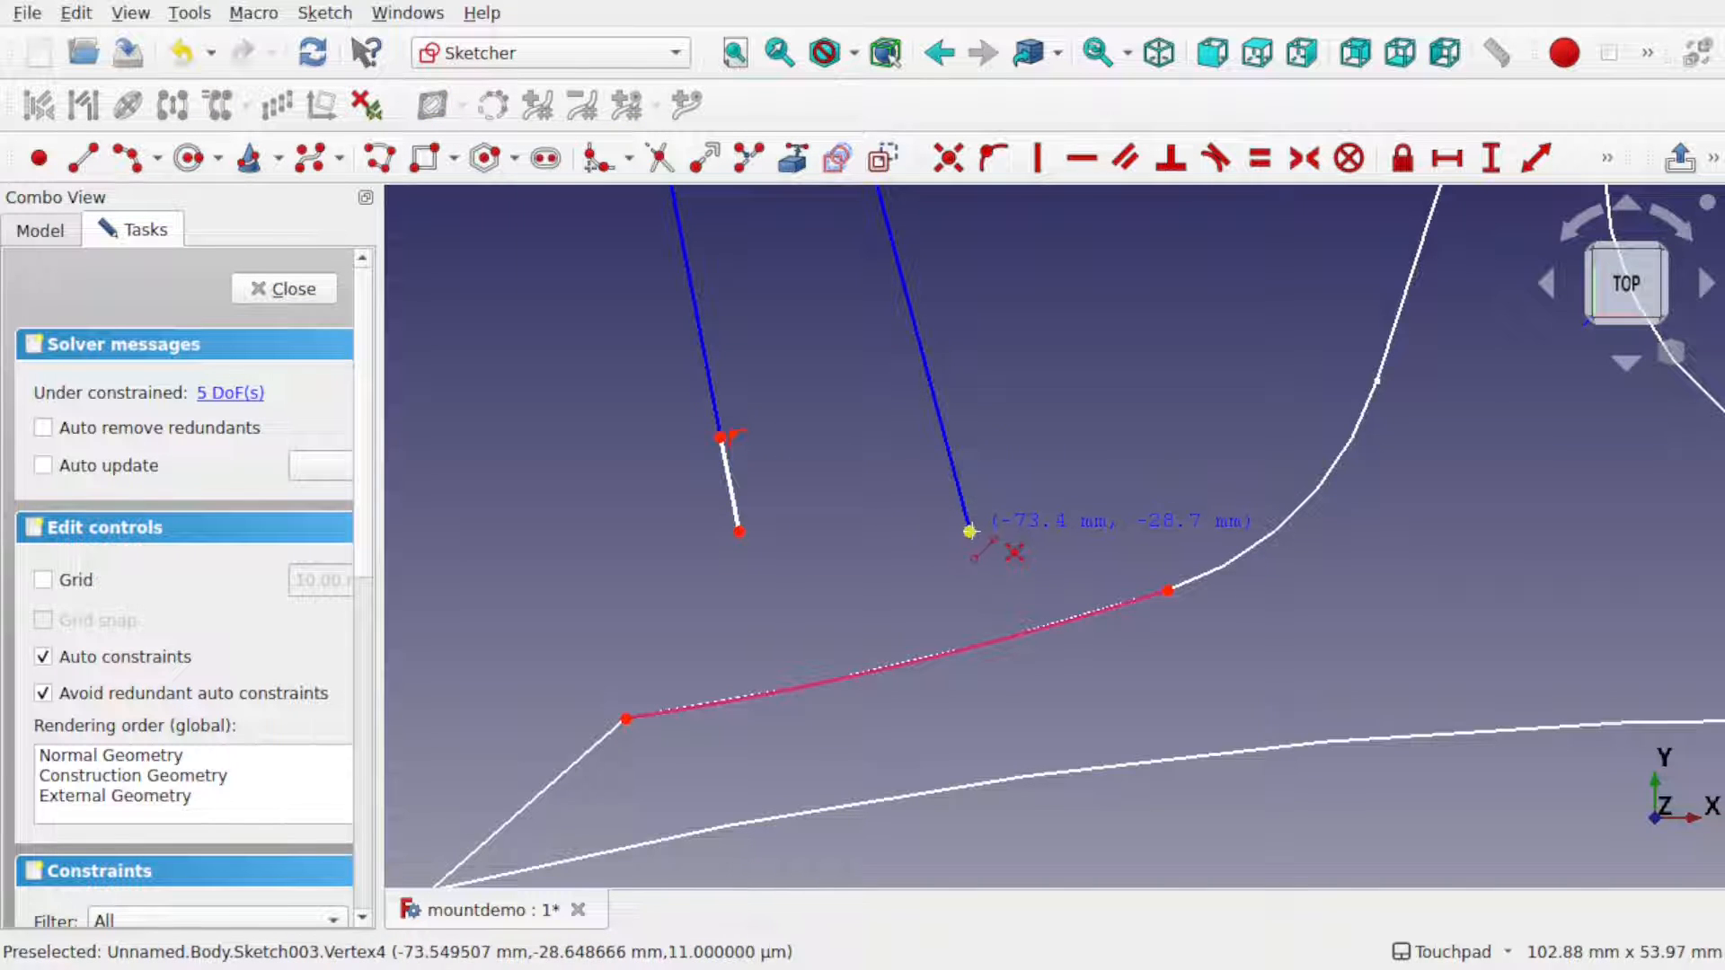
{"action": "left_click", "coordinate": [970, 529]}
{"action": "left_click", "coordinate": [940, 425]}
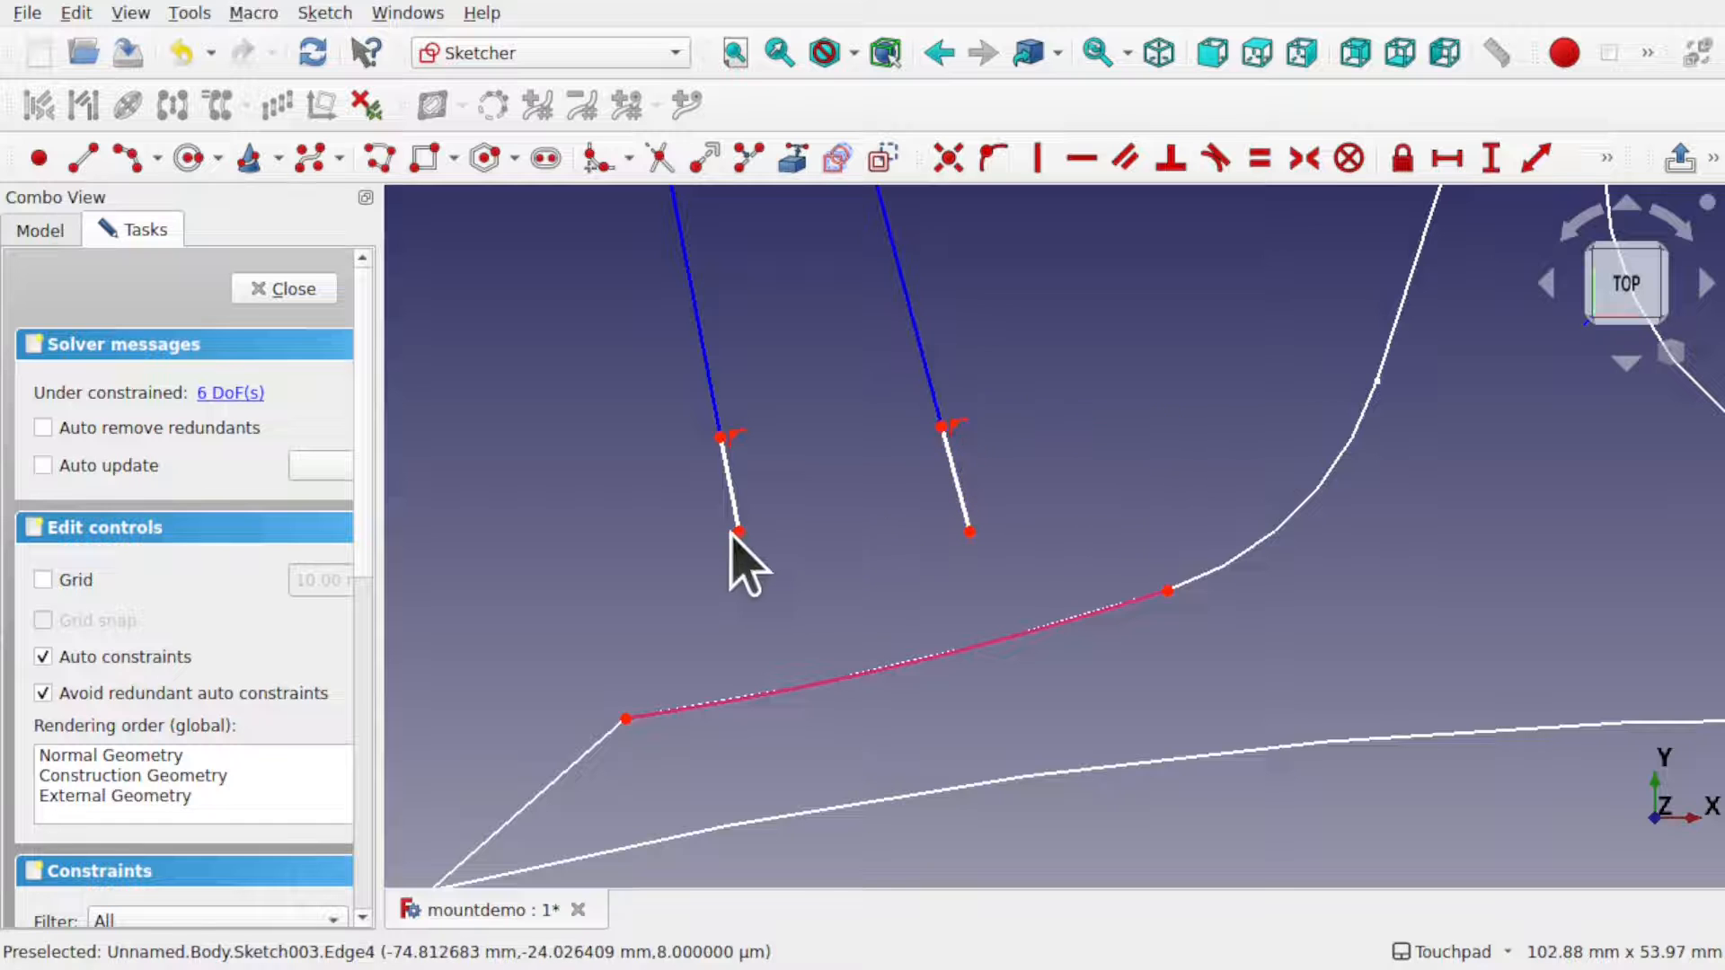
- Stretch the lower endpoints of both solid segments down to the linked upper arc and close the sketch
{"action": "left_click_drag", "start_coordinate": [739, 532], "coordinate": [802, 692]}
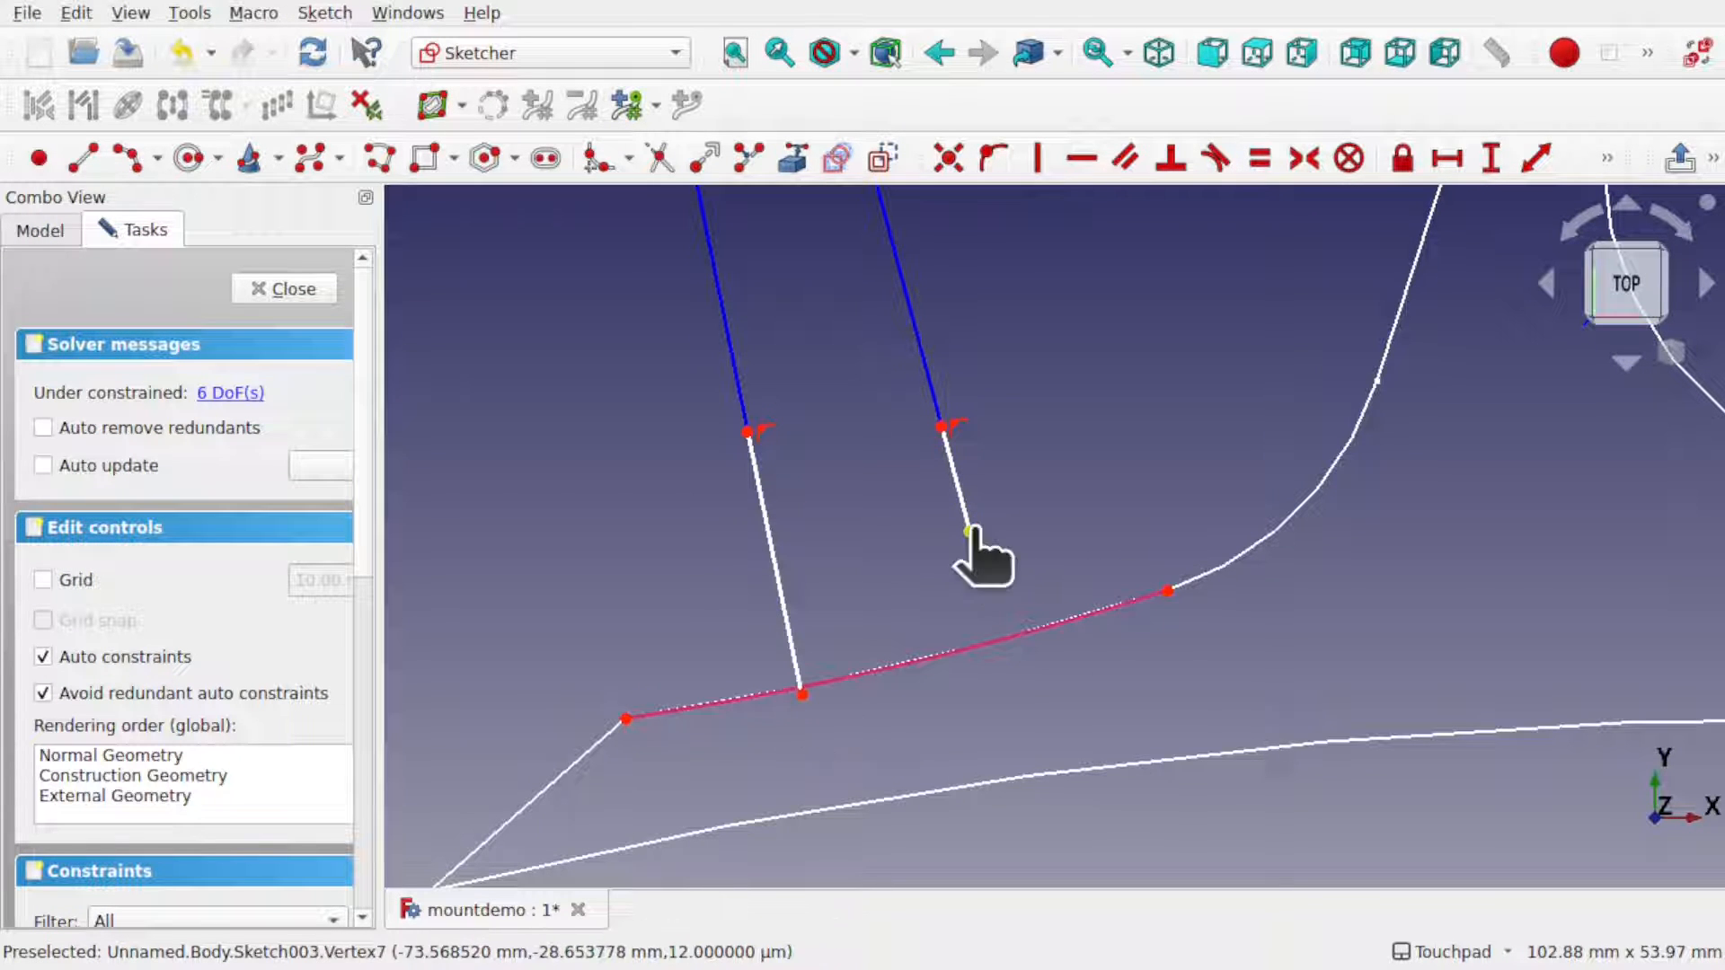
{"action": "left_click_drag", "start_coordinate": [971, 531], "coordinate": [1005, 653]}
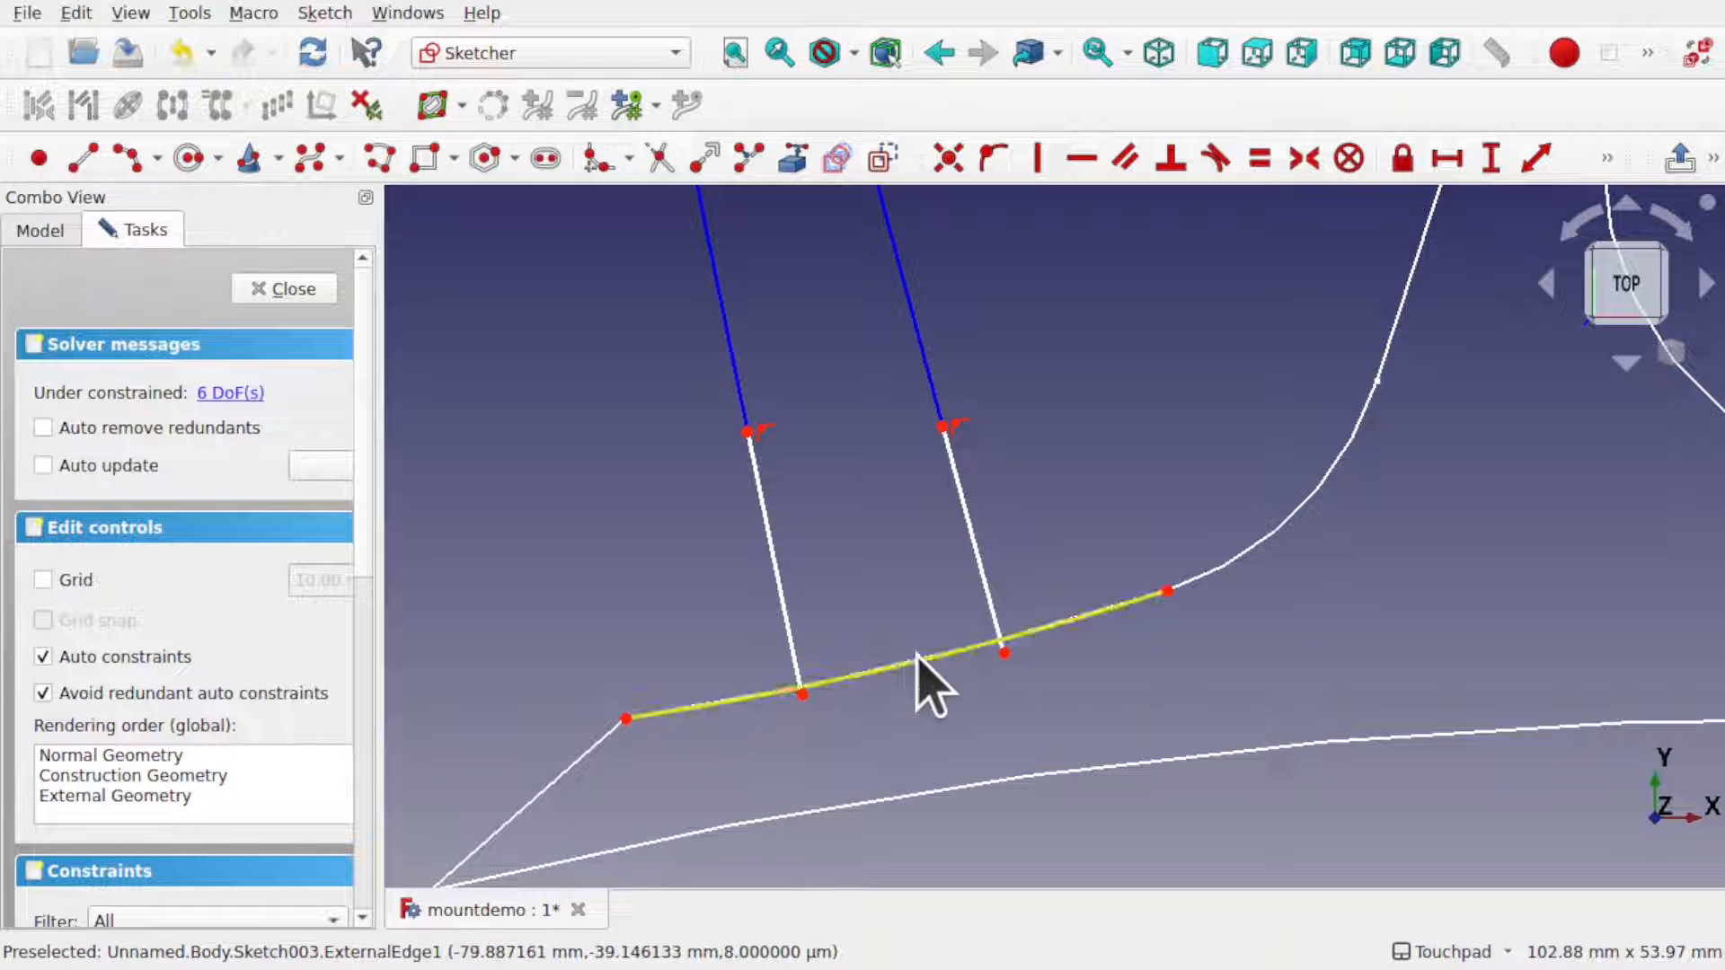
{"action": "left_click", "coordinate": [802, 694]}
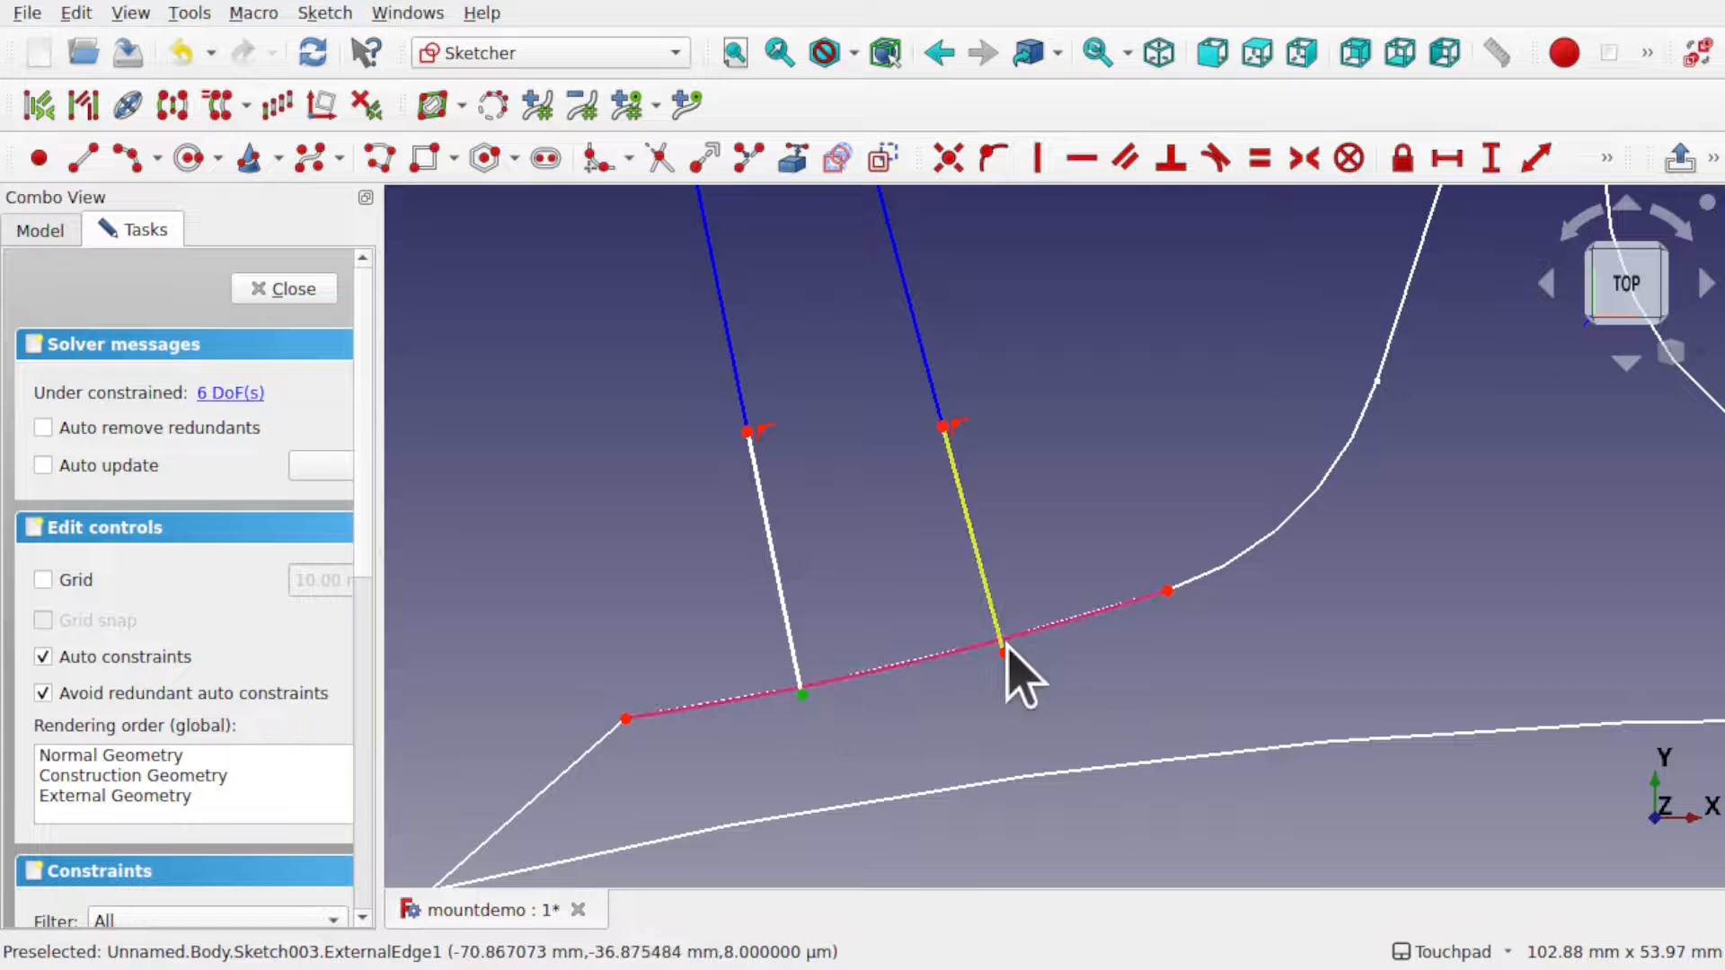
{"action": "left_click", "coordinate": [275, 292]}
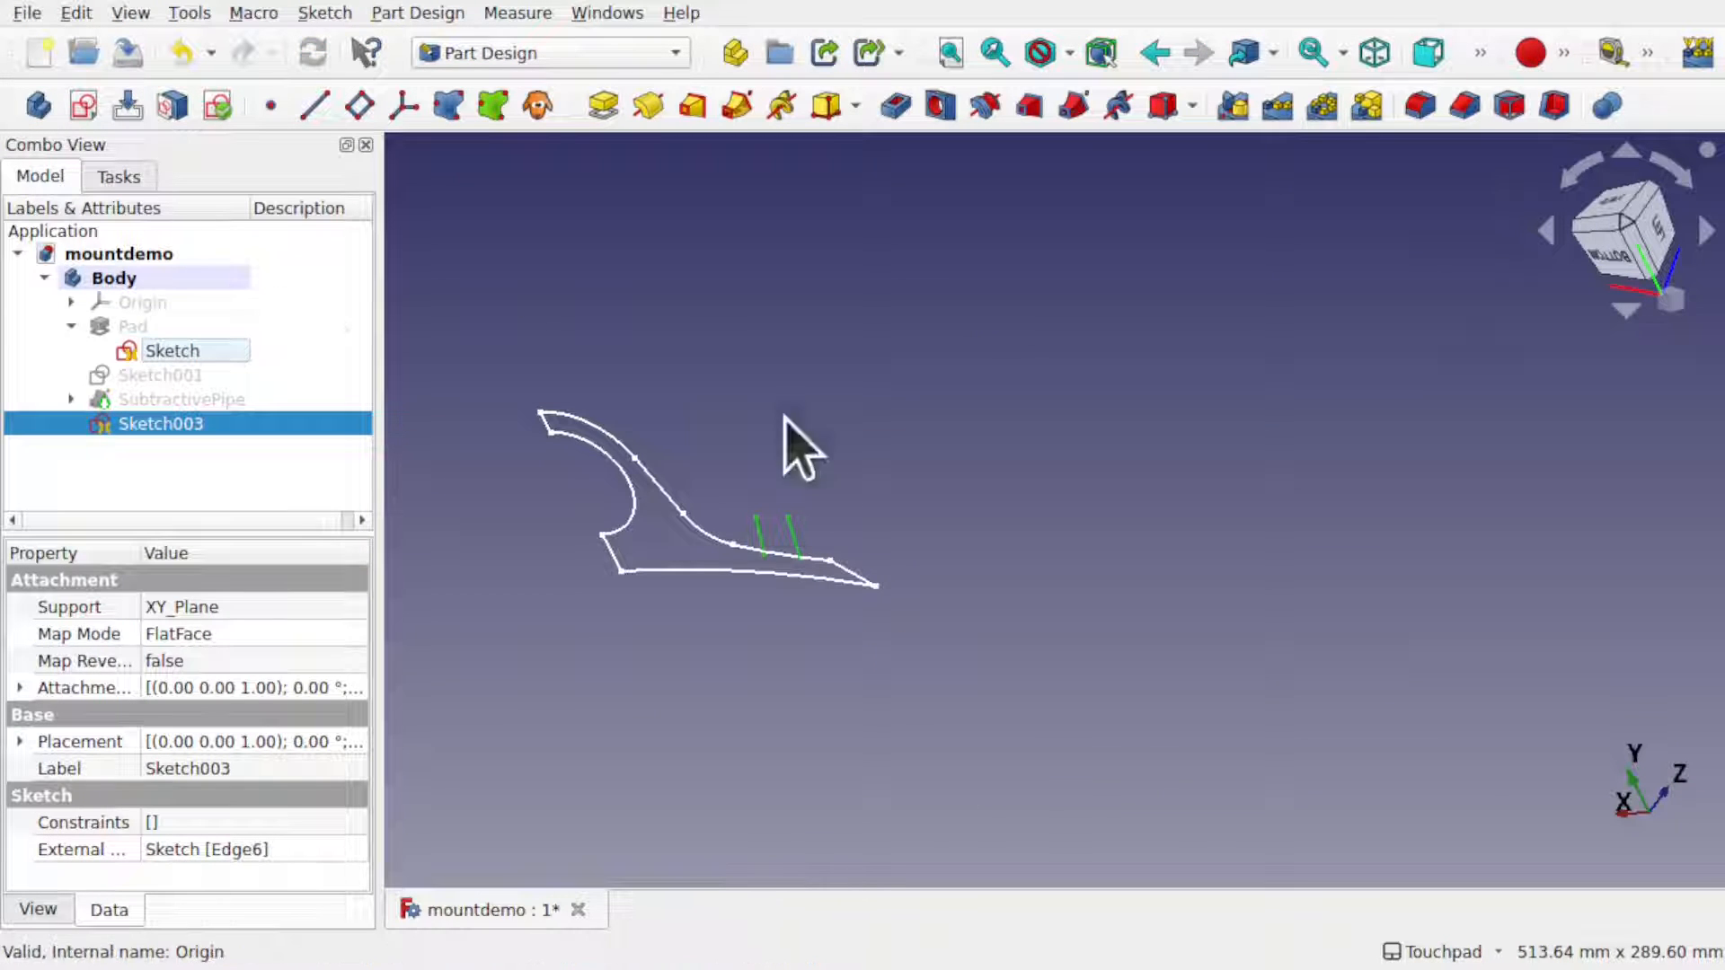
- Show the SubtractivePipe solid and hide the base sketch under the Pad
{"action": "left_click", "coordinate": [745, 603]}
{"action": "scroll", "coordinate": [755, 575], "scroll_direction": "up", "scroll_amount": 5}
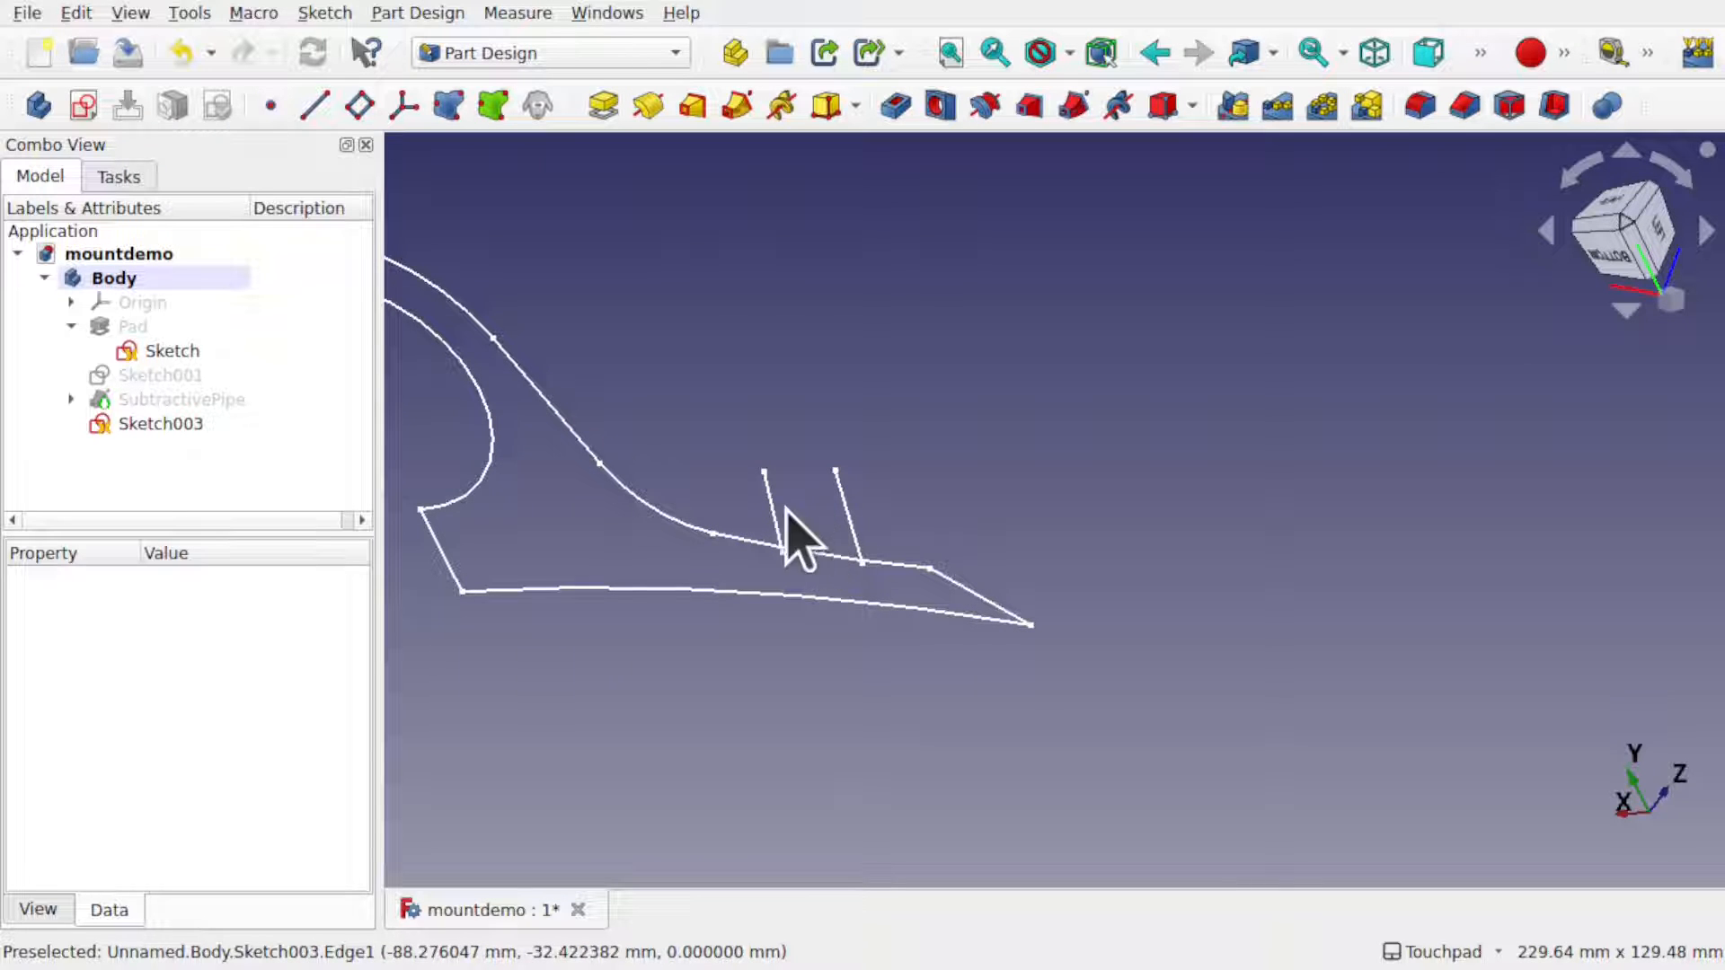
{"action": "left_click", "coordinate": [224, 401]}
{"action": "key", "text": "space"}
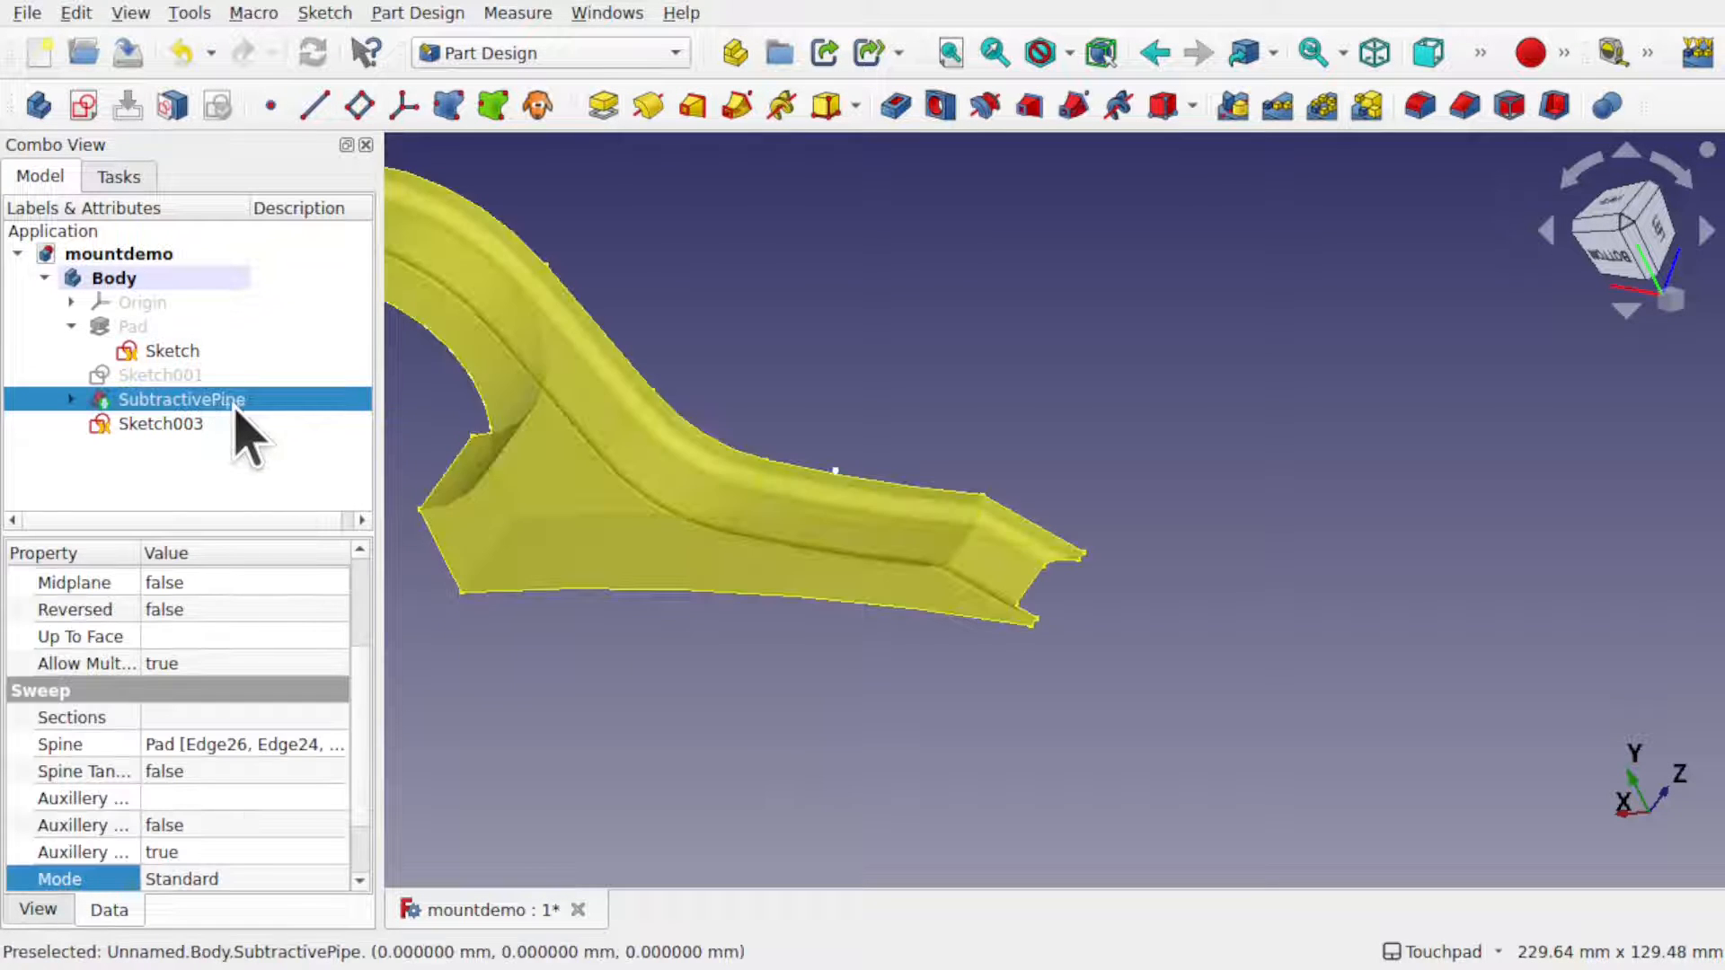
{"action": "left_click", "coordinate": [818, 687]}
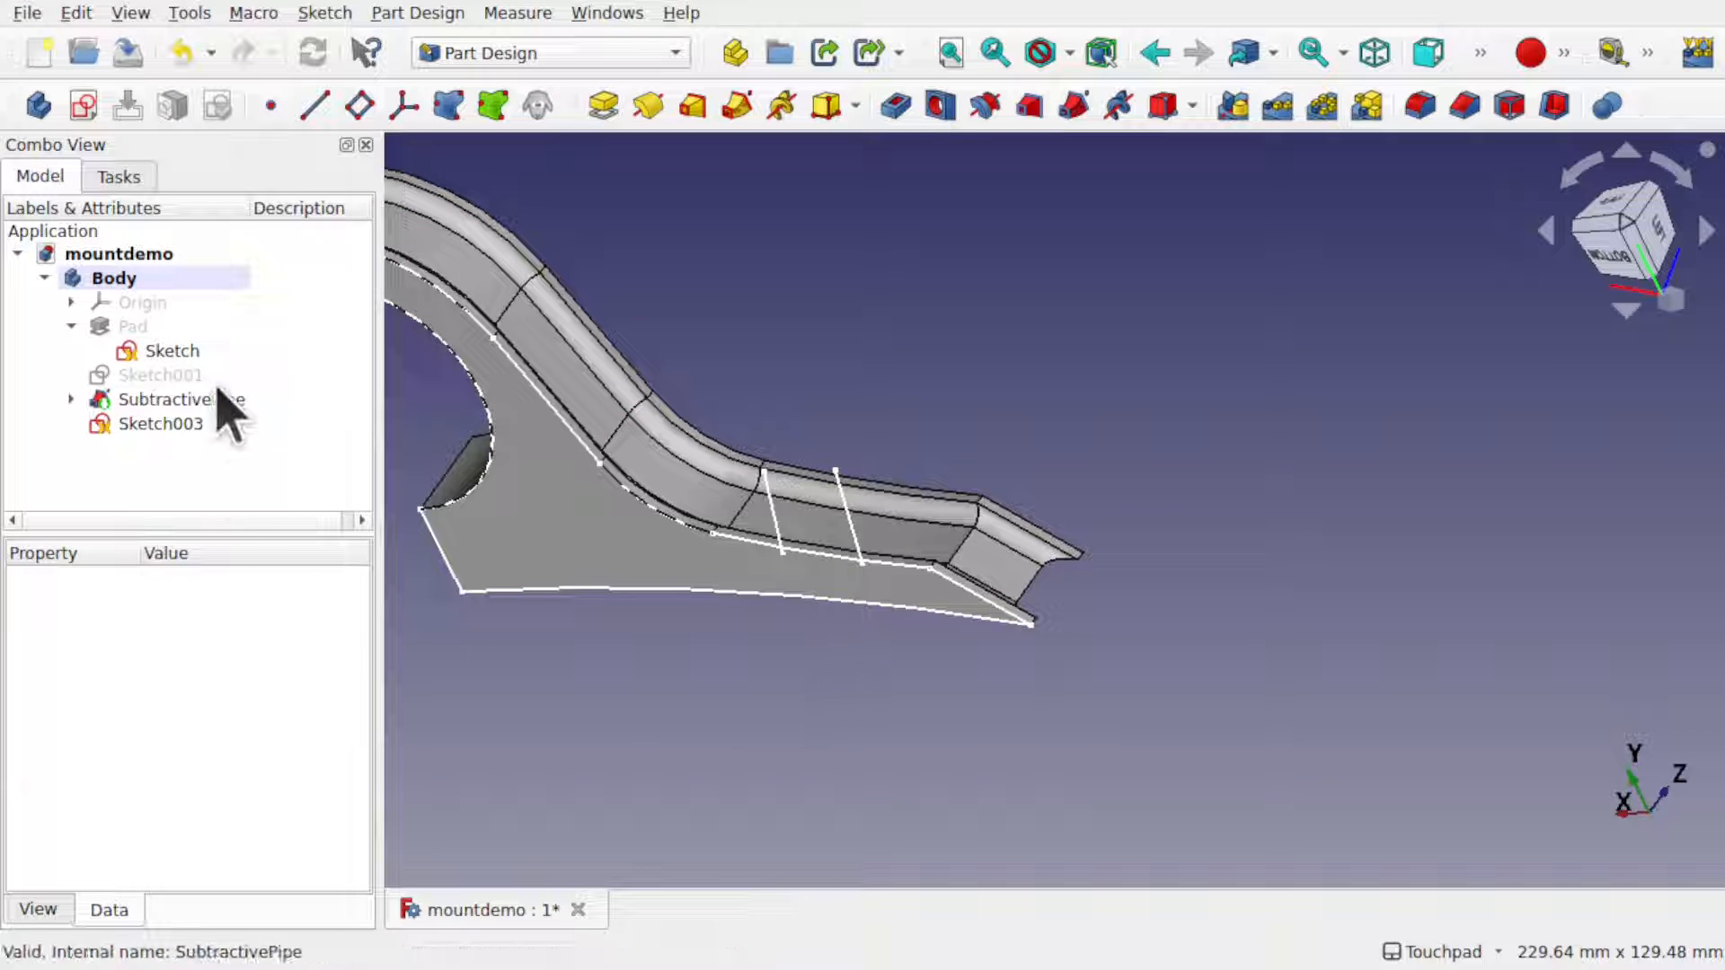
{"action": "left_click", "coordinate": [162, 355]}
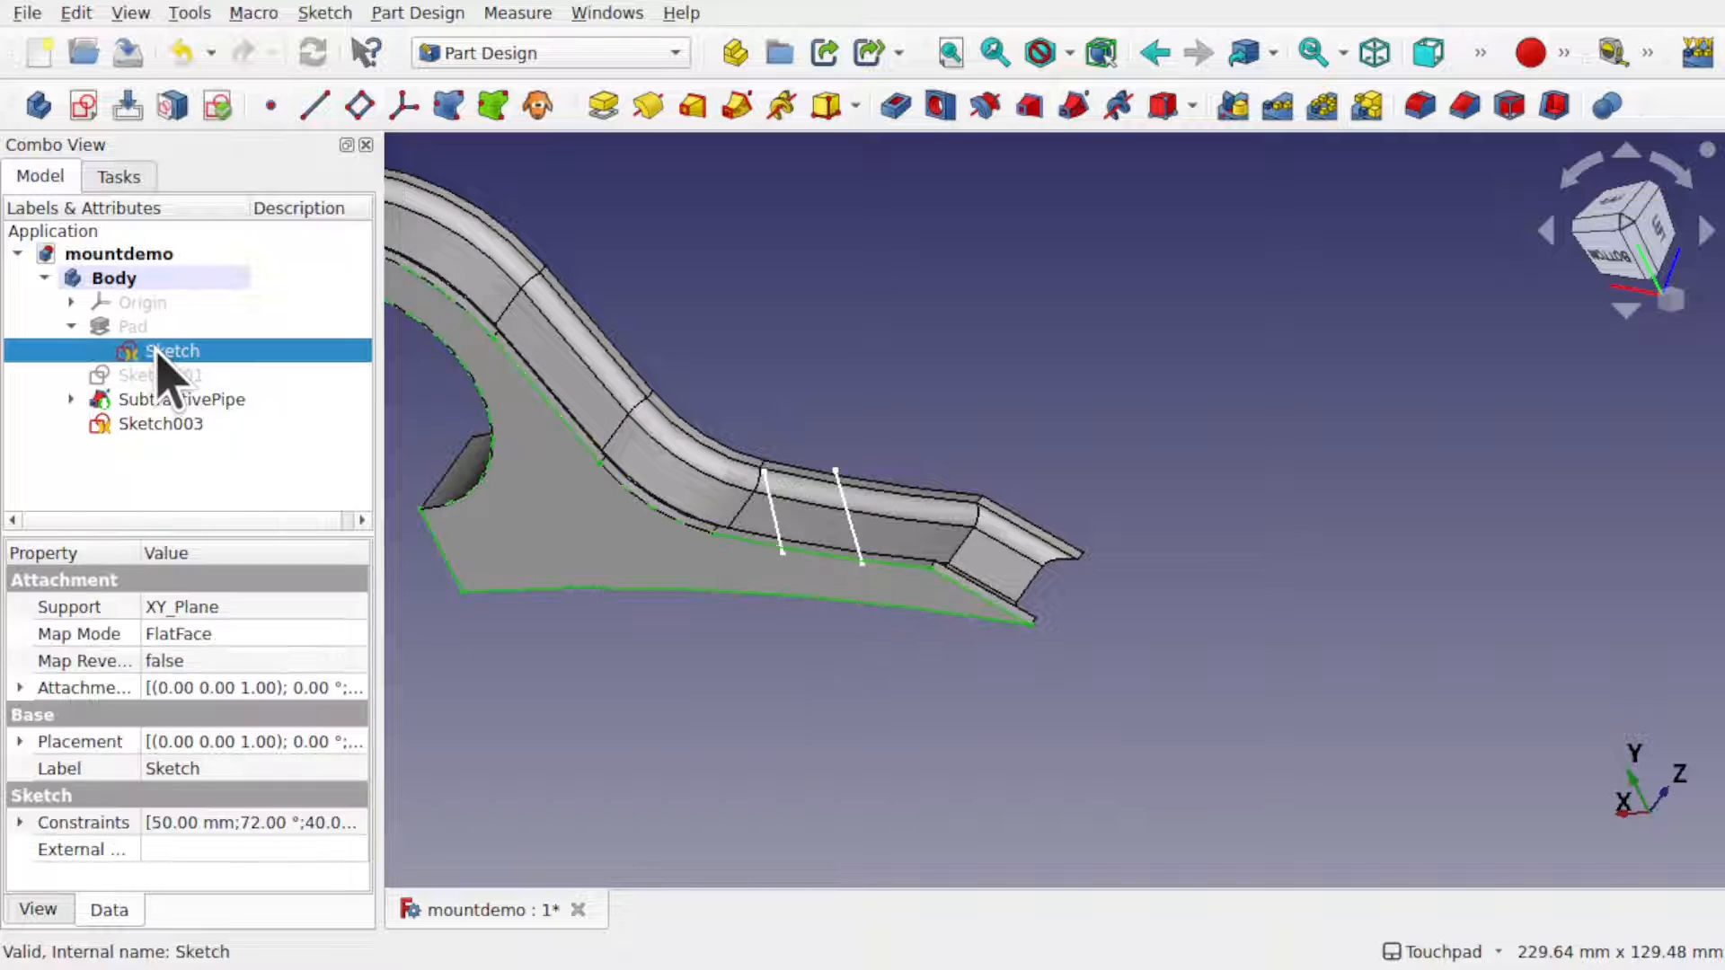
{"action": "left_click", "coordinate": [71, 327]}
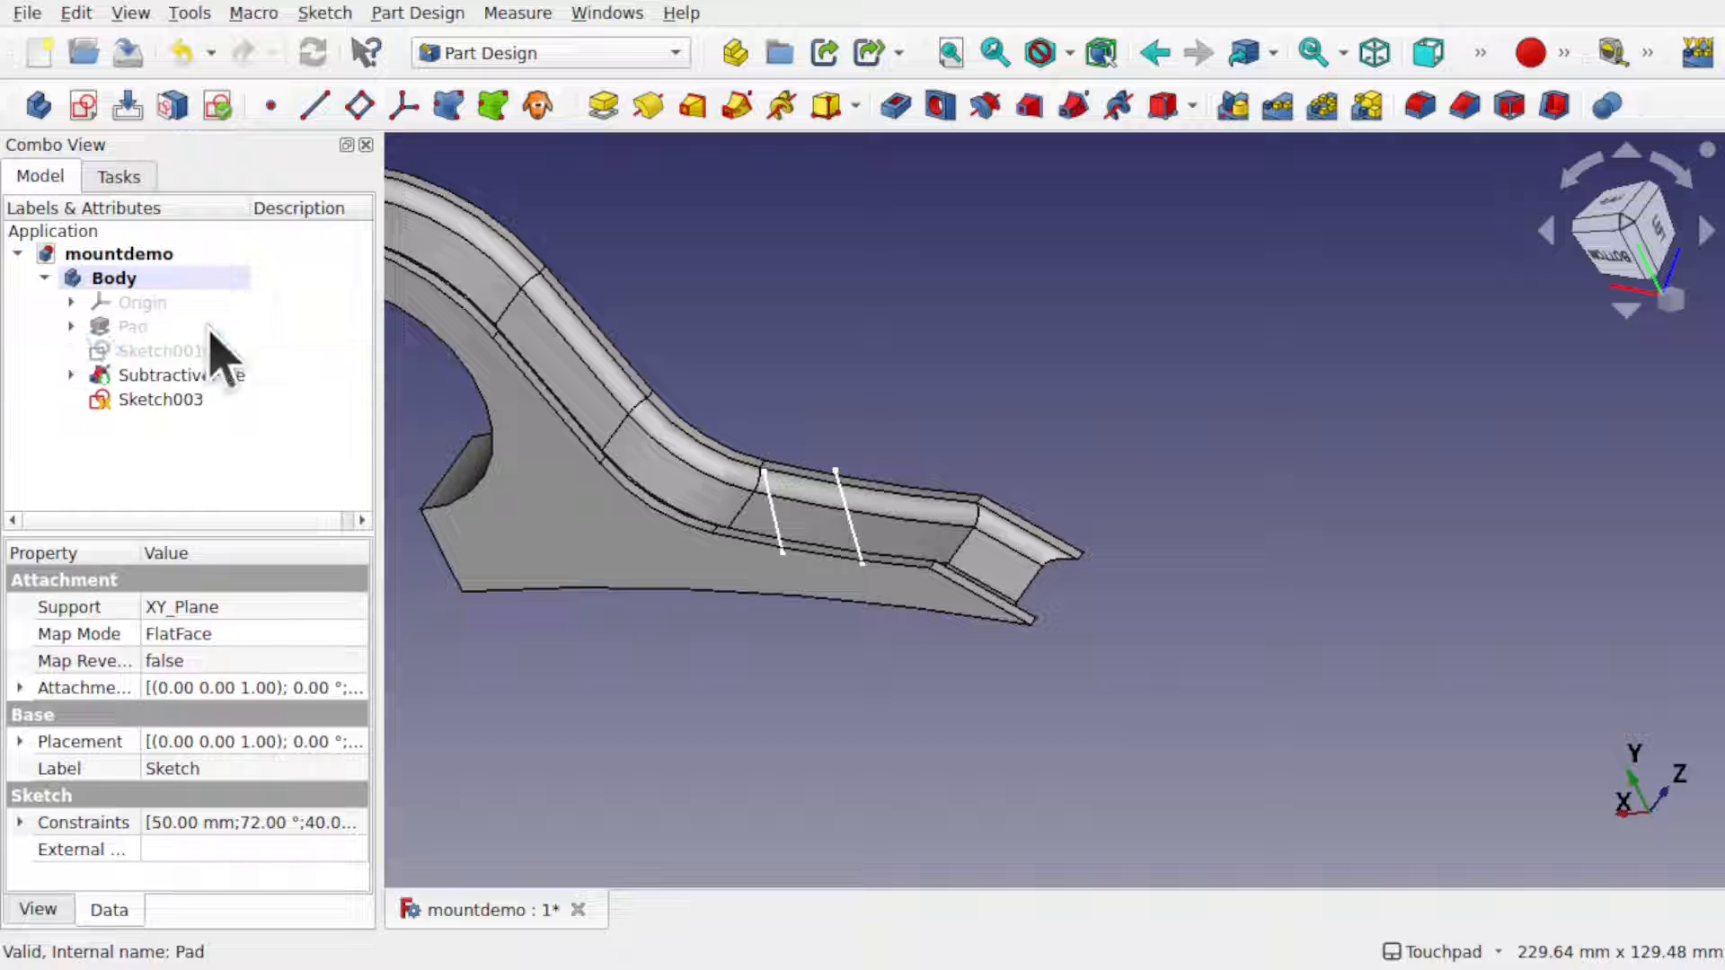
- Set the Z position of Sketch003's attachment offset to 10 mm
{"action": "left_click", "coordinate": [150, 405]}
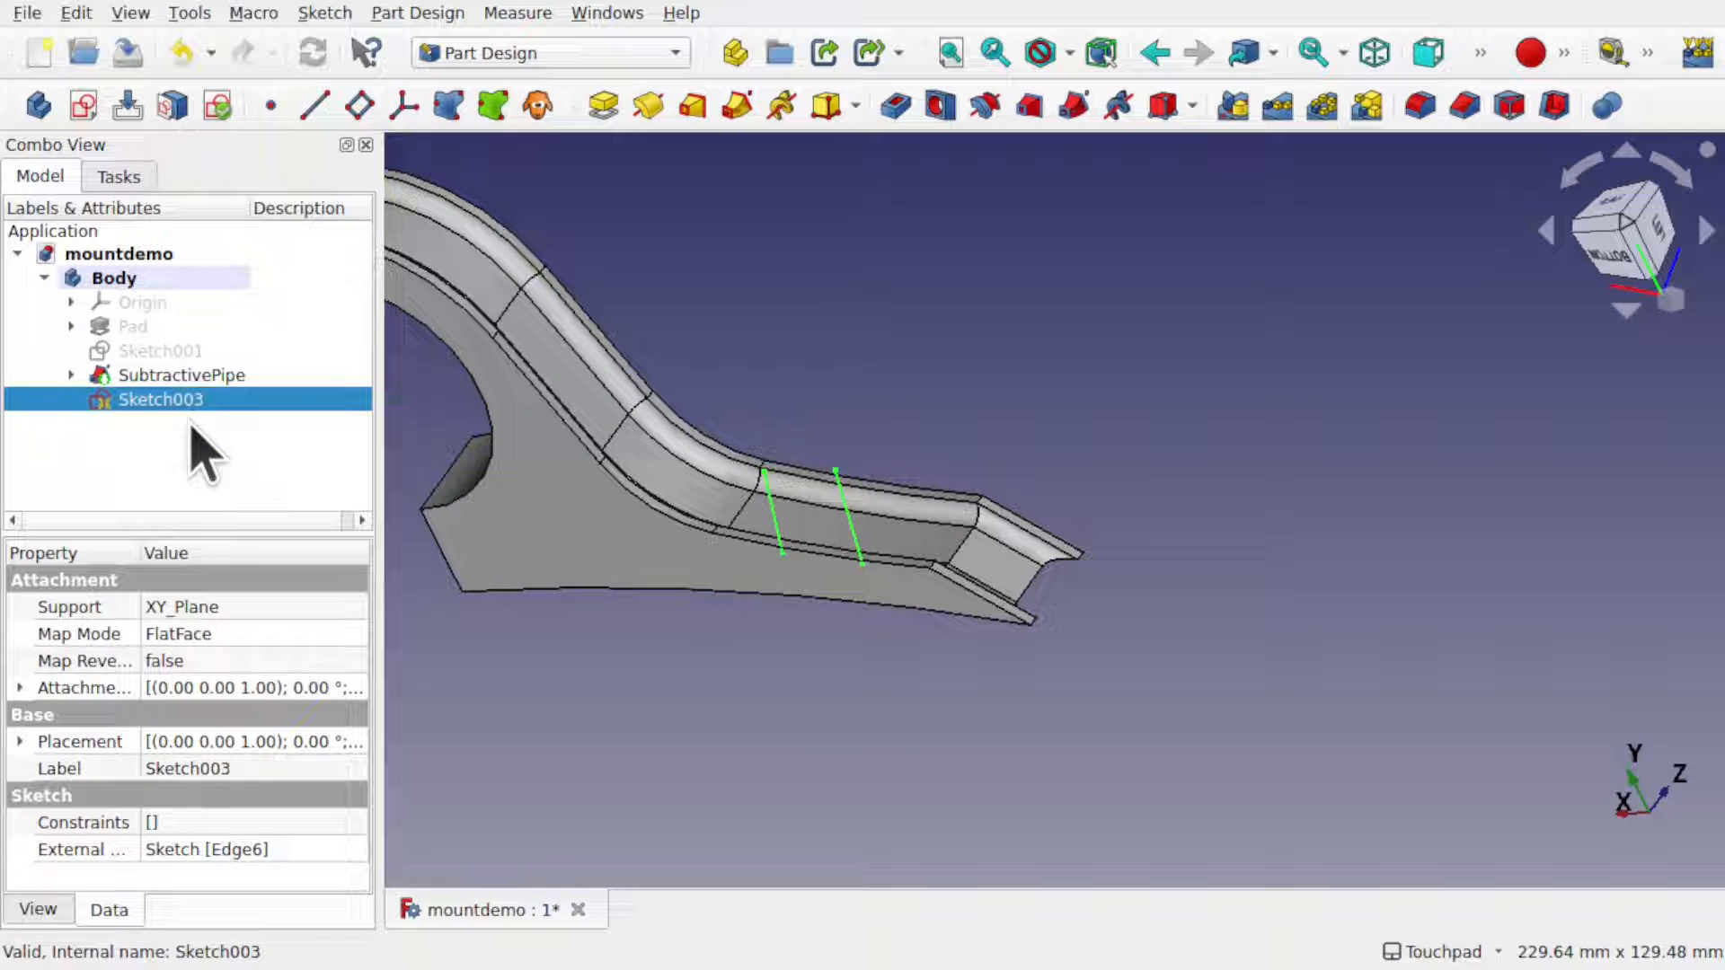
{"action": "middle_click_drag", "start_coordinate": [790, 554], "coordinate": [863, 585], "text": "alt"}
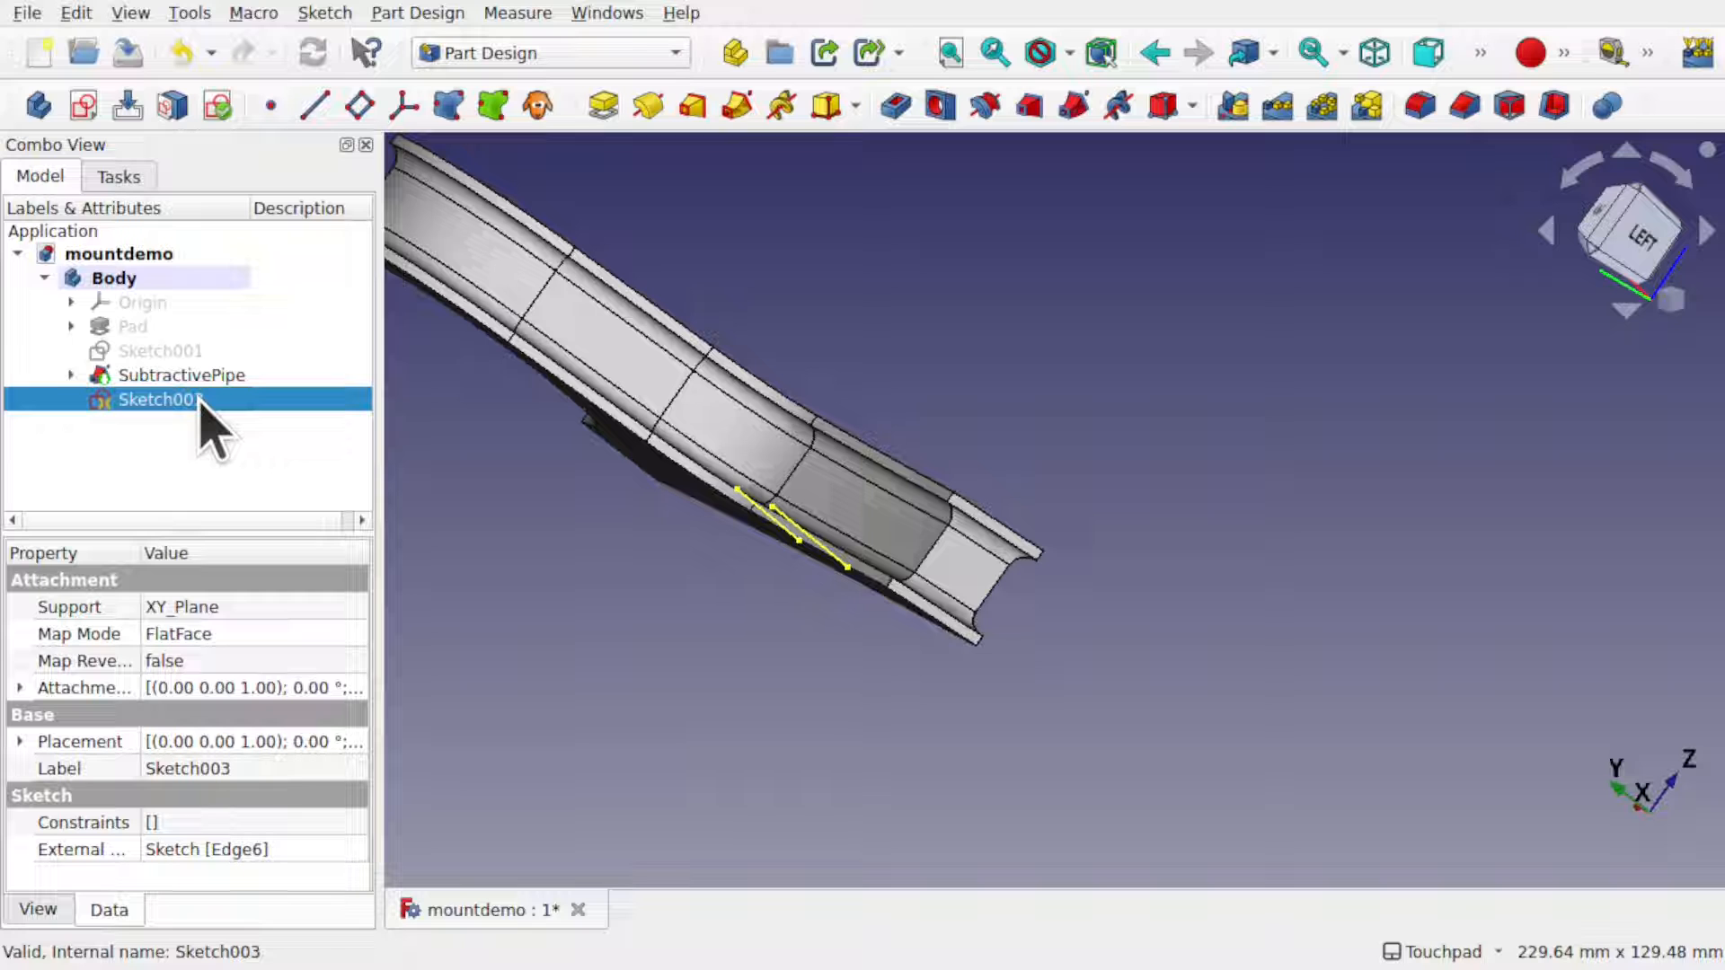
{"action": "left_click", "coordinate": [20, 688]}
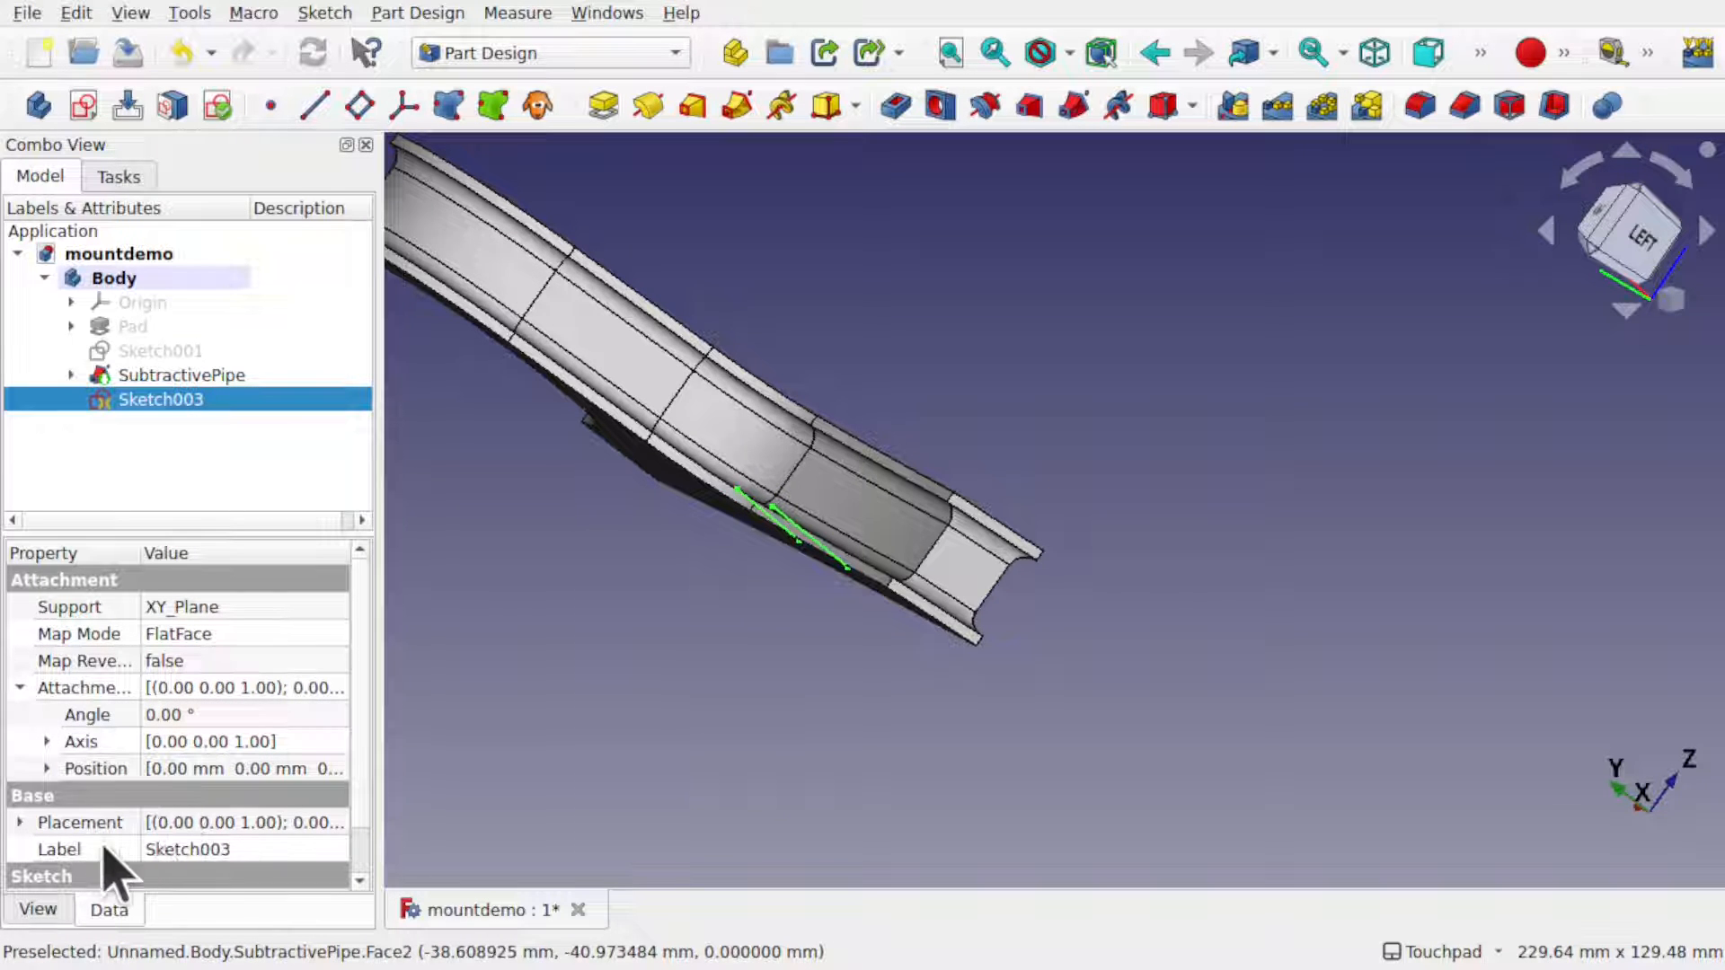
{"action": "left_click", "coordinate": [46, 768]}
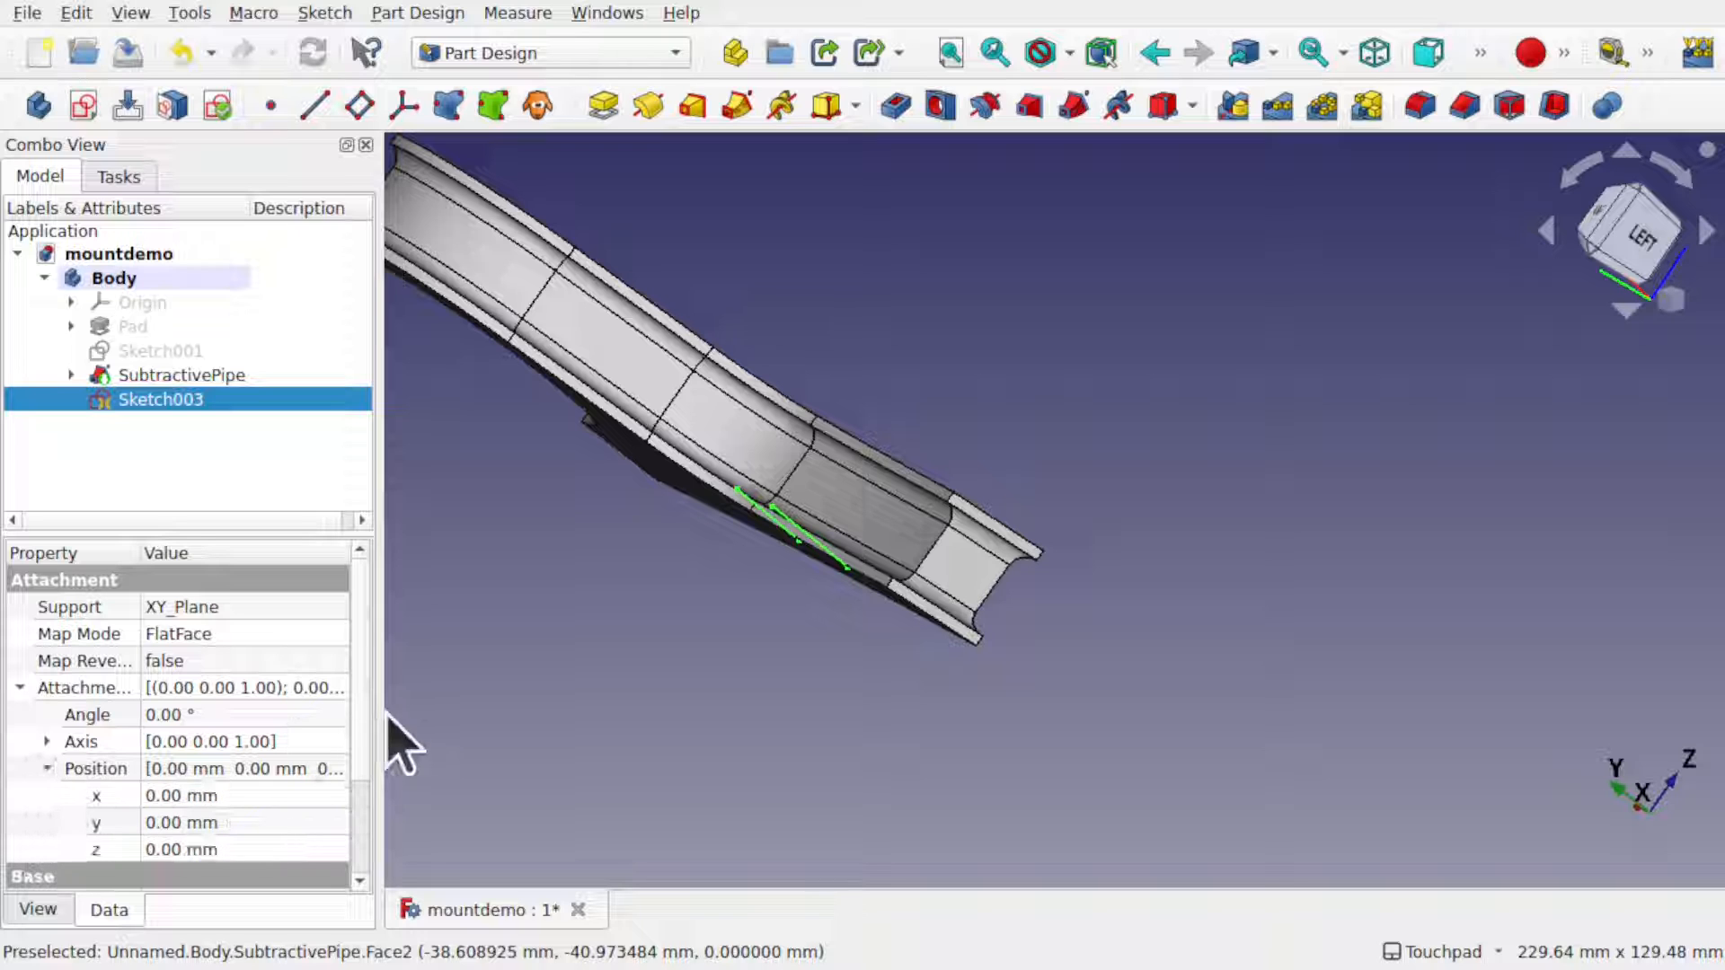
{"action": "scroll", "coordinate": [364, 710], "scroll_direction": "down", "scroll_amount": 1}
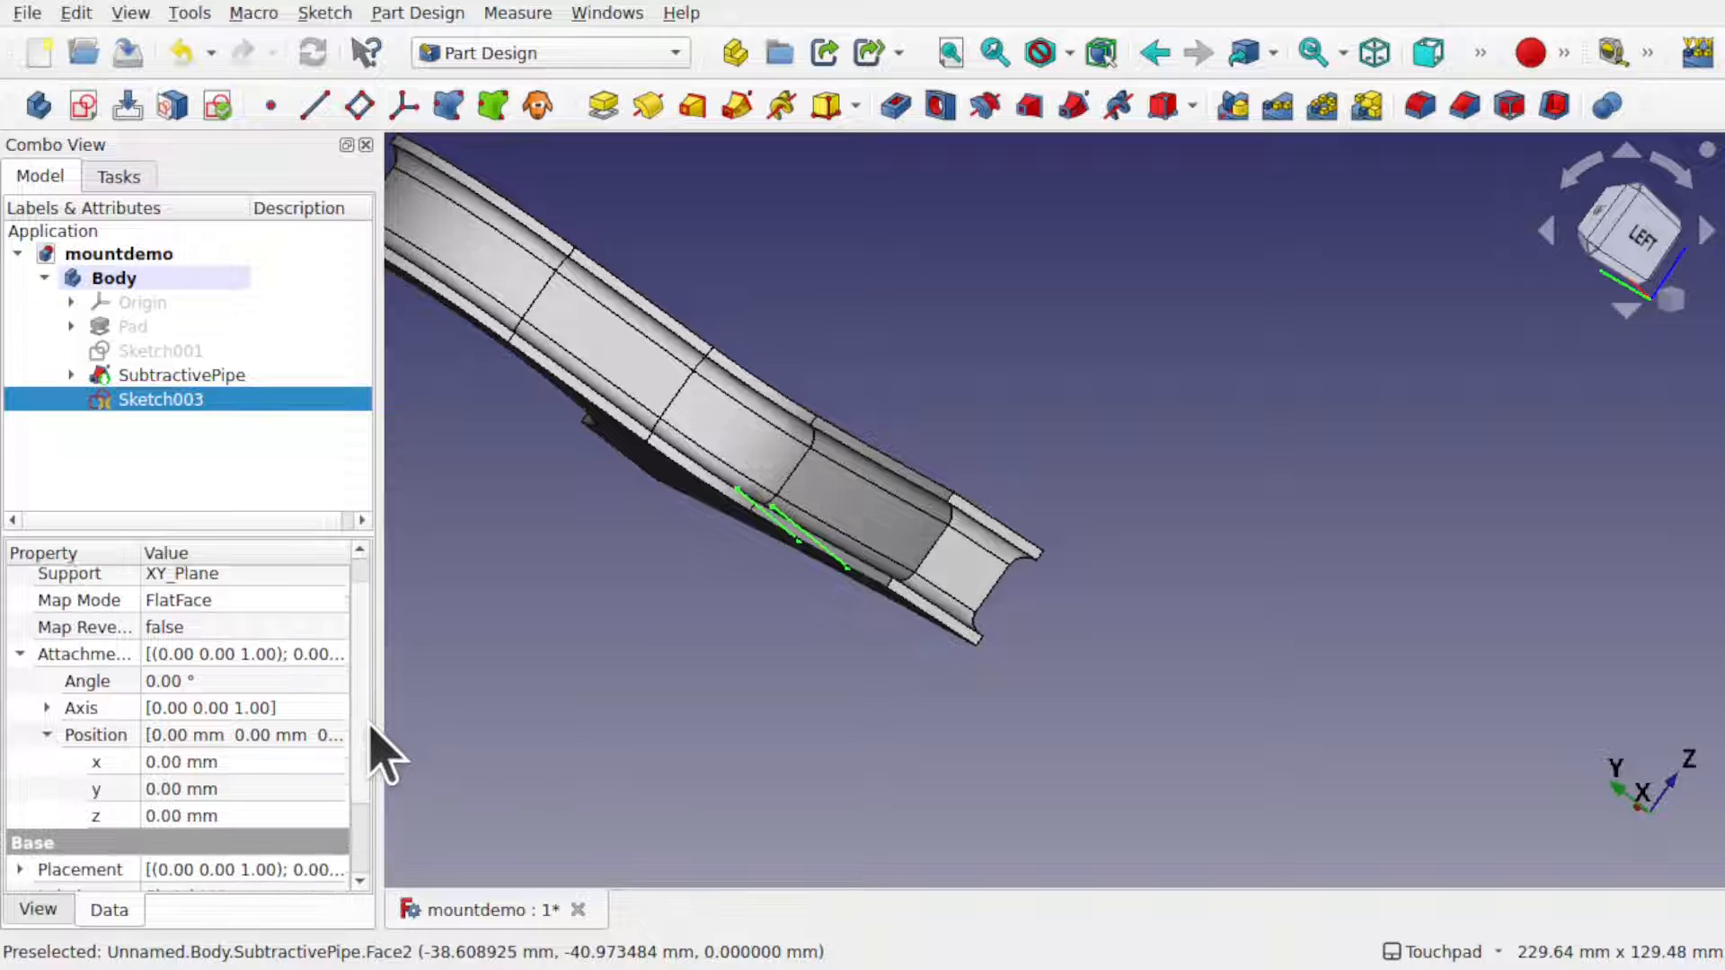
{"action": "left_click", "coordinate": [262, 806]}
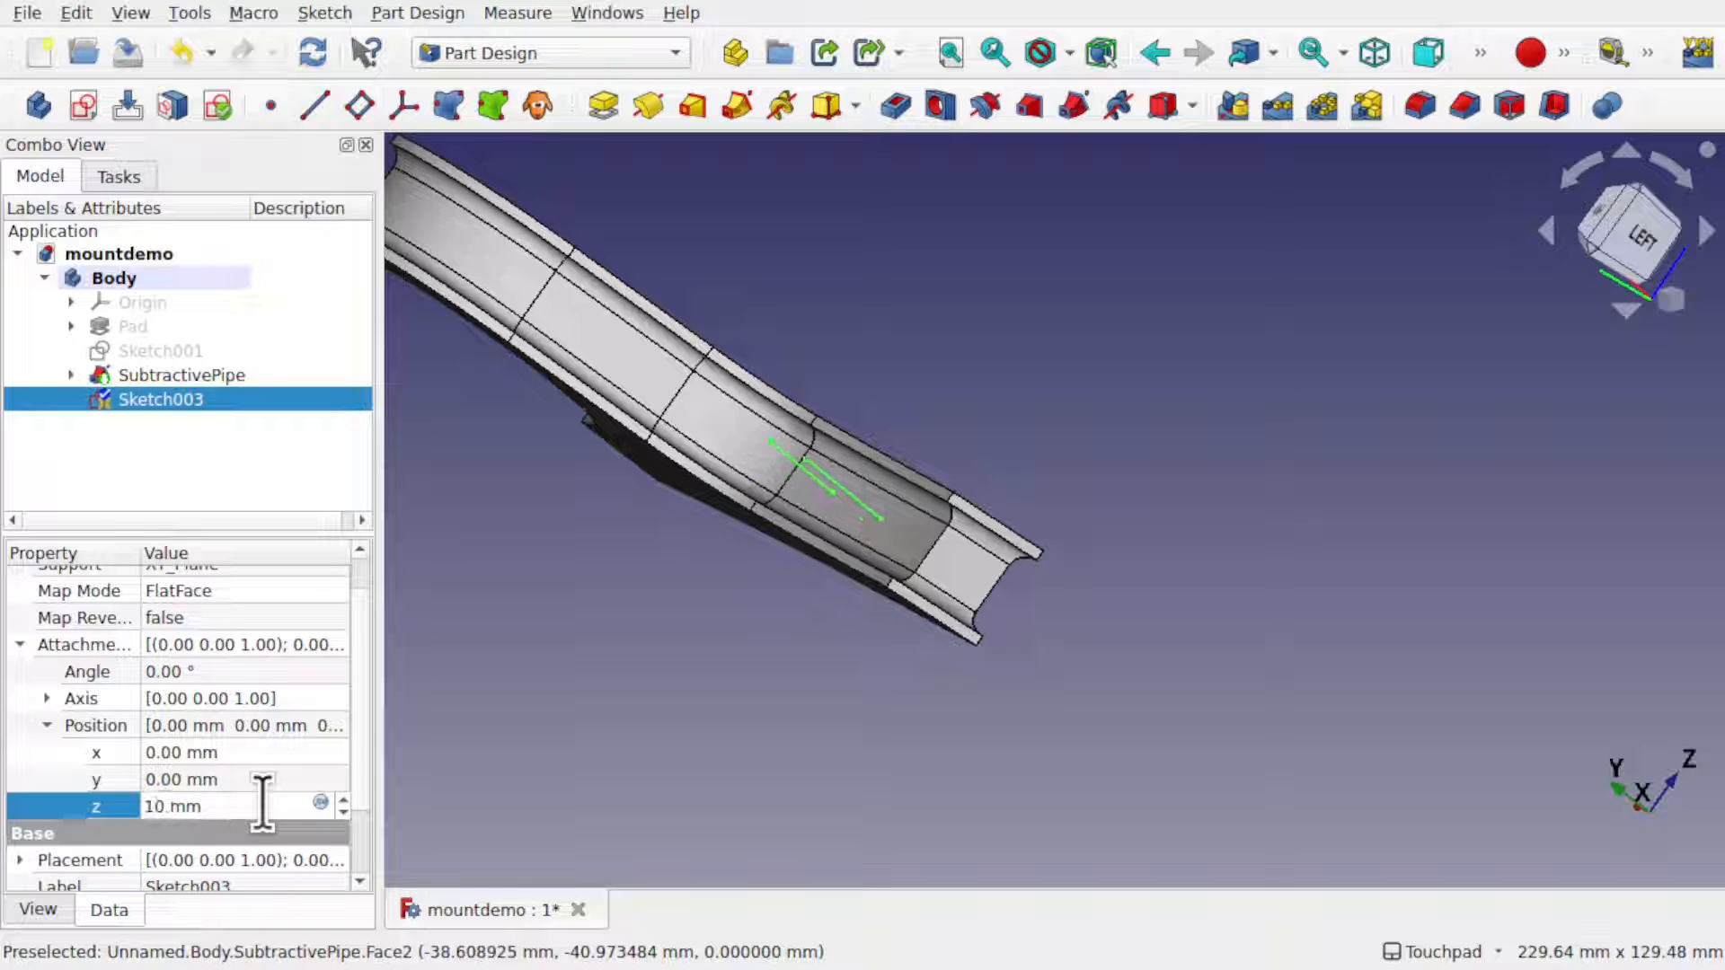
{"action": "type", "text": "10"}
{"action": "left_click", "coordinate": [898, 719]}
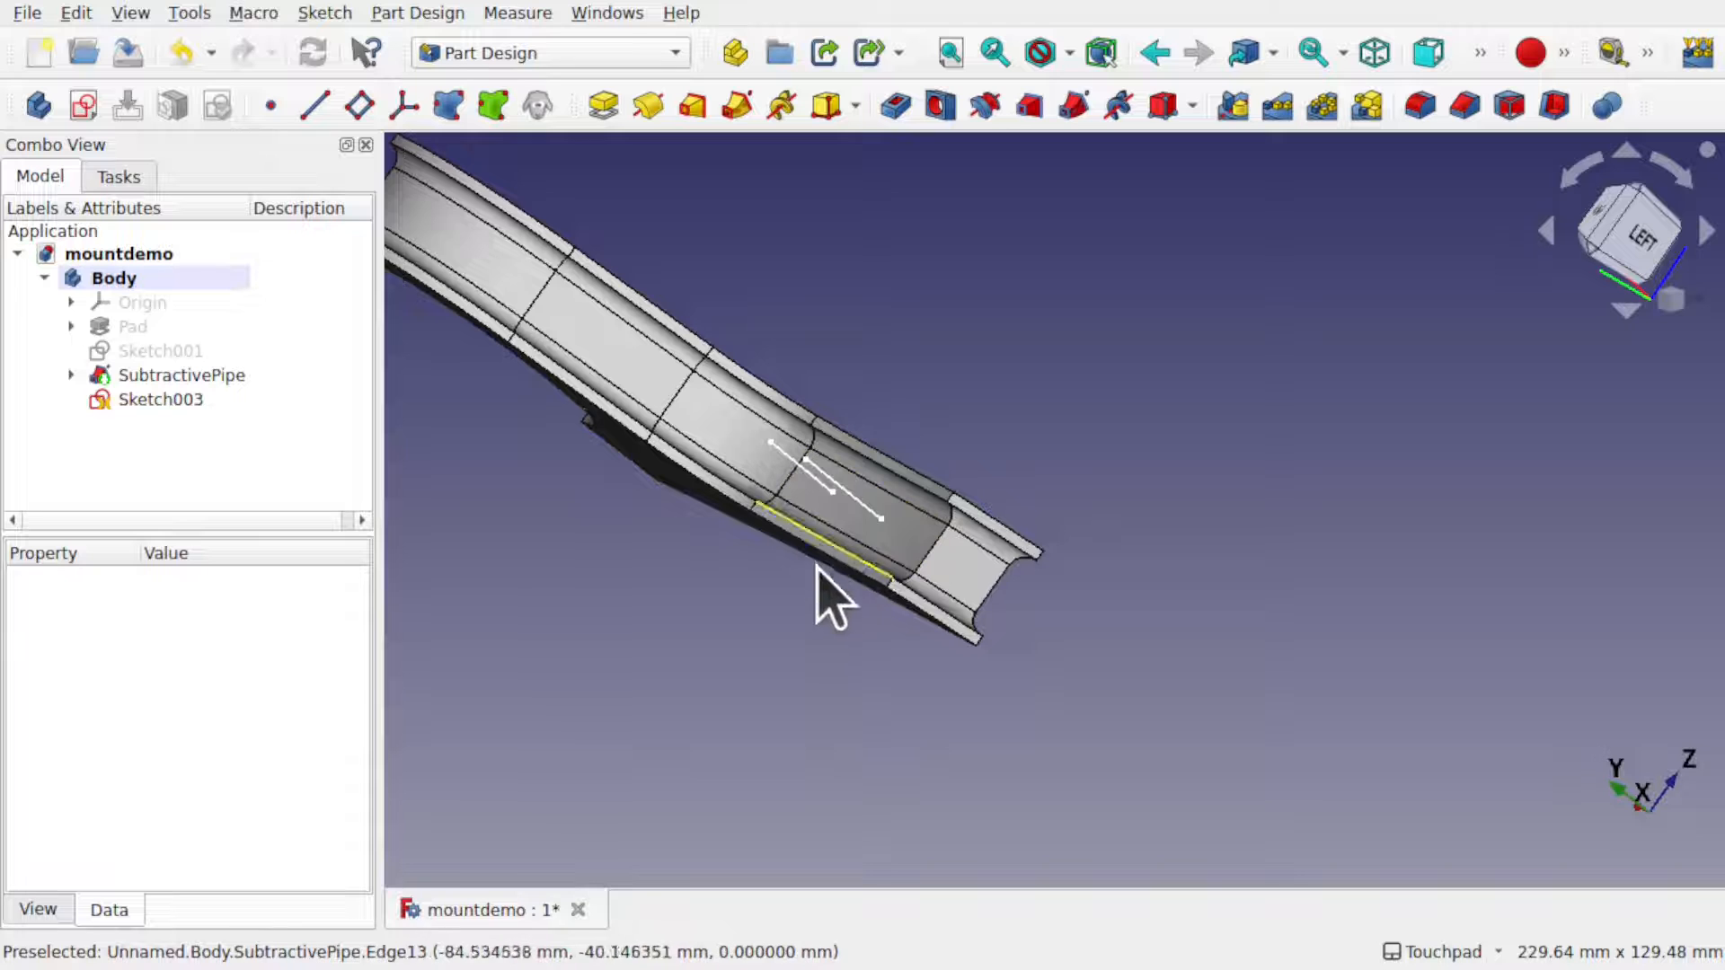
- Reopen Sketch003 for editing and cut the solid with a section view at the sketch plane
{"action": "mouse_move", "coordinate": [819, 565]}
{"action": "left_mouse_down", "text": "alt"}
{"action": "mouse_move", "coordinate": [952, 531]}
{"action": "mouse_move", "coordinate": [785, 516]}
{"action": "mouse_move", "coordinate": [758, 534]}
{"action": "mouse_move", "coordinate": [1205, 396]}
{"action": "mouse_move", "coordinate": [1175, 339]}
{"action": "mouse_move", "coordinate": [1264, 296]}
{"action": "left_mouse_up", "text": "alt"}
{"action": "scroll", "coordinate": [876, 539], "scroll_direction": "up", "scroll_amount": 3}
{"action": "scroll", "coordinate": [849, 530], "scroll_direction": "up", "scroll_amount": 3}
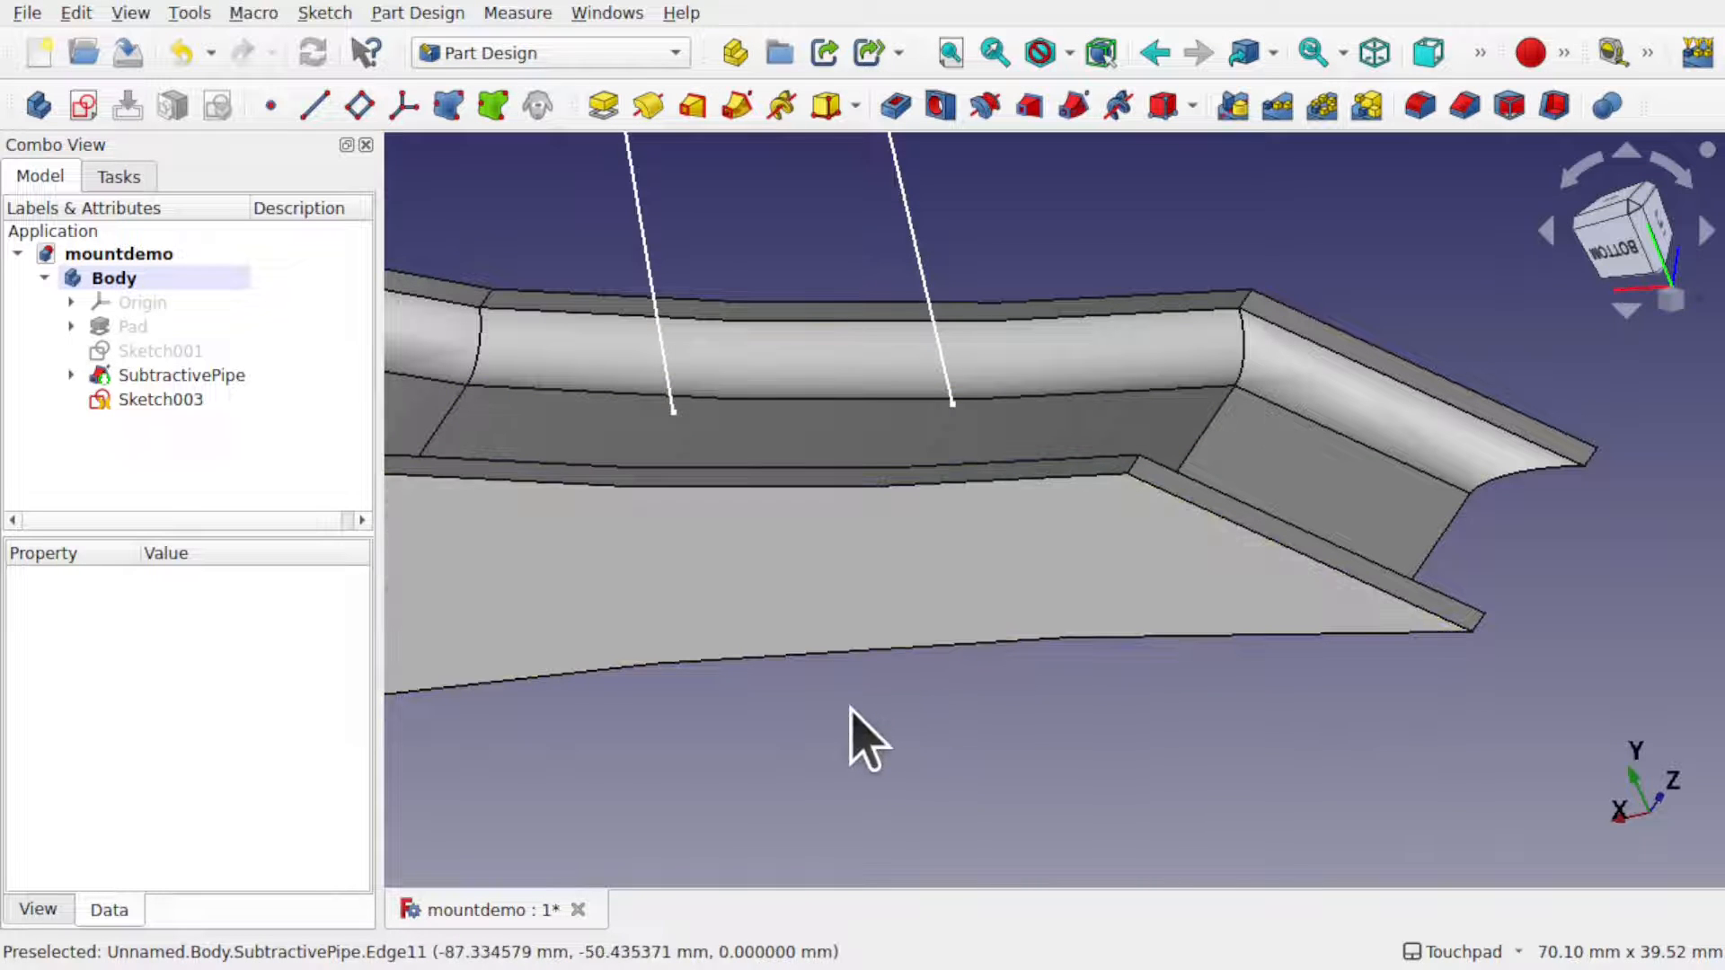
{"action": "double_click", "coordinate": [144, 400]}
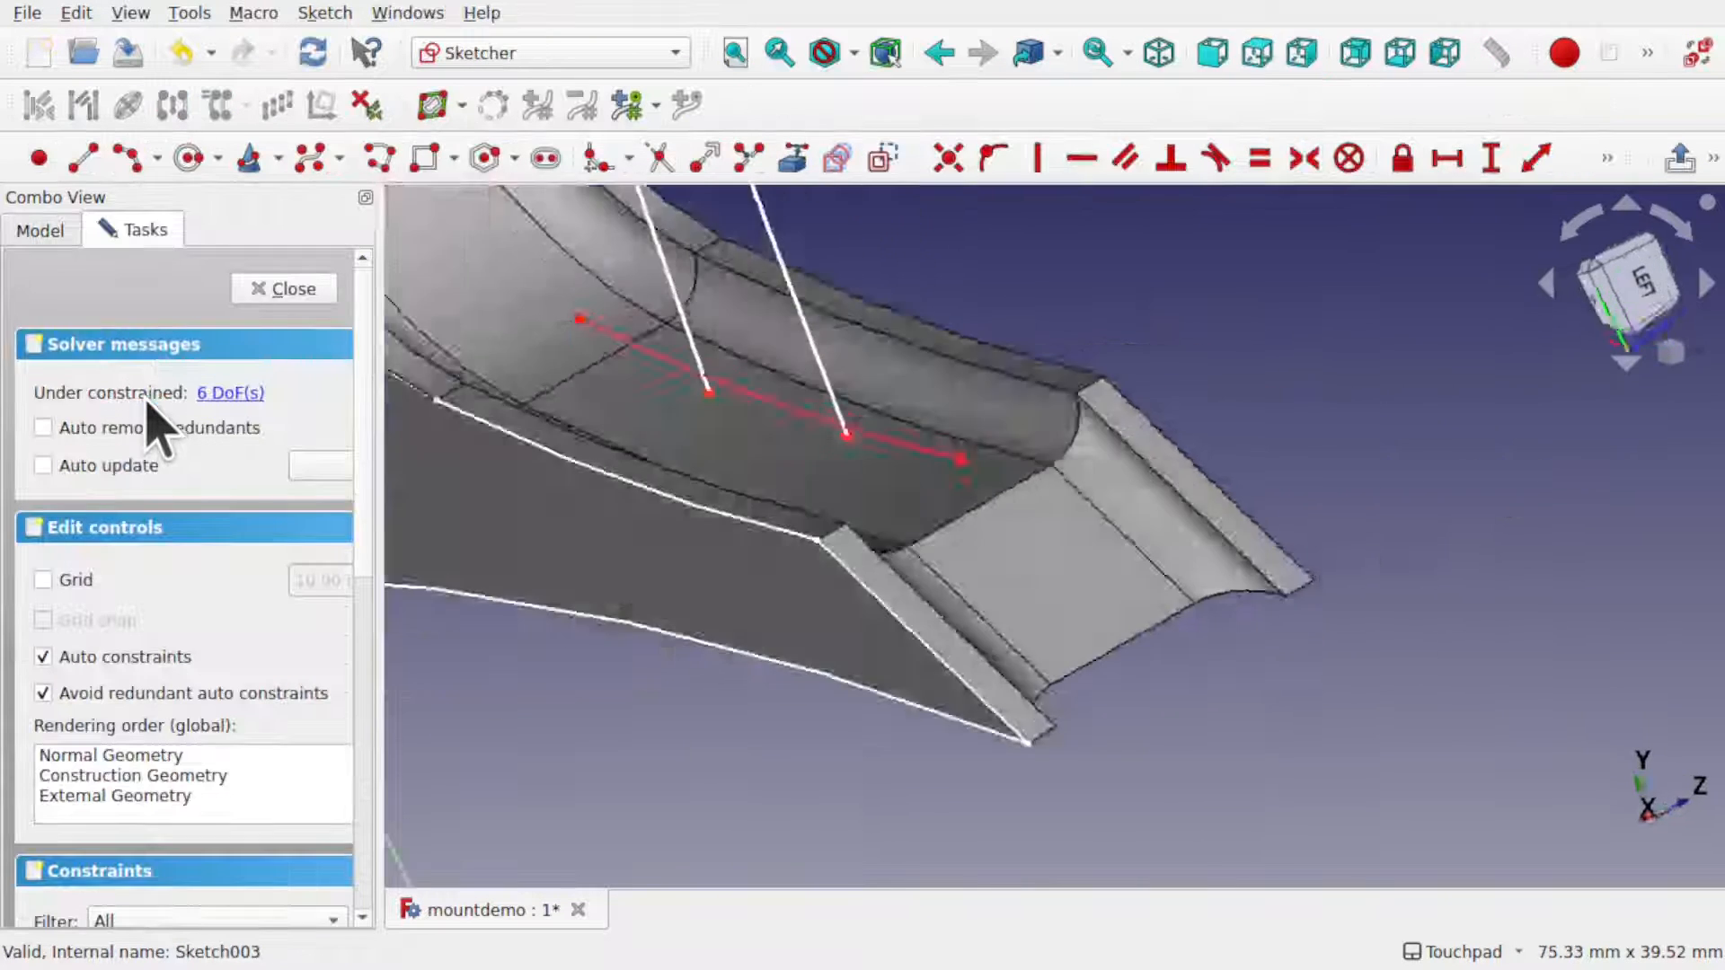
{"action": "left_click_drag", "start_coordinate": [905, 324], "coordinate": [1009, 435], "text": "alt"}
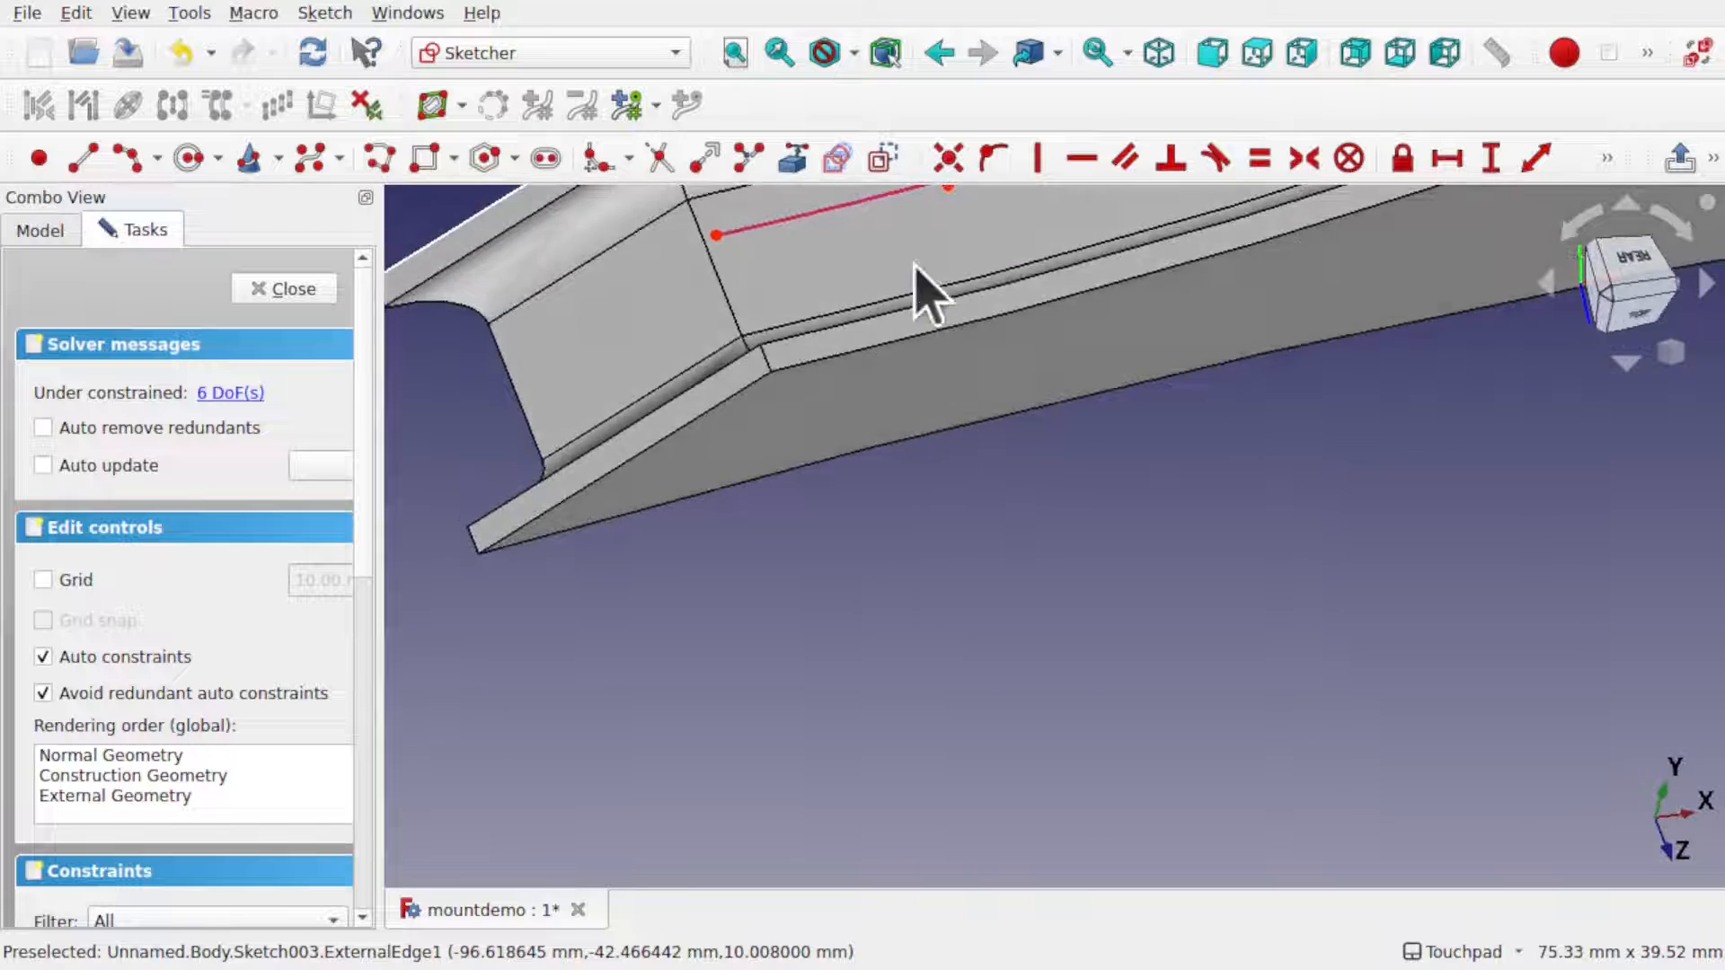
{"action": "mouse_move", "coordinate": [915, 262]}
{"action": "left_mouse_down", "text": "shift"}
{"action": "mouse_move", "coordinate": [926, 604]}
{"action": "mouse_move", "coordinate": [1063, 589]}
{"action": "mouse_move", "coordinate": [1012, 524]}
{"action": "left_mouse_up", "text": "shift"}
{"action": "scroll", "coordinate": [1013, 524], "scroll_direction": "up", "scroll_amount": 3}
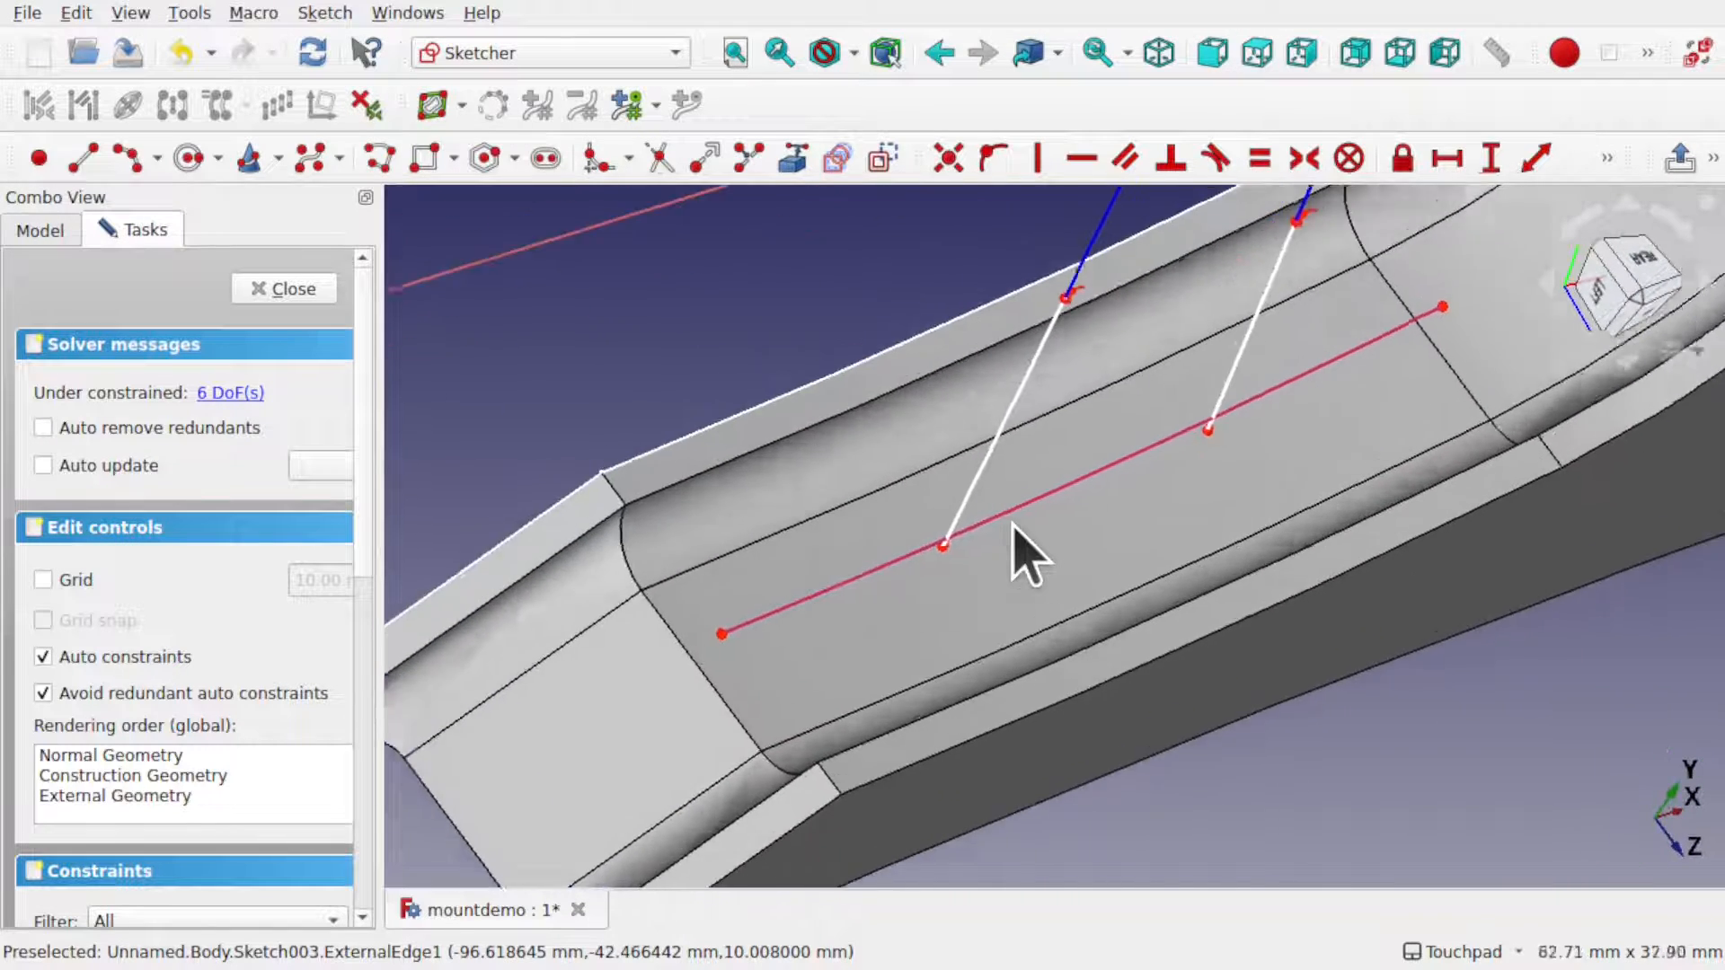
{"action": "scroll", "coordinate": [1013, 530], "scroll_direction": "down", "scroll_amount": 1}
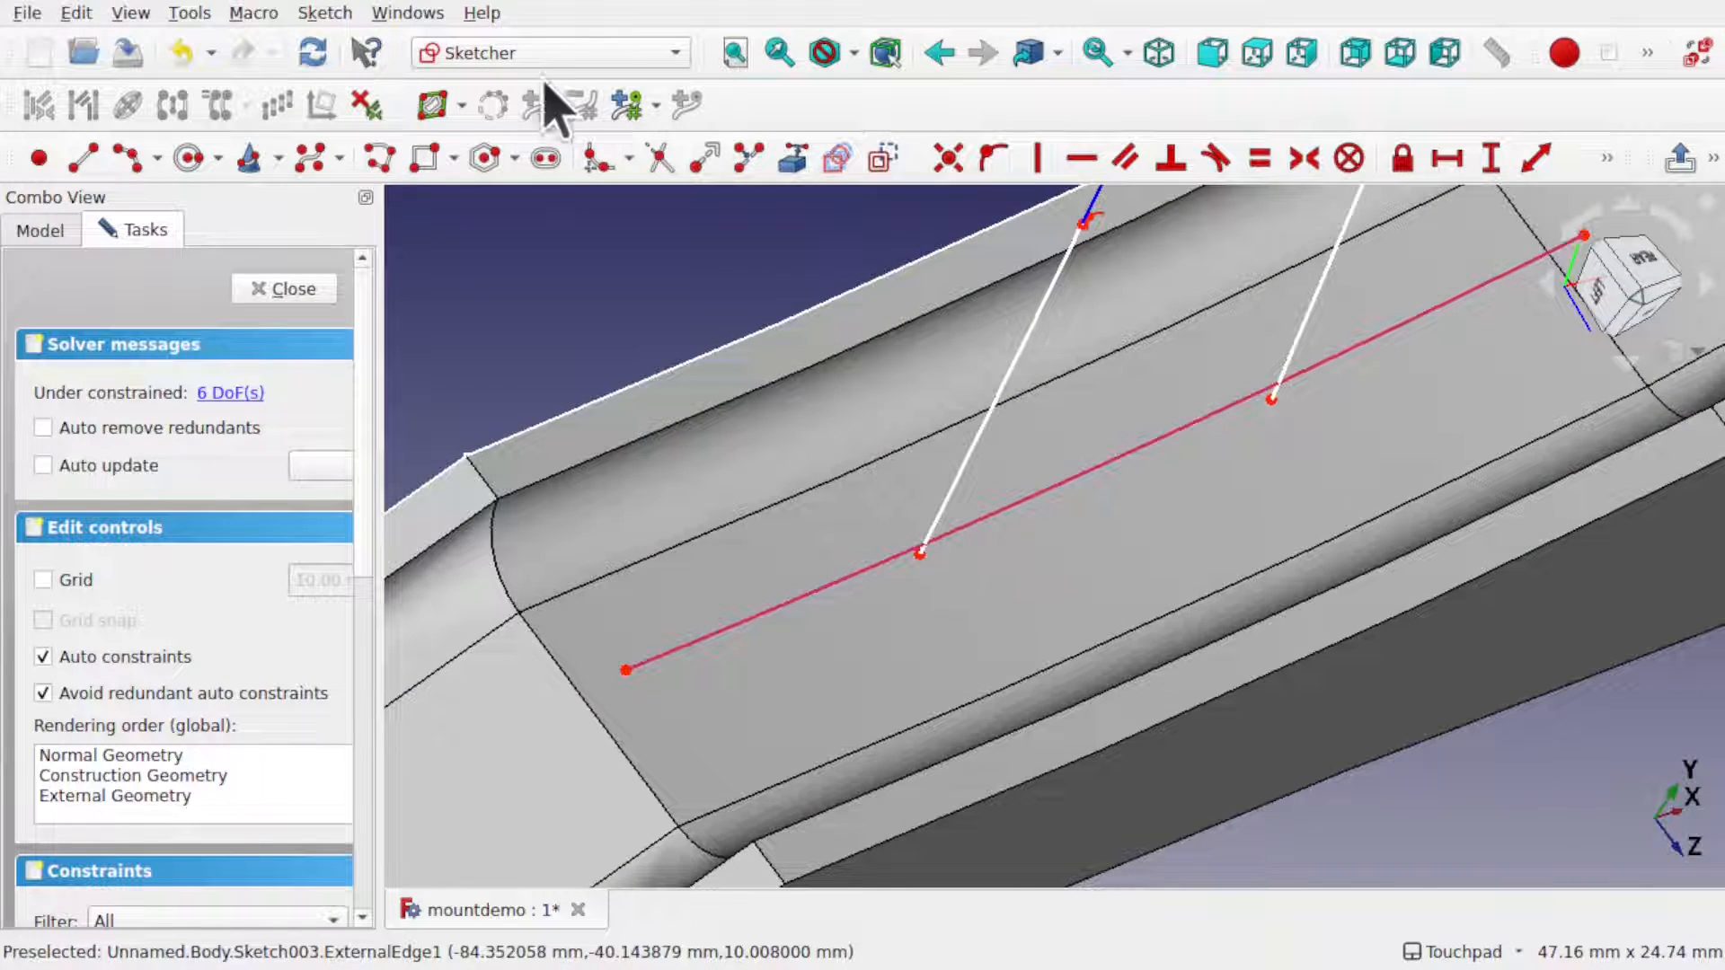
{"action": "left_click", "coordinate": [324, 12]}
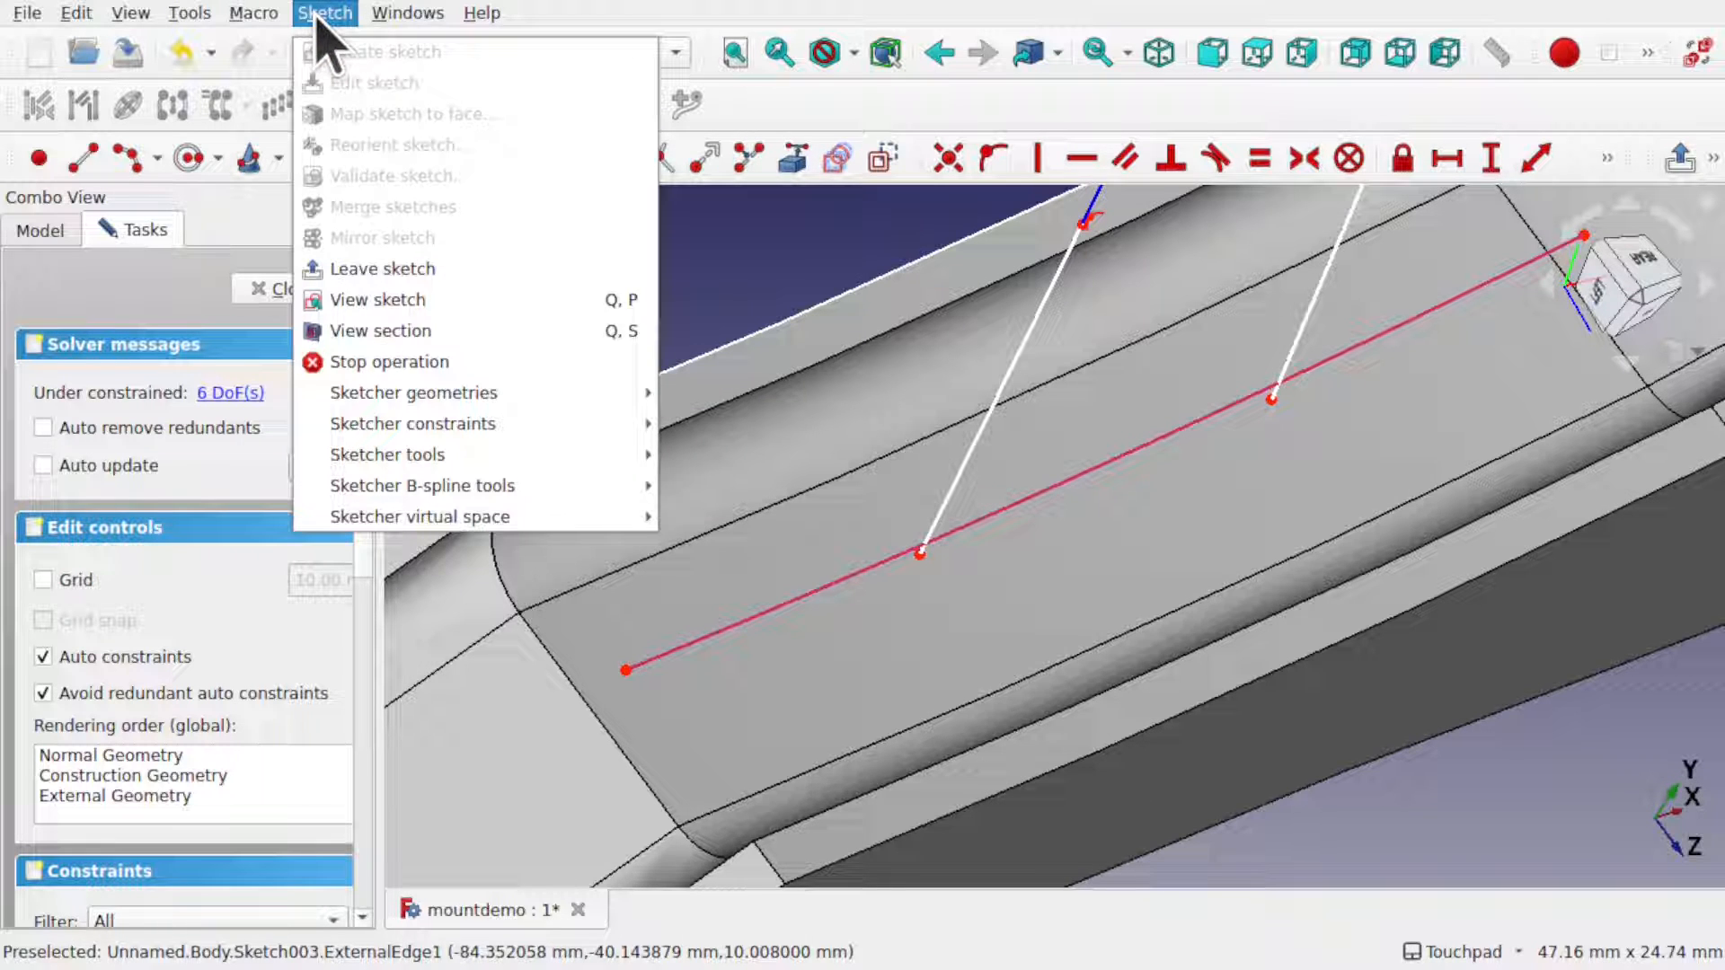
{"action": "left_click", "coordinate": [425, 328]}
- Link the foot's channel floor edge from the SubtractivePipe into the sketch as external geometry
{"action": "middle_click_drag", "start_coordinate": [1117, 568], "coordinate": [1009, 393]}
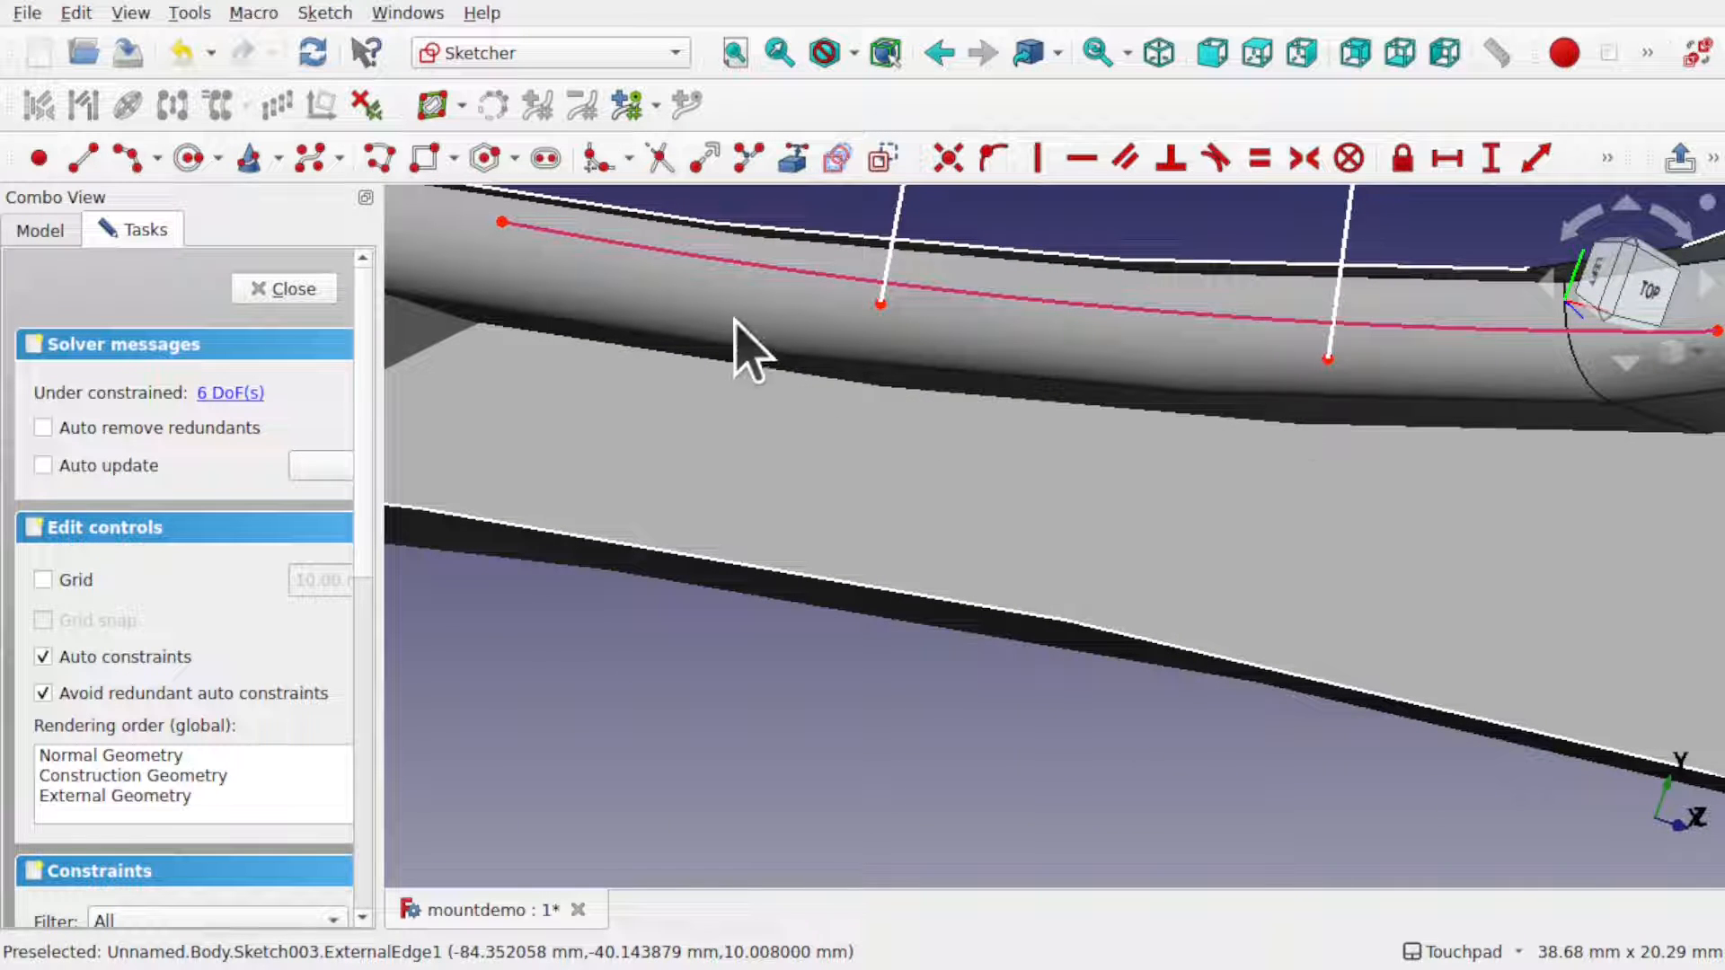
{"action": "left_click", "coordinate": [787, 169]}
{"action": "left_click", "coordinate": [840, 359]}
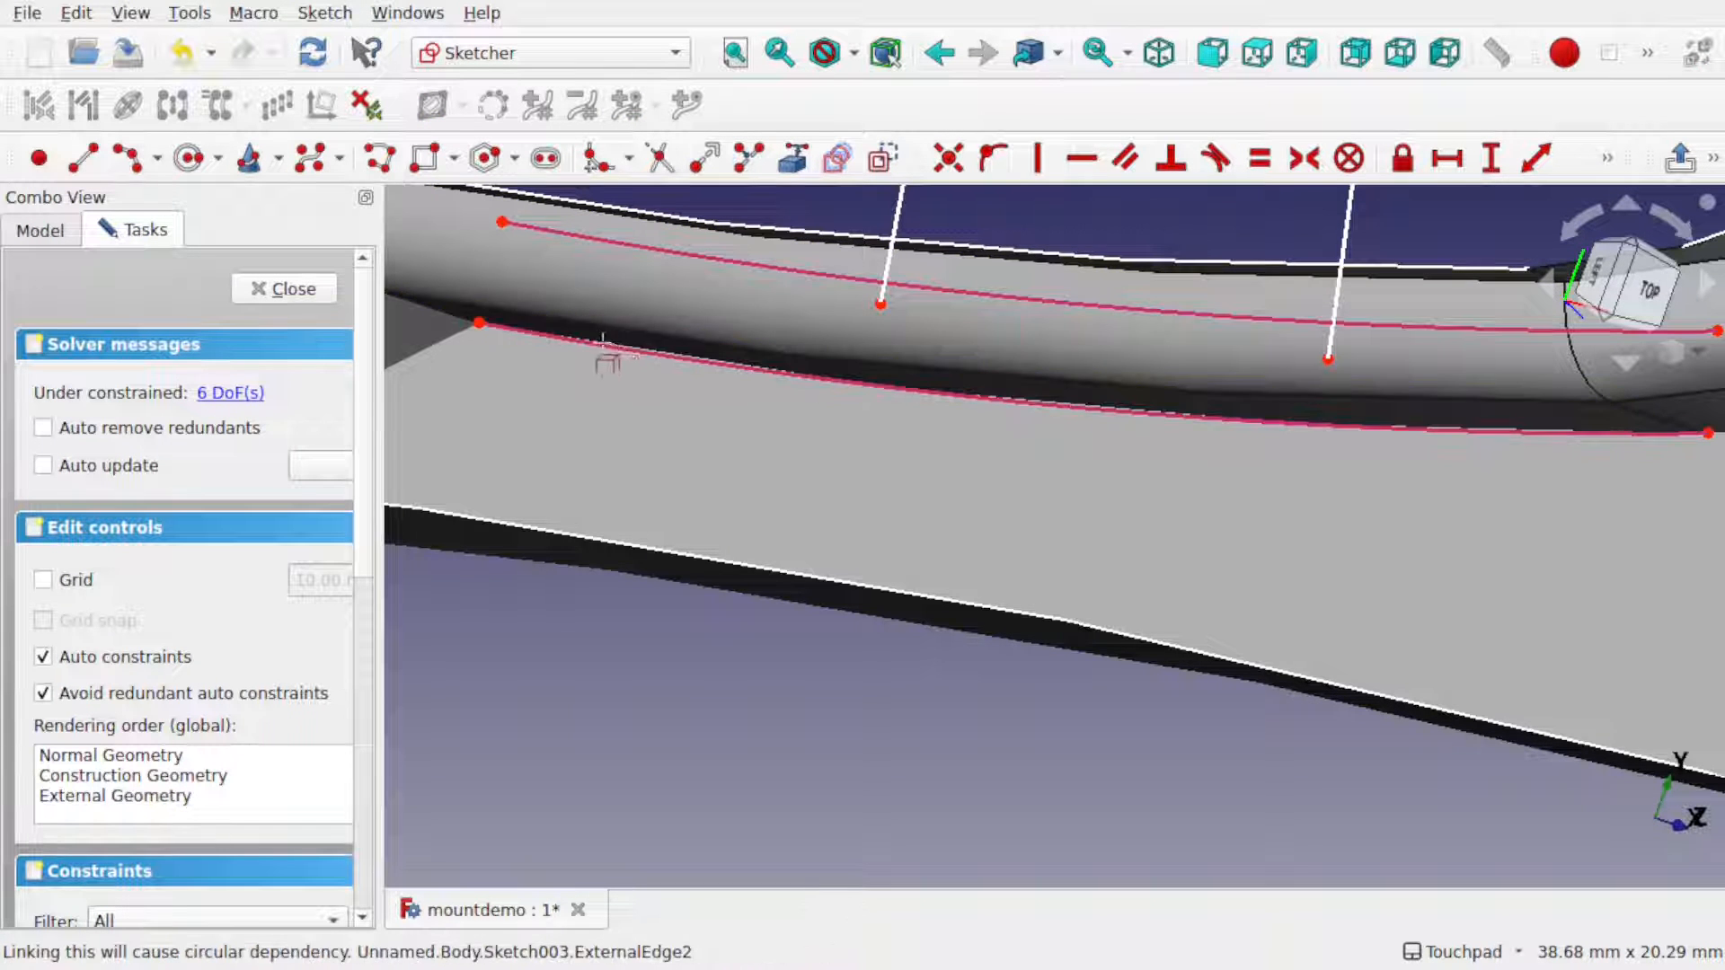
- Constrain the lower endpoint of the outer solid segment onto the newly linked channel floor edge
{"action": "left_click_drag", "start_coordinate": [898, 334], "coordinate": [838, 464], "text": "alt"}
{"action": "scroll", "coordinate": [853, 476], "scroll_direction": "down", "scroll_amount": 5}
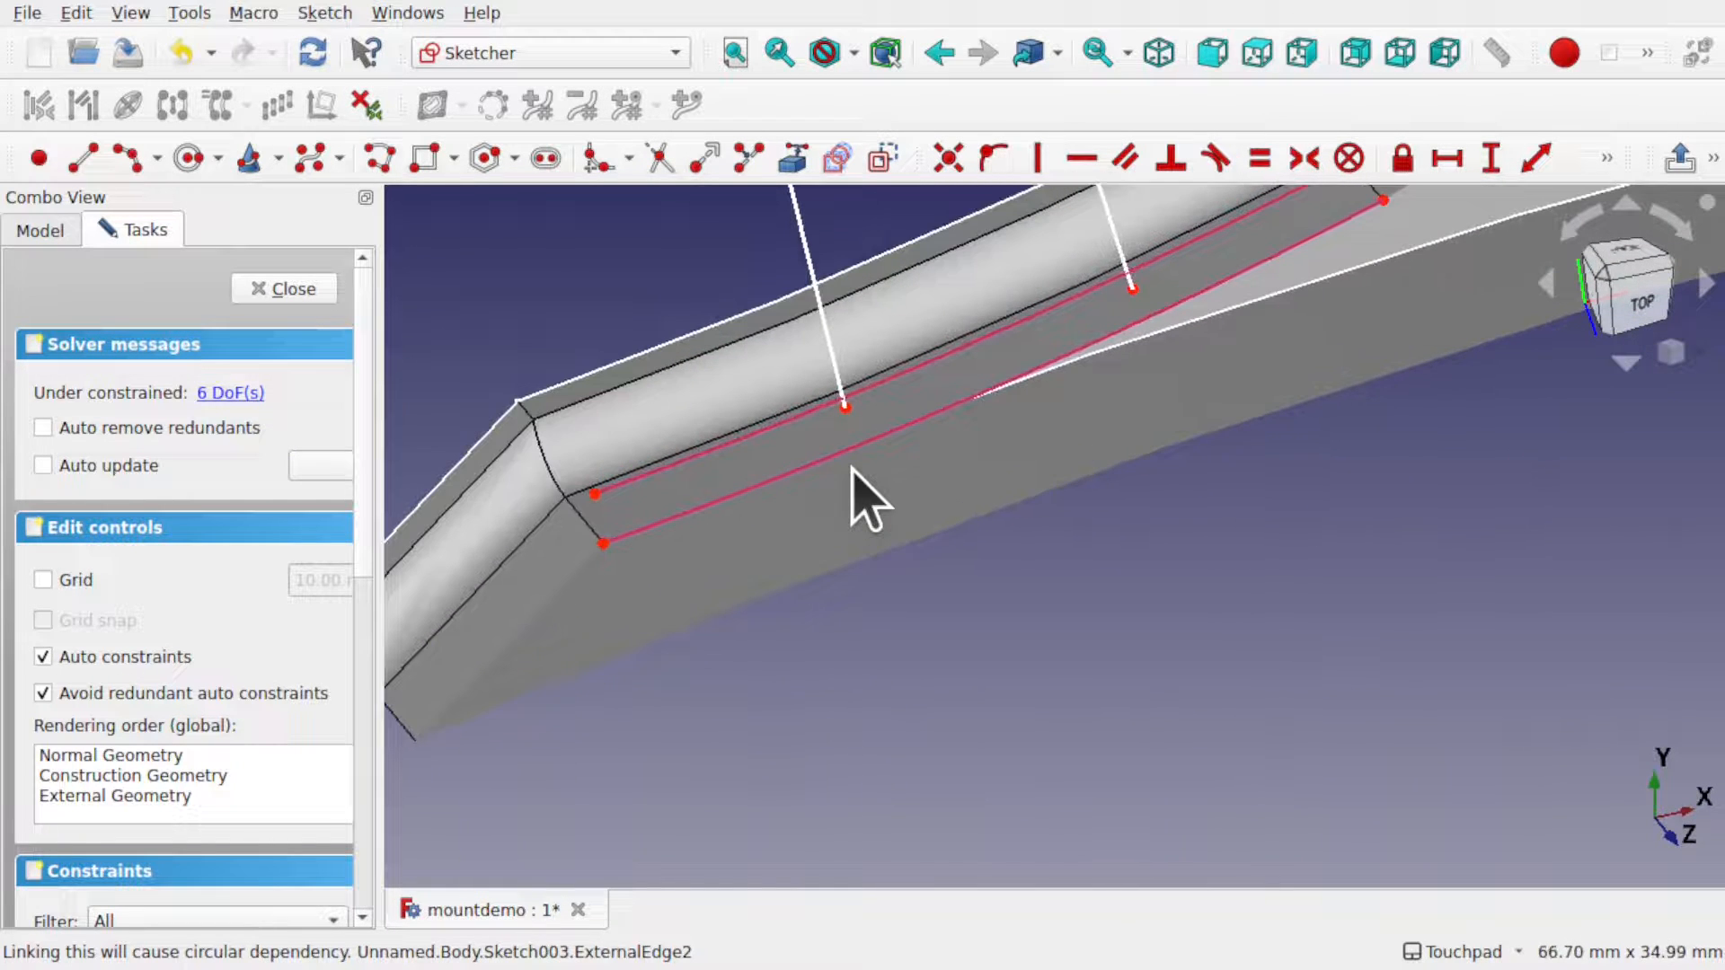
{"action": "left_click", "coordinate": [845, 408]}
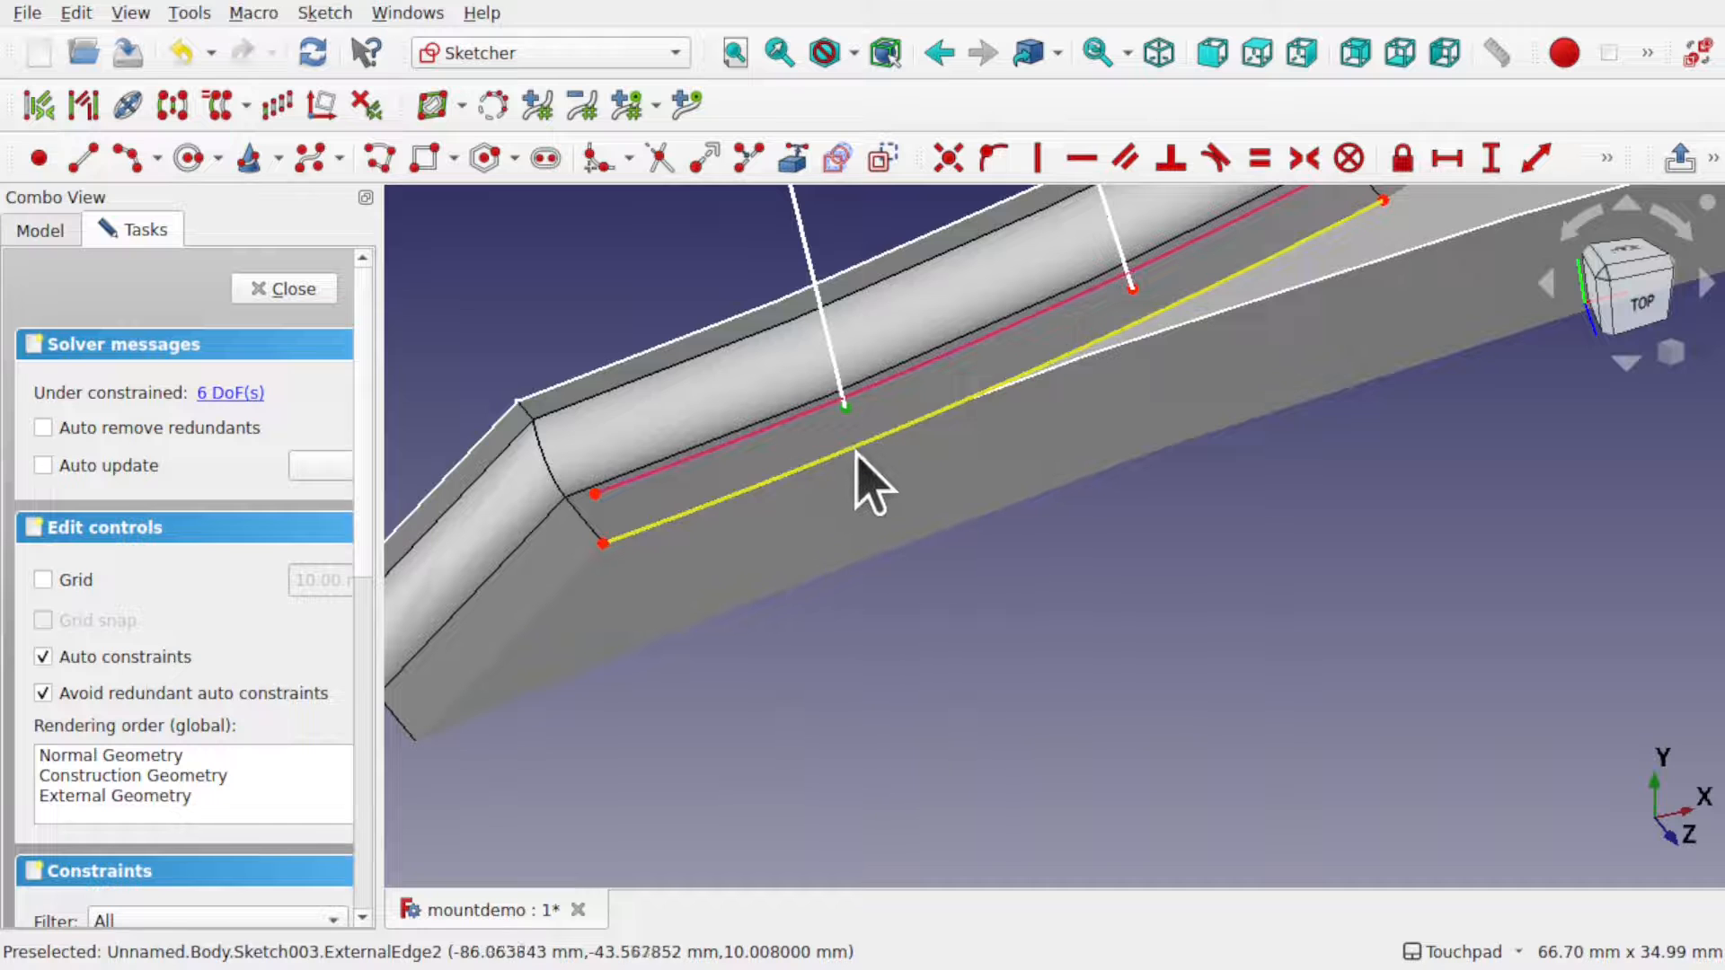
{"action": "left_click", "coordinate": [859, 449]}
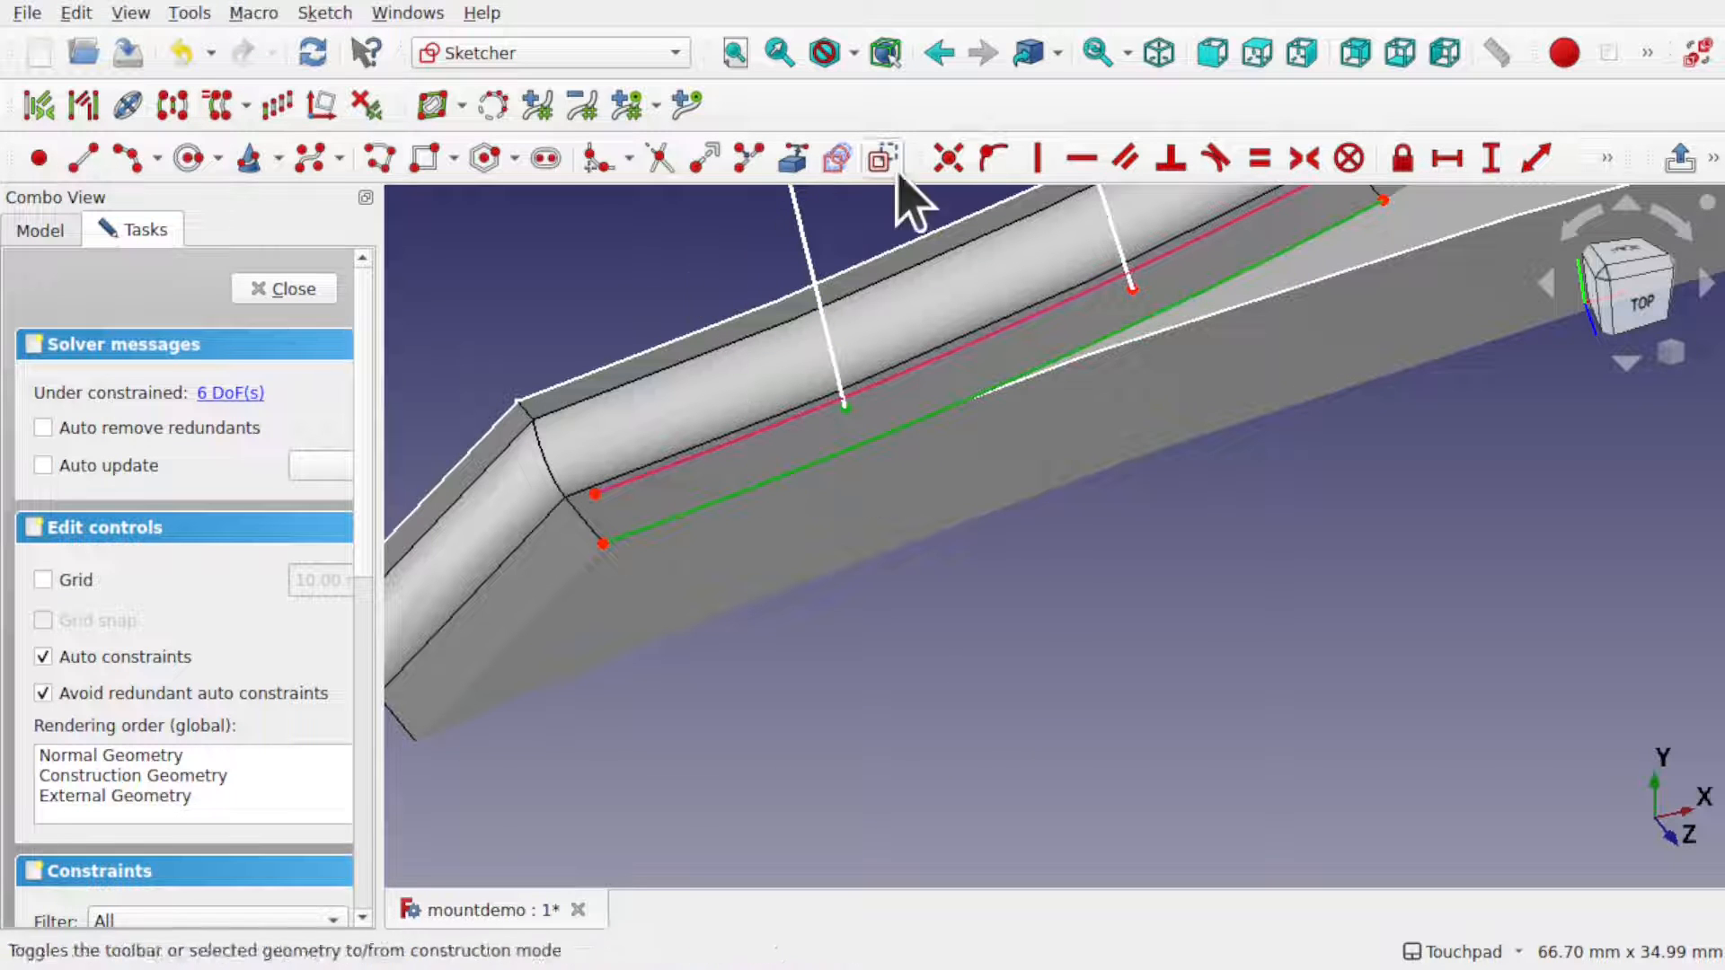
{"action": "left_click", "coordinate": [991, 159]}
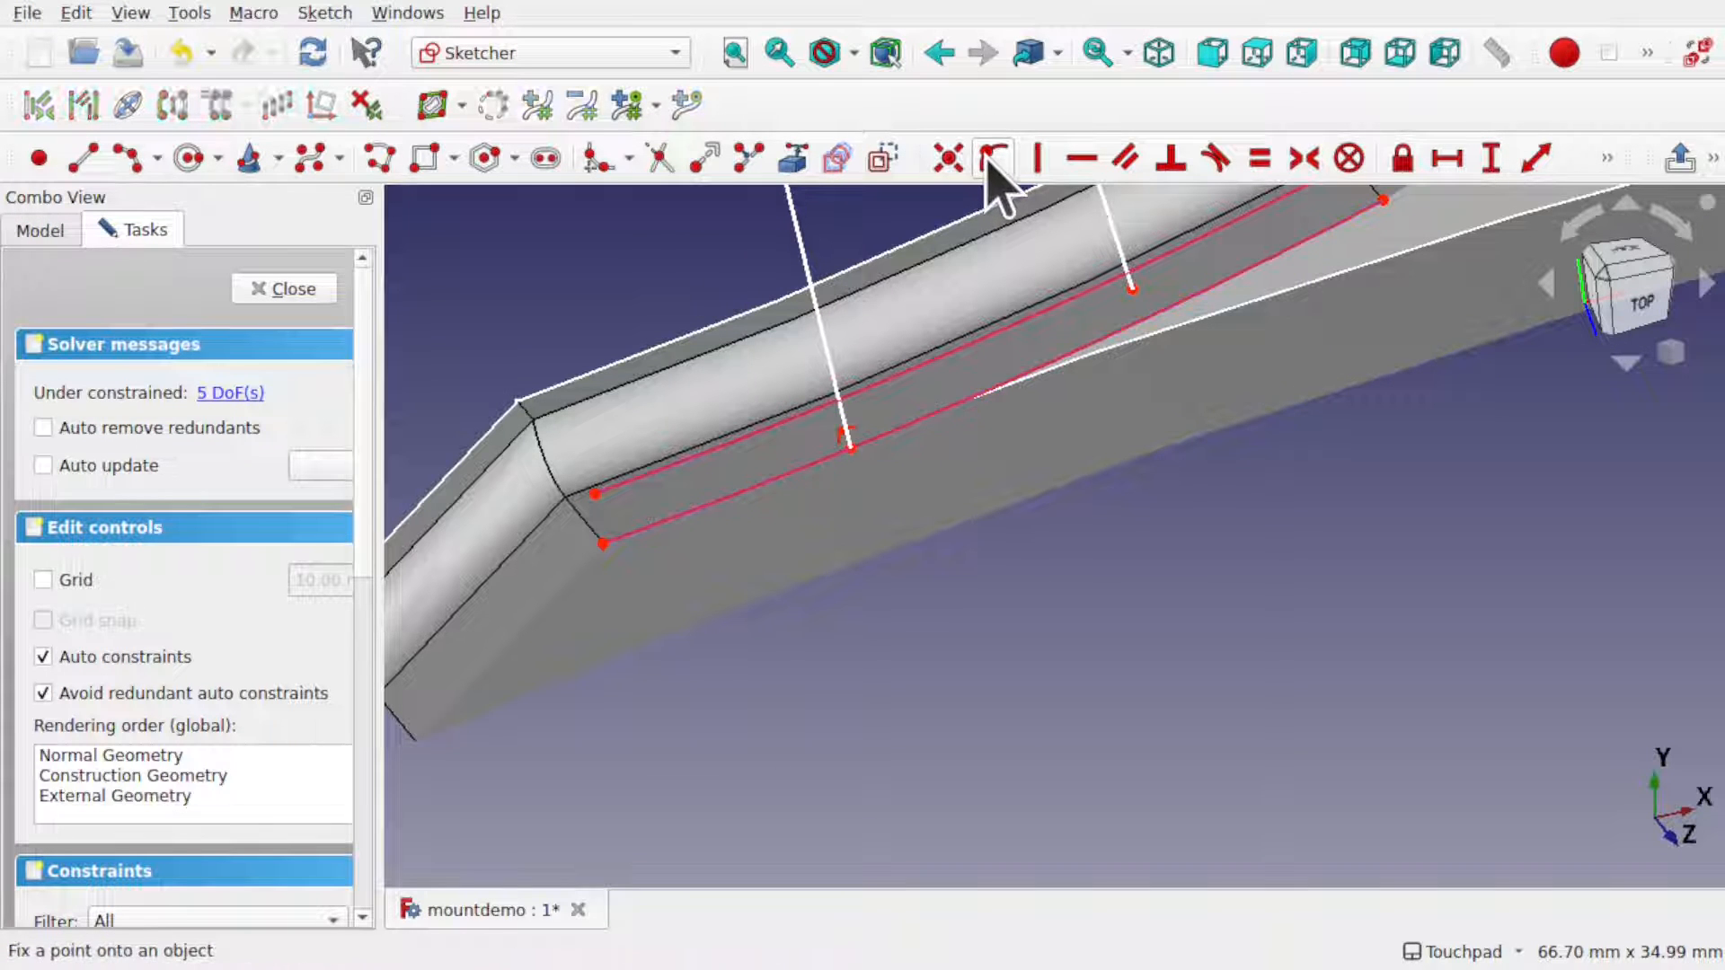
- Constrain the lower endpoint of the inner solid segment onto the linked channel floor edge and close Sketch003
{"action": "left_click", "coordinate": [1131, 291]}
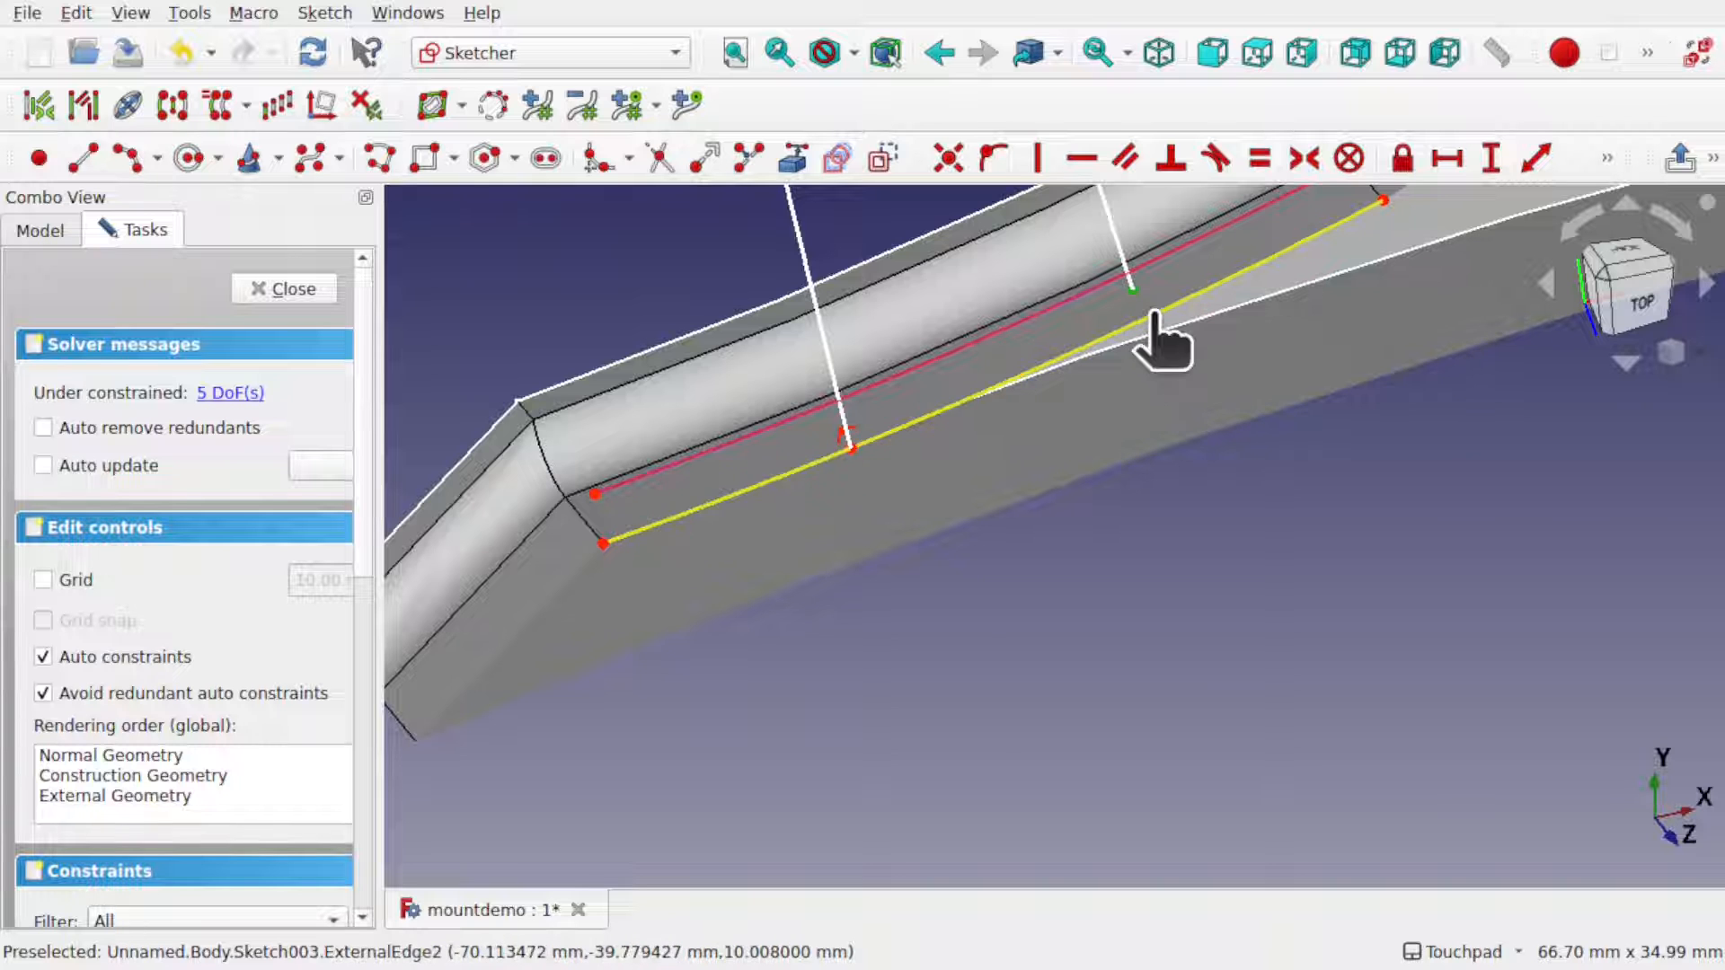
{"action": "left_click", "coordinate": [1154, 315]}
{"action": "left_click", "coordinate": [992, 159]}
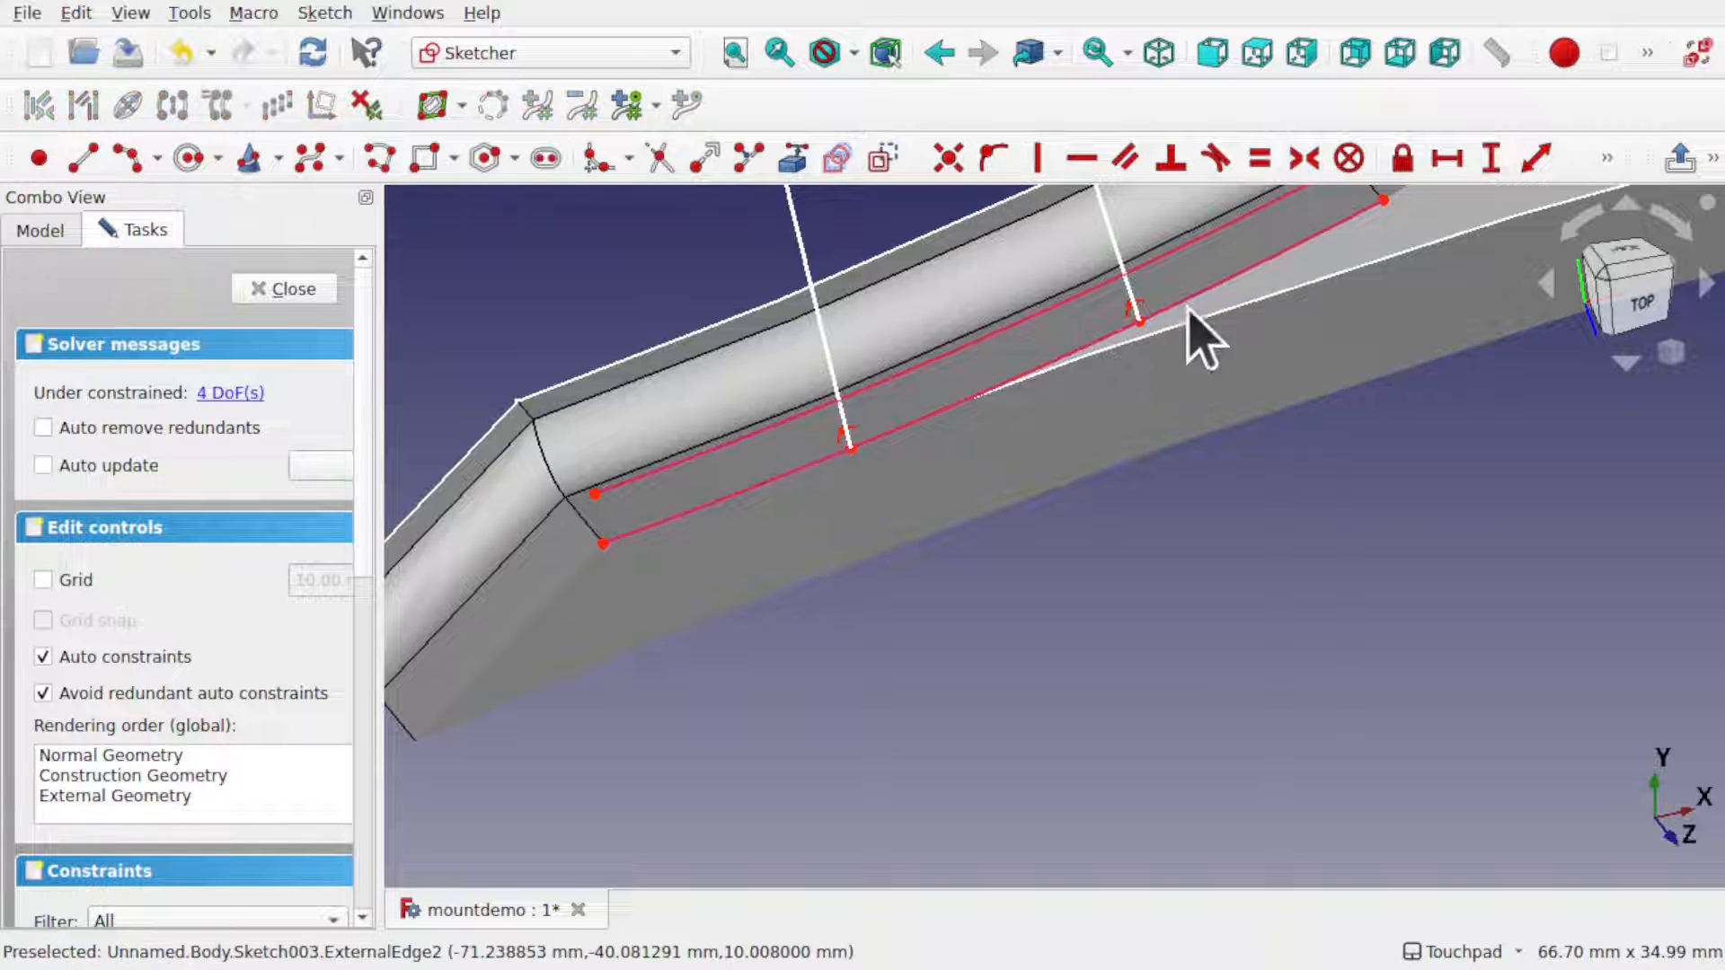
{"action": "mouse_move", "coordinate": [1059, 366]}
{"action": "middle_mouse_down"}
{"action": "mouse_move", "coordinate": [1198, 354]}
{"action": "mouse_move", "coordinate": [1336, 412]}
{"action": "mouse_move", "coordinate": [1343, 432]}
{"action": "mouse_move", "coordinate": [1197, 312]}
{"action": "mouse_move", "coordinate": [962, 377]}
{"action": "mouse_move", "coordinate": [1075, 408]}
{"action": "mouse_move", "coordinate": [1105, 482]}
{"action": "mouse_move", "coordinate": [998, 462]}
{"action": "mouse_move", "coordinate": [1050, 491]}
{"action": "mouse_move", "coordinate": [1033, 443]}
{"action": "mouse_move", "coordinate": [800, 406]}
{"action": "mouse_move", "coordinate": [834, 369]}
{"action": "middle_mouse_up"}
{"action": "key", "text": "g"}
{"action": "key", "text": "x"}
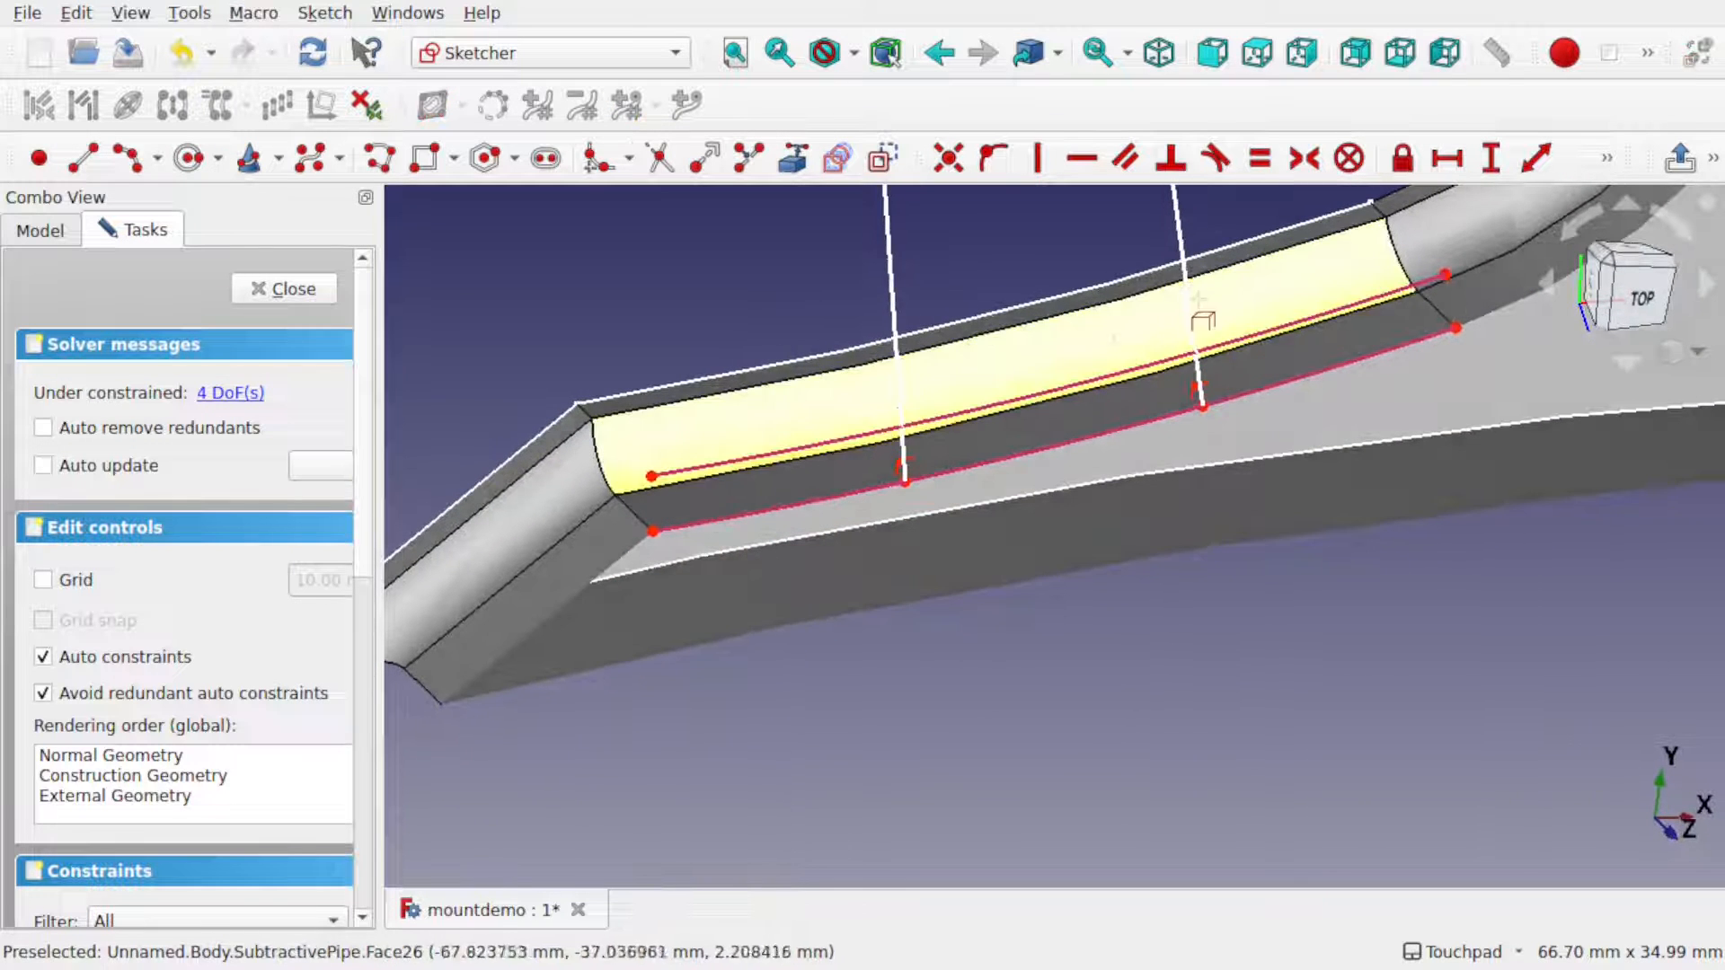
{"action": "middle_click_drag", "start_coordinate": [1198, 299], "coordinate": [1129, 400], "text": "shift"}
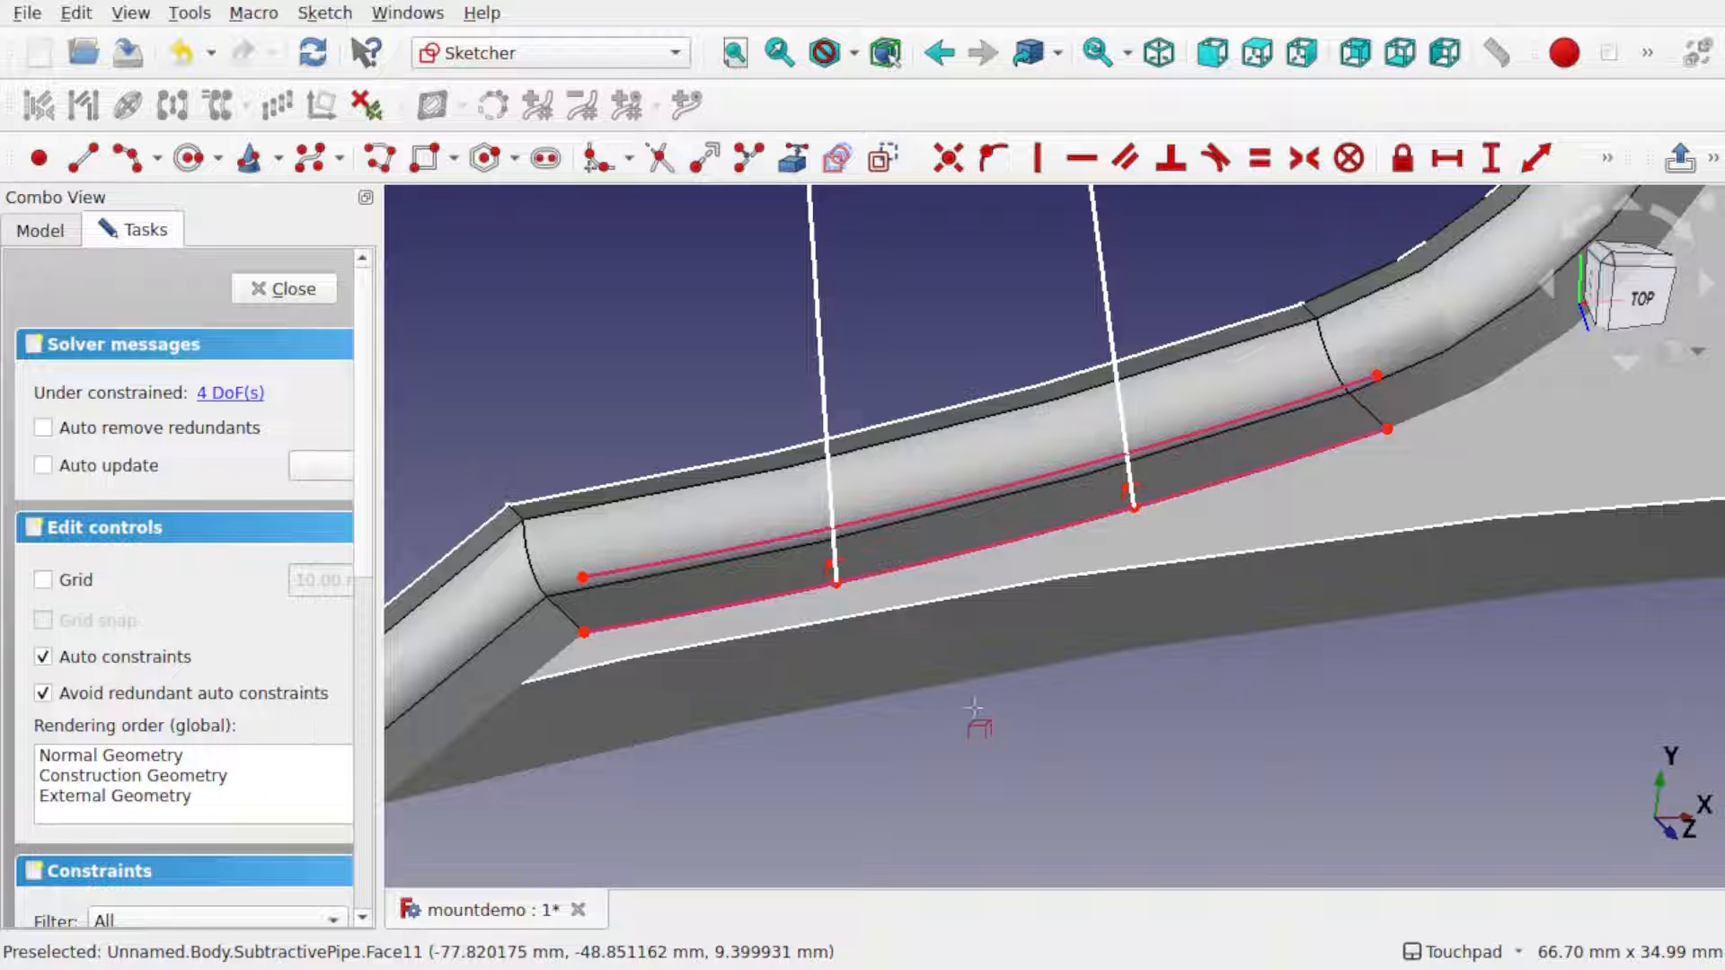
{"action": "left_click", "coordinate": [305, 290]}
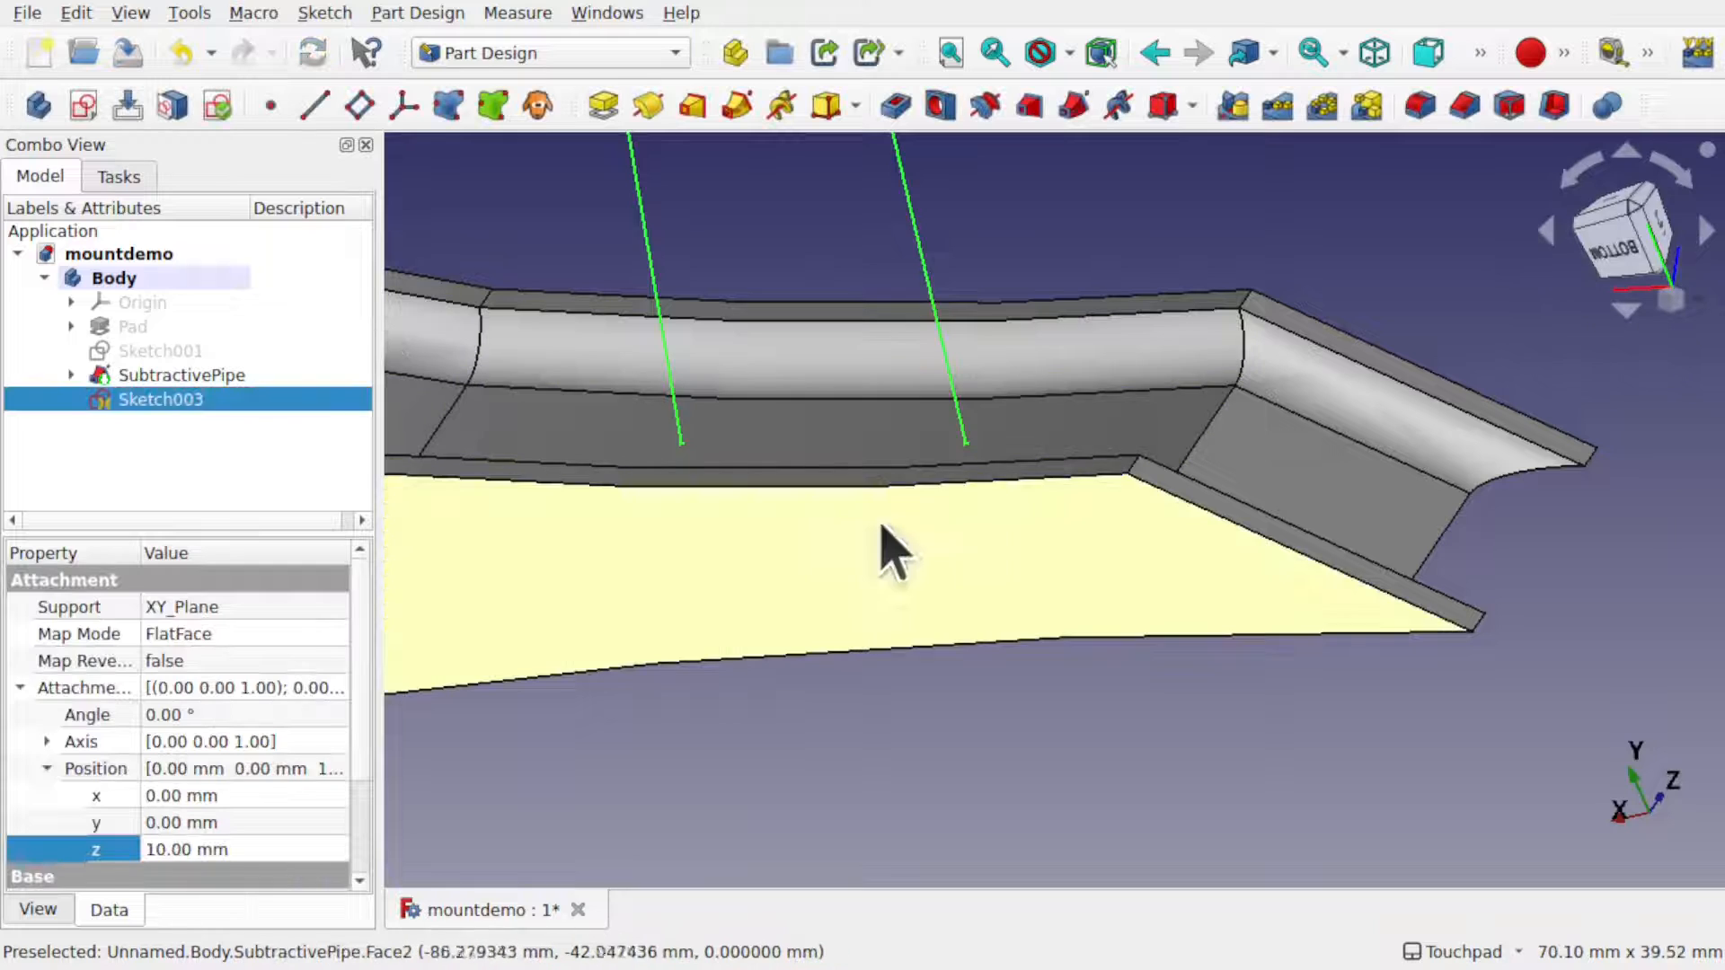
- Create a new sketch in the body on the XY base plane
{"action": "mouse_move", "coordinate": [886, 551]}
{"action": "middle_mouse_down", "text": "alt"}
{"action": "mouse_move", "coordinate": [782, 617]}
{"action": "mouse_move", "coordinate": [854, 559]}
{"action": "mouse_move", "coordinate": [905, 462]}
{"action": "middle_mouse_up", "text": "alt"}
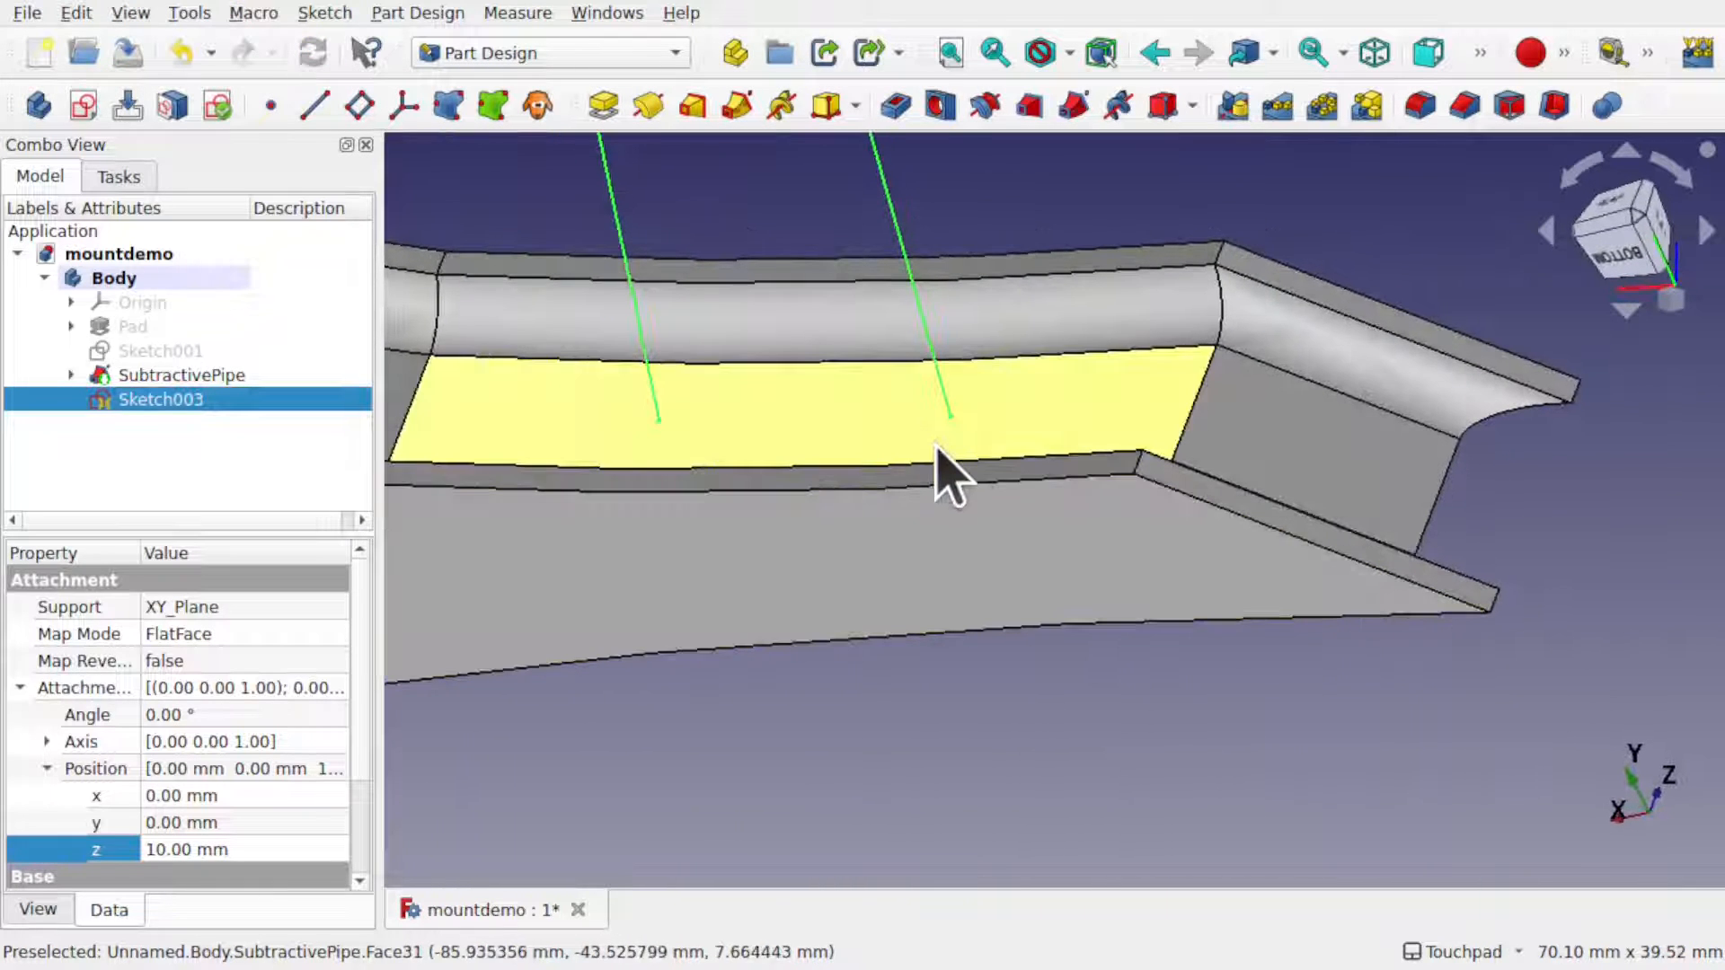
{"action": "left_click", "coordinate": [1038, 205]}
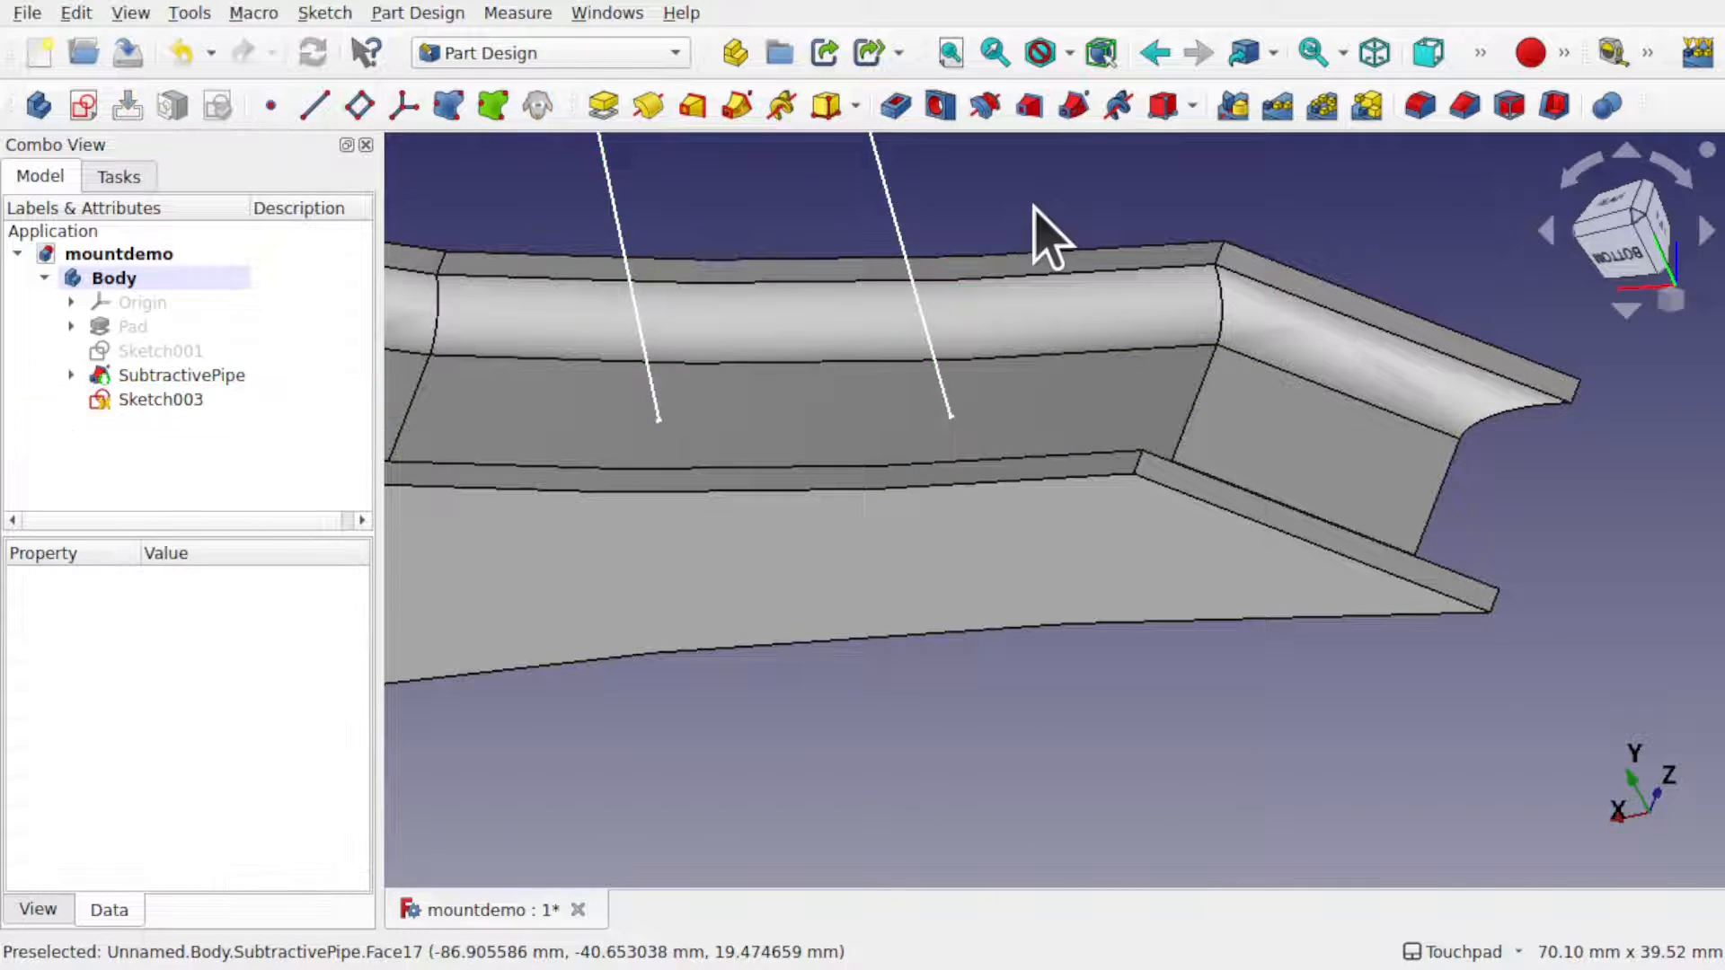
{"action": "scroll", "coordinate": [1038, 205], "scroll_direction": "down", "scroll_amount": 5}
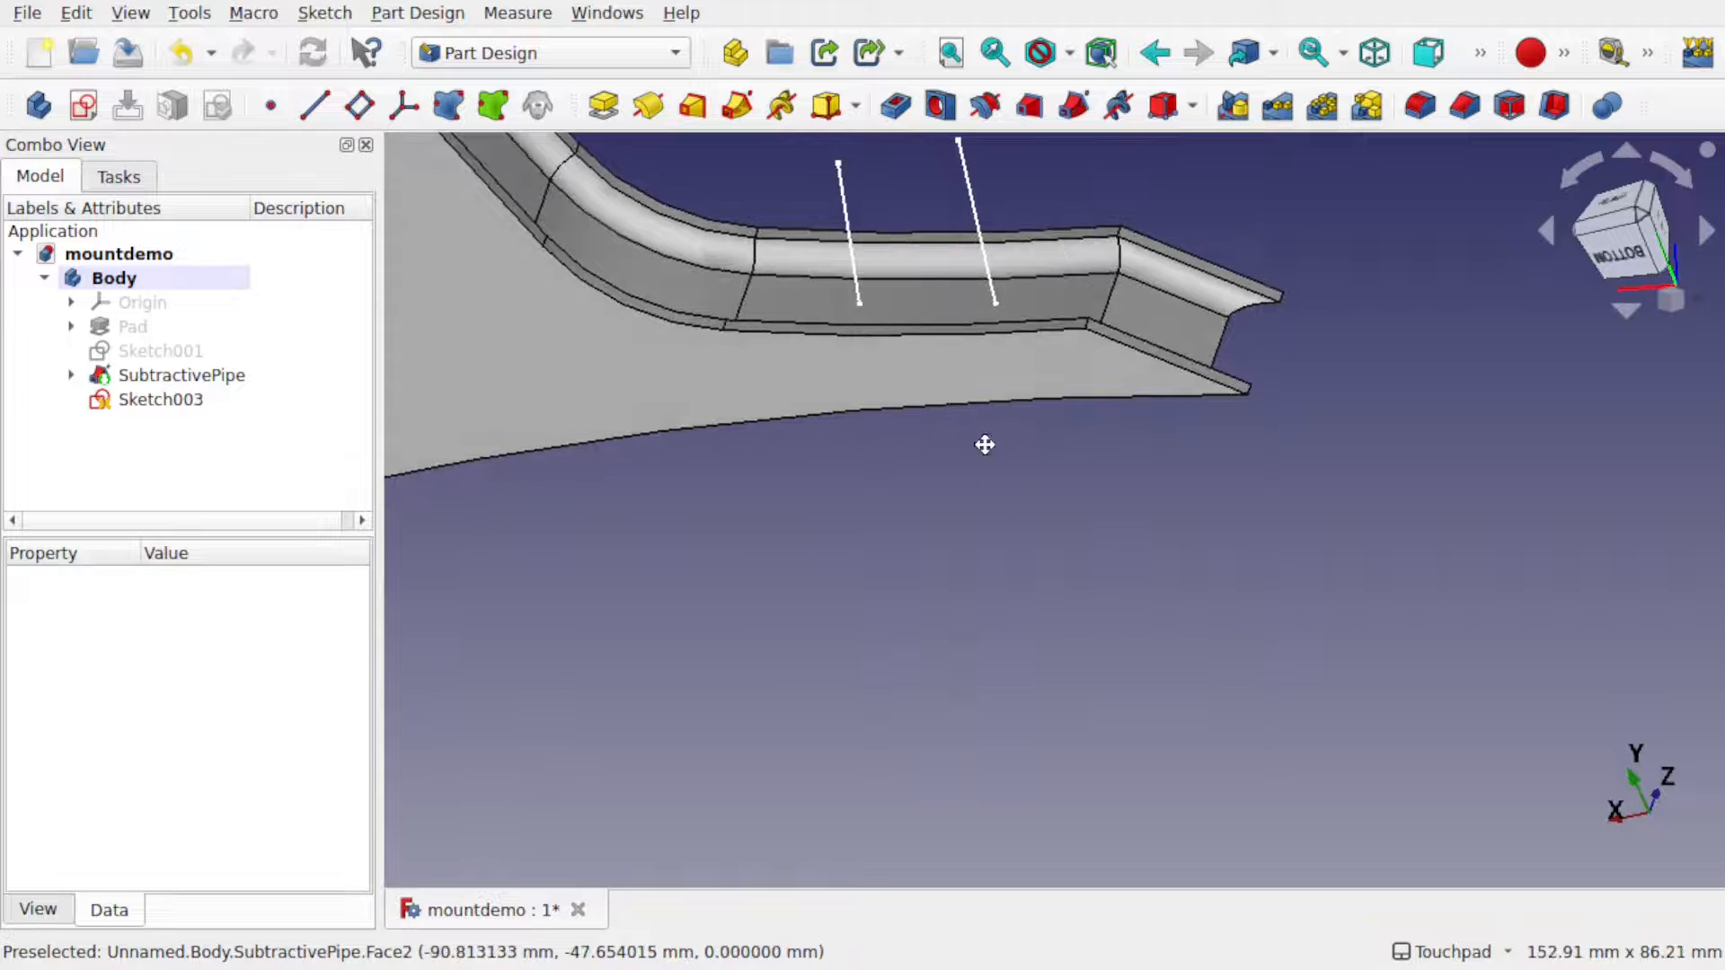
{"action": "middle_click_drag", "start_coordinate": [985, 445], "coordinate": [993, 657], "text": "shift"}
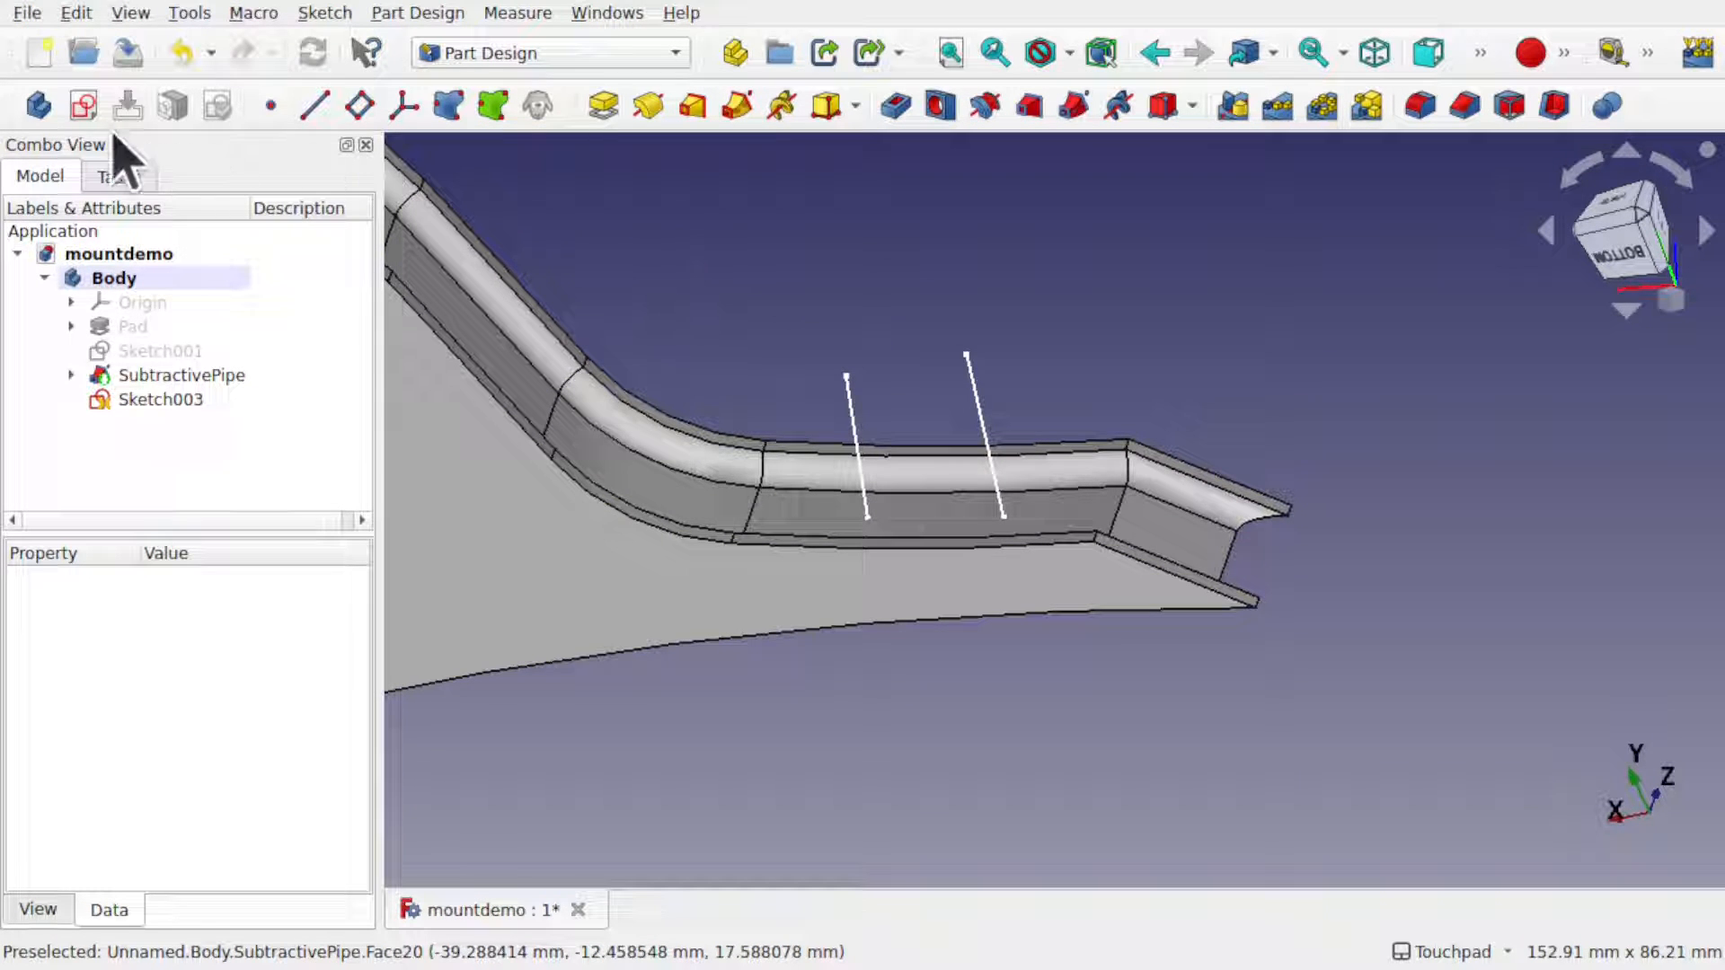
{"action": "left_click", "coordinate": [88, 108]}
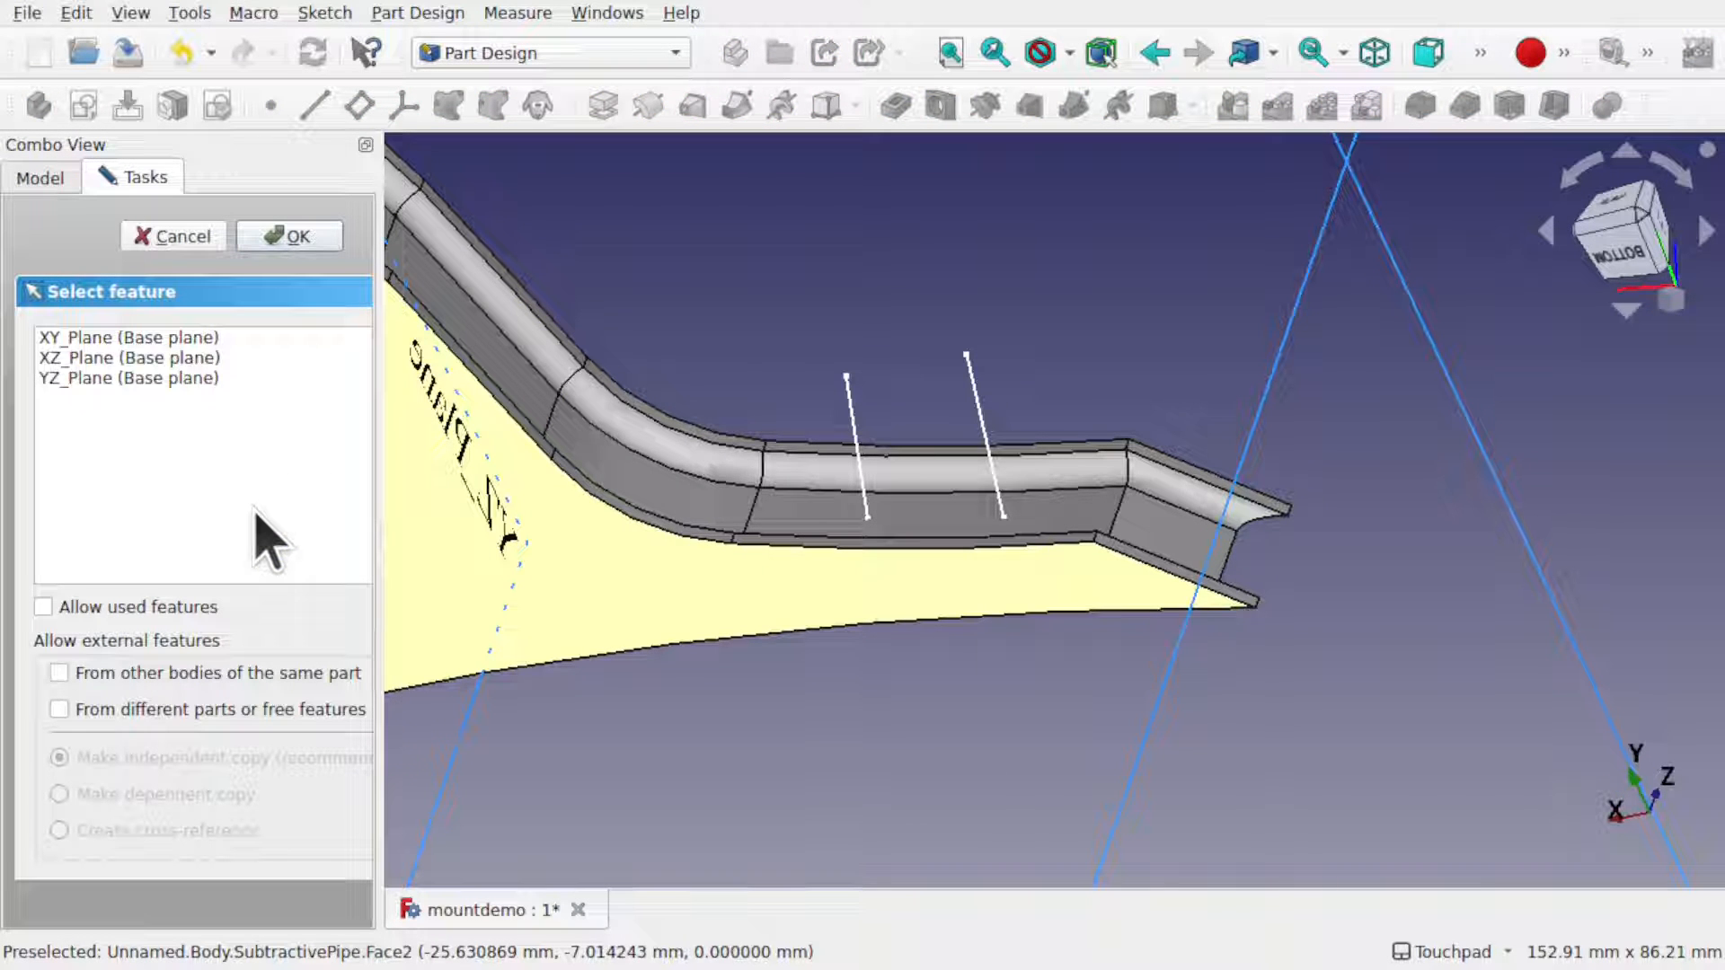
{"action": "left_click", "coordinate": [160, 340]}
{"action": "left_click", "coordinate": [301, 238]}
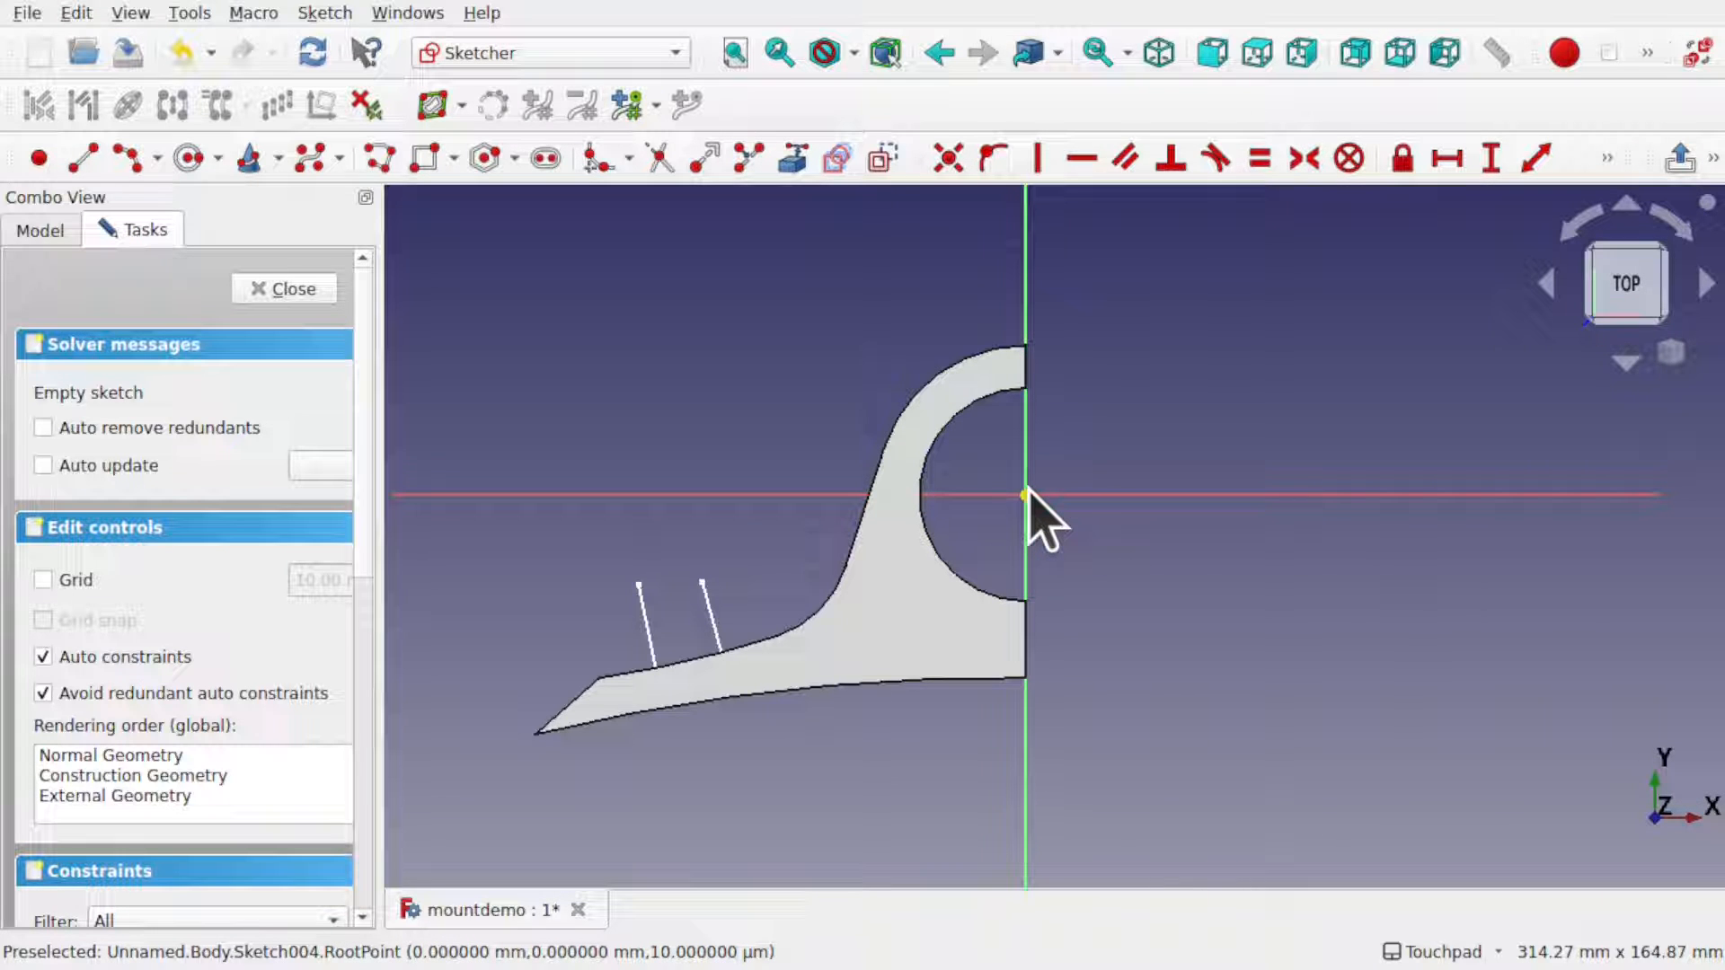
- Sketch a small circle centred on the origin and close the sketch
{"action": "left_click", "coordinate": [186, 159]}
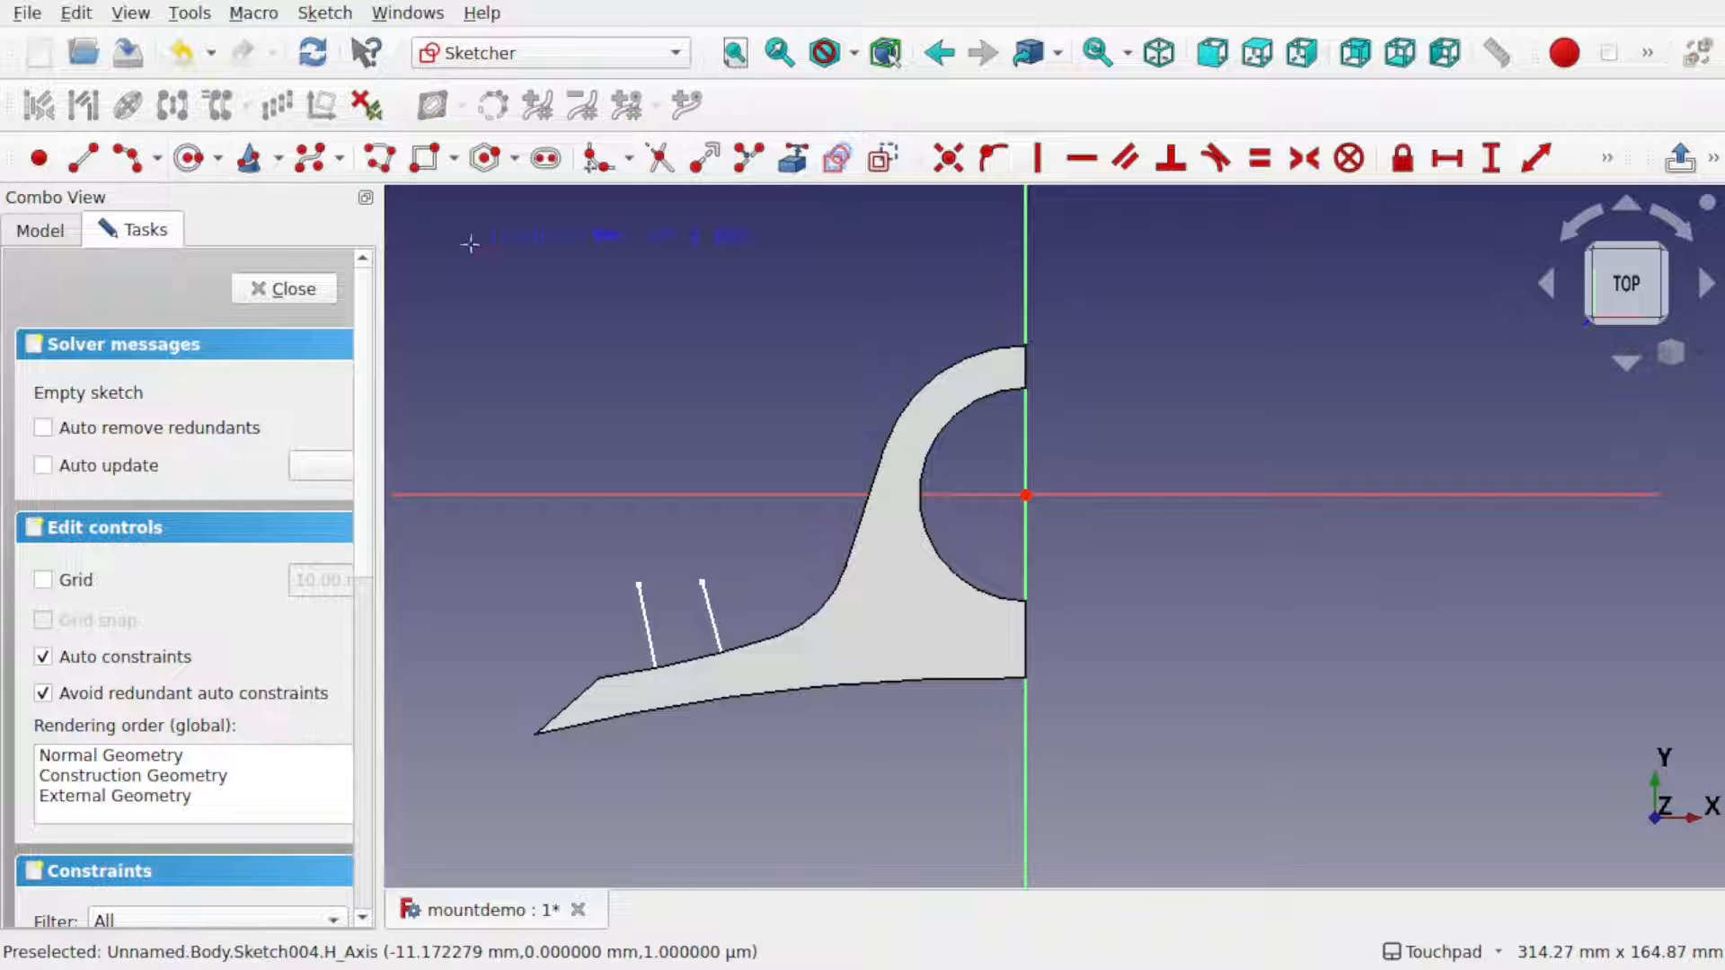
{"action": "left_click", "coordinate": [1028, 494]}
{"action": "left_click", "coordinate": [998, 502]}
{"action": "mouse_move", "coordinate": [989, 517]}
{"action": "left_mouse_down", "text": "alt"}
{"action": "mouse_move", "coordinate": [974, 608]}
{"action": "mouse_move", "coordinate": [972, 513]}
{"action": "left_mouse_up", "text": "alt"}
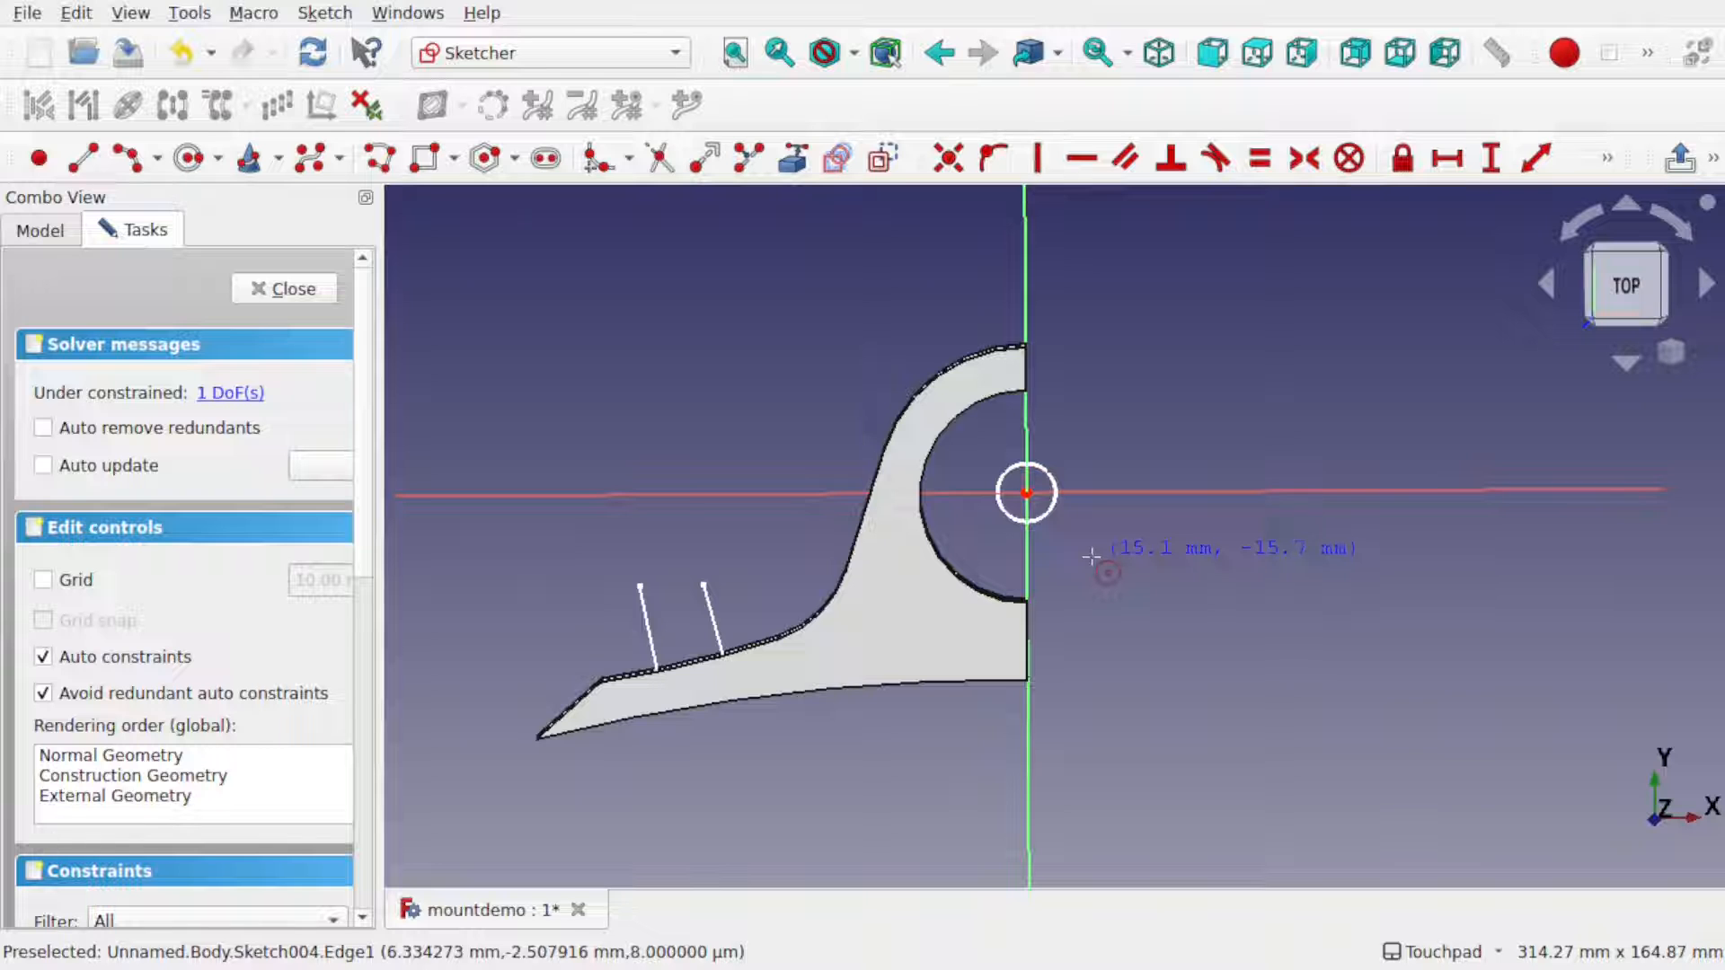
{"action": "left_click", "coordinate": [289, 289]}
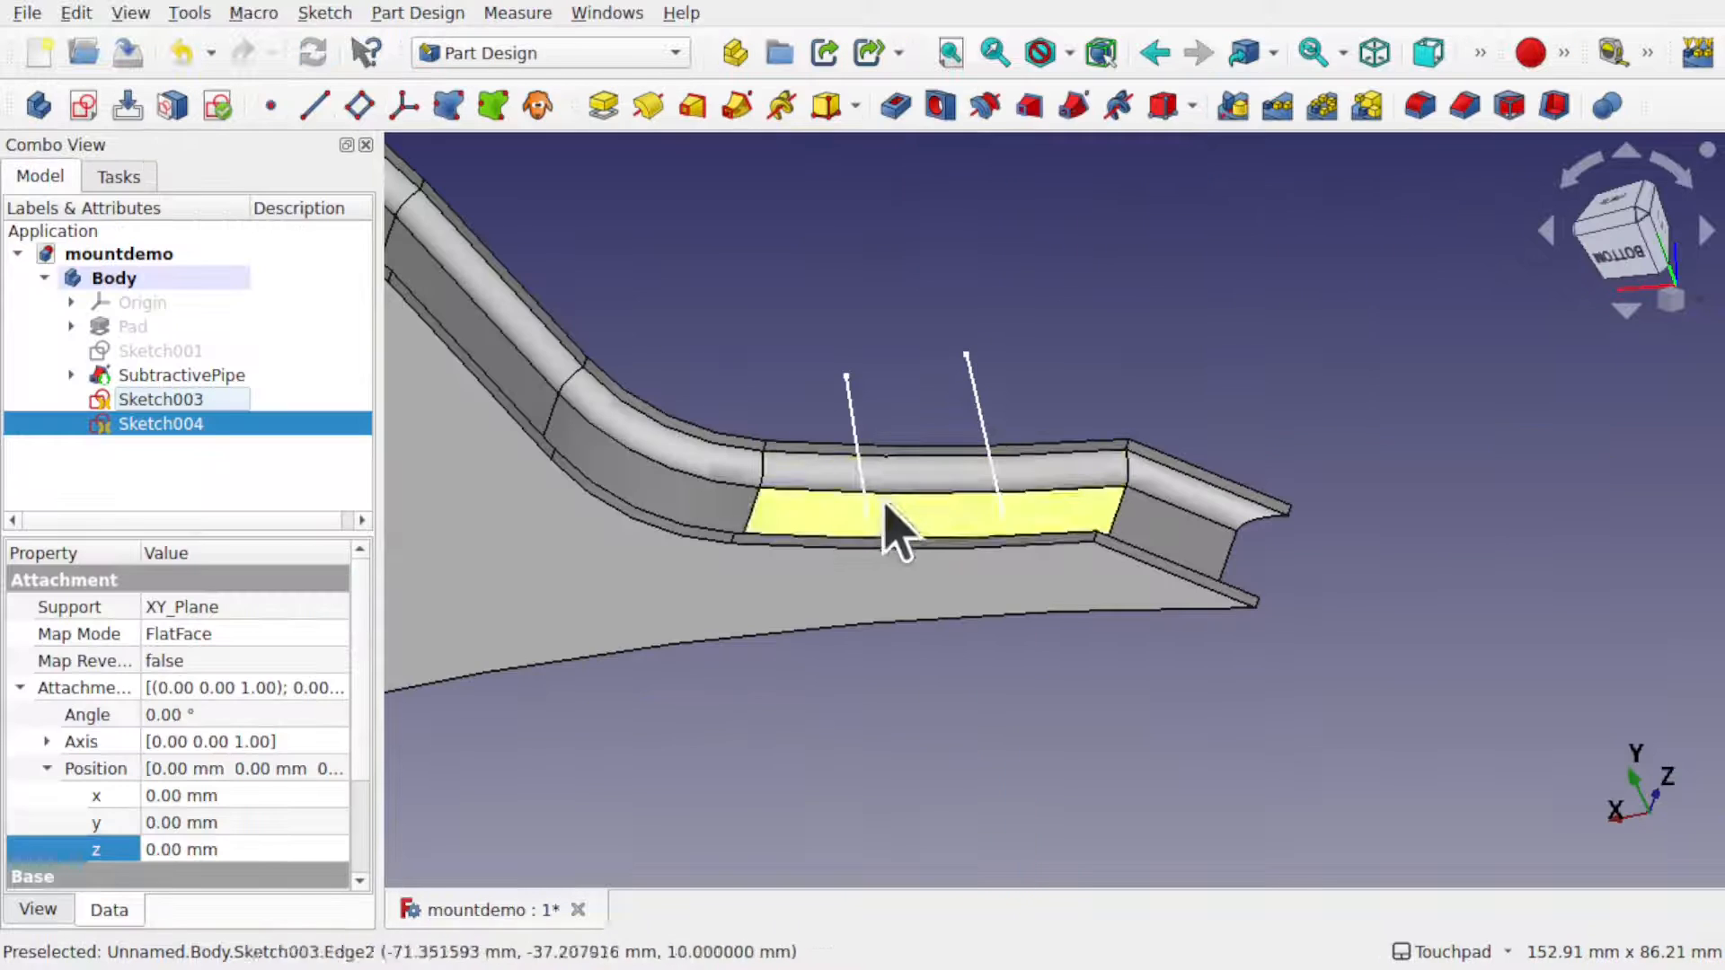
- Rename the new circle sketch as HoleFeatureSketch
{"action": "scroll", "coordinate": [849, 453], "scroll_direction": "down", "scroll_amount": 4}
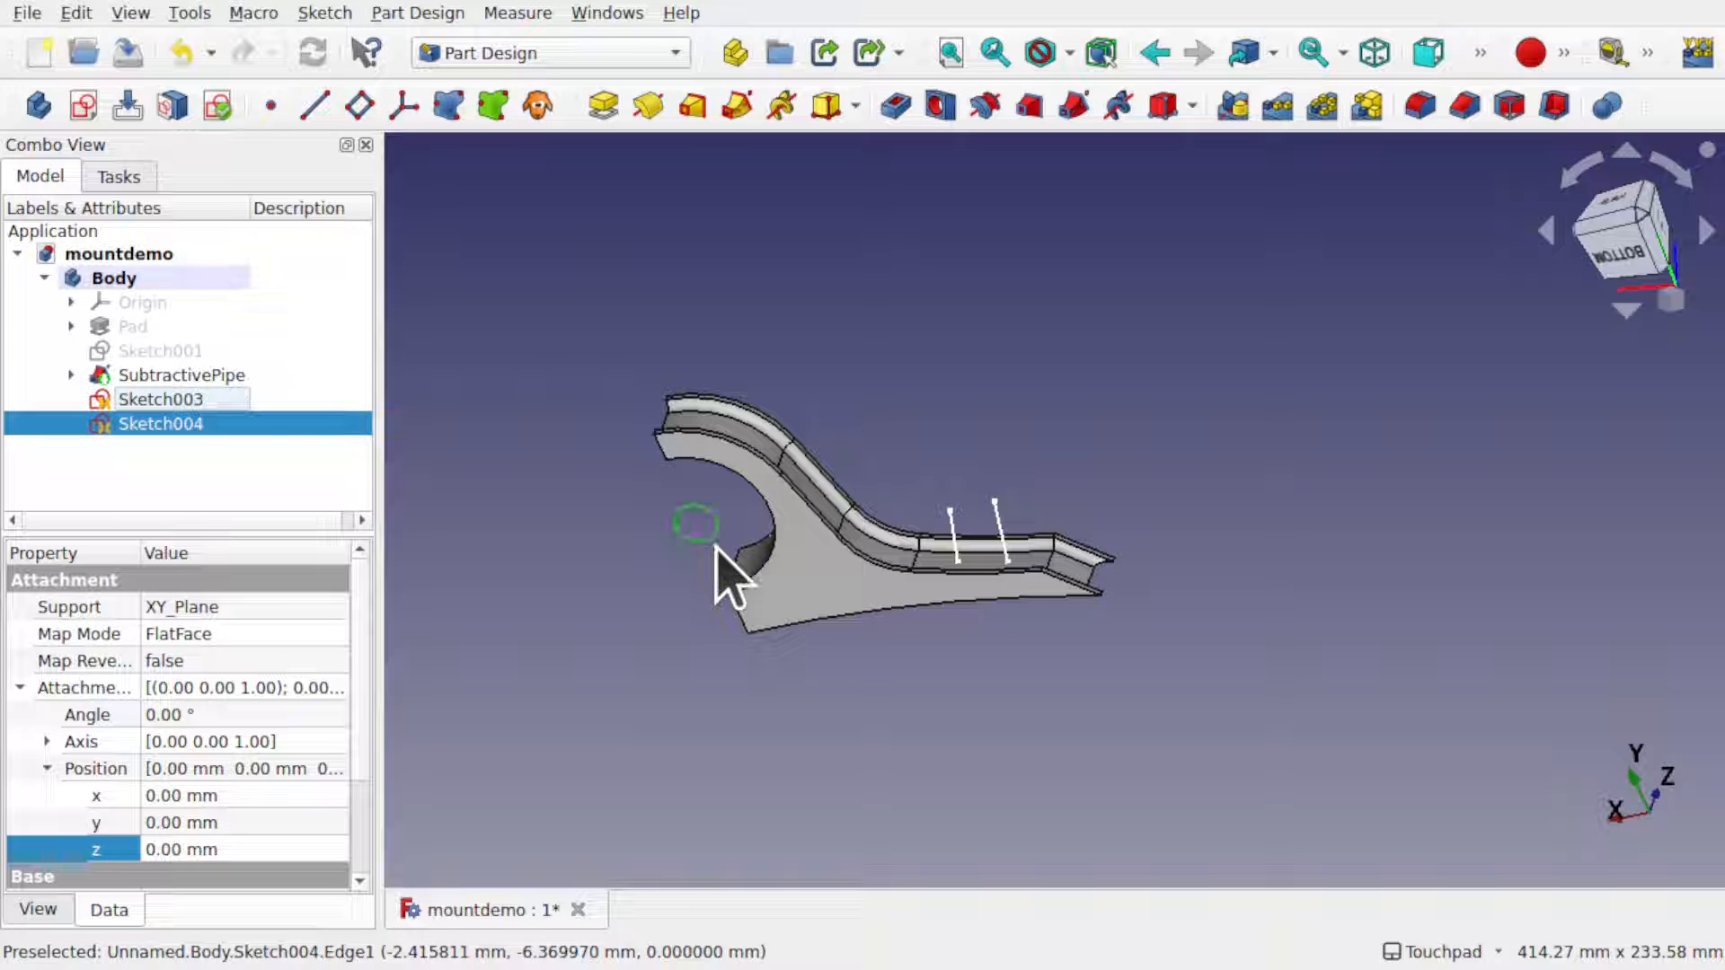
{"action": "right_click", "coordinate": [189, 454]}
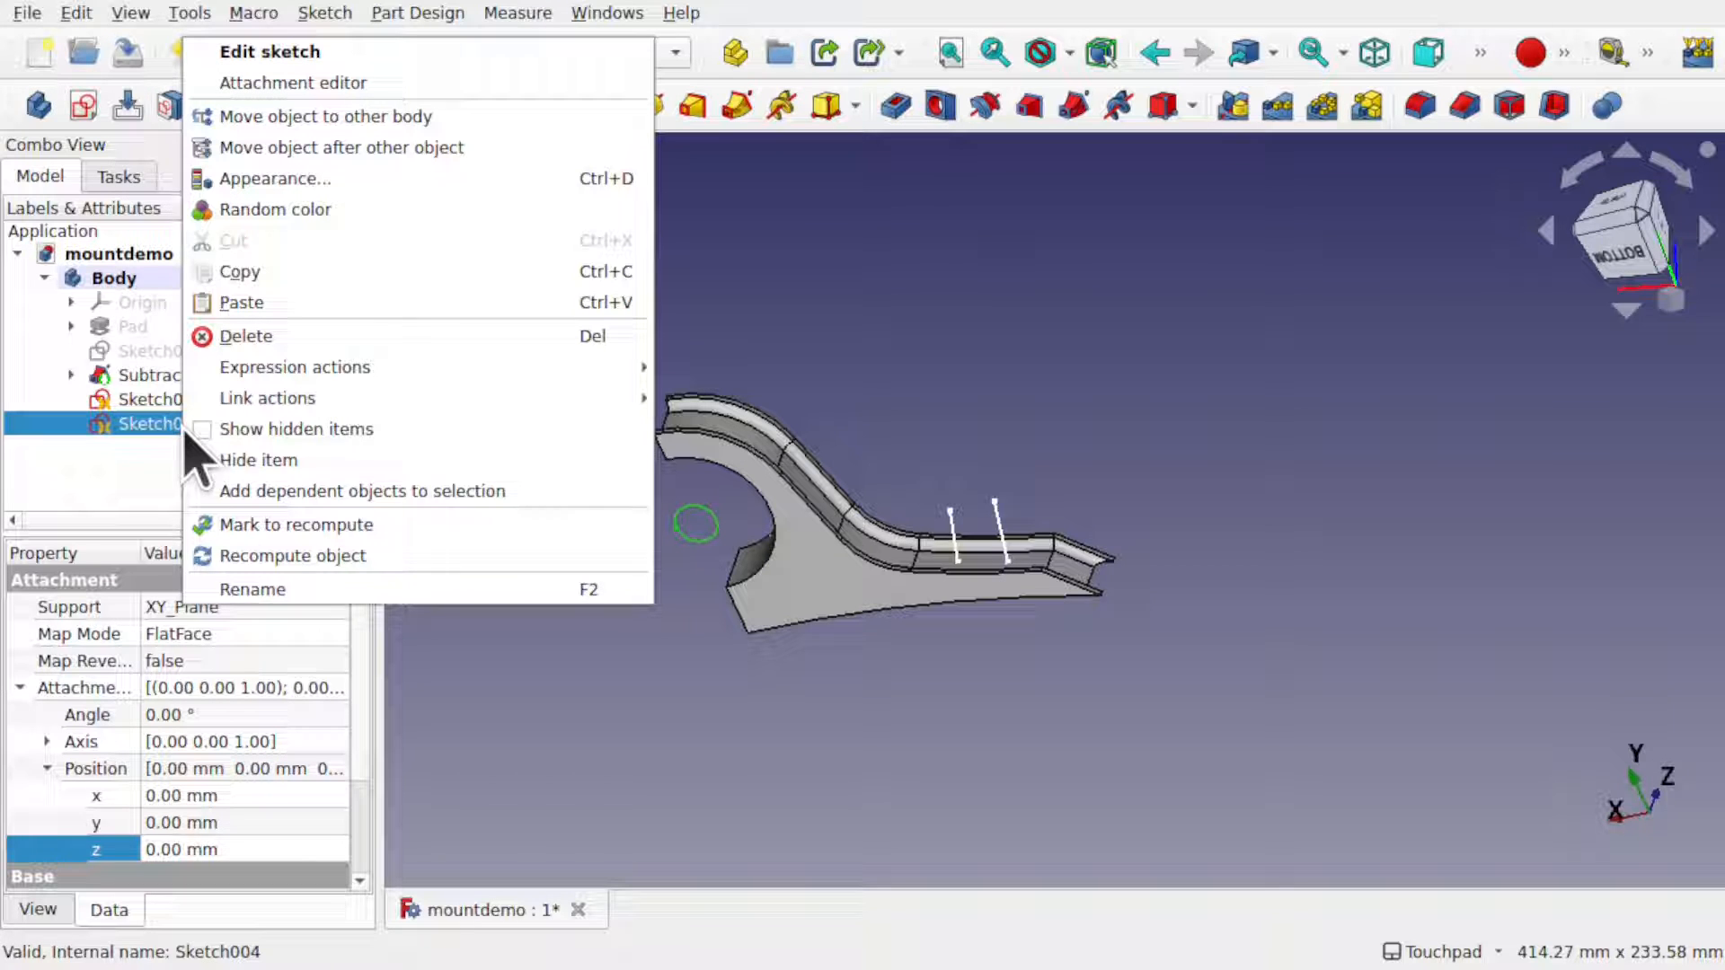
{"action": "left_click", "coordinate": [295, 588]}
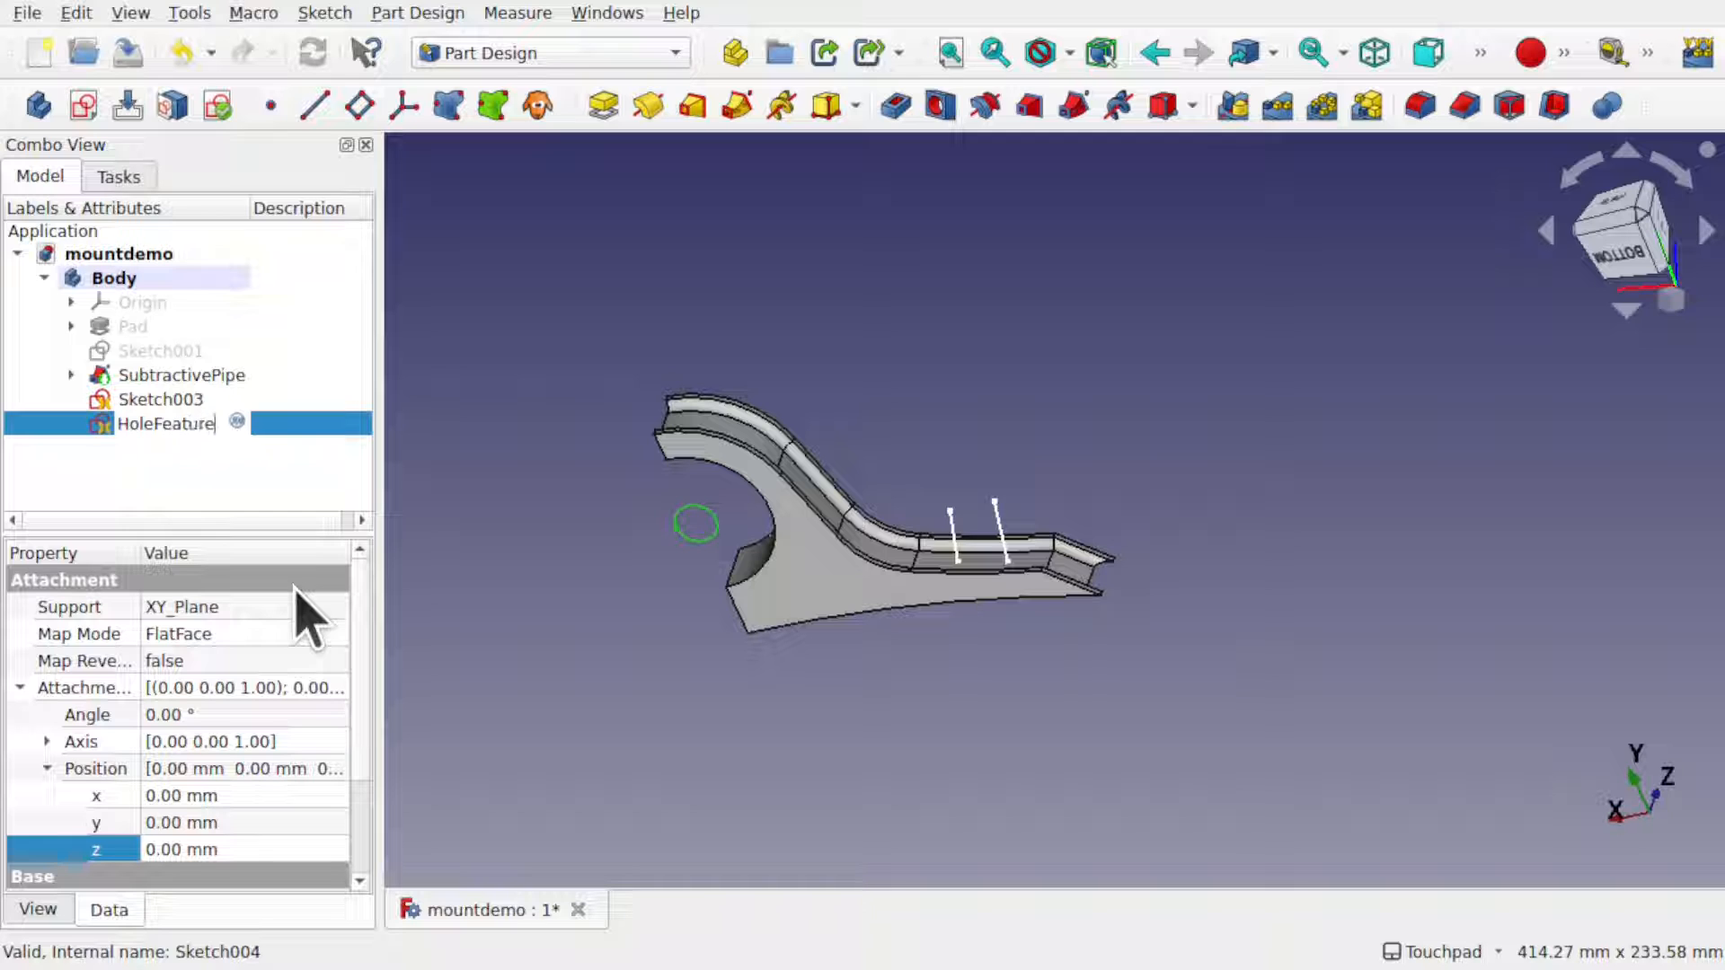
{"action": "key", "text": "Return"}
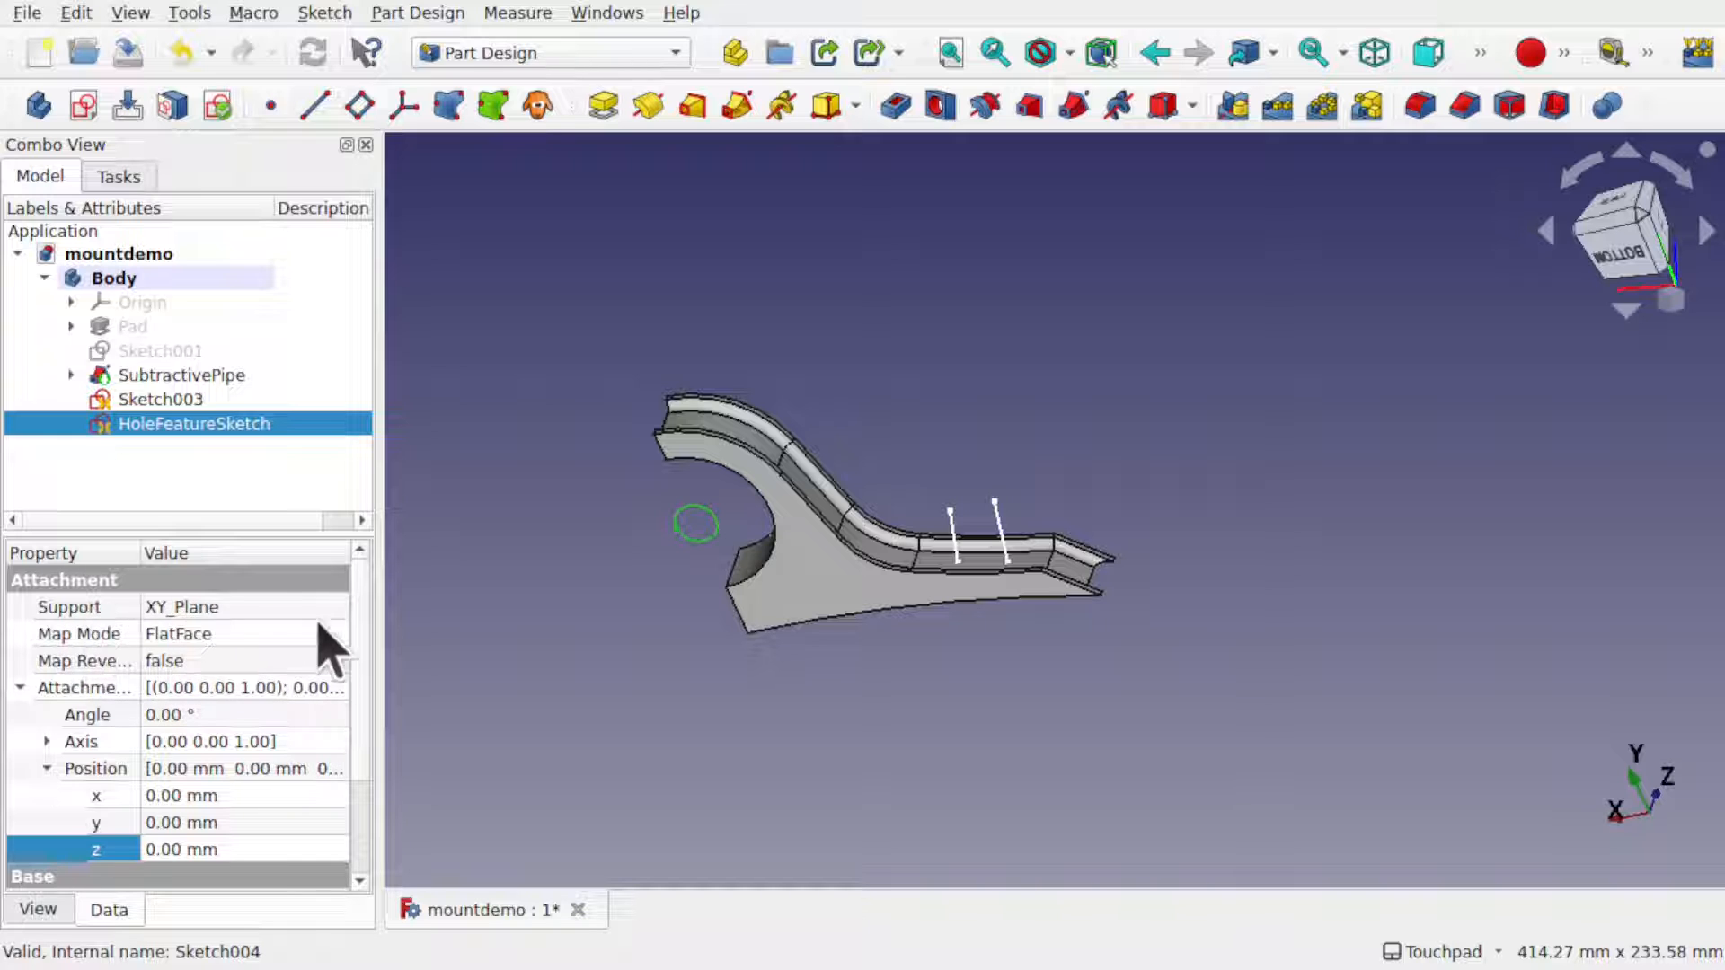
- Edit HoleFeatureSketch's attachment and replace its plane reference with the lower endpoint of Sketch003's inner segment
{"action": "left_click", "coordinate": [273, 637]}
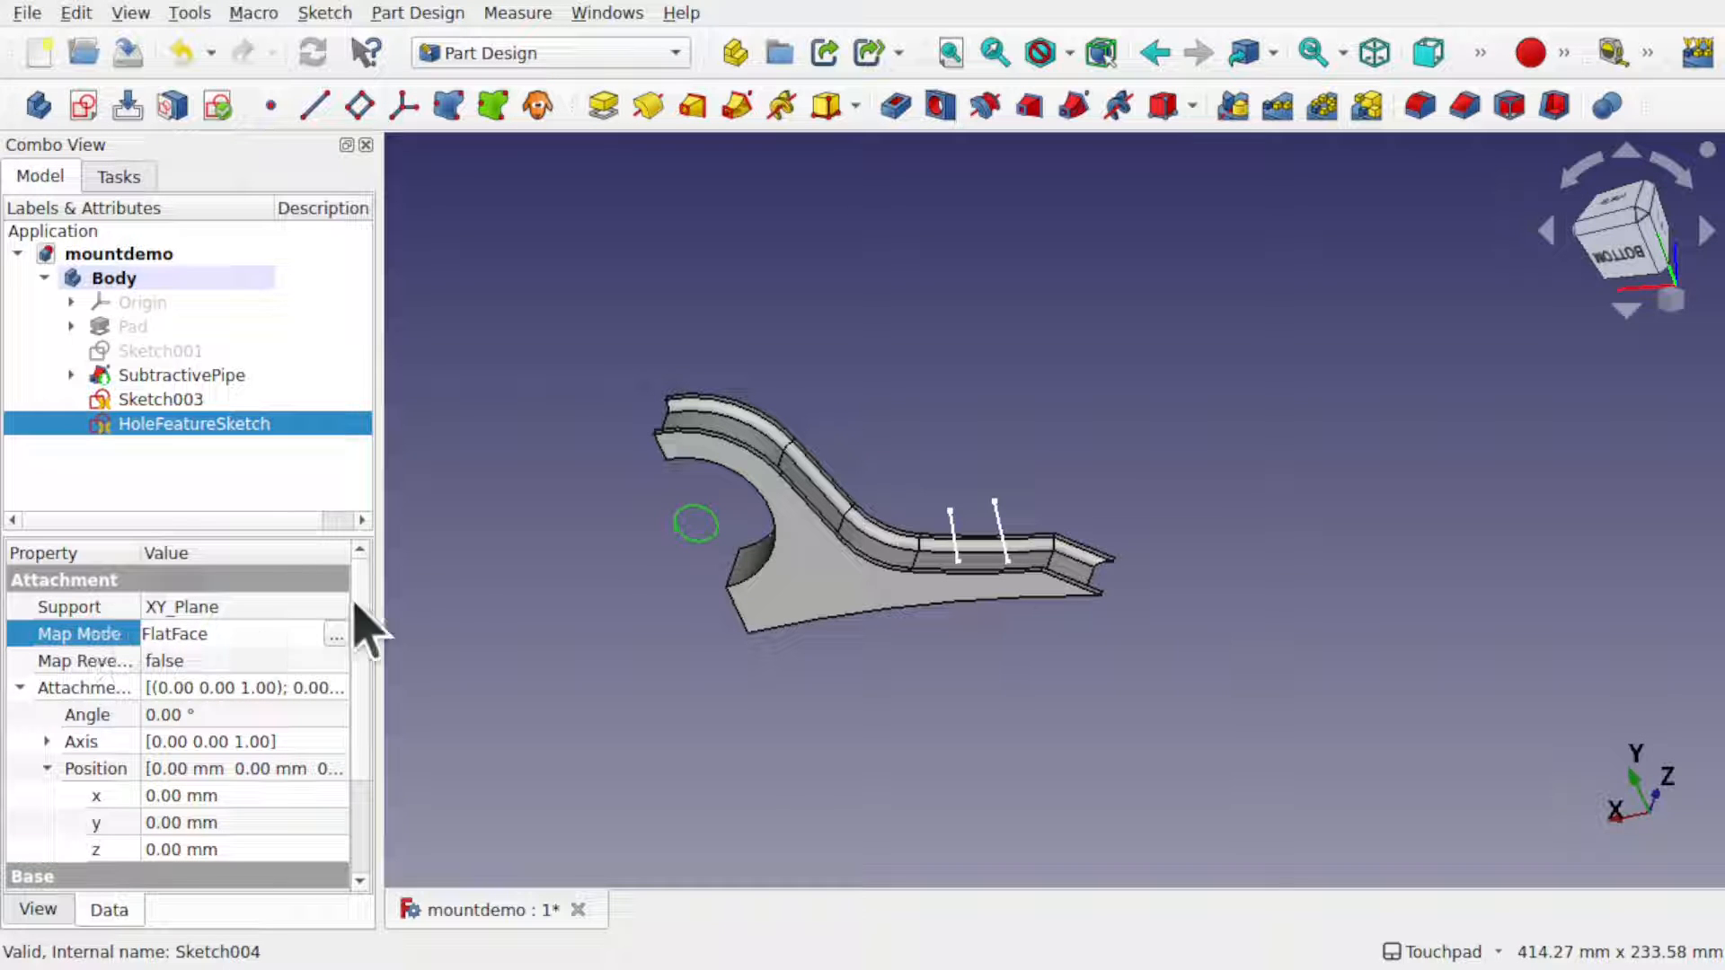
{"action": "left_click", "coordinate": [337, 634]}
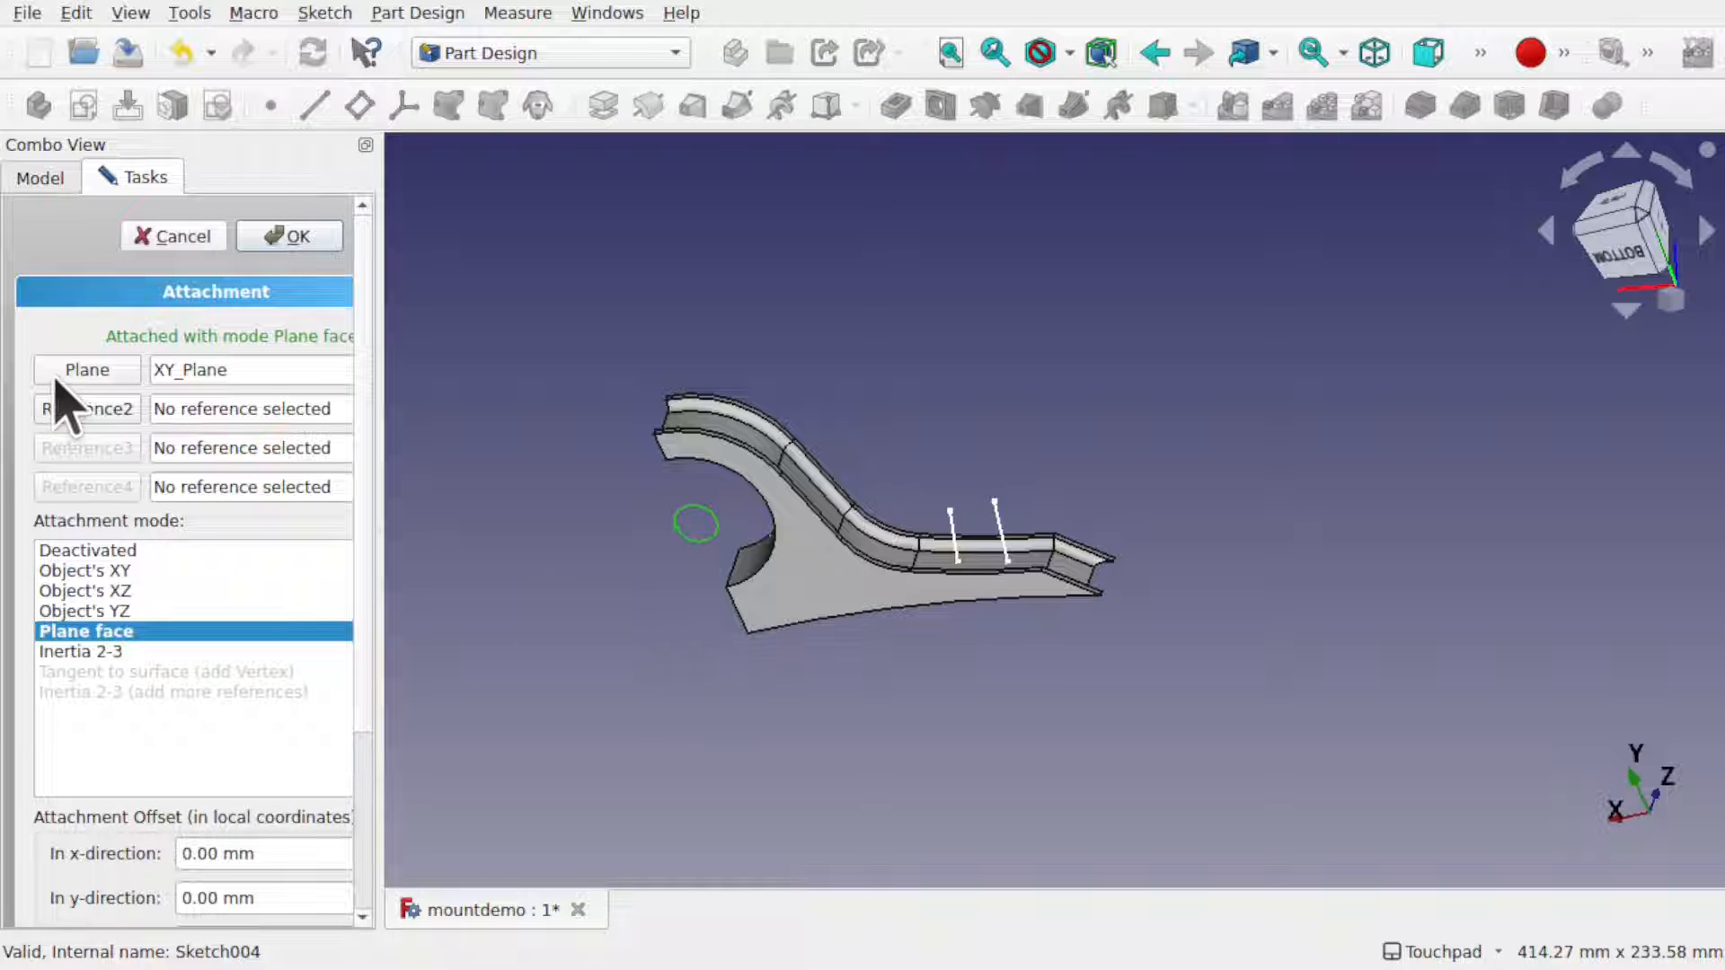
{"action": "left_click_drag", "start_coordinate": [382, 383], "coordinate": [556, 389]}
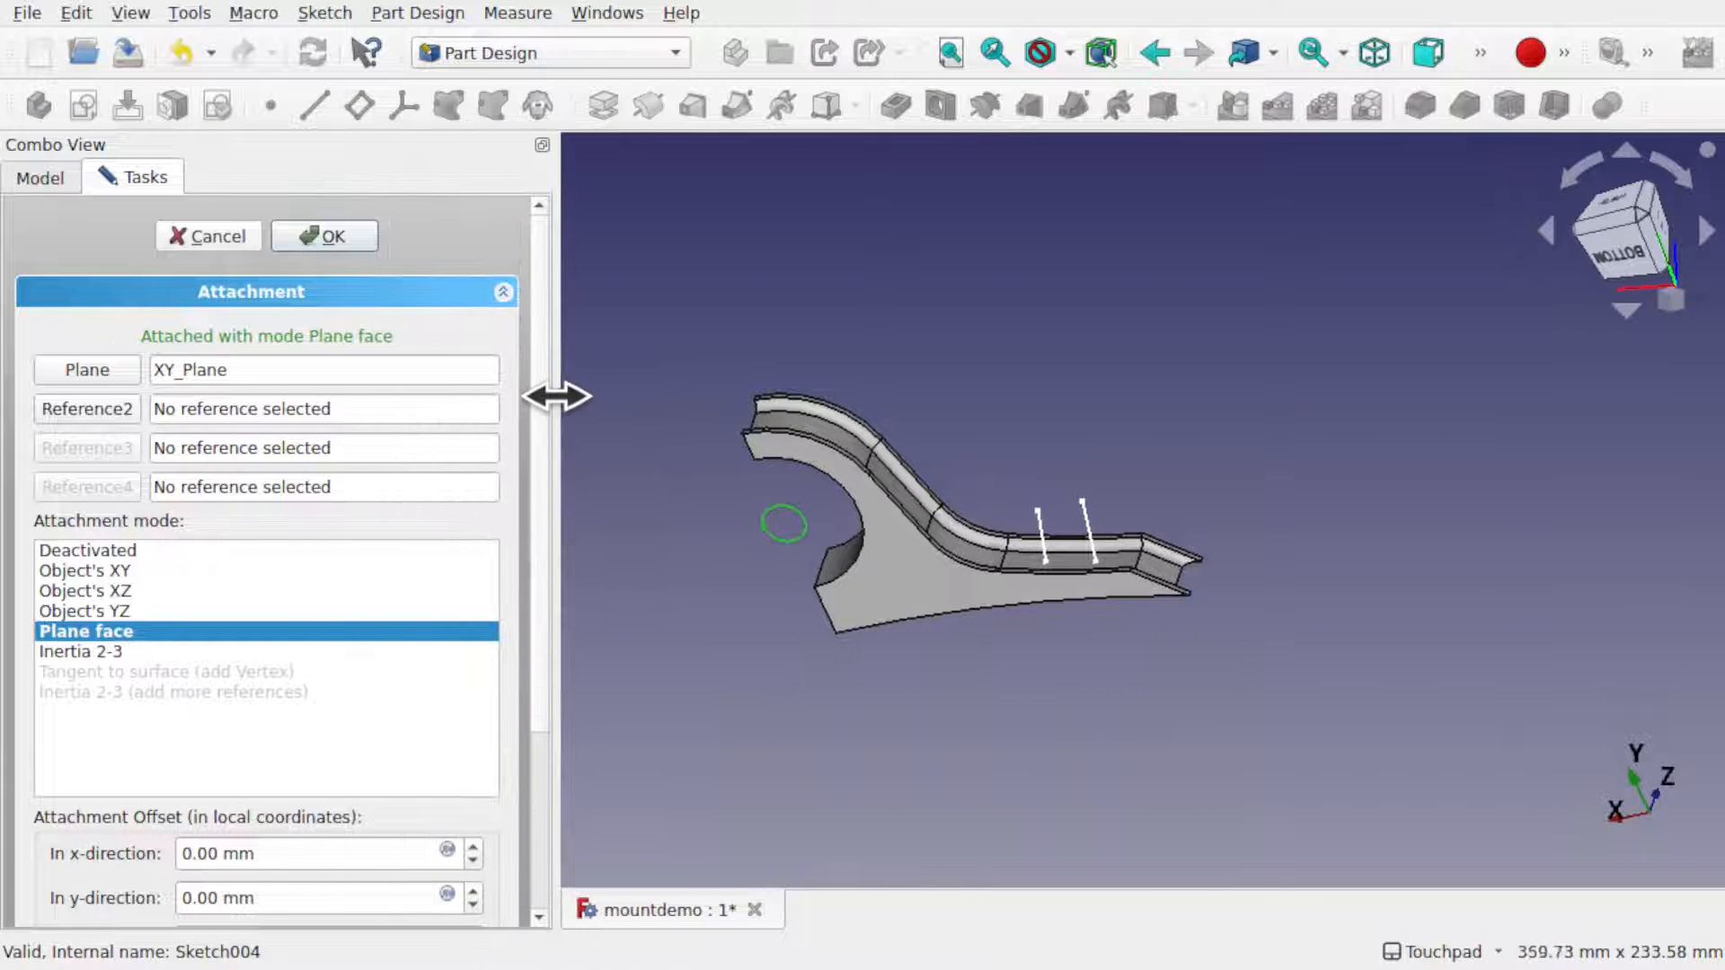
{"action": "scroll", "coordinate": [1053, 544], "scroll_direction": "up", "scroll_amount": 5}
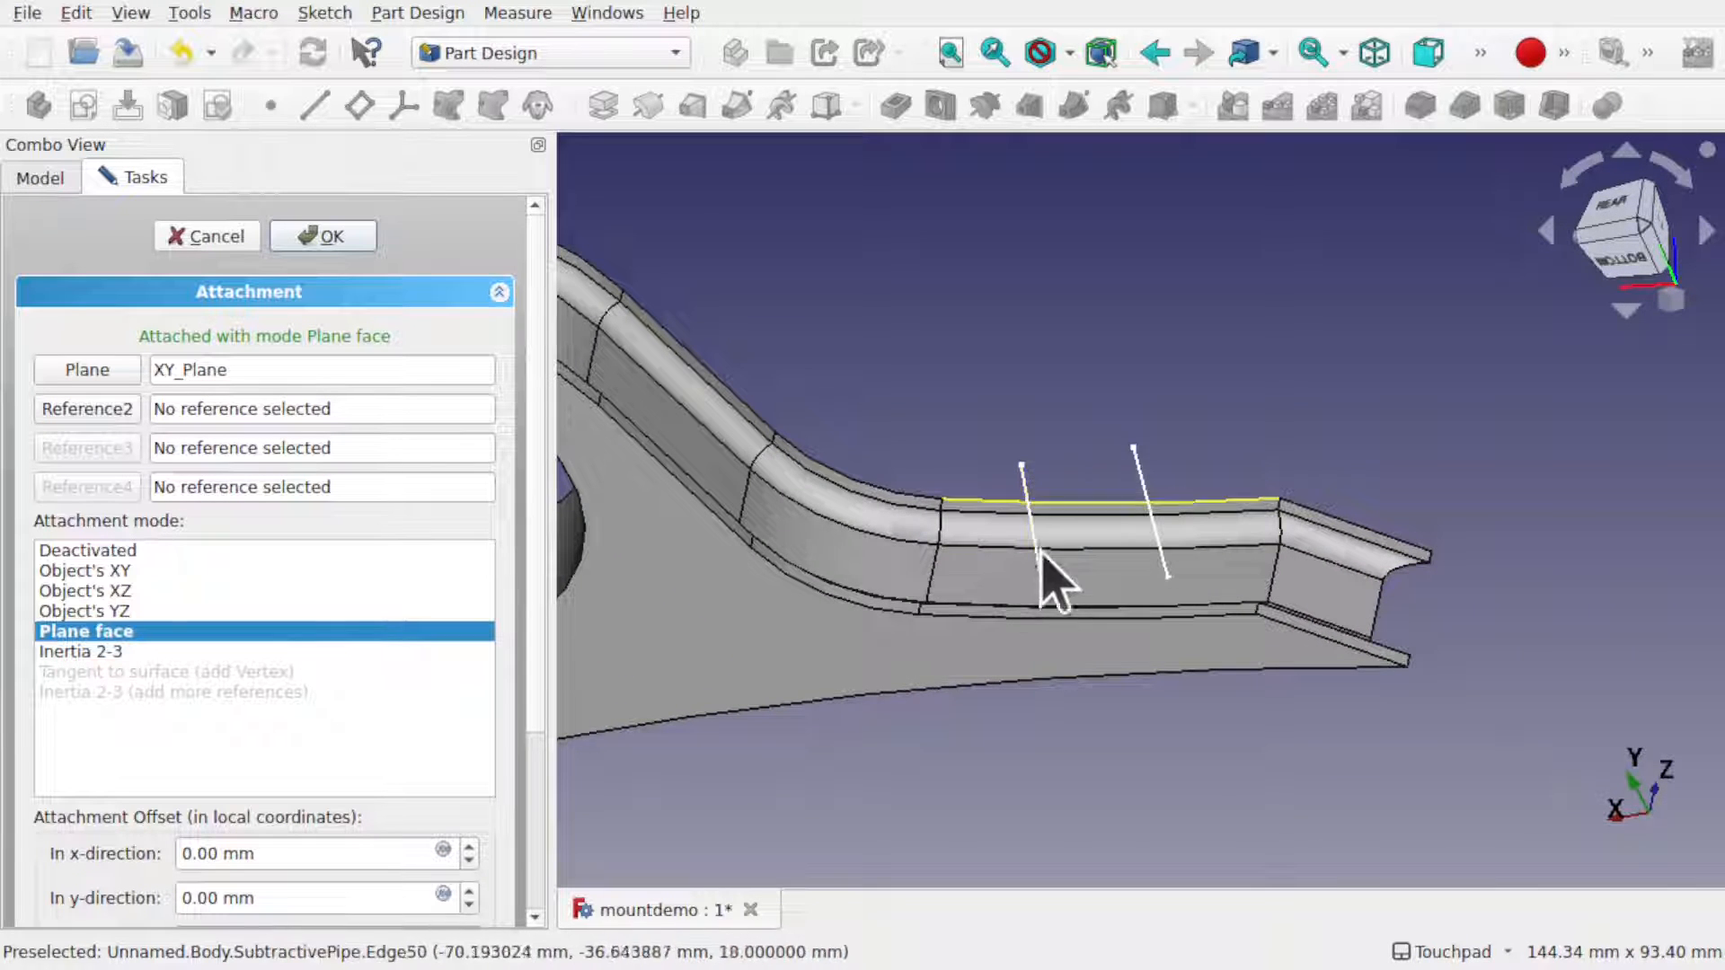
{"action": "scroll", "coordinate": [1033, 620], "scroll_direction": "down", "scroll_amount": 4}
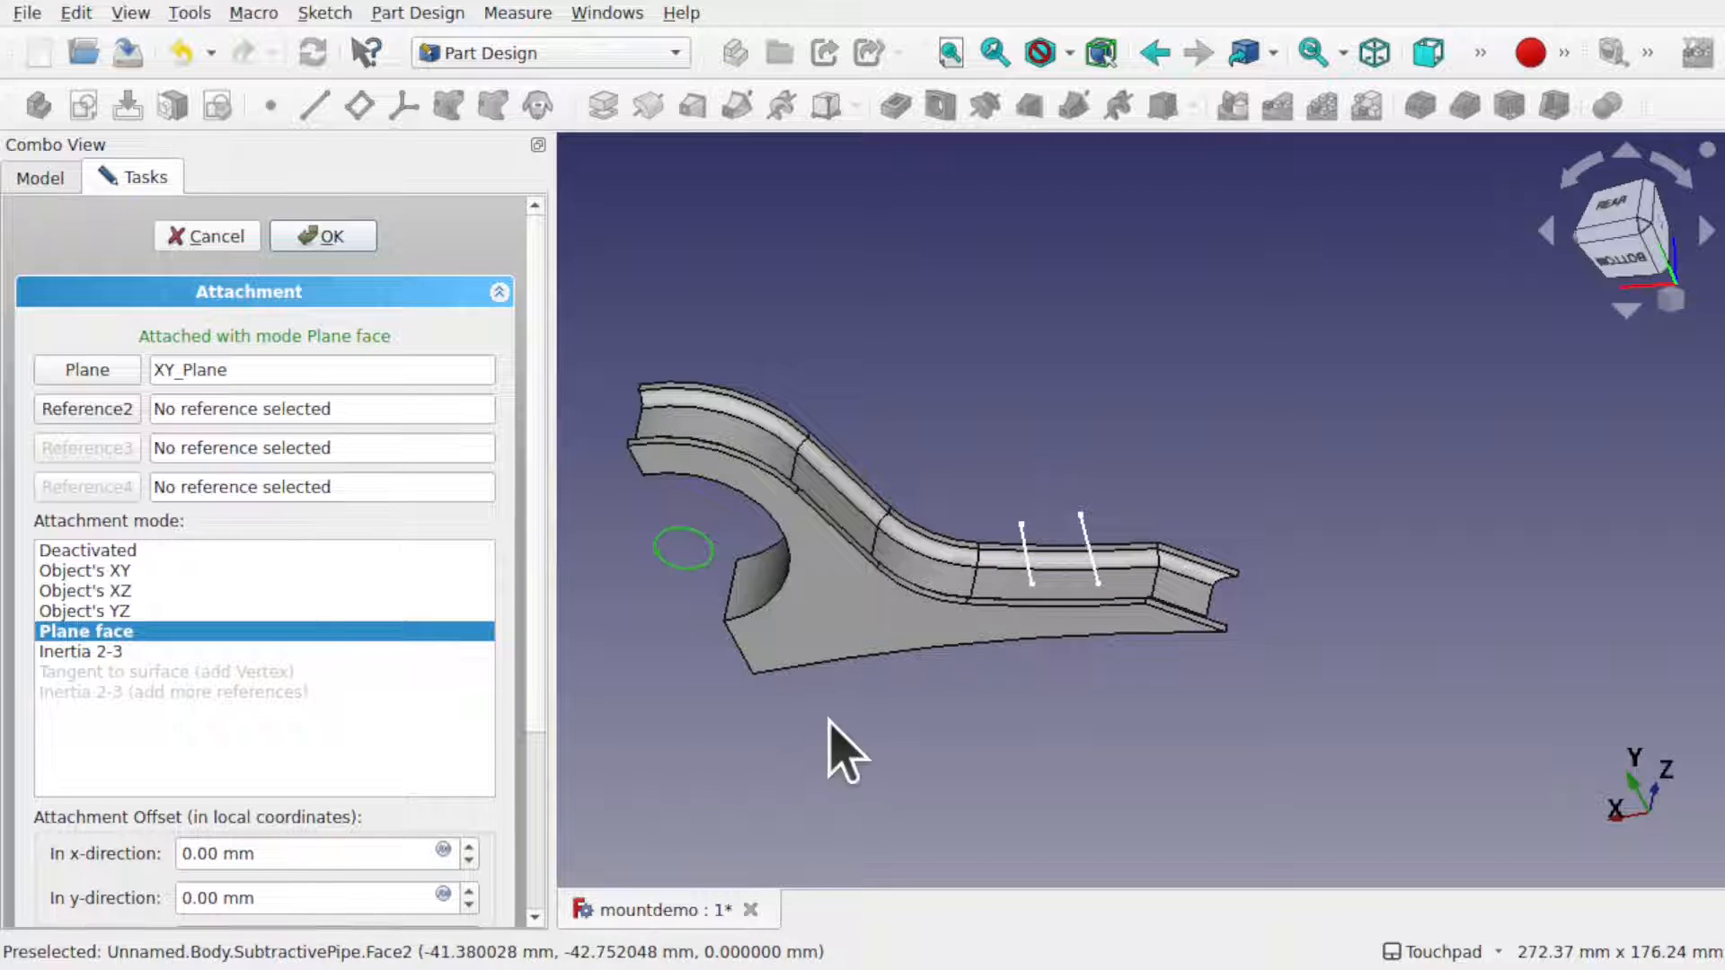
{"action": "left_click", "coordinate": [98, 378]}
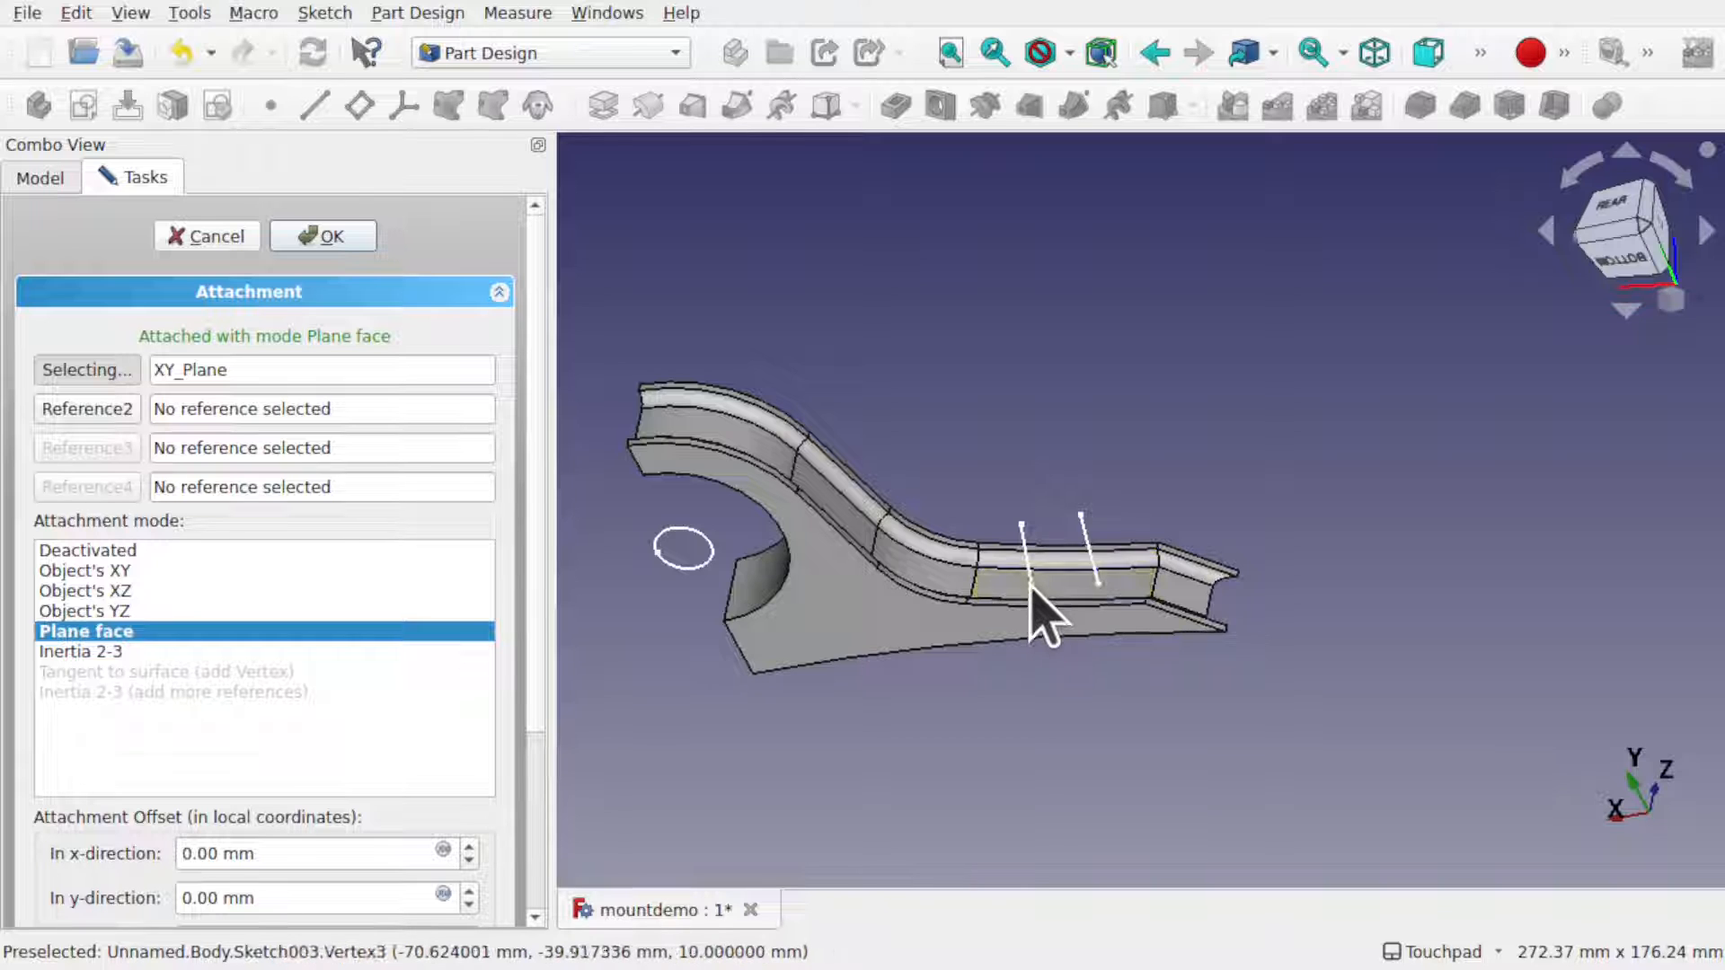
{"action": "scroll", "coordinate": [1043, 579], "scroll_direction": "up", "scroll_amount": 5}
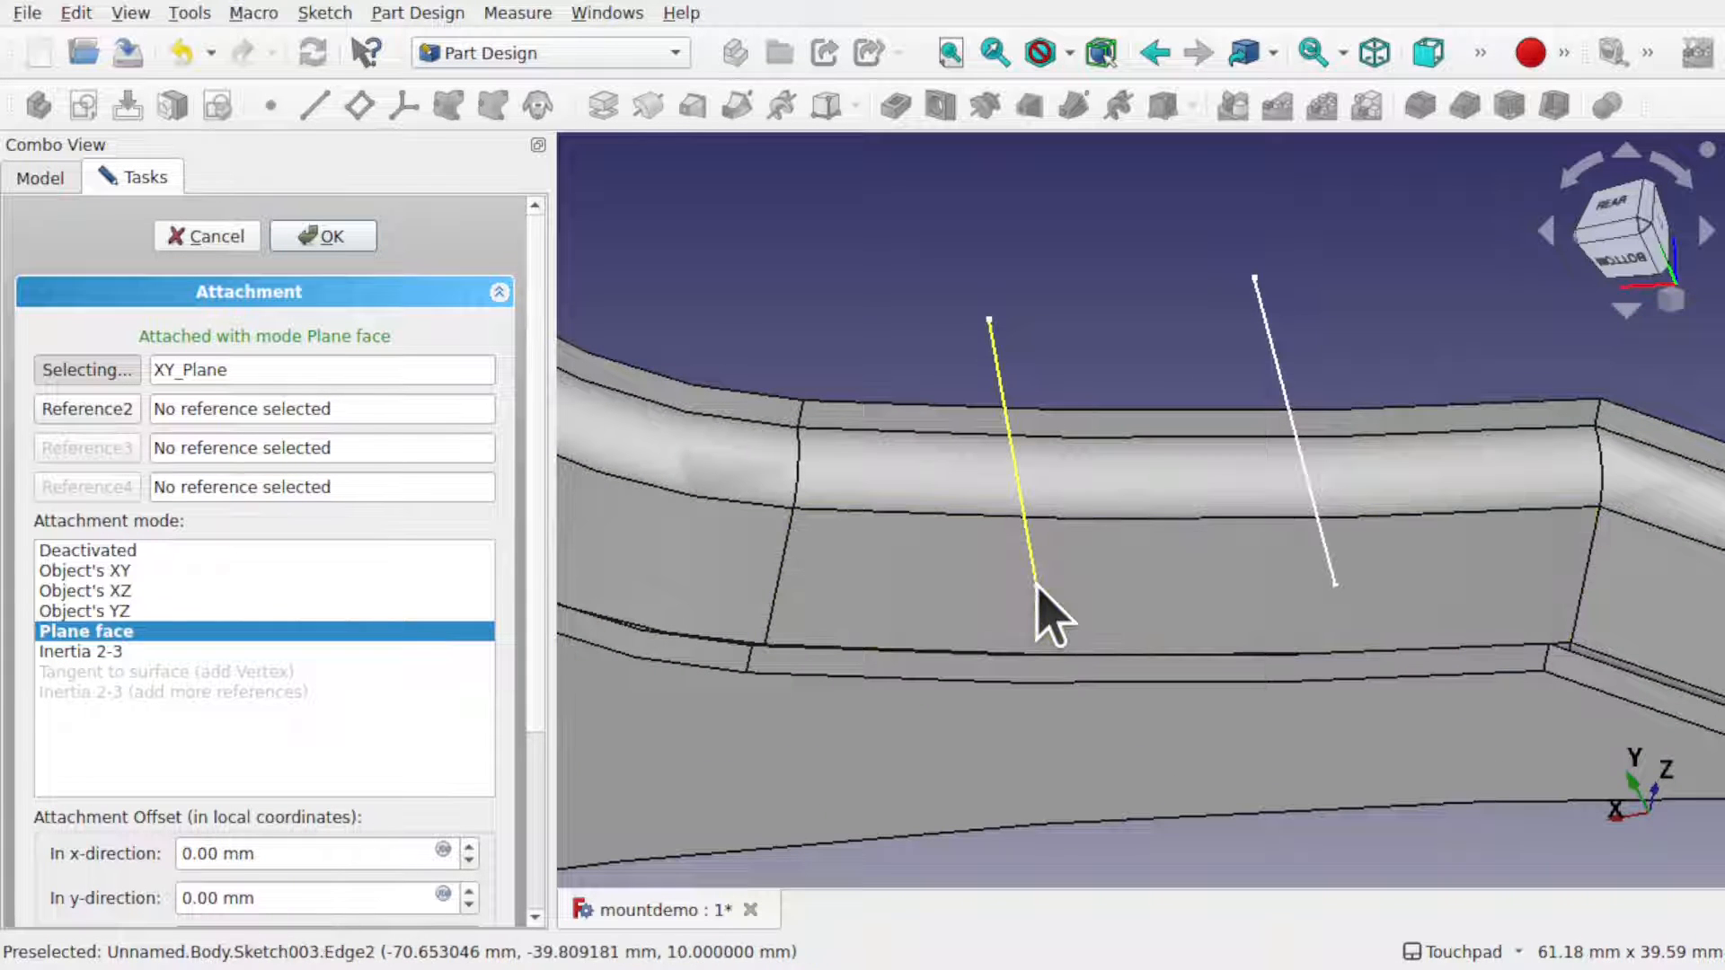
{"action": "left_click", "coordinate": [1042, 580]}
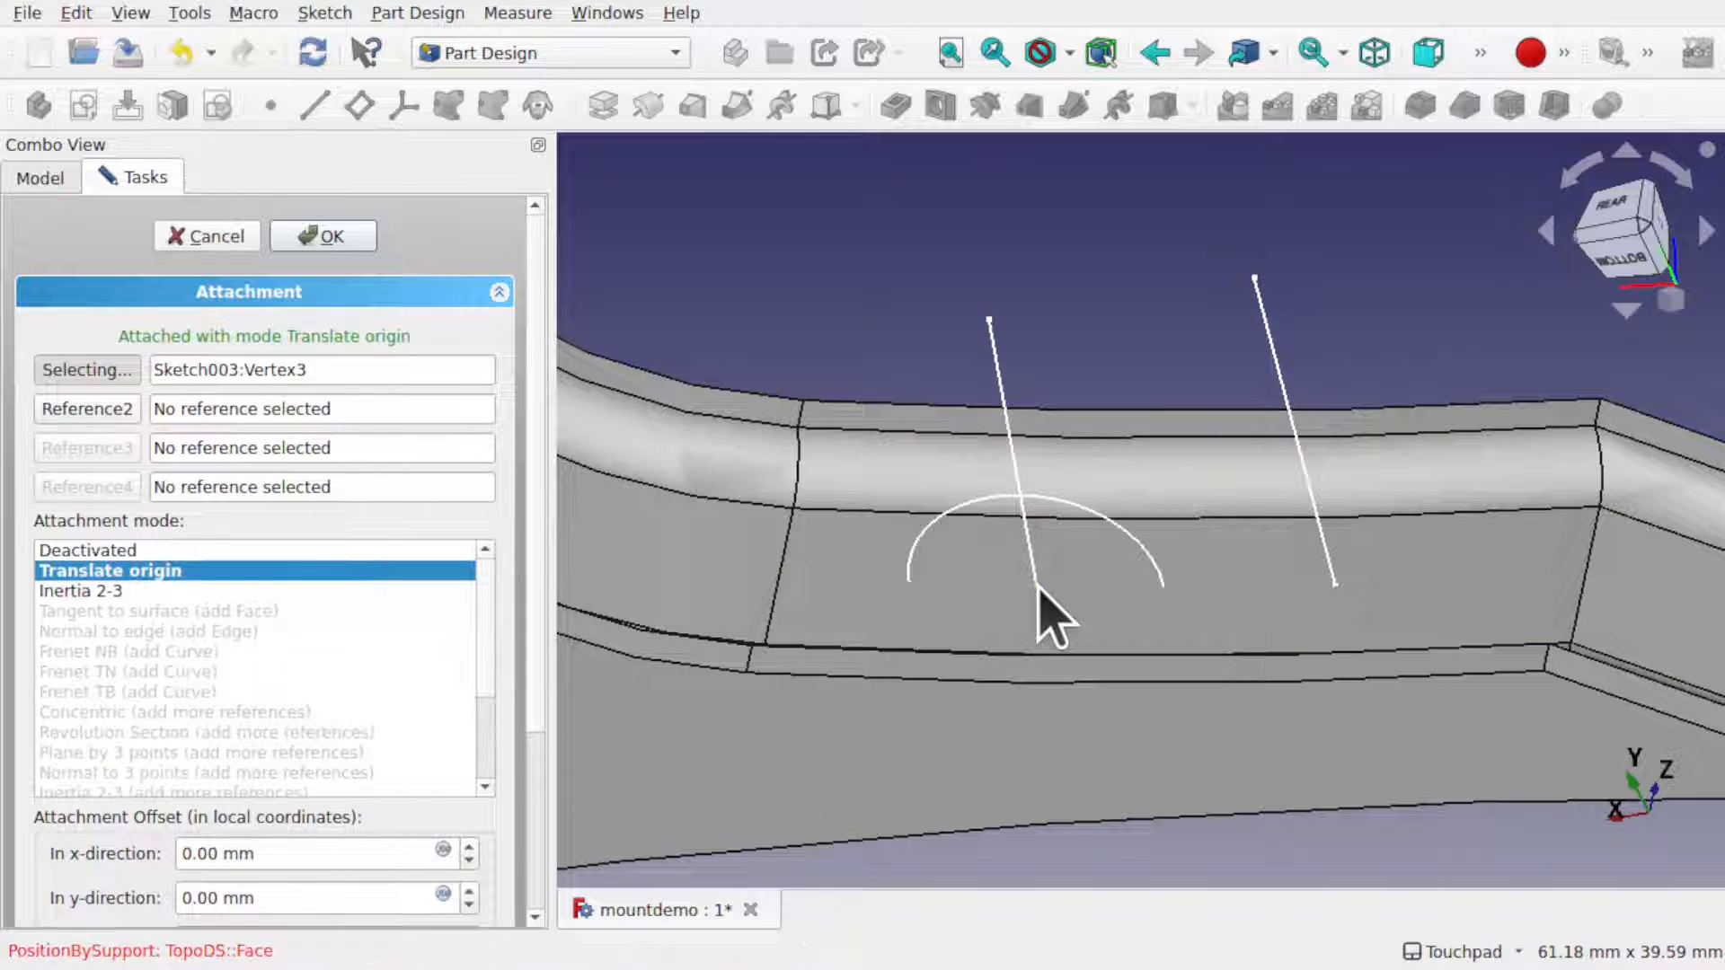
{"action": "mouse_move", "coordinate": [1109, 827]}
{"action": "middle_mouse_down"}
{"action": "mouse_move", "coordinate": [1078, 808]}
{"action": "mouse_move", "coordinate": [1123, 723]}
{"action": "mouse_move", "coordinate": [1069, 781]}
{"action": "middle_mouse_up"}
{"action": "scroll", "coordinate": [1070, 780], "scroll_direction": "down", "scroll_amount": 5}
{"action": "scroll", "coordinate": [1070, 781], "scroll_direction": "down", "scroll_amount": 1}
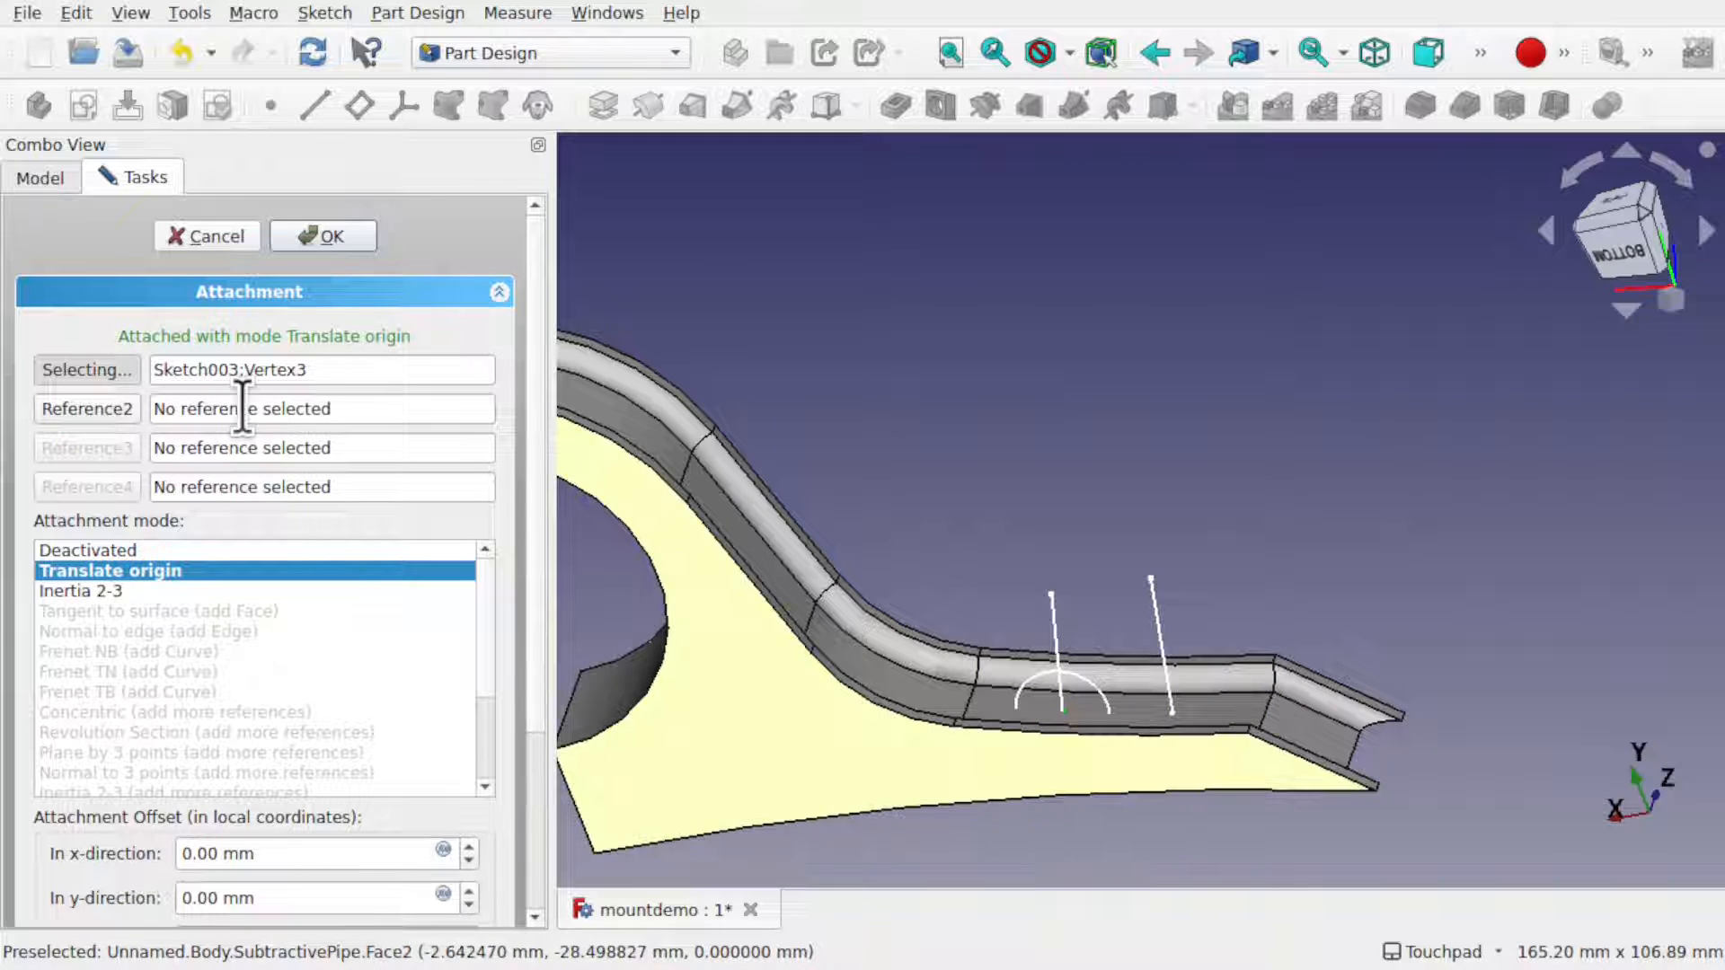
- Add Sketch003's inner segment as the second attachment reference and attach HoleFeatureSketch with the Normal to edge mode
{"action": "left_click", "coordinate": [100, 409]}
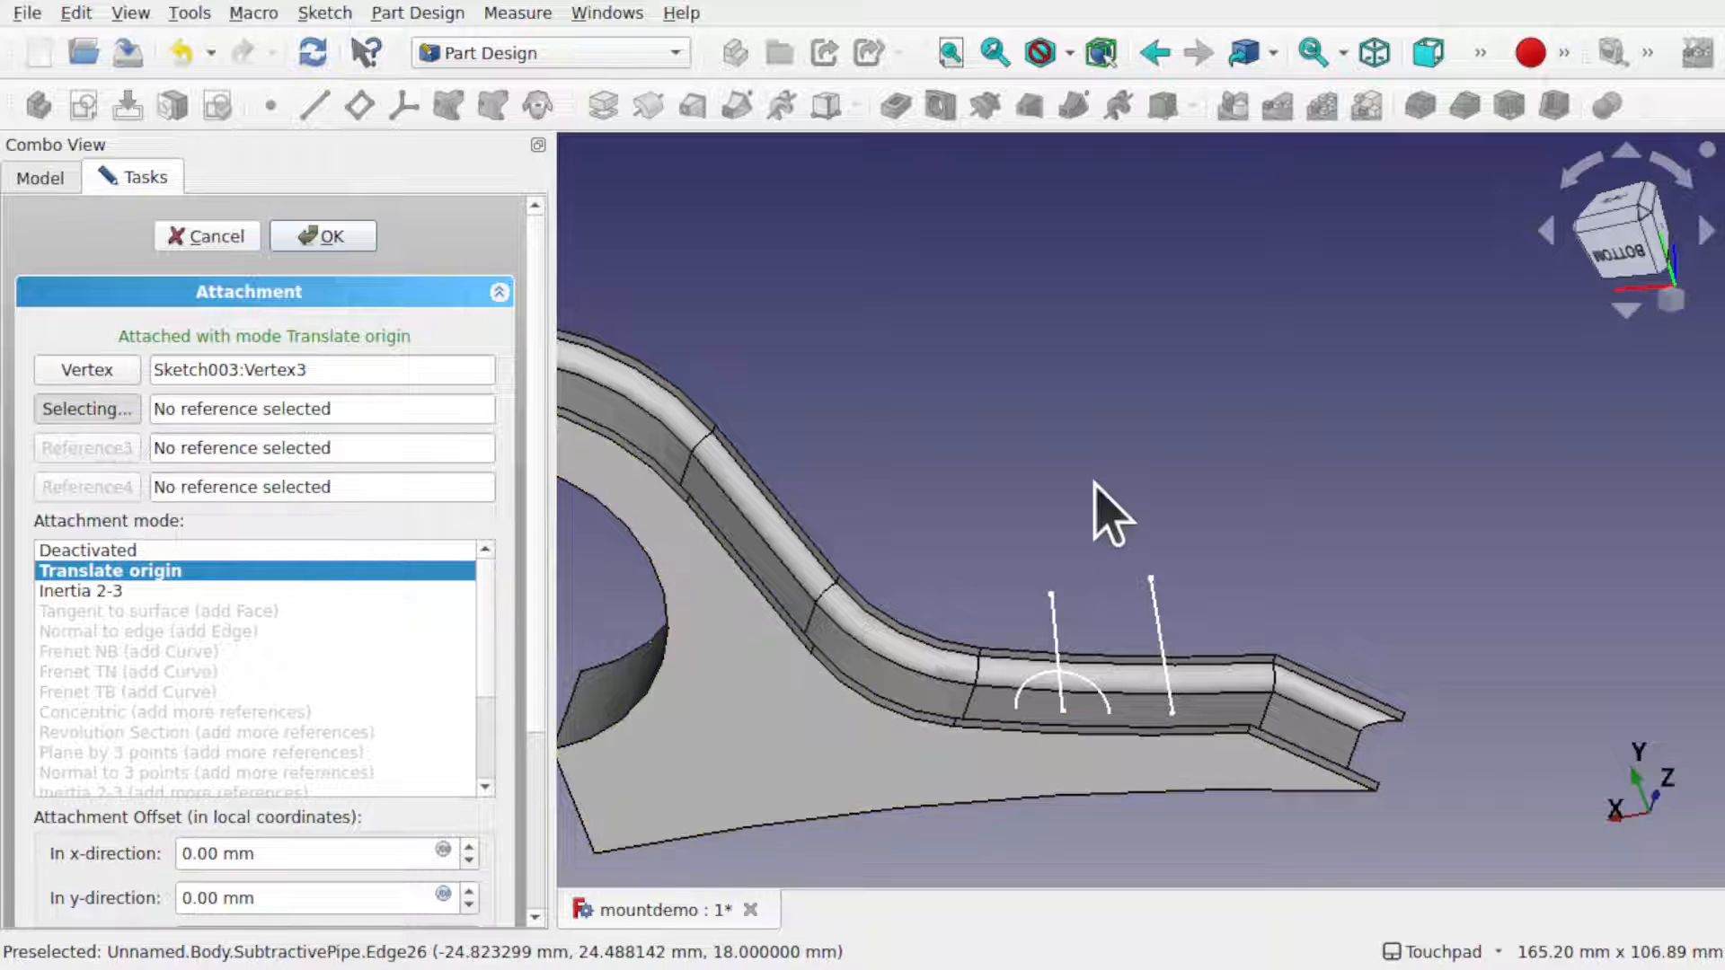
{"action": "left_click", "coordinate": [1058, 641]}
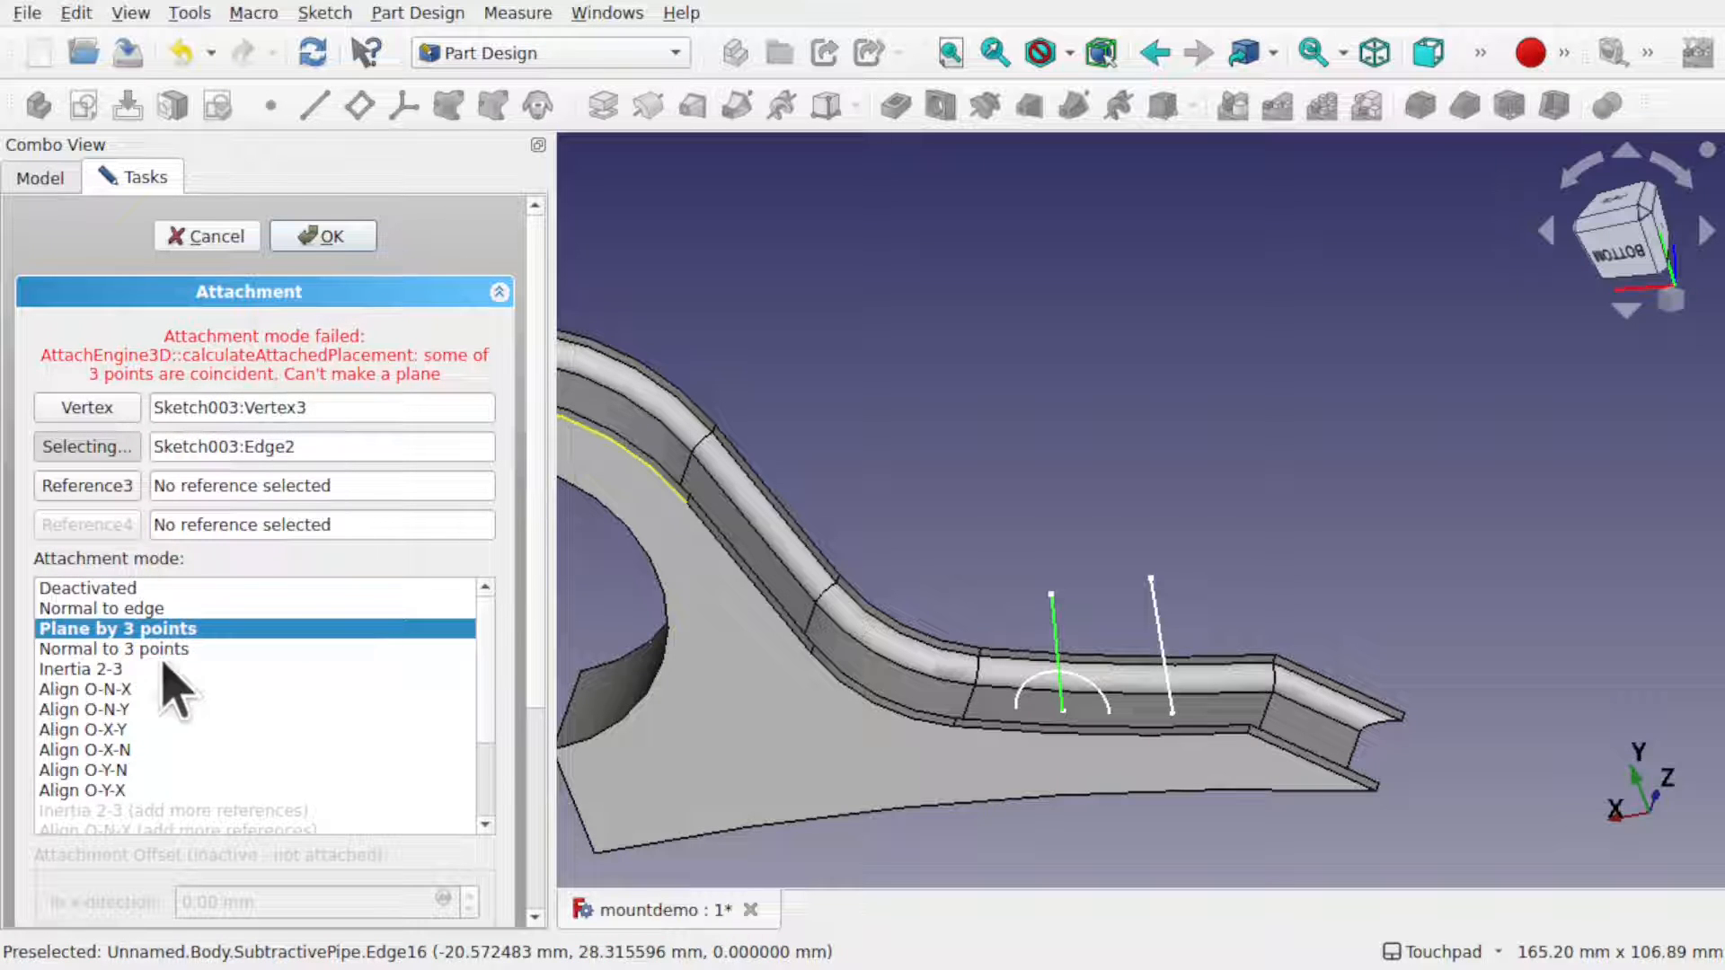
{"action": "left_click", "coordinate": [129, 611]}
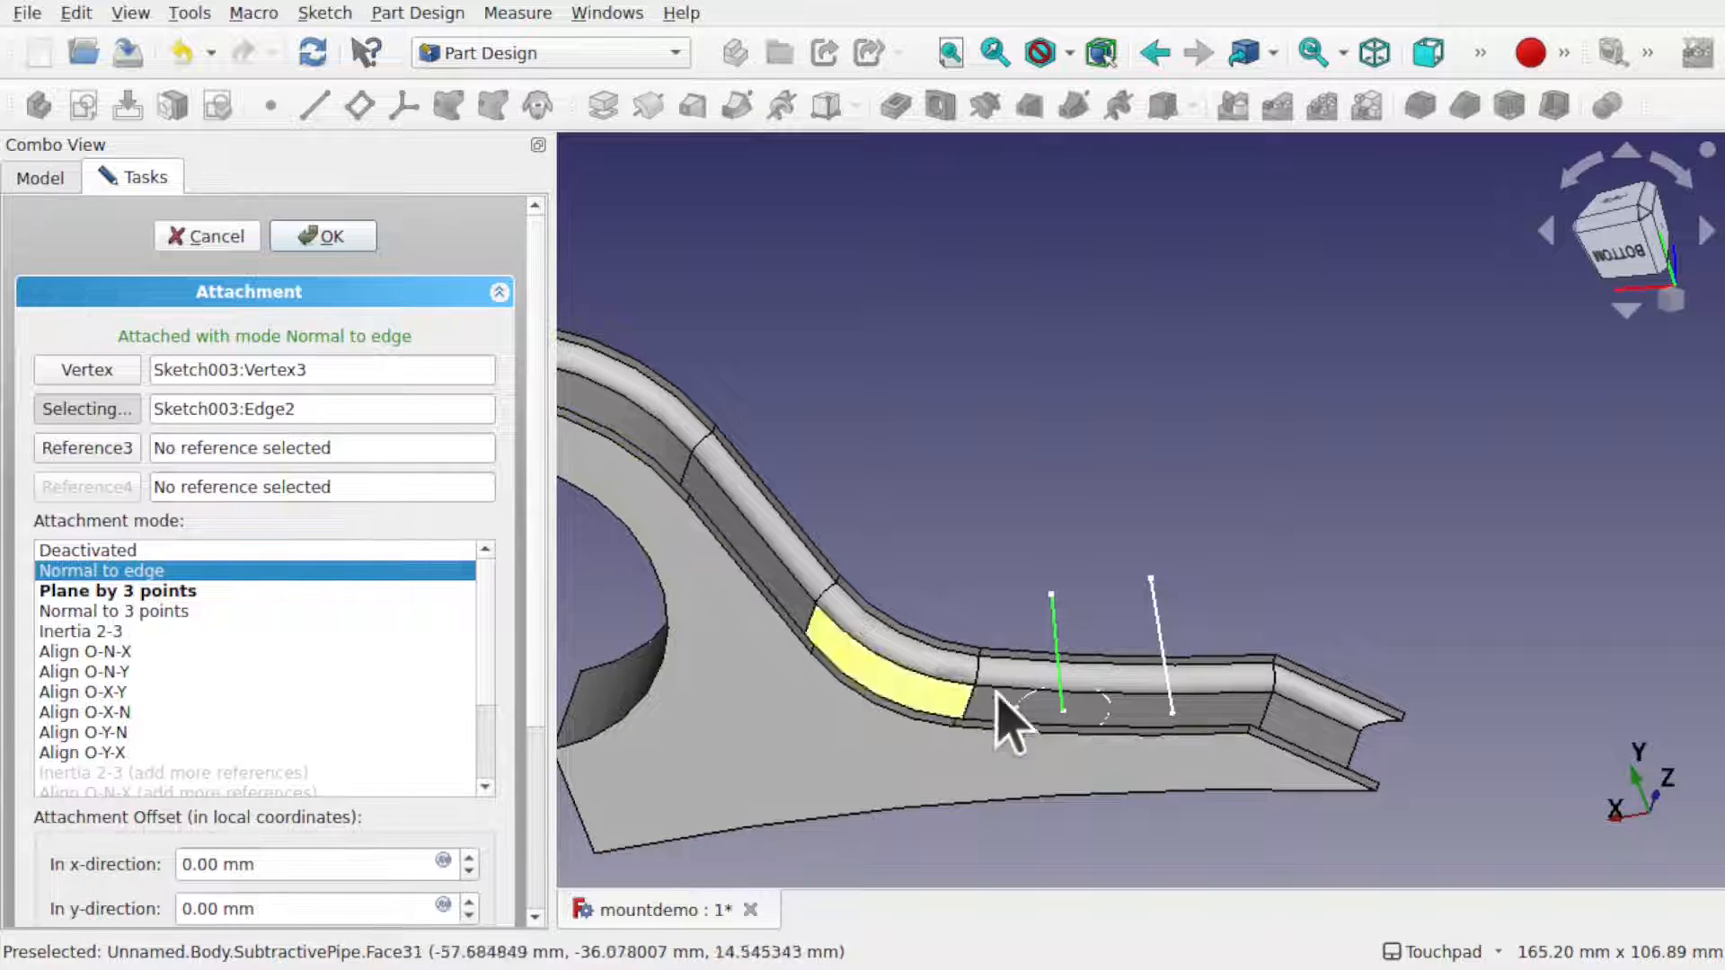
{"action": "left_click_drag", "start_coordinate": [1010, 720], "coordinate": [1105, 766], "text": "alt"}
{"action": "scroll", "coordinate": [1056, 742], "scroll_direction": "up", "scroll_amount": 4}
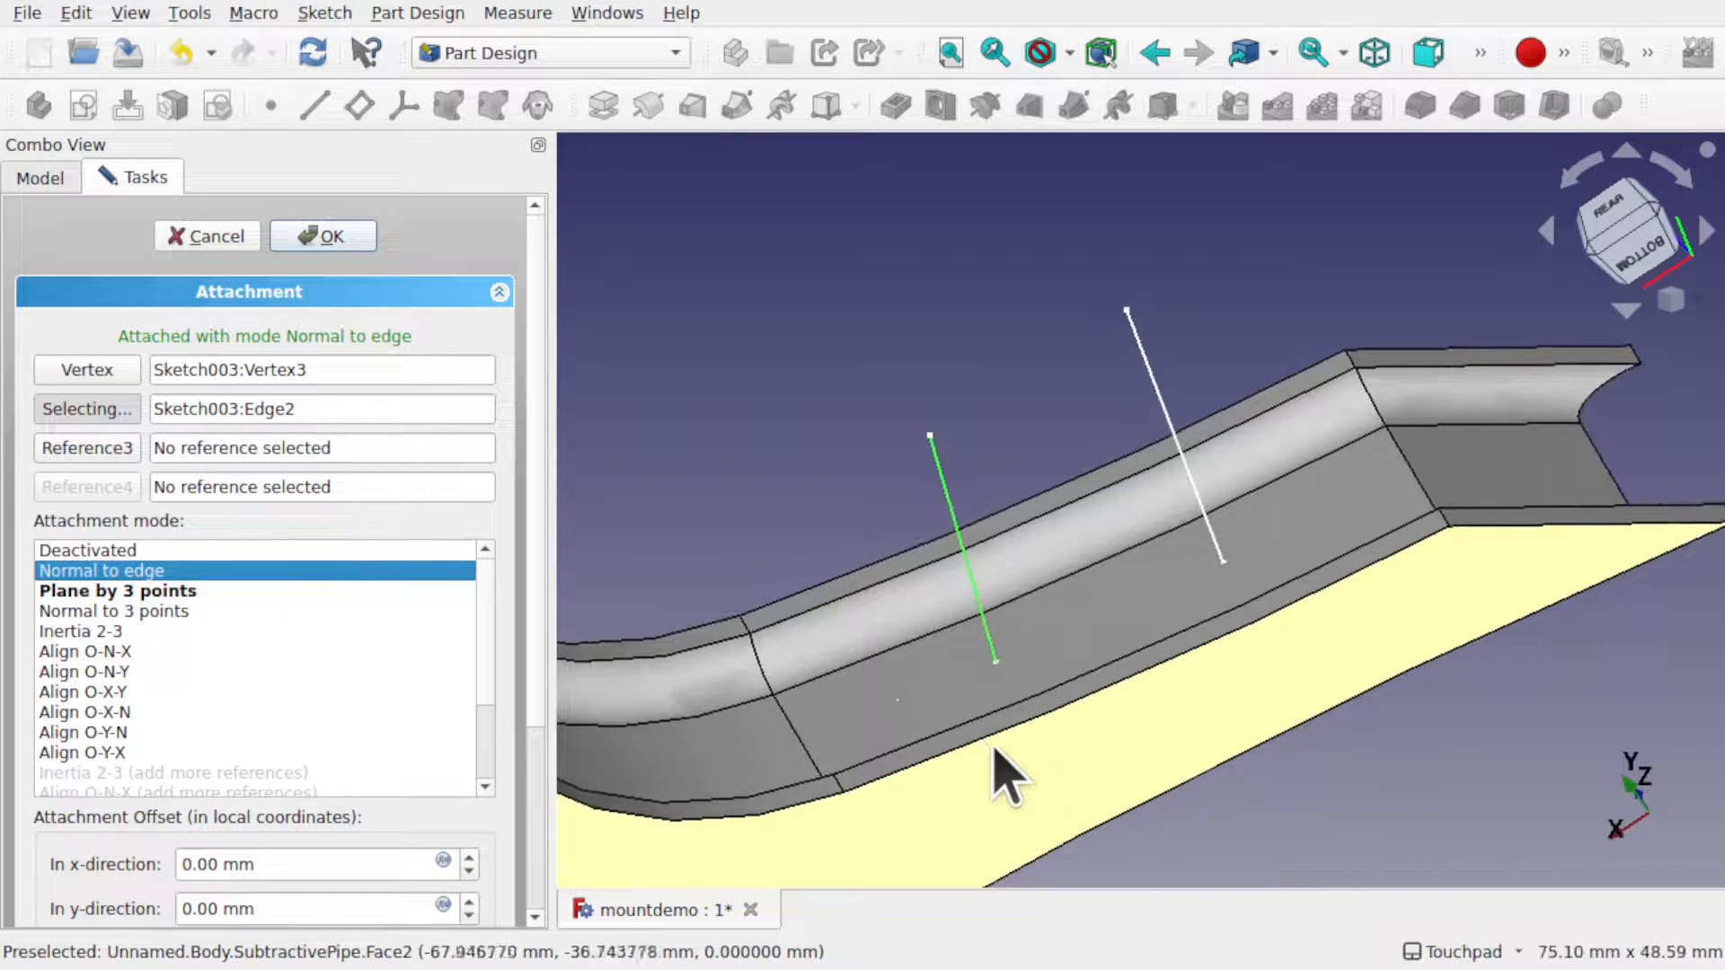
{"action": "scroll", "coordinate": [989, 746], "scroll_direction": "down", "scroll_amount": 3}
{"action": "left_click_drag", "start_coordinate": [990, 748], "coordinate": [952, 723], "text": "alt"}
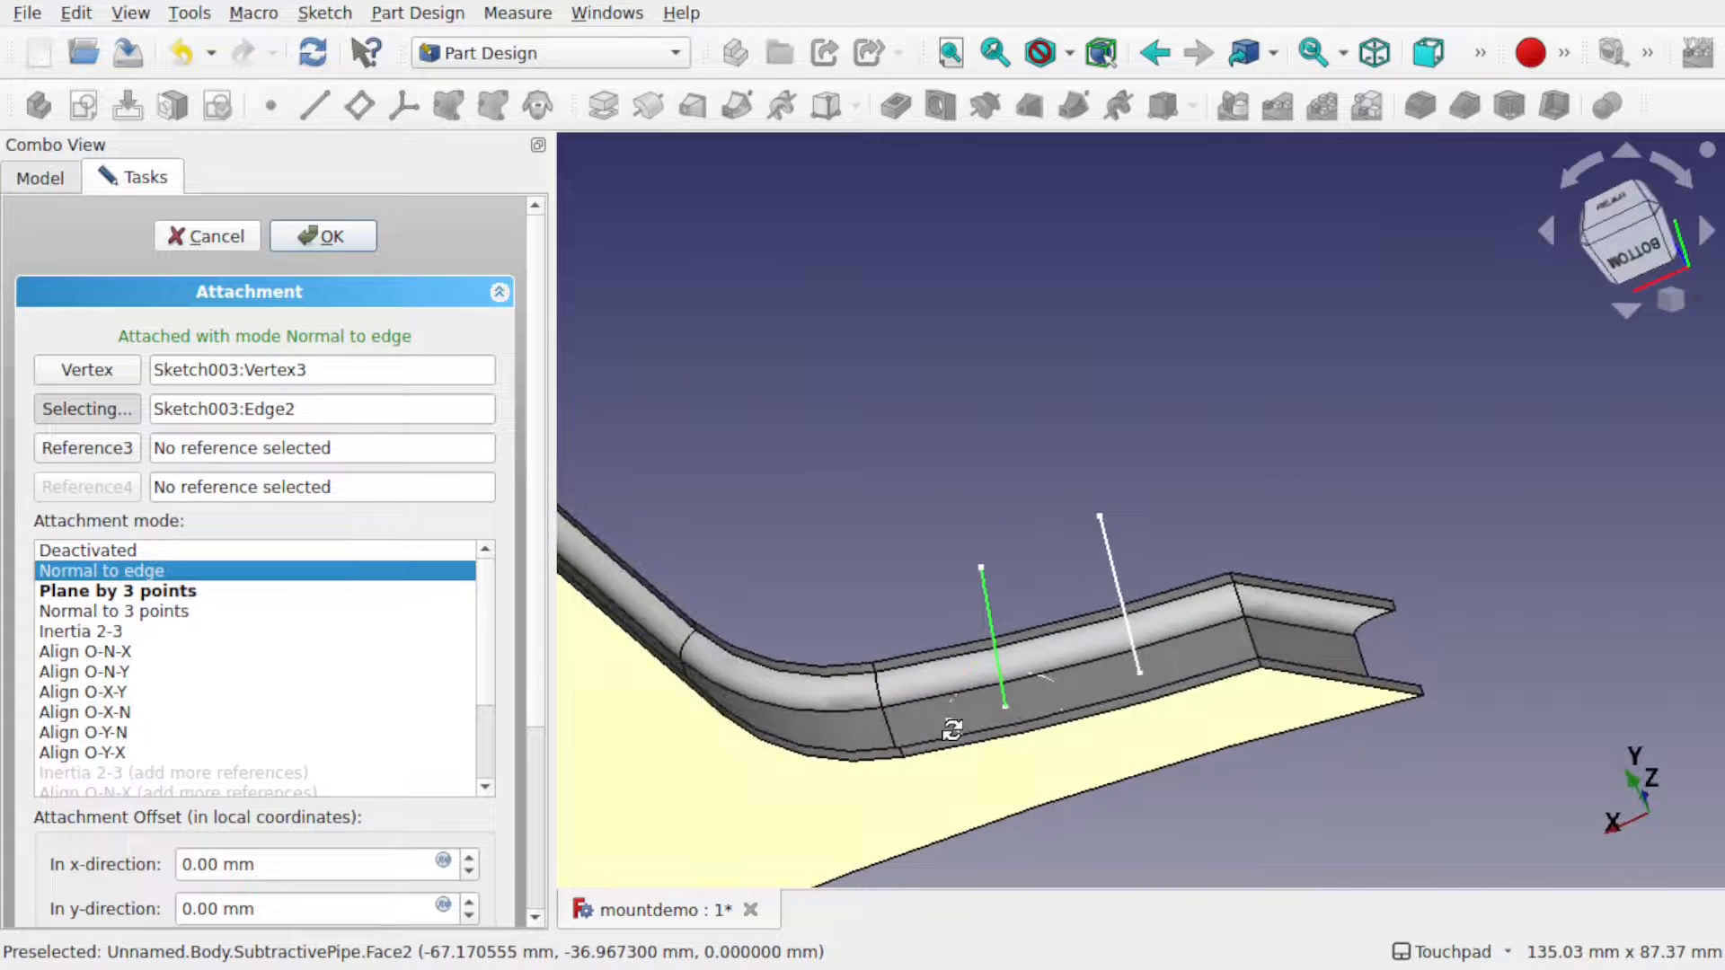
{"action": "left_click", "coordinate": [322, 237]}
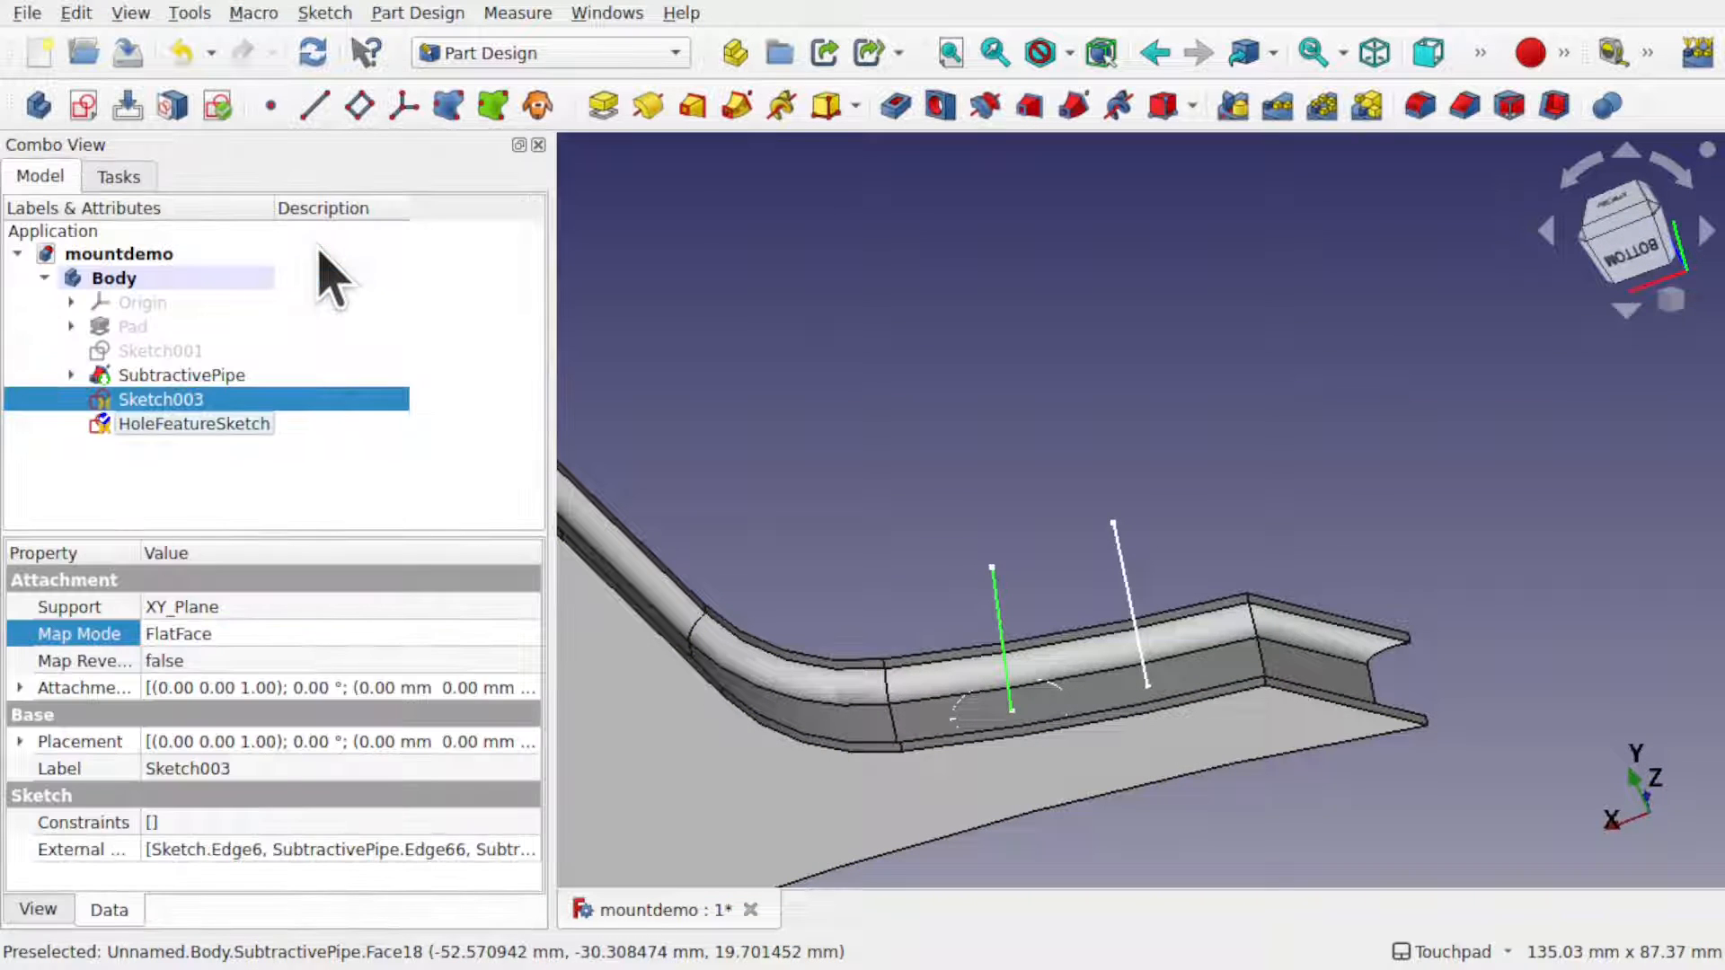
- Open HoleFeatureSketch for editing and turn on the section view to expose the circle on the channel floor
{"action": "double_click", "coordinate": [190, 424]}
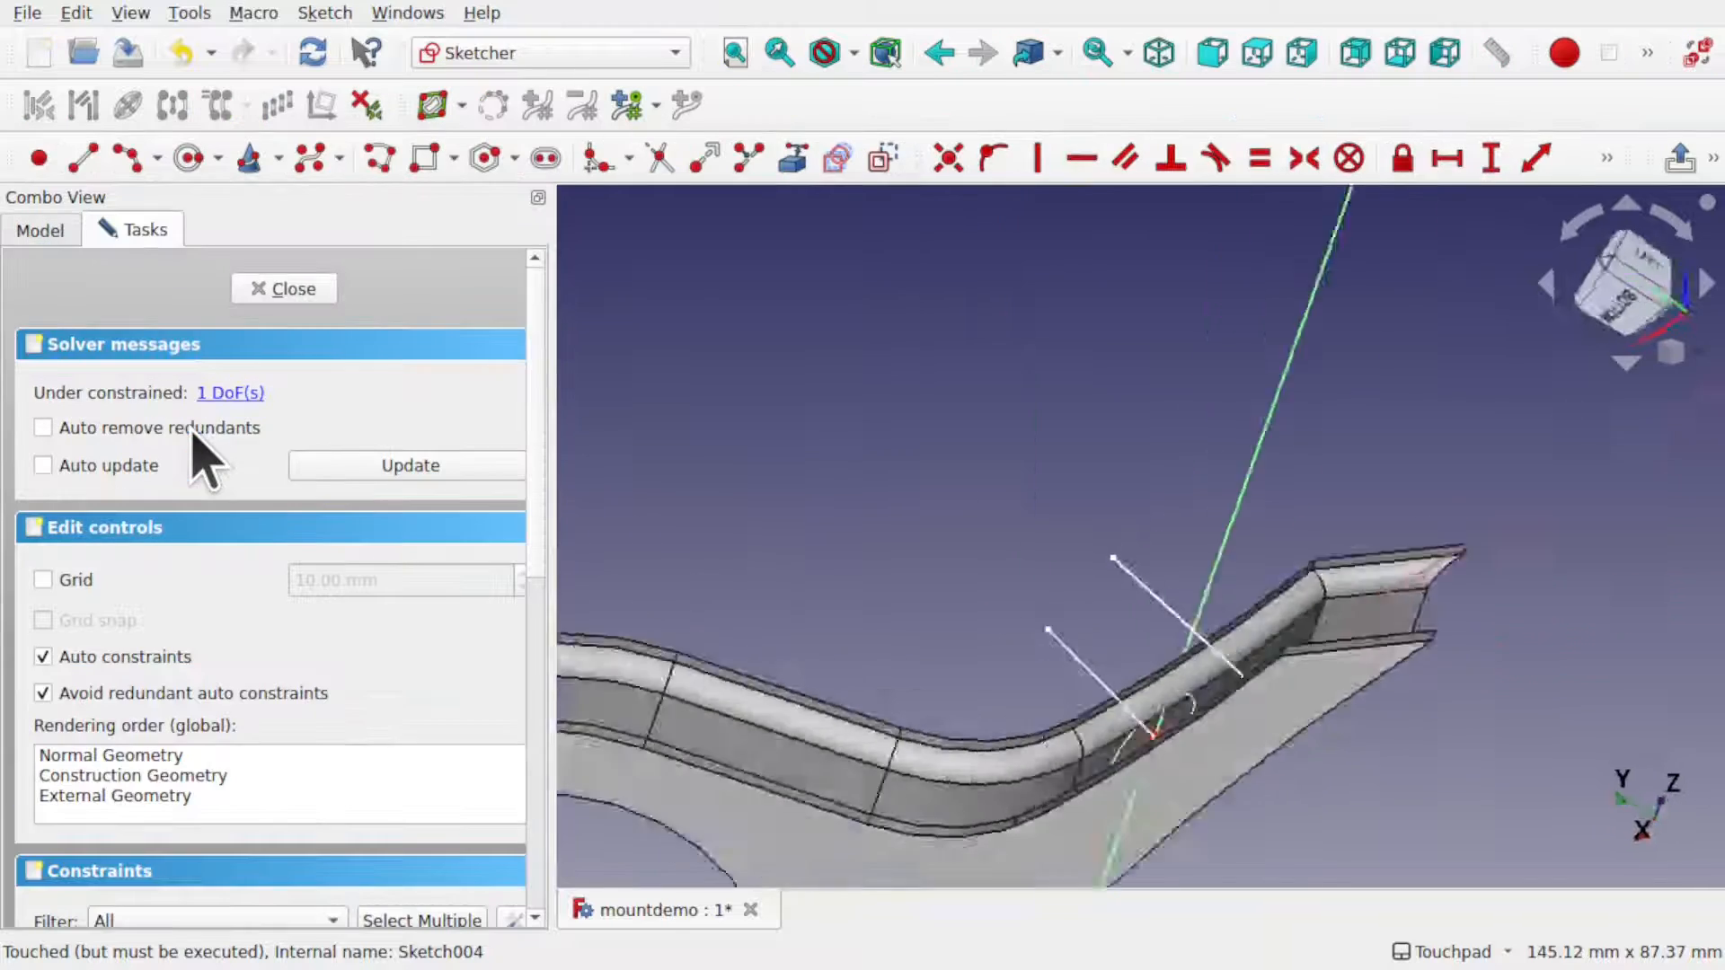
{"action": "mouse_move", "coordinate": [1217, 585]}
{"action": "left_mouse_down", "text": "alt"}
{"action": "mouse_move", "coordinate": [1236, 809]}
{"action": "mouse_move", "coordinate": [1201, 732]}
{"action": "mouse_move", "coordinate": [1321, 705]}
{"action": "mouse_move", "coordinate": [1339, 678]}
{"action": "mouse_move", "coordinate": [1208, 540]}
{"action": "mouse_move", "coordinate": [1224, 570]}
{"action": "mouse_move", "coordinate": [1208, 573]}
{"action": "left_mouse_up", "text": "alt"}
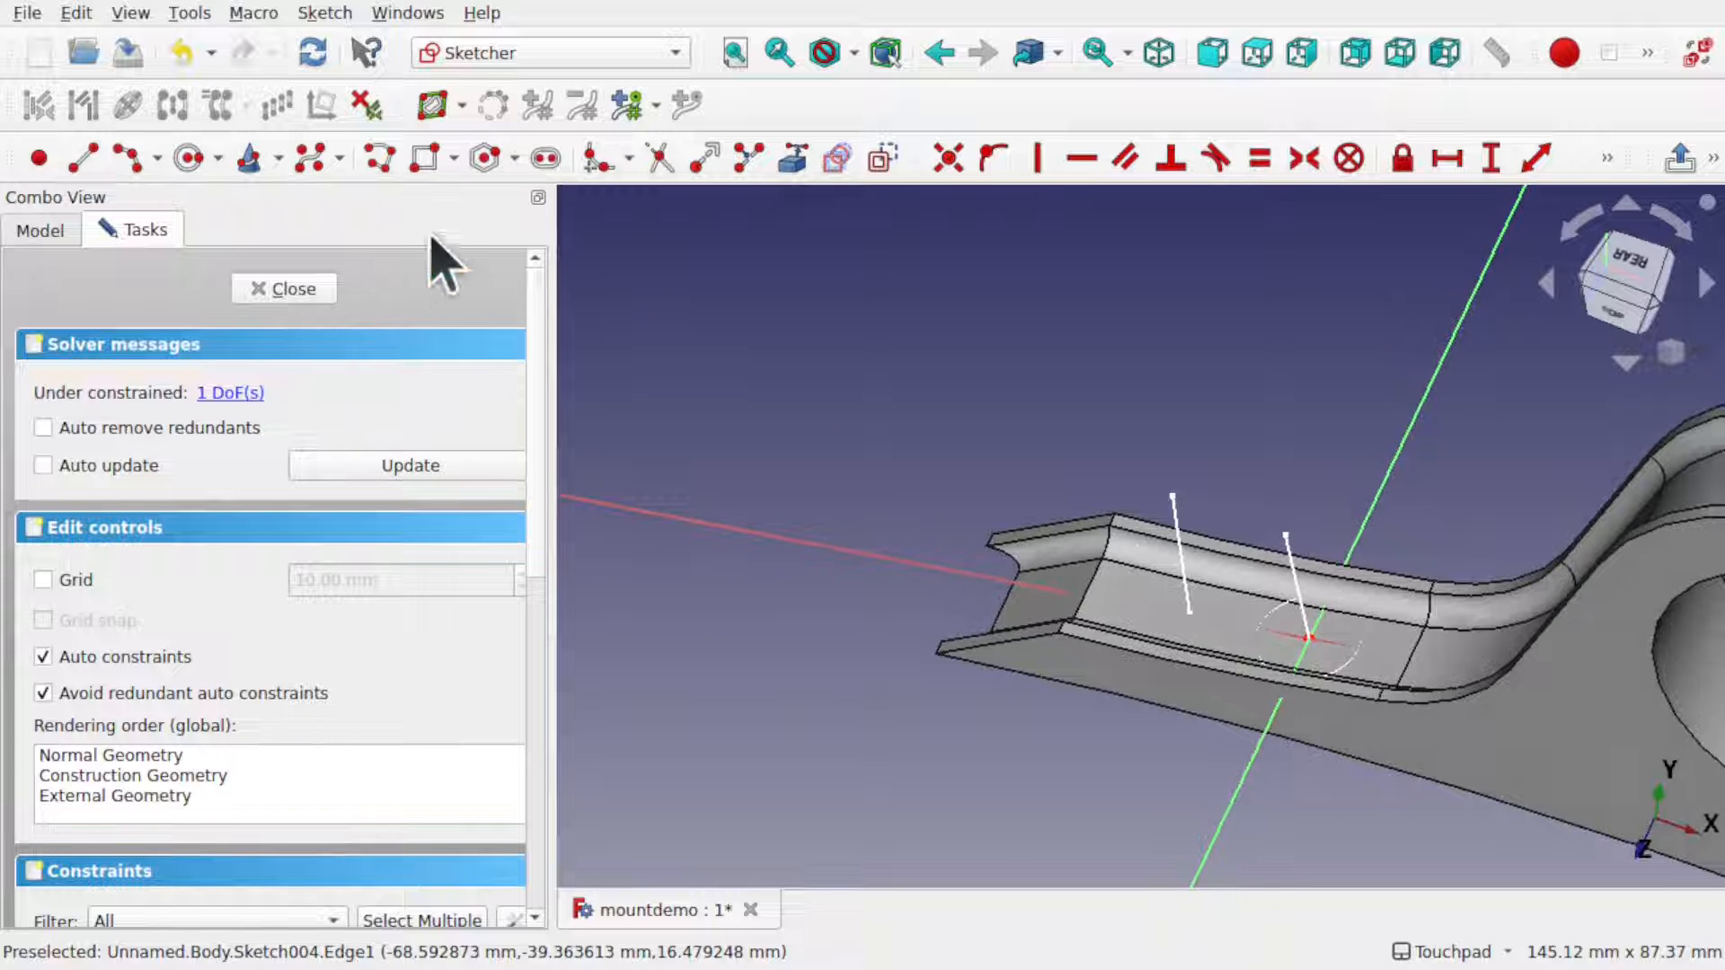
{"action": "left_click", "coordinate": [323, 13]}
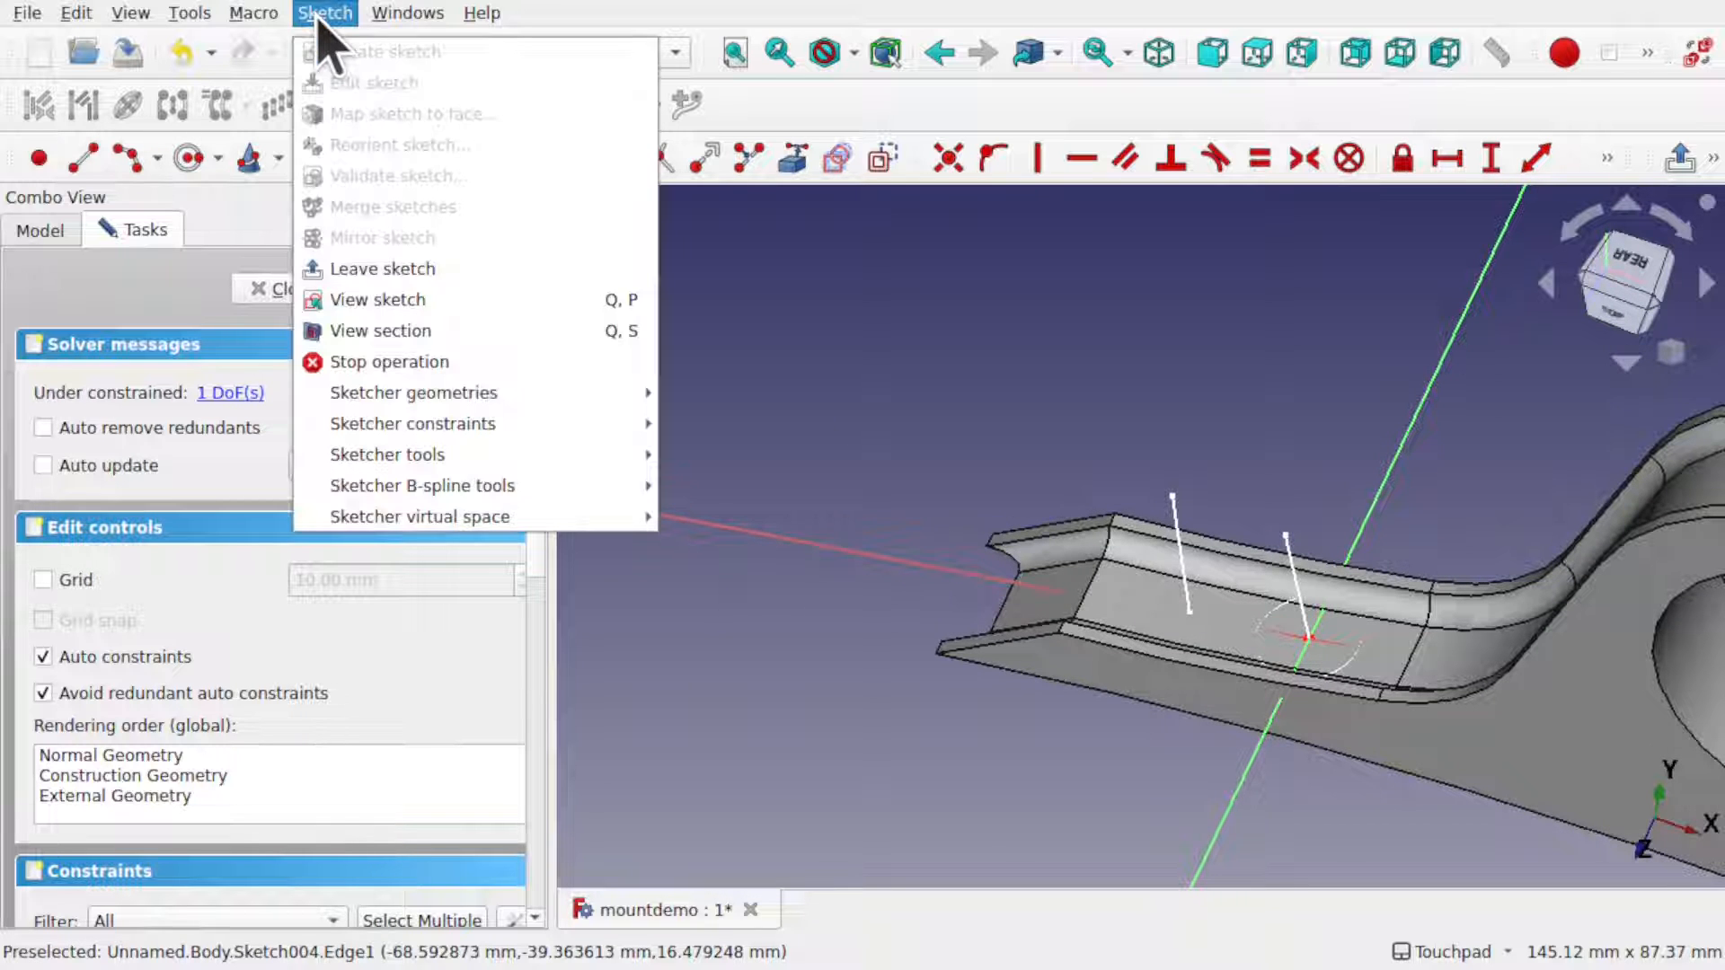
{"action": "left_click", "coordinate": [455, 332]}
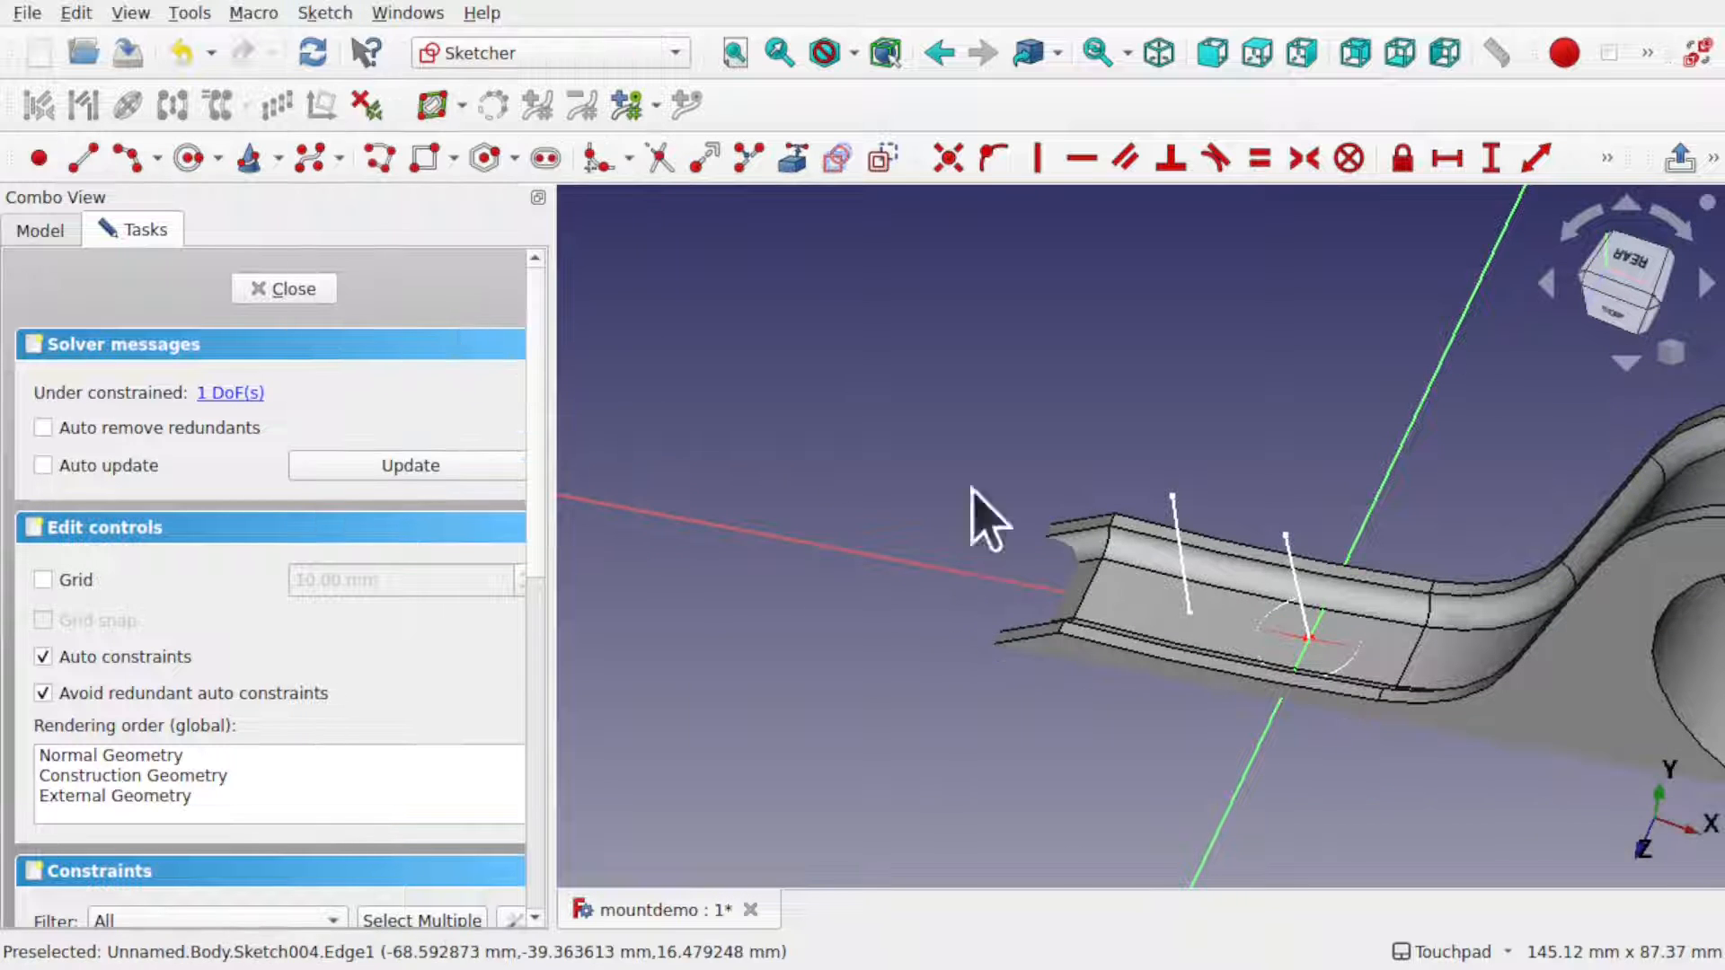
{"action": "left_click_drag", "start_coordinate": [1236, 710], "coordinate": [961, 603], "text": "alt"}
{"action": "scroll", "coordinate": [1033, 581], "scroll_direction": "up", "scroll_amount": 4}
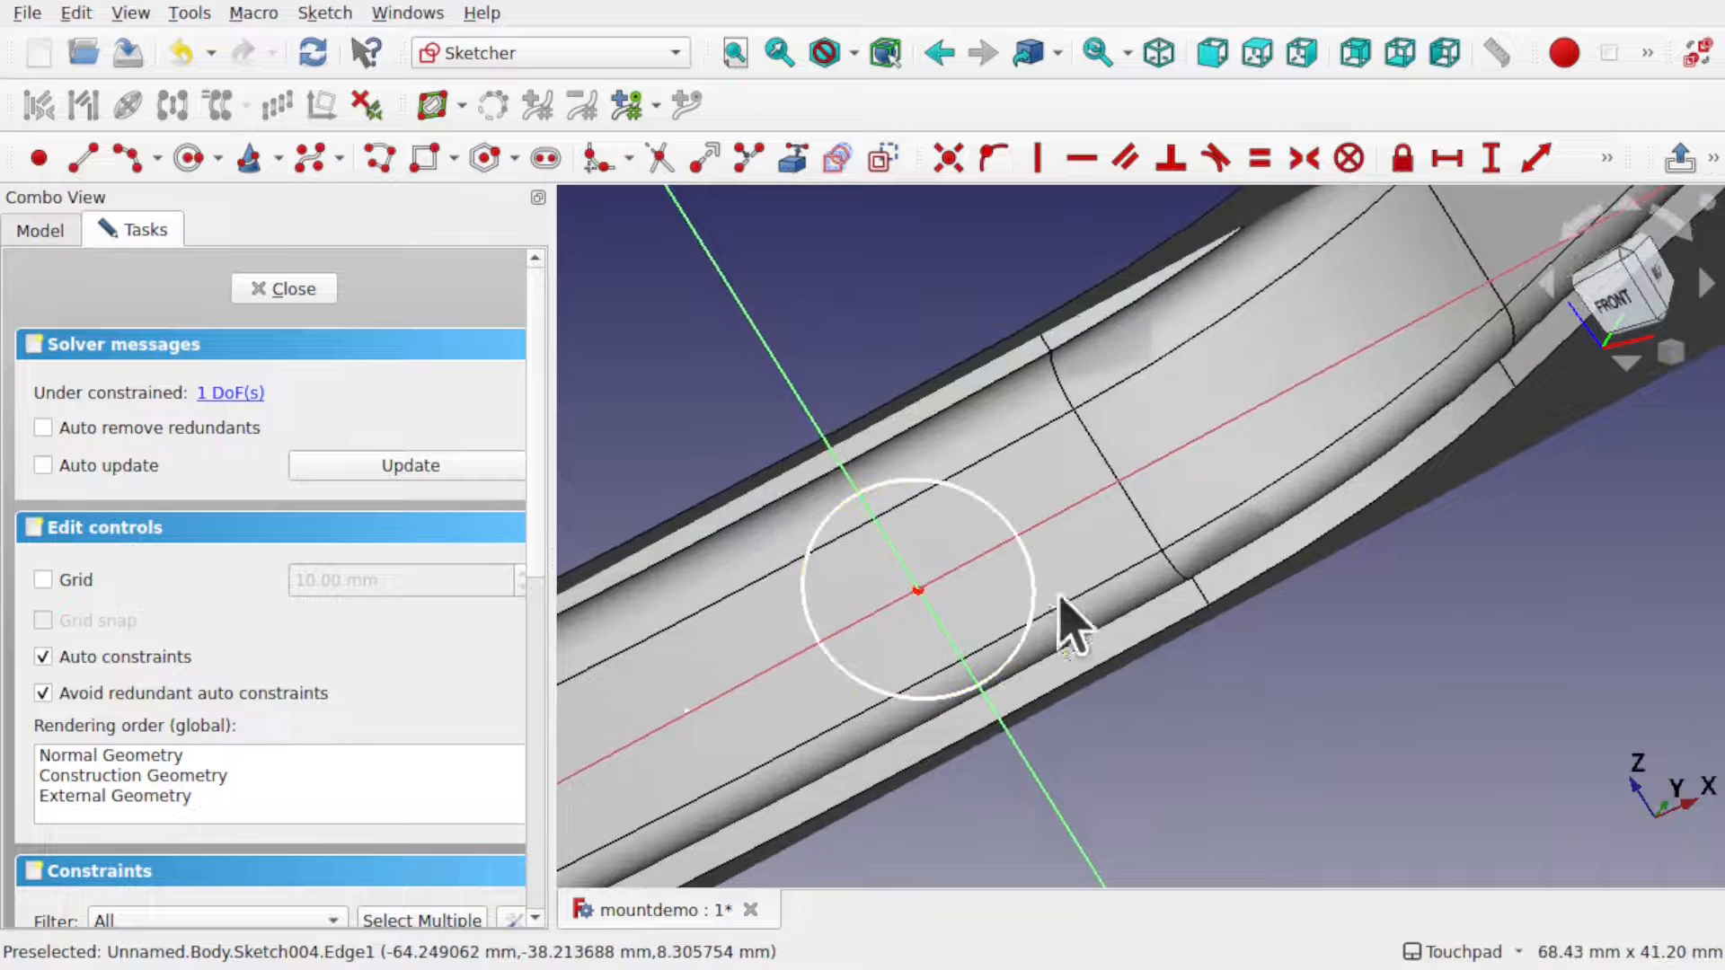
{"action": "left_click_drag", "start_coordinate": [1017, 659], "coordinate": [959, 629]}
{"action": "left_click_drag", "start_coordinate": [995, 697], "coordinate": [1227, 768], "text": "shift"}
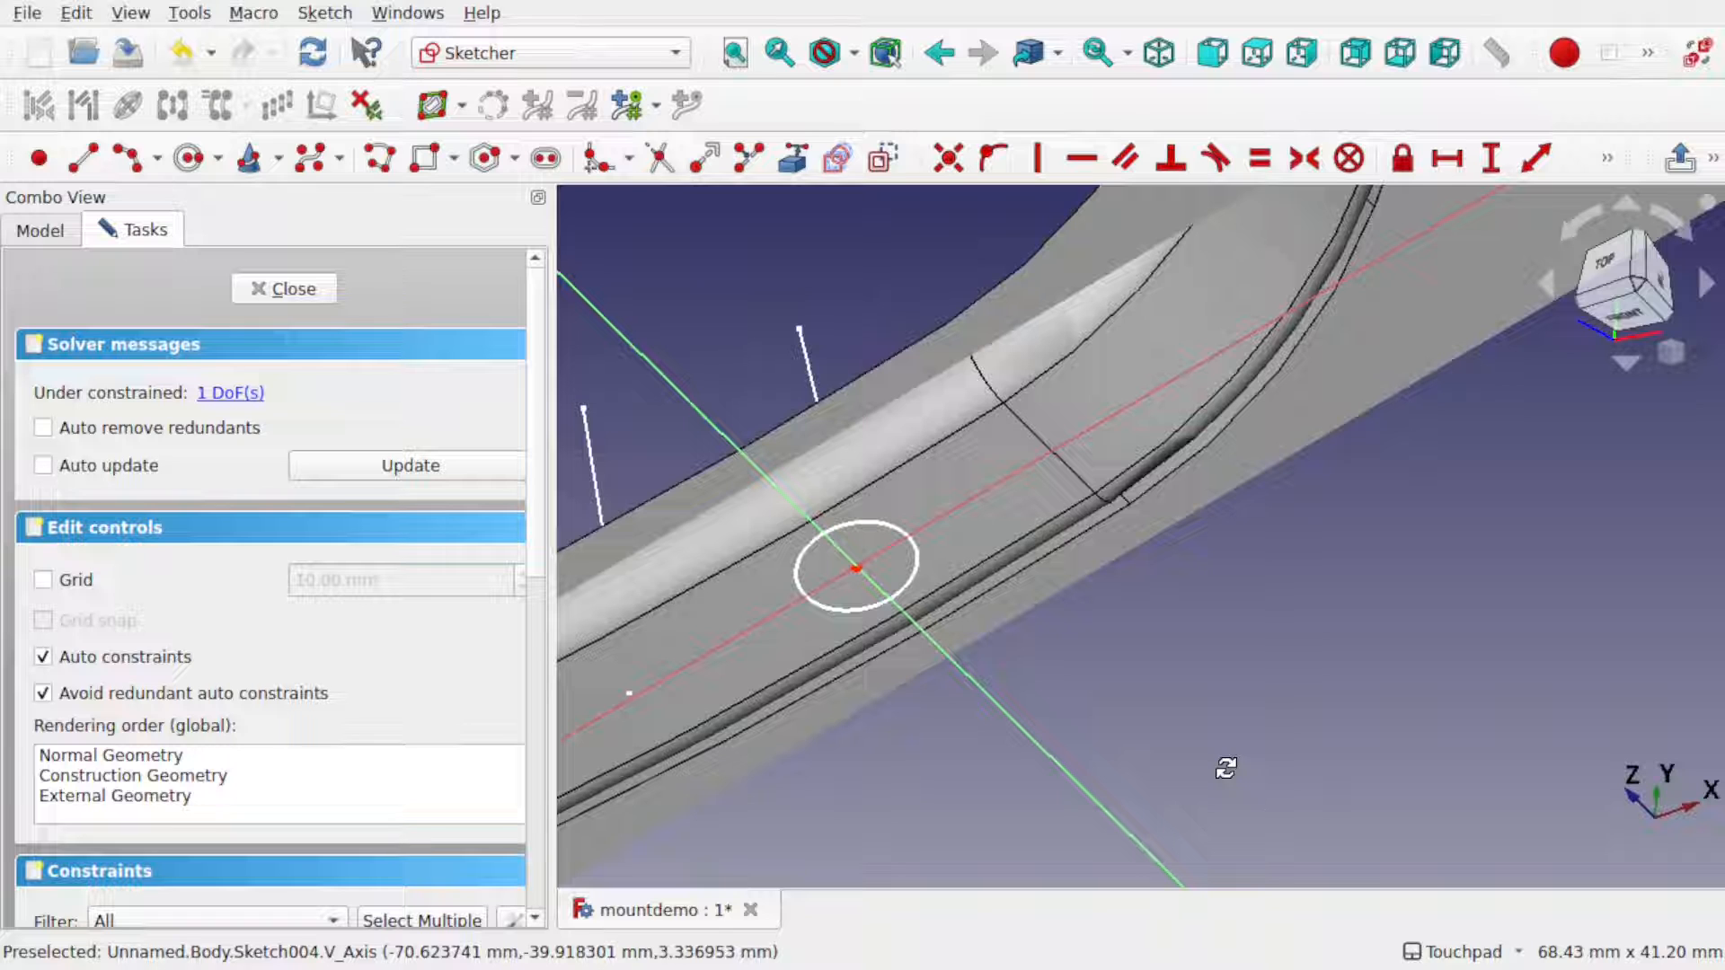
- Constrain the circle's diameter to 7 mm and close the sketch
{"action": "left_click", "coordinate": [917, 564]}
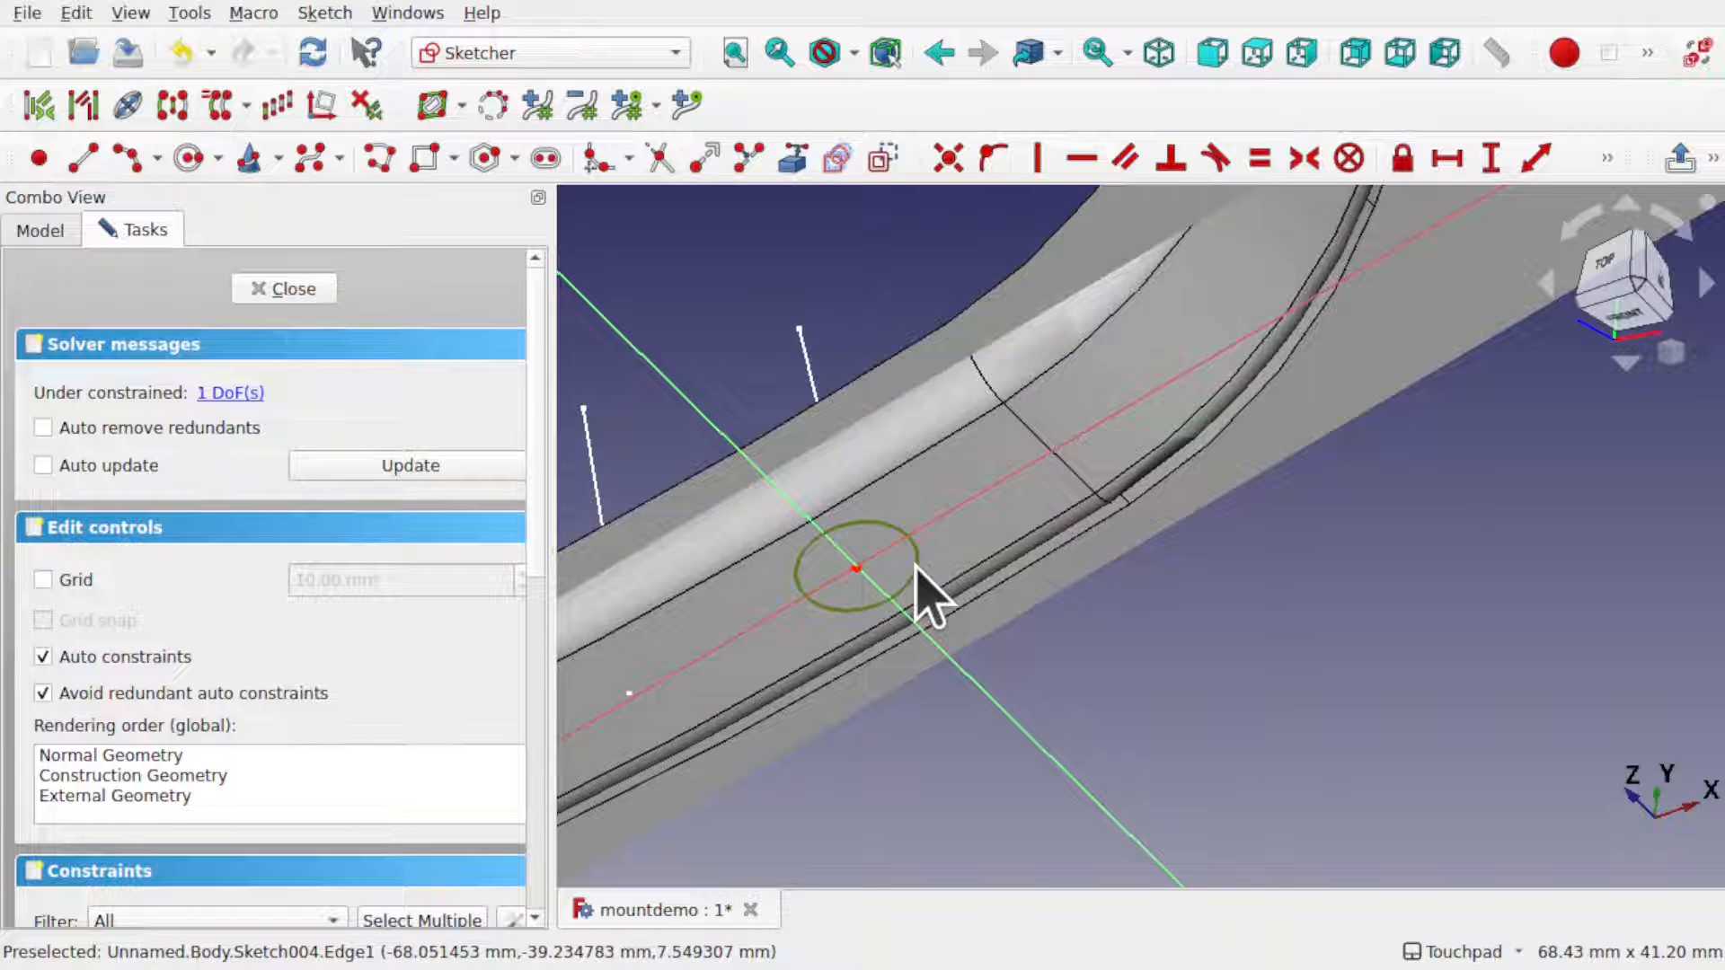
{"action": "left_click", "coordinate": [1607, 159]}
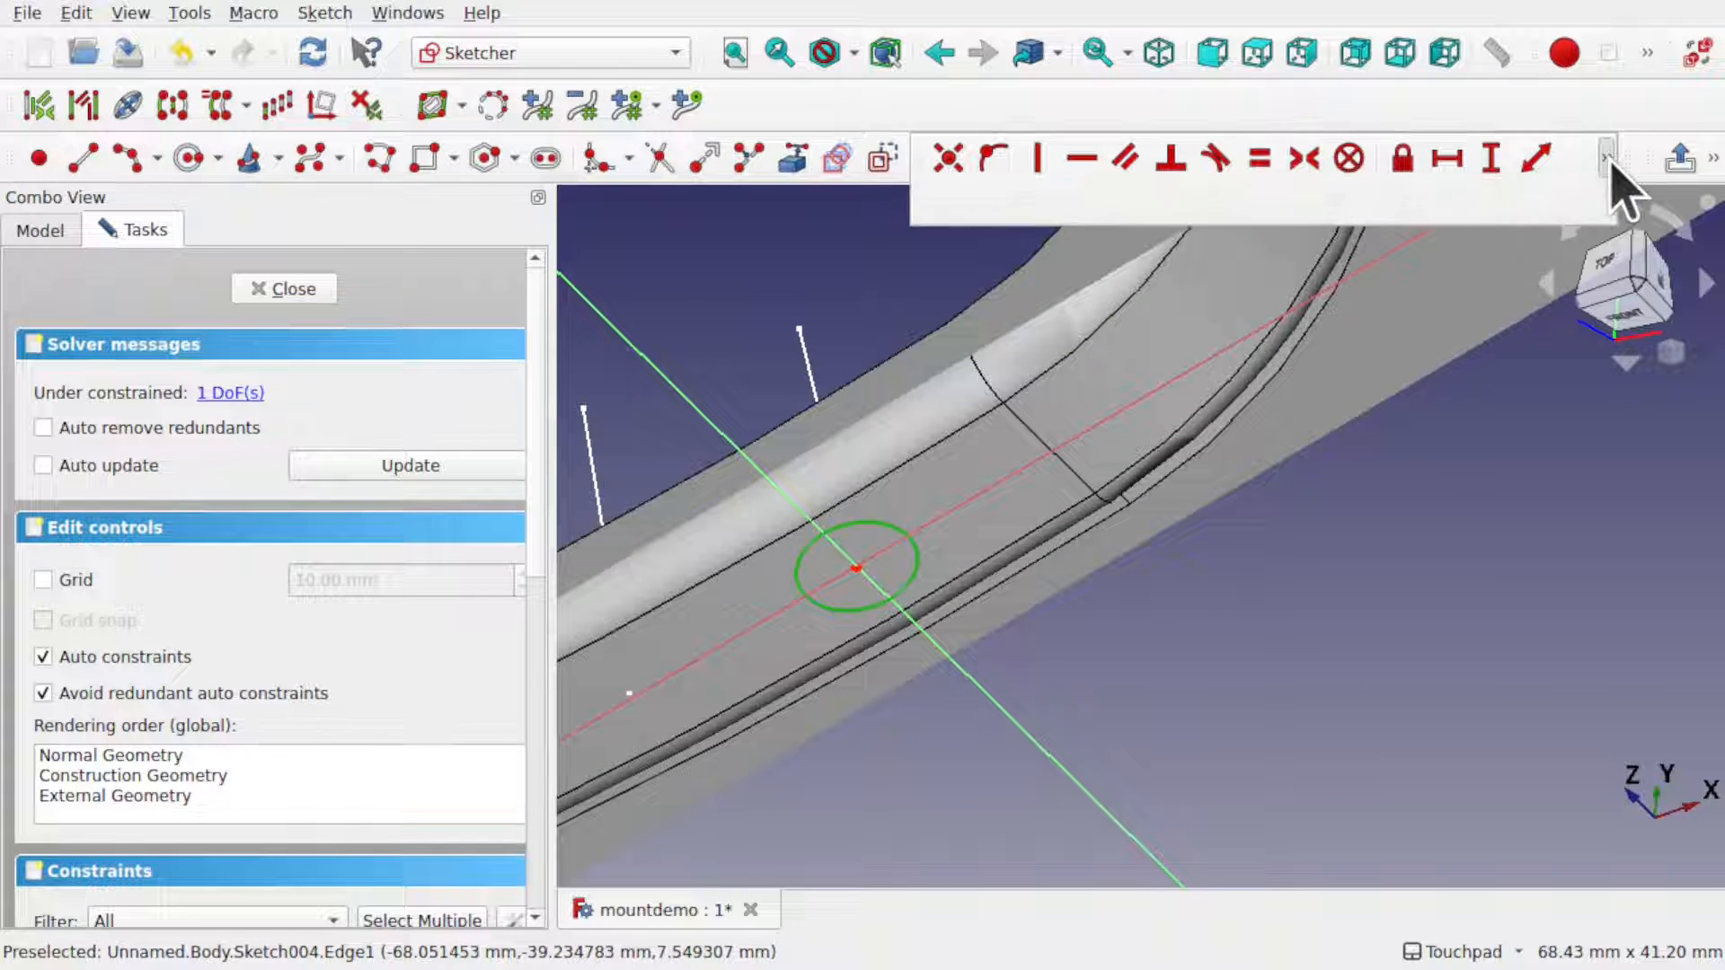
{"action": "left_click", "coordinate": [978, 203]}
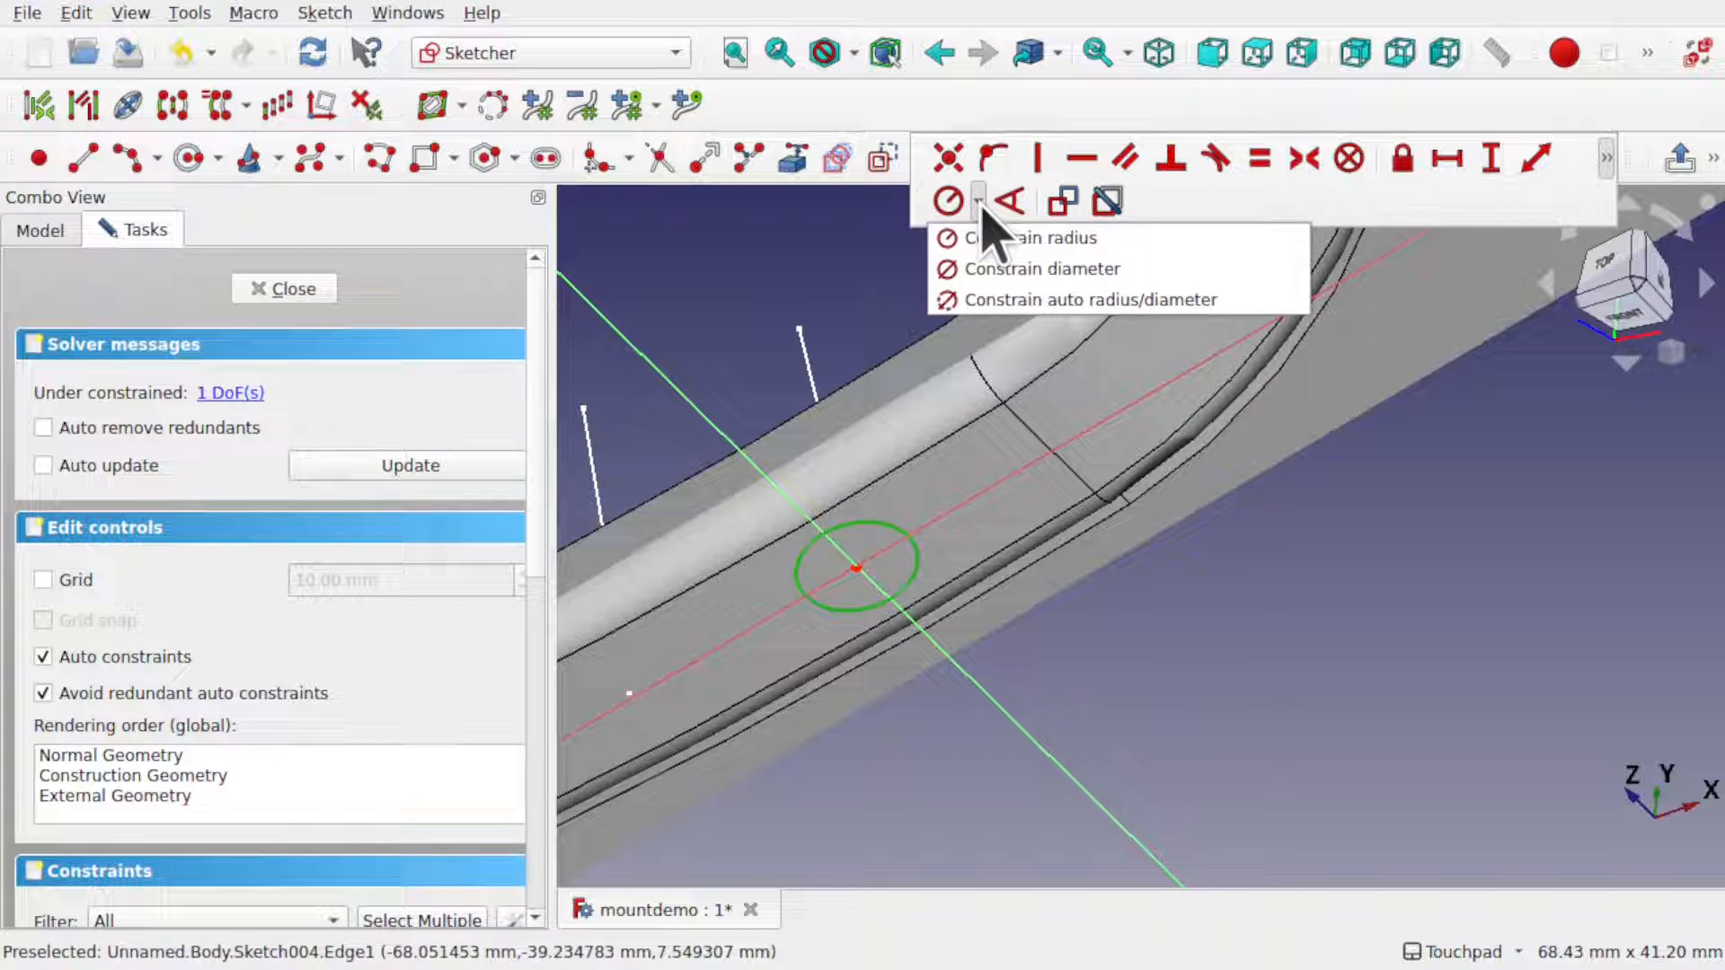
{"action": "left_click", "coordinate": [998, 269]}
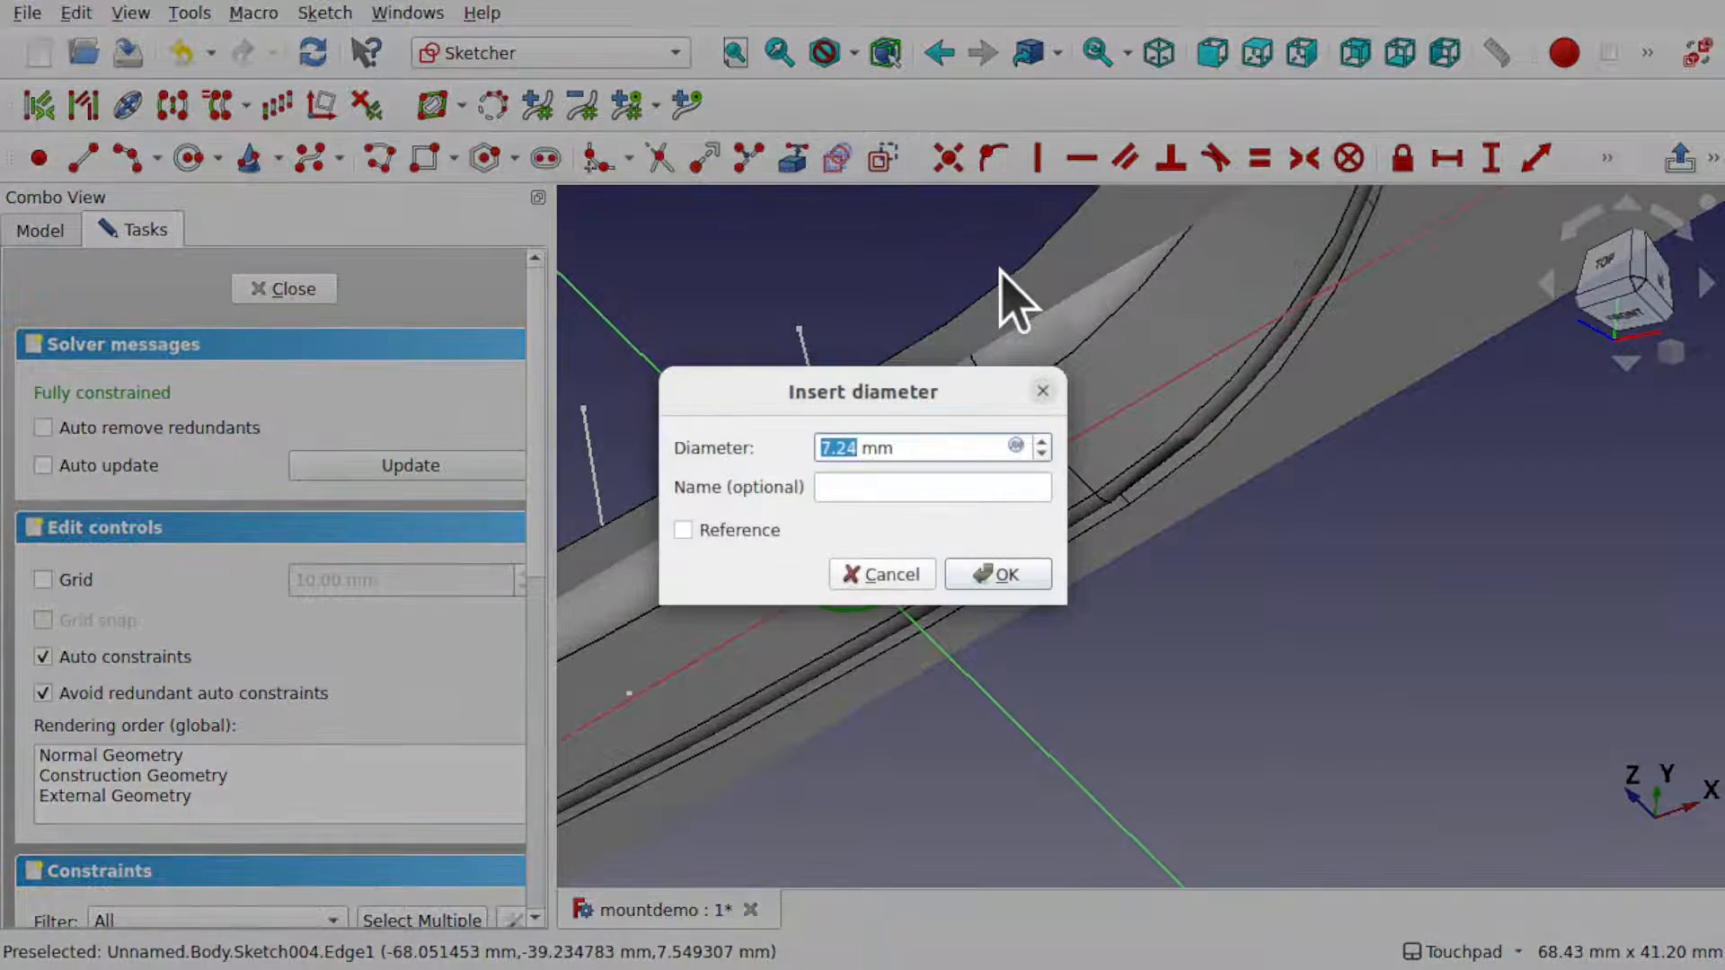
{"action": "type", "text": "7"}
{"action": "key", "text": "Return"}
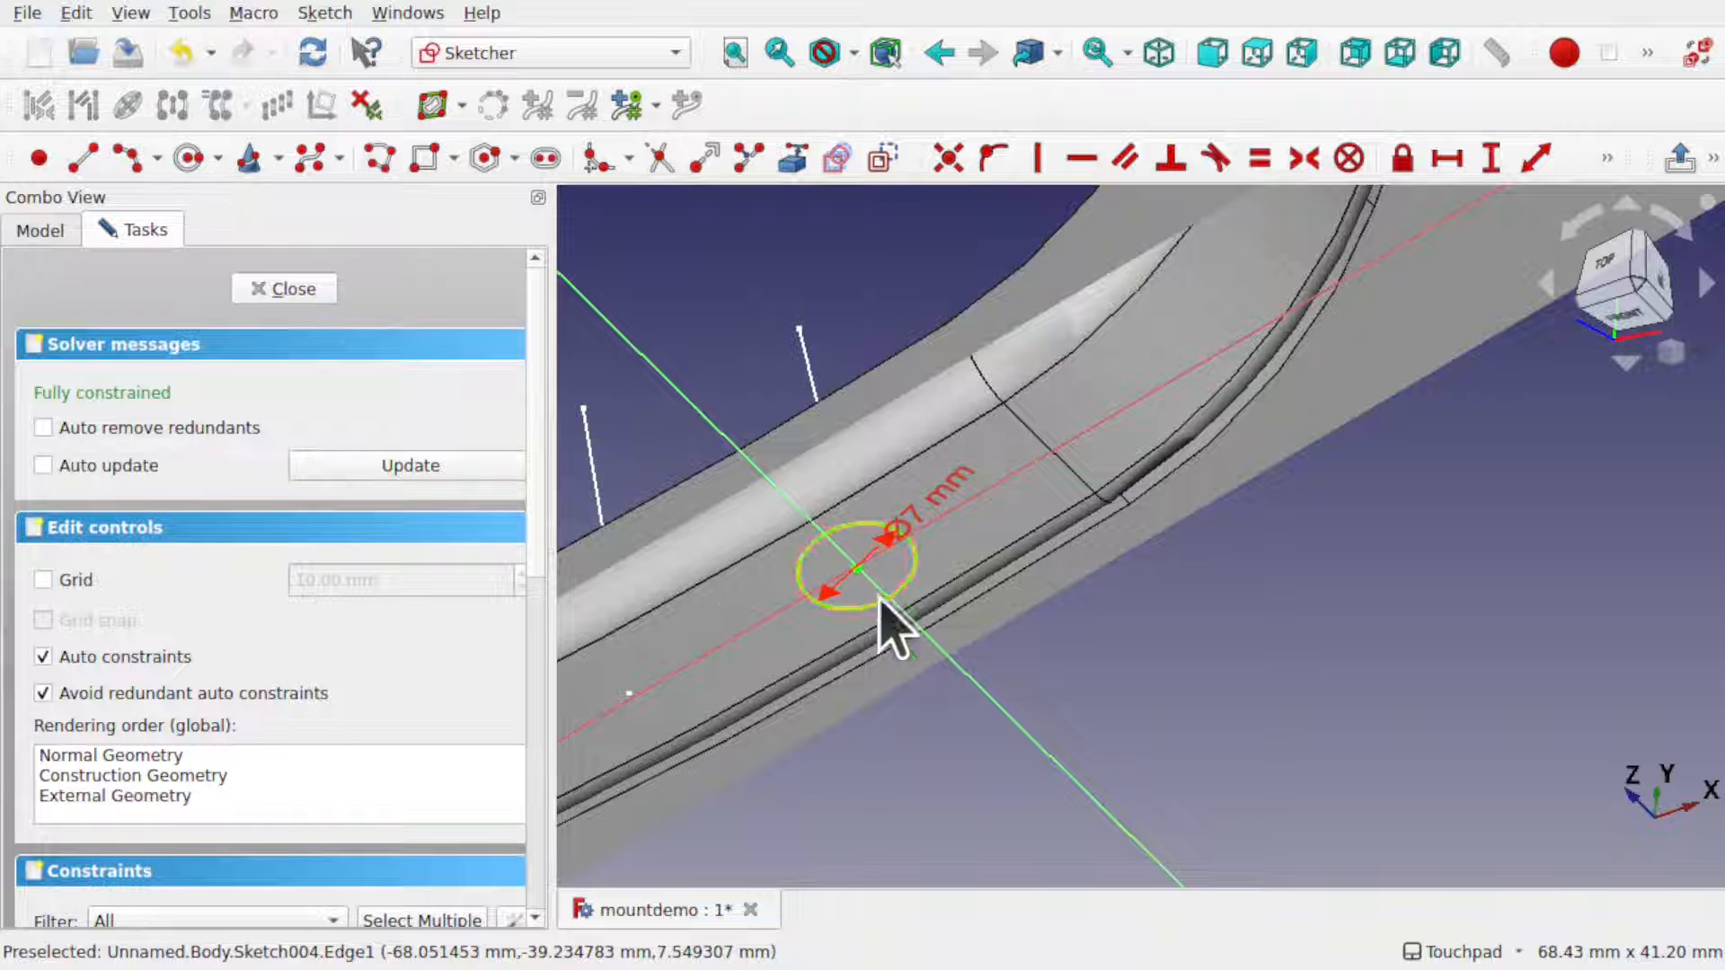
{"action": "left_click", "coordinate": [296, 290]}
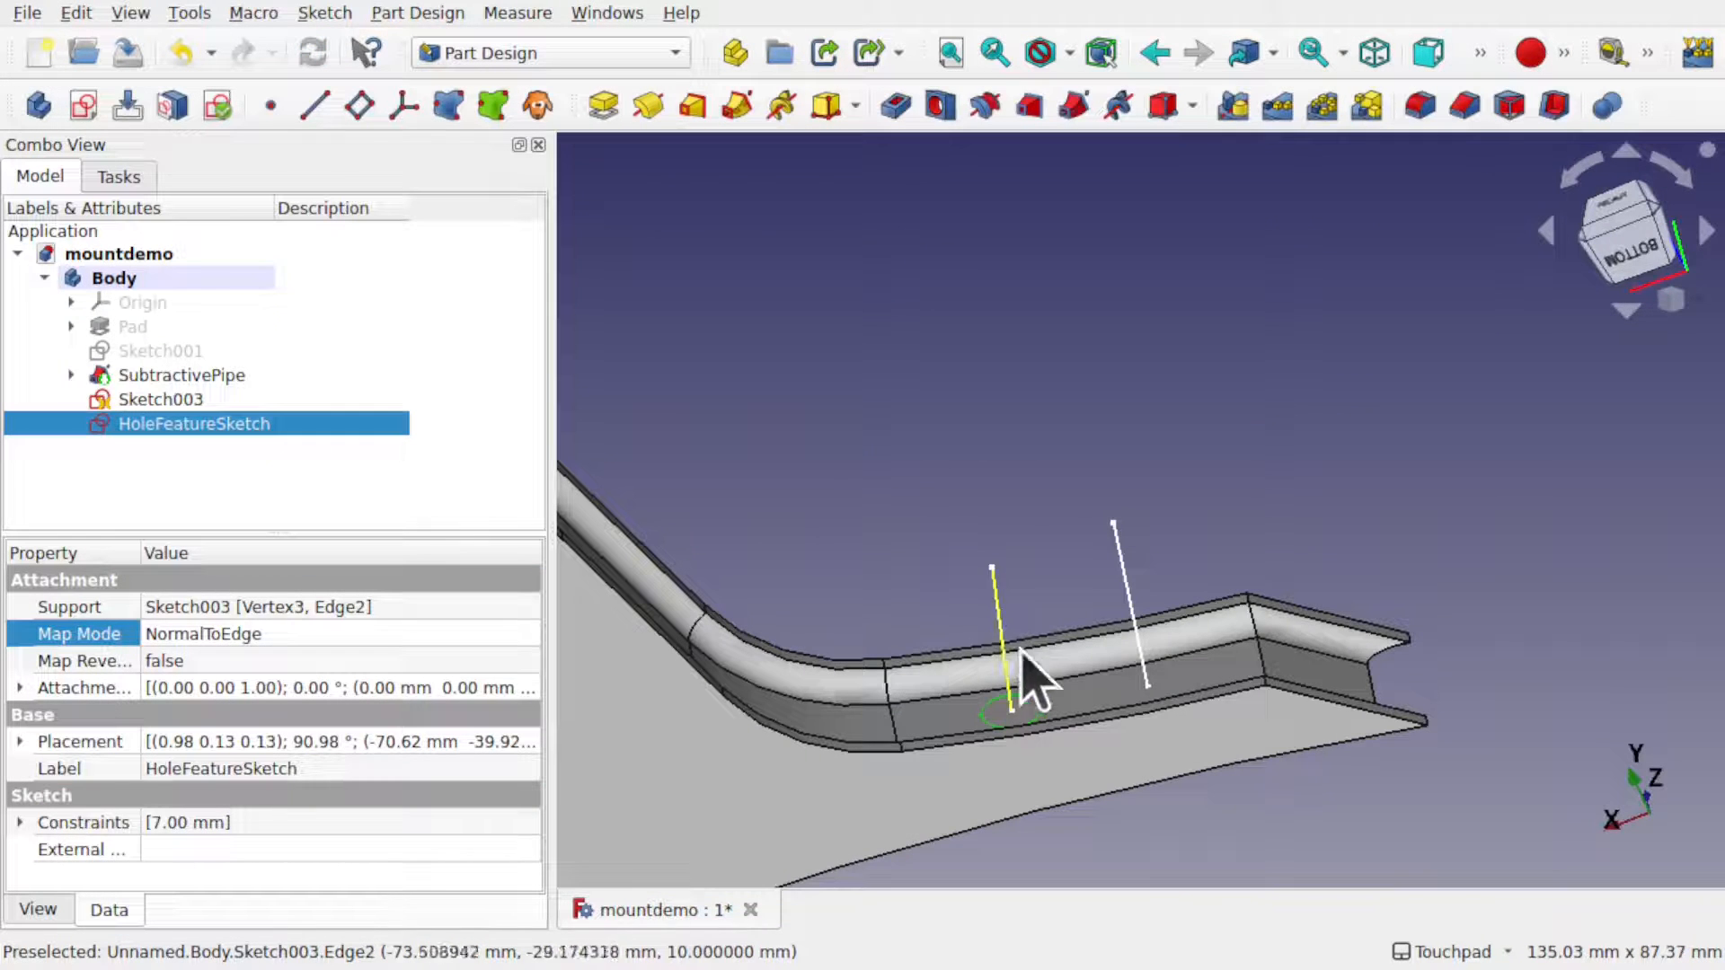
- Set HoleFeatureSketch's Map Reversed property to true
{"action": "left_click_drag", "start_coordinate": [1096, 712], "coordinate": [1072, 752], "text": "alt"}
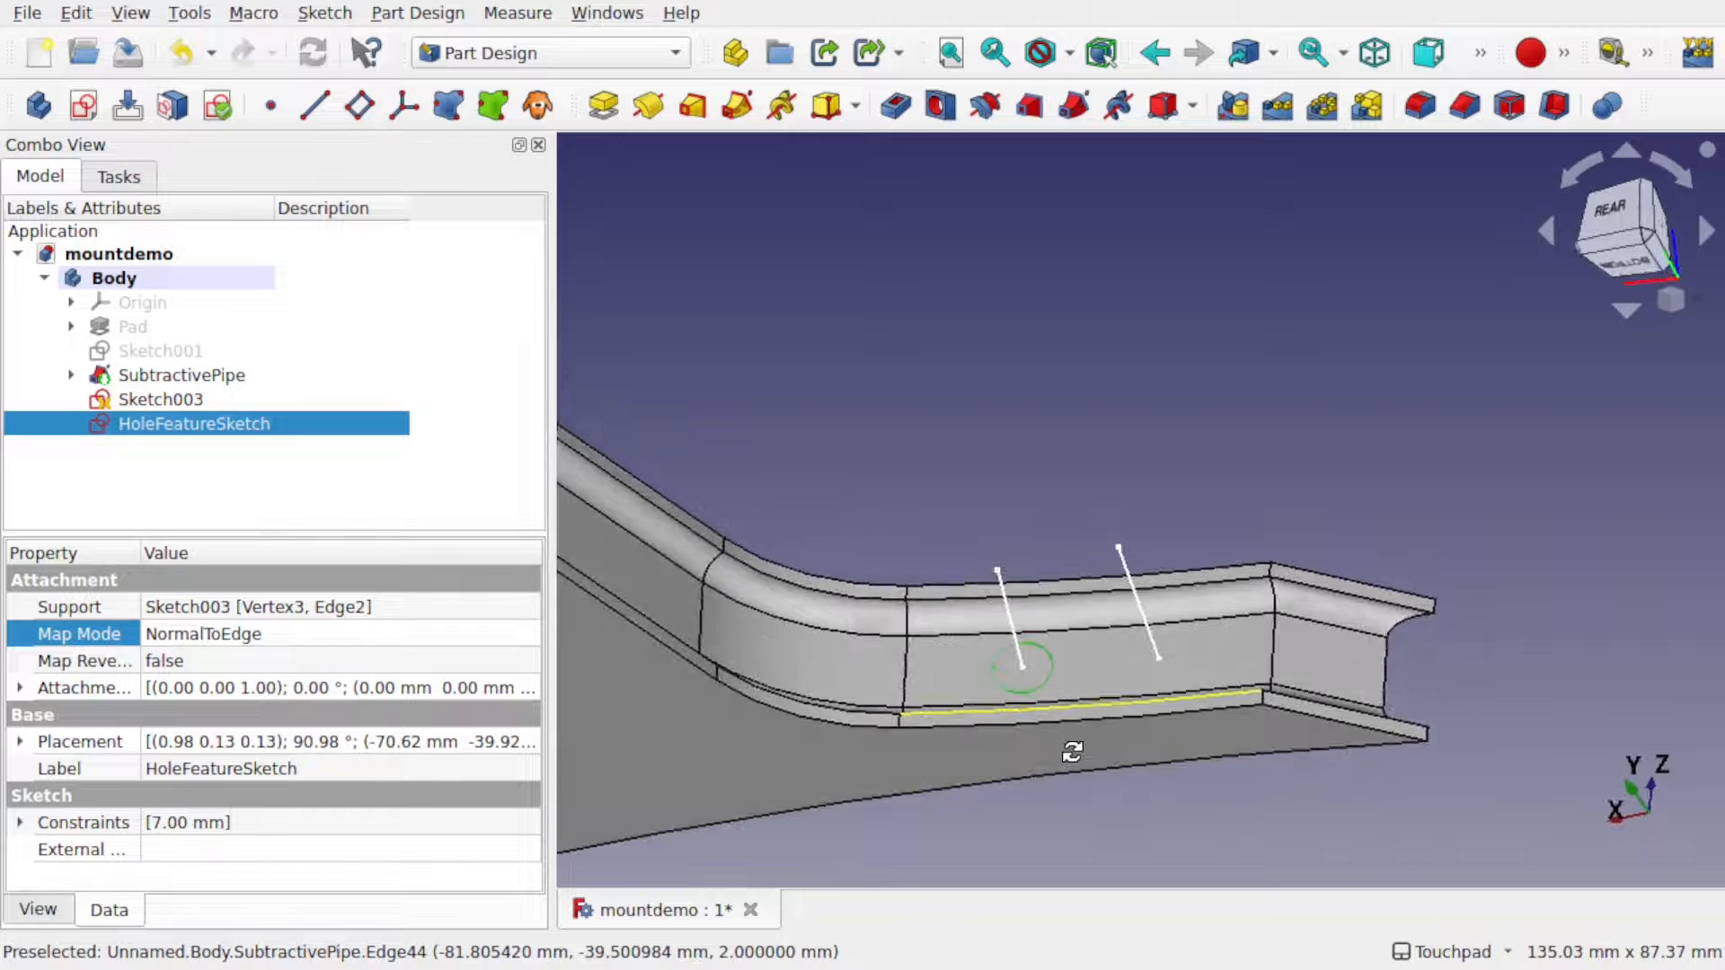
{"action": "left_click_drag", "start_coordinate": [1073, 752], "coordinate": [1064, 754], "text": "alt"}
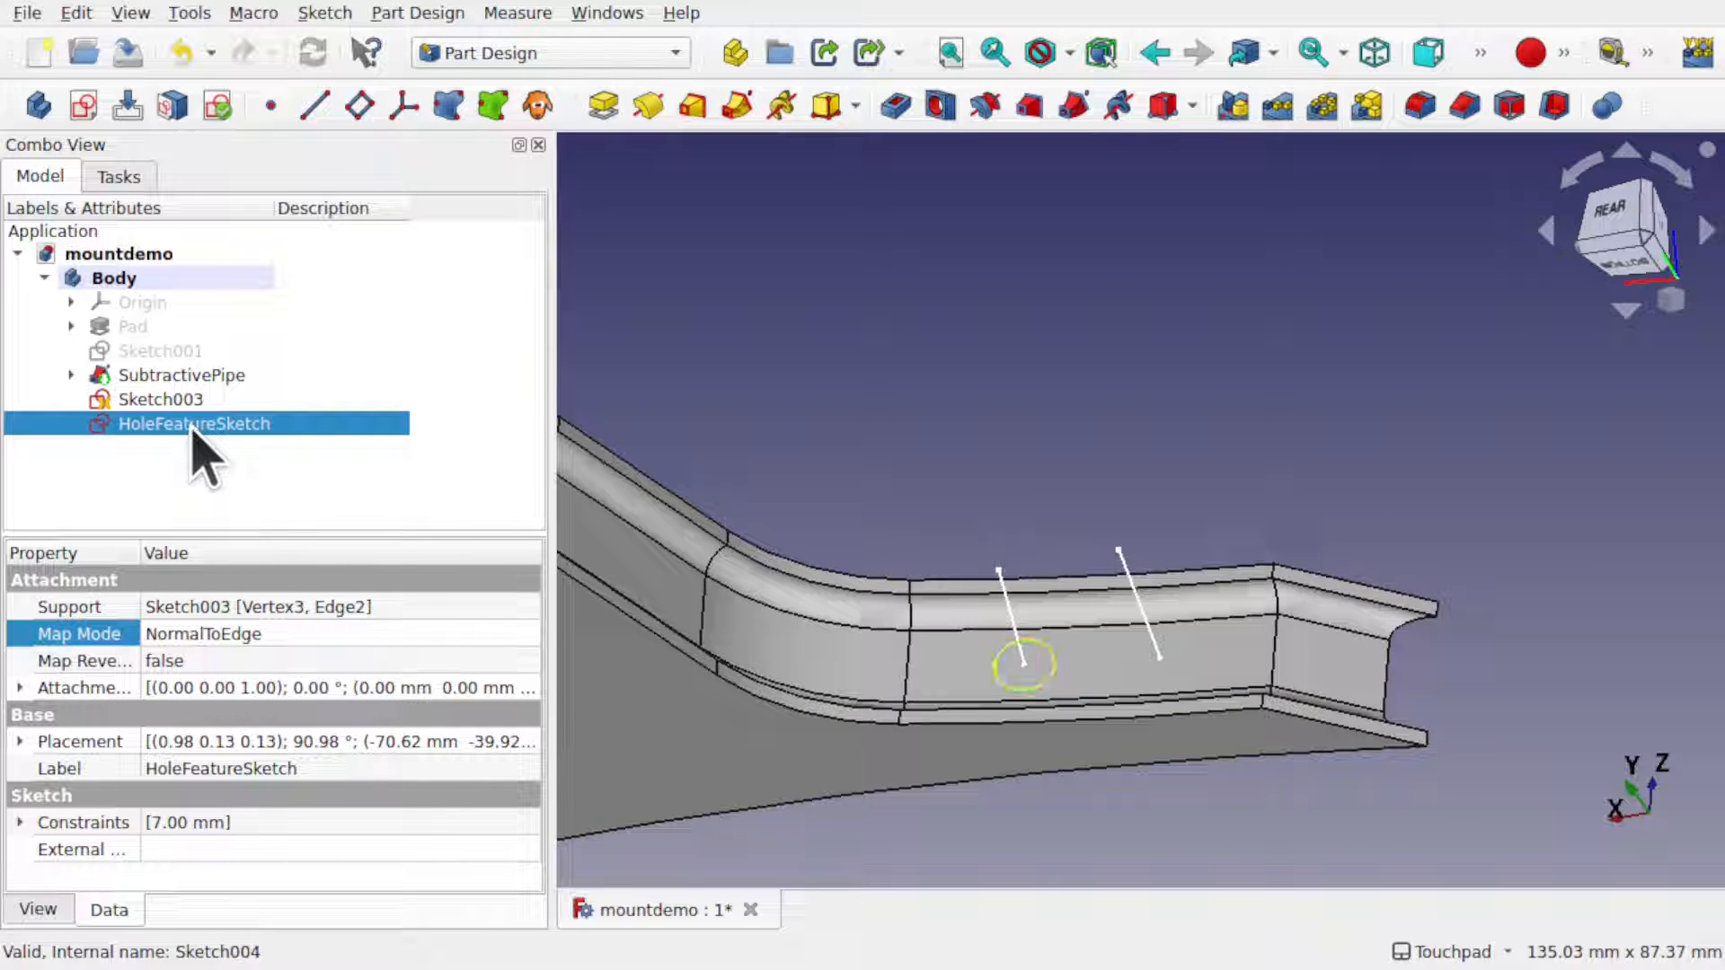
{"action": "left_click", "coordinate": [269, 662]}
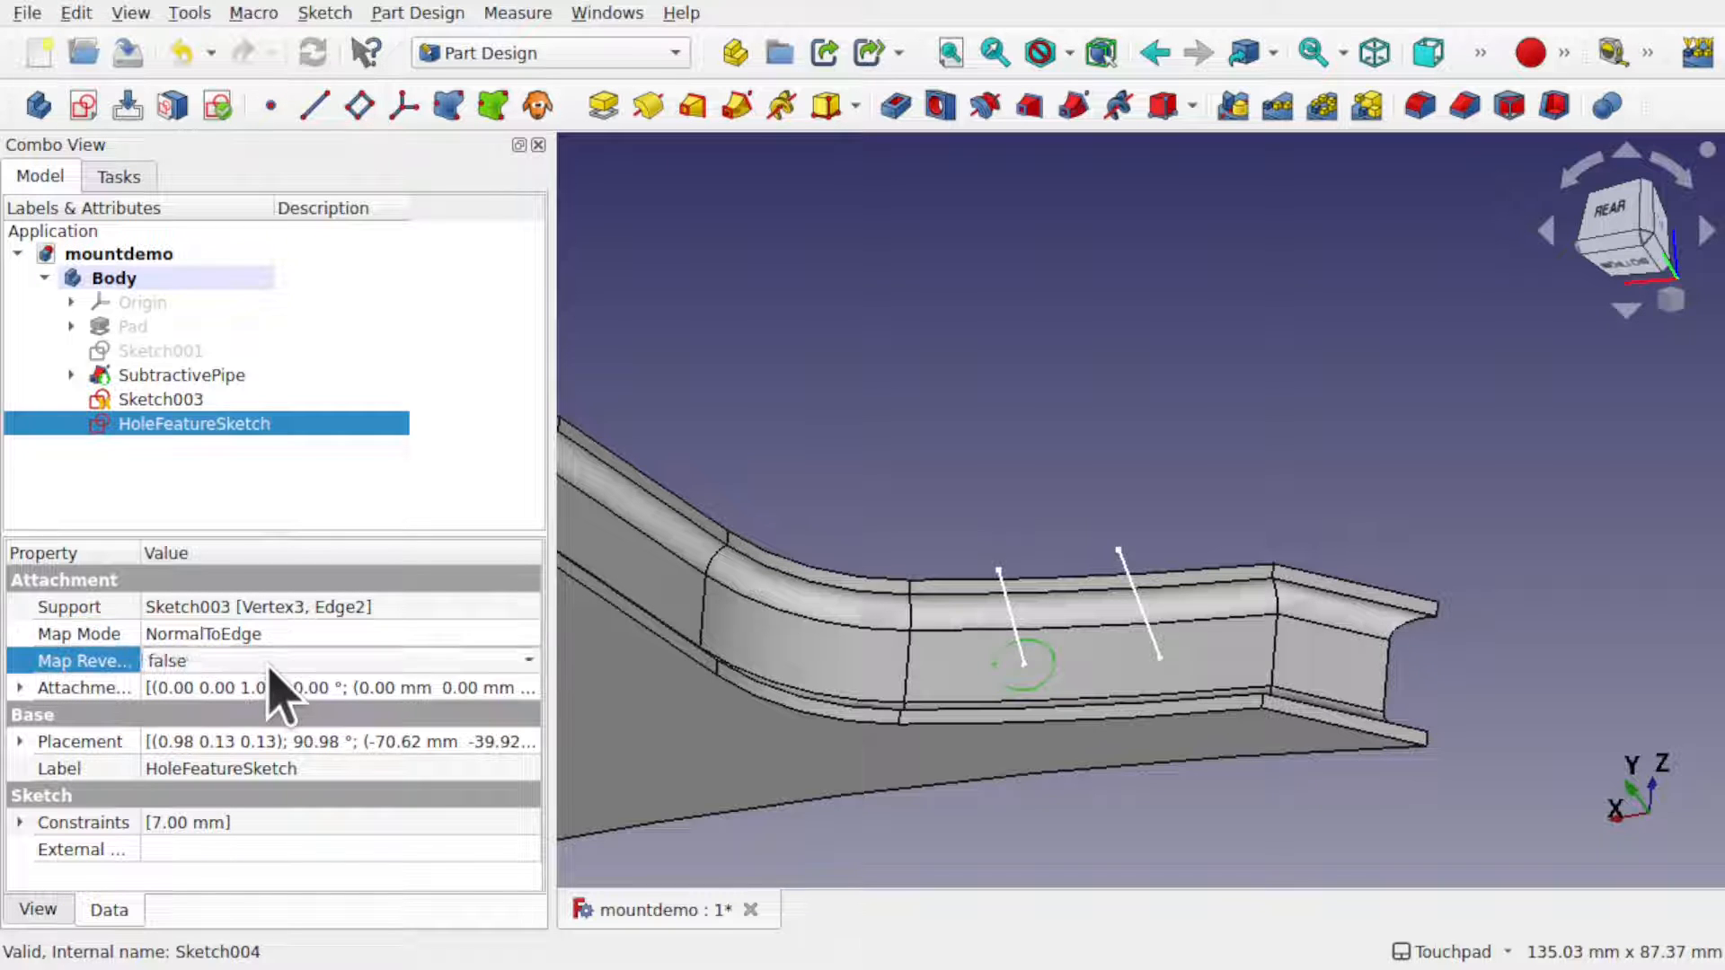
{"action": "left_click", "coordinate": [269, 662]}
{"action": "left_click", "coordinate": [264, 696]}
{"action": "left_click", "coordinate": [256, 500]}
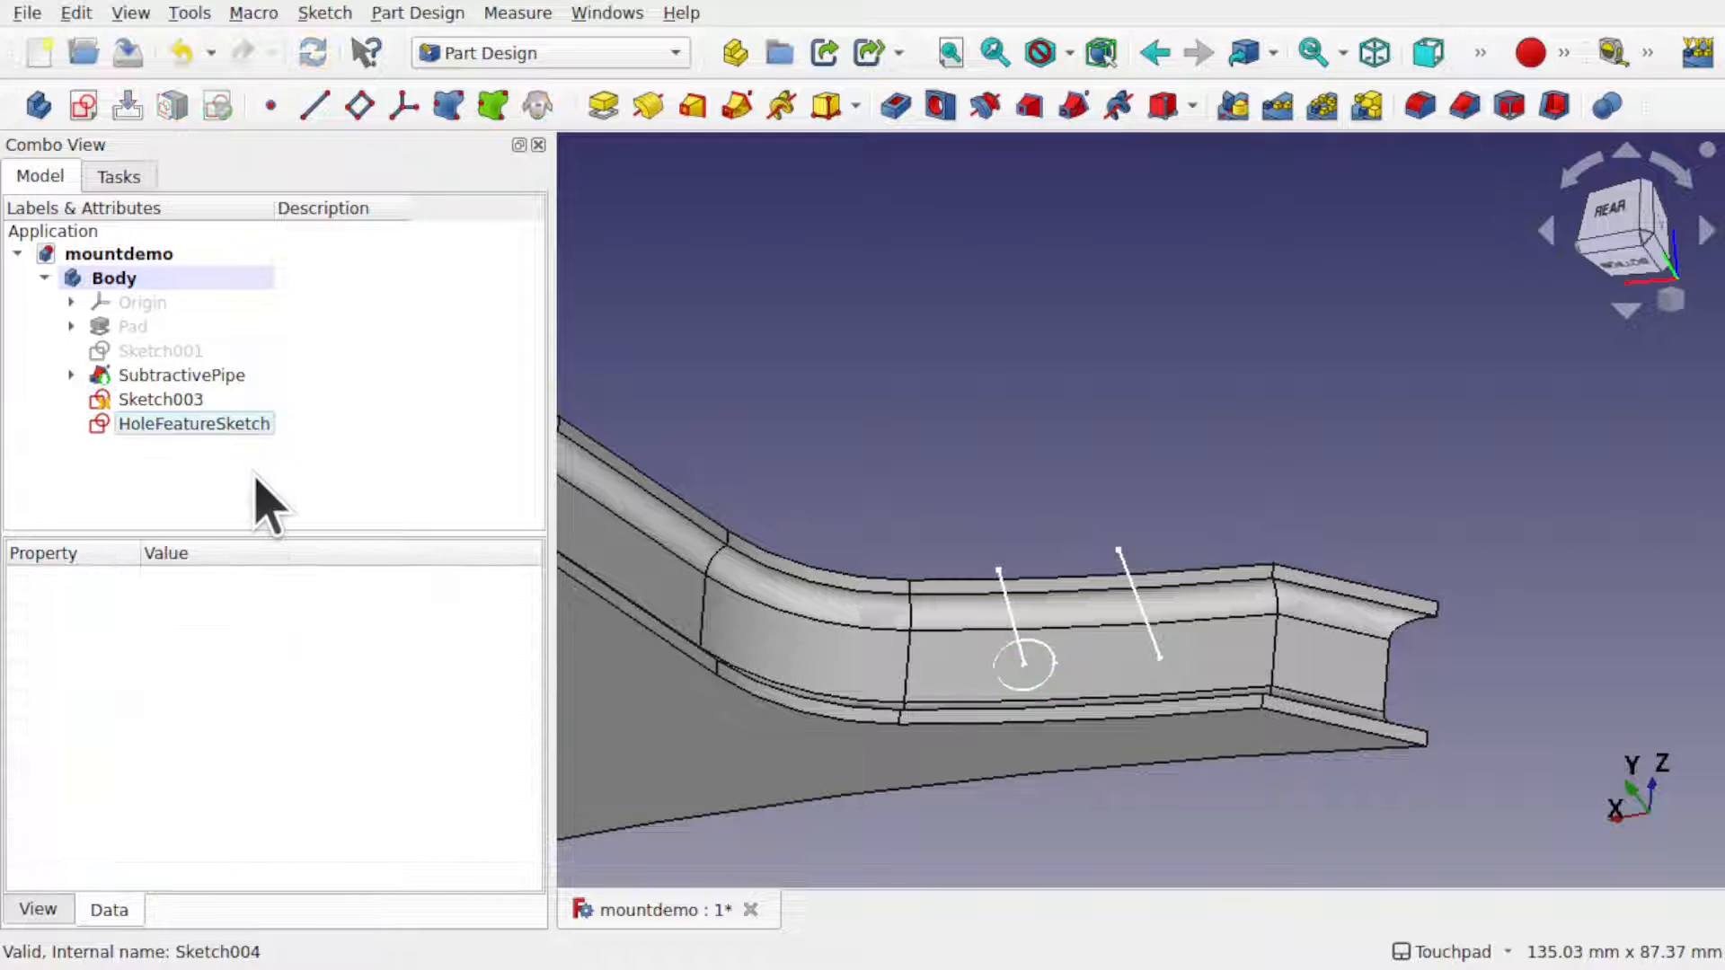
- Reopen HoleFeatureSketch to examine its reversed orientation relative to the mount, and close it
{"action": "double_click", "coordinate": [198, 426]}
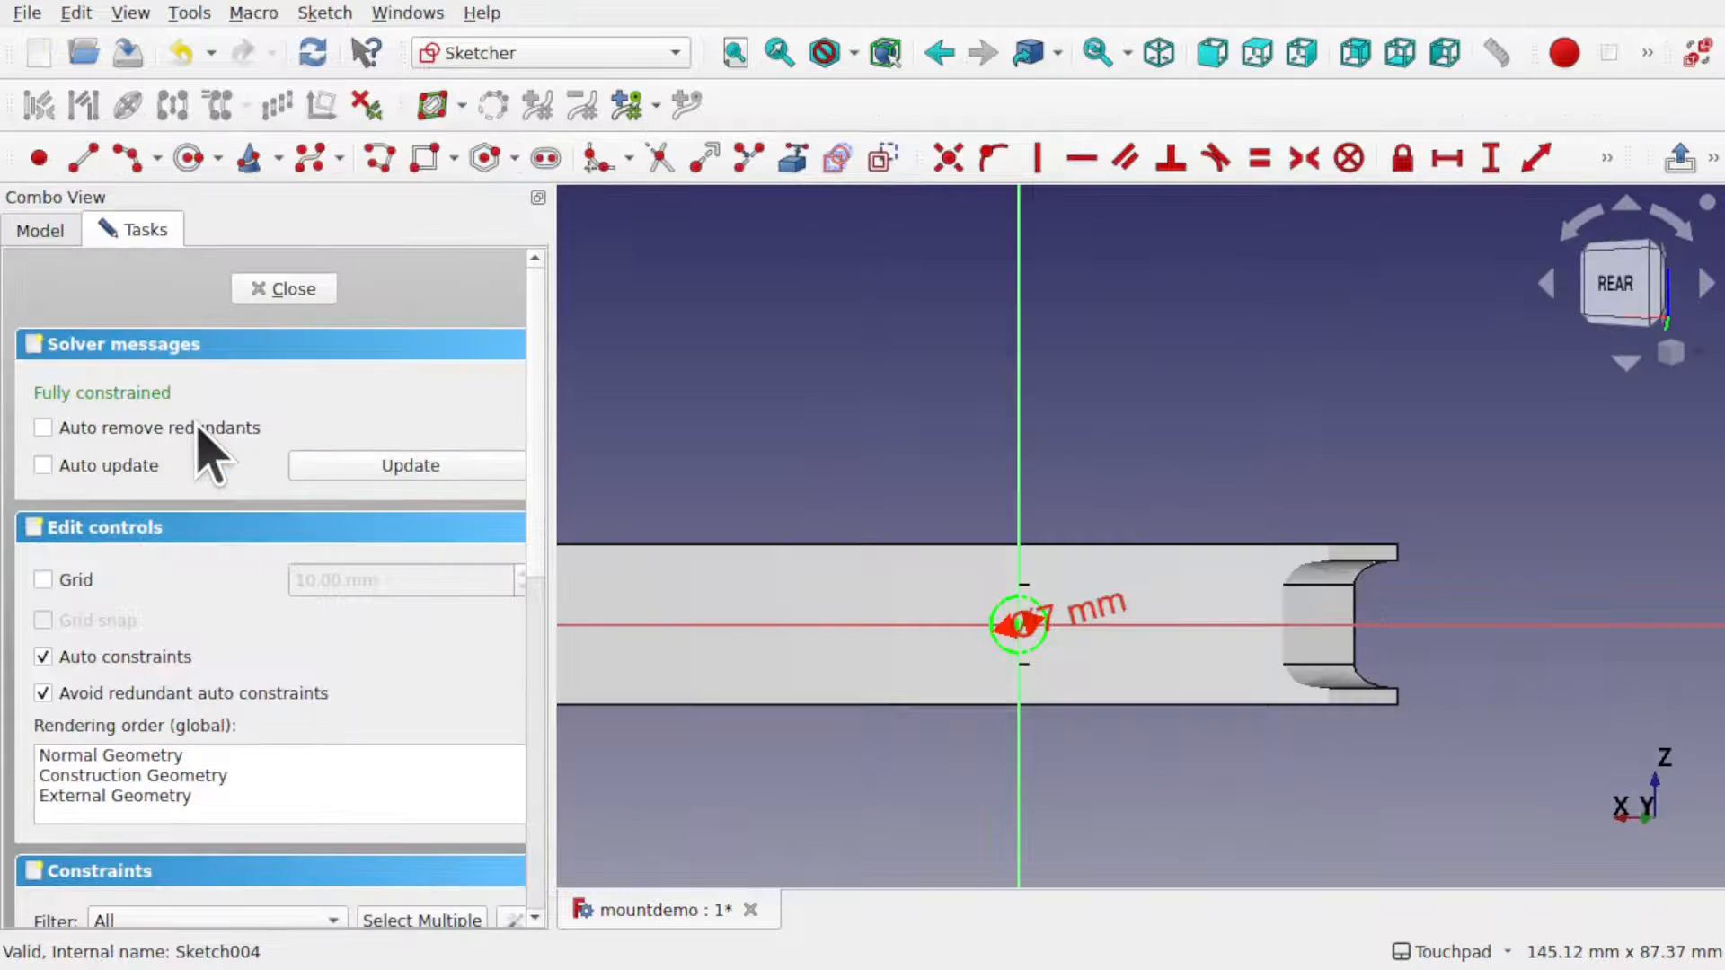
{"action": "mouse_move", "coordinate": [1016, 550]}
{"action": "middle_mouse_down"}
{"action": "mouse_move", "coordinate": [945, 797]}
{"action": "mouse_move", "coordinate": [1055, 539]}
{"action": "mouse_move", "coordinate": [1099, 345]}
{"action": "mouse_move", "coordinate": [1063, 339]}
{"action": "mouse_move", "coordinate": [1013, 393]}
{"action": "mouse_move", "coordinate": [1070, 620]}
{"action": "middle_mouse_up"}
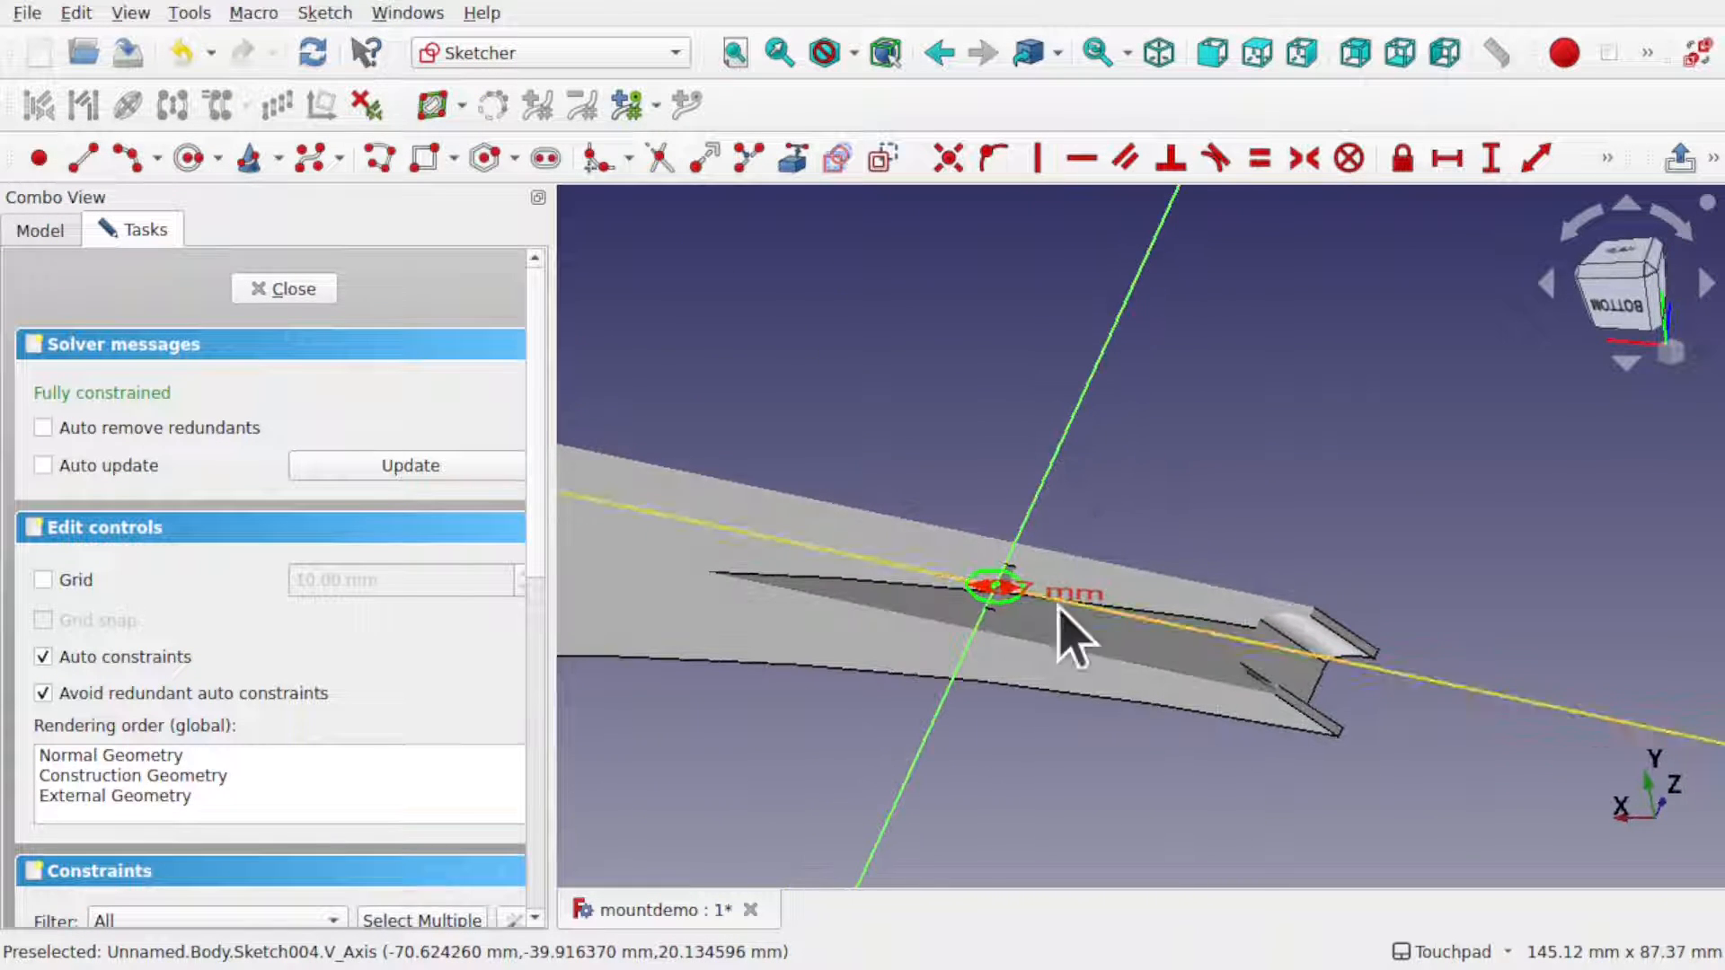
{"action": "scroll", "coordinate": [763, 454], "scroll_direction": "down", "scroll_amount": 5}
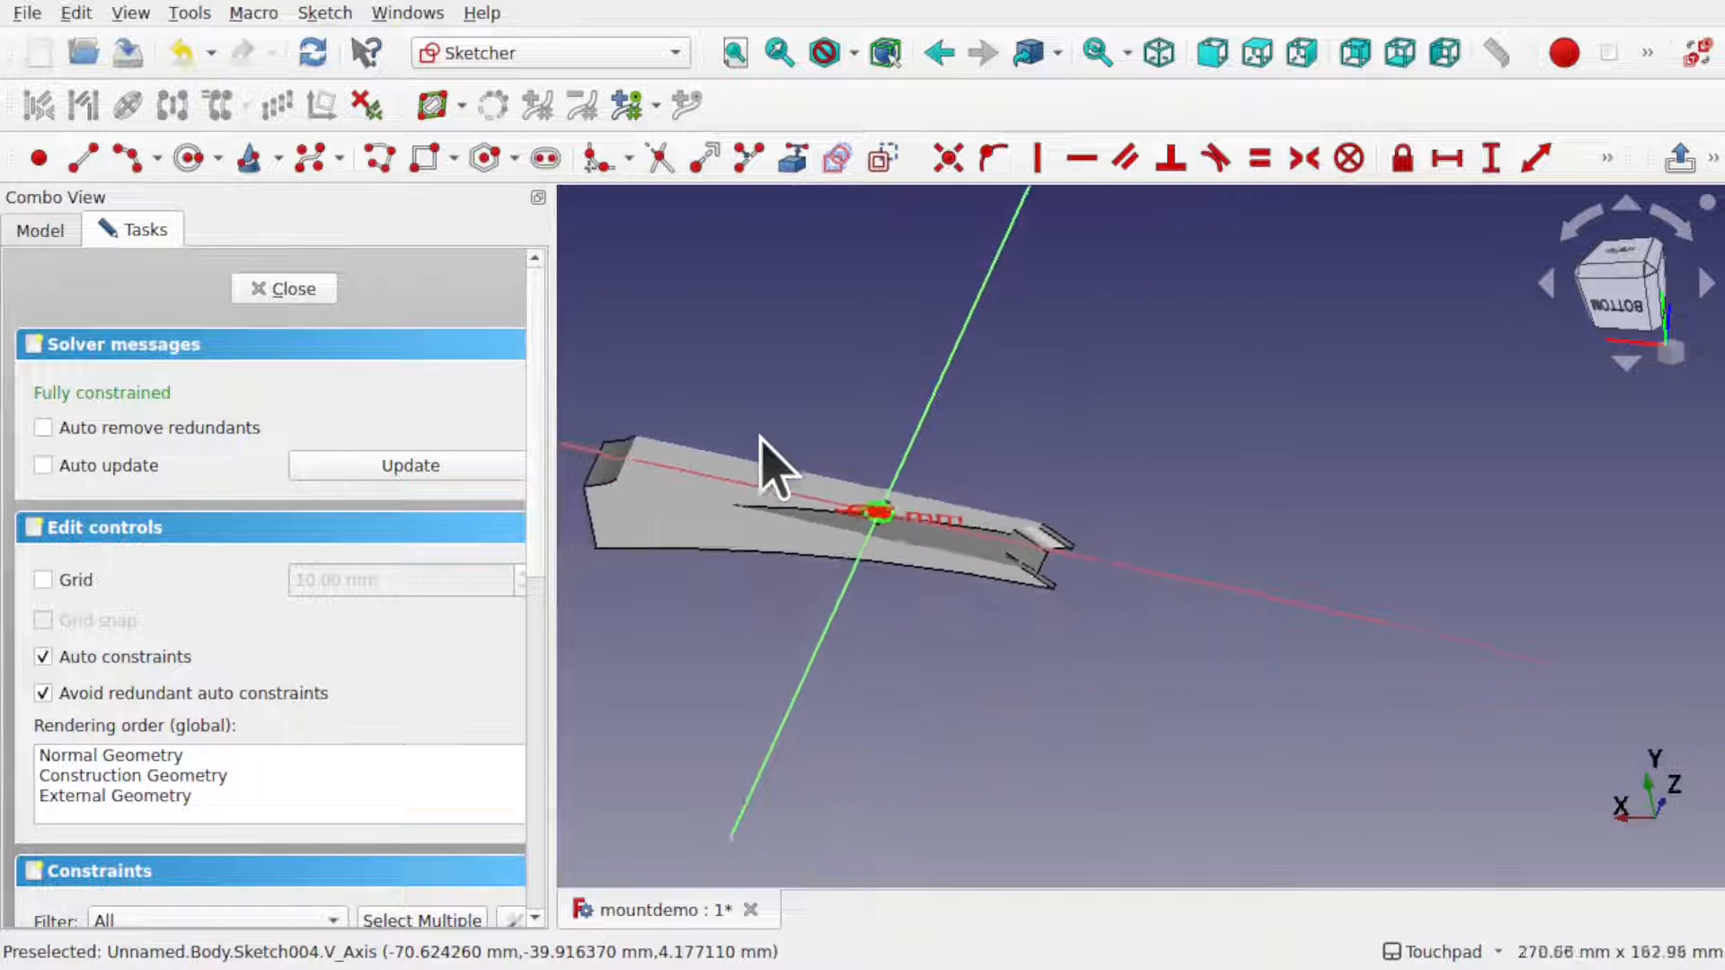
{"action": "mouse_move", "coordinate": [761, 437]}
{"action": "middle_mouse_down"}
{"action": "mouse_move", "coordinate": [886, 628]}
{"action": "mouse_move", "coordinate": [870, 539]}
{"action": "mouse_move", "coordinate": [784, 452]}
{"action": "middle_mouse_up"}
{"action": "left_click", "coordinate": [301, 288]}
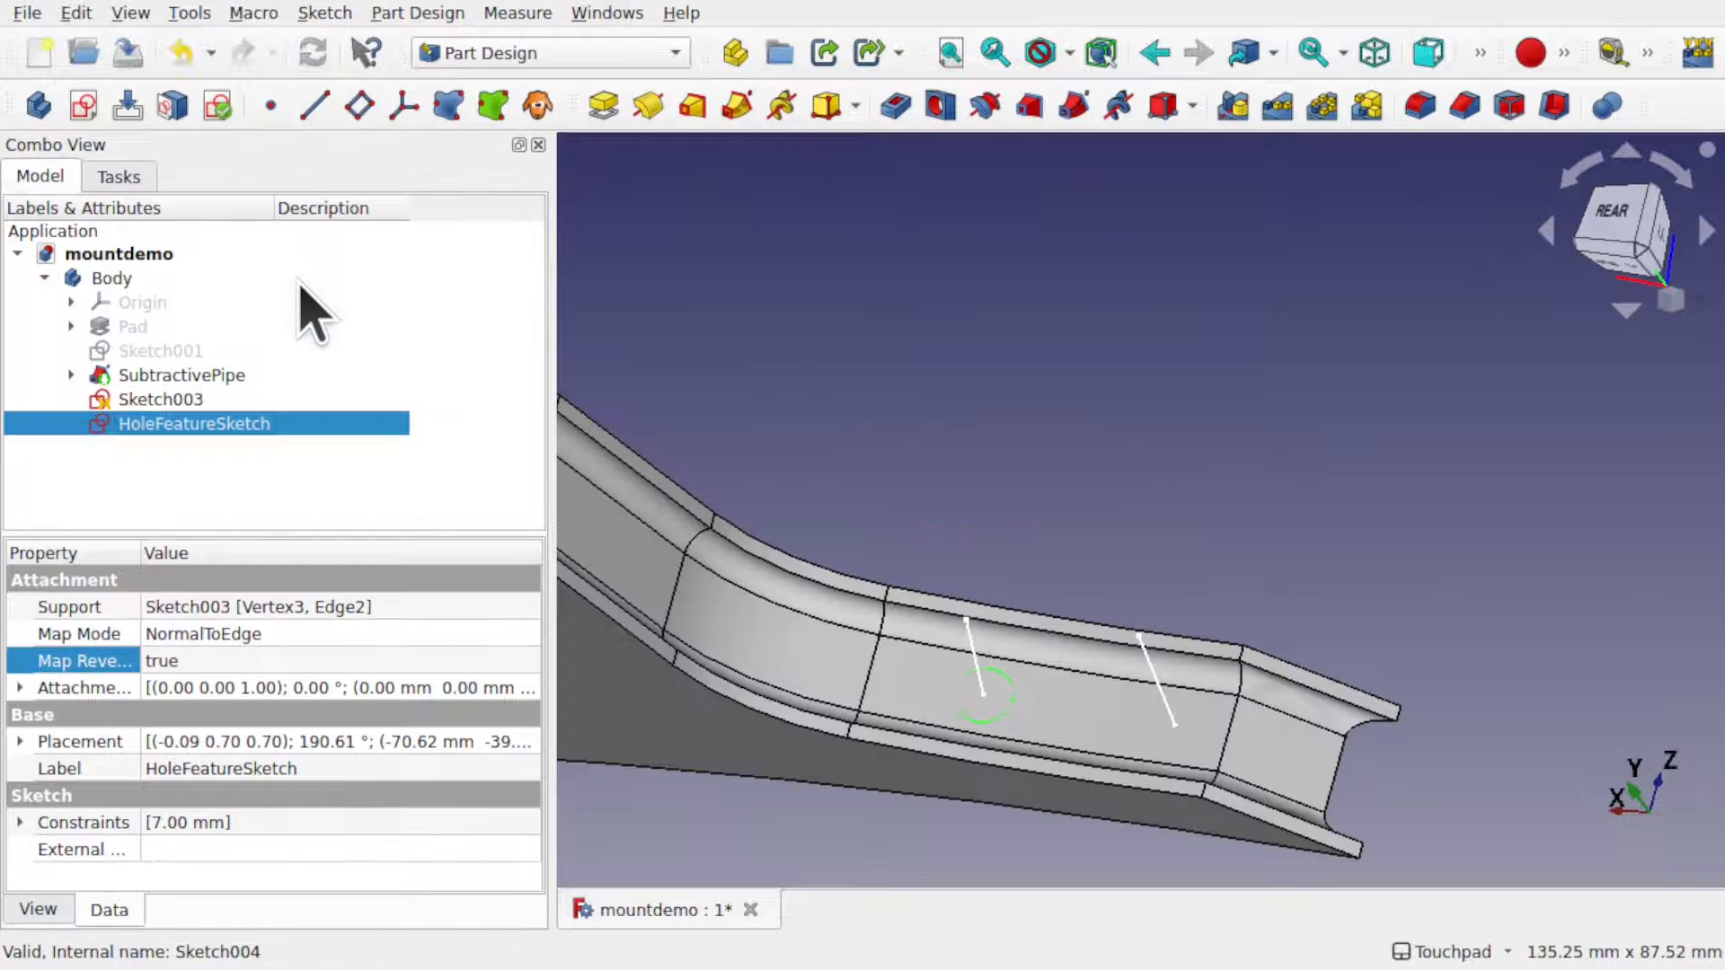
- Set HoleFeatureSketch's Map Reversed property back to false
{"action": "left_click", "coordinate": [219, 667]}
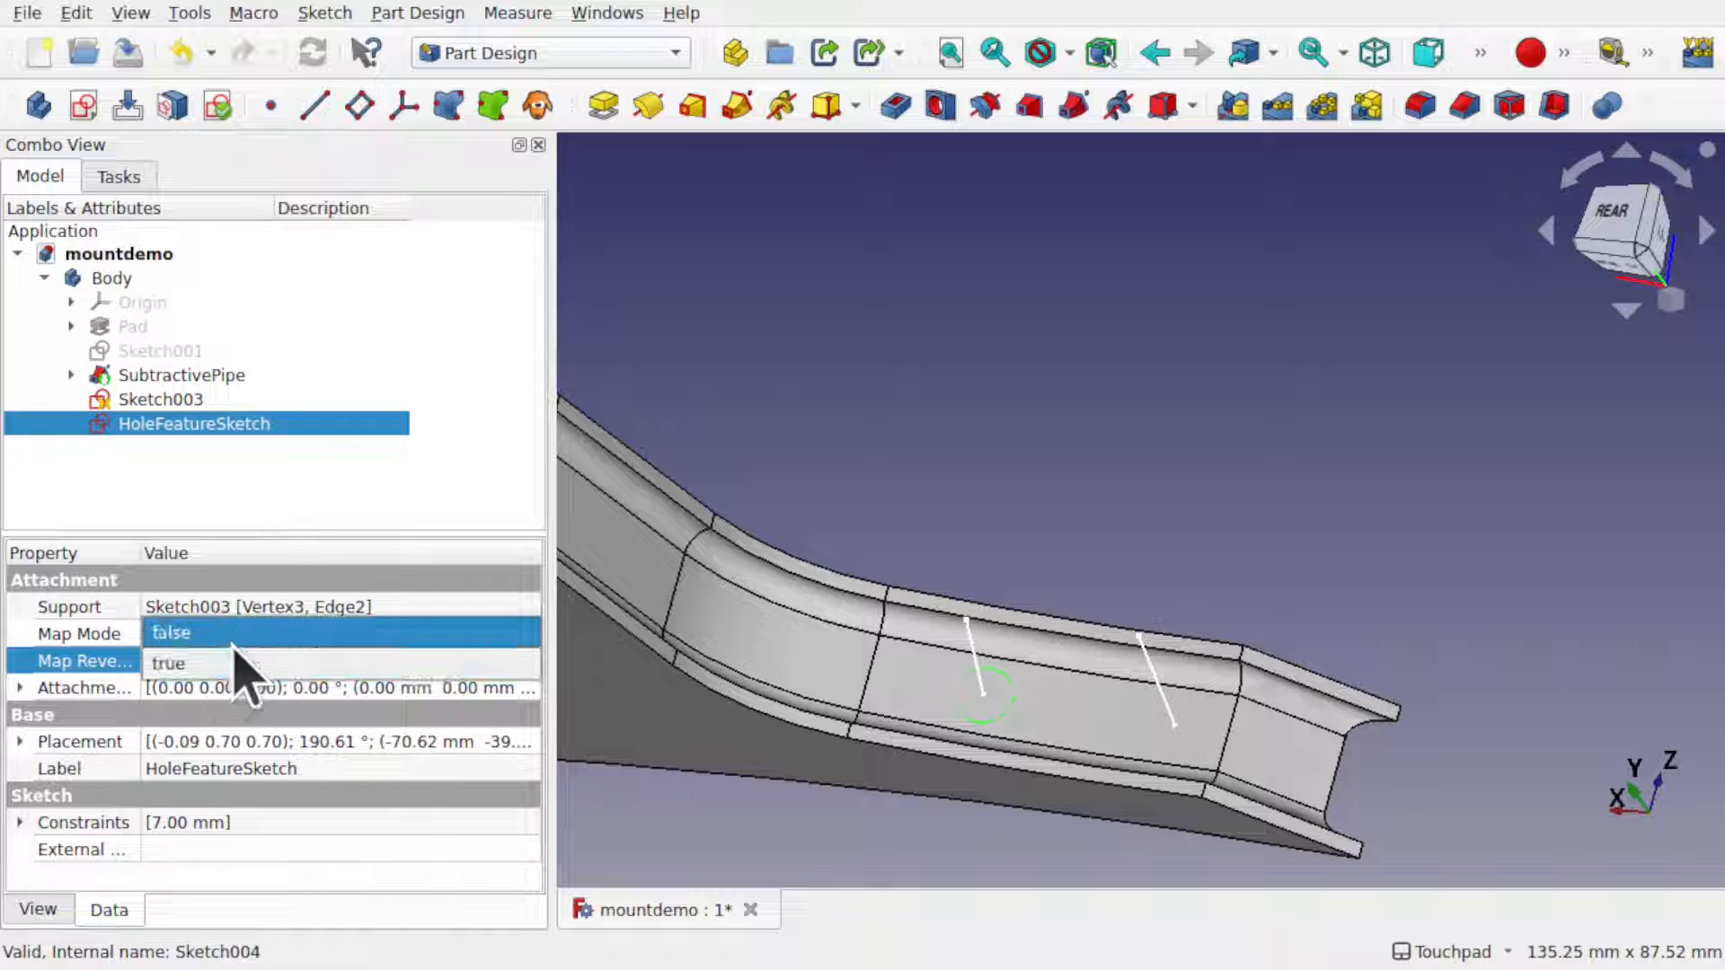
{"action": "left_click", "coordinate": [225, 665]}
{"action": "left_click", "coordinate": [280, 508]}
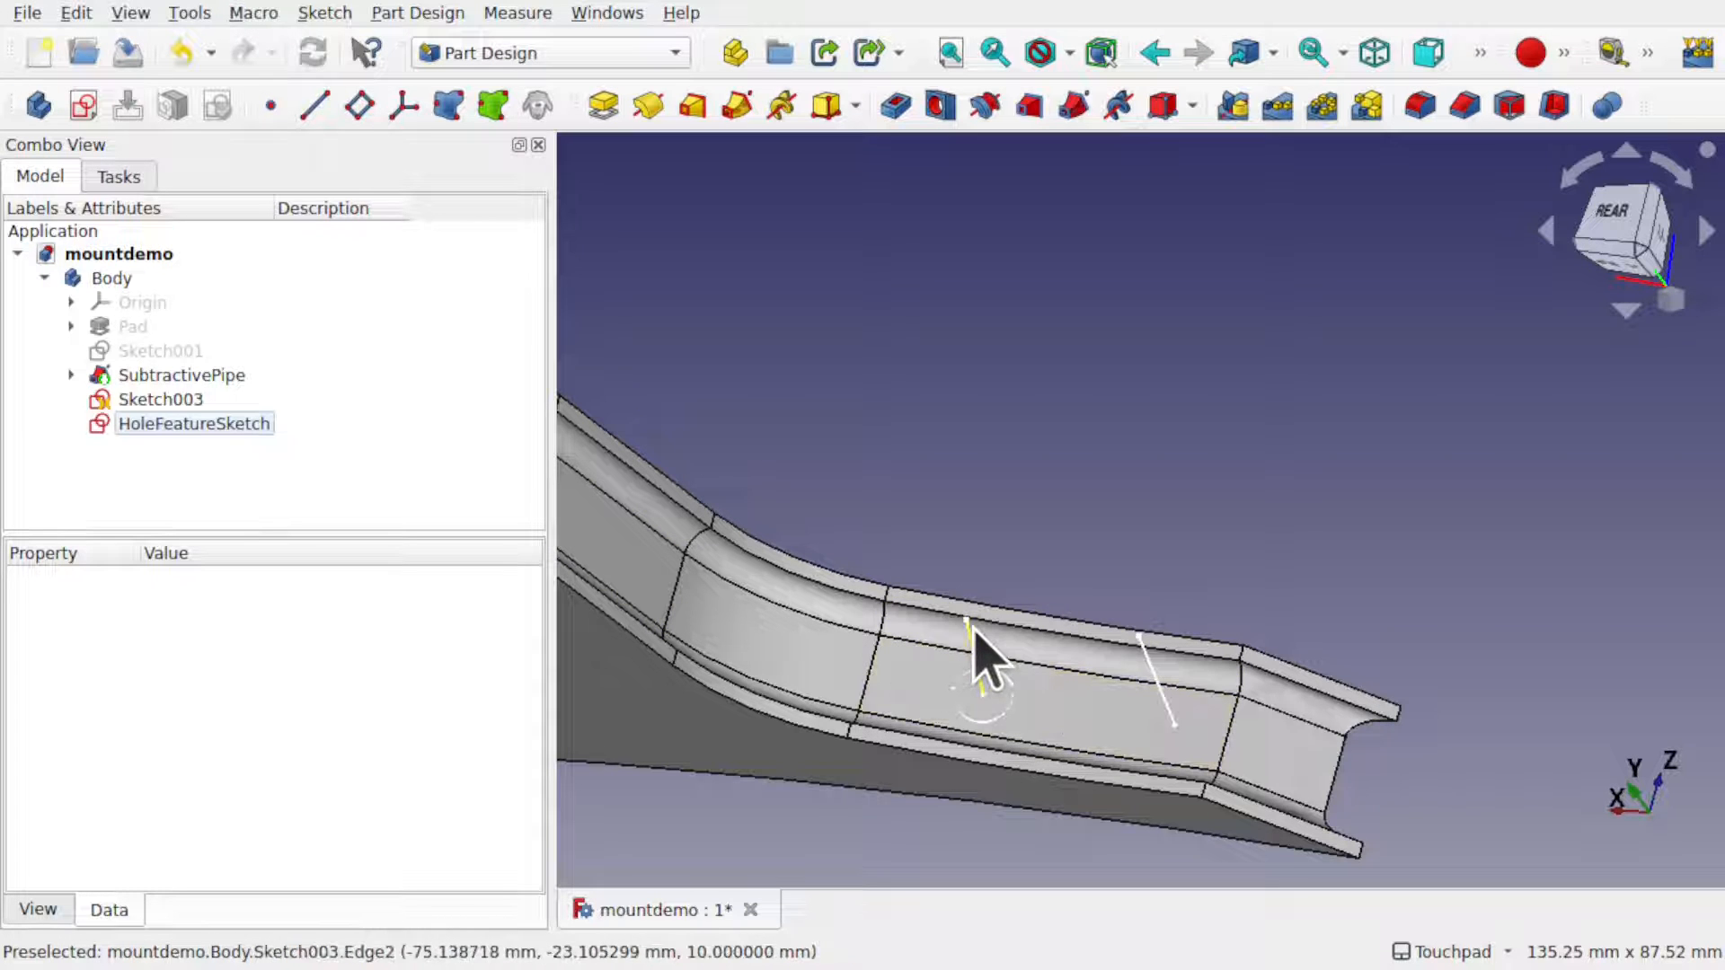
- Add the upper endpoint of Sketch003's inner segment as HoleFeatureSketch's third attachment reference and accept the Align O-N-X mode
{"action": "left_click", "coordinate": [225, 425]}
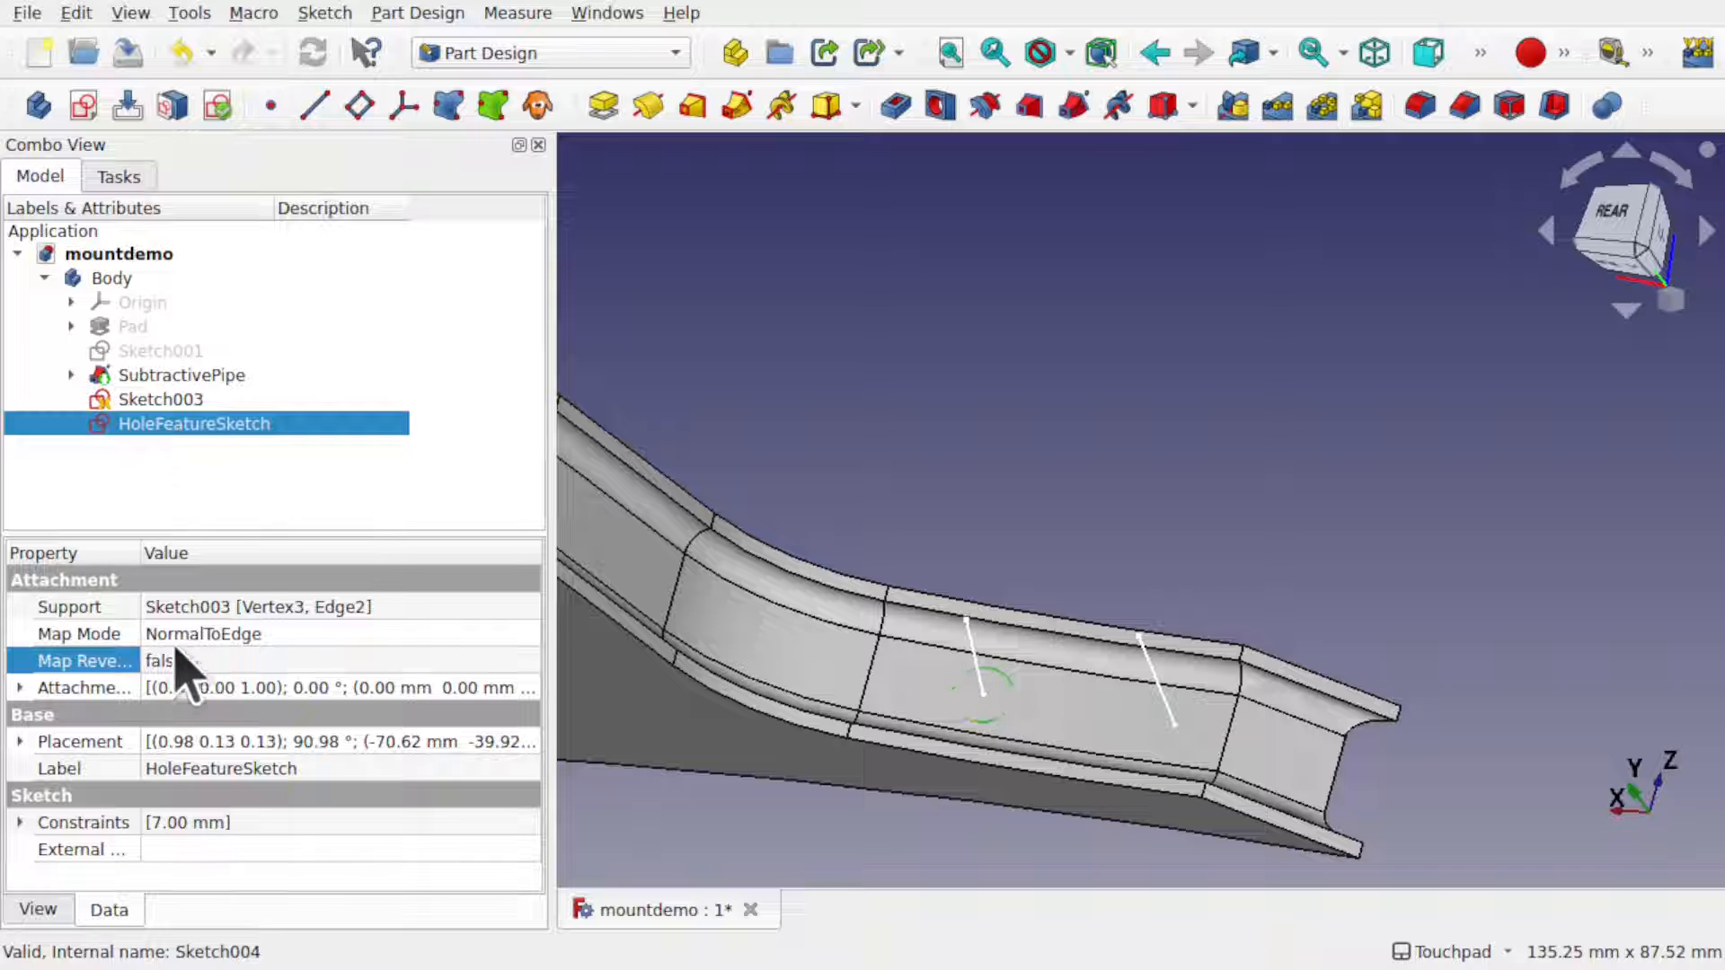
{"action": "left_click", "coordinate": [485, 637]}
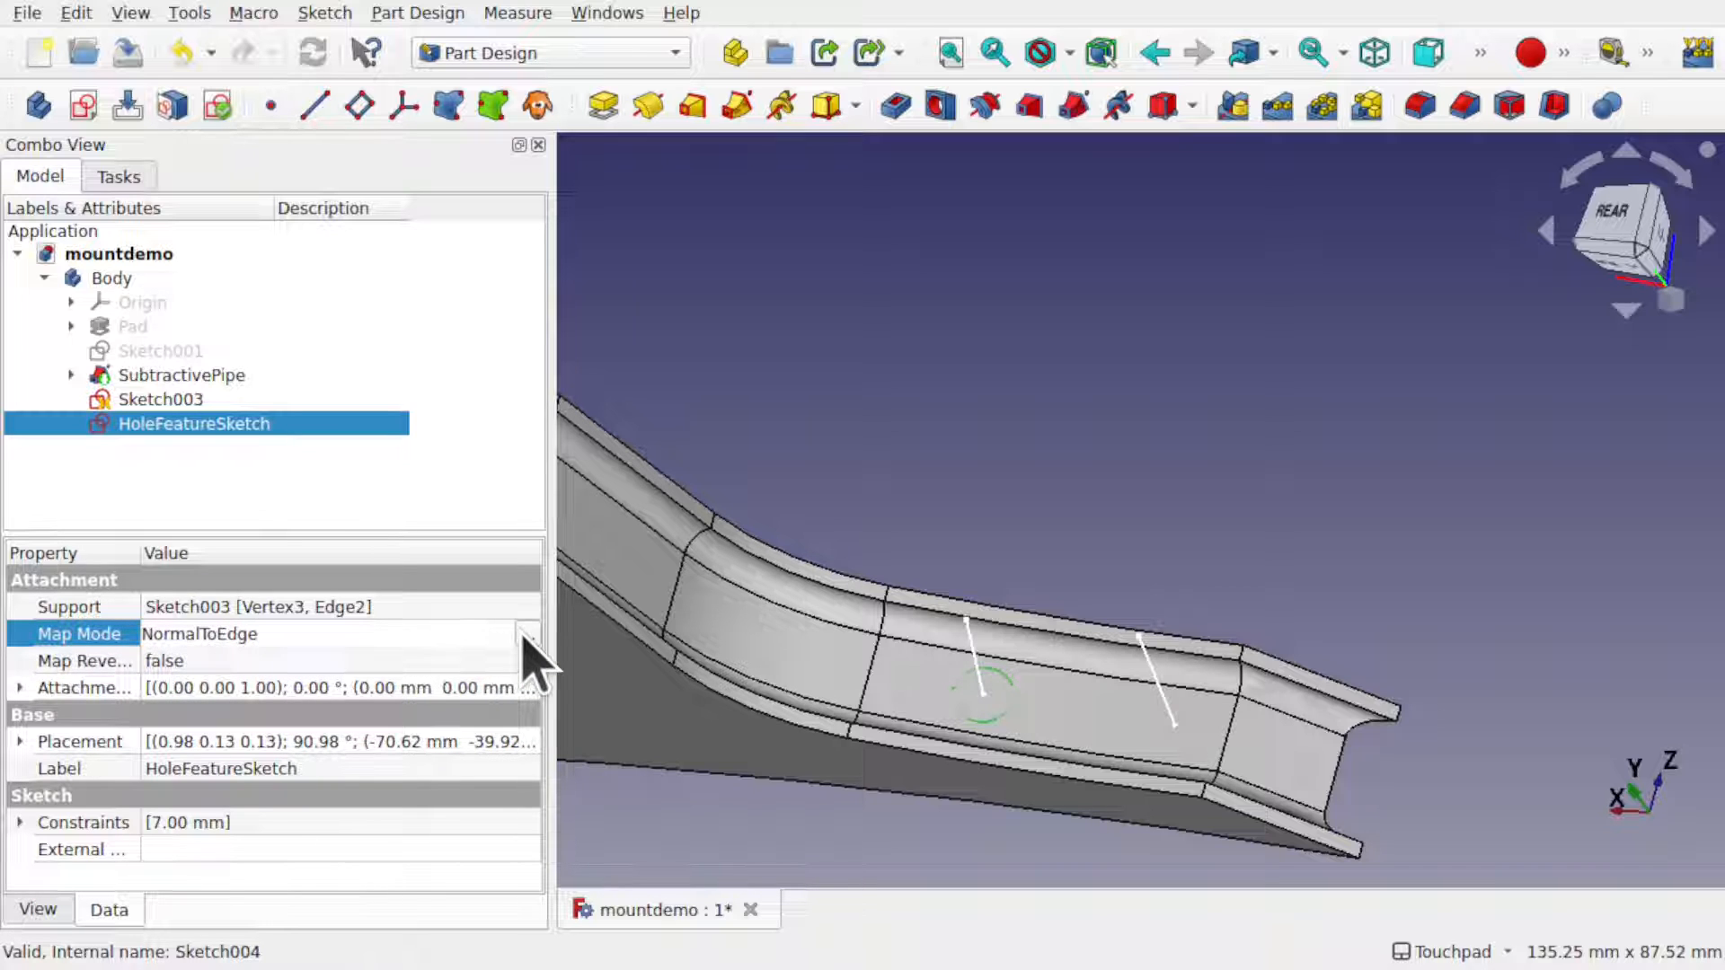
{"action": "left_click", "coordinate": [528, 634]}
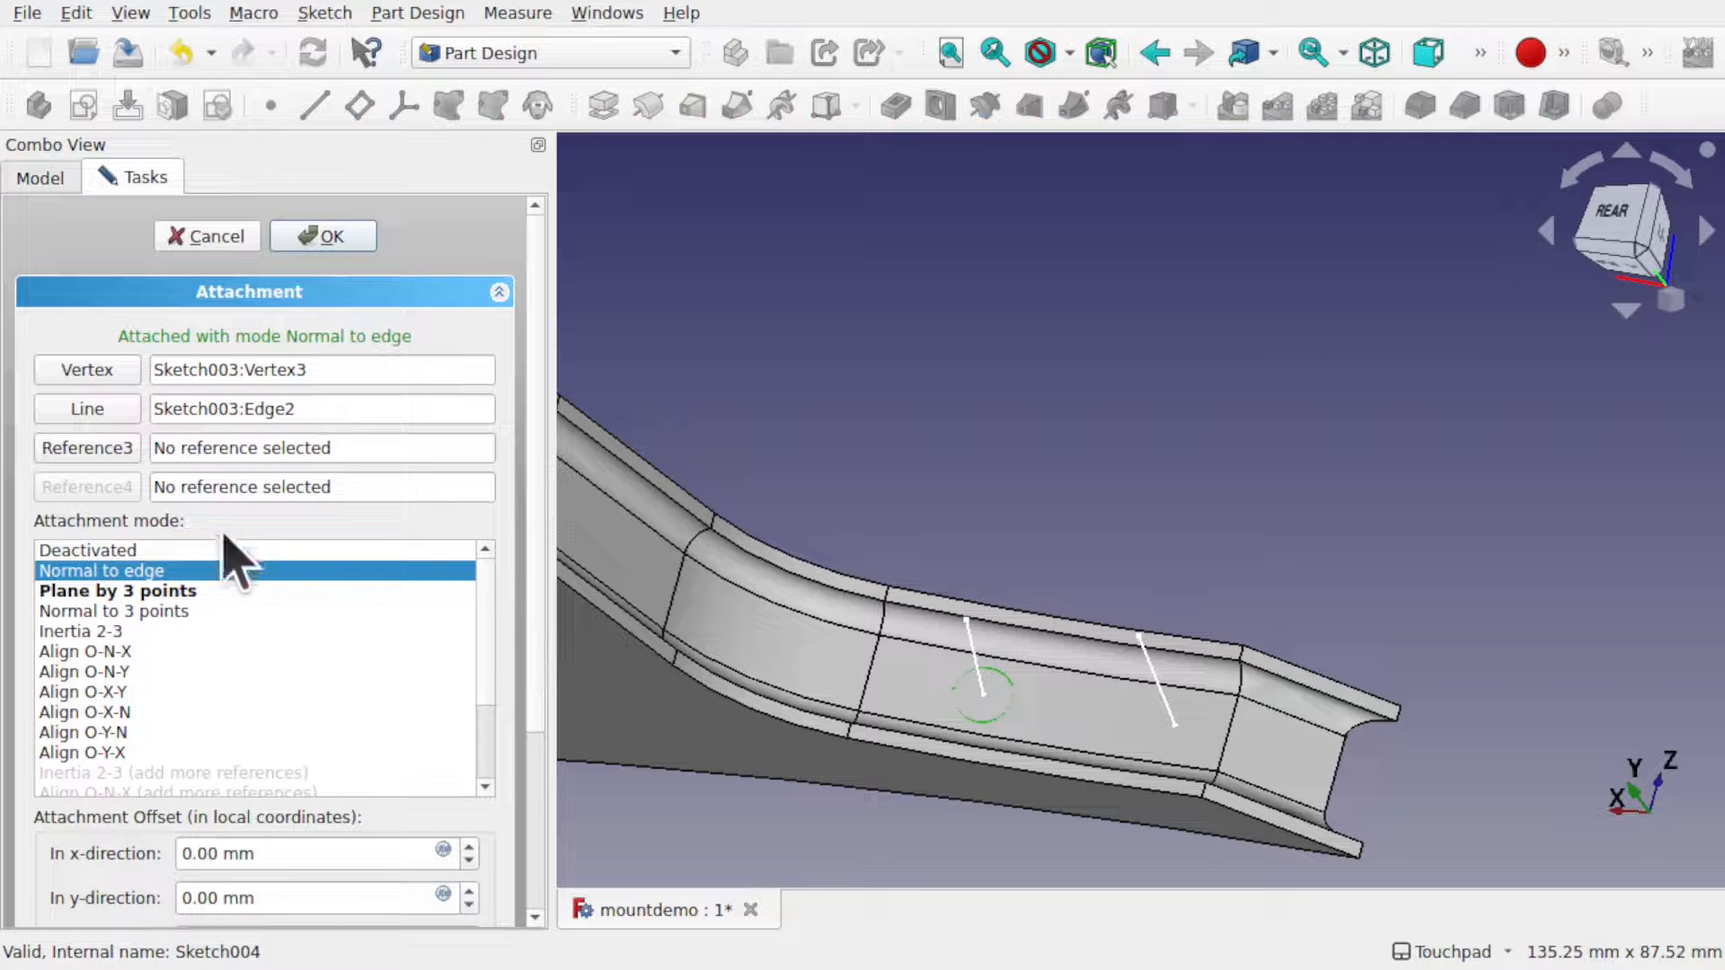
{"action": "left_click", "coordinate": [110, 454]}
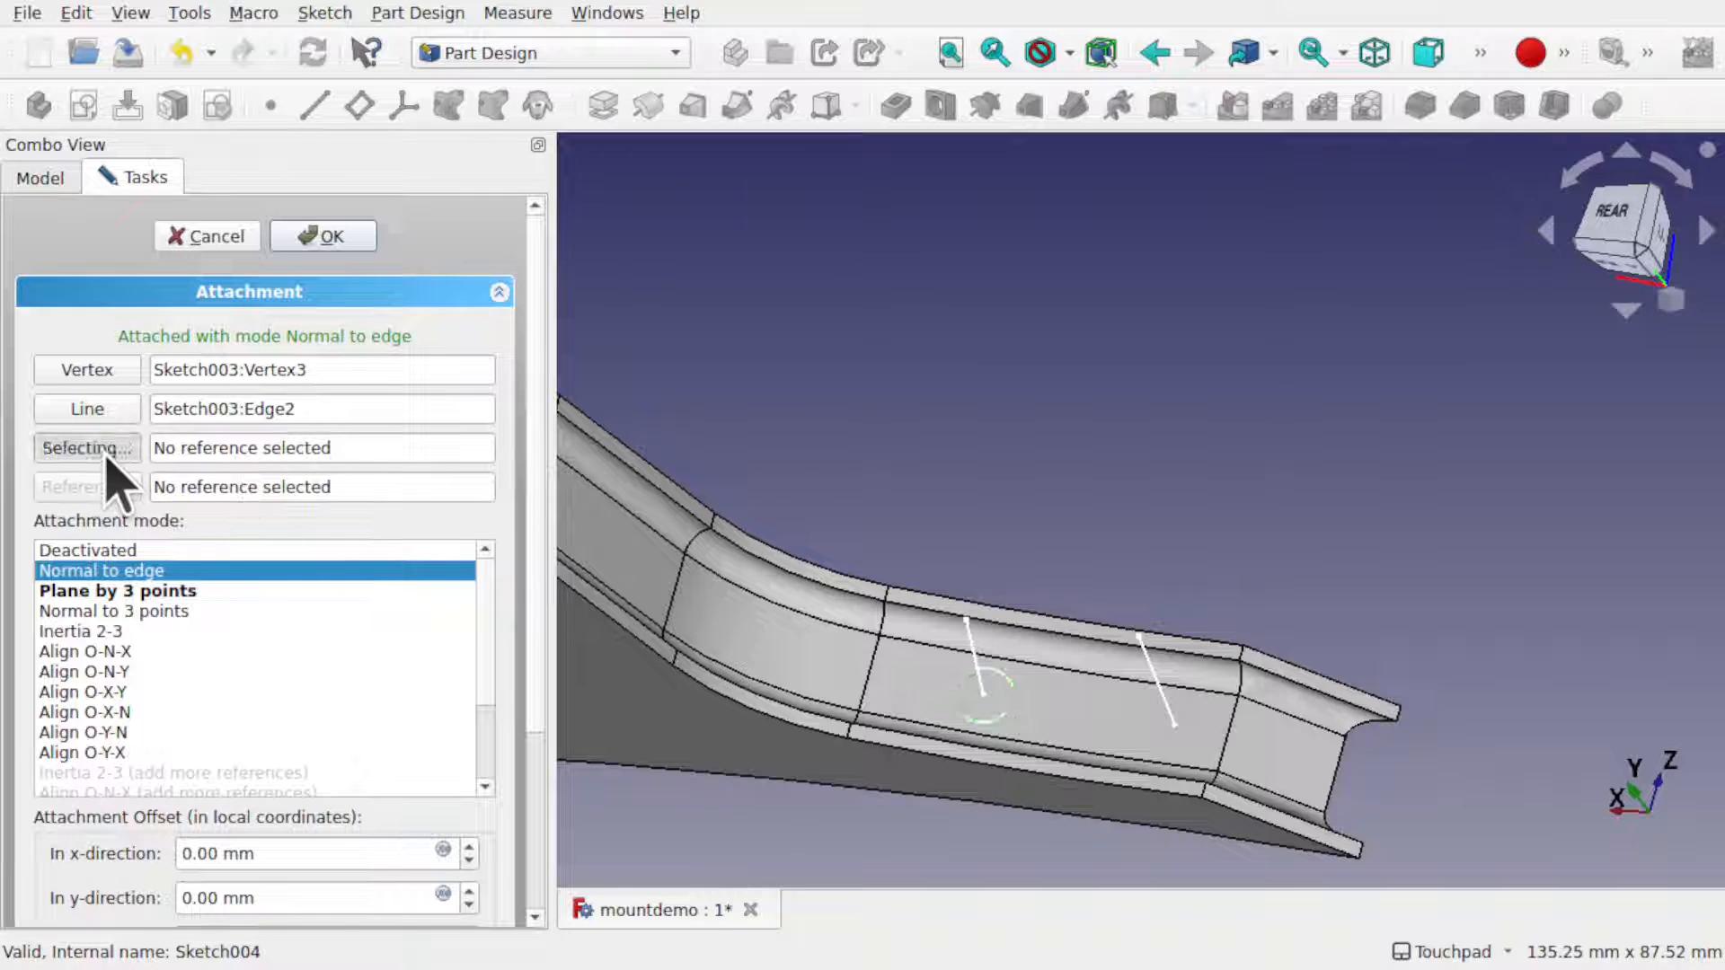
{"action": "left_click", "coordinate": [969, 620]}
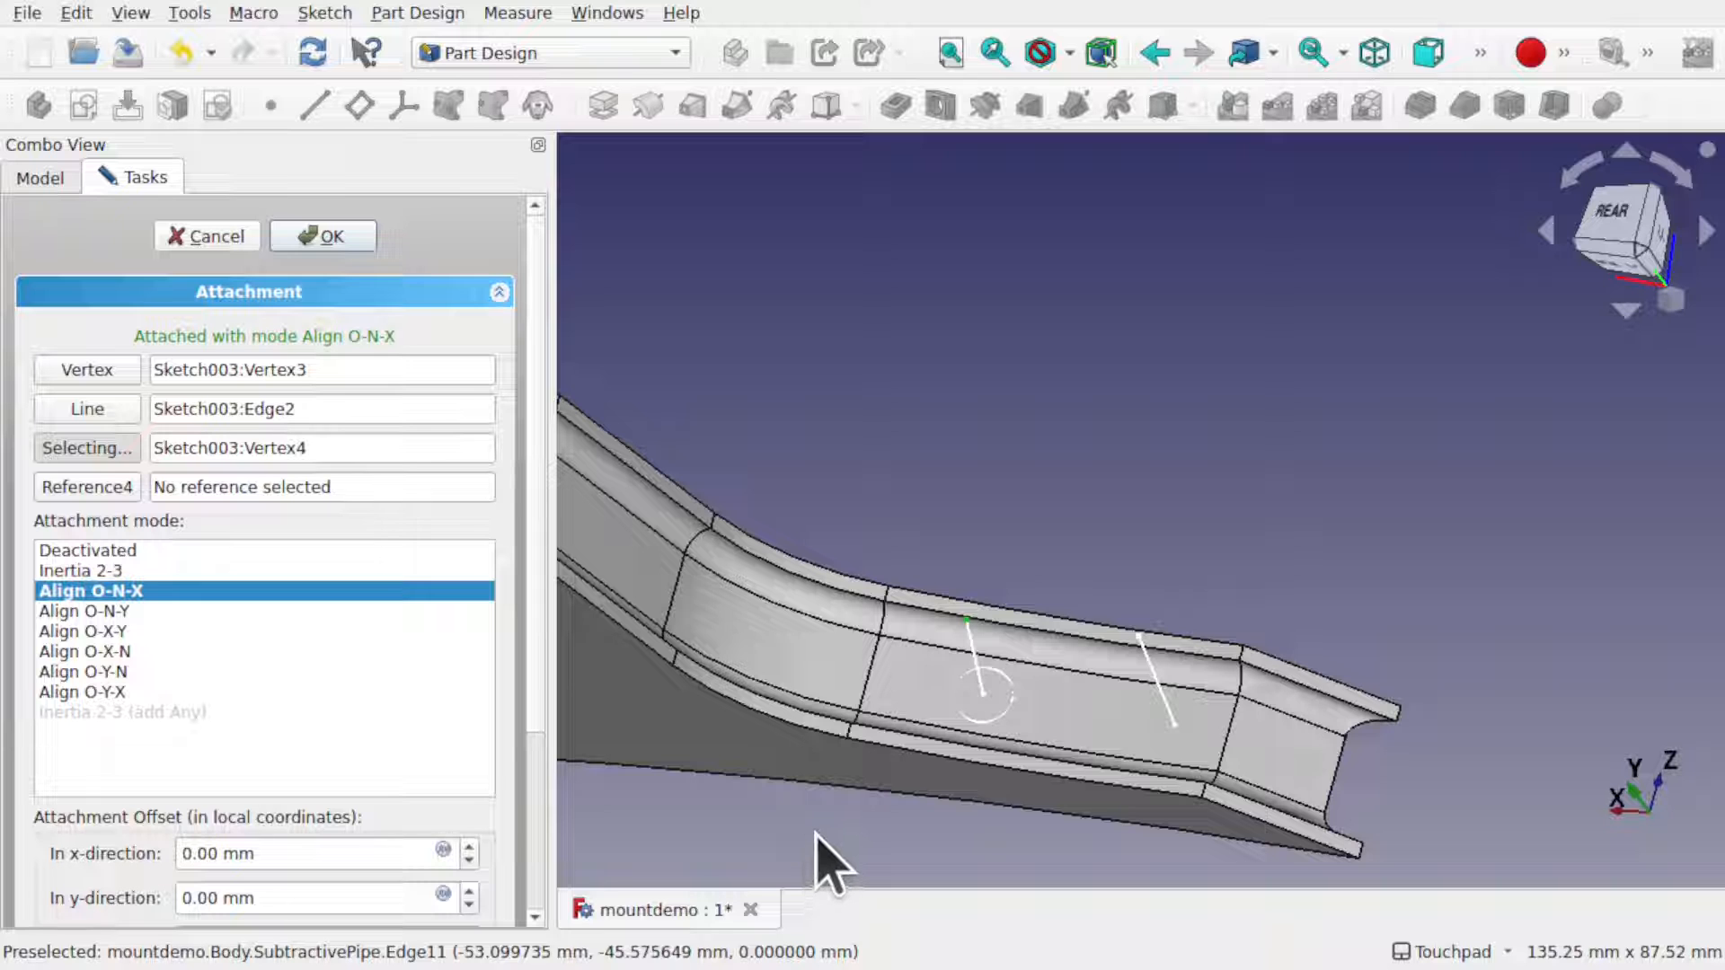
{"action": "left_click_drag", "start_coordinate": [816, 834], "coordinate": [824, 764], "text": "alt"}
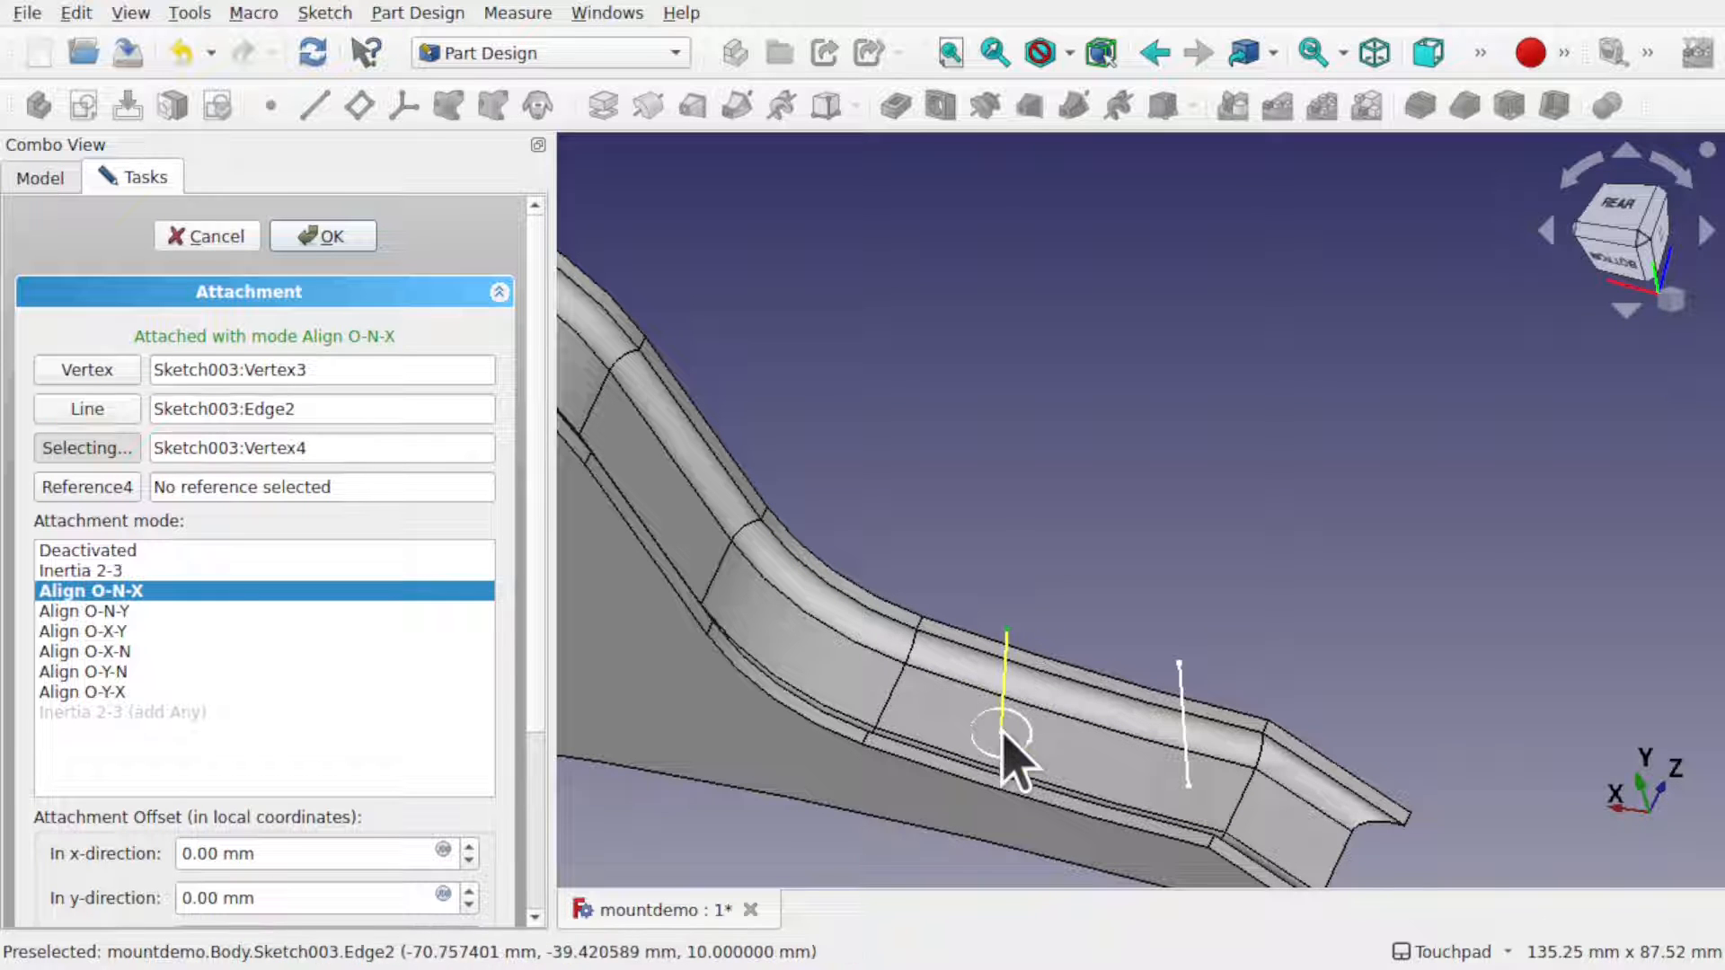
{"action": "left_click", "coordinate": [337, 239]}
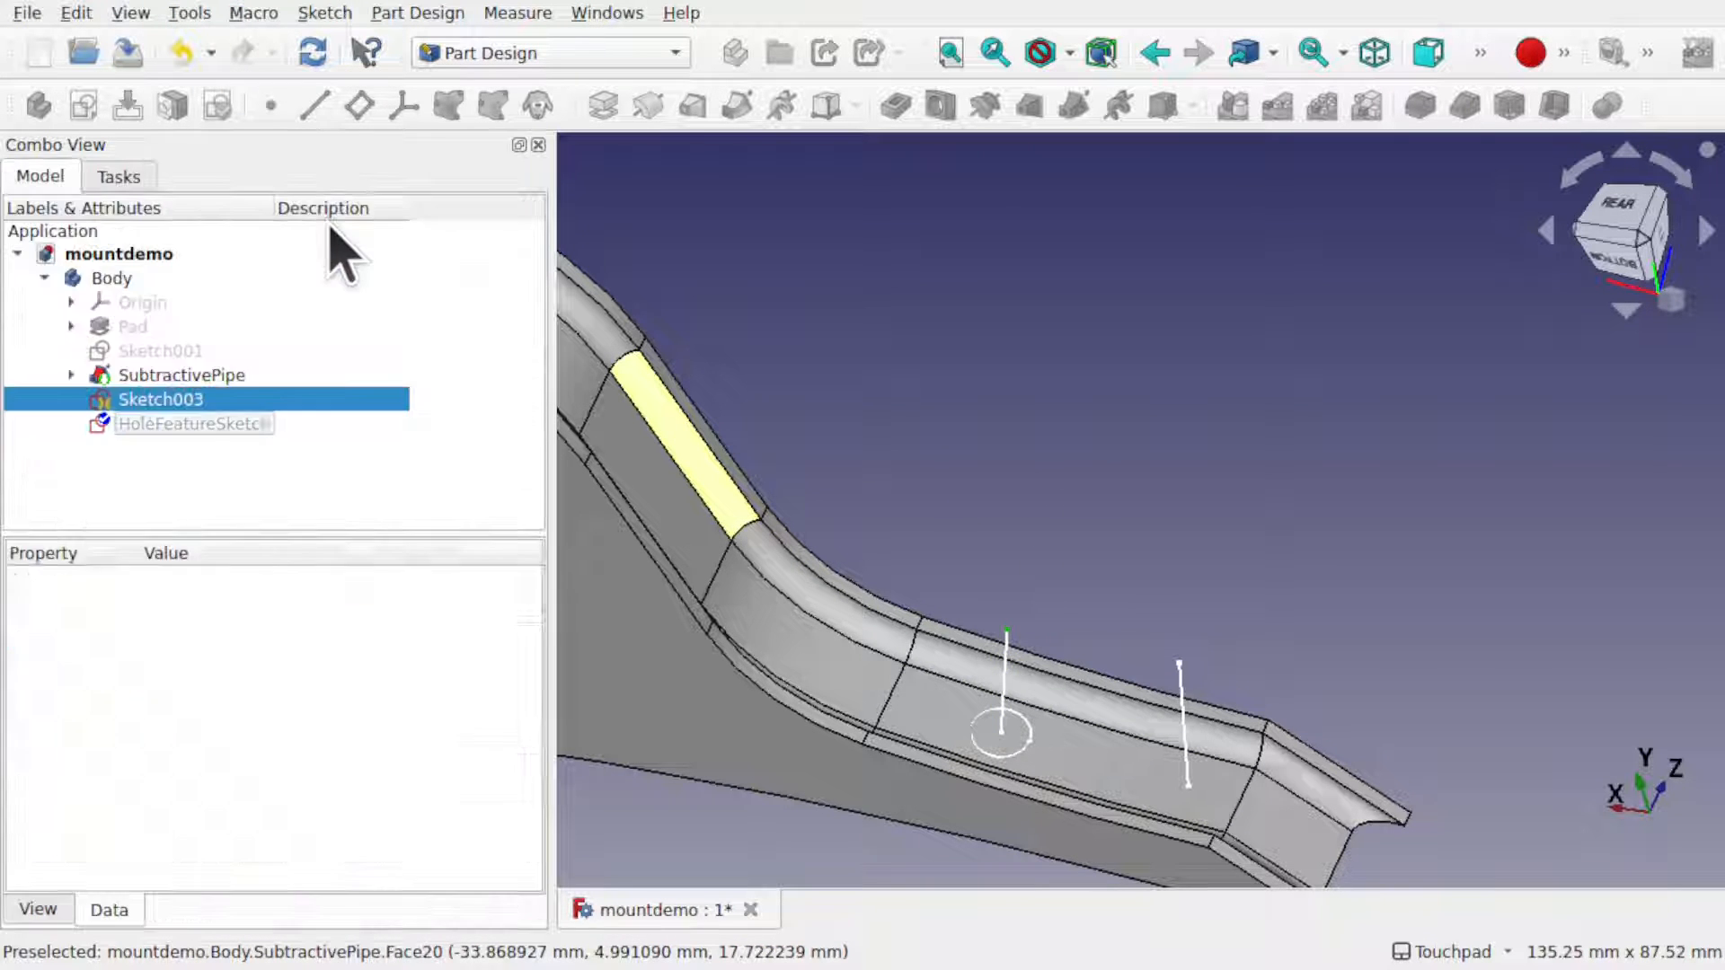
- Pad HoleFeatureSketch's circle in two dimensions, with a length of 2 mm and a second length of 1 mm
{"action": "left_click", "coordinate": [189, 423]}
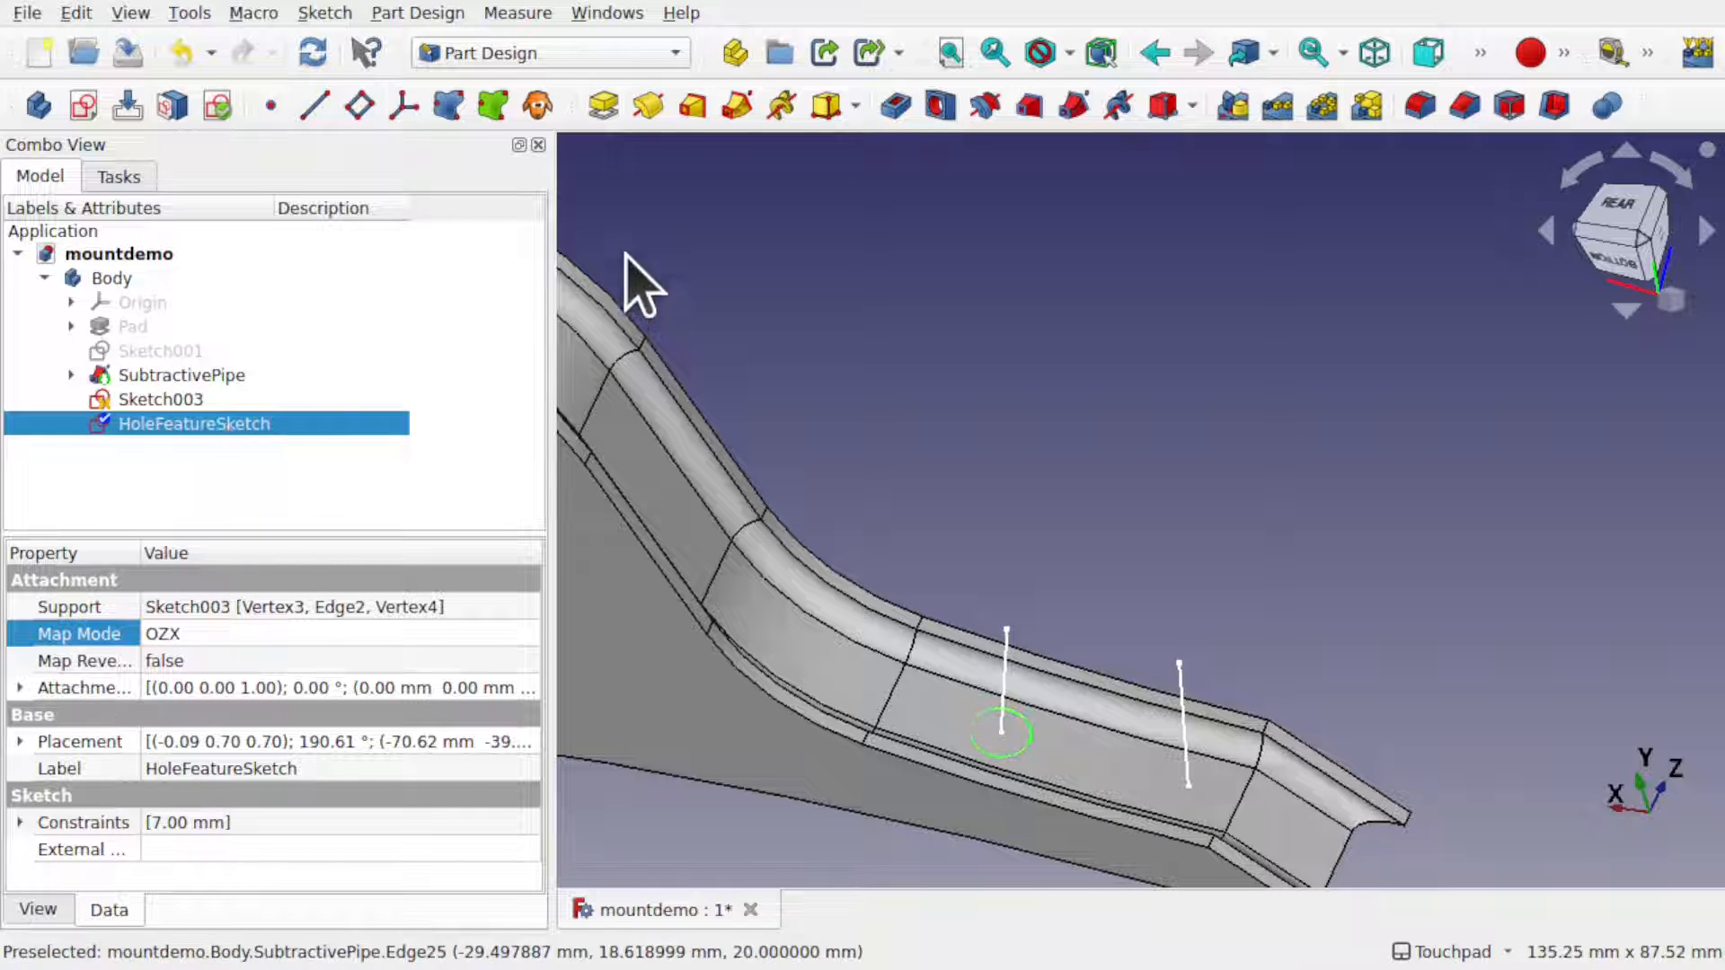
{"action": "left_click", "coordinate": [604, 109]}
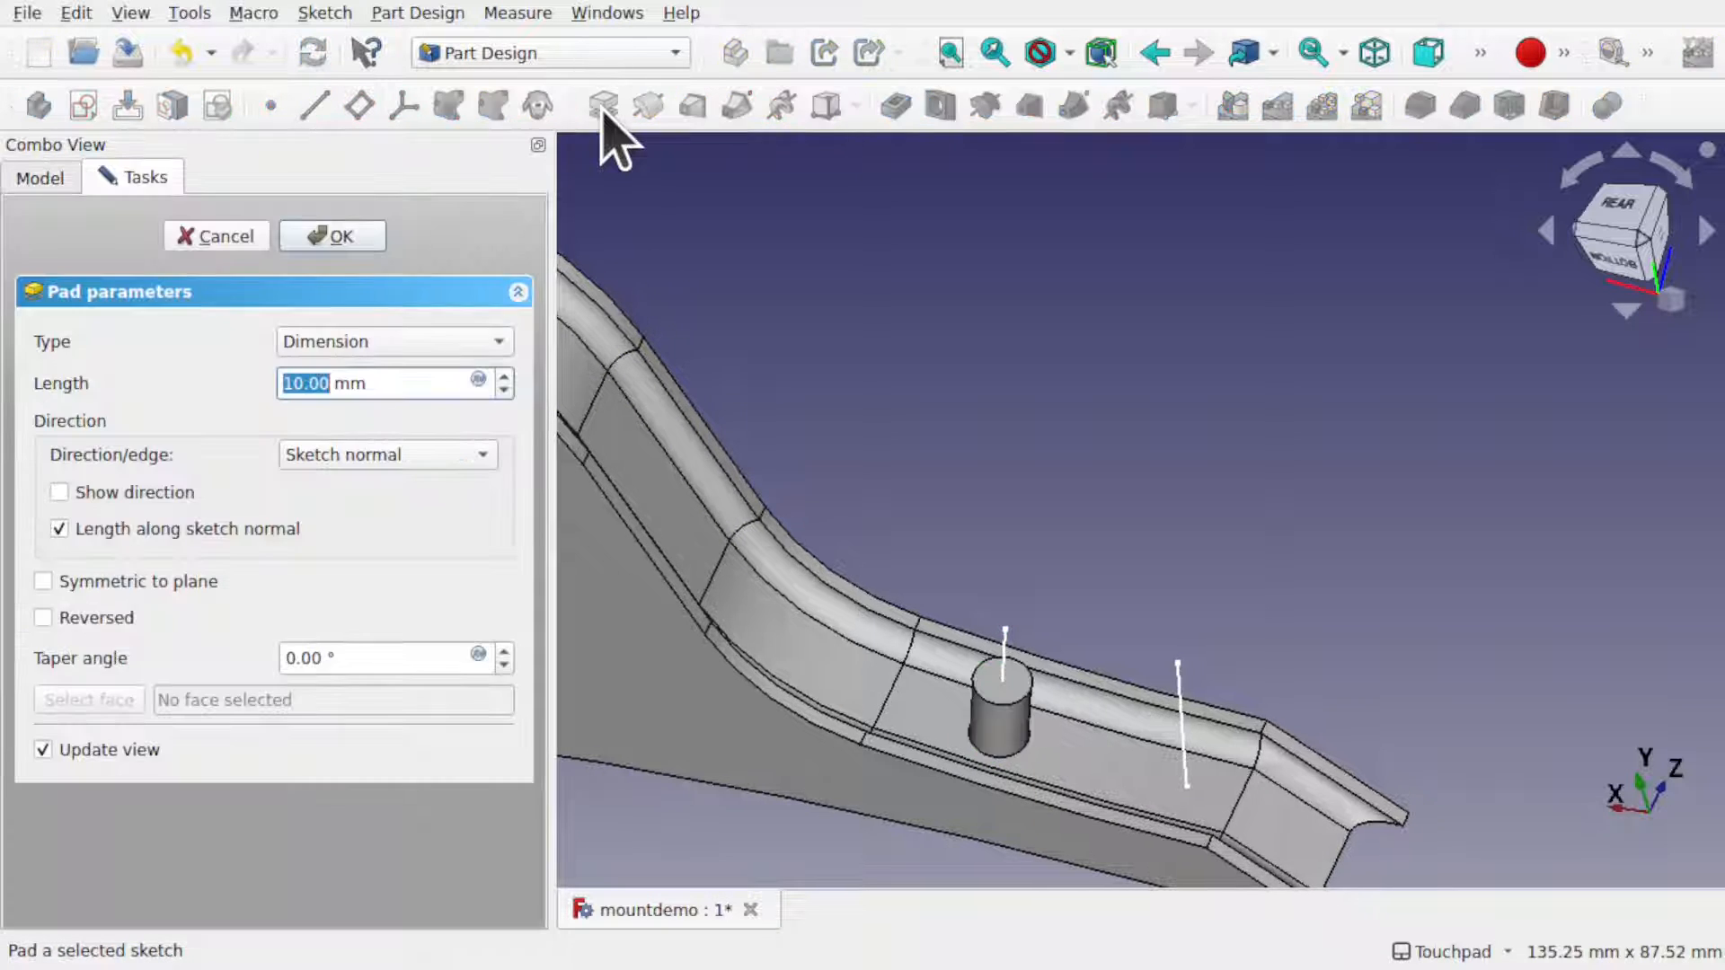
{"action": "mouse_move", "coordinate": [1058, 588]}
{"action": "left_mouse_down", "text": "shift"}
{"action": "mouse_move", "coordinate": [860, 581]}
{"action": "mouse_move", "coordinate": [930, 665]}
{"action": "left_mouse_up", "text": "shift"}
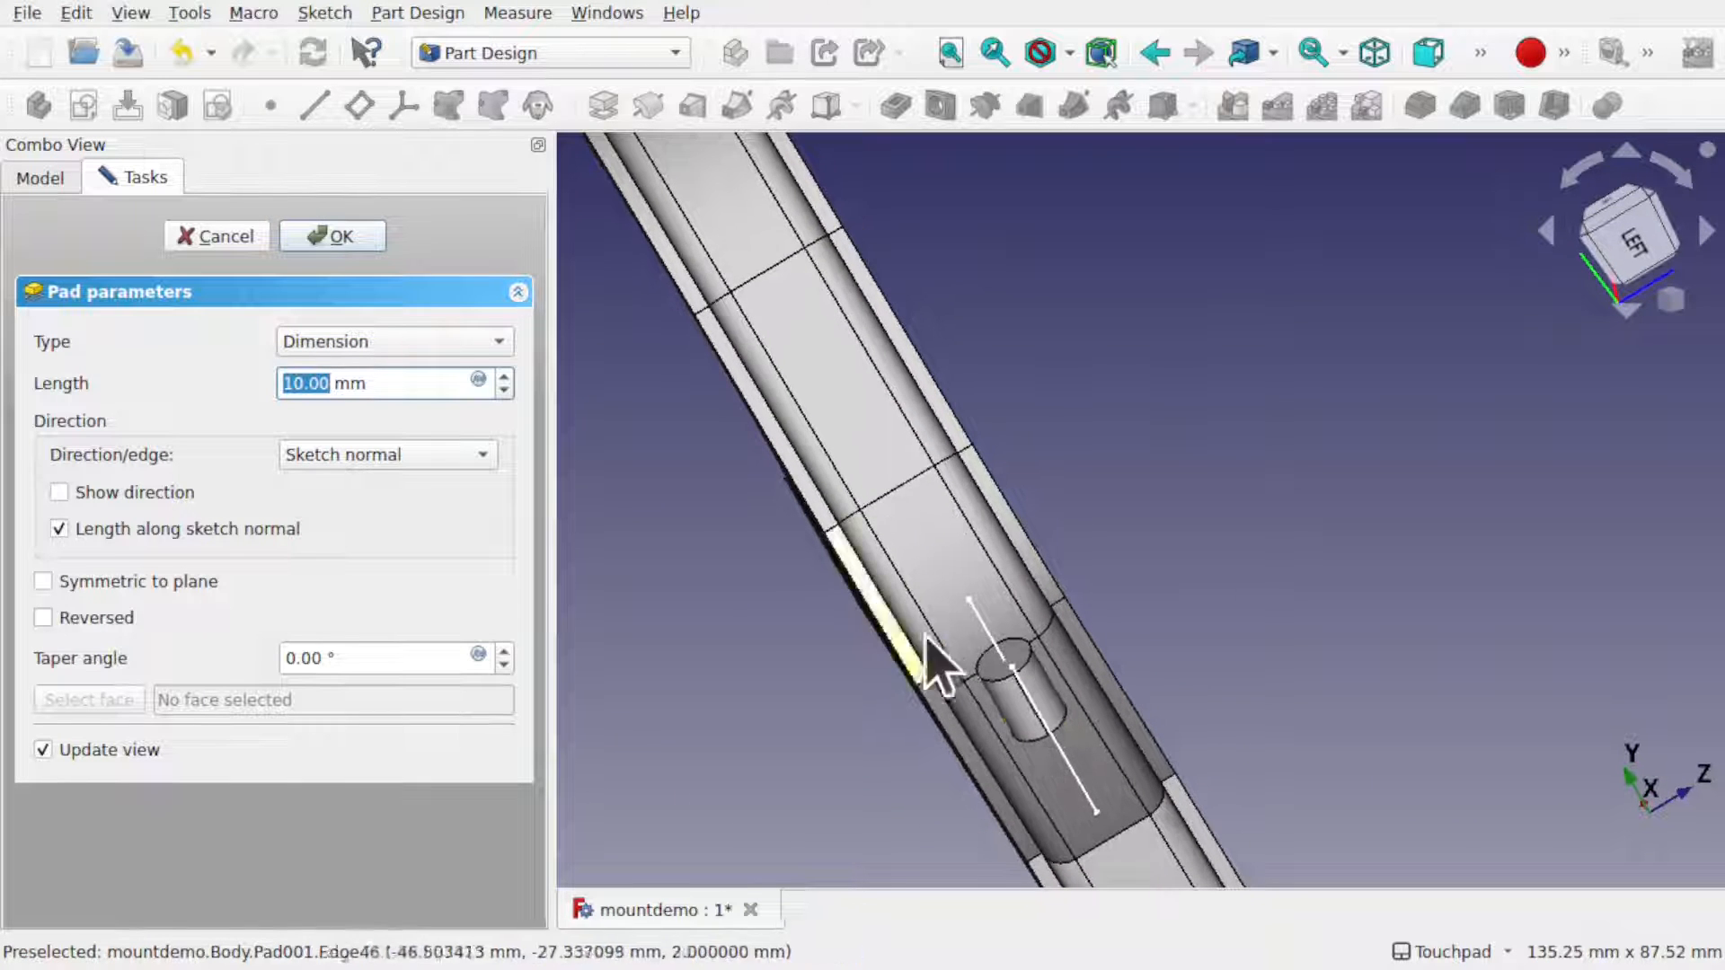
{"action": "left_click_drag", "start_coordinate": [1038, 732], "coordinate": [1264, 704], "text": "shift"}
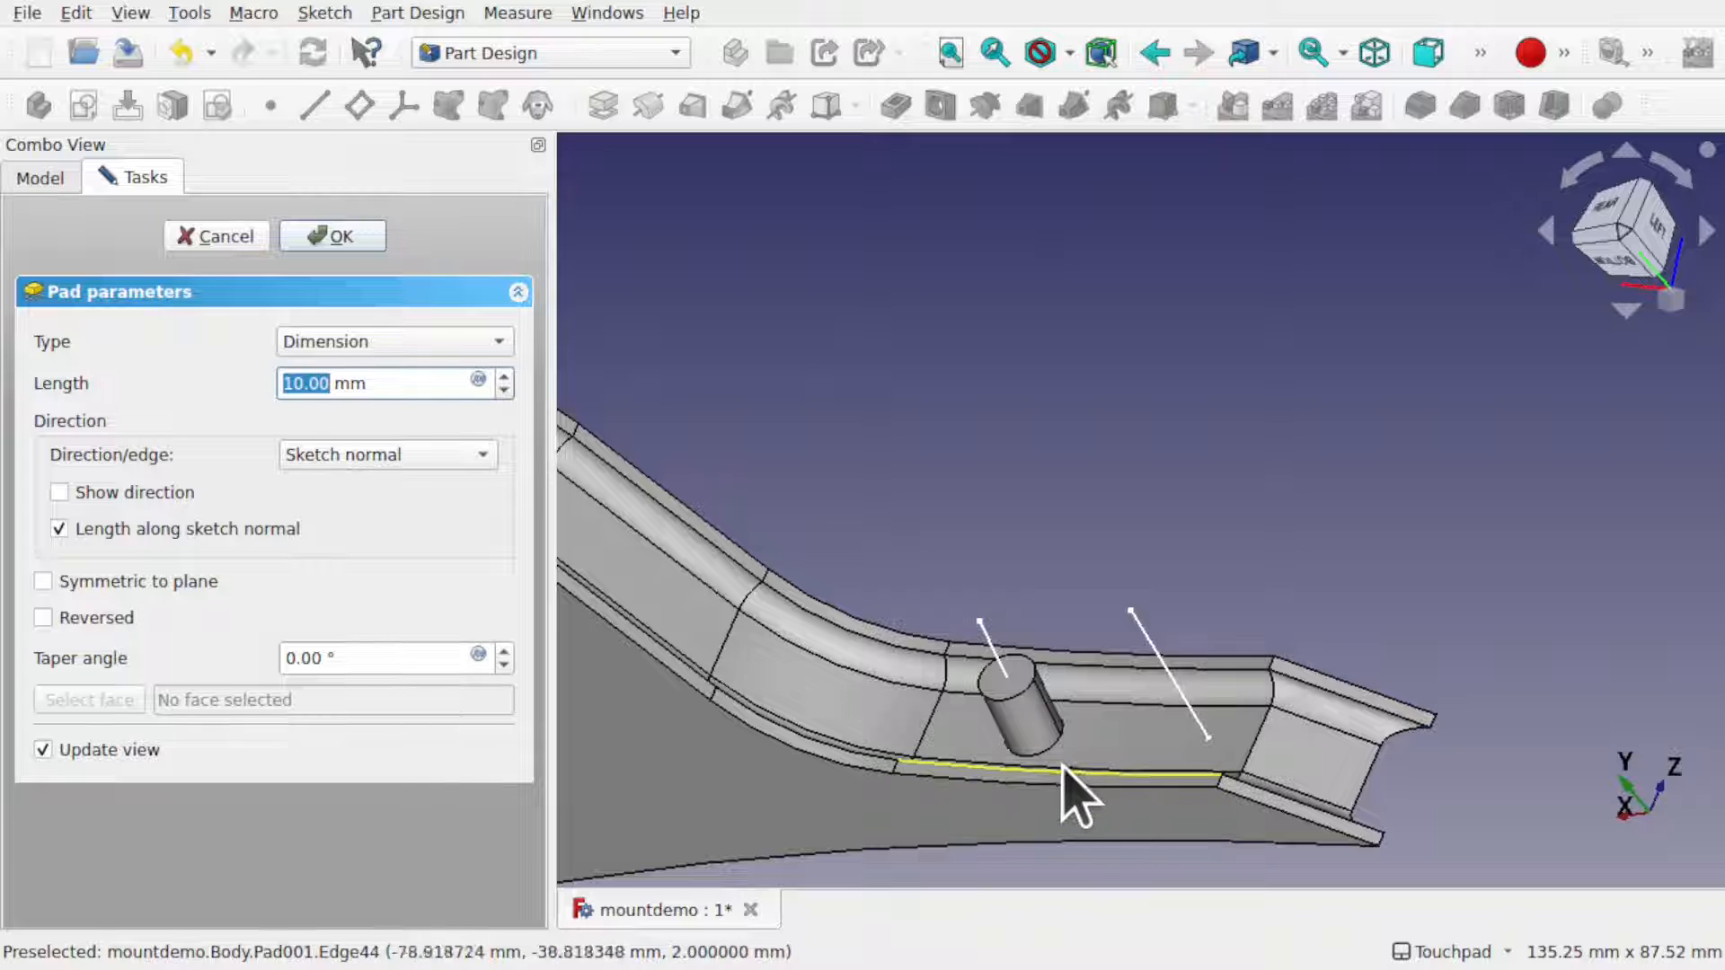
{"action": "scroll", "coordinate": [1065, 782], "scroll_direction": "up", "scroll_amount": 5}
{"action": "scroll", "coordinate": [1065, 781], "scroll_direction": "up", "scroll_amount": 3}
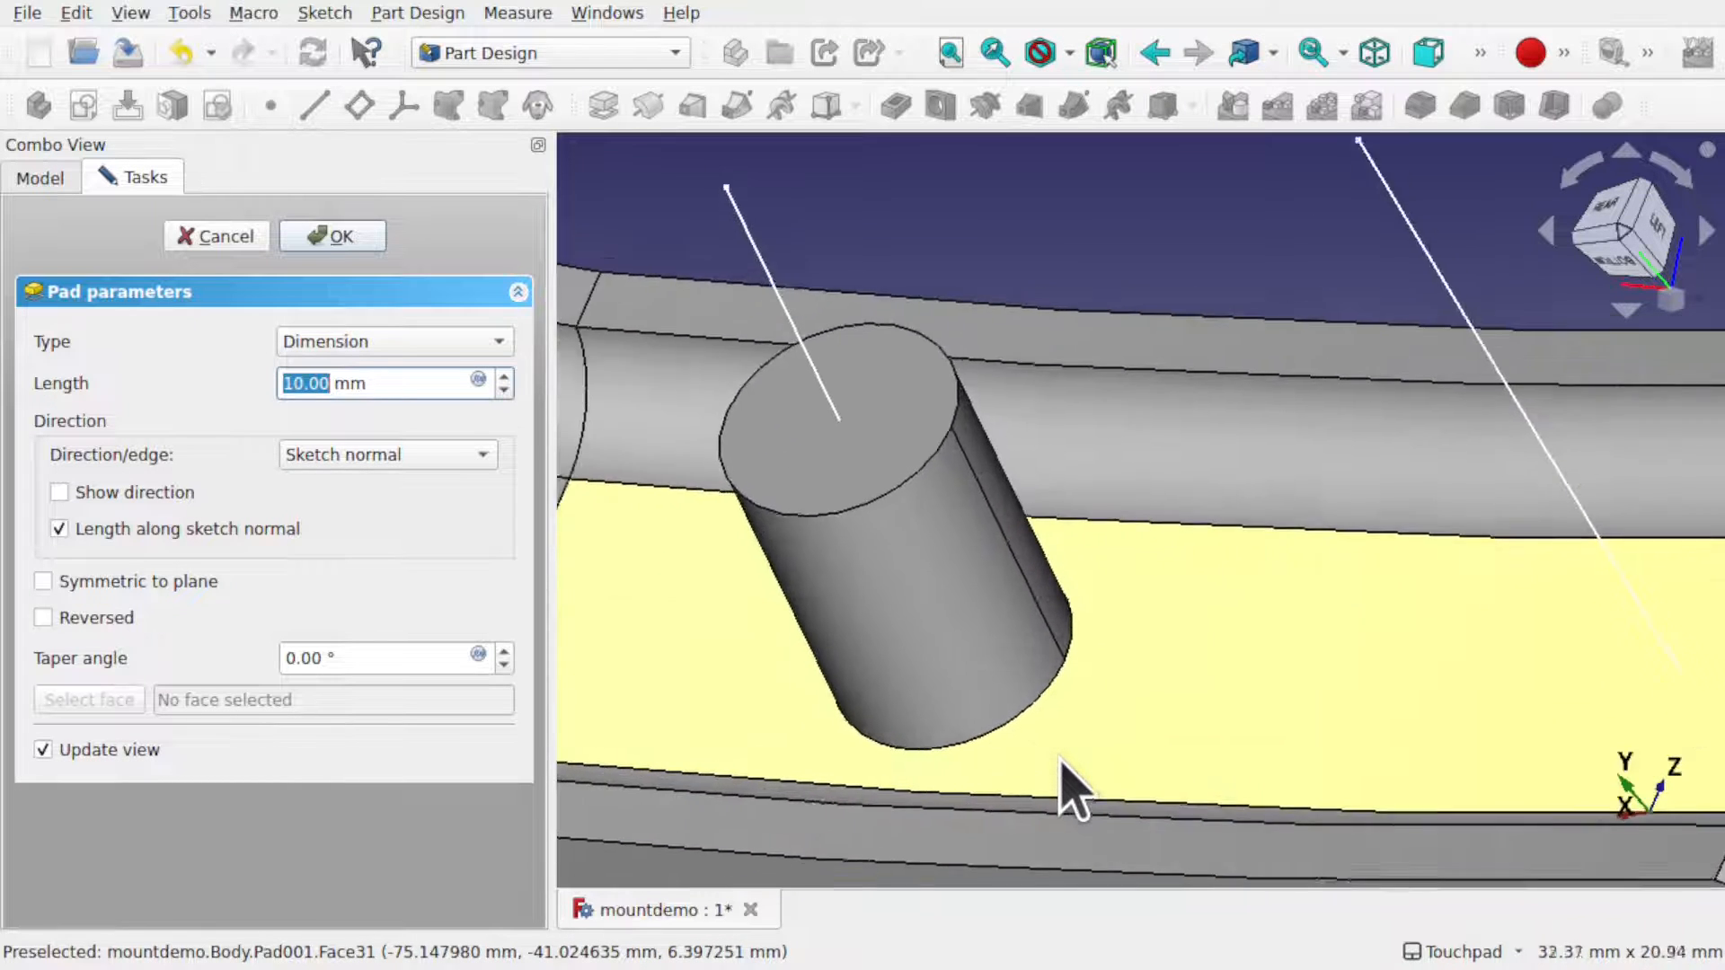
{"action": "left_click_drag", "start_coordinate": [1070, 782], "coordinate": [955, 739], "text": "shift"}
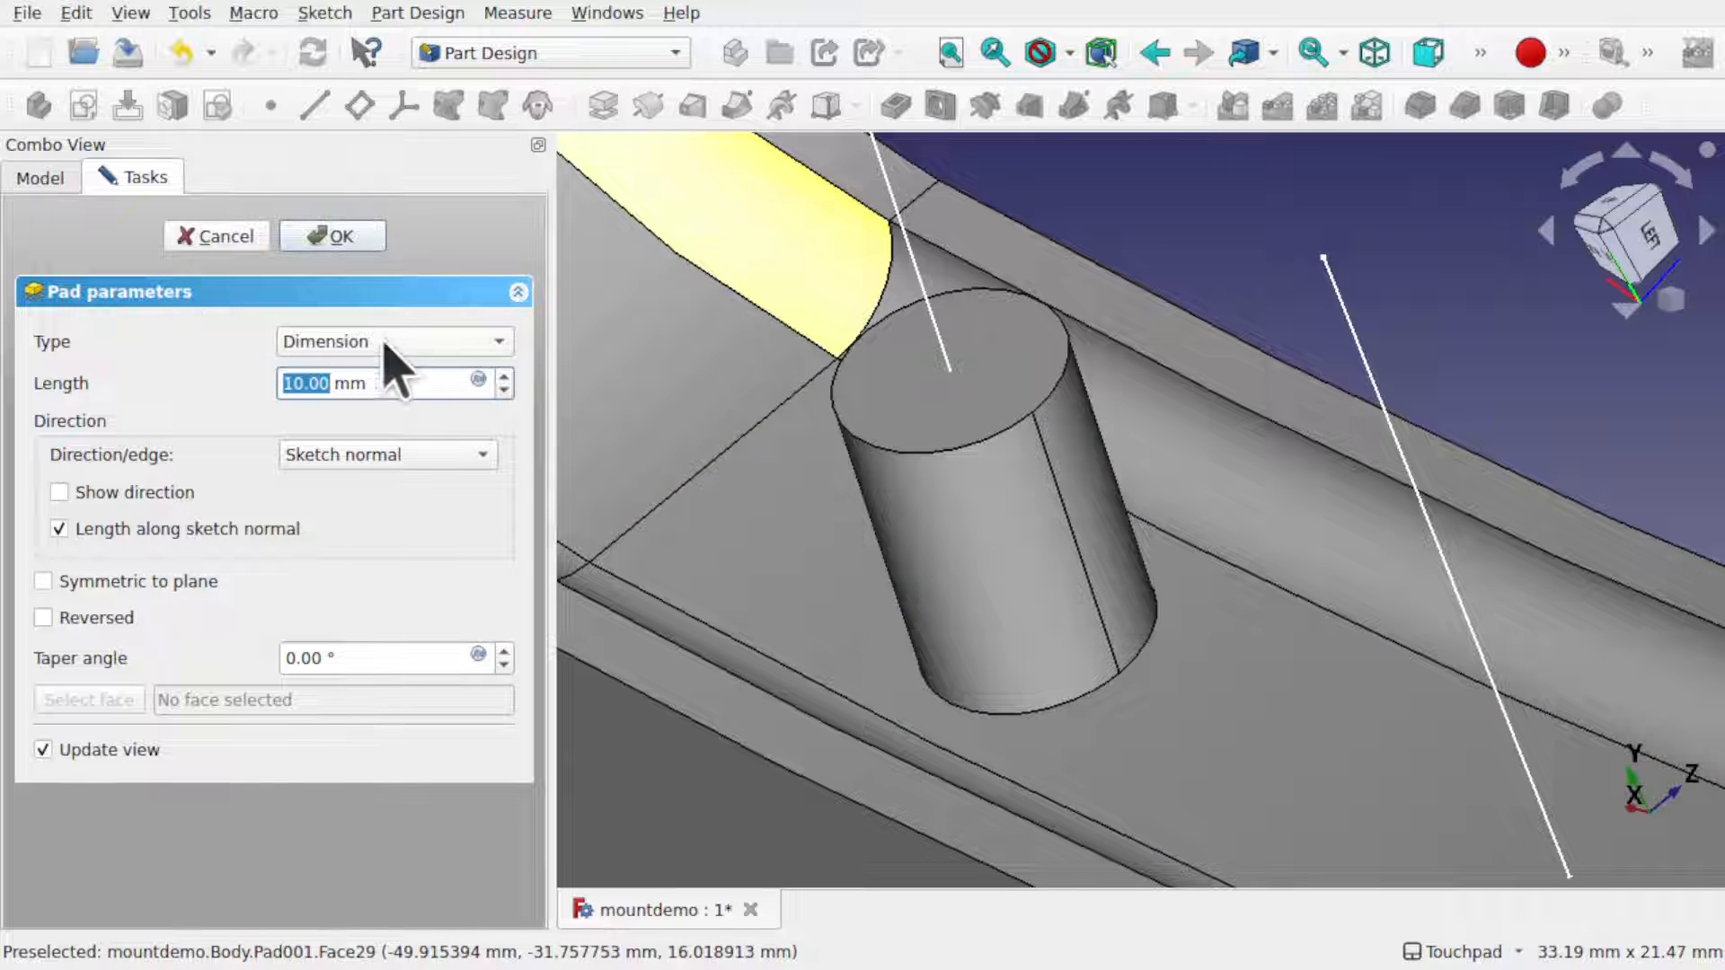
{"action": "left_click", "coordinate": [372, 346]}
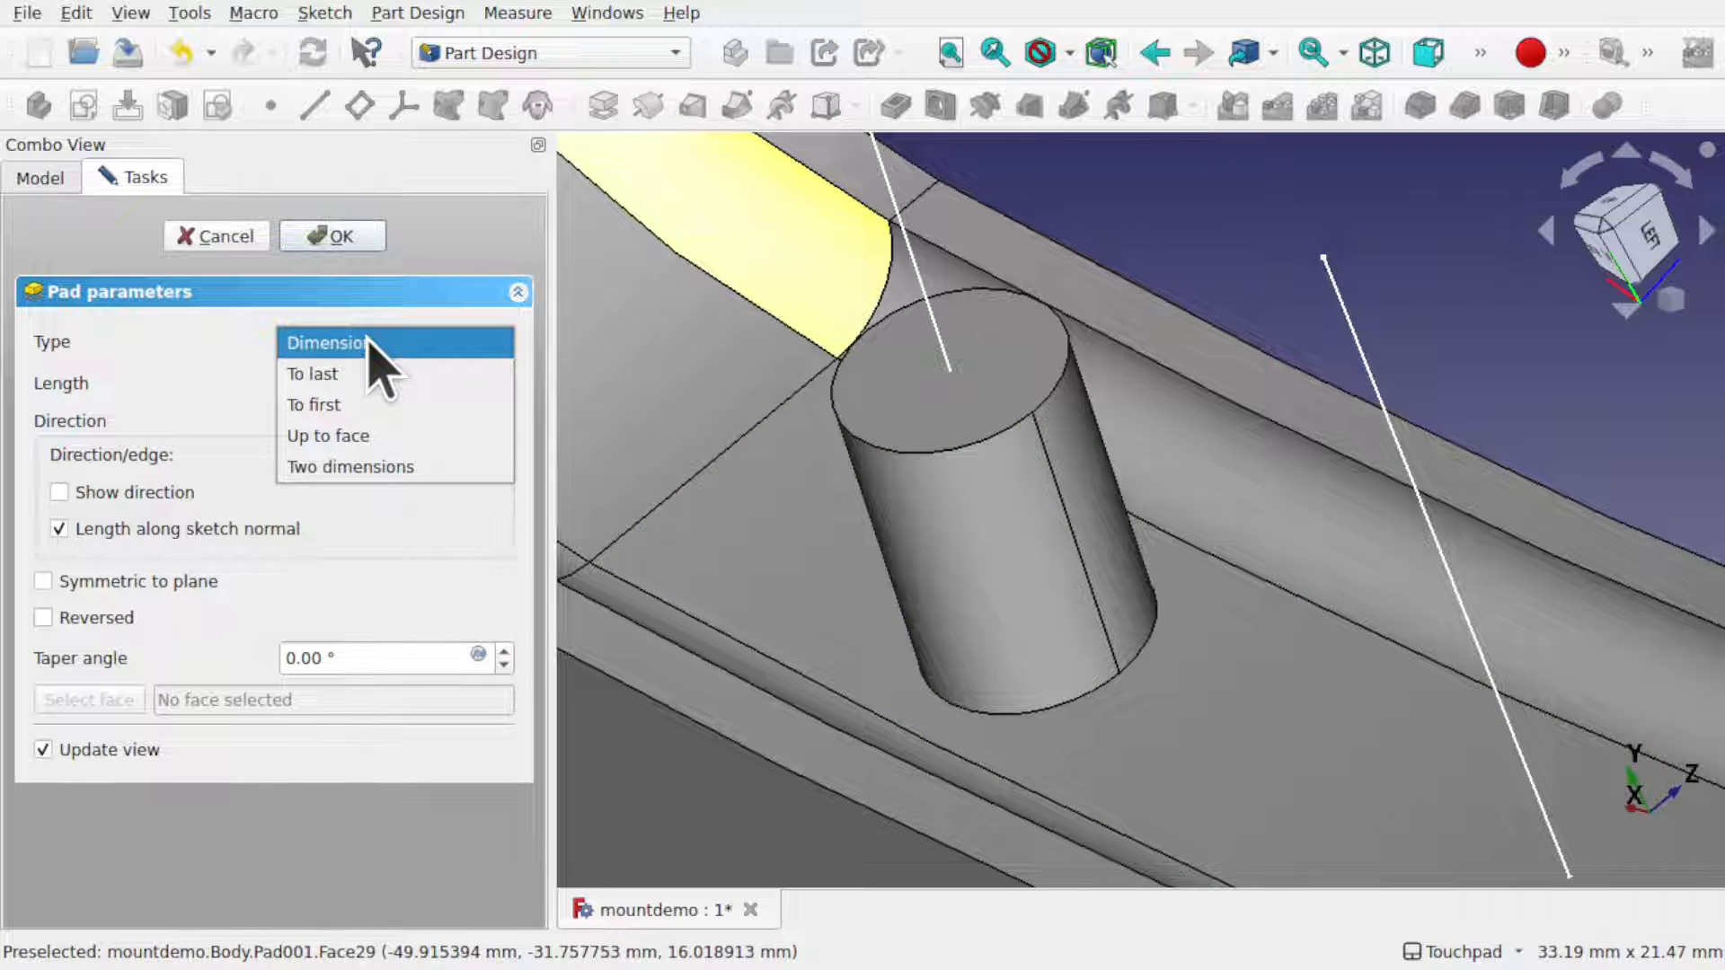
{"action": "left_click", "coordinate": [372, 465]}
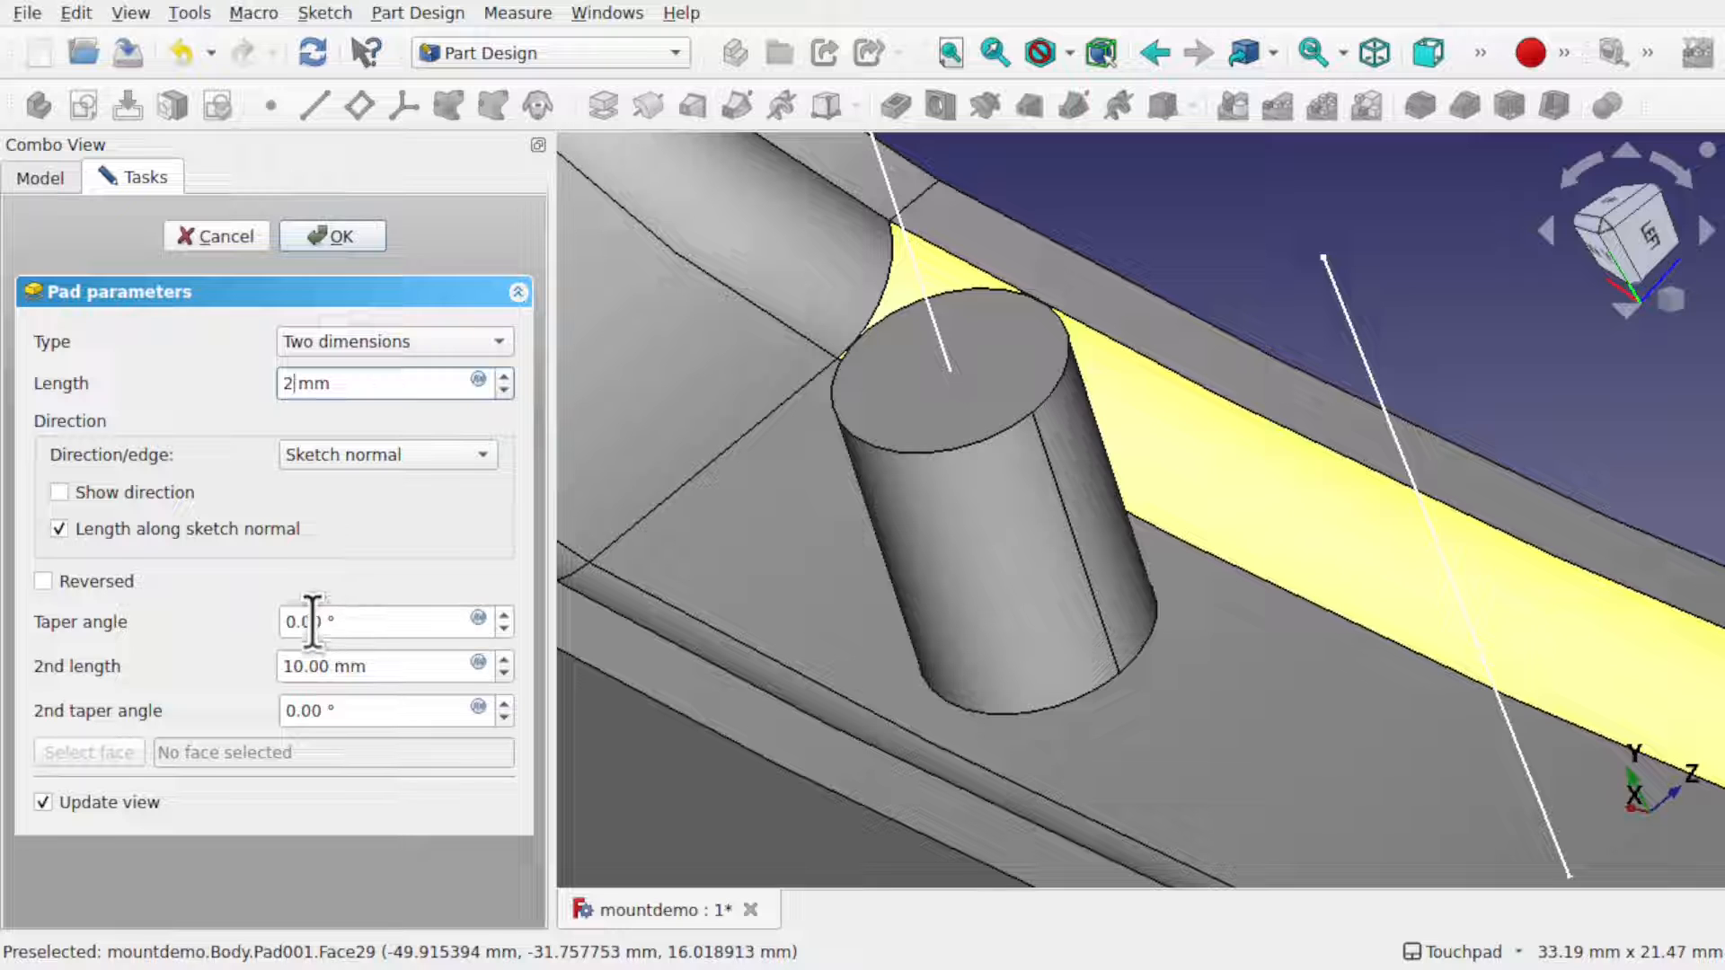
{"action": "left_click", "coordinate": [309, 622]}
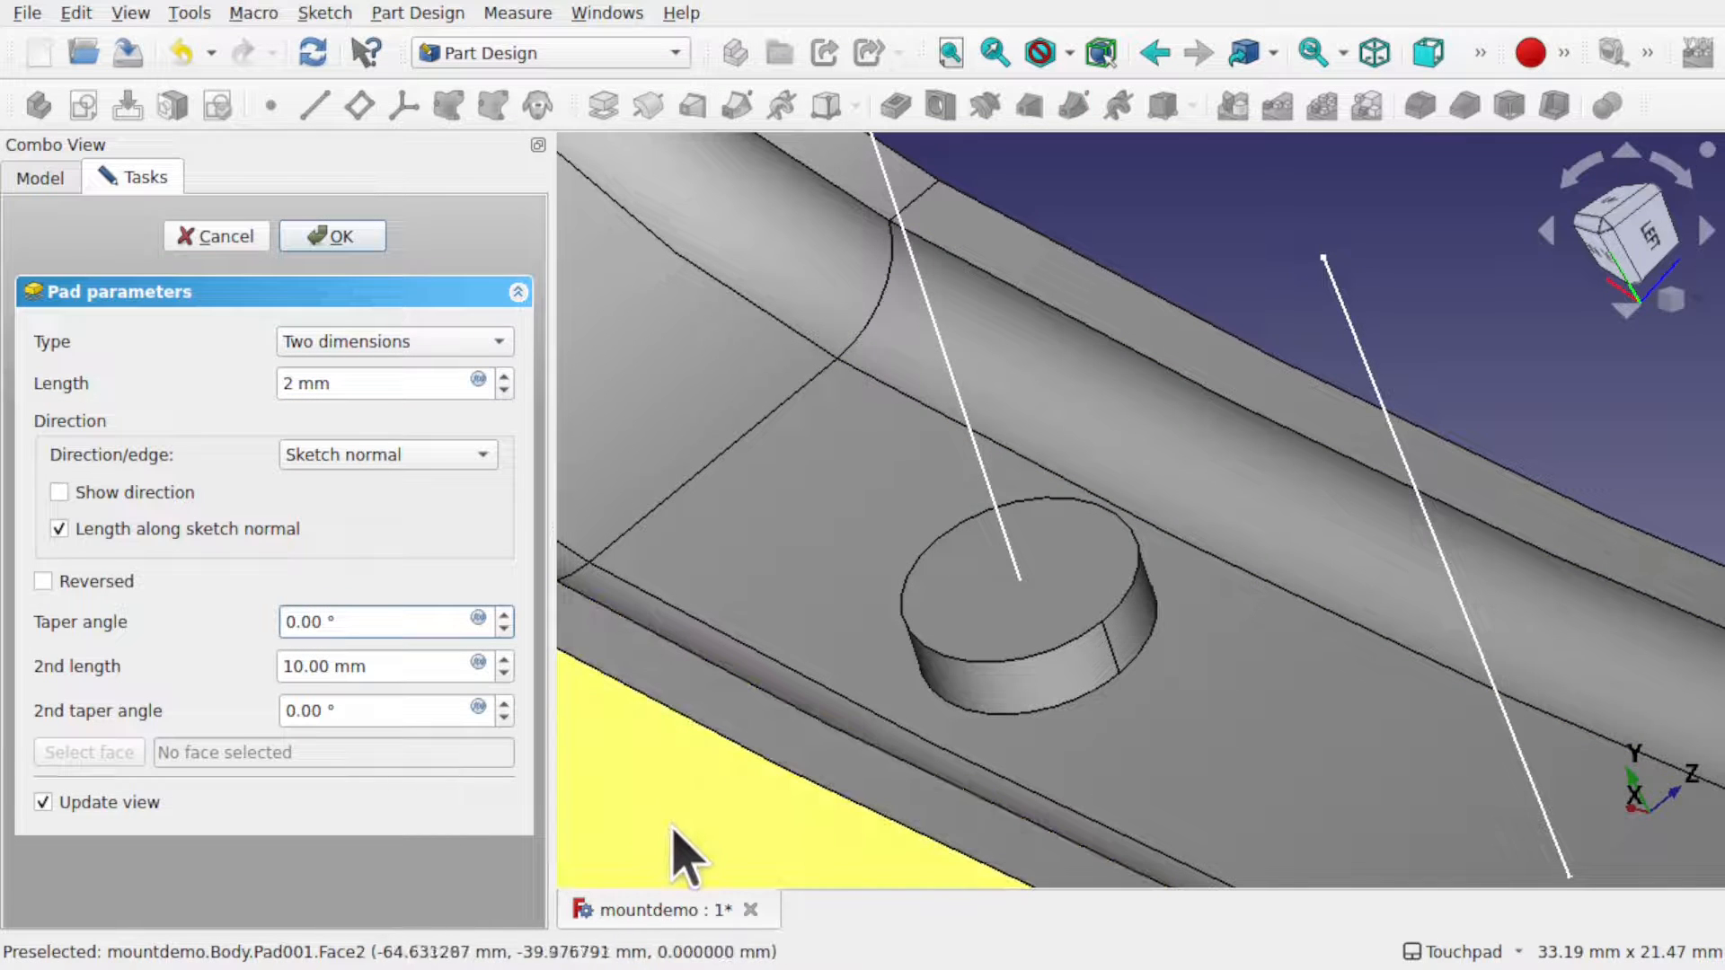
{"action": "left_click_drag", "start_coordinate": [307, 666], "coordinate": [265, 666]}
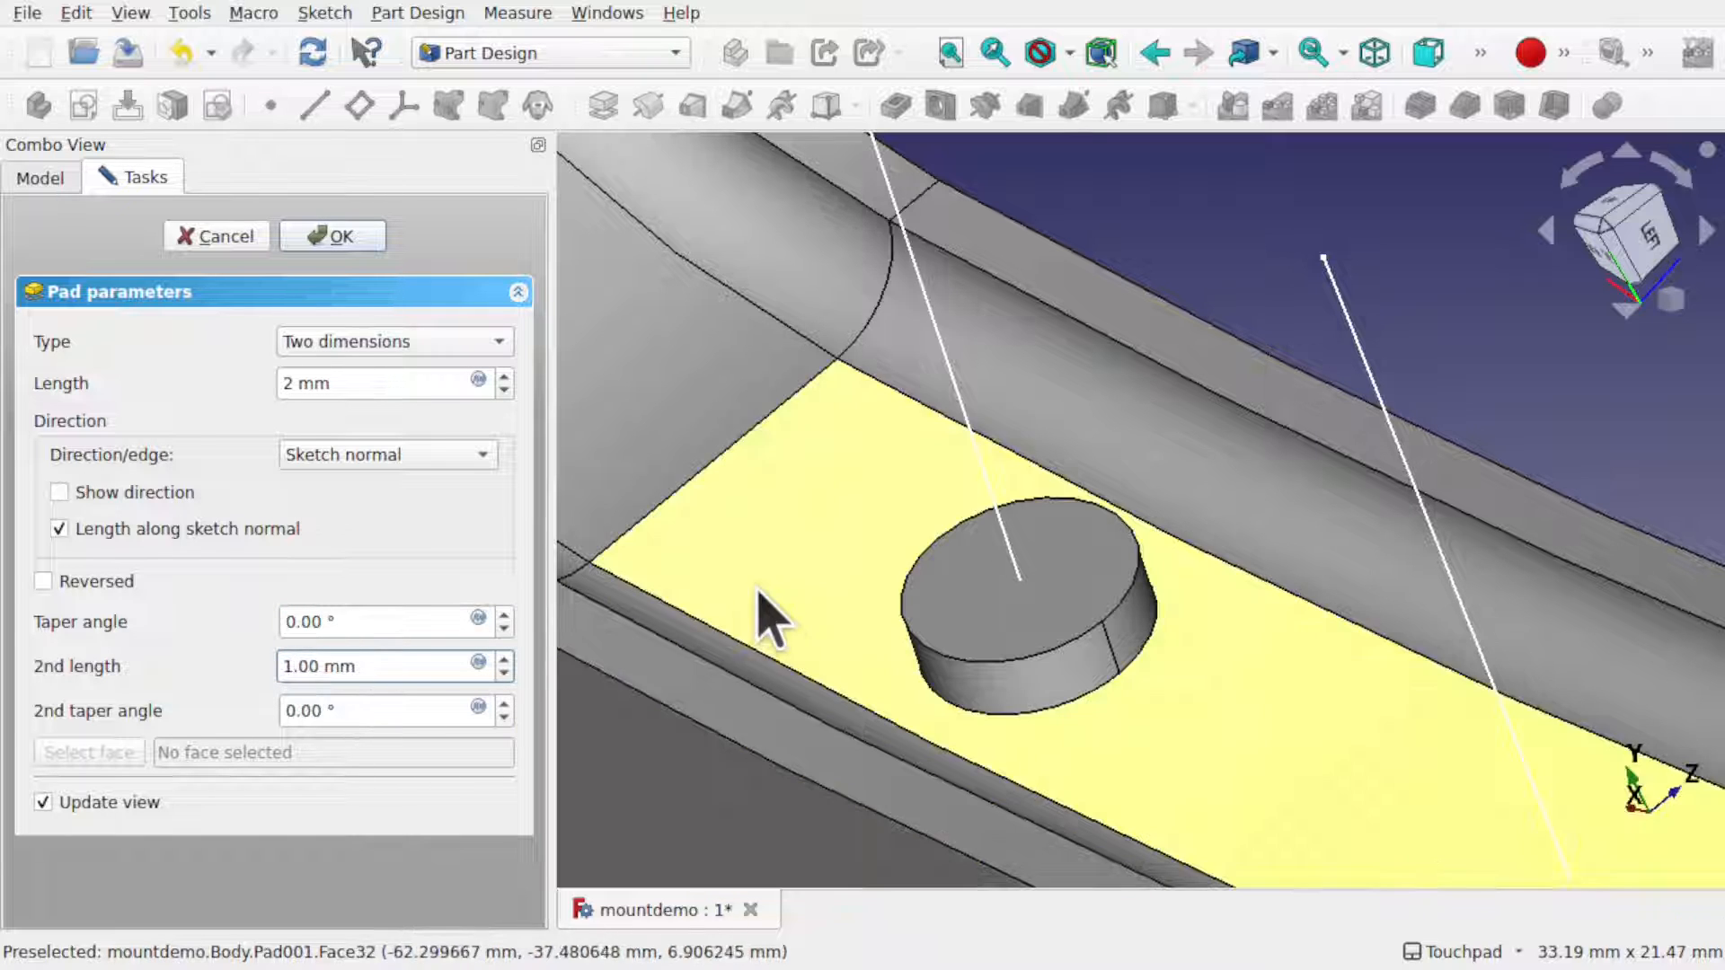
{"action": "left_click", "coordinate": [334, 241]}
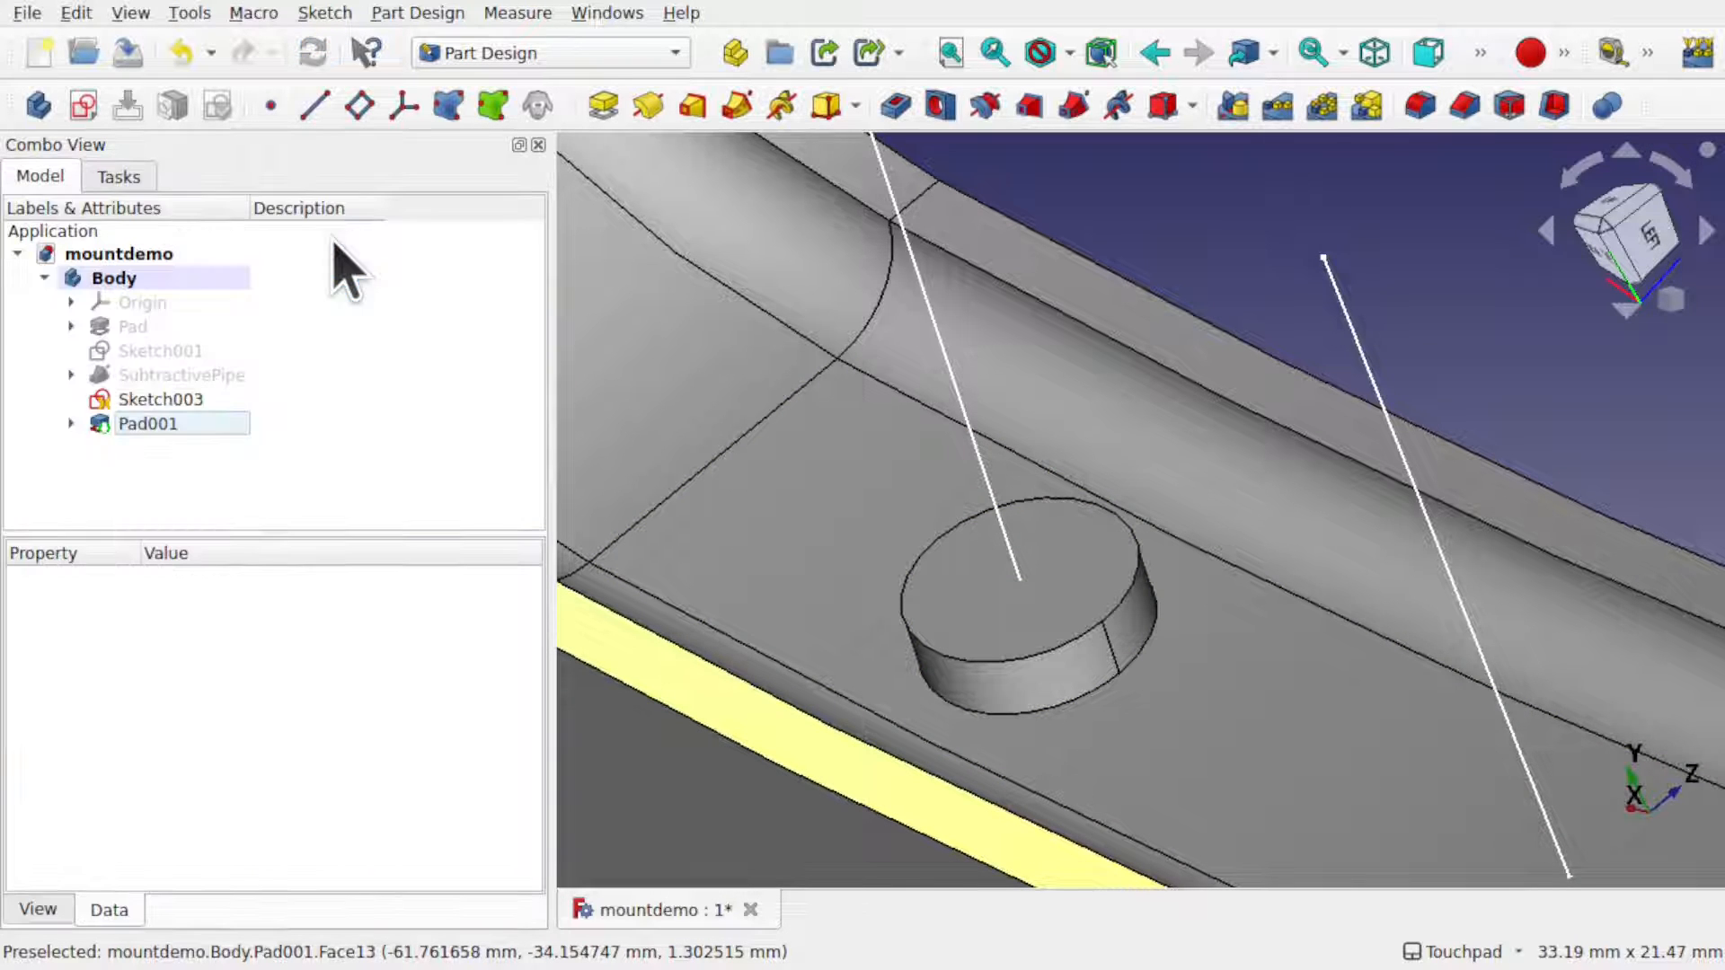
- Create a sketch on the round boss's outer end face and link the boss's circular edge as external geometry
{"action": "left_click_drag", "start_coordinate": [949, 626], "coordinate": [982, 597], "text": "alt"}
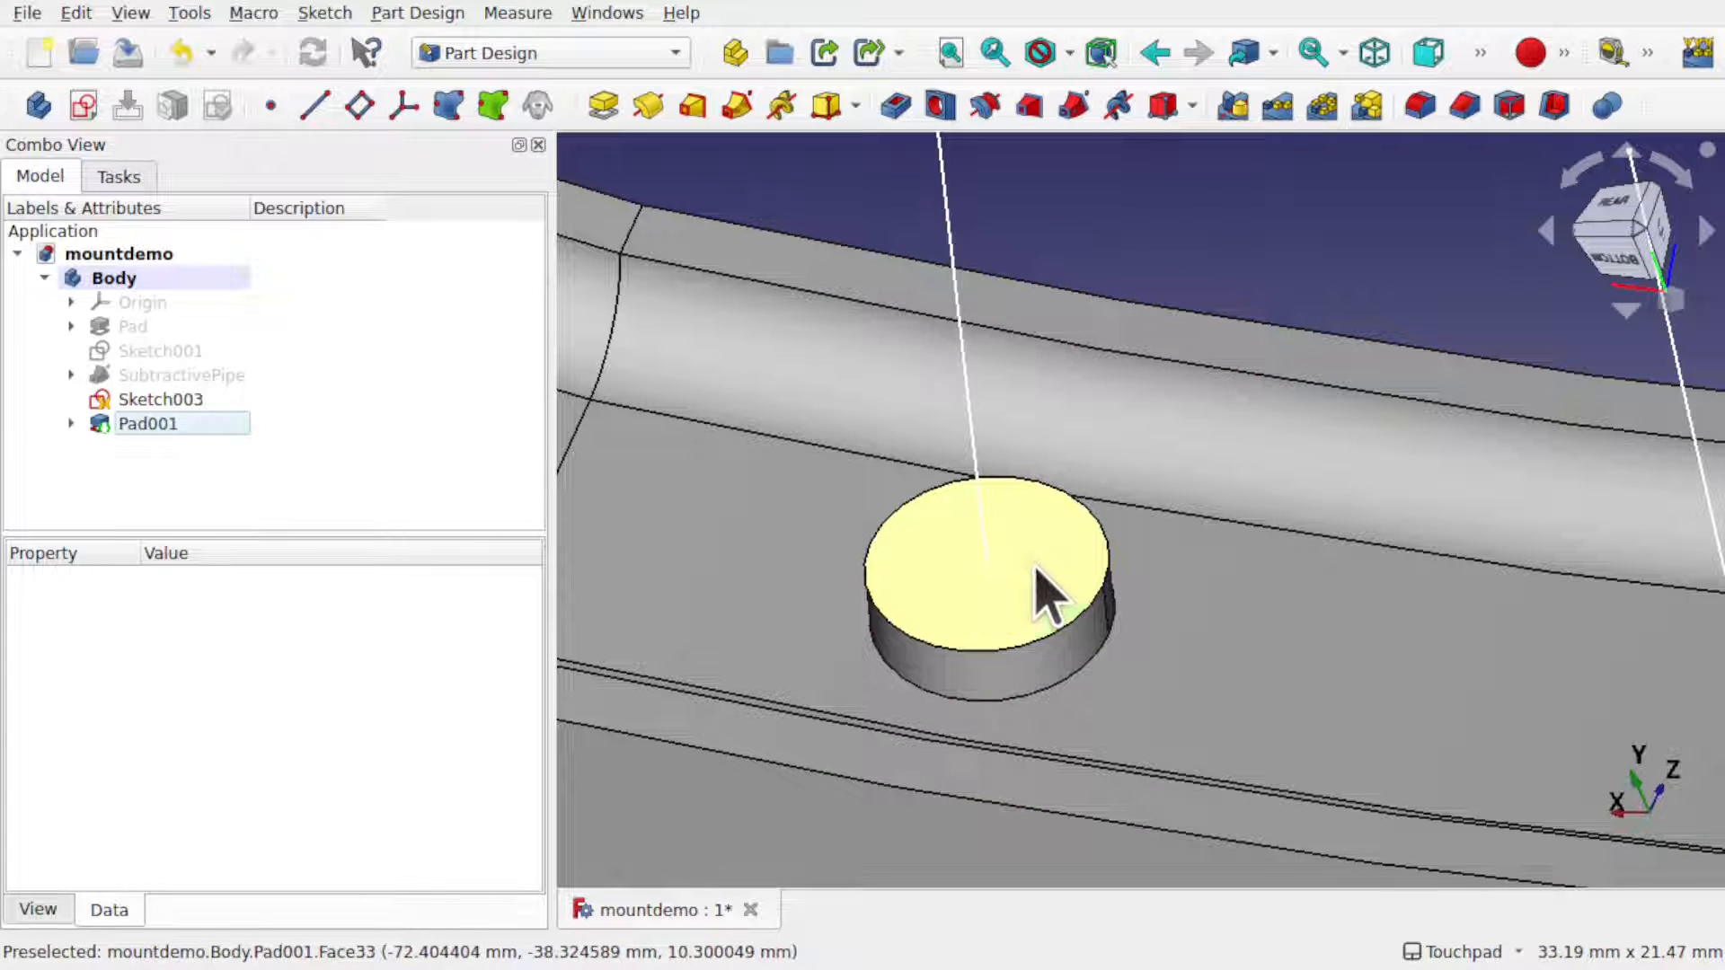
{"action": "left_click", "coordinate": [1042, 598]}
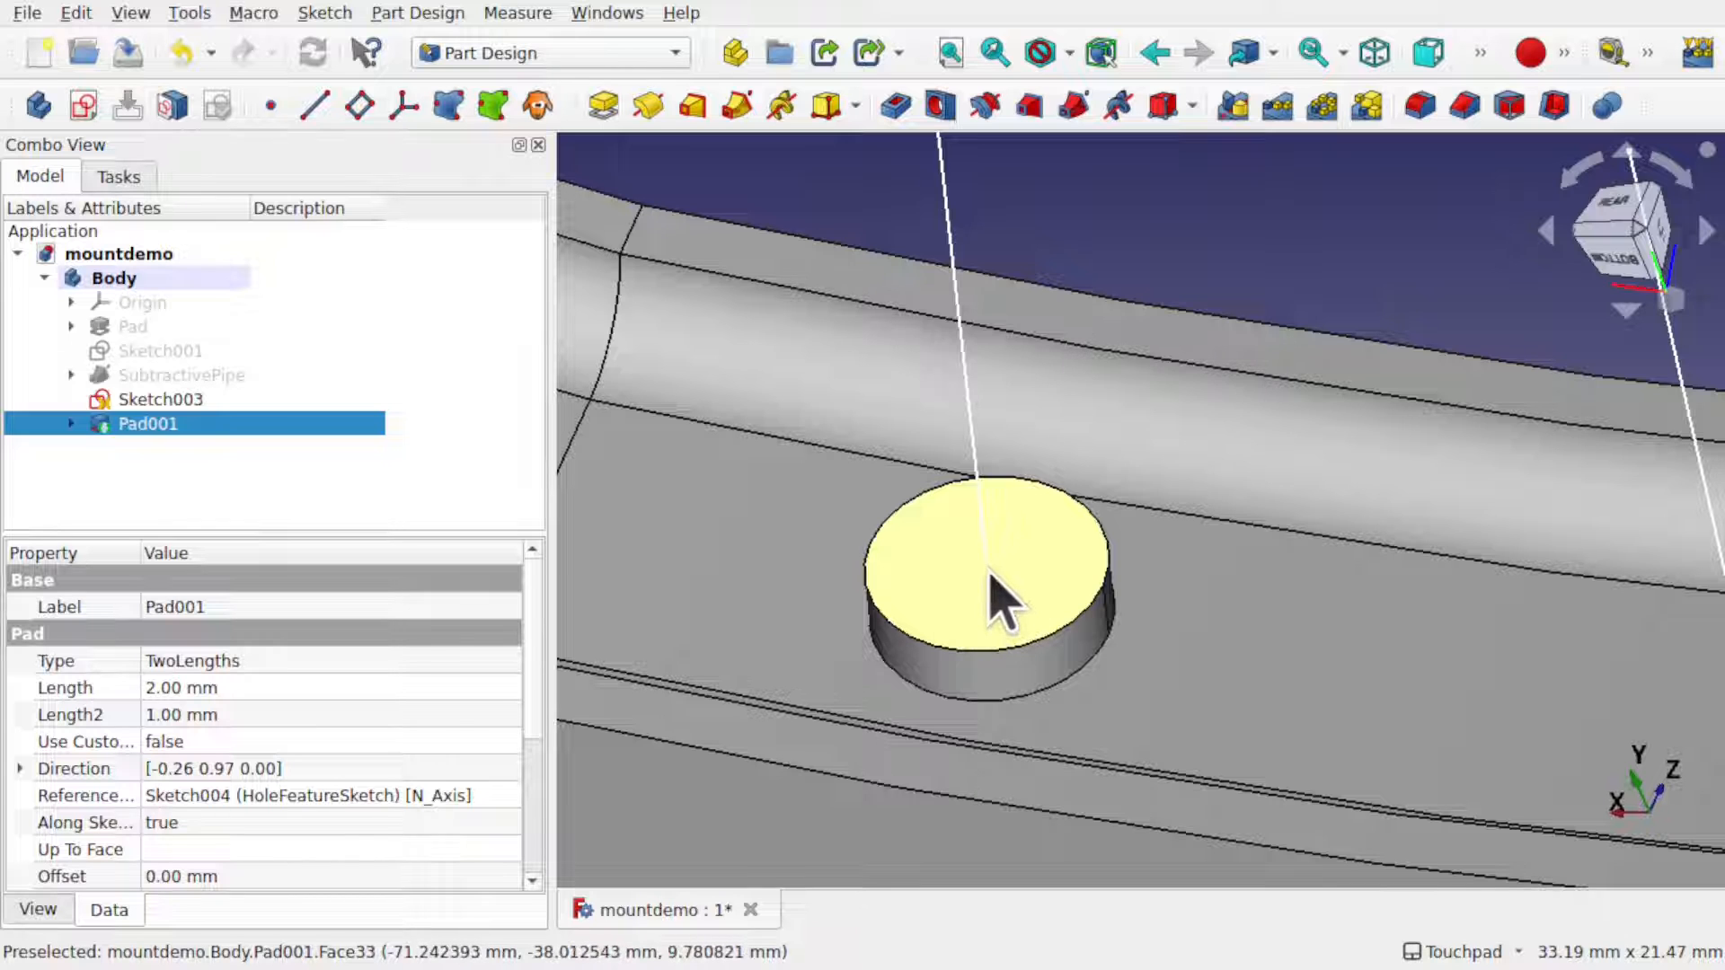
{"action": "left_click_drag", "start_coordinate": [988, 570], "coordinate": [1035, 570], "text": "alt"}
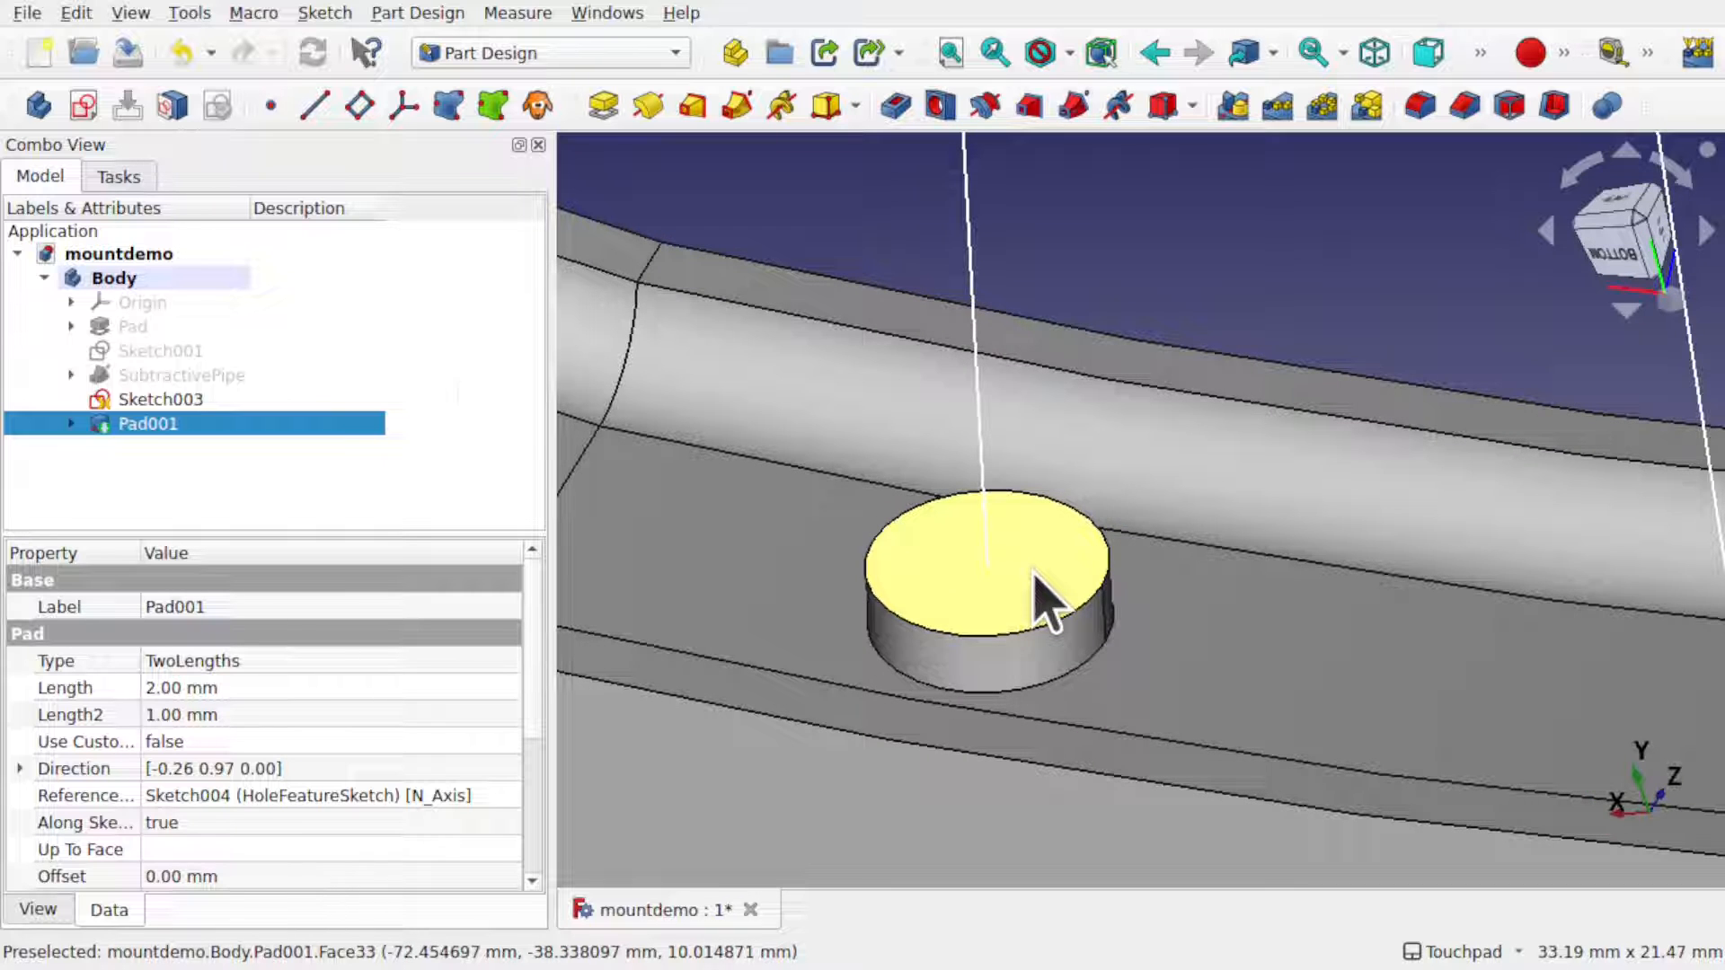
{"action": "left_click", "coordinate": [1035, 574]}
{"action": "left_click", "coordinate": [90, 106]}
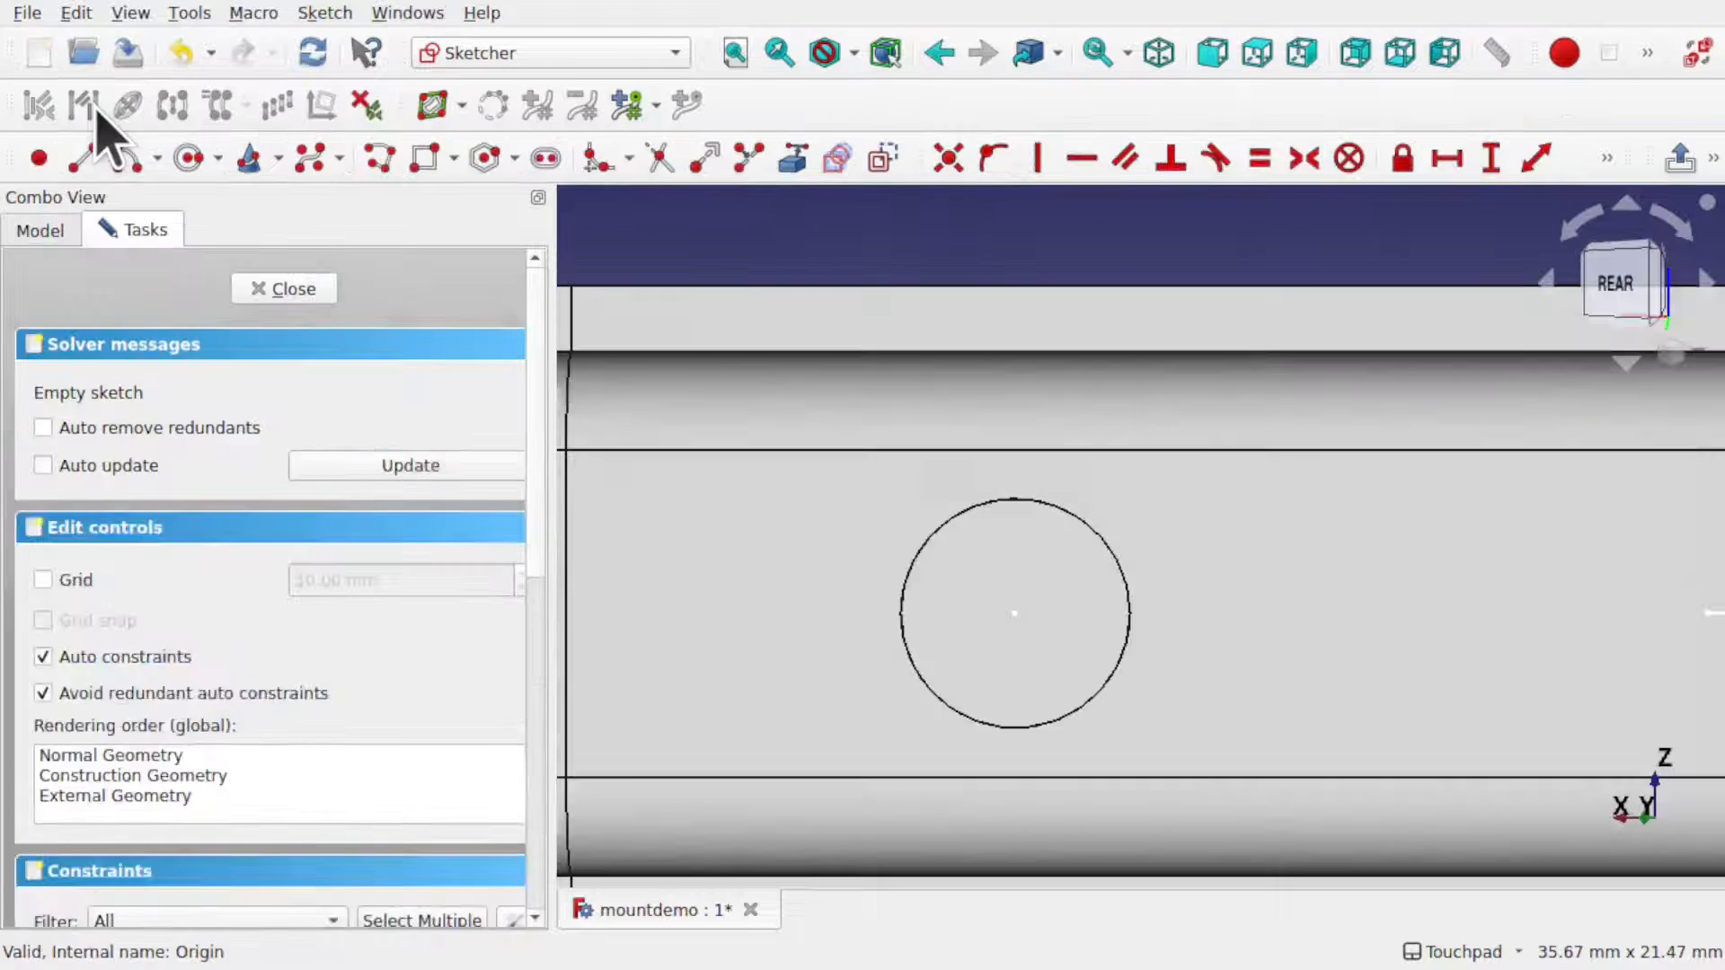
{"action": "left_click", "coordinate": [793, 159]}
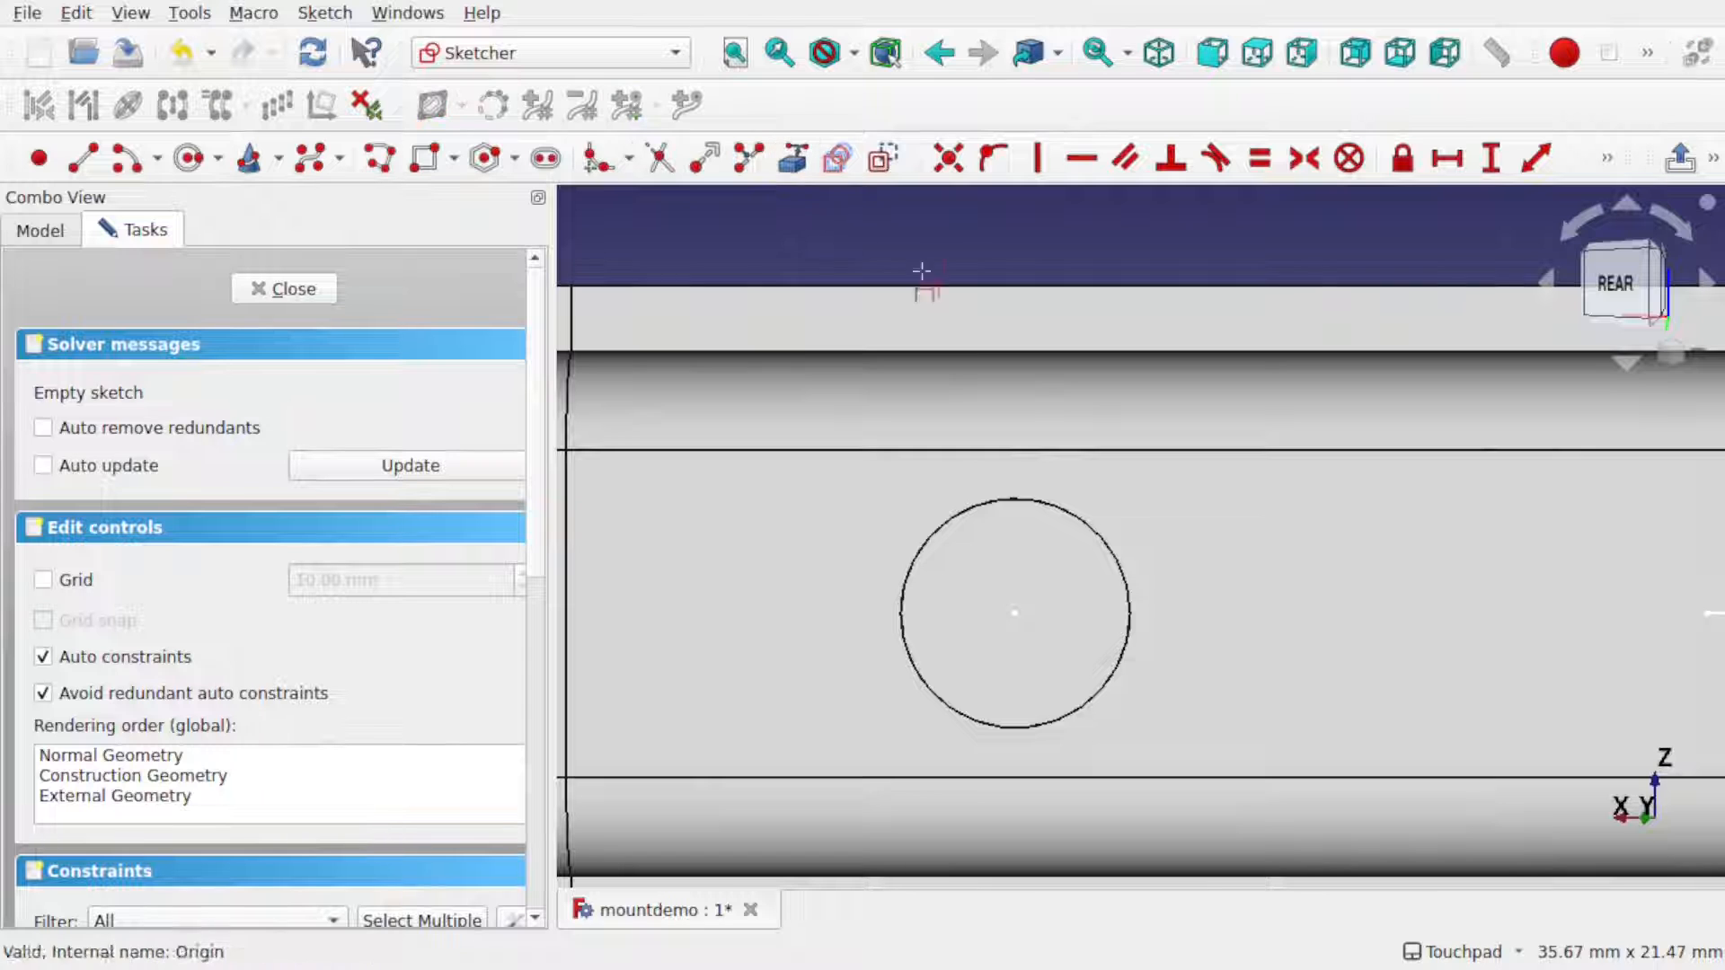
{"action": "left_click", "coordinate": [1081, 519]}
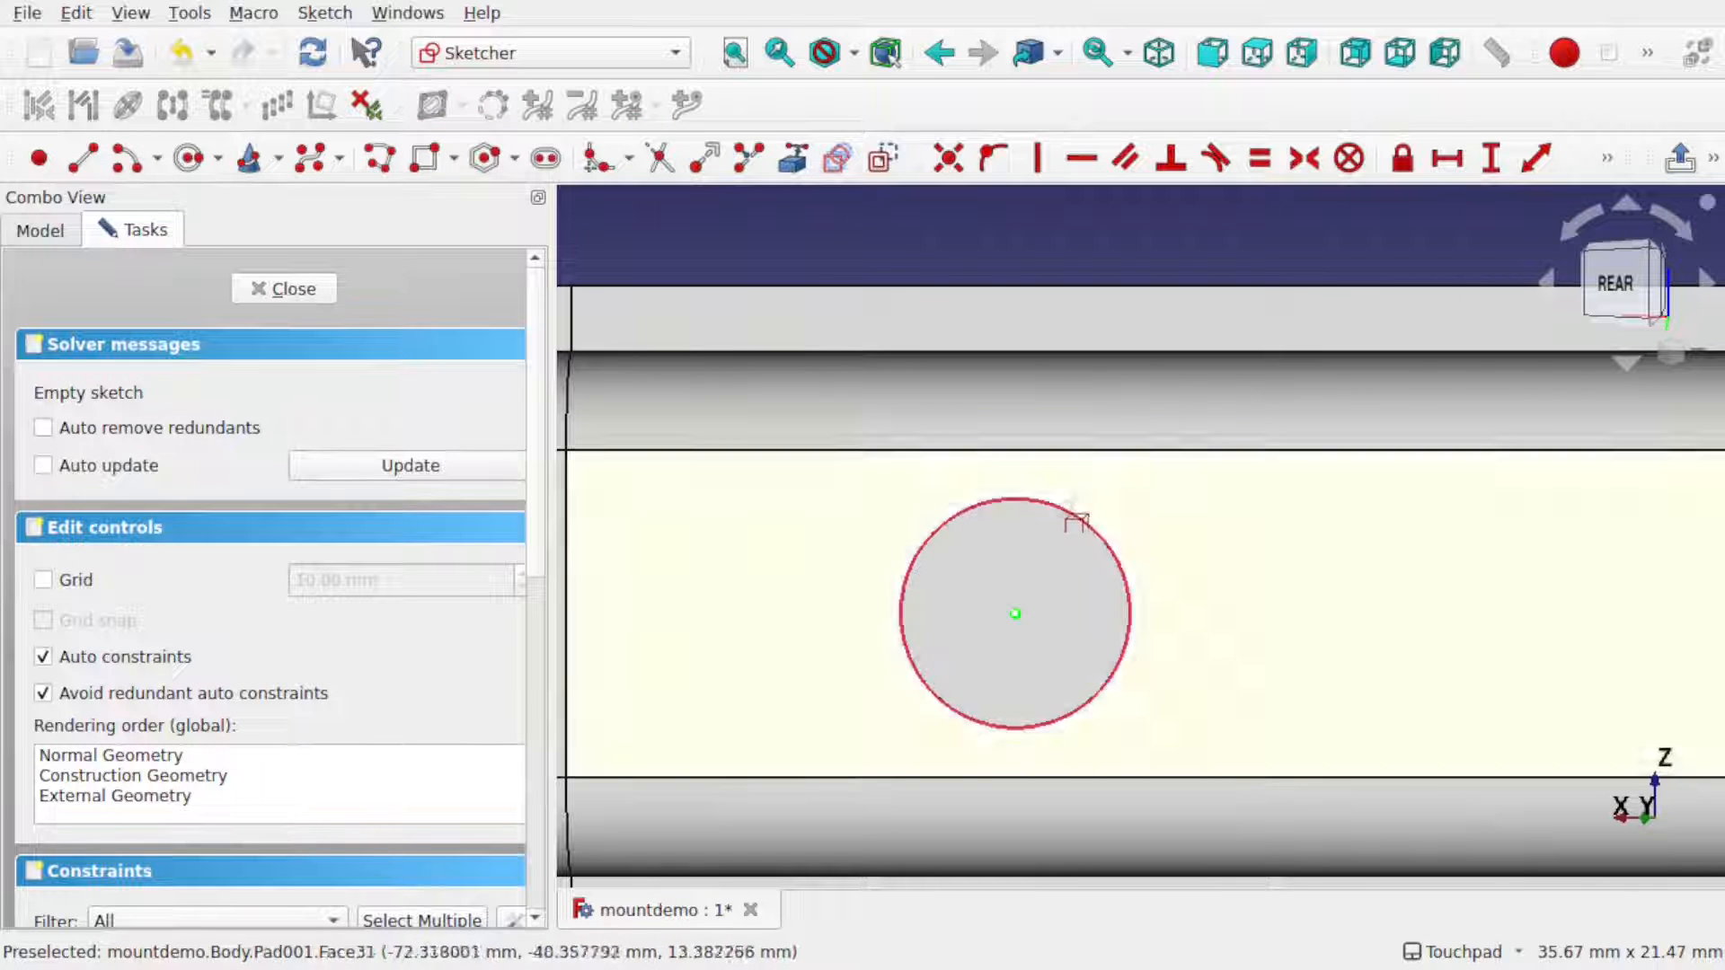
- Draw a smaller circle concentric with the boss's edge and close the sketch
{"action": "left_click", "coordinate": [189, 159]}
{"action": "left_click", "coordinate": [1015, 614]}
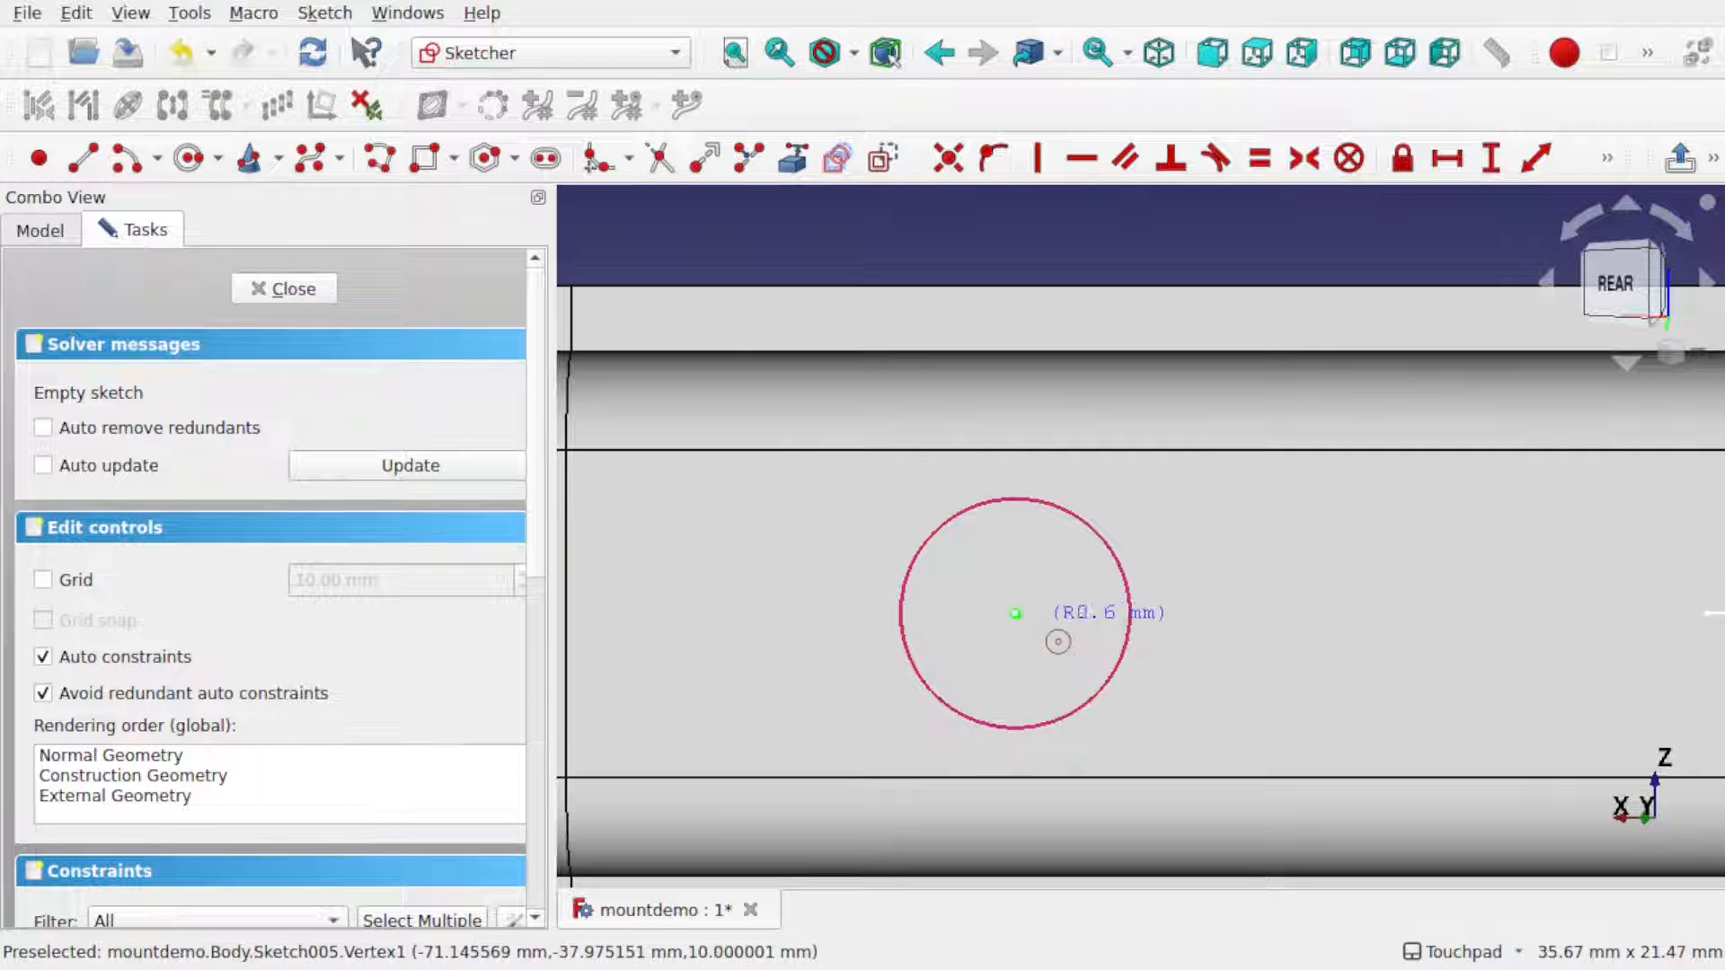
{"action": "left_click", "coordinate": [1100, 671]}
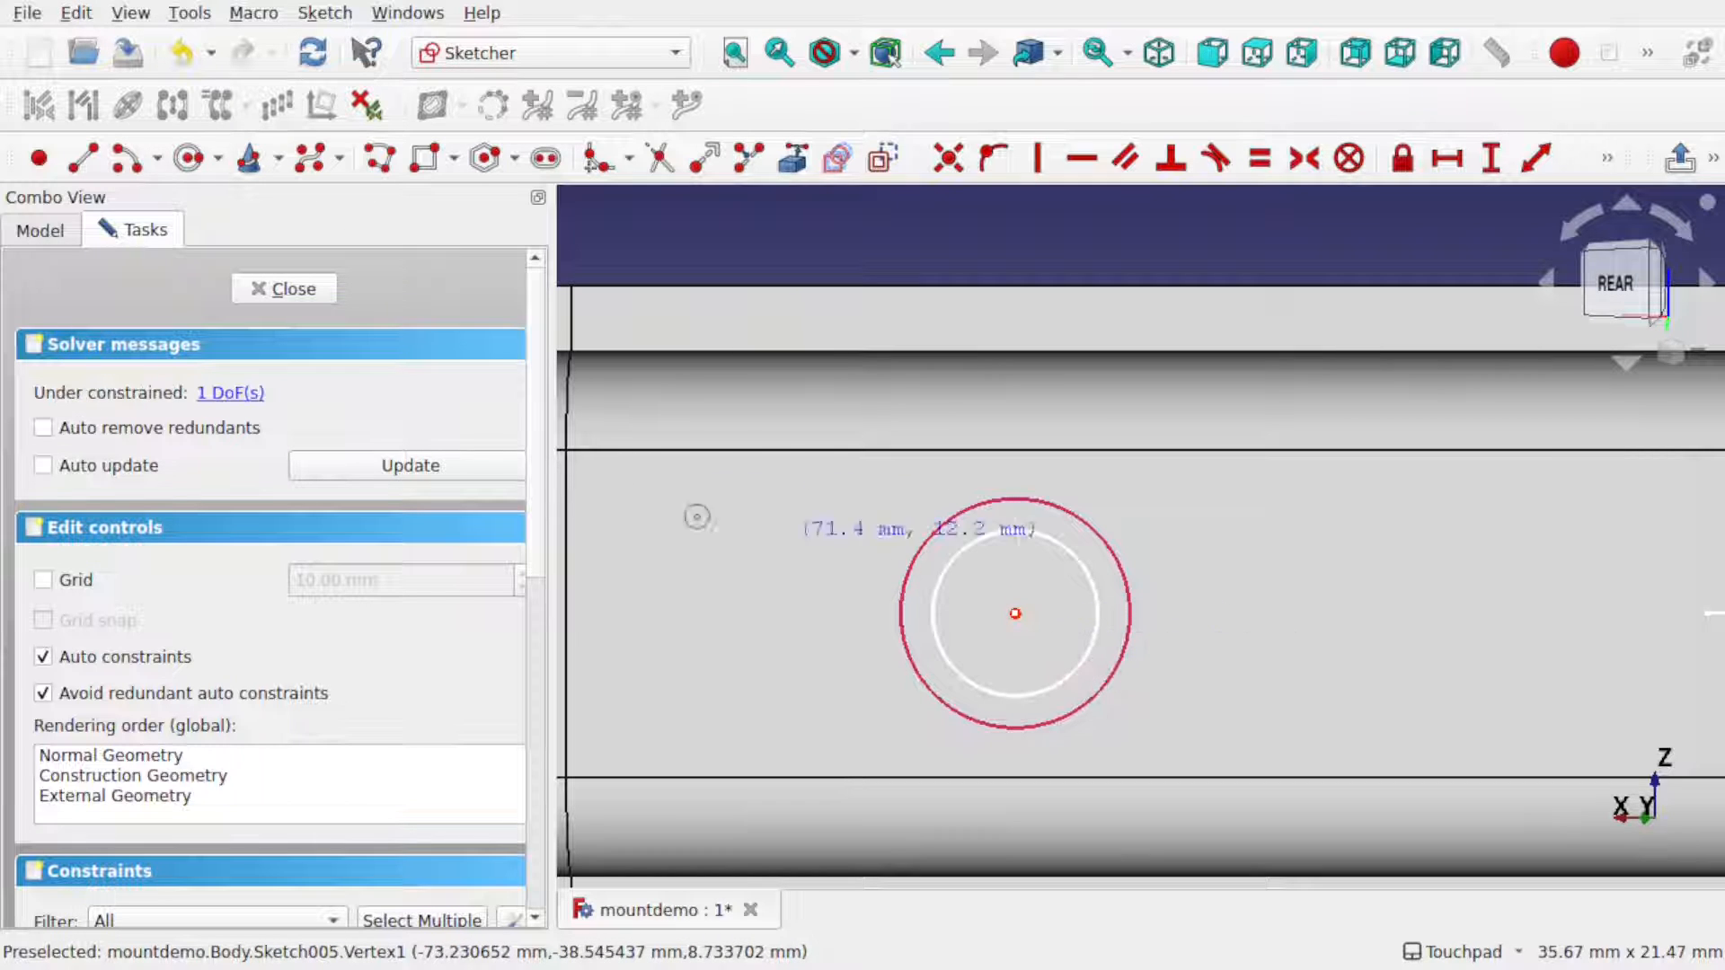
{"action": "left_click", "coordinate": [297, 290]}
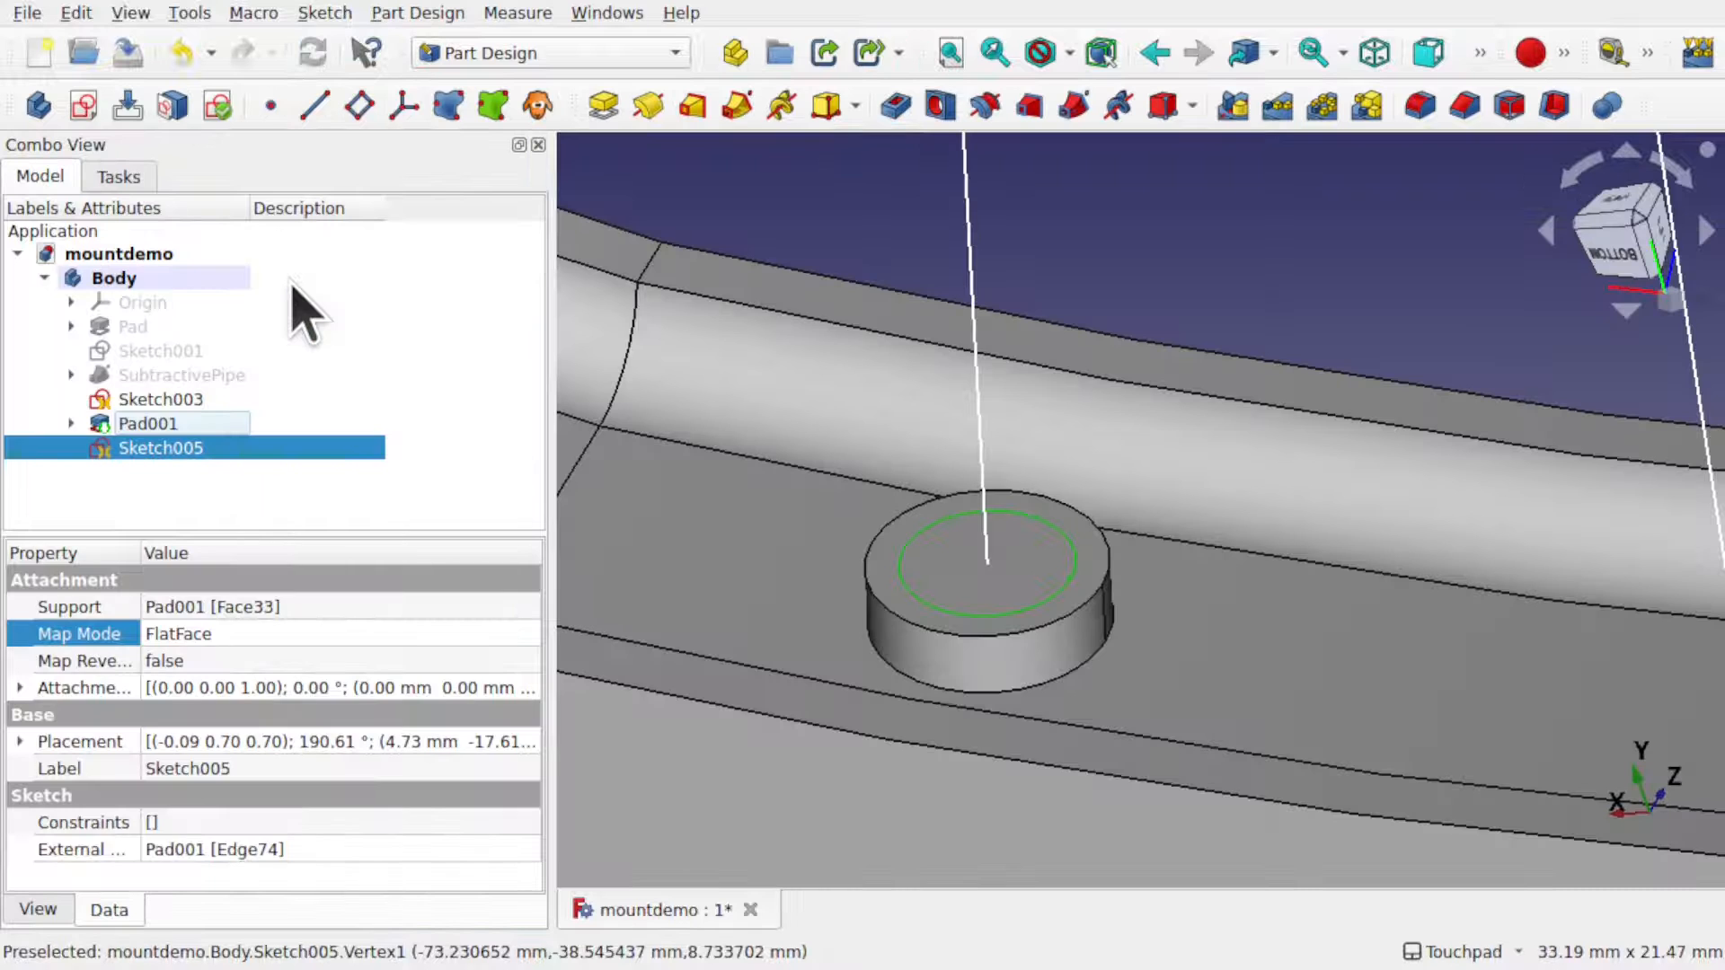
- Pocket the concentric circle sketch with the Through all type to cut a hole through the boss and mount
{"action": "left_click", "coordinate": [896, 108]}
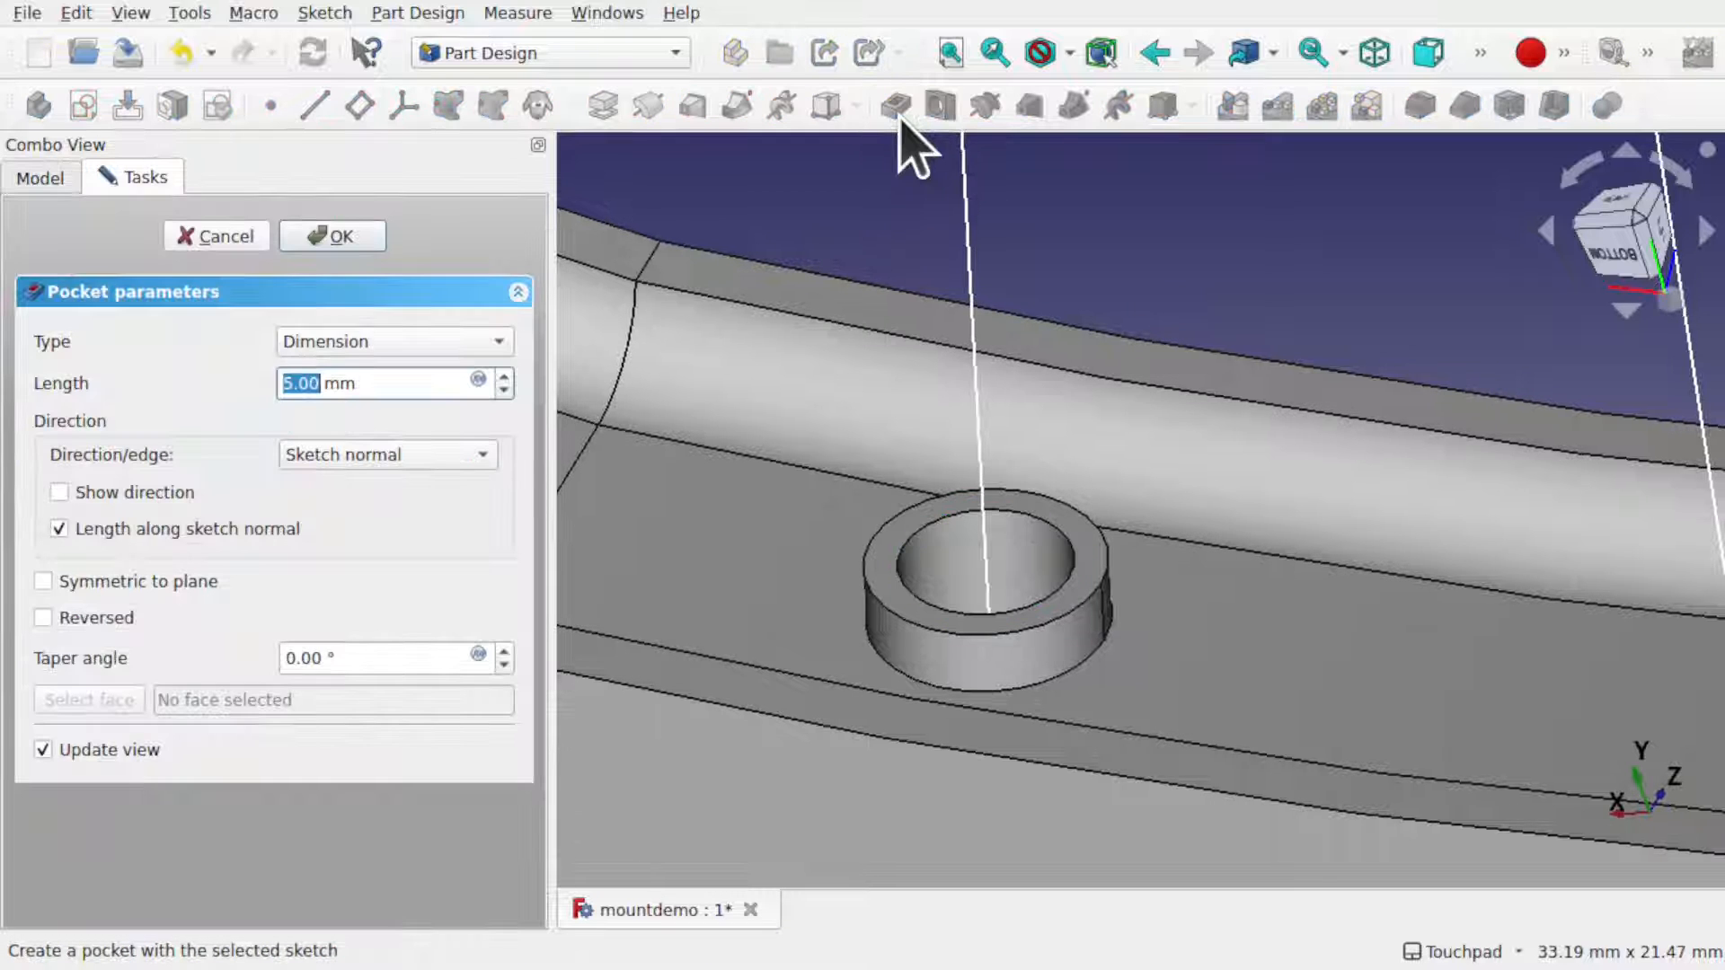
{"action": "left_click", "coordinate": [386, 341]}
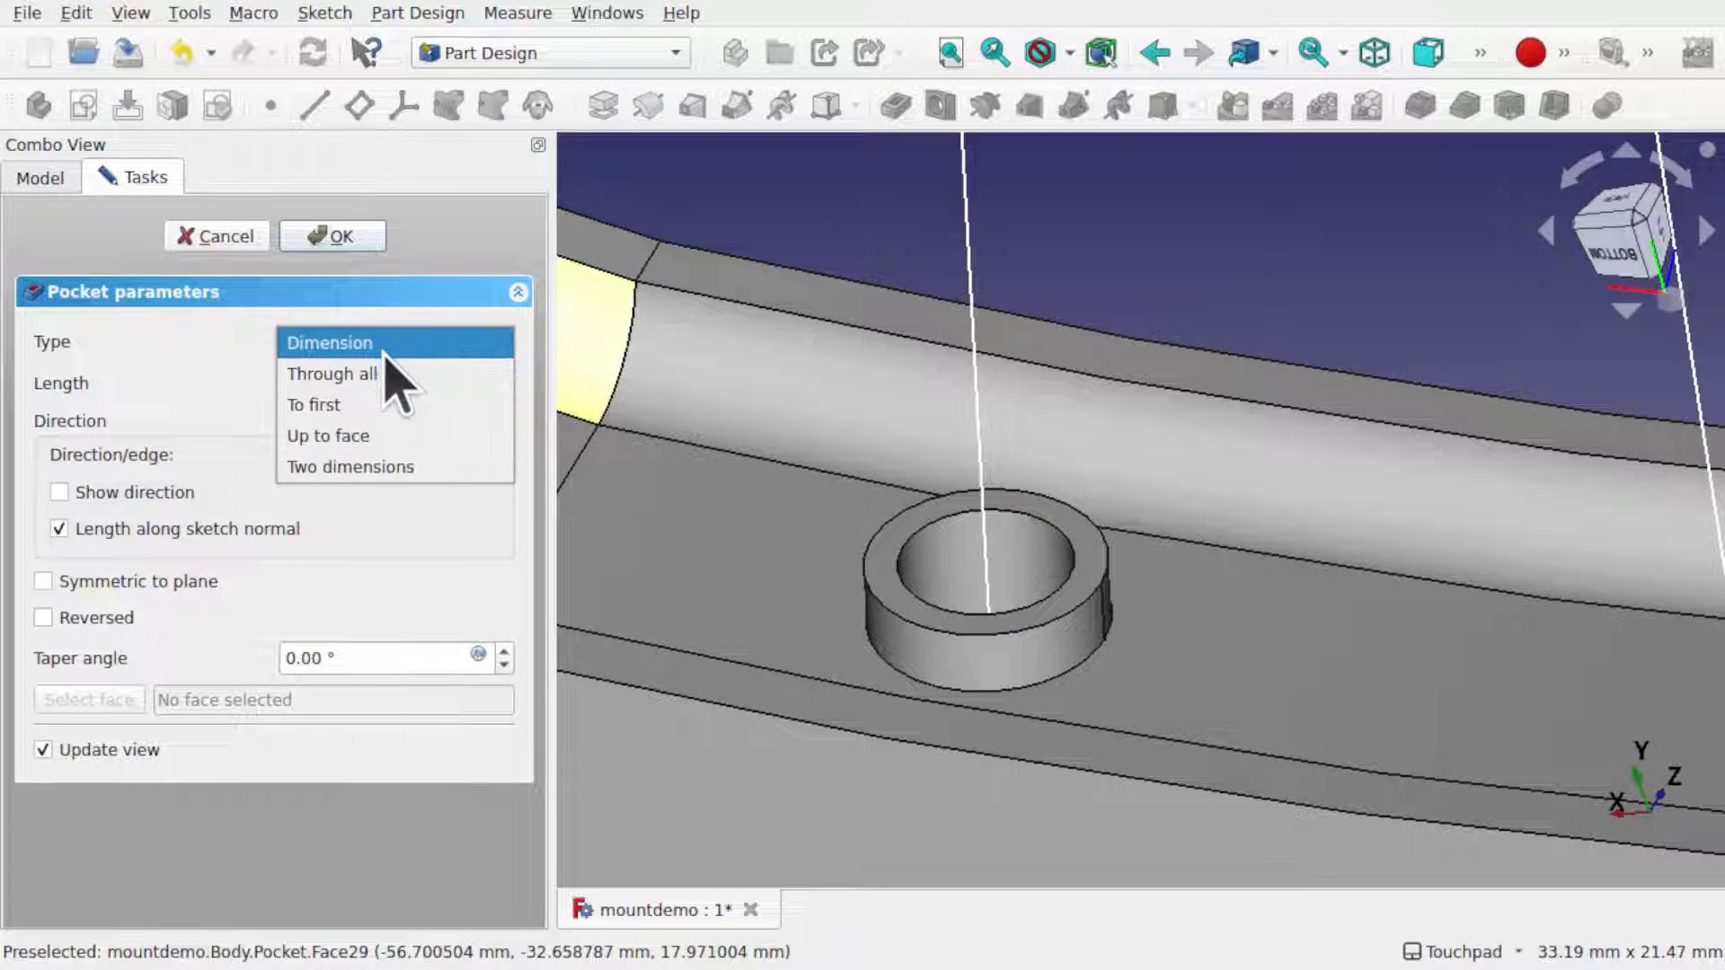
{"action": "left_click", "coordinate": [389, 374]}
{"action": "scroll", "coordinate": [1095, 597], "scroll_direction": "down", "scroll_amount": 5}
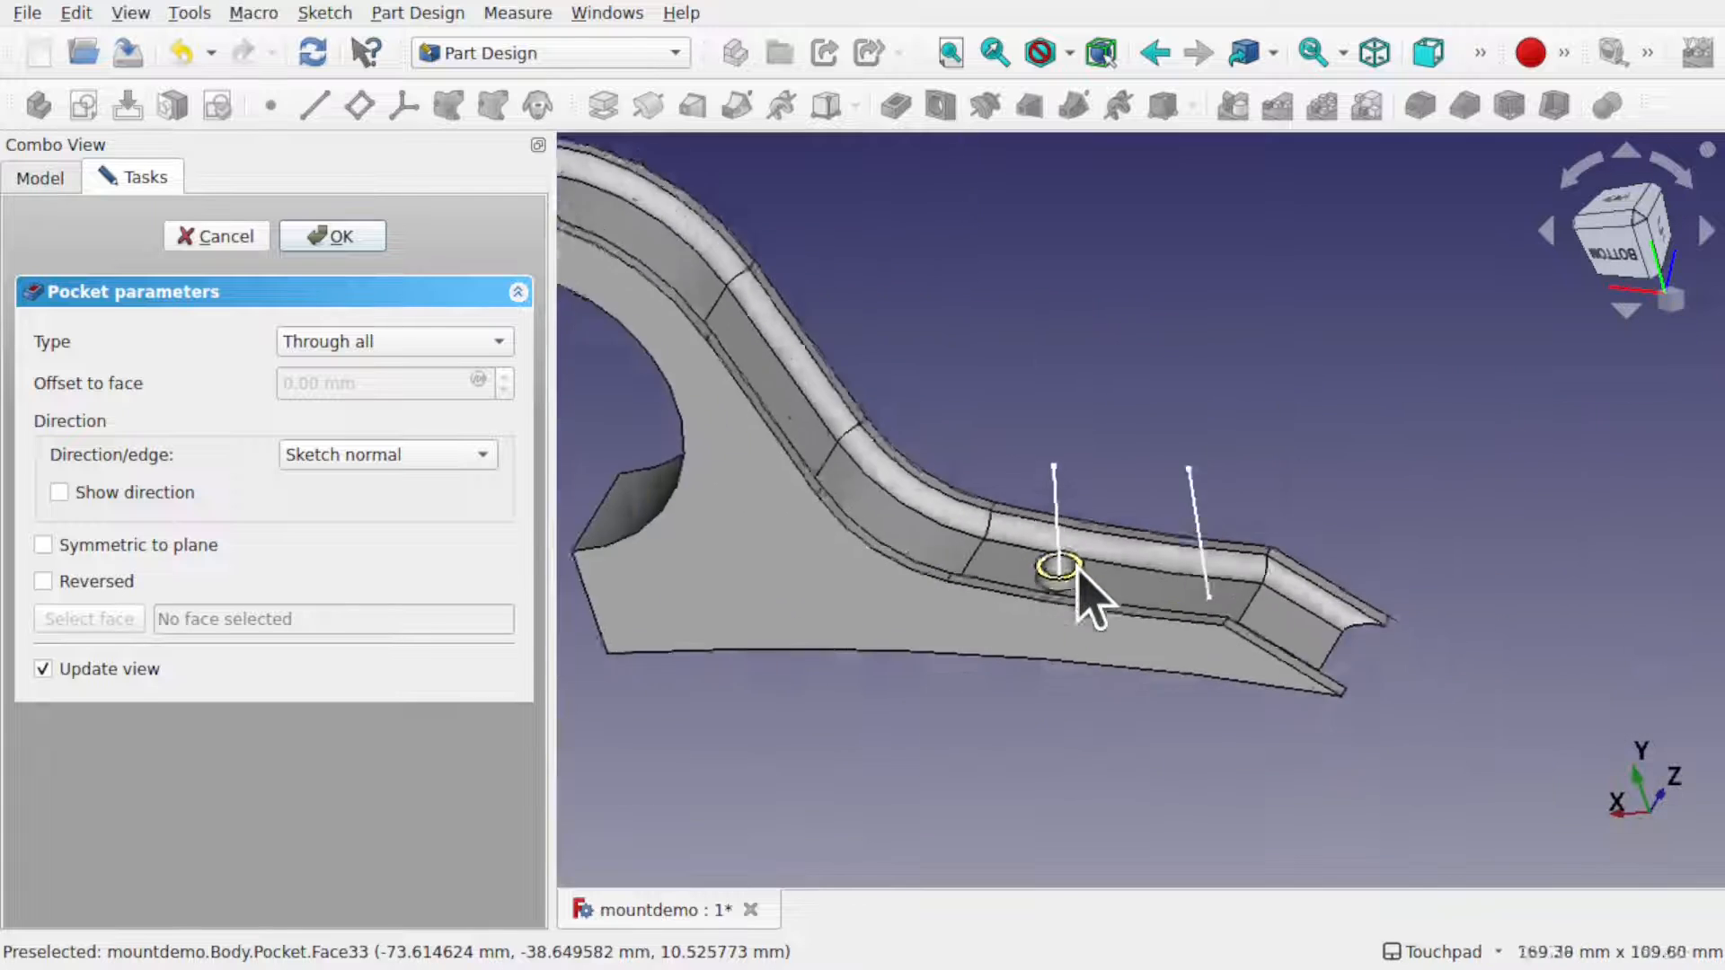
{"action": "scroll", "coordinate": [1076, 571], "scroll_direction": "down", "scroll_amount": 1}
{"action": "left_click_drag", "start_coordinate": [1062, 631], "coordinate": [1056, 741], "text": "shift"}
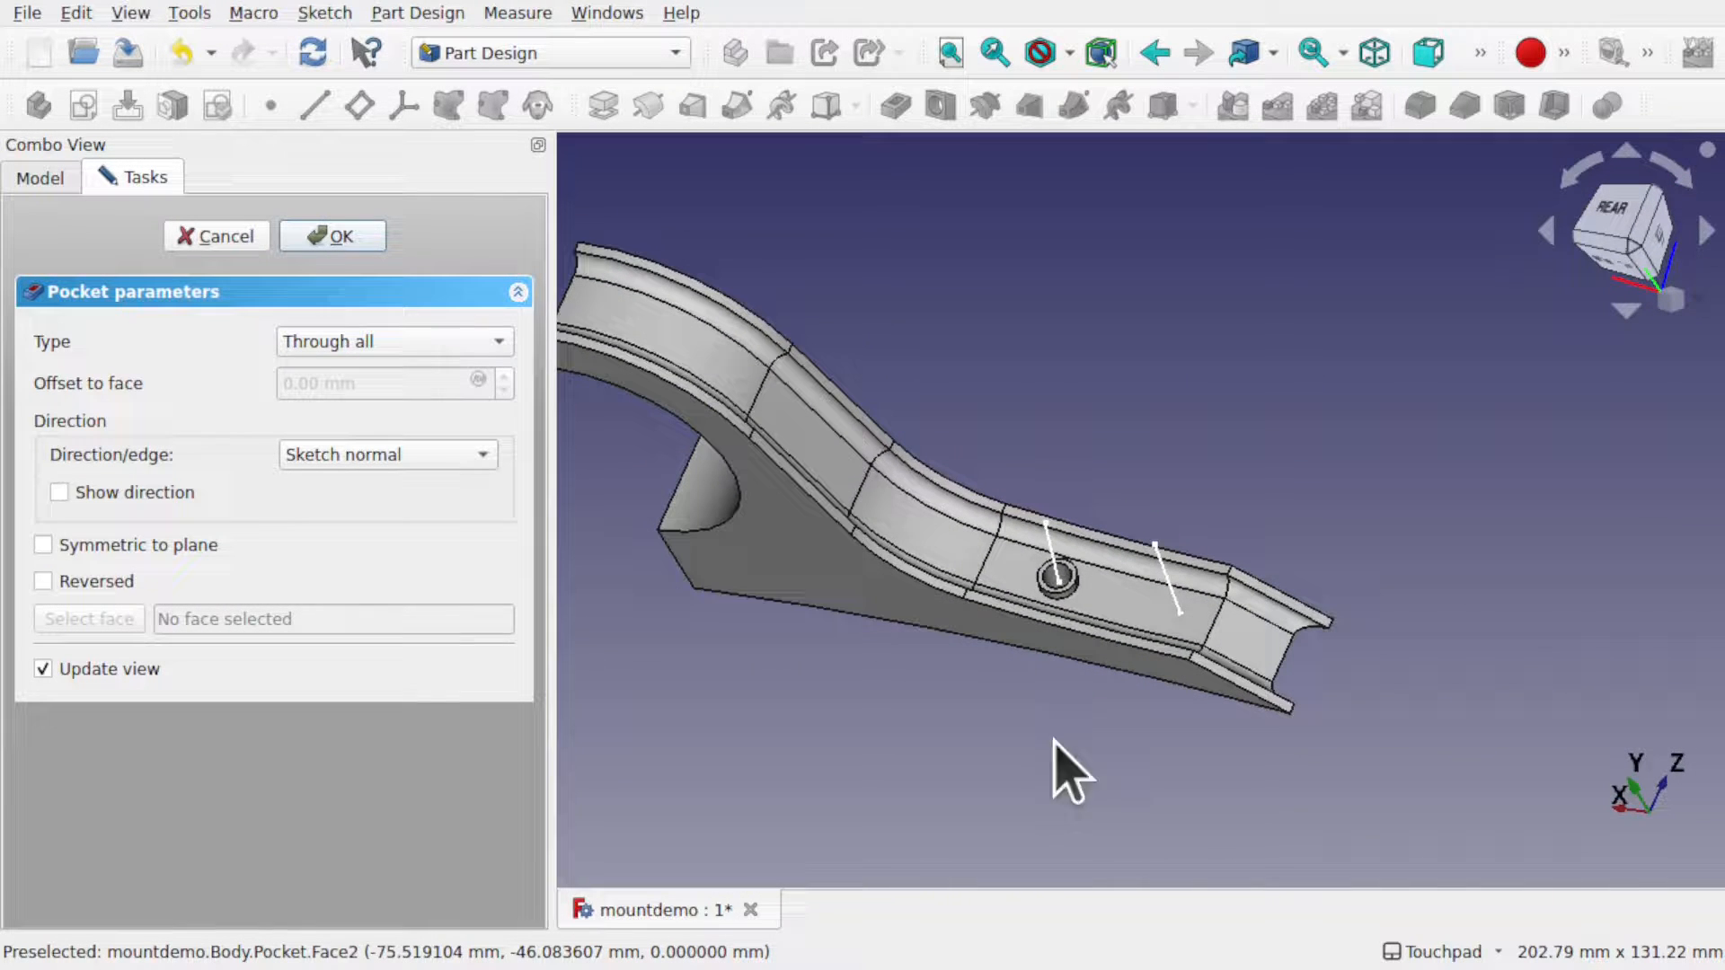
{"action": "left_click", "coordinate": [340, 238]}
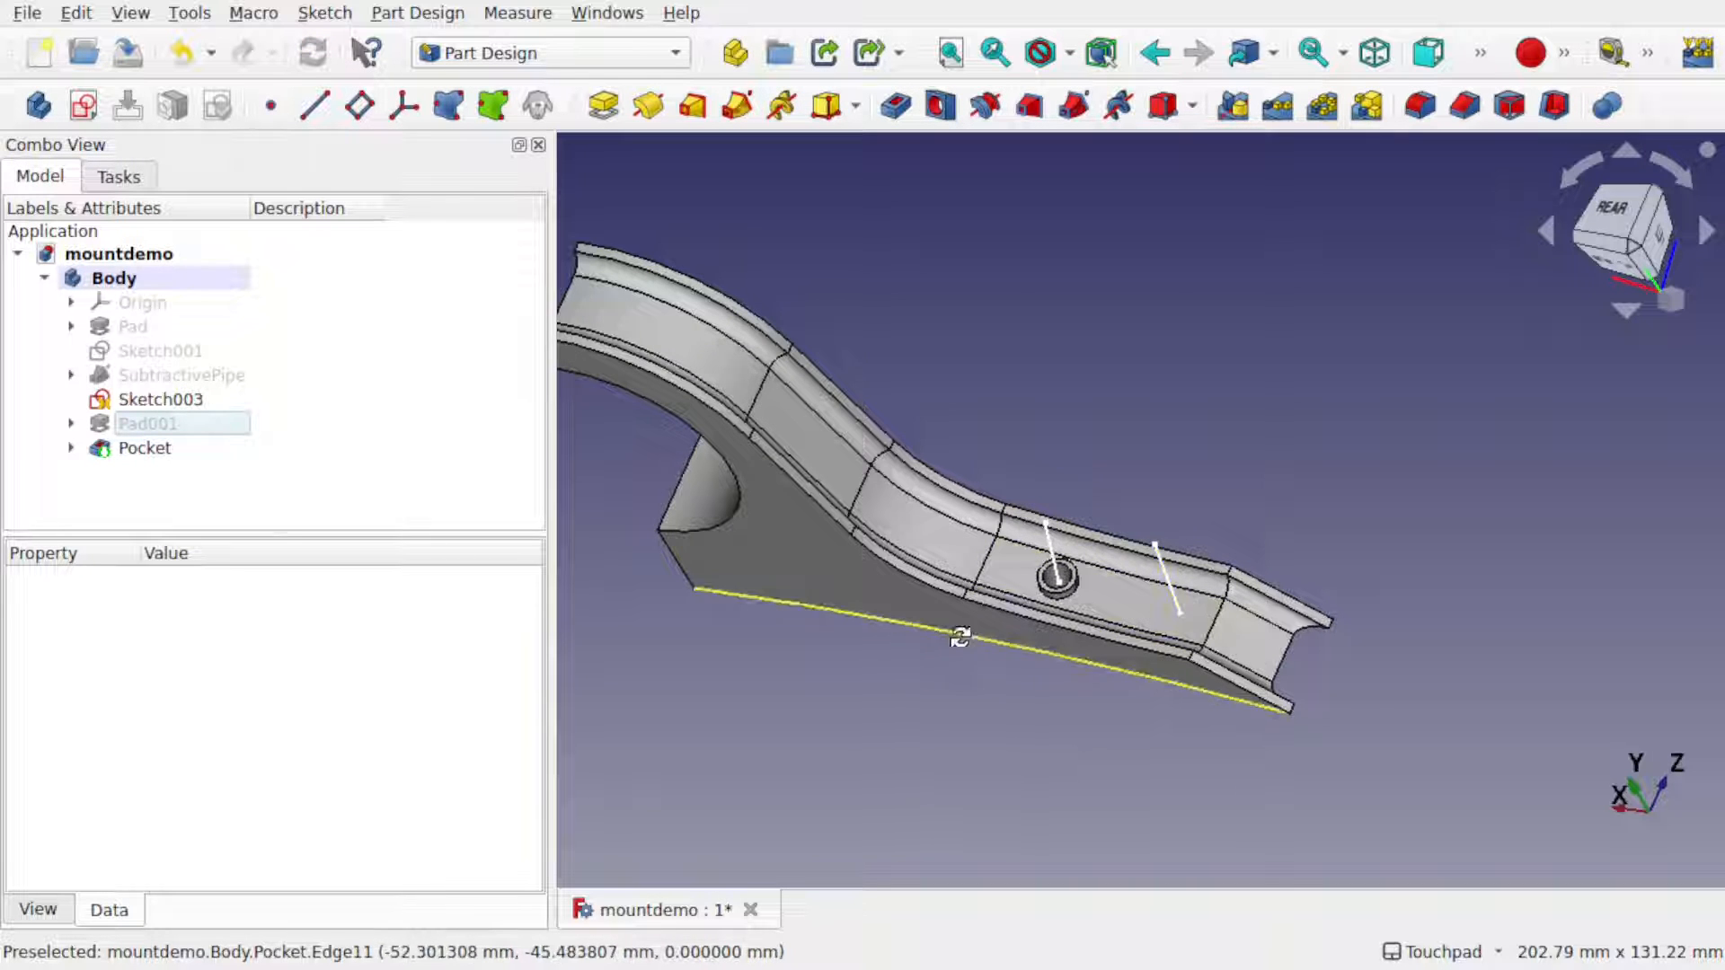
- Sketch a hexagon centred on the origin of the XY plane, shrink it slightly and close the sketch
{"action": "left_click_drag", "start_coordinate": [959, 636], "coordinate": [1217, 605], "text": "shift"}
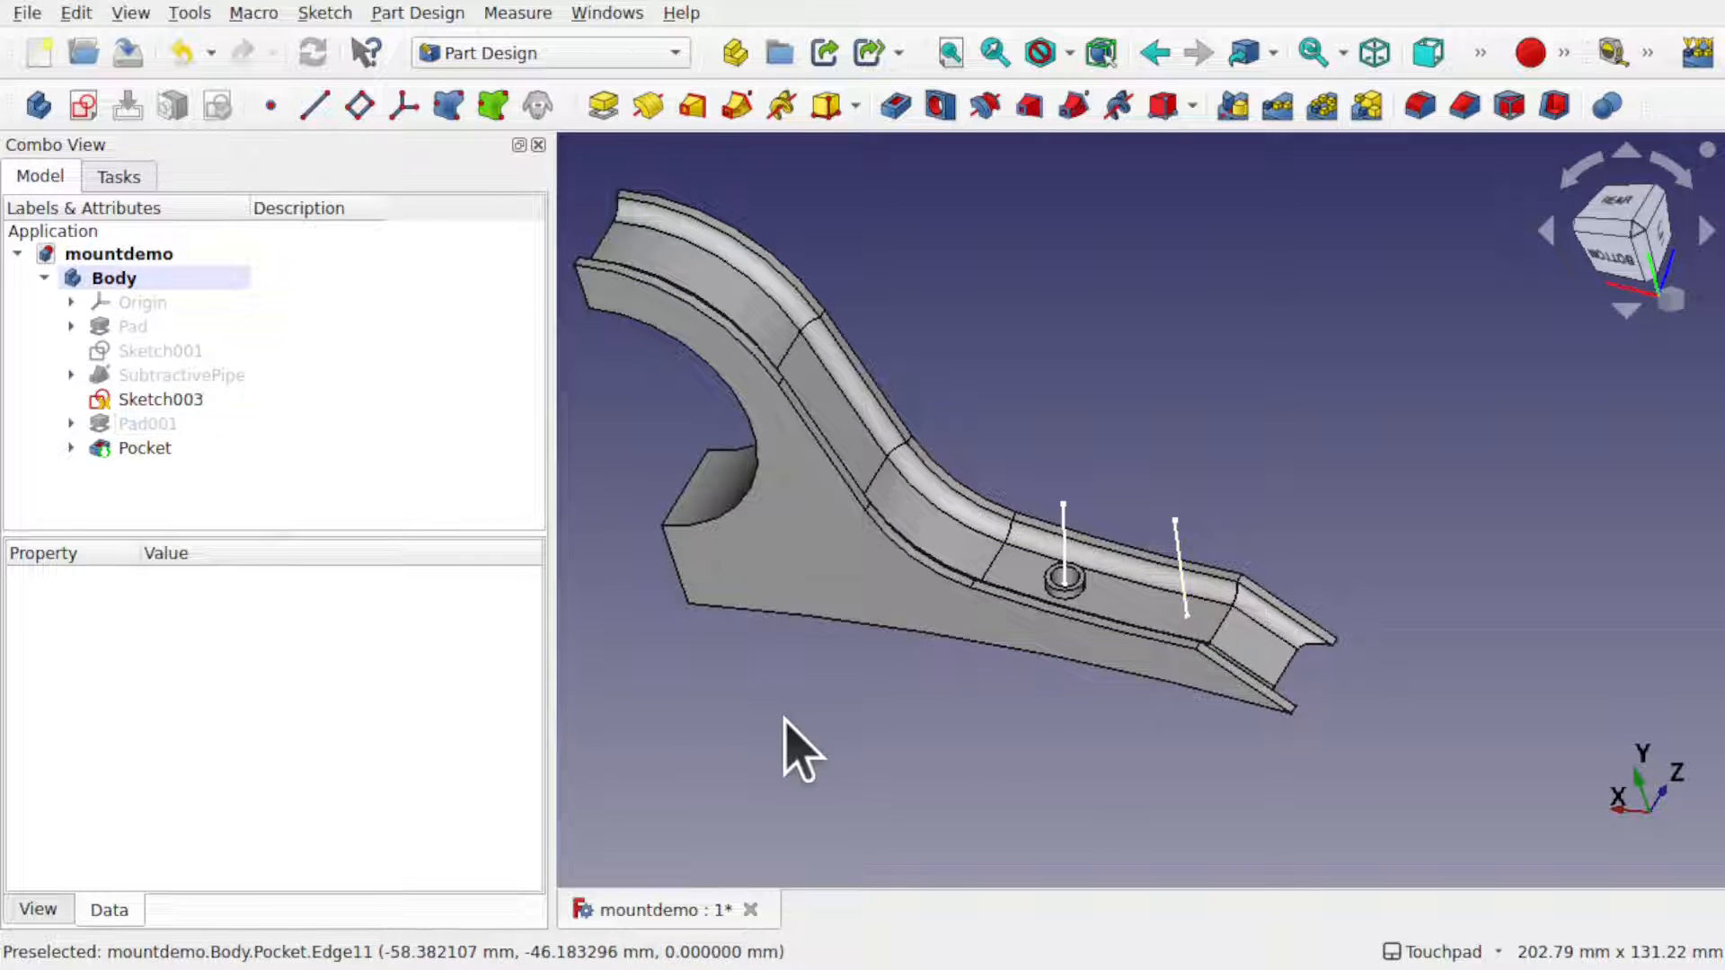
{"action": "left_click", "coordinate": [84, 106]}
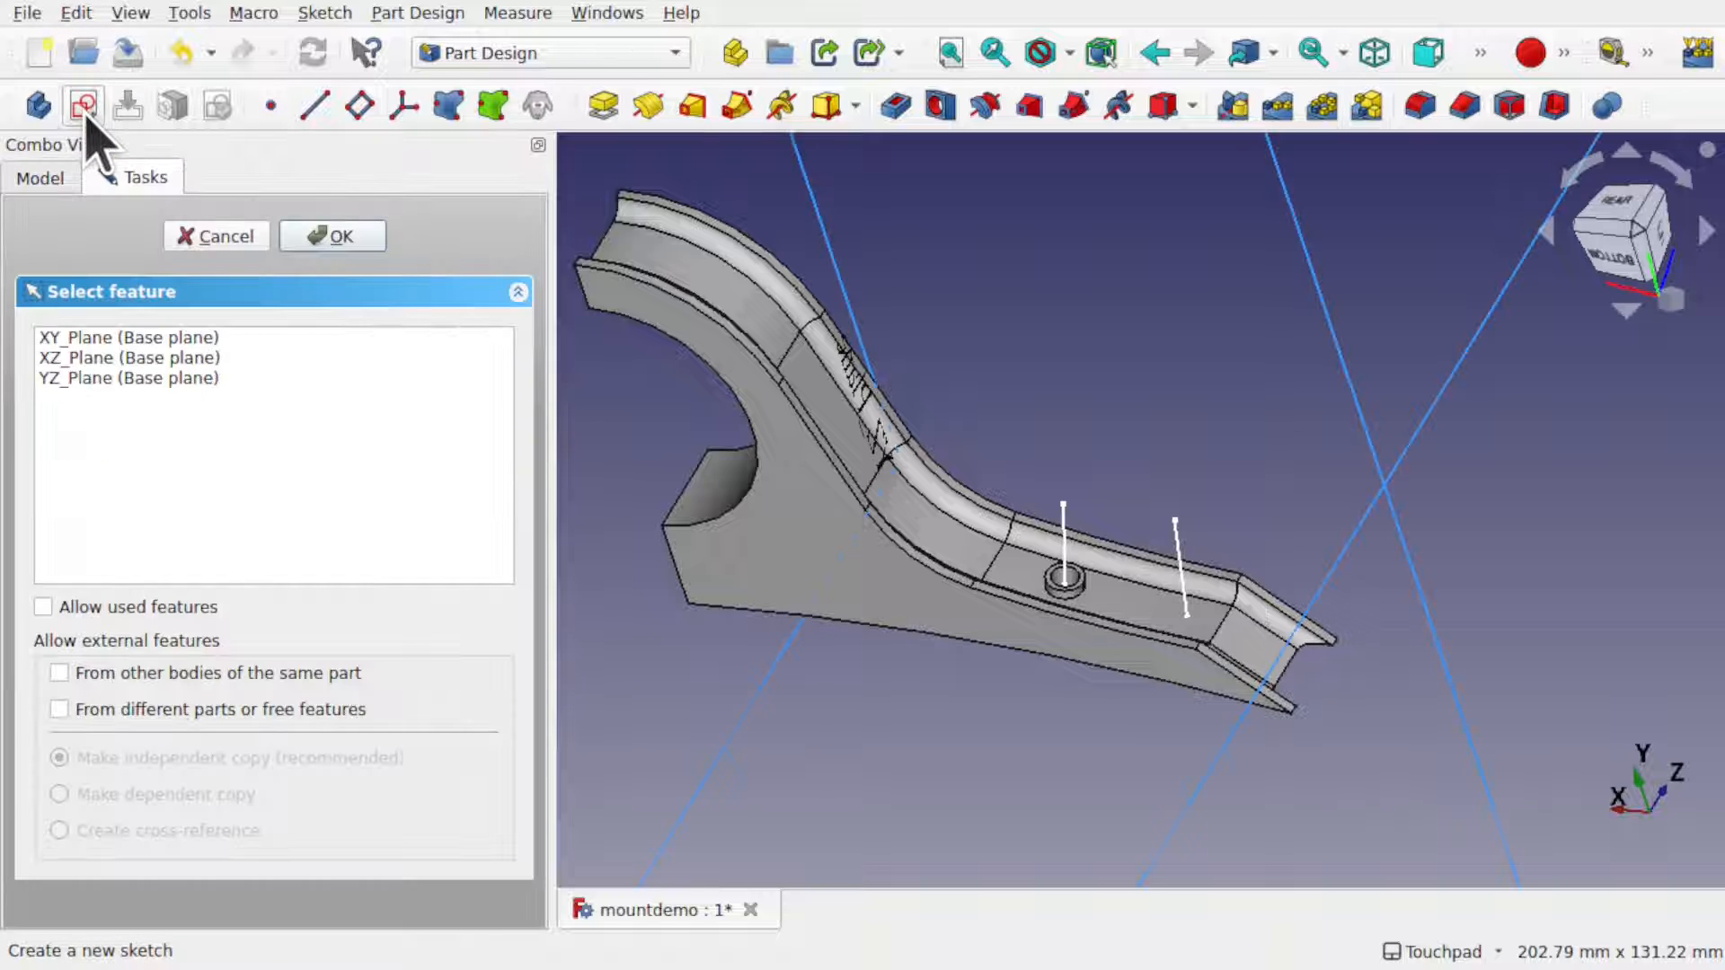
{"action": "left_click", "coordinate": [123, 338]}
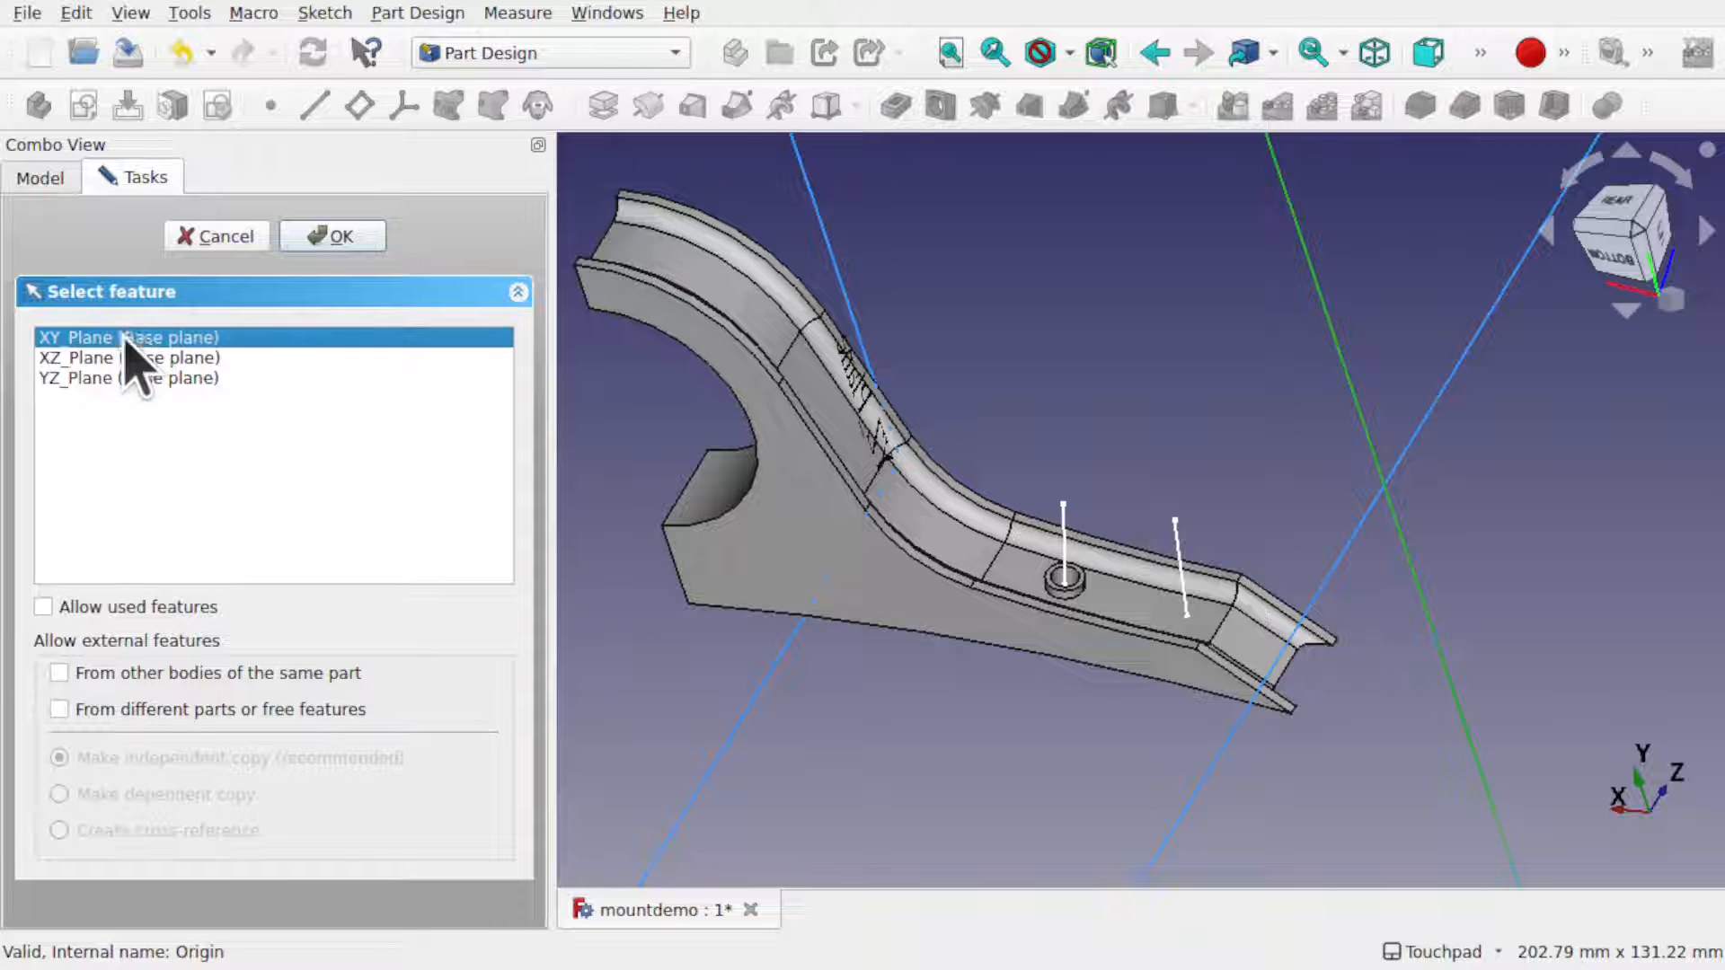
{"action": "left_click", "coordinate": [331, 243]}
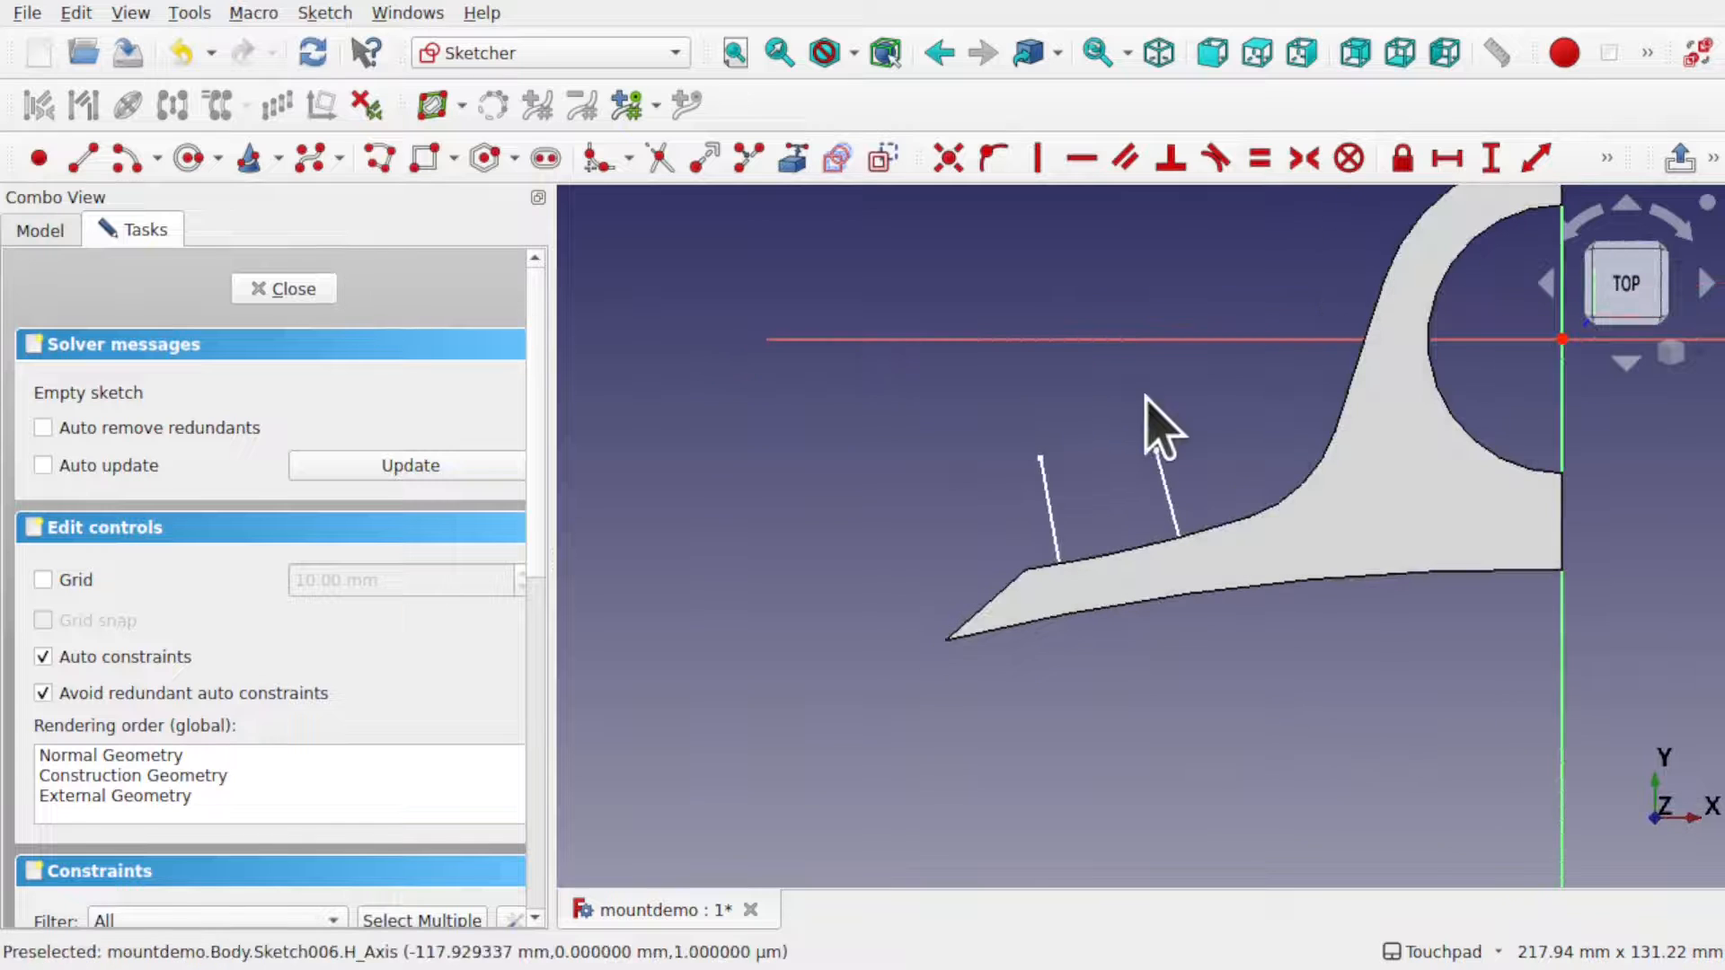
{"action": "mouse_move", "coordinate": [1330, 419]}
{"action": "middle_mouse_down"}
{"action": "mouse_move", "coordinate": [1033, 524]}
{"action": "mouse_move", "coordinate": [911, 543]}
{"action": "middle_mouse_up"}
{"action": "left_click", "coordinate": [494, 167]}
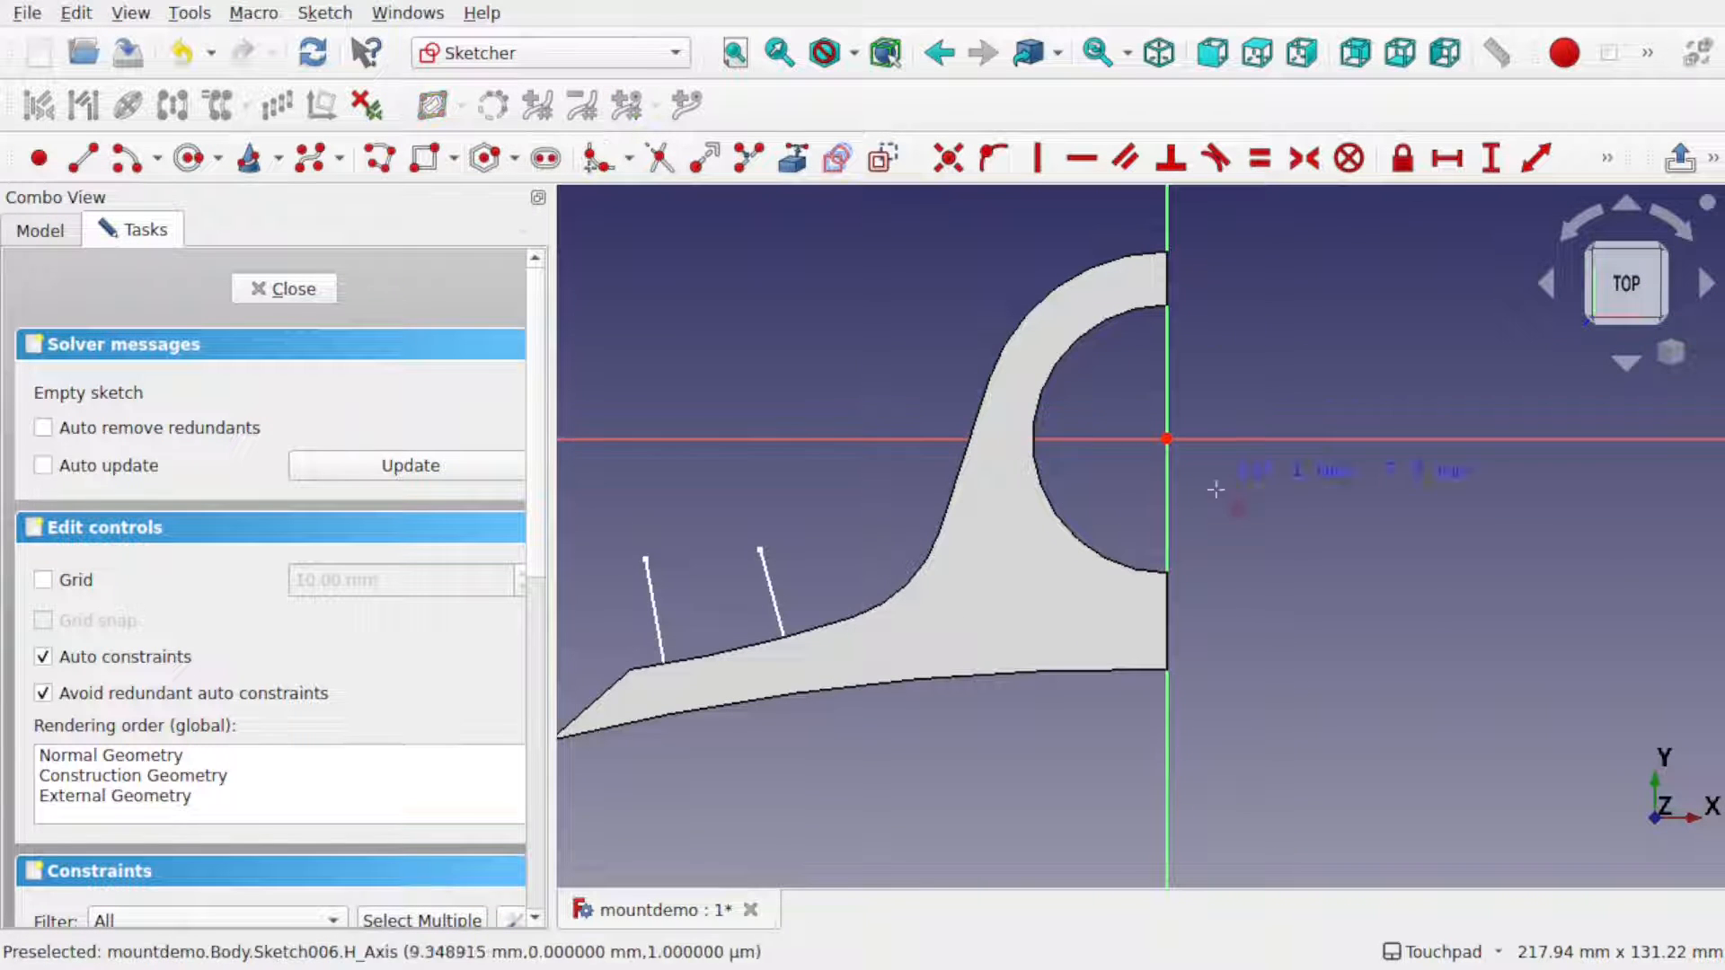
{"action": "left_click", "coordinate": [1167, 439]}
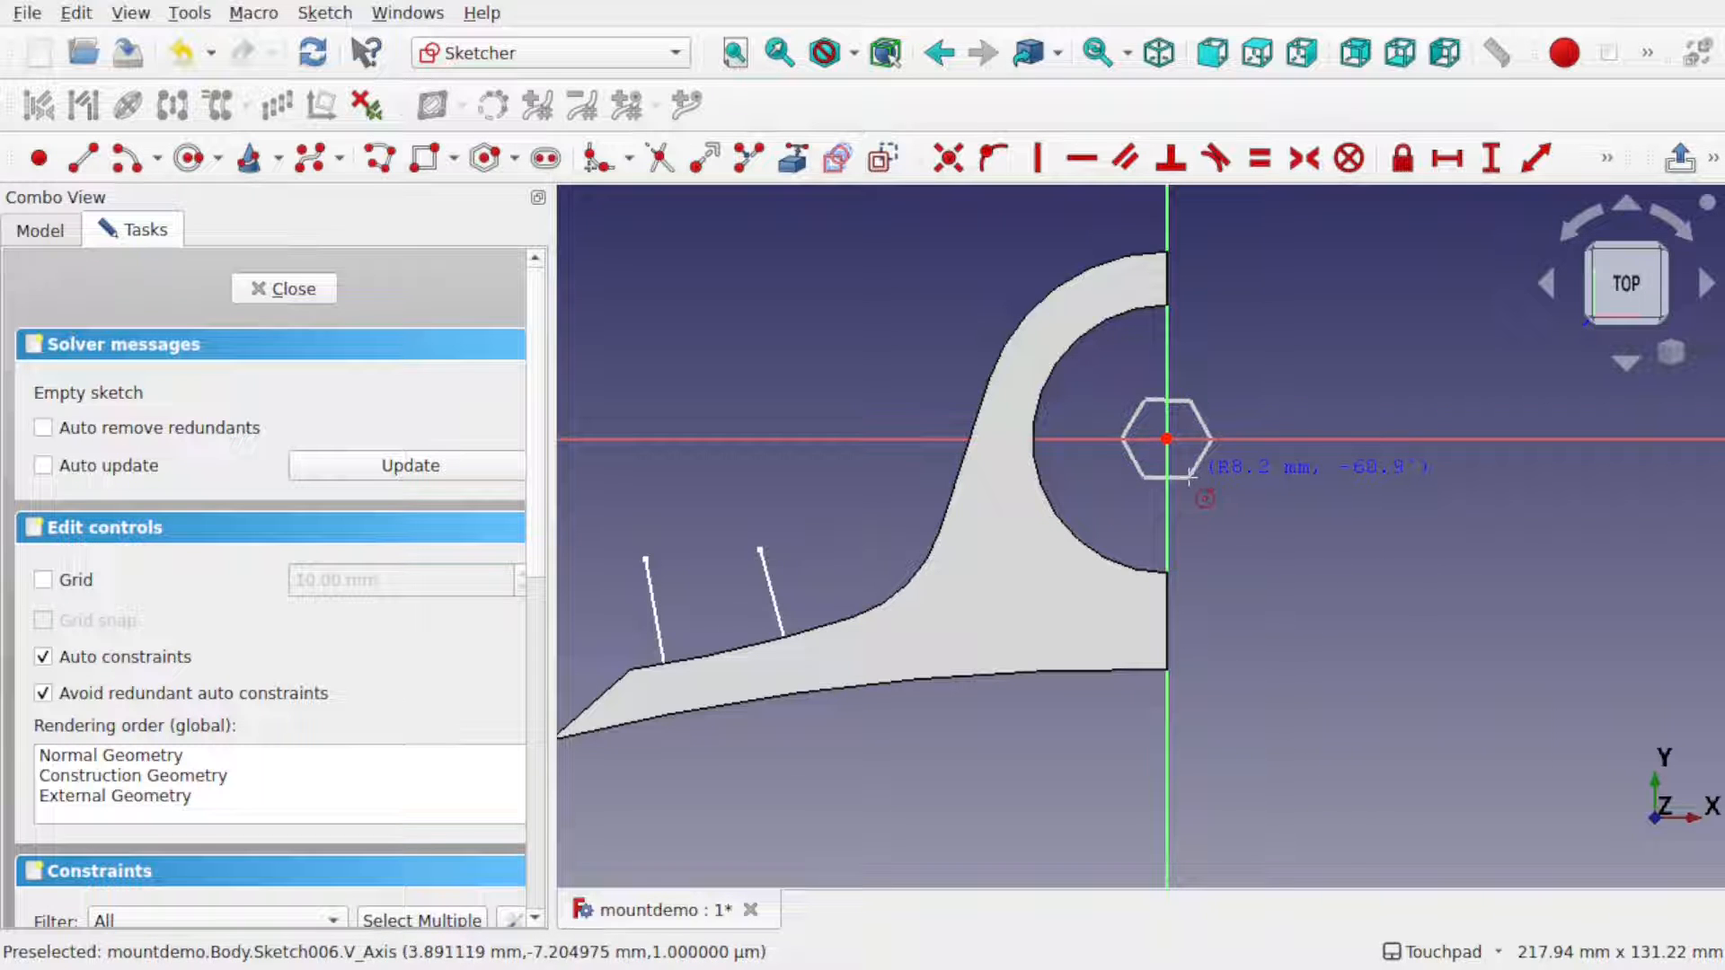
{"action": "left_click", "coordinate": [1189, 479]}
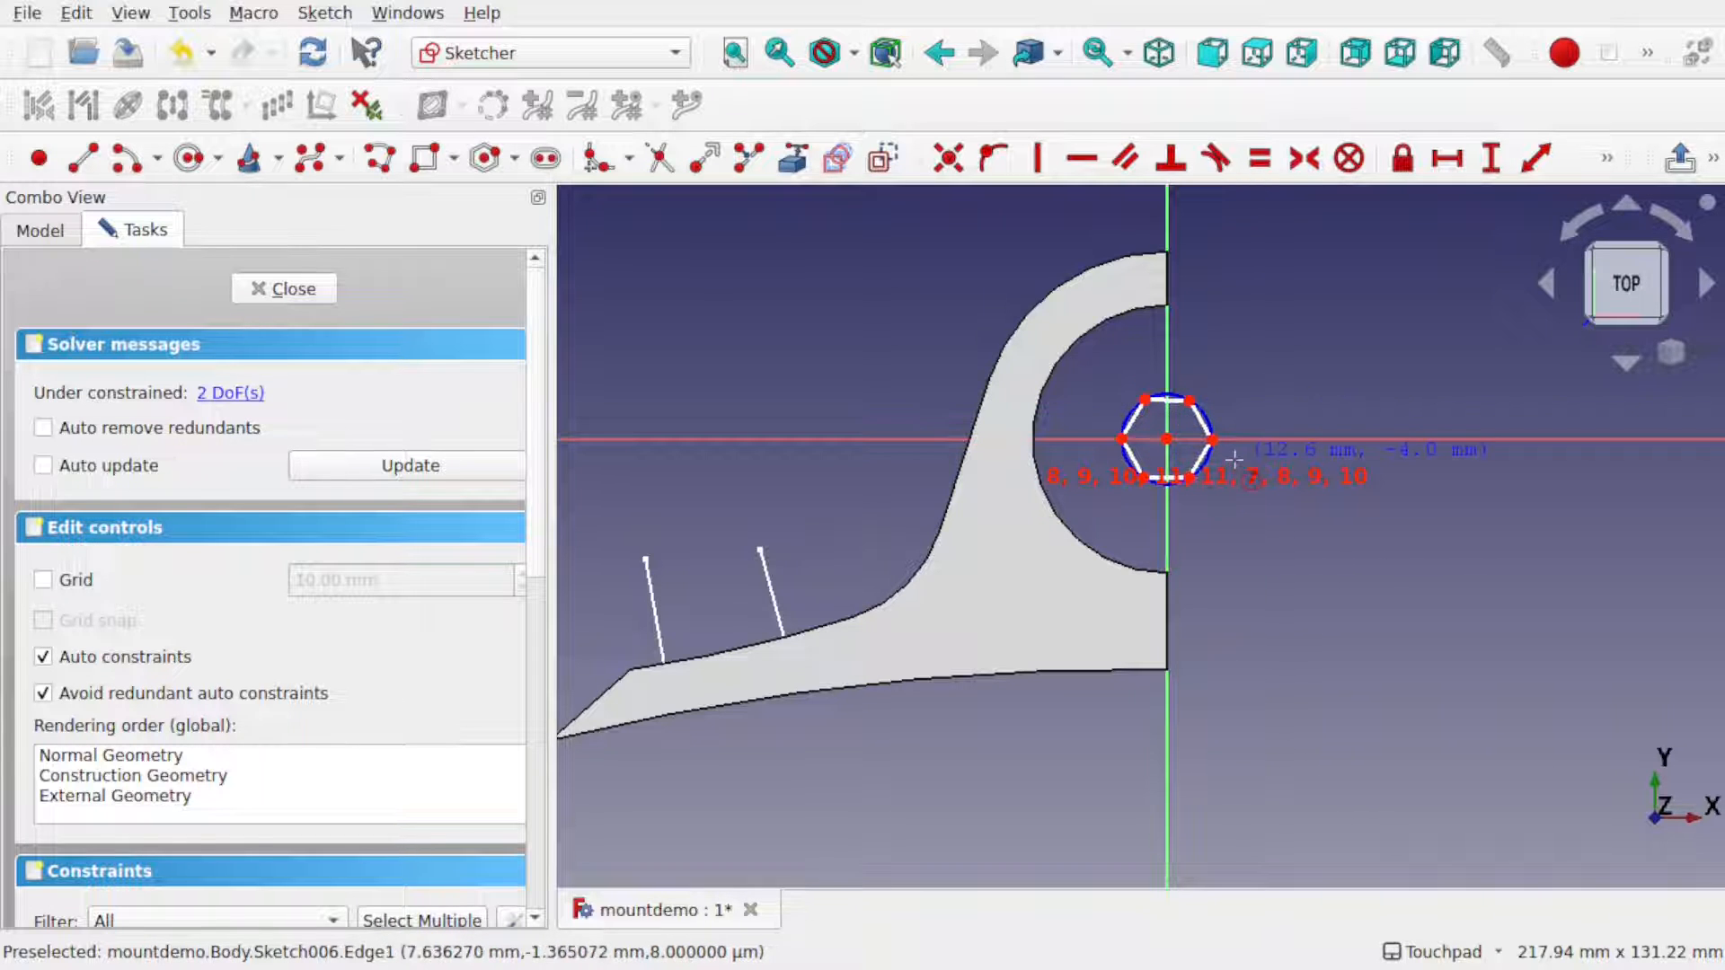
{"action": "left_click_drag", "start_coordinate": [1217, 443], "coordinate": [1200, 433]}
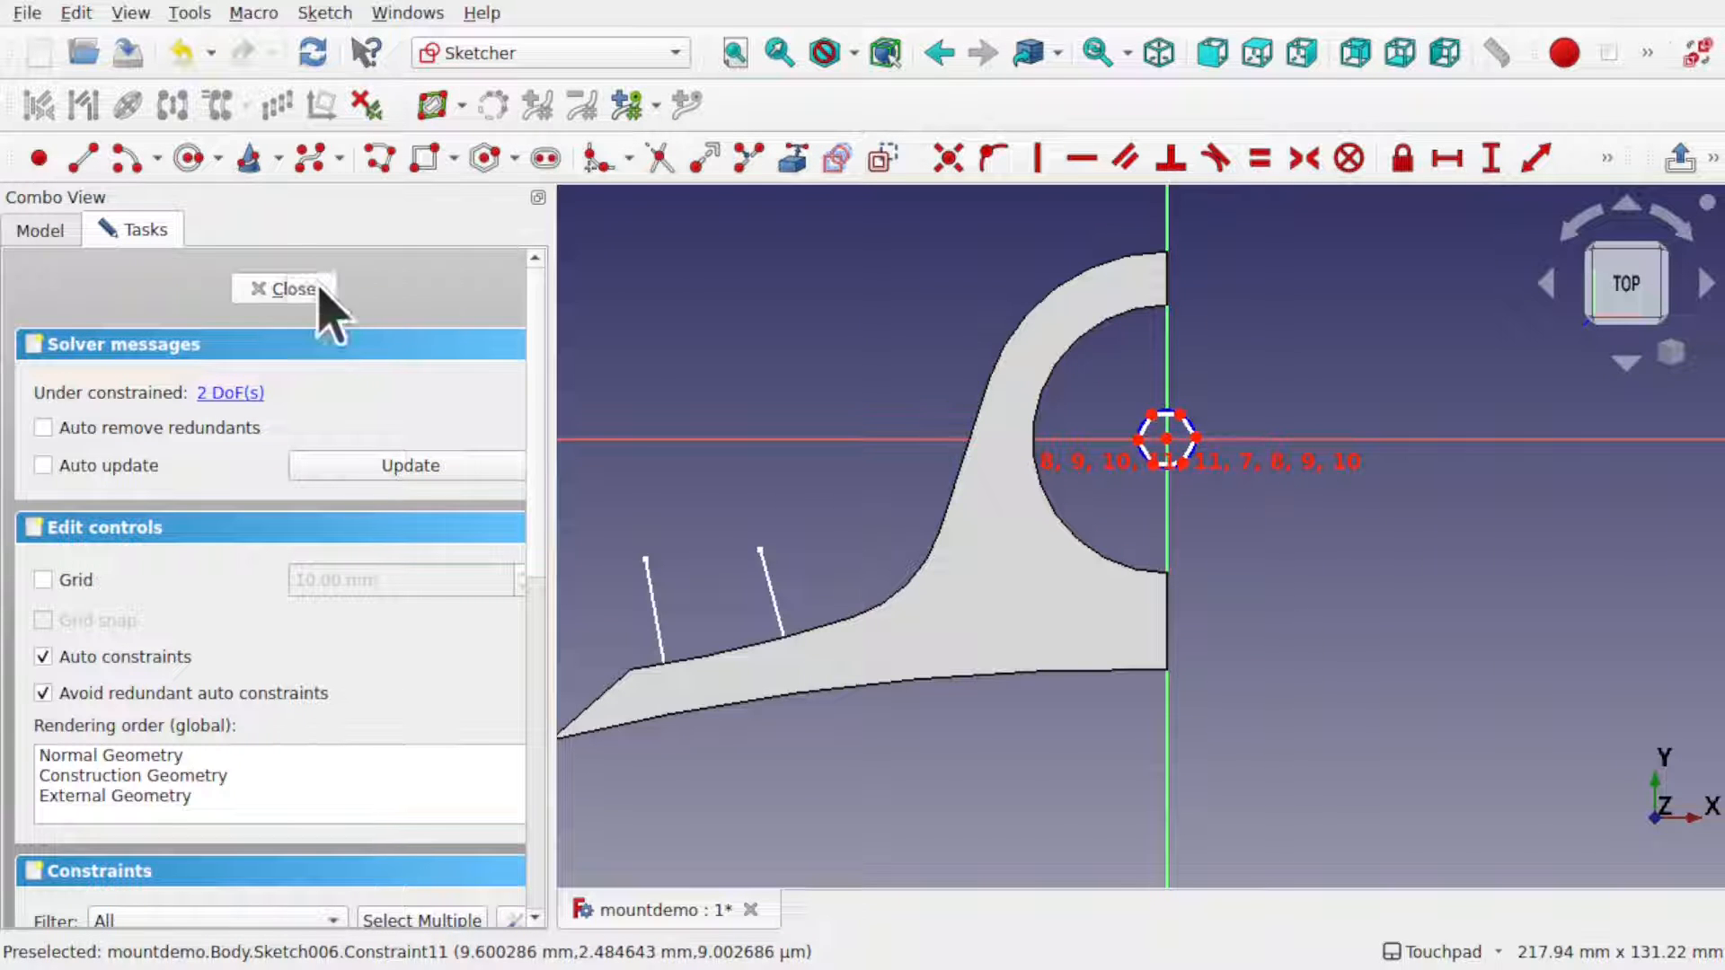
{"action": "left_click", "coordinate": [296, 288]}
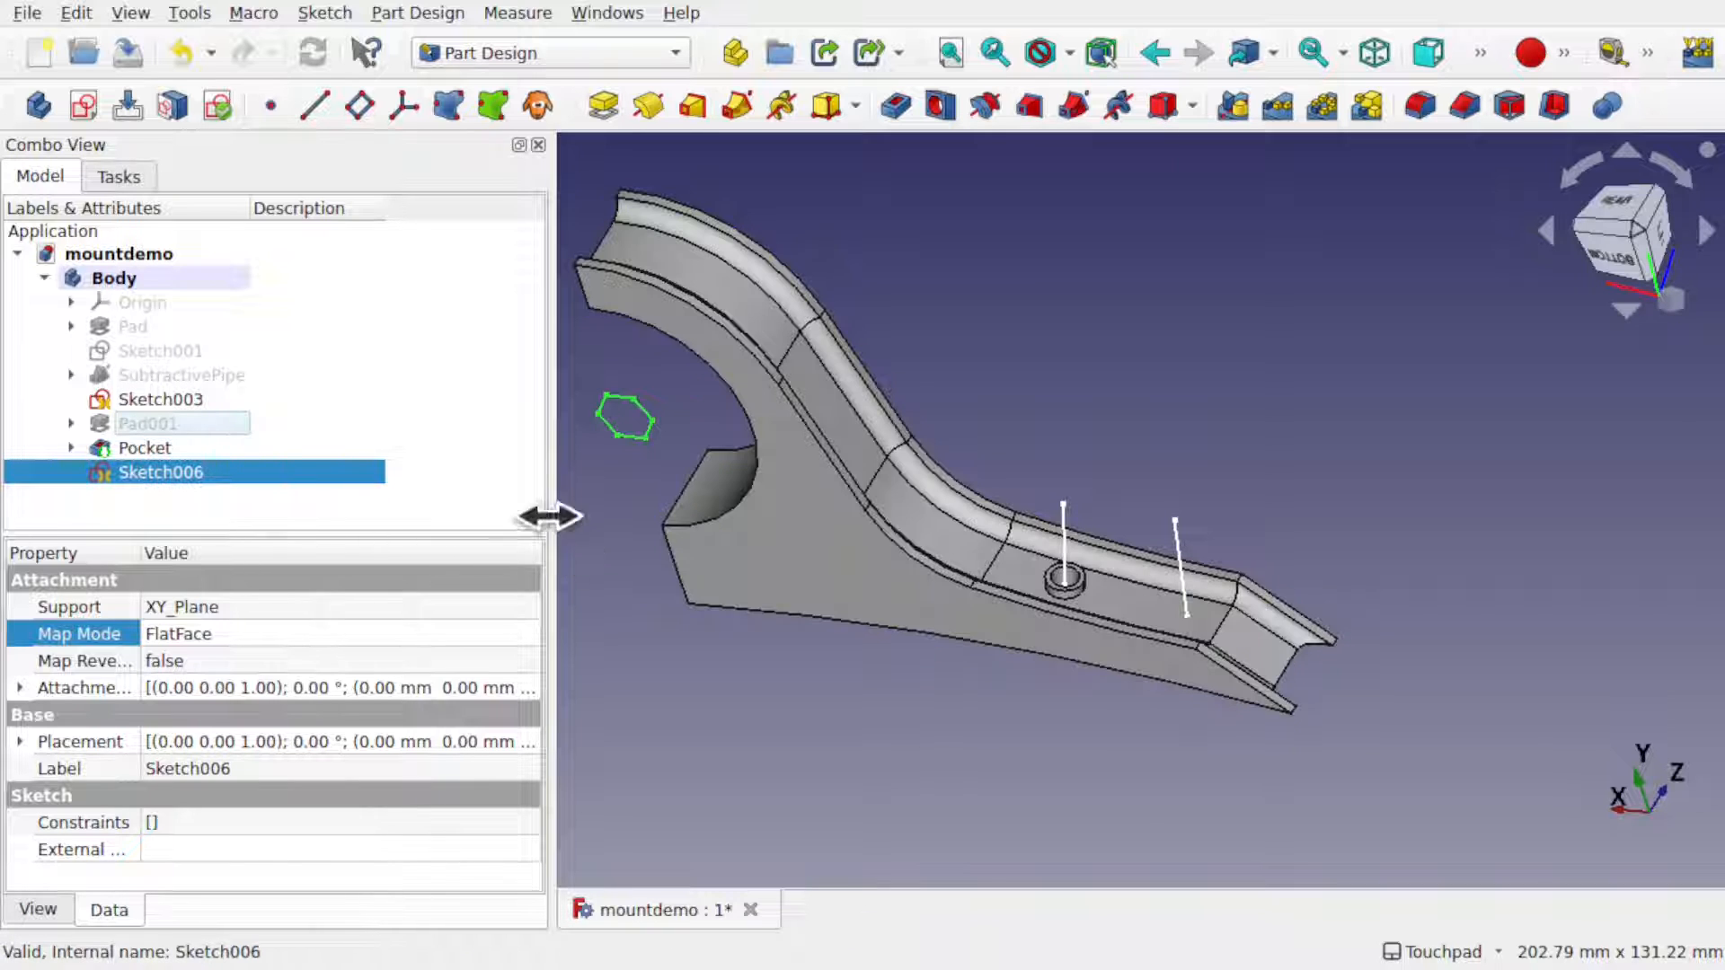
{"action": "left_click", "coordinate": [471, 636]}
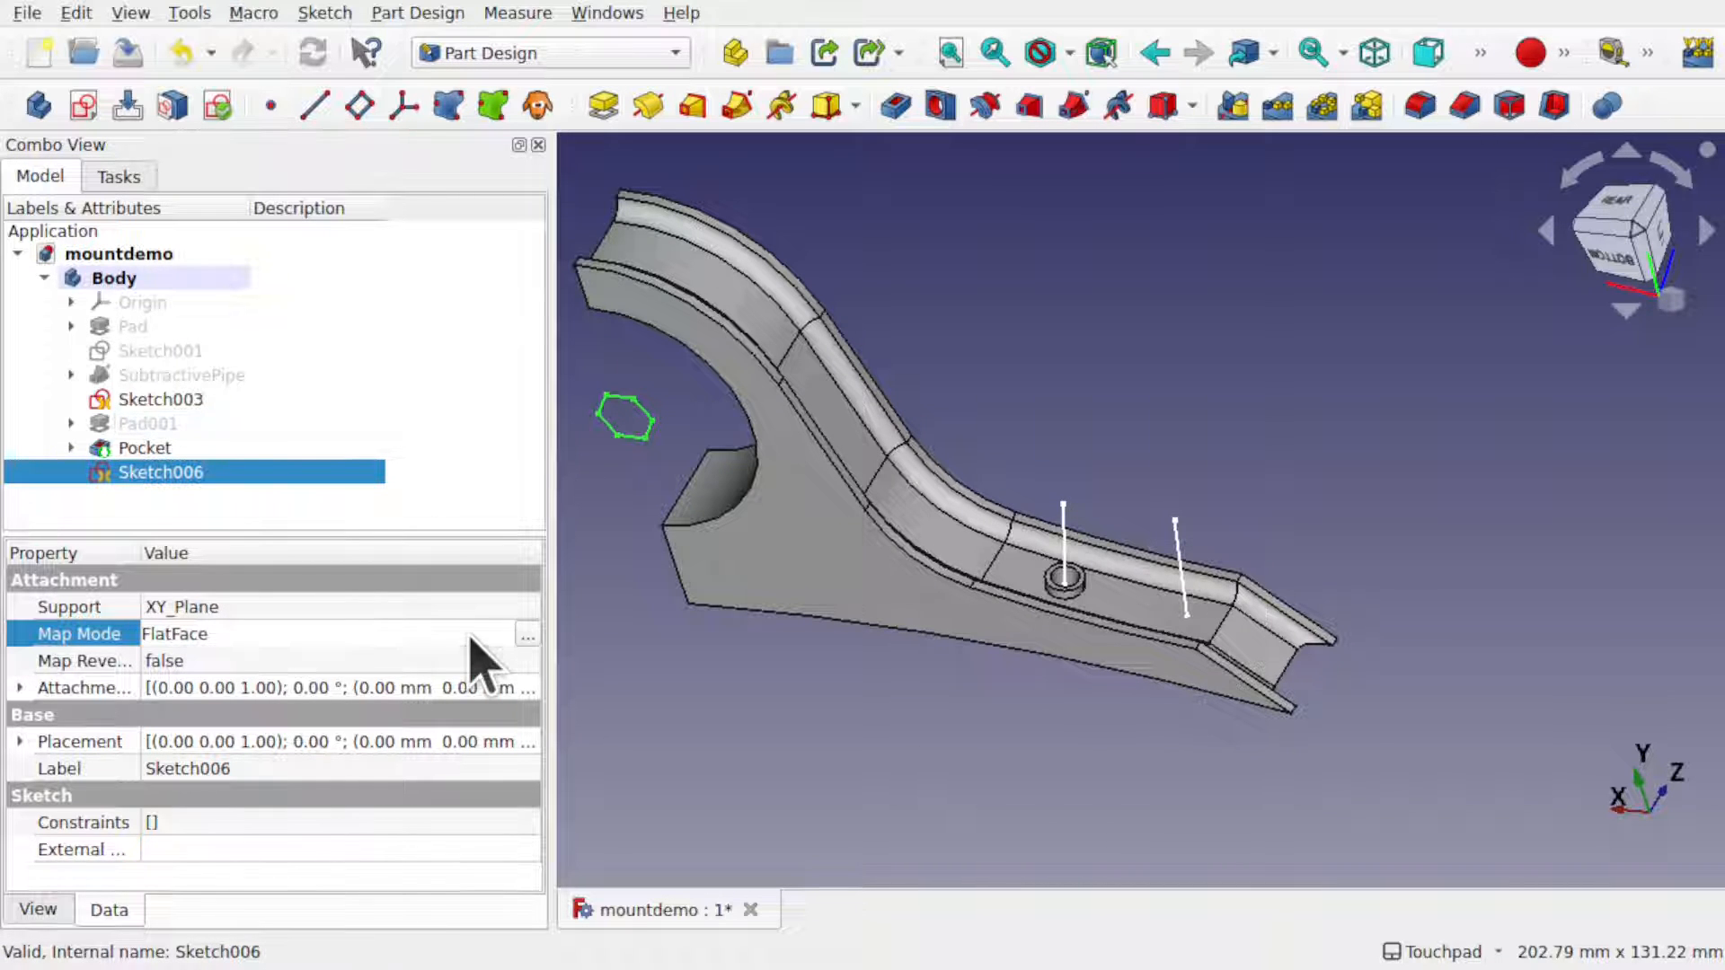
{"action": "left_click", "coordinate": [526, 637]}
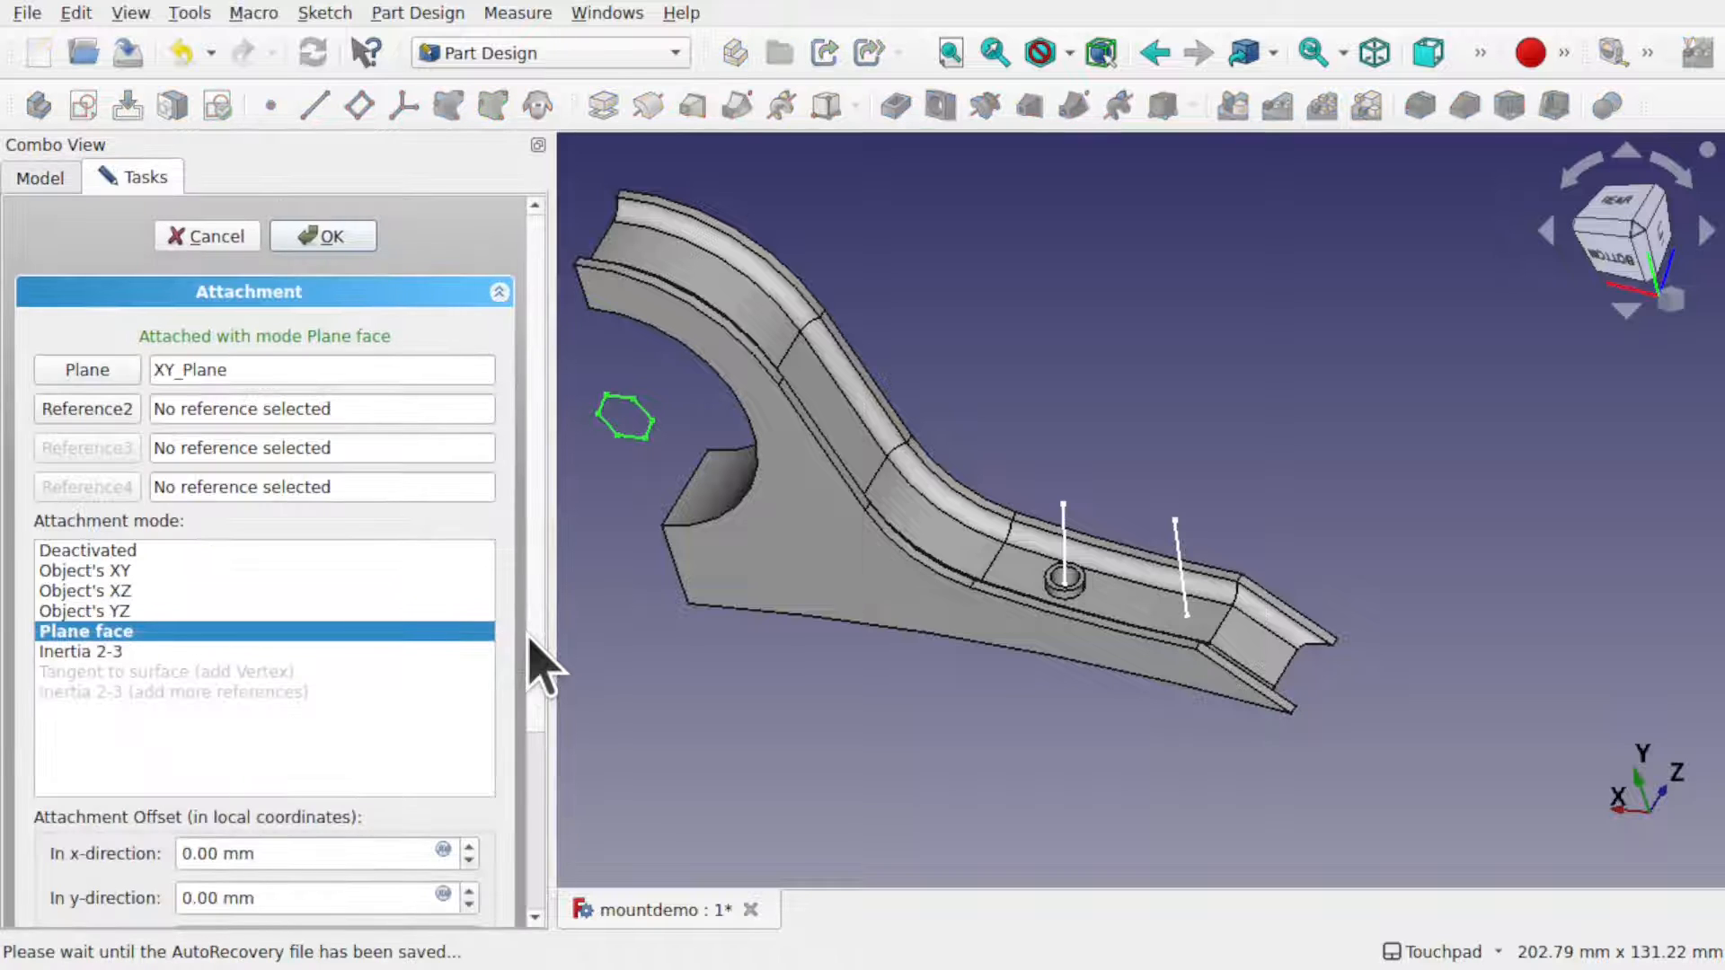
{"action": "left_click", "coordinate": [72, 373]}
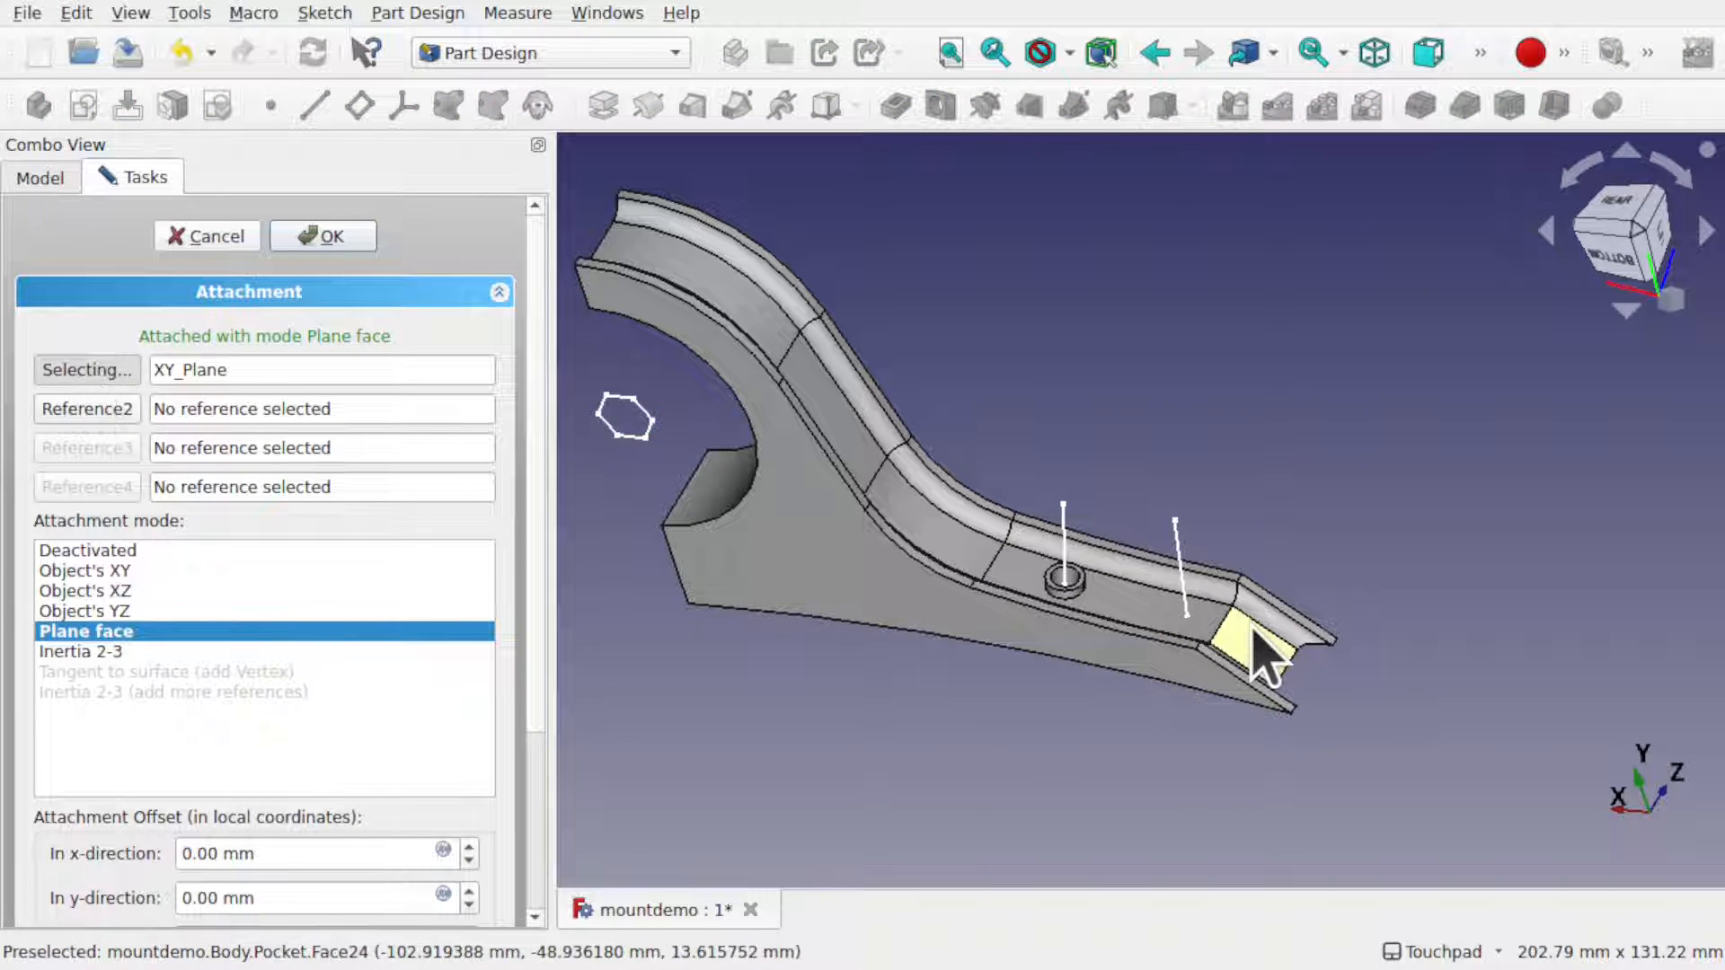
{"action": "scroll", "coordinate": [1267, 651], "scroll_direction": "up", "scroll_amount": 3}
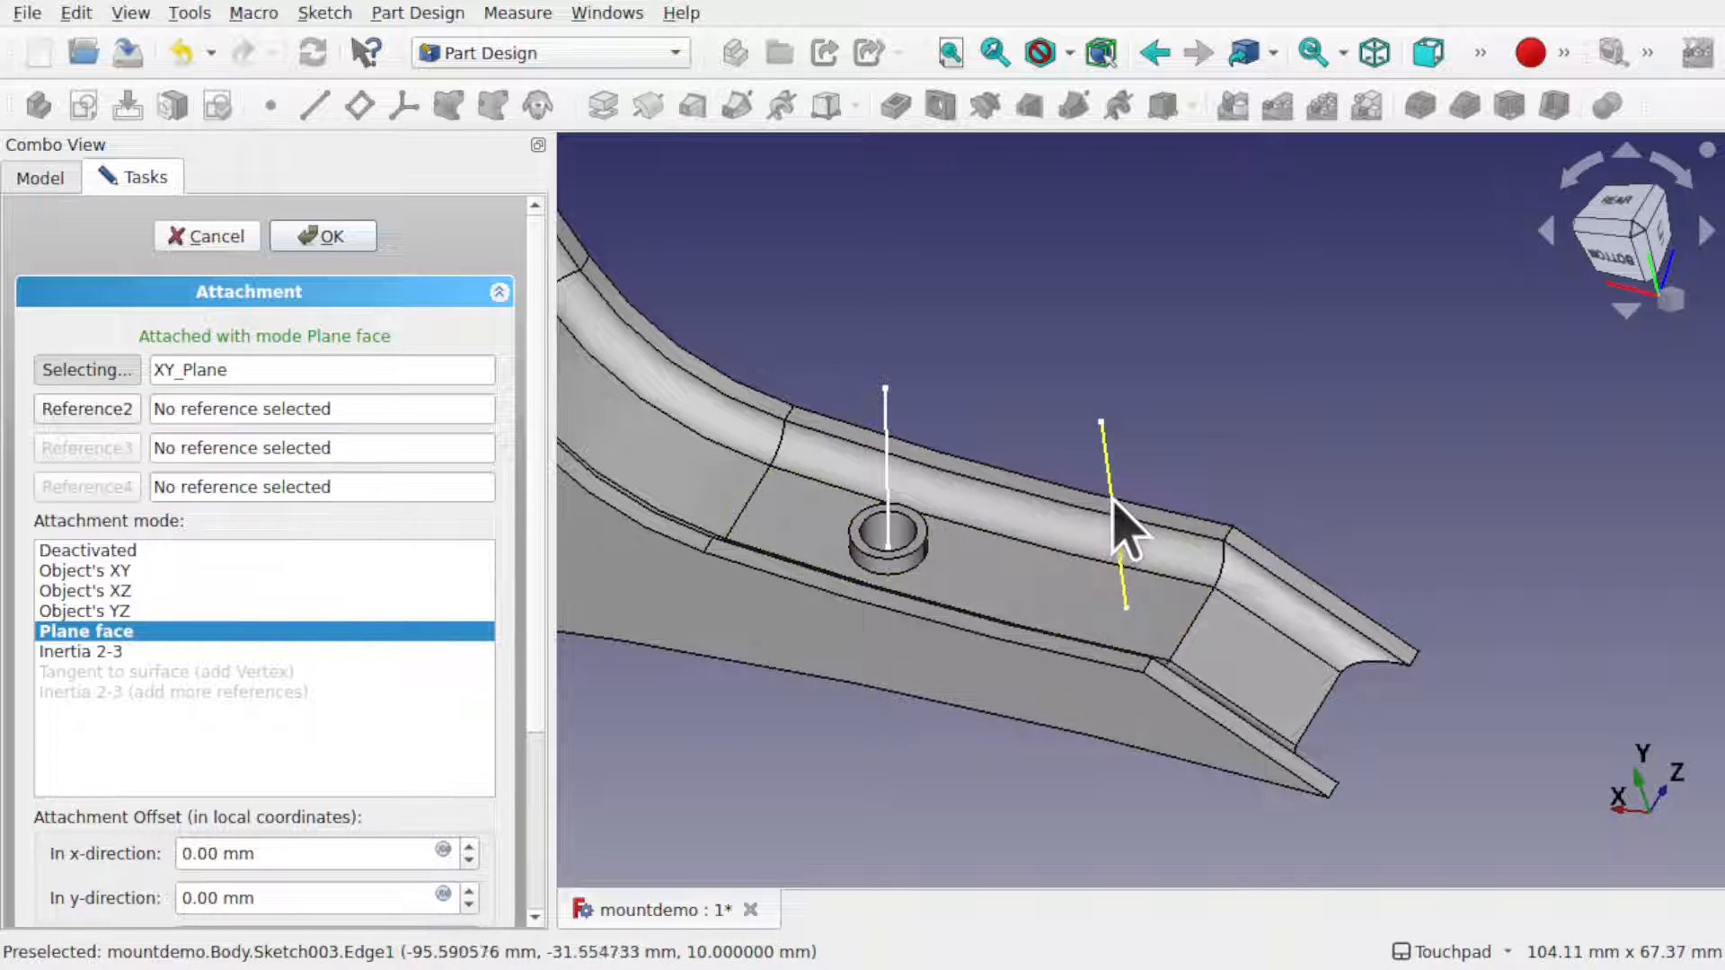
{"action": "left_click", "coordinate": [209, 240]}
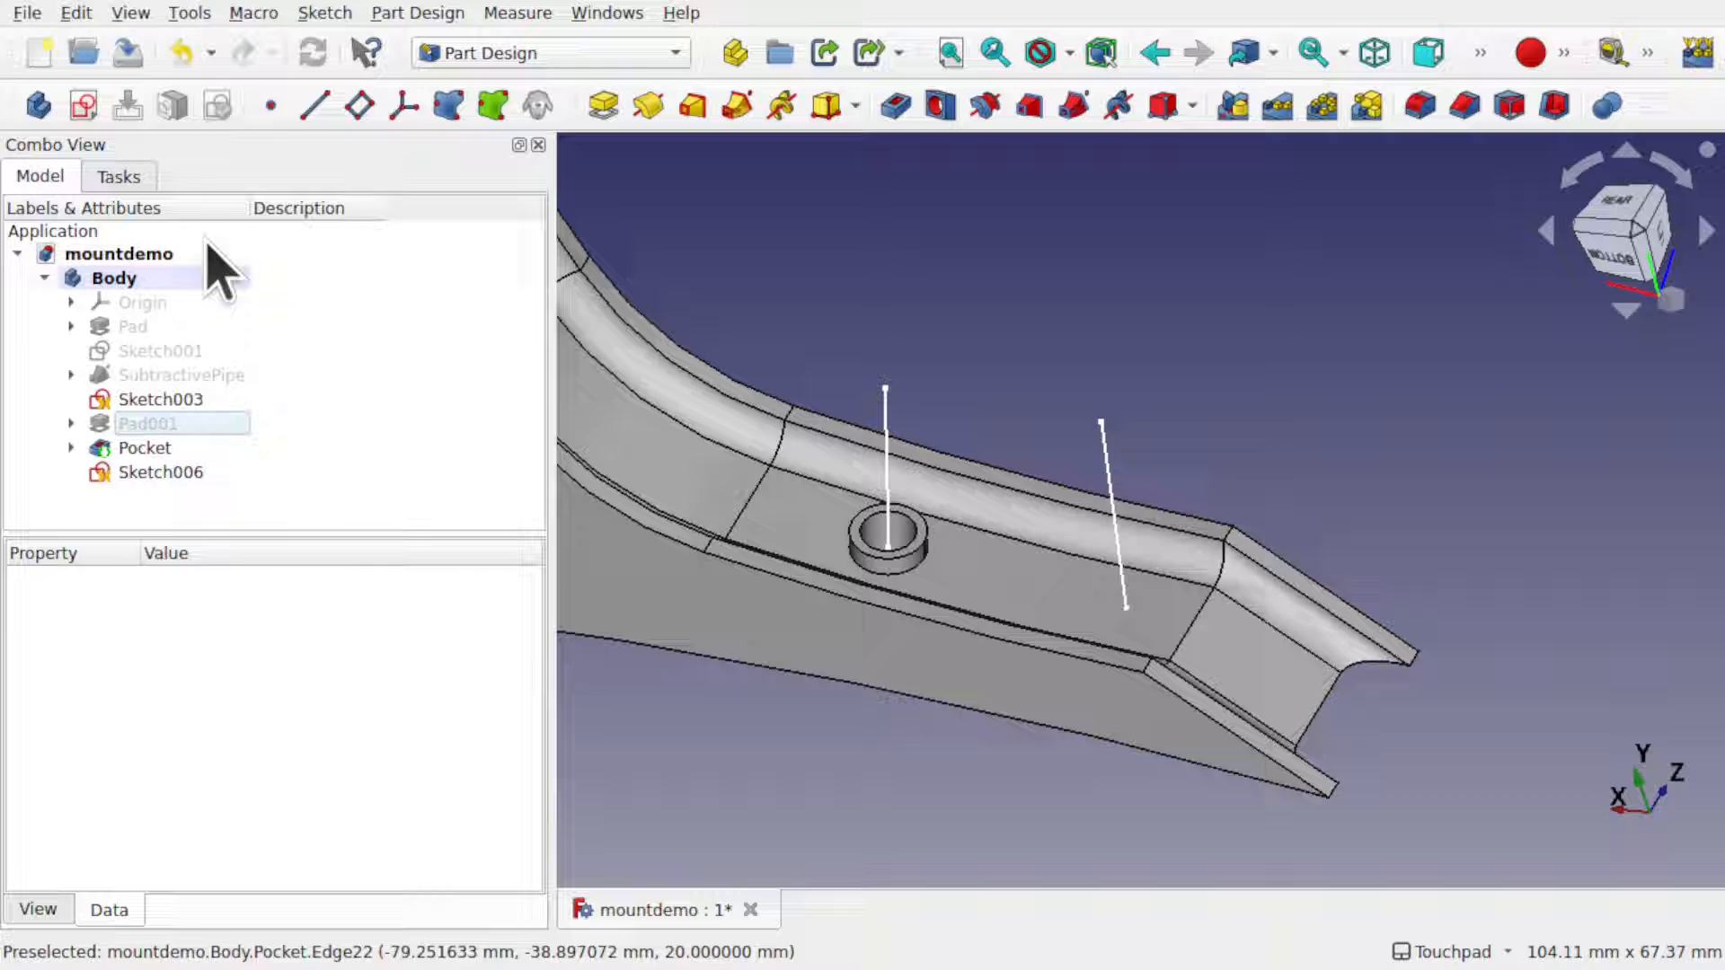
- Increase the point size of the sketch holding the two guide lines on the channel floor
{"action": "left_click", "coordinate": [192, 477]}
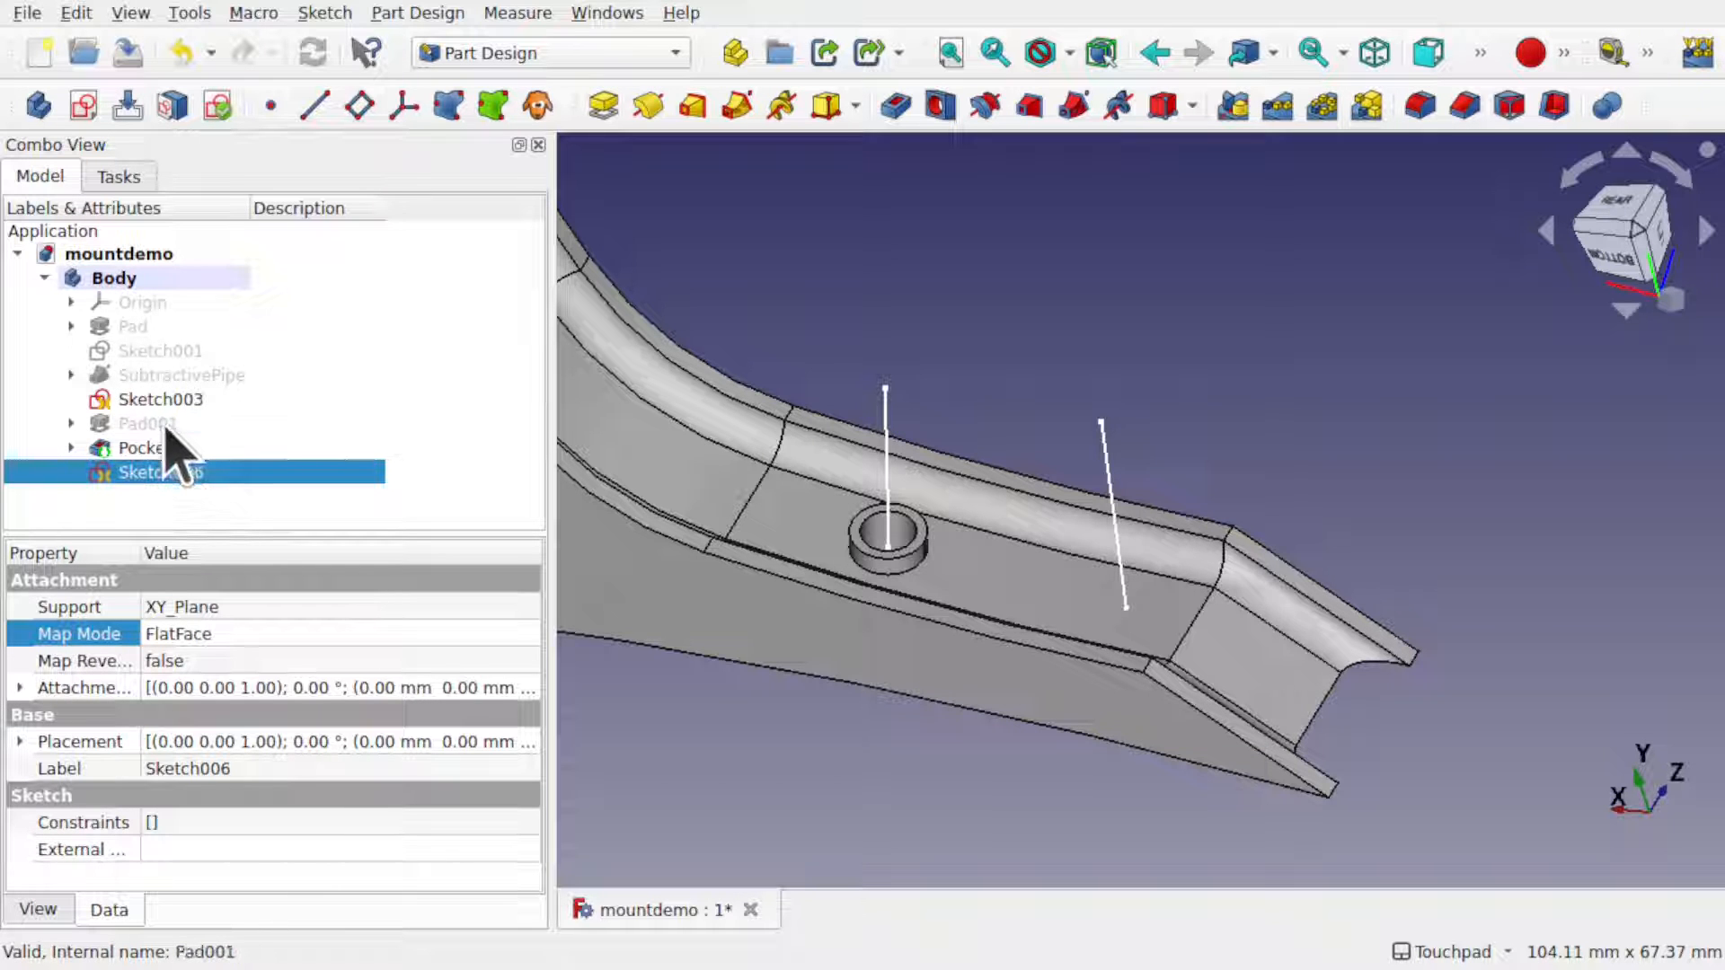
{"action": "left_click", "coordinate": [155, 401]}
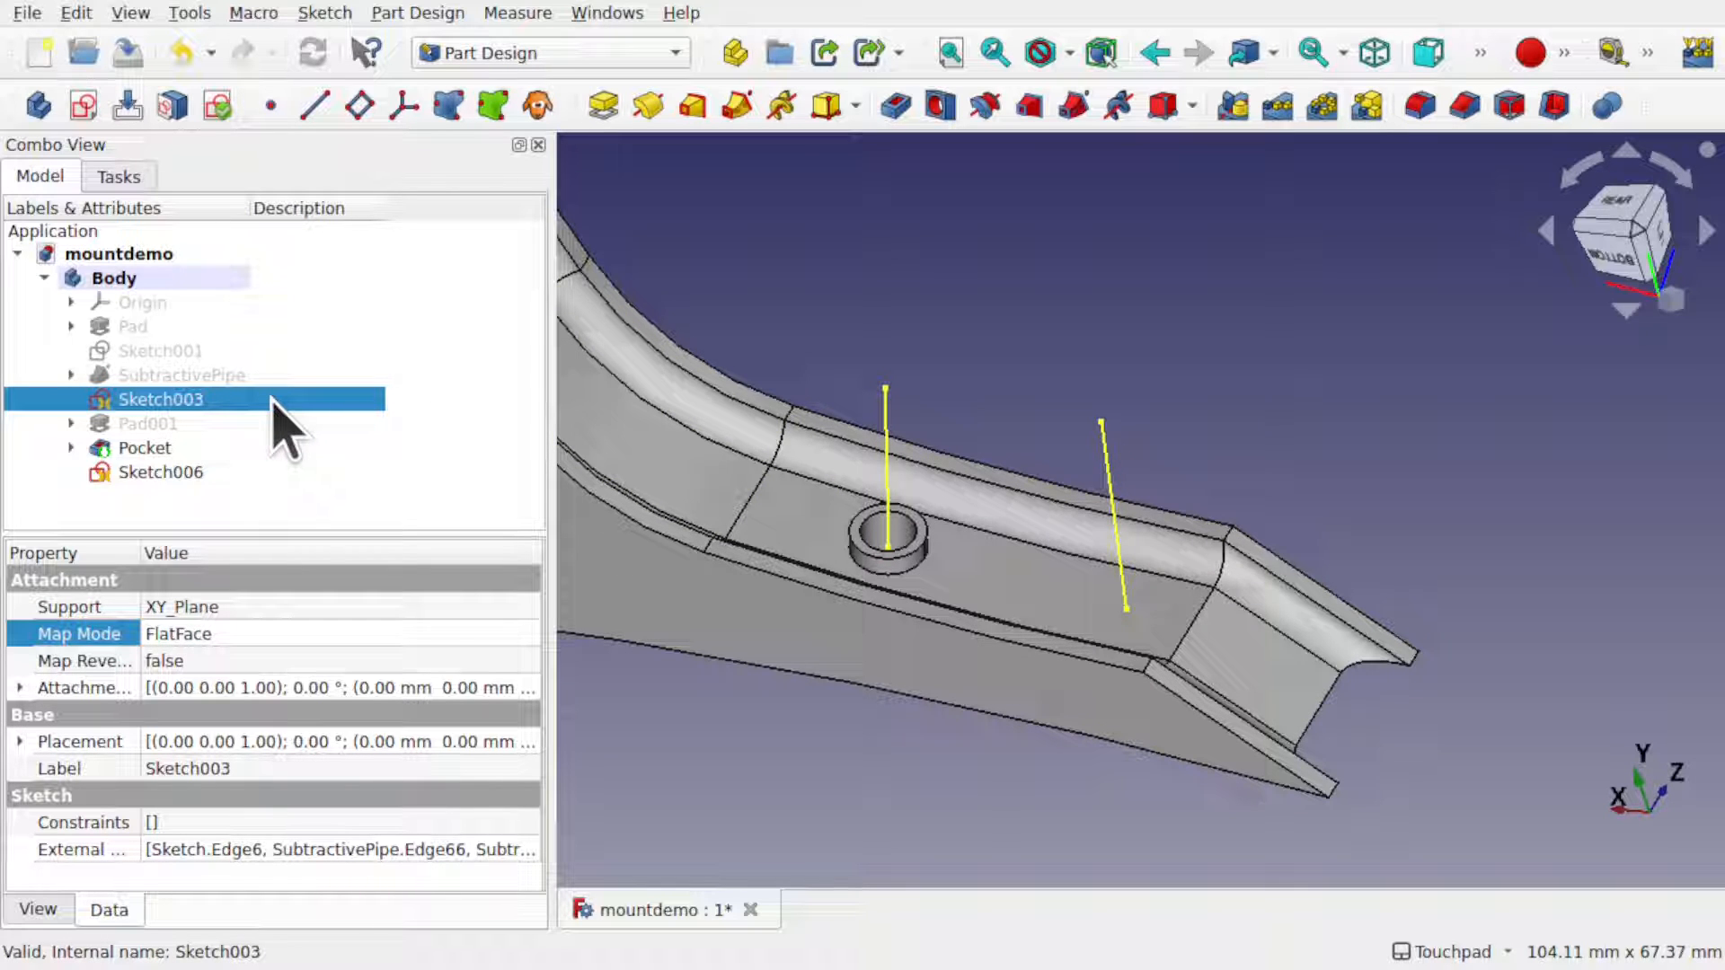
{"action": "left_click", "coordinate": [37, 912]}
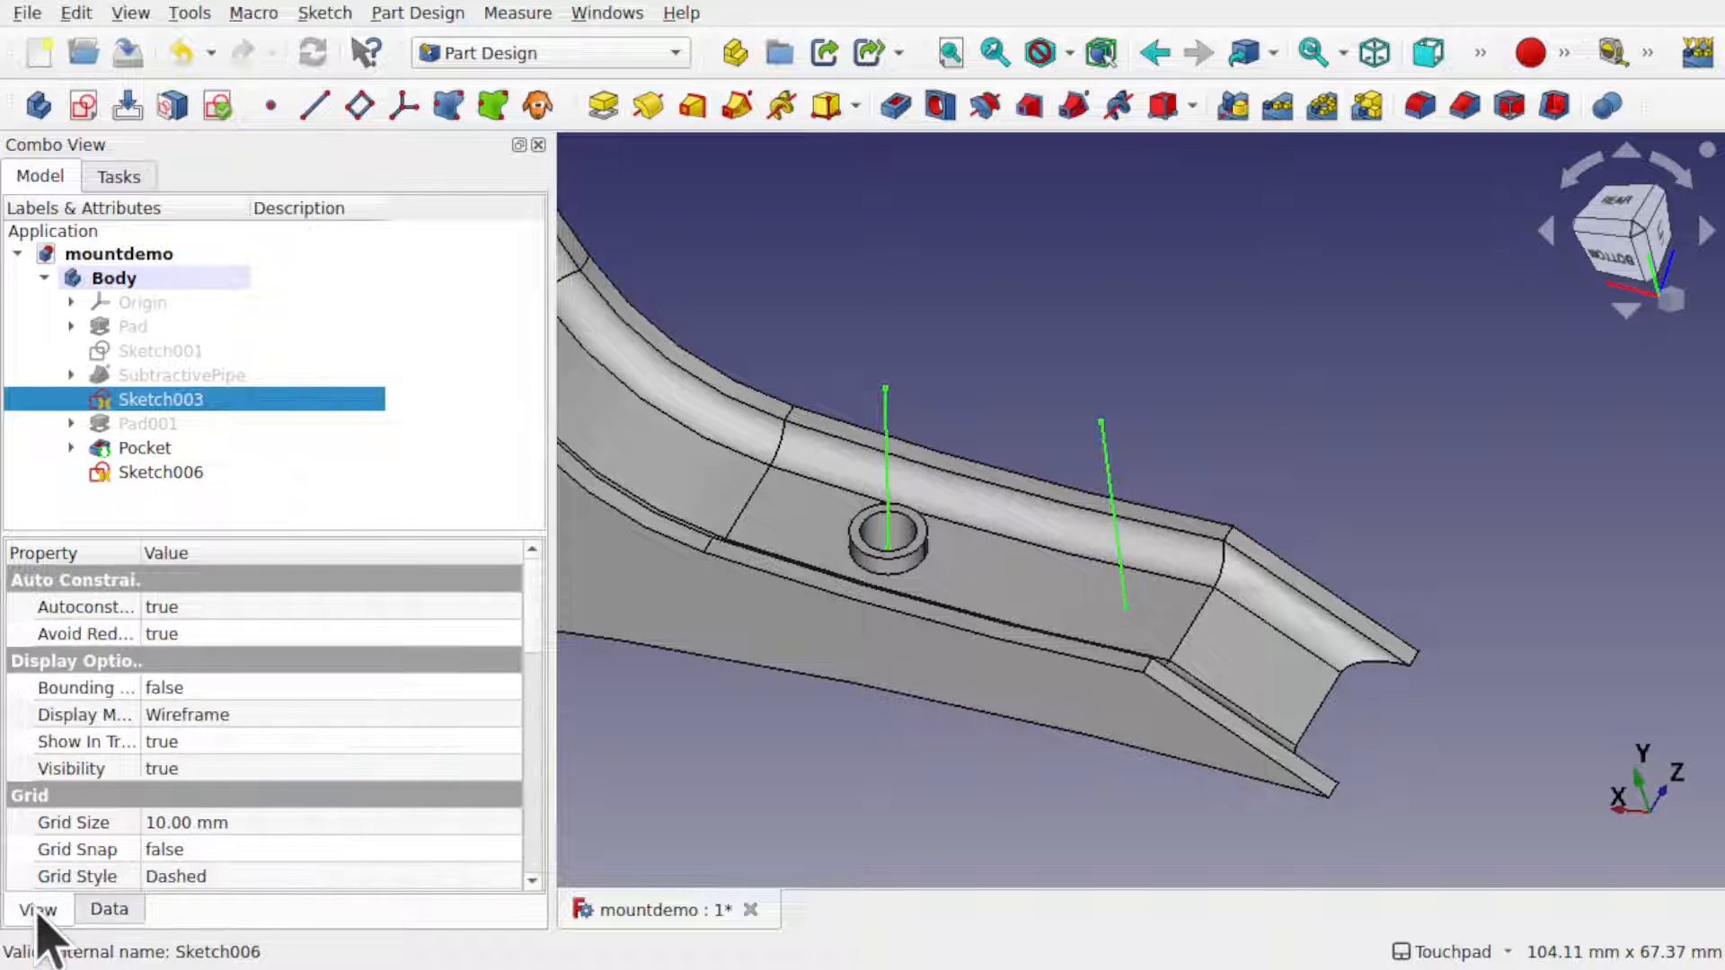
{"action": "left_click_drag", "start_coordinate": [528, 628], "coordinate": [535, 757]}
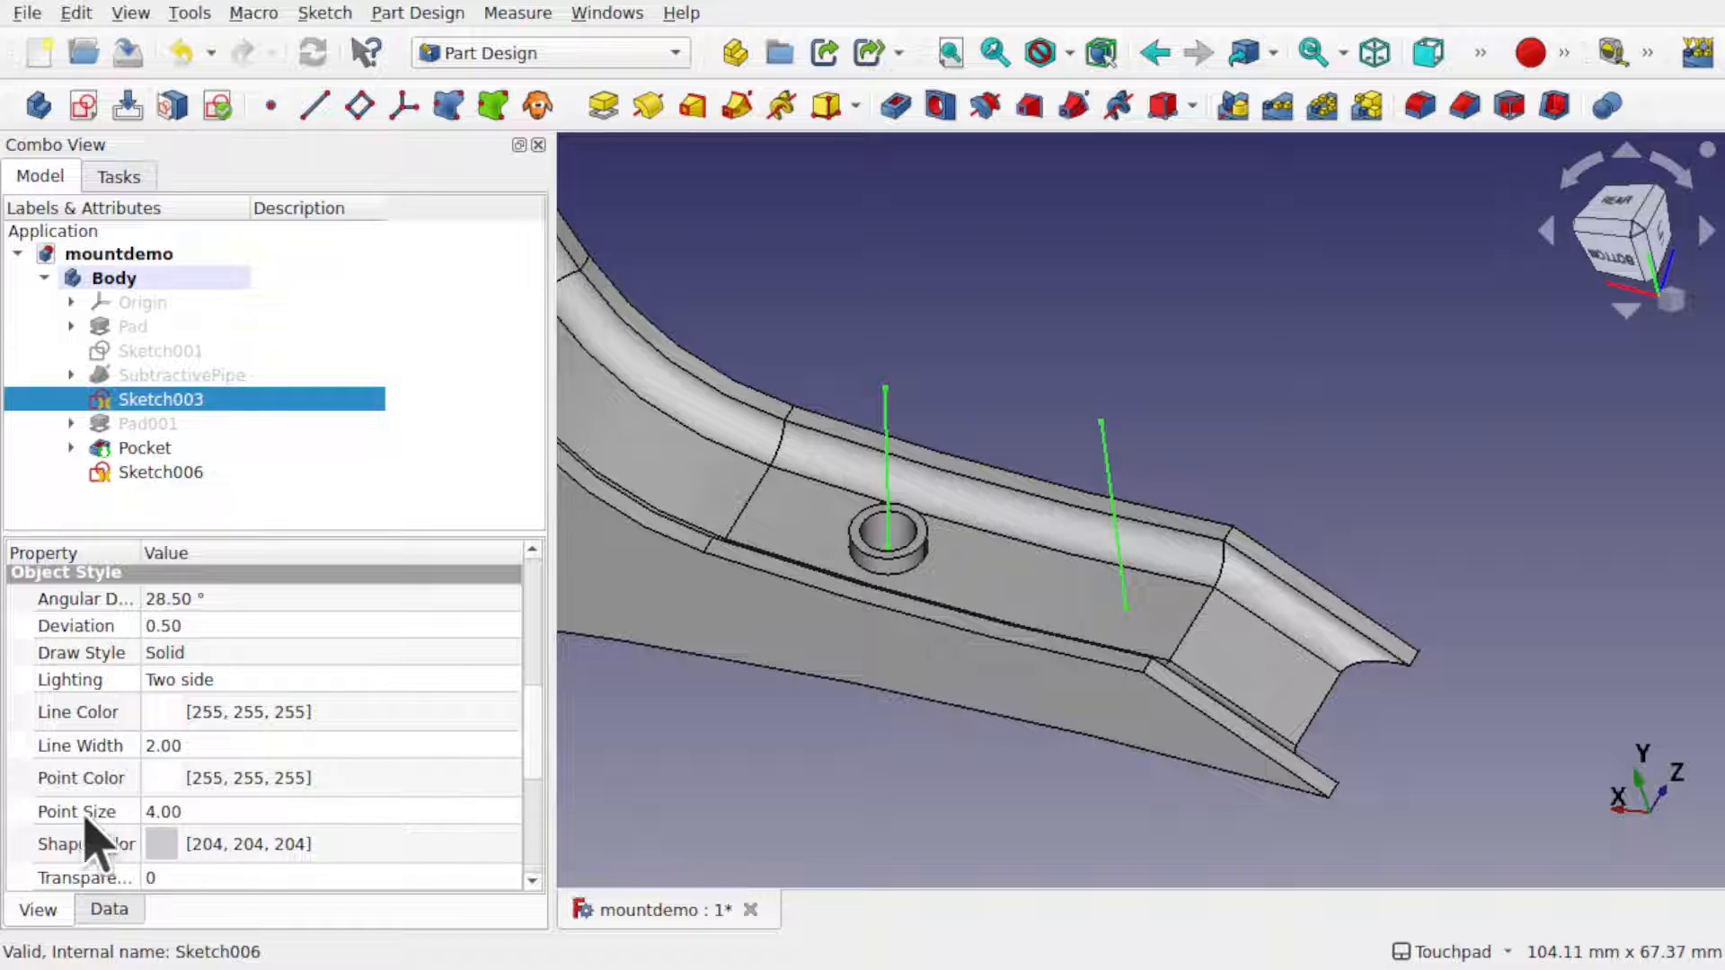
{"action": "left_click", "coordinate": [201, 813]}
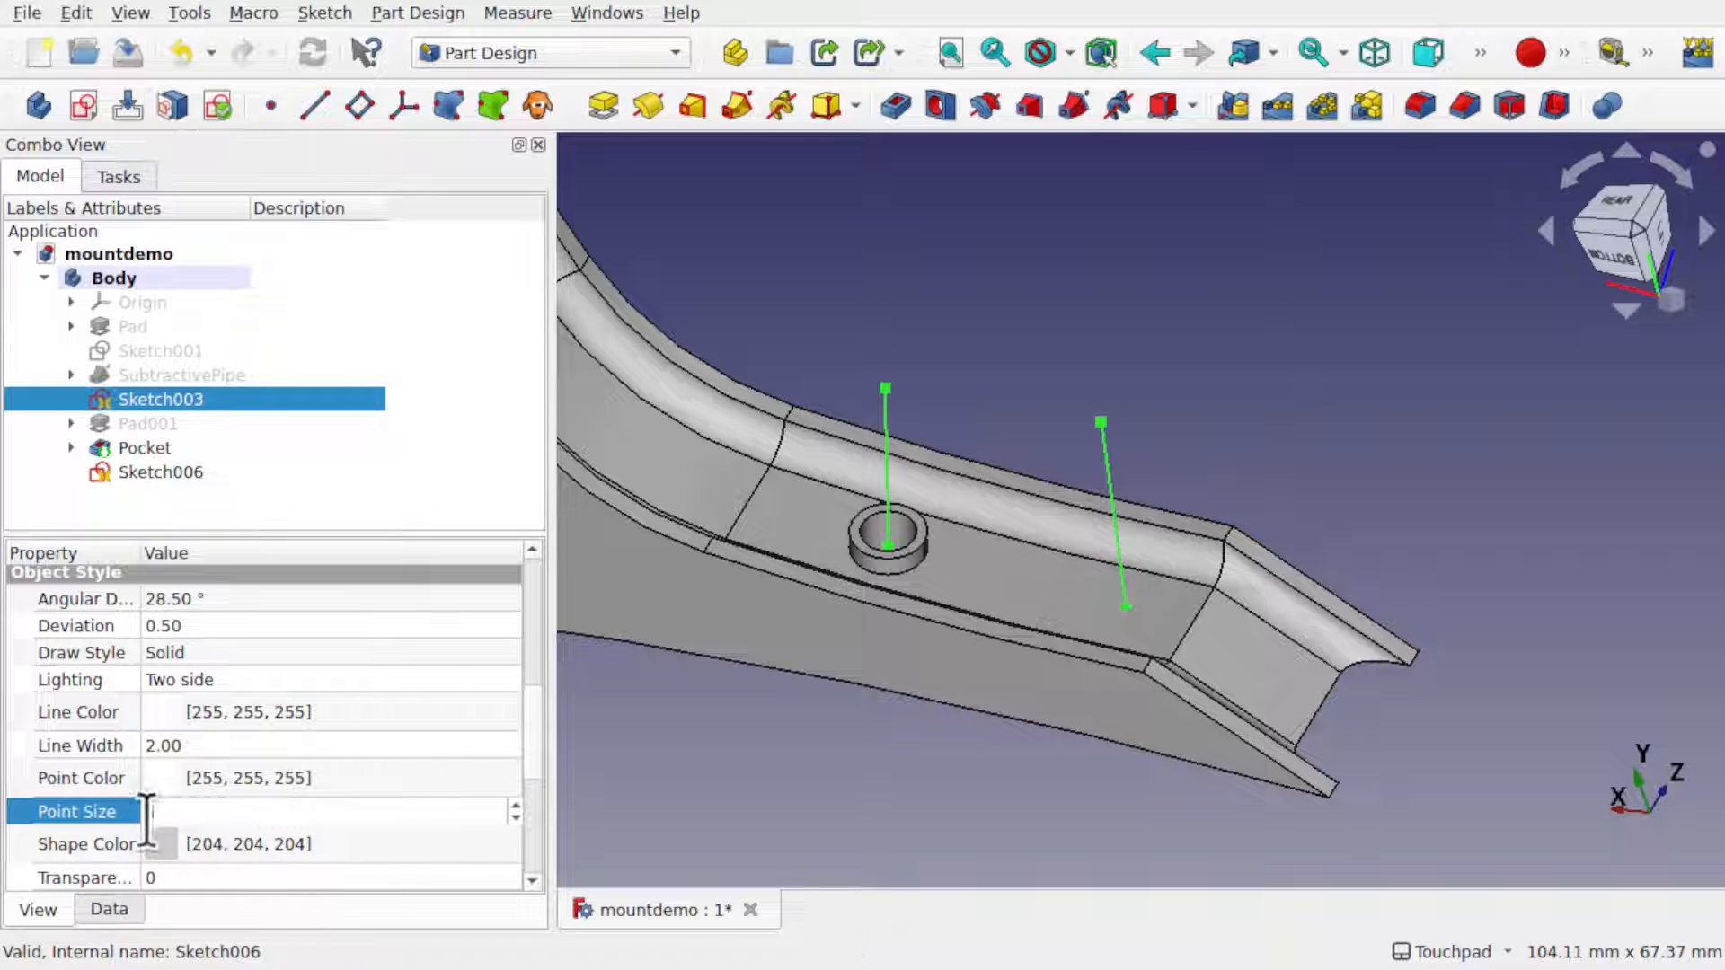
{"action": "left_click", "coordinate": [921, 829]}
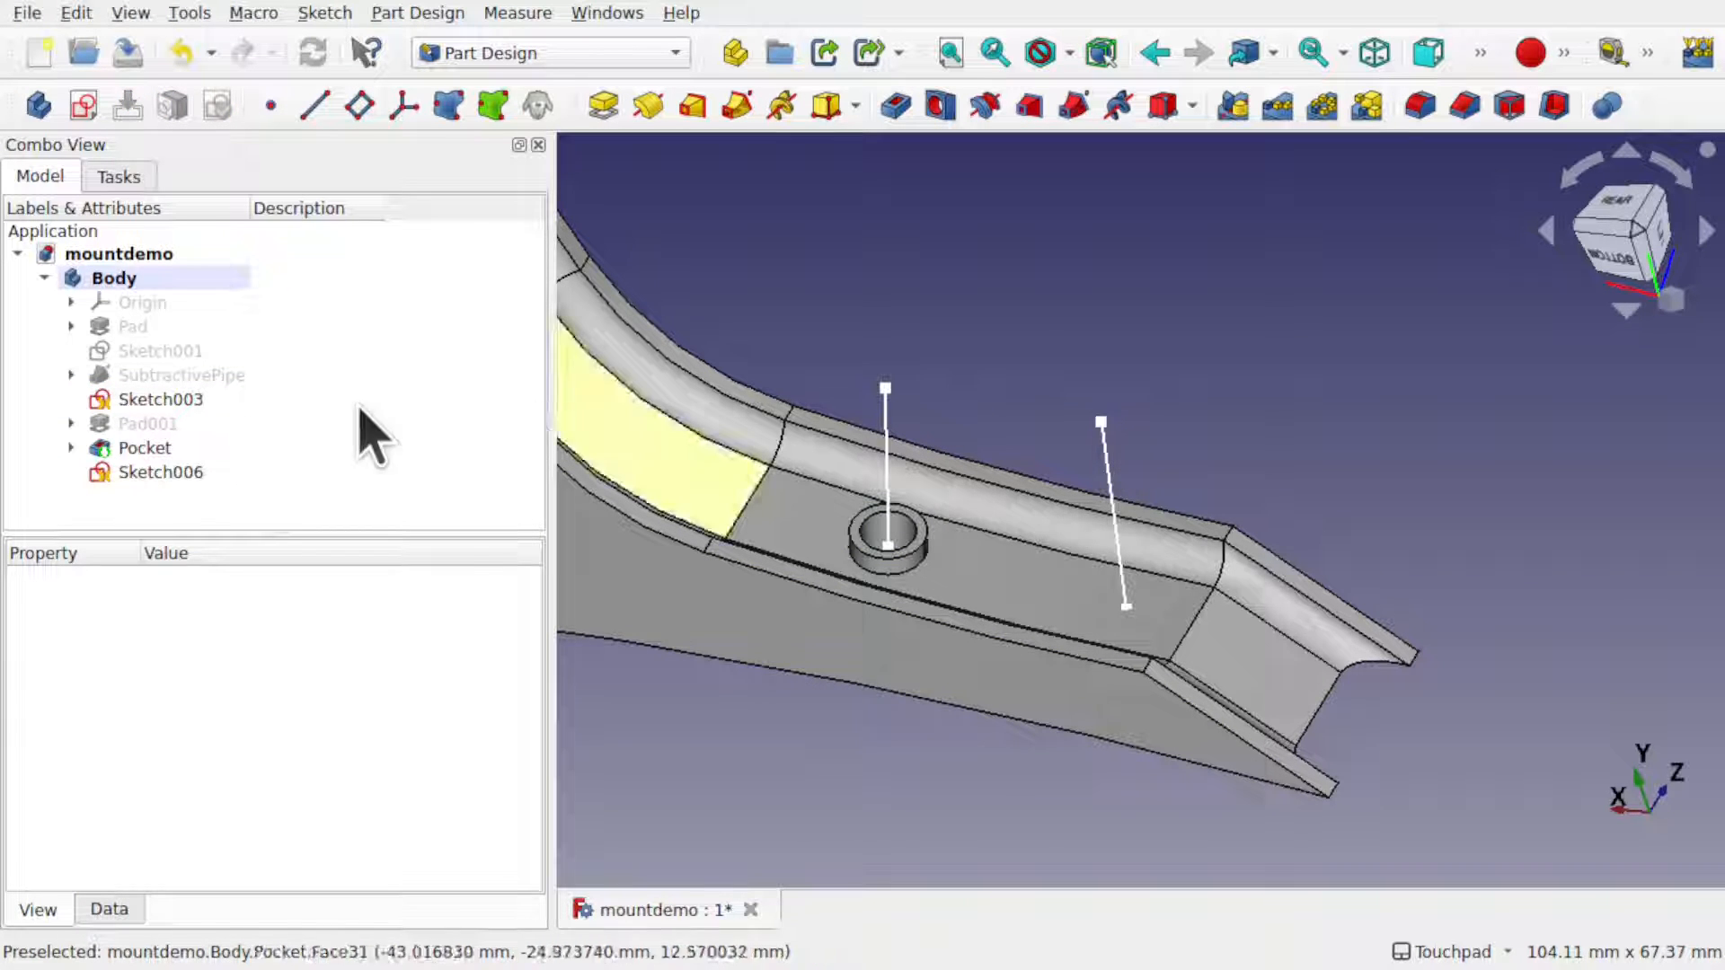
- Edit the hexagon sketch's attachment and replace its first reference with the channel-floor endpoint of the guide line without the ring
{"action": "left_click", "coordinate": [193, 476]}
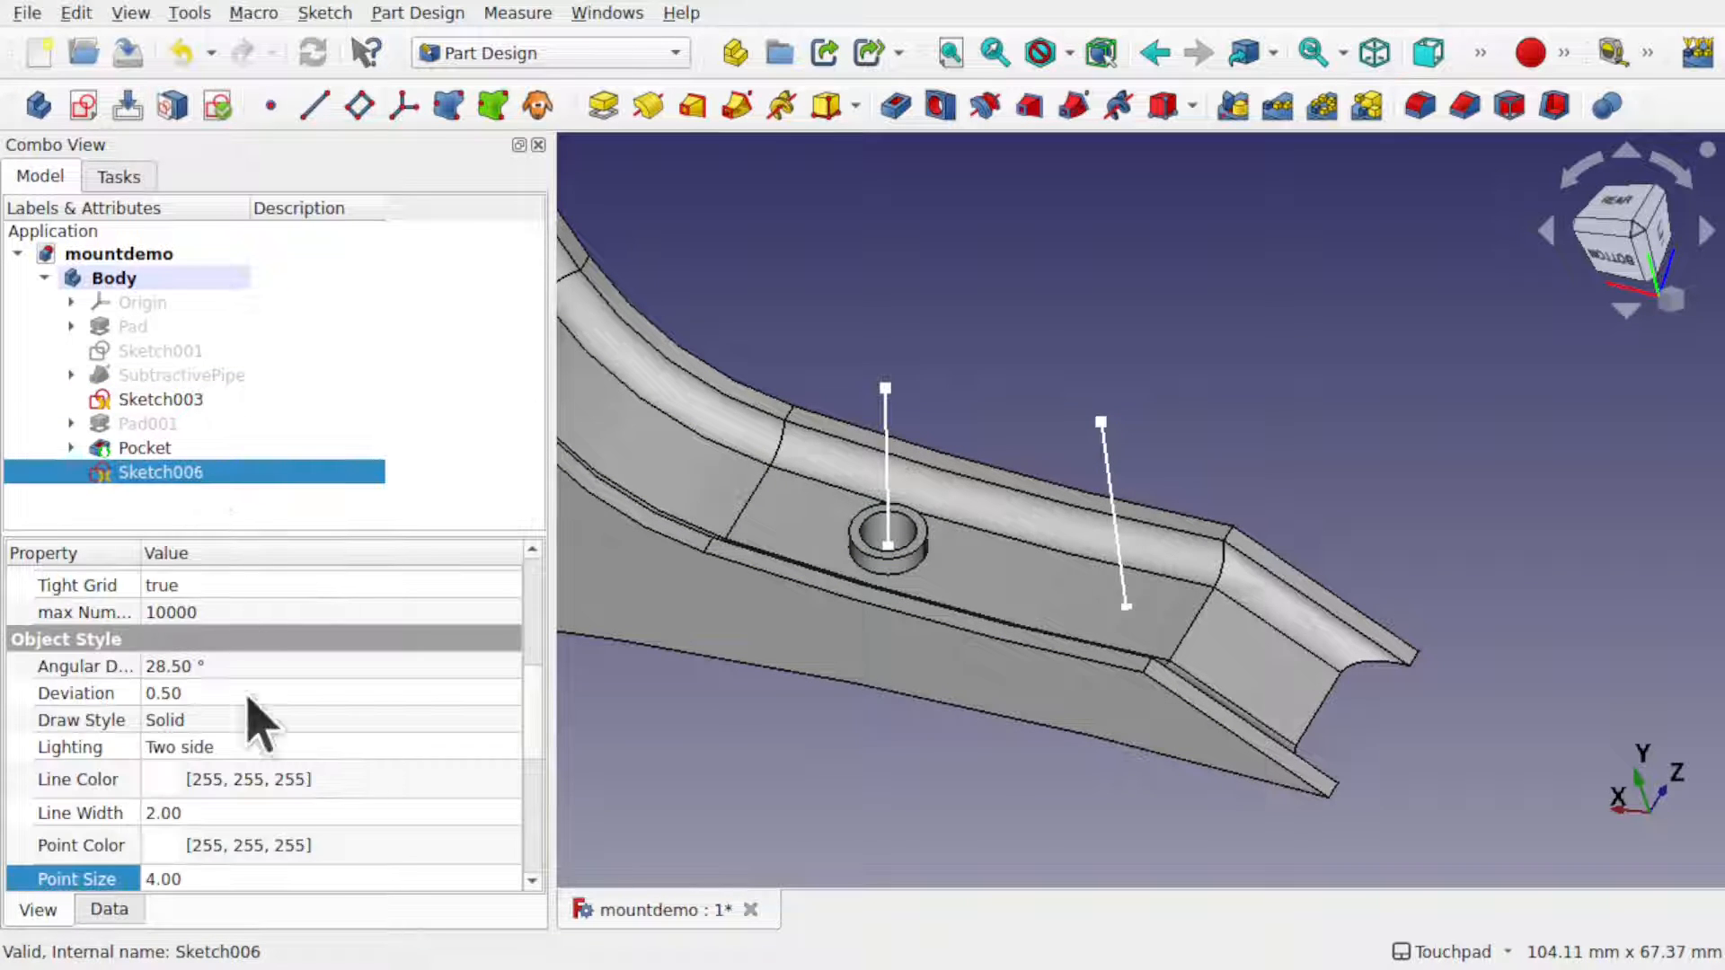
{"action": "left_click", "coordinate": [106, 917]}
{"action": "scroll", "coordinate": [966, 732], "scroll_direction": "down", "scroll_amount": 7}
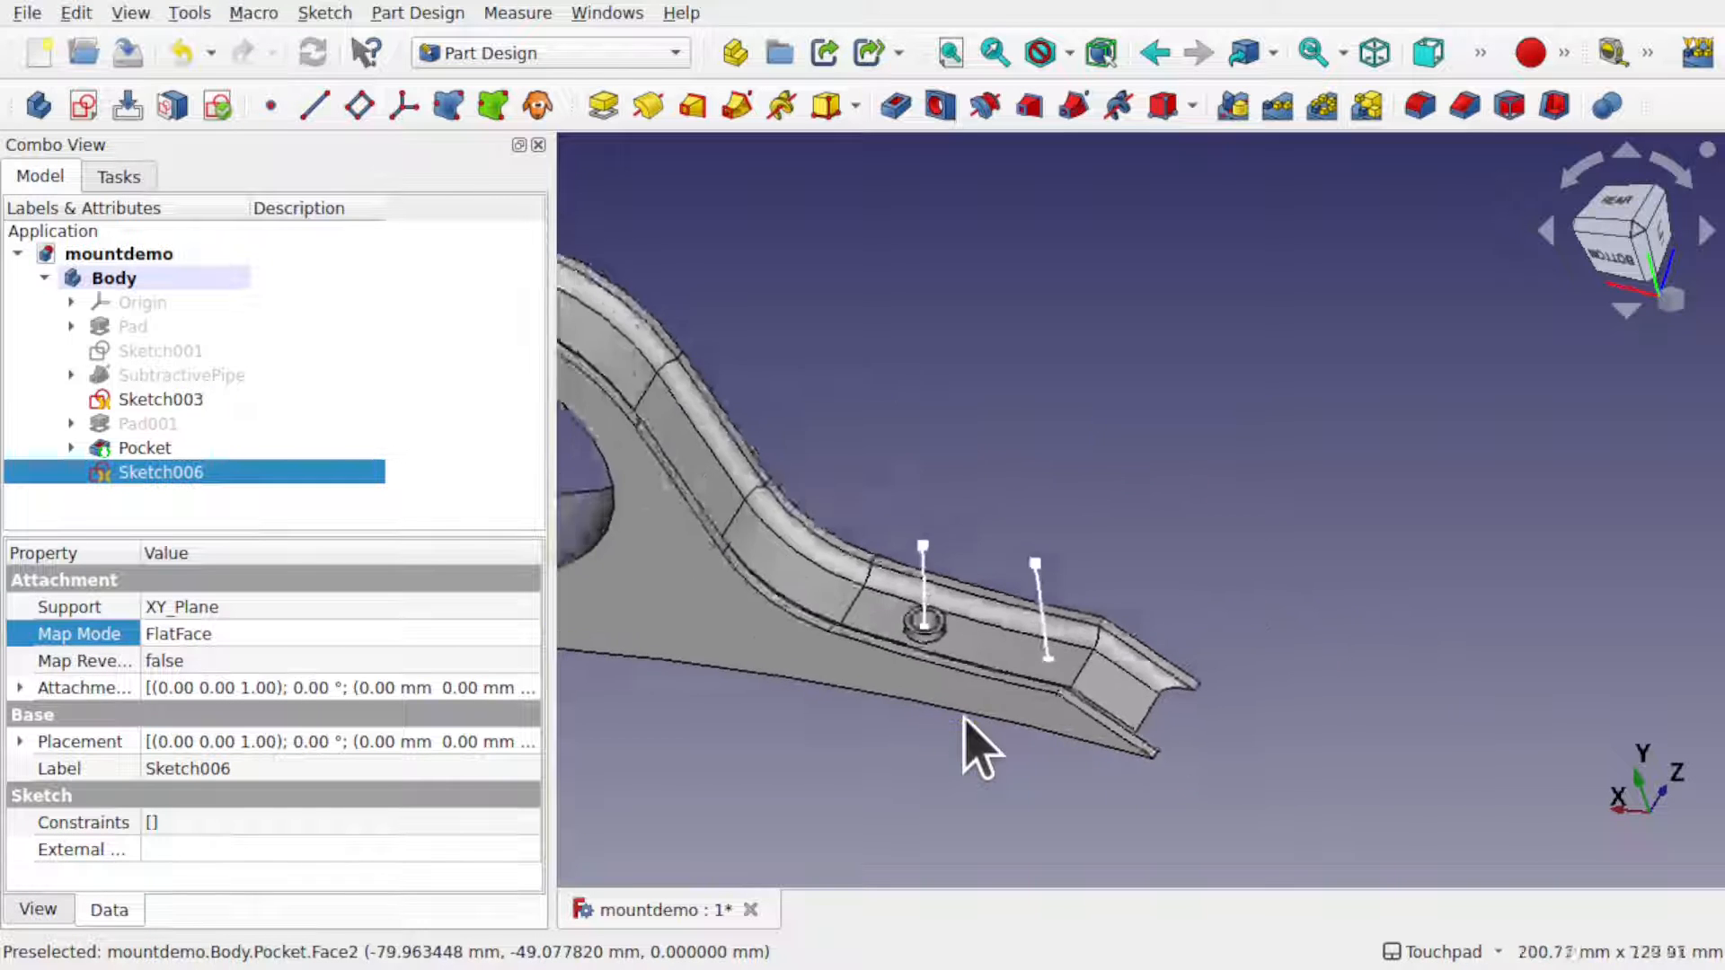
{"action": "scroll", "coordinate": [860, 563], "scroll_direction": "up", "scroll_amount": 6}
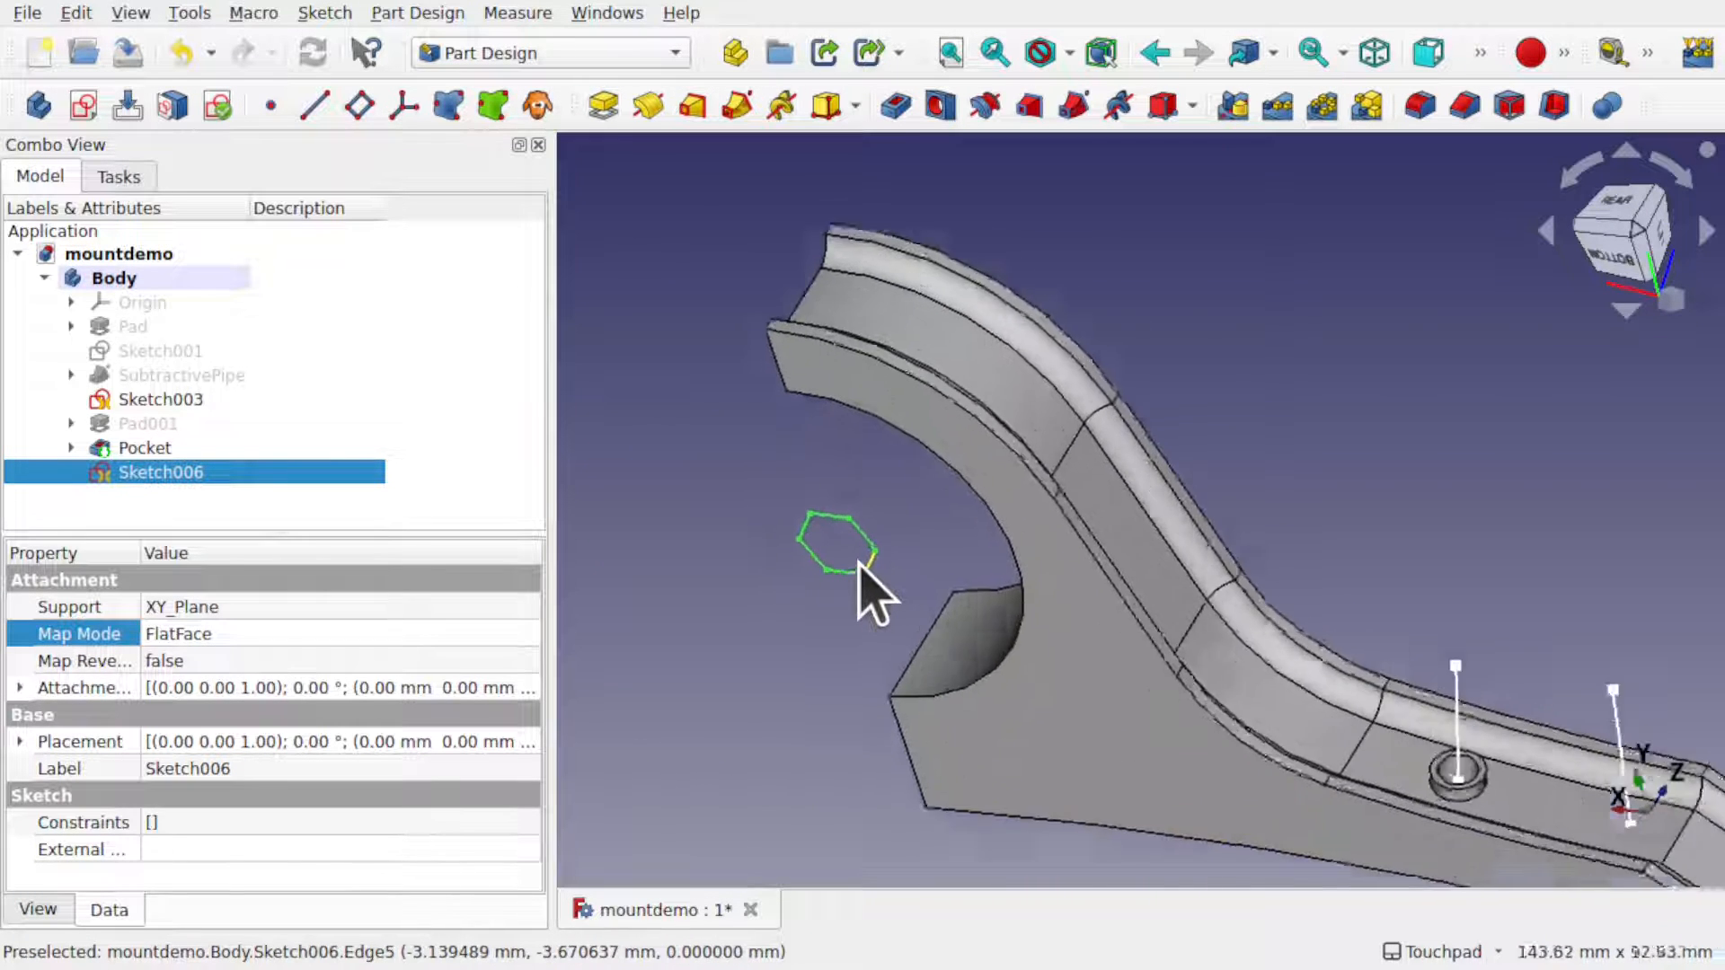
{"action": "middle_click_drag", "start_coordinate": [1288, 426], "coordinate": [1122, 410], "text": "shift"}
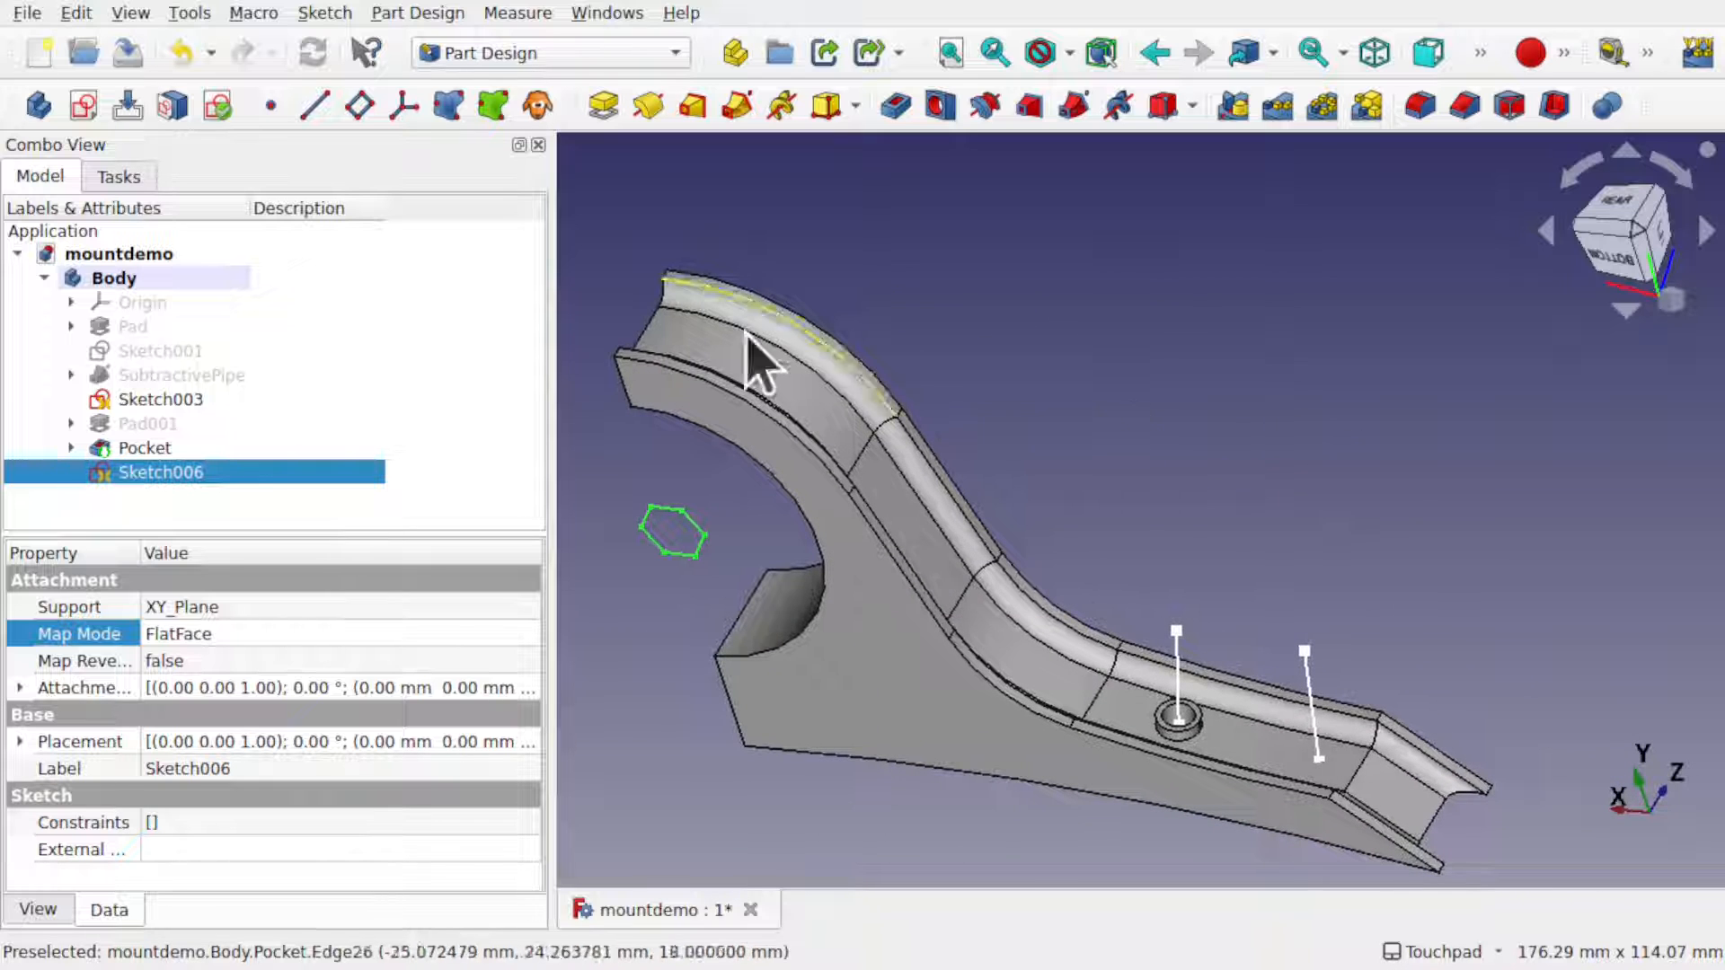
{"action": "left_click", "coordinate": [525, 636]}
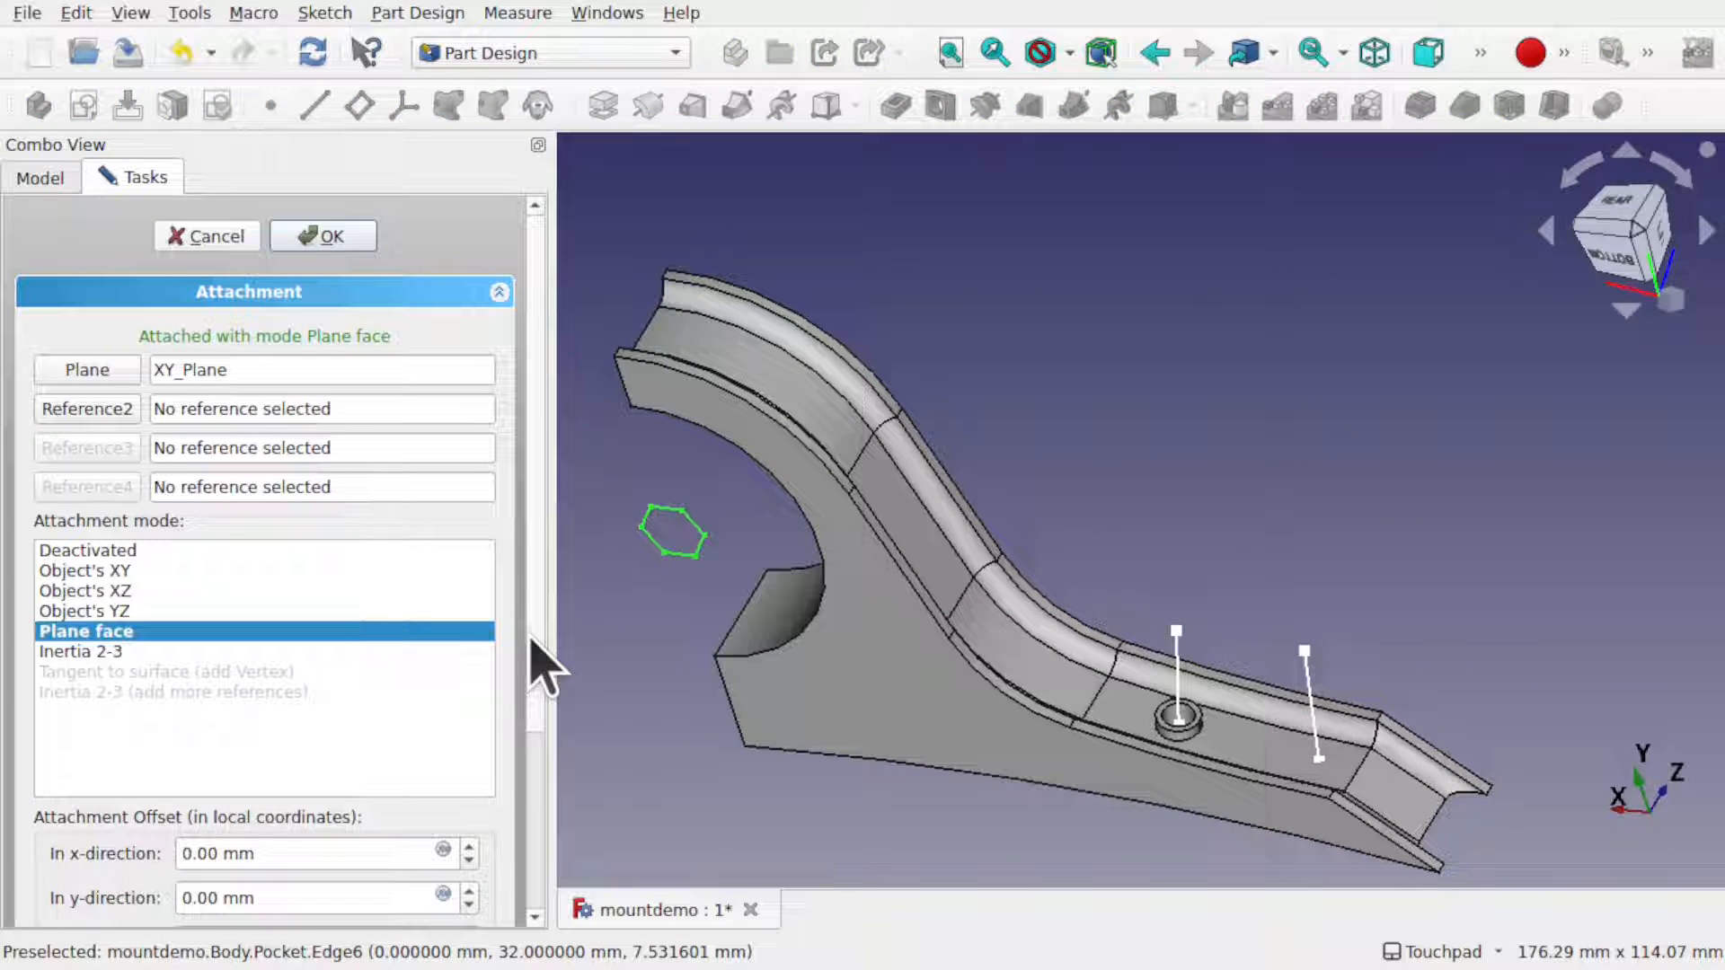
{"action": "left_click", "coordinate": [88, 371]}
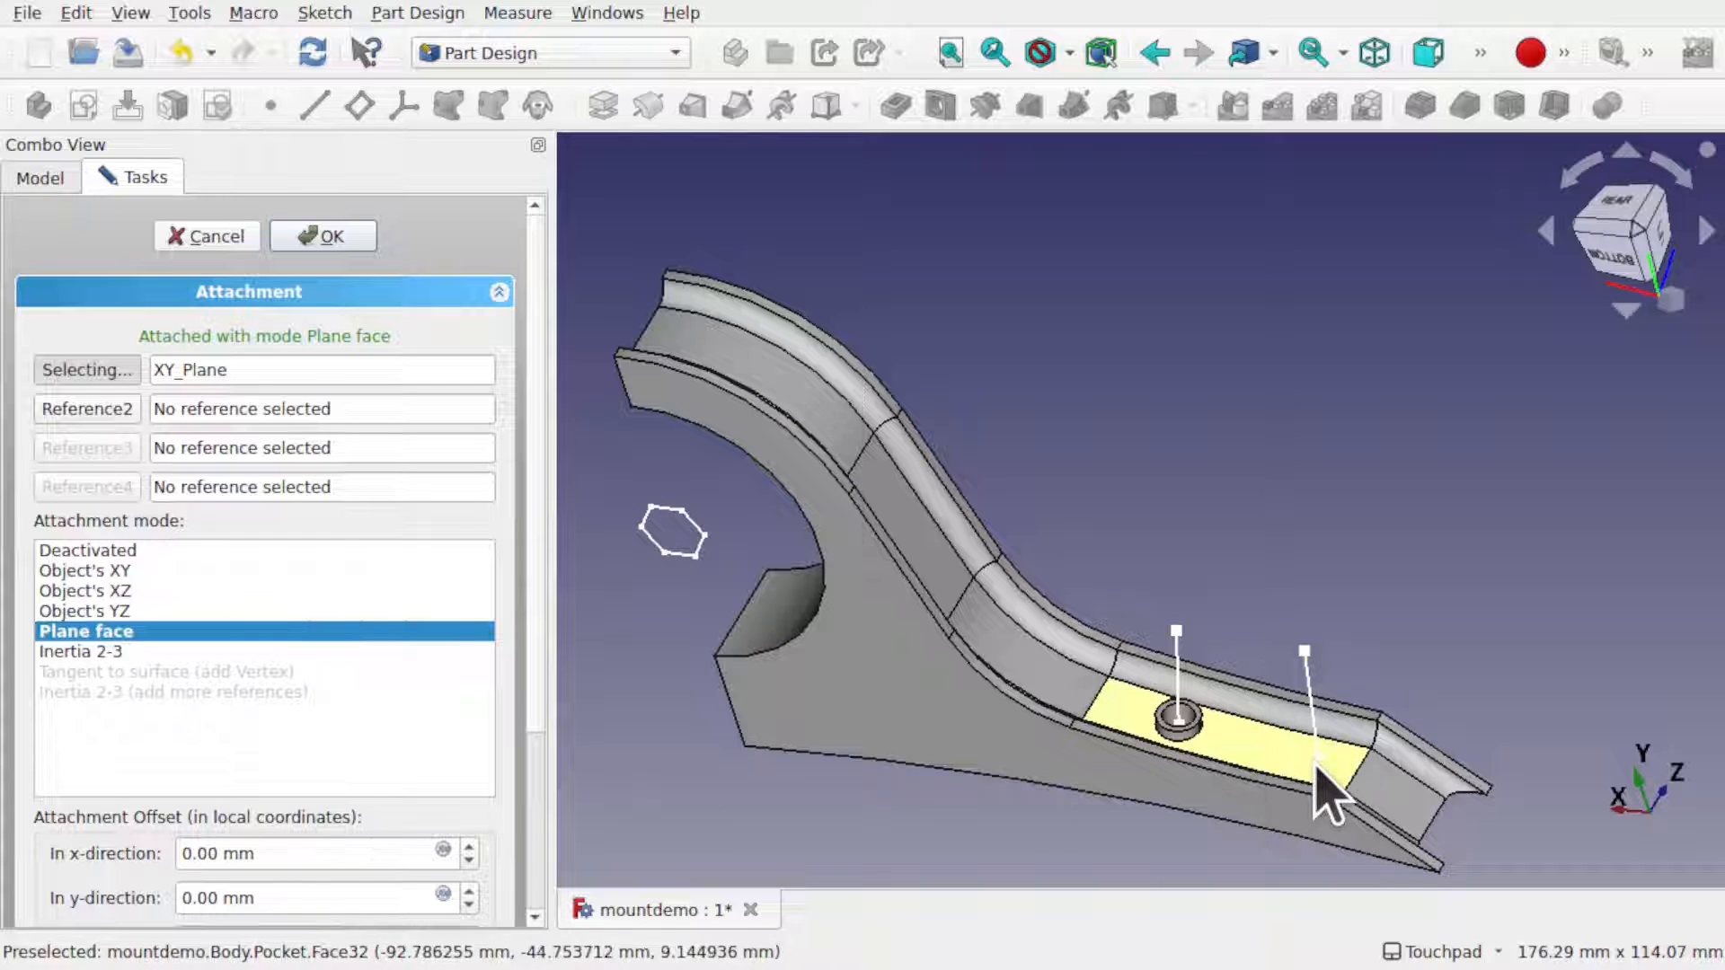
{"action": "scroll", "coordinate": [1325, 791], "scroll_direction": "up", "scroll_amount": 8}
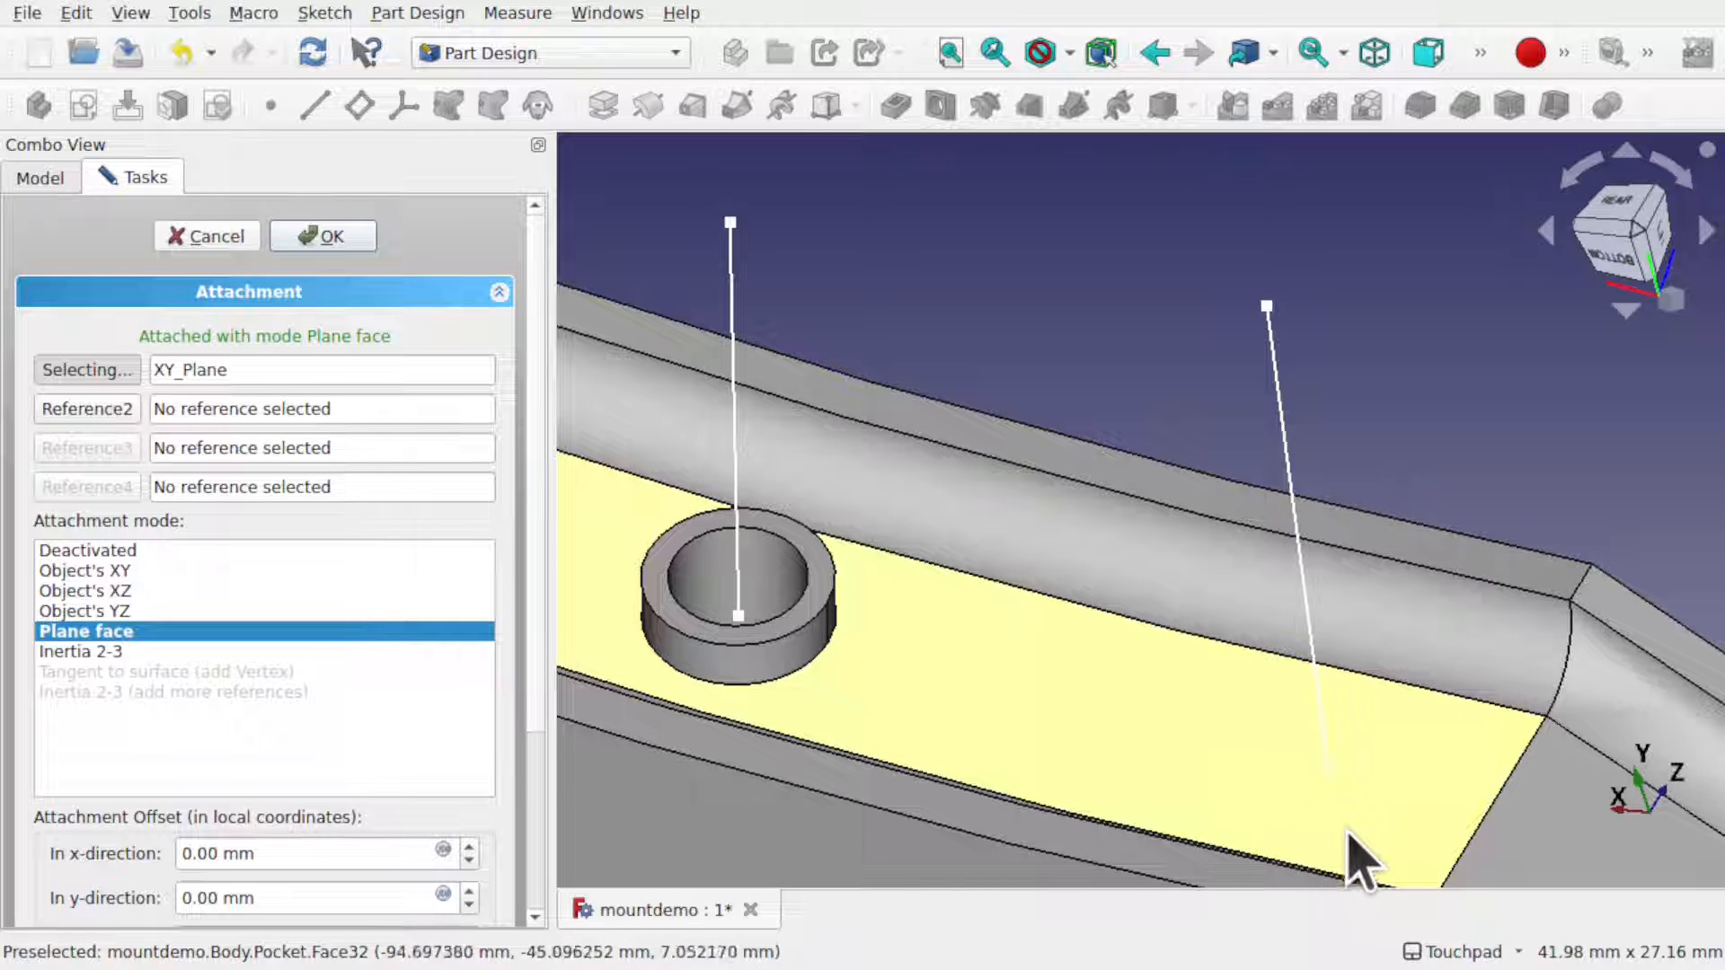
{"action": "left_click", "coordinate": [1329, 770]}
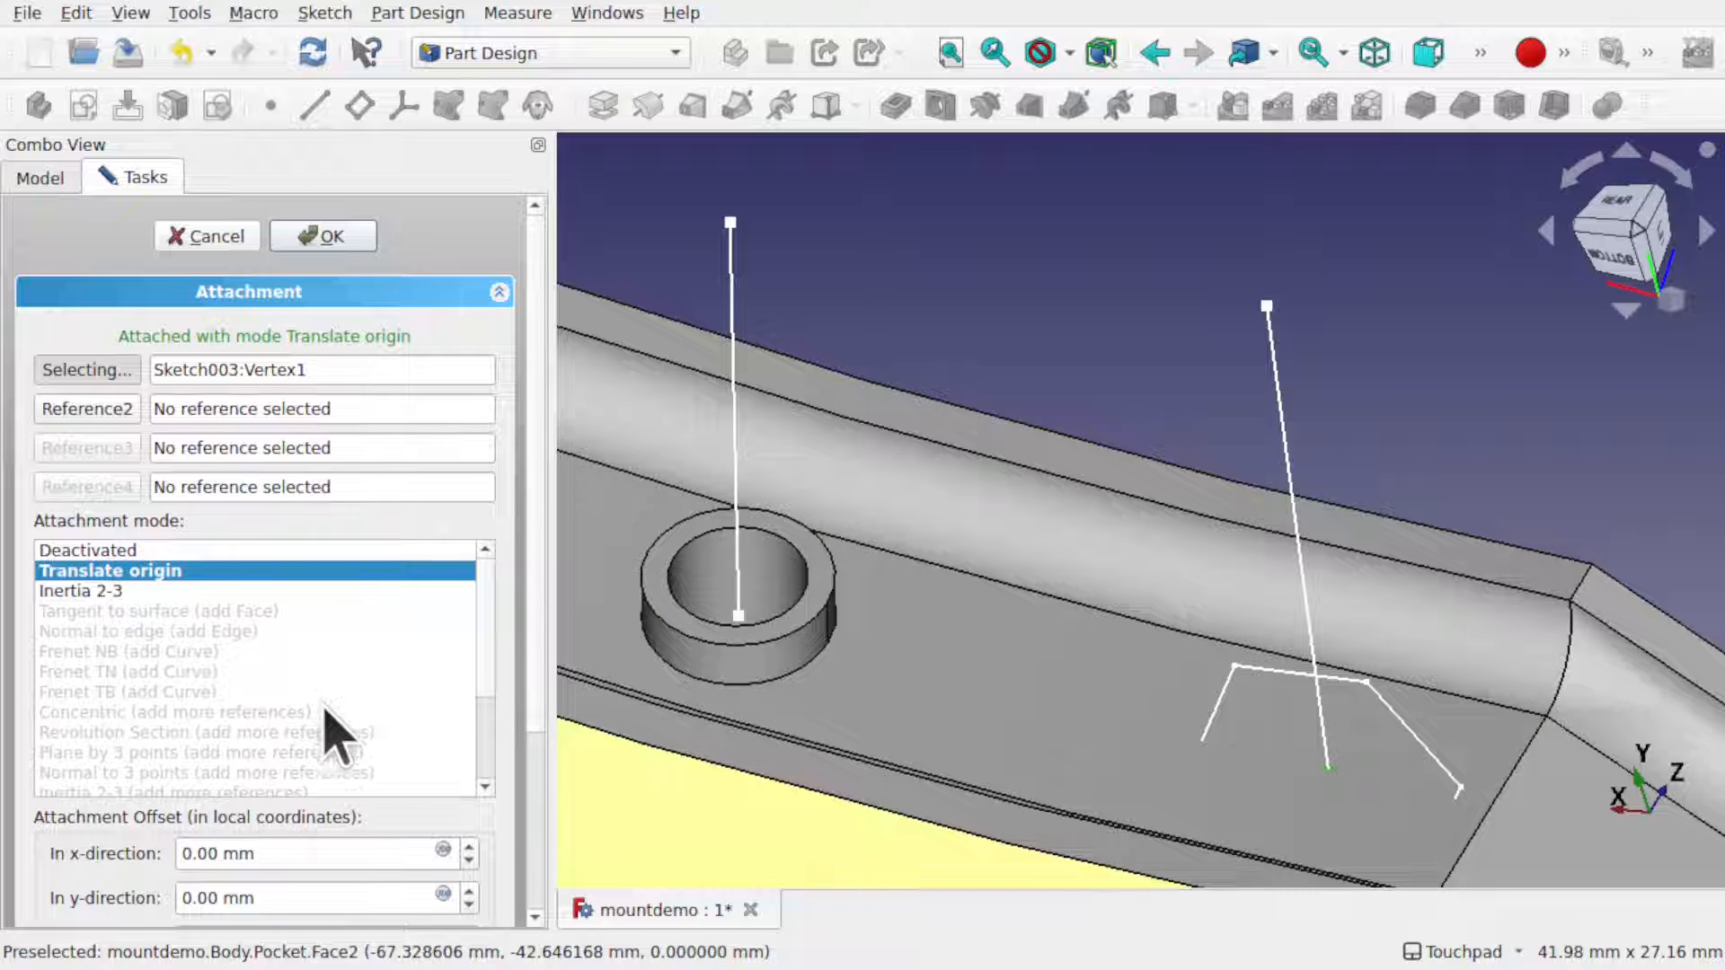
- Add that same guide line as the second attachment reference and choose the Normal to edge mode
{"action": "mouse_move", "coordinate": [325, 712]}
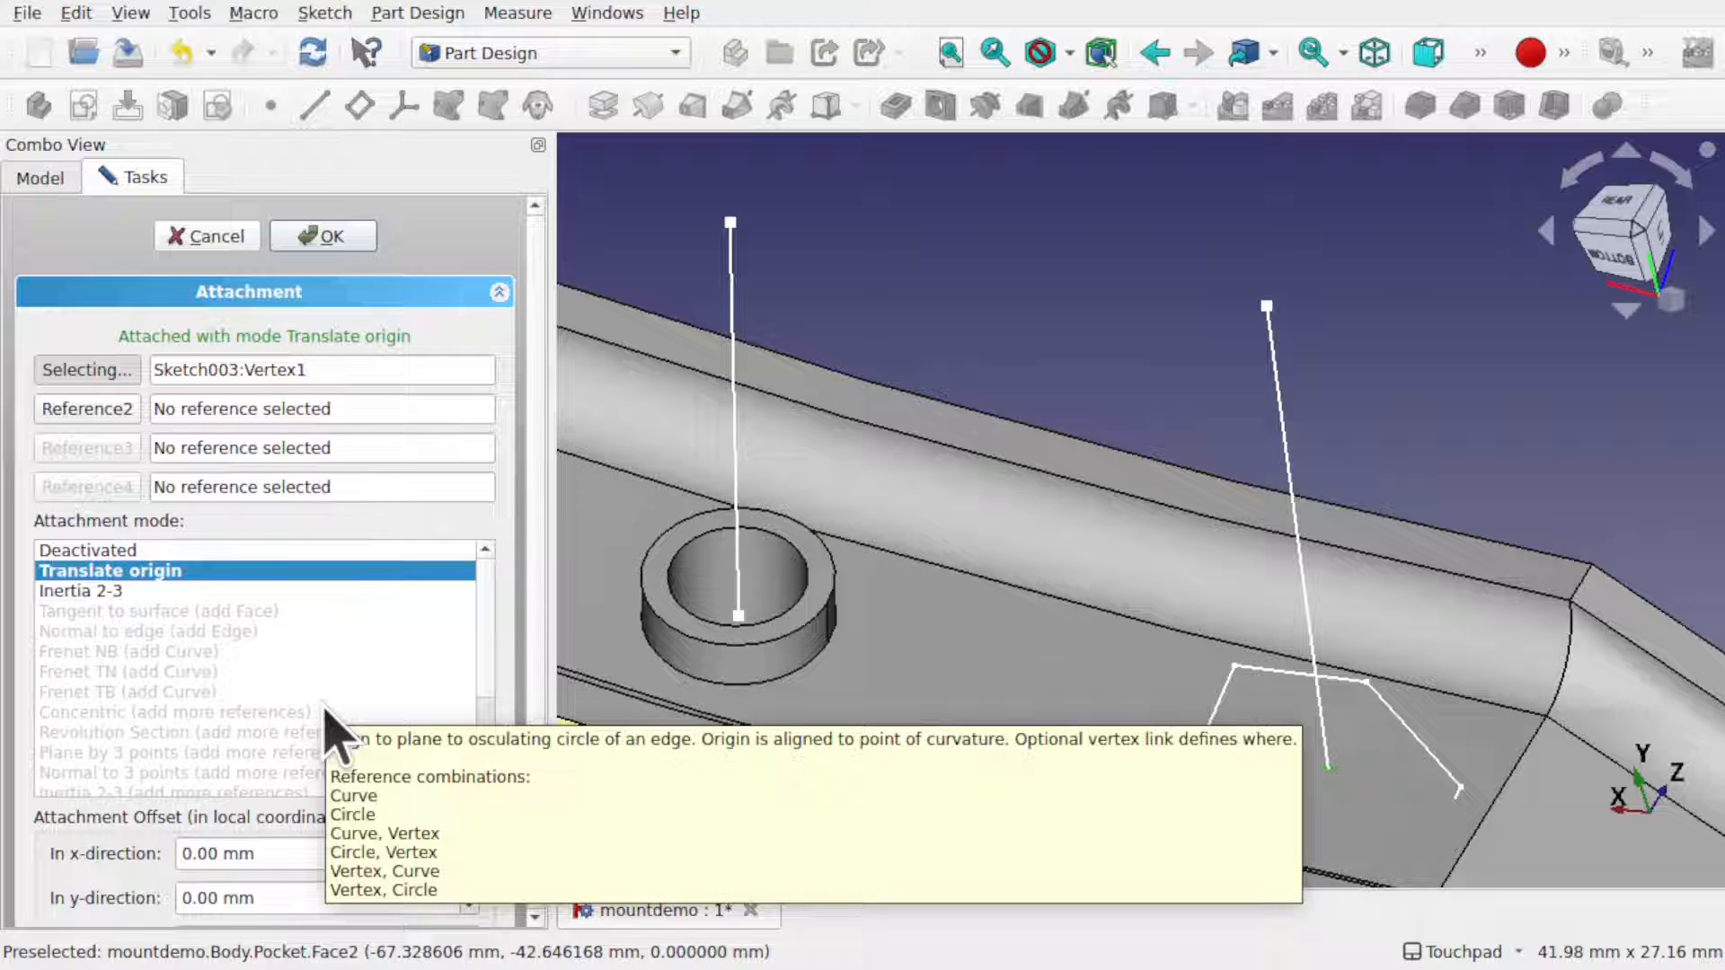
{"action": "left_click", "coordinate": [101, 415]}
{"action": "left_click", "coordinate": [1292, 460]}
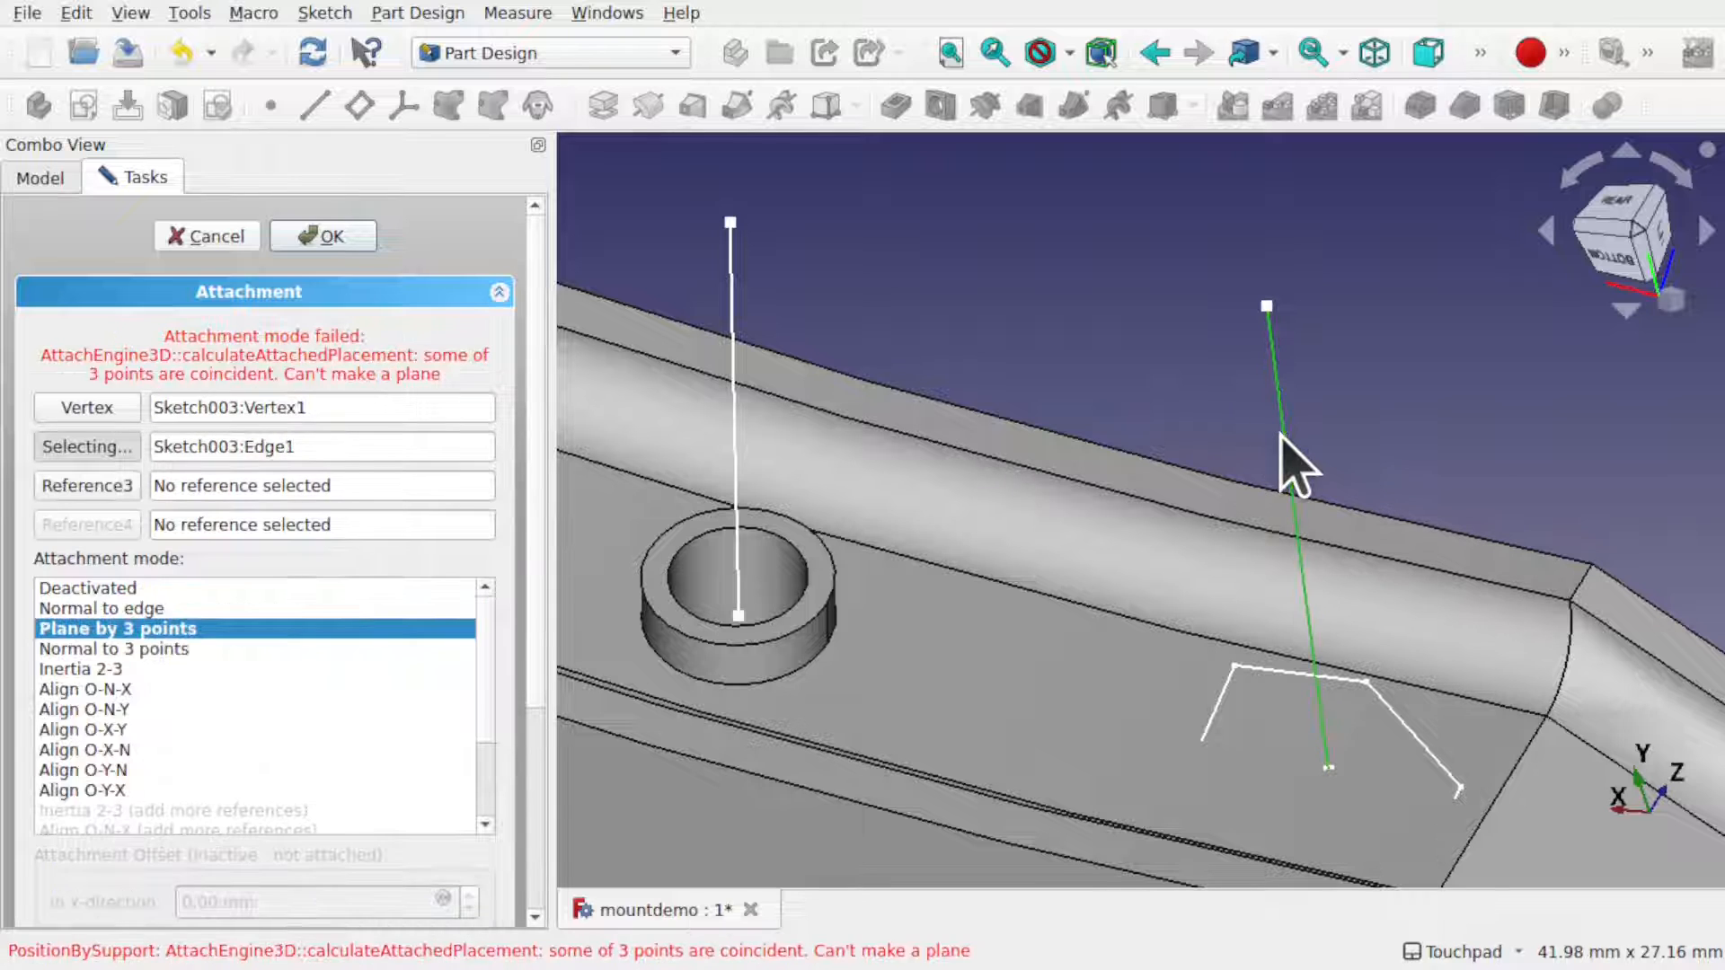
{"action": "left_click", "coordinate": [154, 611]}
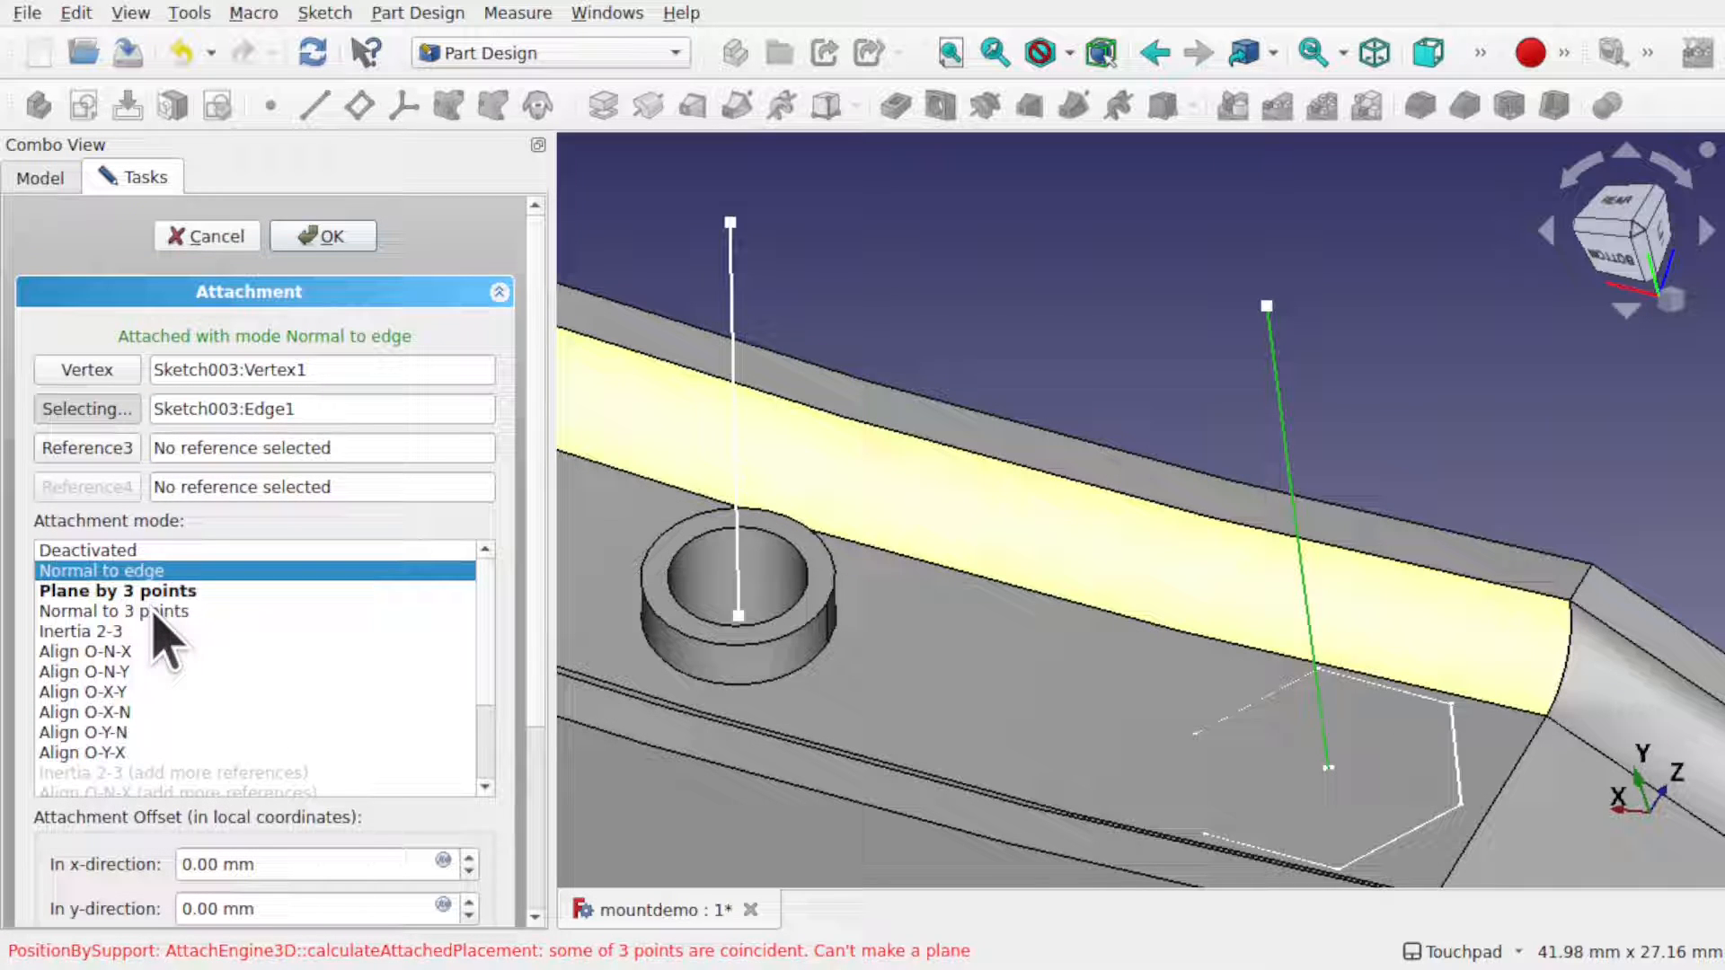
- Add the guide line's free upper endpoint as the third reference and accept the attachment with the Align O-N-X mode
{"action": "left_click", "coordinate": [97, 449]}
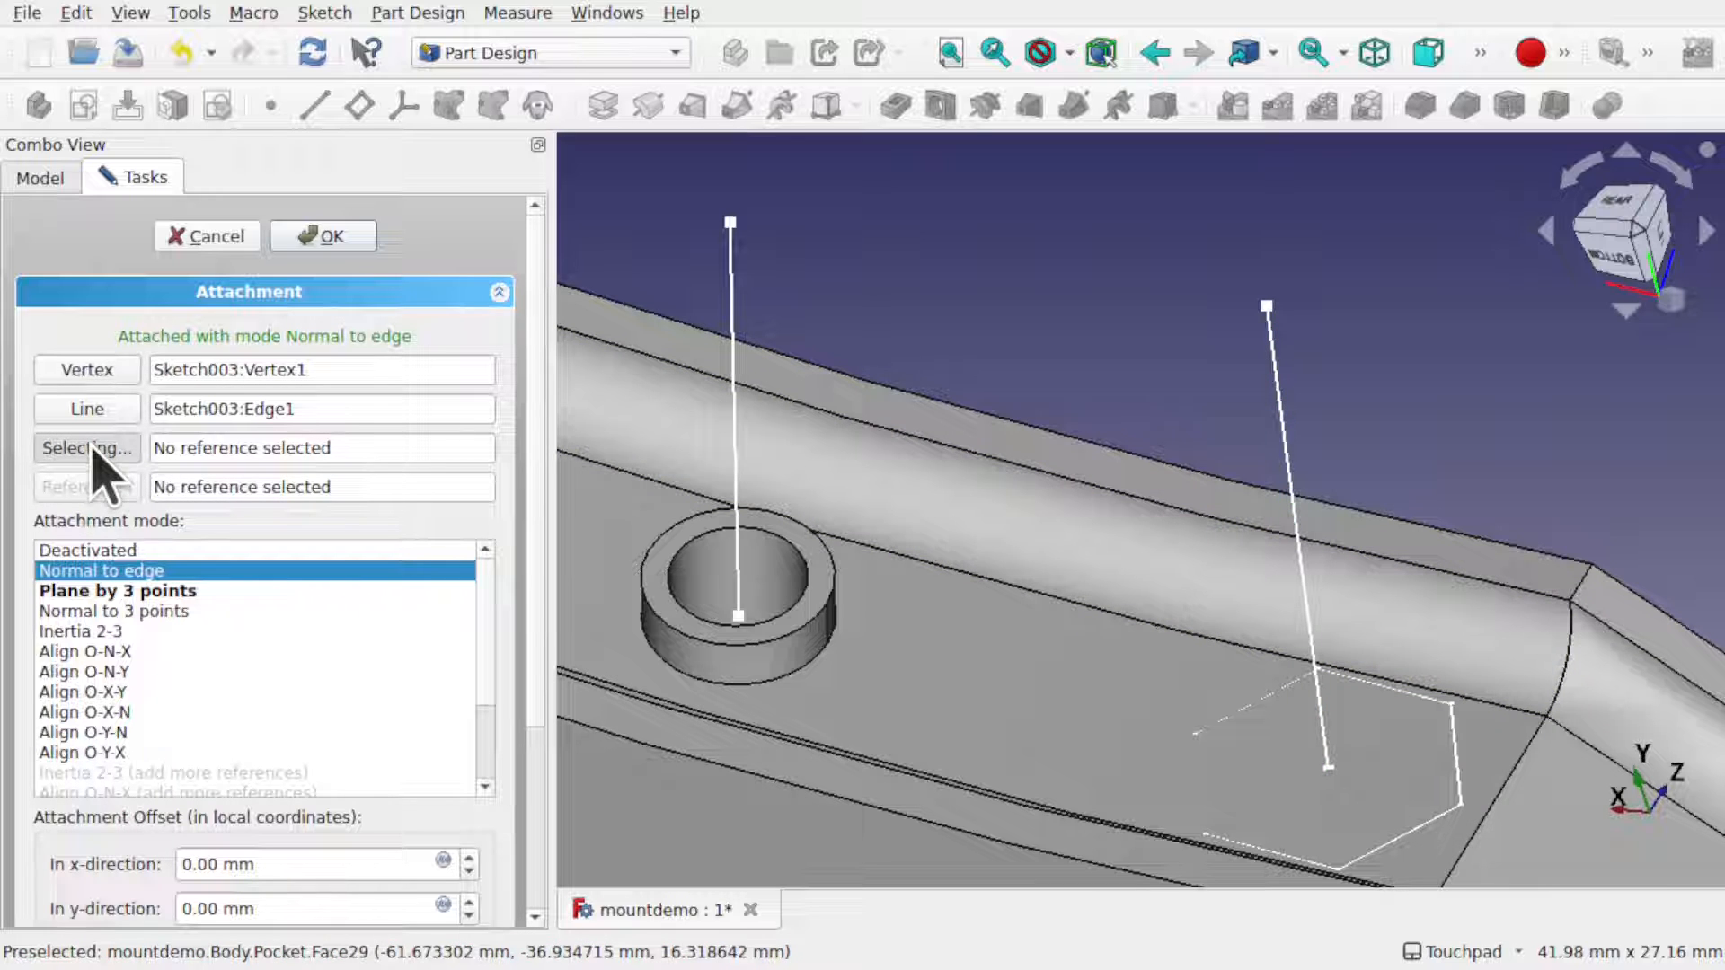
{"action": "left_click", "coordinate": [1266, 306]}
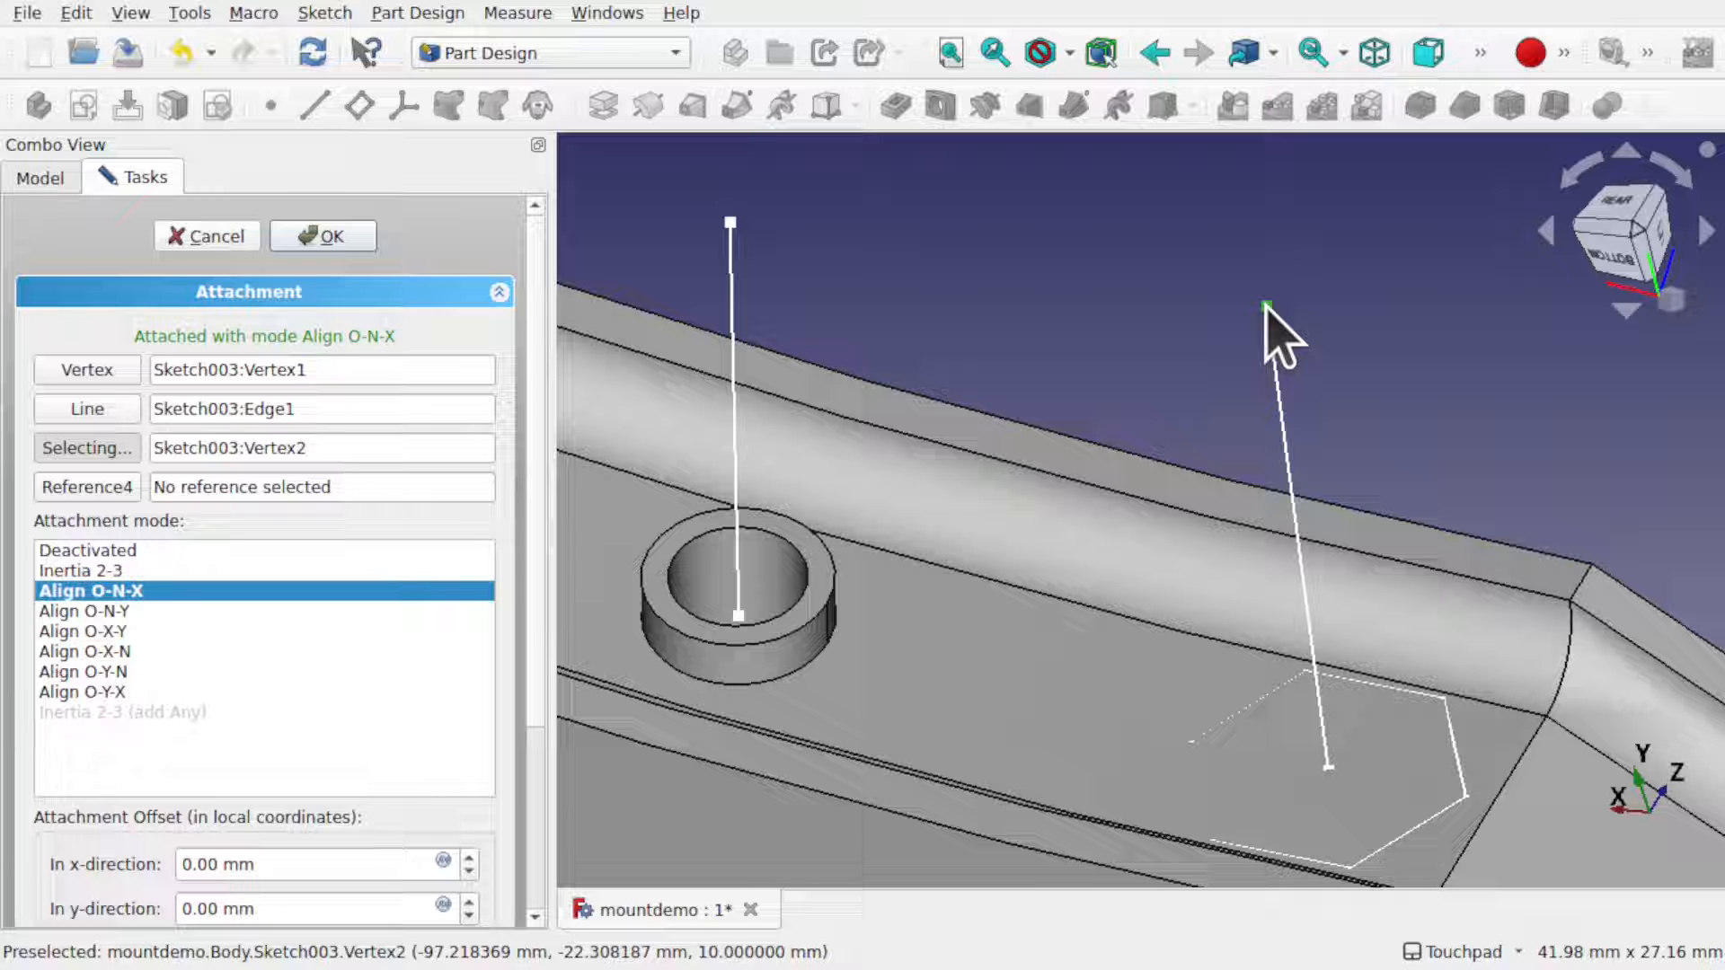
{"action": "left_click", "coordinate": [324, 247]}
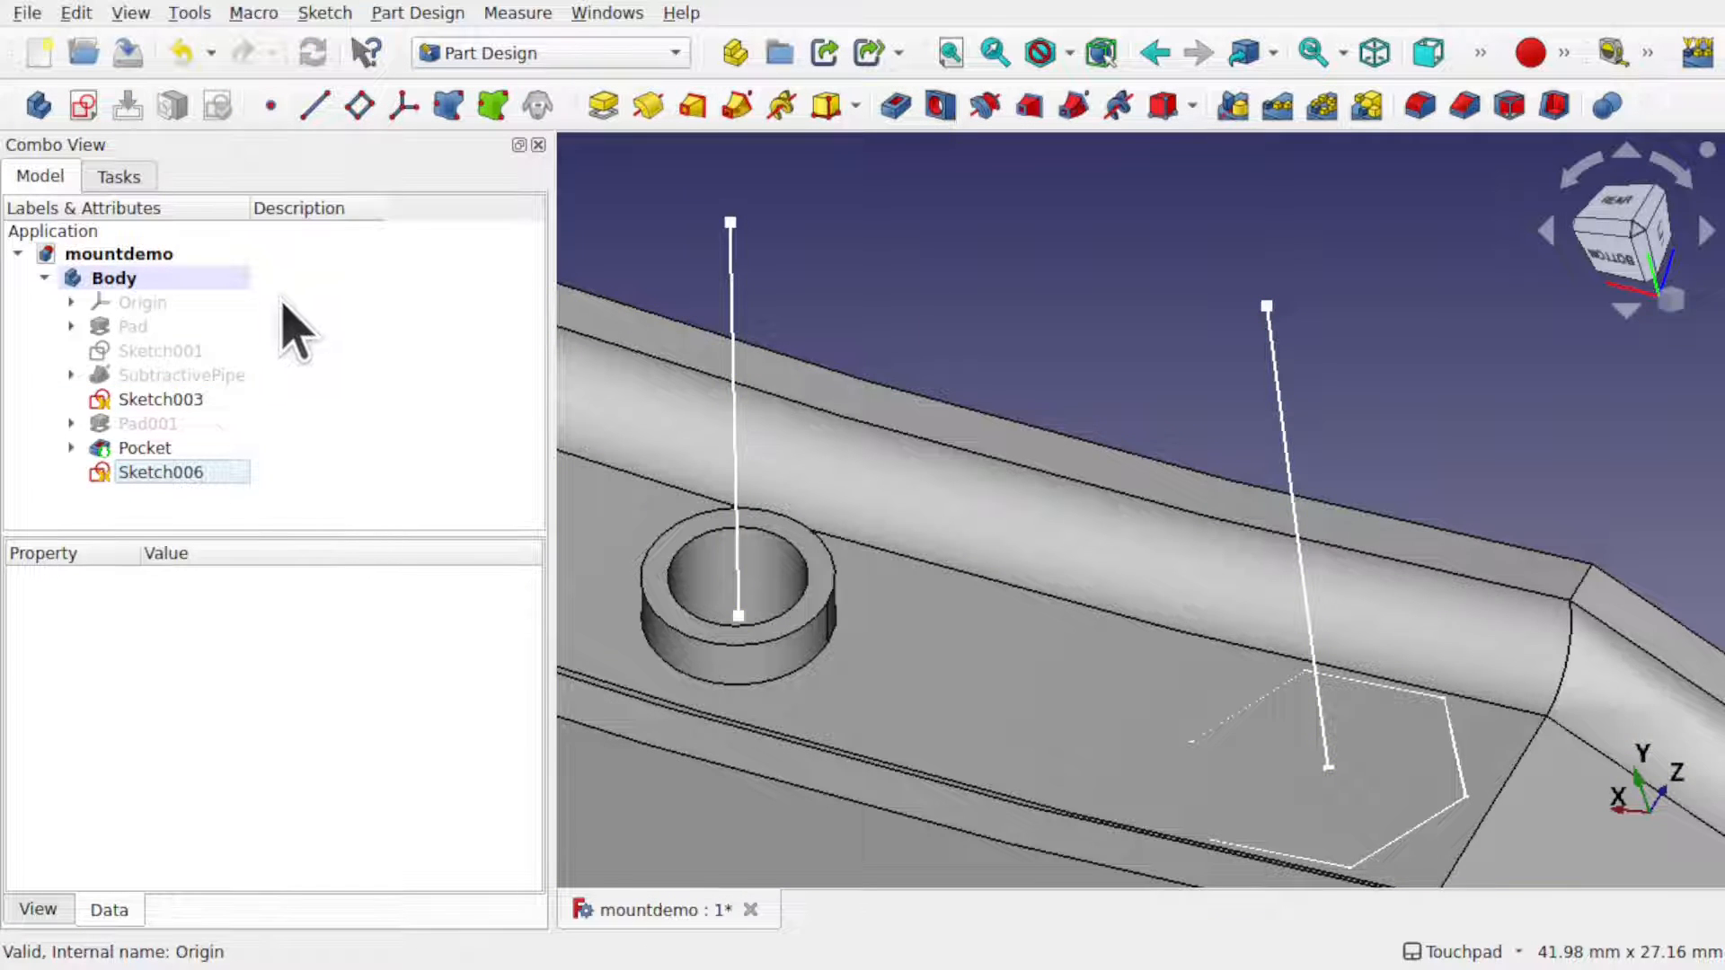
- Pad the hexagon sketch with the Two dimensions type, using a 2 mm length and a 1 mm second length
{"action": "left_click", "coordinate": [188, 474]}
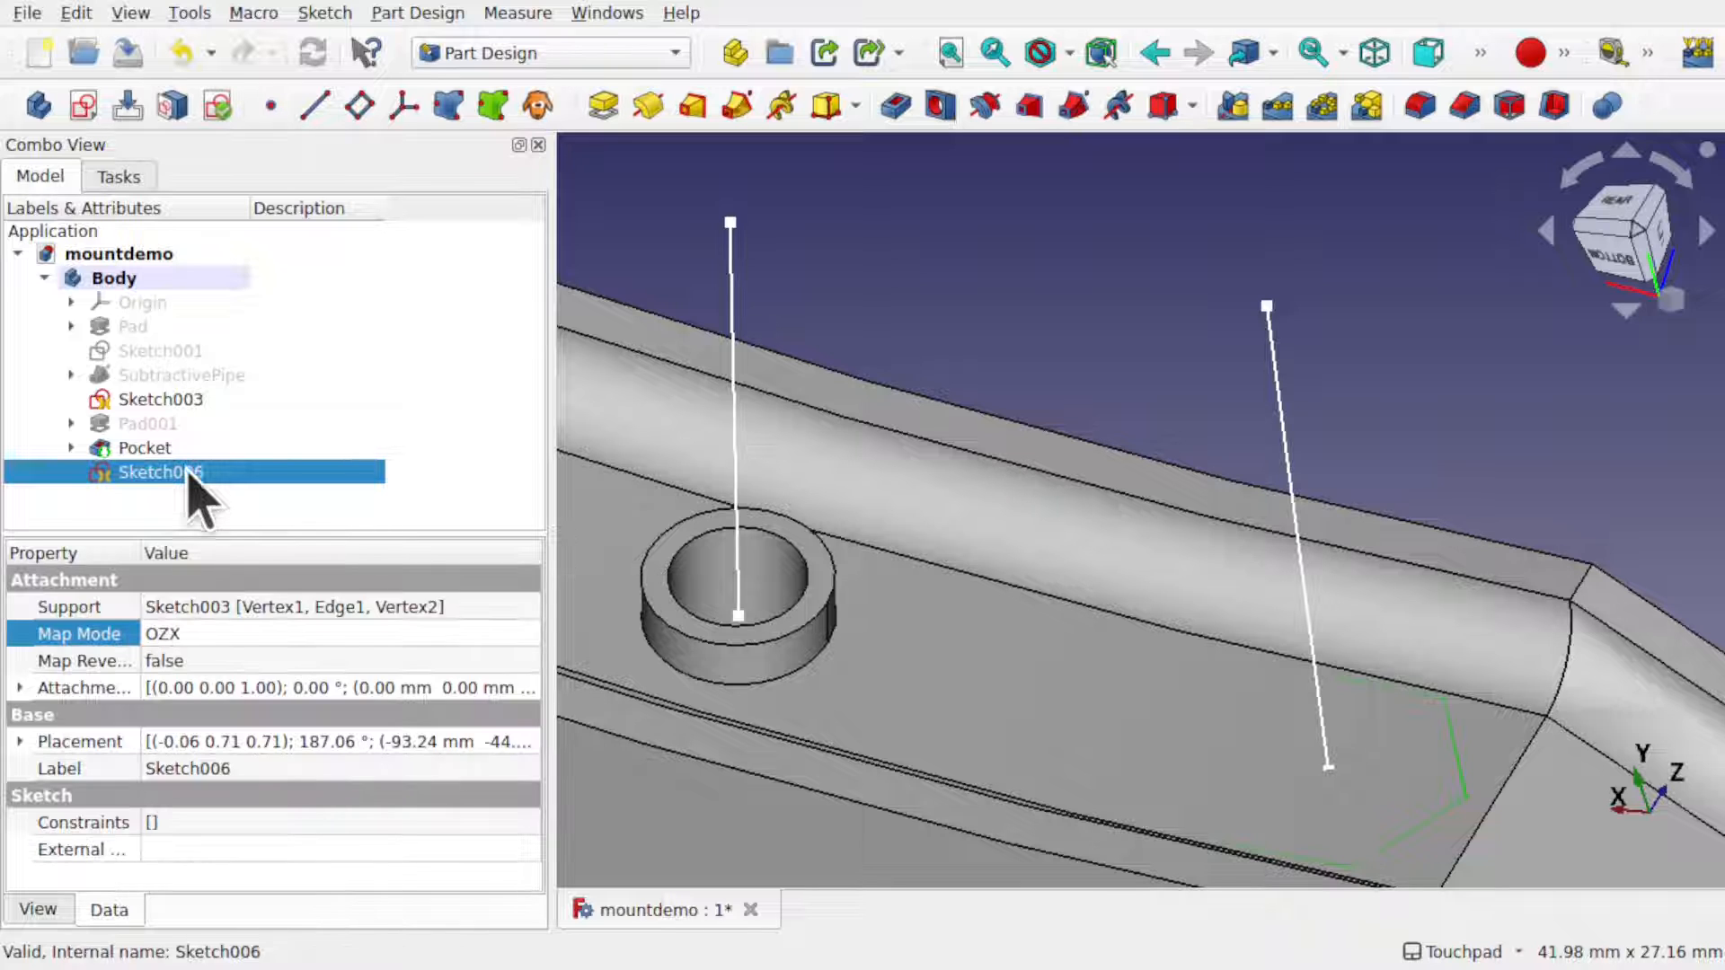
{"action": "left_click", "coordinate": [602, 106]}
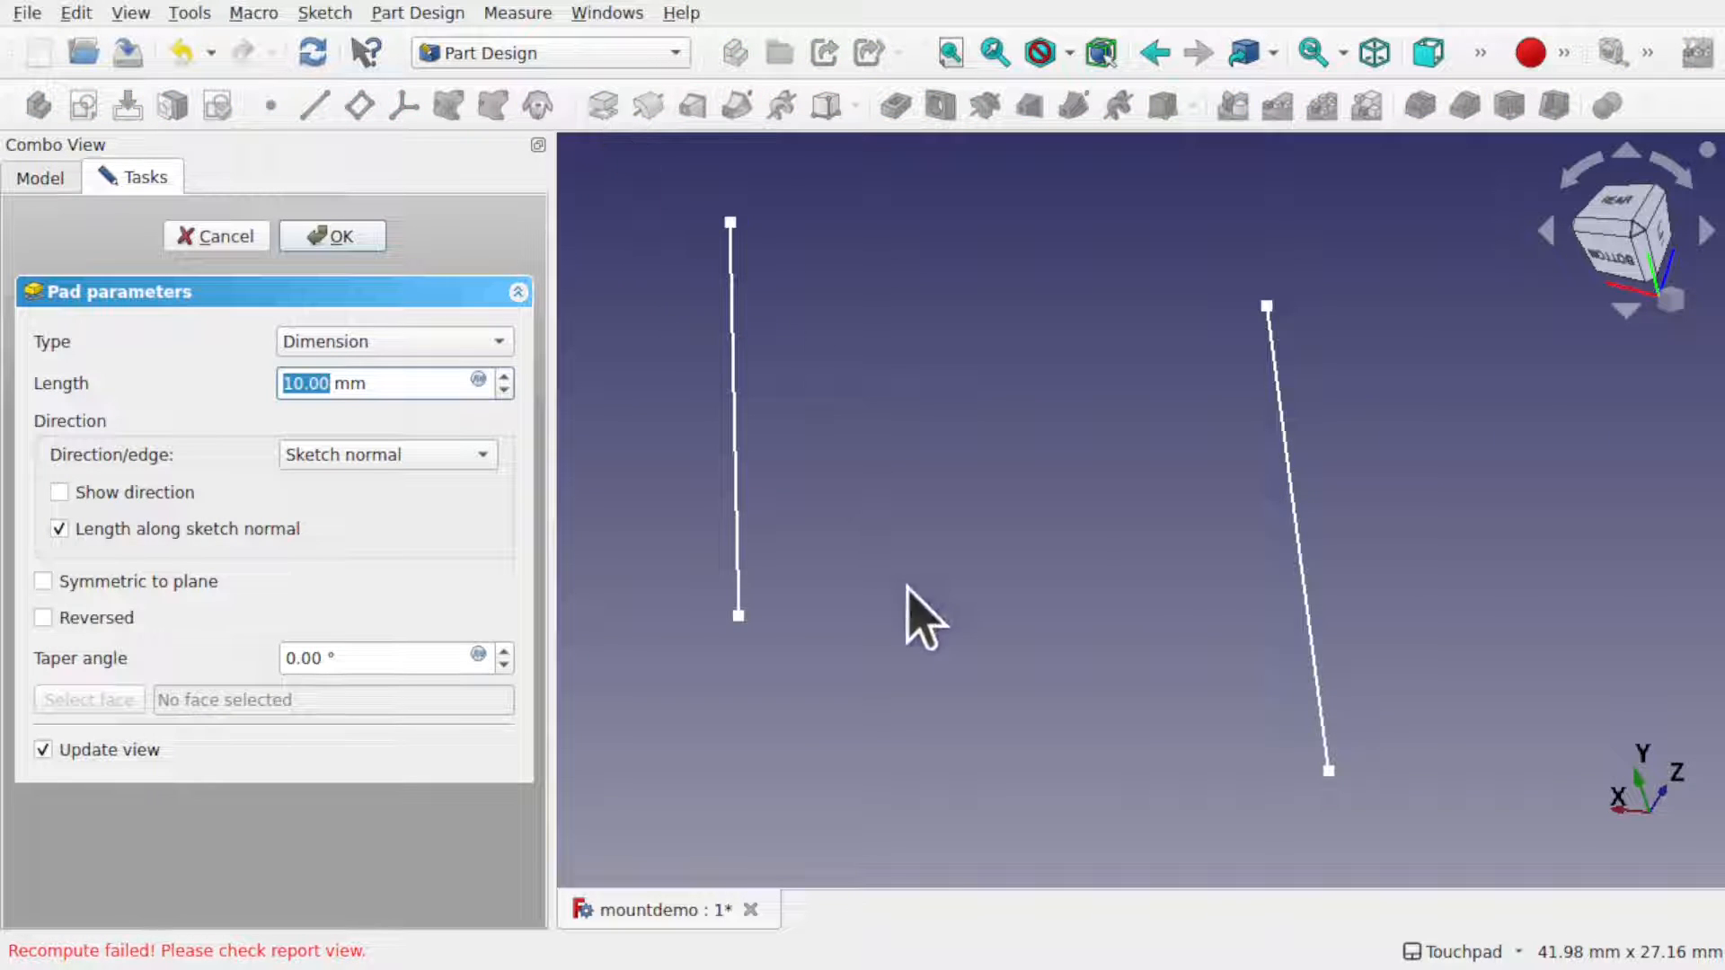
{"action": "scroll", "coordinate": [1159, 643], "scroll_direction": "down", "scroll_amount": 1}
{"action": "scroll", "coordinate": [1149, 616], "scroll_direction": "down", "scroll_amount": 1}
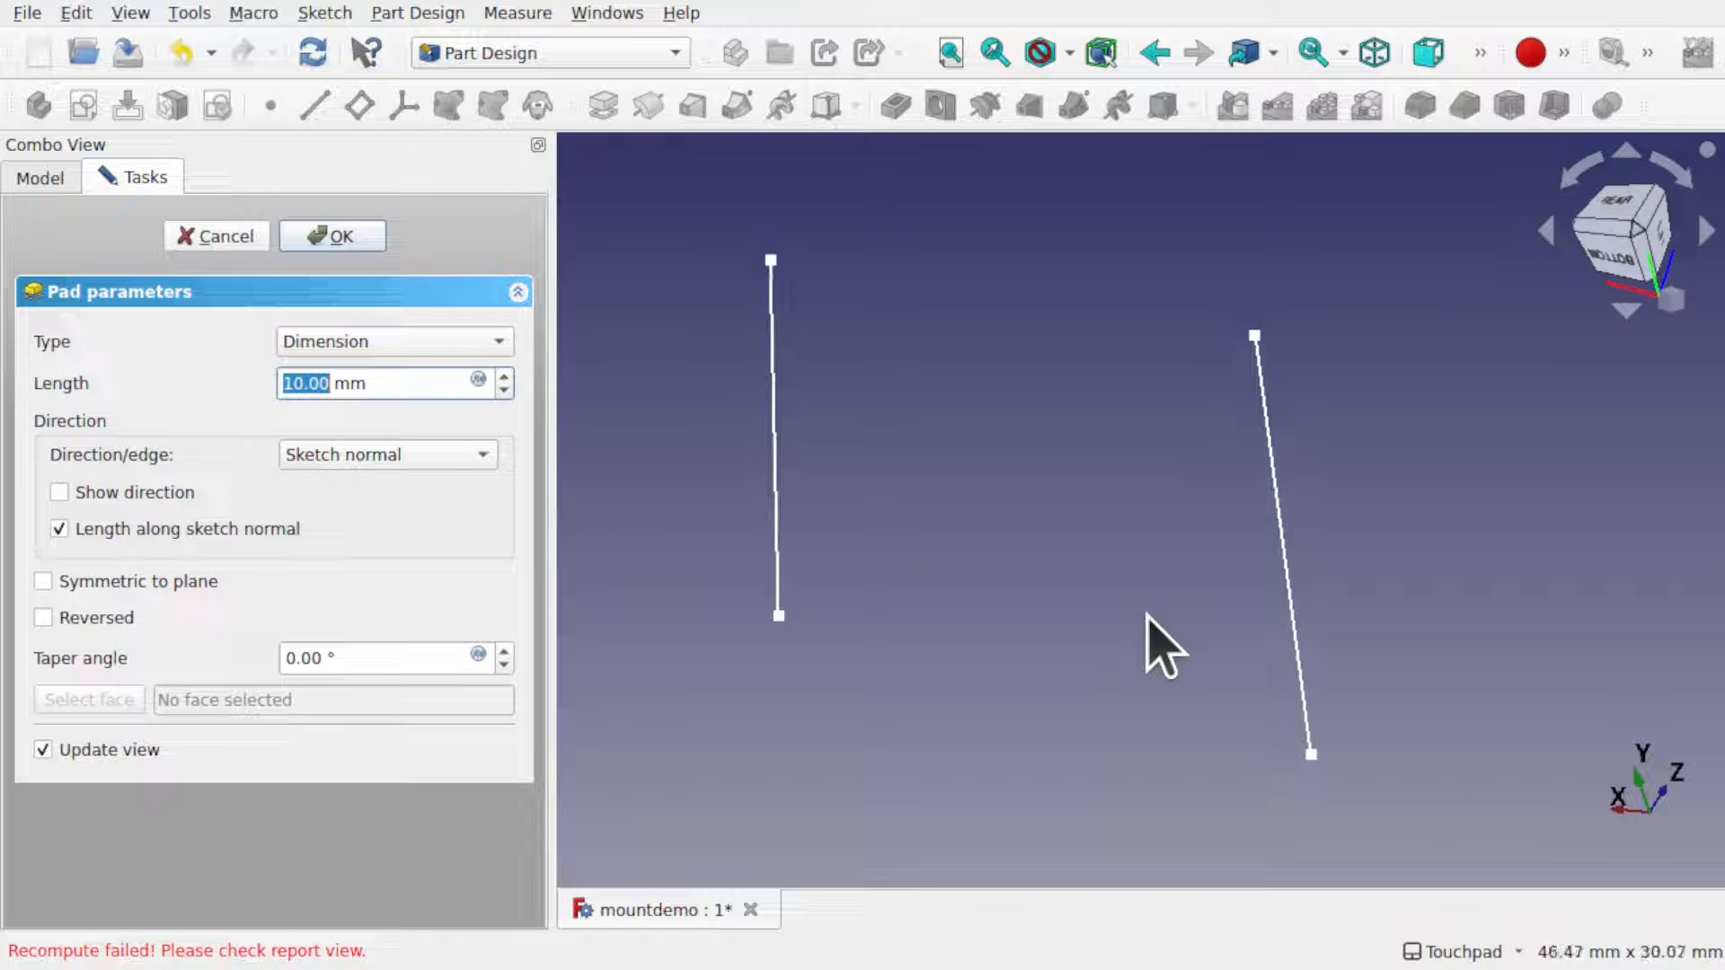
{"action": "left_click", "coordinate": [47, 606]}
{"action": "left_click", "coordinate": [43, 618]}
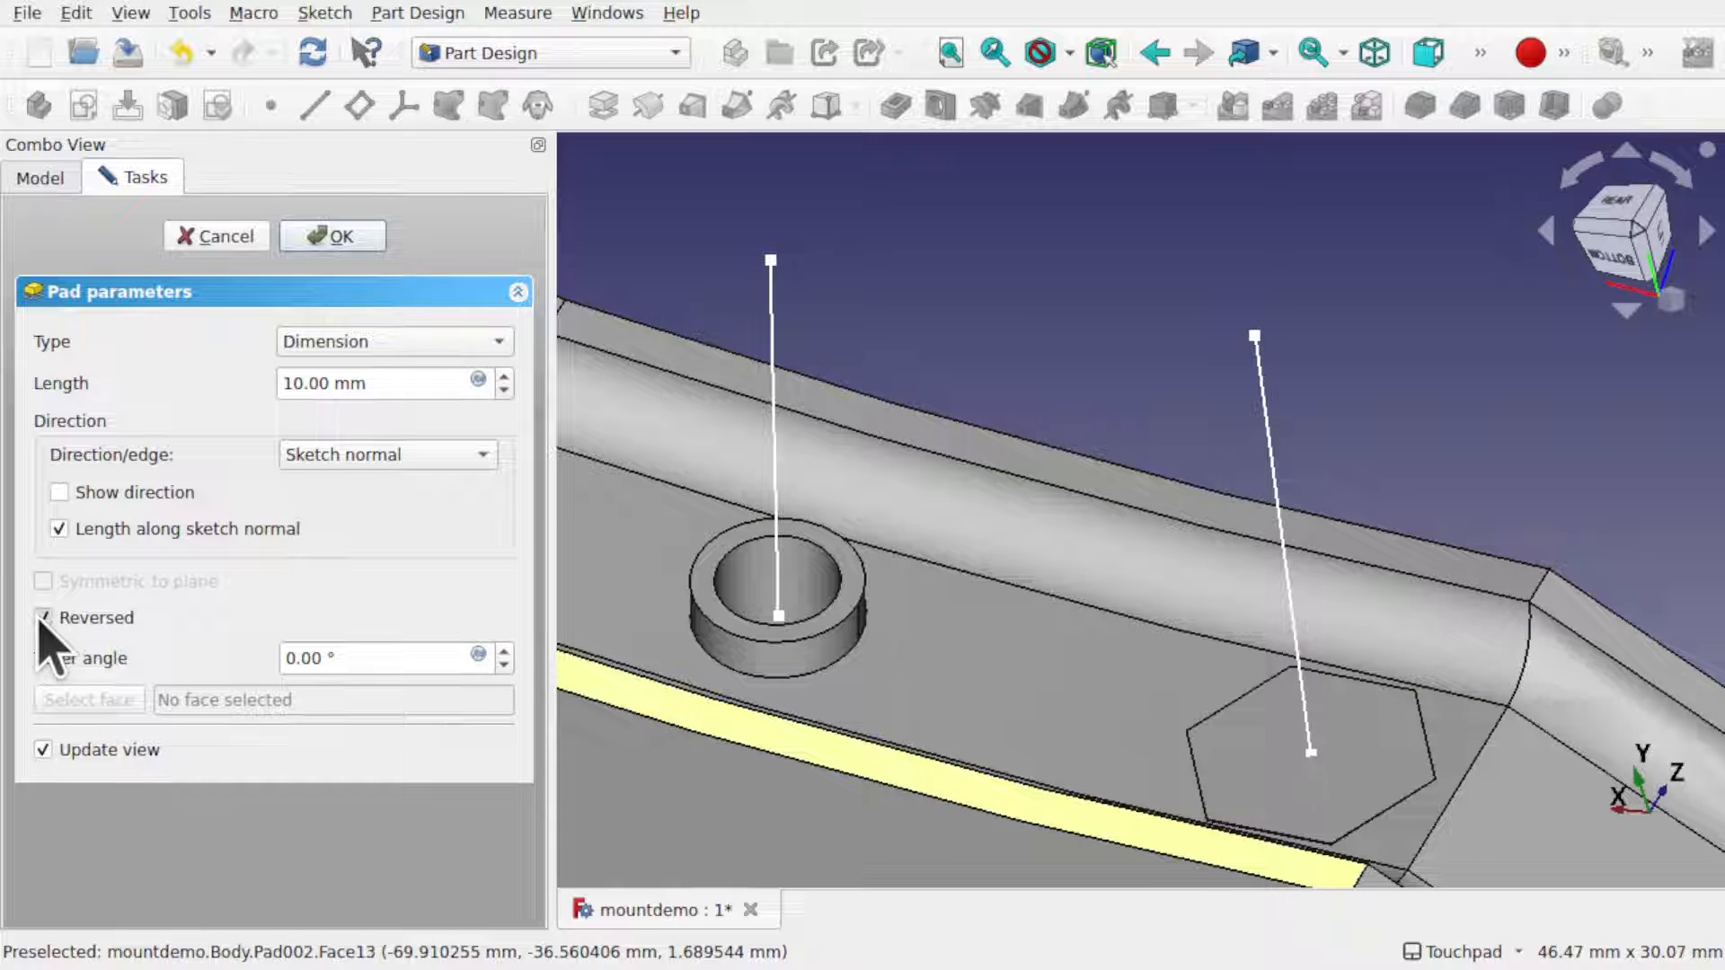
{"action": "left_click", "coordinate": [446, 339]}
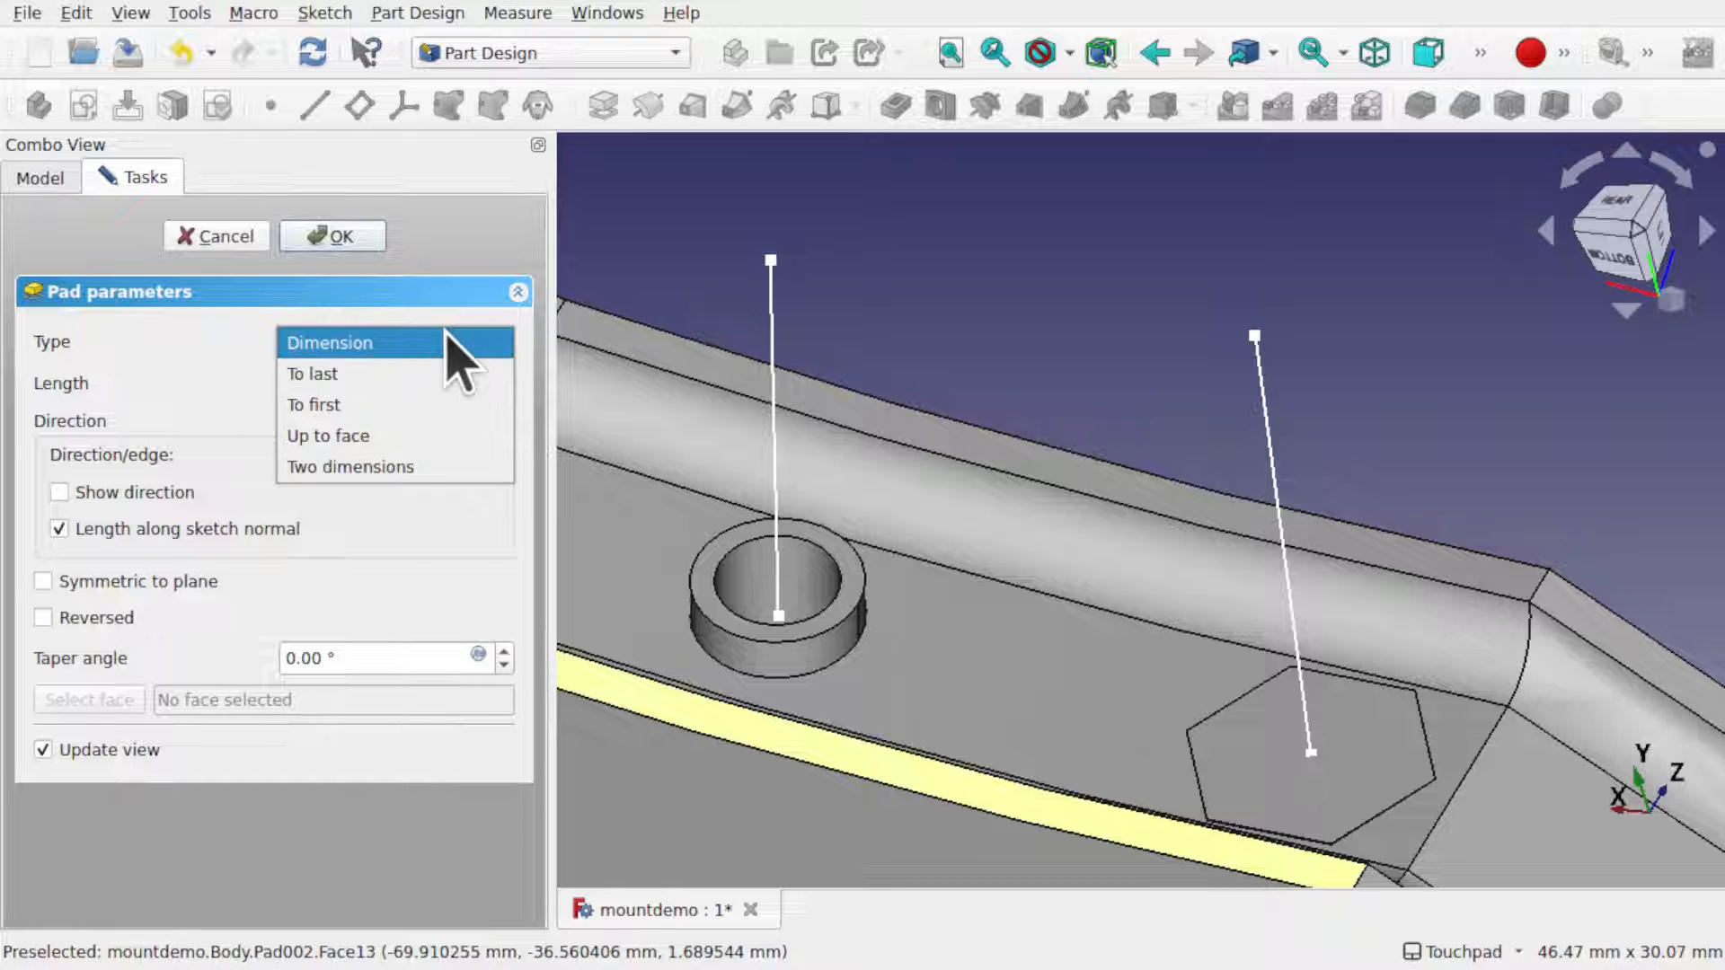
{"action": "left_click", "coordinate": [402, 466]}
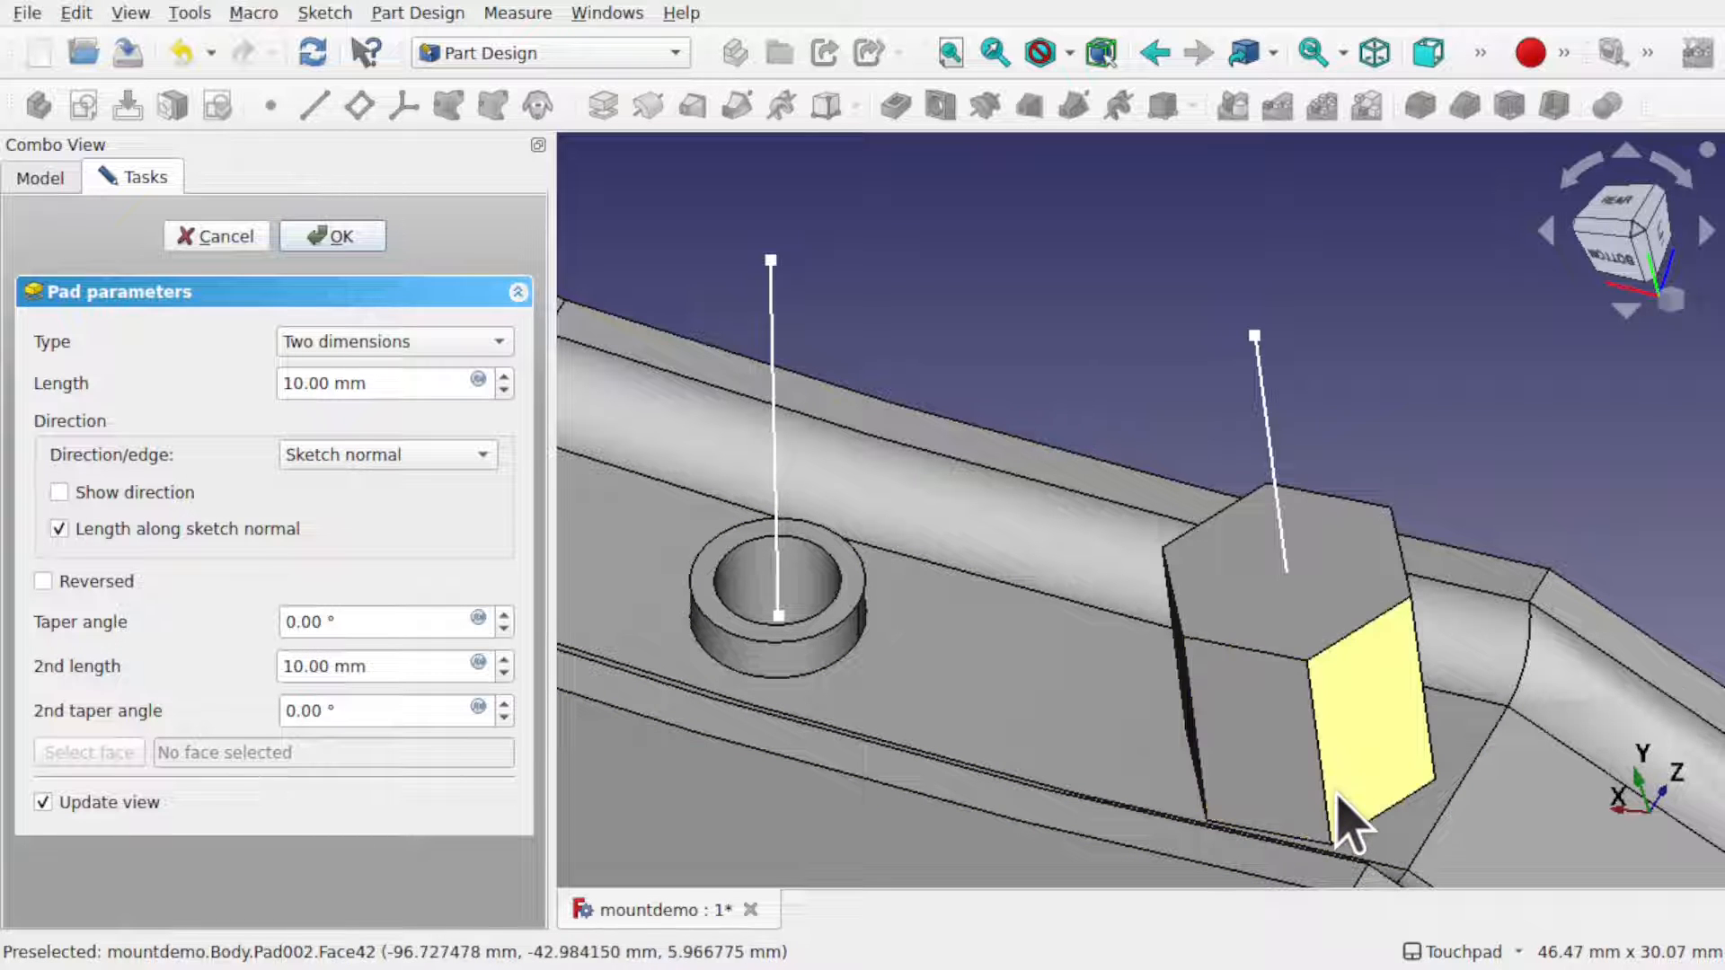
{"action": "left_click_drag", "start_coordinate": [1379, 731], "coordinate": [1314, 753], "text": "alt"}
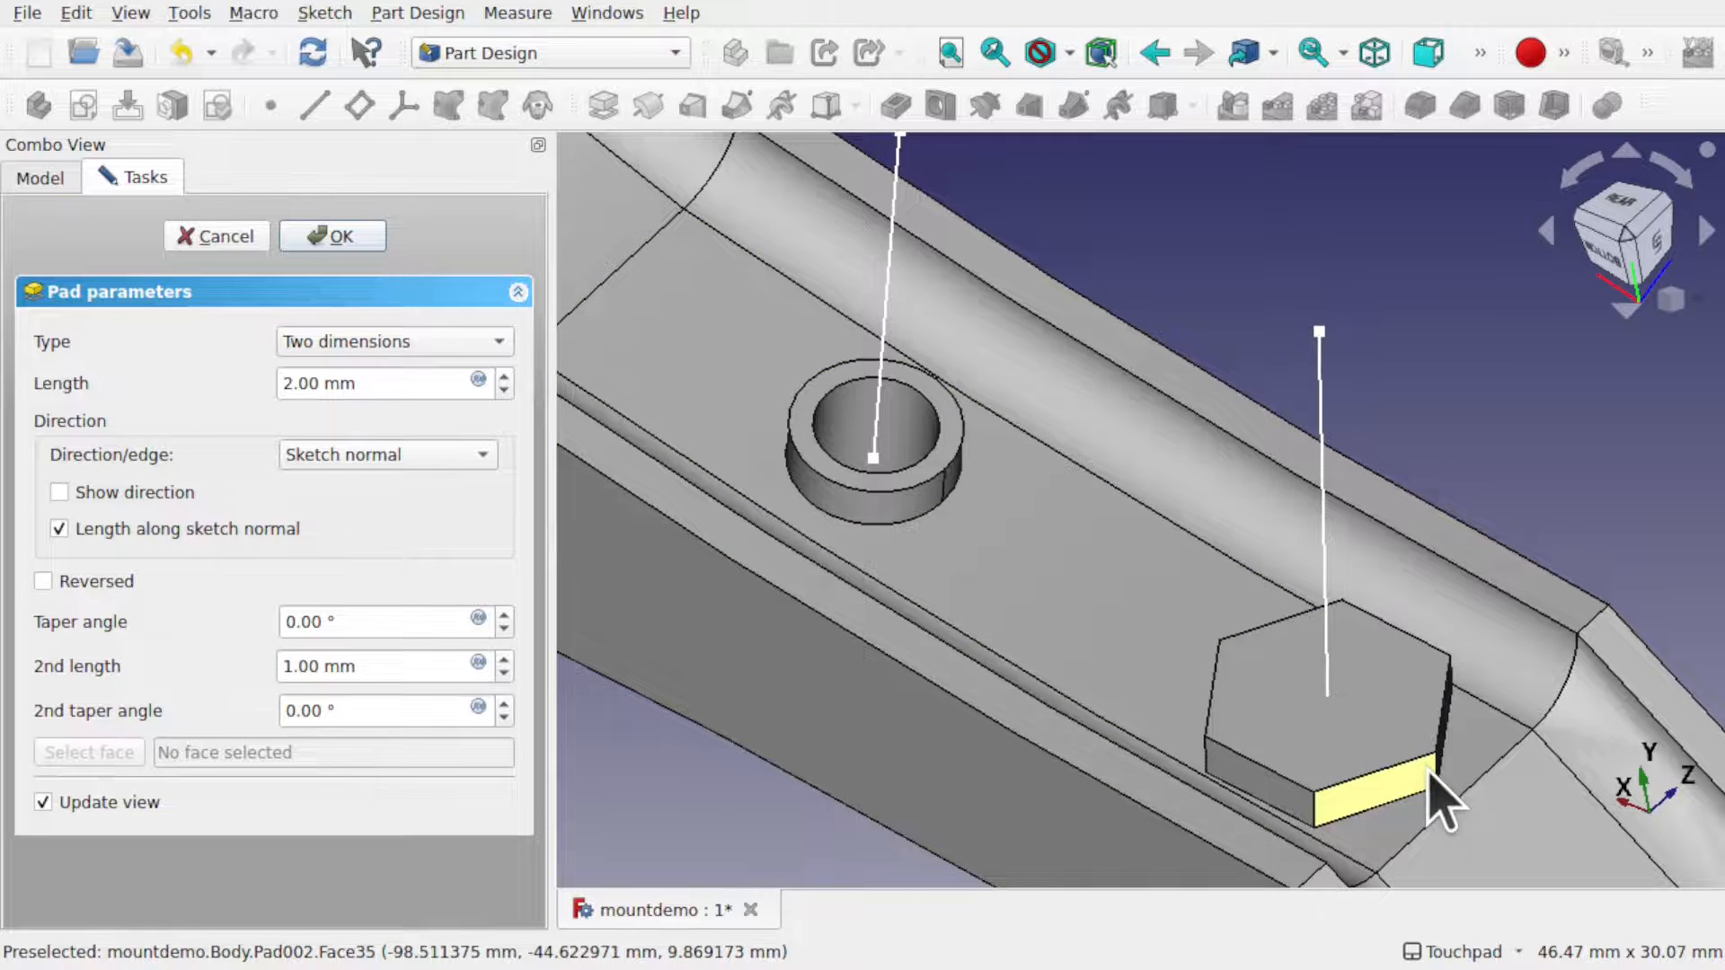
{"action": "left_click_drag", "start_coordinate": [1429, 771], "coordinate": [1388, 780], "text": "shift"}
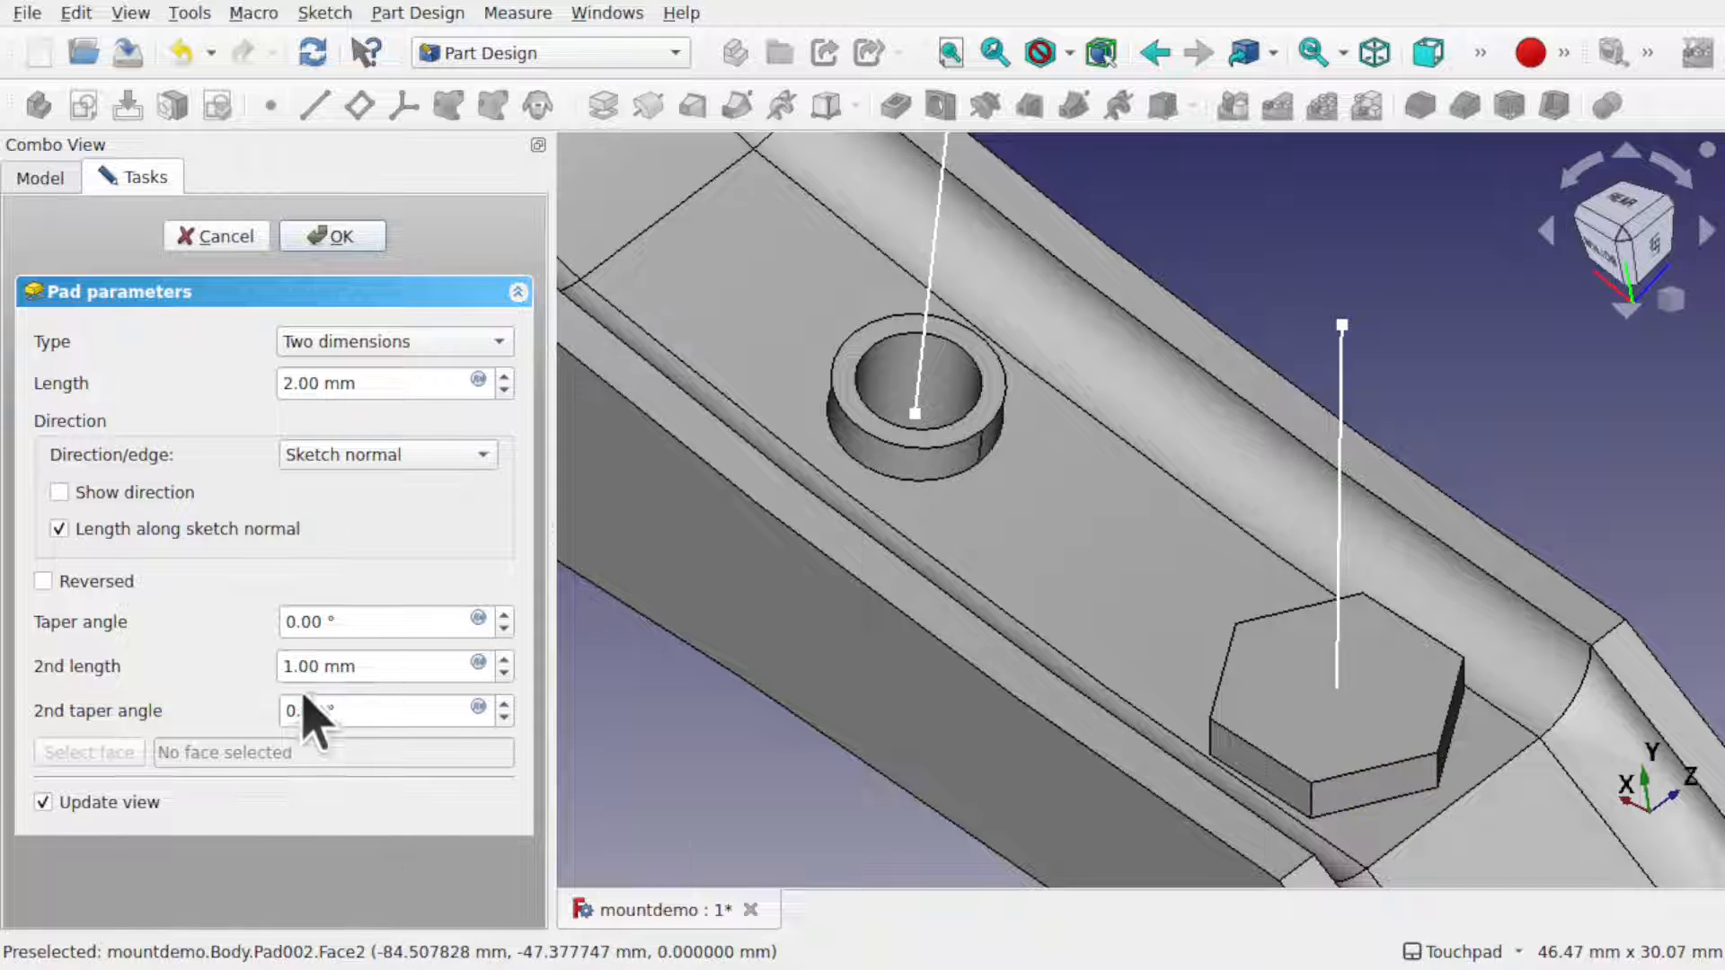
- Switch the hexagon pad's type back to Dimension with a length of 2 mm and accept the pad
{"action": "left_click_drag", "start_coordinate": [284, 665], "coordinate": [244, 666]}
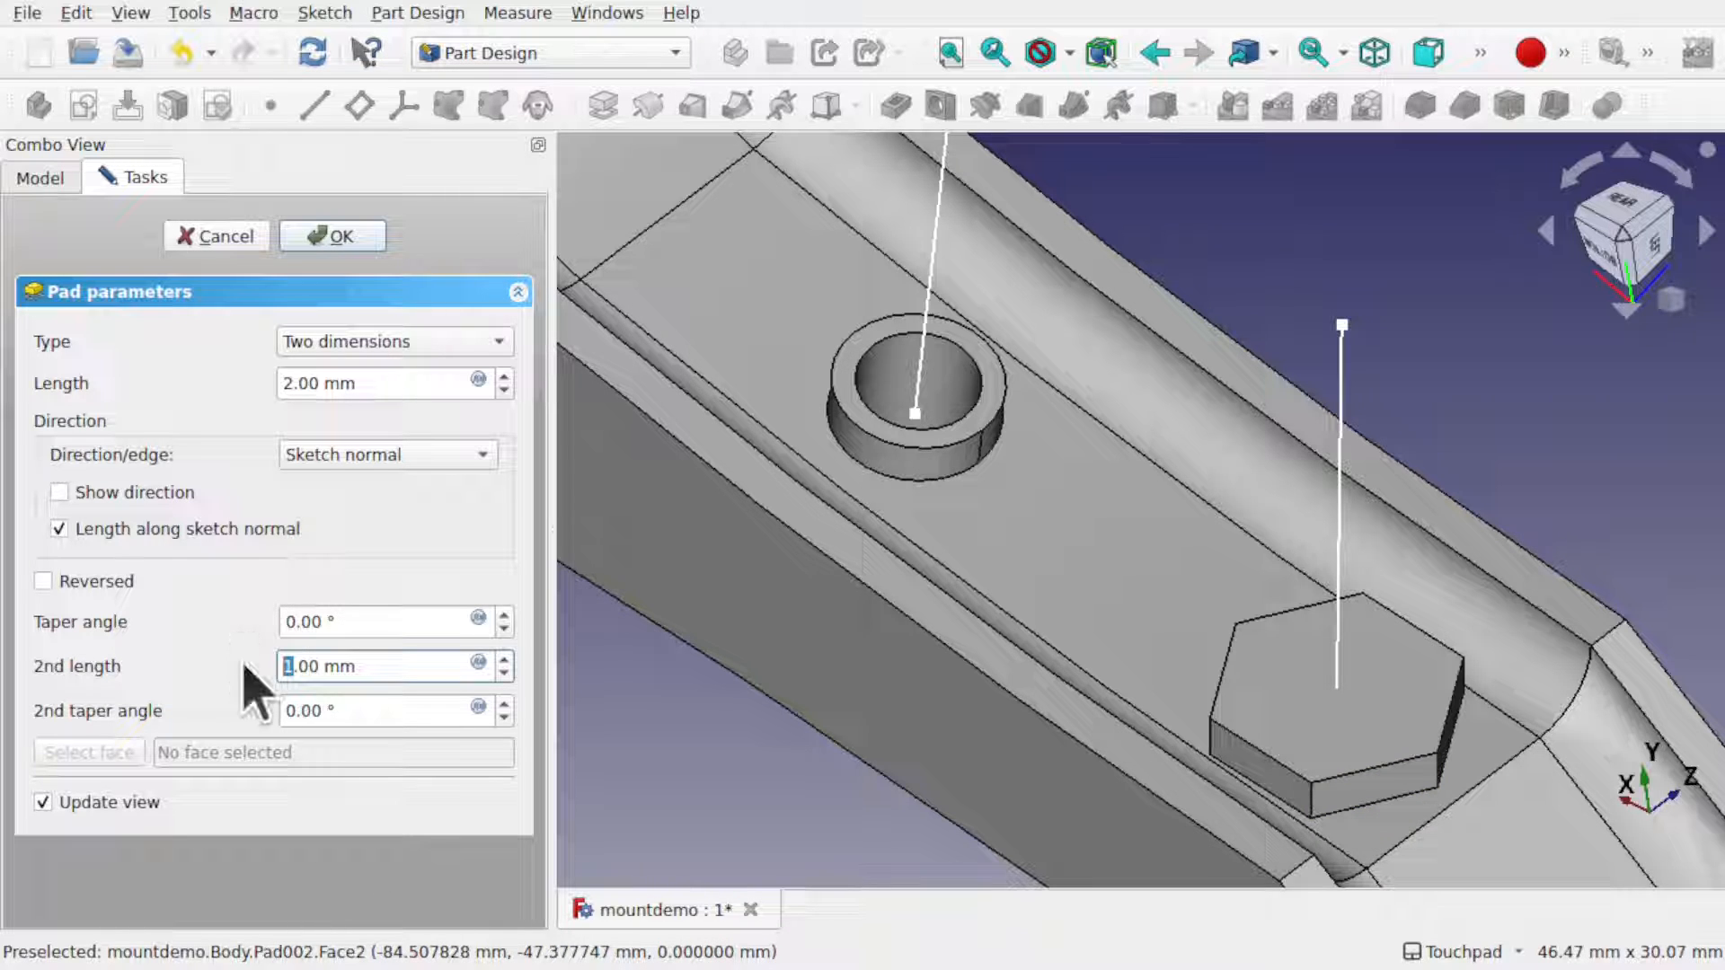
{"action": "left_click", "coordinate": [340, 345]}
{"action": "left_click", "coordinate": [374, 221]}
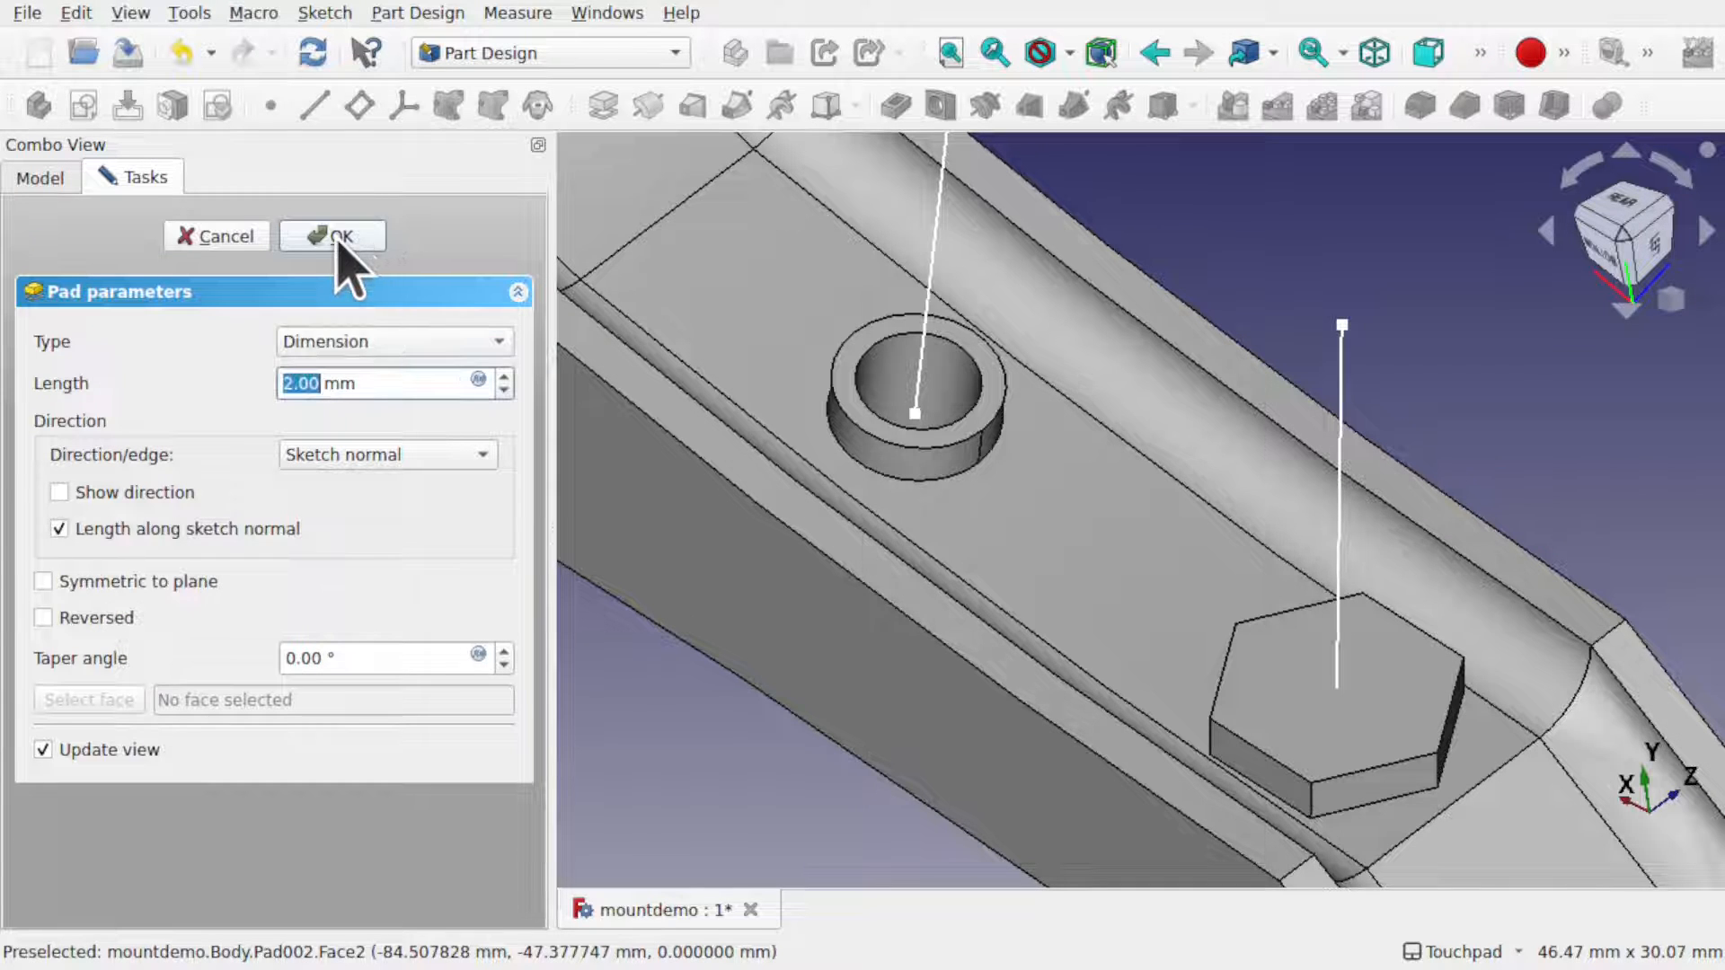
- Try to accept the hexagon pad with the 2 mm Dimension type and inspect its base against the channel floor
{"action": "left_click", "coordinate": [338, 239]}
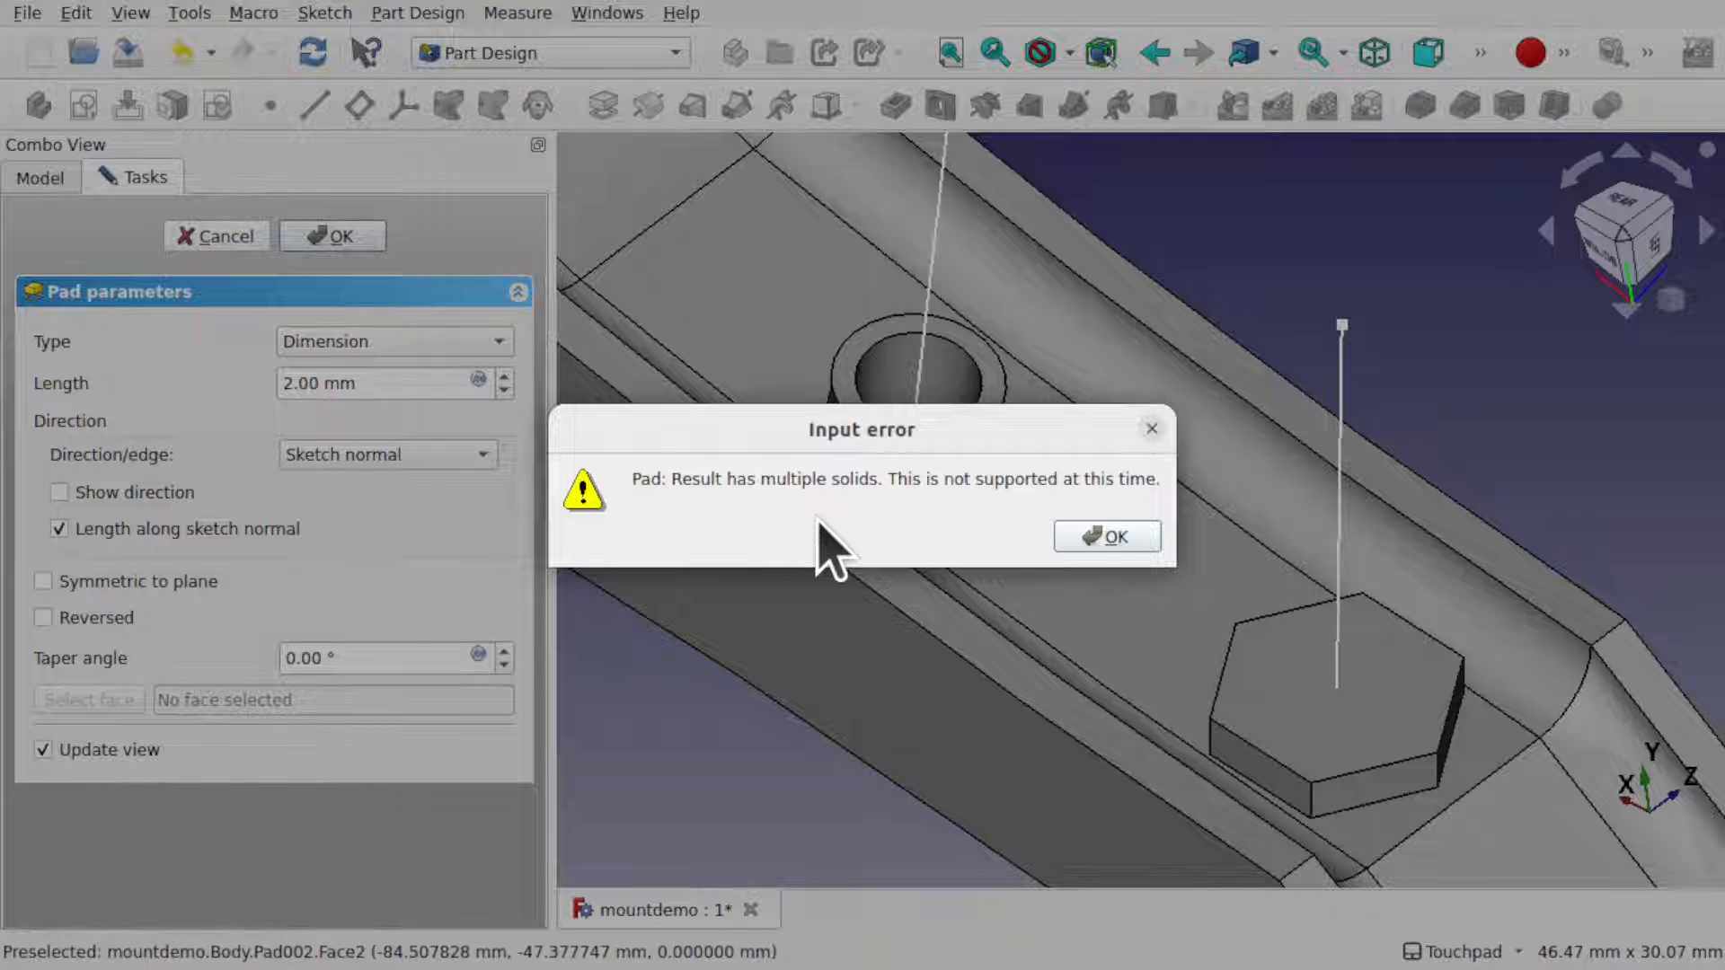
{"action": "left_click", "coordinate": [1103, 529]}
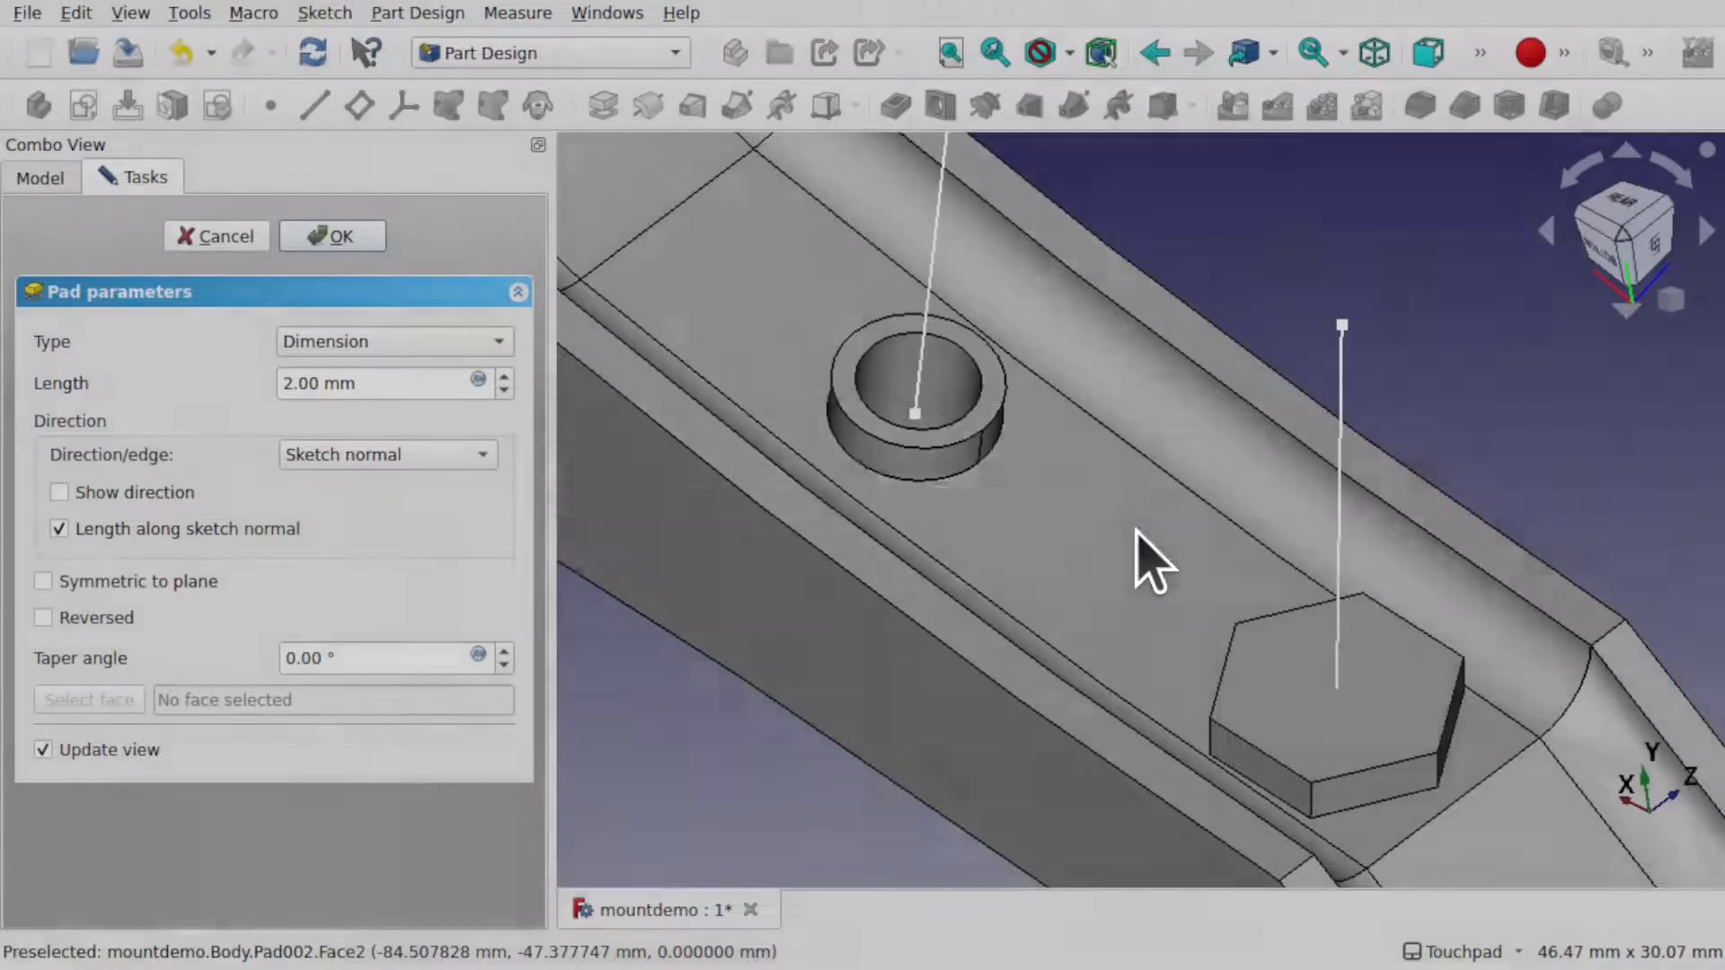
{"action": "middle_click_drag", "start_coordinate": [1388, 790], "coordinate": [1158, 746]}
{"action": "scroll", "coordinate": [1502, 820], "scroll_direction": "up", "scroll_amount": 4}
{"action": "scroll", "coordinate": [1520, 814], "scroll_direction": "up", "scroll_amount": 5}
{"action": "scroll", "coordinate": [1165, 778], "scroll_direction": "down", "scroll_amount": 5}
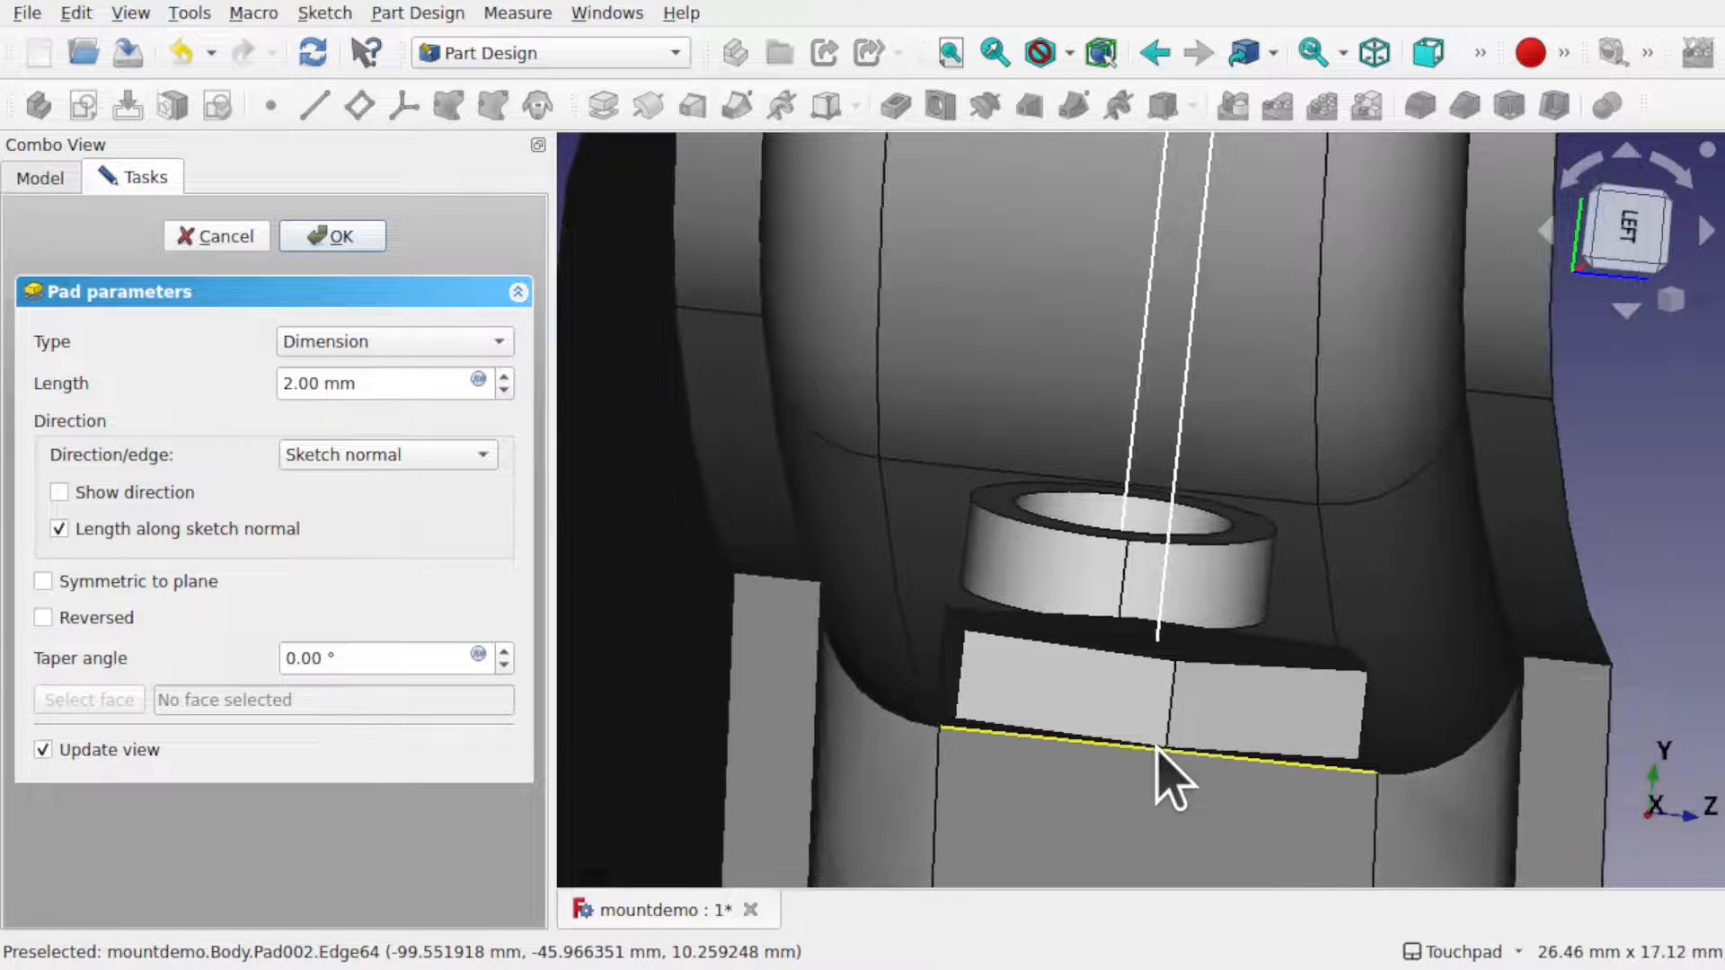
- Set the hexagon pad's type to Two dimensions with a 2 mm length and 1 mm second length, and accept it
{"action": "left_click", "coordinate": [409, 342]}
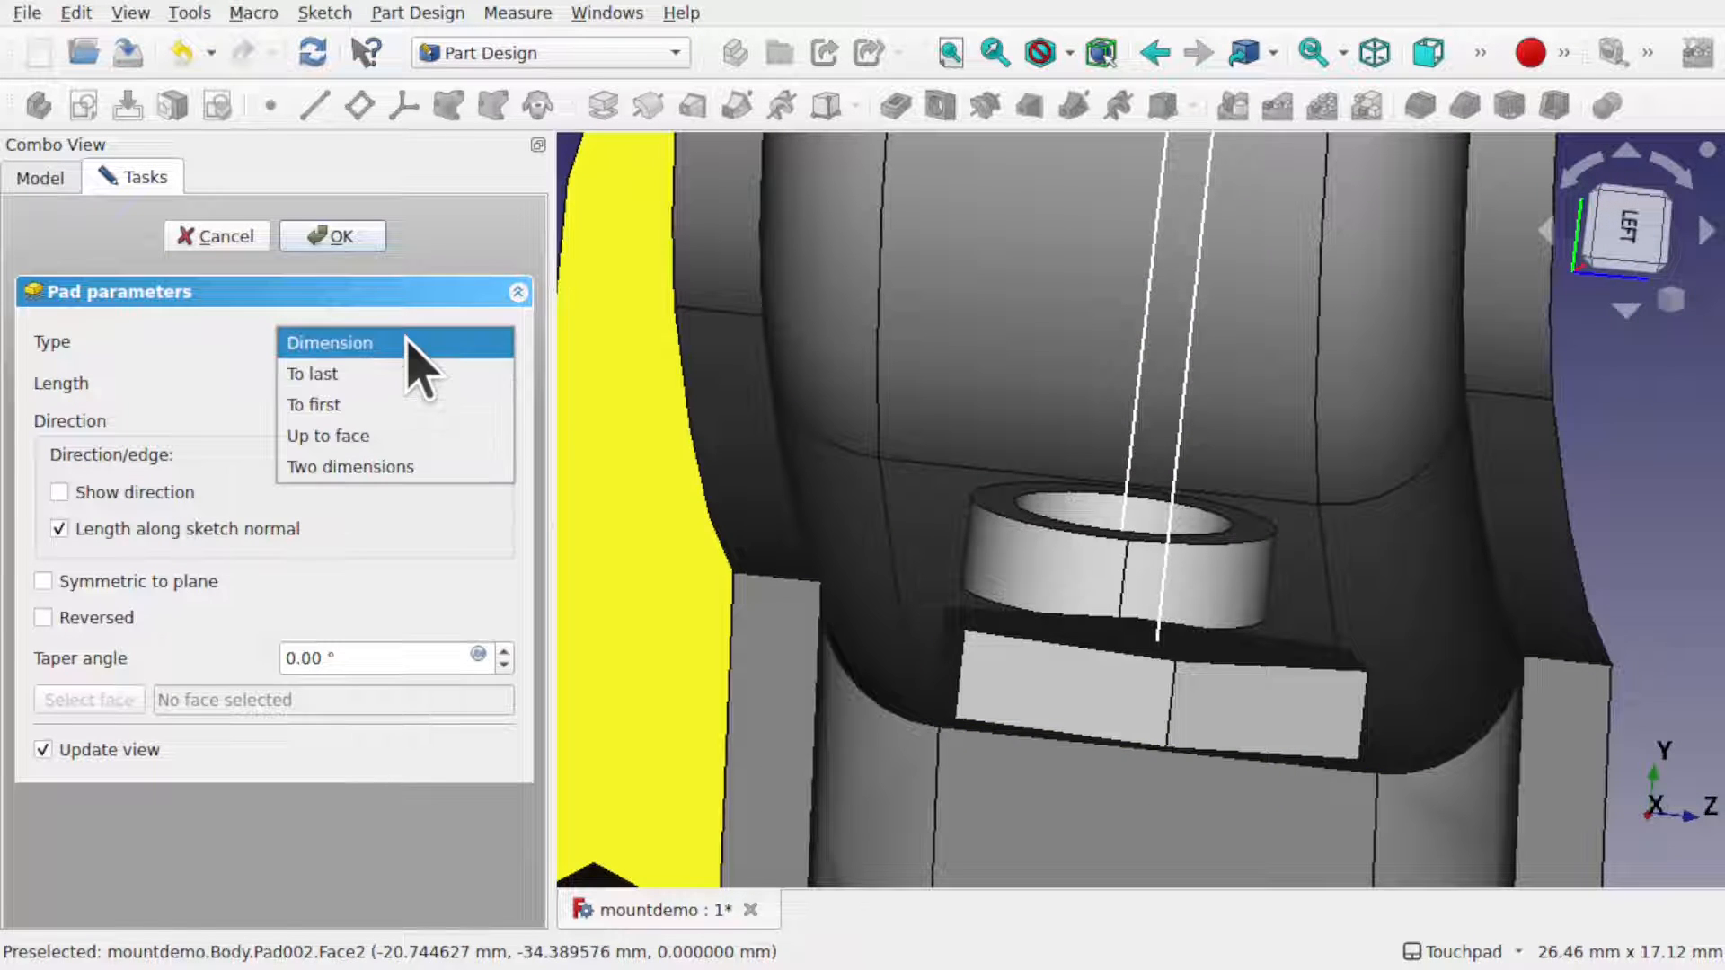
{"action": "left_click", "coordinate": [395, 464]}
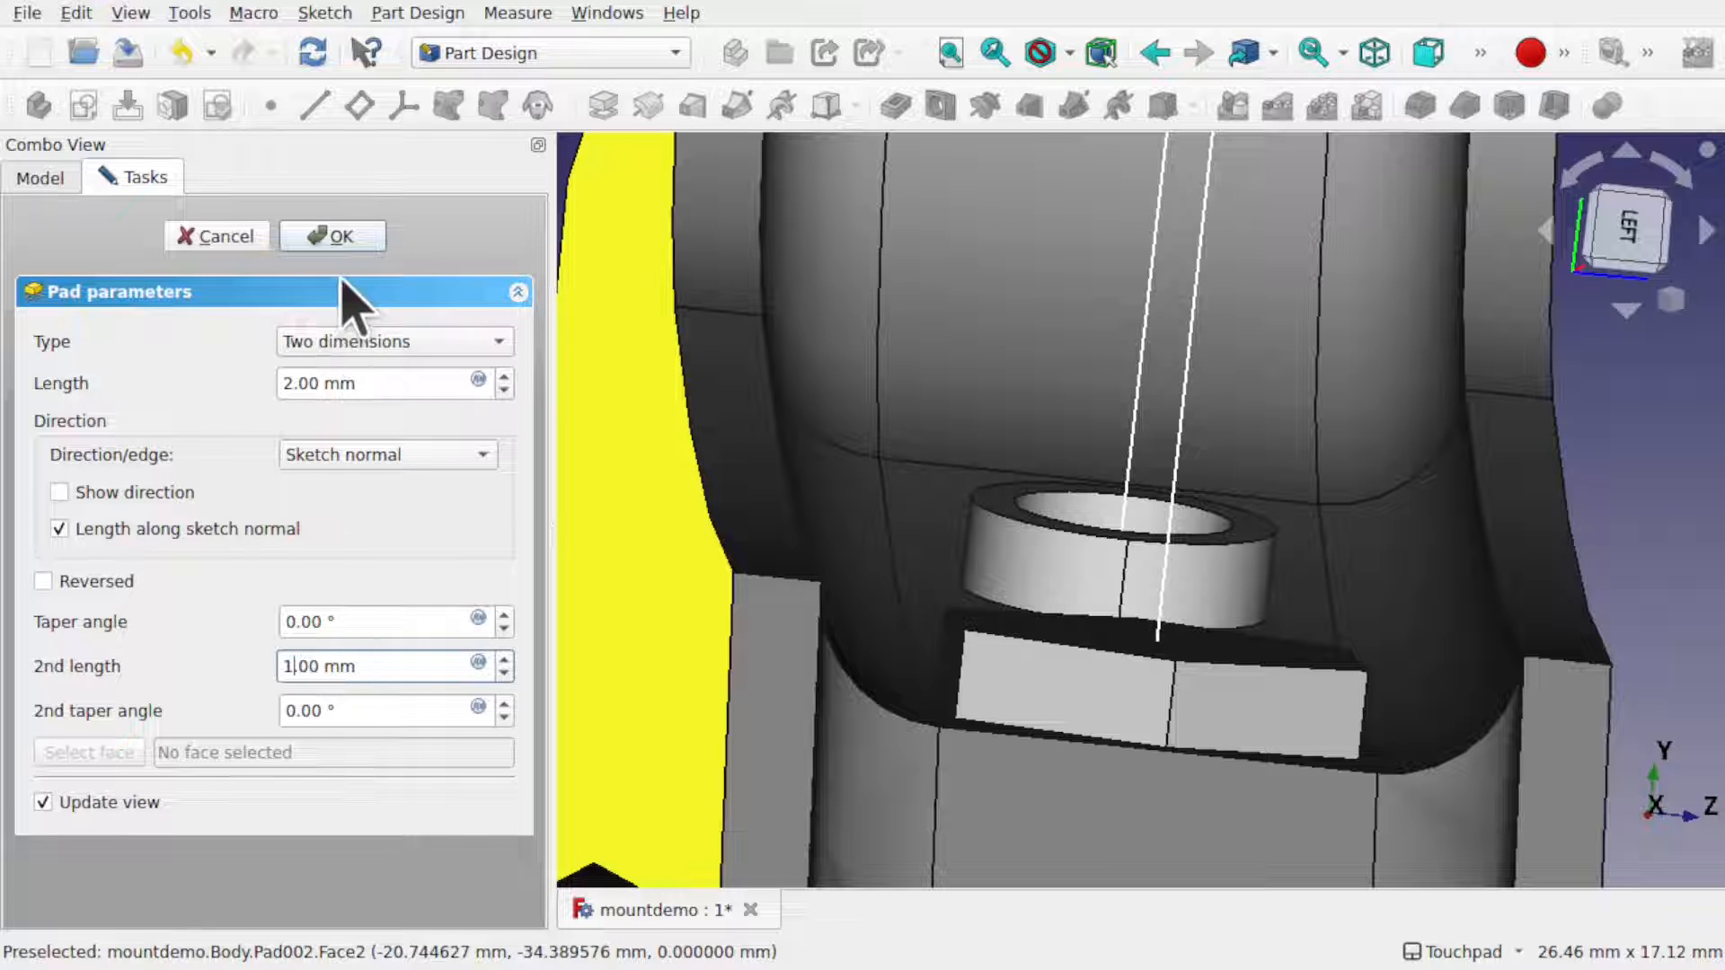
{"action": "left_click", "coordinate": [333, 236]}
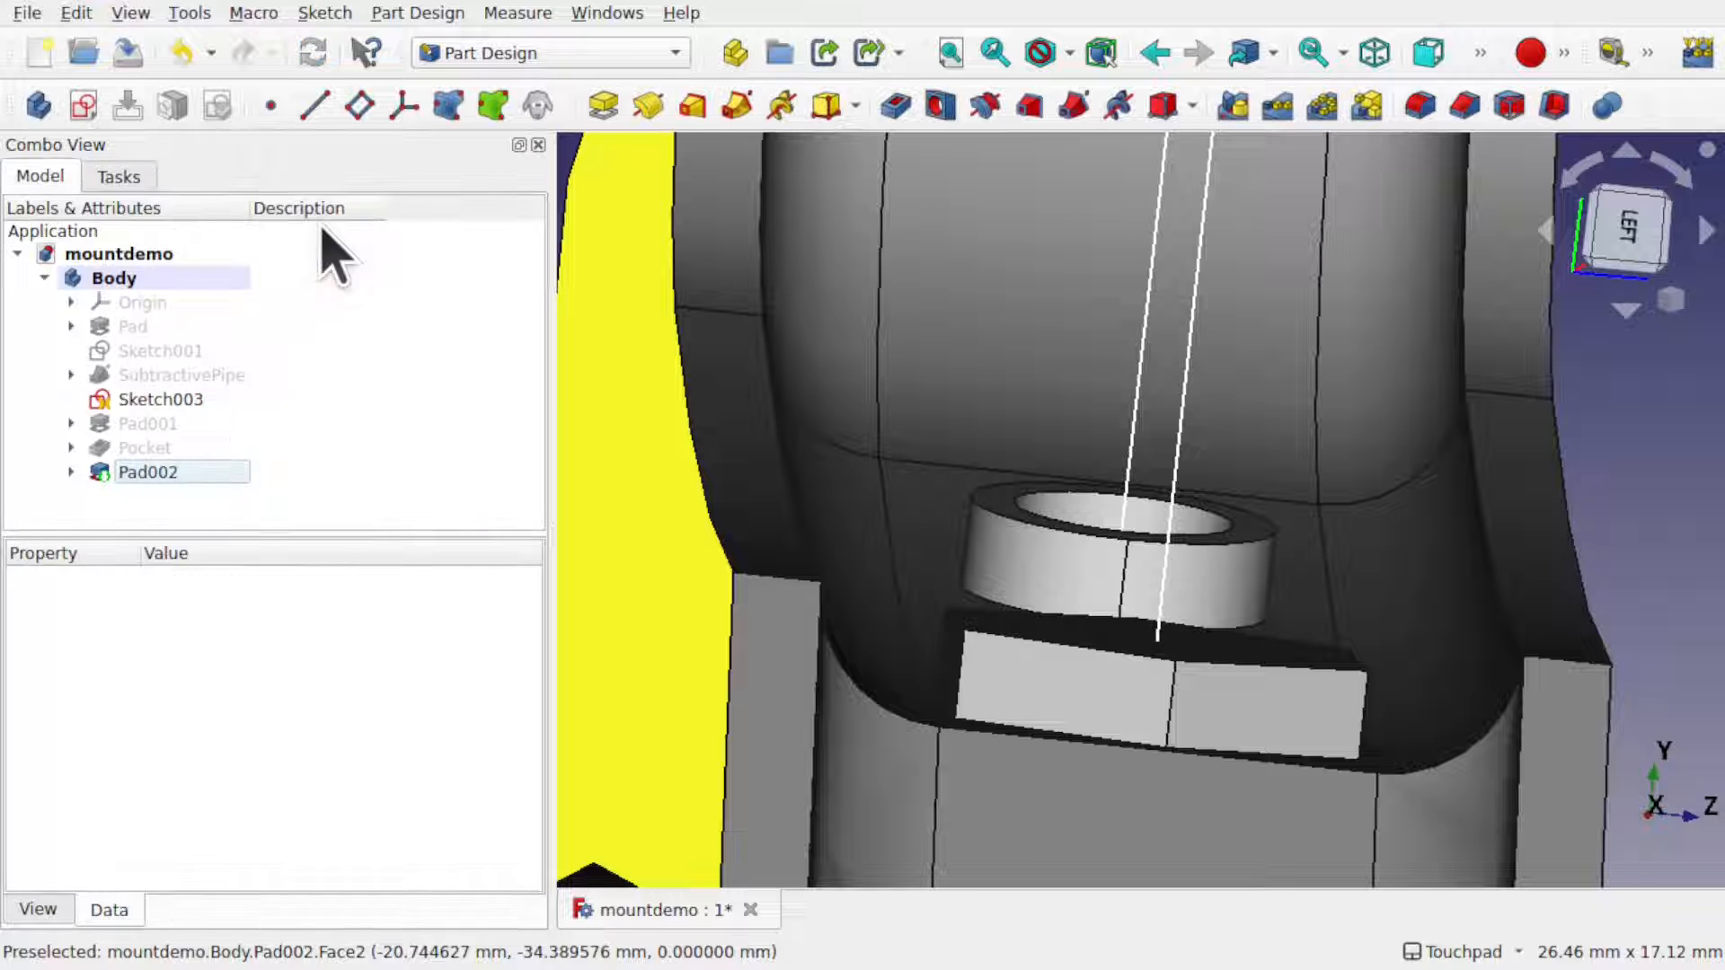
- Delete the hexagonal pad feature Pad002 from the body while keeping its sketch
{"action": "left_click_drag", "start_coordinate": [998, 436], "coordinate": [1090, 482], "text": "alt"}
{"action": "scroll", "coordinate": [1025, 419], "scroll_direction": "down", "scroll_amount": 8}
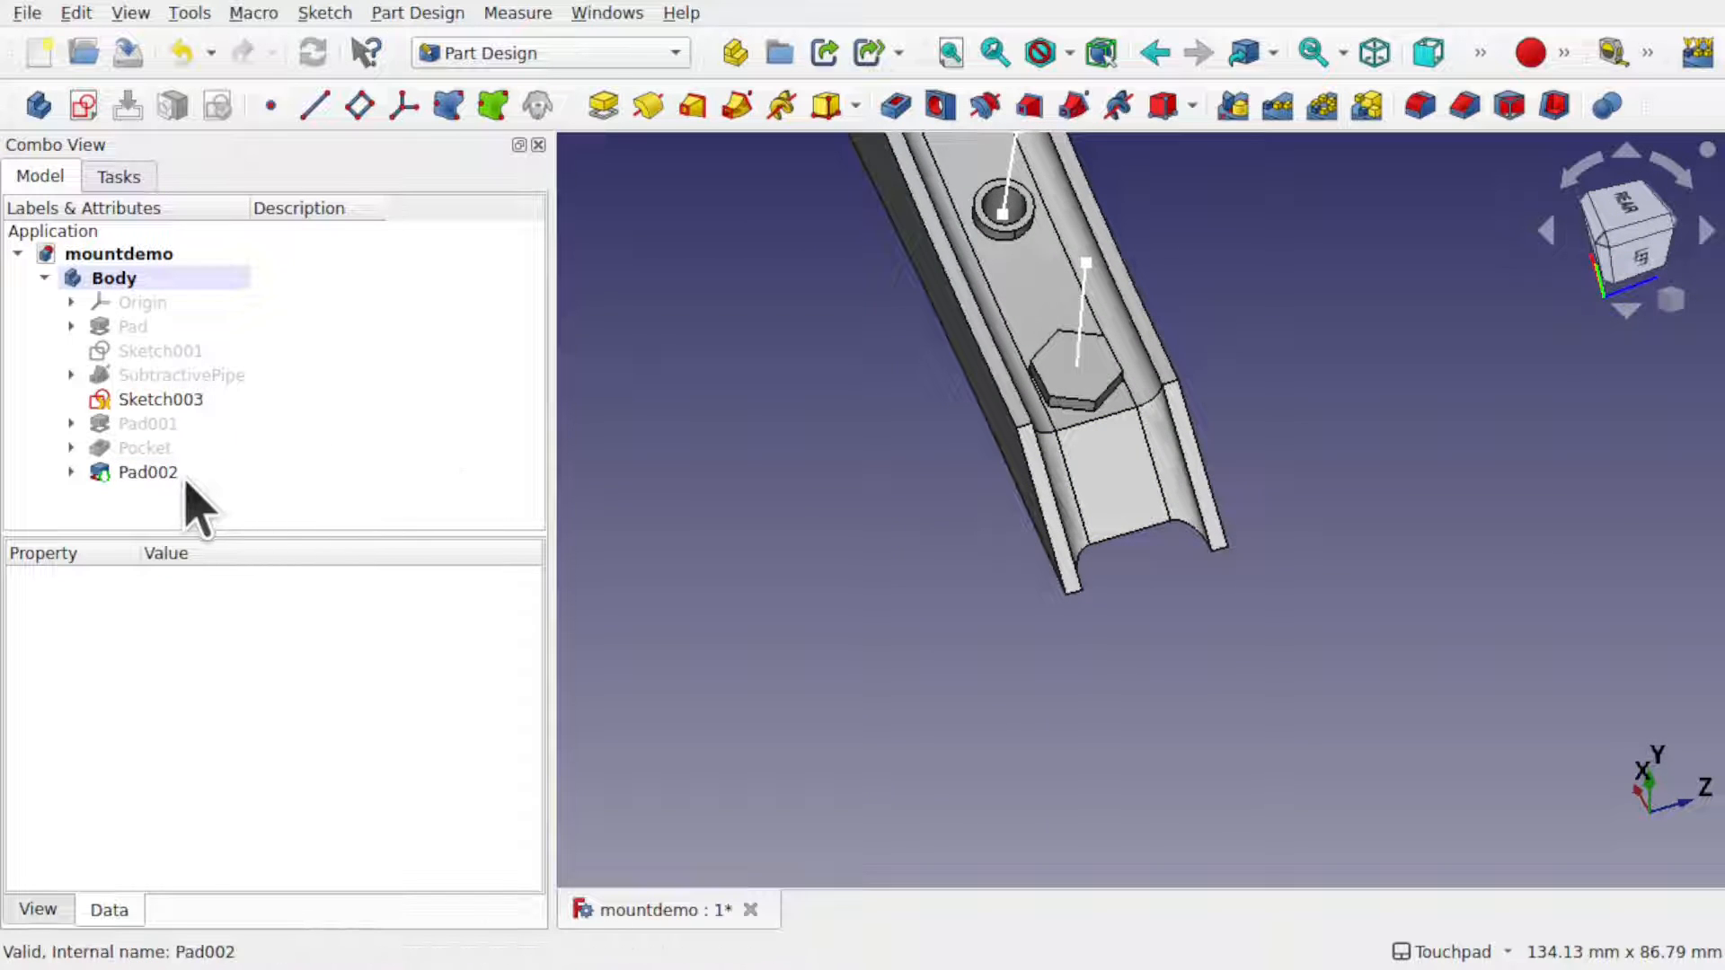
{"action": "left_click", "coordinate": [148, 472]}
{"action": "key", "text": "Delete"}
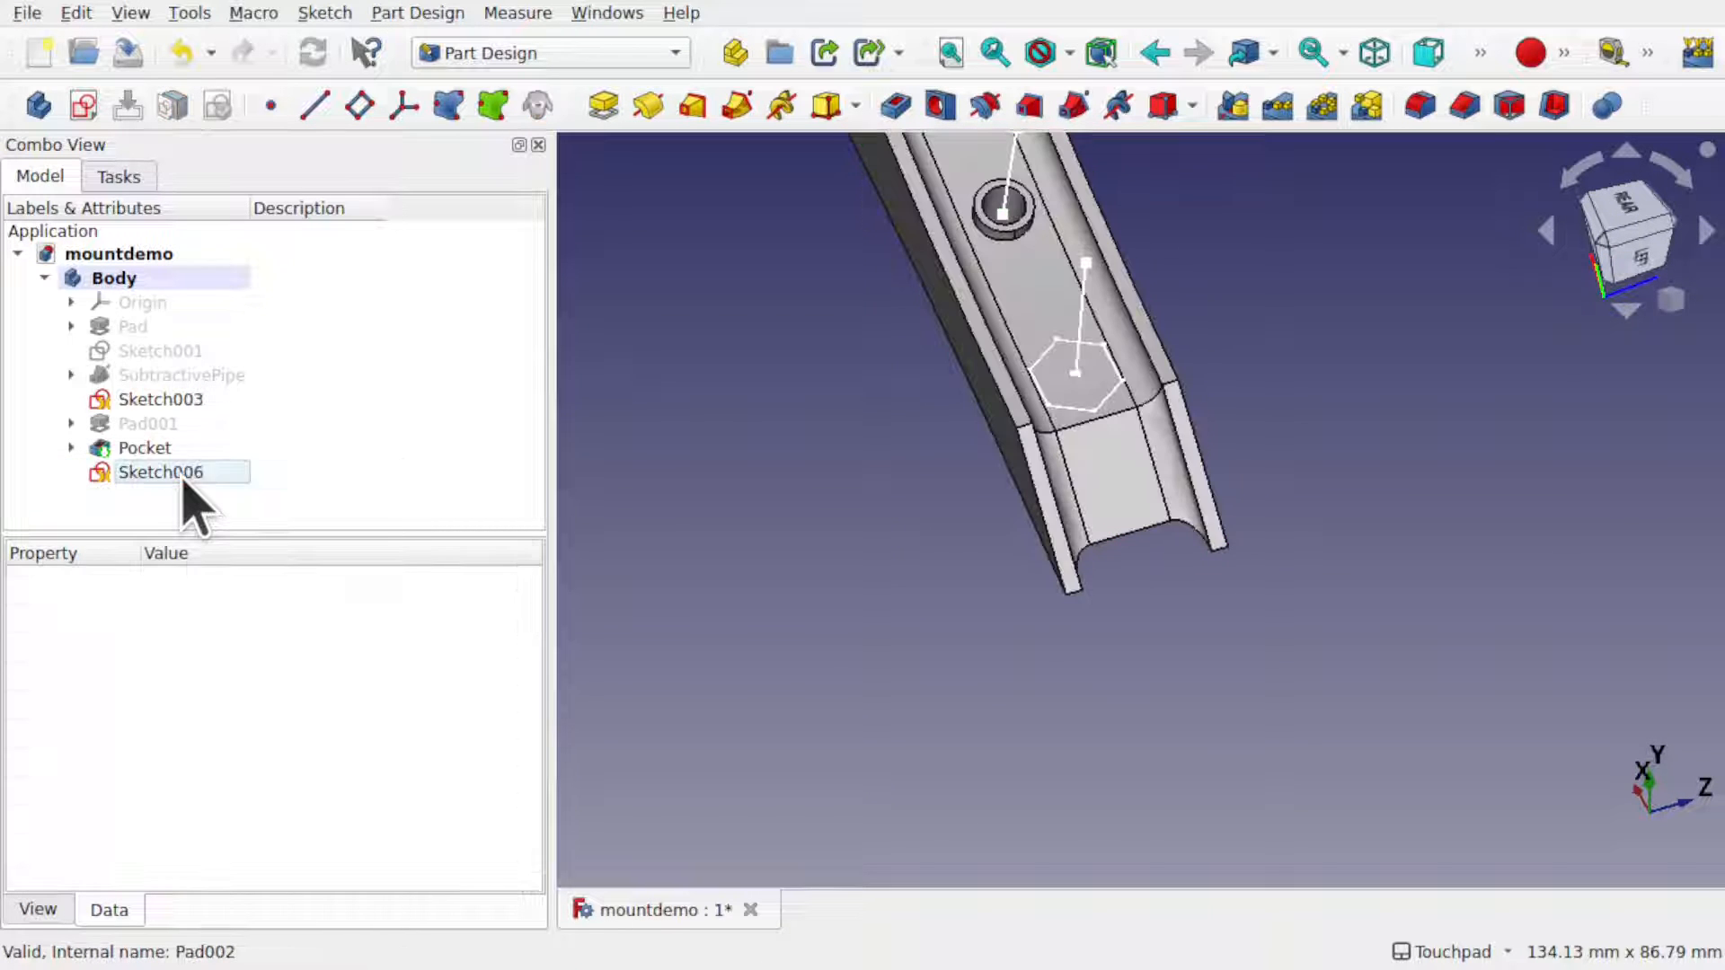
- Cut a Through all pocket through the channel floor from the hexagon sketch and accept it
{"action": "left_click", "coordinate": [196, 474]}
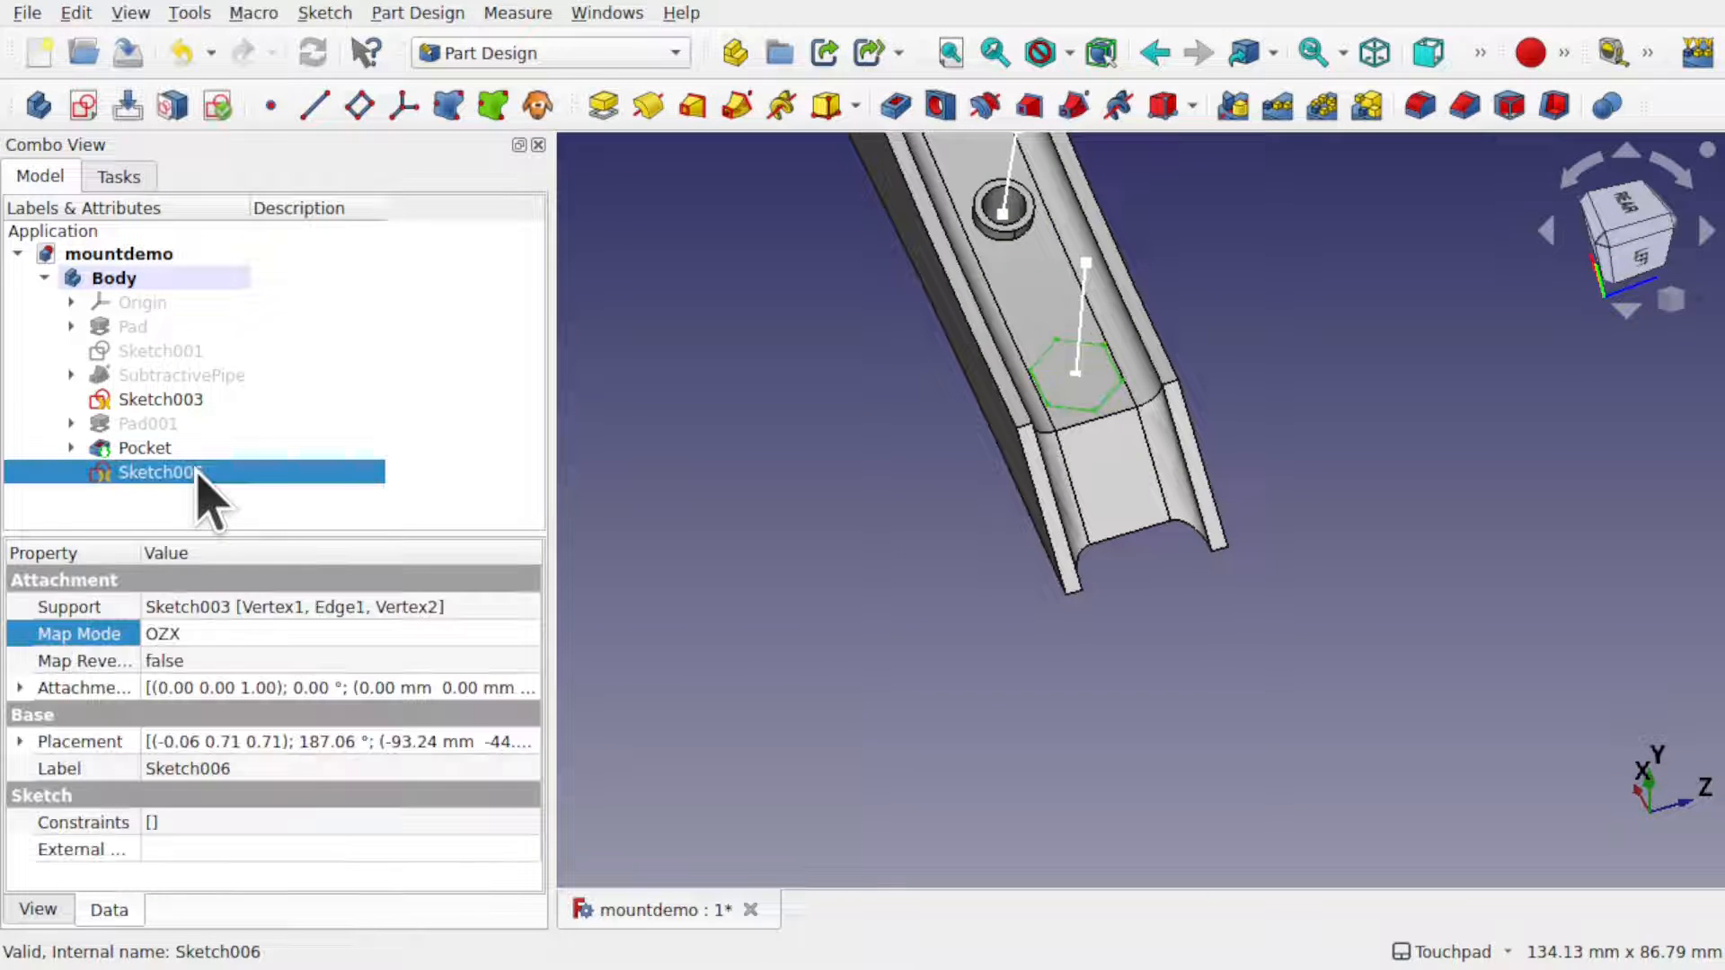
{"action": "left_click", "coordinate": [896, 105]}
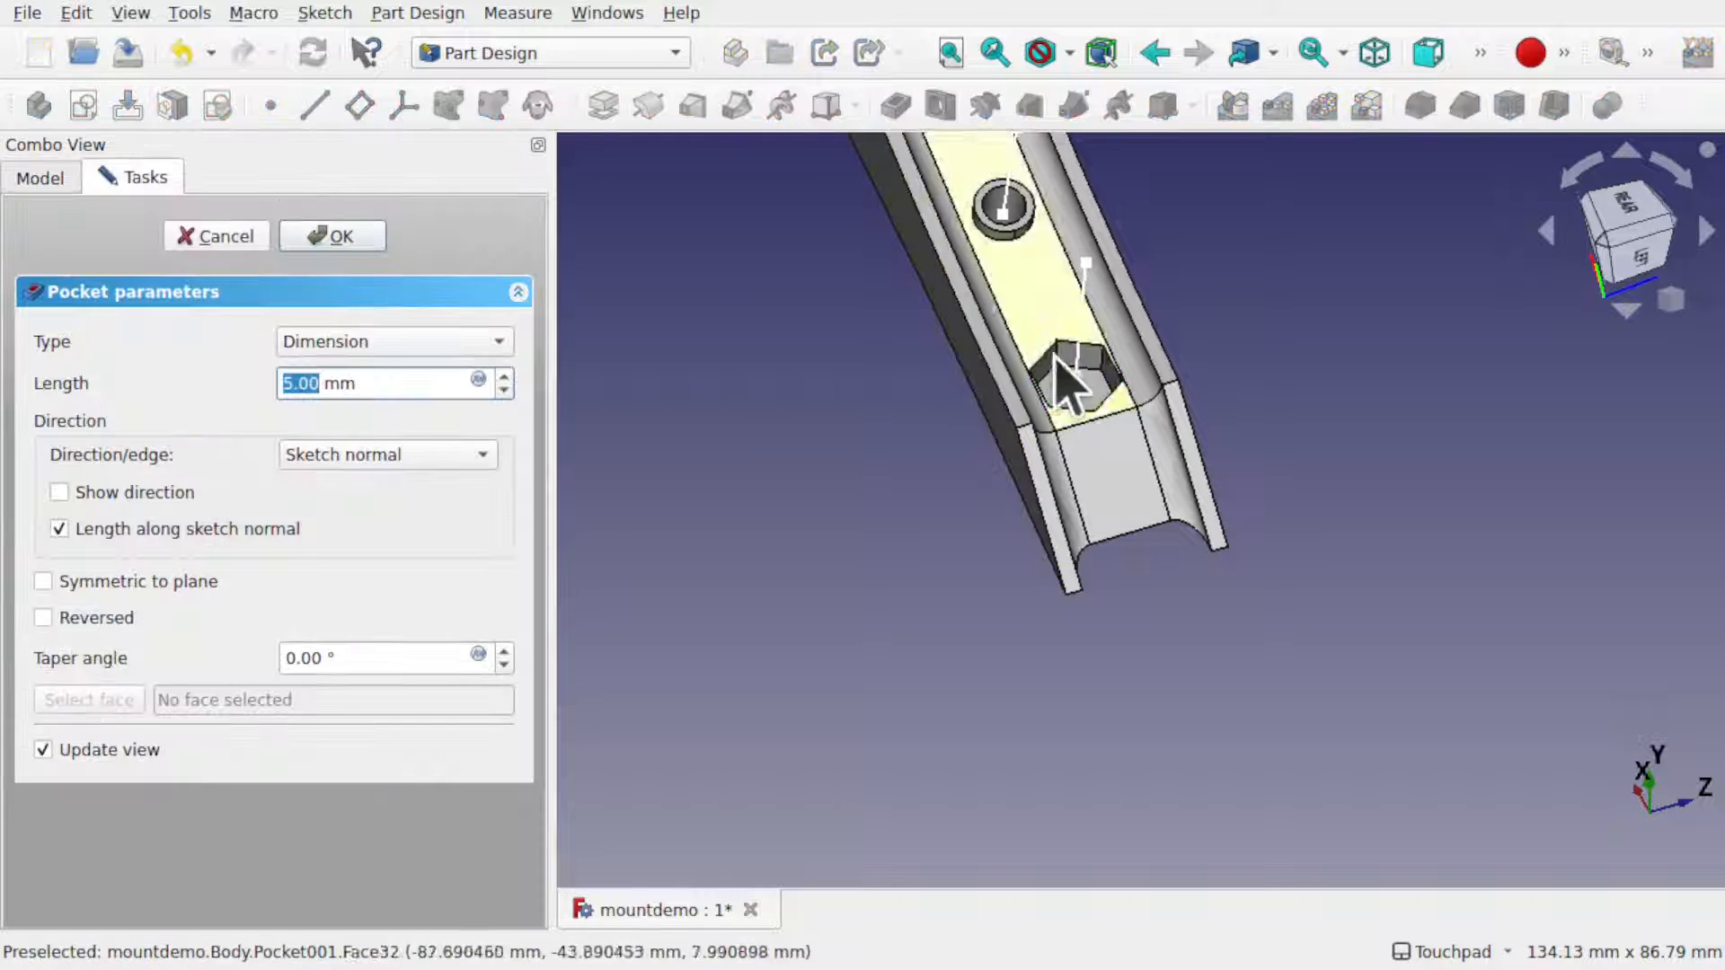
{"action": "middle_click_drag", "start_coordinate": [1063, 378], "coordinate": [1028, 476], "text": "shift"}
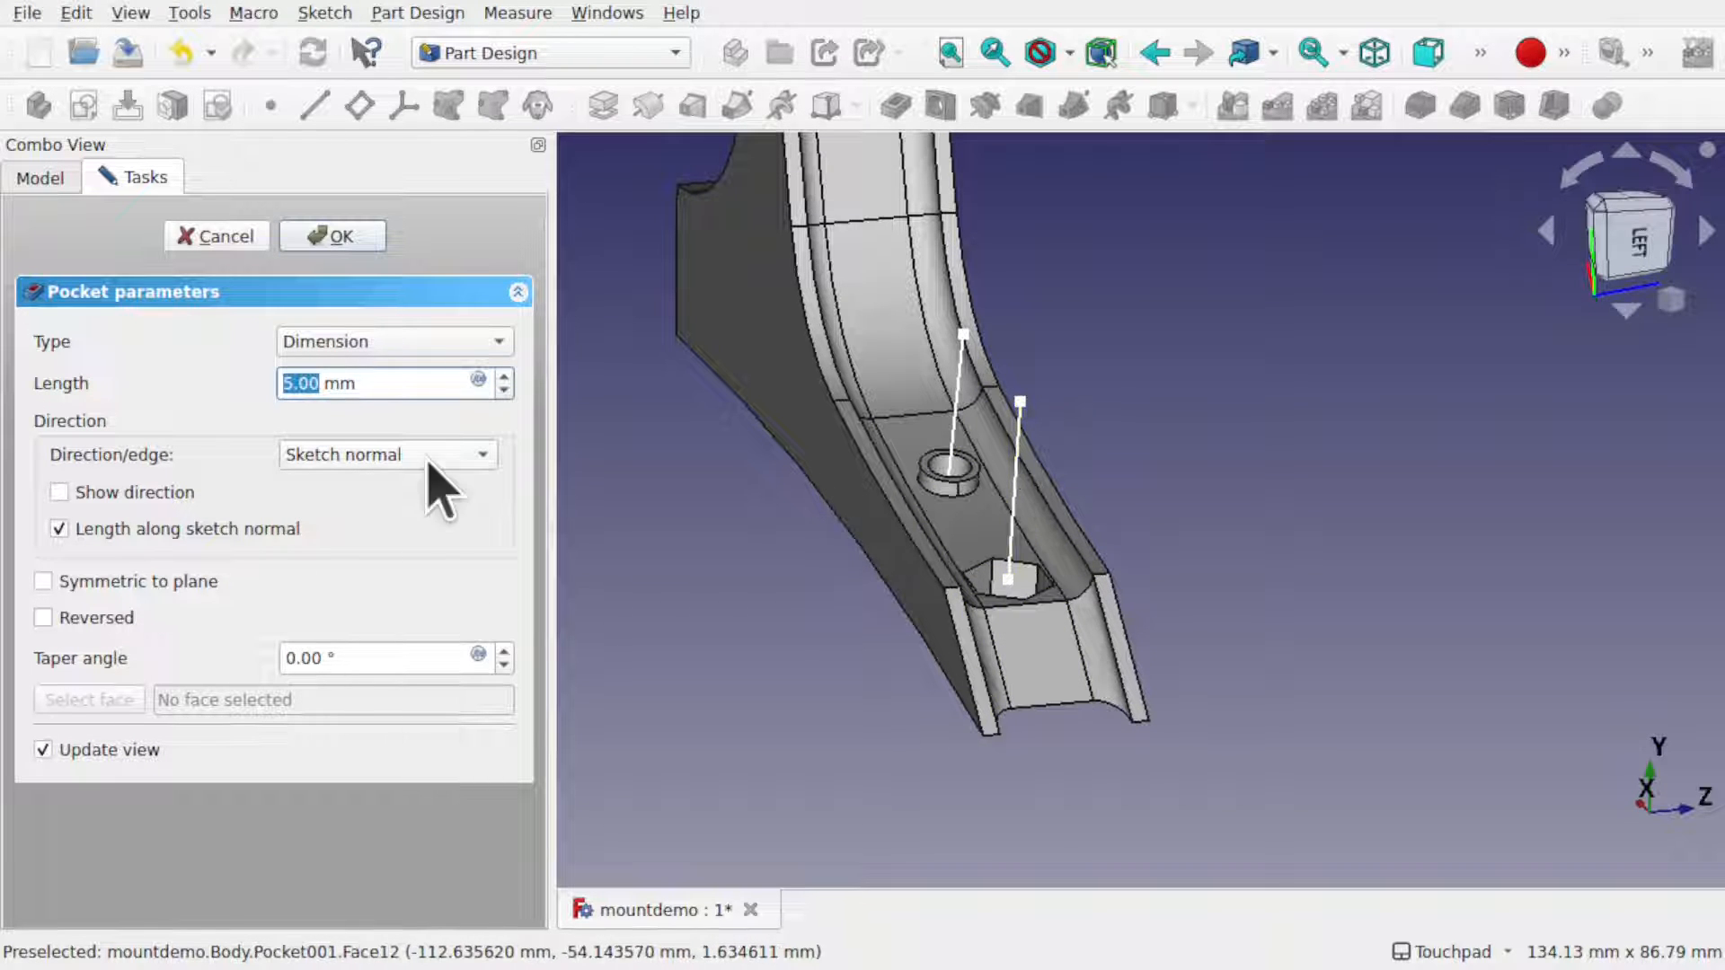
{"action": "left_click", "coordinate": [409, 341]}
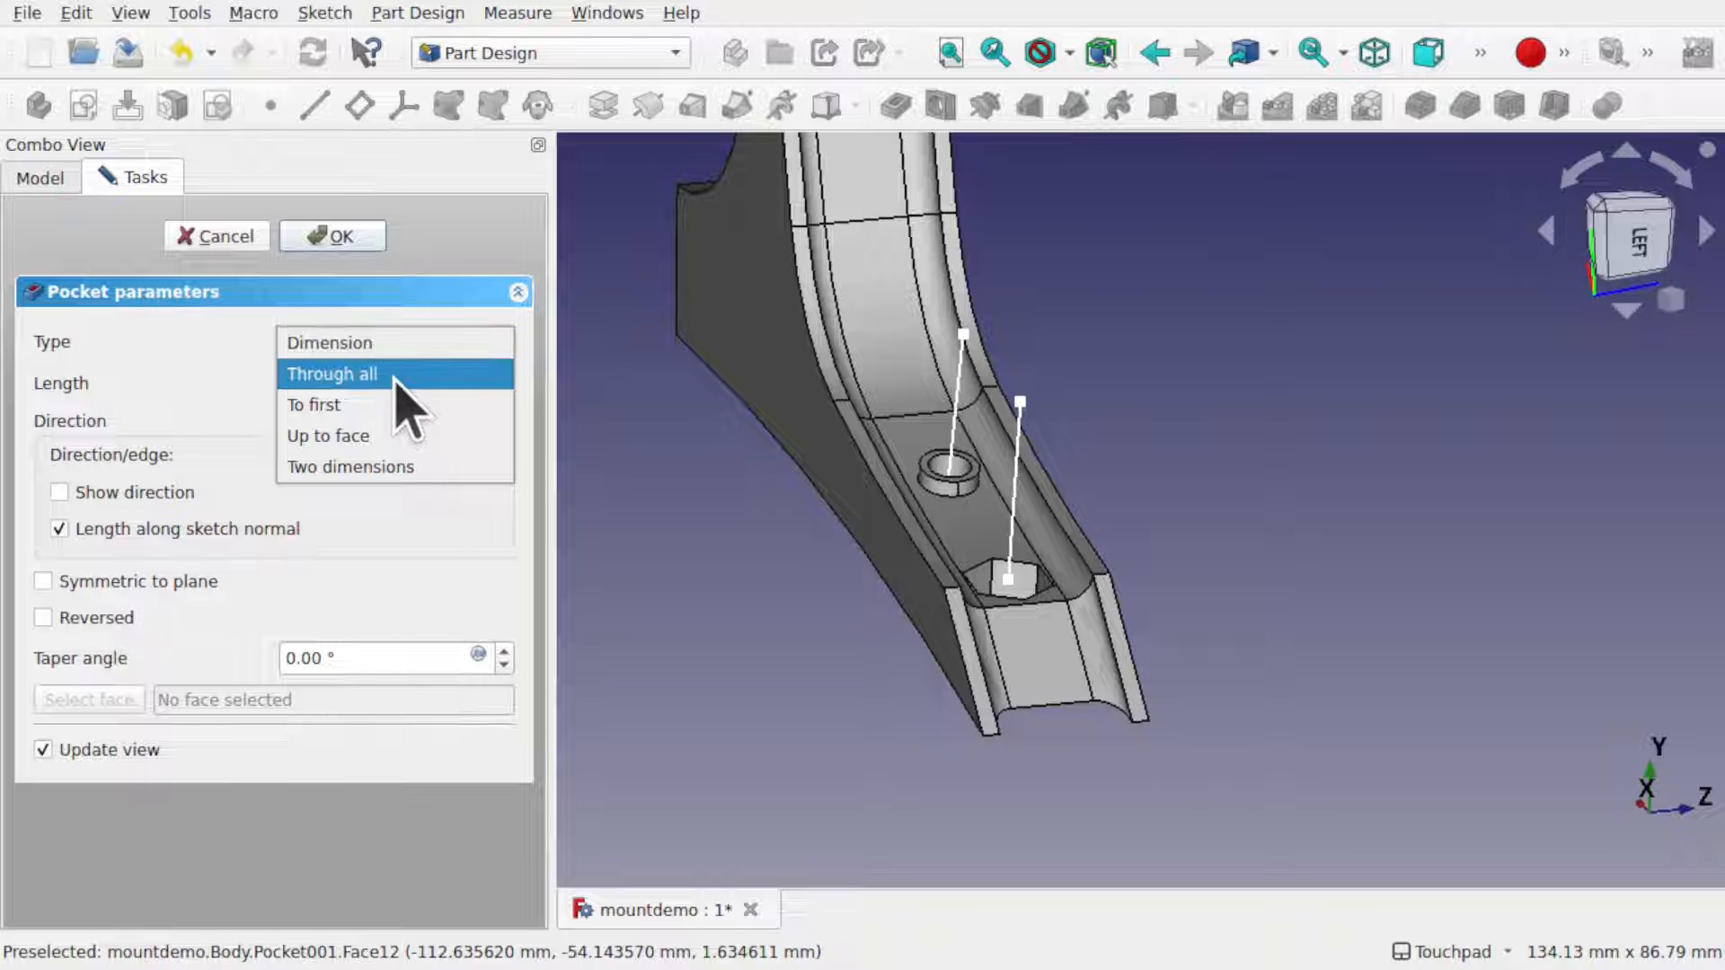
{"action": "left_click", "coordinate": [401, 370]}
{"action": "left_click_drag", "start_coordinate": [1075, 456], "coordinate": [1152, 755], "text": "alt"}
{"action": "left_click", "coordinate": [353, 241]}
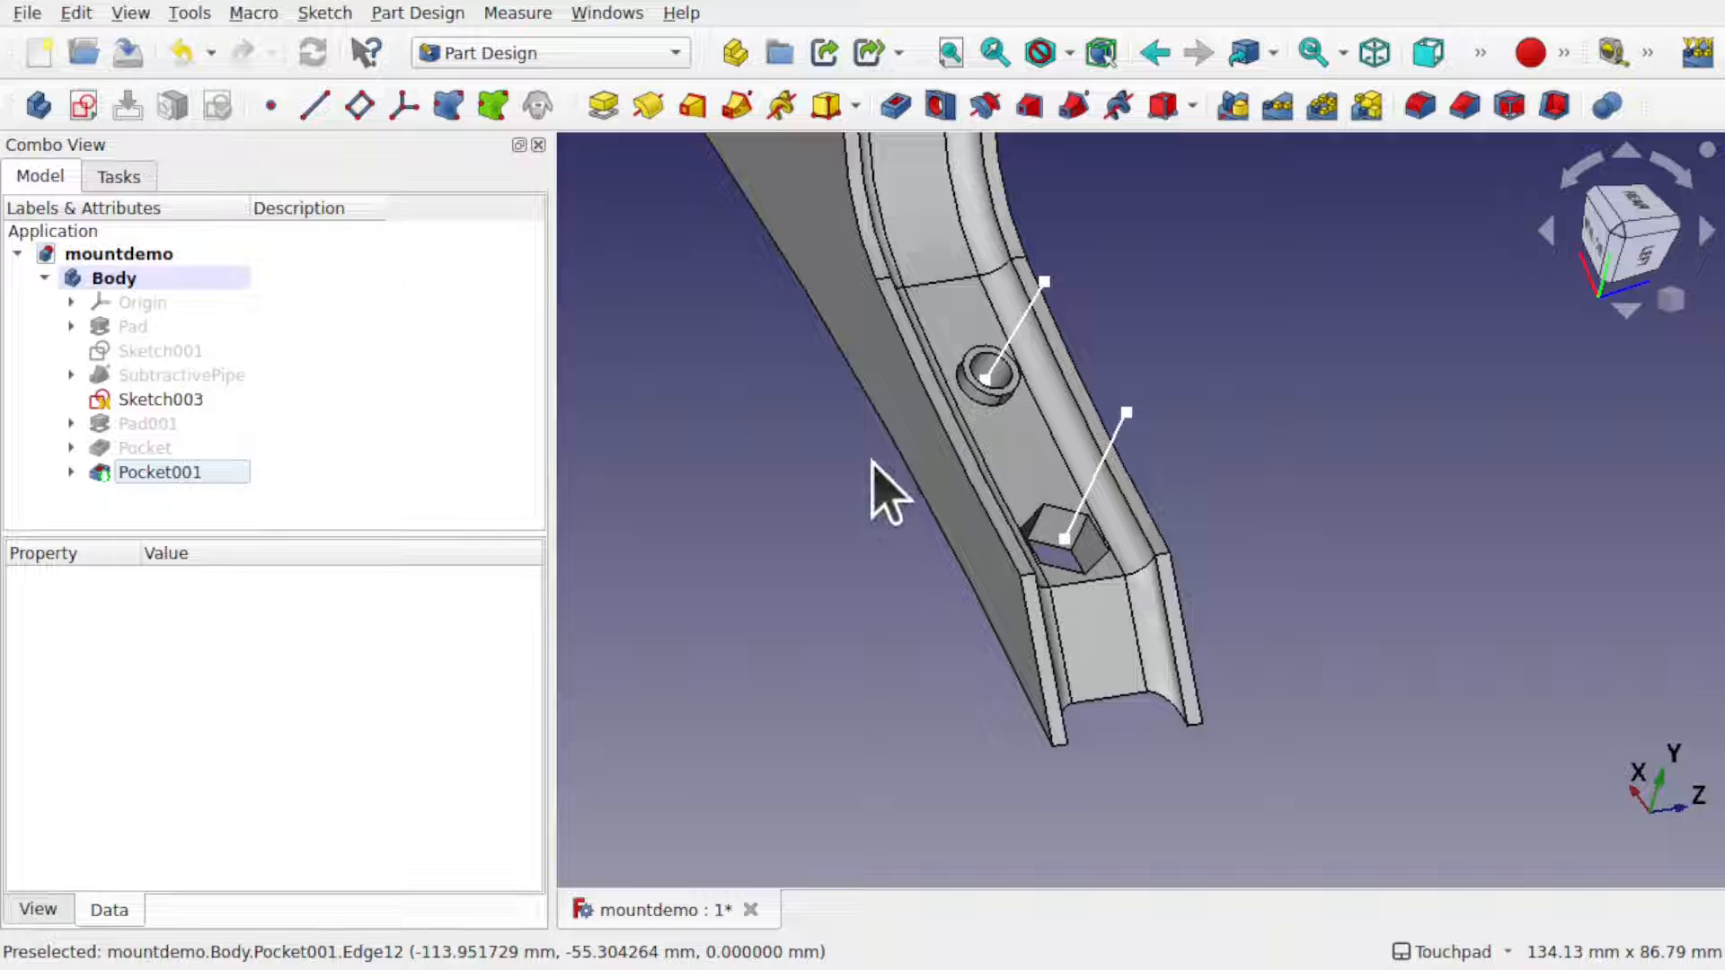
- Examine the whole mount from several angles, including the curved upper part of its channel
{"action": "scroll", "coordinate": [873, 464], "scroll_direction": "down", "scroll_amount": 6}
{"action": "left_click_drag", "start_coordinate": [850, 482], "coordinate": [979, 671], "text": "alt"}
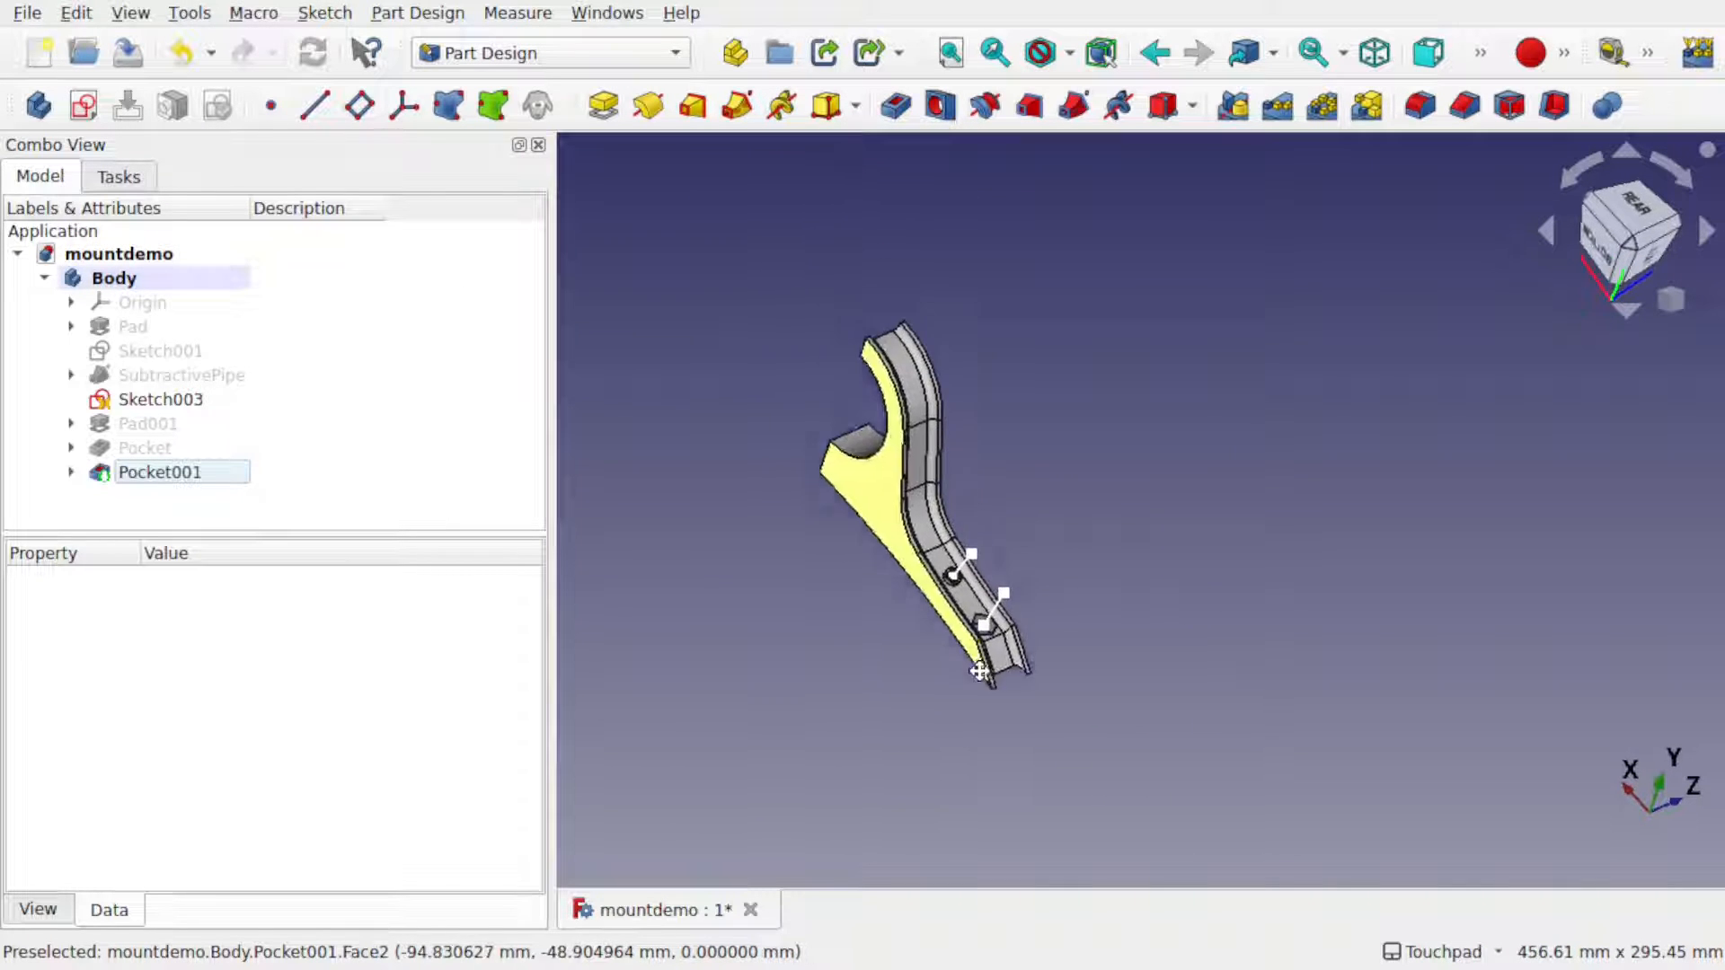
{"action": "key", "text": "6"}
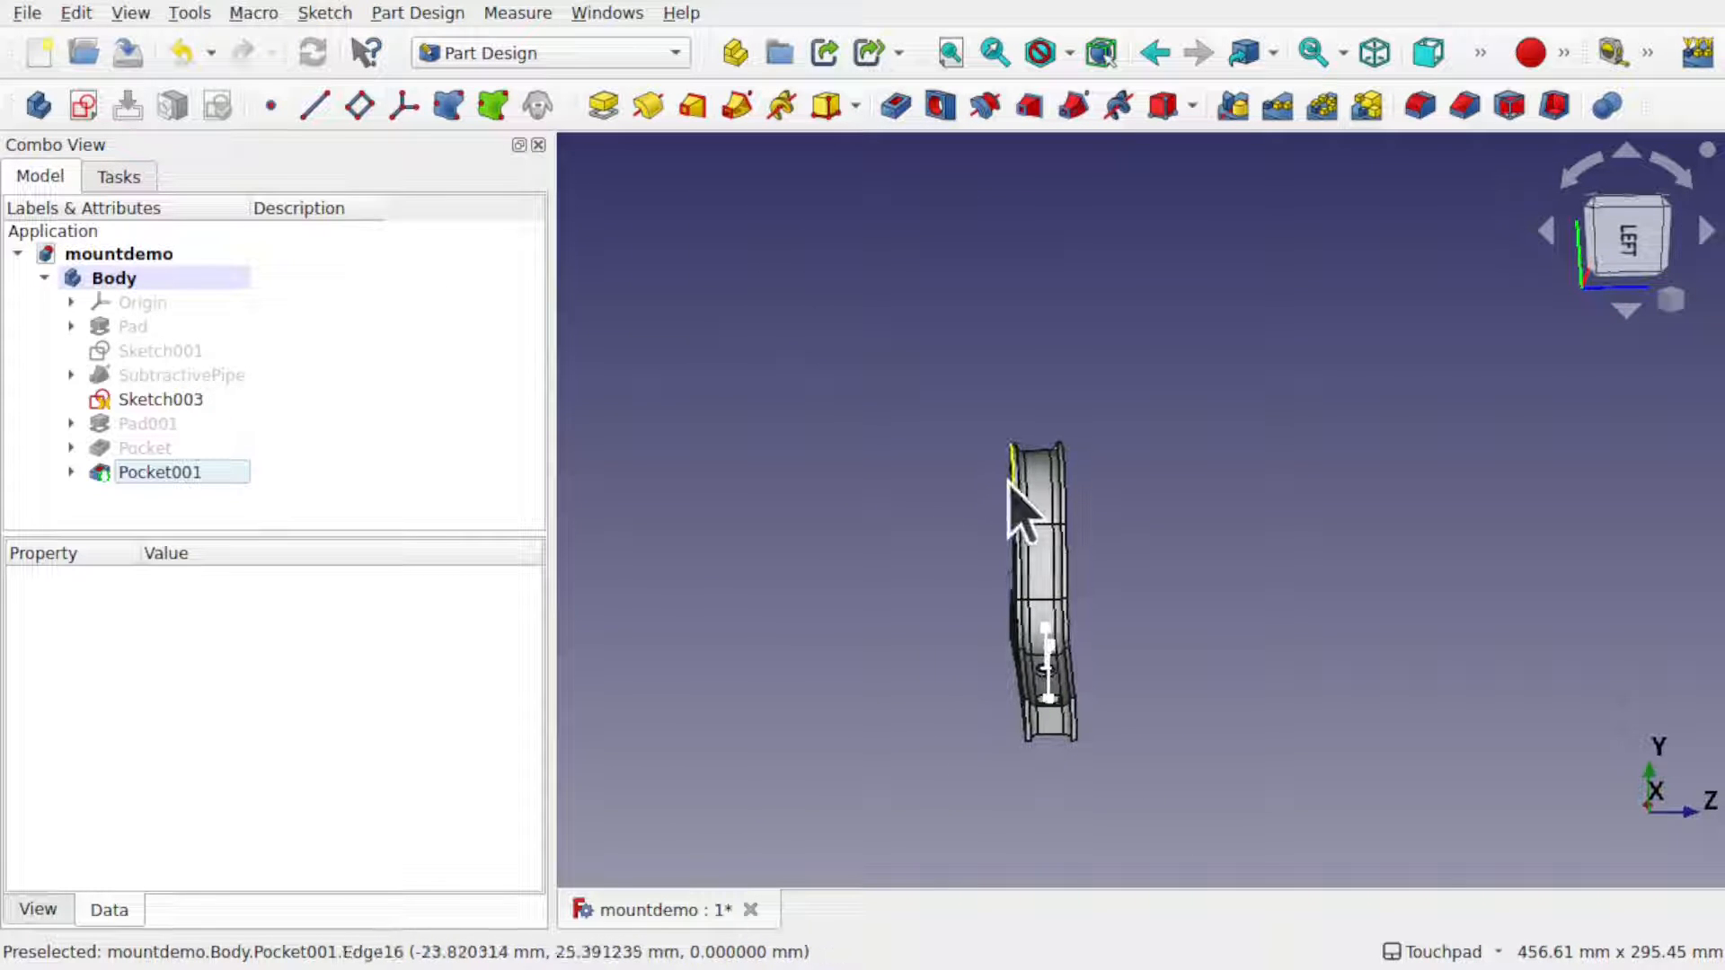
{"action": "left_click_drag", "start_coordinate": [992, 579], "coordinate": [1216, 620], "text": "alt"}
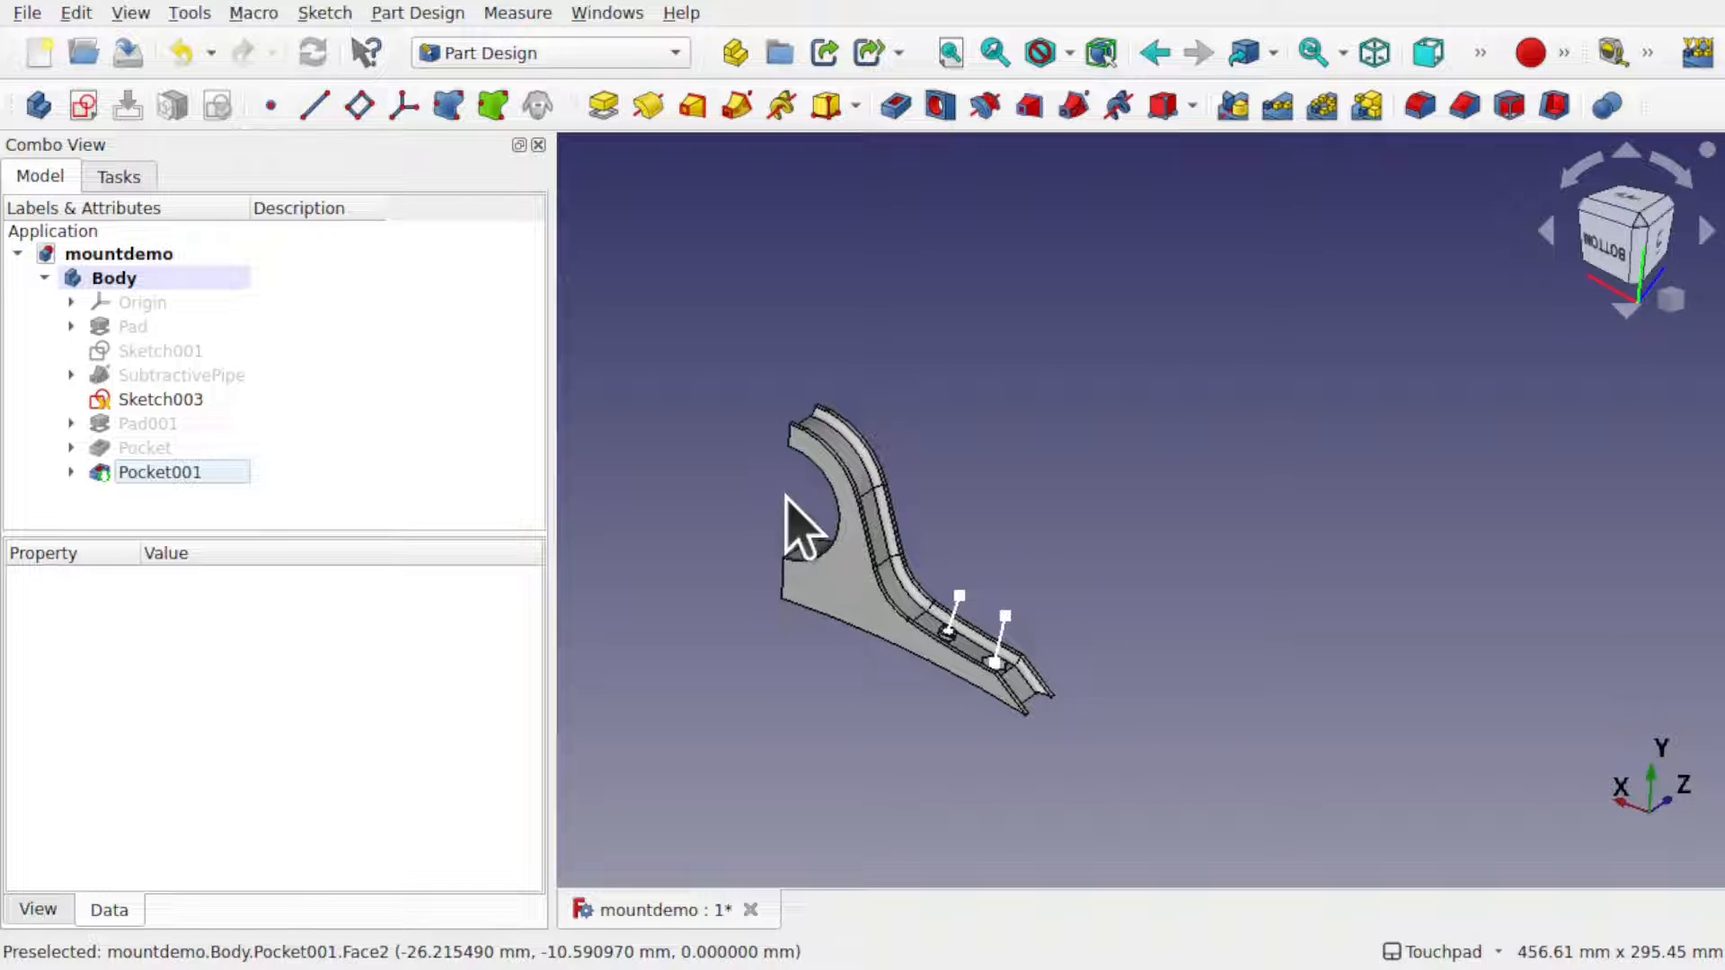
{"action": "scroll", "coordinate": [832, 439], "scroll_direction": "up", "scroll_amount": 5}
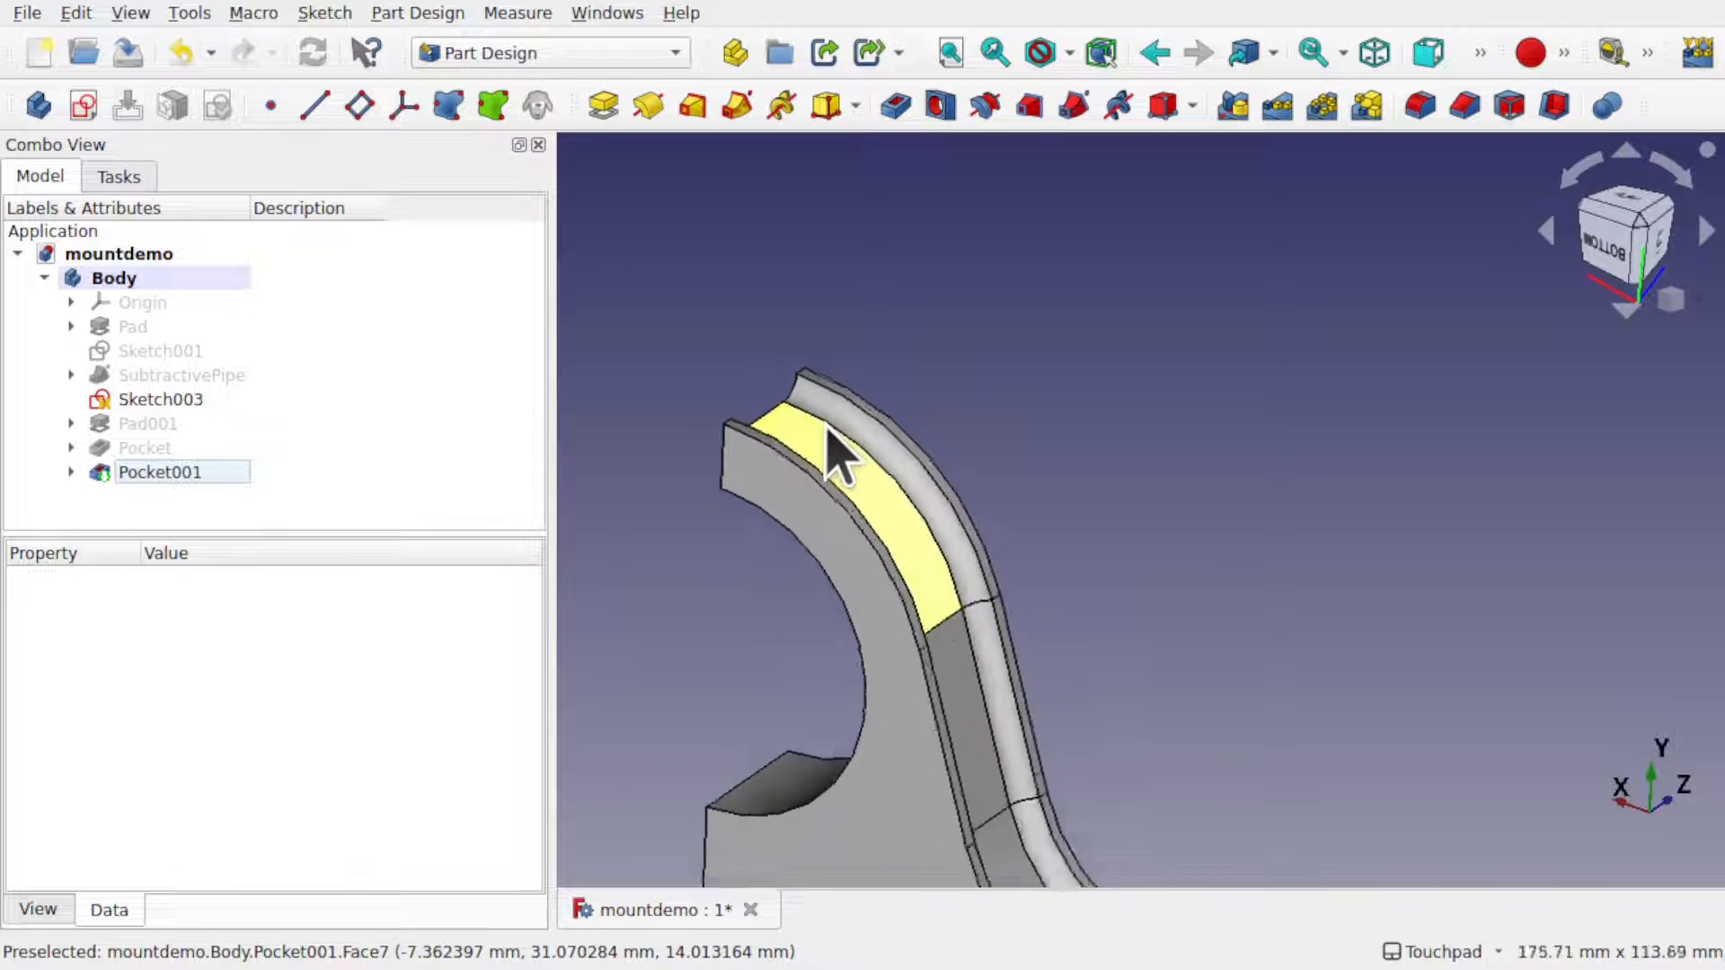
{"action": "scroll", "coordinate": [826, 424], "scroll_direction": "up", "scroll_amount": 2}
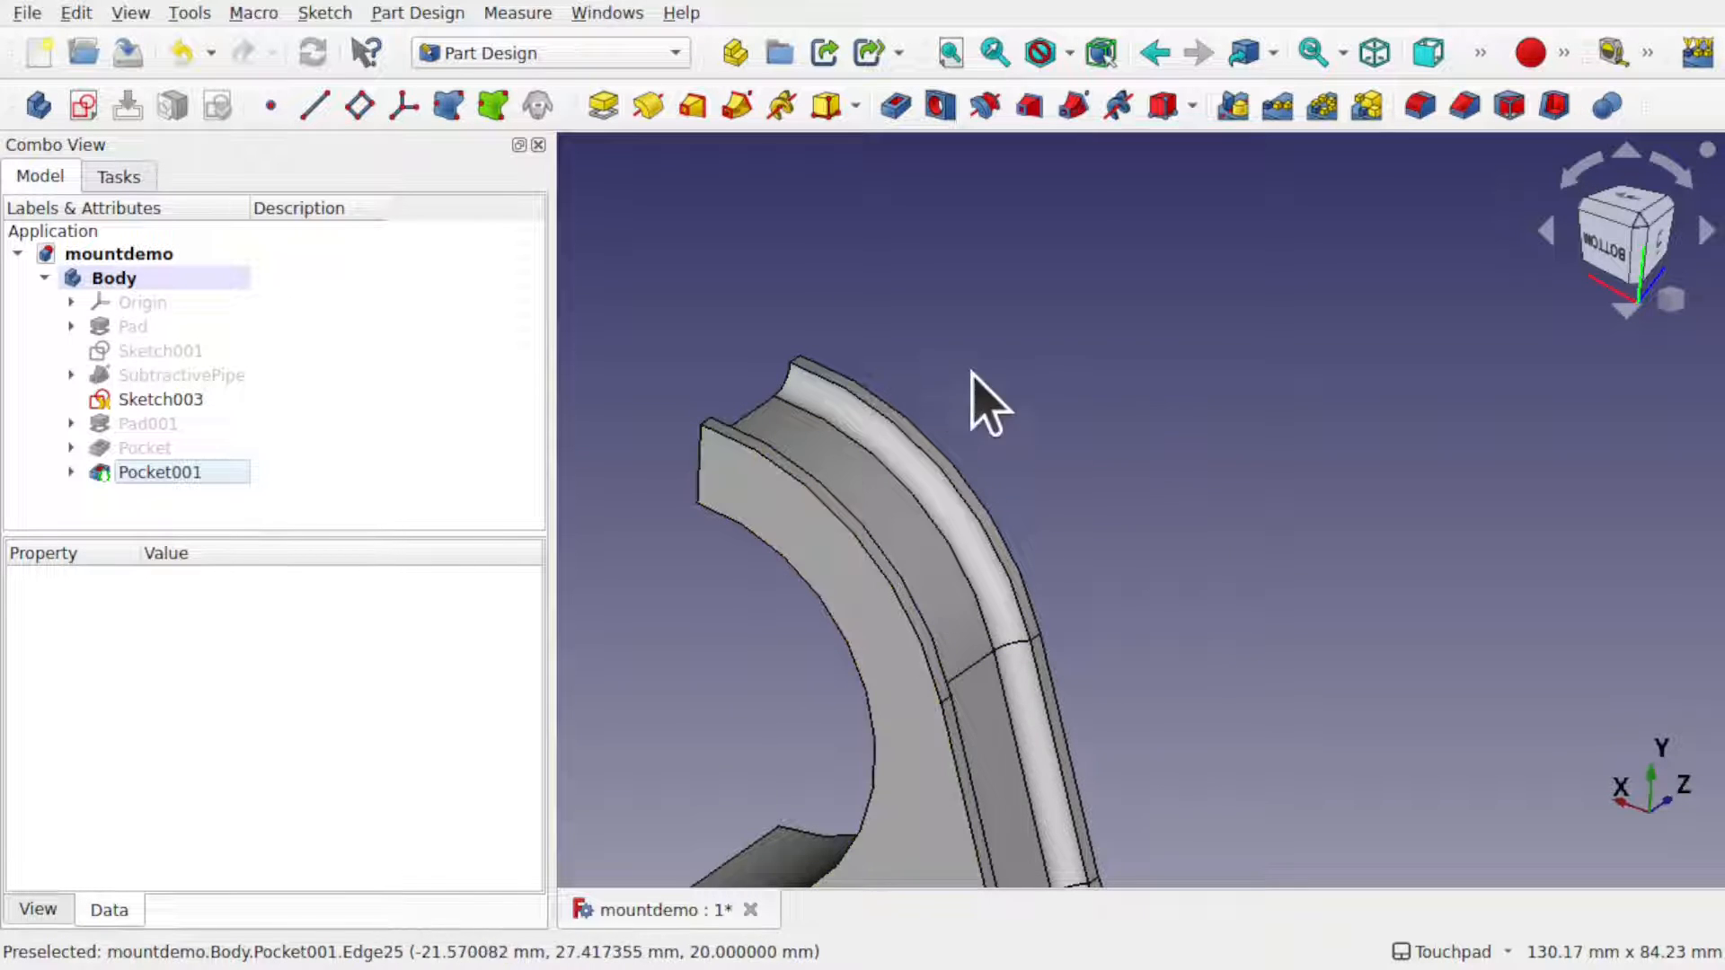
{"action": "left_click_drag", "start_coordinate": [1113, 482], "coordinate": [1066, 505], "text": "alt"}
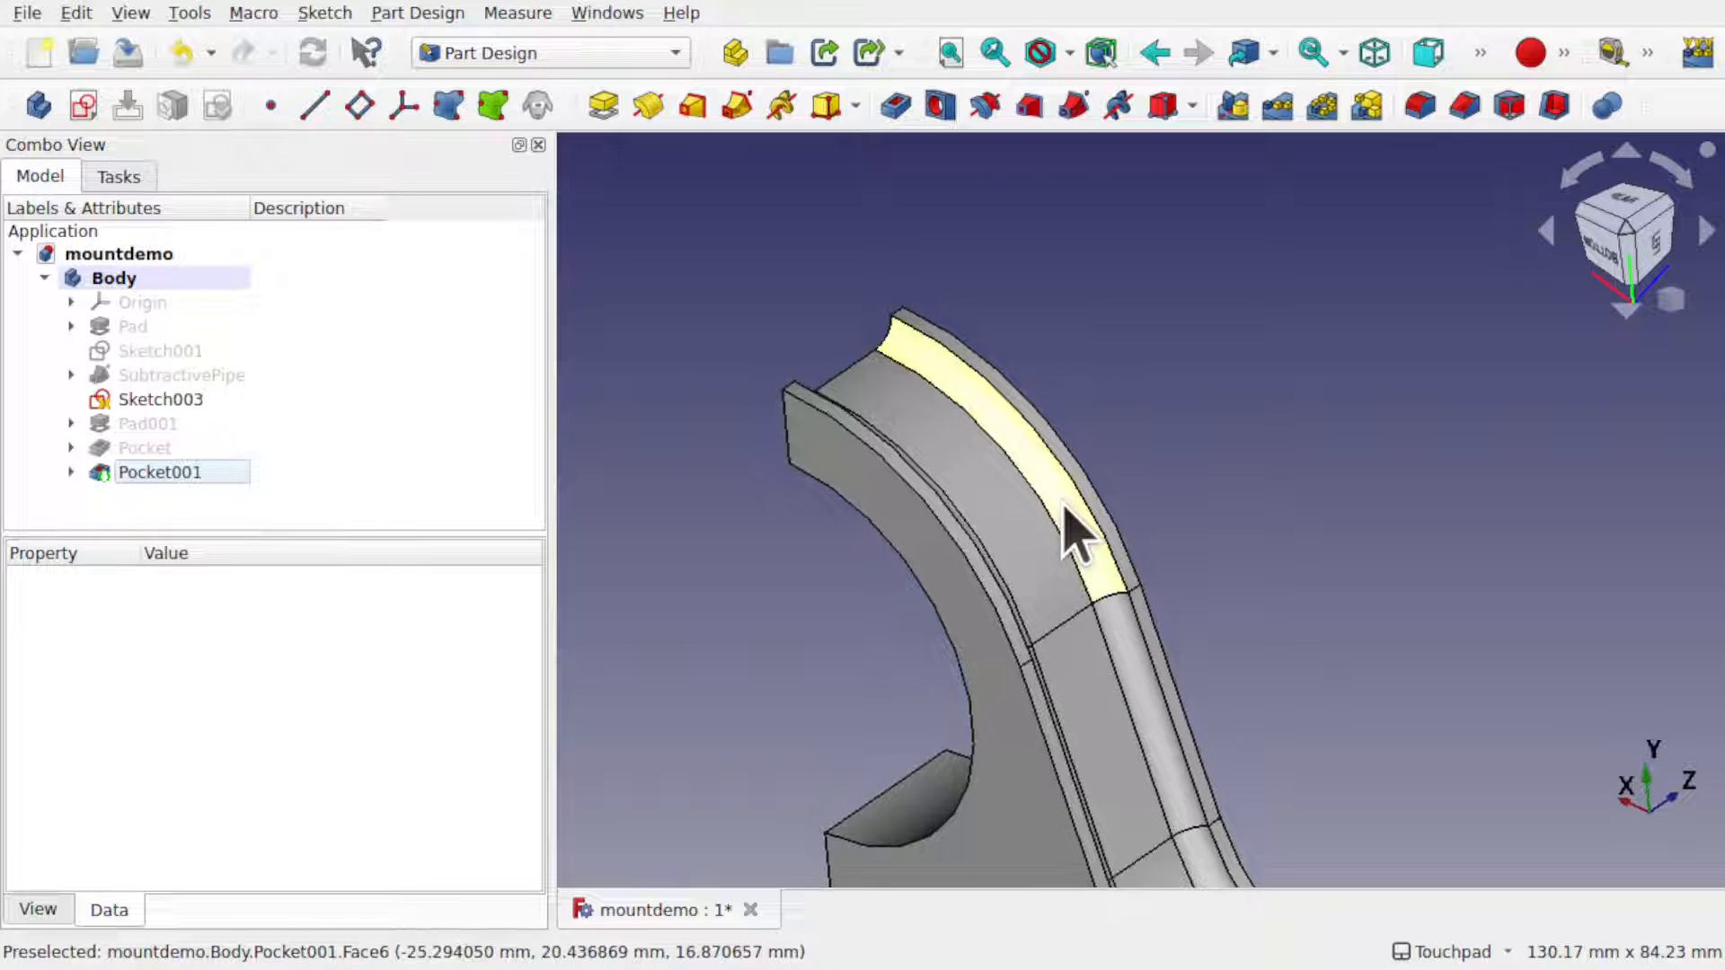
{"action": "scroll", "coordinate": [1070, 520], "scroll_direction": "down", "scroll_amount": 5}
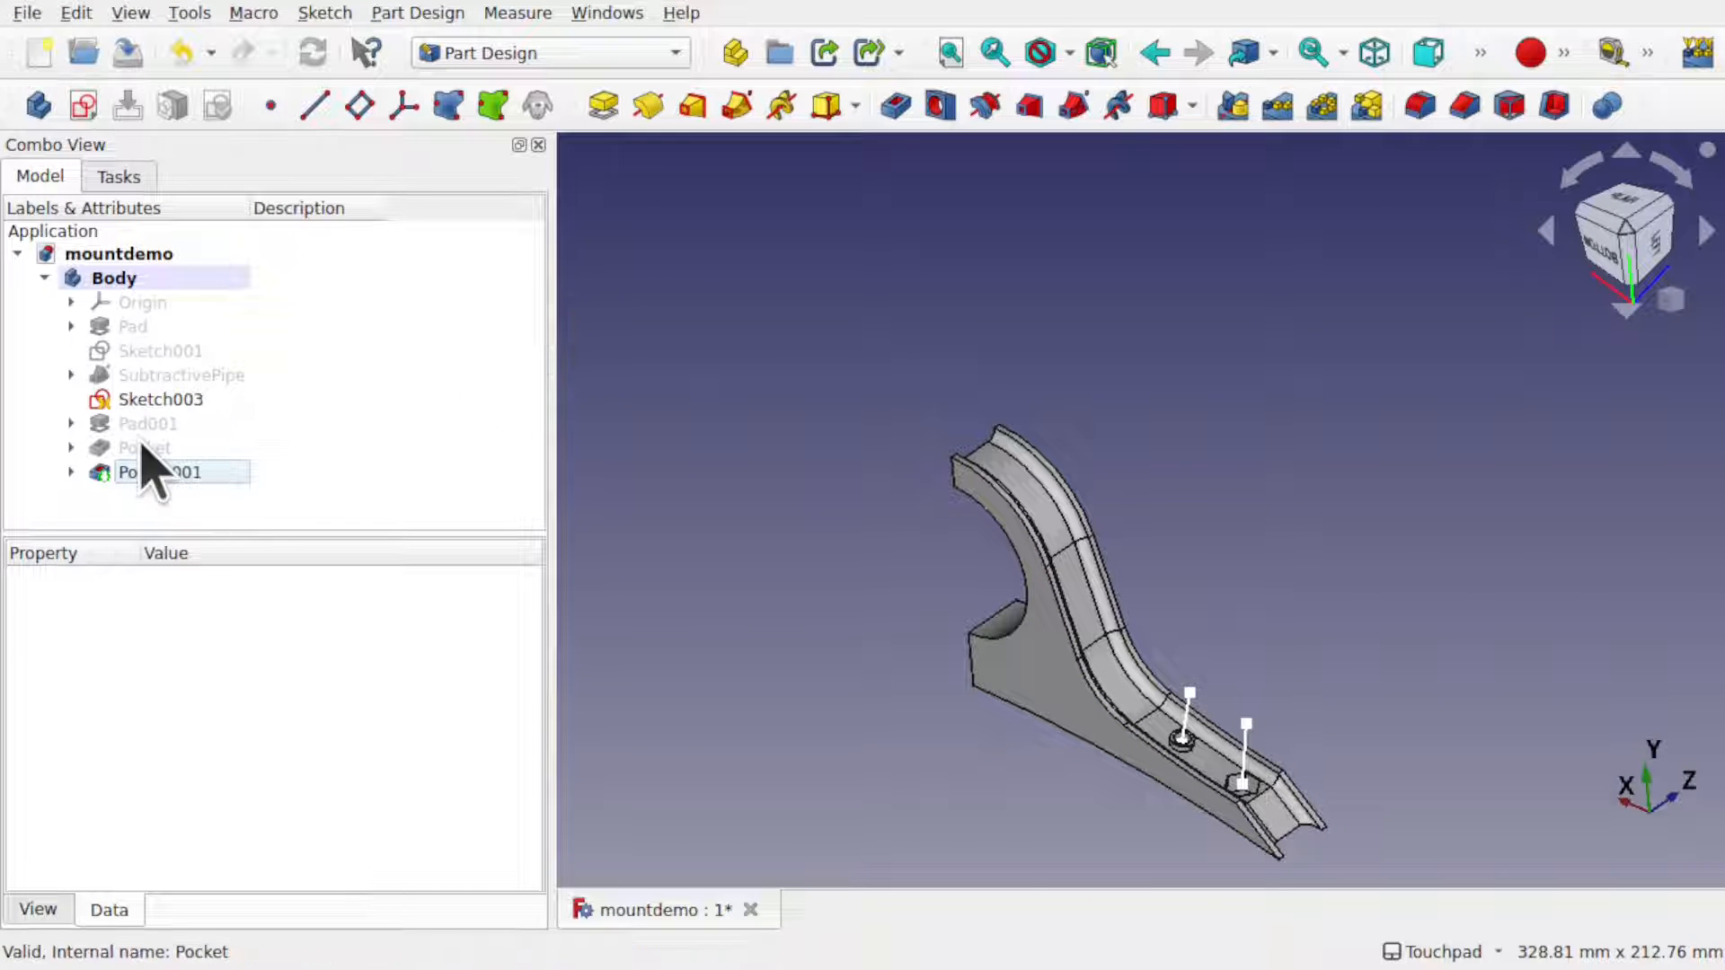
- Hide the guide-line sketch Sketch003
{"action": "left_click", "coordinate": [135, 328]}
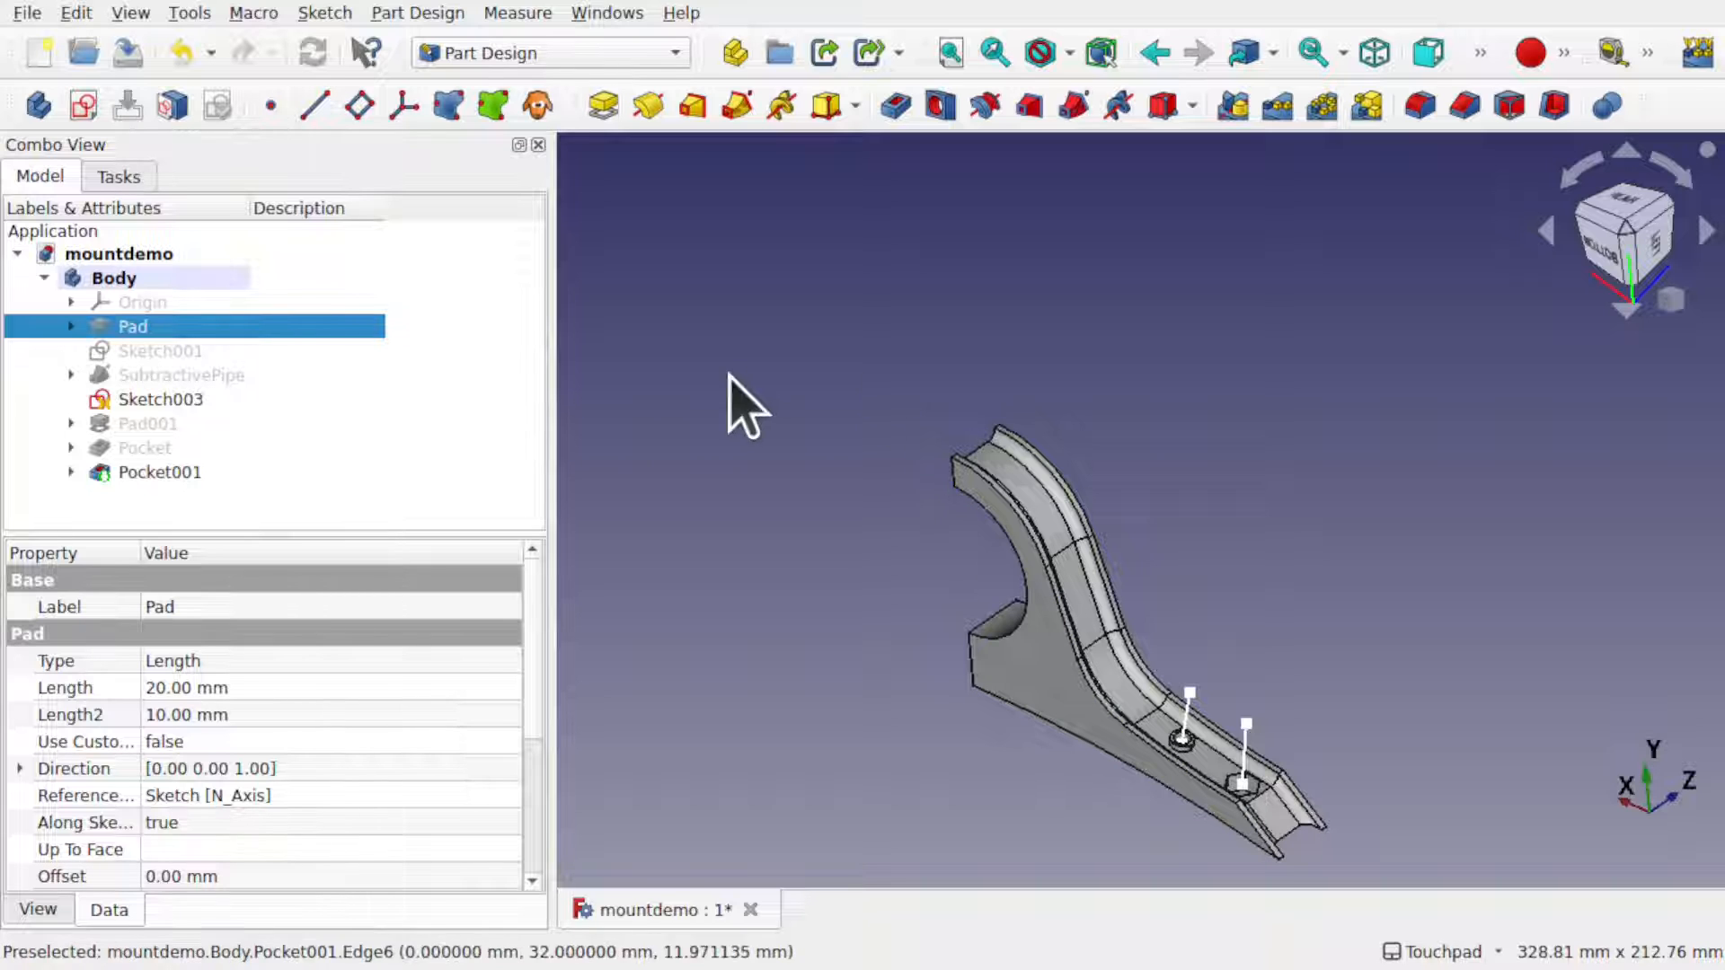
{"action": "left_click", "coordinate": [154, 401]}
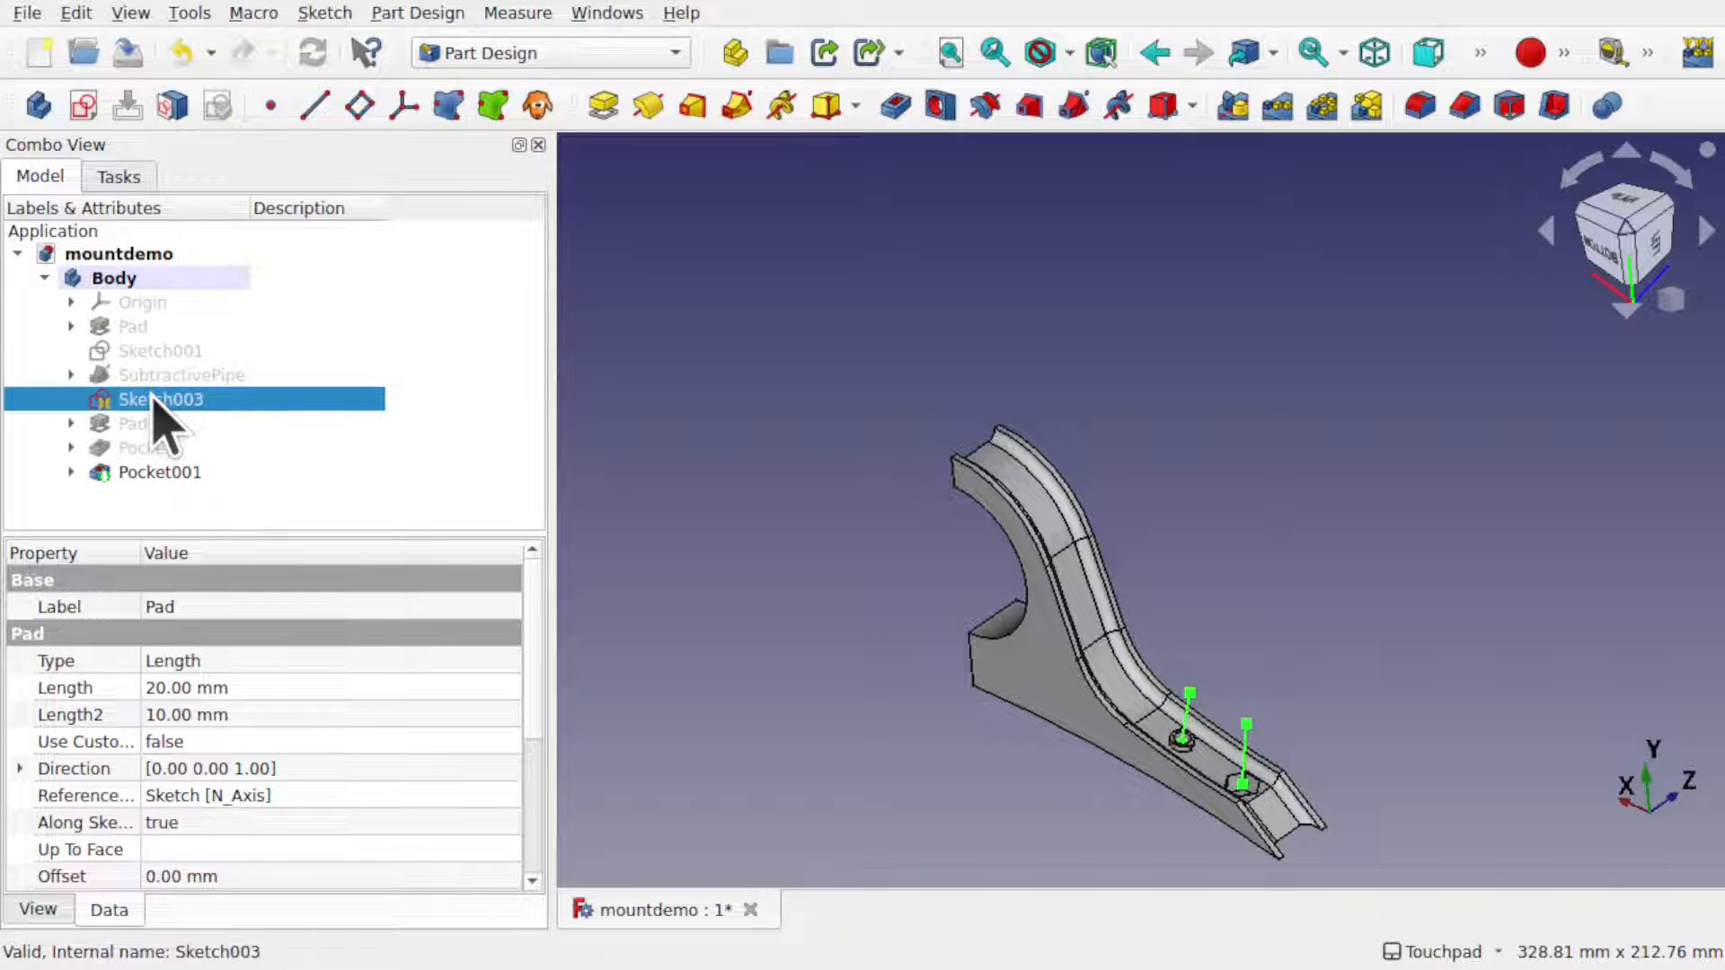
- Review the body's build-up by showing Pad, SubtractivePipe, Pad001, Pocket and Pocket001 one after another
{"action": "left_click", "coordinate": [128, 328]}
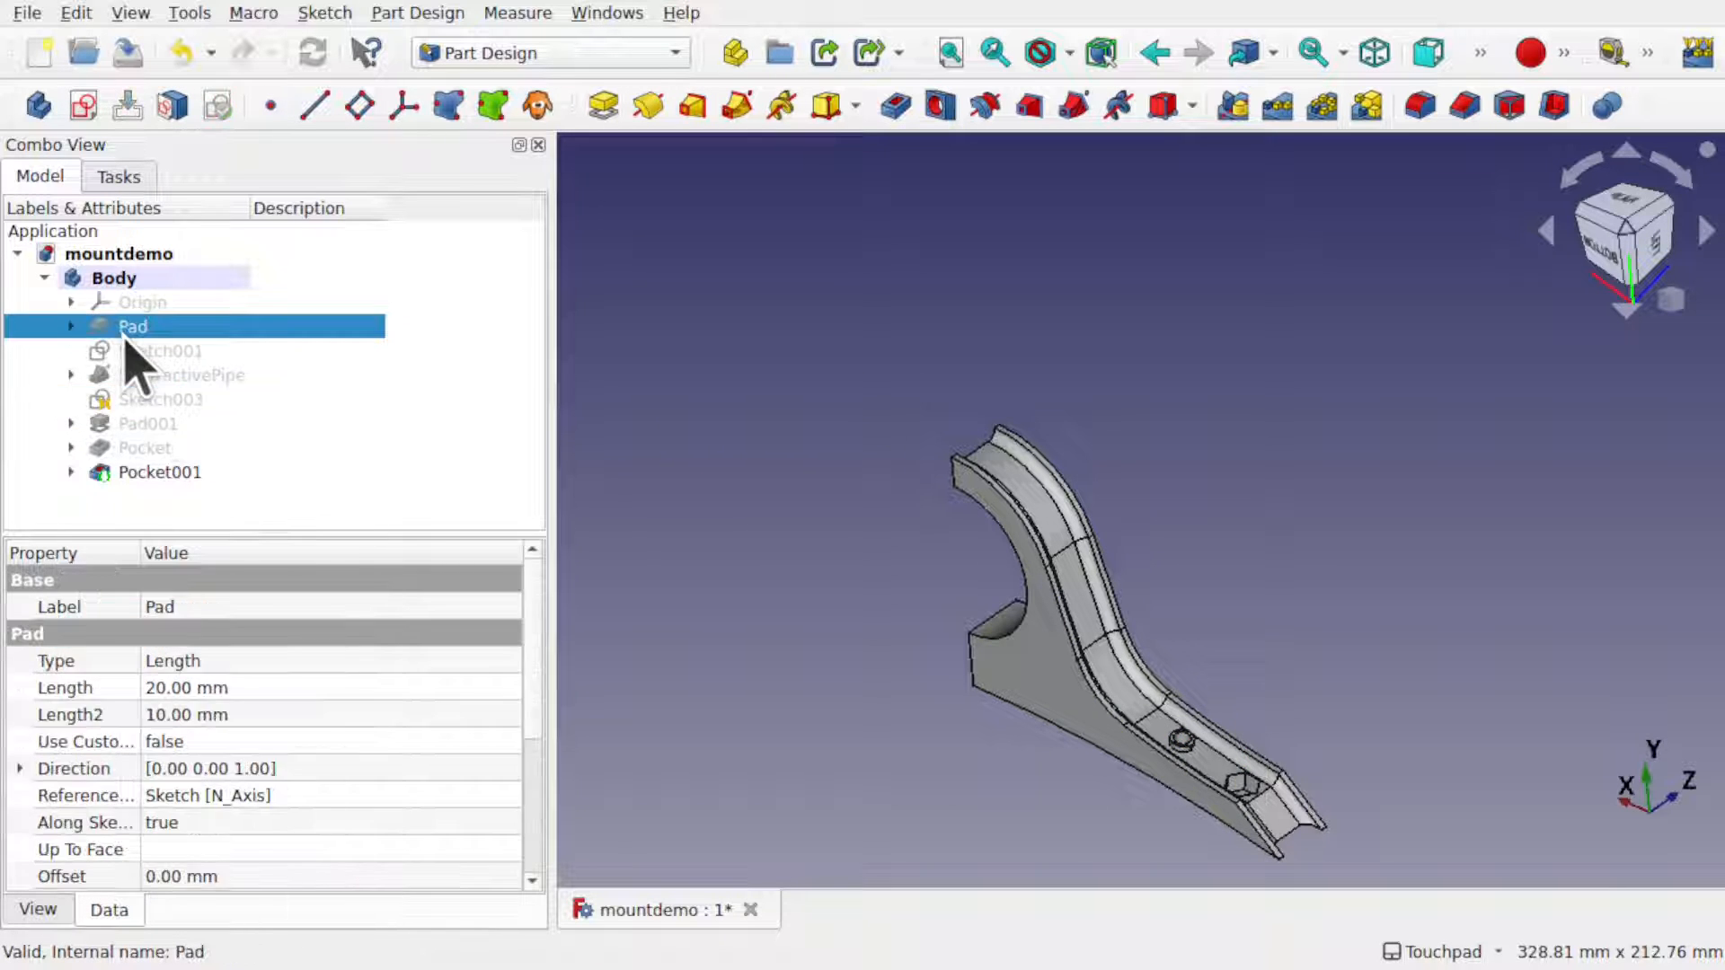
{"action": "key", "text": "space"}
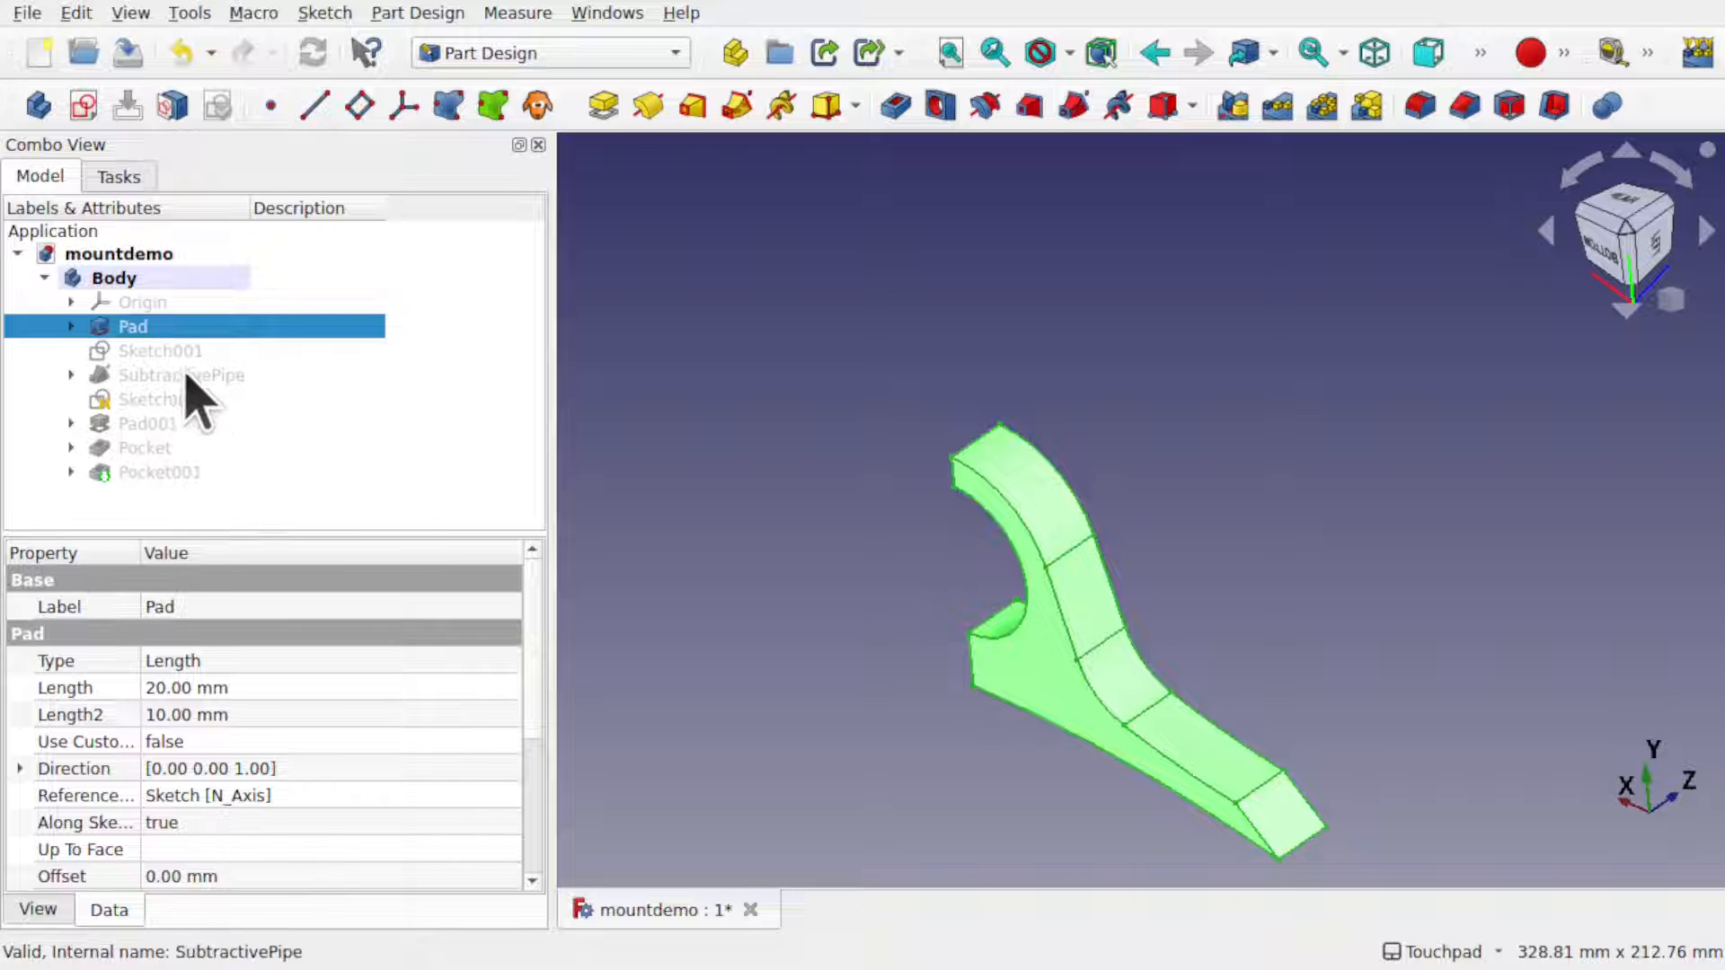
{"action": "left_click", "coordinate": [157, 377]}
{"action": "key", "text": "space"}
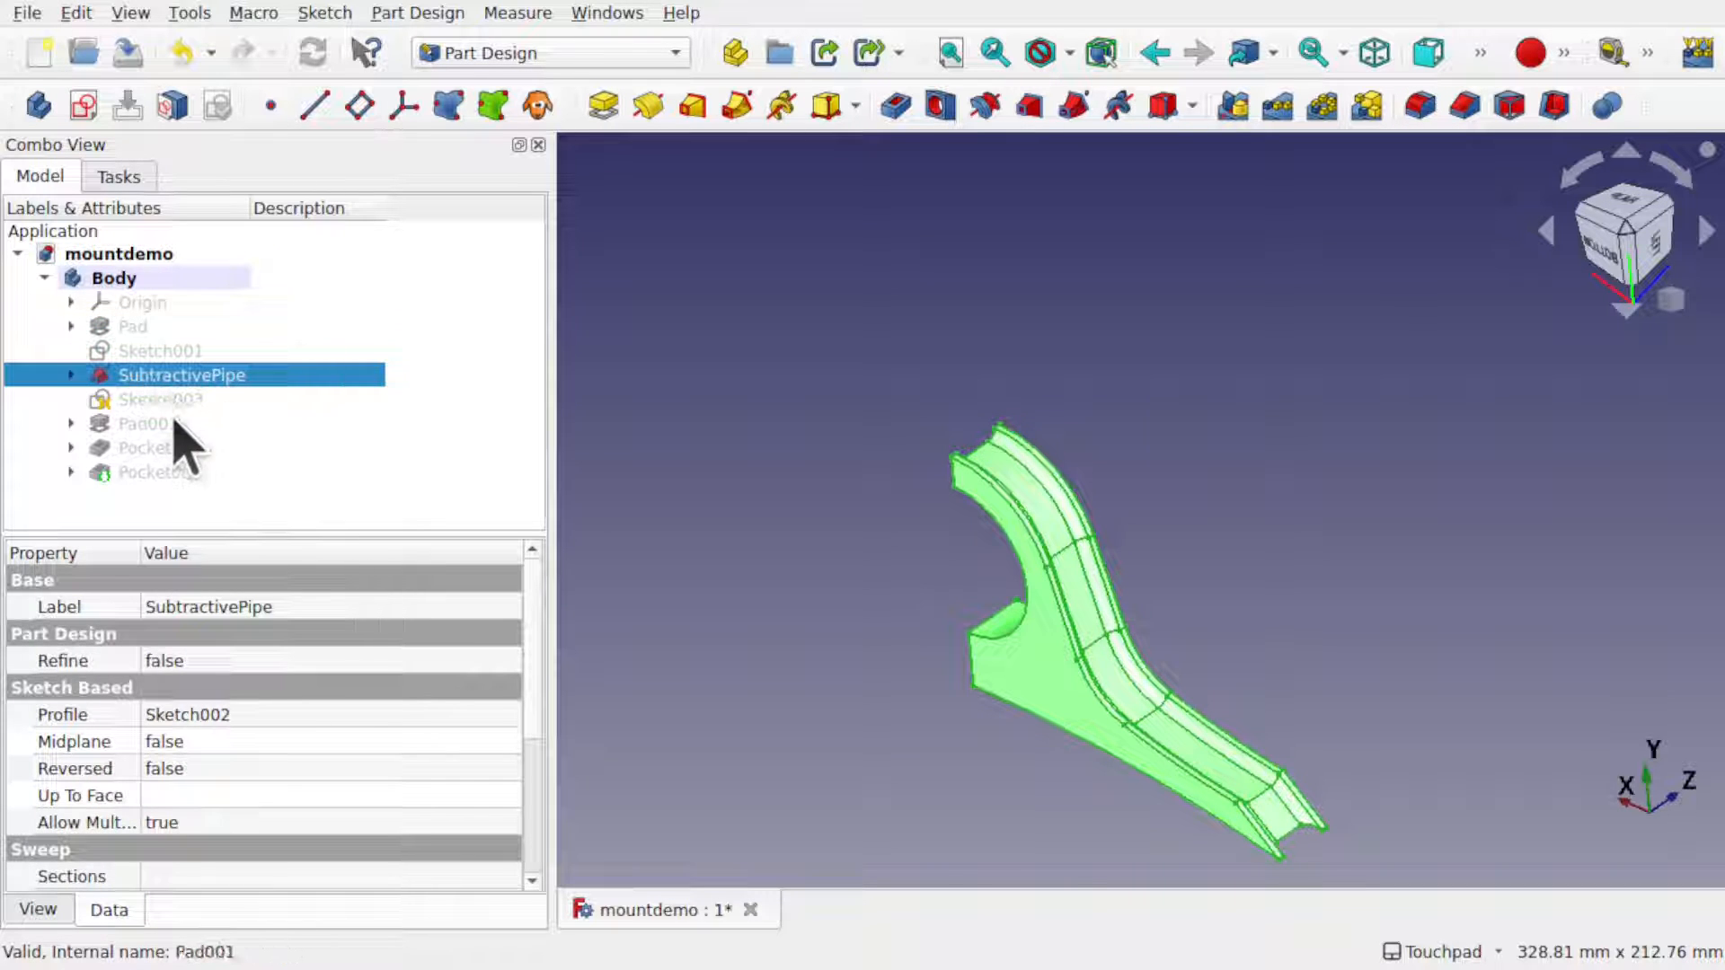
{"action": "left_click", "coordinate": [172, 424]}
{"action": "key", "text": "space"}
{"action": "left_click", "coordinate": [171, 449]}
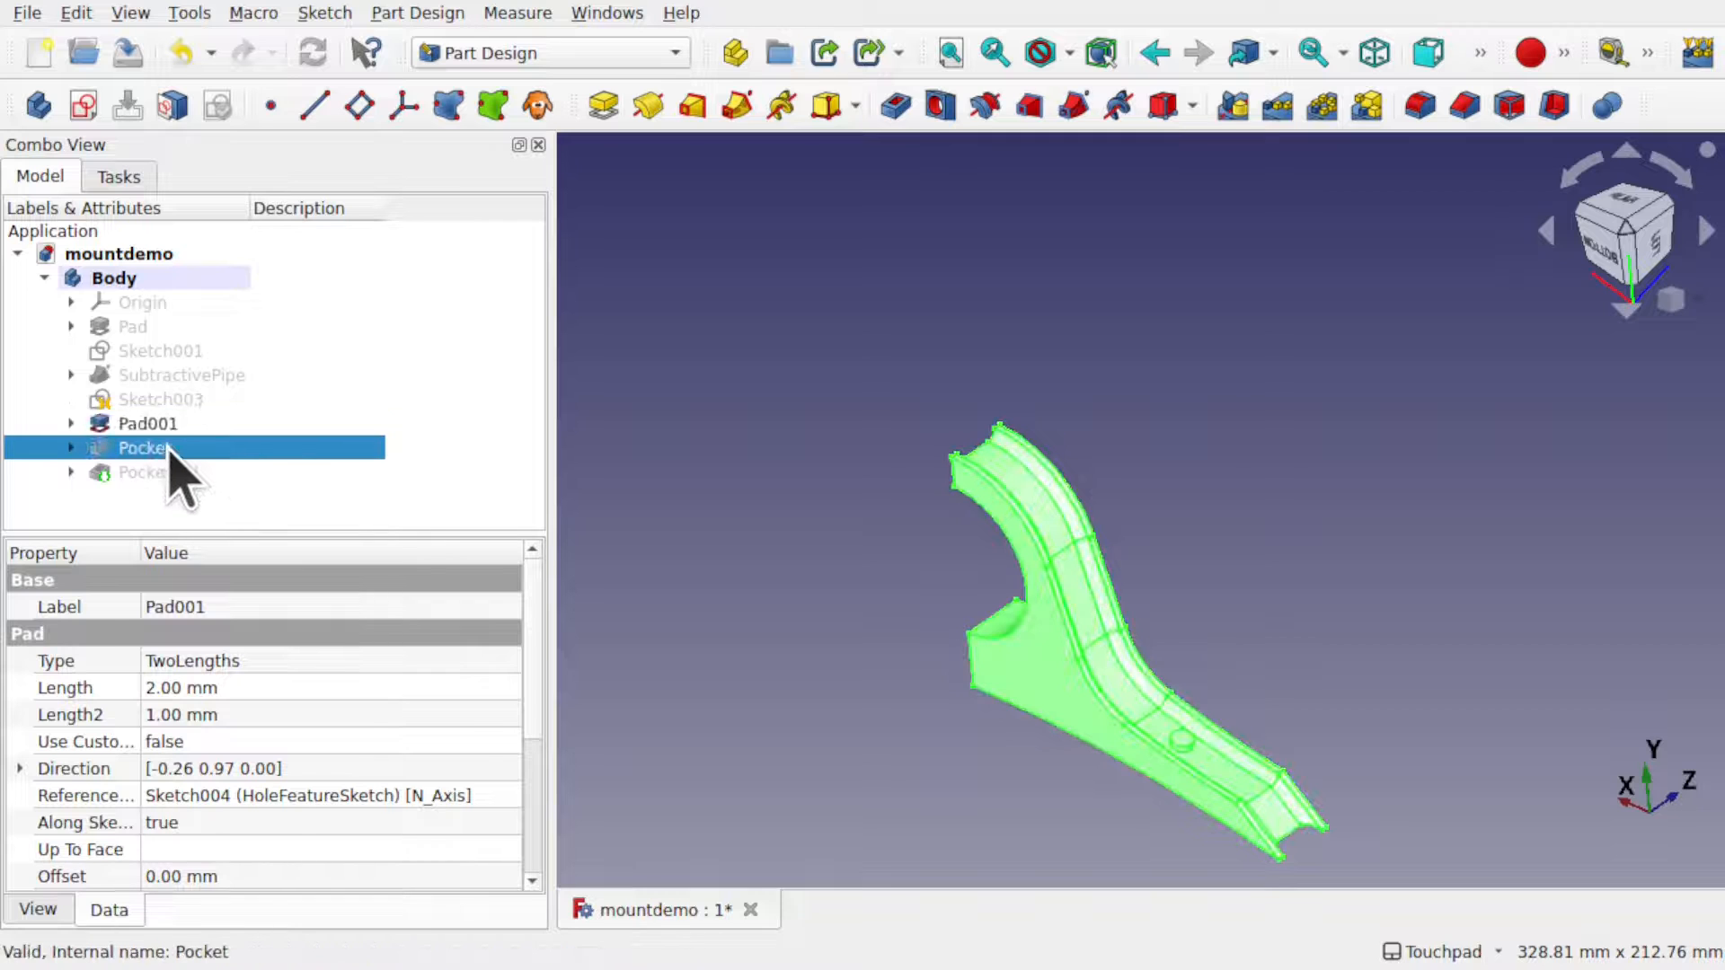
{"action": "key", "text": "space"}
{"action": "left_click", "coordinate": [165, 473]}
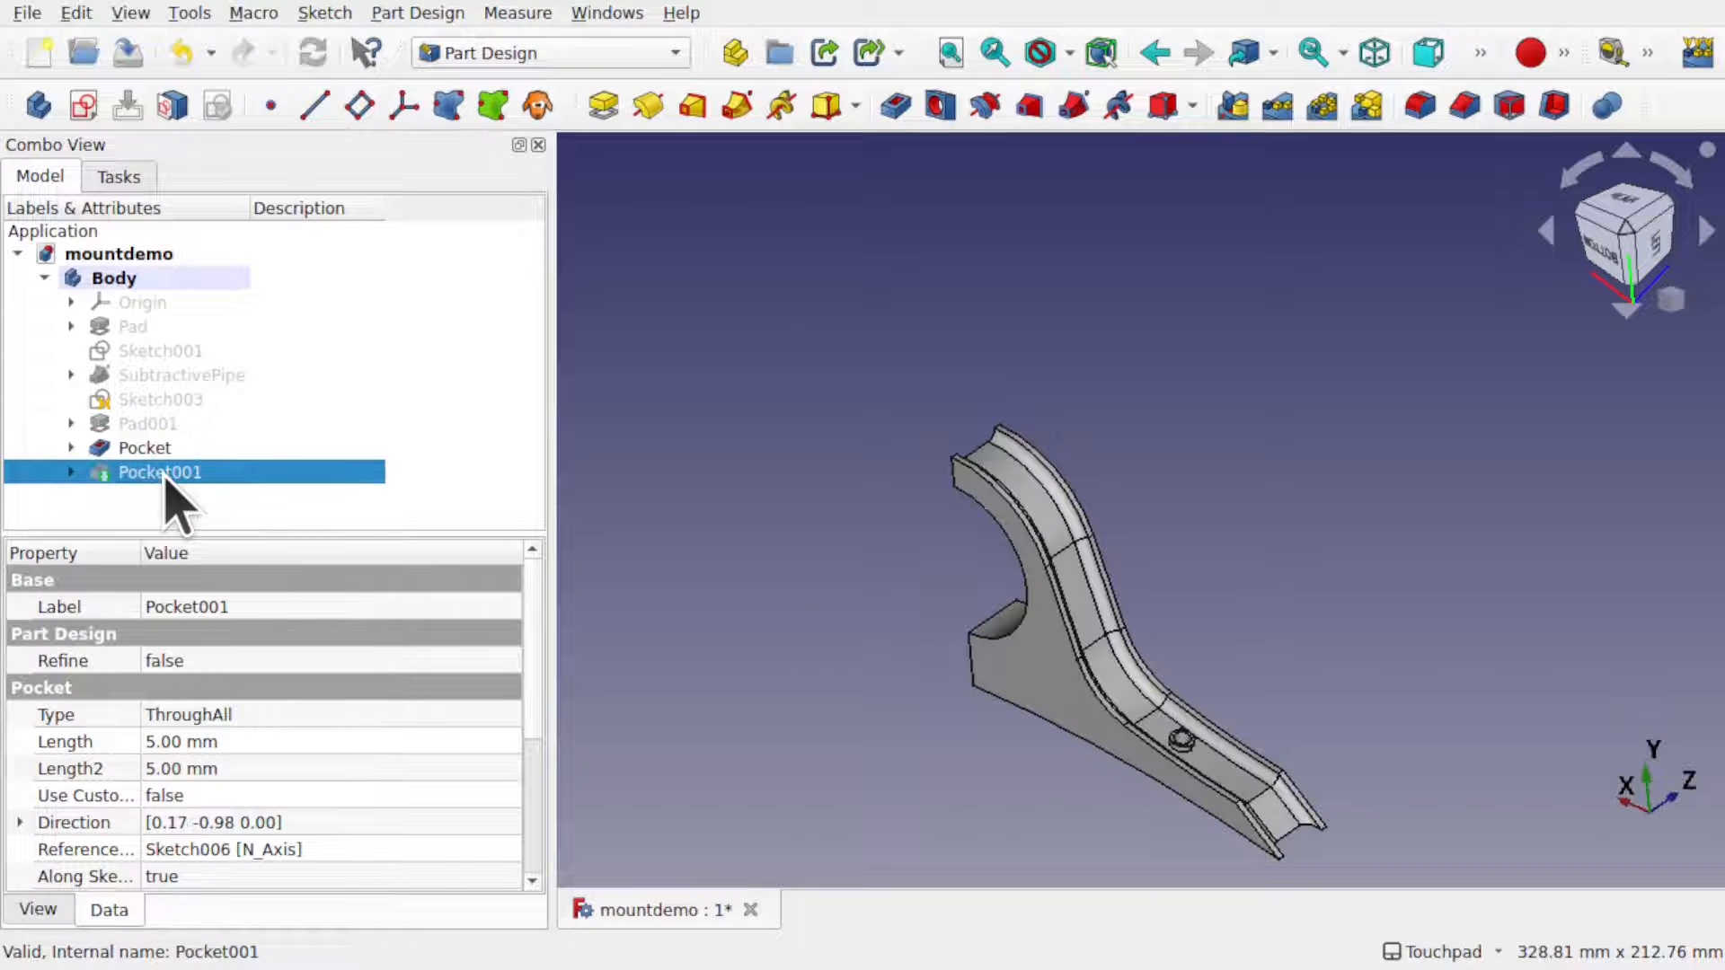
{"action": "key", "text": "space"}
{"action": "left_click", "coordinate": [730, 537]}
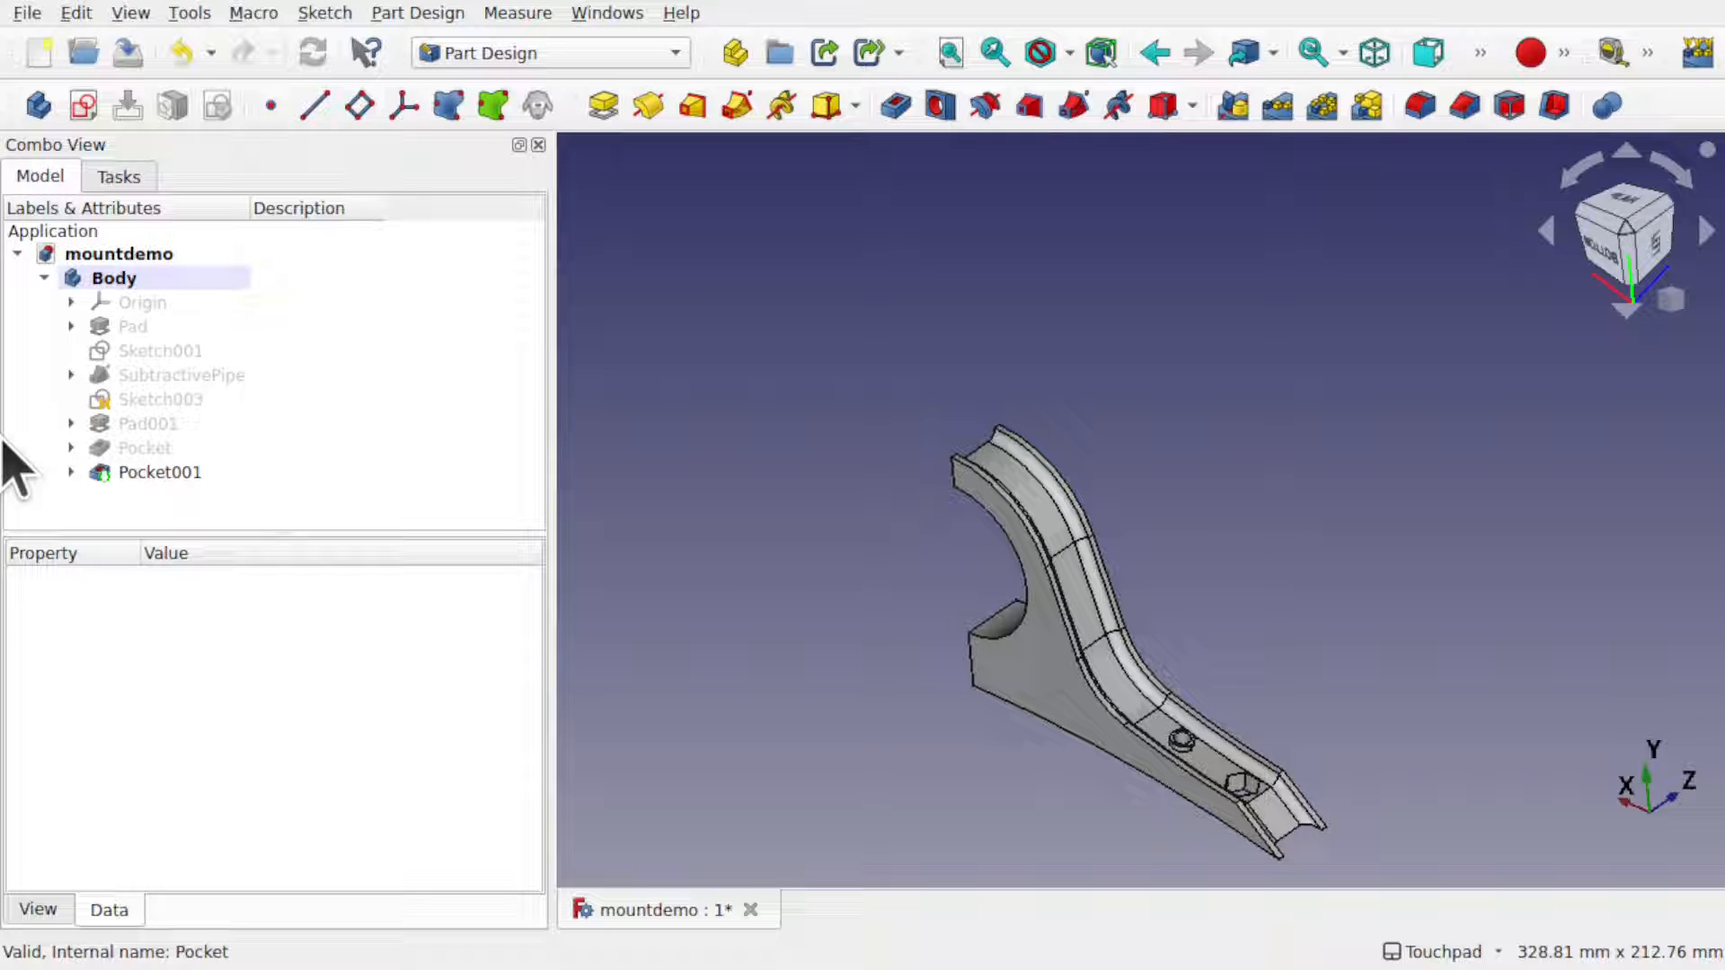
- Apply a Mirrored pattern to Pad, SubtractivePipe, Pad001, Pocket and Pocket001 together
{"action": "left_click", "coordinate": [137, 327]}
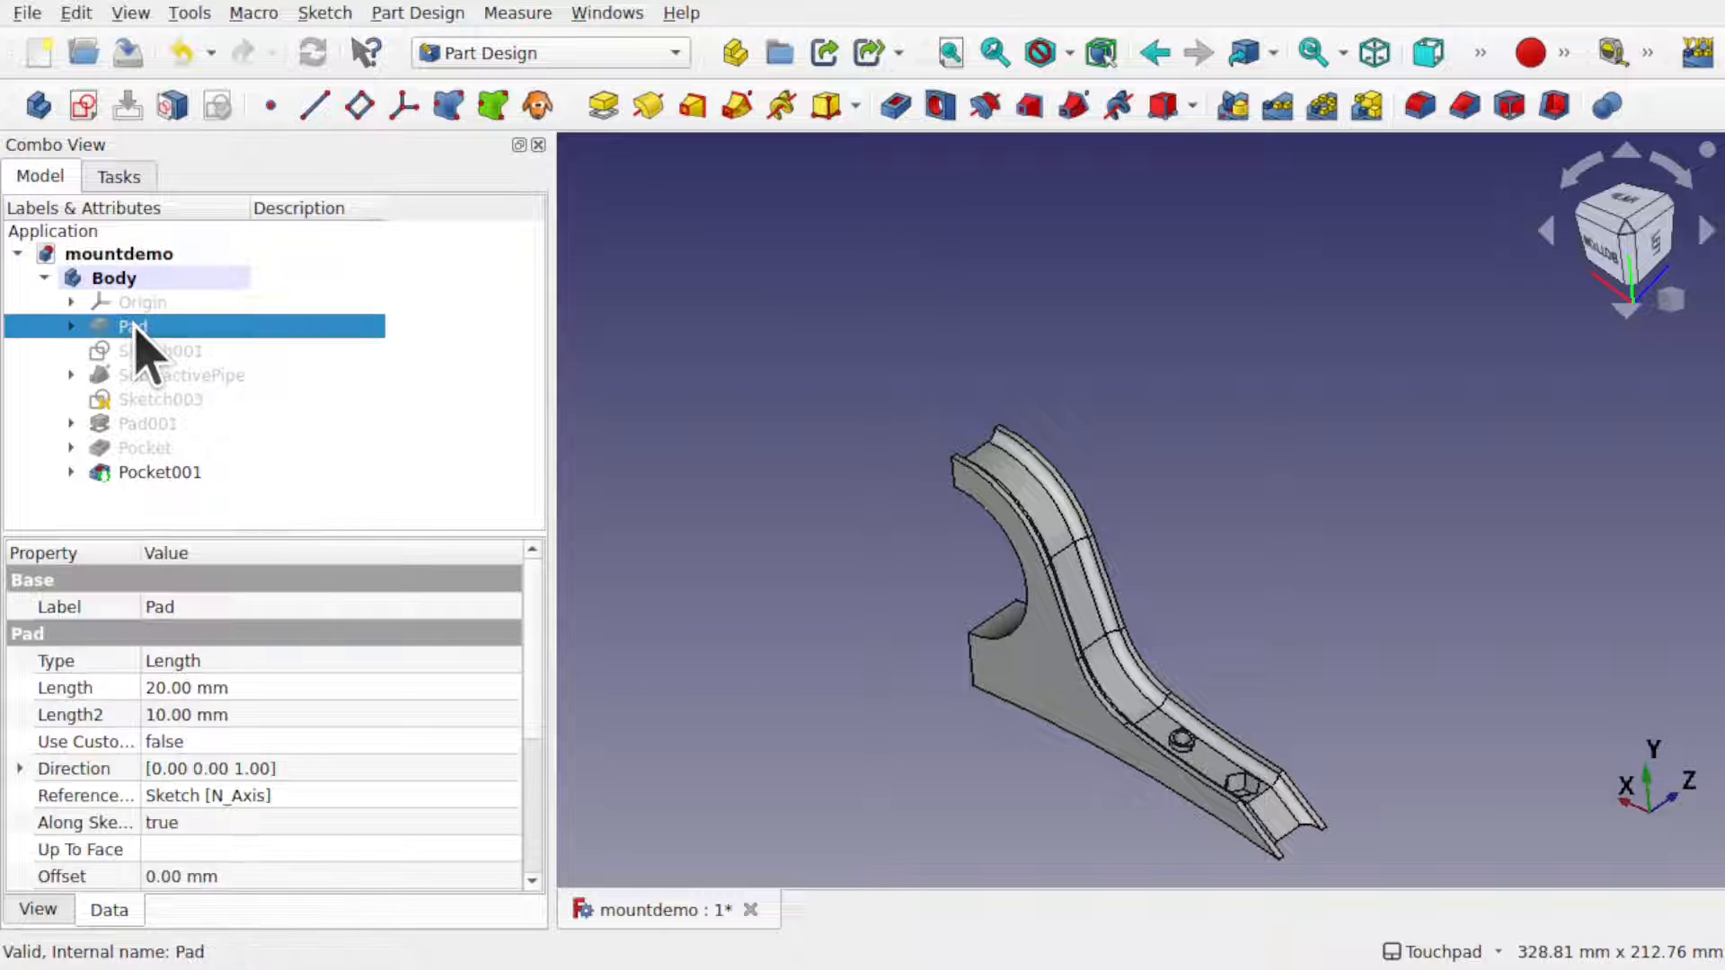
{"action": "left_click", "coordinate": [184, 377], "text": "ctrl"}
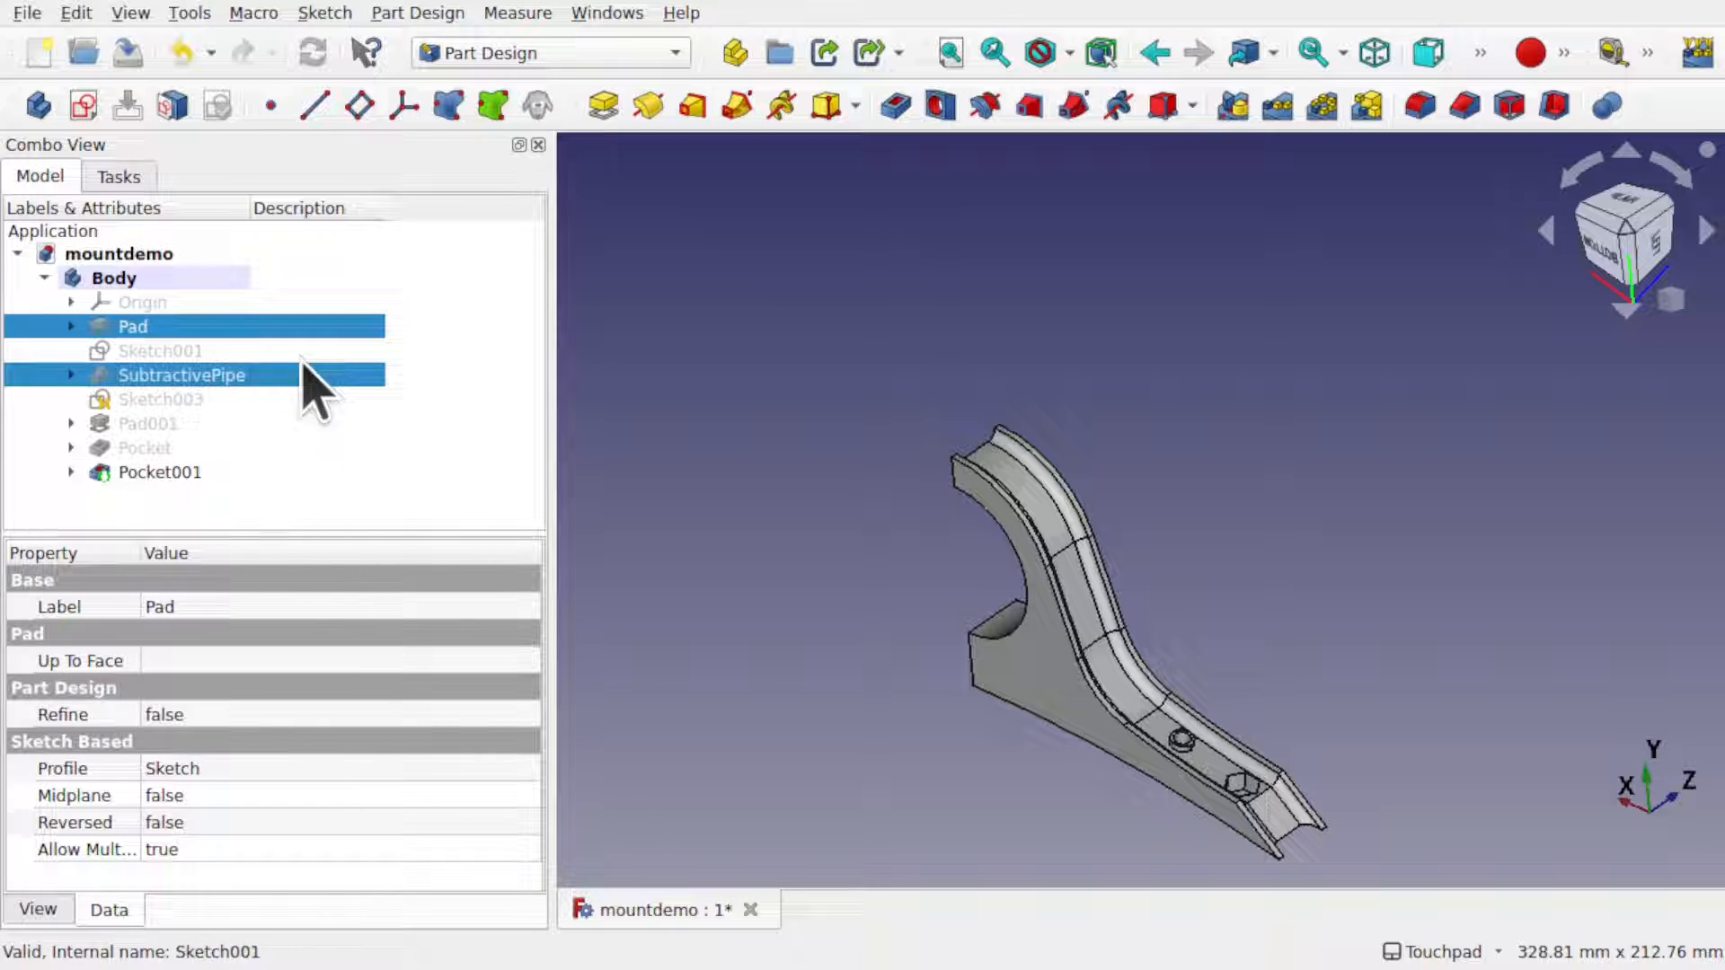
{"action": "left_click", "coordinate": [167, 424], "text": "ctrl"}
{"action": "left_click", "coordinate": [151, 449], "text": "ctrl"}
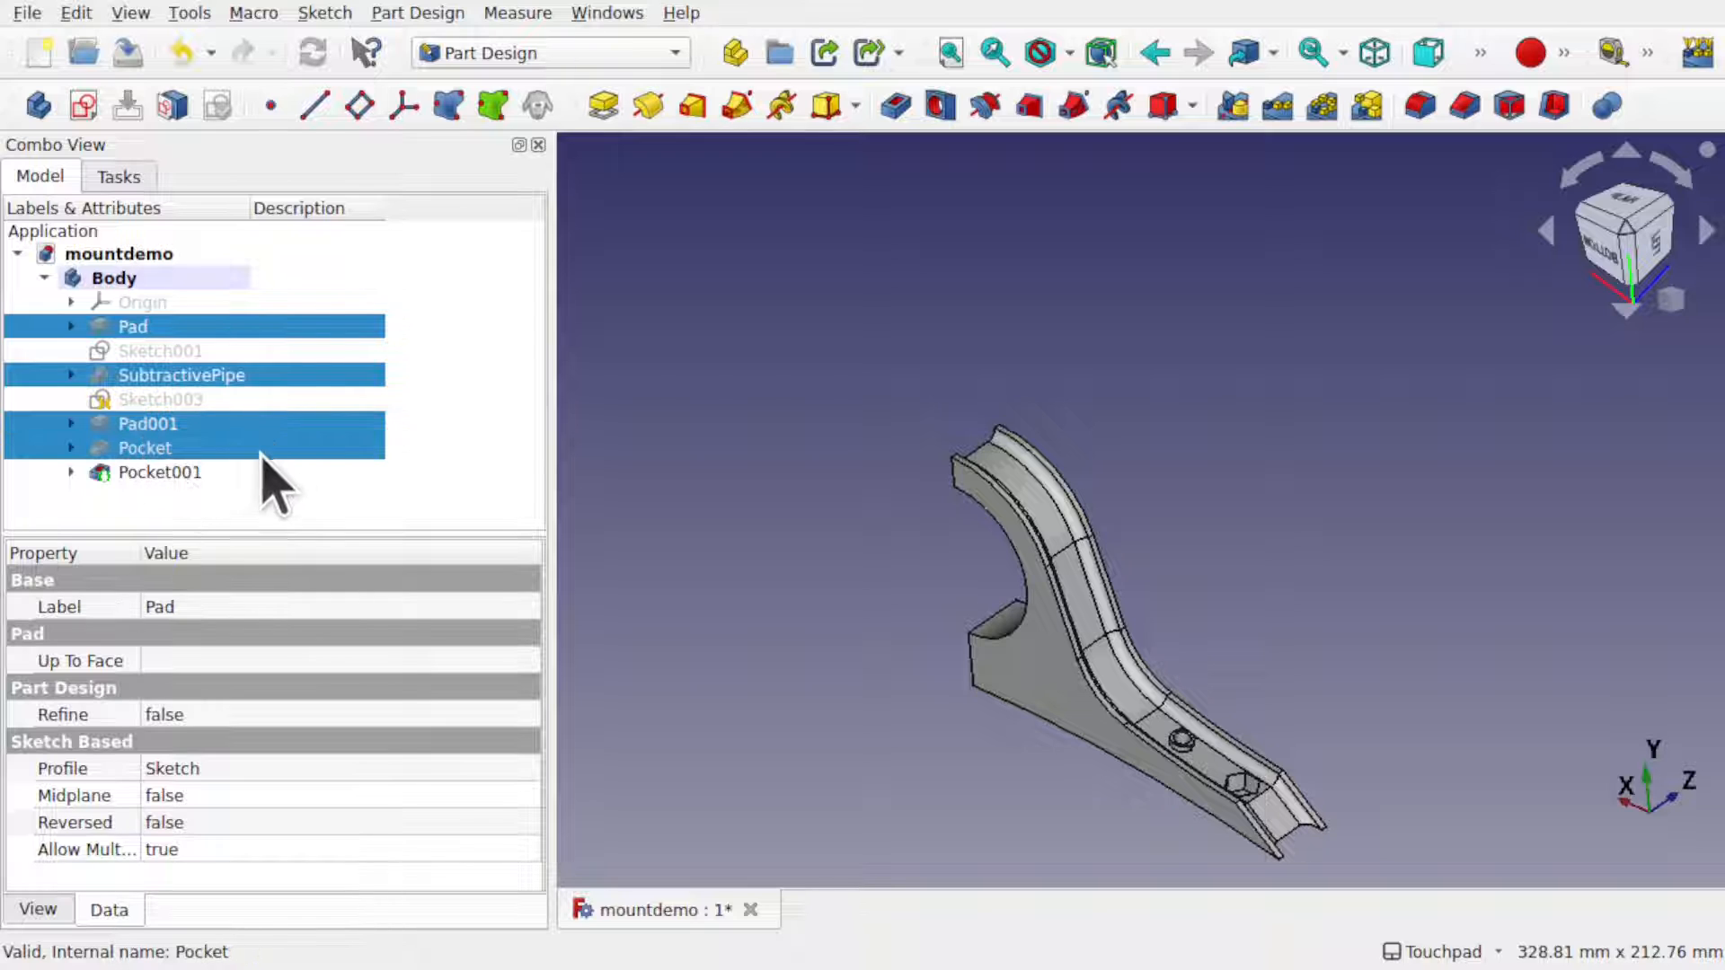
{"action": "left_click", "coordinate": [194, 473], "text": "ctrl"}
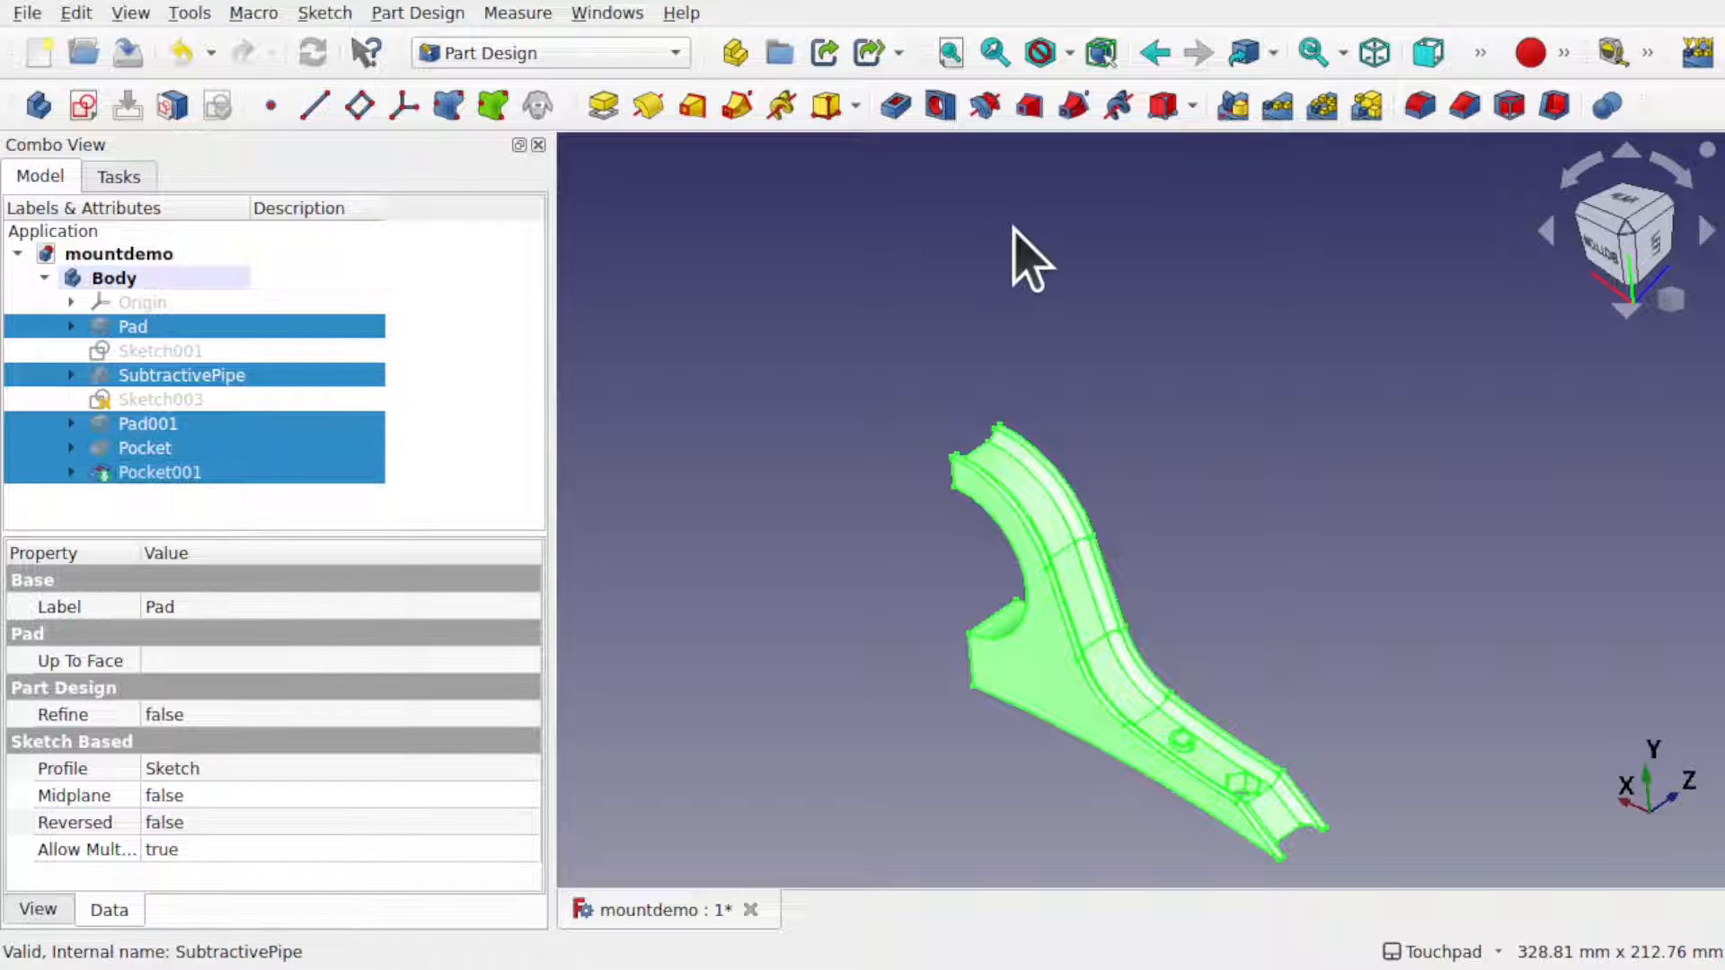
{"action": "left_click", "coordinate": [416, 15]}
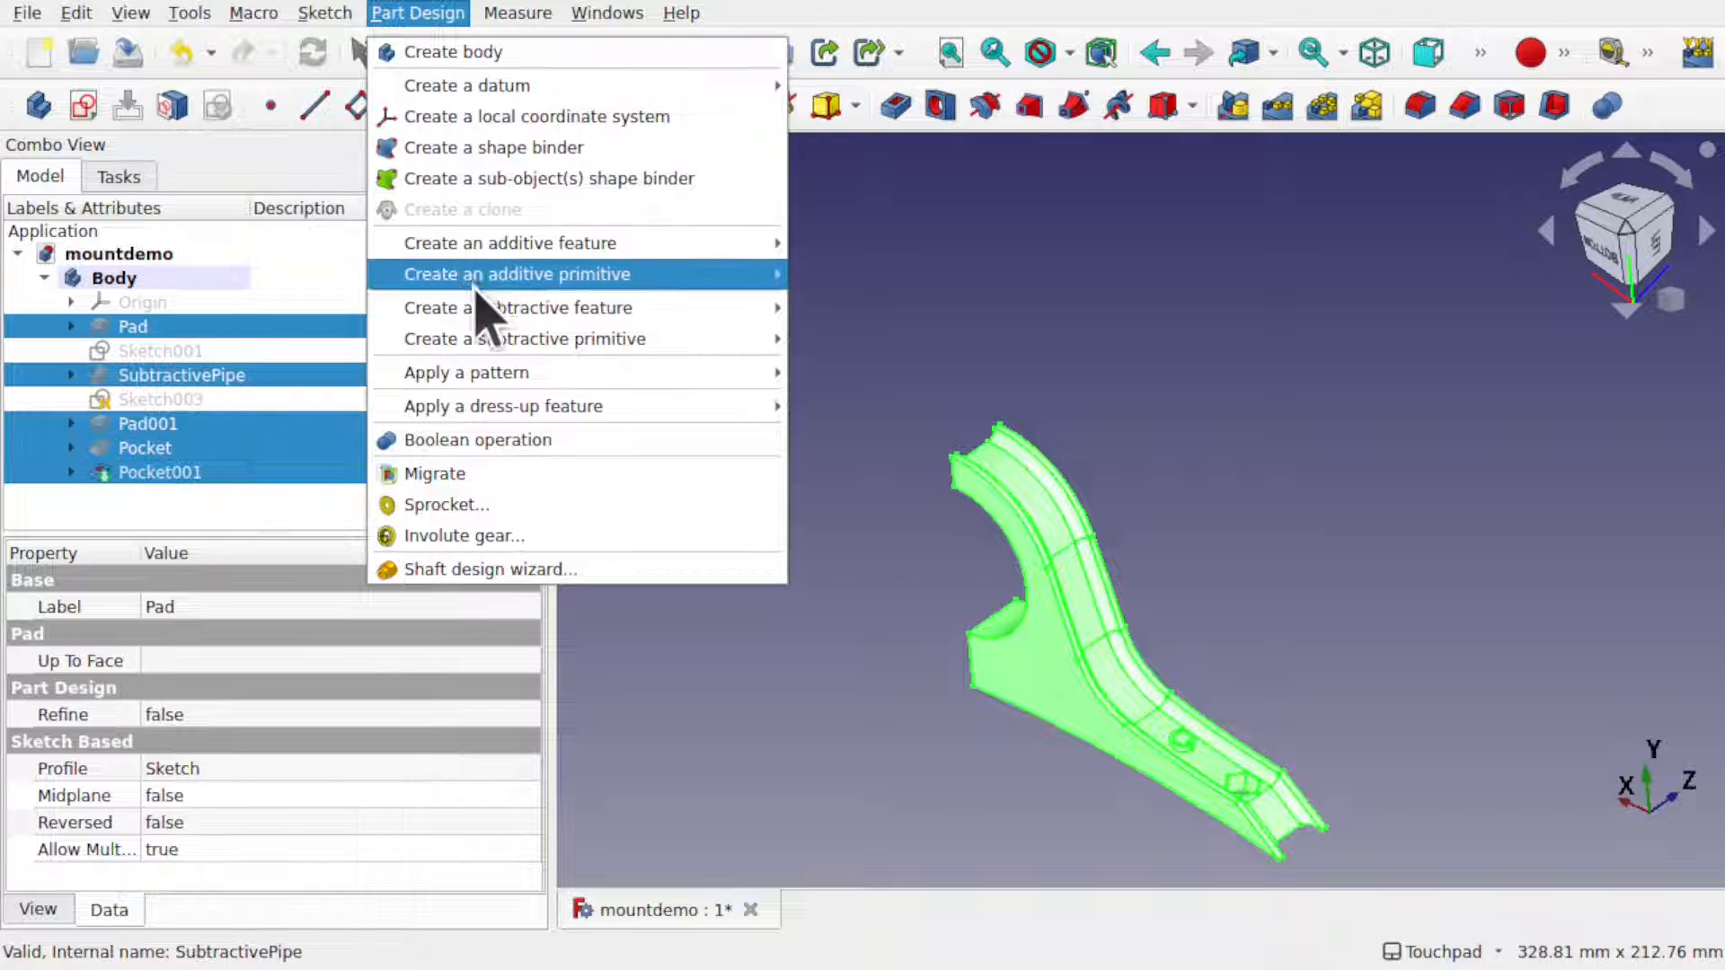
{"action": "mouse_move", "coordinate": [501, 374]}
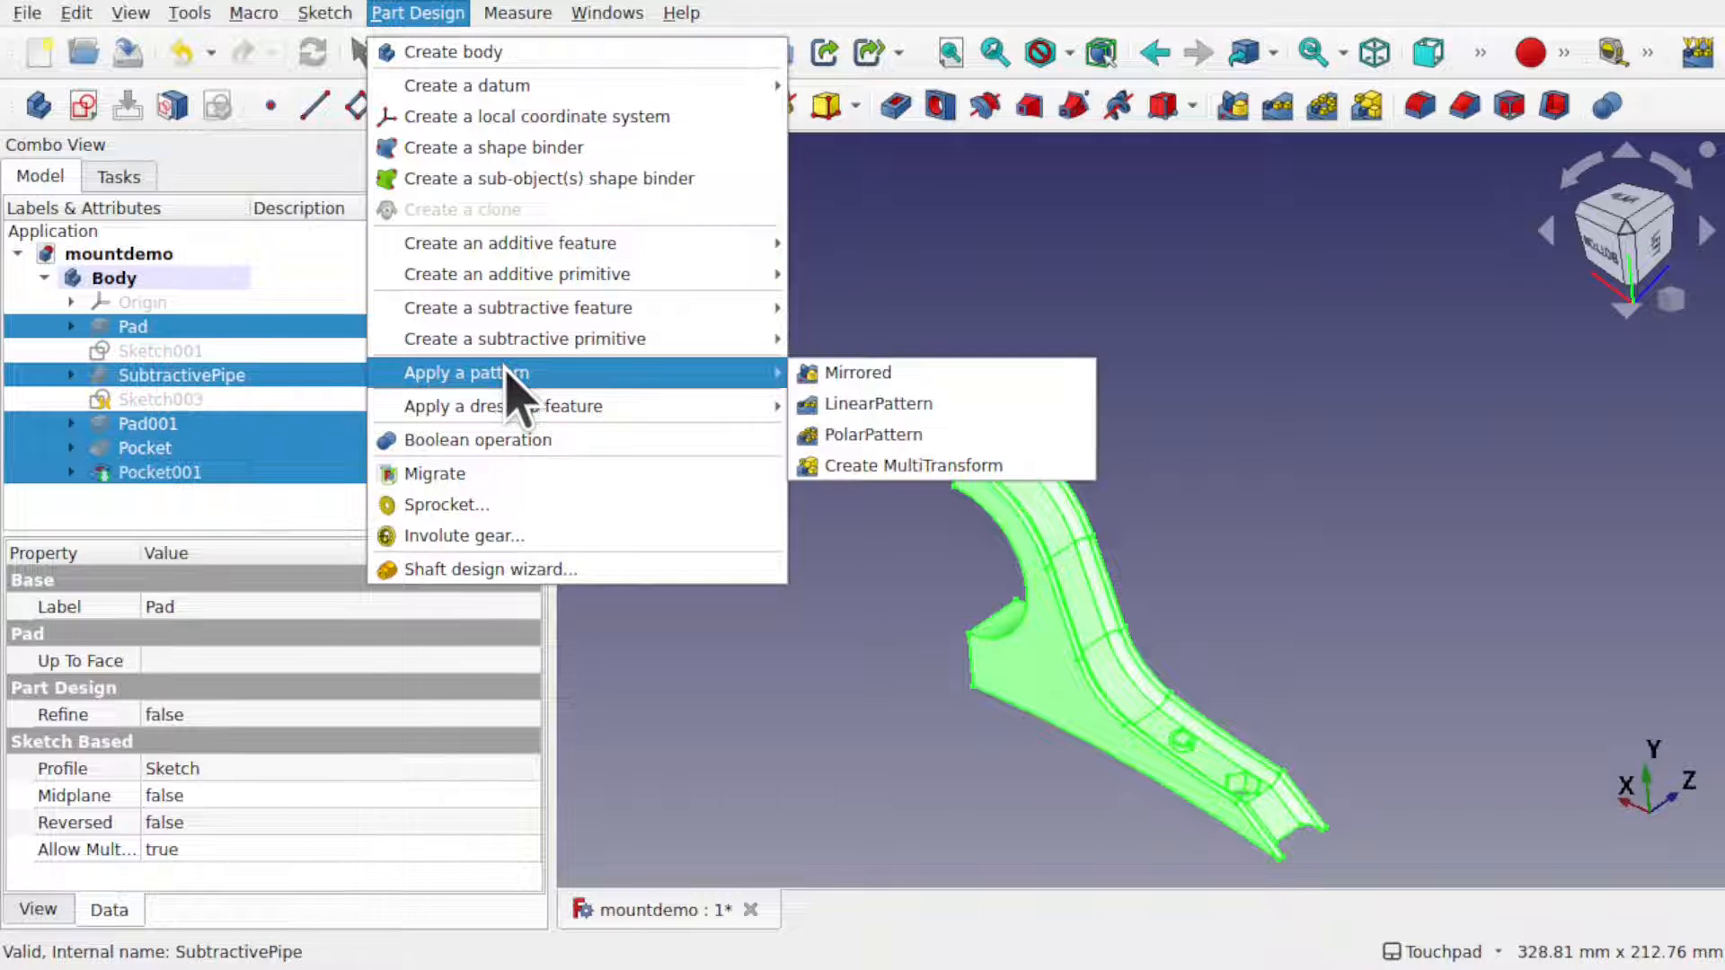
{"action": "left_click", "coordinate": [858, 374]}
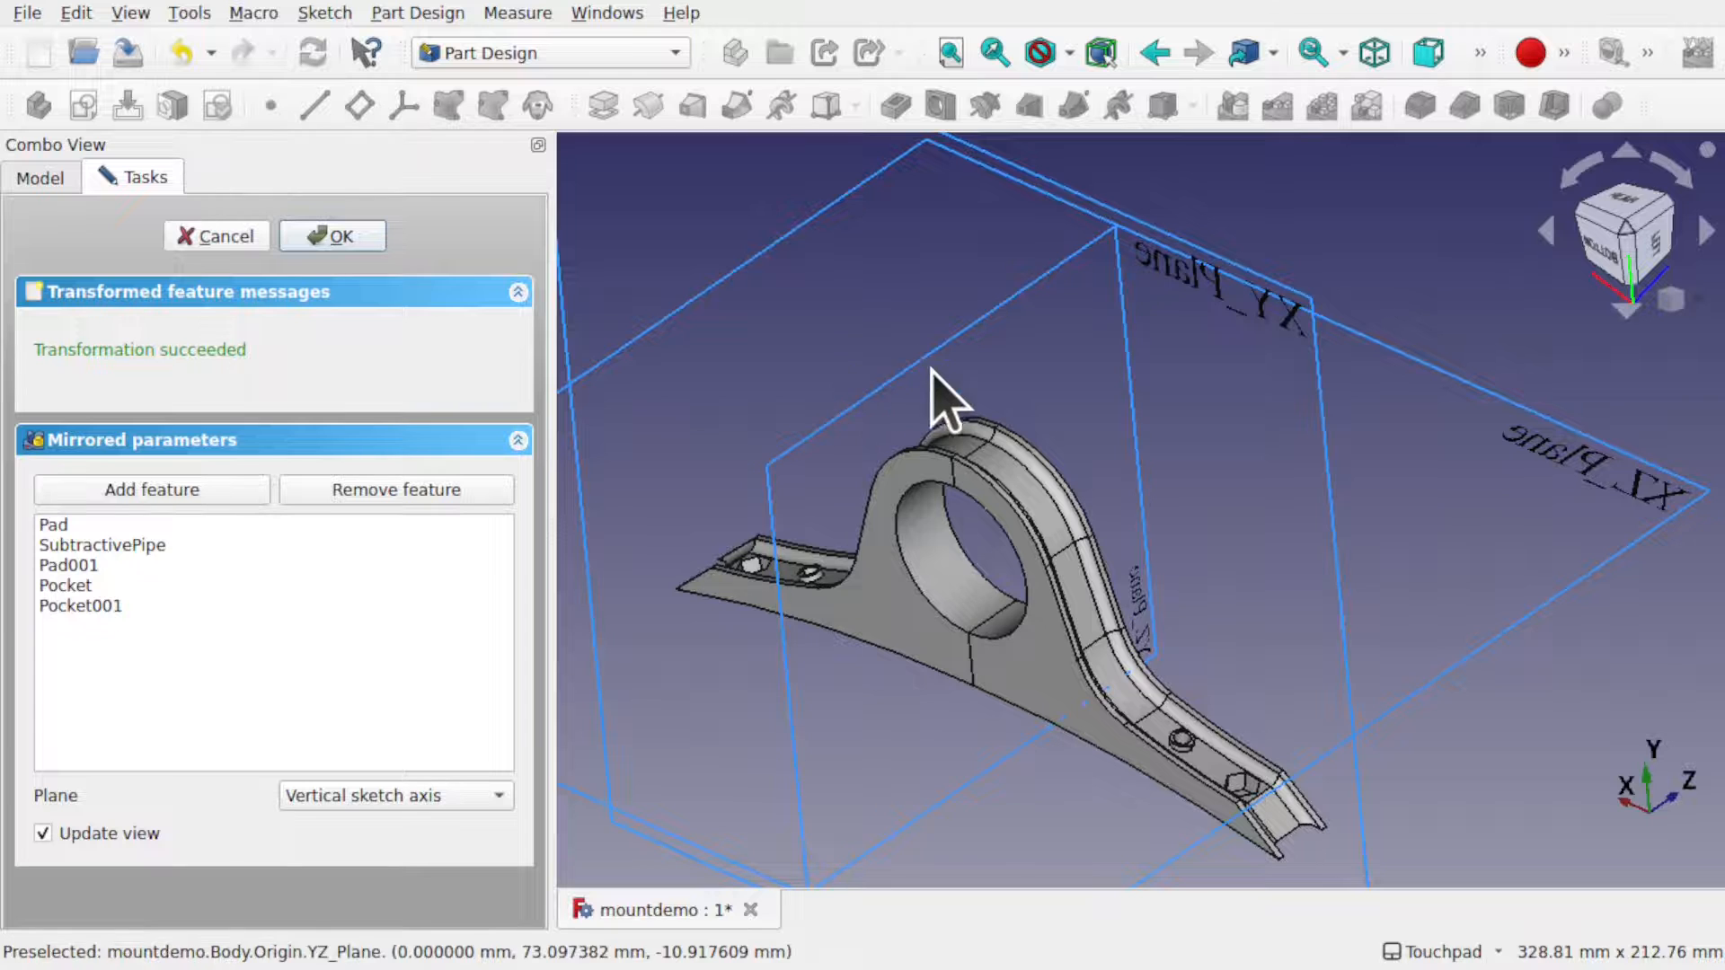
{"action": "left_click_drag", "start_coordinate": [940, 375], "coordinate": [936, 424], "text": "alt"}
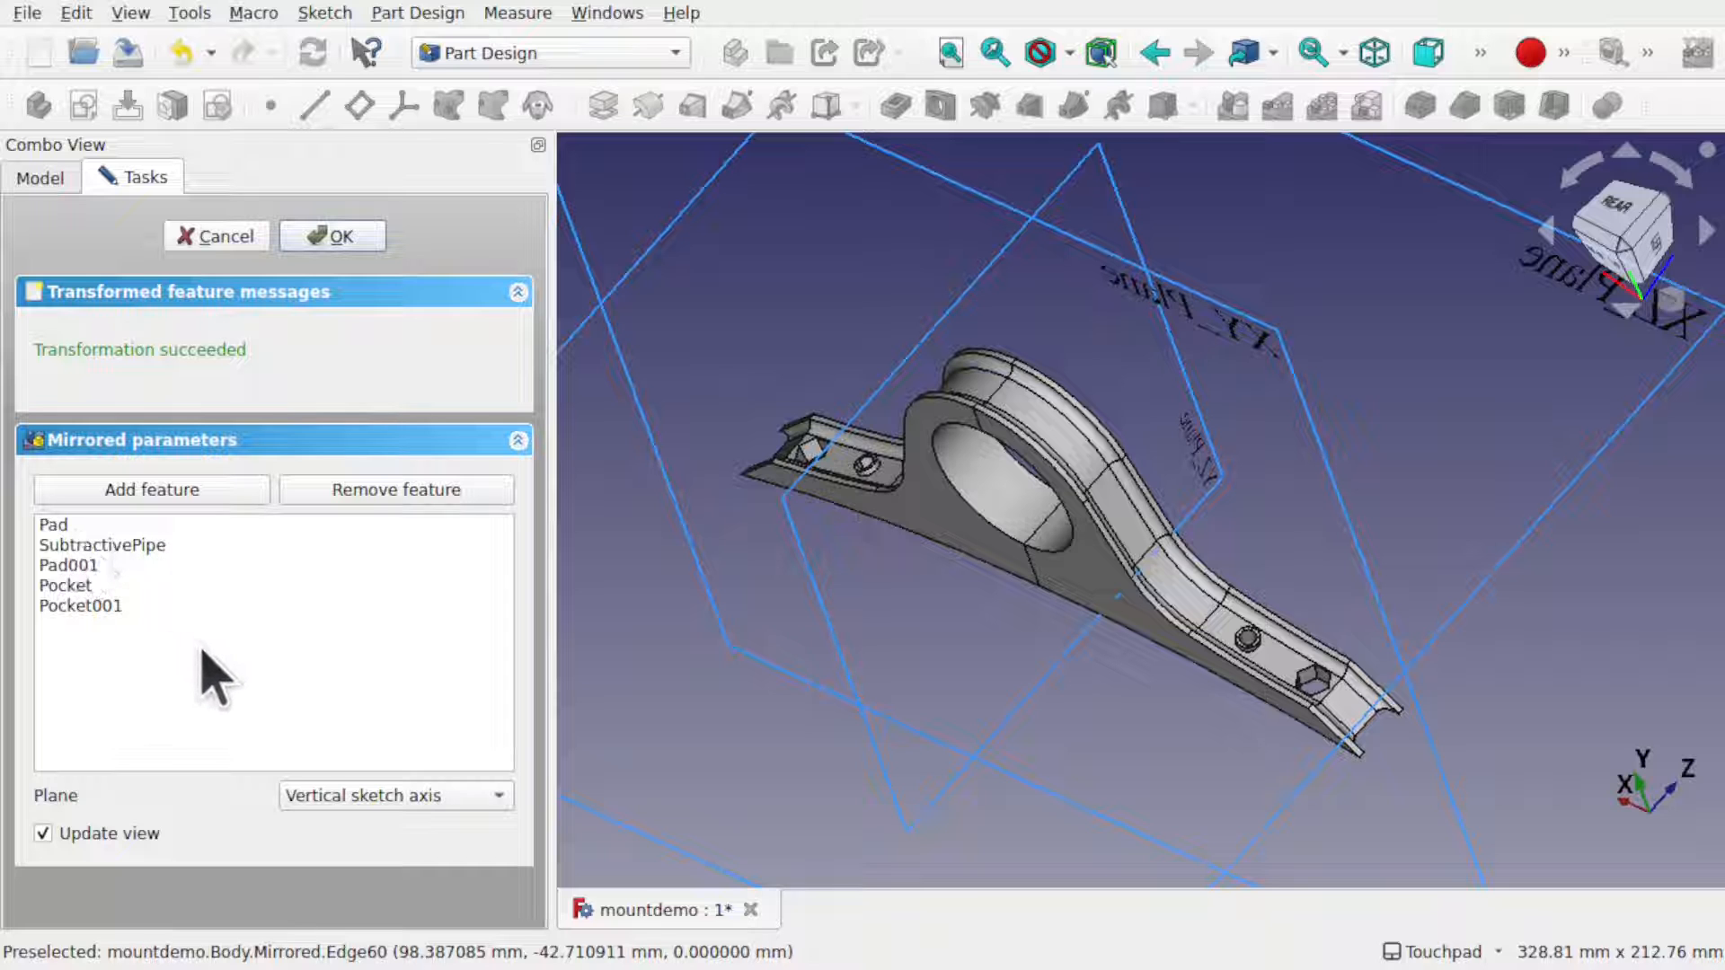
- Try the Horizontal sketch axis as the mirror plane and inspect the resulting shape
{"action": "left_click", "coordinate": [389, 799]}
{"action": "key", "text": "Escape"}
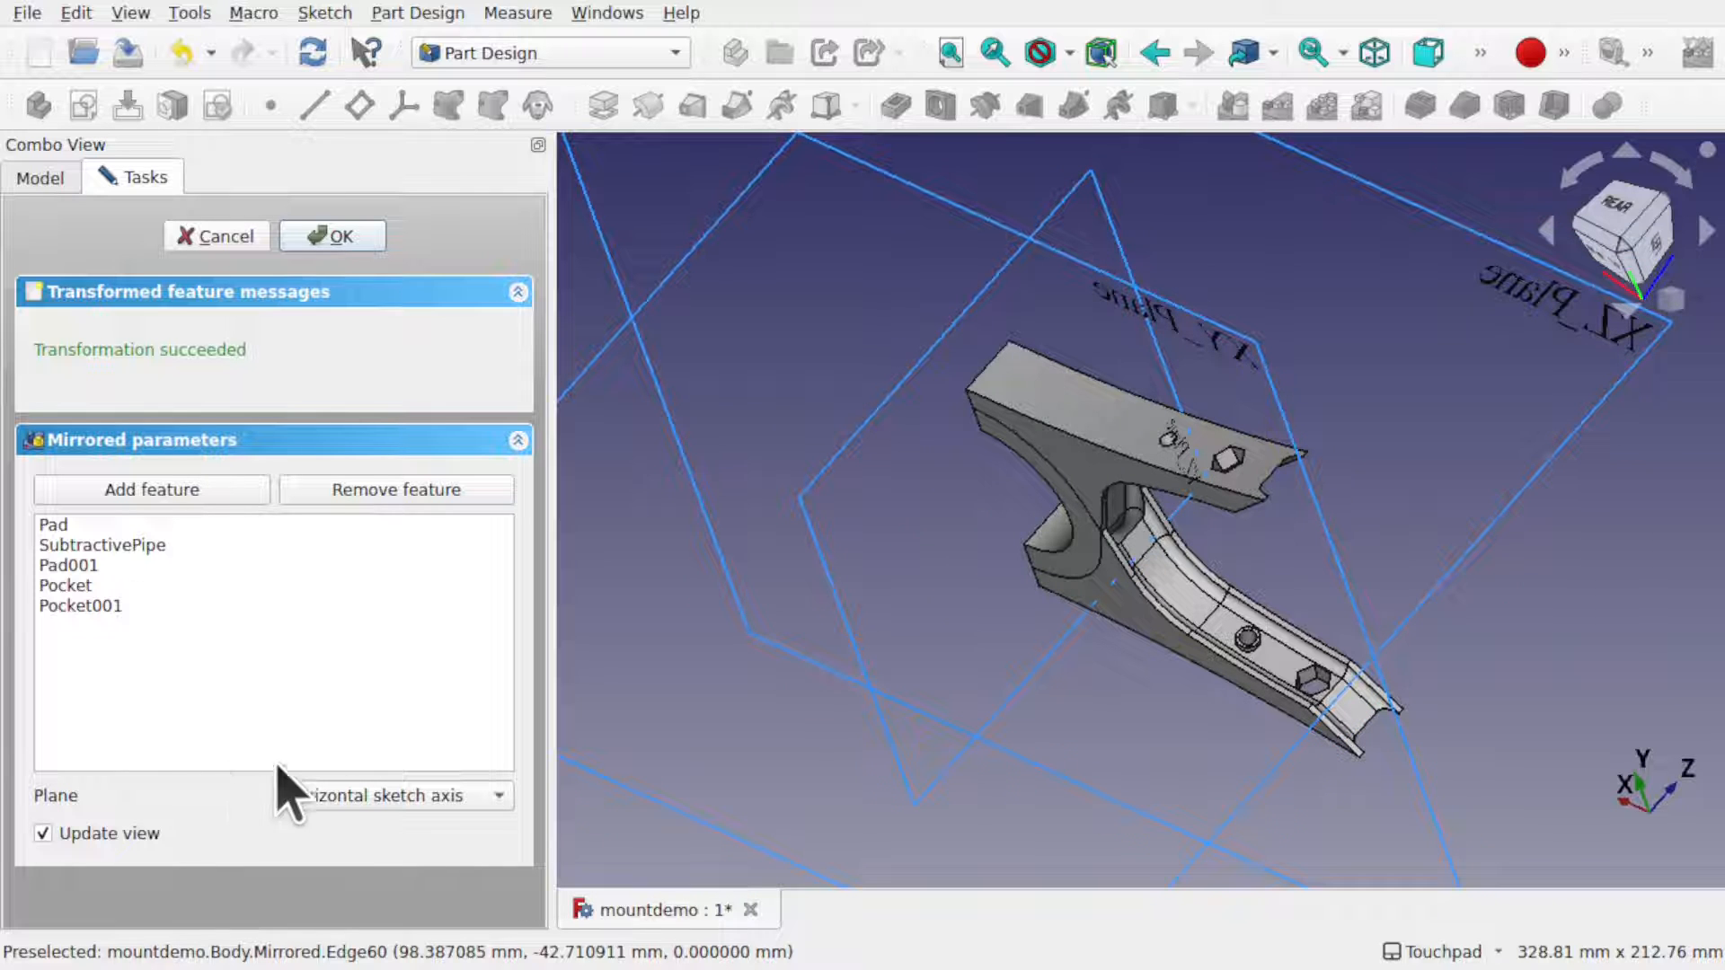
{"action": "mouse_move", "coordinate": [999, 613]}
{"action": "left_mouse_down", "text": "shift"}
{"action": "mouse_move", "coordinate": [1106, 531]}
{"action": "mouse_move", "coordinate": [713, 655]}
{"action": "left_mouse_up", "text": "shift"}
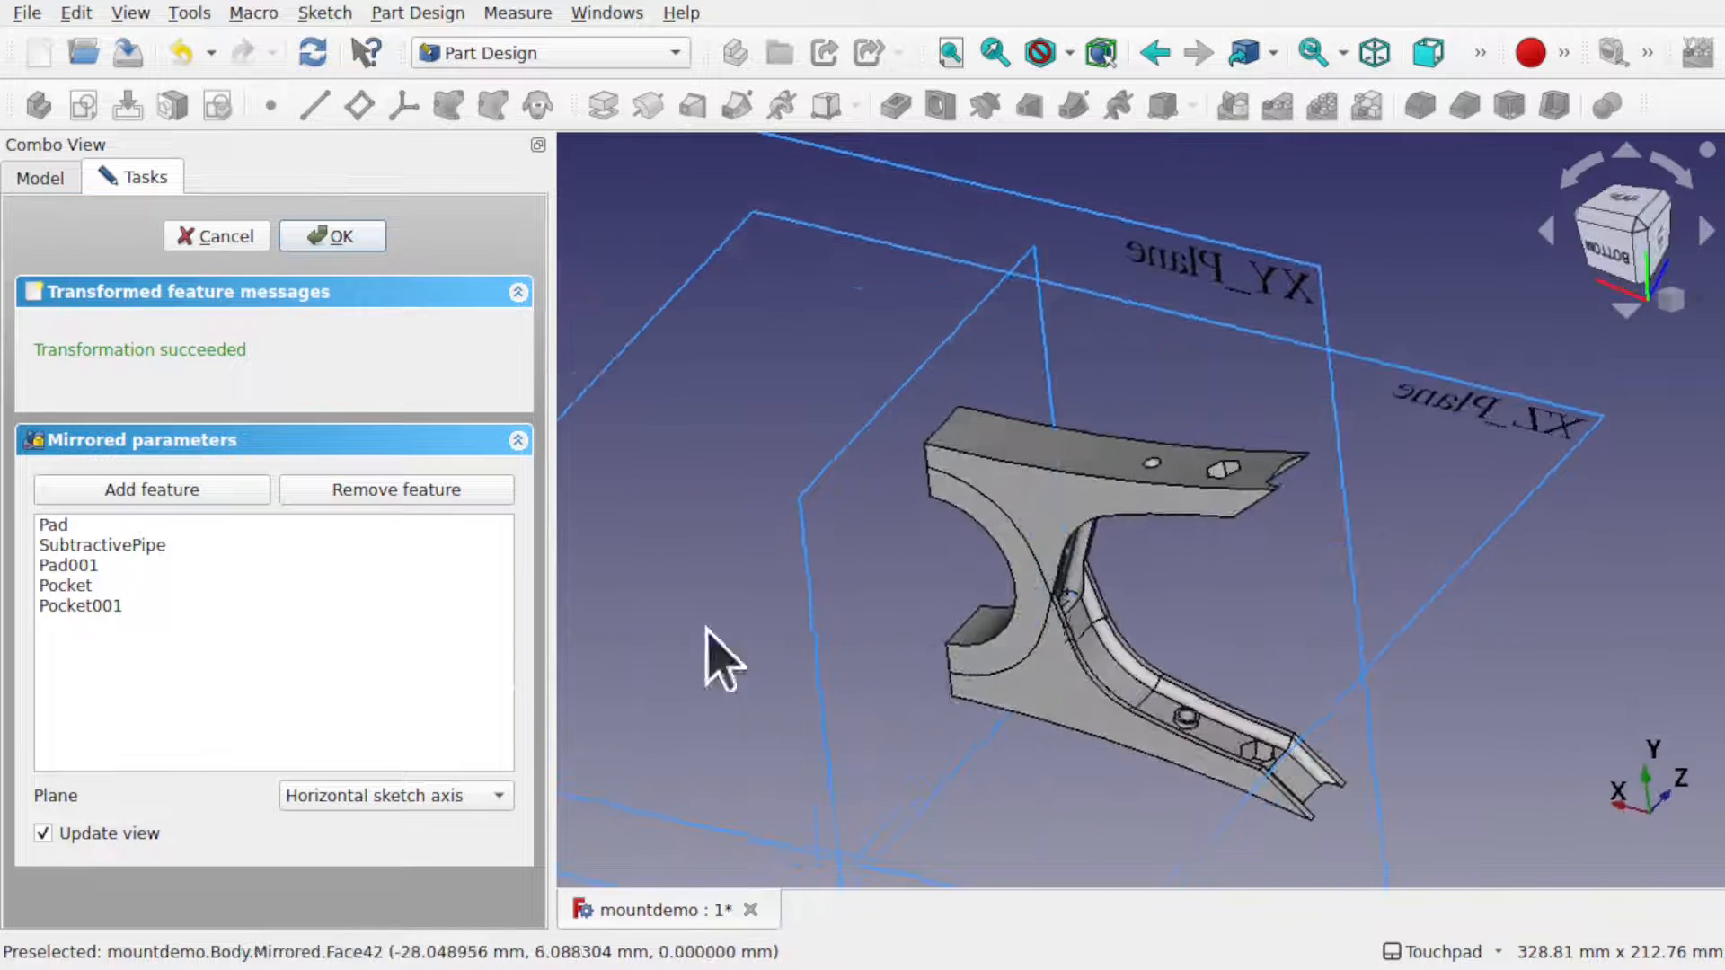
- Set the mirror plane to Vertical sketch axis and accept the mirrored feature
{"action": "left_click", "coordinate": [388, 799]}
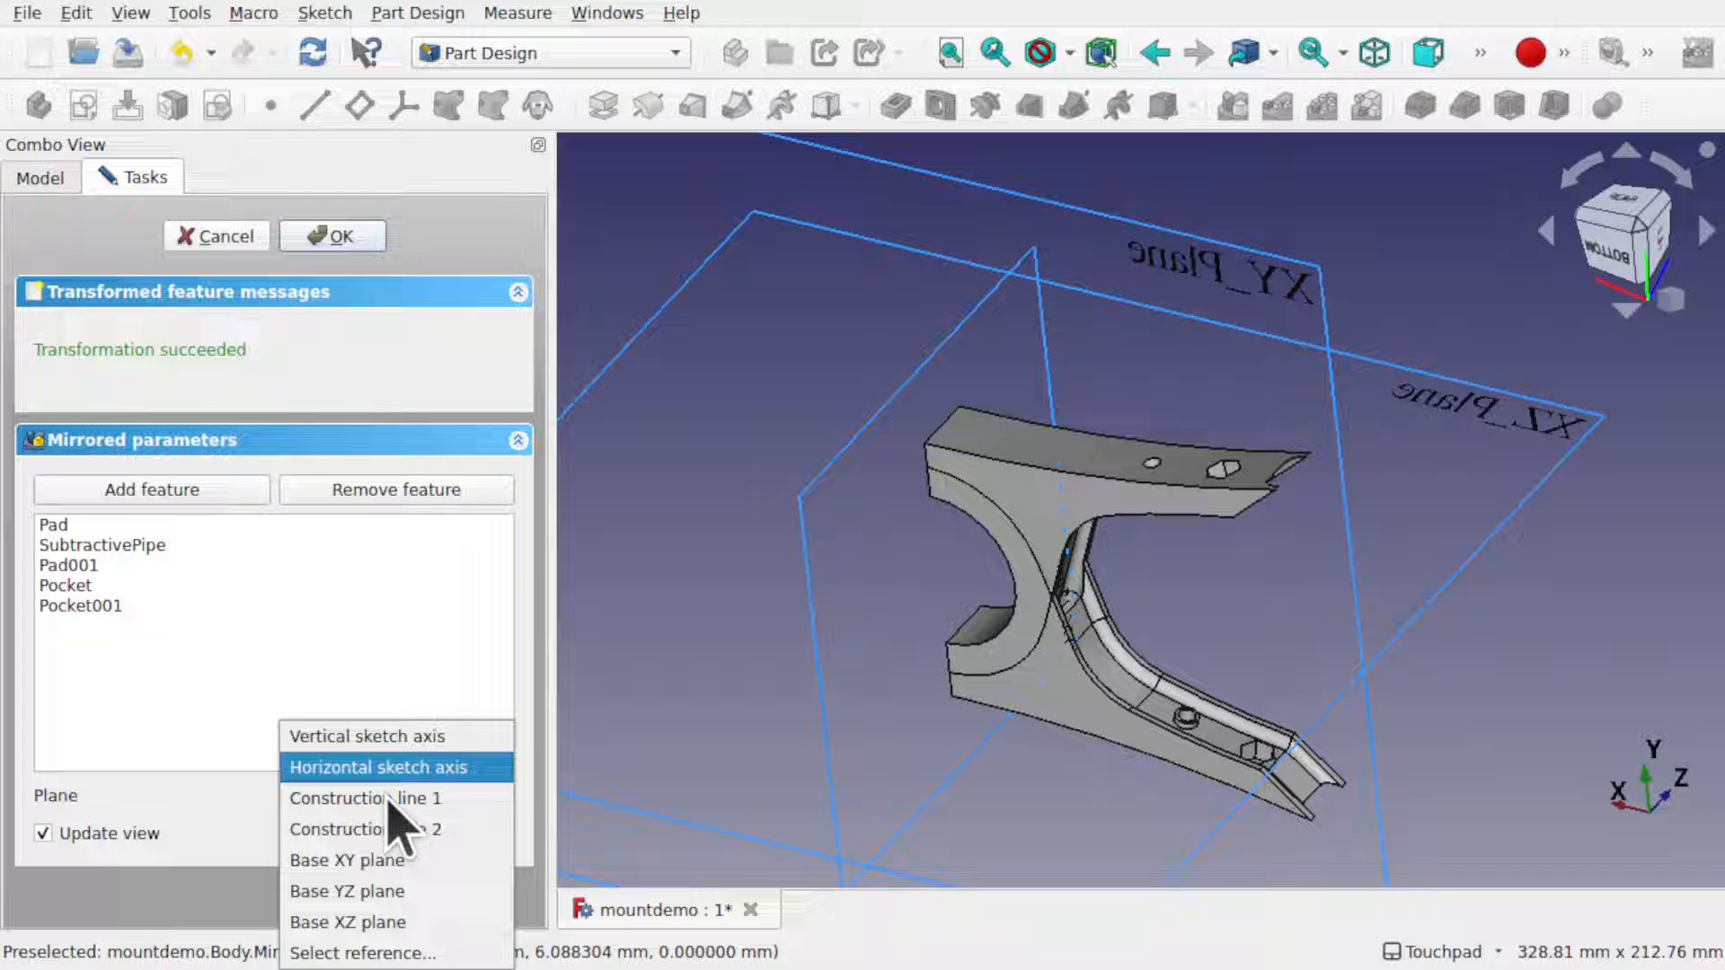
{"action": "left_click", "coordinate": [387, 738]}
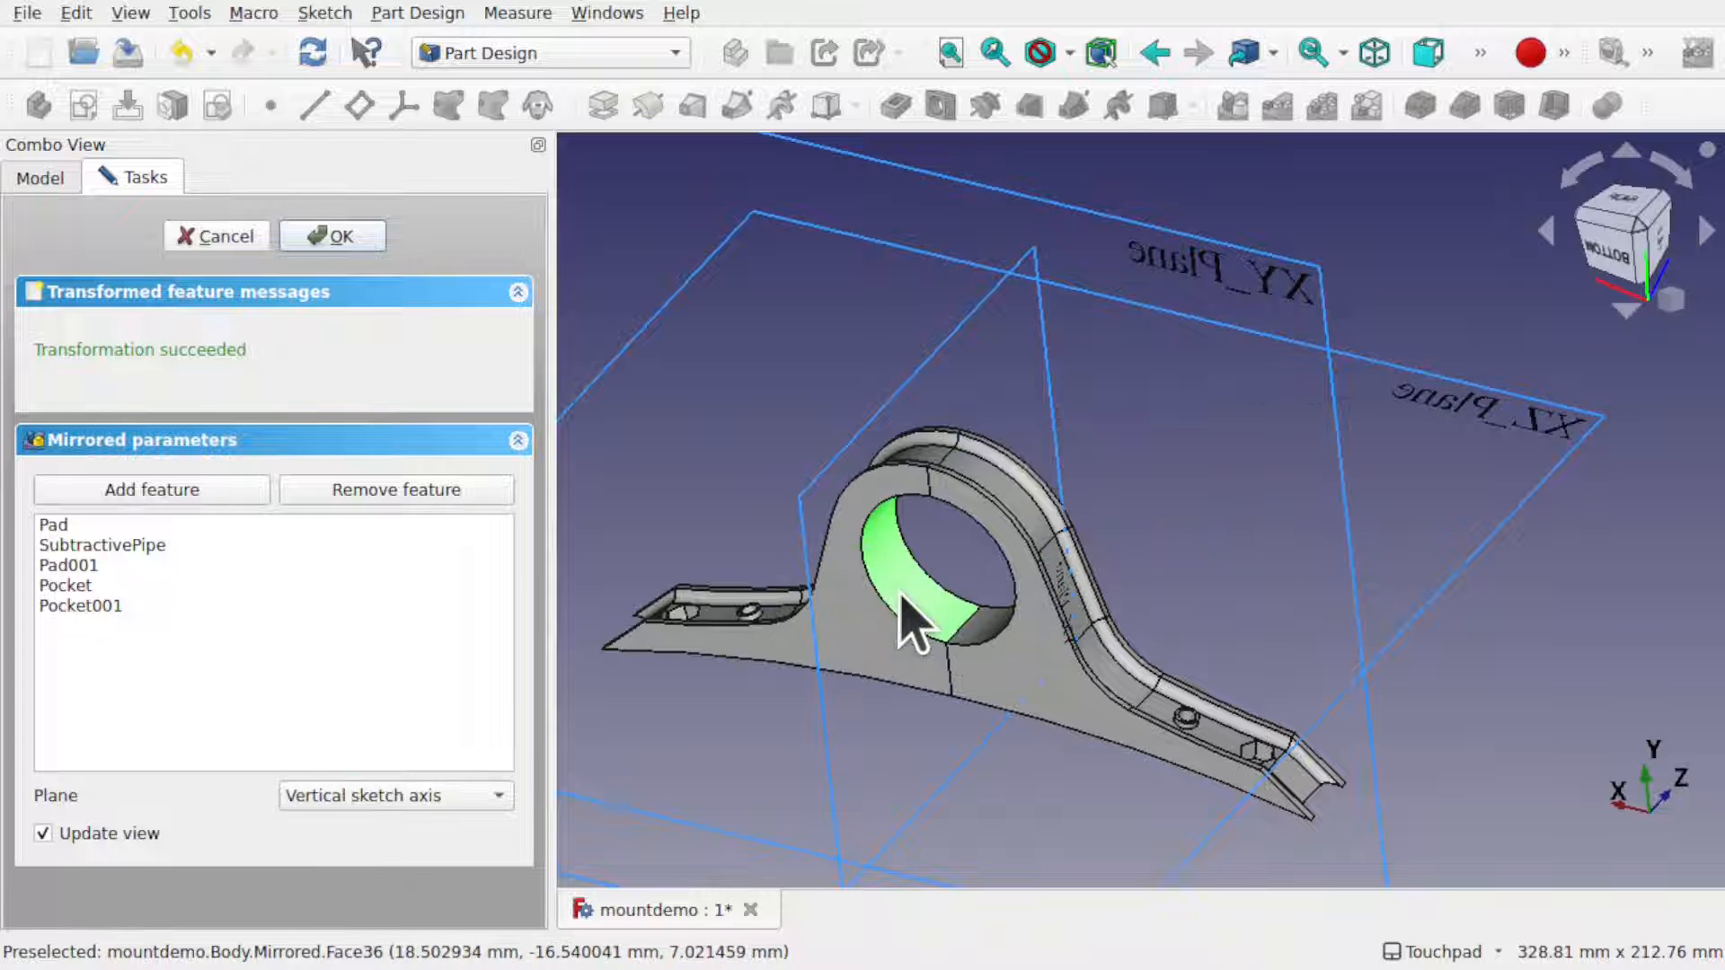
{"action": "left_click", "coordinate": [337, 244]}
{"action": "left_click_drag", "start_coordinate": [1144, 443], "coordinate": [1068, 505], "text": "alt"}
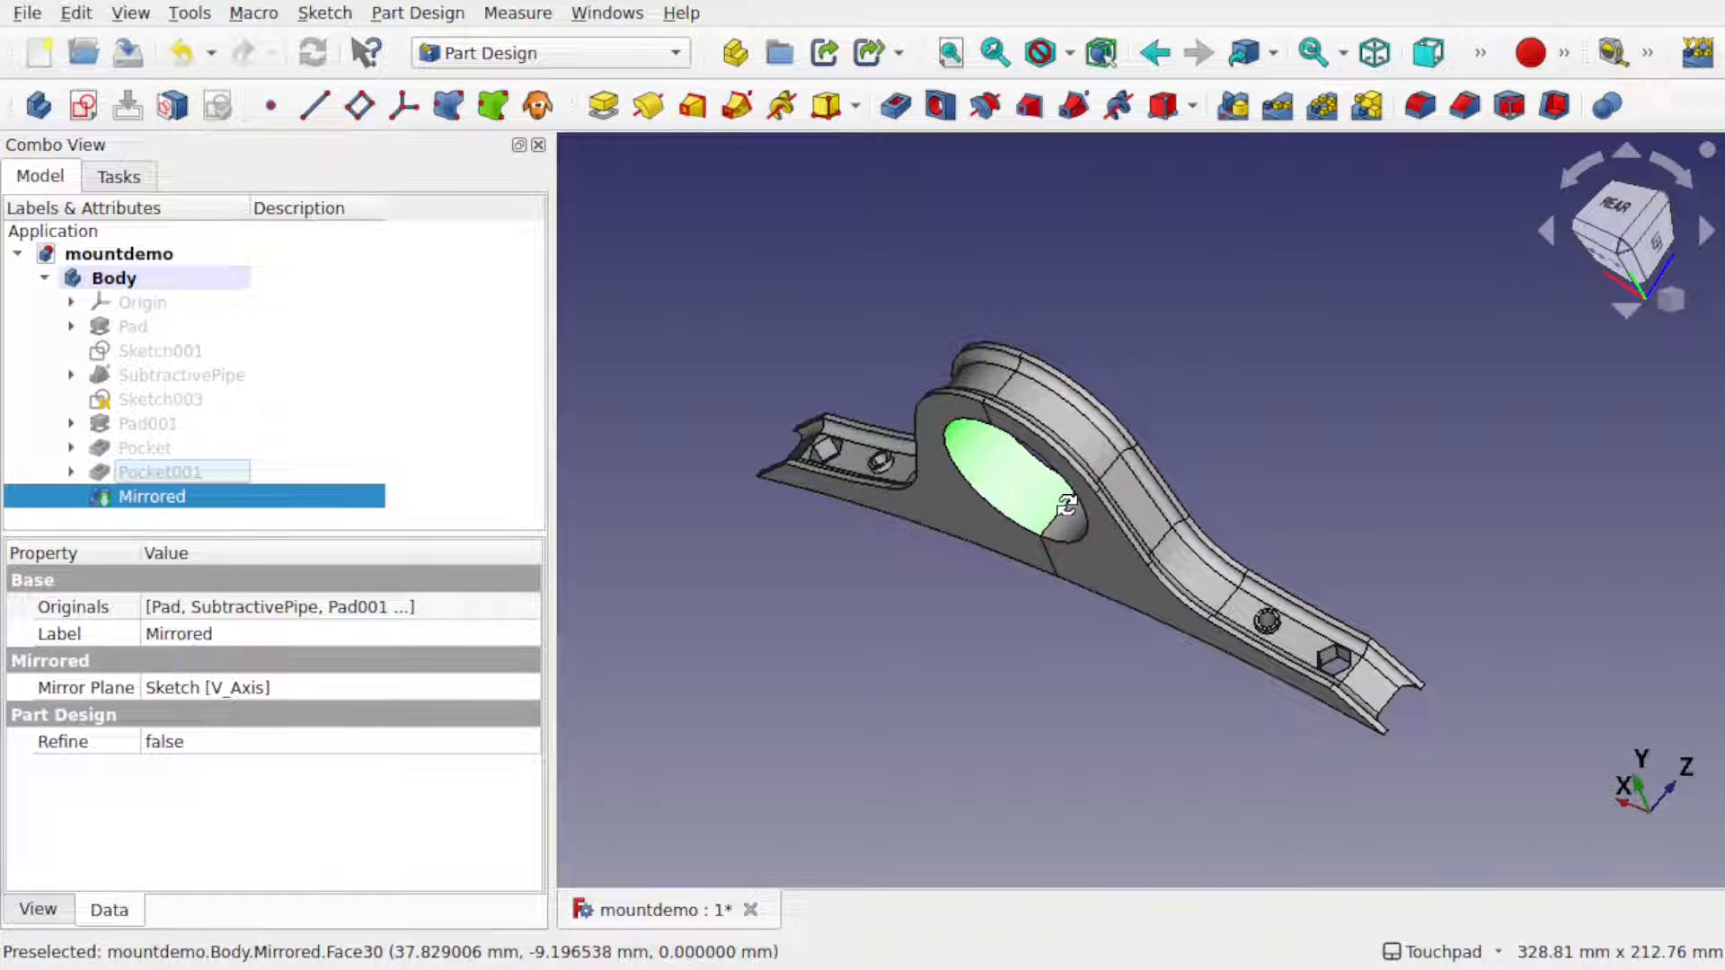